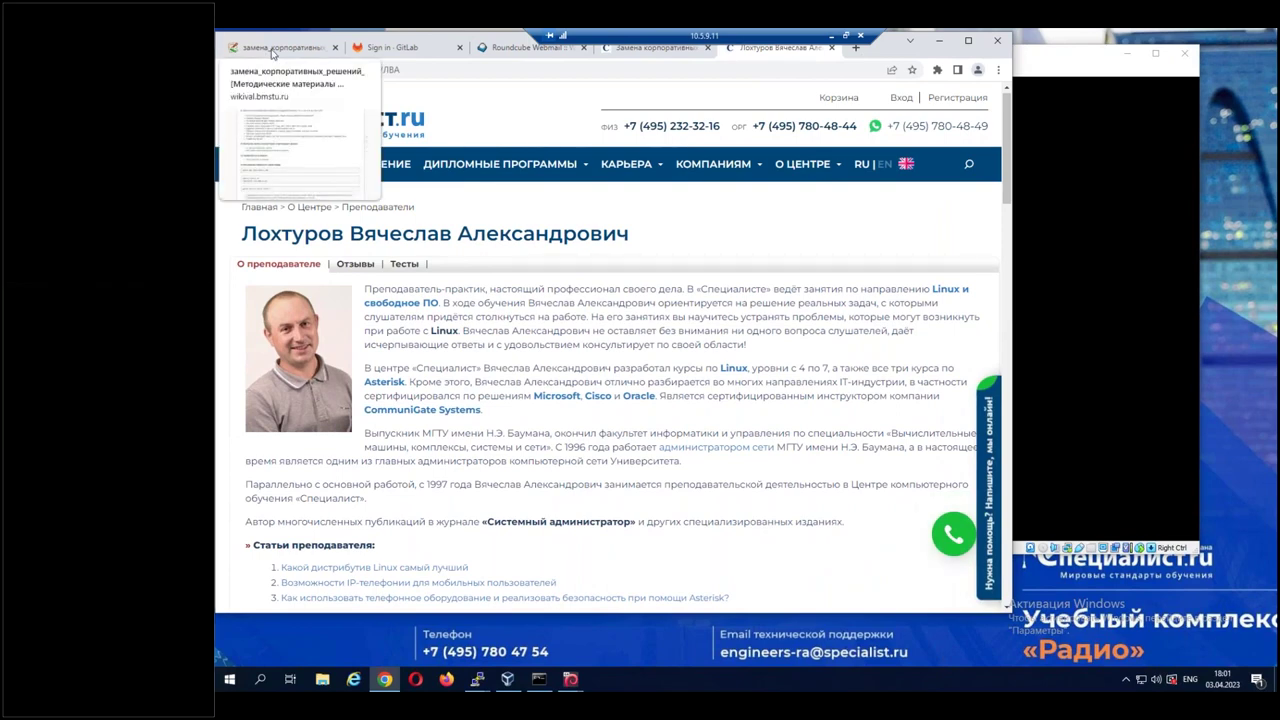
Return to the wiki webinar plan tab showing the Samba 4 DC and MS AD replacement sections.
click(272, 48)
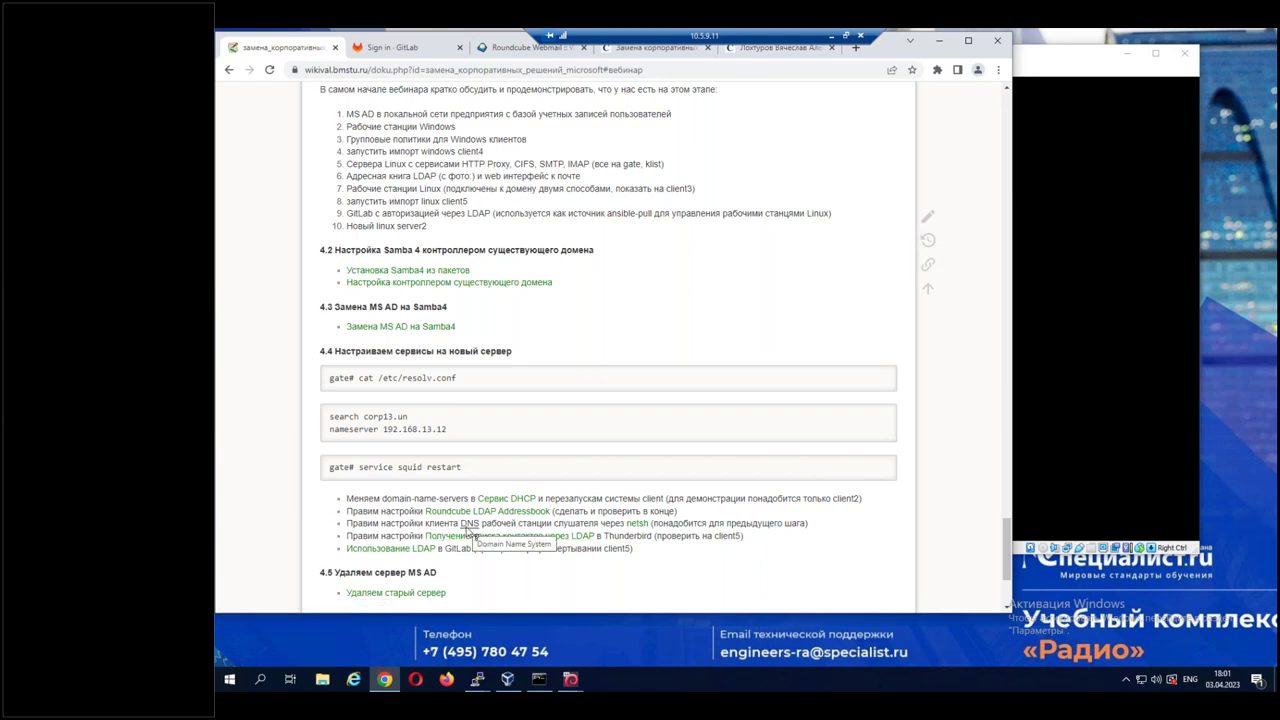
mouse_move(1025, 127)
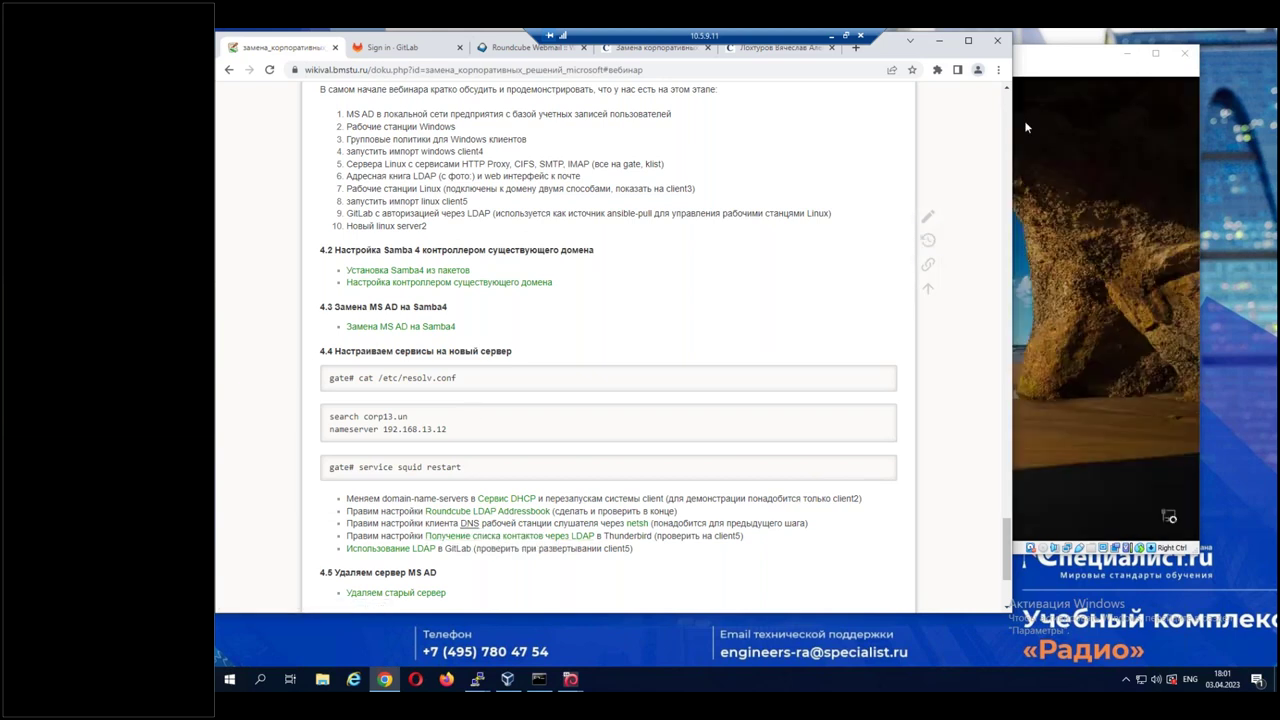
click(1007, 89)
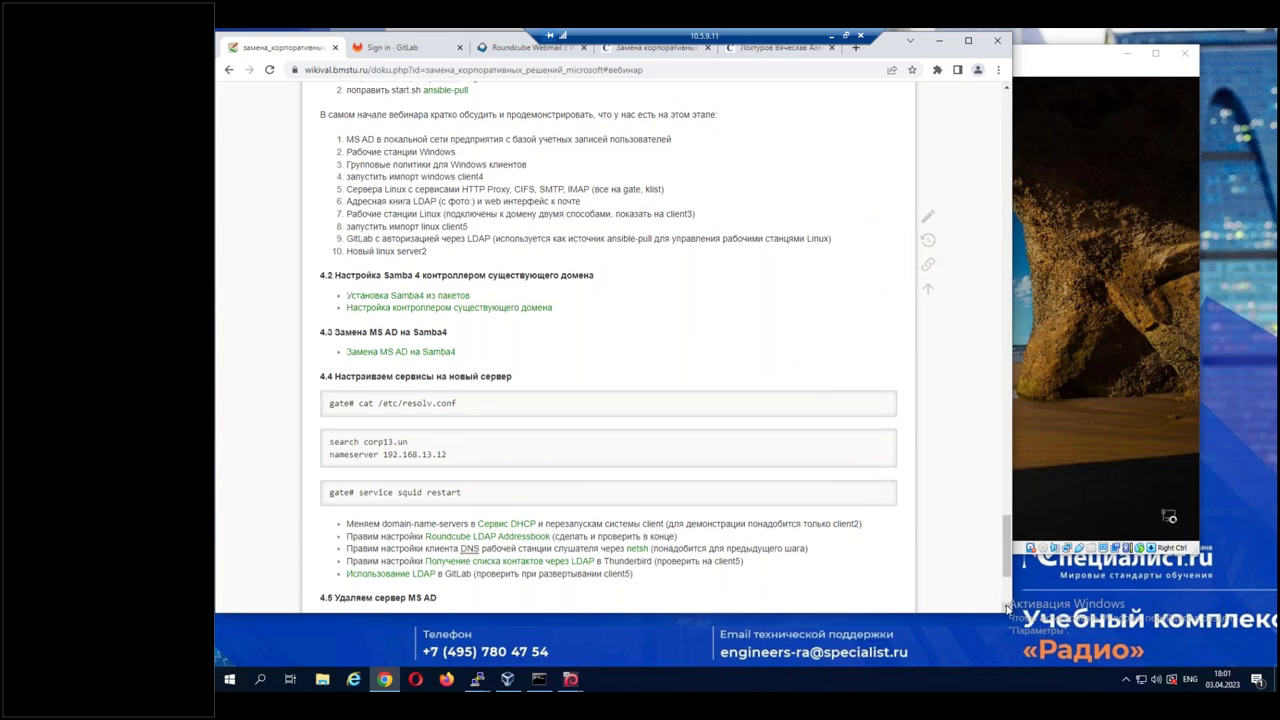
scroll(814, 470, down, 1)
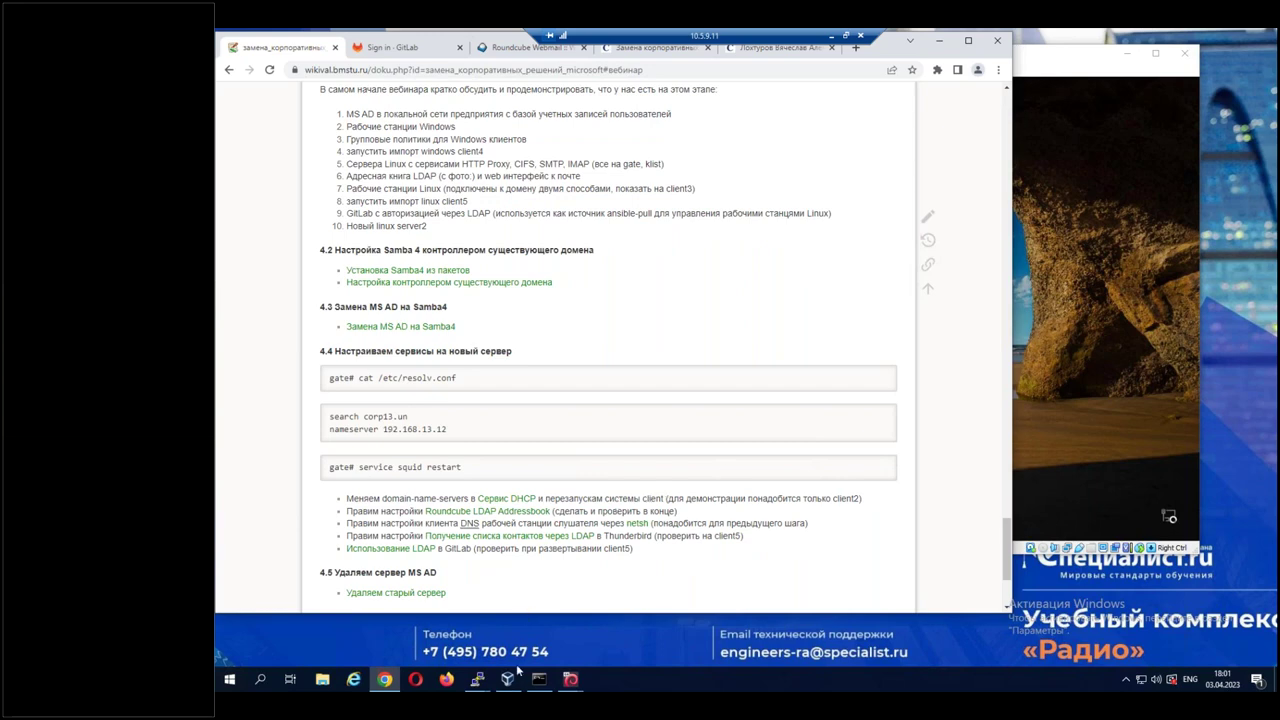
mouse_move(508, 680)
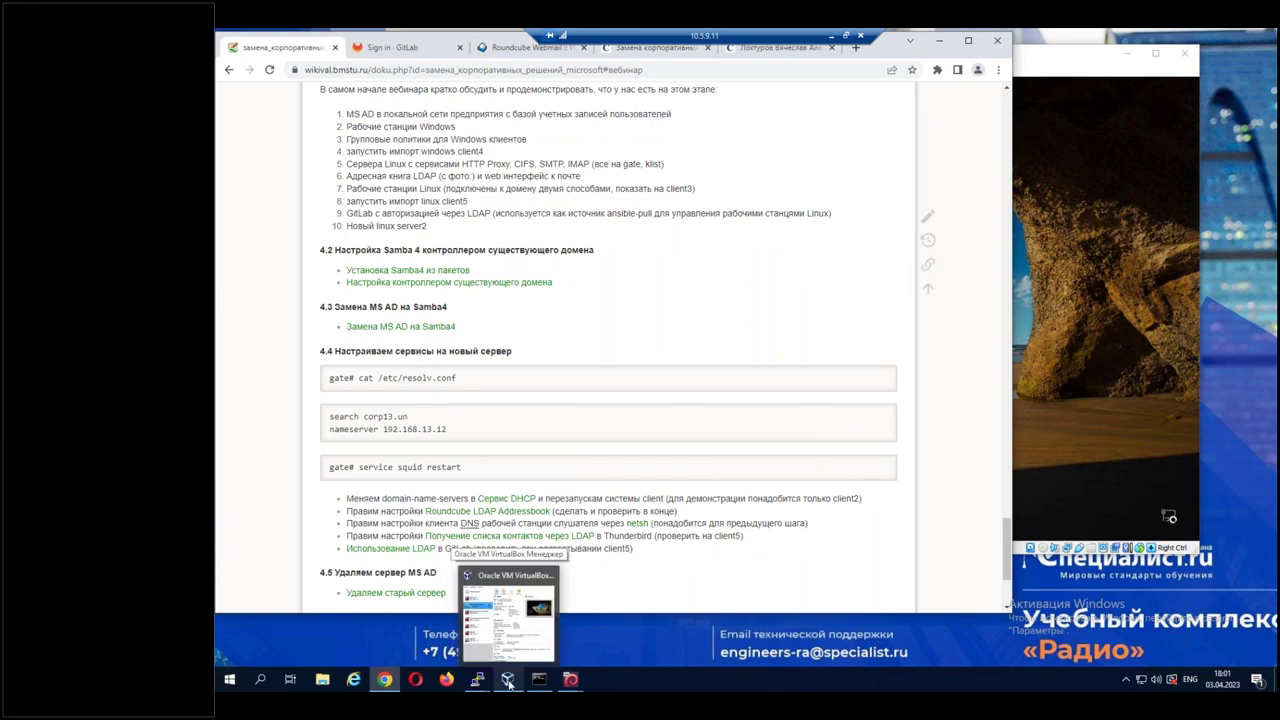
Open the msserver2016_040223 VM window from VirtualBox Manager.
mouse_move(480, 665)
click(480, 640)
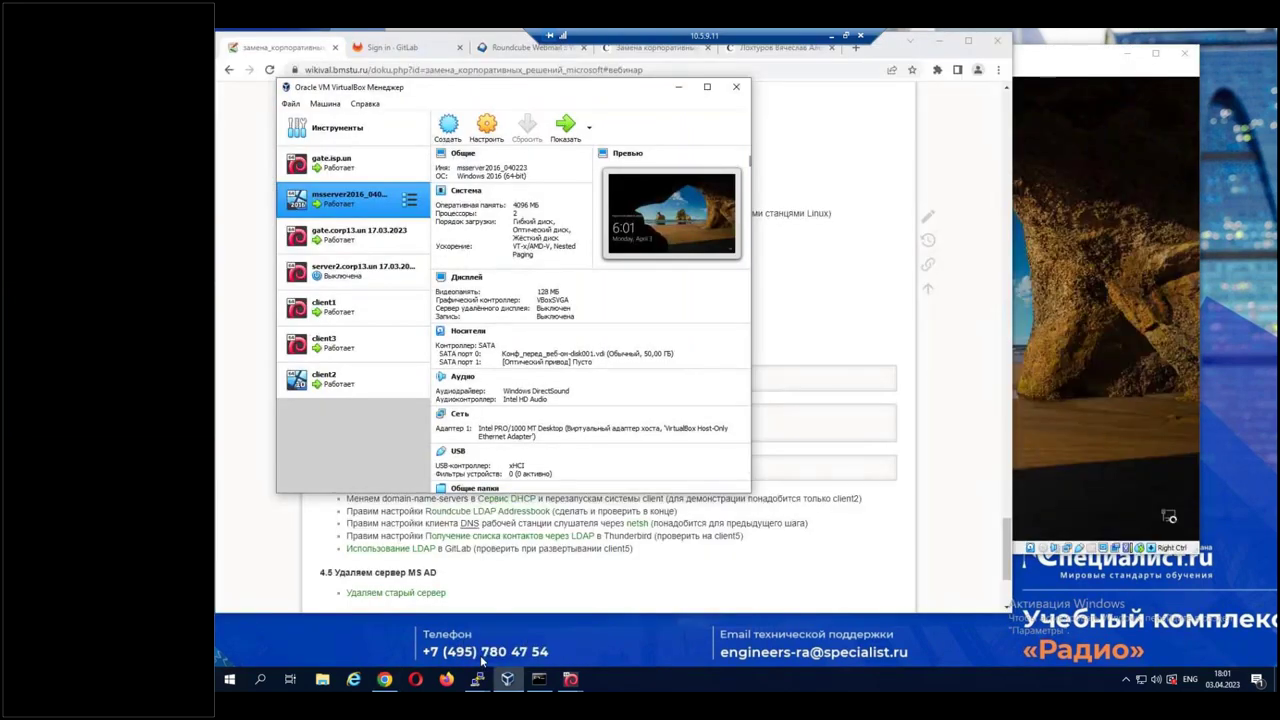
double_click(340, 204)
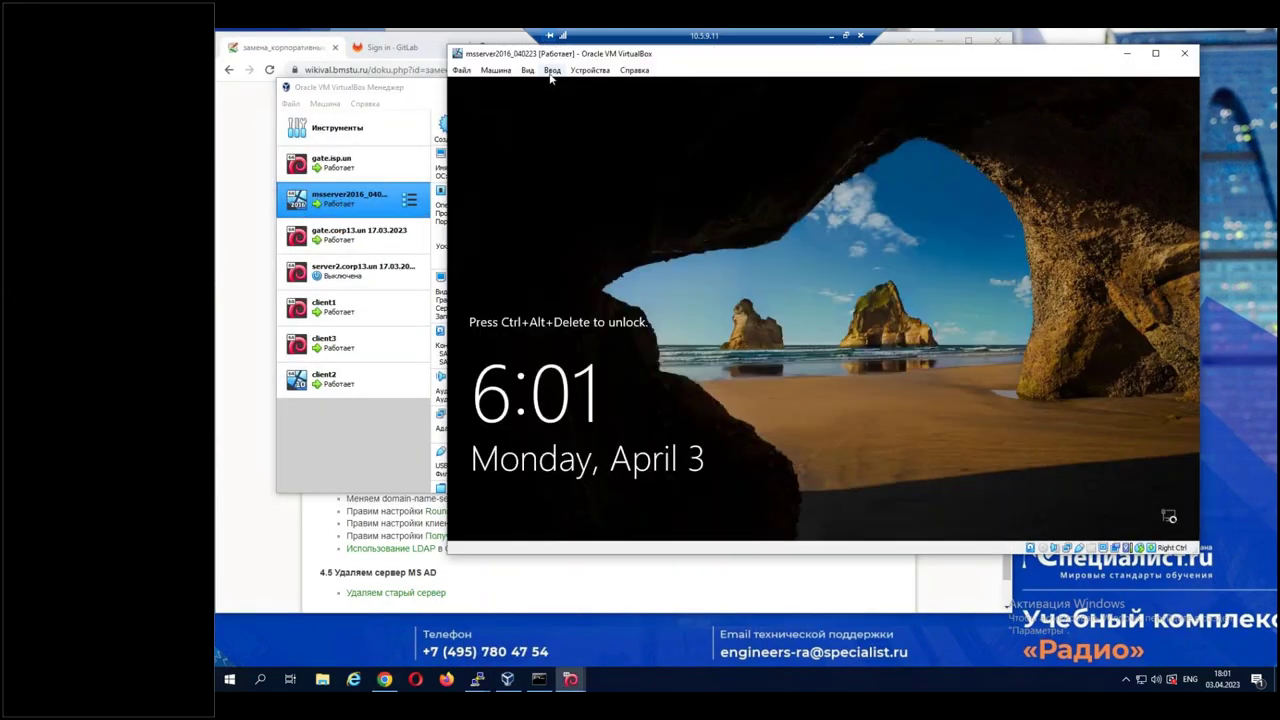
Send Ctrl-Alt-Del to the server VM and sign in with the administrator password.
click(552, 70)
mouse_move(566, 88)
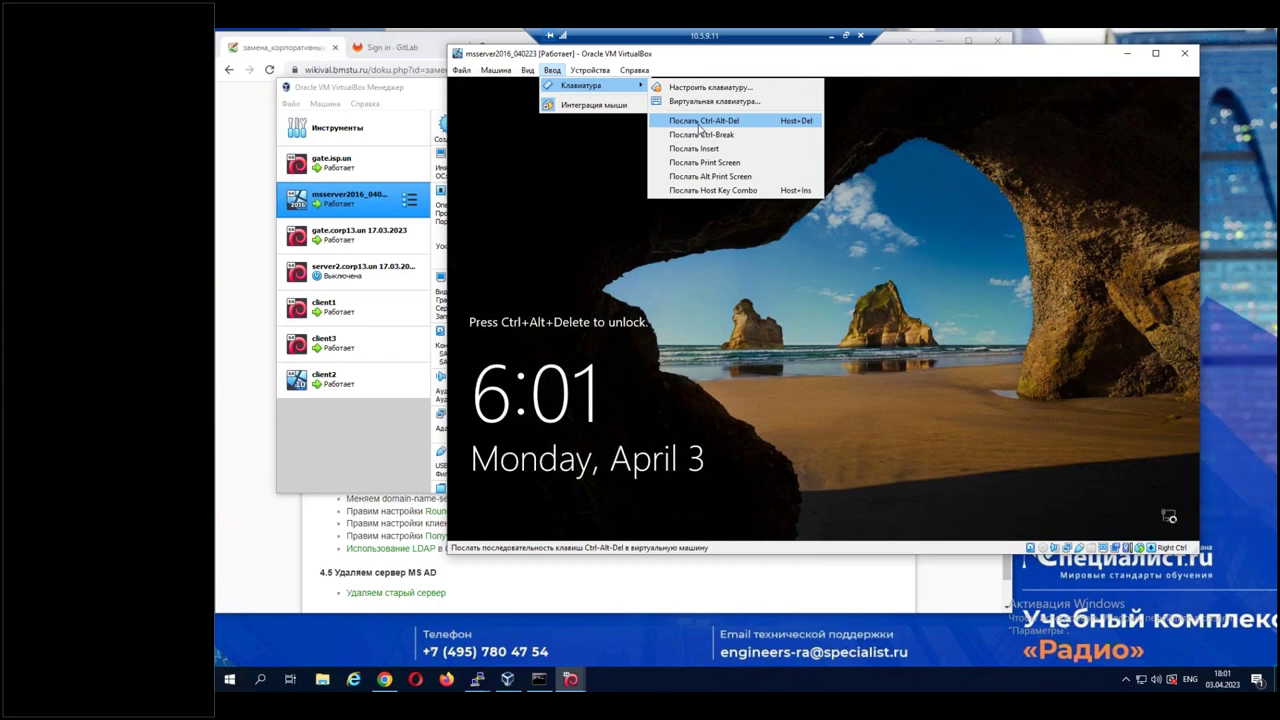
click(699, 121)
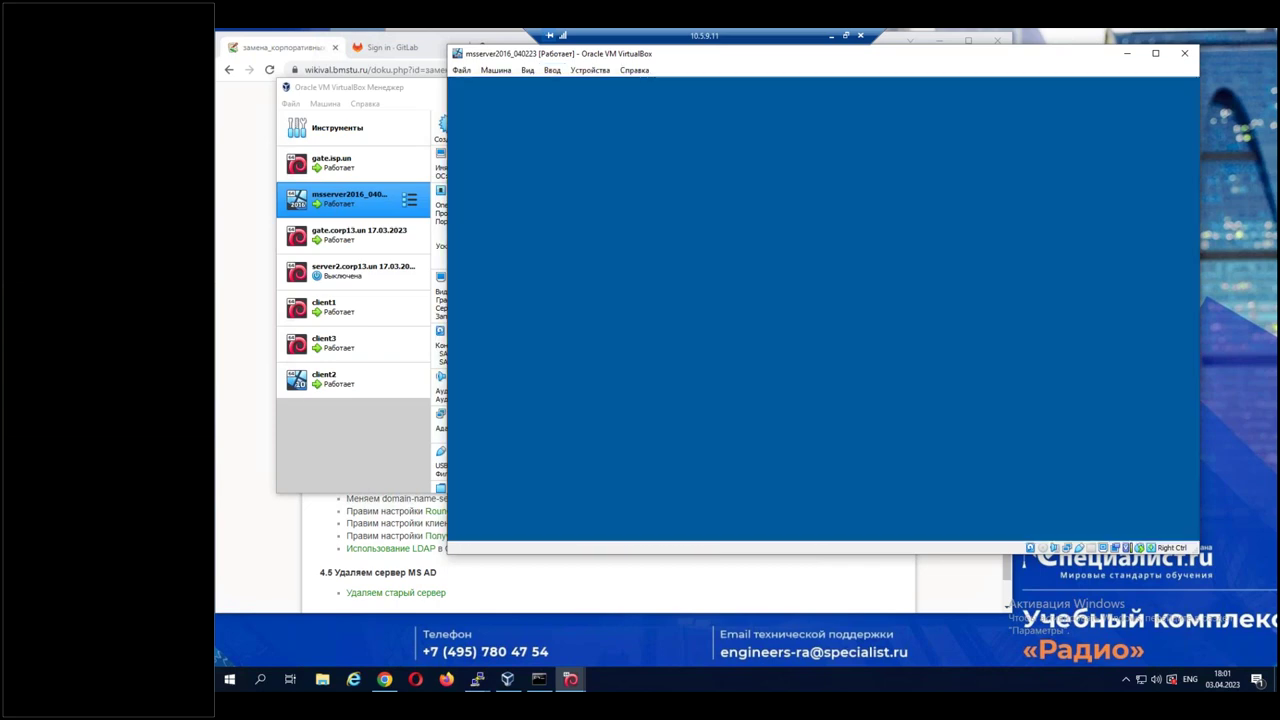
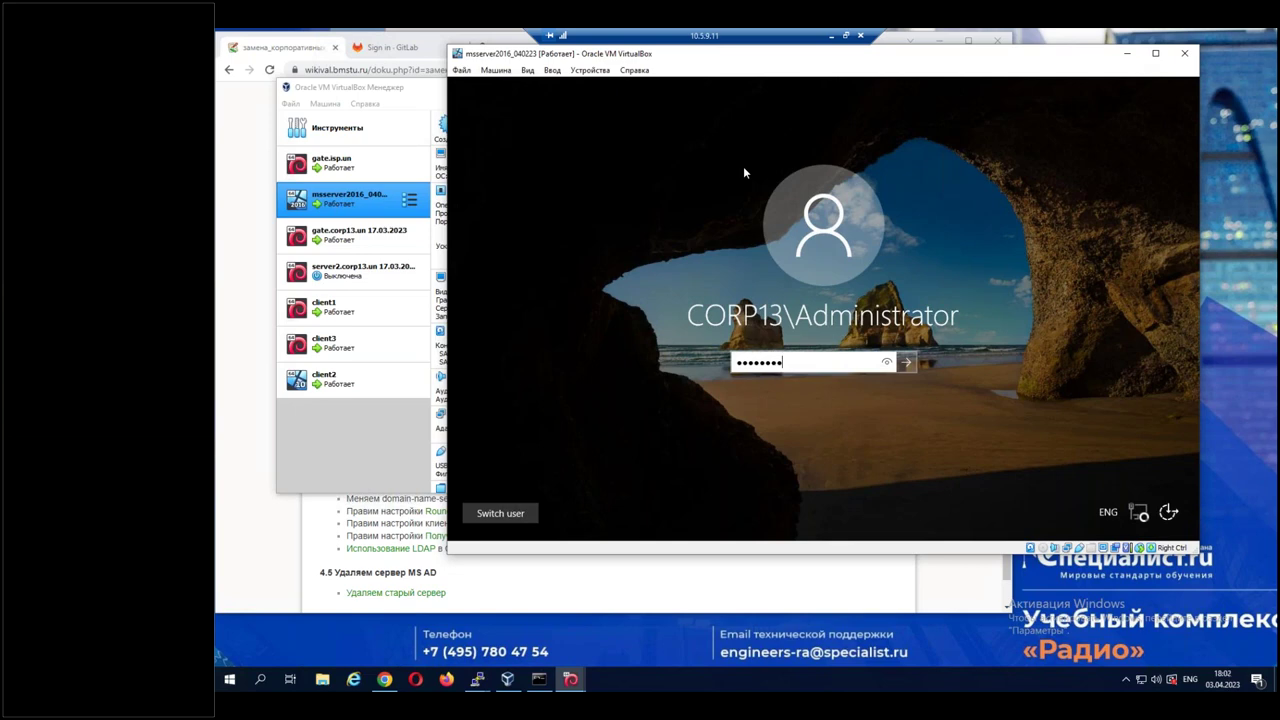
key(Return)
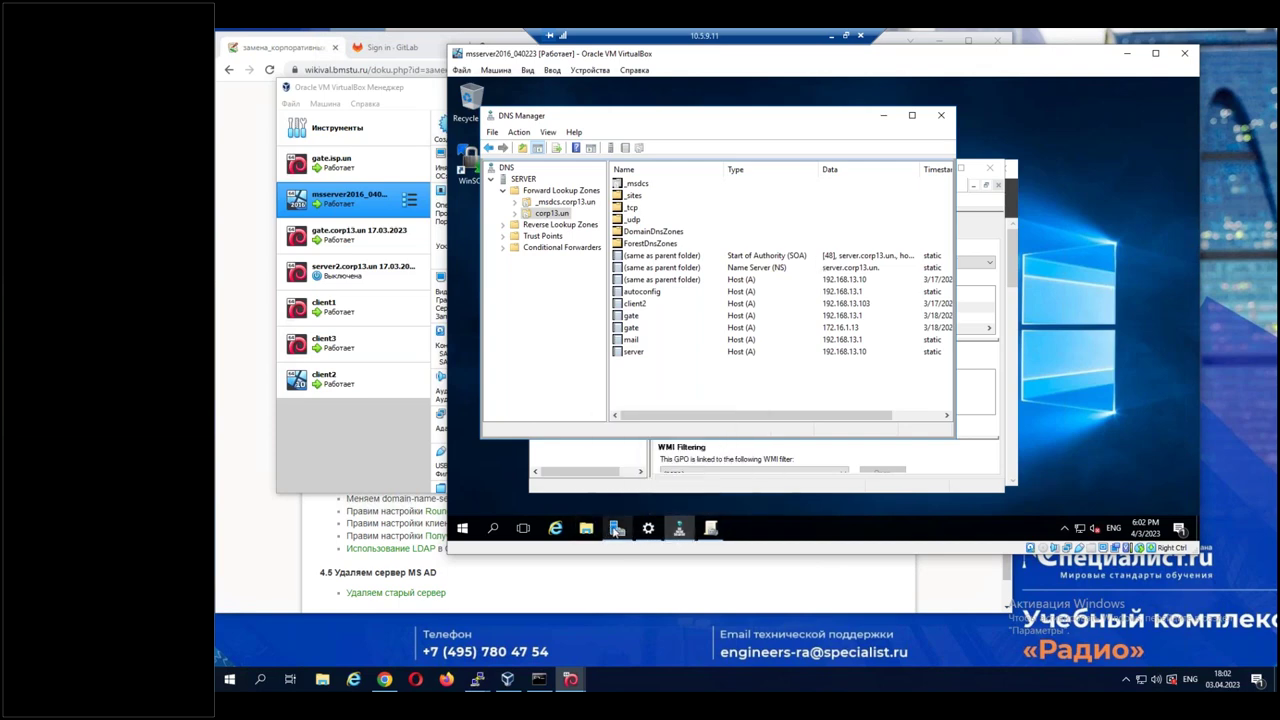
Launch Active Directory Users and Computers from Server Manager's Tools menu.
click(617, 530)
click(927, 199)
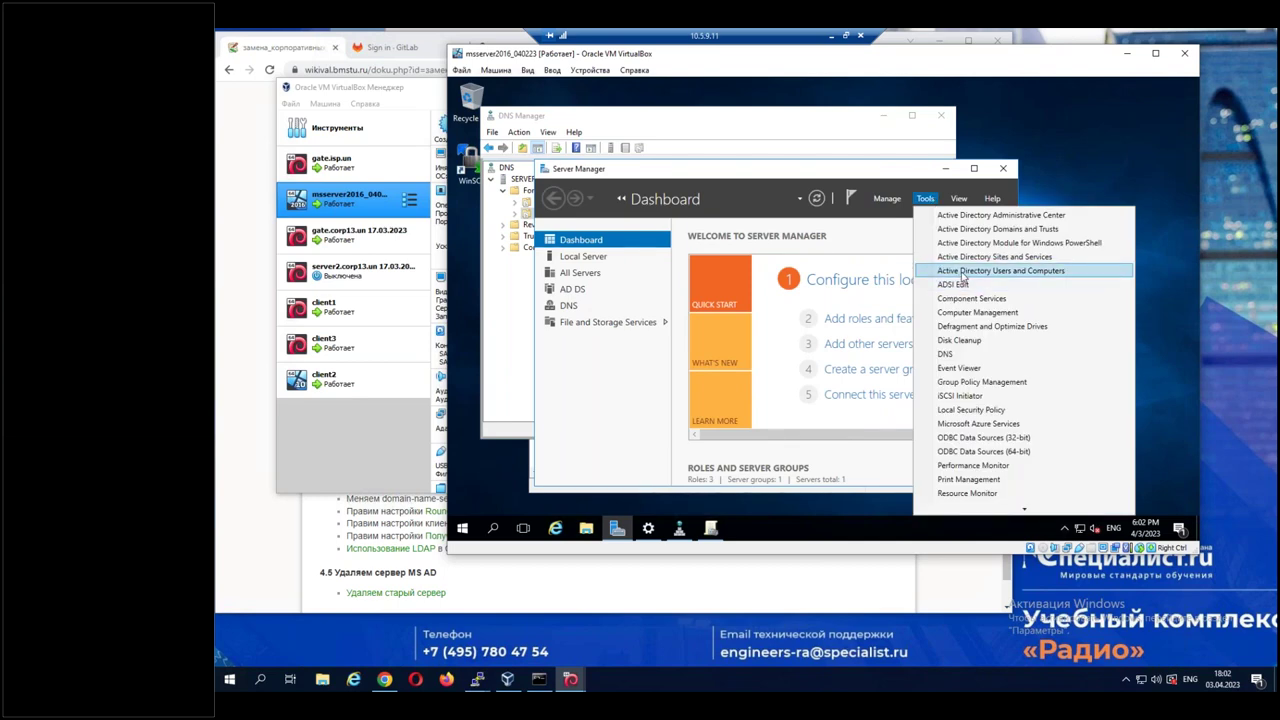
click(962, 271)
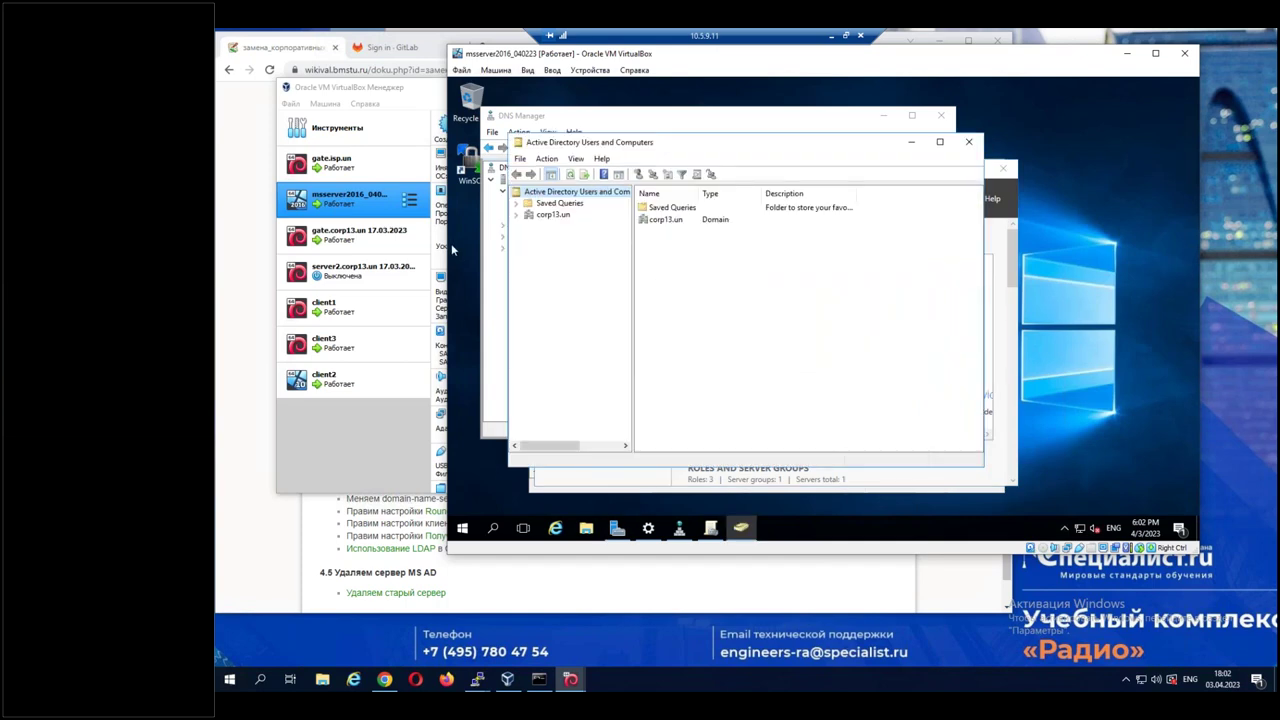
List corp13.un's Users container sorted by Type with users first and Name column widened.
click(516, 214)
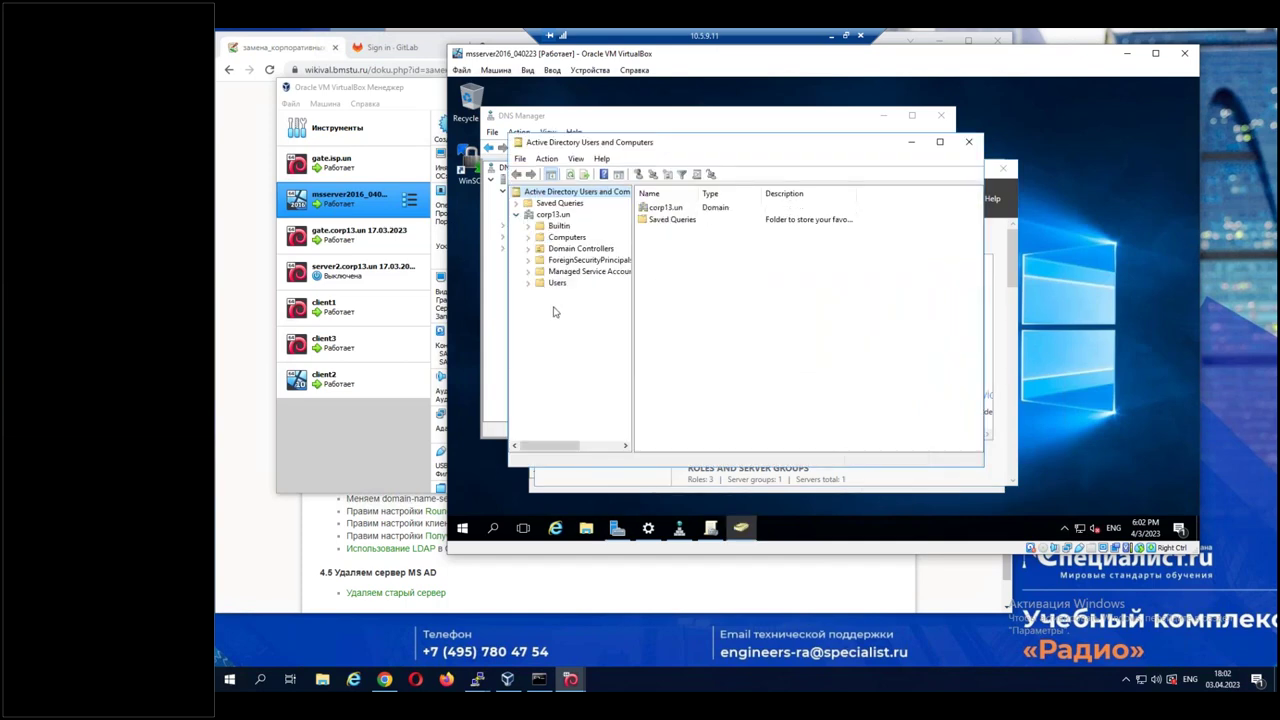
click(557, 284)
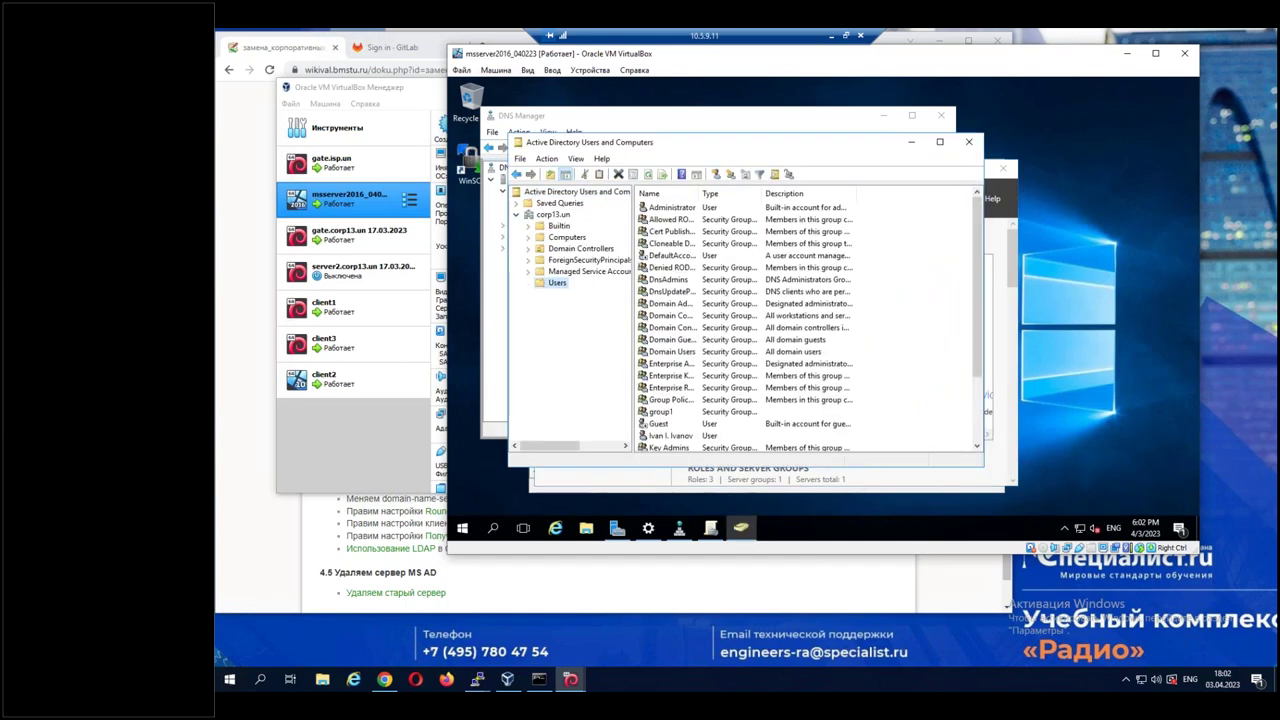
click(730, 193)
click(730, 193)
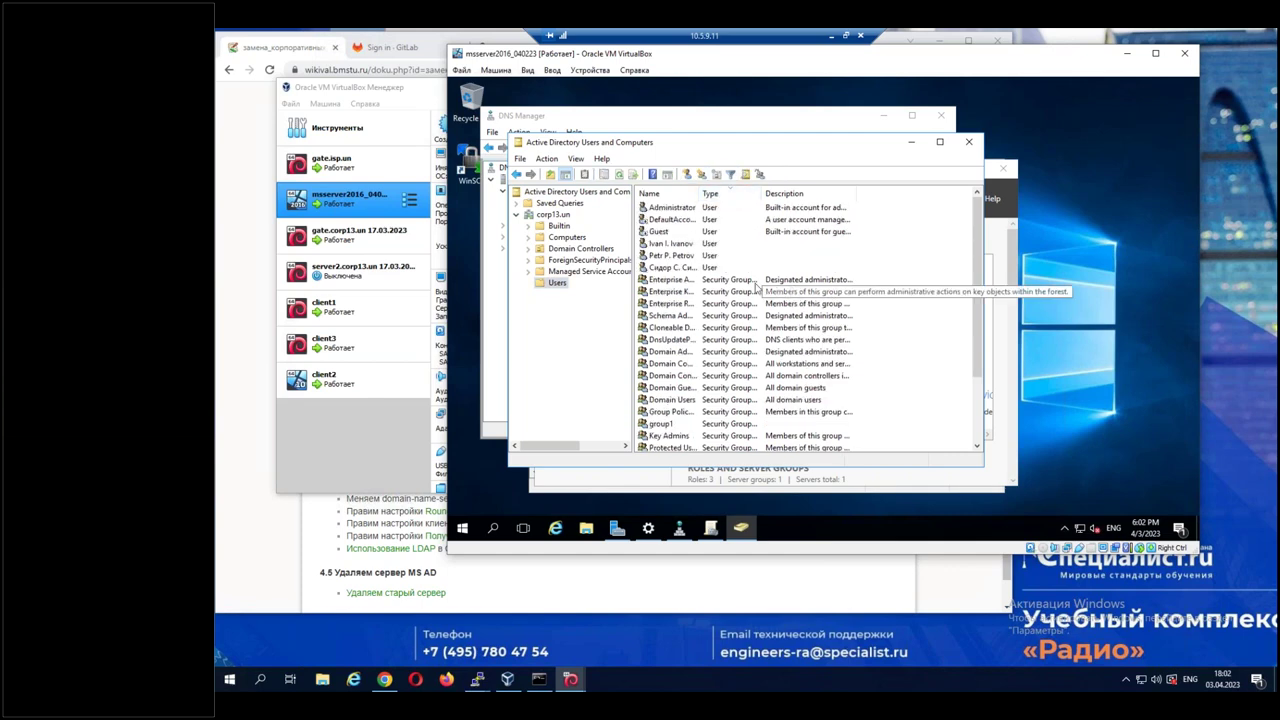
drag(710, 195, 731, 195)
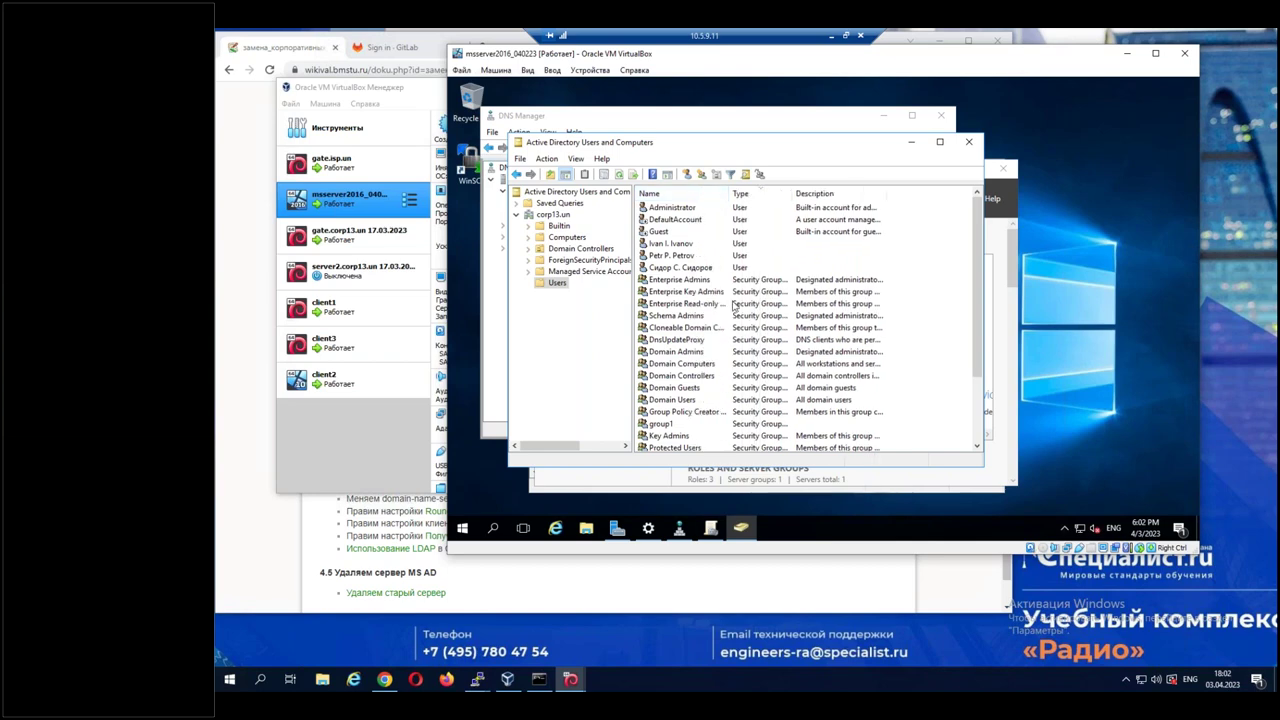
click(674, 270)
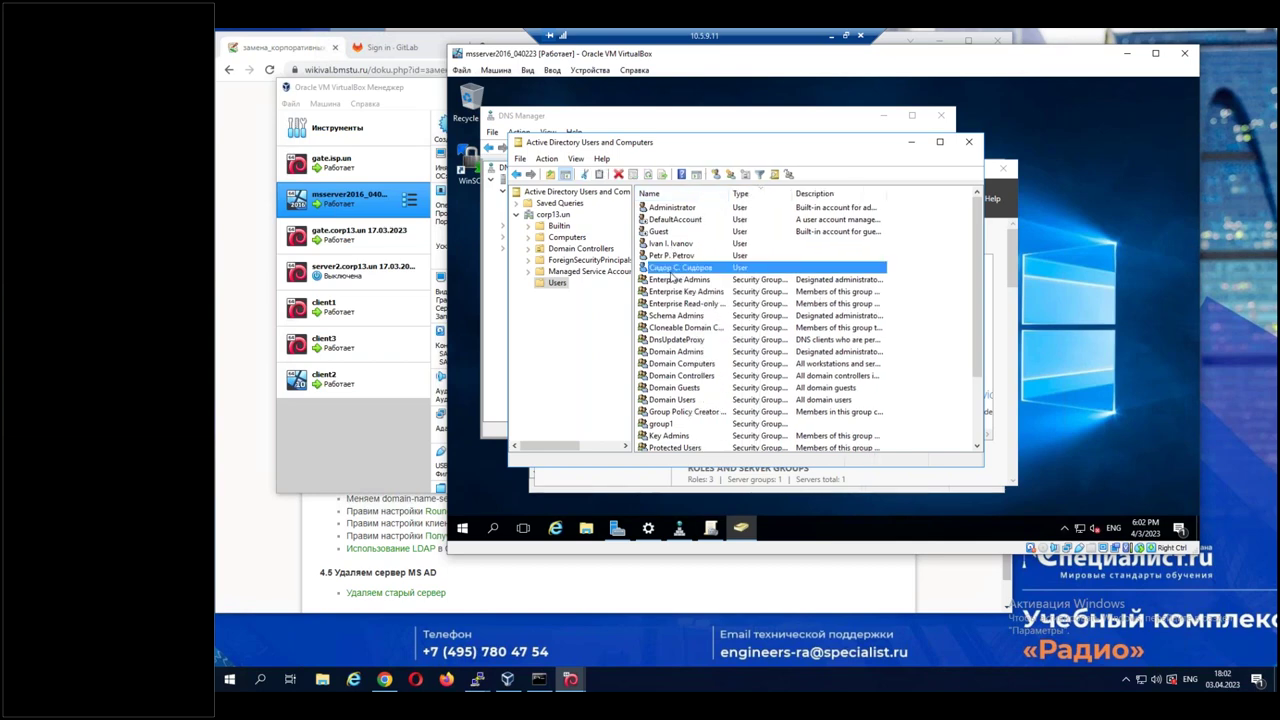
click(286, 527)
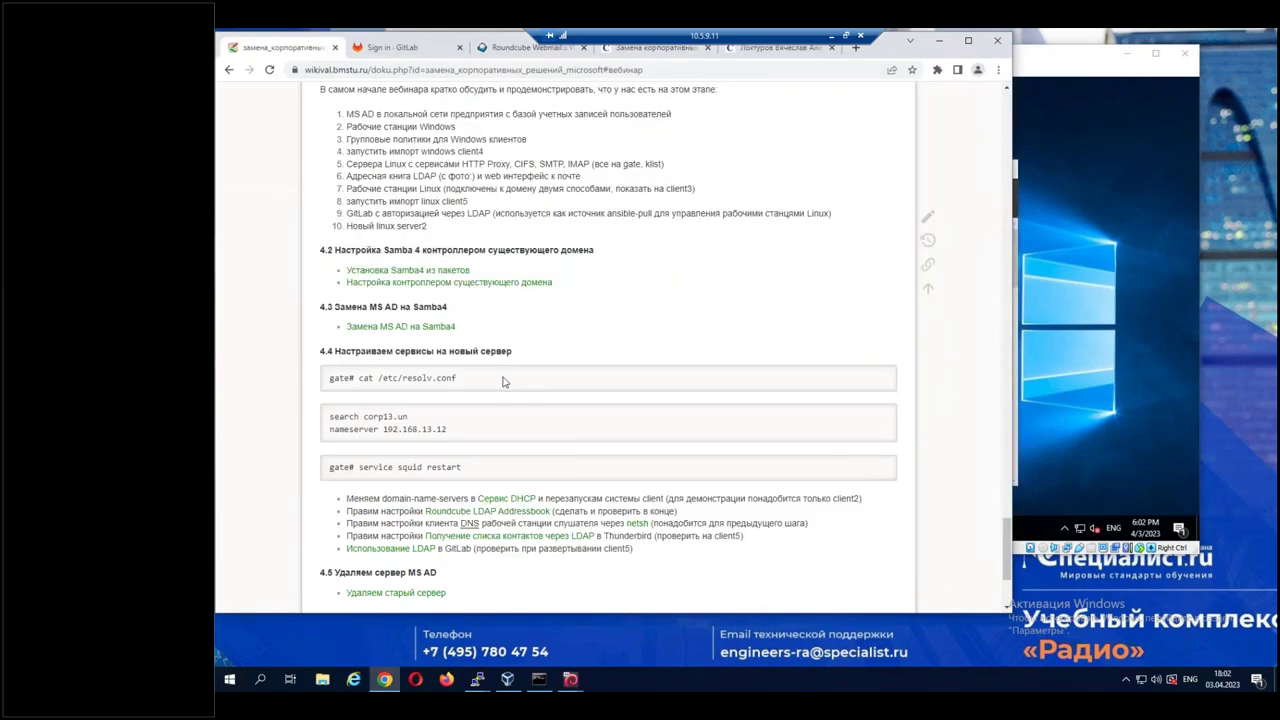
Open the client2 VM and choose to sign in as a different user.
click(507, 679)
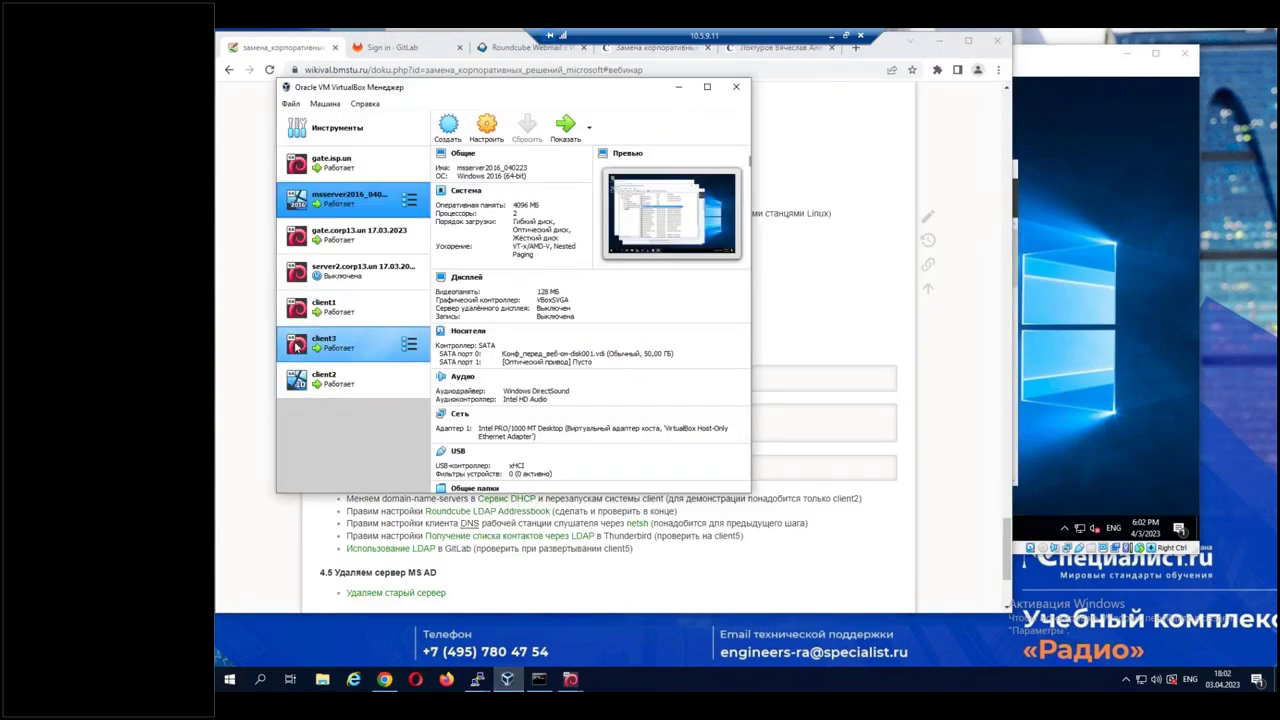
double_click(300, 378)
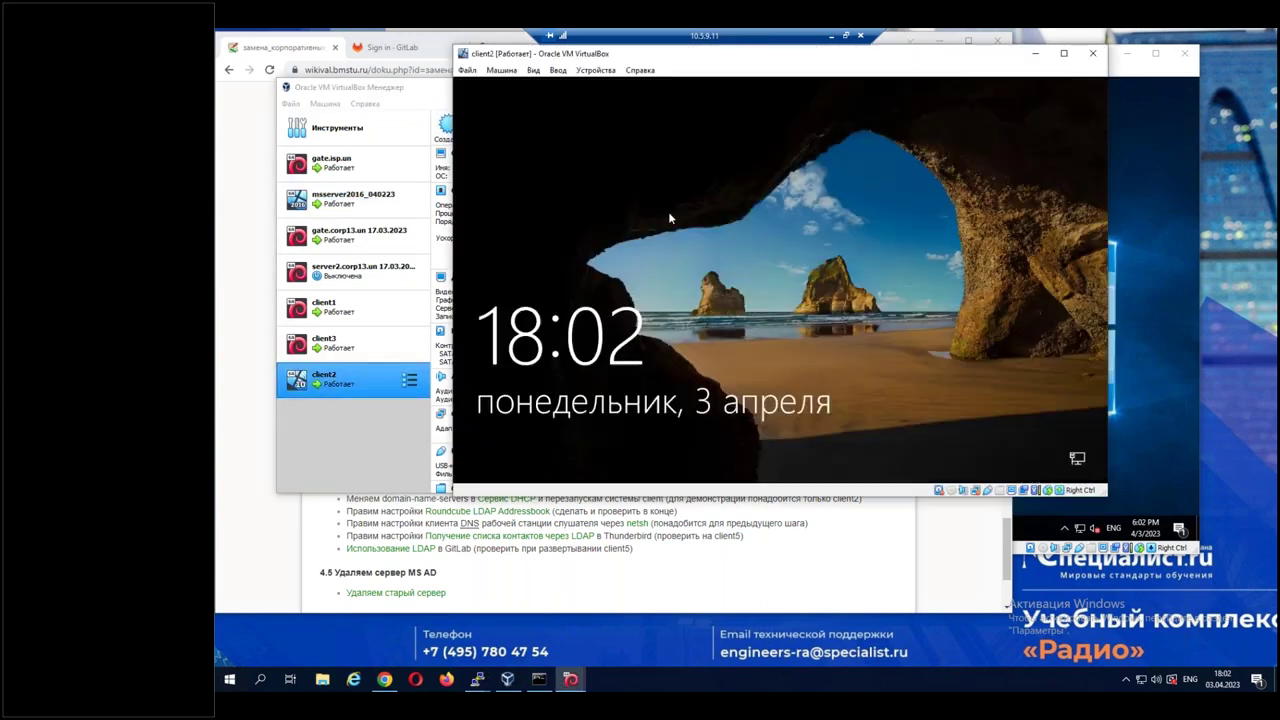
click(695, 184)
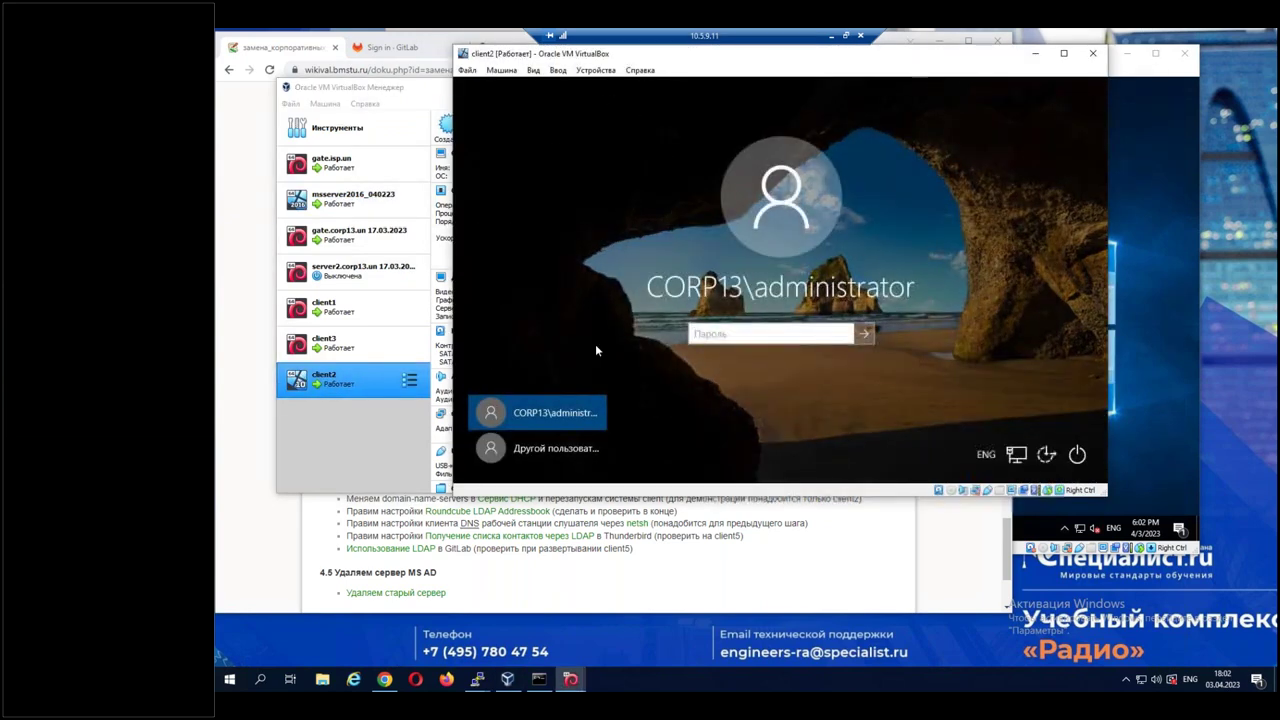
click(542, 451)
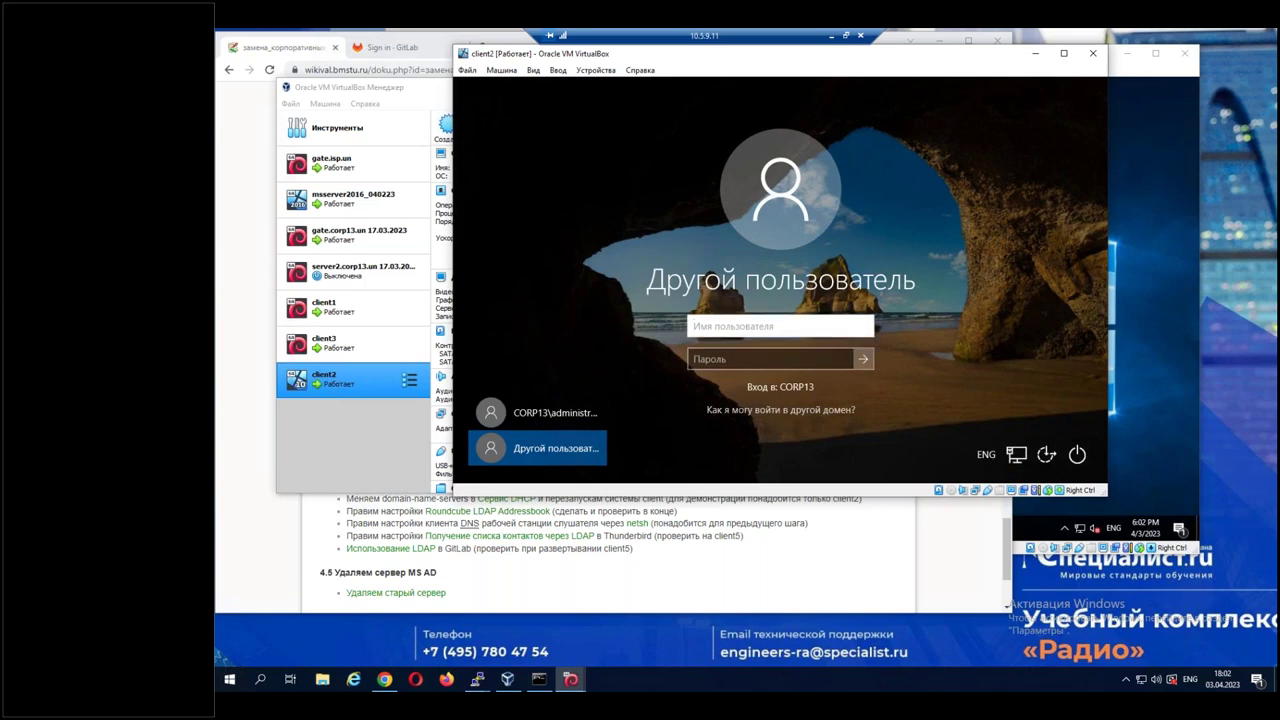
Sign in to client2 as domain user user2 with its password.
text(user)
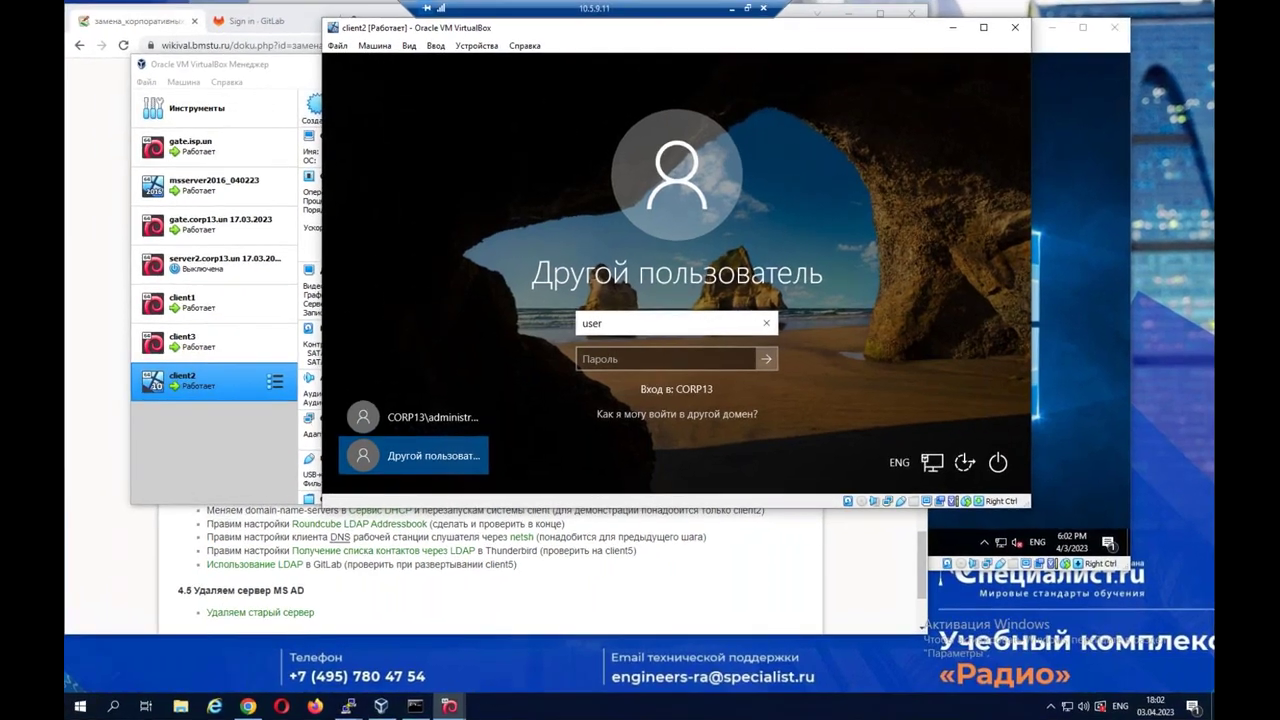
text(2)
key(Tab)
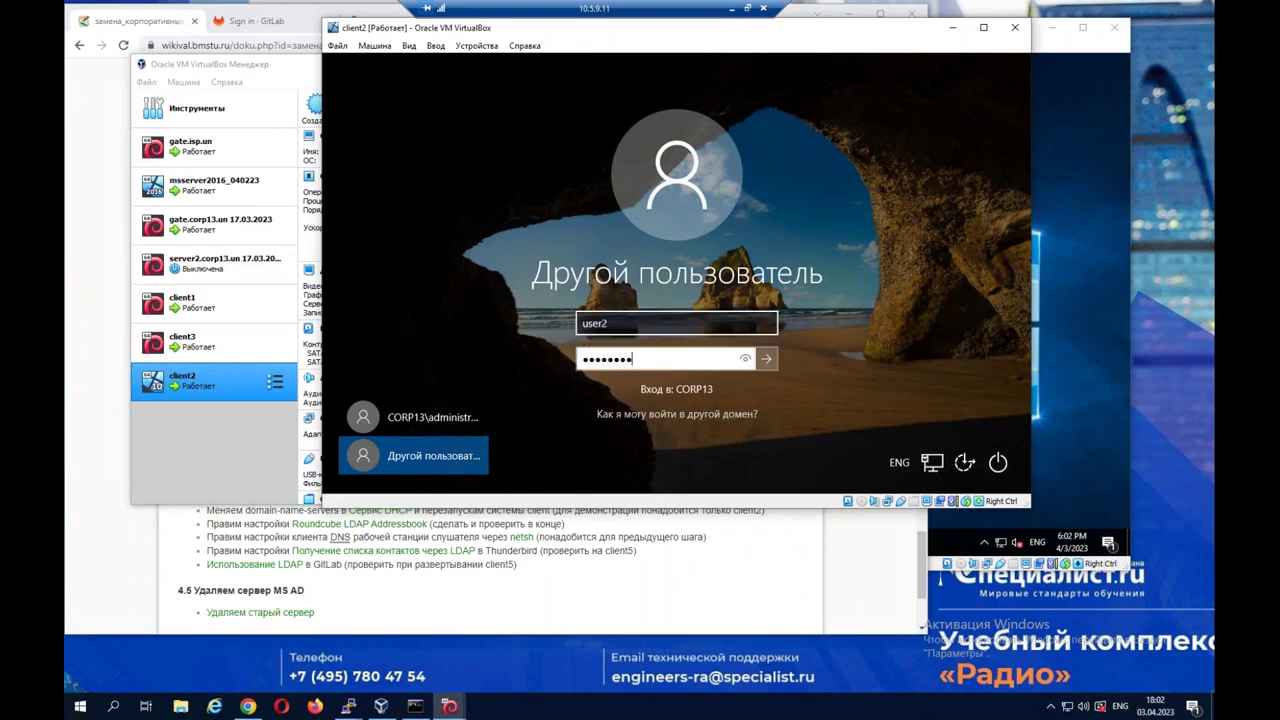
key(Return)
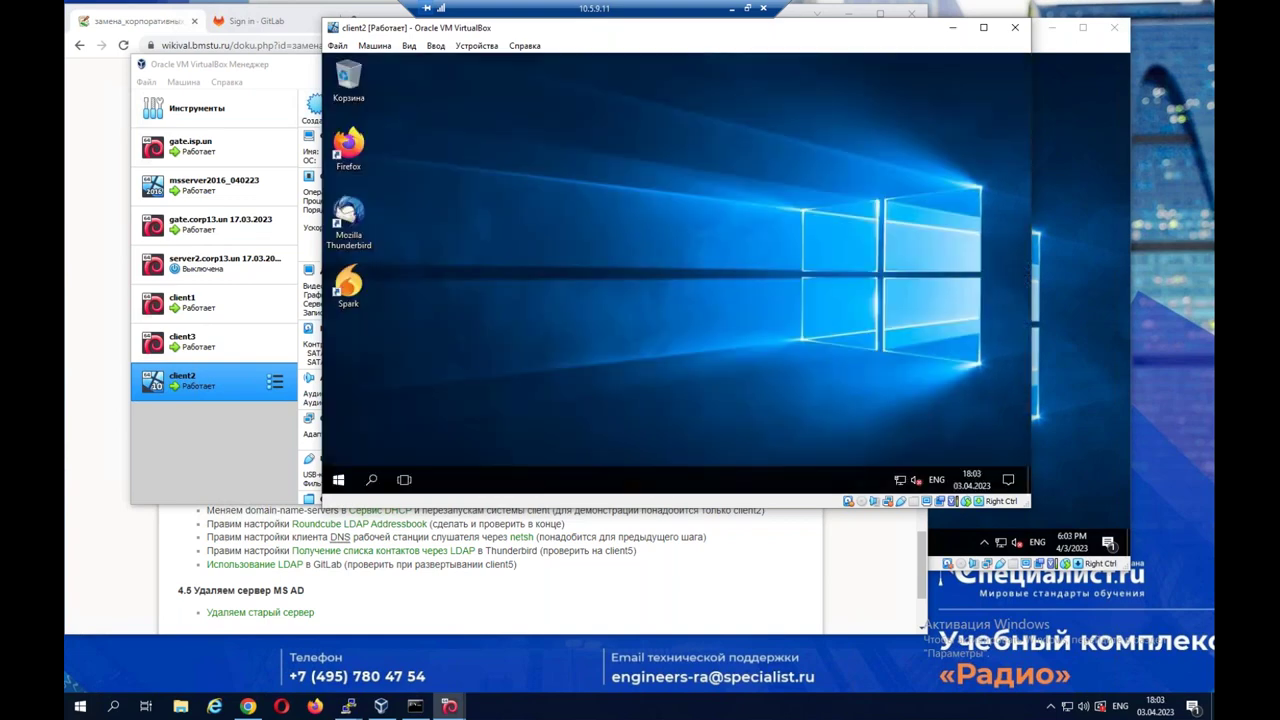
Run klist in a Command Prompt on client2 to list Kerberos tickets.
right_click(338, 480)
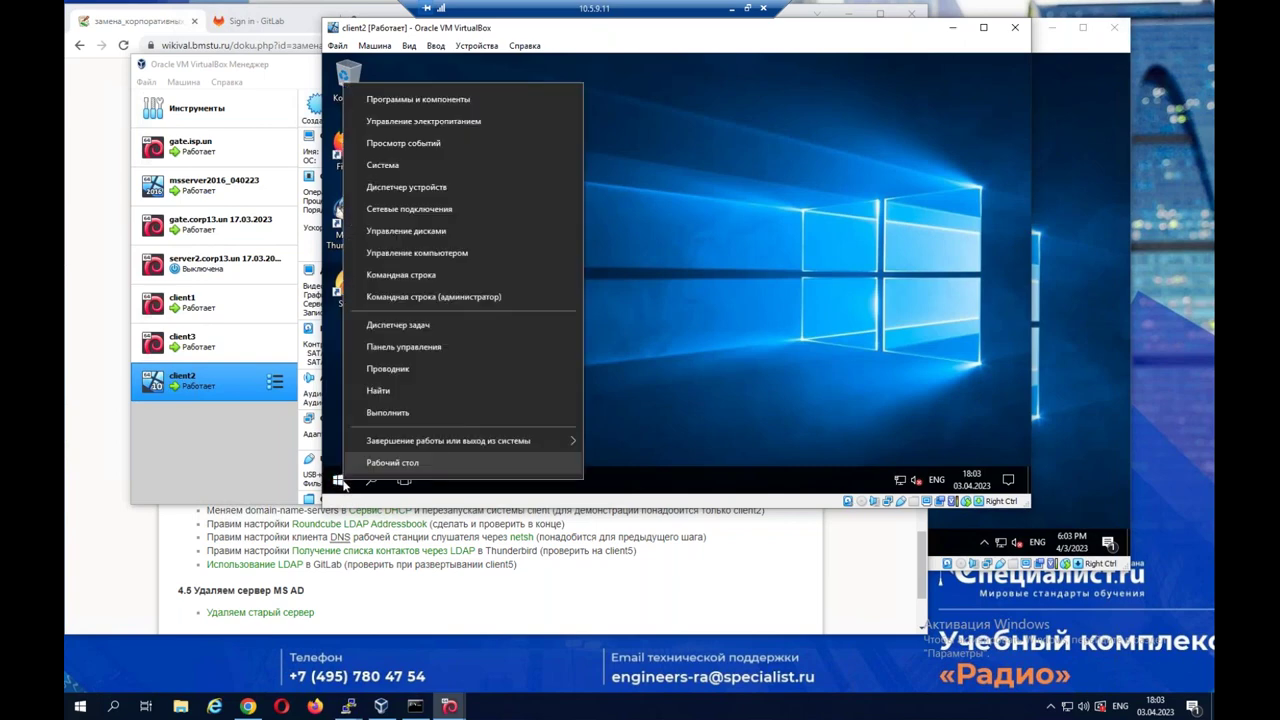
click(412, 274)
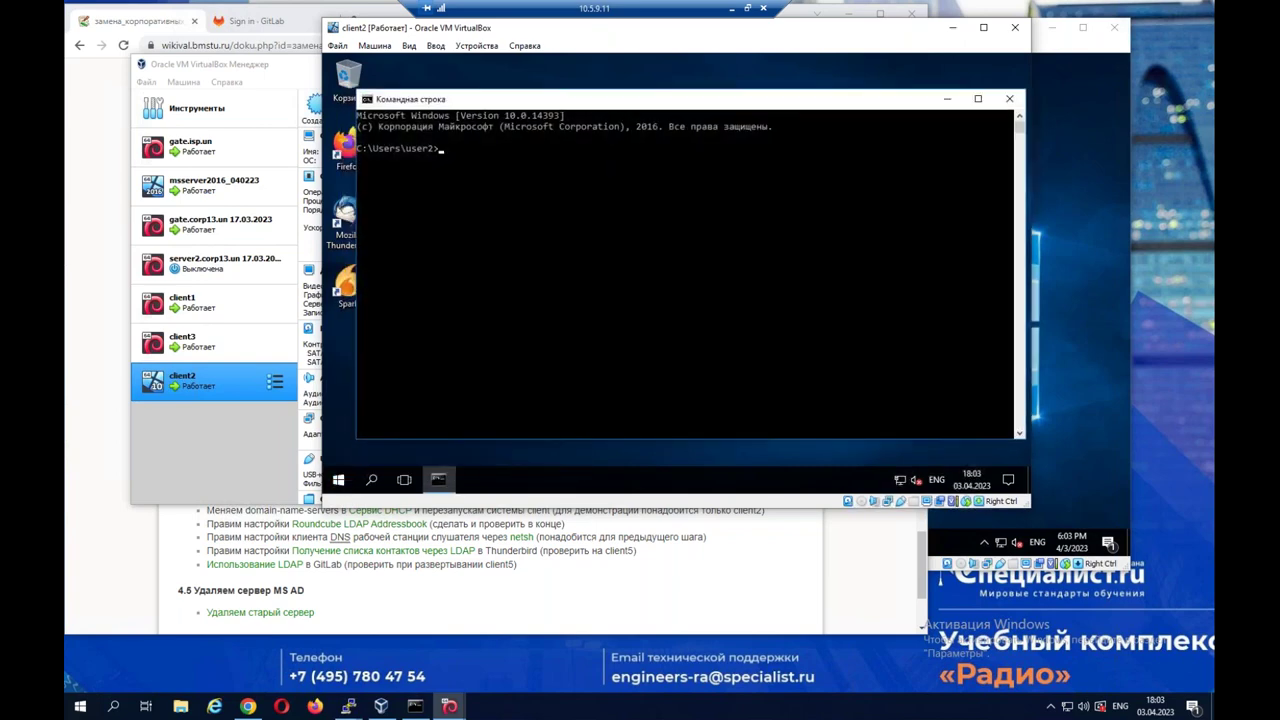
text(klist)
key(Return)
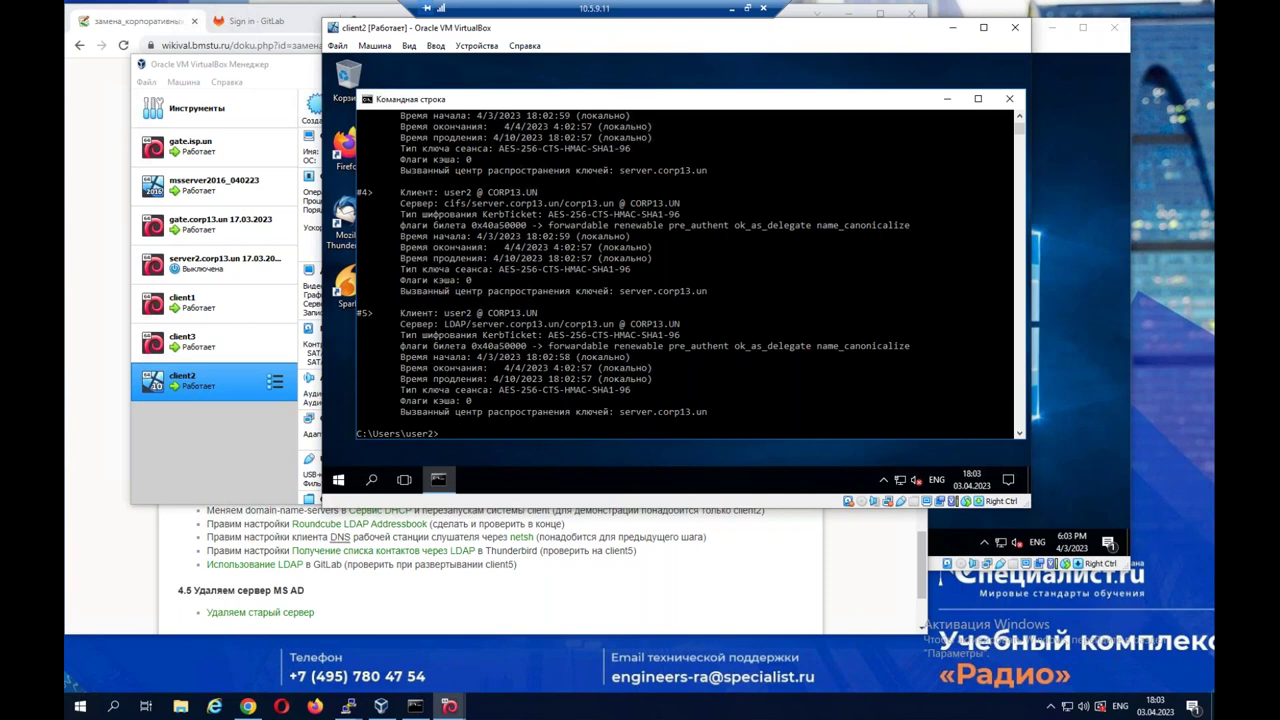
Scroll through the six cached tickets from server.corp13.un, then return to the wiki page.
scroll(688, 275, up, 5)
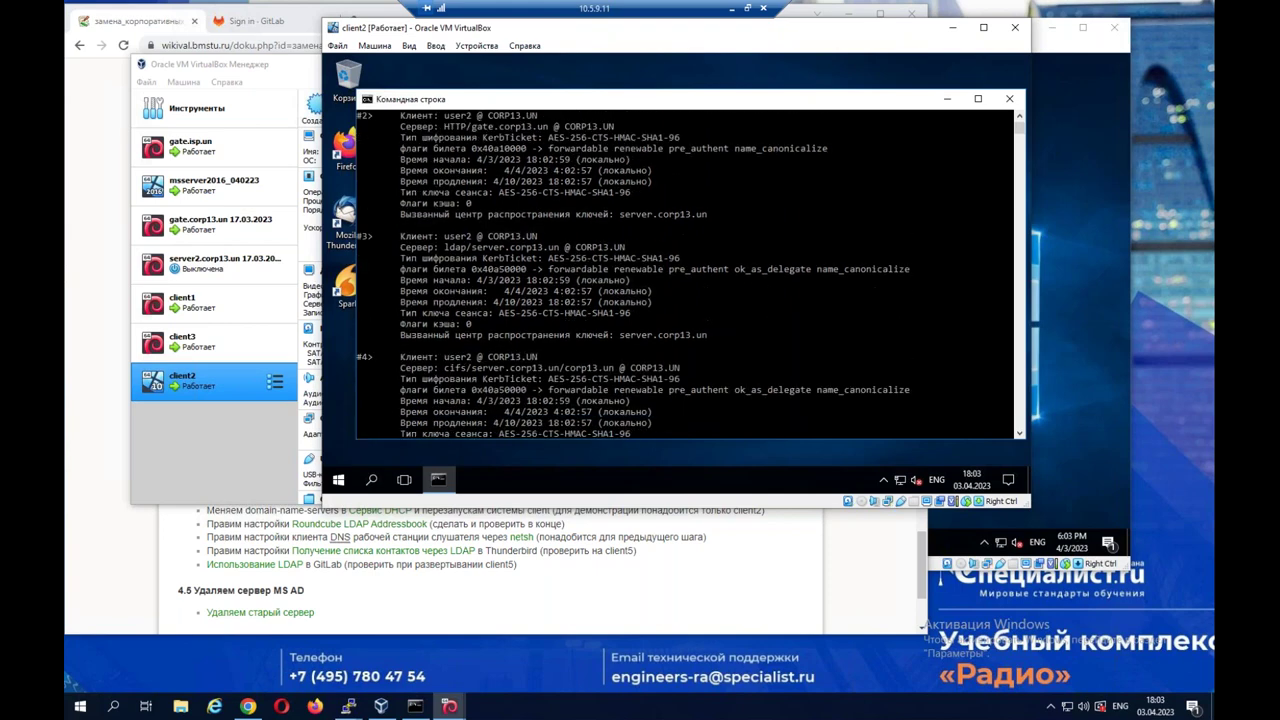
scroll(688, 275, up, 3)
scroll(470, 238, up, 7)
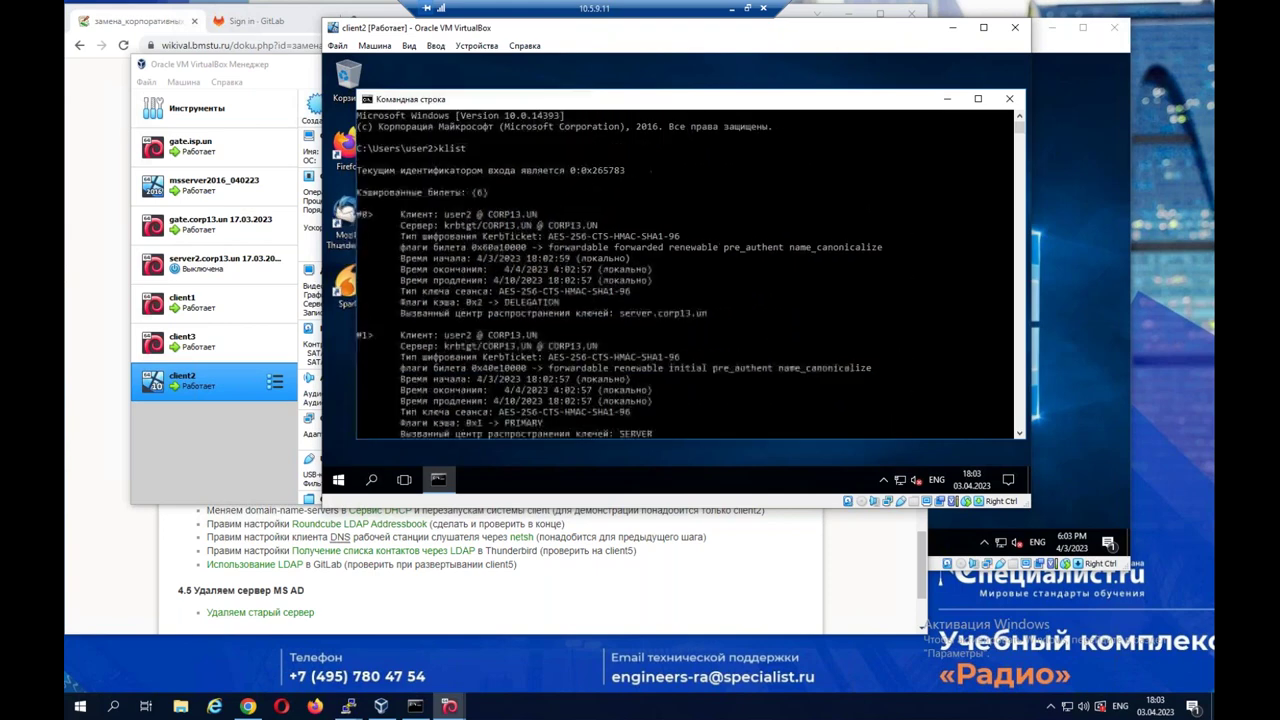
drag(446, 225, 470, 226)
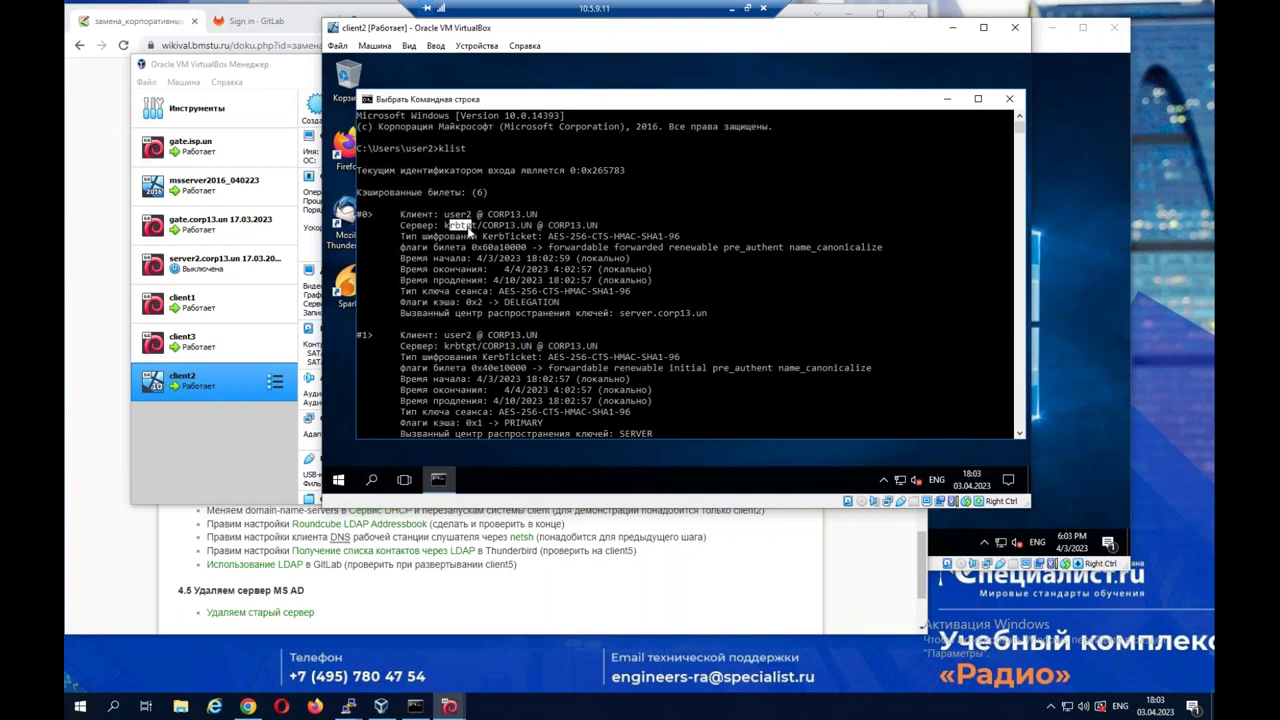
scroll(468, 236, down, 2)
scroll(467, 236, down, 20)
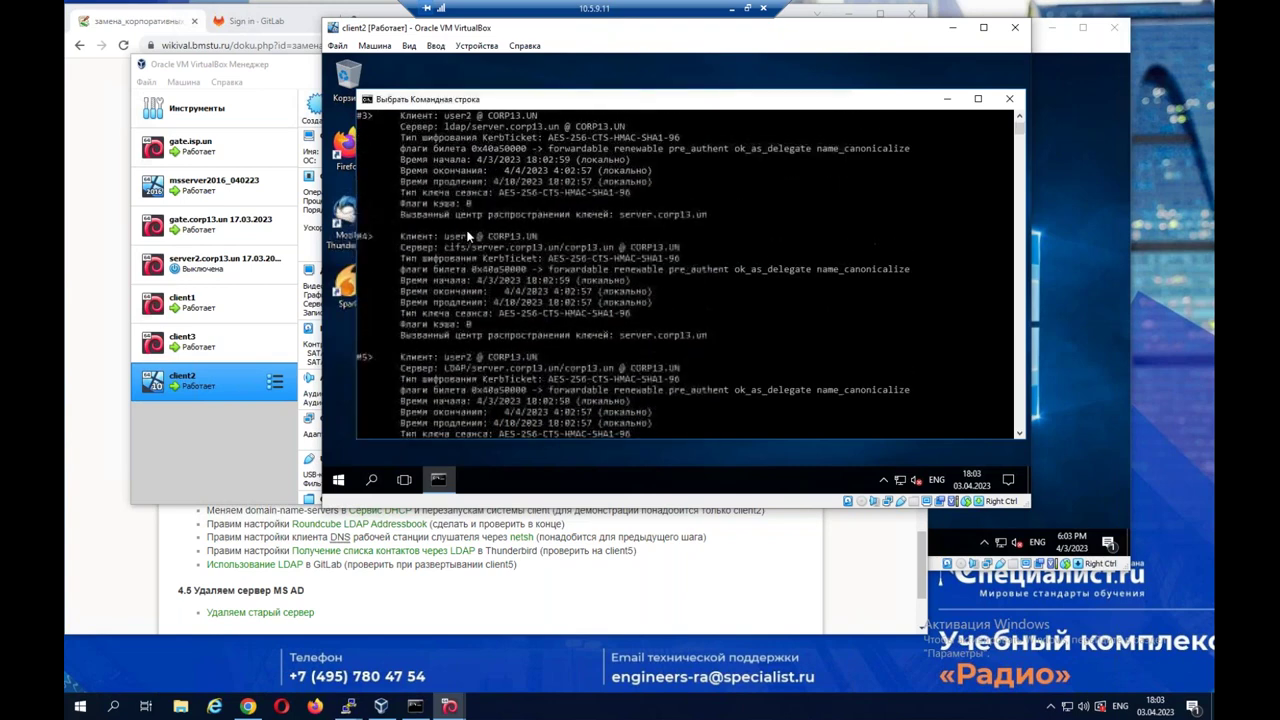
click(98, 284)
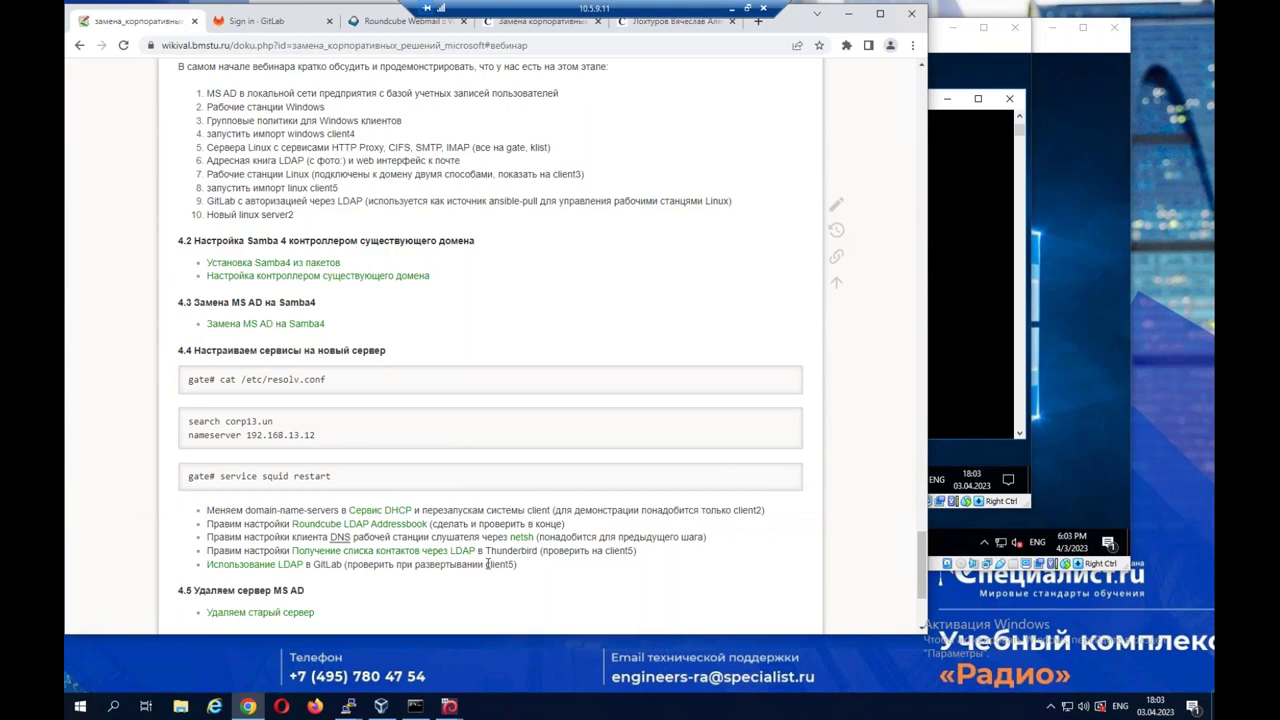
Open the Default Domain Policy for editing in Group Policy Management on msserver2016.
mouse_move(383, 708)
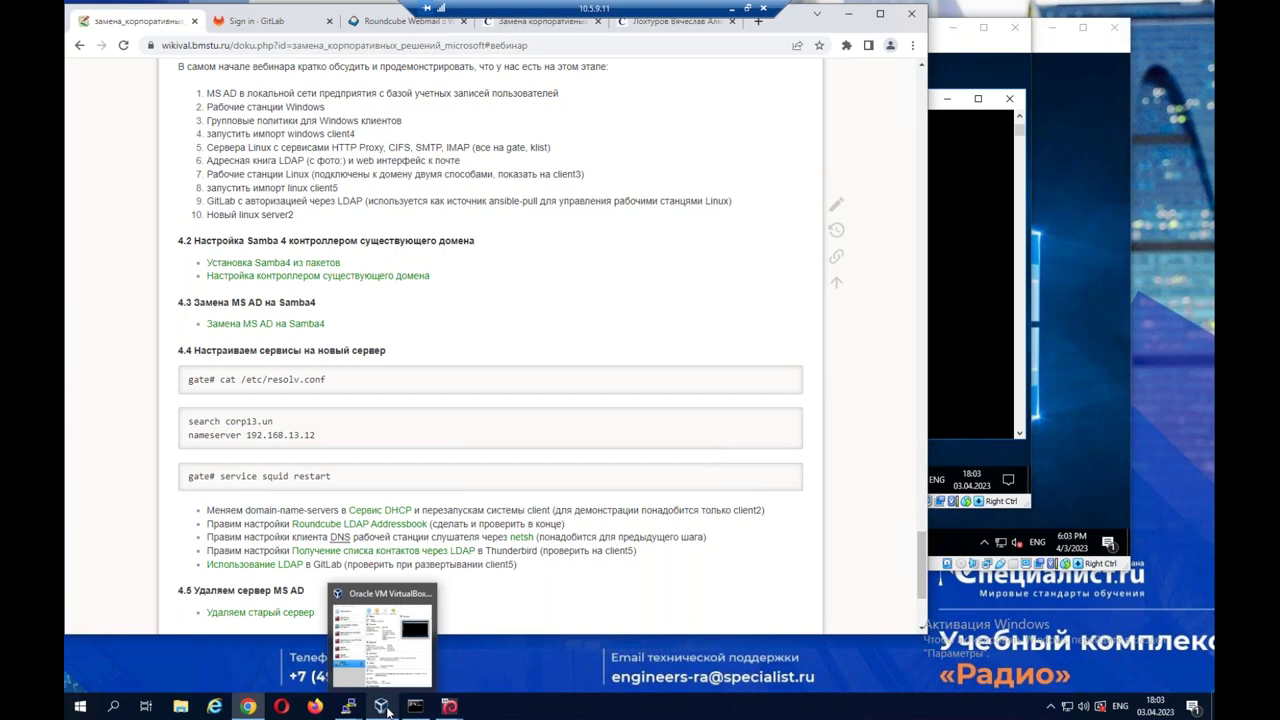
mouse_move(449, 708)
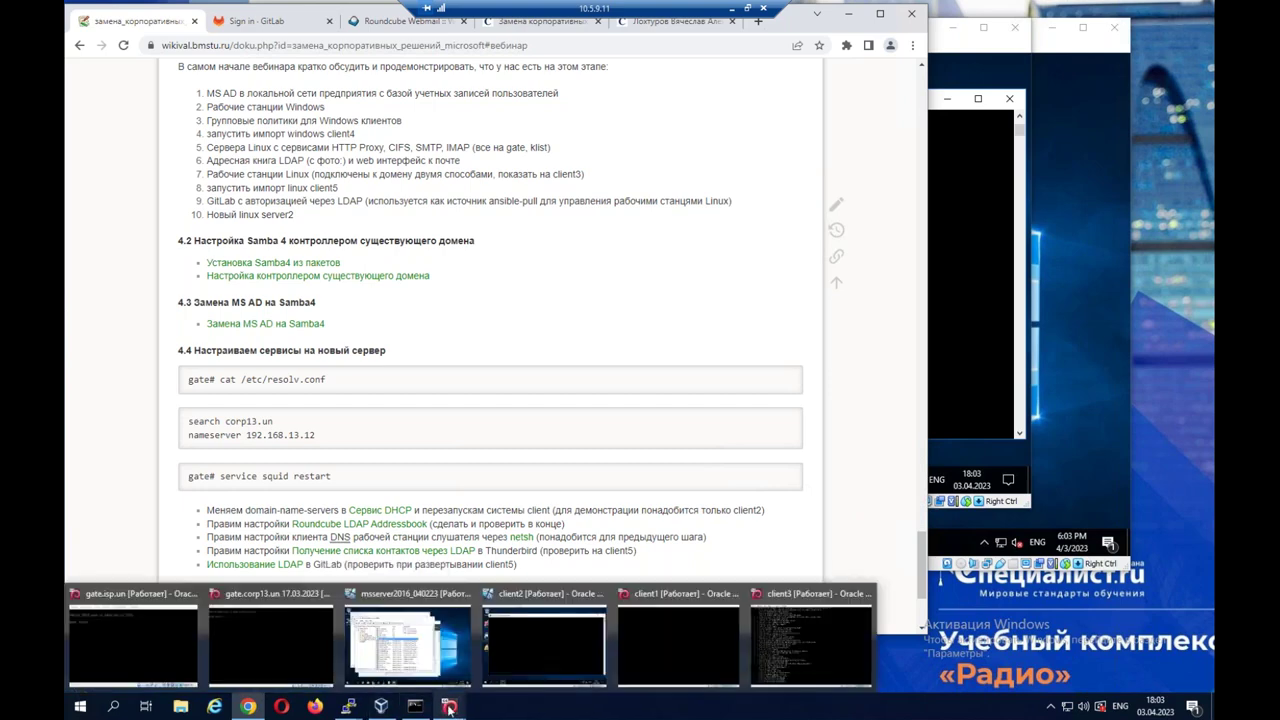
mouse_move(440, 655)
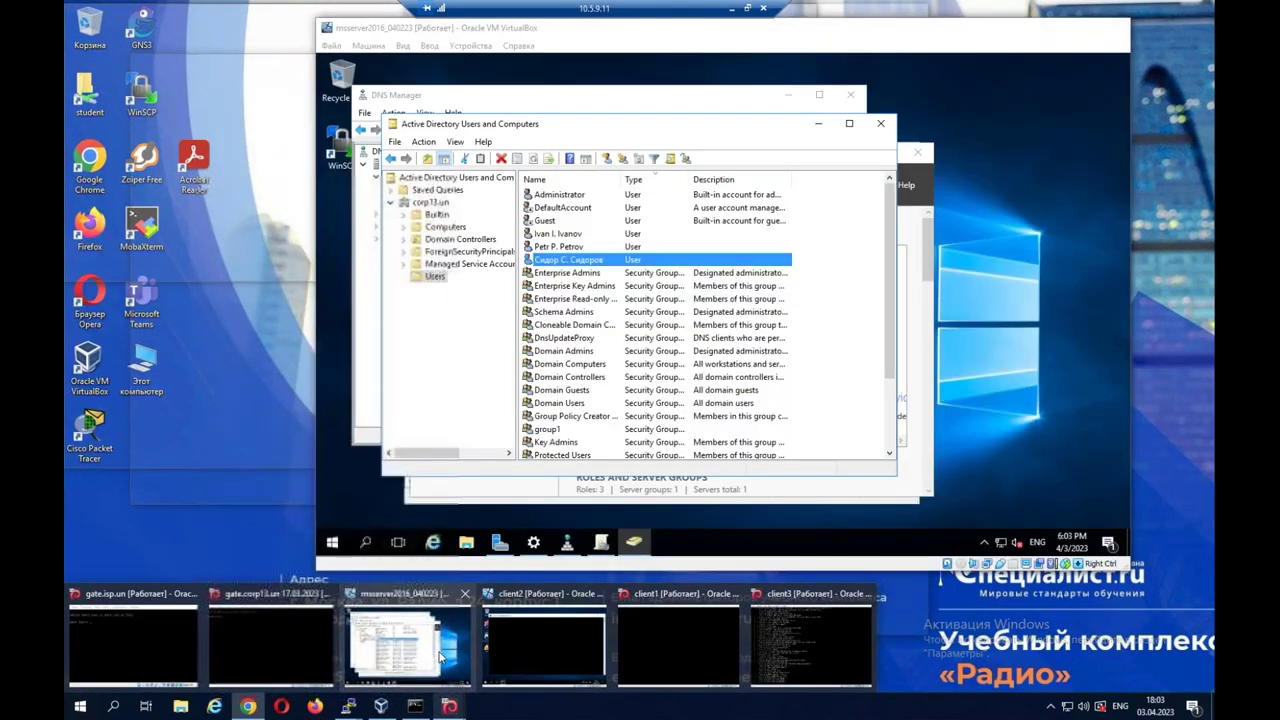
click(446, 646)
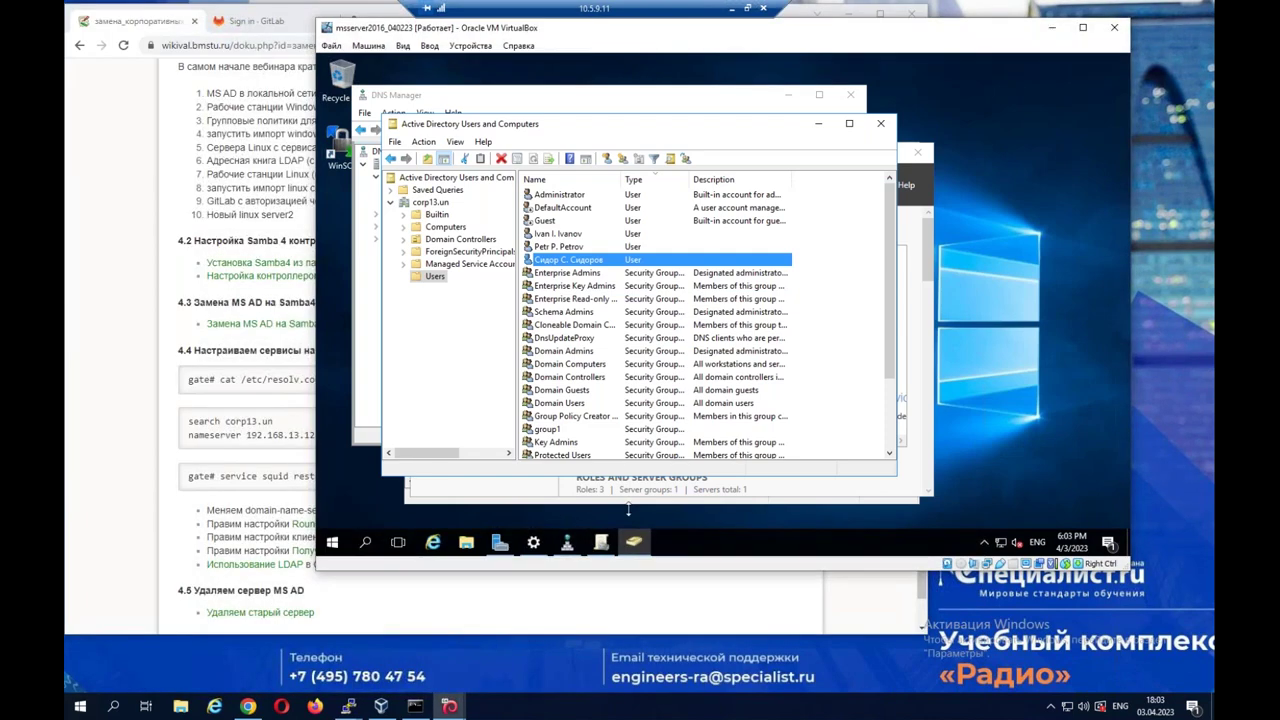
click(601, 541)
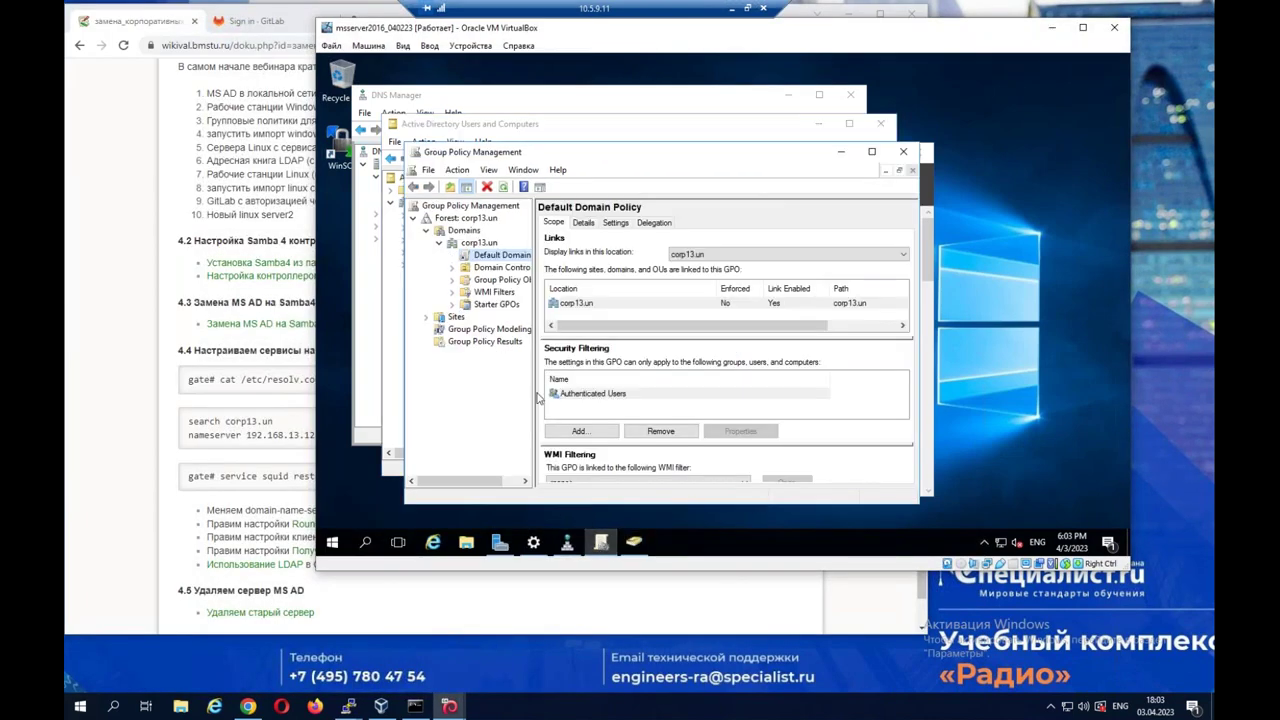
right_click(481, 259)
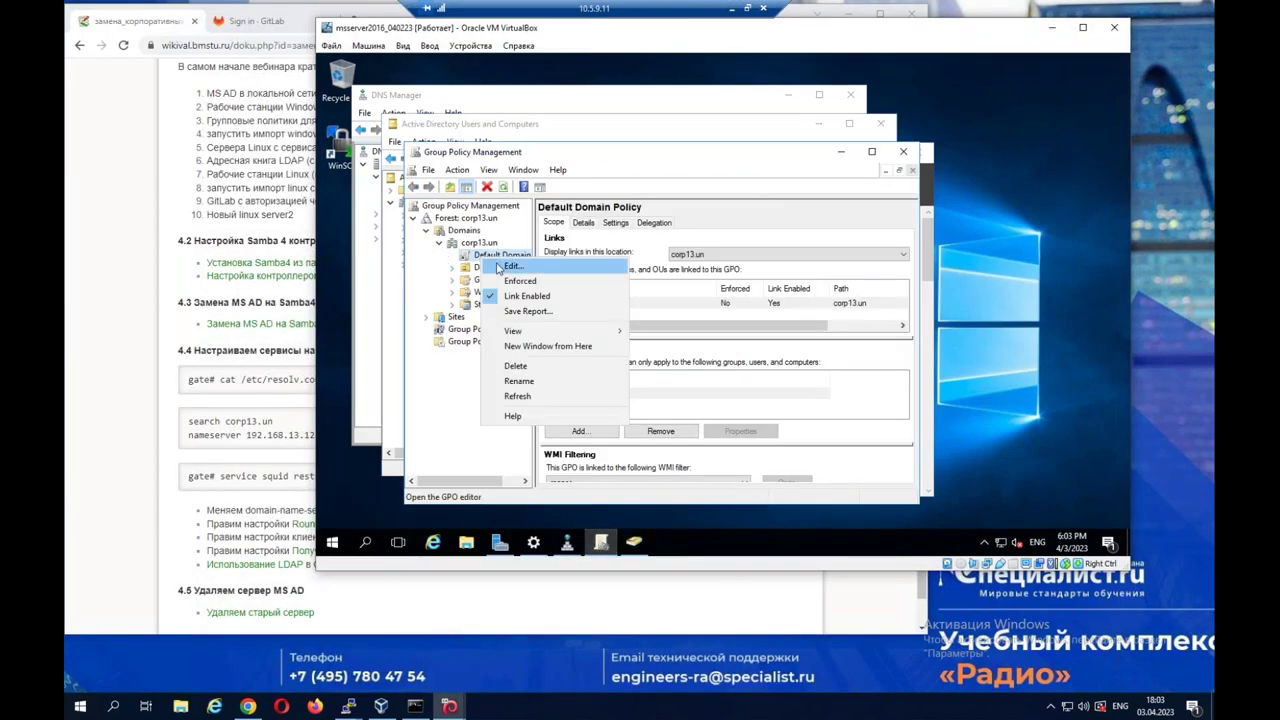
click(512, 266)
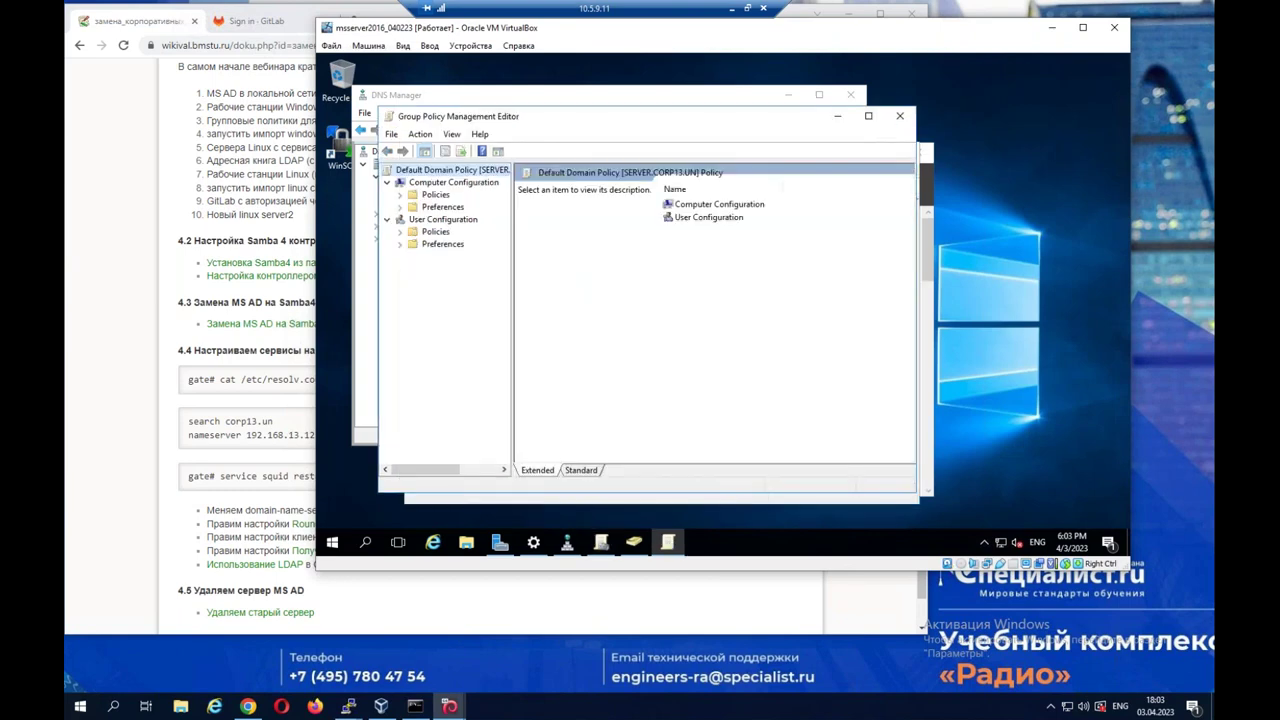
Show Computer Configuration's Software installation node listing the Thunderbird 17.0.0 package.
click(400, 194)
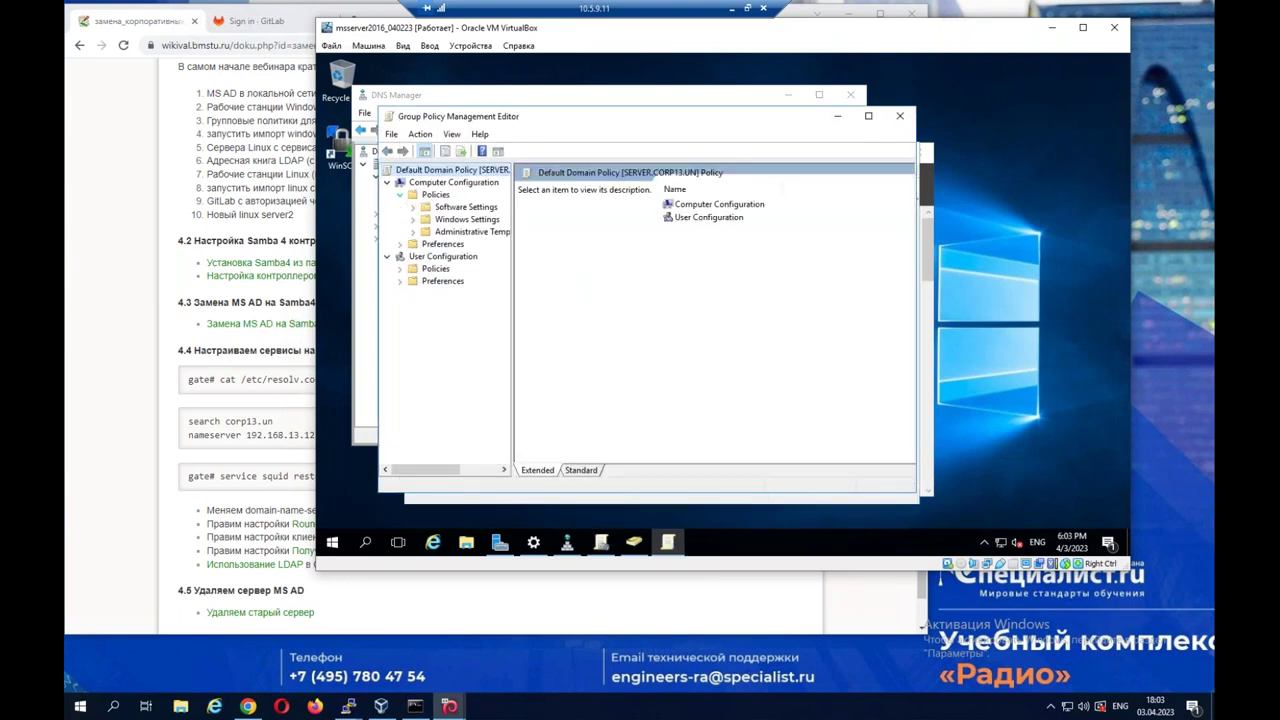
click(413, 219)
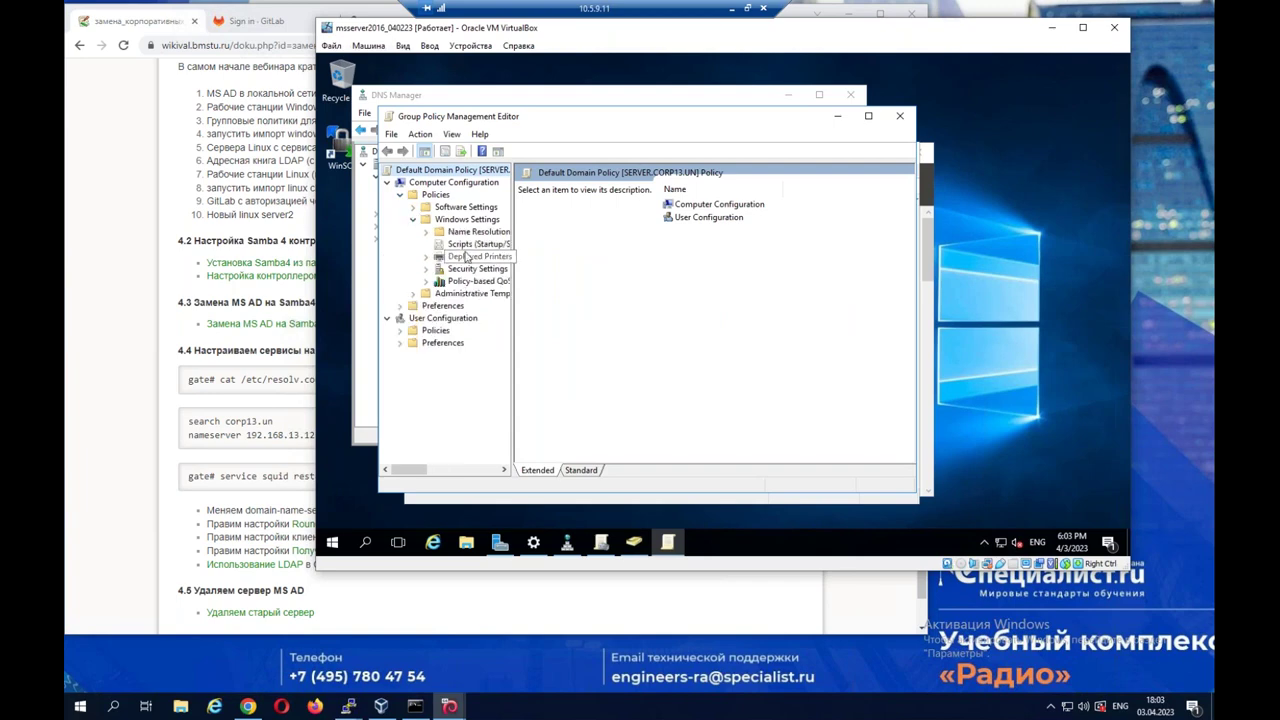
click(413, 207)
click(458, 220)
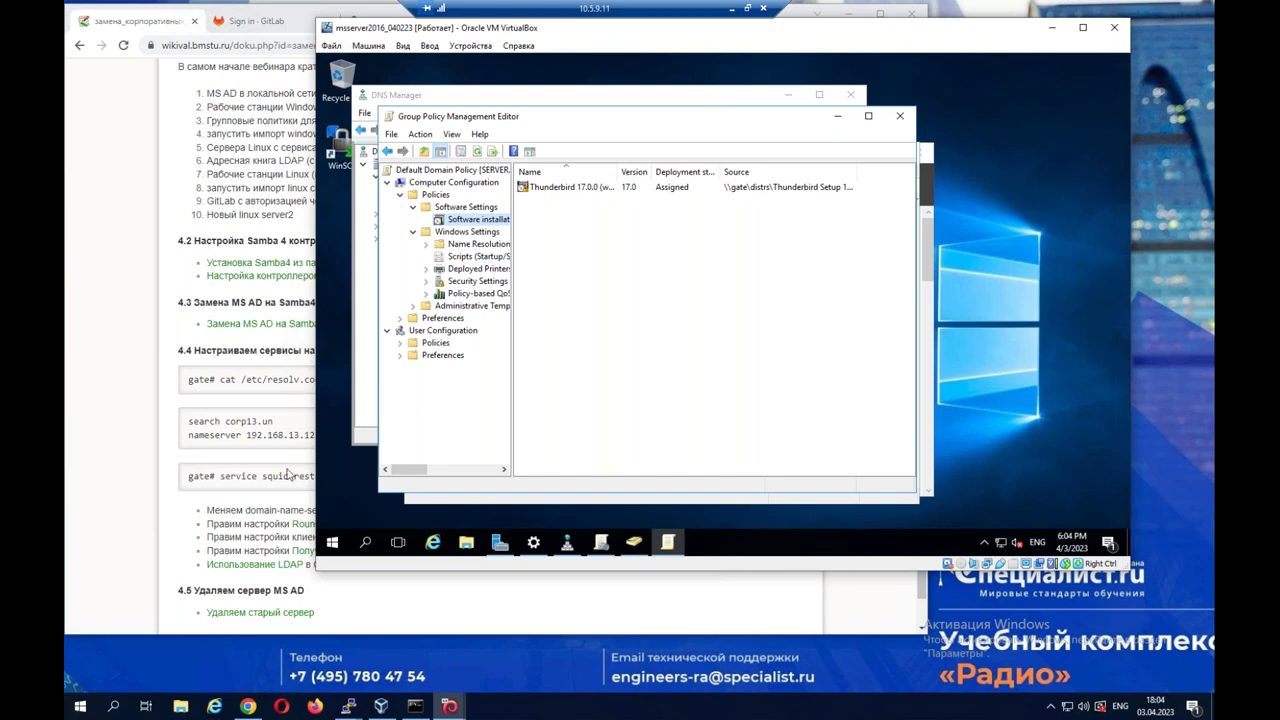
click(380, 708)
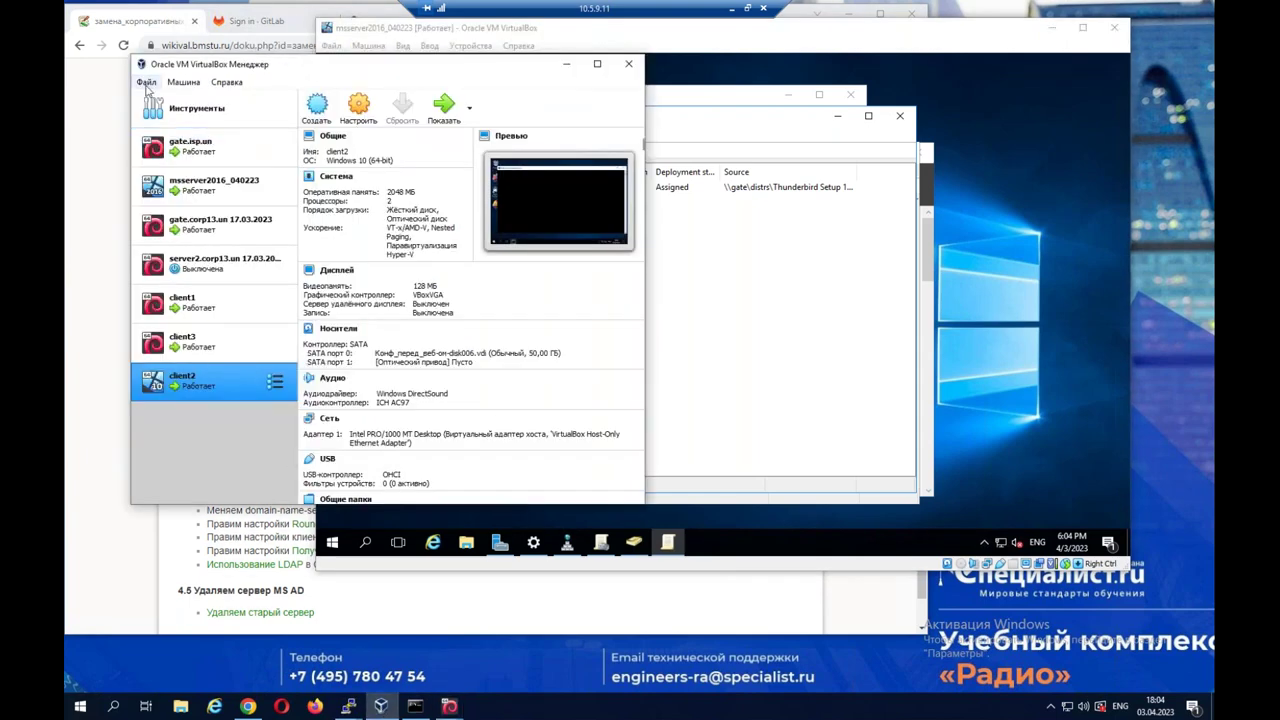
Start Import Appliance with C:\Distrs\WinClient10LTSB2016.ova as the source file.
click(146, 84)
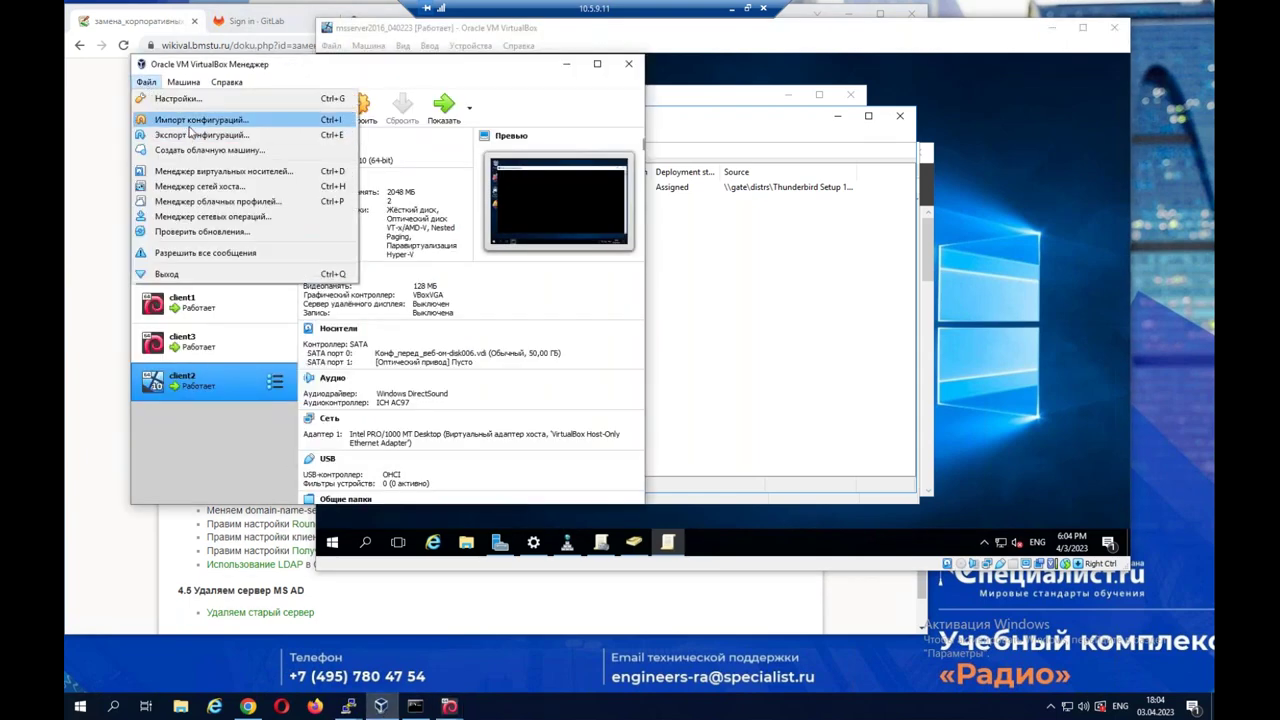
click(190, 130)
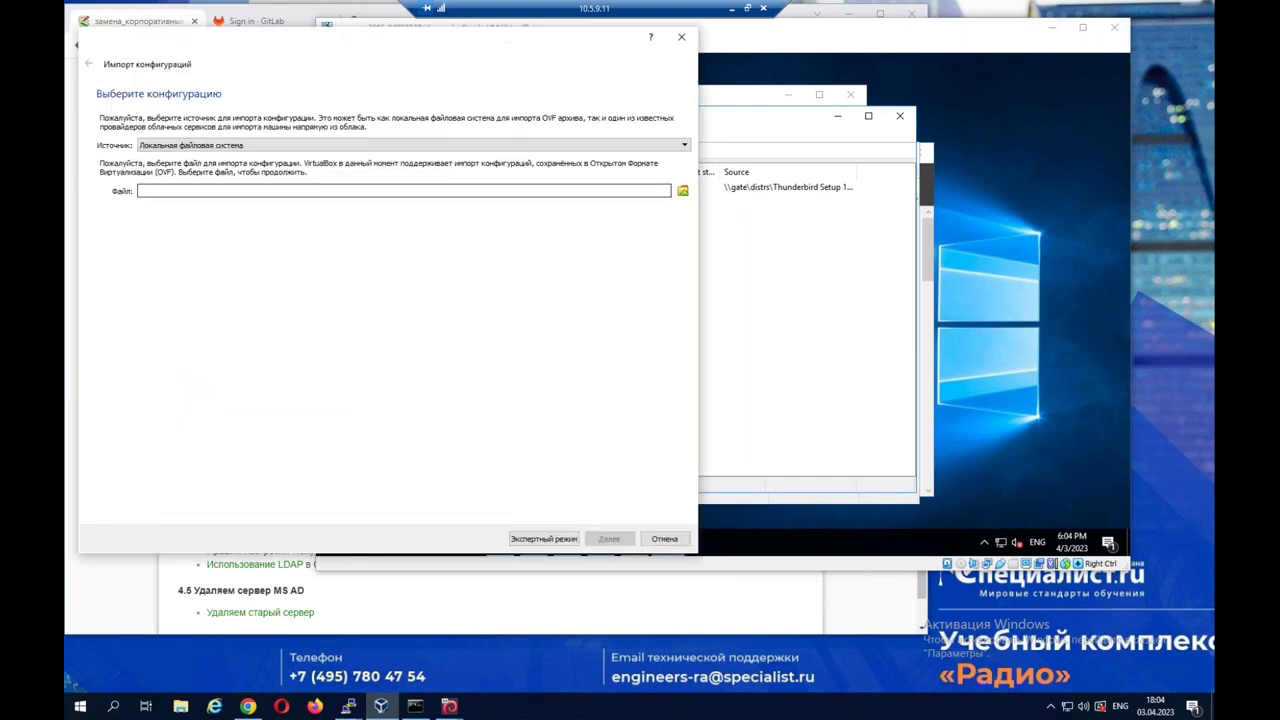
click(682, 190)
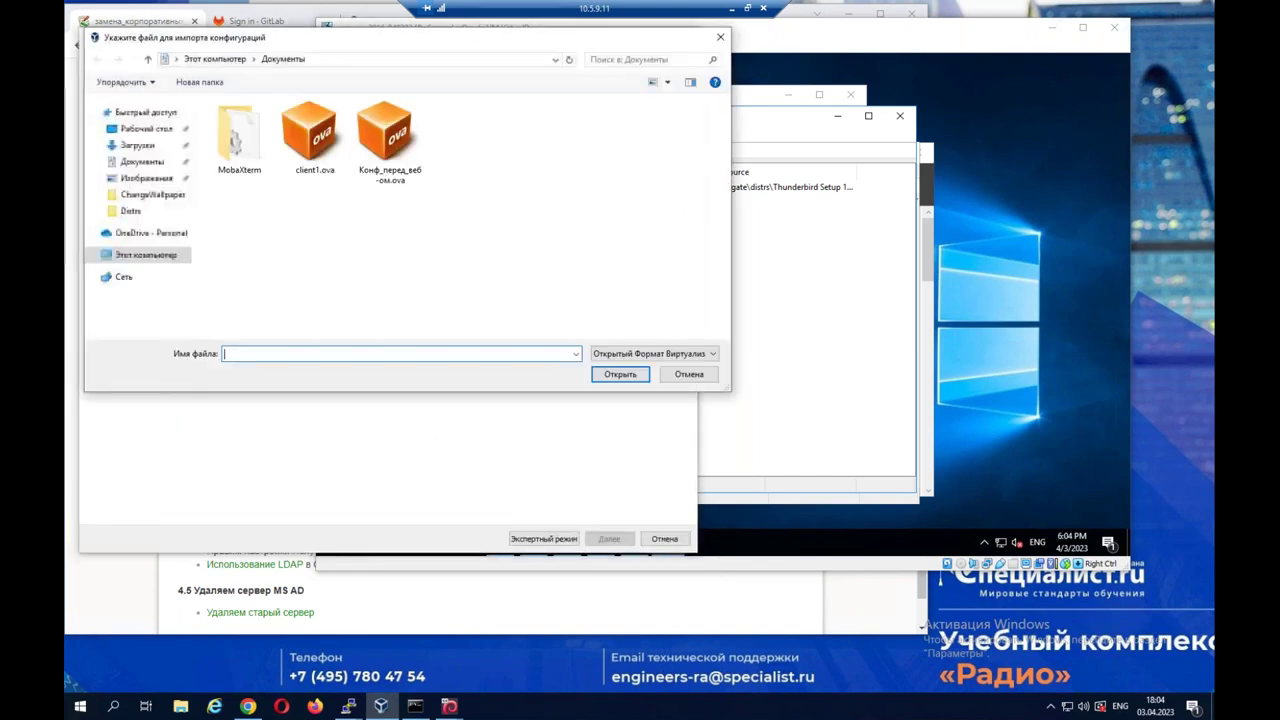
click(312, 135)
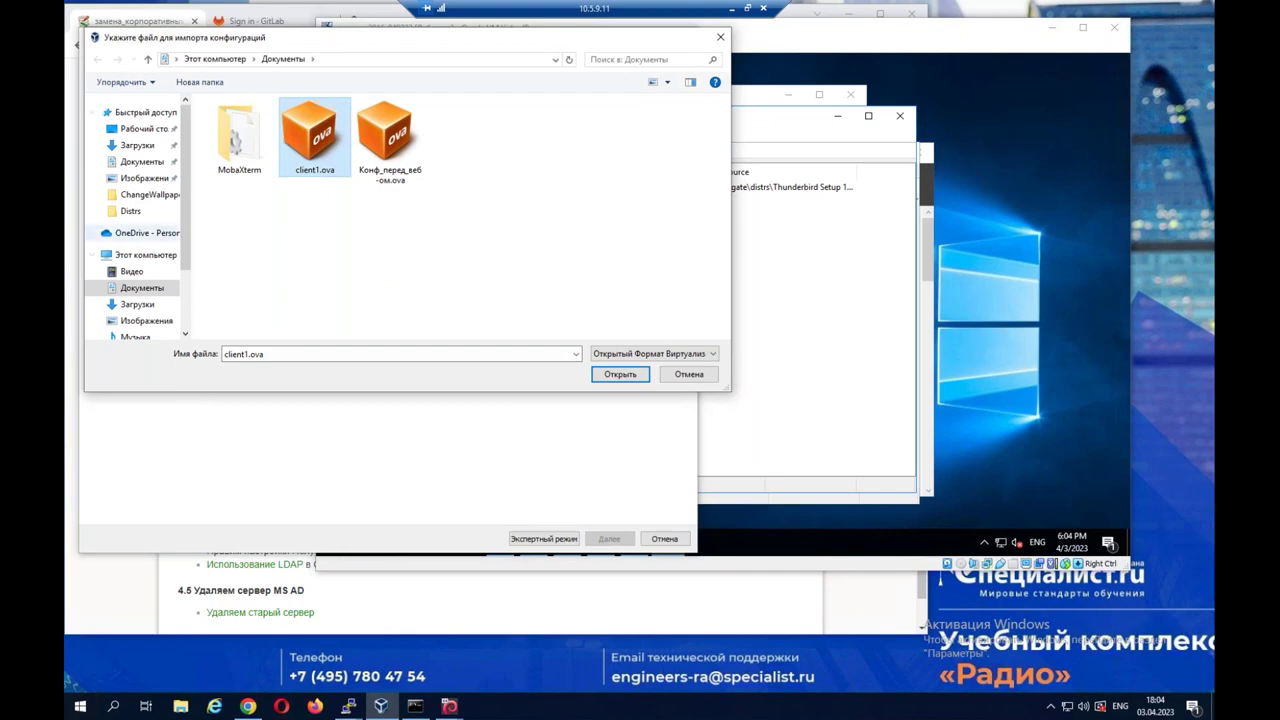
click(130, 211)
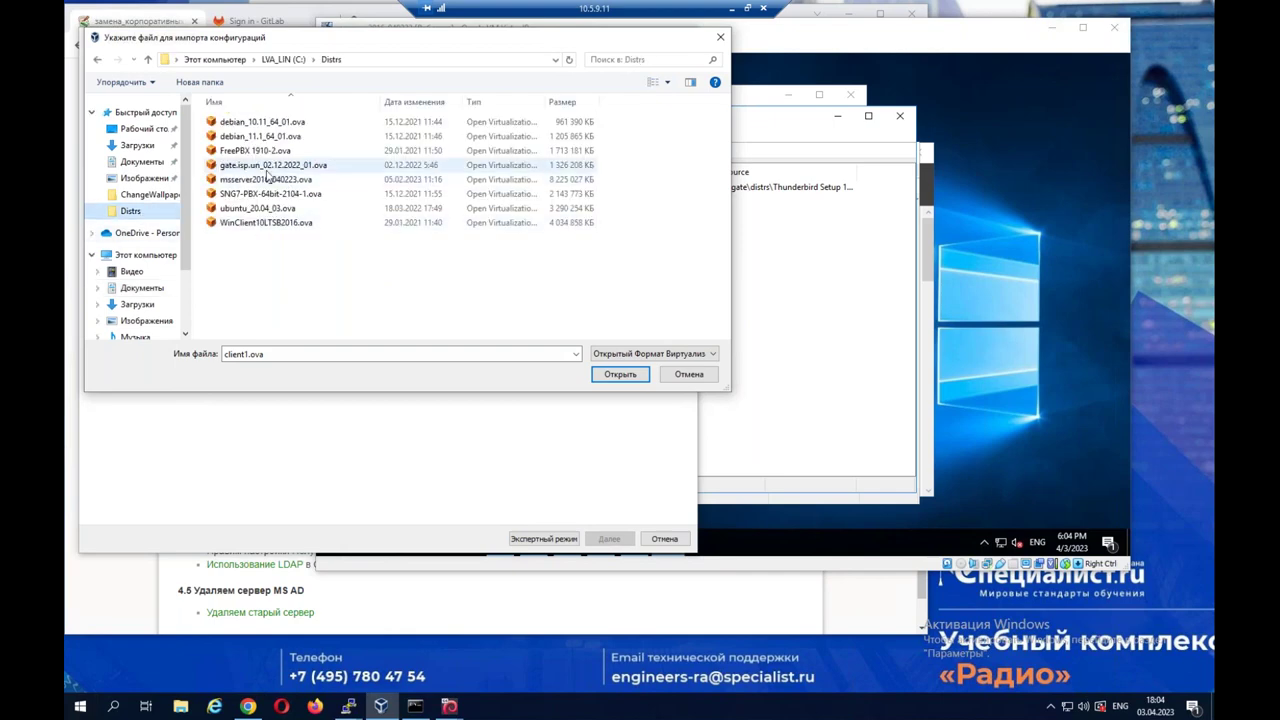
click(241, 227)
click(620, 378)
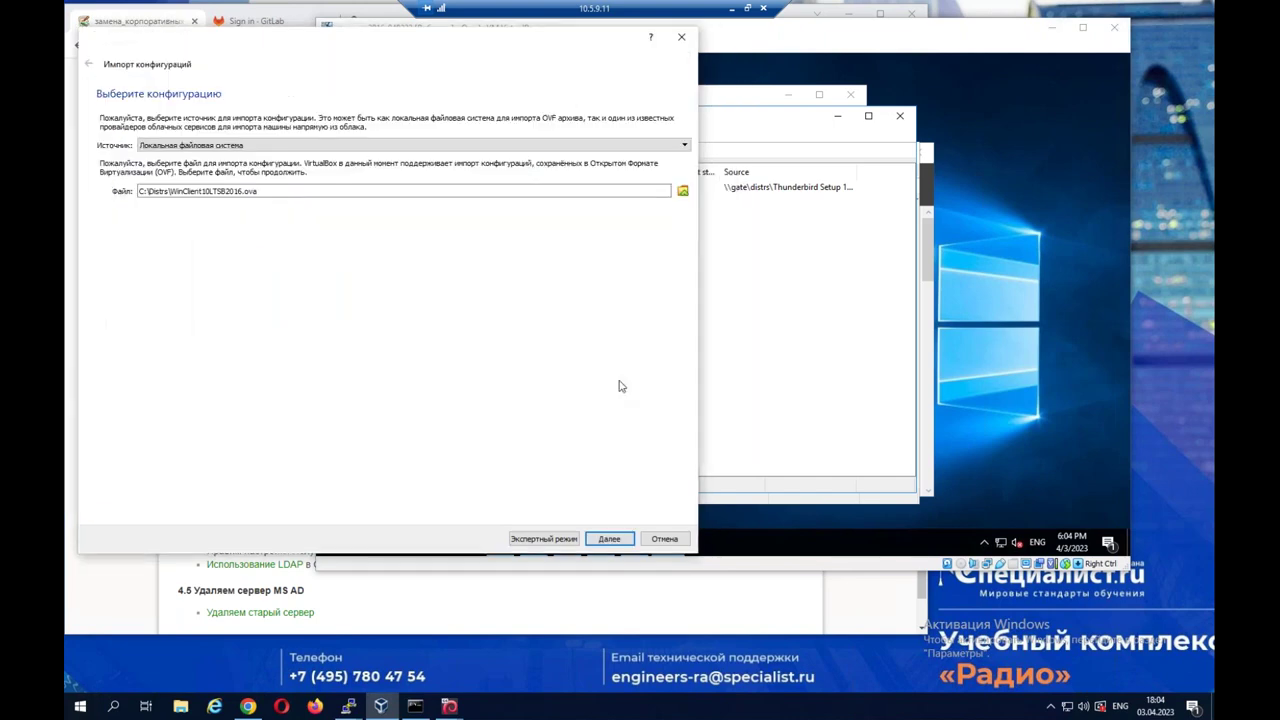
click(609, 538)
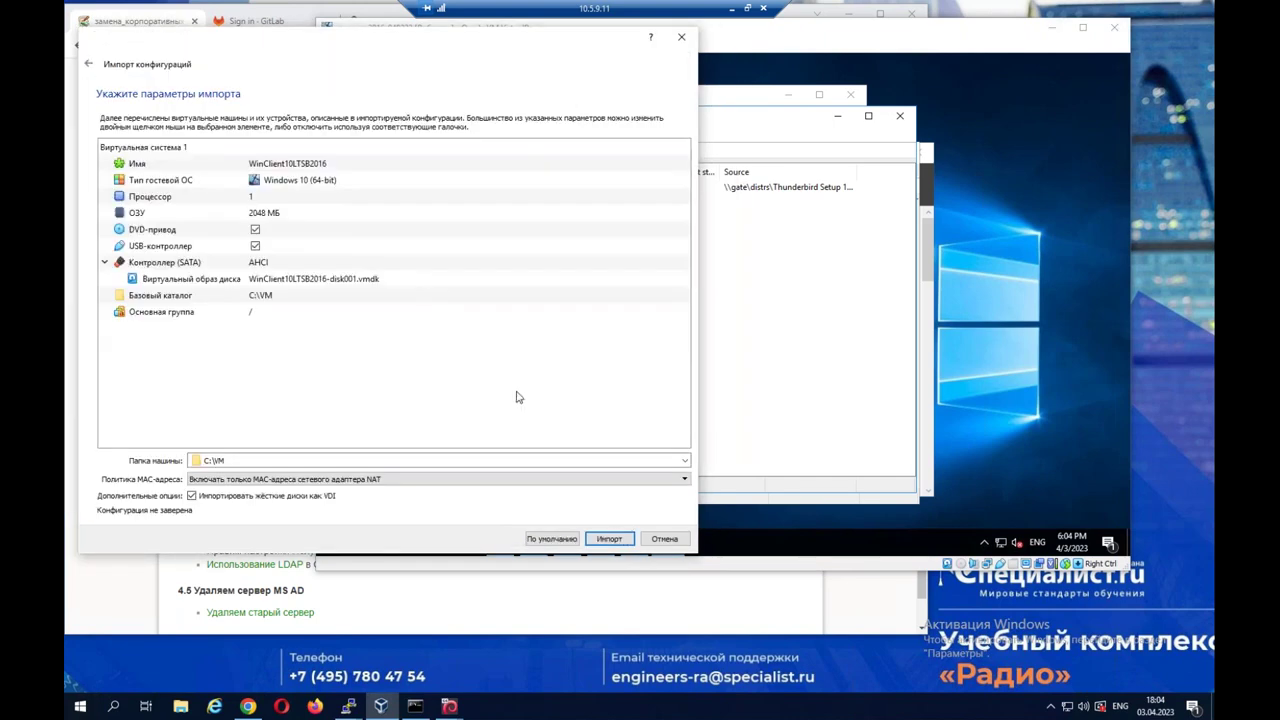
Name the imported machine client4 with 2 processors and begin the import.
double_click(290, 164)
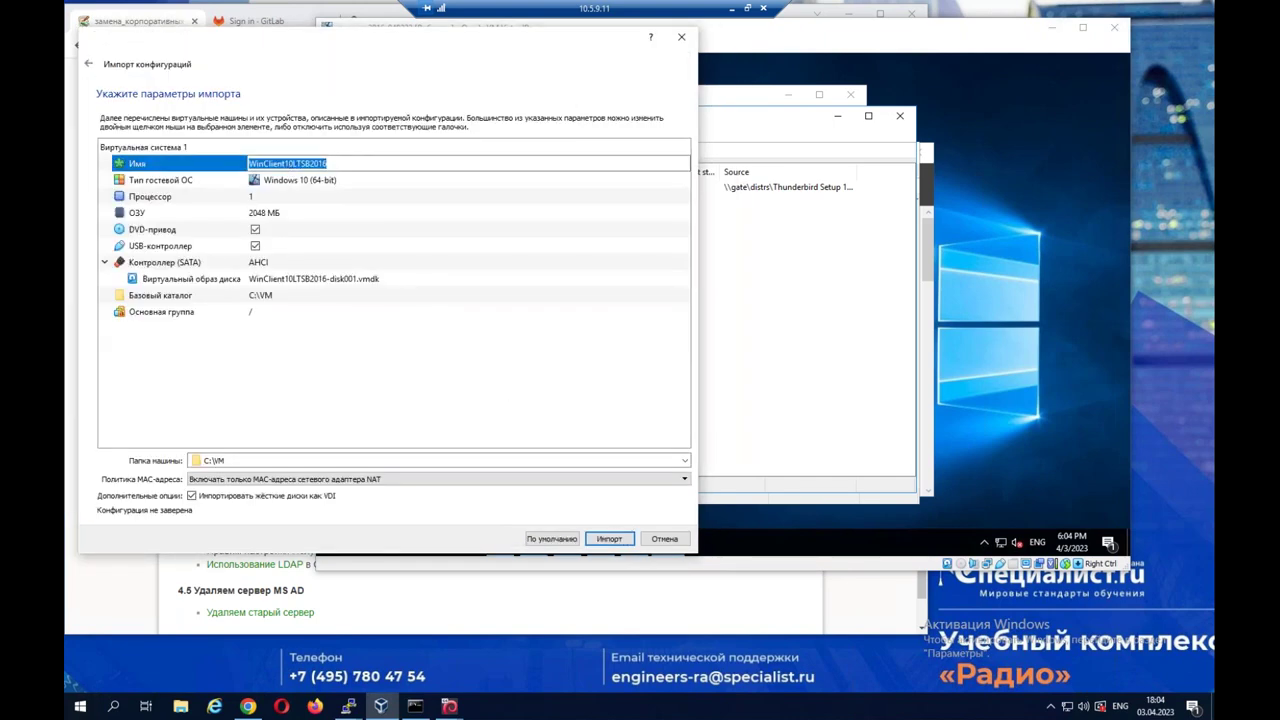
text(client4)
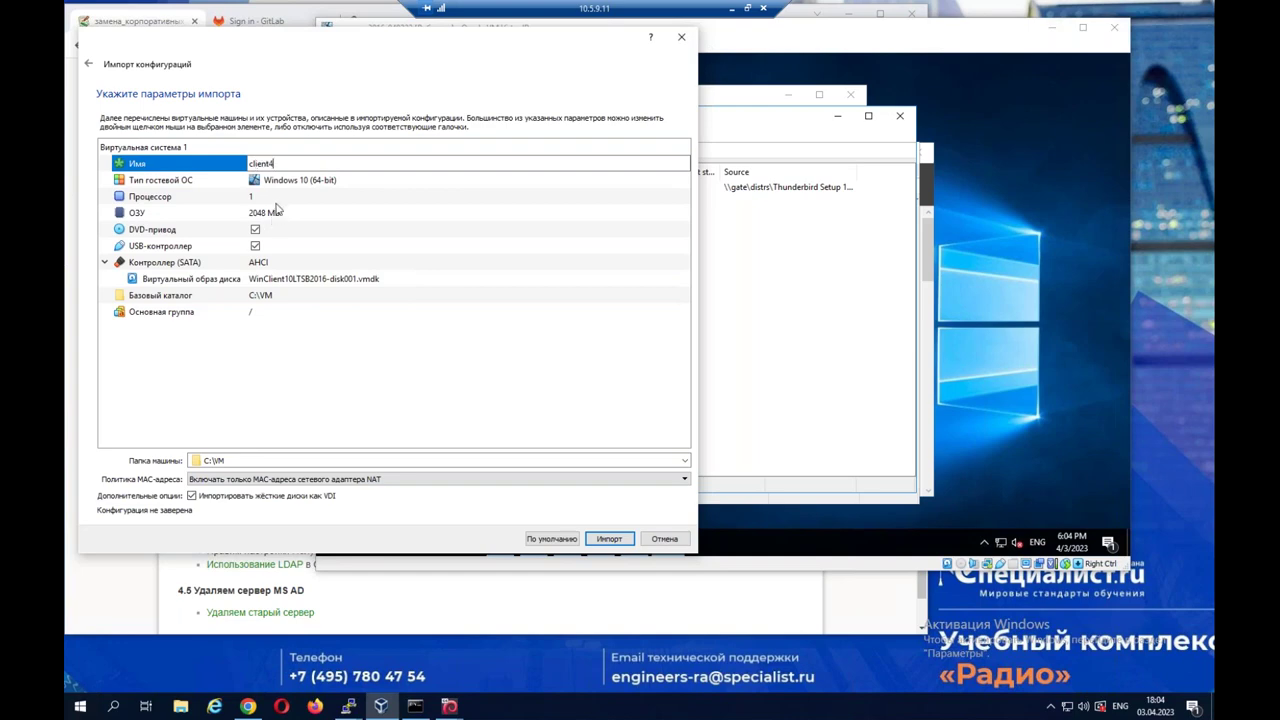
double_click(278, 197)
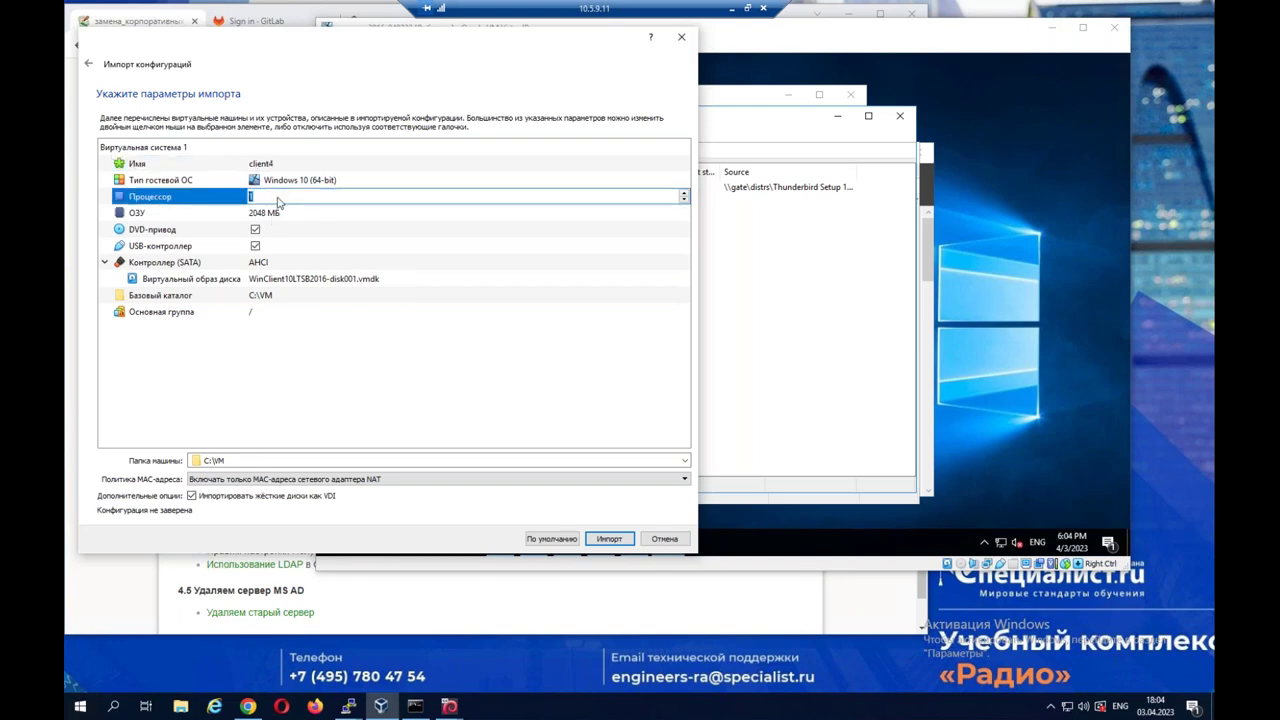
text(2)
key(Return)
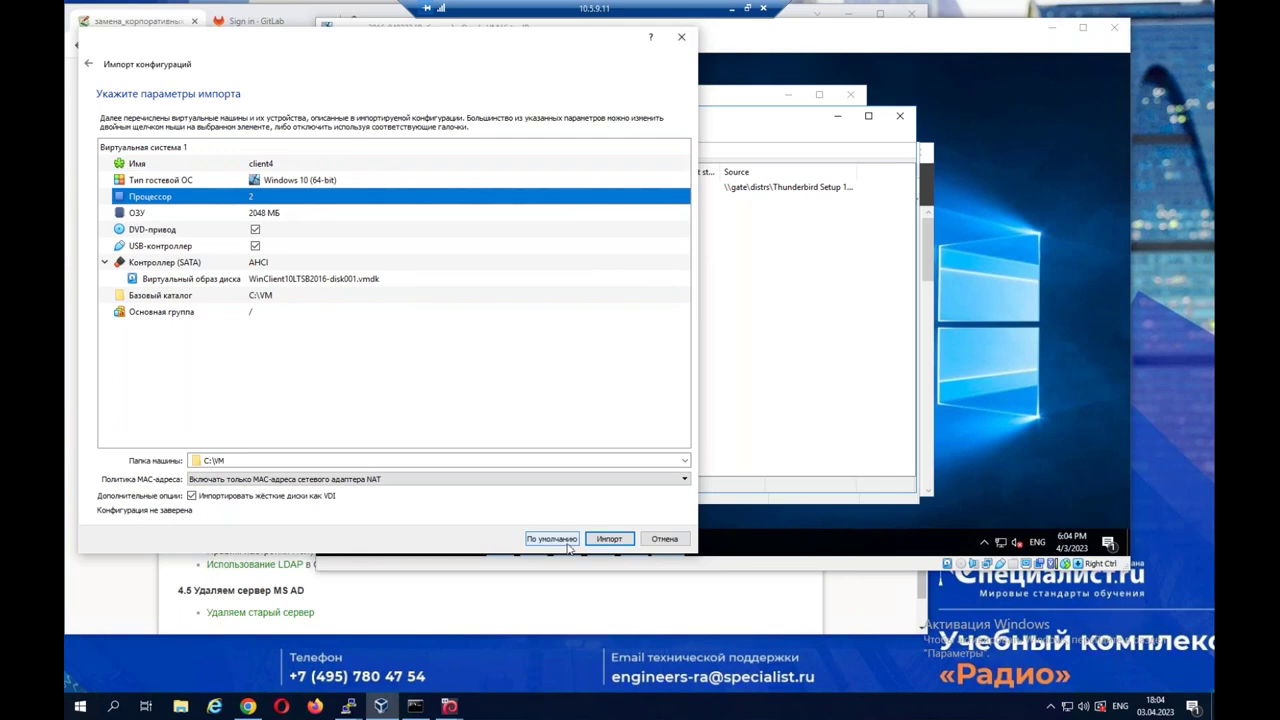
click(609, 539)
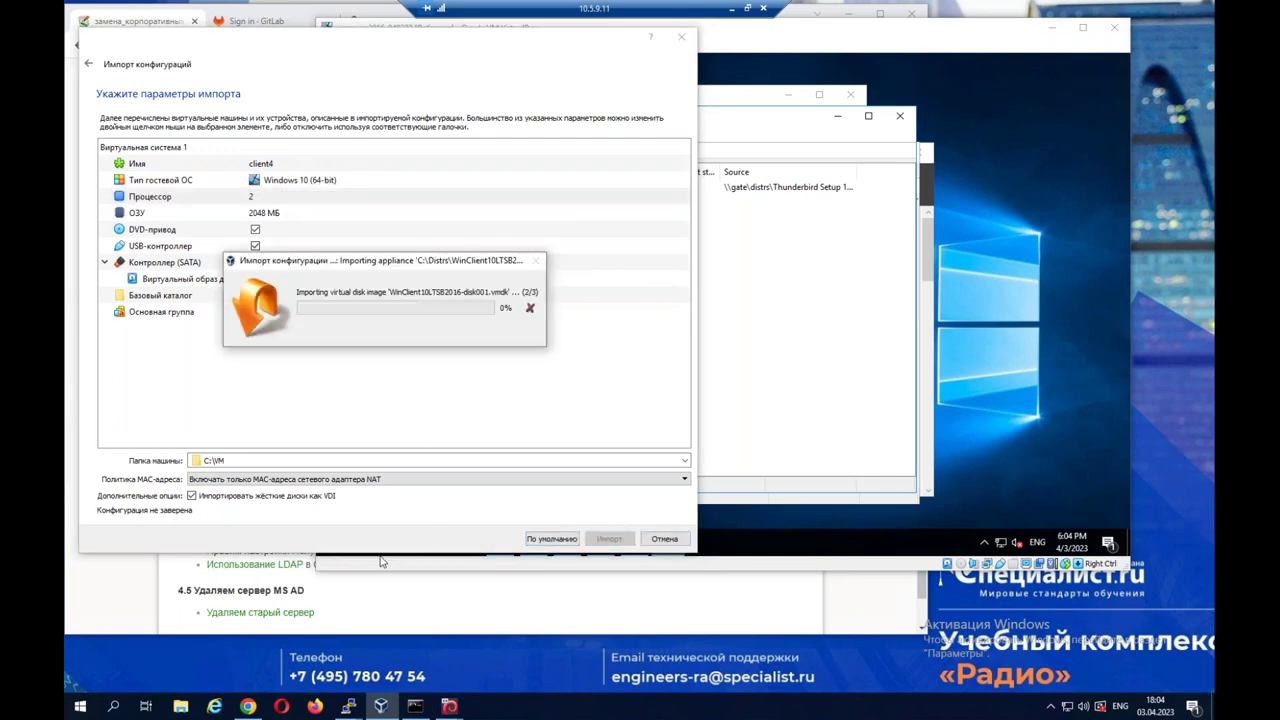
click(127, 590)
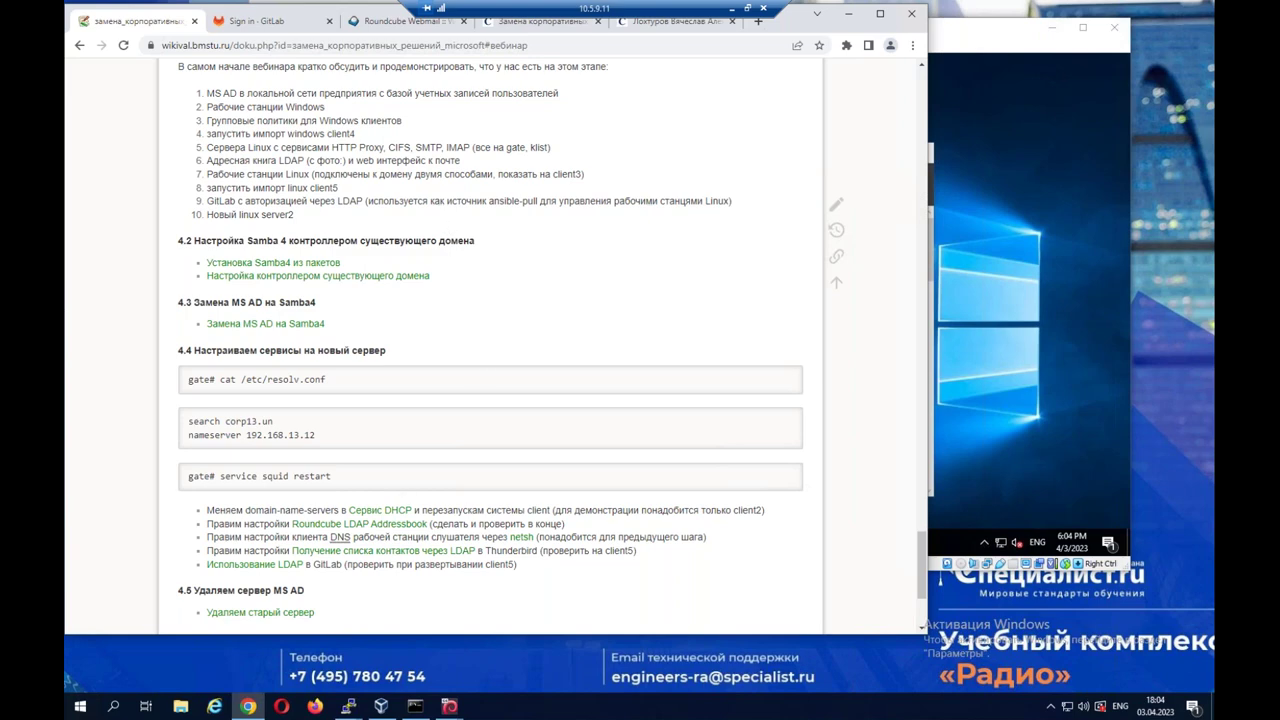
Run tail -f /var/log/squid/access.log in the gate PuTTY session to watch proxy requests.
mouse_move(348, 706)
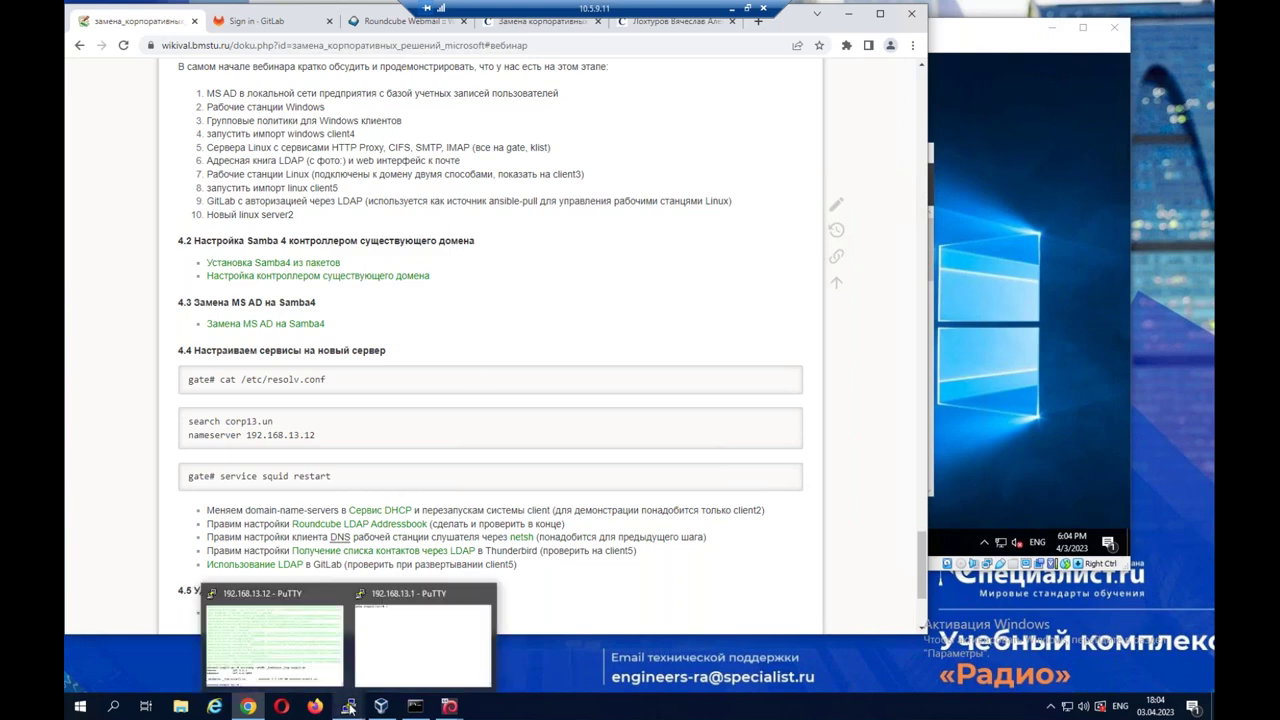
click(387, 662)
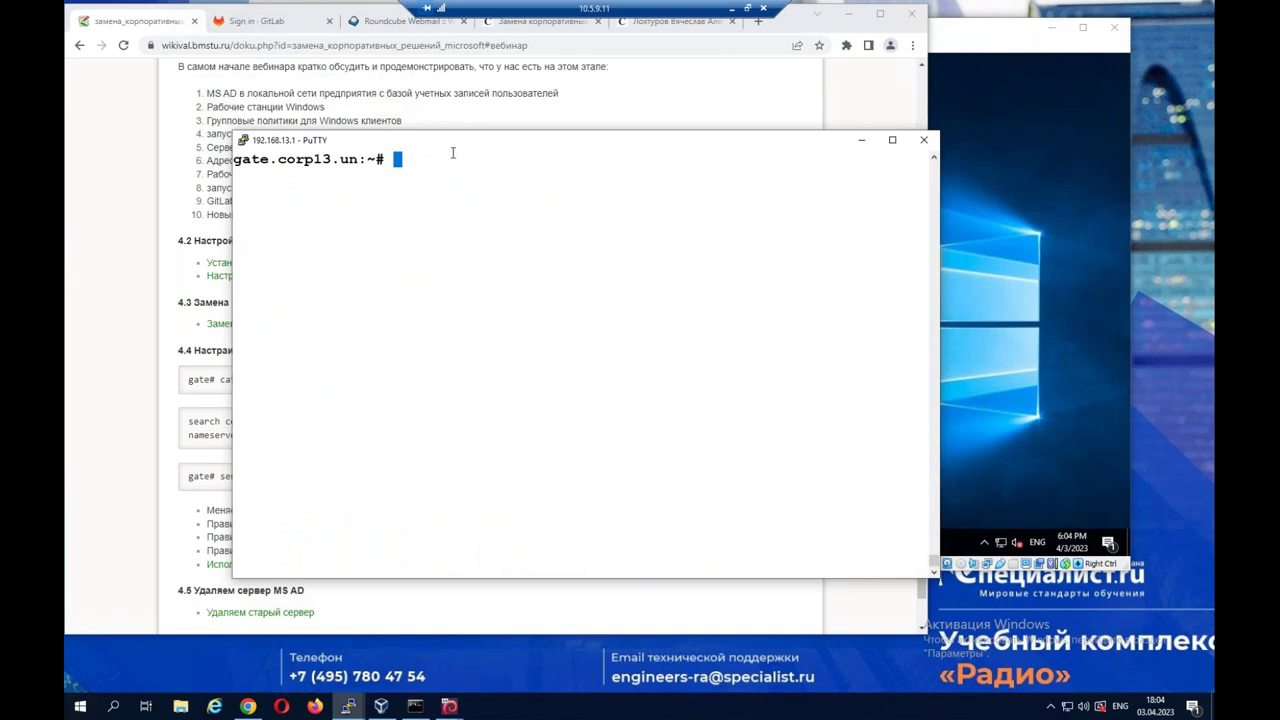
drag(464, 140, 477, 135)
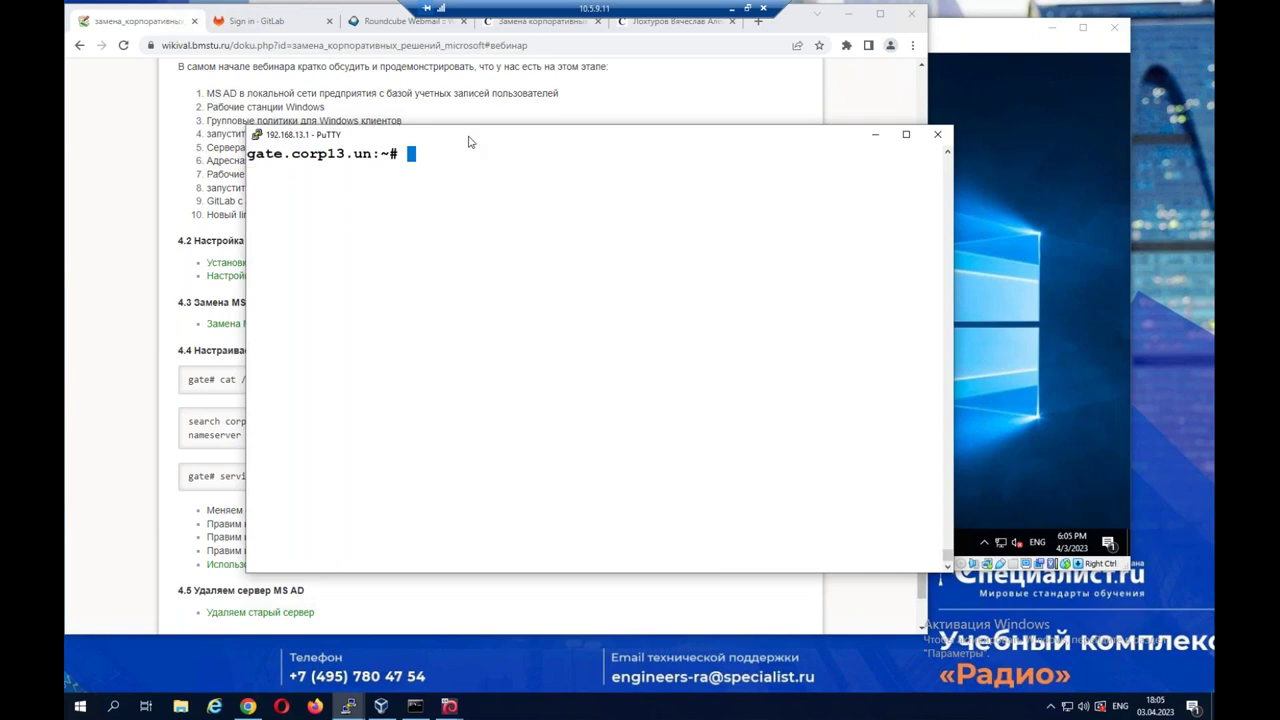
mouse_move(471, 137)
mouse_down()
mouse_move(512, 166)
mouse_move(504, 183)
mouse_move(484, 177)
mouse_up()
text(ta)
key(Up)
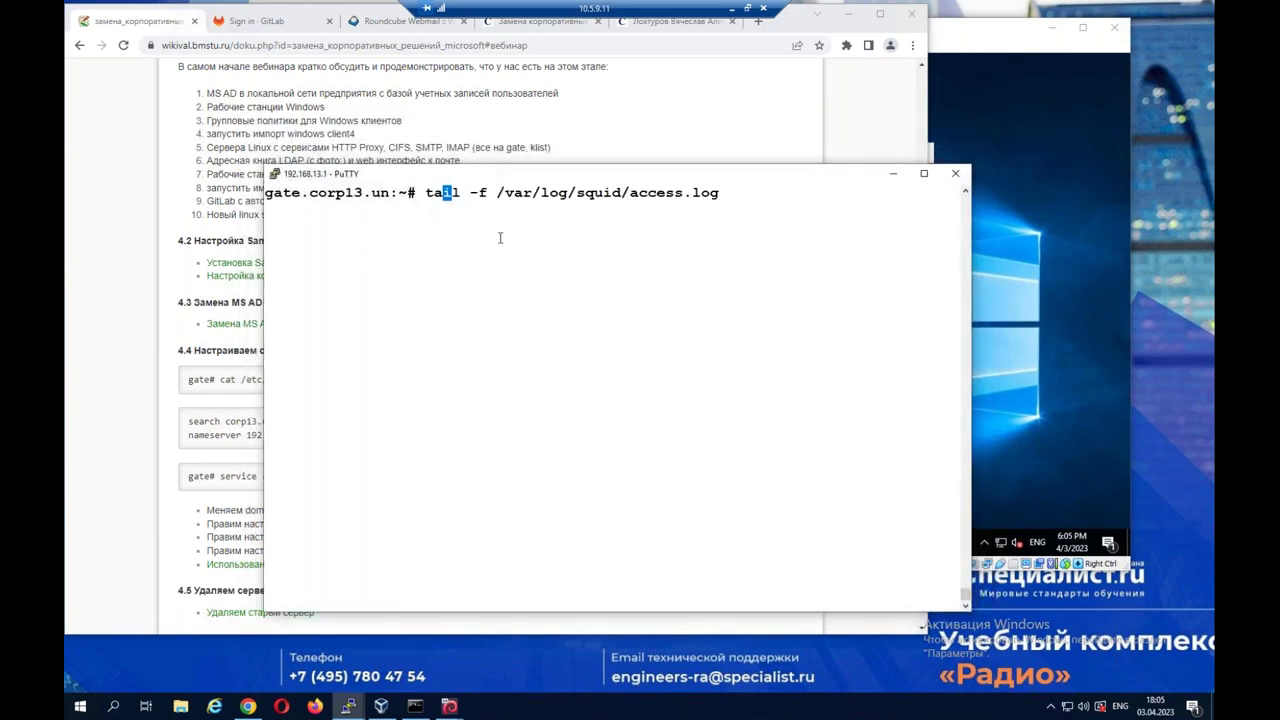
key(Return)
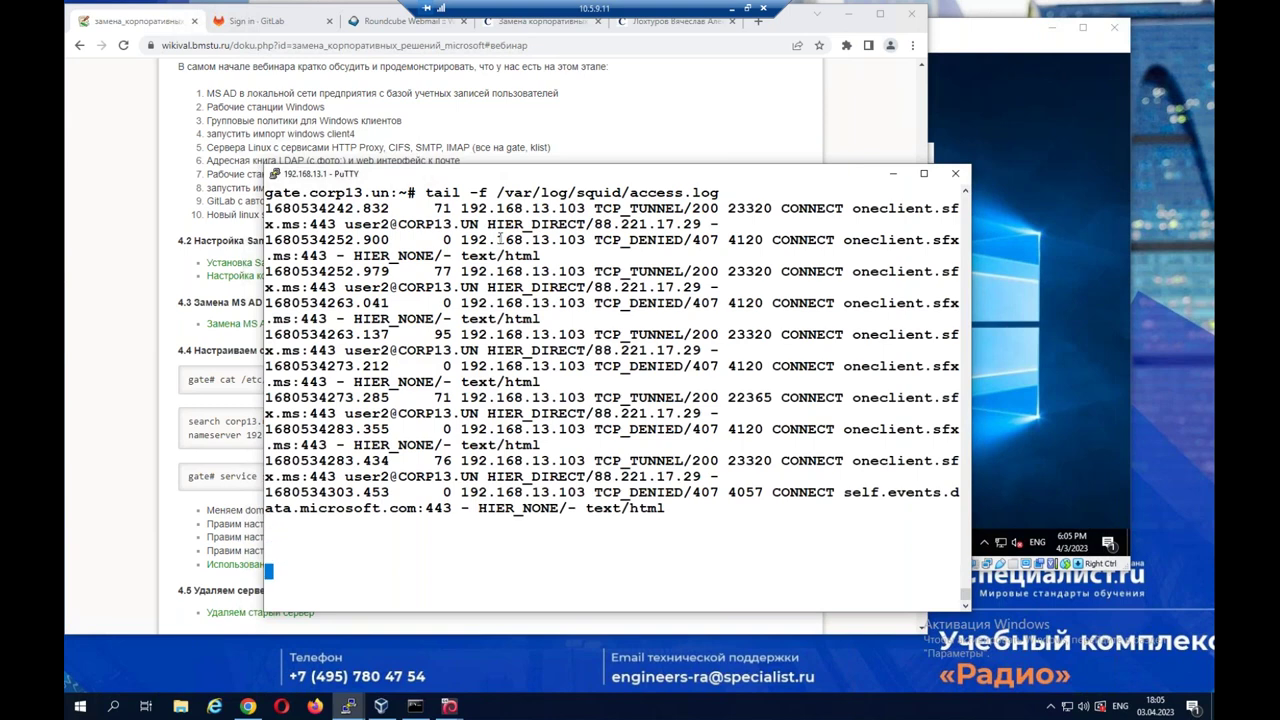
Switch to the client2 VM and launch Firefox.
click(382, 706)
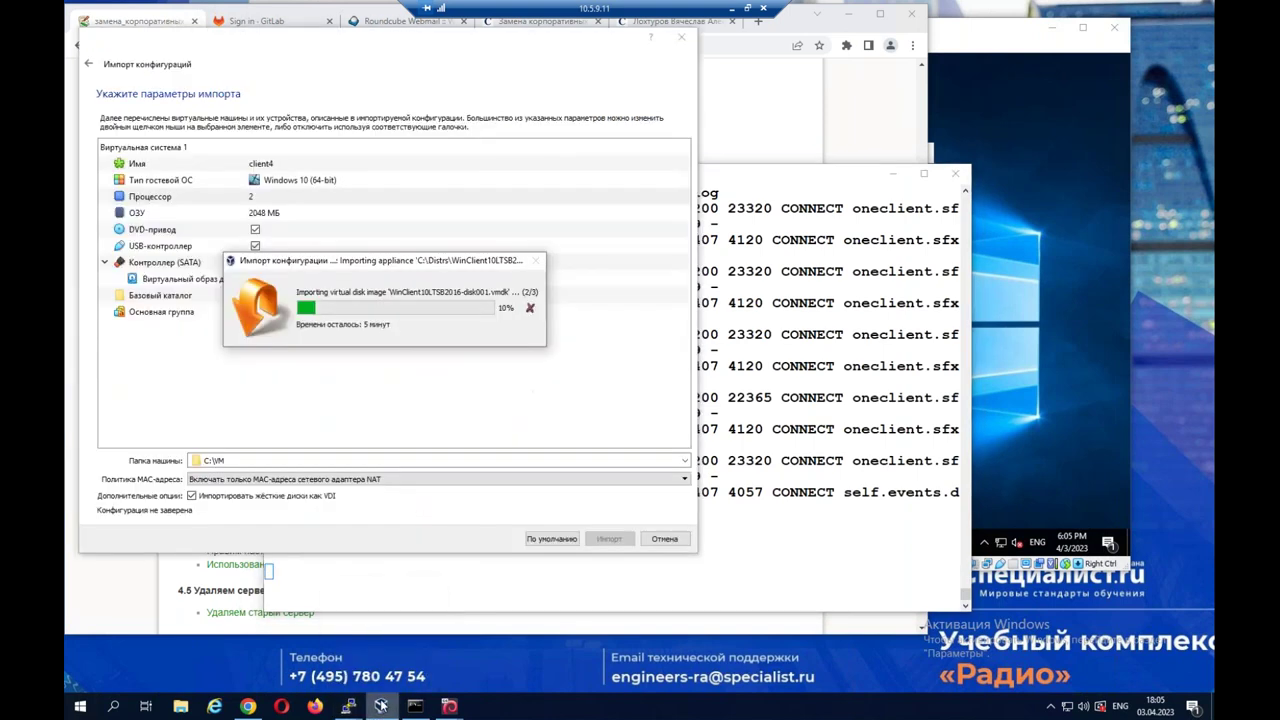
click(452, 706)
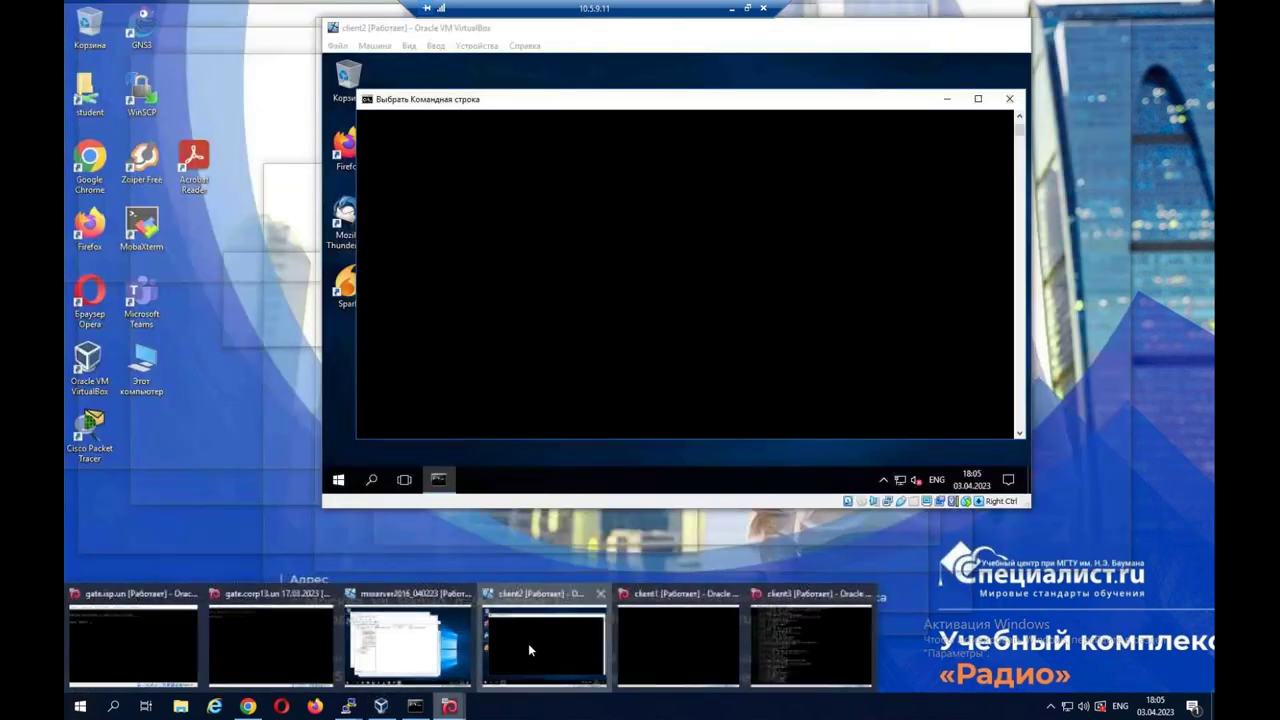
click(530, 650)
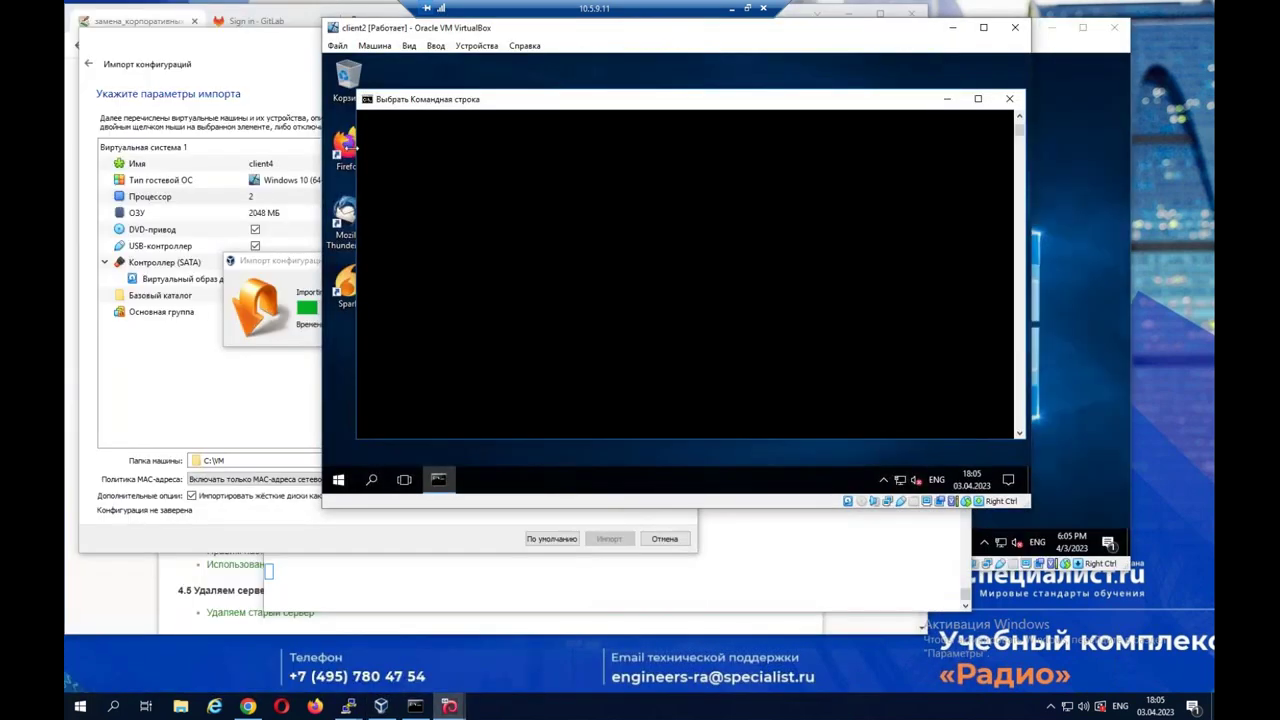
click(348, 148)
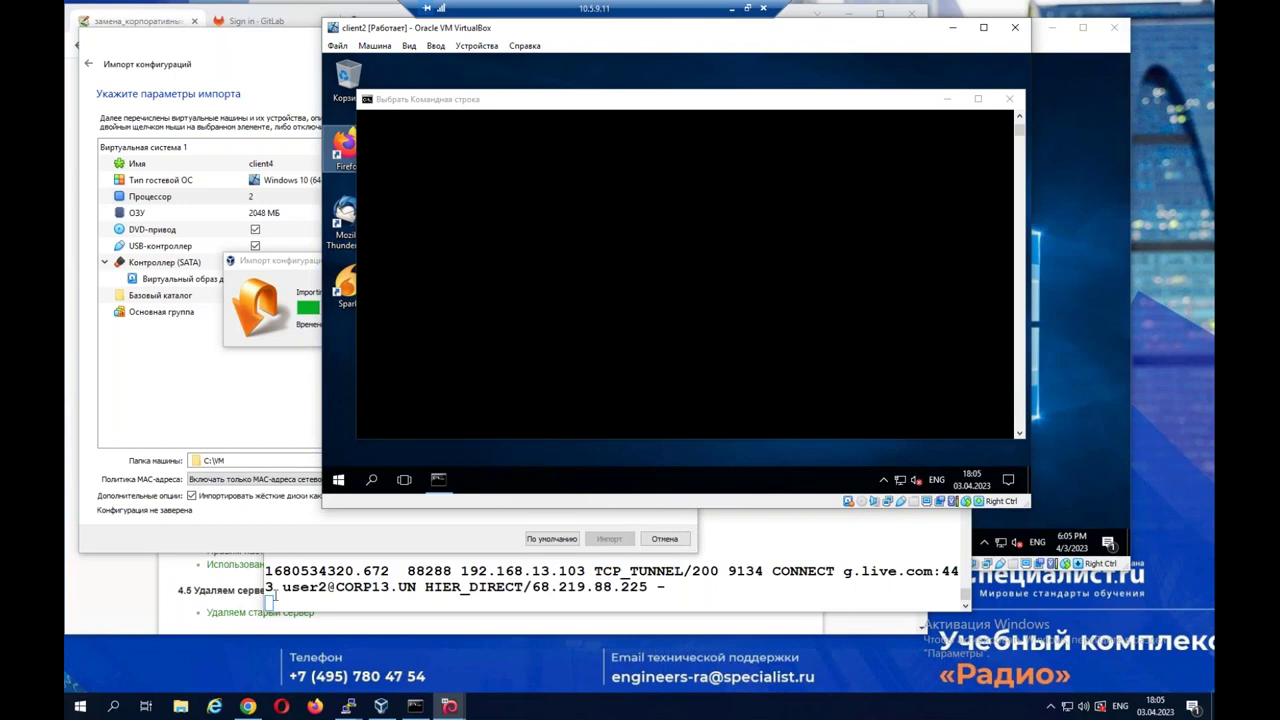
Load ya.ru in client2's Firefox through the proxy and reposition the client2 window.
drag(283, 590, 378, 590)
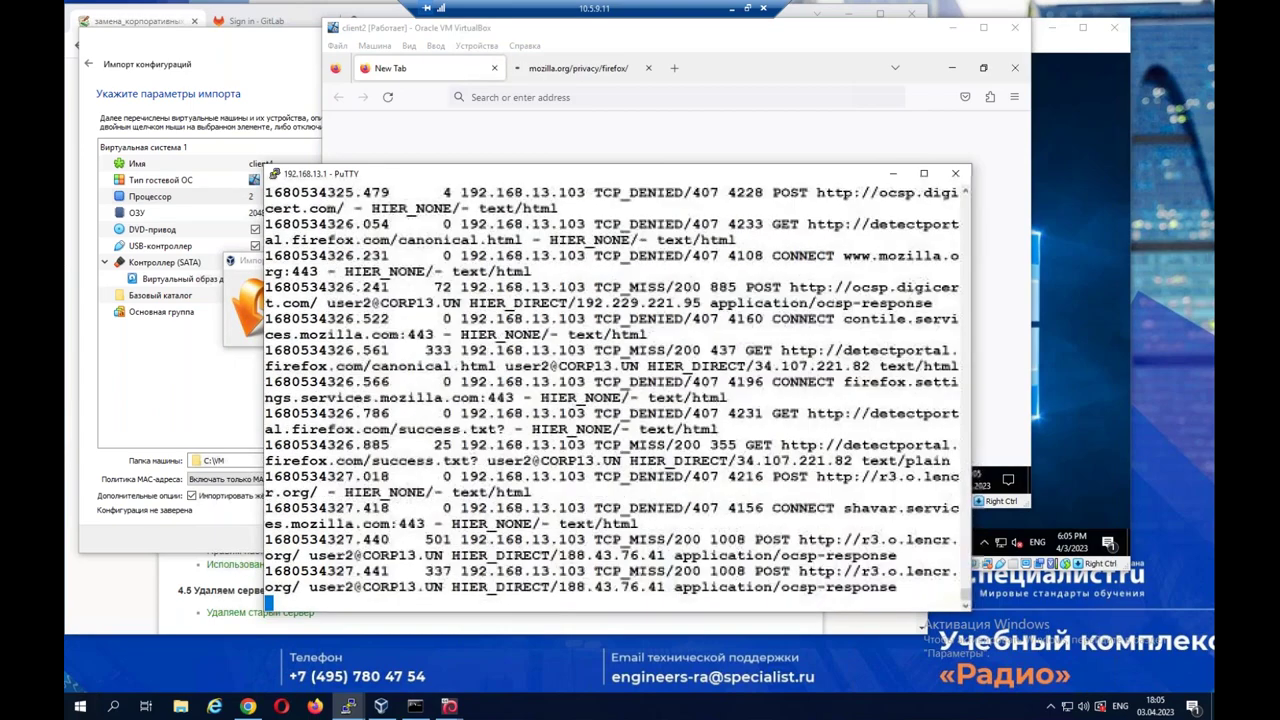
click(650, 68)
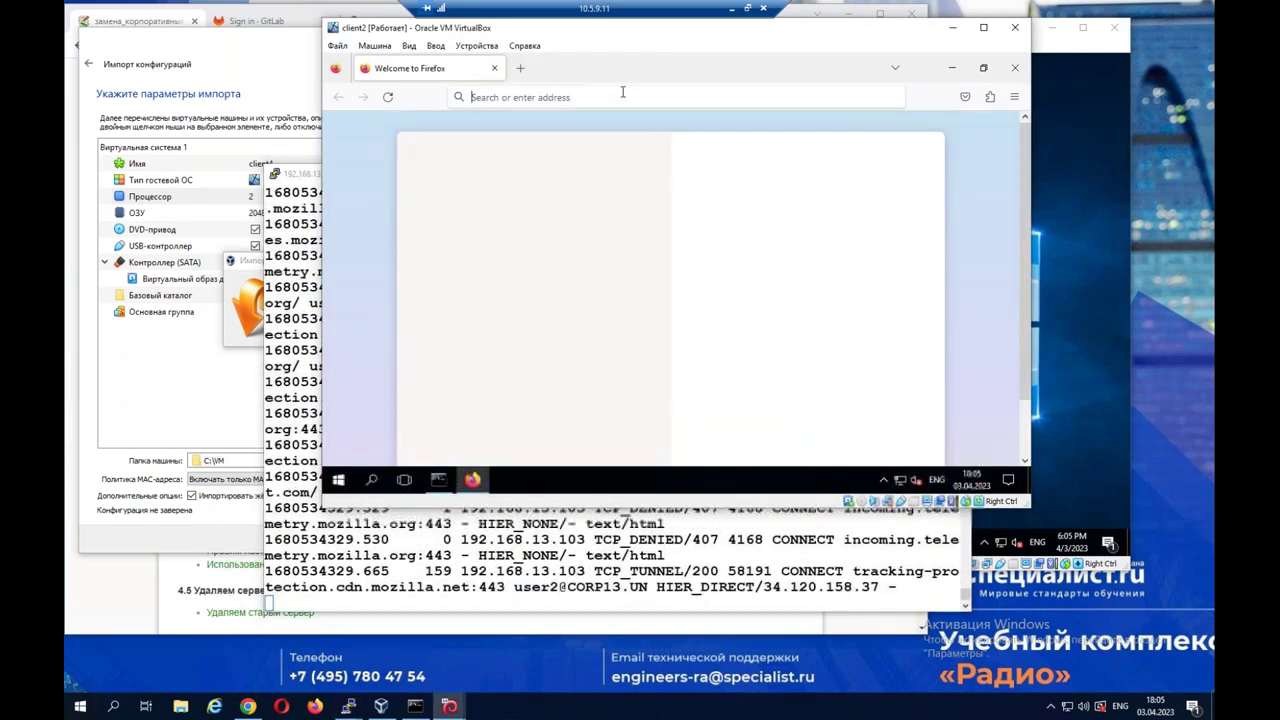
click(622, 92)
text(ya.ru)
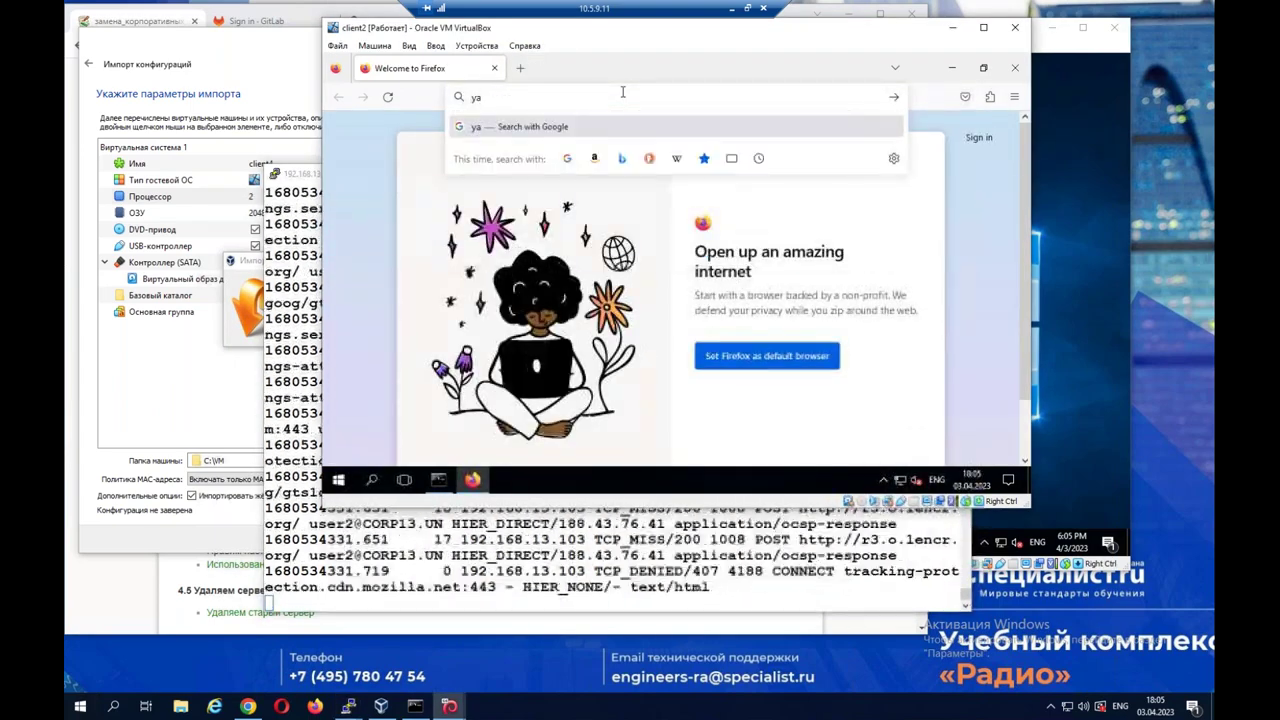
key(Return)
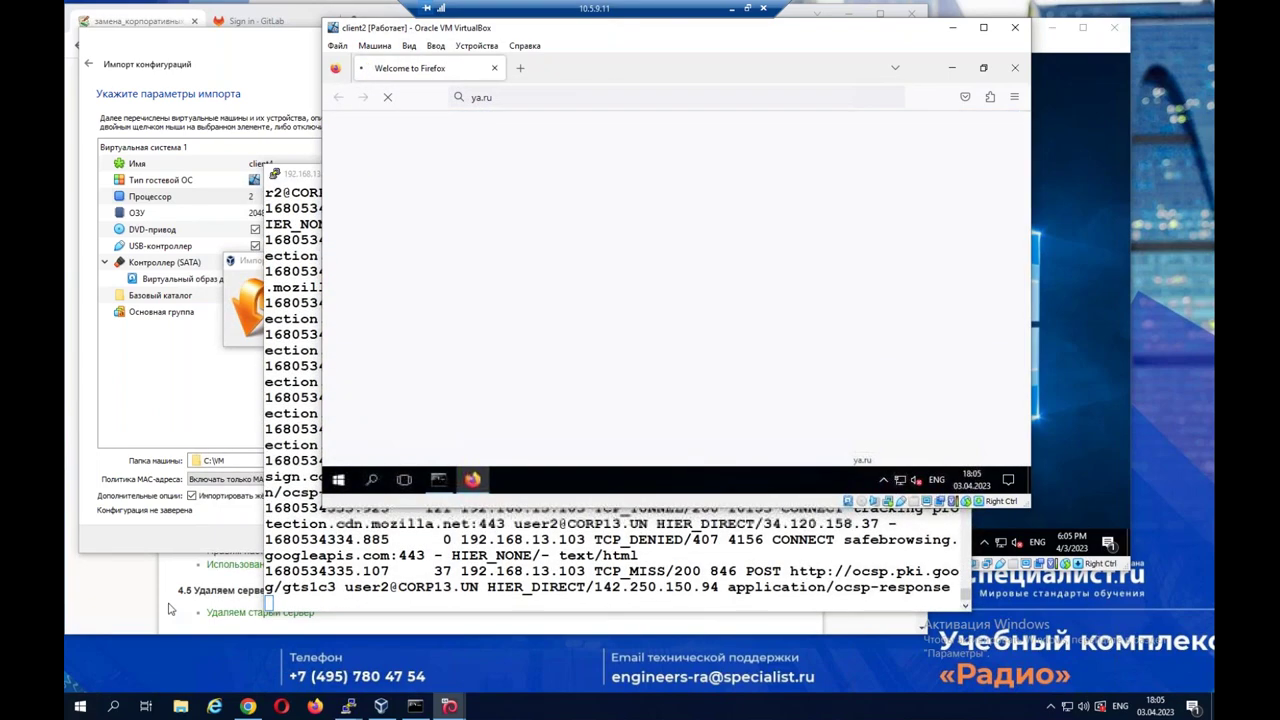
key(alt+Tab)
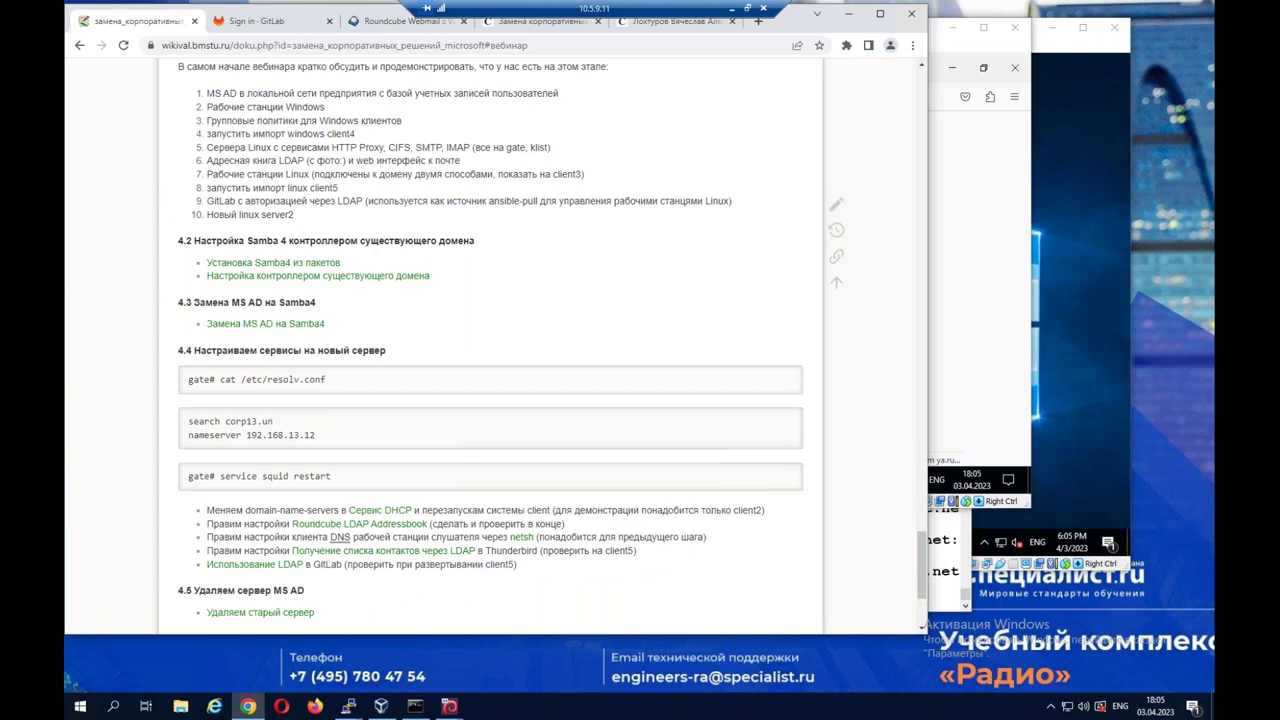
click(449, 706)
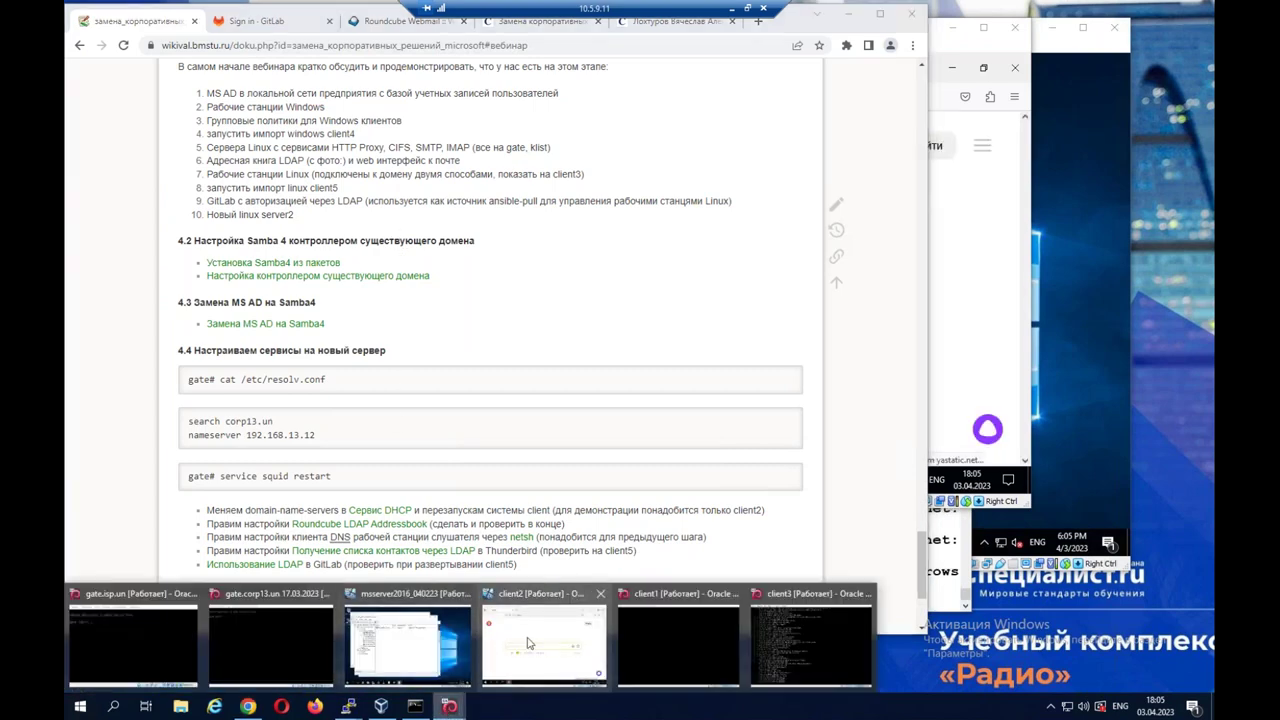
click(530, 643)
drag(785, 36, 699, 39)
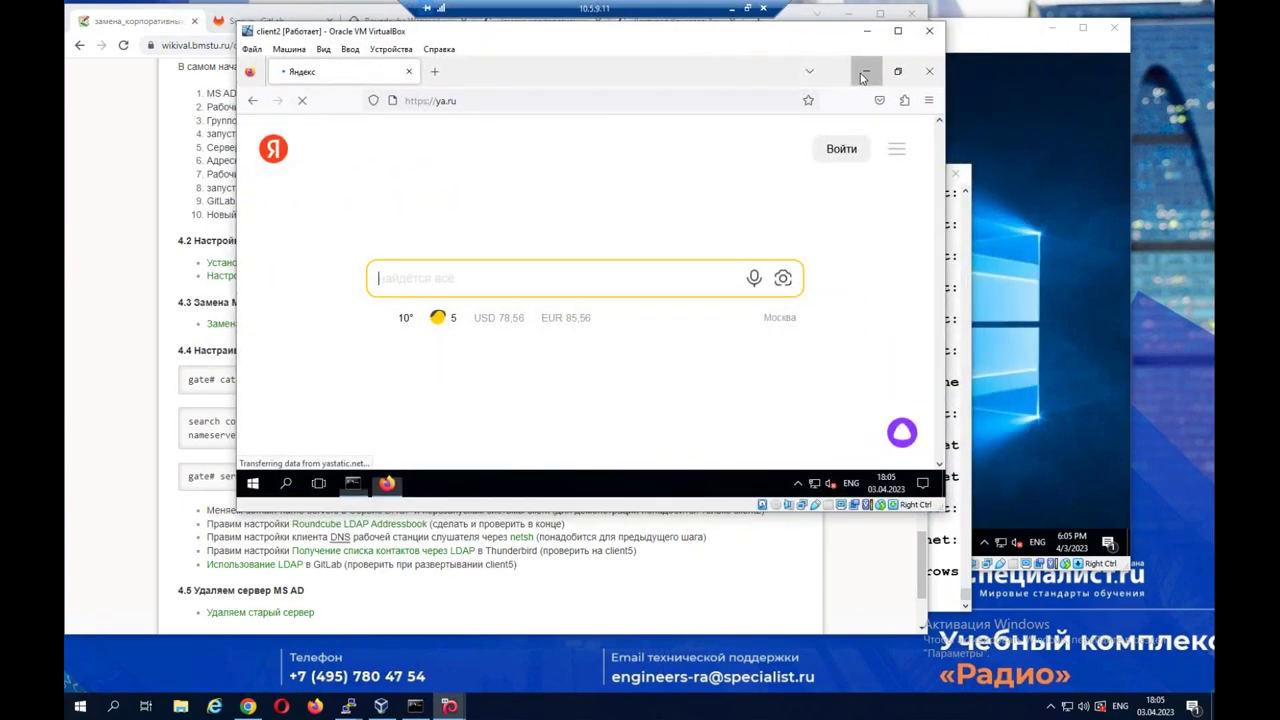
Minimize client2's Firefox and Command Prompt and open File Explorer from the Win+X menu.
click(864, 71)
click(861, 102)
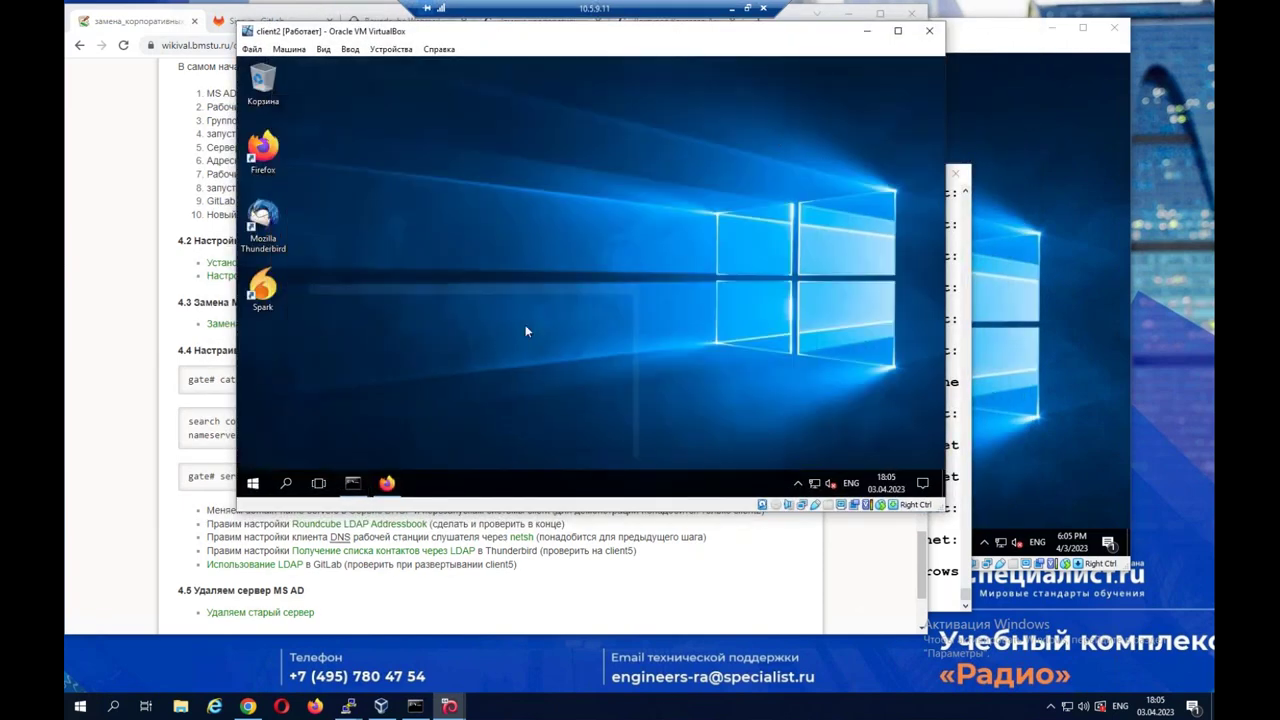
click(254, 484)
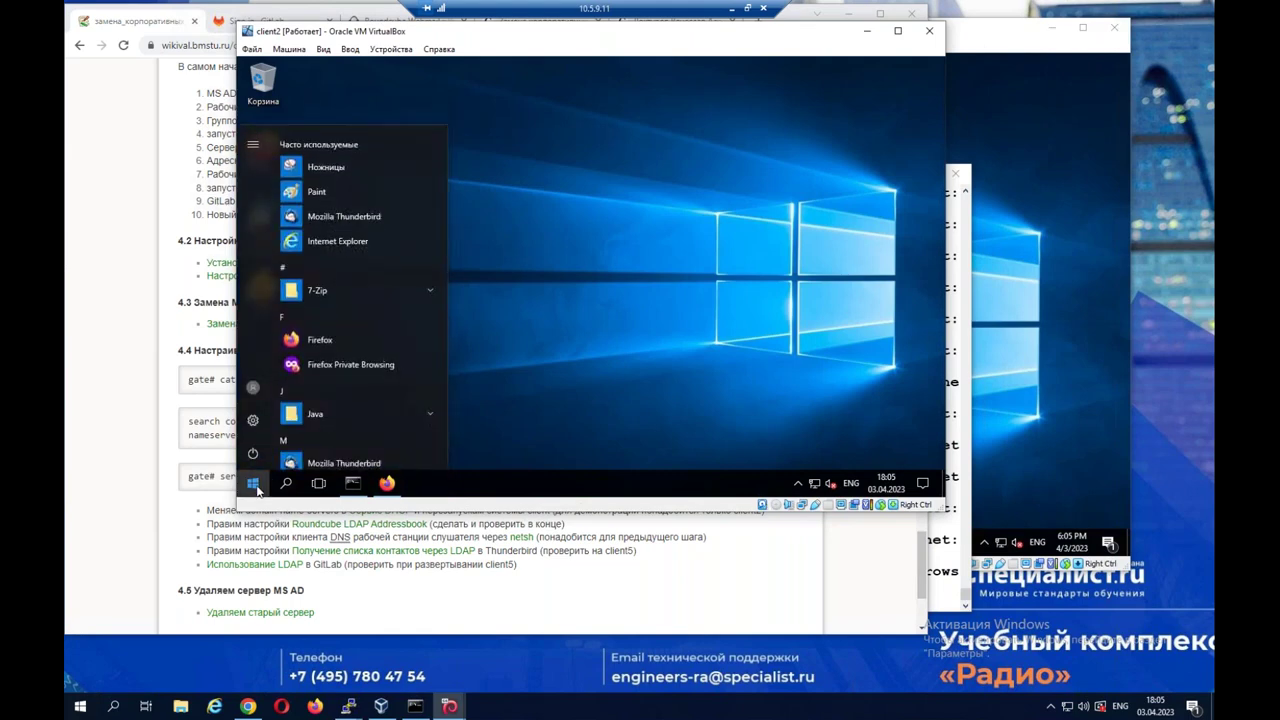
right_click(256, 486)
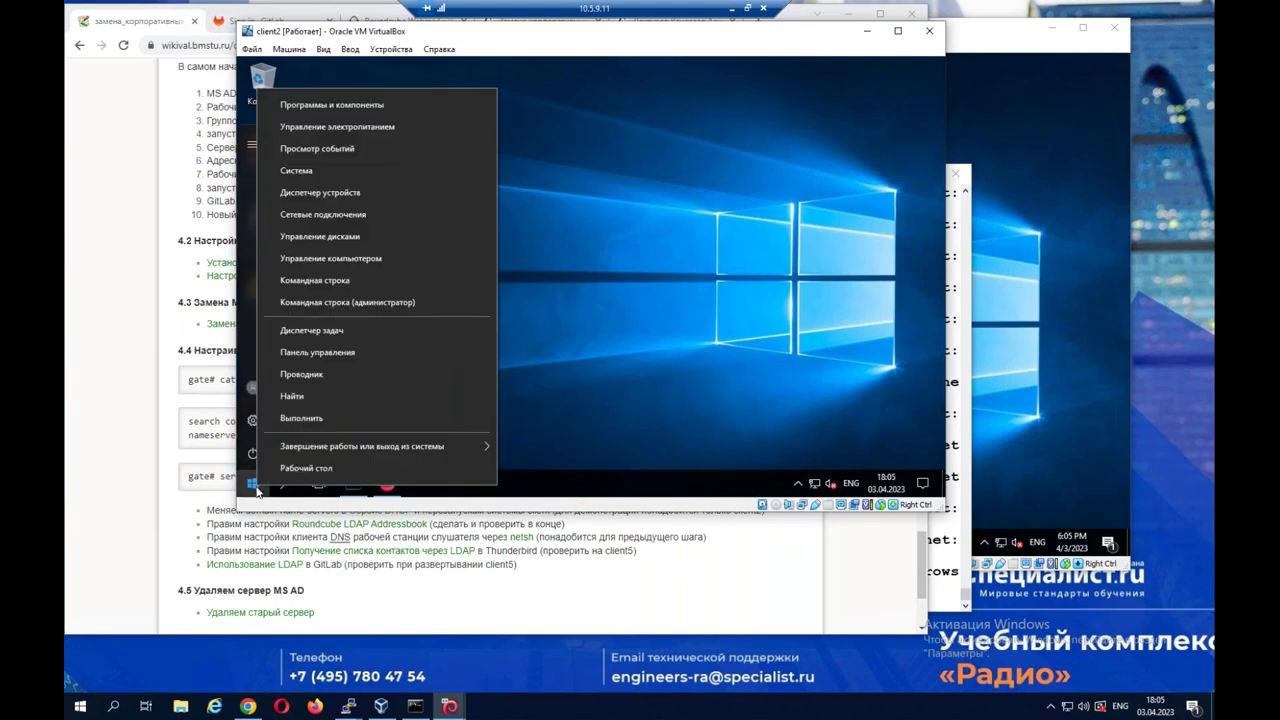
click(310, 373)
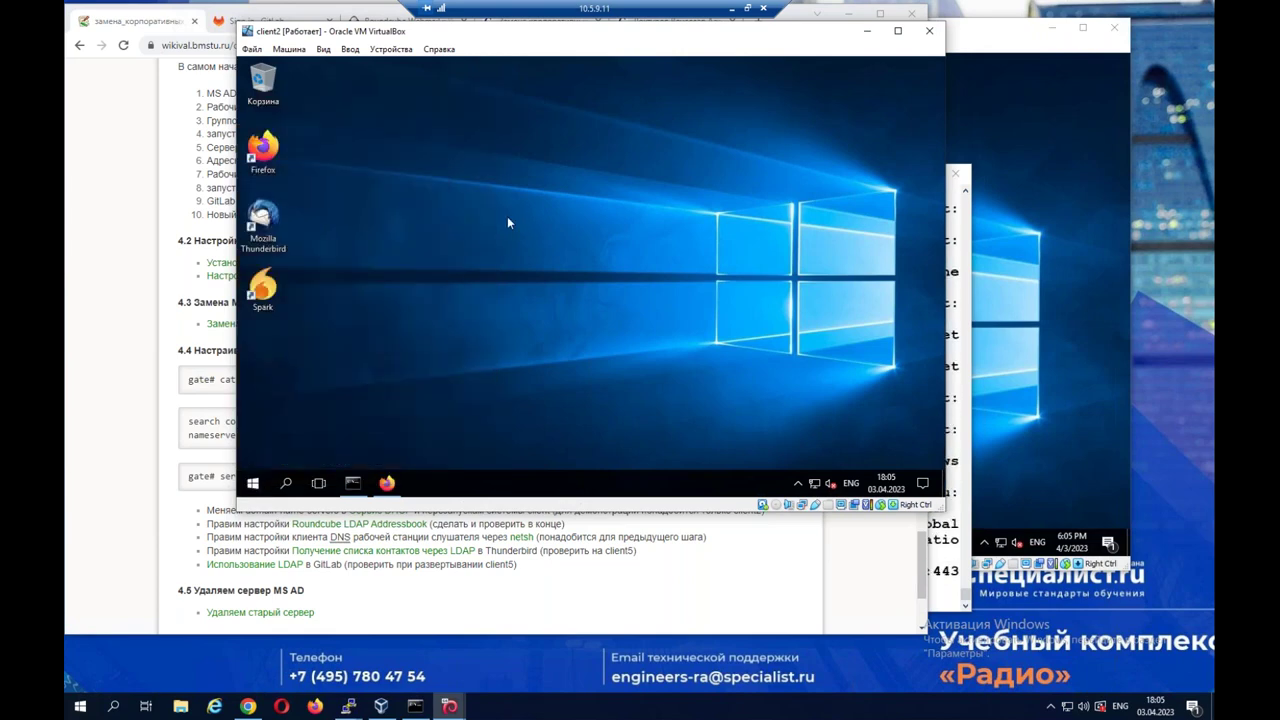
Browse to \\gate and open the corp_share share.
key(alt+d)
text(\gate)
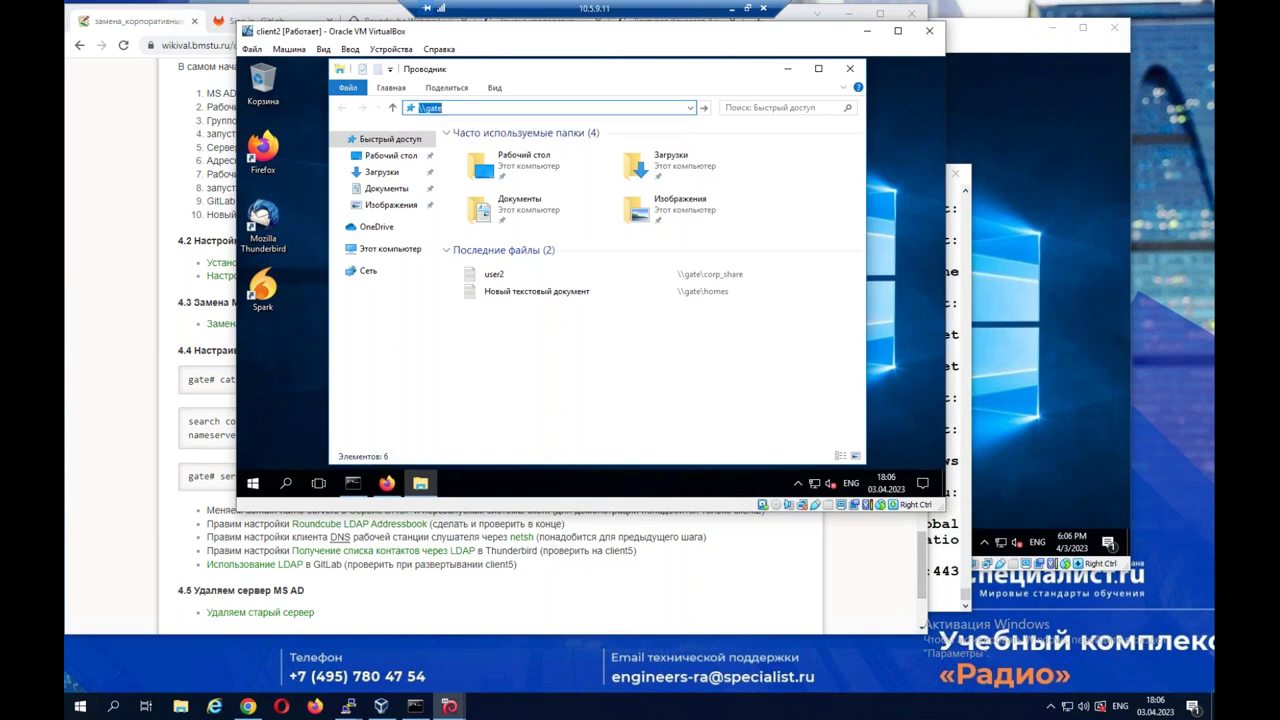
key(Return)
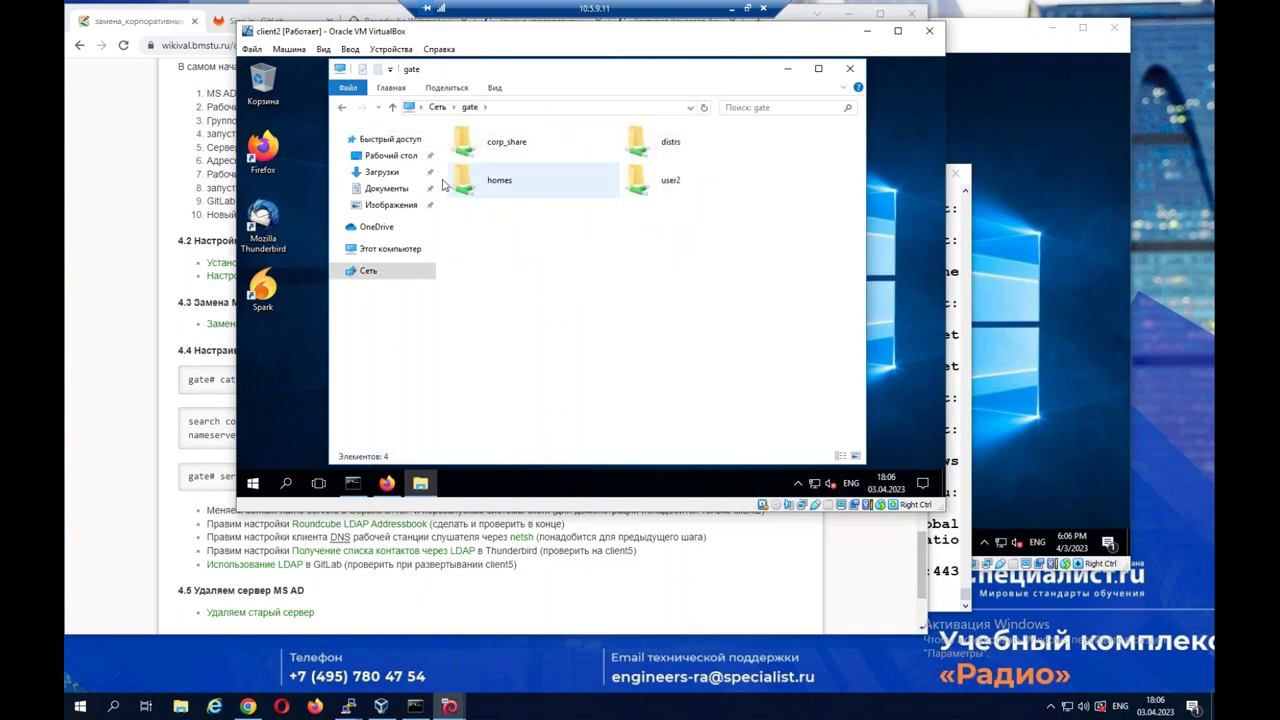
double_click(465, 186)
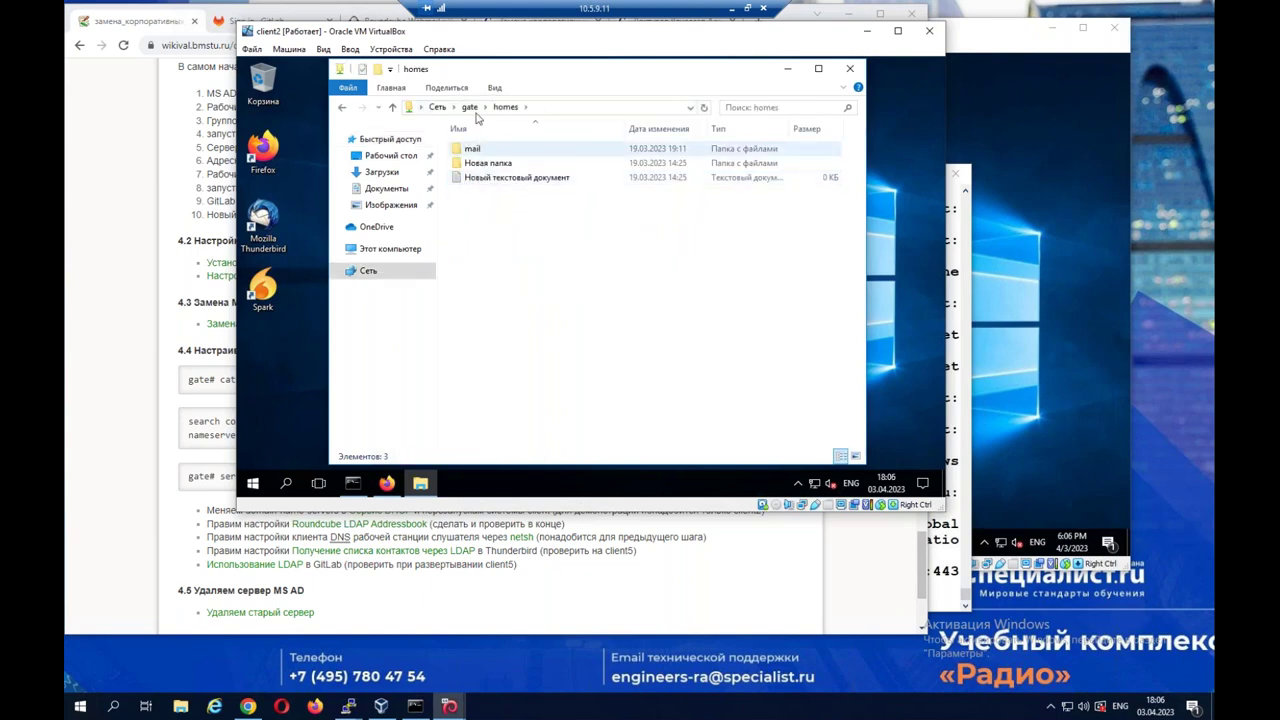
click(470, 107)
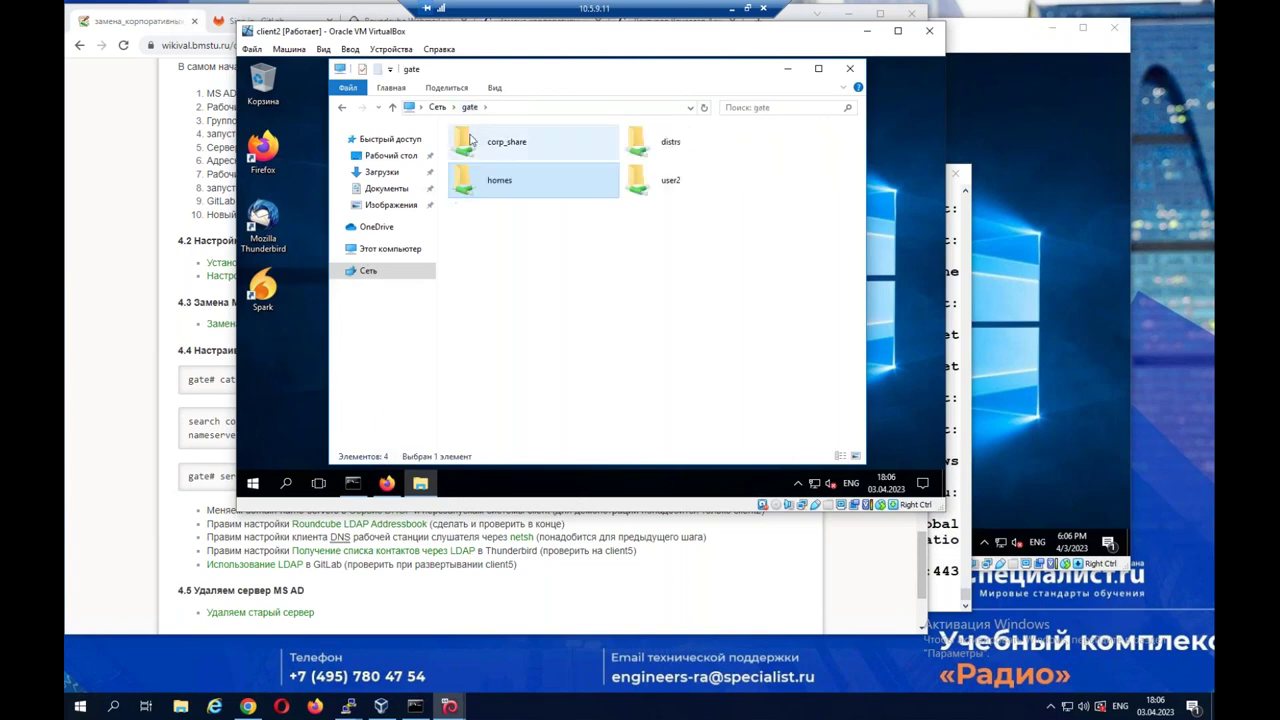
double_click(545, 148)
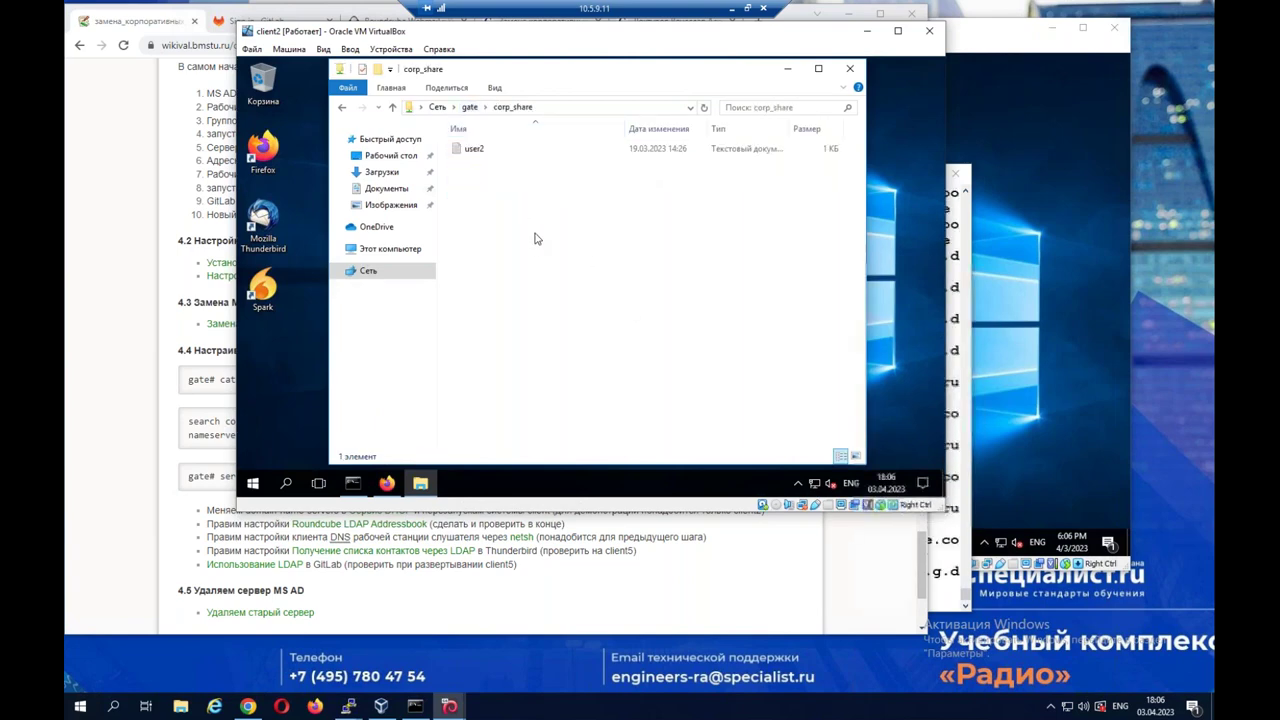
Create a new folder with the default name in corp_share.
right_click(536, 234)
mouse_move(605, 368)
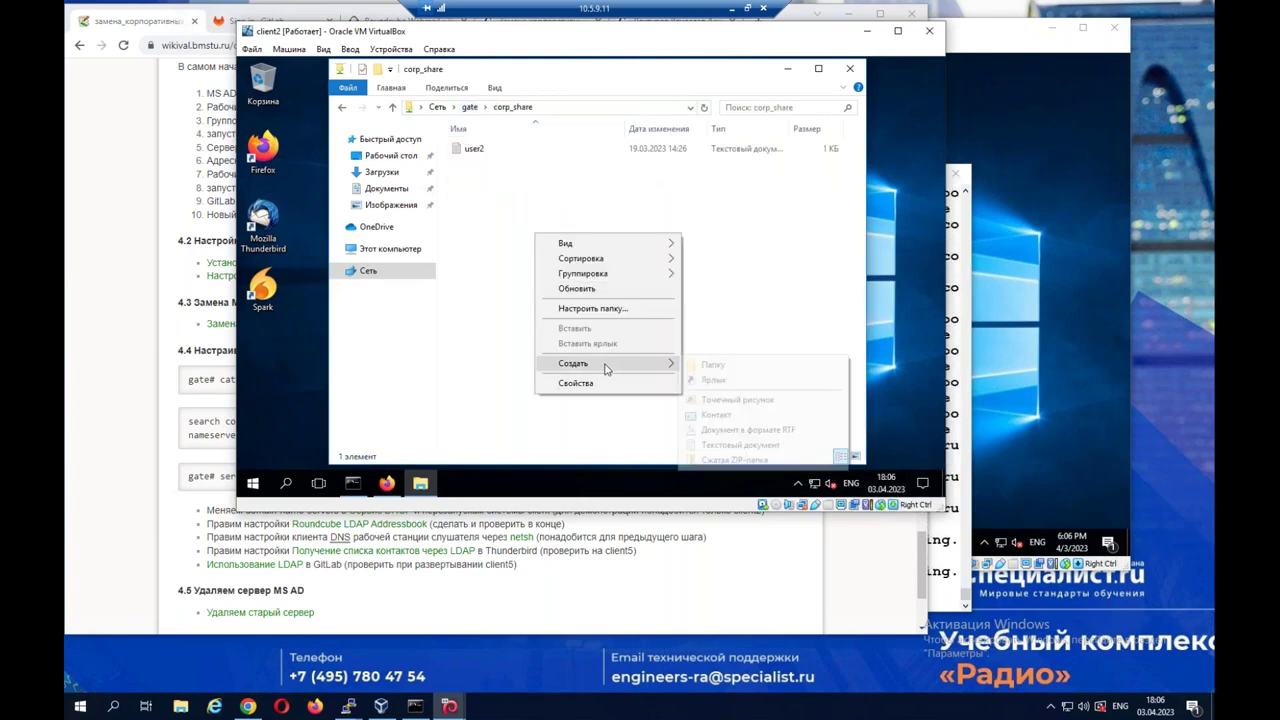
click(712, 365)
key(Return)
click(565, 319)
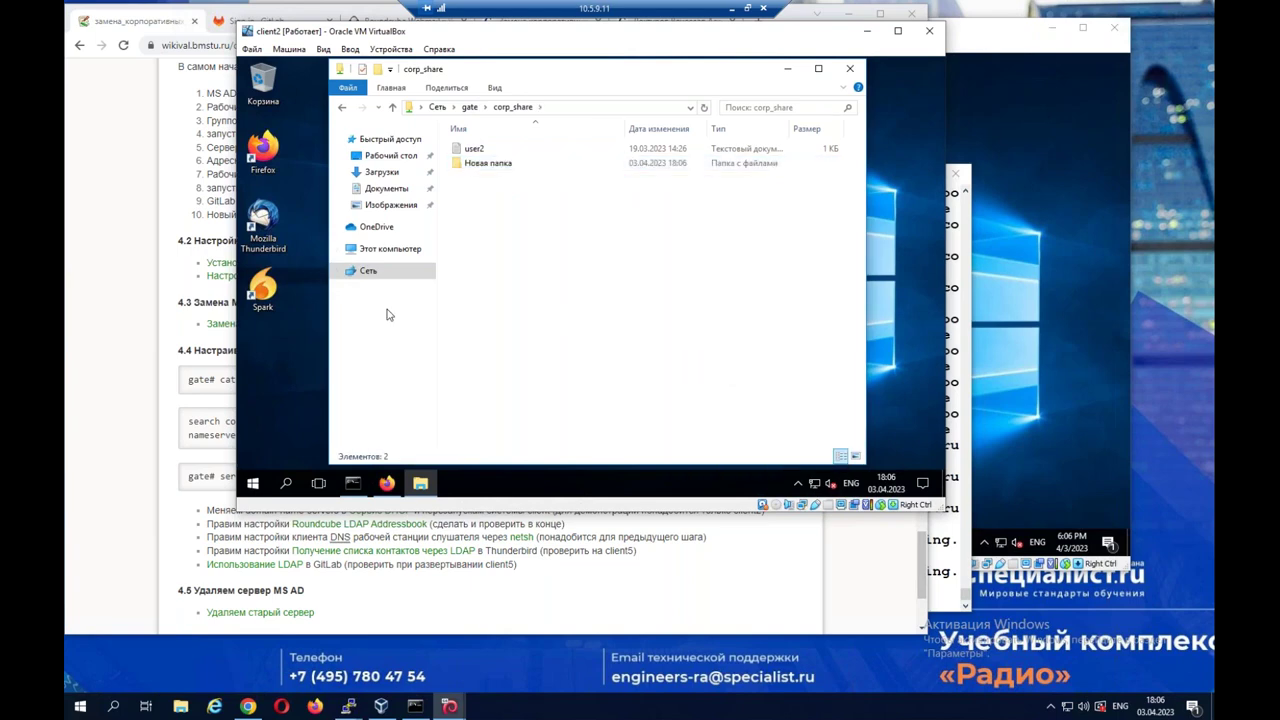
click(137, 245)
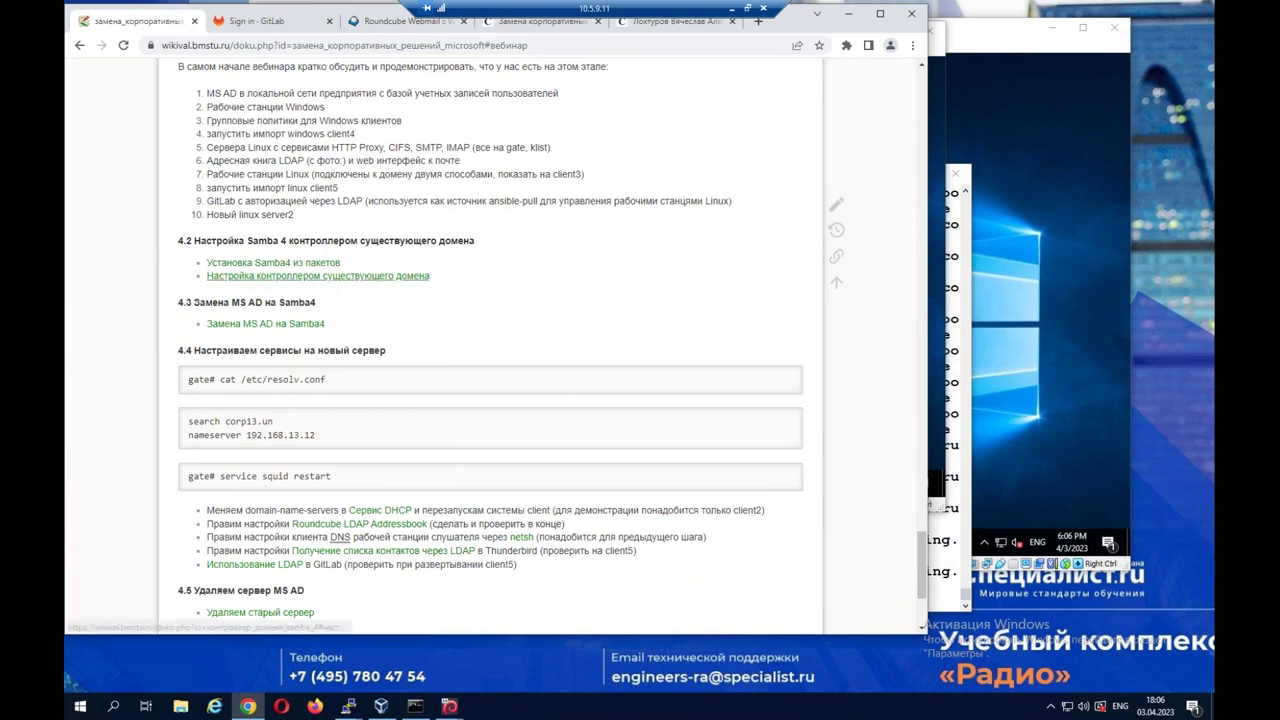
Launch Thunderbird on client2 and view message 22 from root.
mouse_move(449, 707)
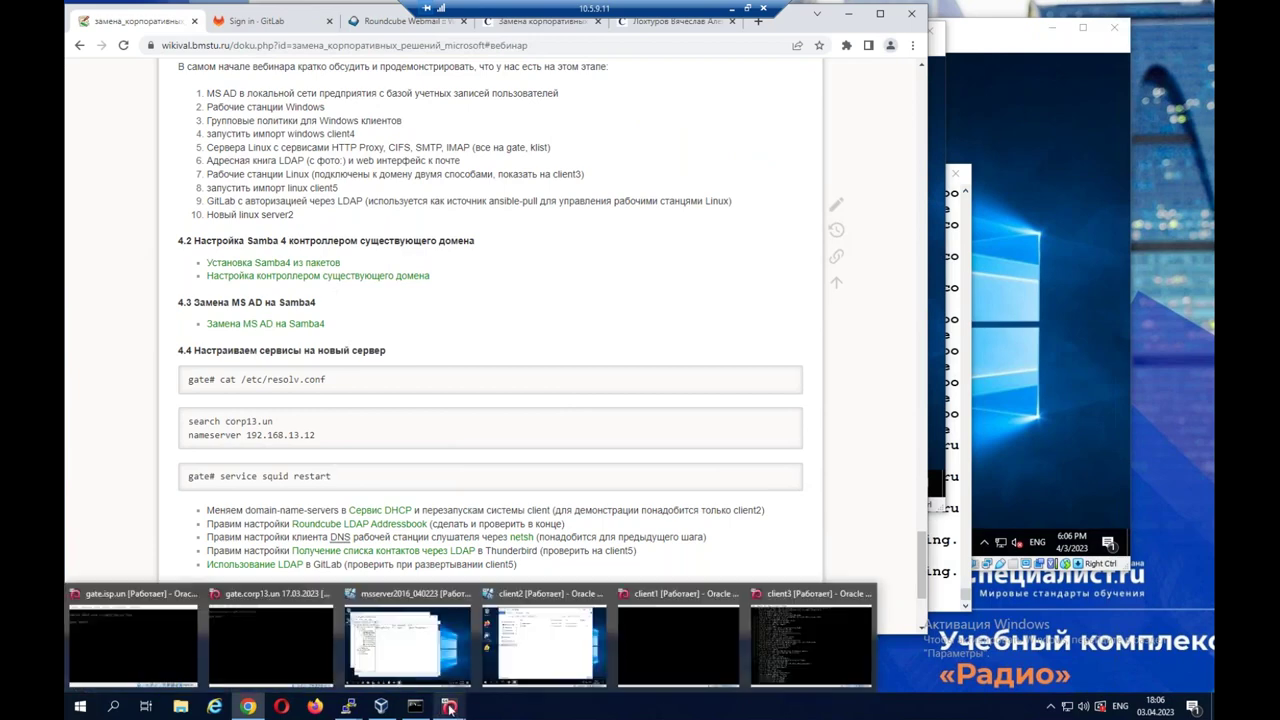
click(512, 645)
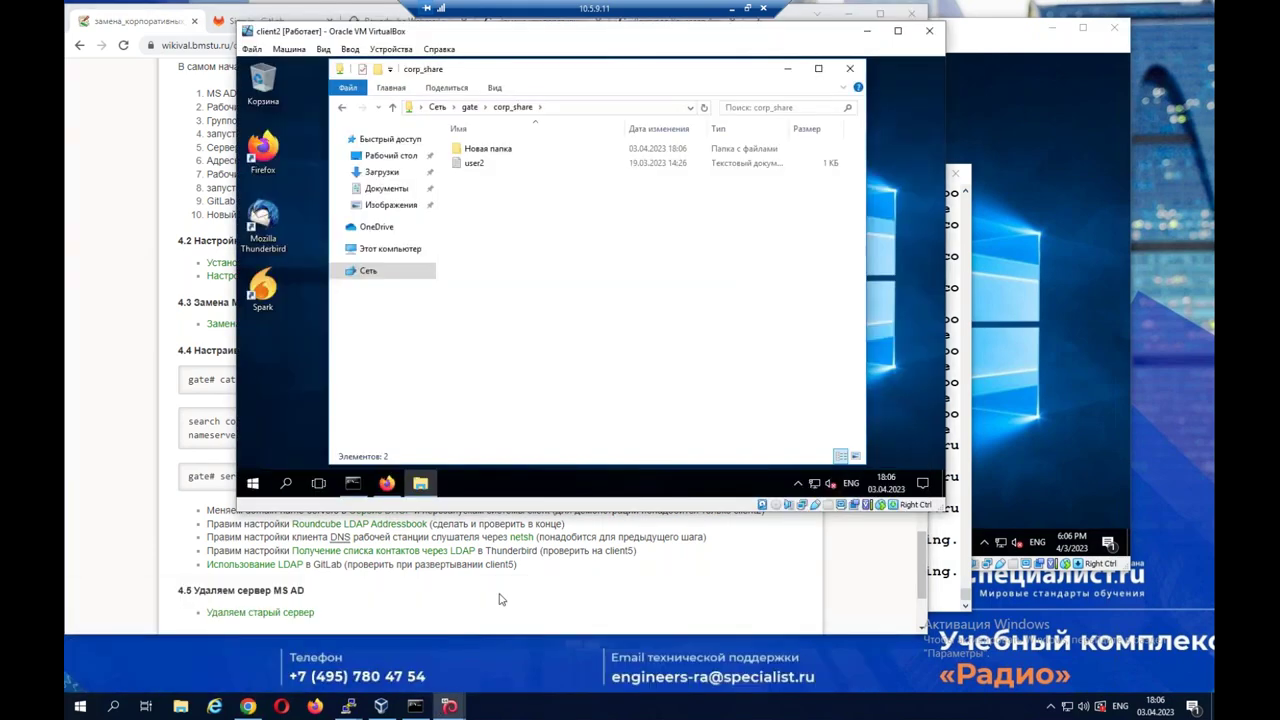
click(261, 216)
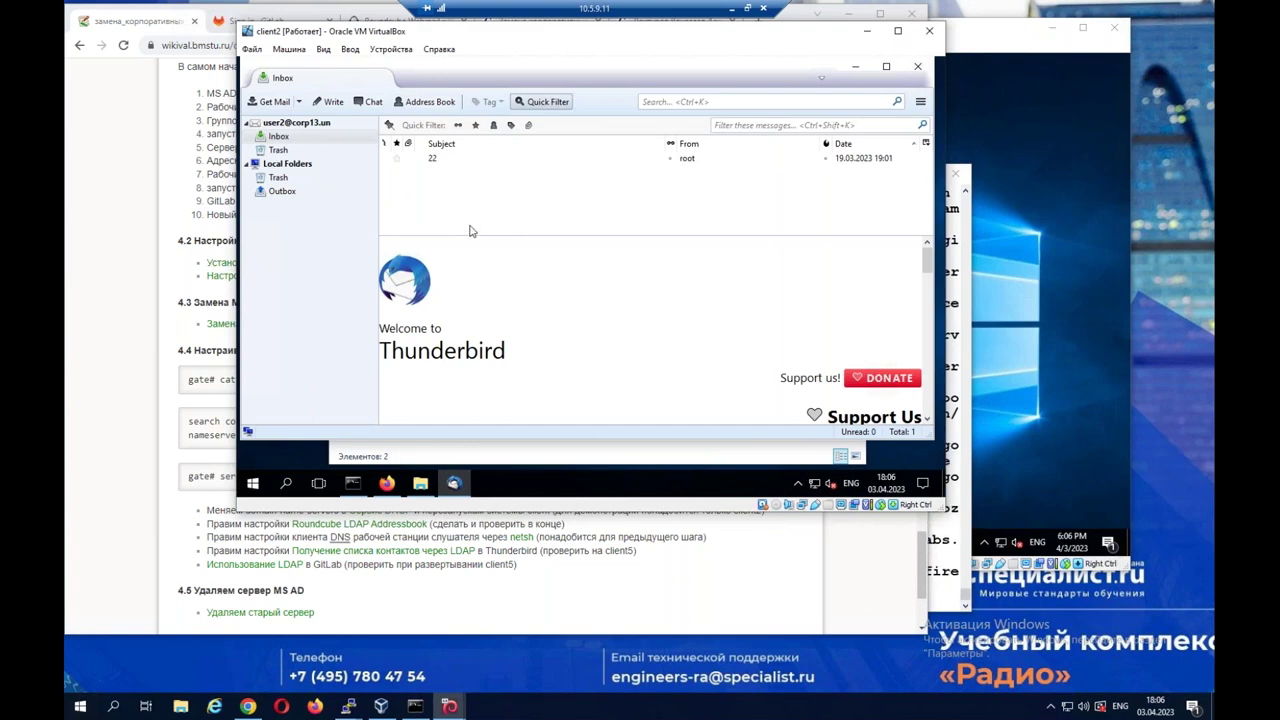
click(454, 163)
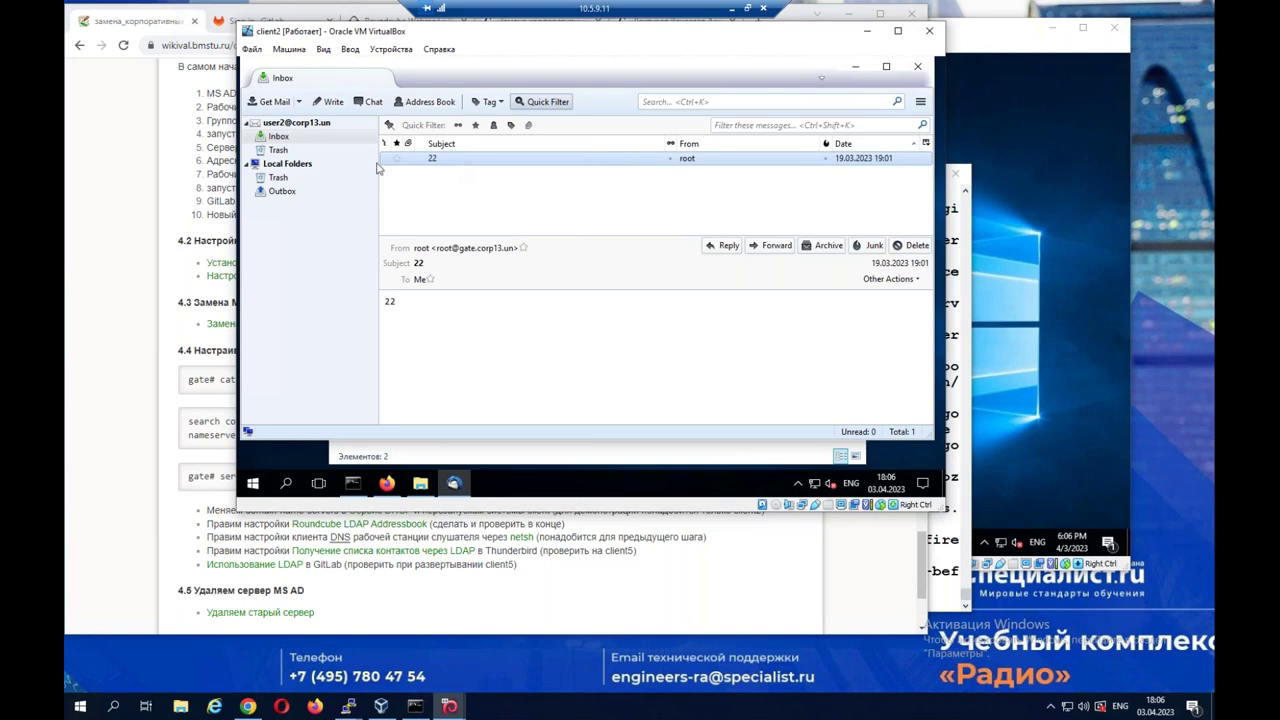
Search the corp13 address book for '@' to list its three contacts, then return to the wiki plan.
click(438, 102)
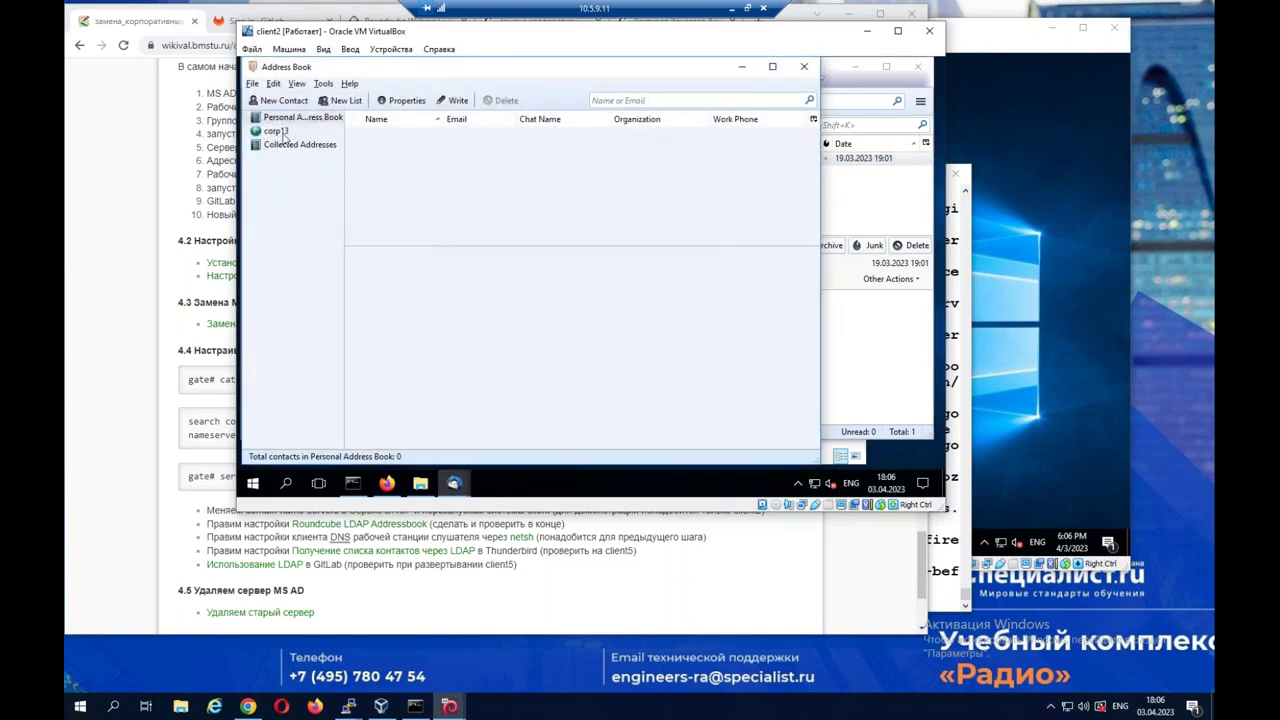
click(277, 131)
click(638, 101)
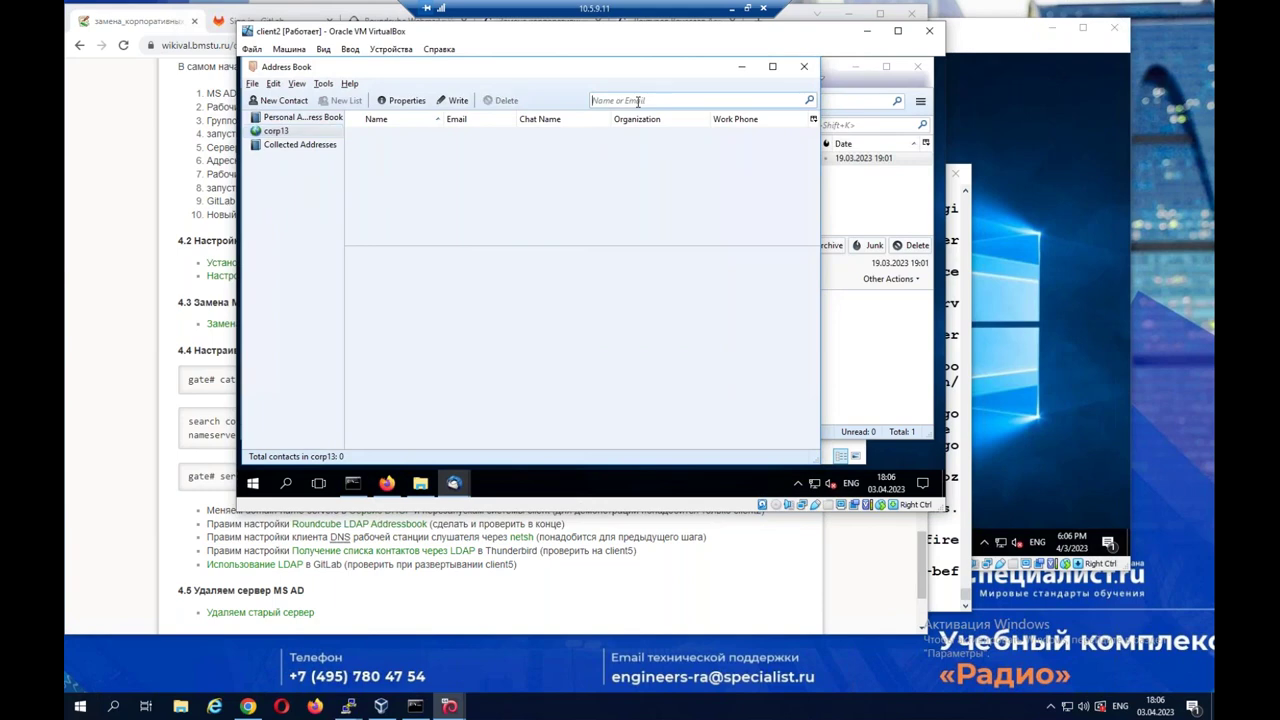
text(@)
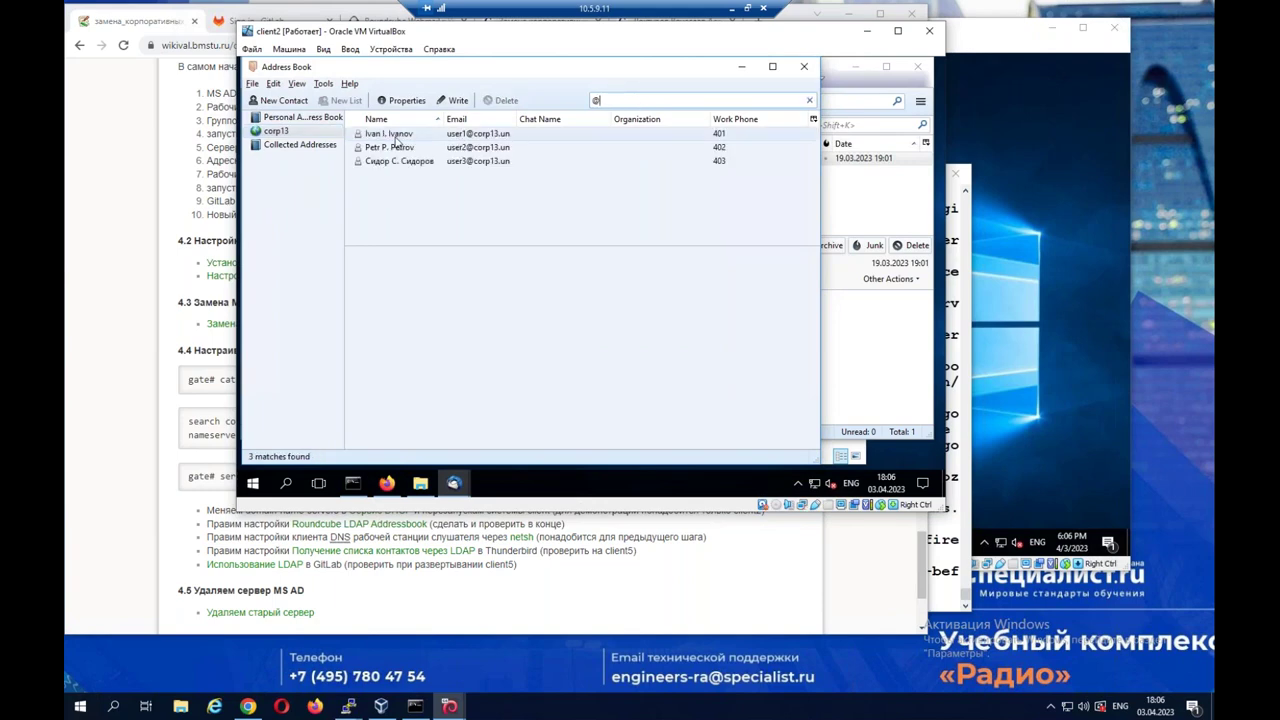
click(125, 259)
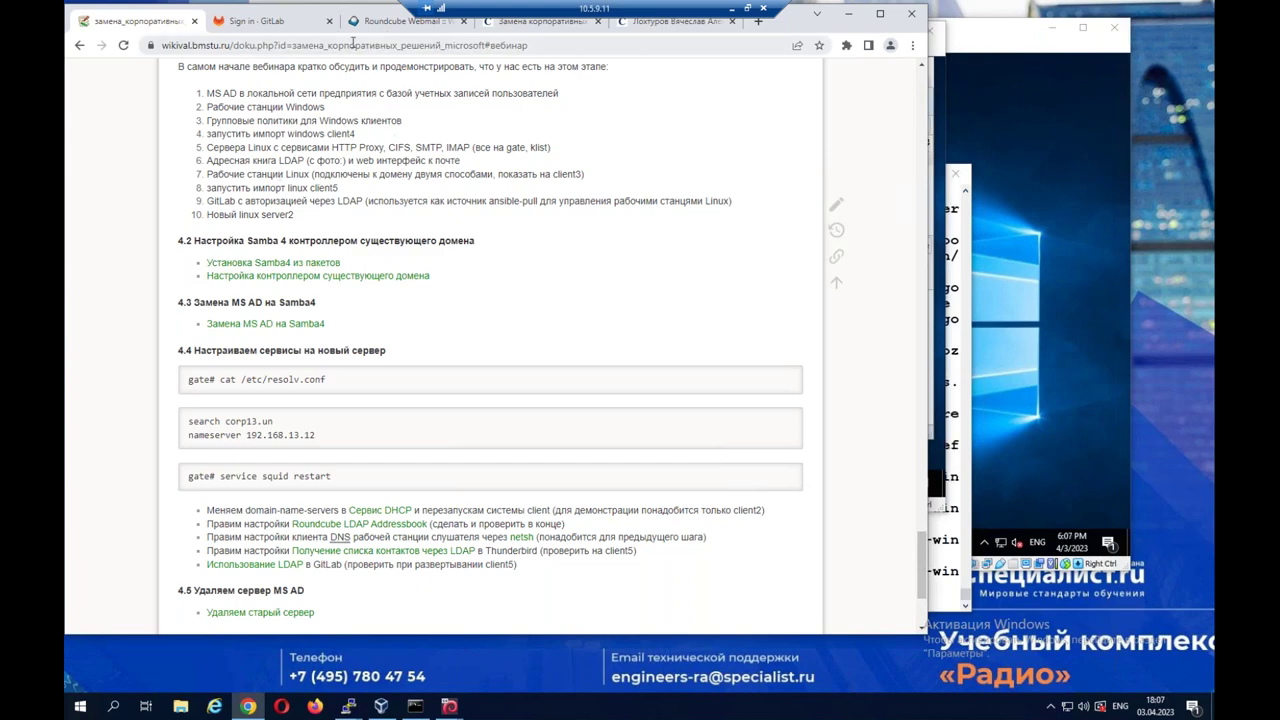
Trim the webmail address to mail.corp13.un/ and reload the Roundcube login page.
click(382, 24)
click(313, 44)
click(287, 46)
drag(304, 45, 580, 52)
key(BackSpace)
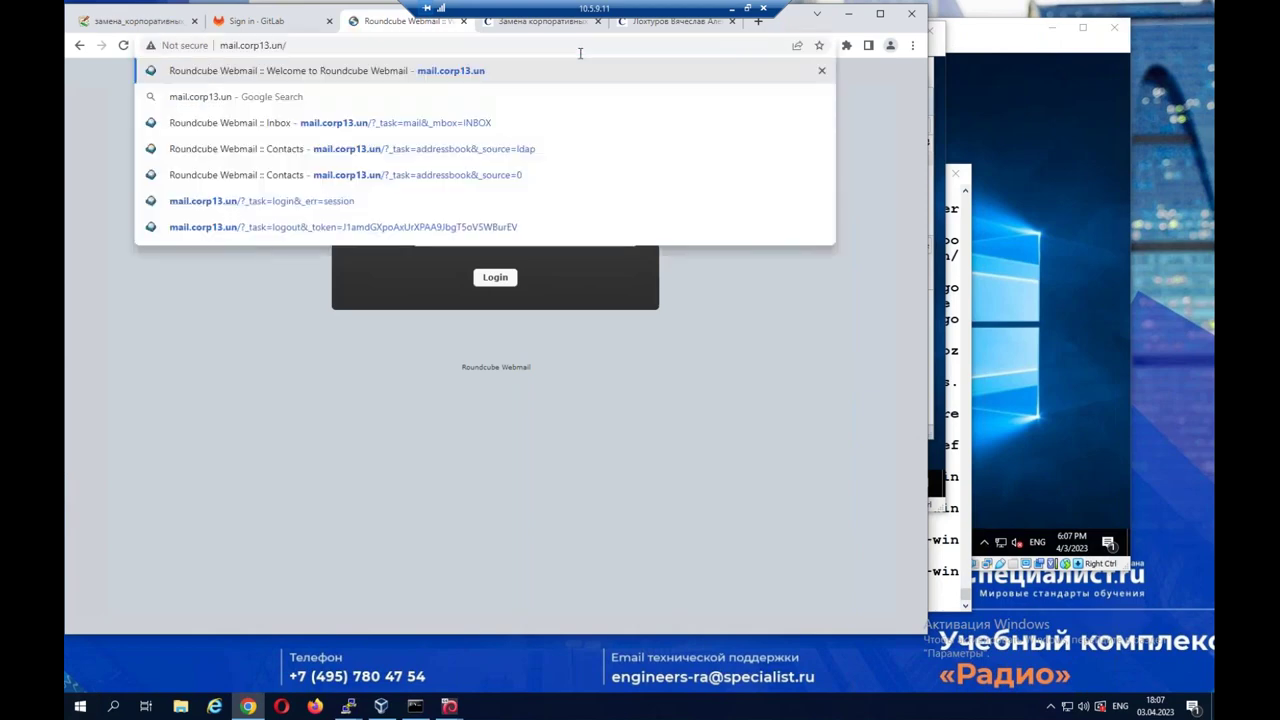
key(Return)
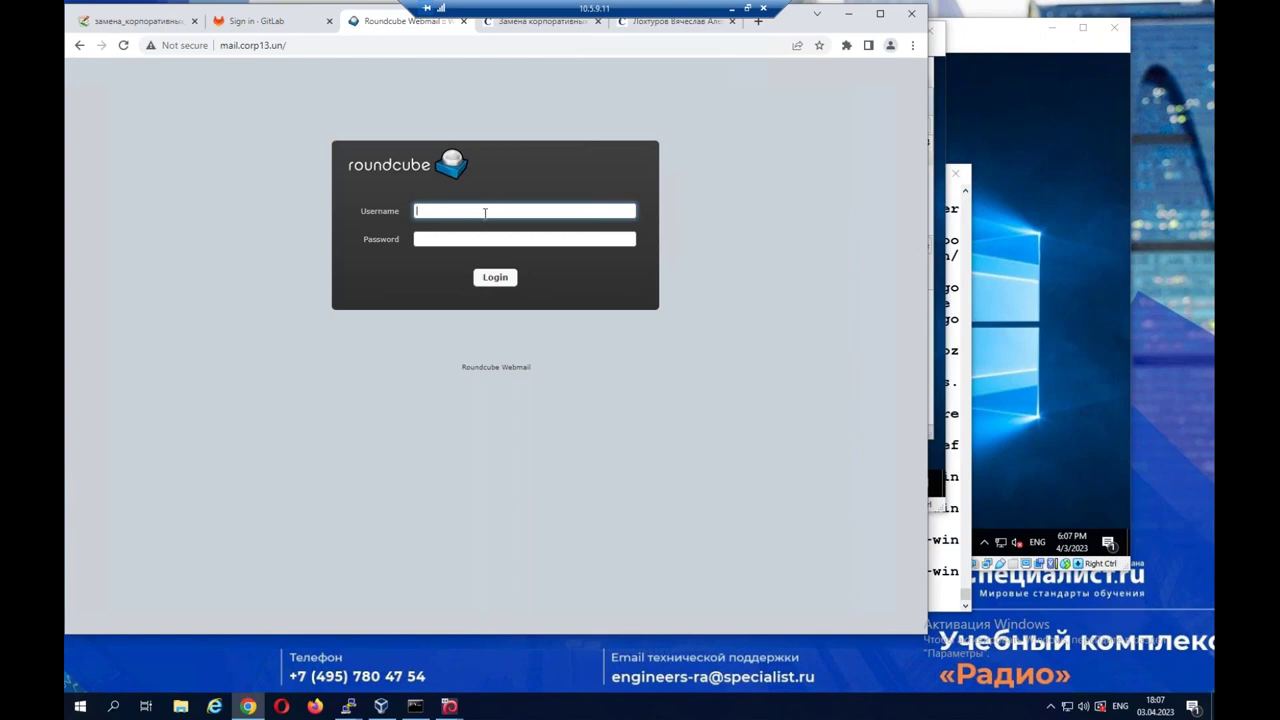
Sign in as user2 with its password, read message 22 from root, and open Contacts.
text(user2)
key(Tab)
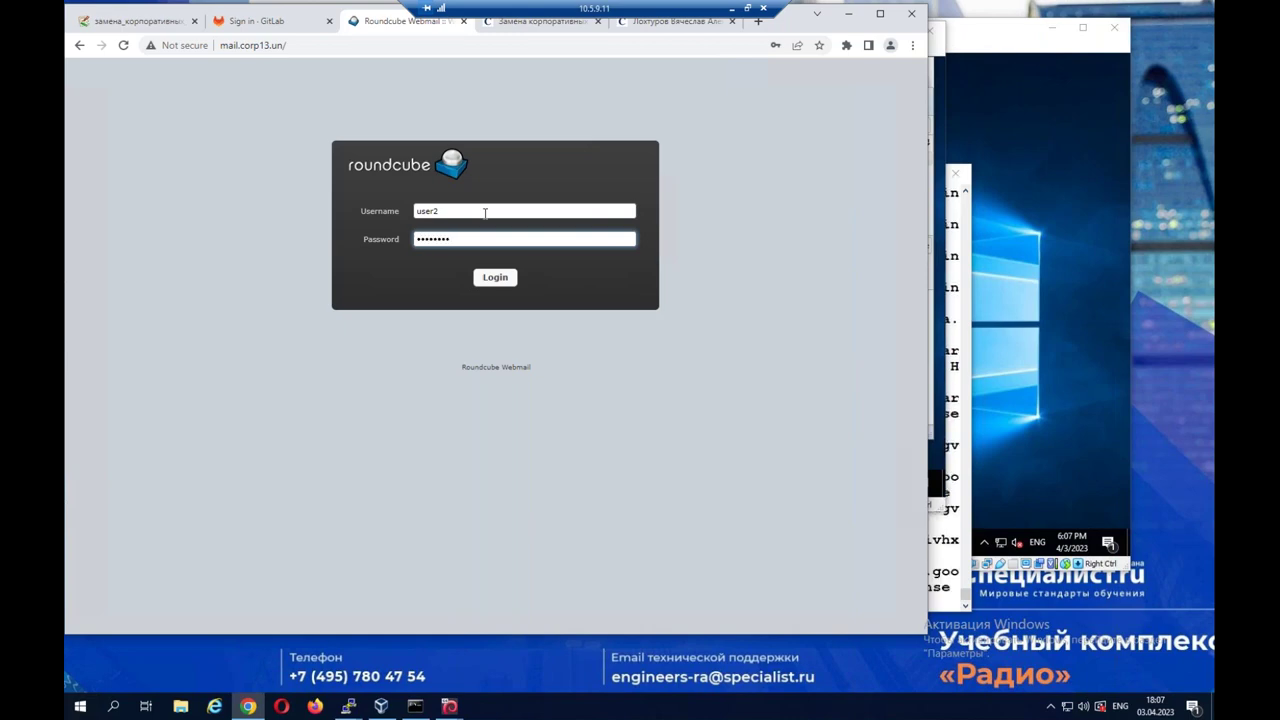
key(Return)
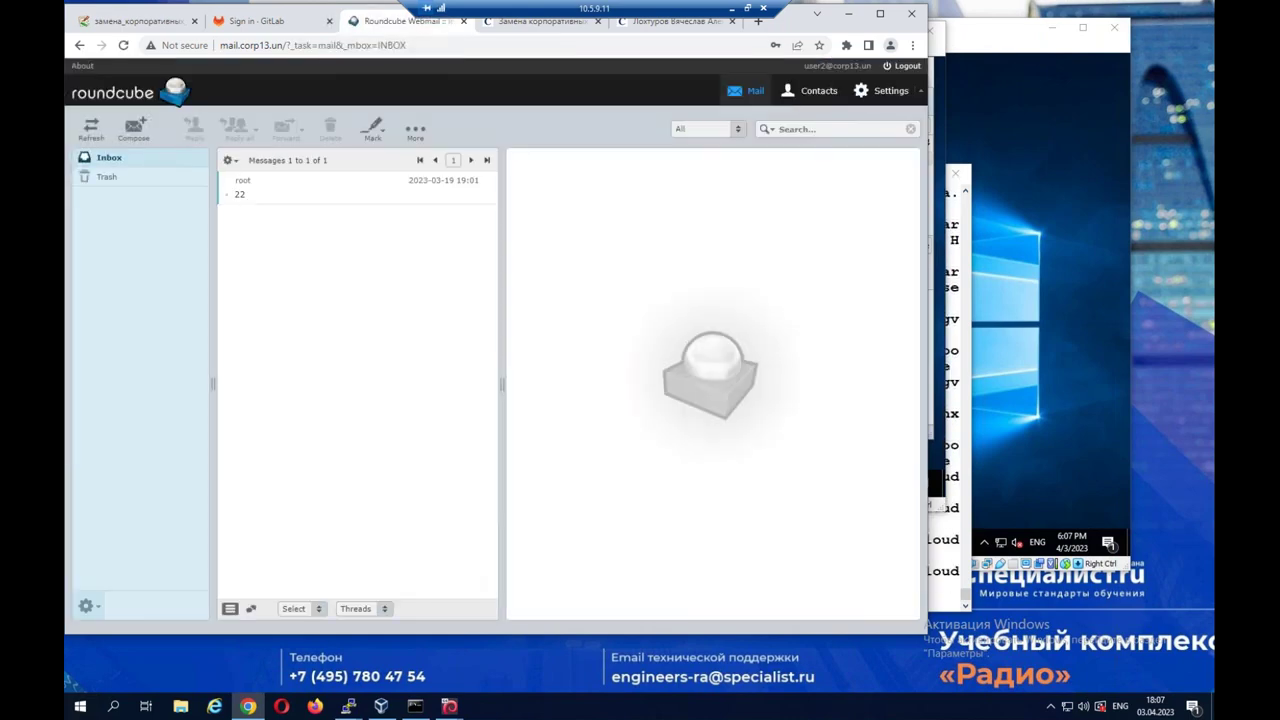
click(323, 190)
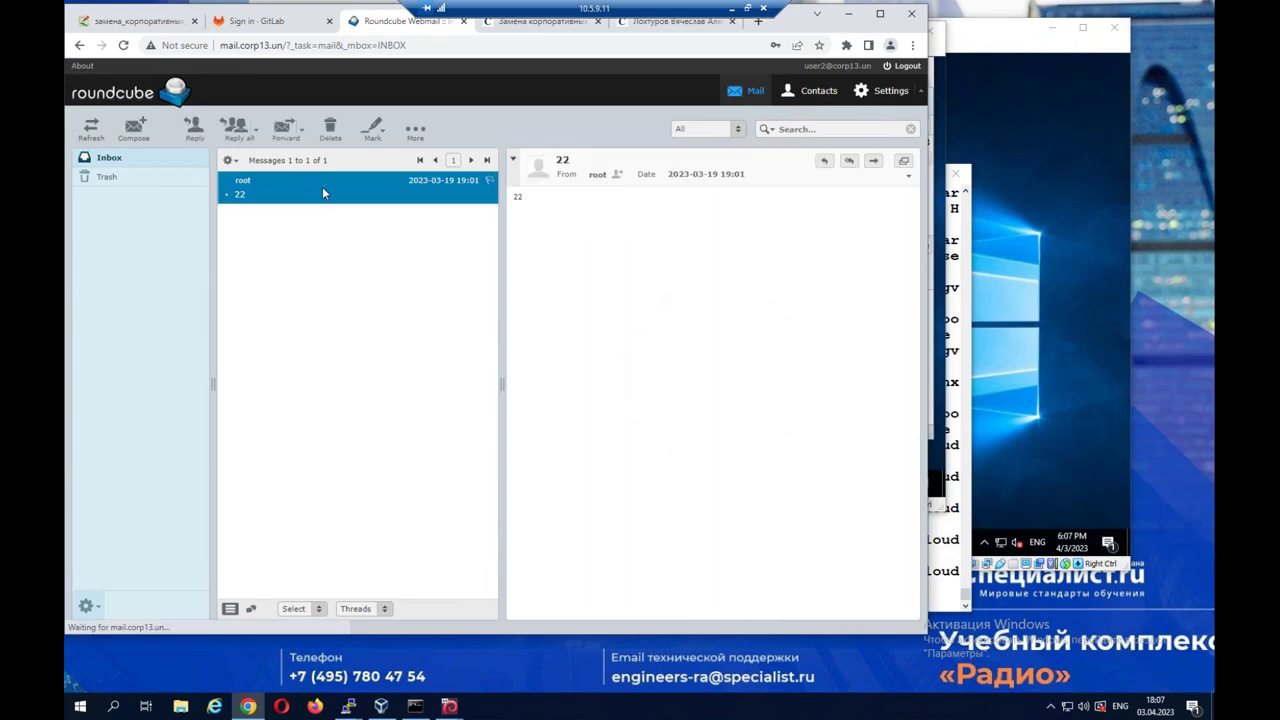
click(818, 91)
Open the second Global Addresses contact's card, highlighting its photo, then switch back to client2.
click(132, 208)
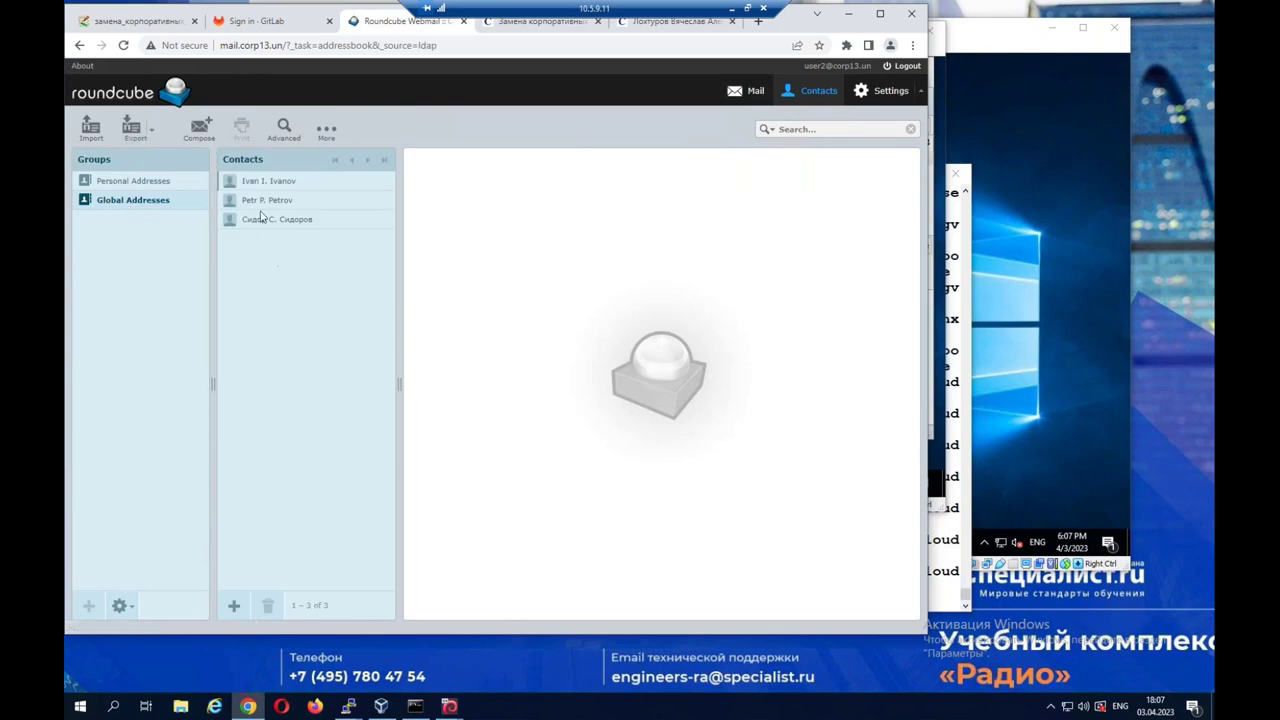
click(264, 203)
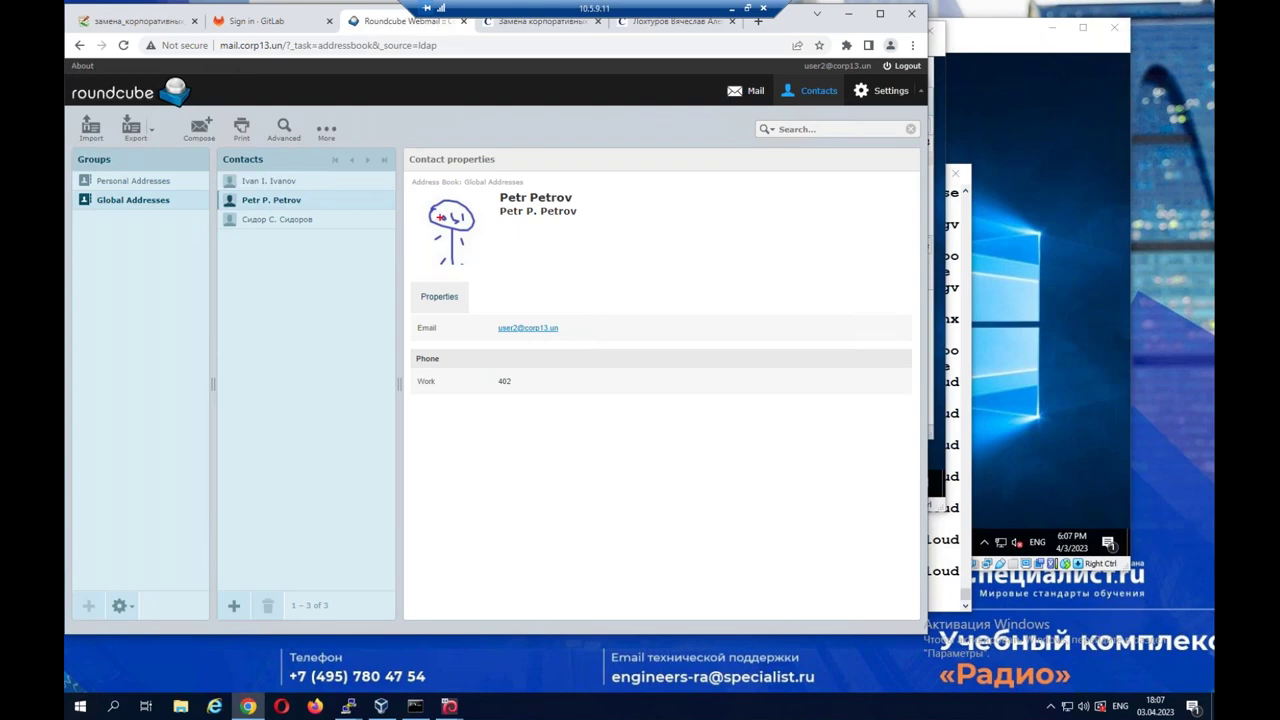
drag(428, 212, 474, 204)
key(Escape)
mouse_move(452, 708)
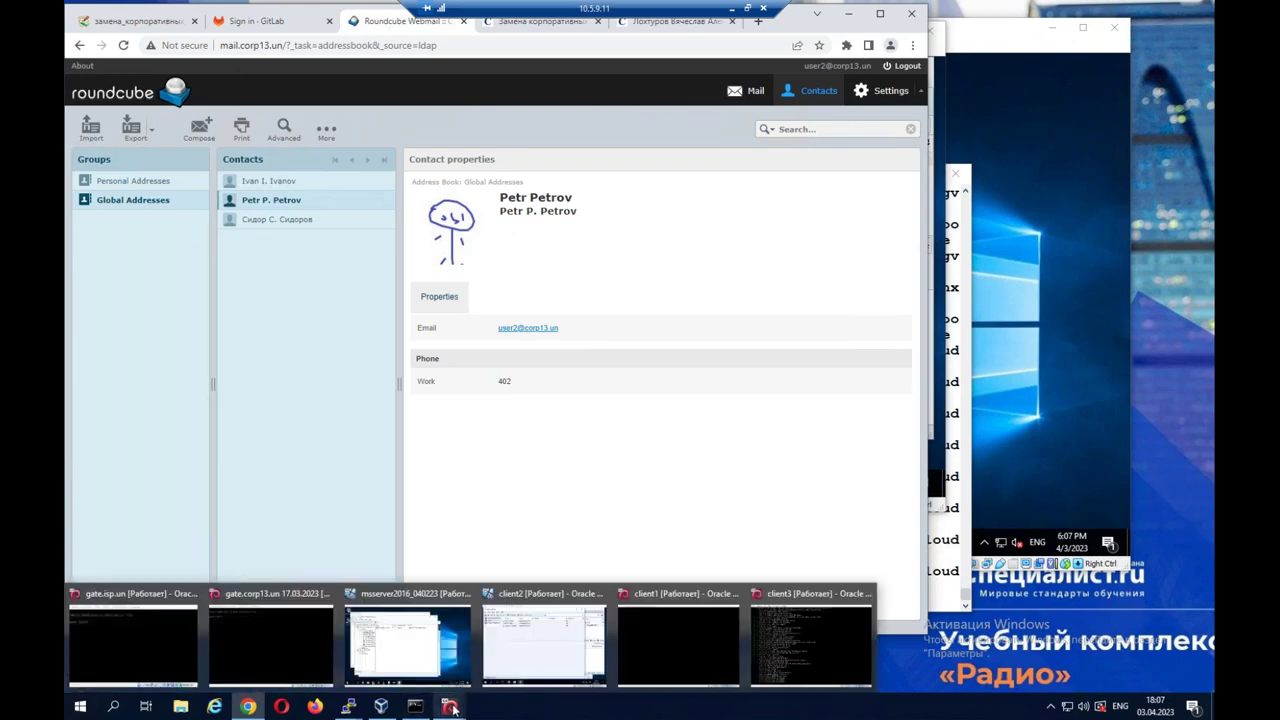
click(505, 645)
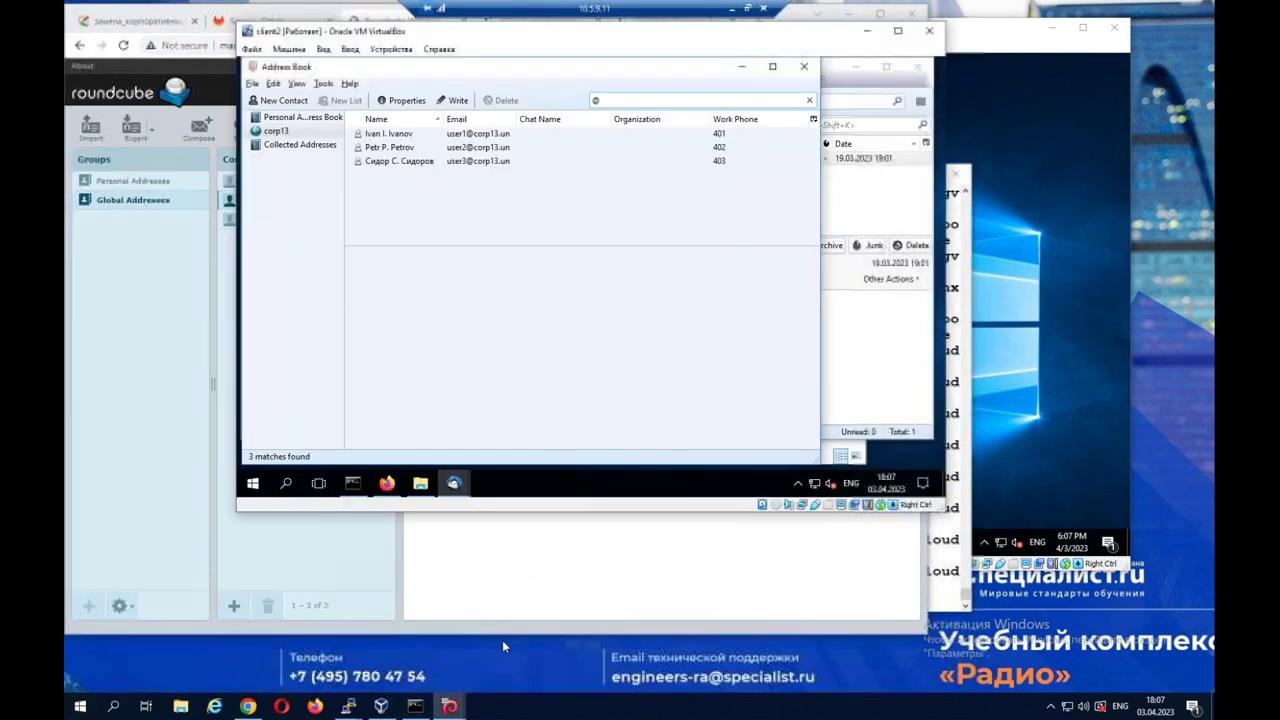
Show the second contact's Thunderbird card, highlighting its missing photo, then switch back to Roundcube.
click(386, 148)
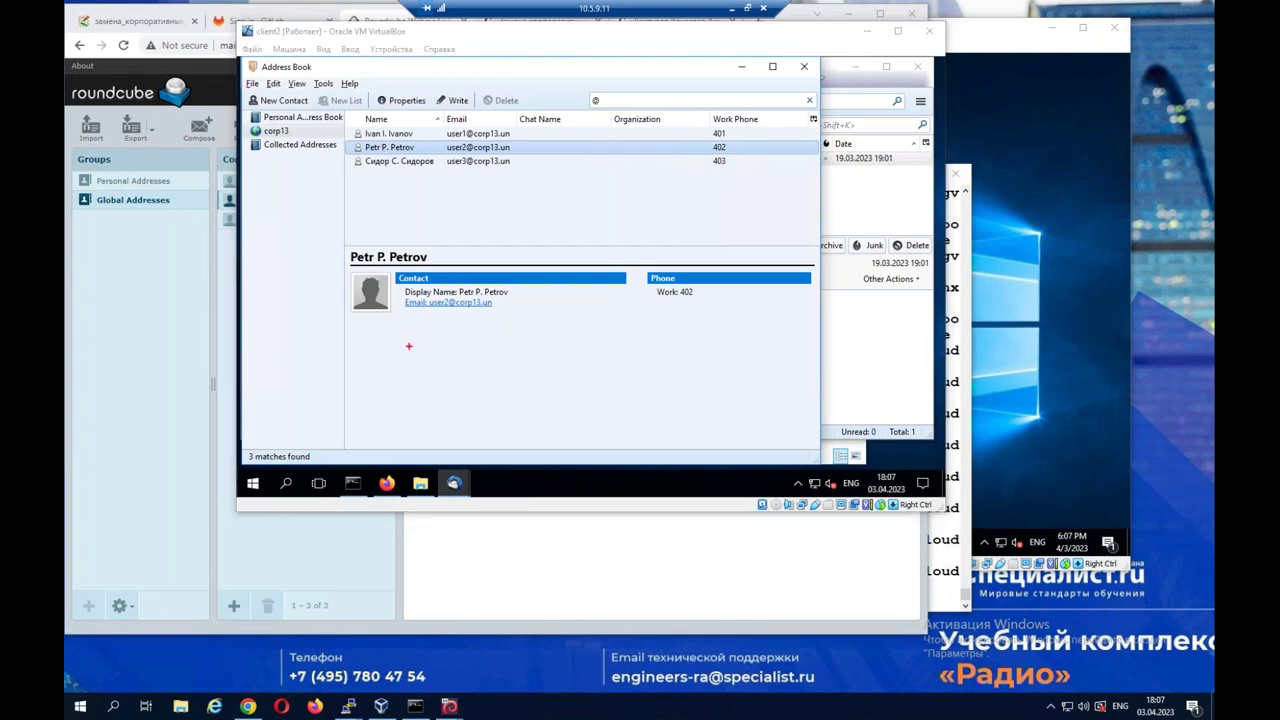
mouse_move(357, 327)
mouse_down()
mouse_move(440, 298)
mouse_move(331, 271)
mouse_up()
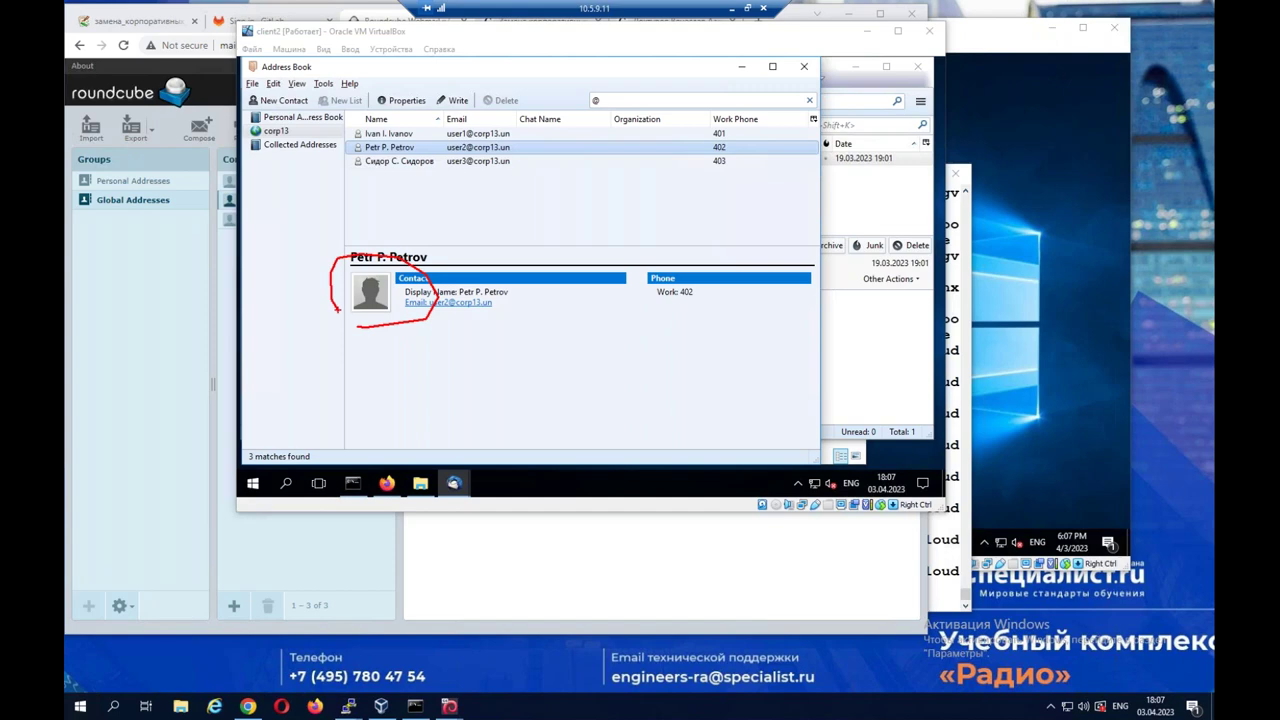
key(Escape)
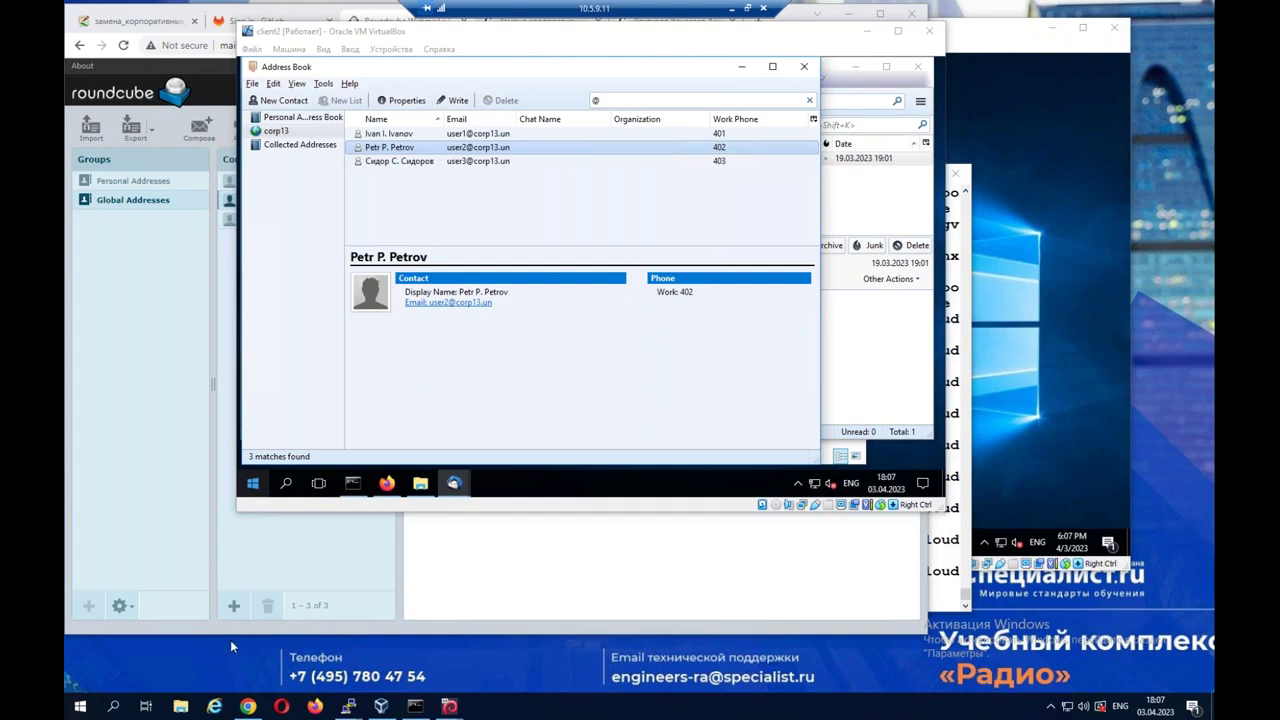
click(250, 706)
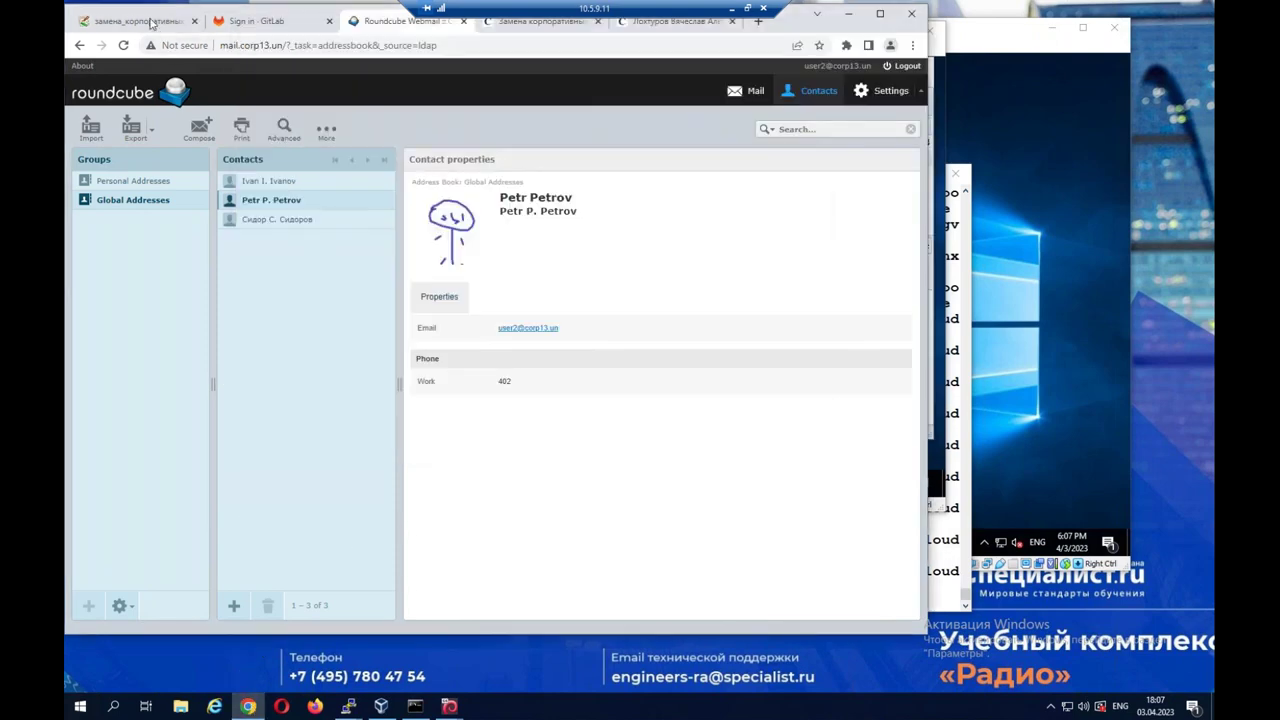
Return to the wiki plan tab, then bring VirtualBox Manager forward with its VM list.
click(150, 21)
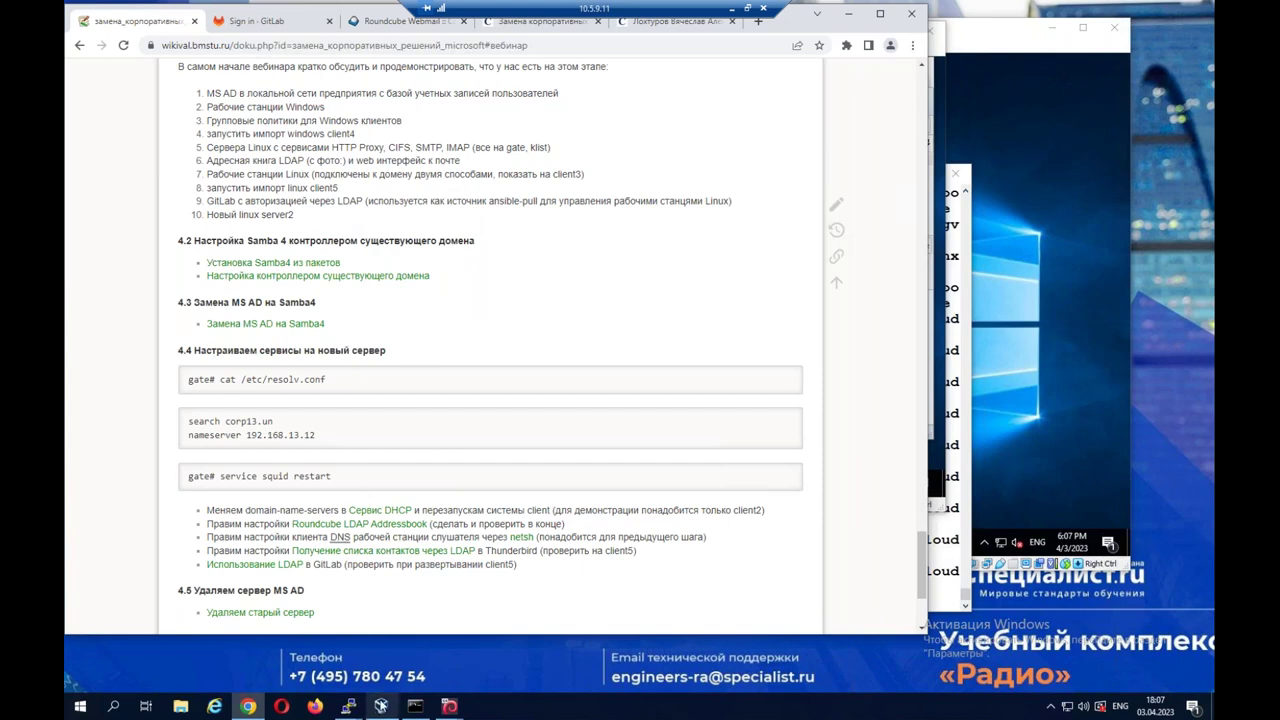
mouse_move(381, 707)
click(375, 677)
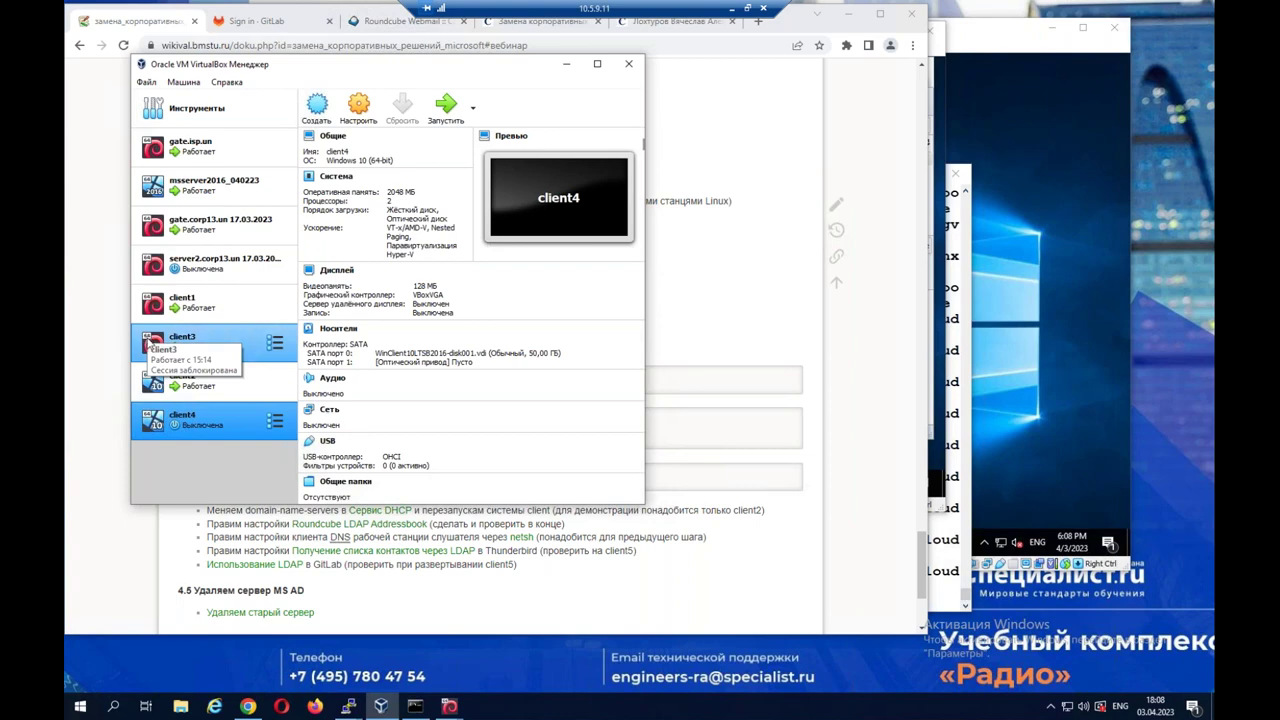
Open the client3 VM window, log in to Debian as user3, and shift the window left.
double_click(150, 342)
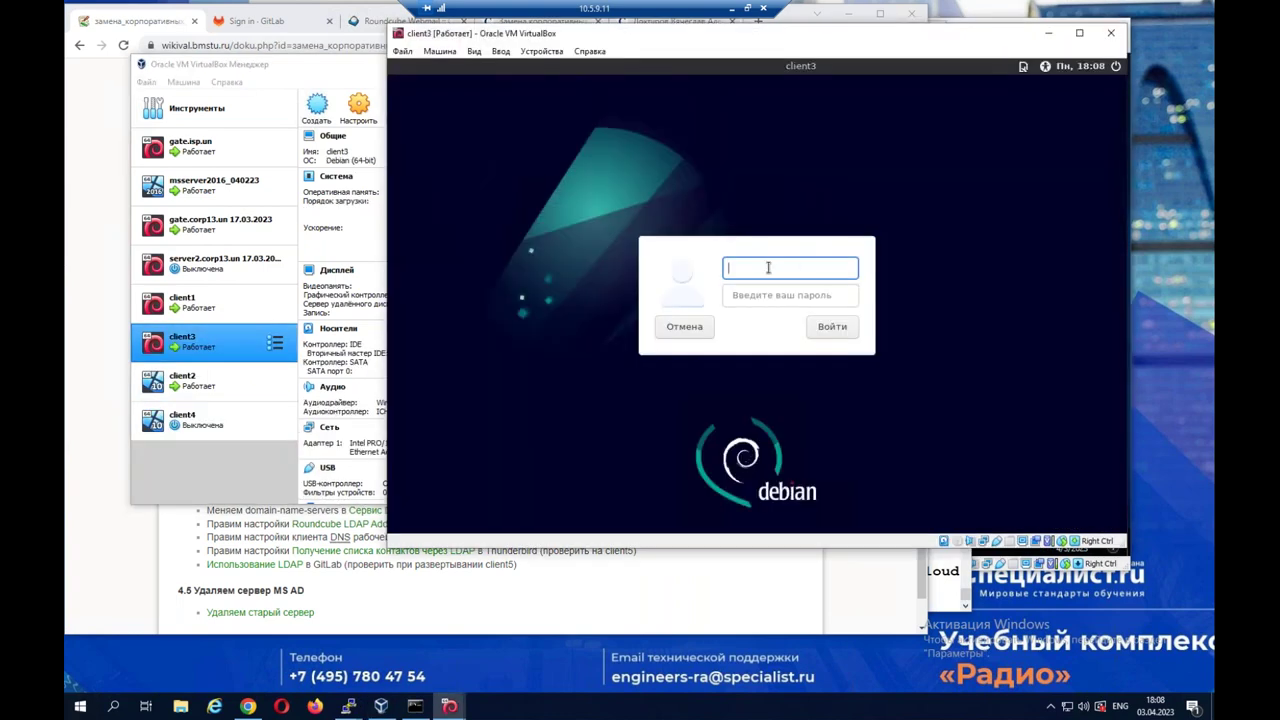
text(user3)
key(Tab)
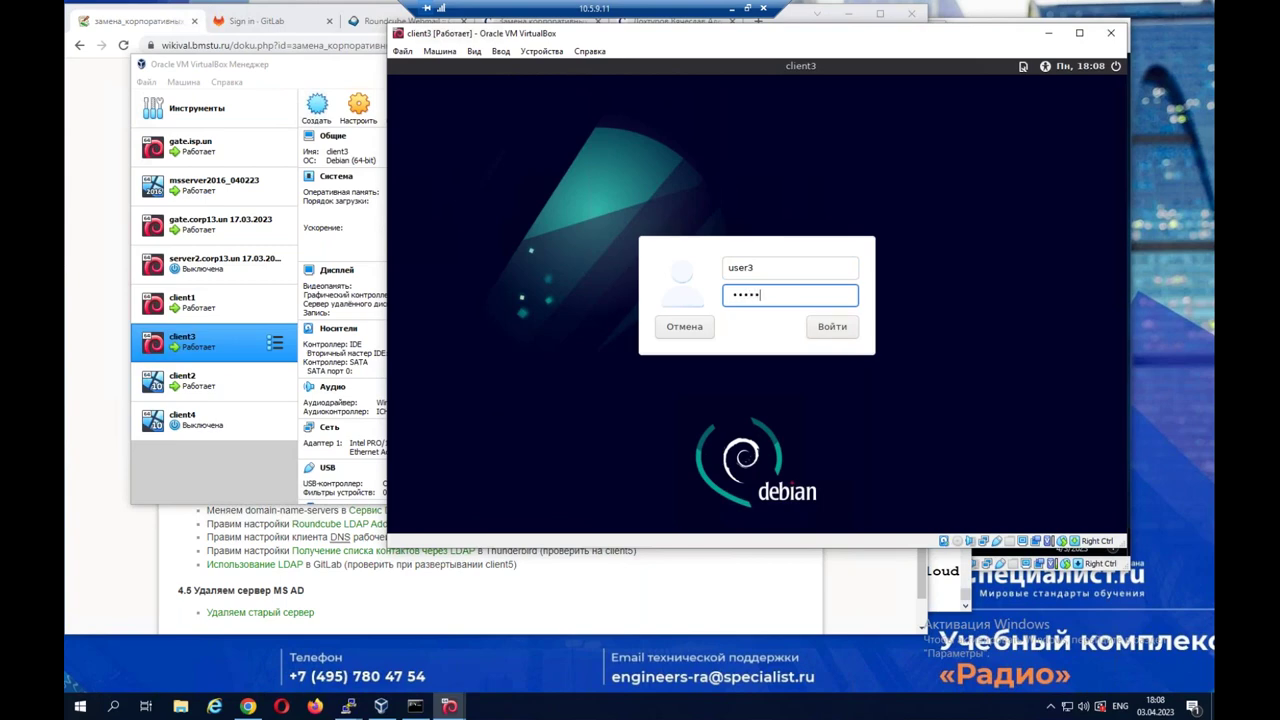
key(Return)
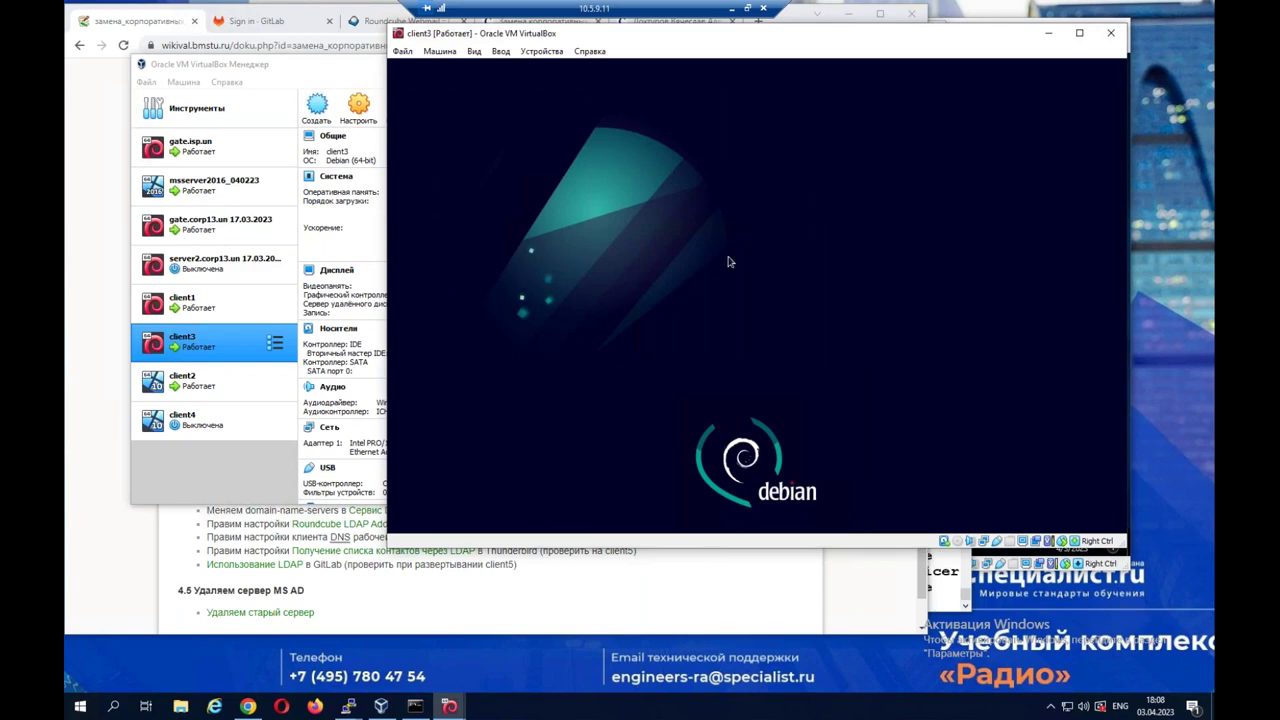
drag(785, 43, 617, 51)
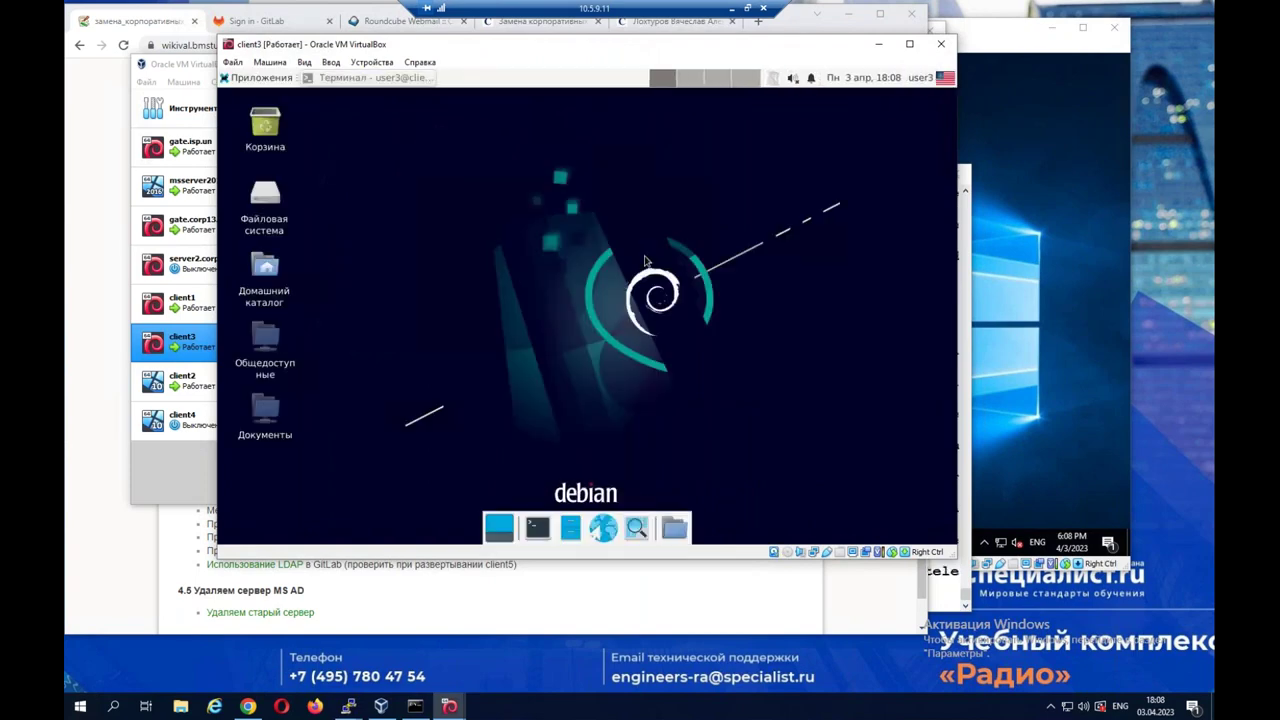
Run klist in client3's terminal to show the CORP13.UN ticket, then start Firefox.
click(377, 80)
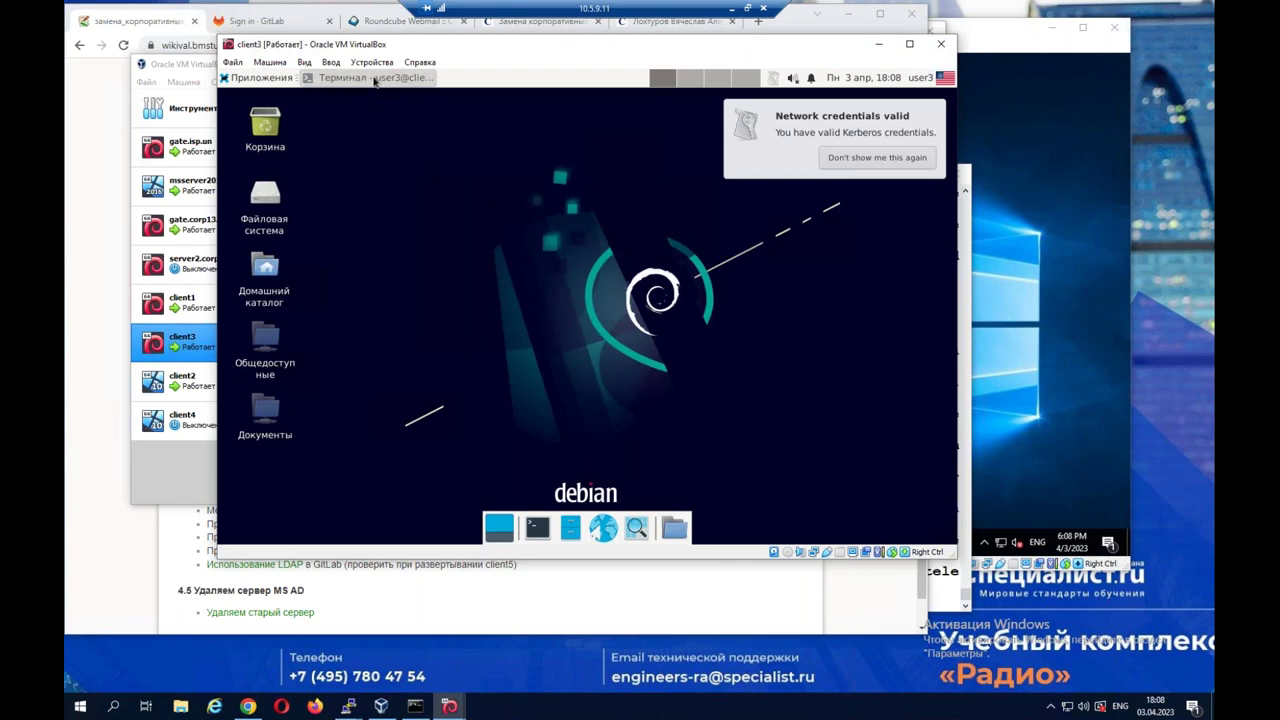
text(klist)
key(Return)
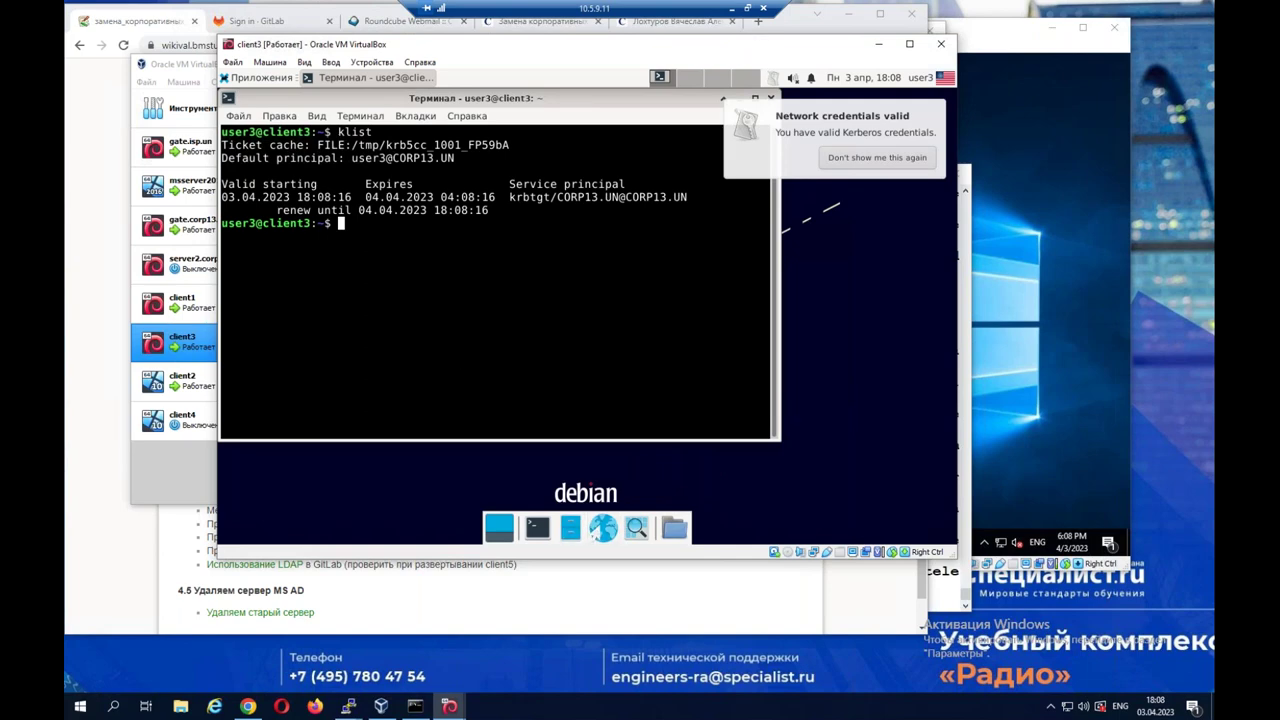
click(604, 530)
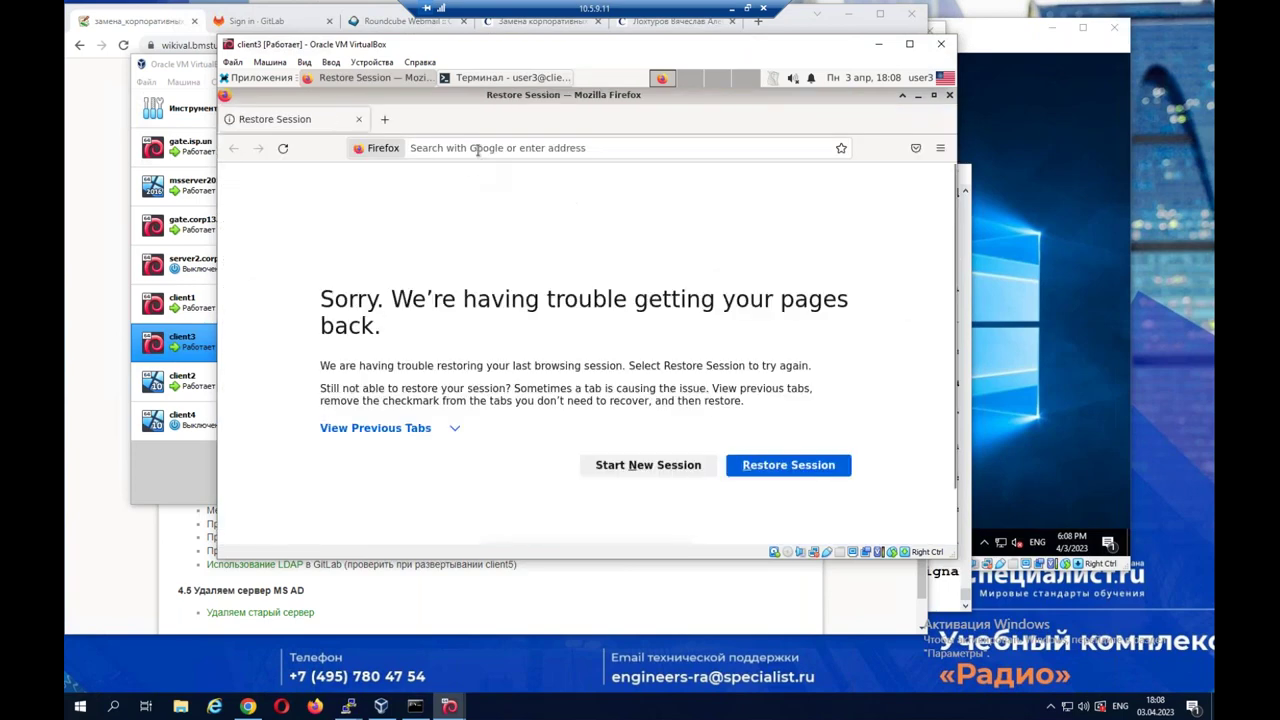
Load ya.ru in client3's Firefox, then rerun klist to reveal the HTTP/gate.corp13.un ticket.
click(479, 147)
text(ya.)
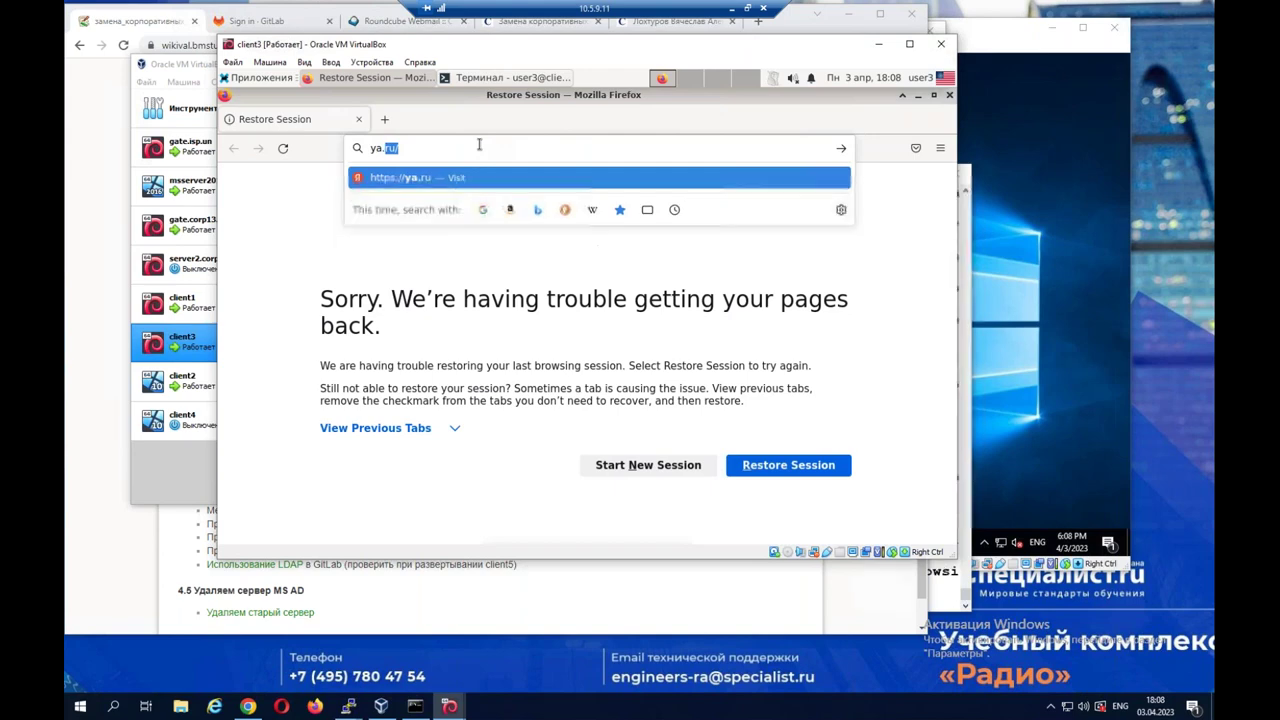
key(Return)
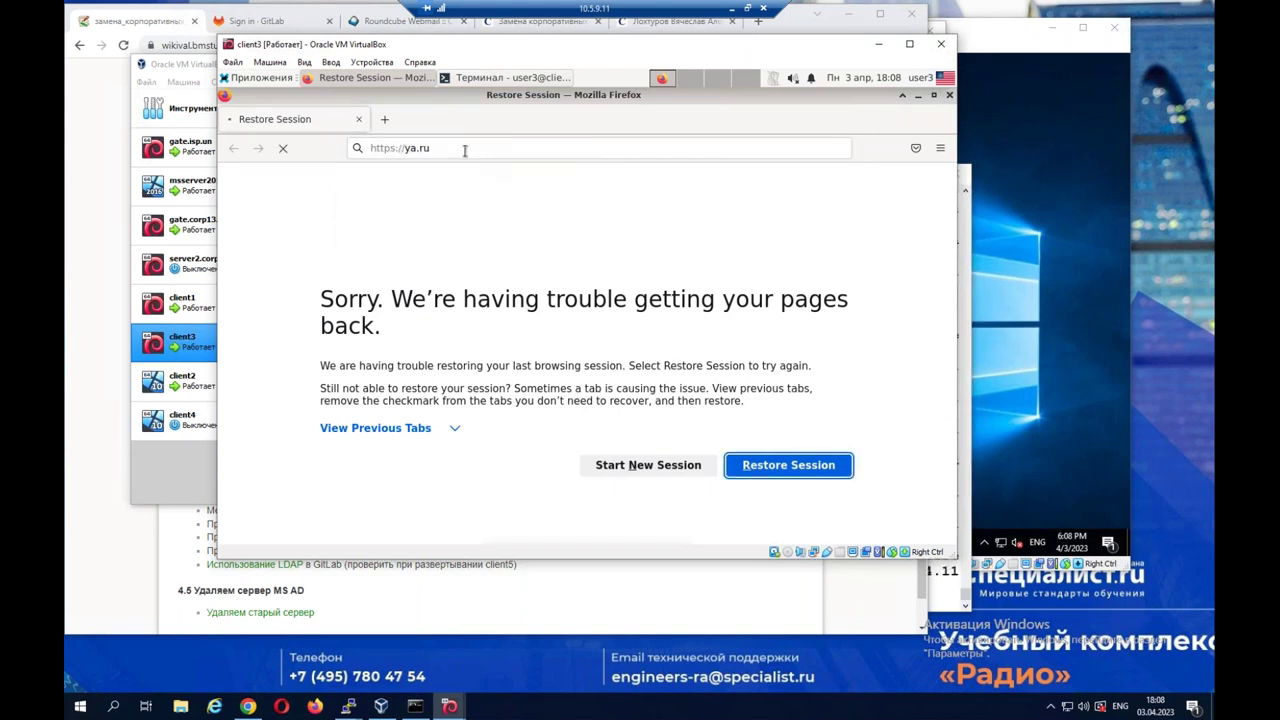
click(490, 78)
key(Up)
key(Return)
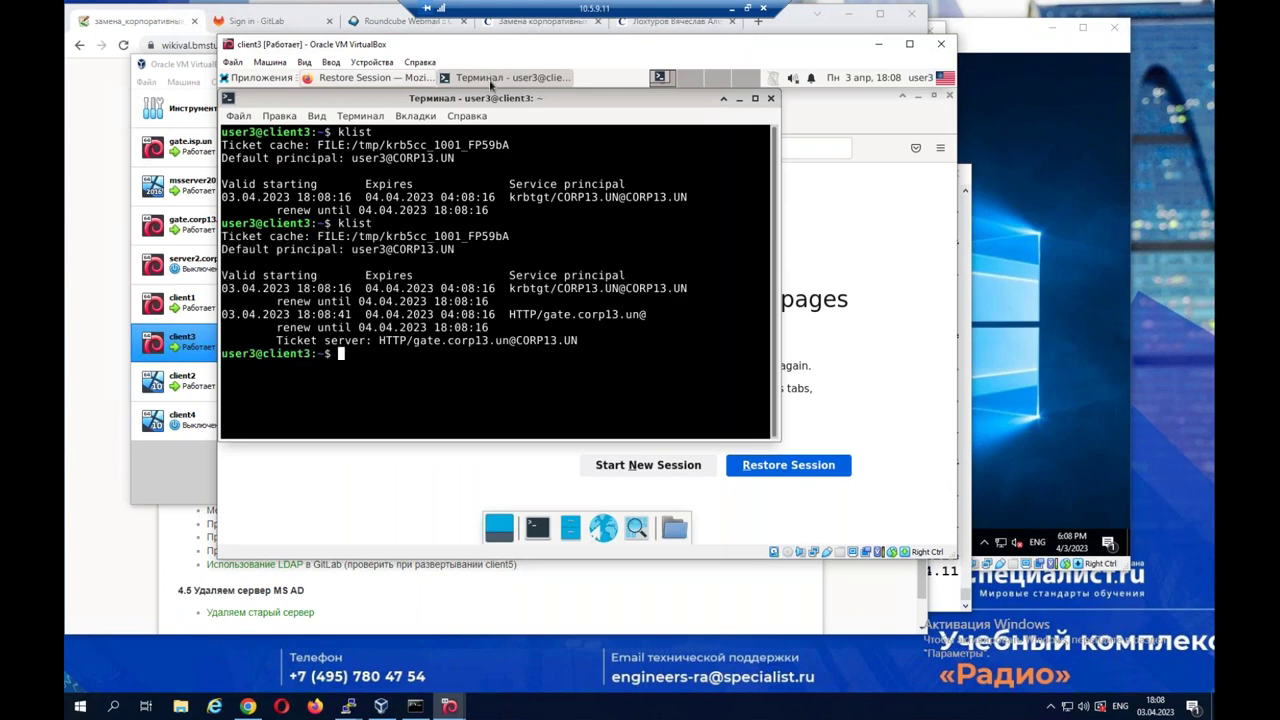
click(348, 706)
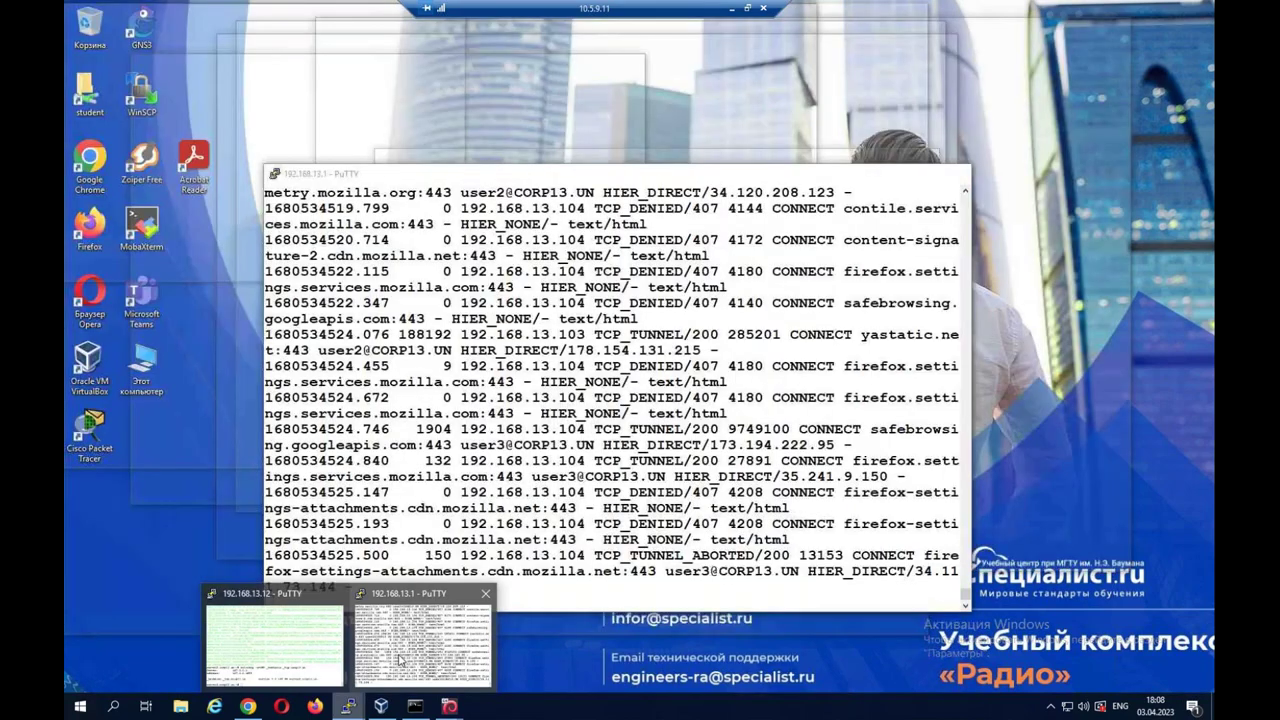
click(400, 660)
drag(668, 573, 735, 601)
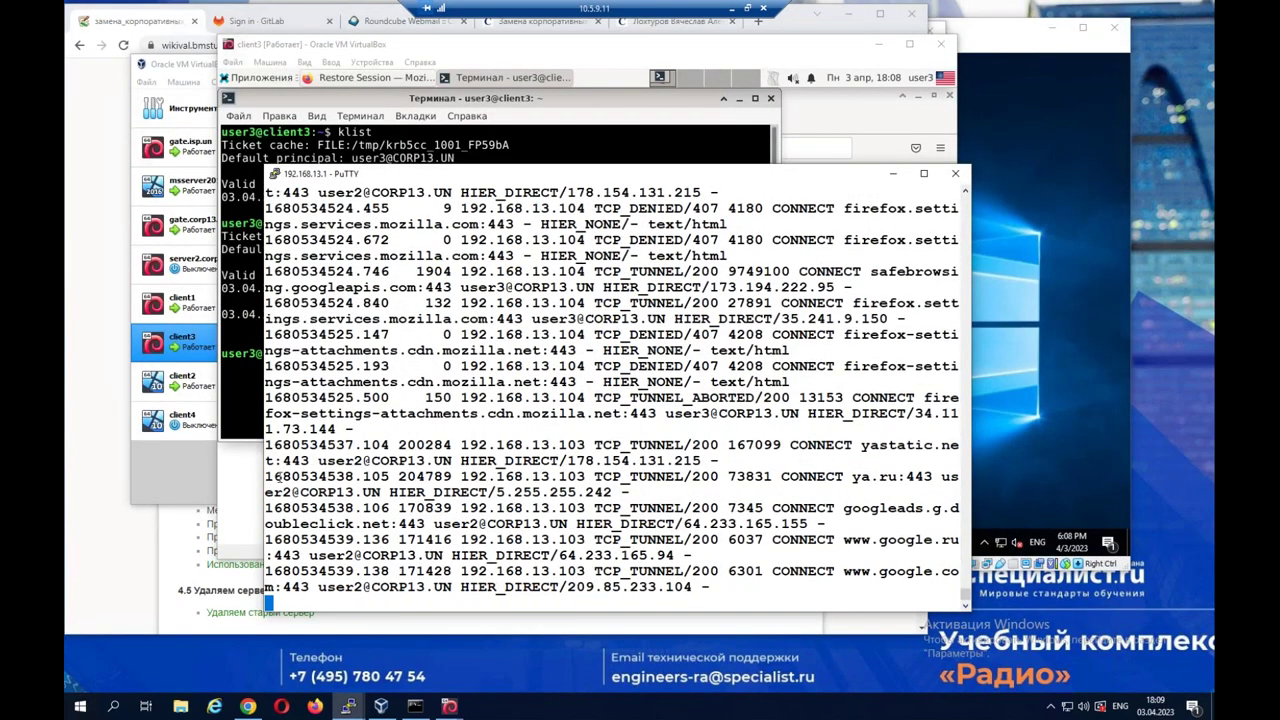
click(494, 100)
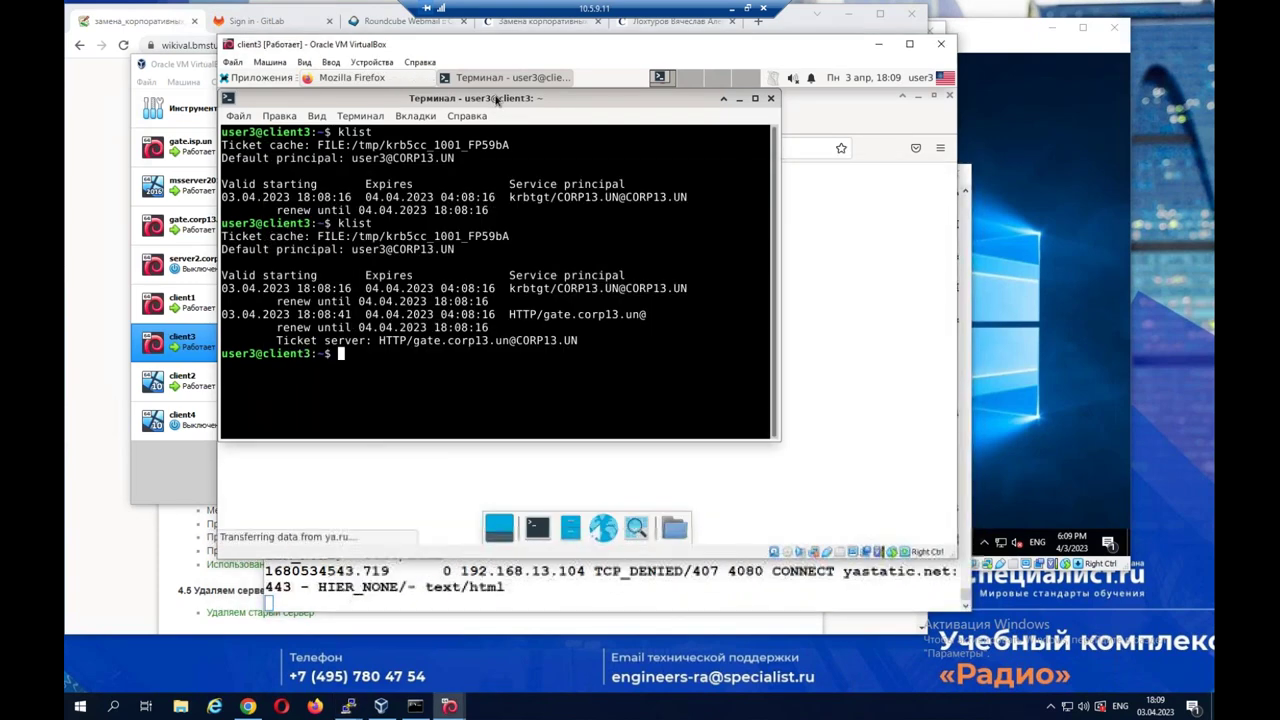
click(920, 115)
click(918, 96)
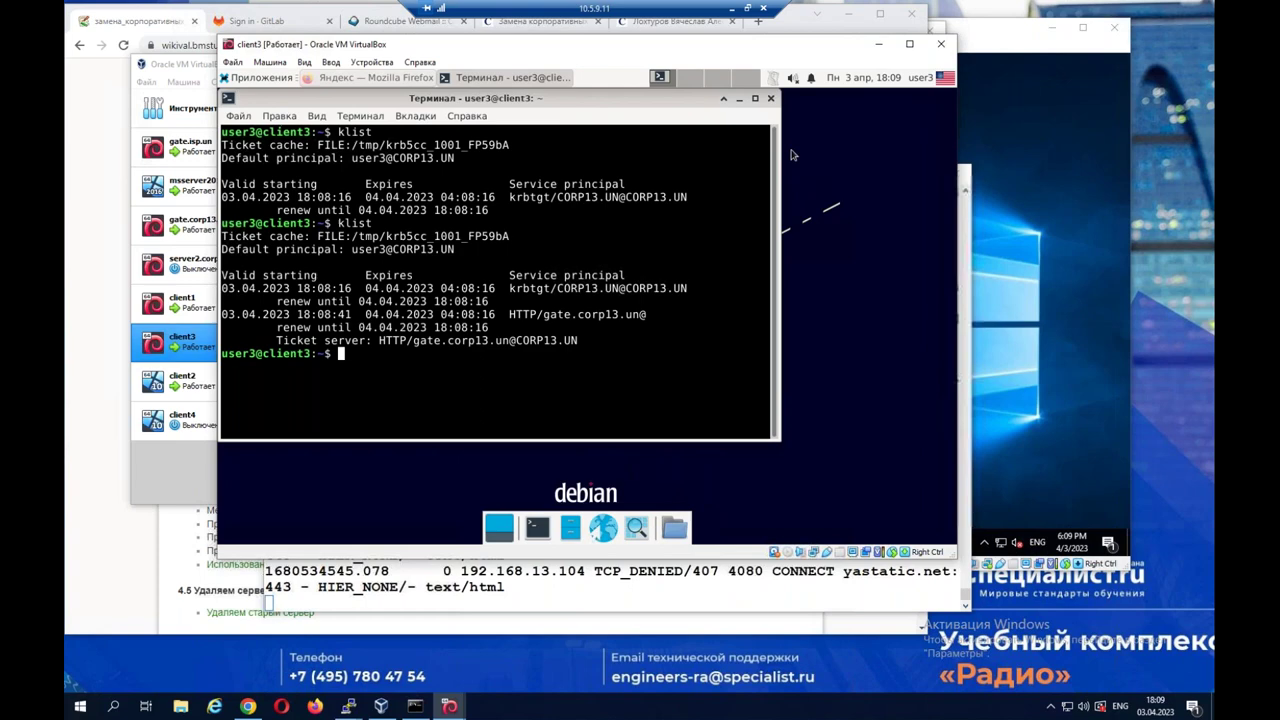
drag(583, 103, 696, 127)
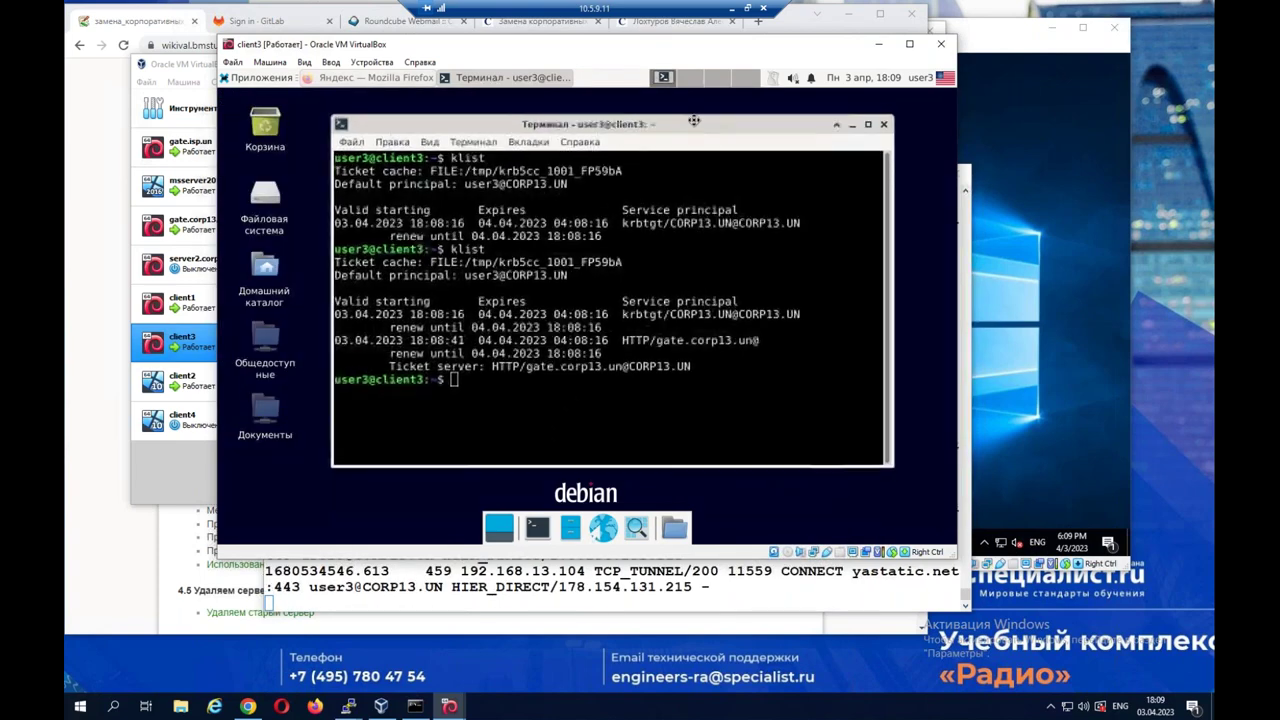
Dismiss the Общедоступные mount error and mount the Общедоступные share from the terminal.
click(284, 330)
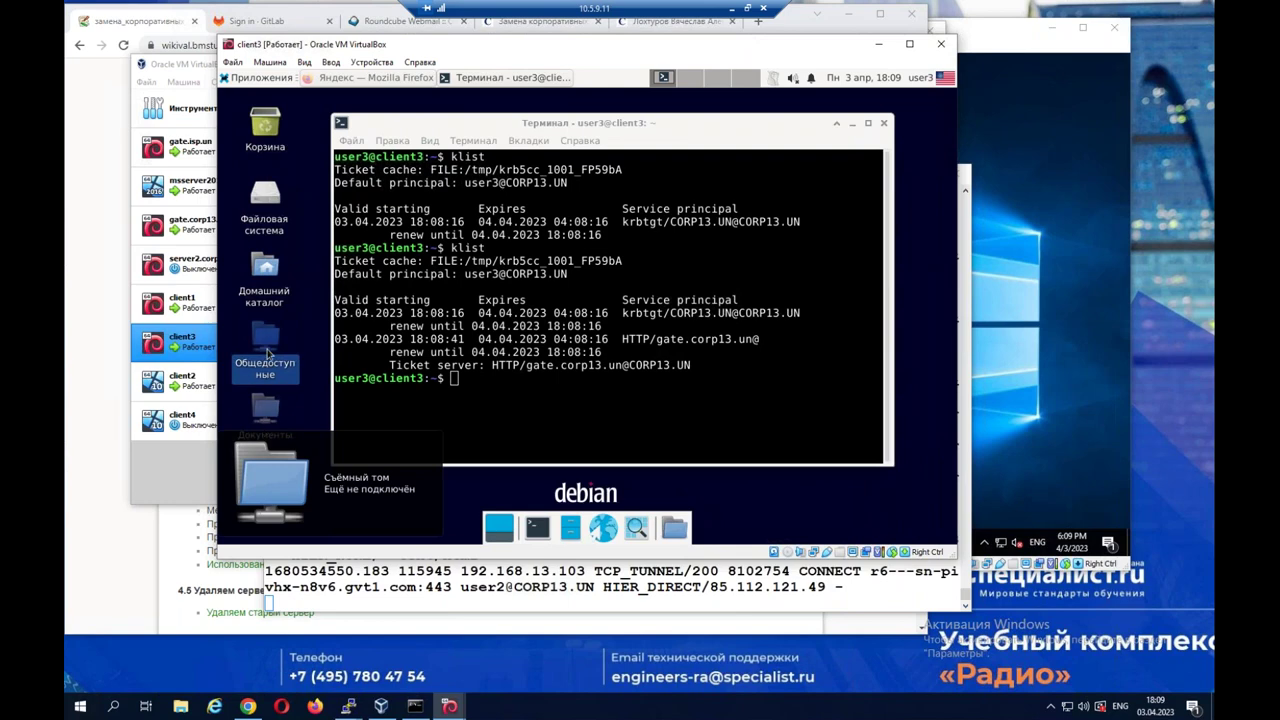
double_click(267, 352)
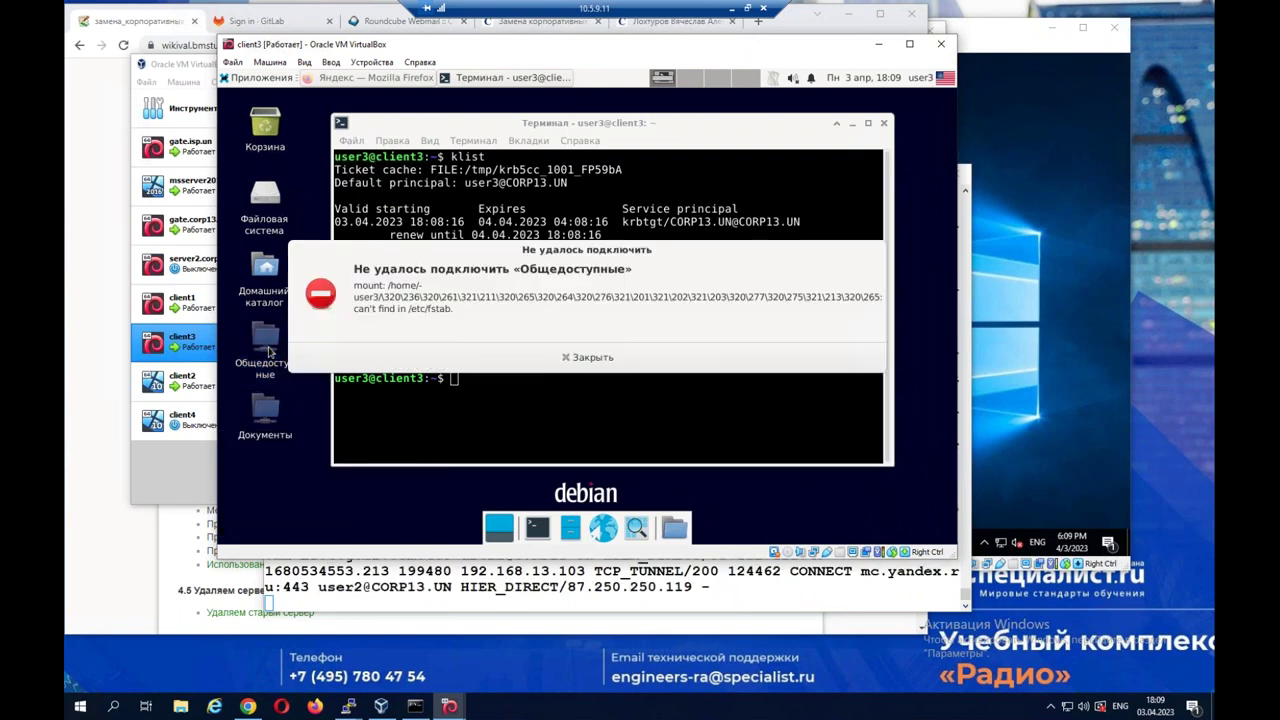
click(647, 365)
text(klist)
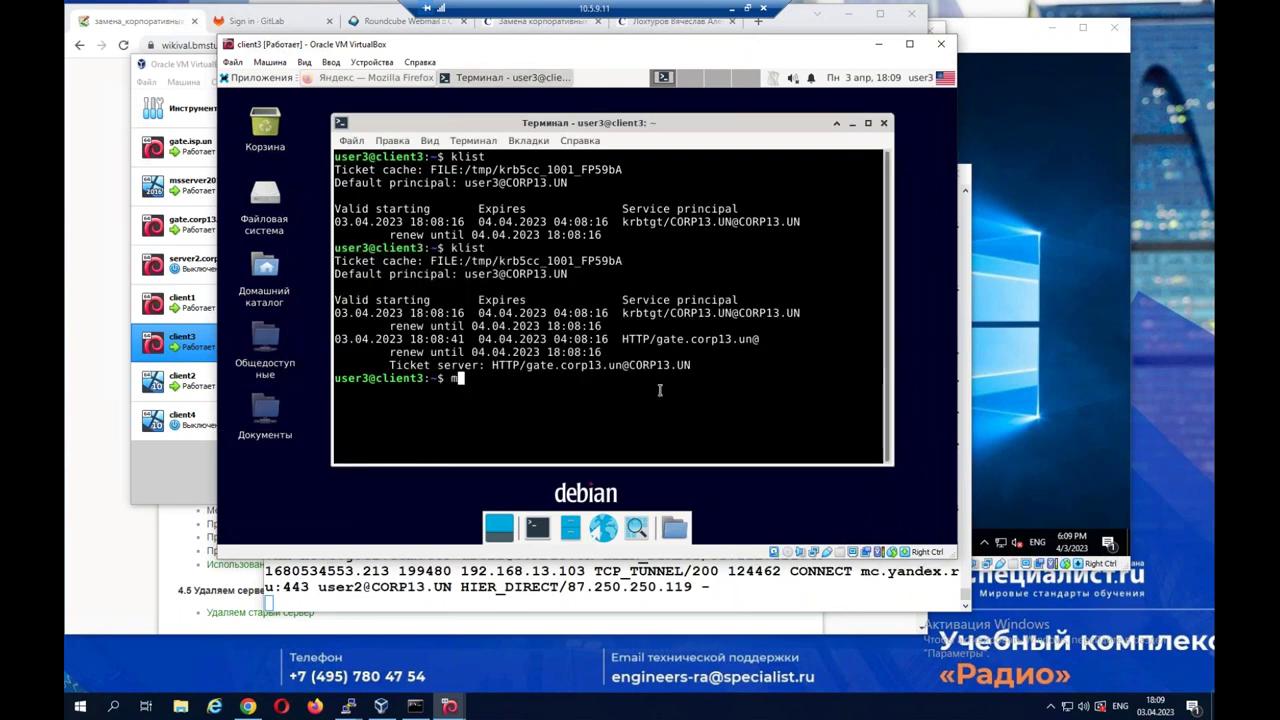
key(Up)
key(Up)
key(Return)
Mount the Документы share, then open Общедоступные showing Новая папка and user2.txt.
text(mo)
key(Up)
key(Up)
key(Down)
key(ctrl+w)
text(Документы/)
key(Return)
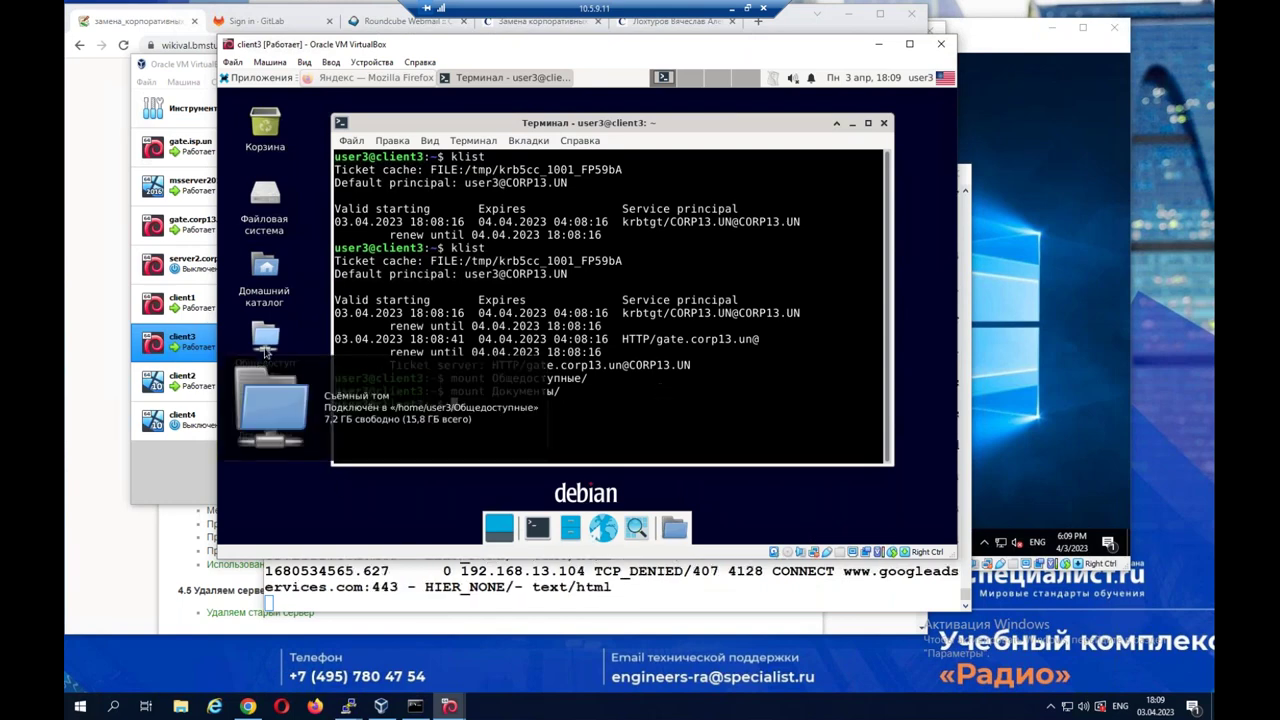
click(265, 348)
double_click(265, 348)
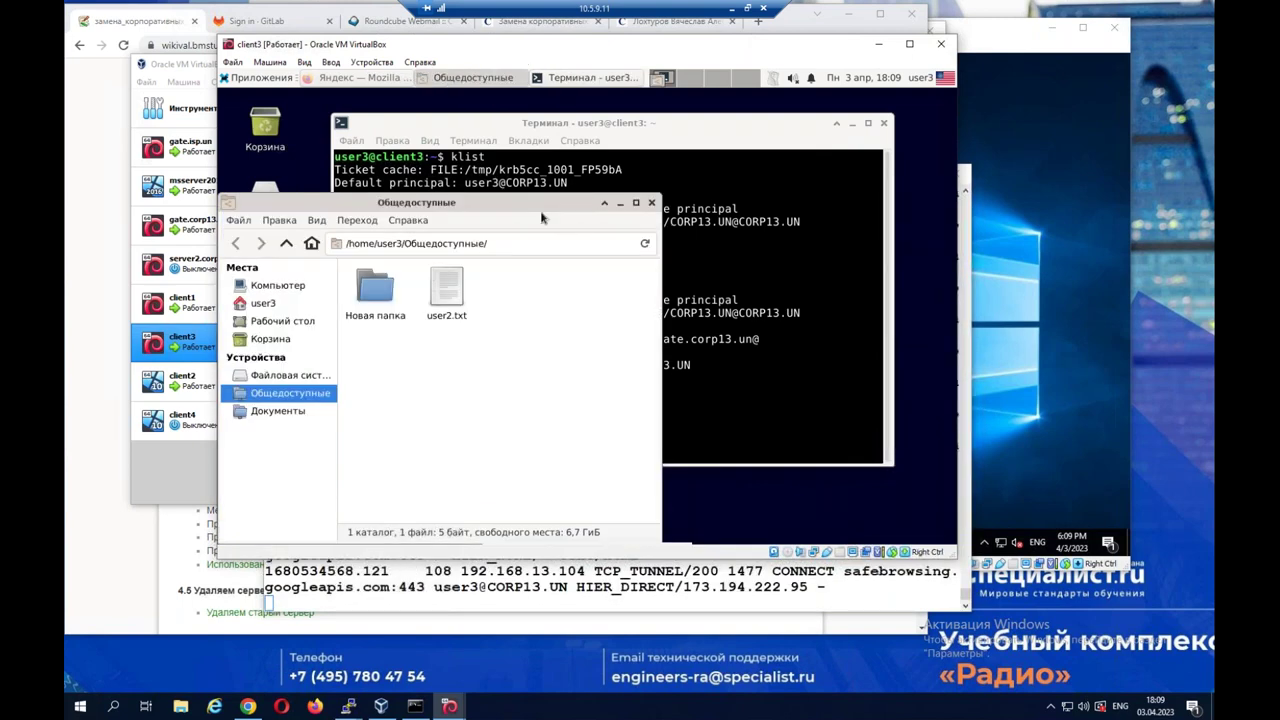
Open and close client3's Документы folder, then return to the wiki webinar plan.
drag(544, 203, 738, 116)
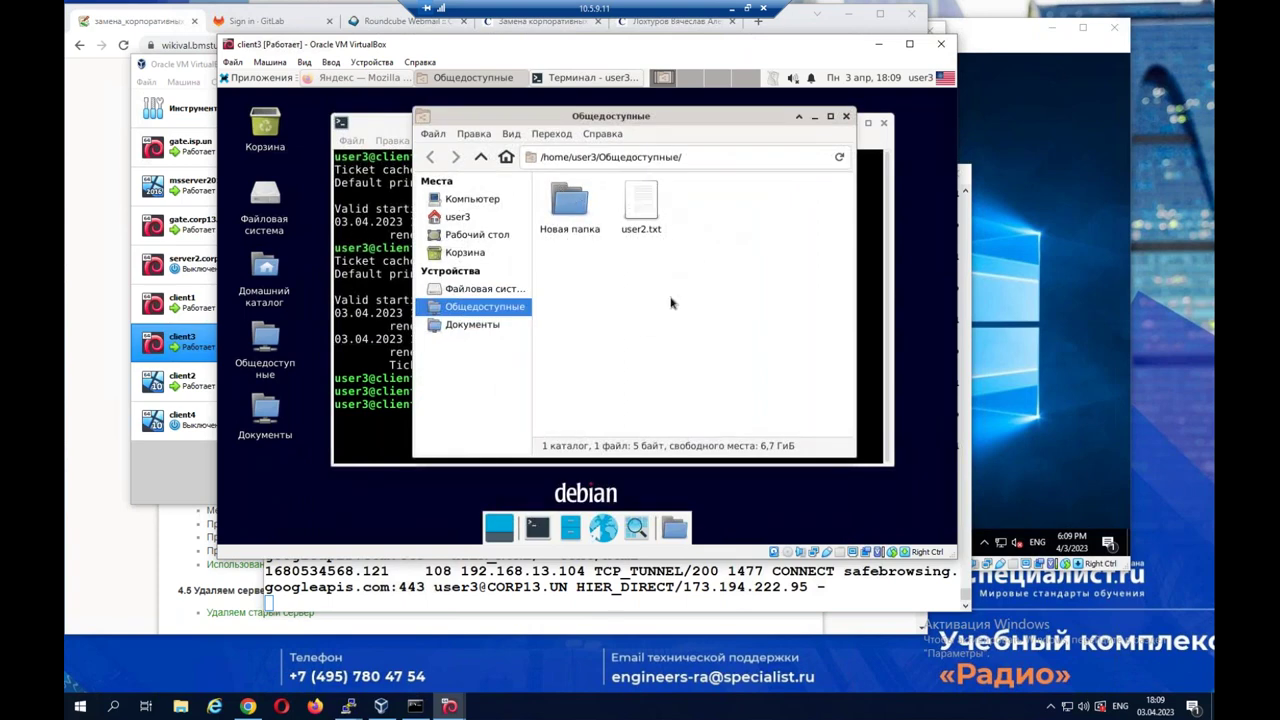
double_click(265, 412)
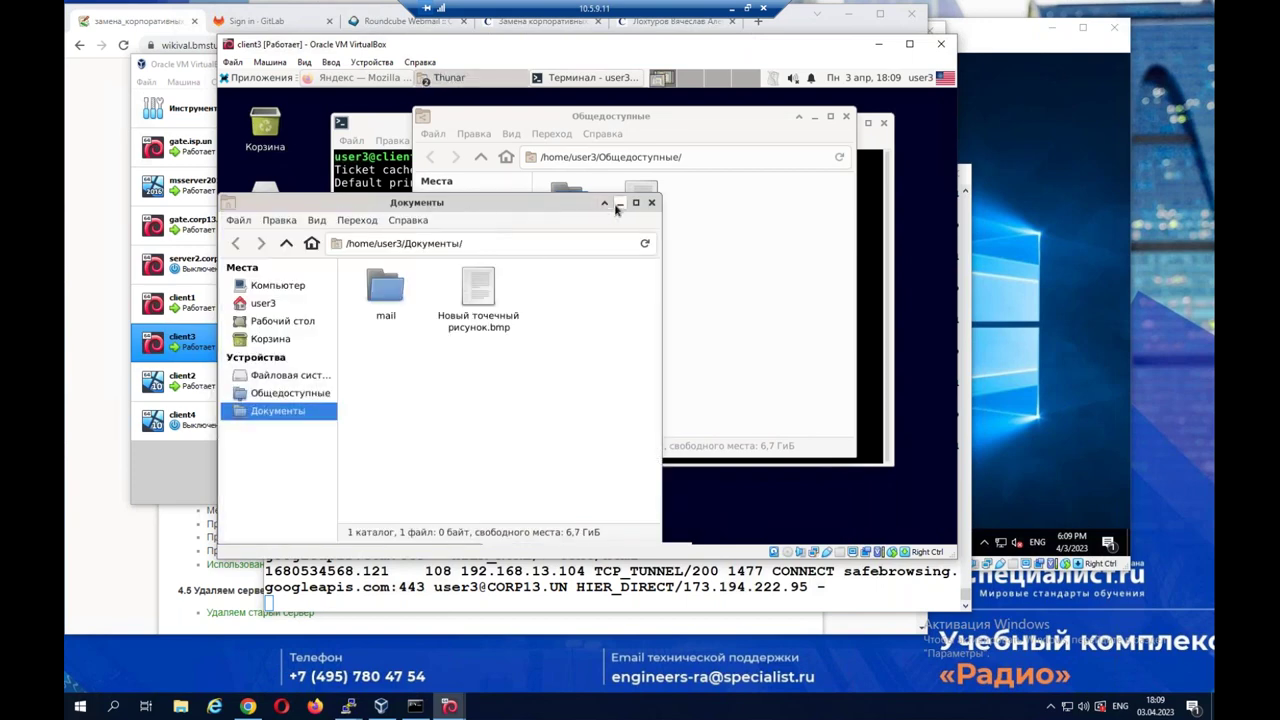
click(620, 203)
click(263, 78)
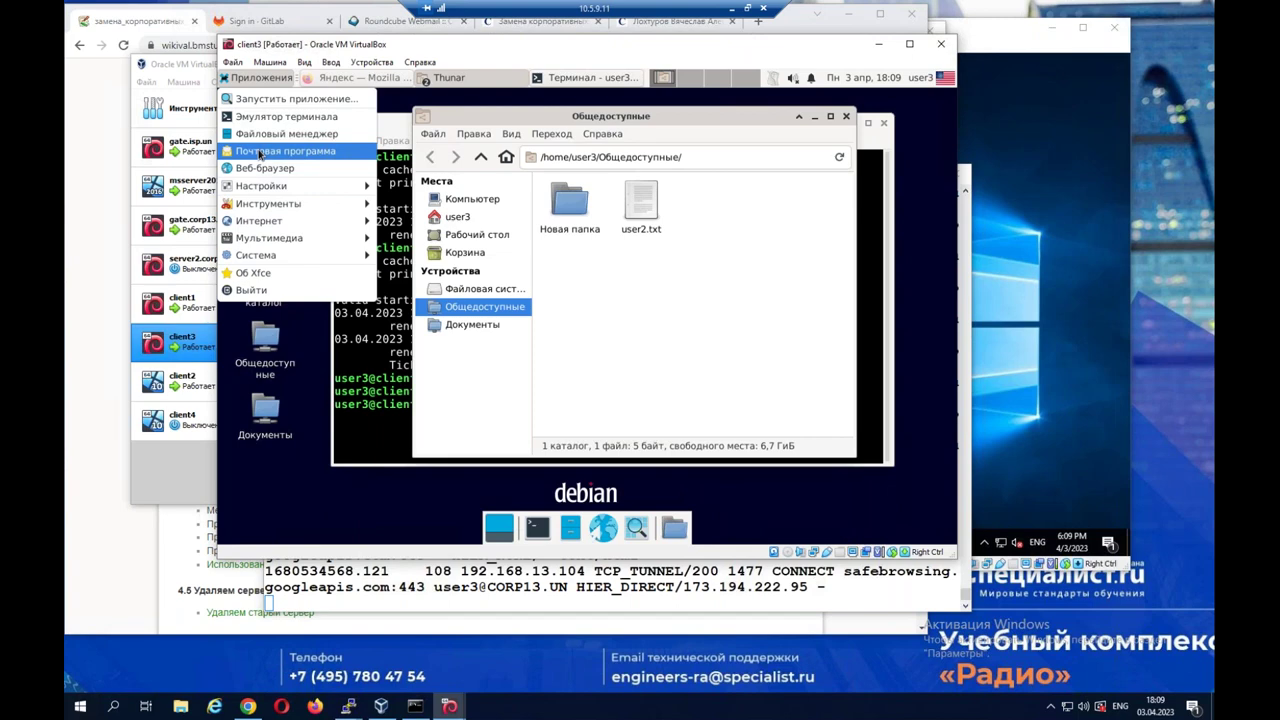
click(103, 259)
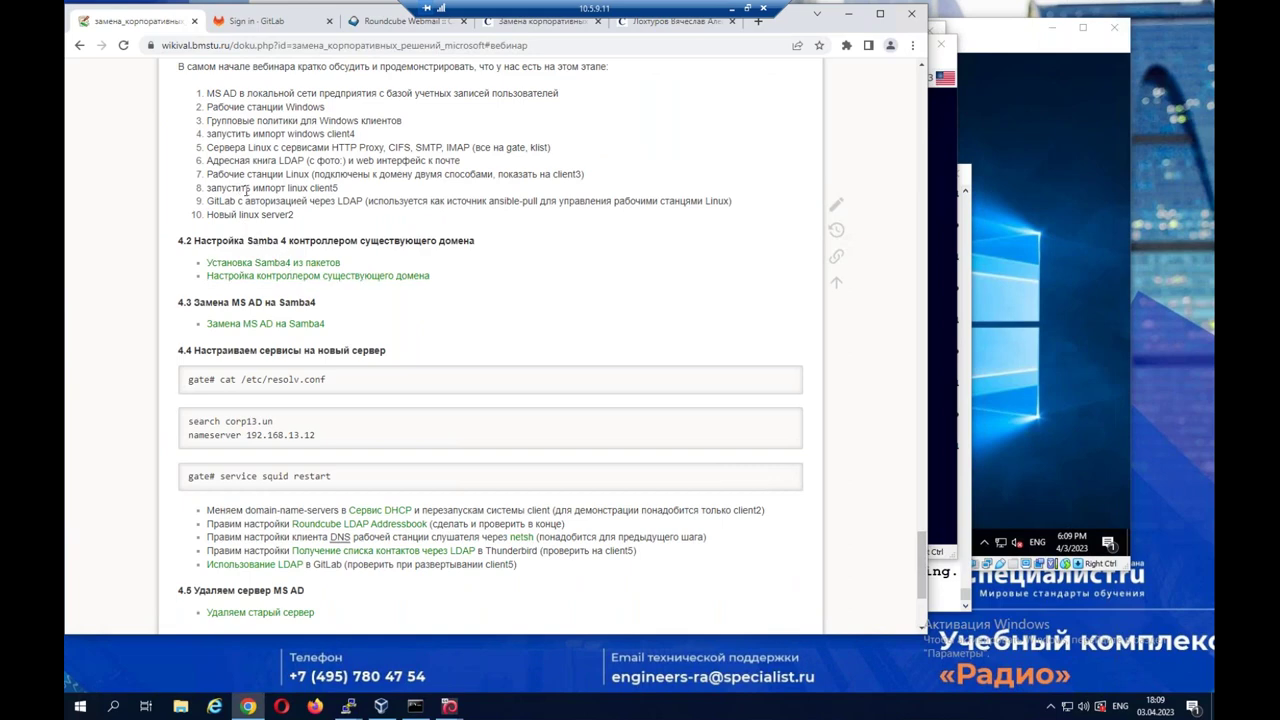
In VirtualBox Manager, choose client1.ova from Documents as the appliance to import.
click(381, 706)
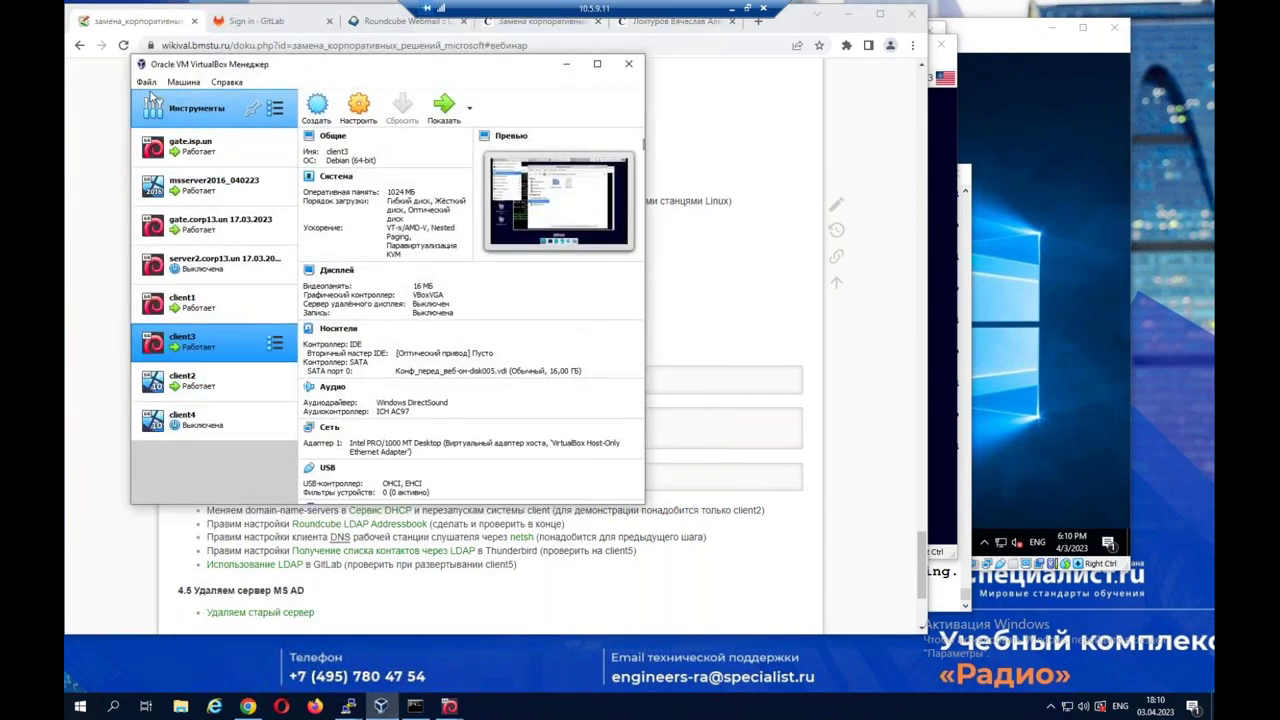
click(146, 82)
click(190, 119)
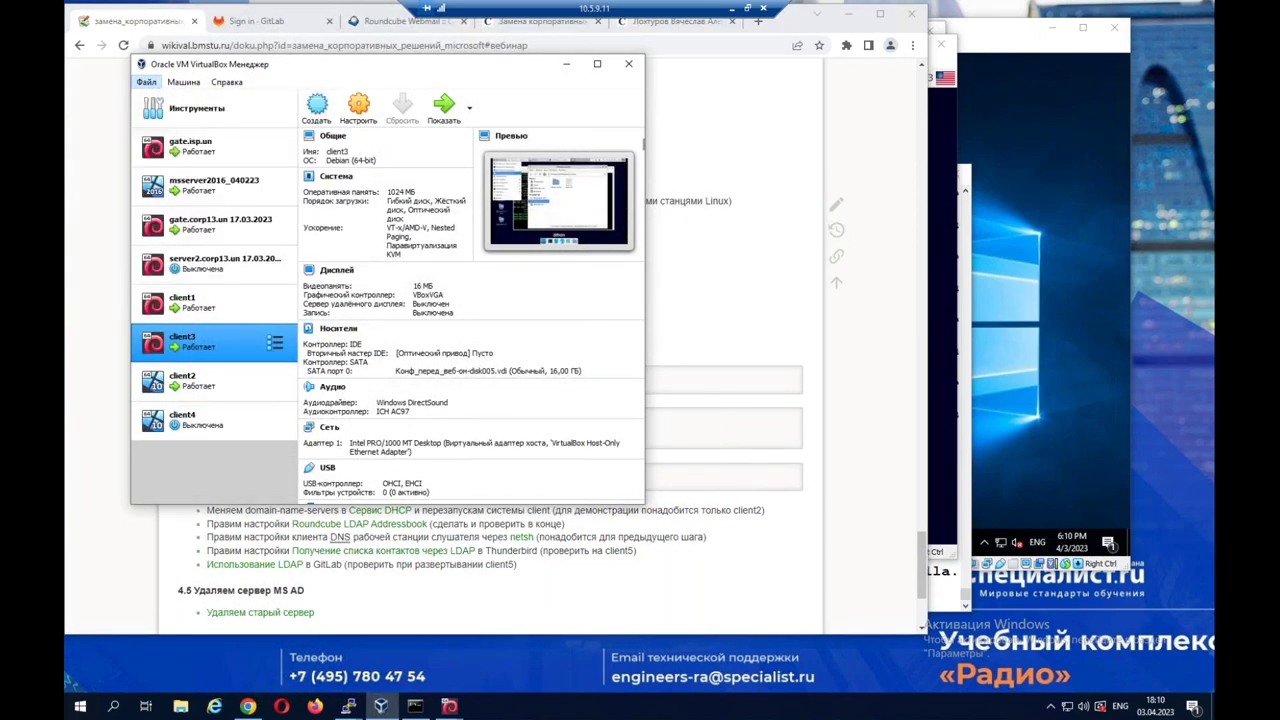
click(682, 190)
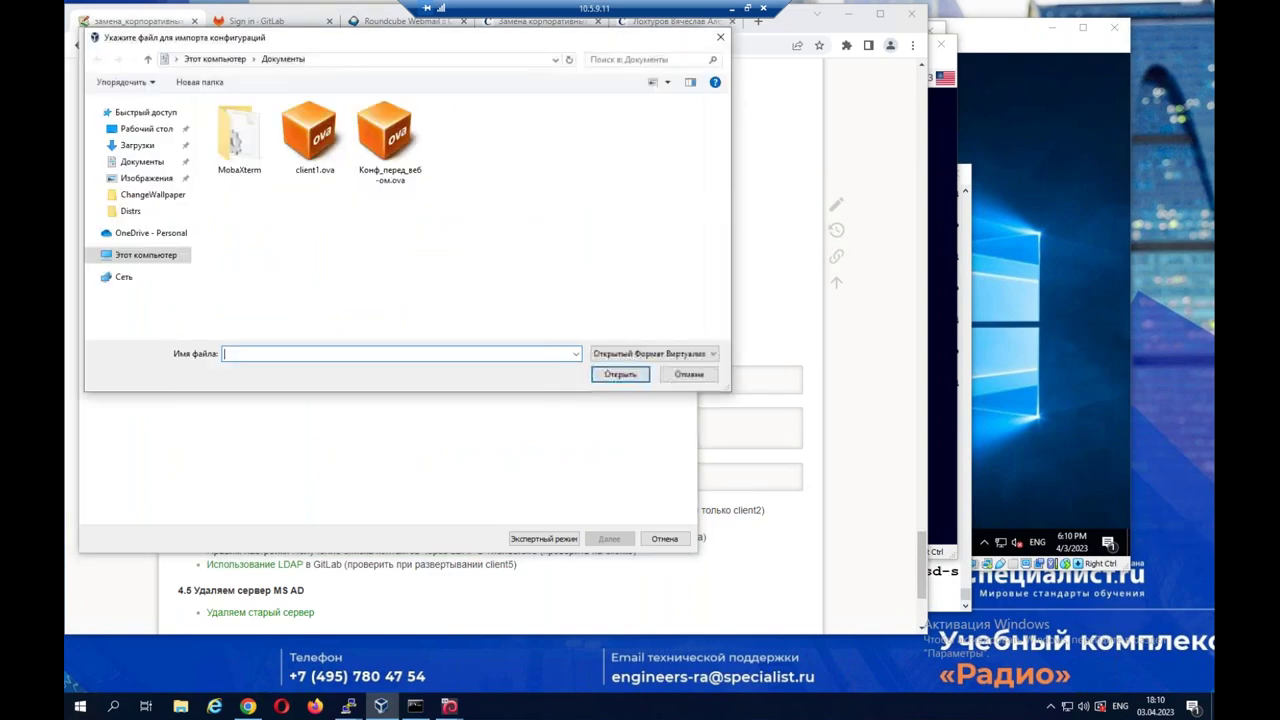
click(323, 136)
double_click(323, 136)
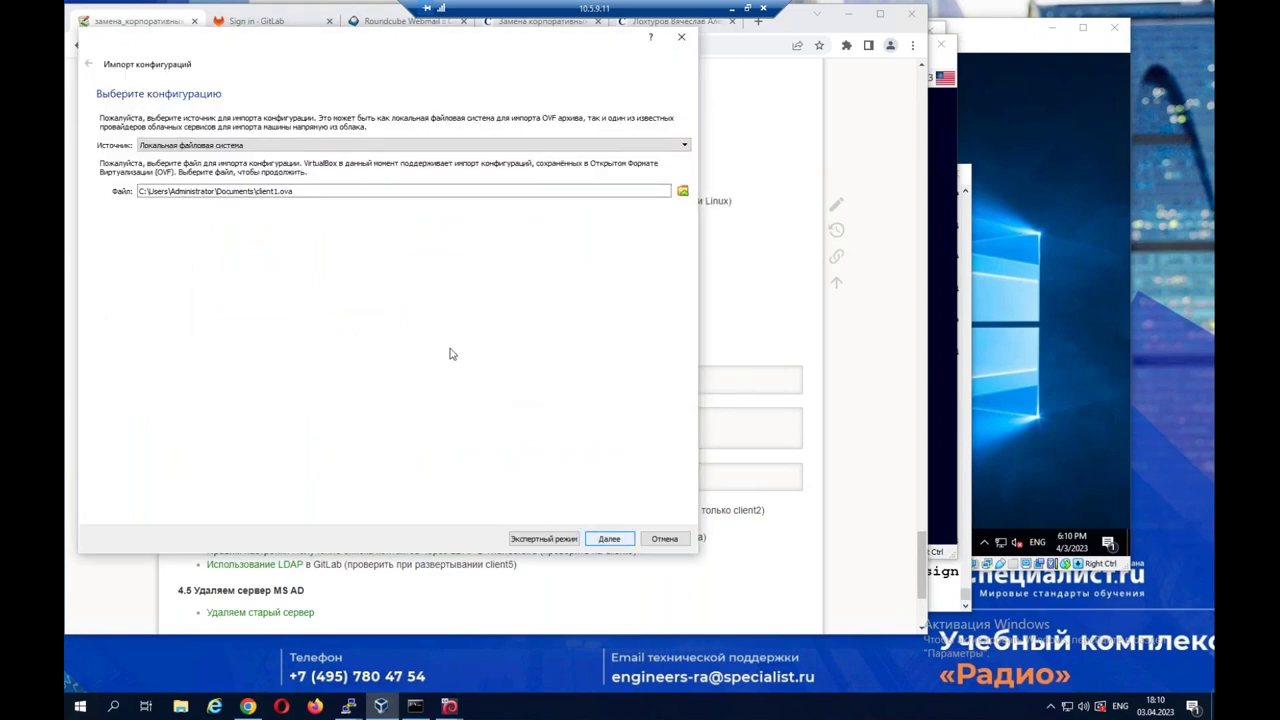
key(Return)
Rename the imported machine to client5 and start the import.
double_click(265, 163)
click(316, 166)
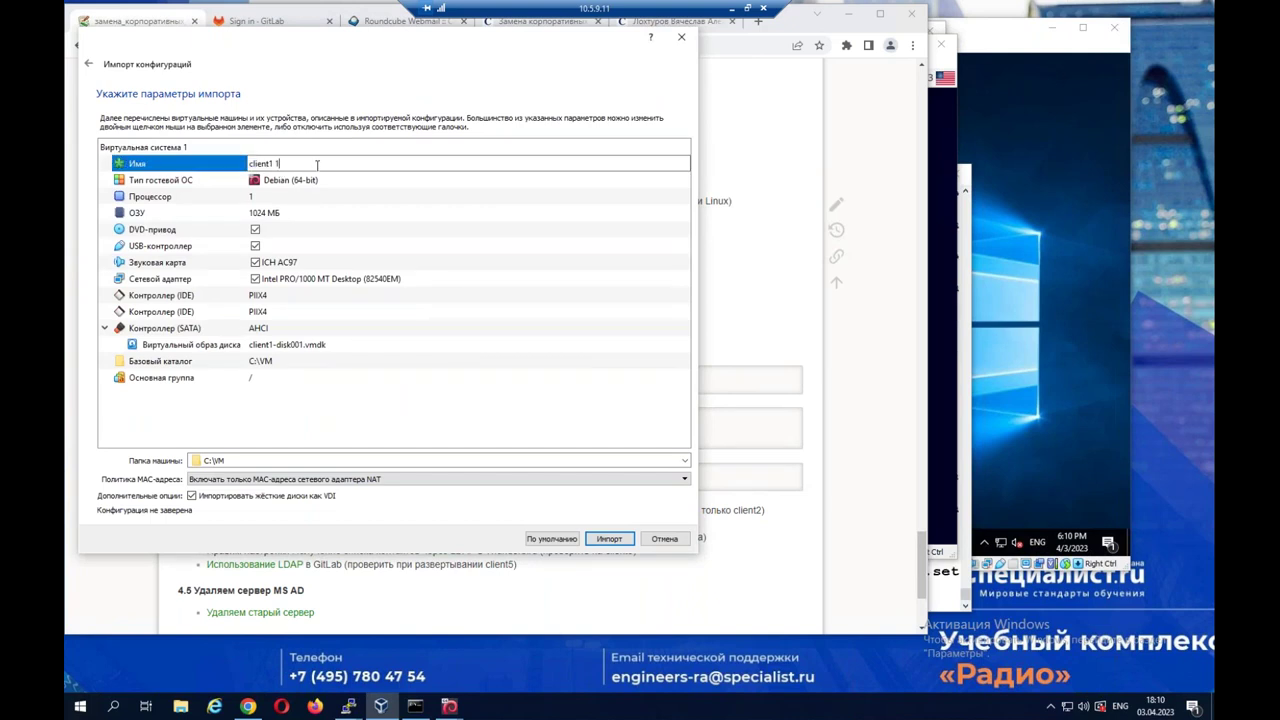
text(5)
click(604, 540)
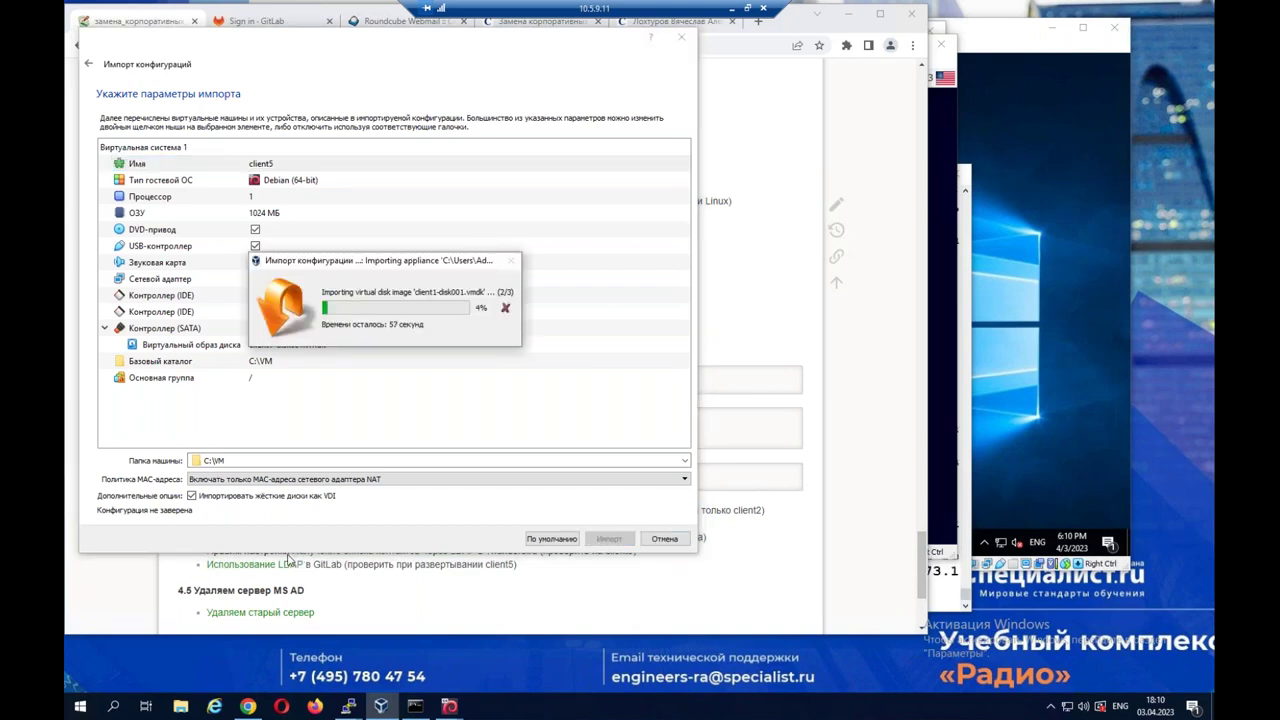
click(128, 601)
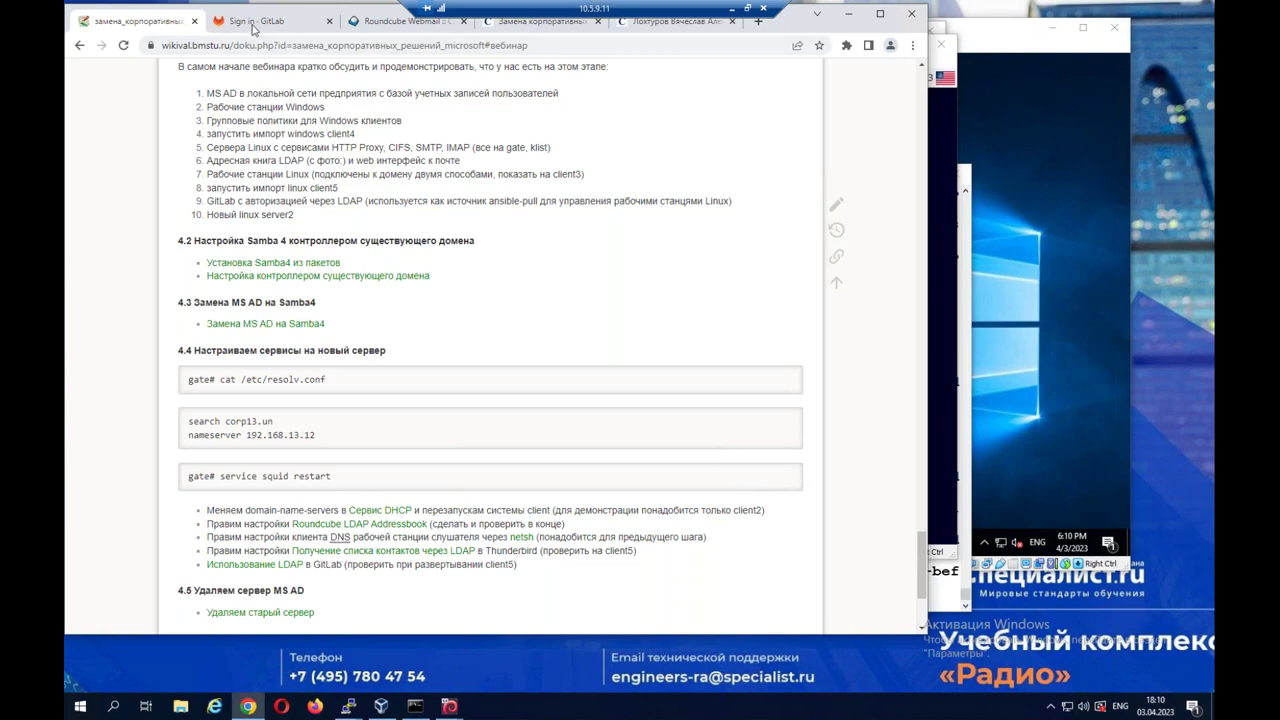
Sign in to GitLab with a domain user's LDAP credentials and open the ansible-pull-gpo project.
click(253, 28)
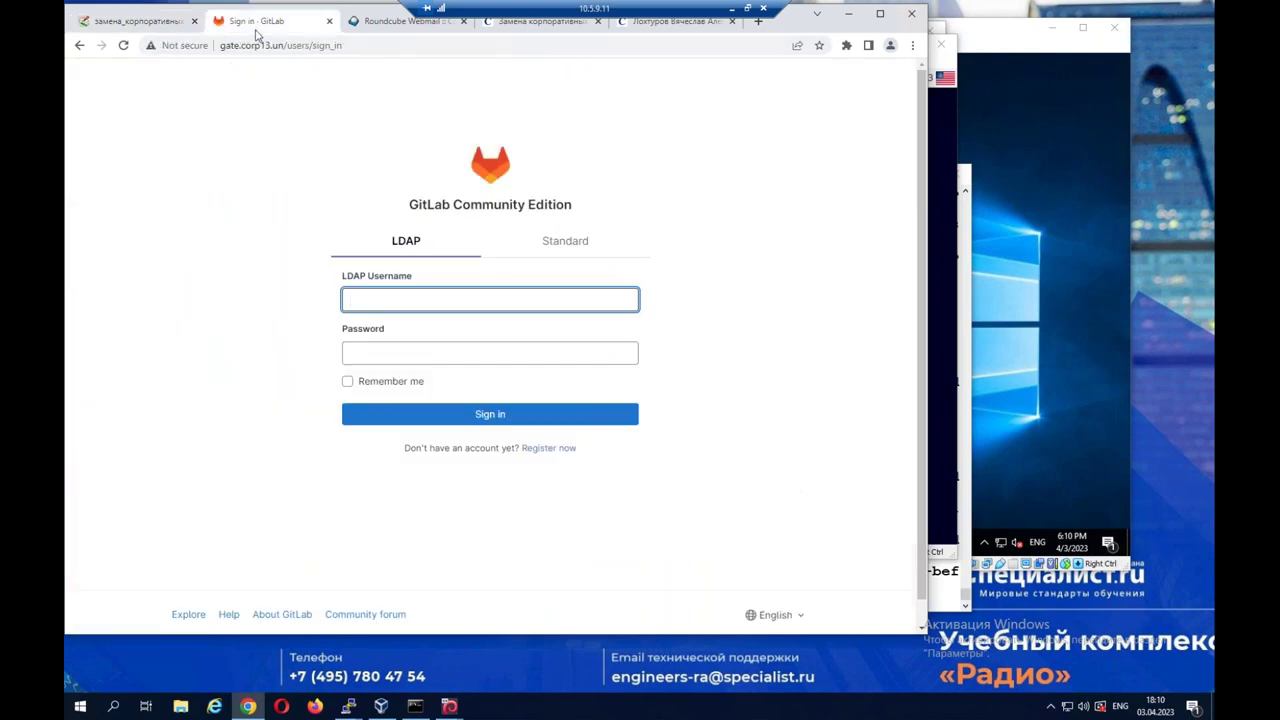
click(396, 303)
text(us)
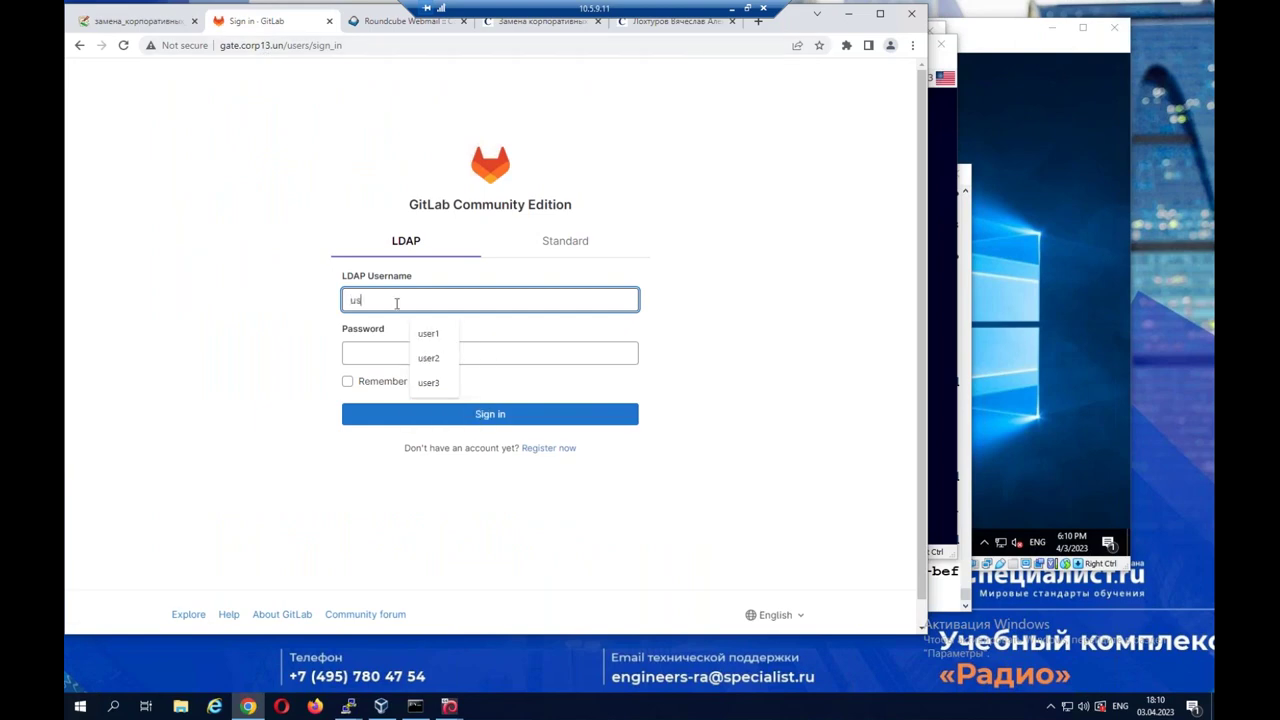
text(er1)
key(Tab)
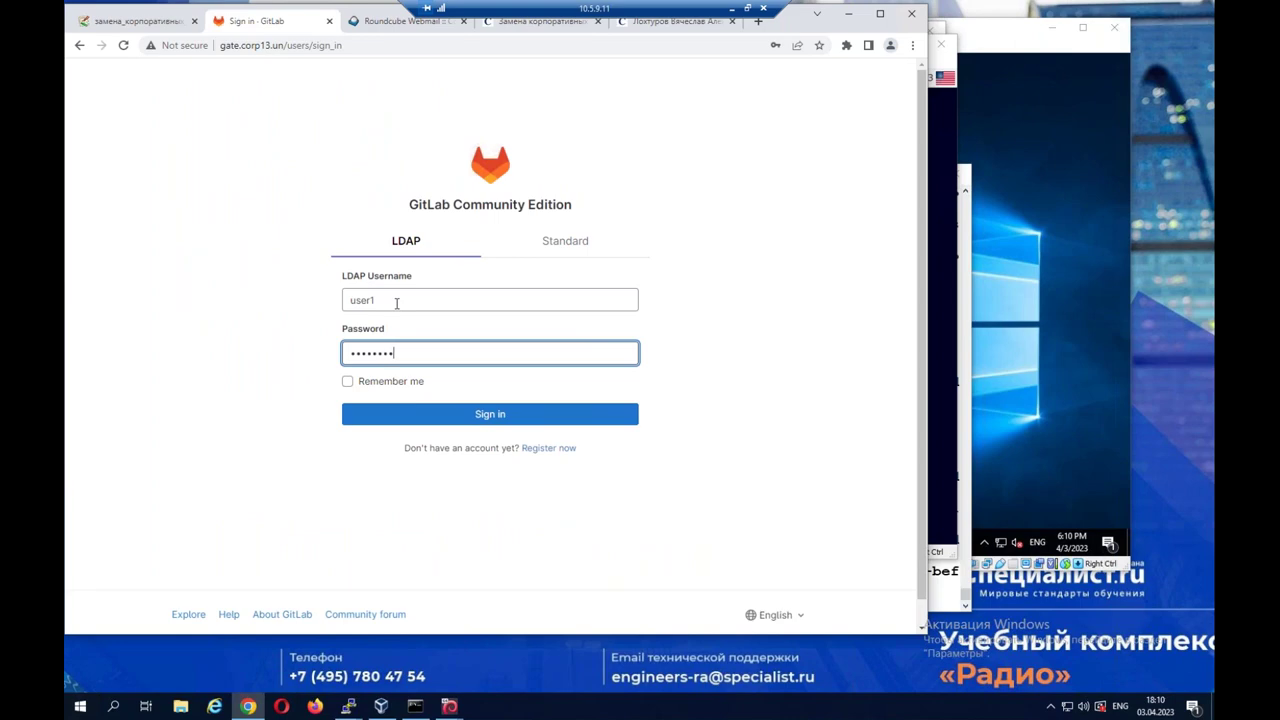
click(490, 421)
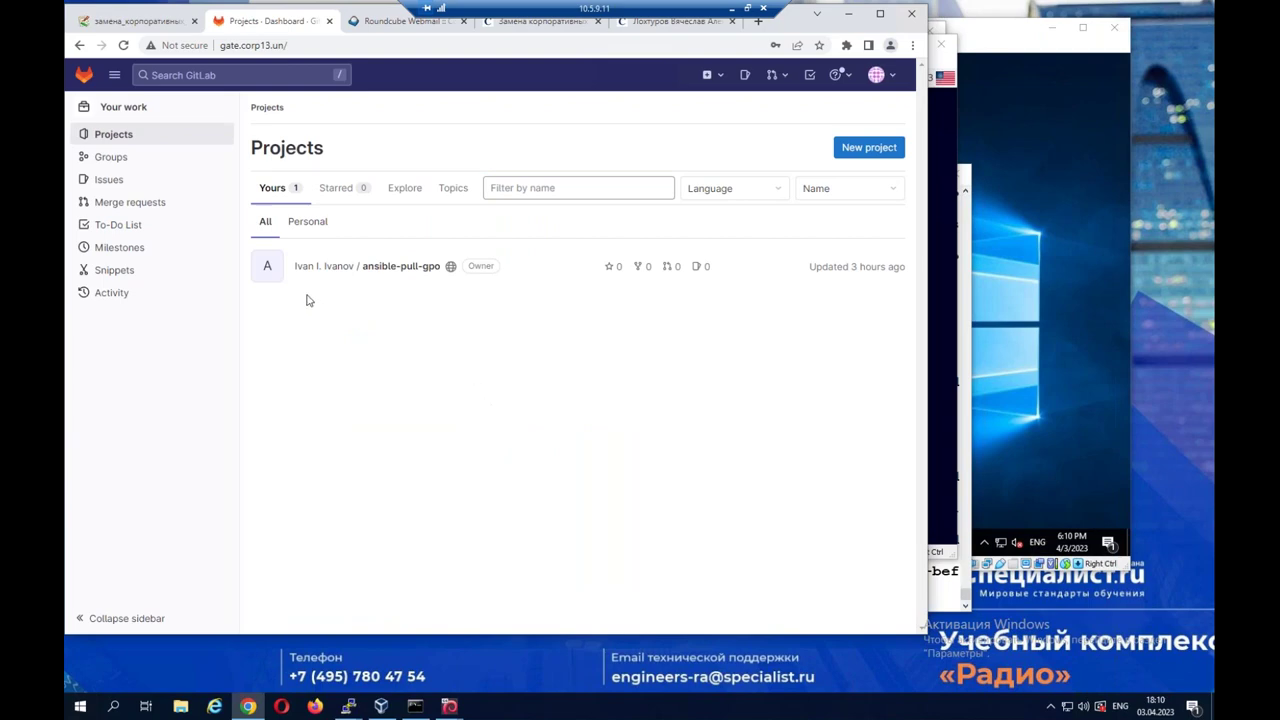
click(397, 266)
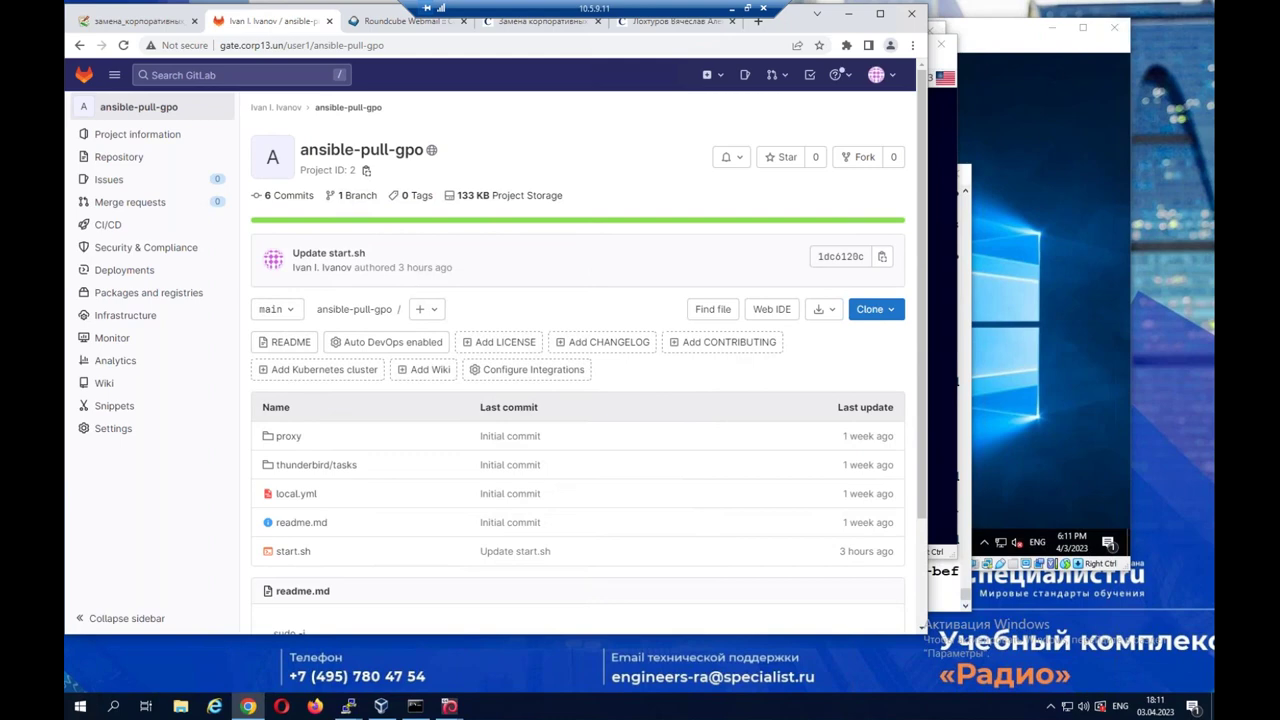
click(130, 21)
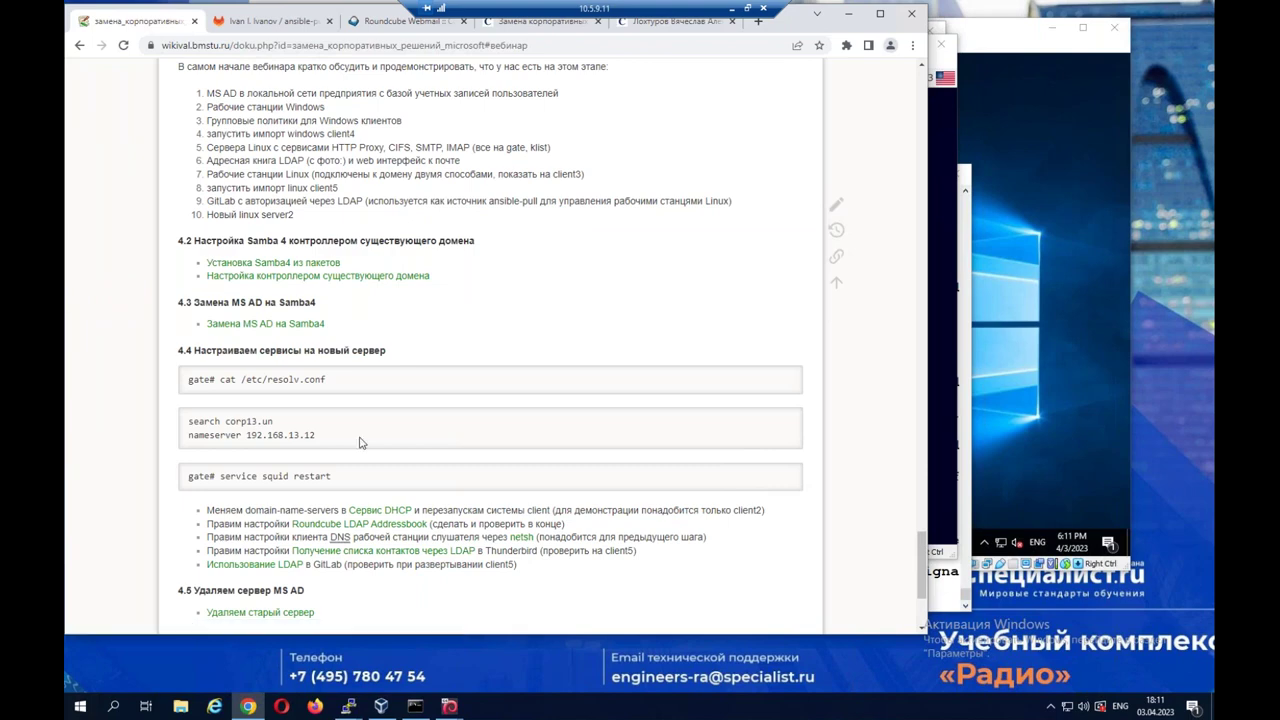
Select server2.corp13.un in VirtualBox Manager and boot it to the login prompt.
click(381, 706)
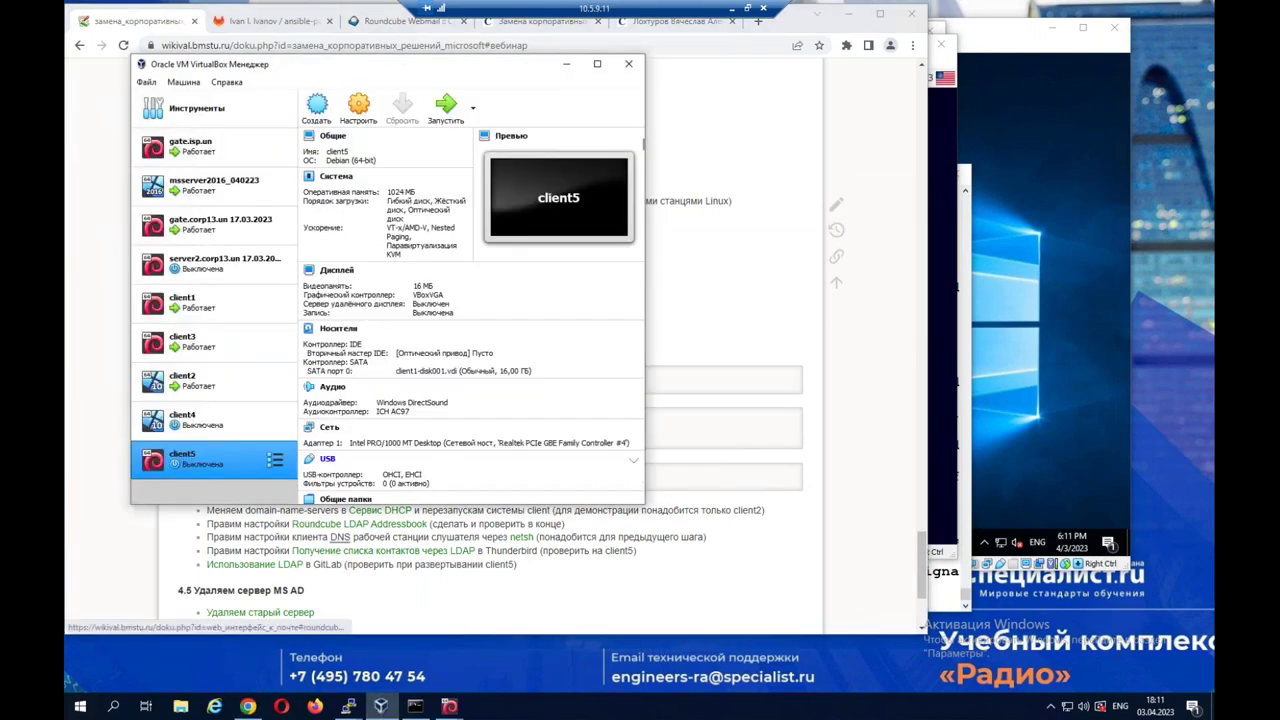
mouse_move(206, 205)
mouse_down()
mouse_move(258, 198)
mouse_move(230, 167)
mouse_move(124, 168)
mouse_move(130, 200)
mouse_move(200, 208)
mouse_up()
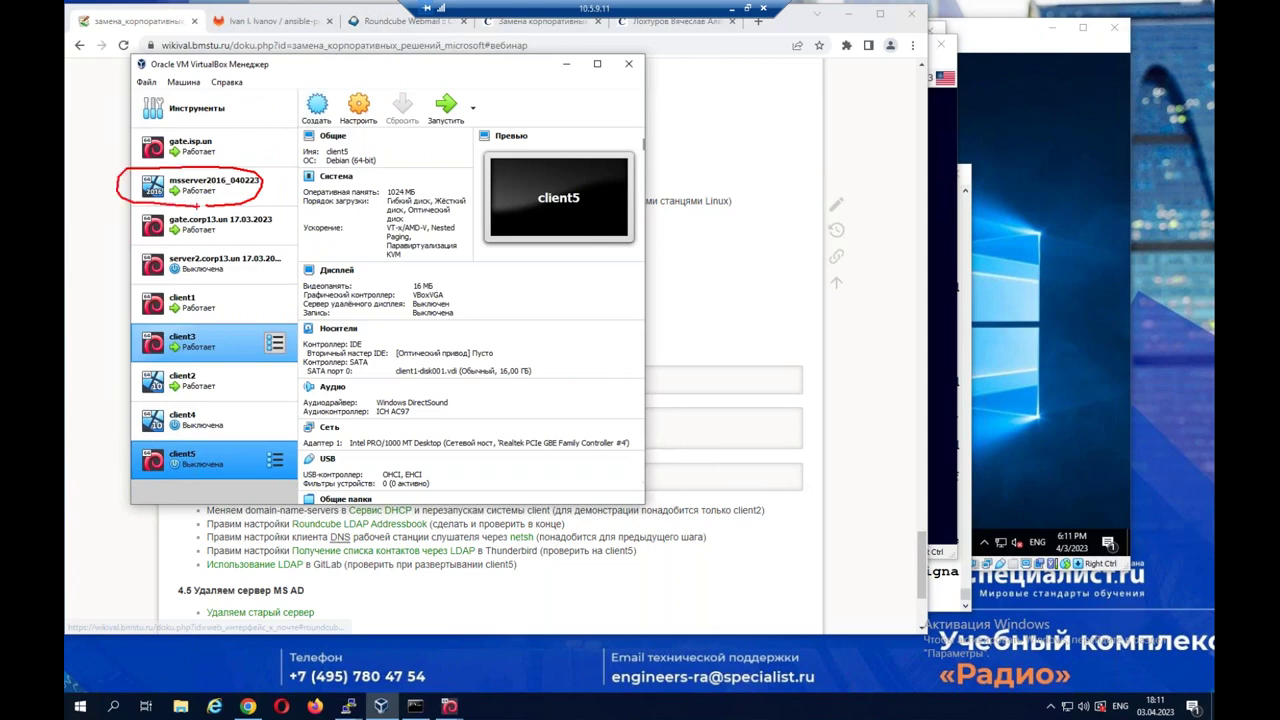
key(Escape)
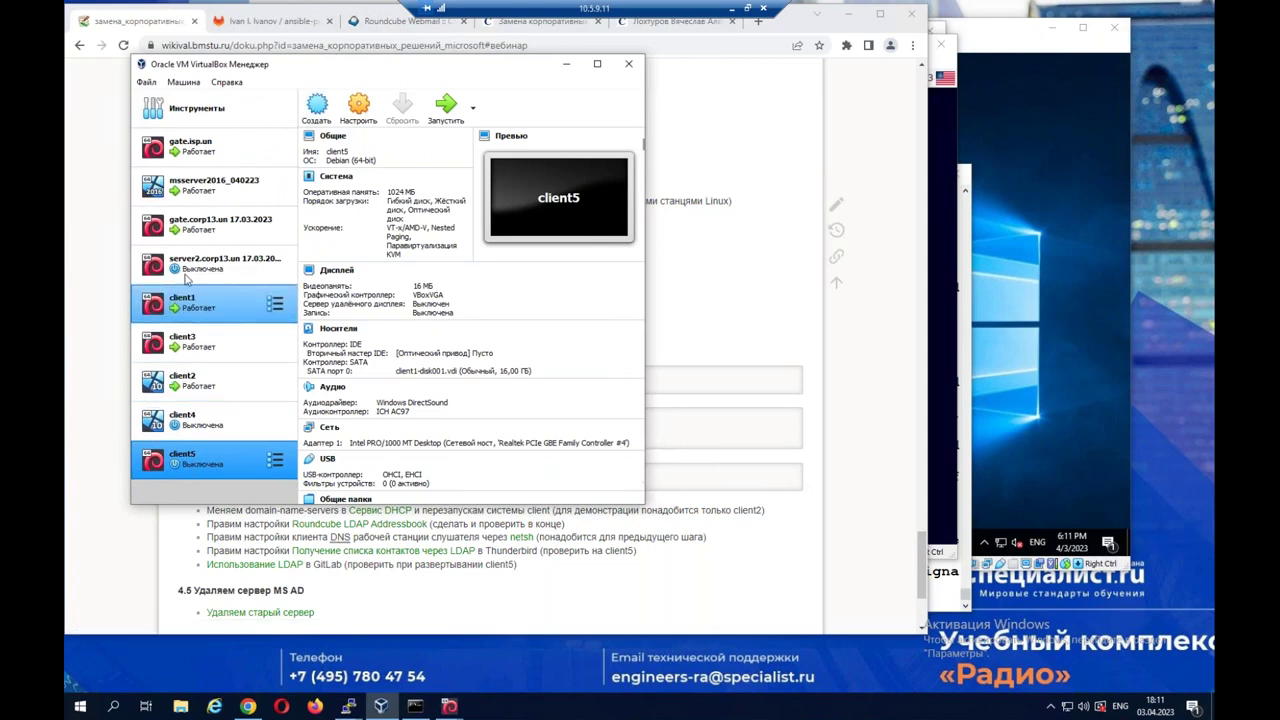
click(185, 278)
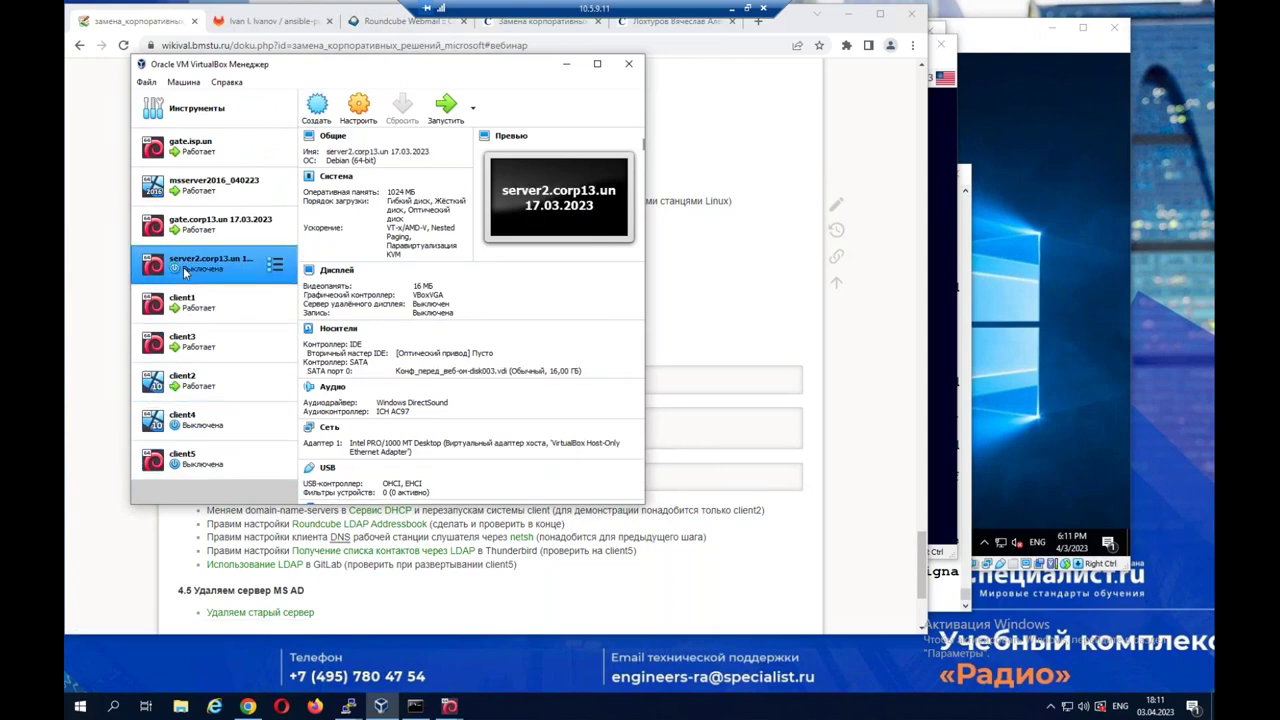
click(455, 118)
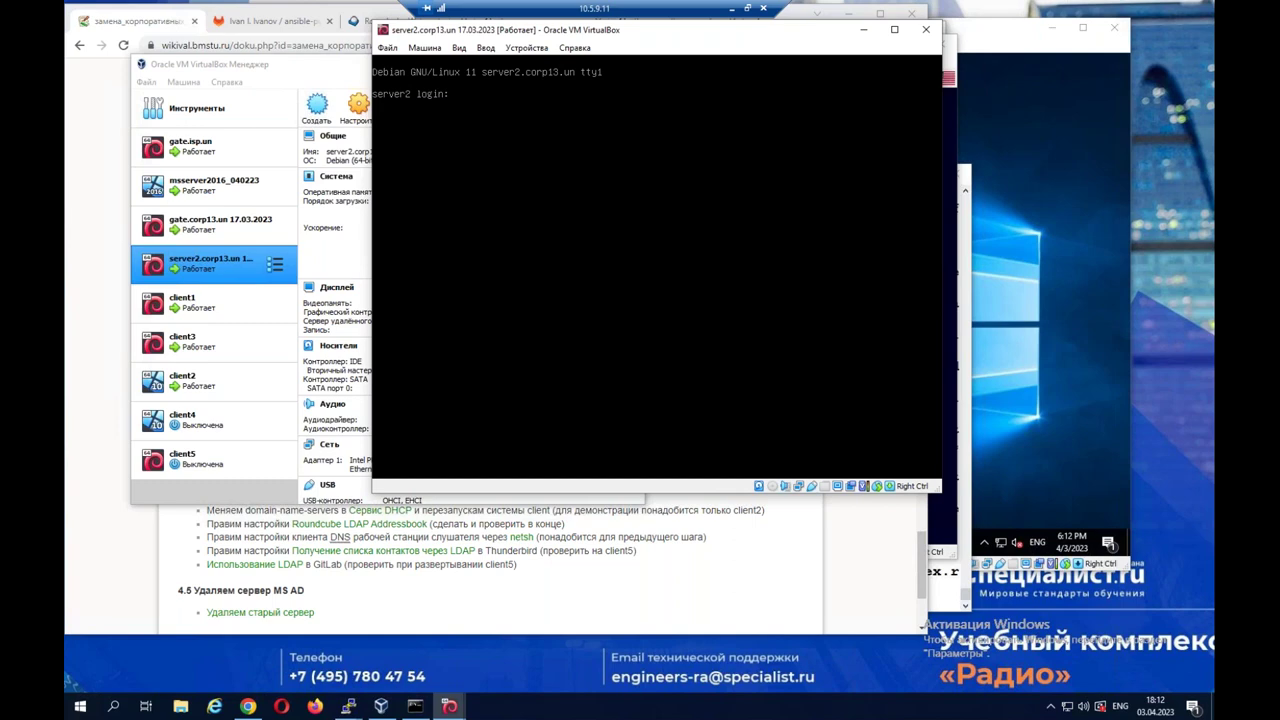
Dismiss the closed-connection error on the 192.168.13.12 PuTTY session and restart it.
click(346, 706)
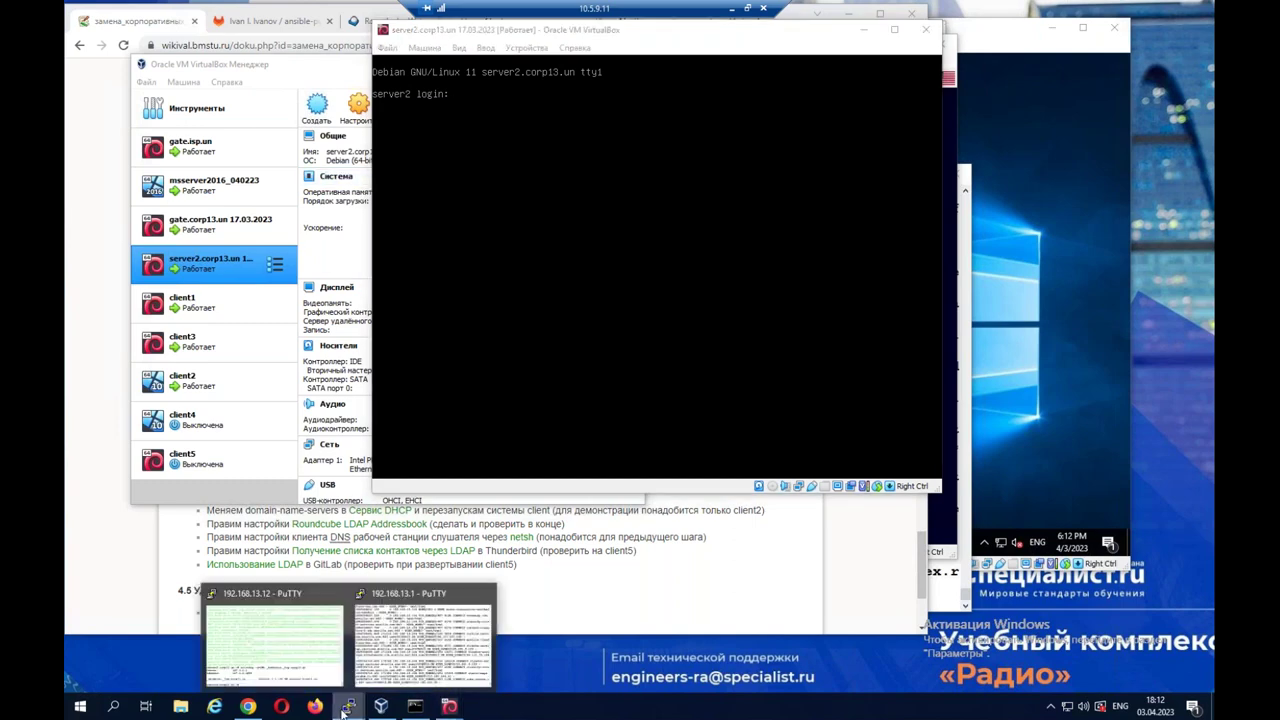
click(273, 632)
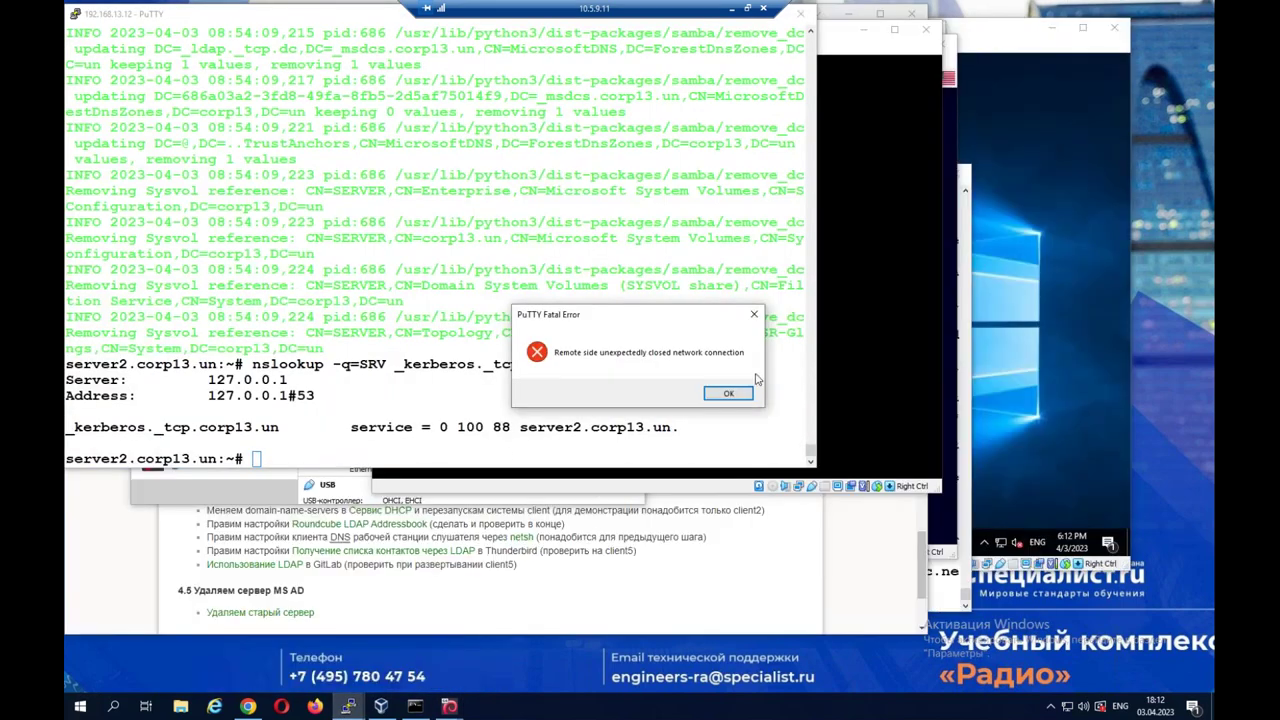
click(730, 394)
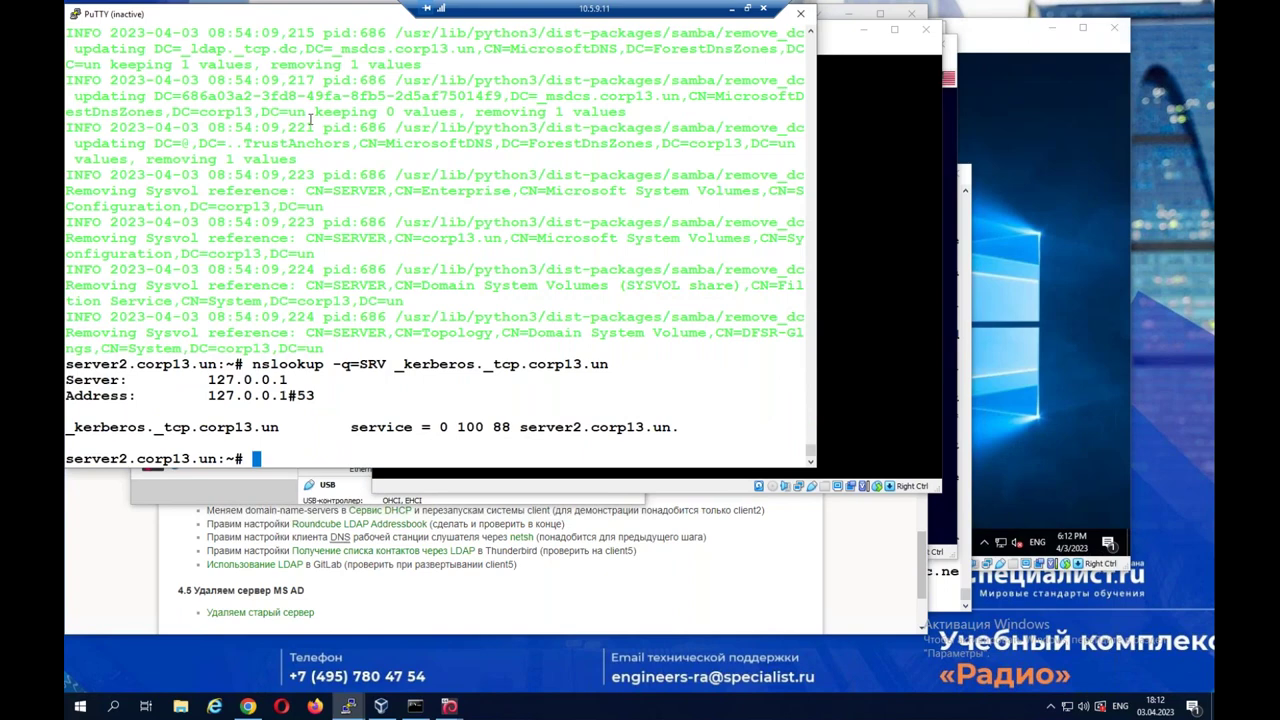
click(76, 15)
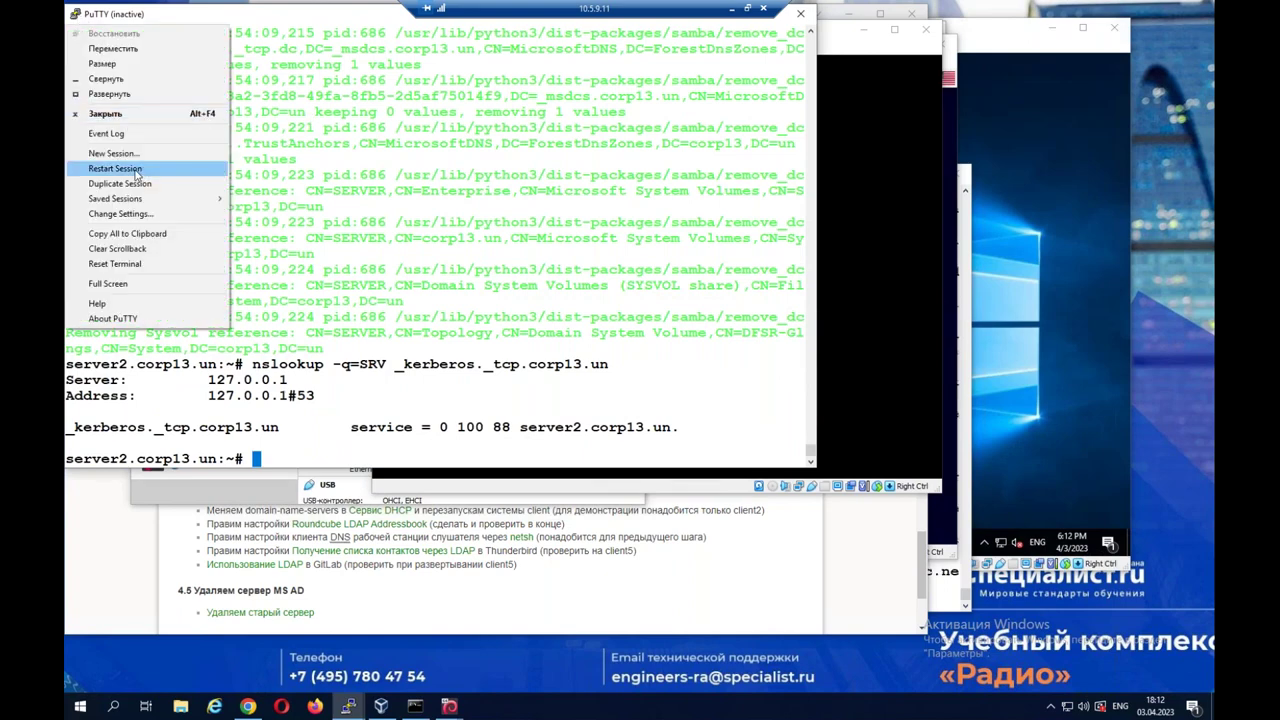
click(138, 172)
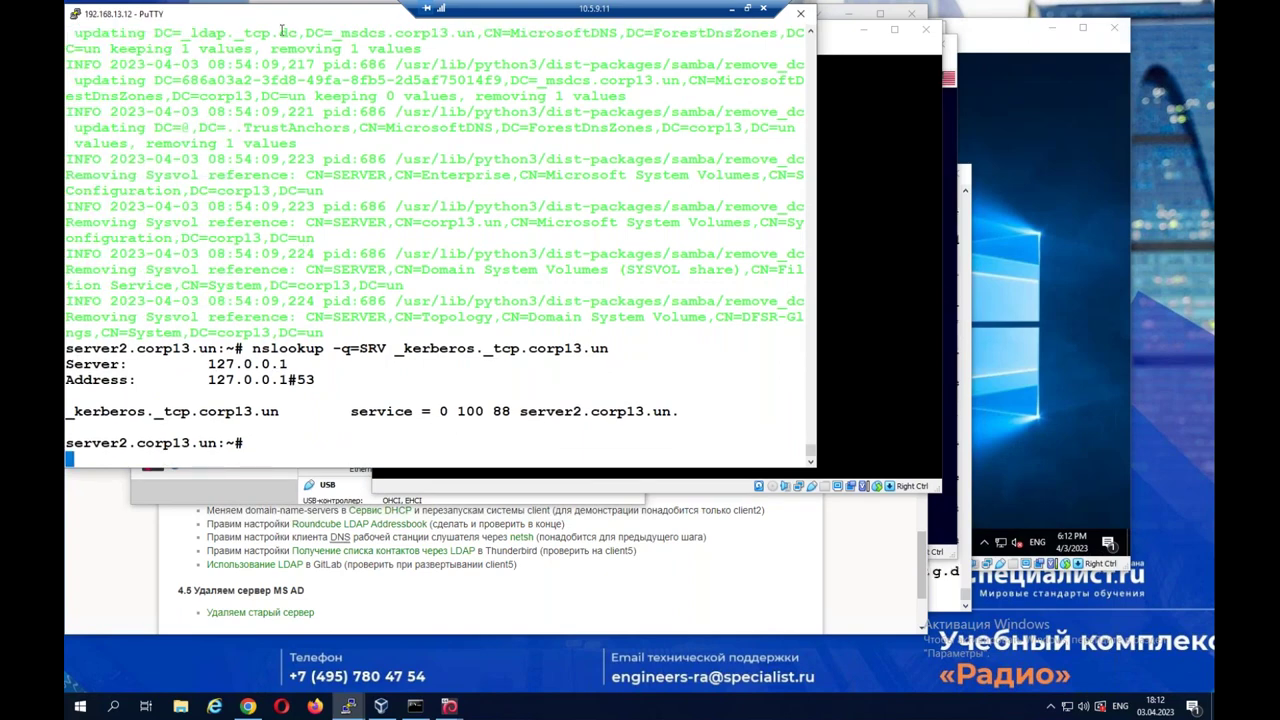
drag(284, 14, 394, 86)
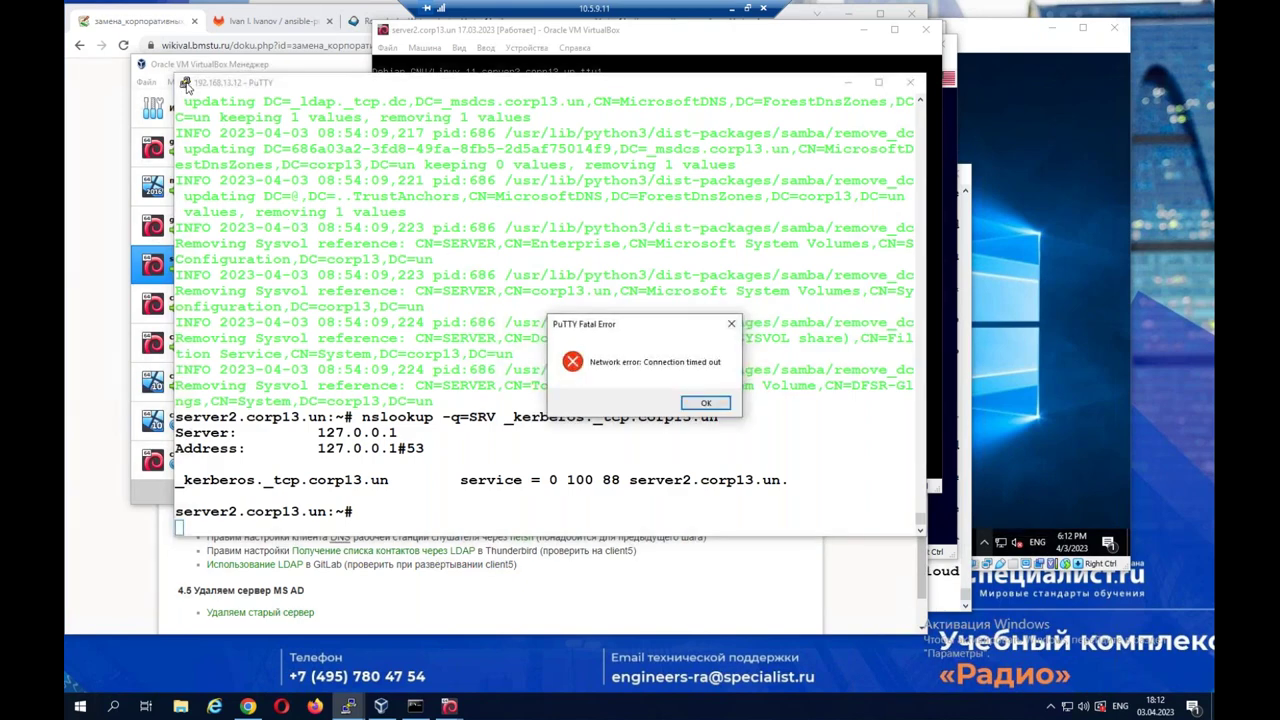
After the timeout, restart the session again and log in to server2 as root.
click(705, 402)
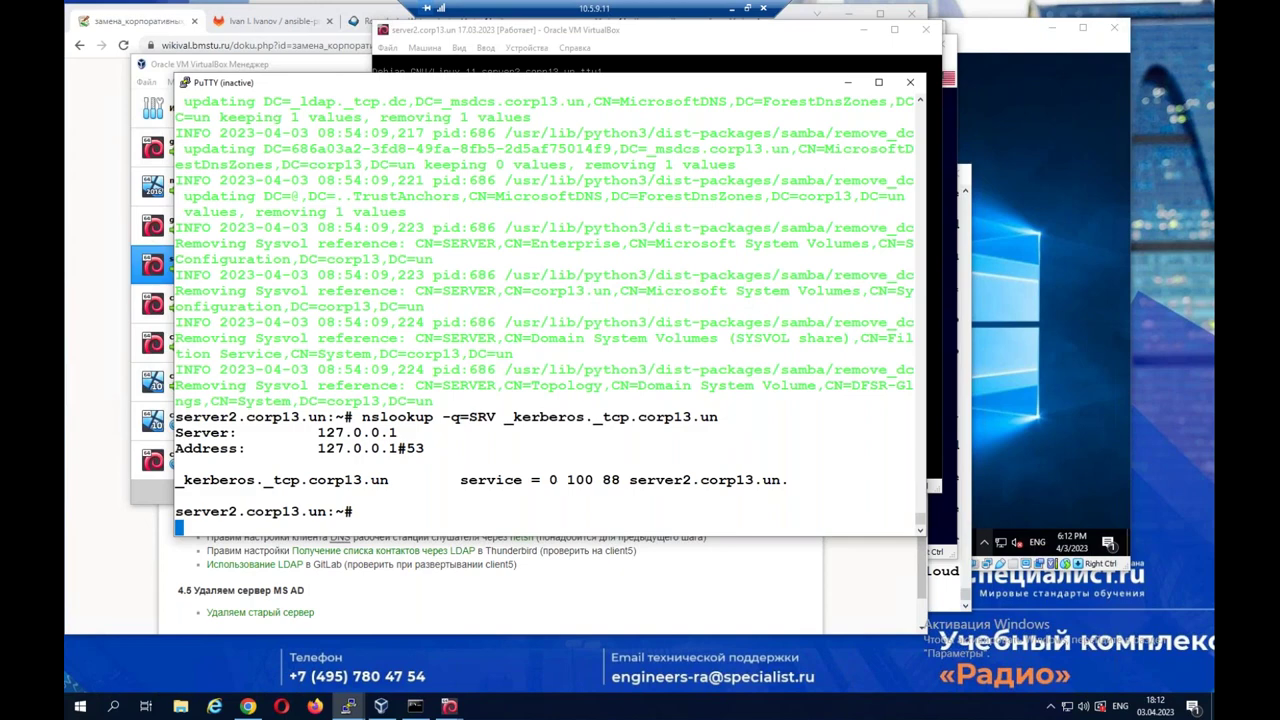
click(186, 84)
click(238, 238)
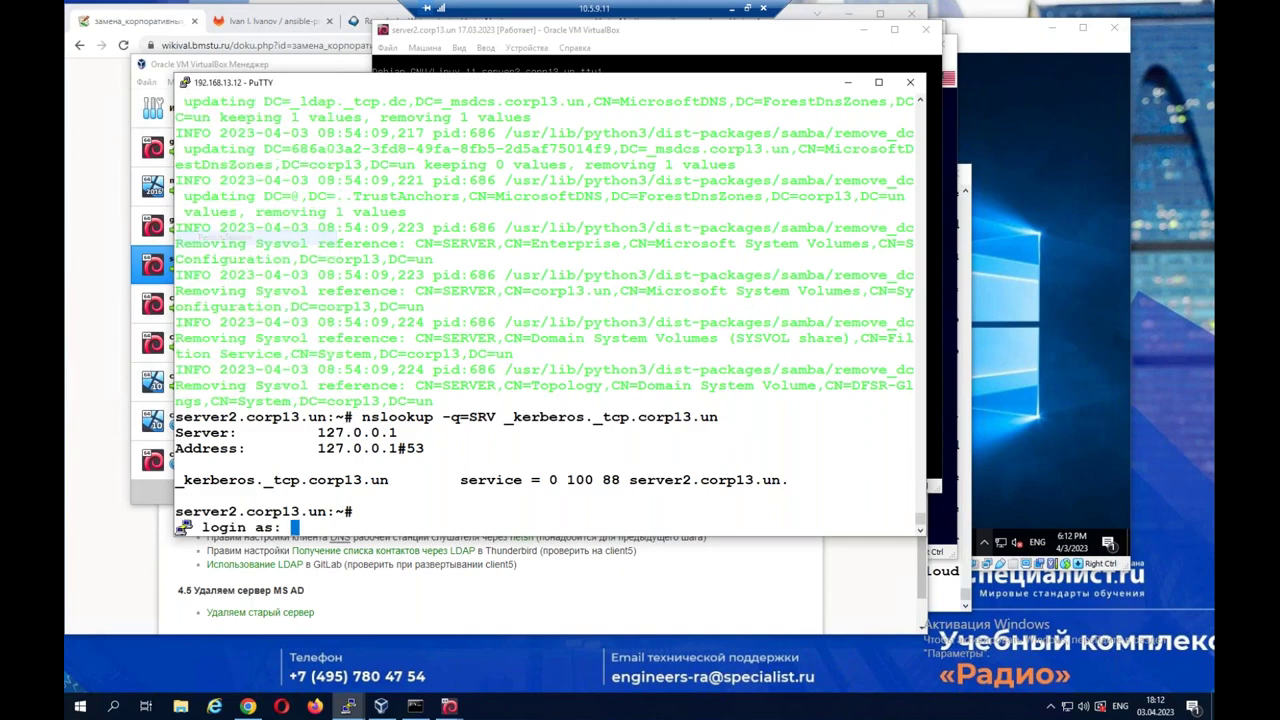
text(root)
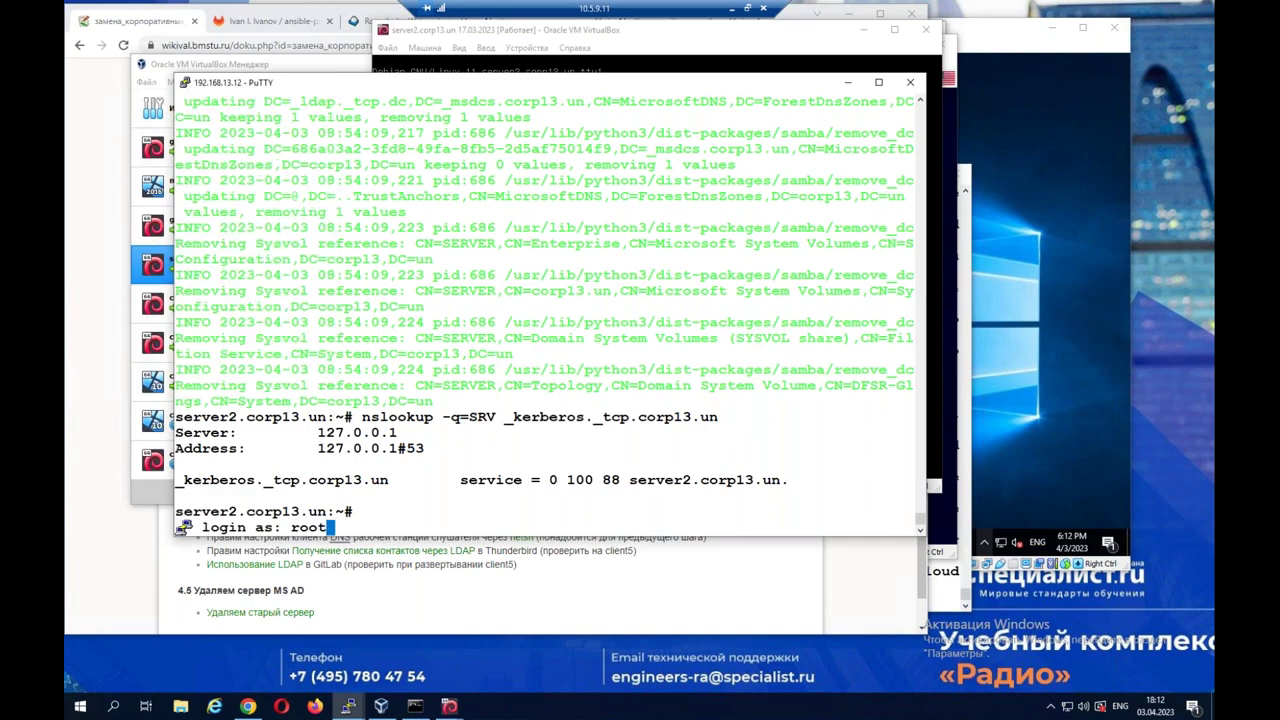
key(Return)
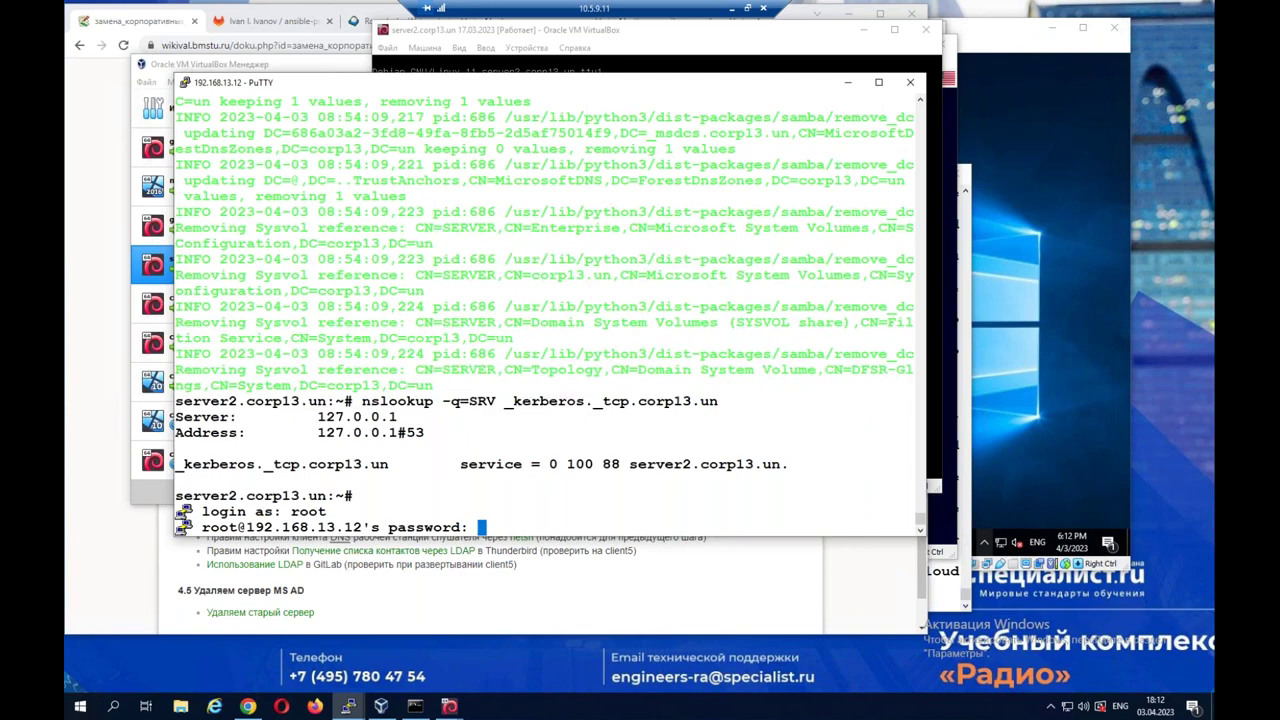
key(Return)
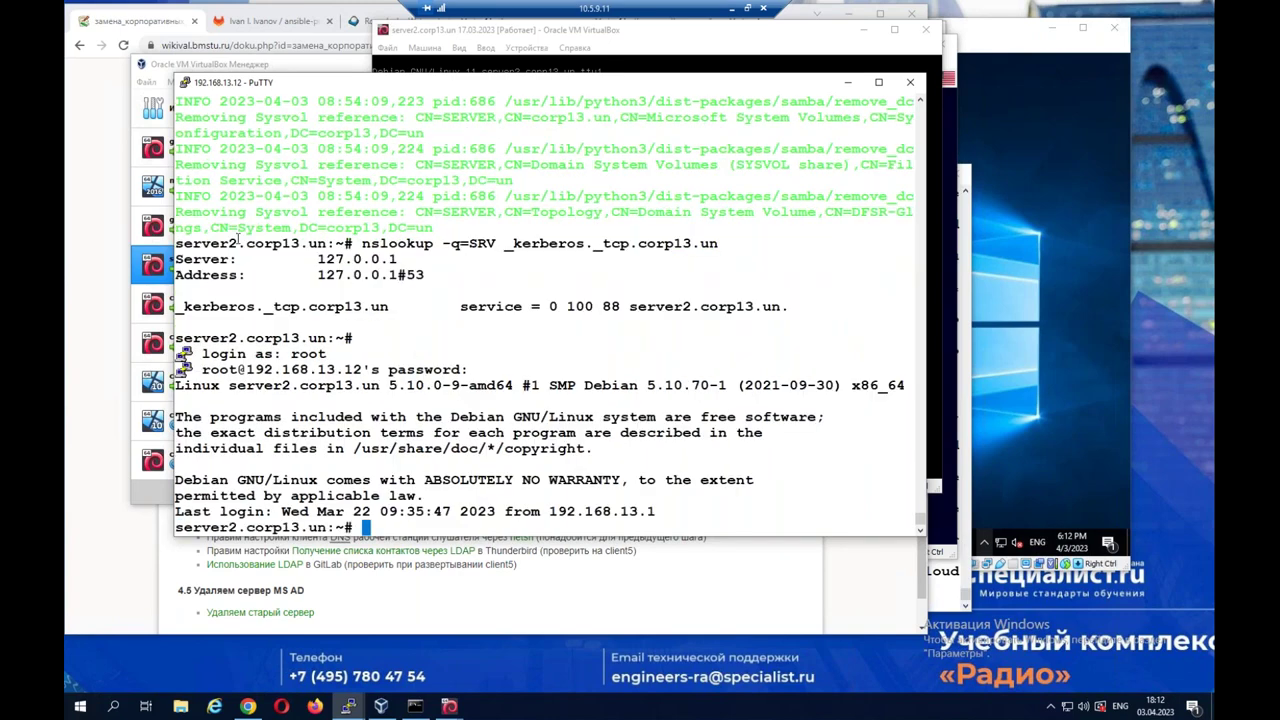
click(95, 366)
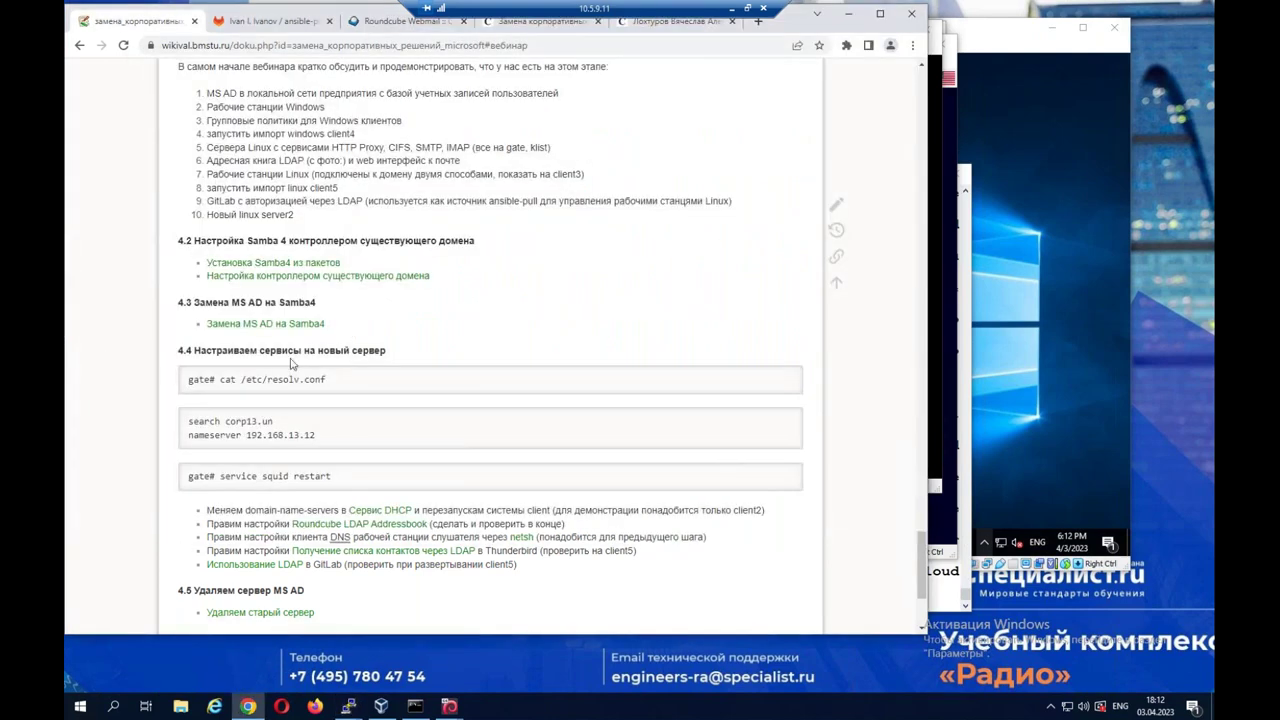
Open the Samba4 install page in a new tab and paste 'apt install samba winbind' into server2's terminal.
right_click(285, 264)
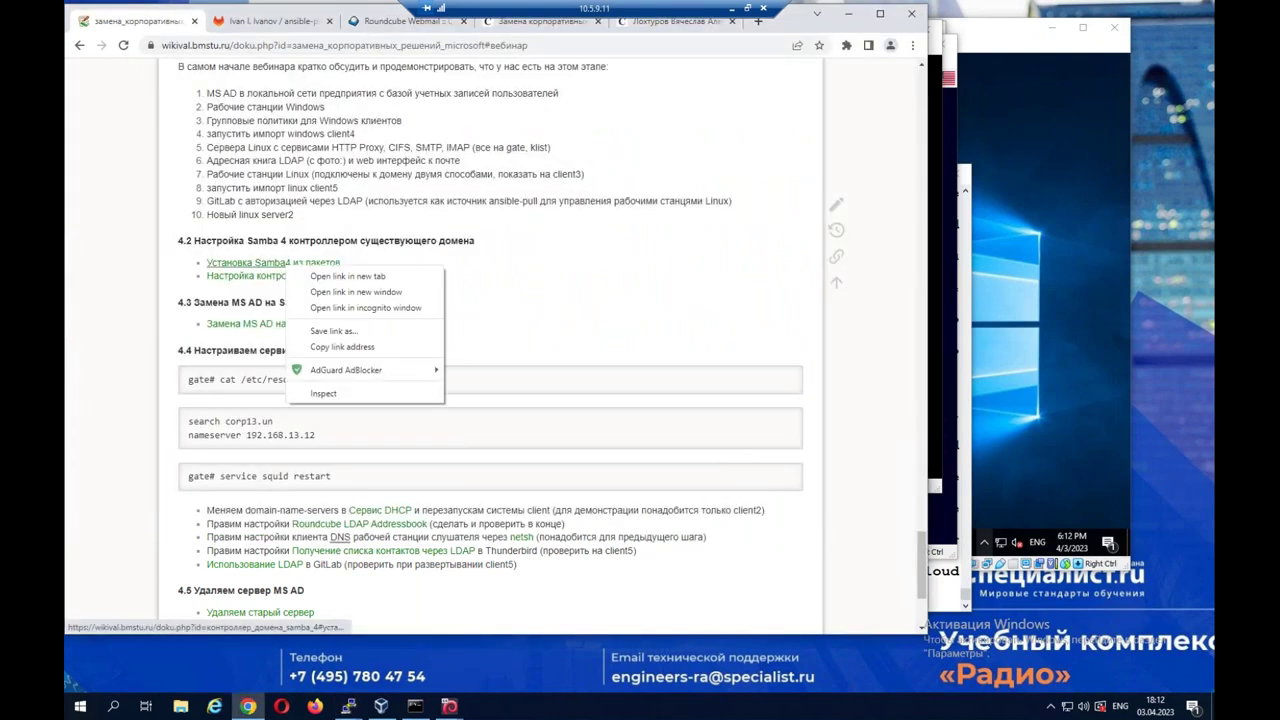
click(323, 278)
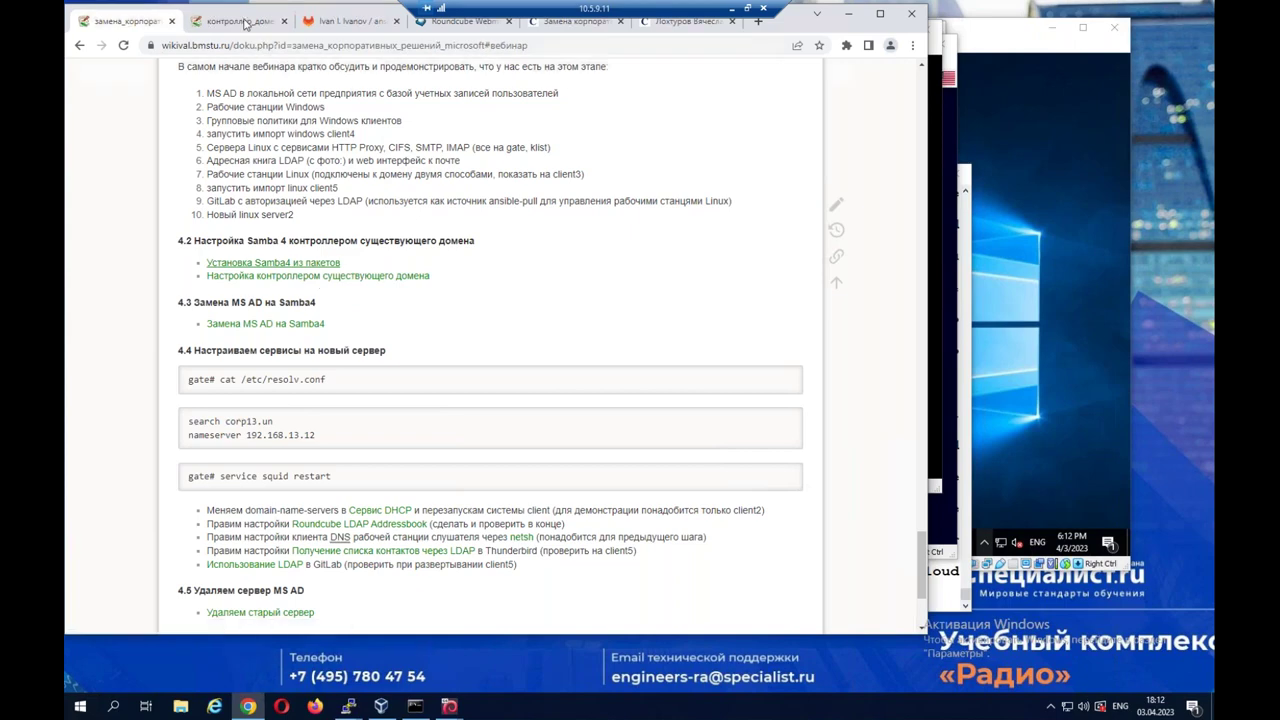
click(245, 24)
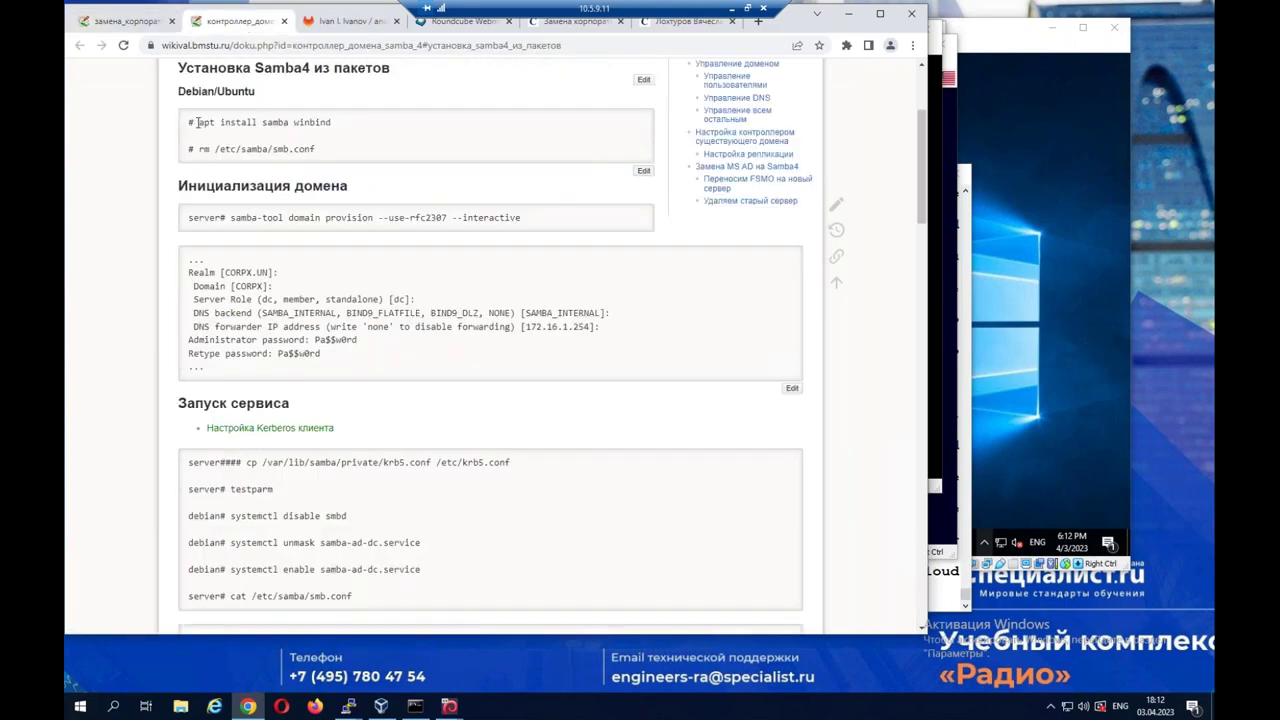
drag(197, 122, 333, 124)
key(ctrl+c)
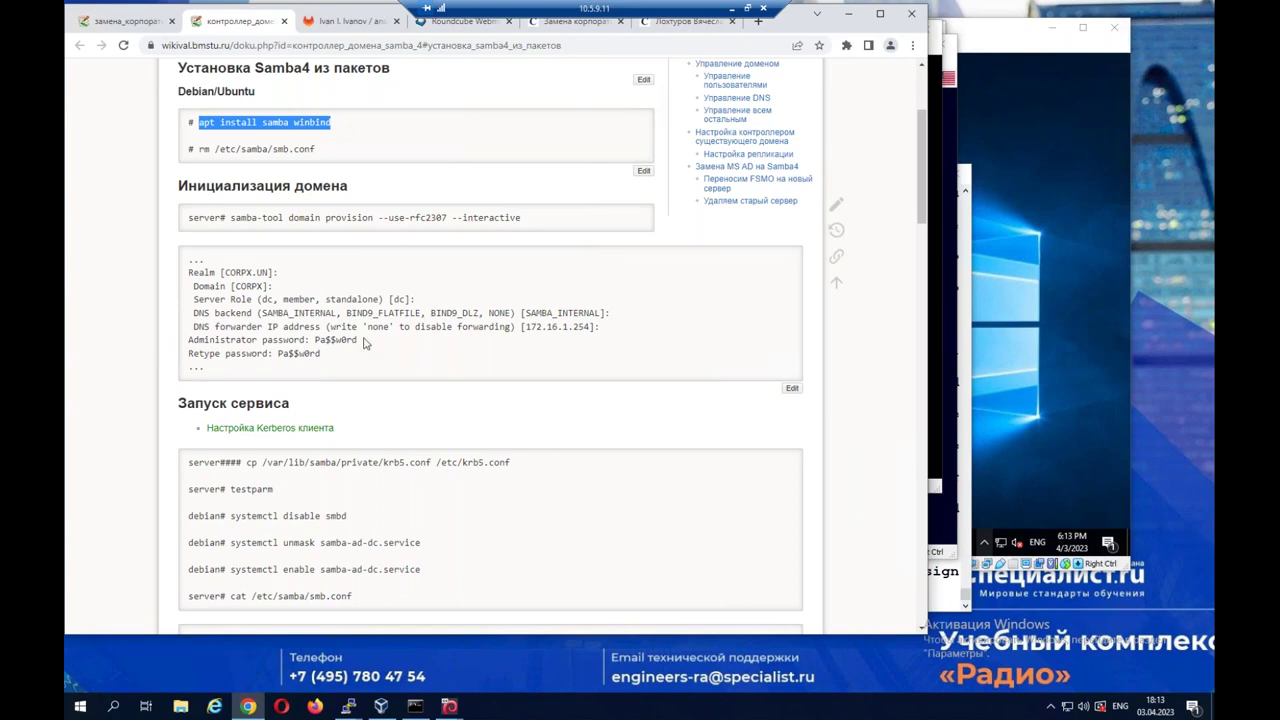
click(352, 707)
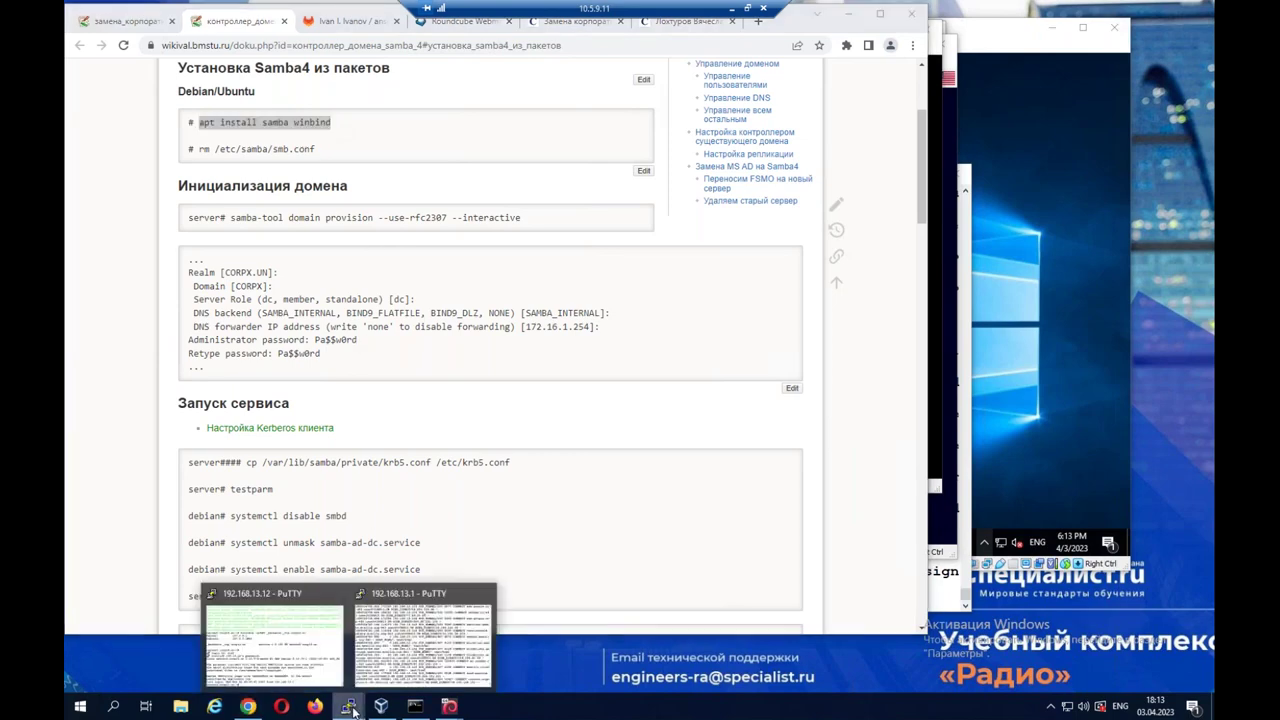
click(272, 640)
right_click(452, 460)
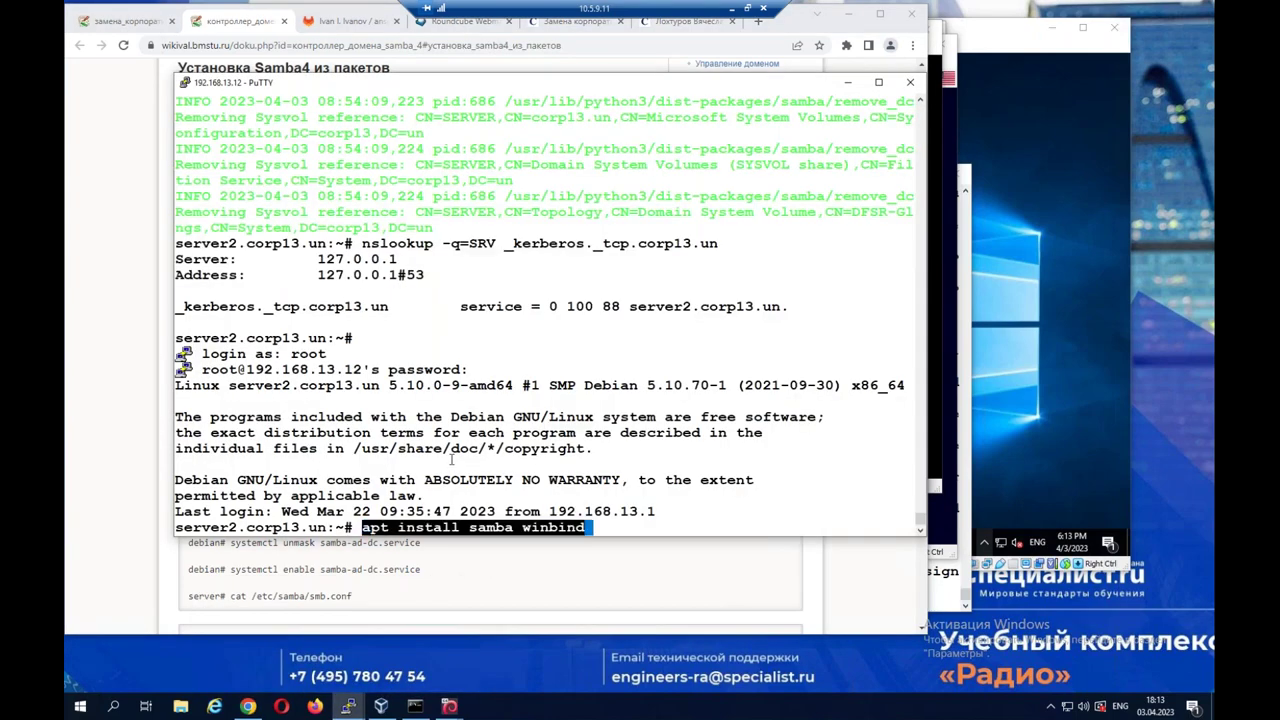
Run apt install samba winbind on server2 and confirm the package installation.
key(Return)
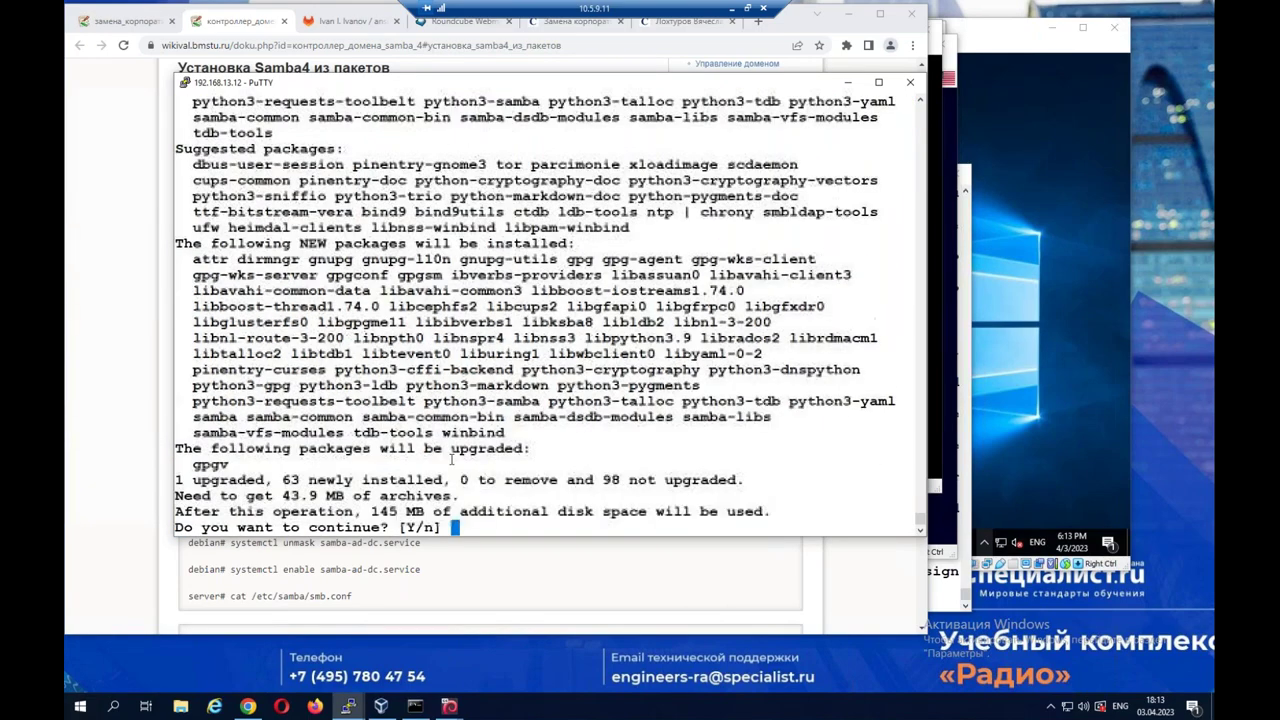
key(Return)
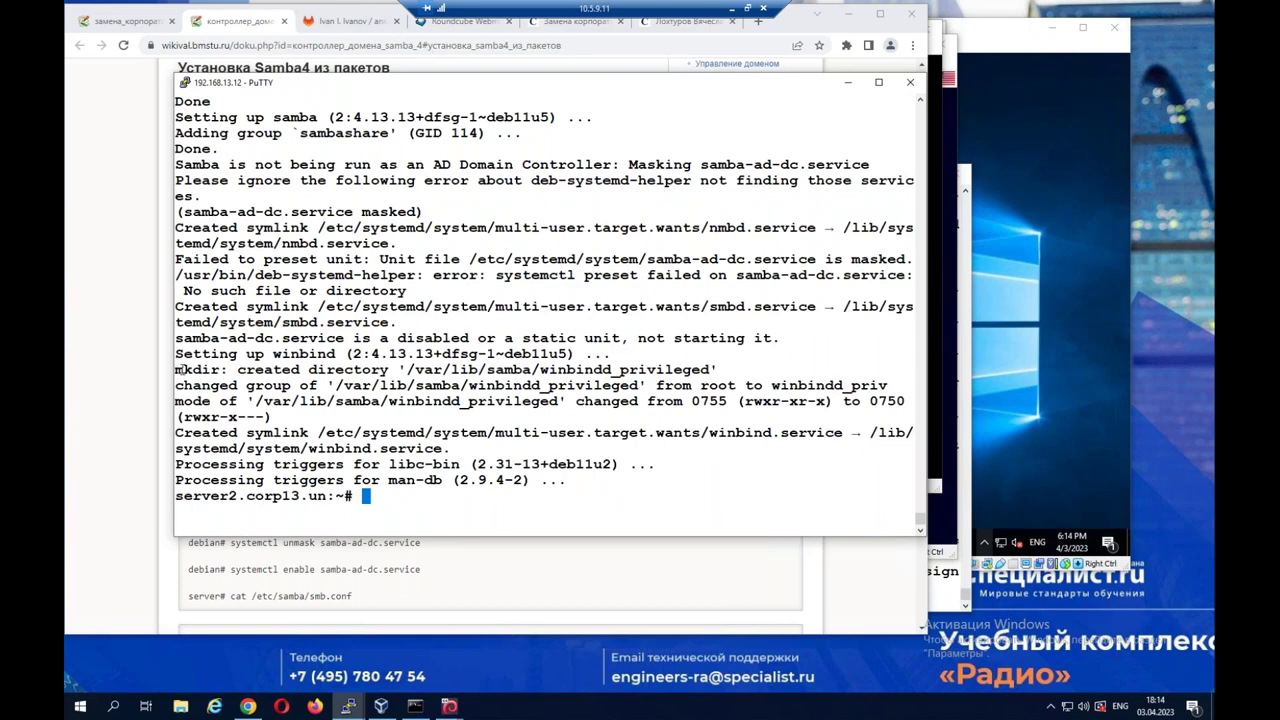
drag(387, 84, 438, 92)
Copy rm /etc/samba/smb.conf from the wiki and run it on server2.
click(170, 205)
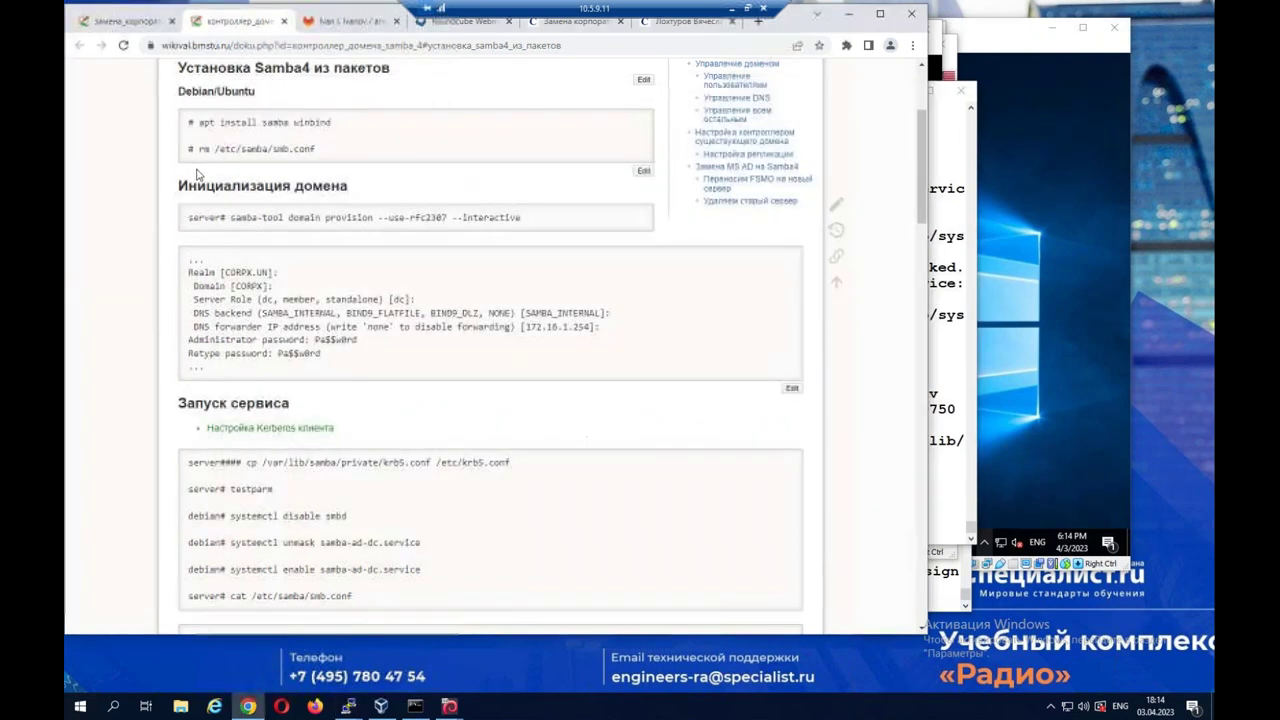
drag(202, 149, 318, 150)
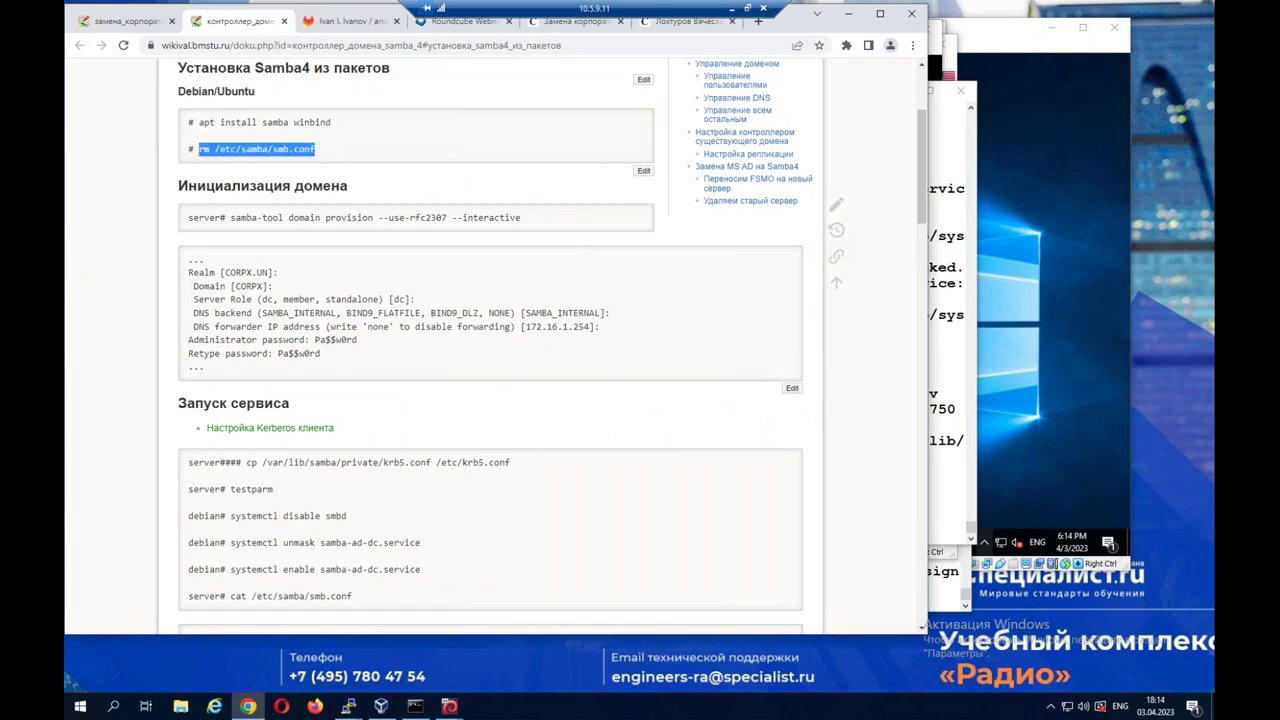
click(950, 445)
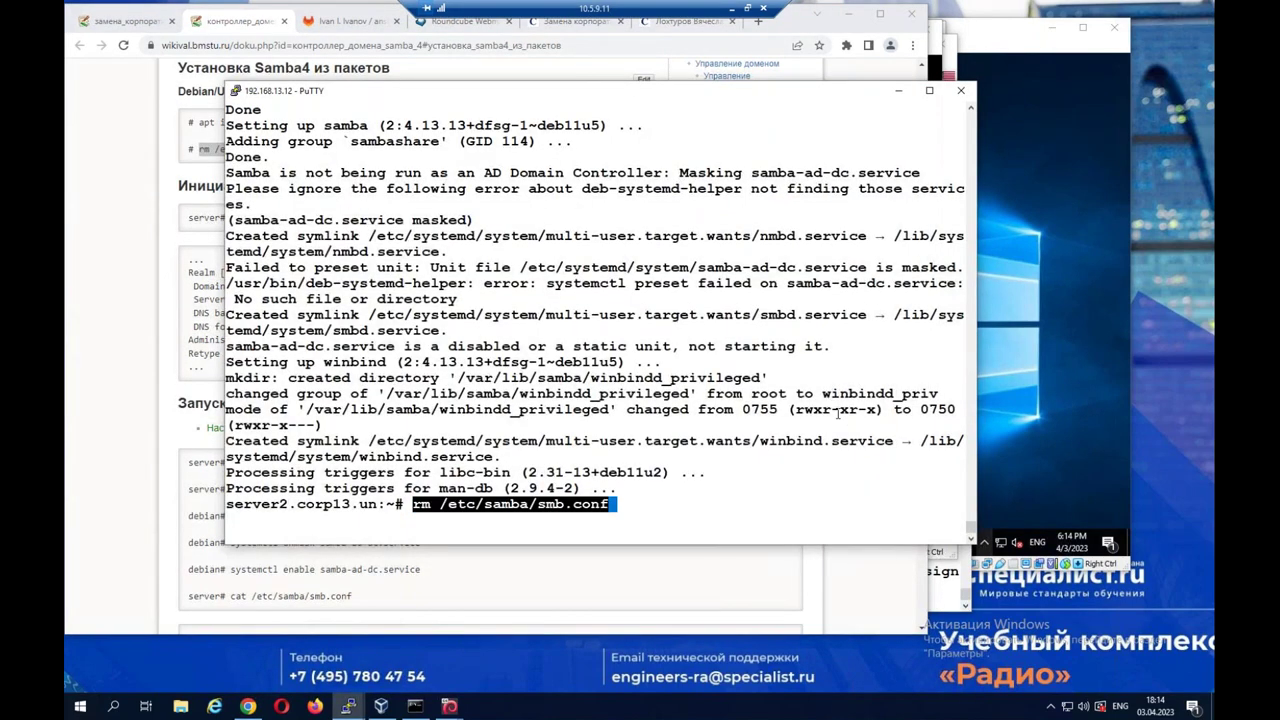
key(Return)
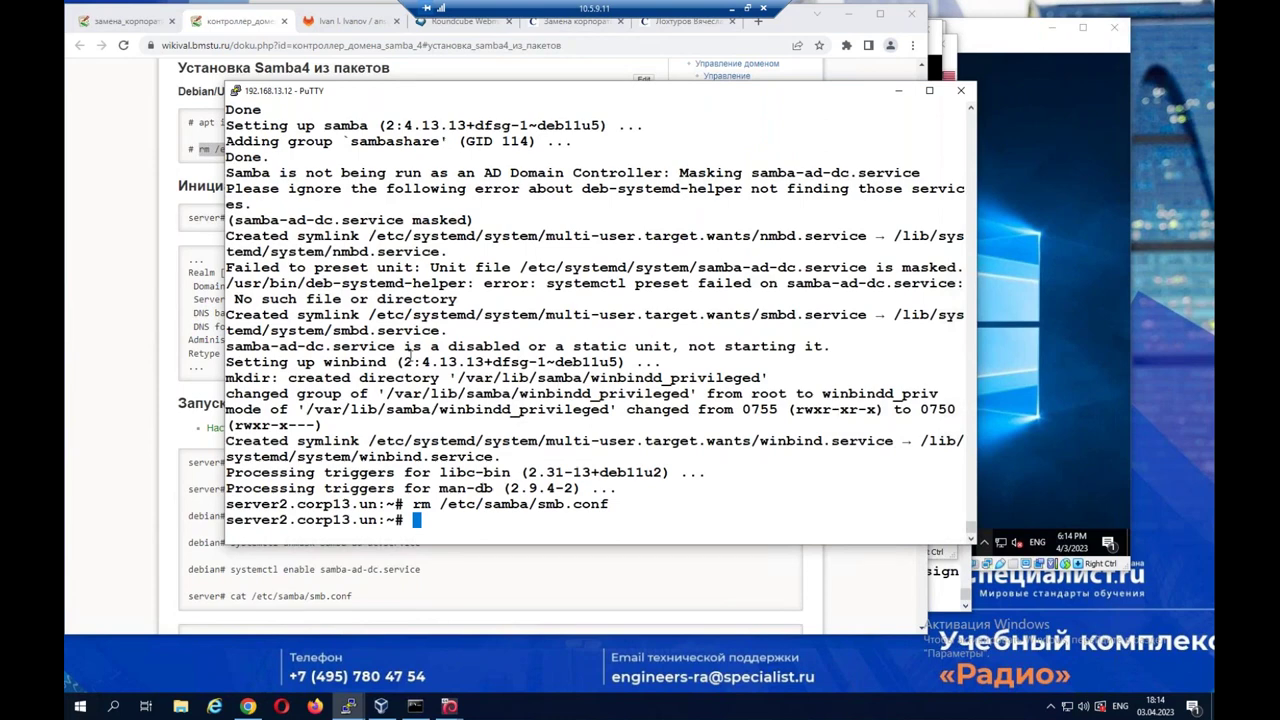
click(109, 323)
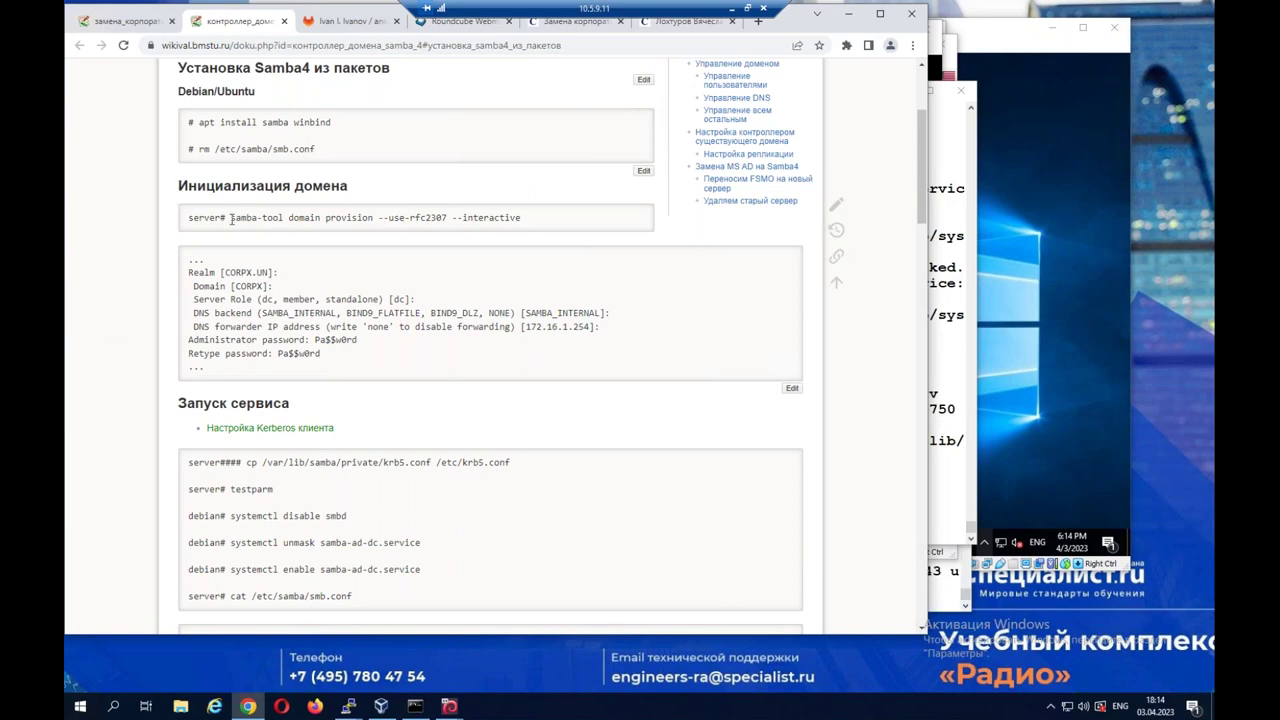
Open the existing-domain controller wiki page in a new tab and copy Get-ADForest.
drag(231, 218, 522, 219)
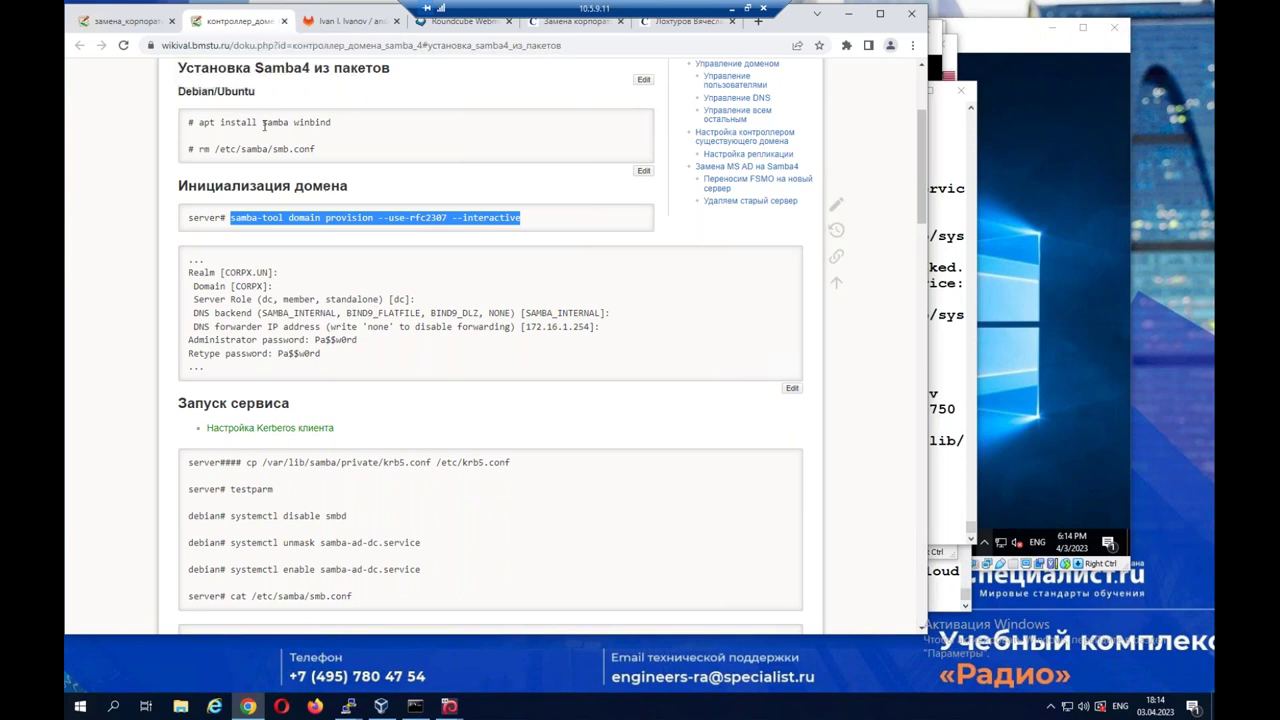
click(284, 21)
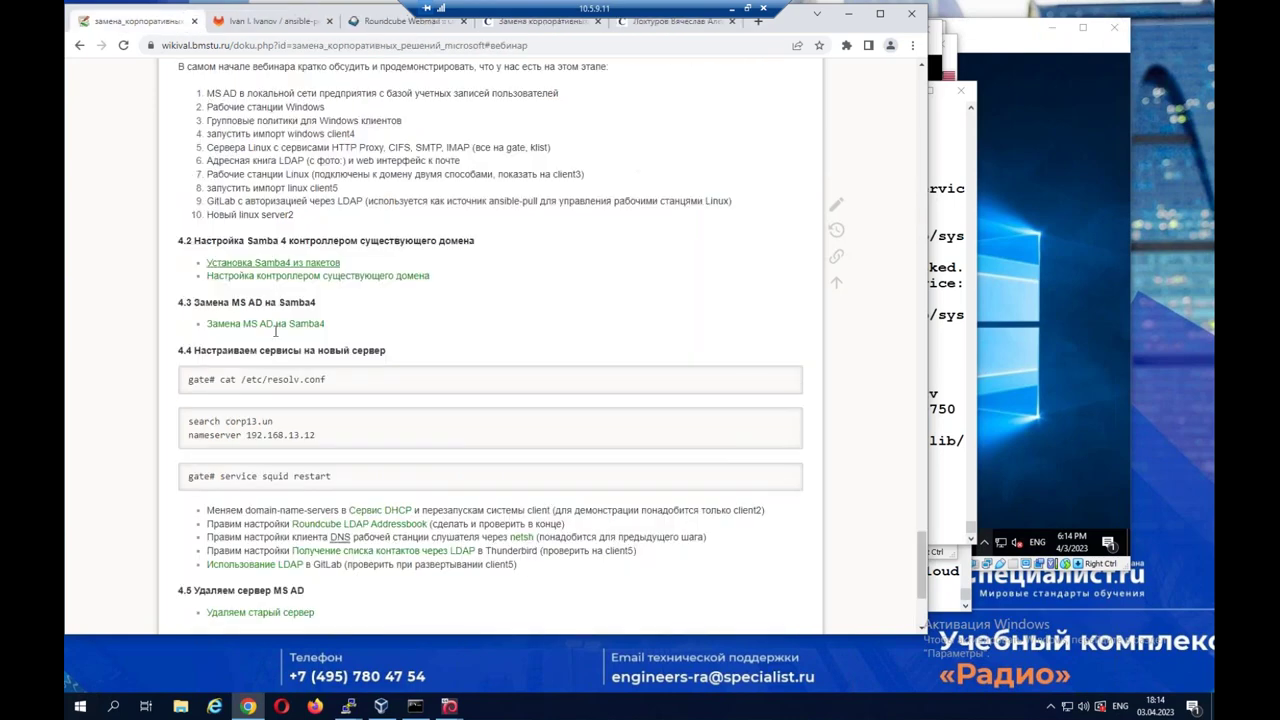
right_click(281, 276)
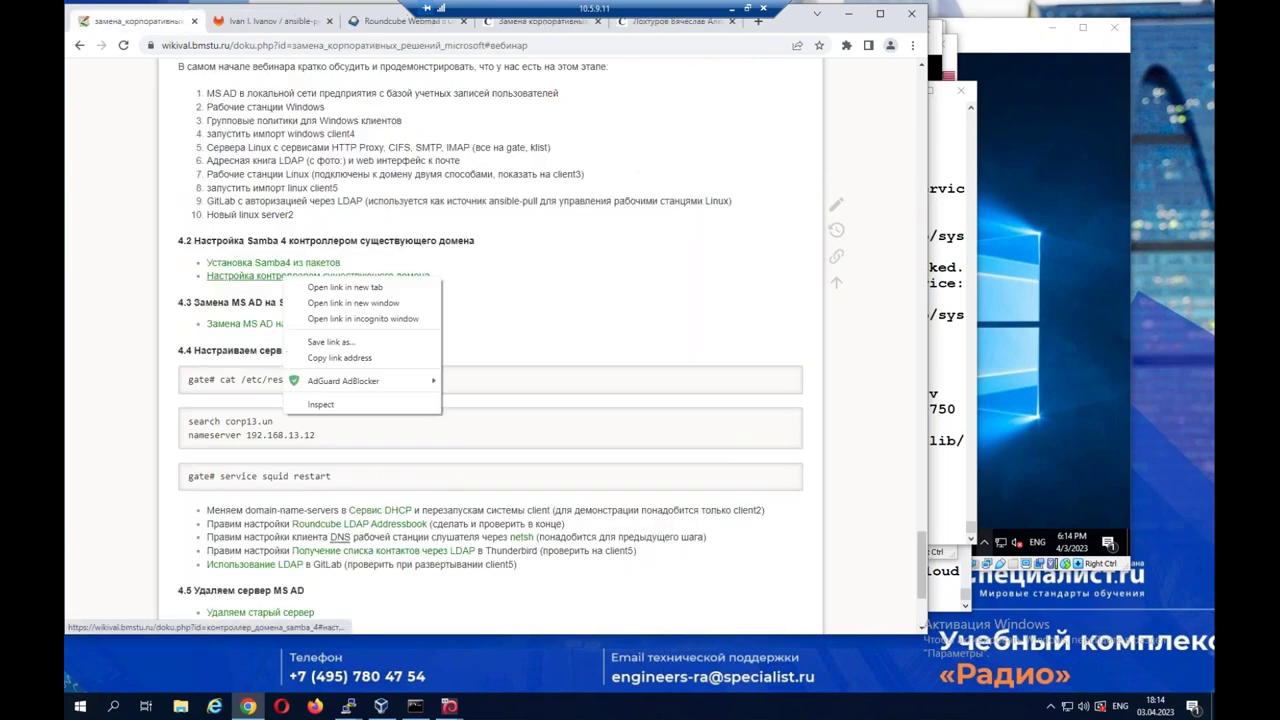
click(331, 288)
click(225, 22)
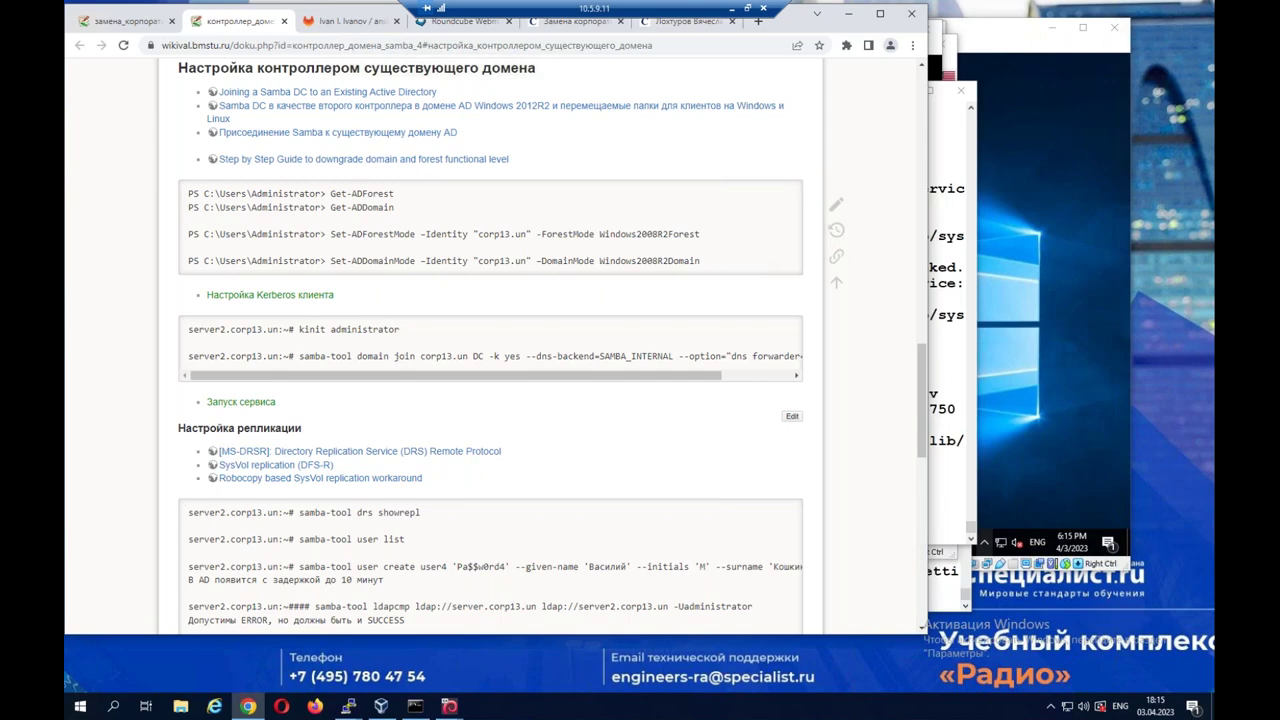
drag(330, 193, 395, 193)
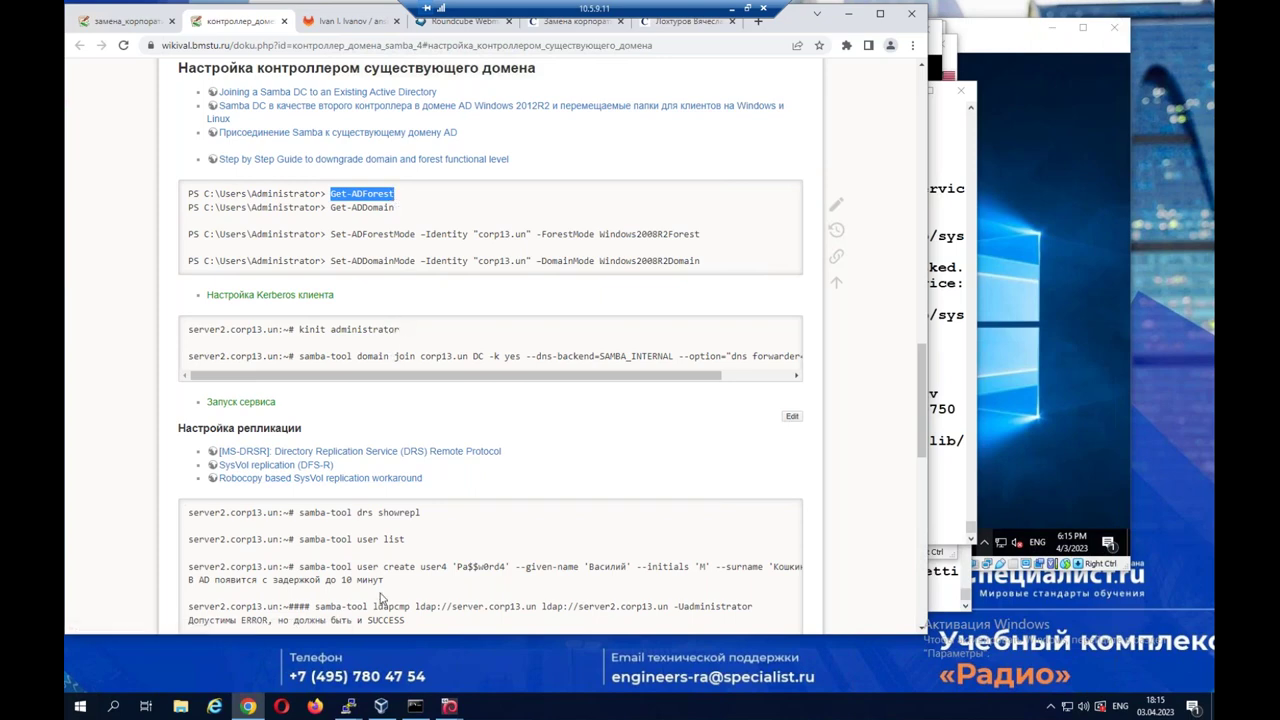
mouse_move(356, 708)
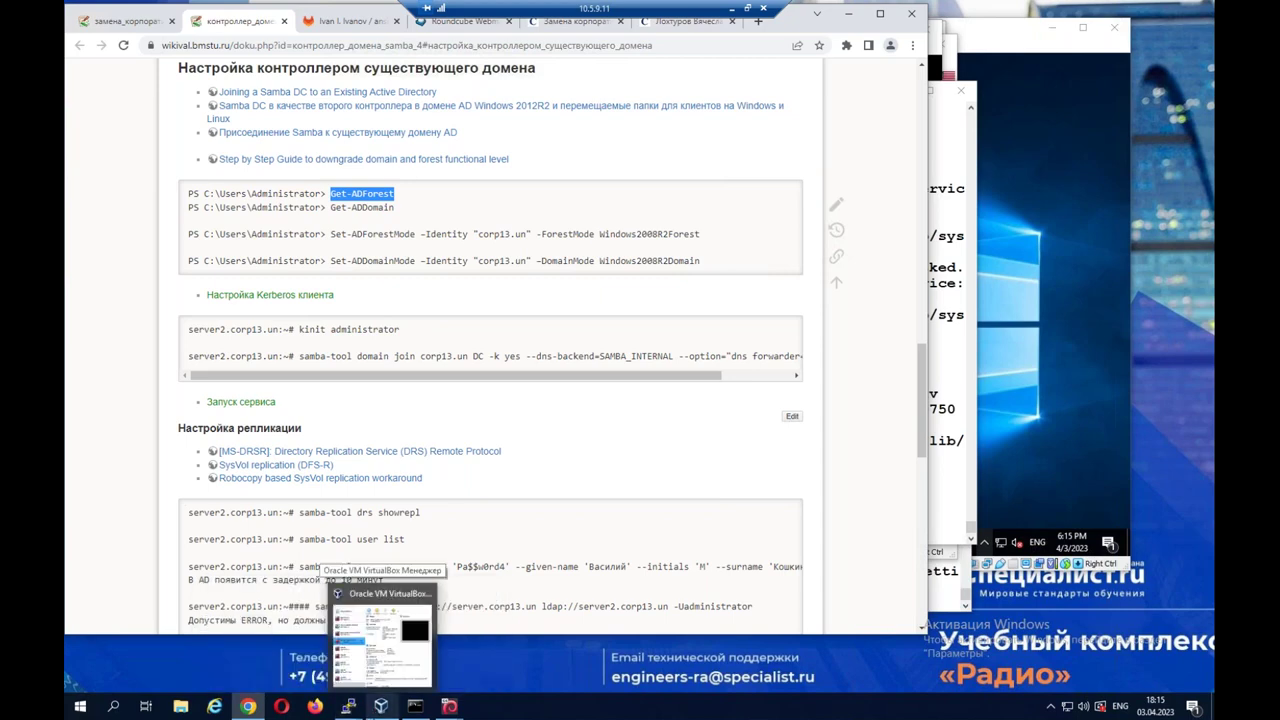
Run Get-ADForest in msserver2016's PowerShell, showing corp13.un in Windows2016Forest mode.
click(379, 705)
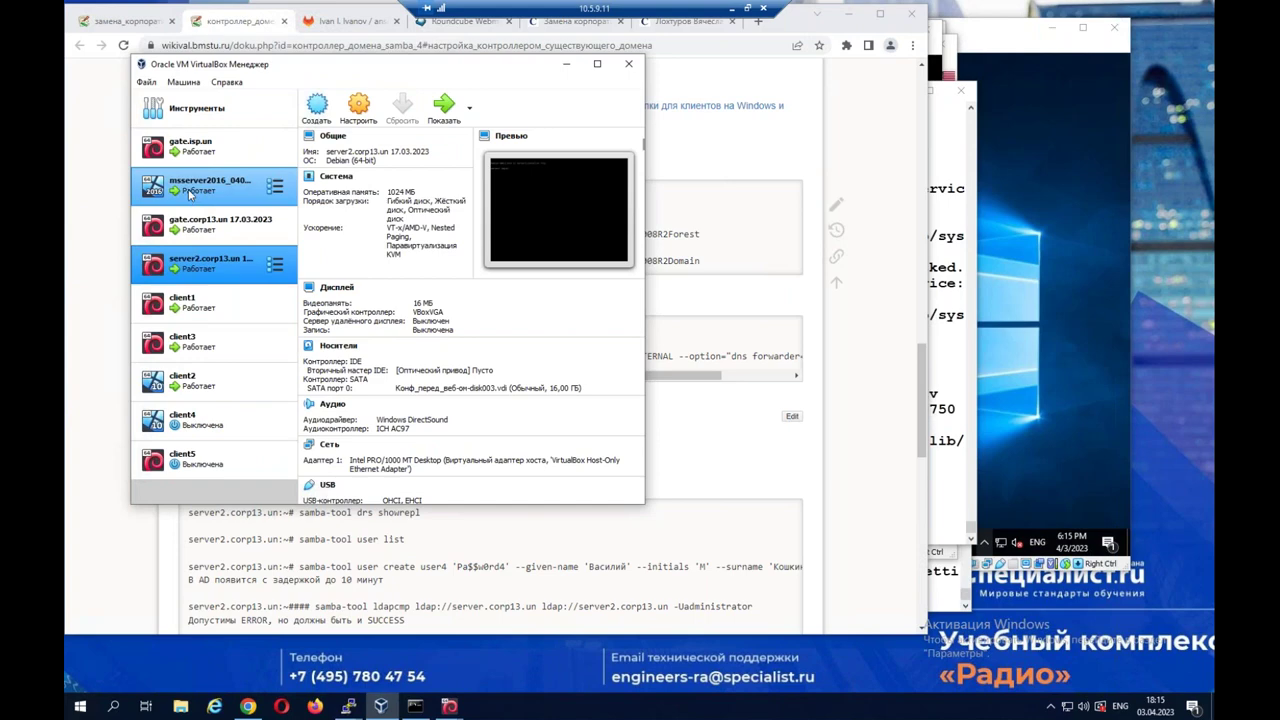
double_click(190, 198)
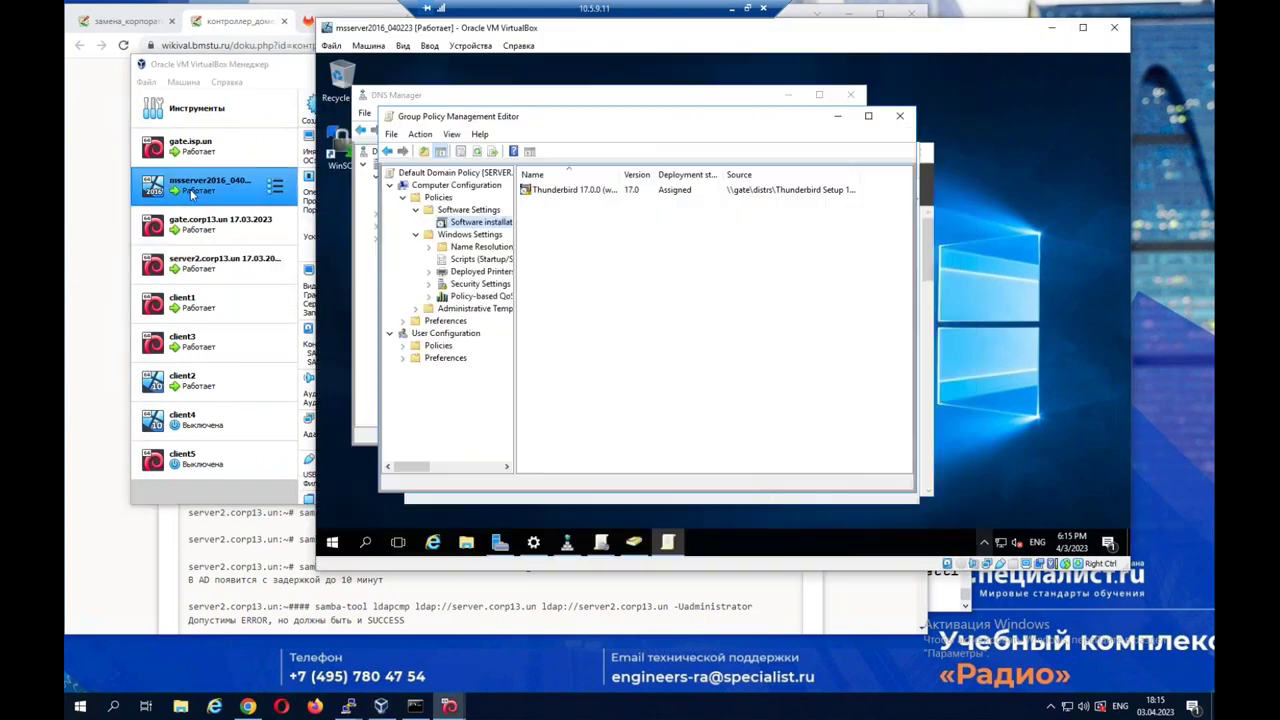
click(332, 543)
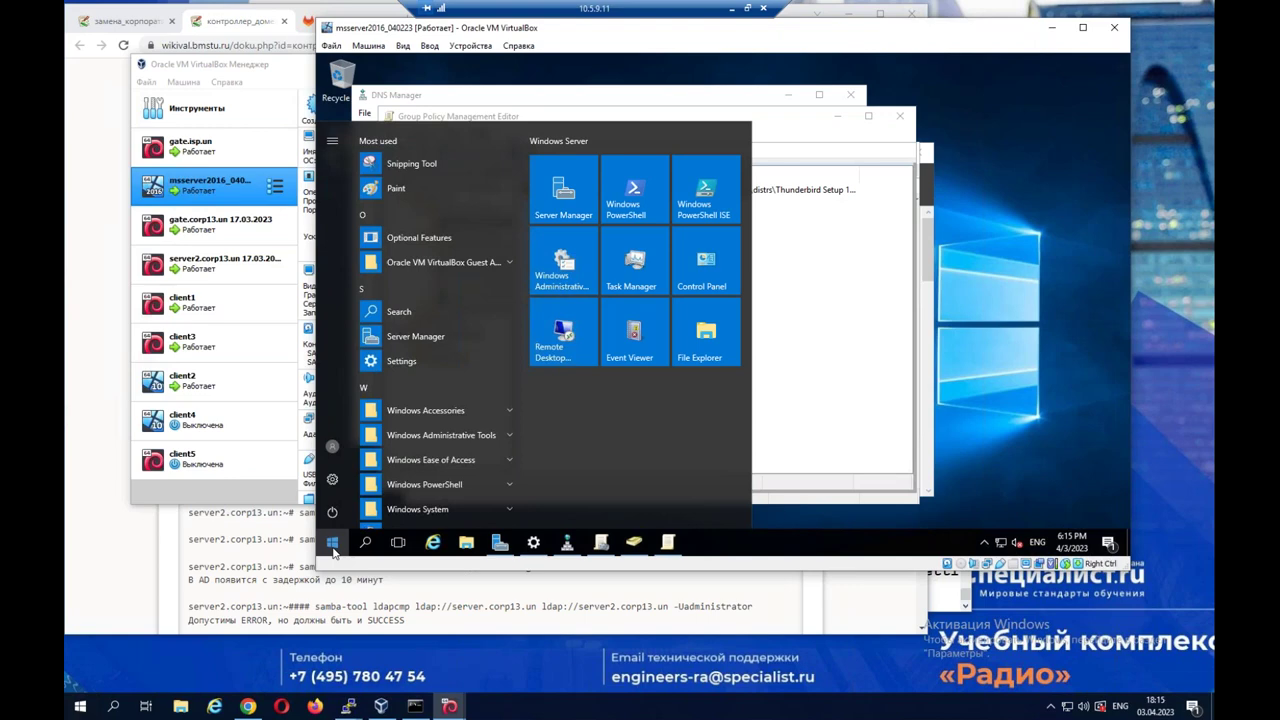
text(pow)
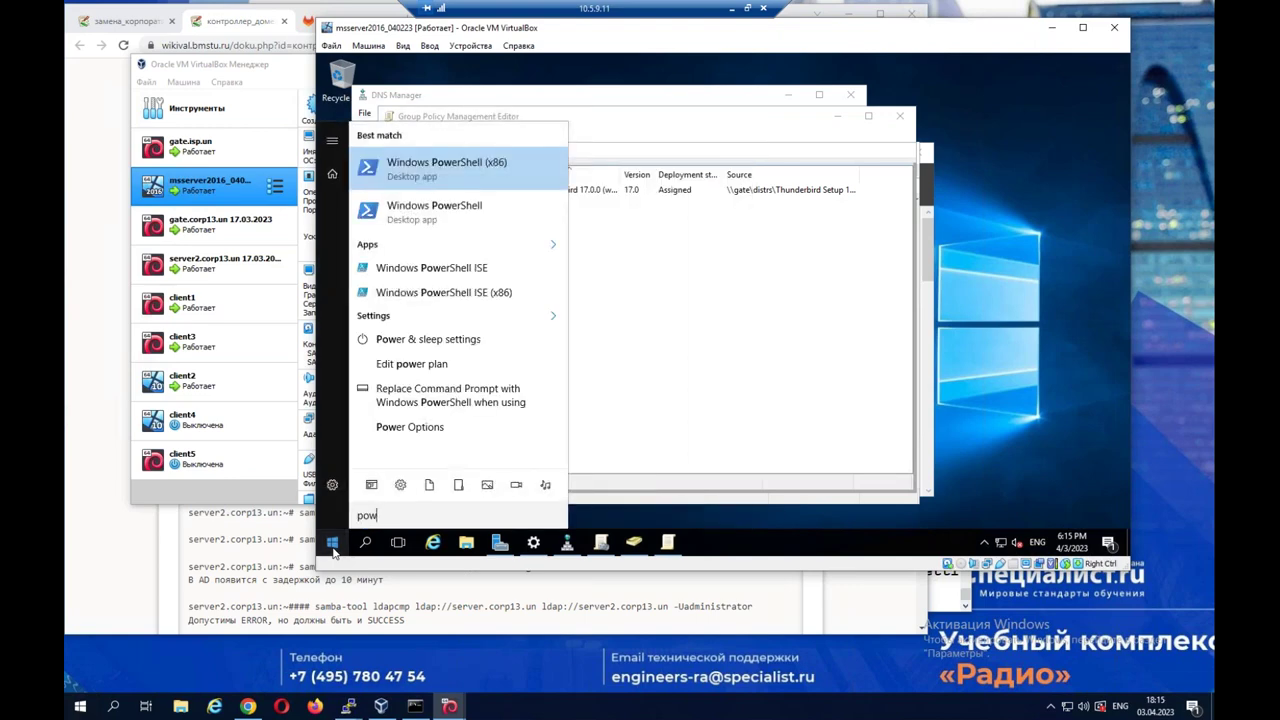
click(427, 209)
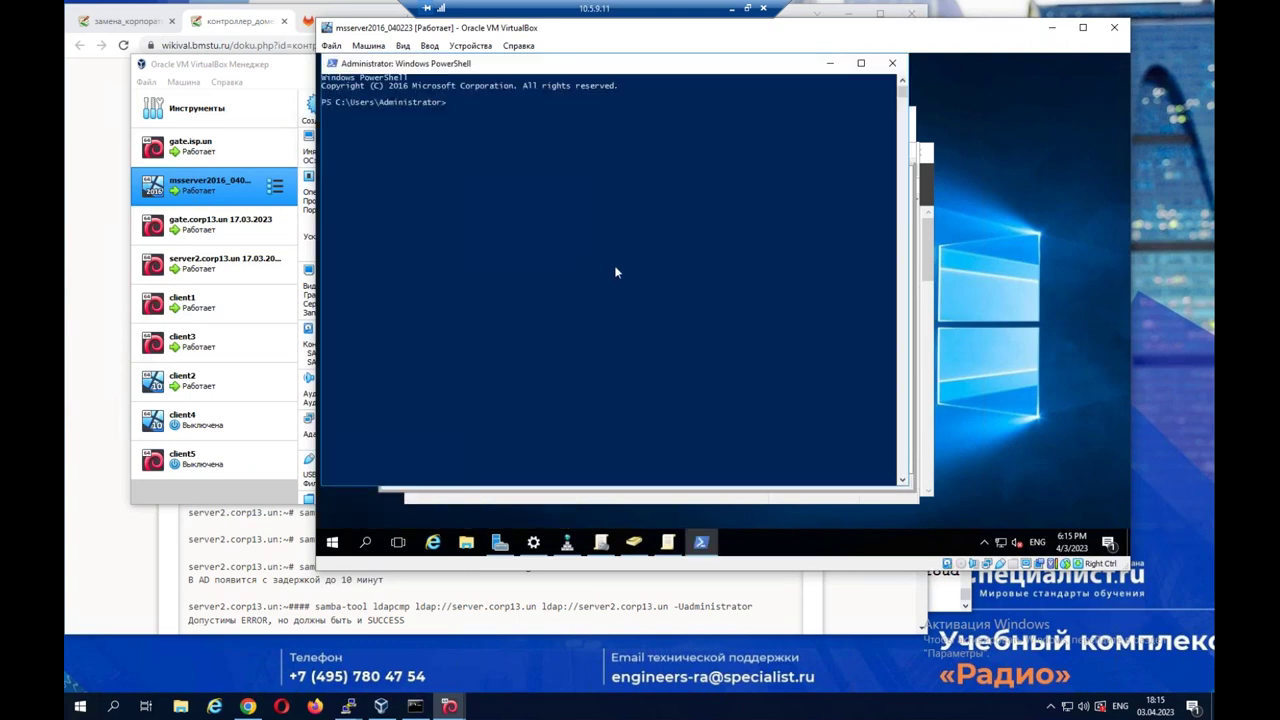
text(Get-ADForest)
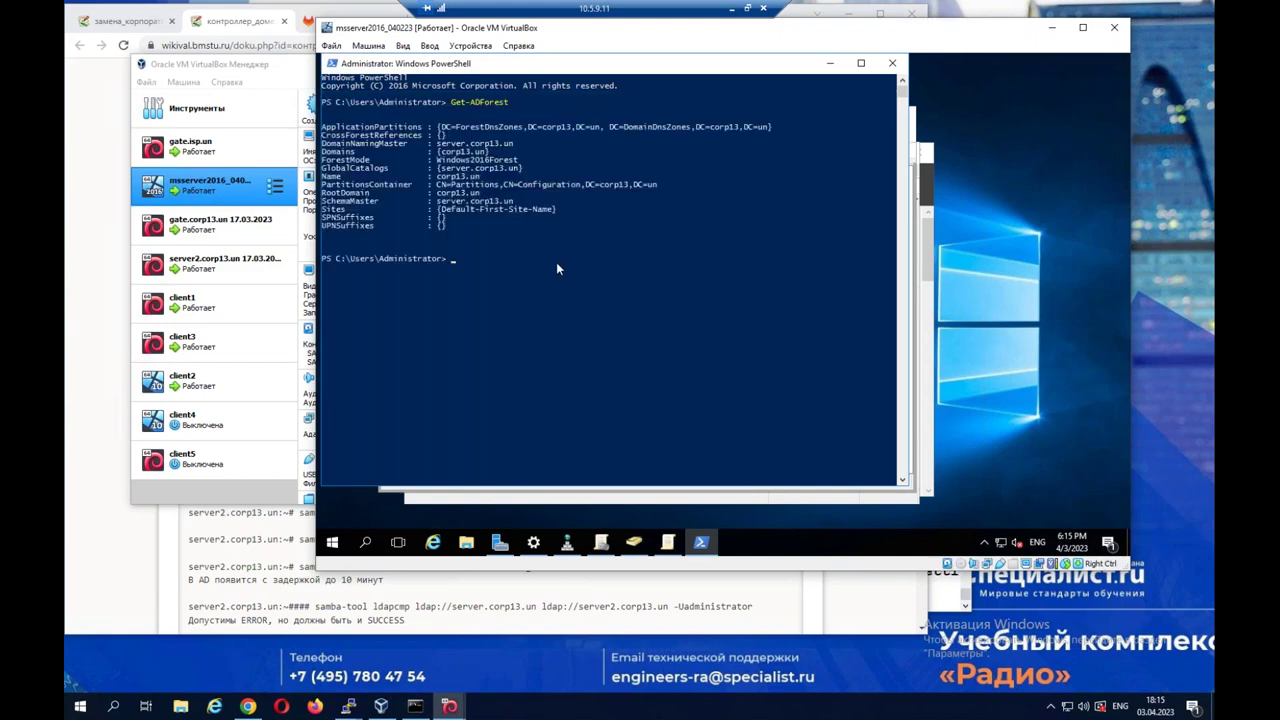
key(alt+Tab)
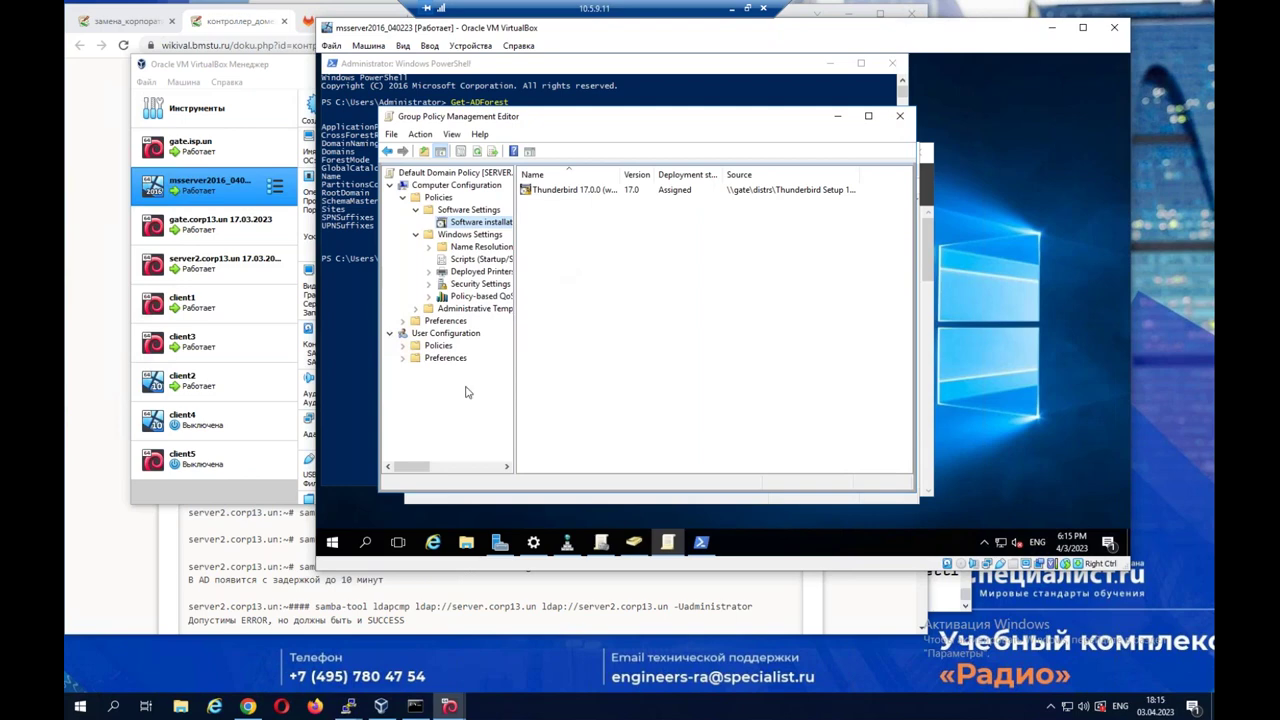
click(160, 567)
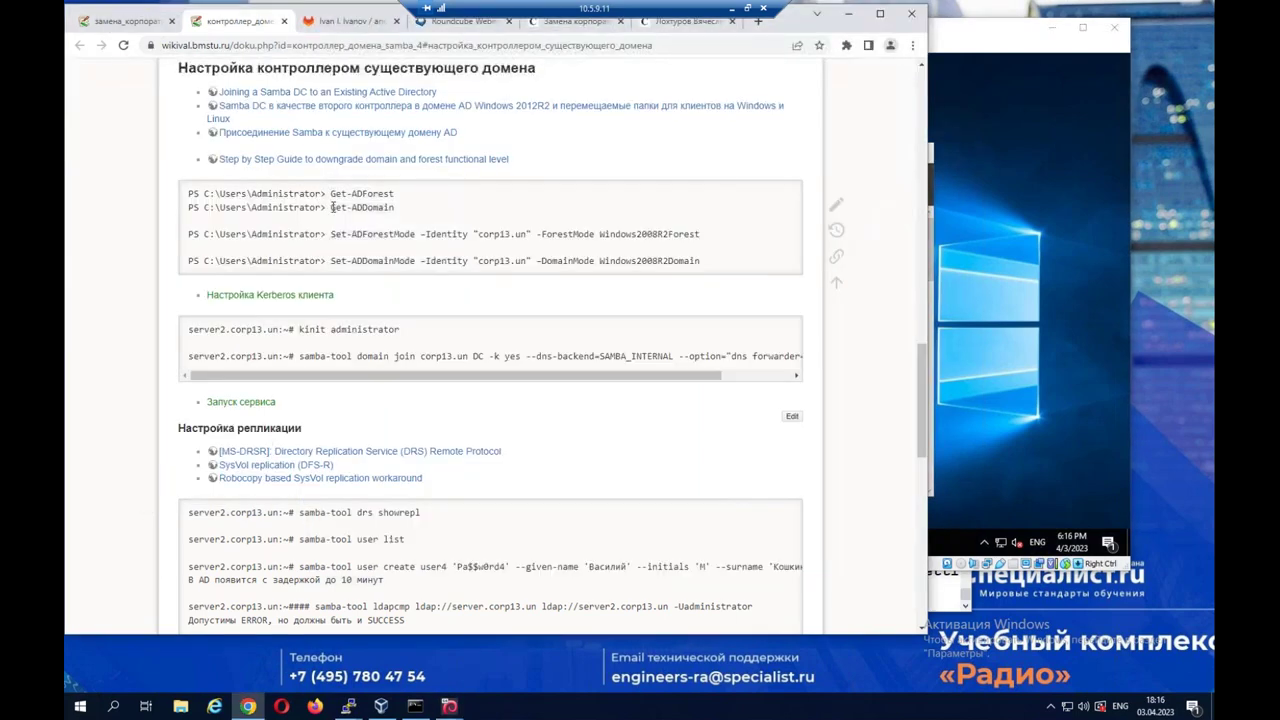
Copy Get-ADDomain from the wiki and run it in the server's PowerShell.
drag(331, 207, 397, 211)
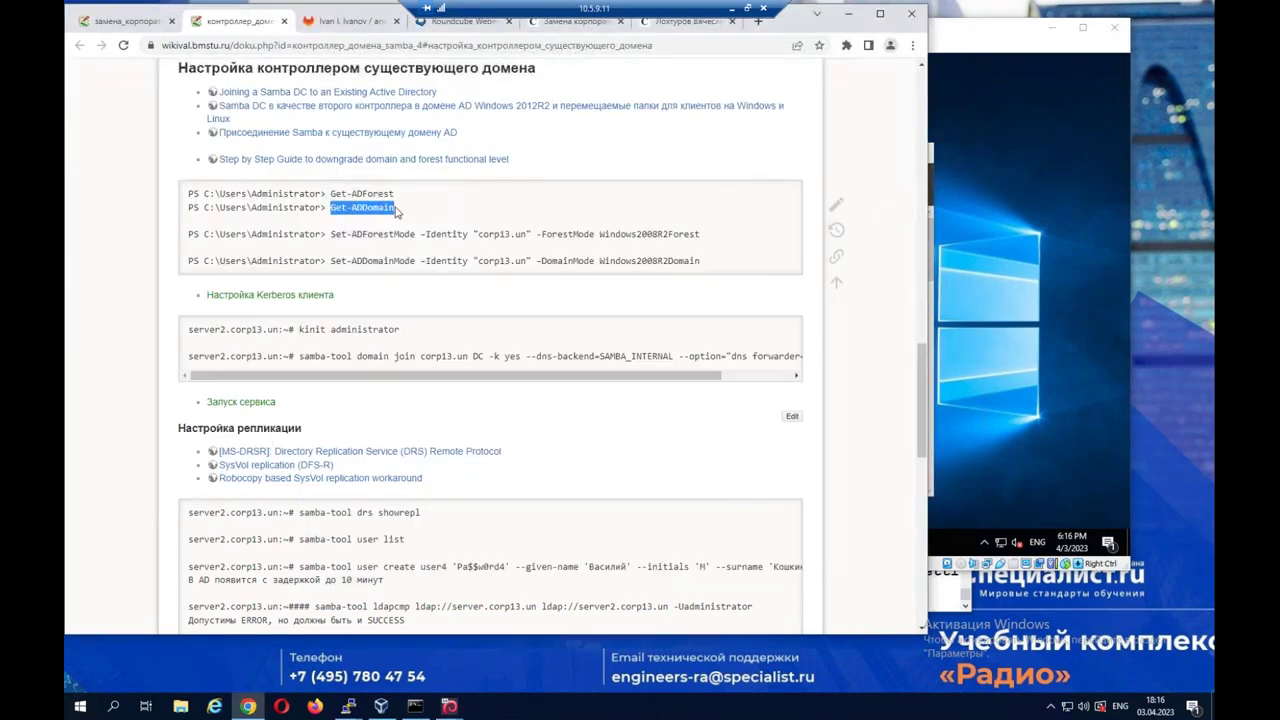
key(alt+Tab)
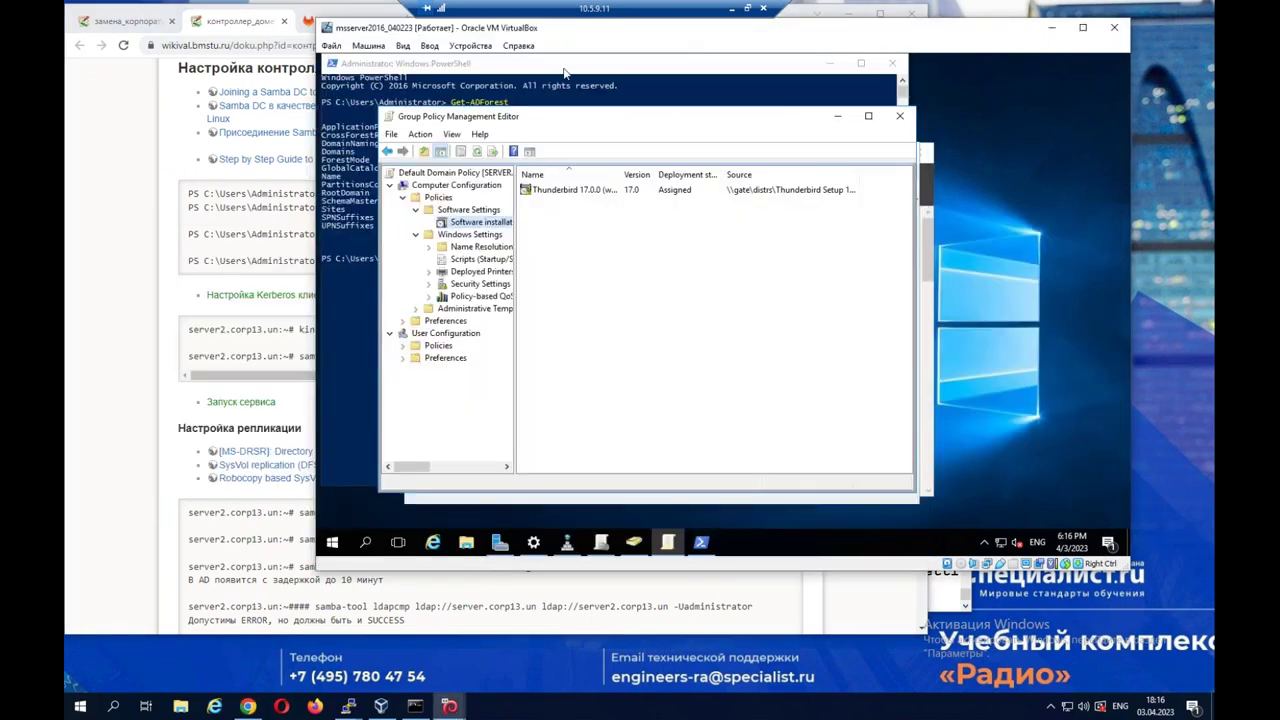
click(565, 72)
right_click(614, 191)
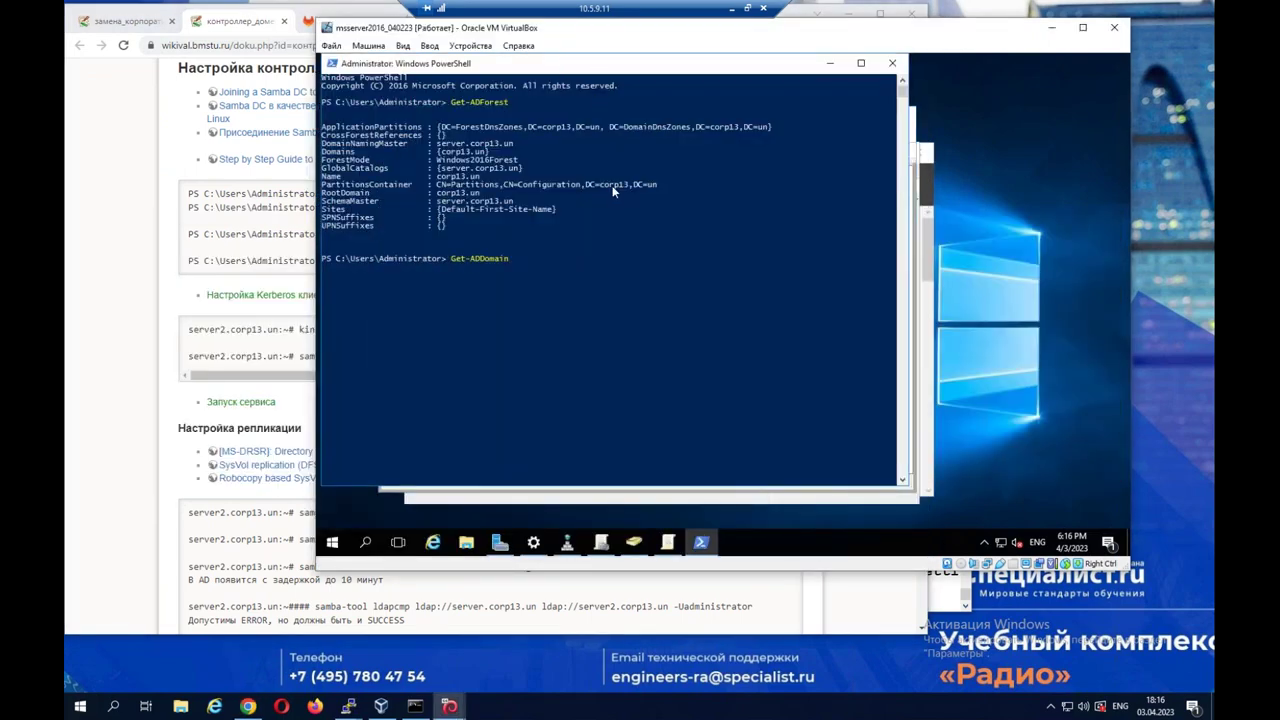
key(Return)
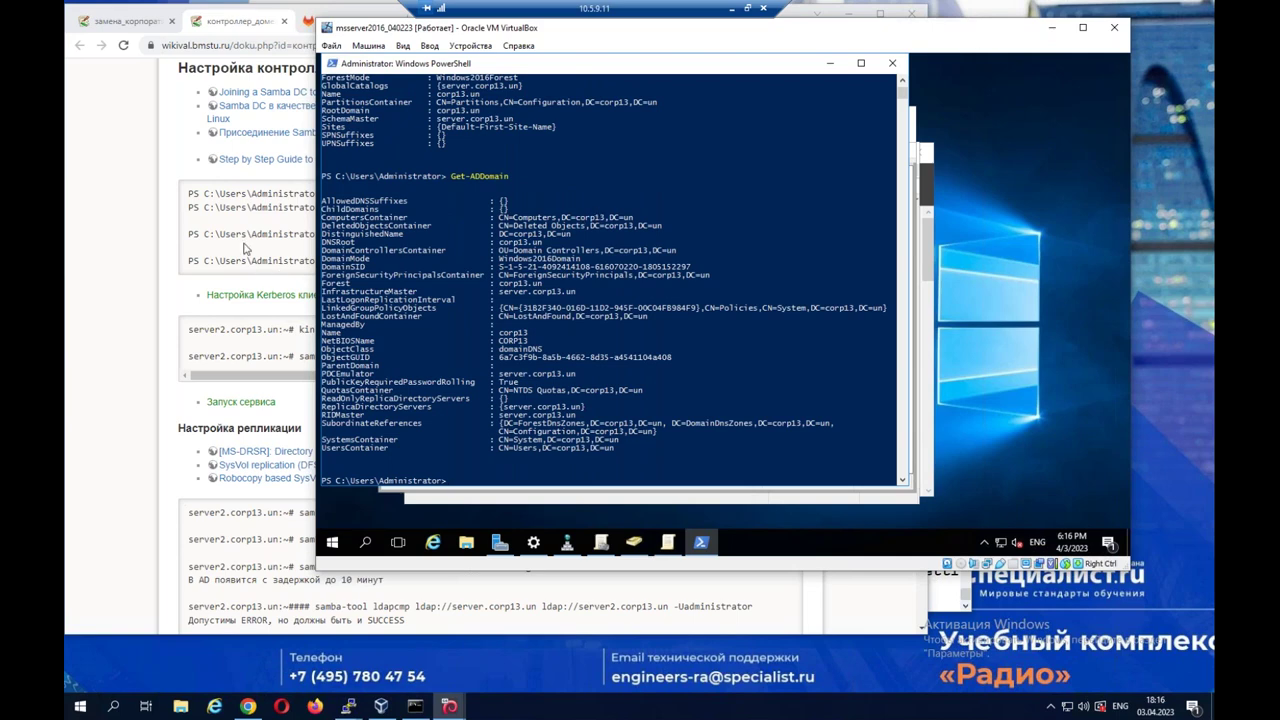
click(246, 250)
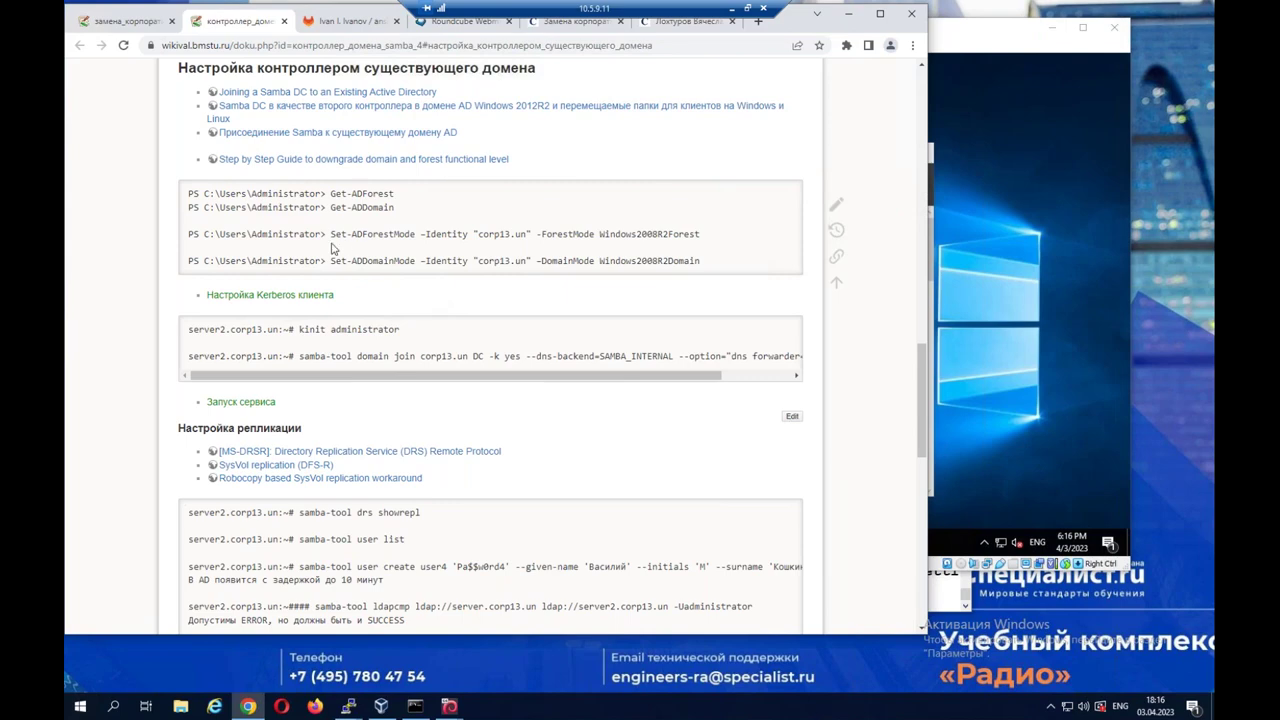
Run Set-ADForestMode to lower the forest level to Windows2008R2Forest, confirming with Y.
drag(331, 234, 702, 232)
key(ctrl+c)
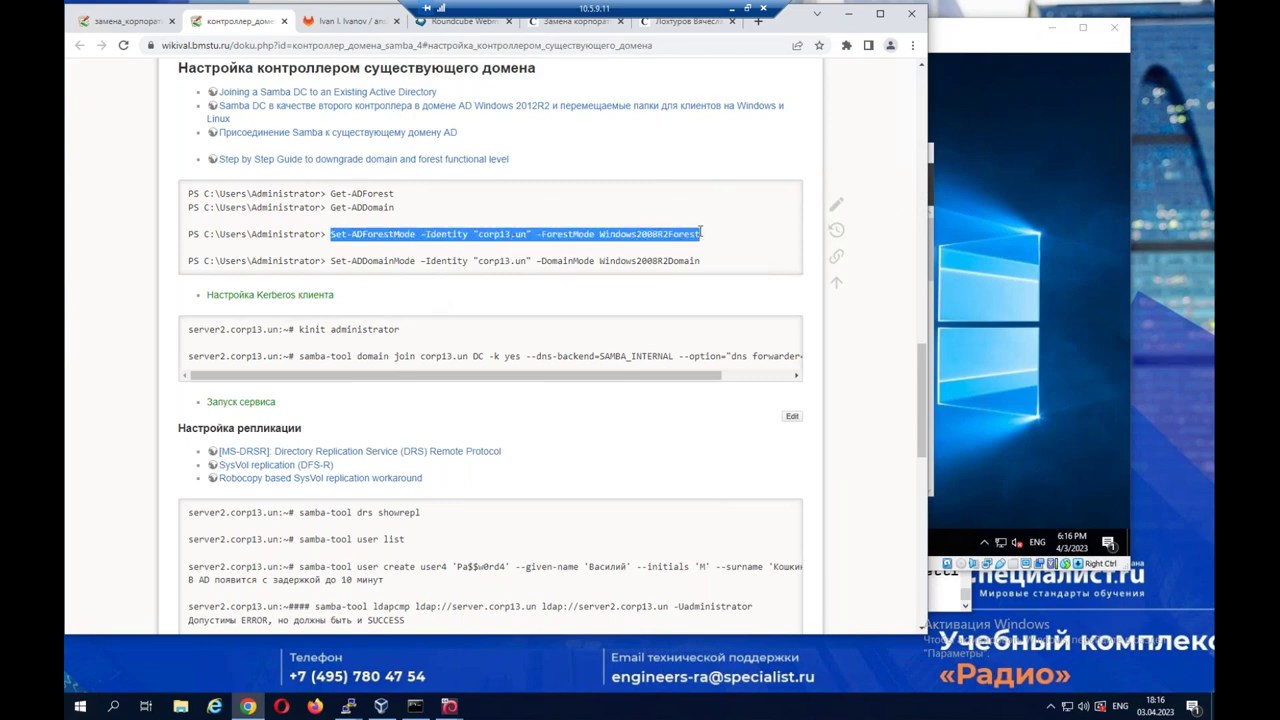
click(381, 707)
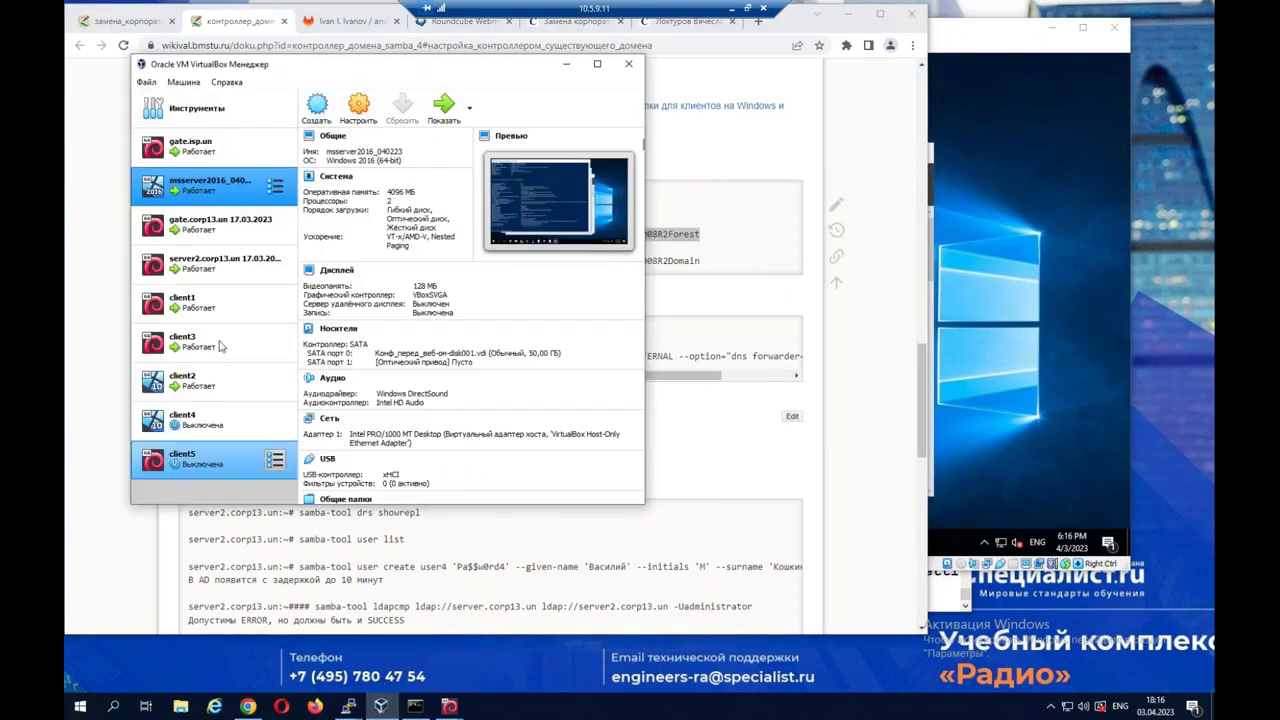
double_click(162, 194)
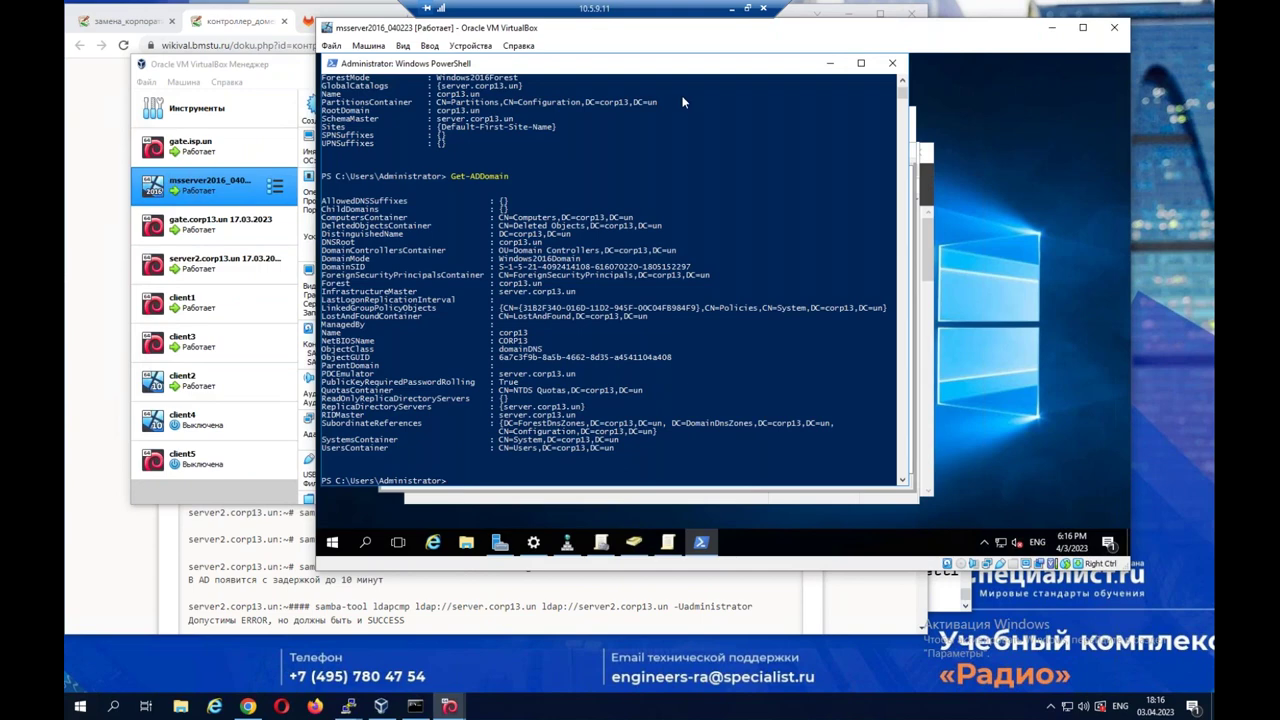
drag(669, 40, 684, 40)
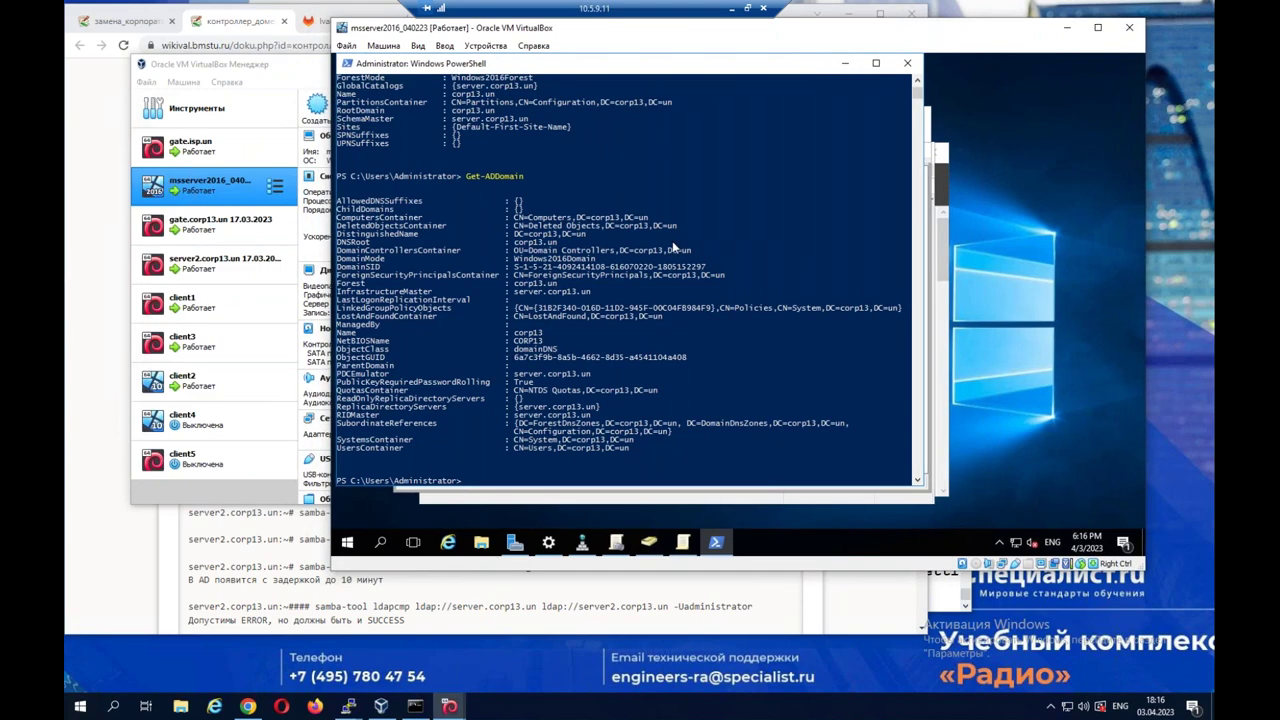
right_click(720, 333)
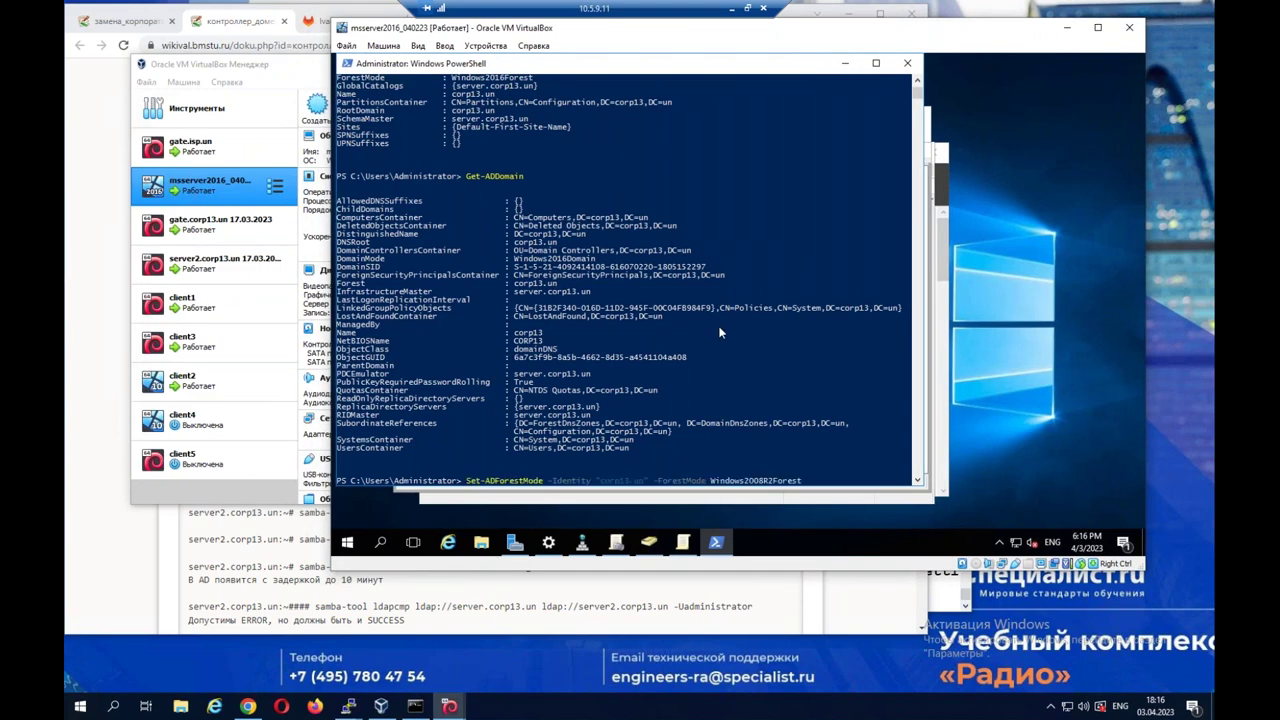
key(Return)
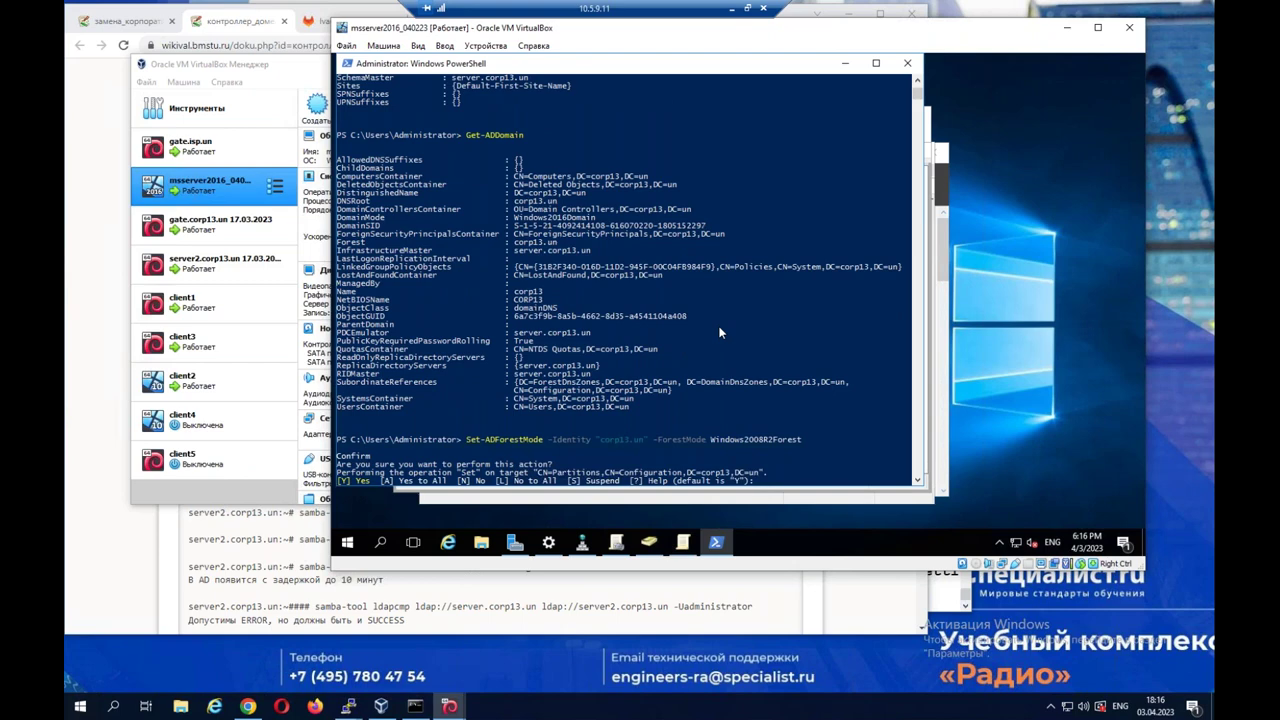
key(Return)
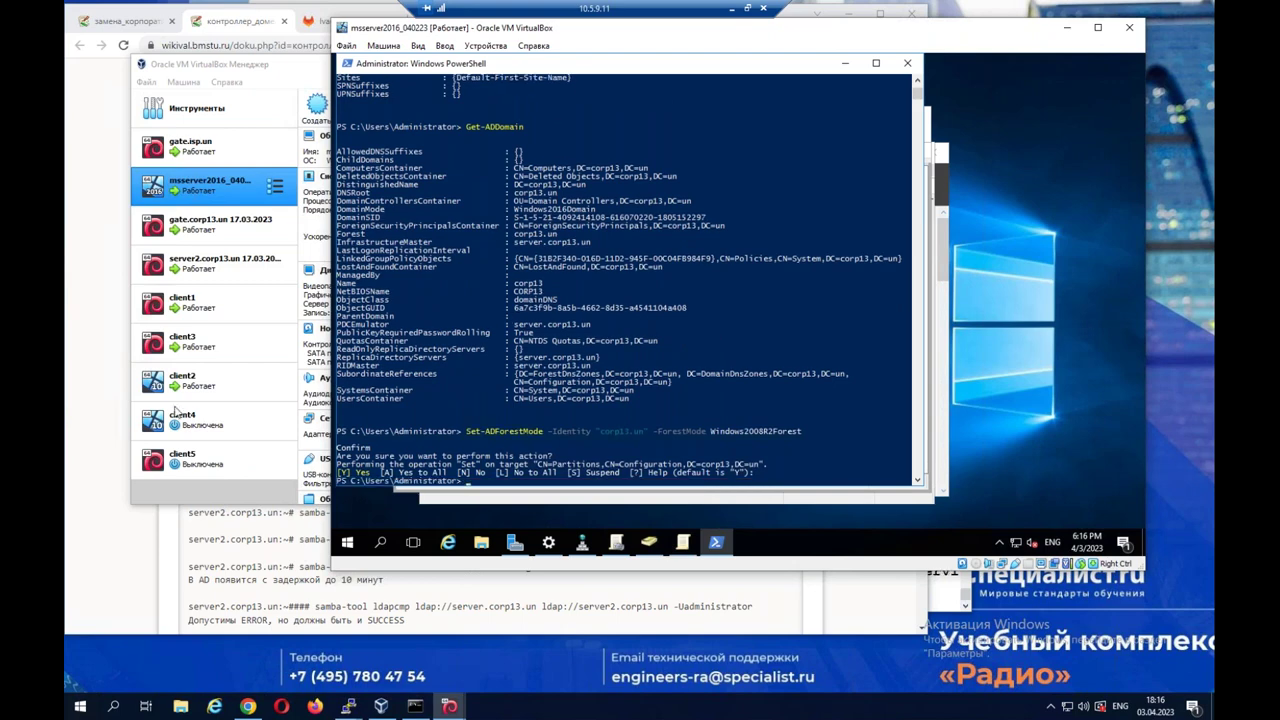
click(139, 565)
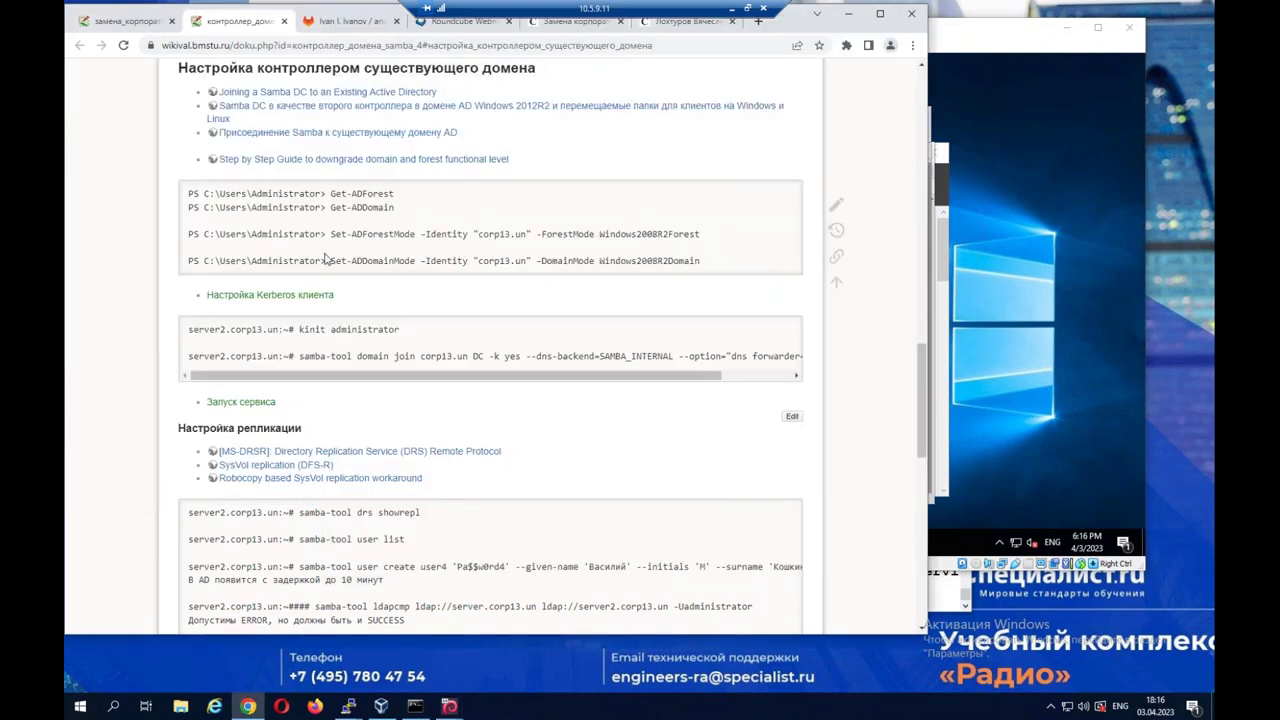
Run Set-ADDomainMode to lower the domain level to Windows2008R2Domain, confirming with Y.
drag(330, 261, 710, 265)
key(ctrl+c)
key(alt+Tab)
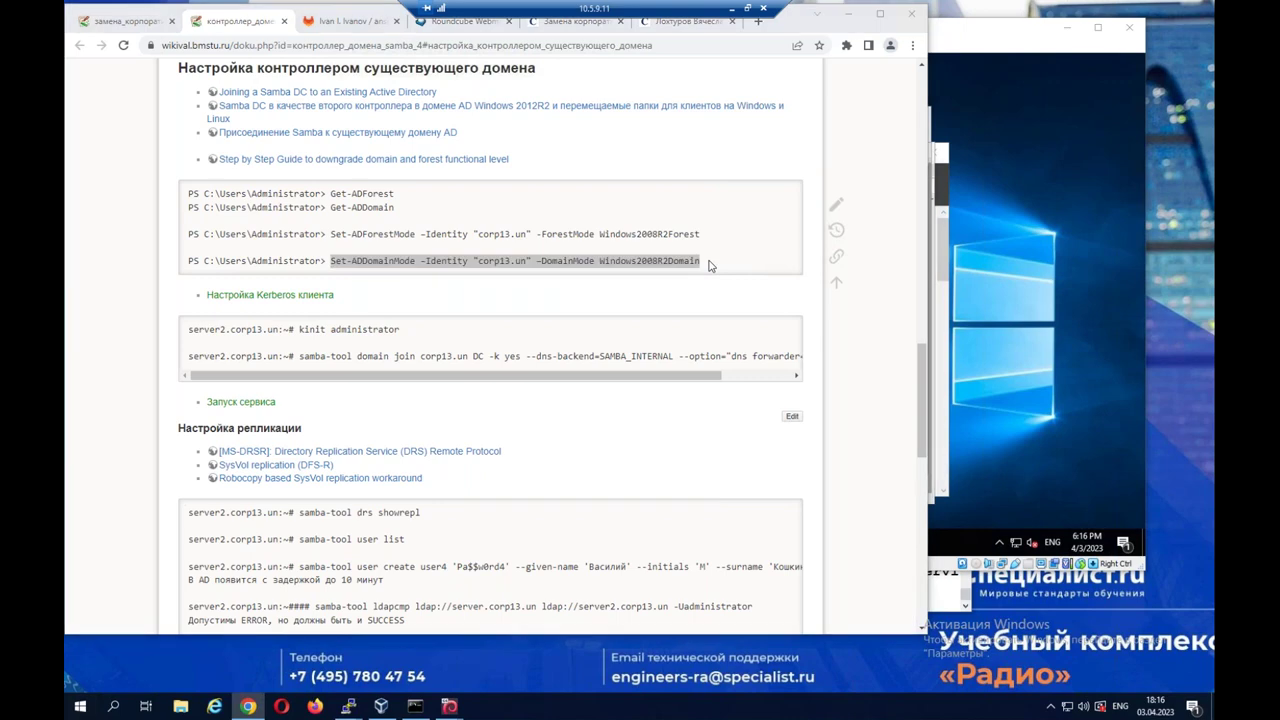
key(ctrl+v)
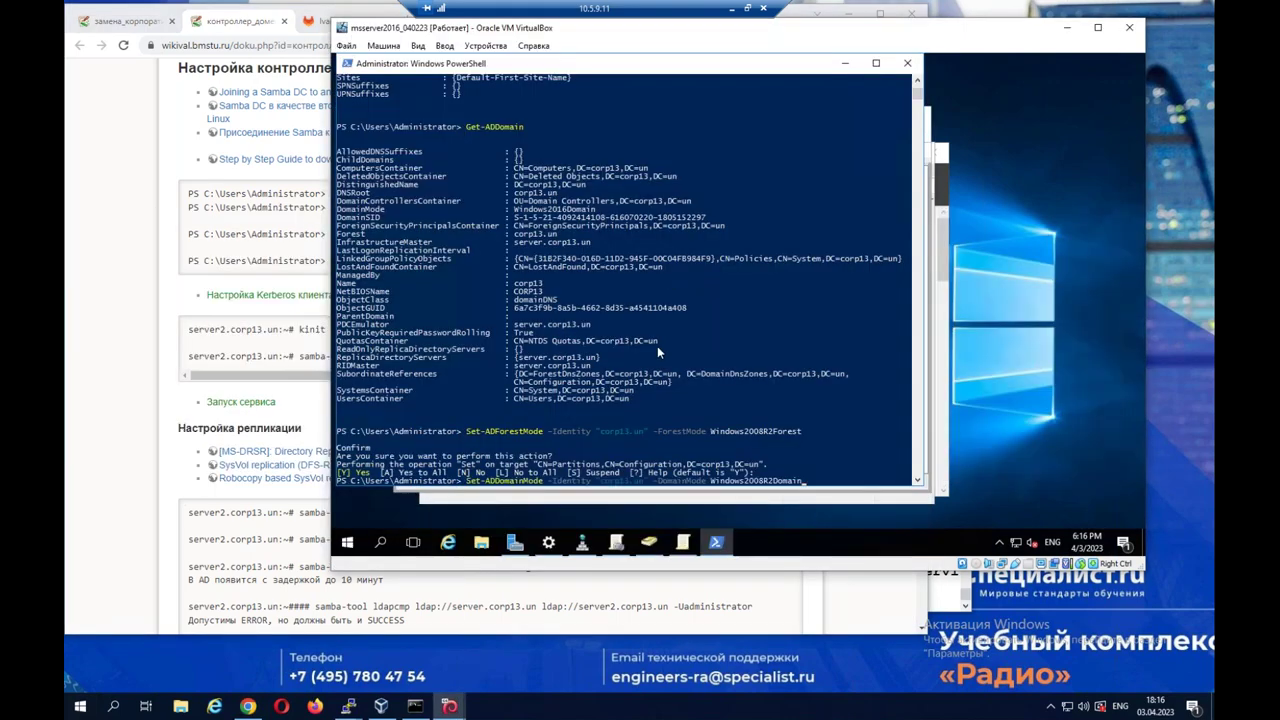
key(Return)
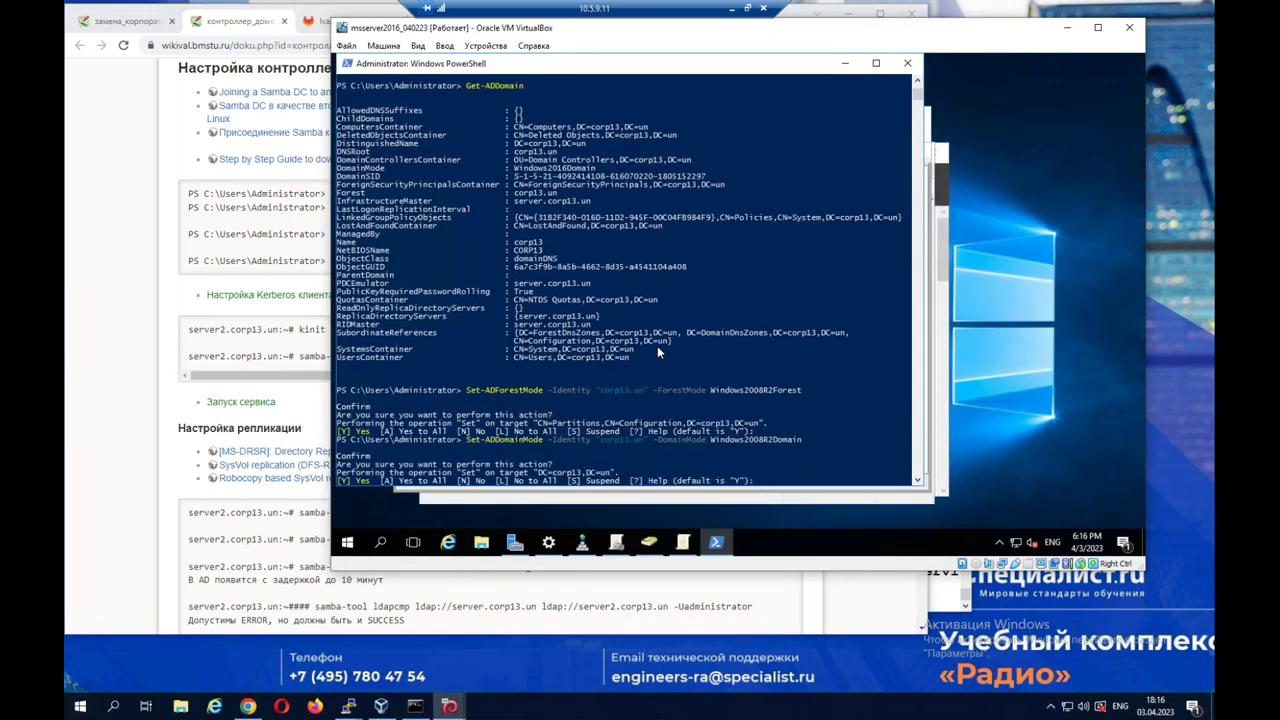
key(Return)
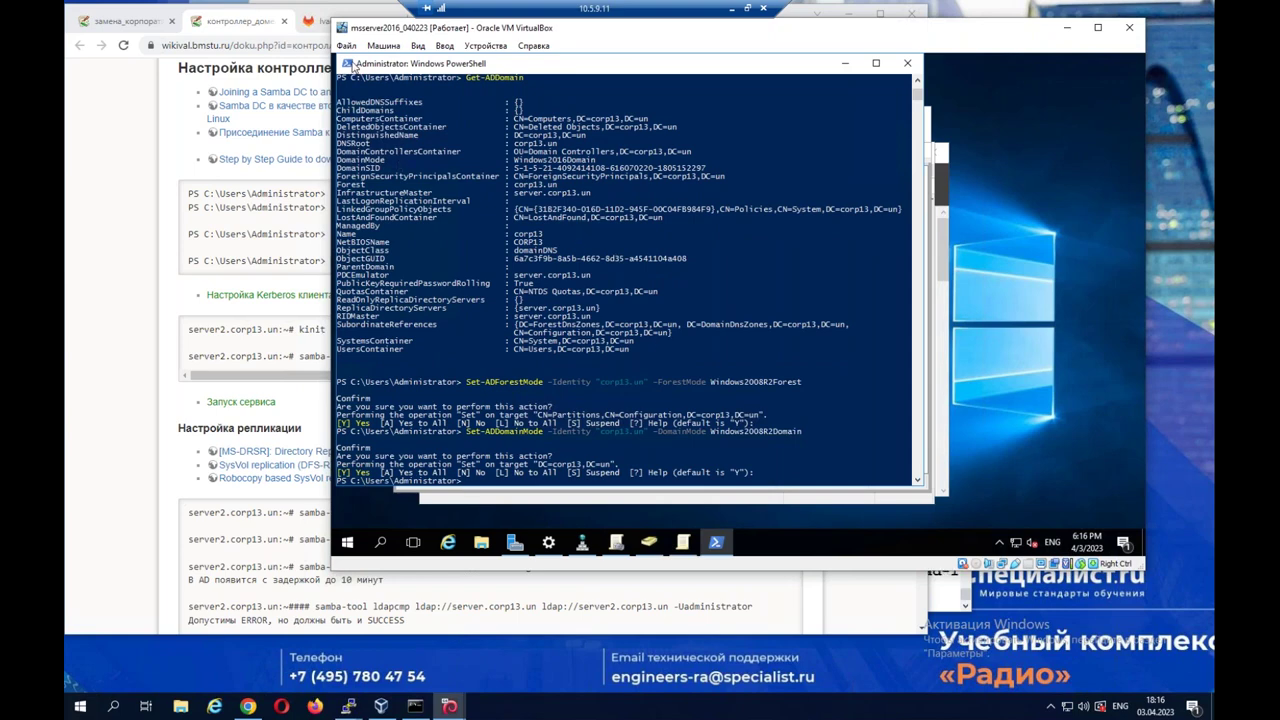
click(352, 66)
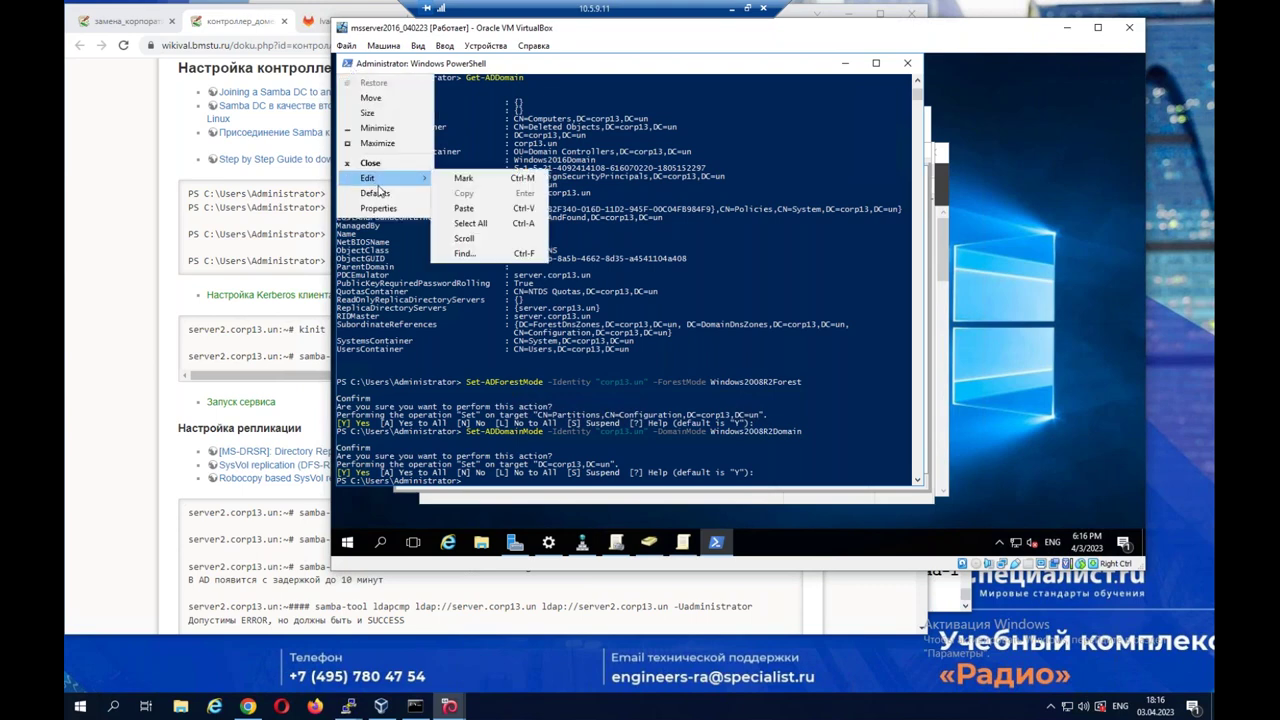
Set the PowerShell console font to 18-point Lucida Console, then return to the wiki.
click(379, 208)
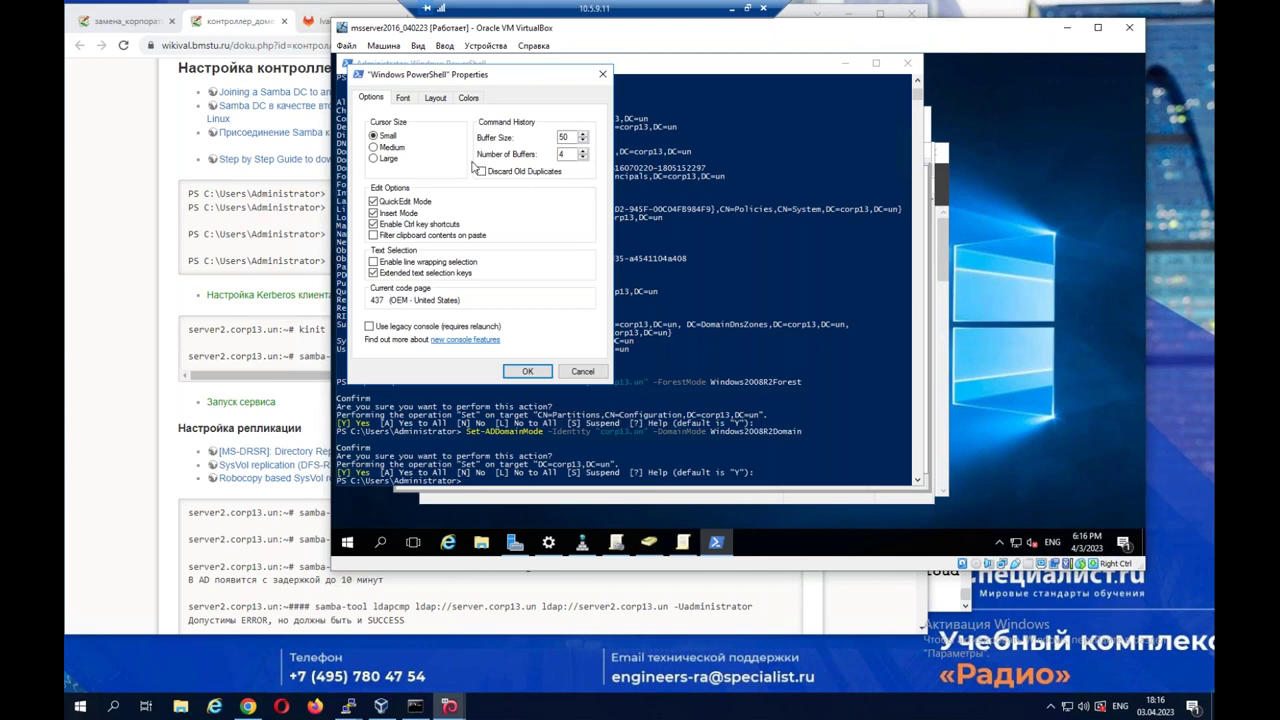
click(402, 98)
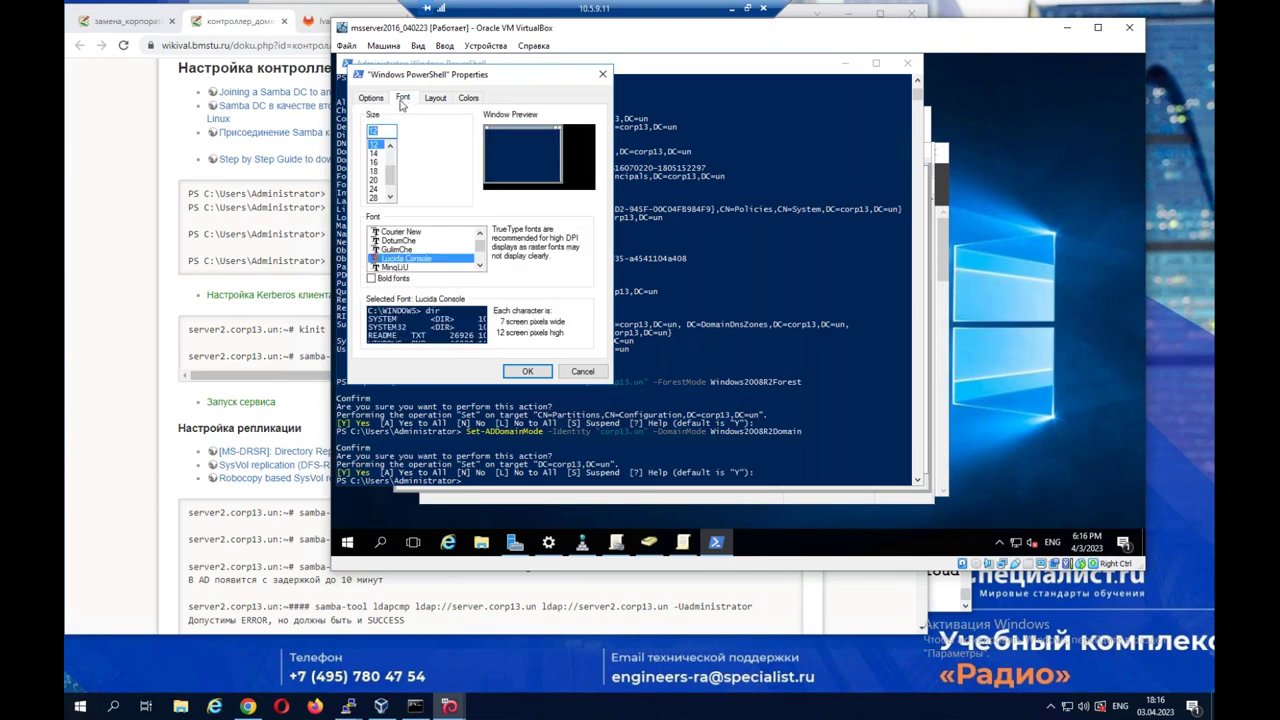
click(376, 171)
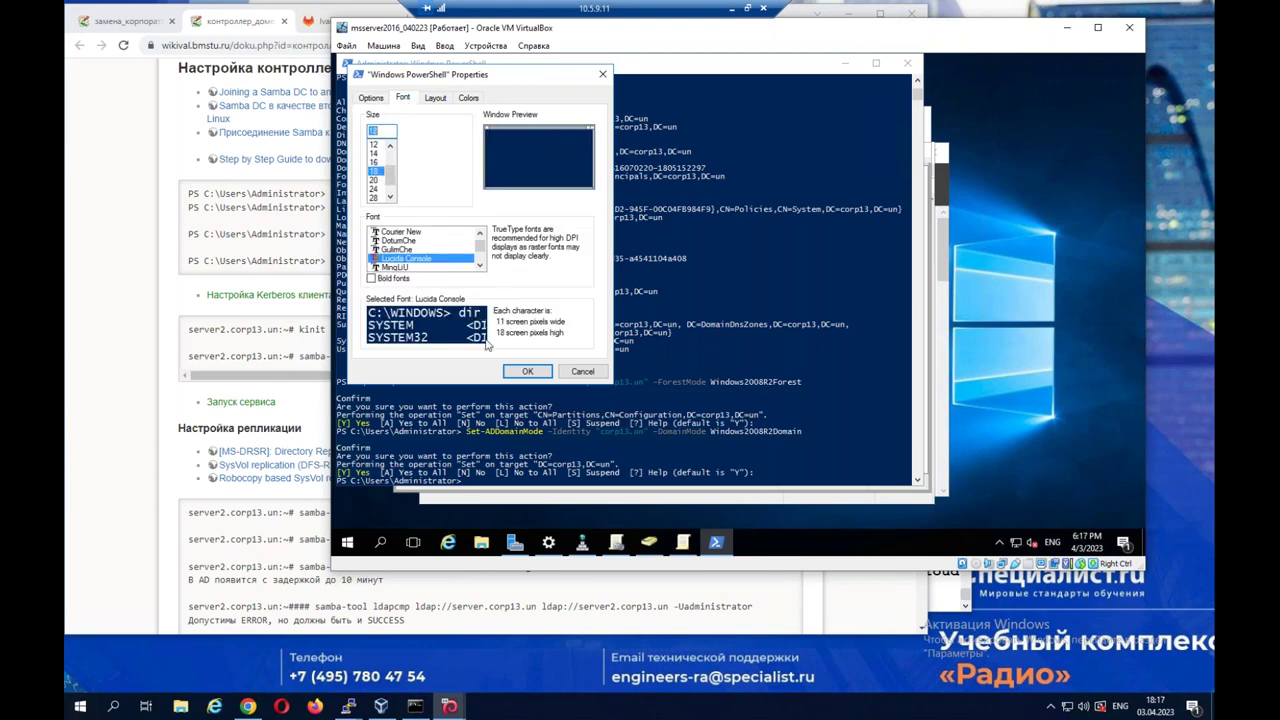
click(527, 371)
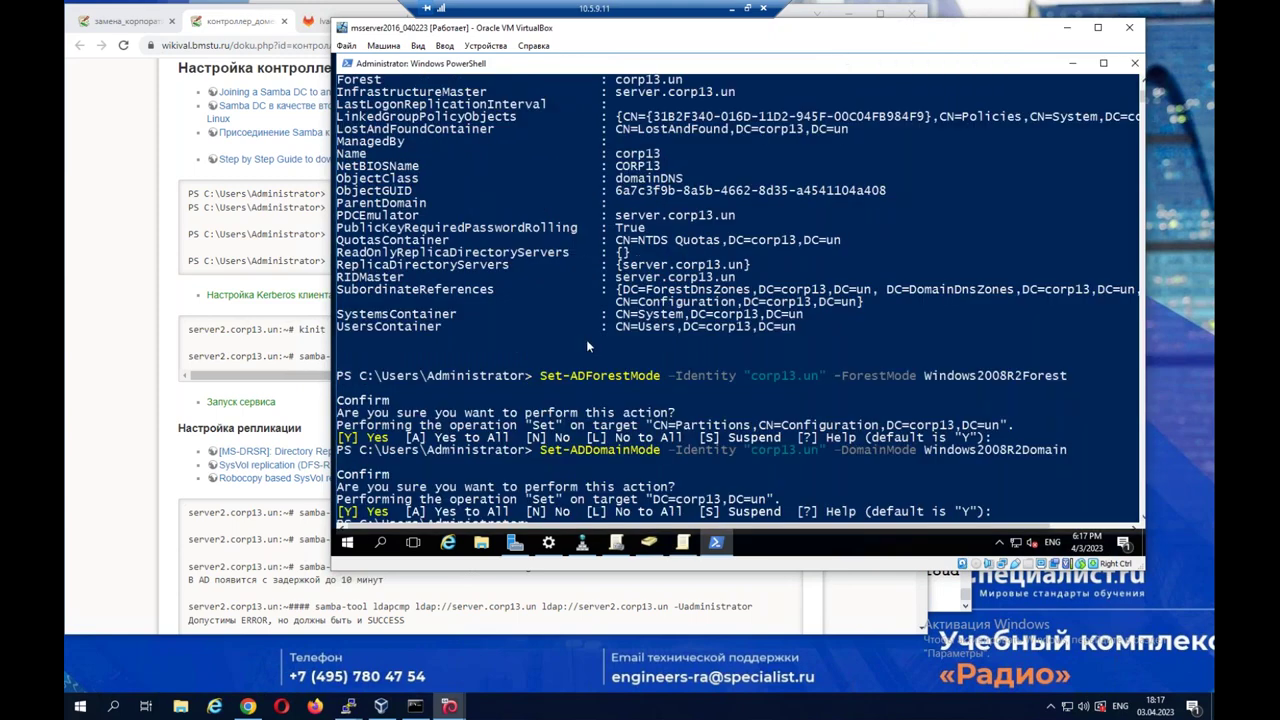
key(Return)
key(Return)
key(Return)
key(Return)
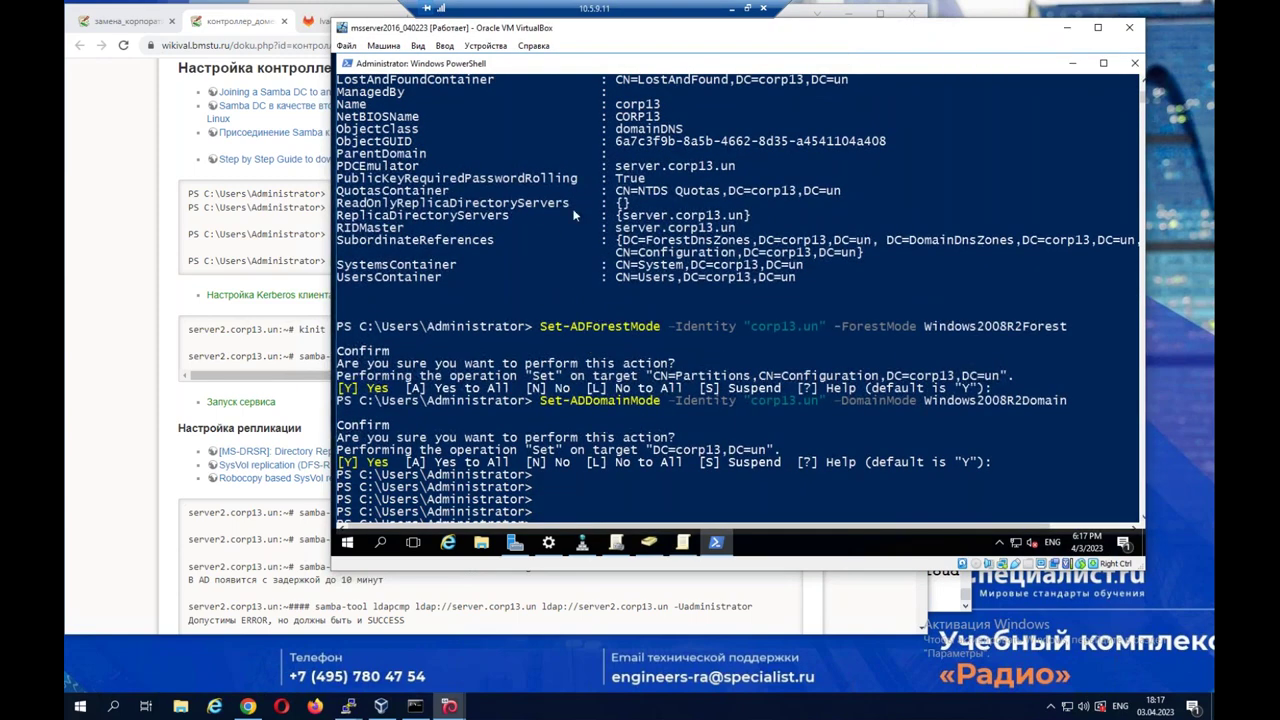
drag(398, 66, 366, 81)
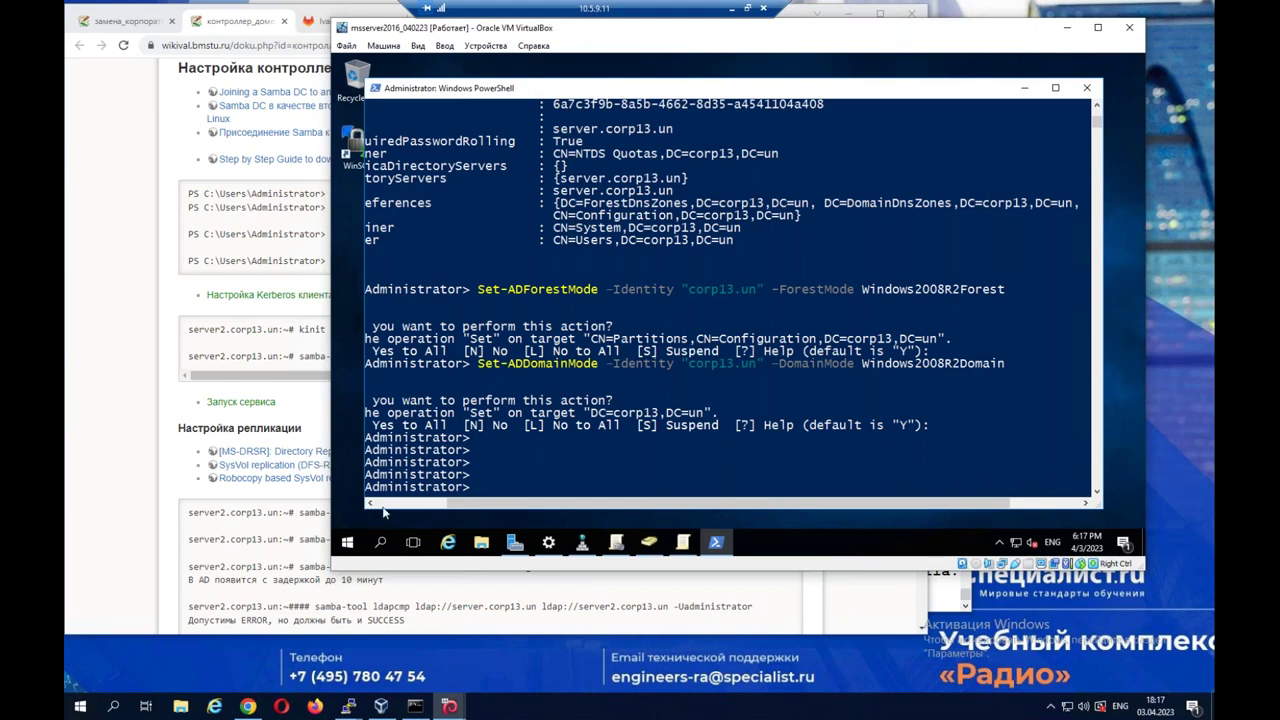
click(385, 503)
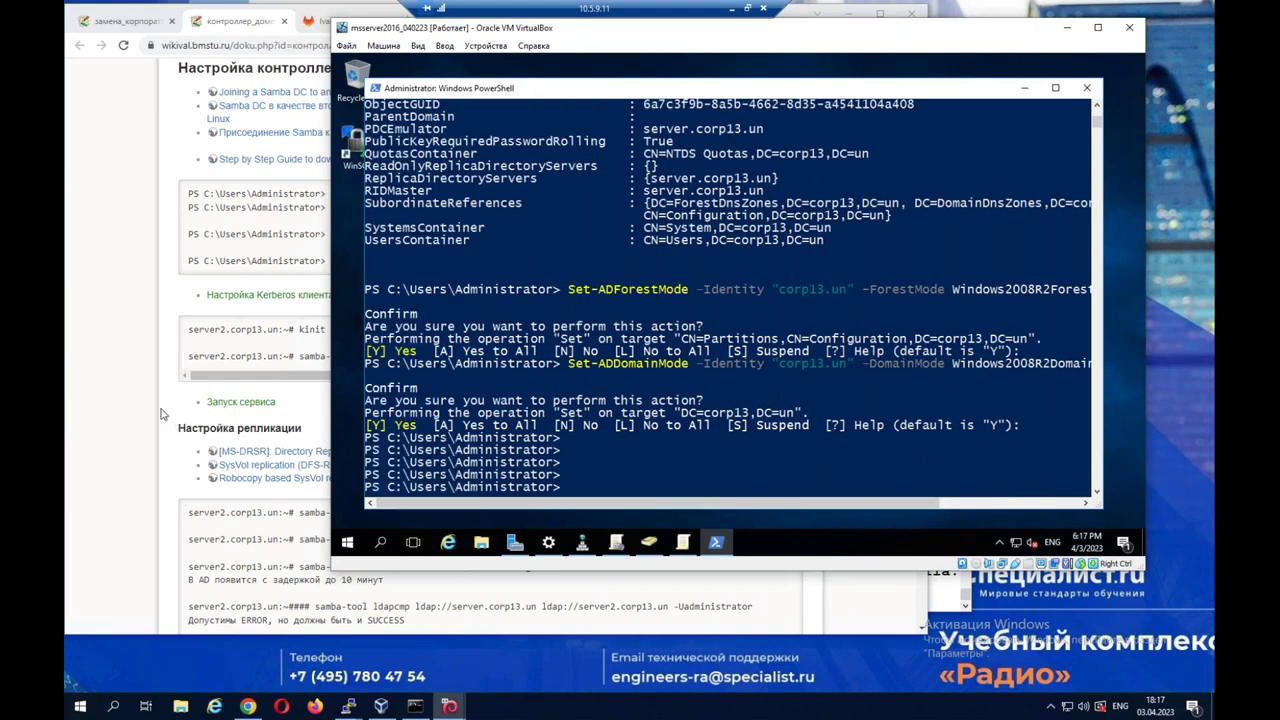
click(160, 412)
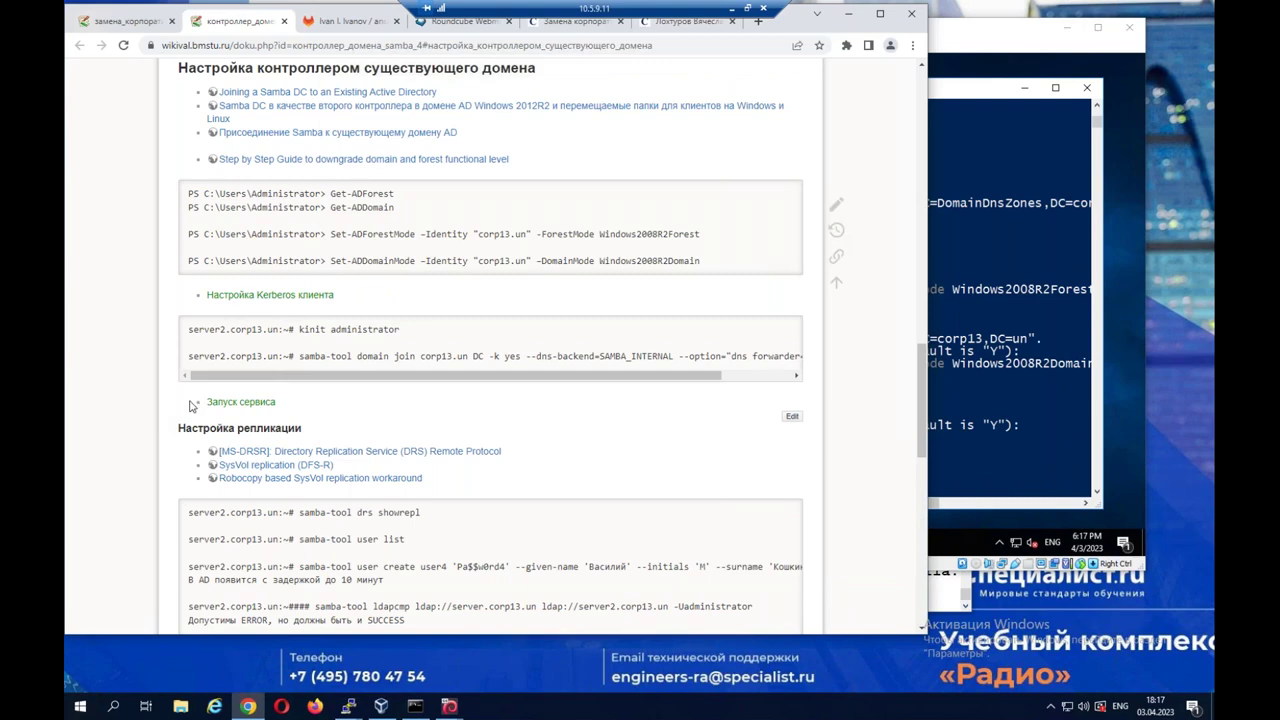
mouse_move(347, 708)
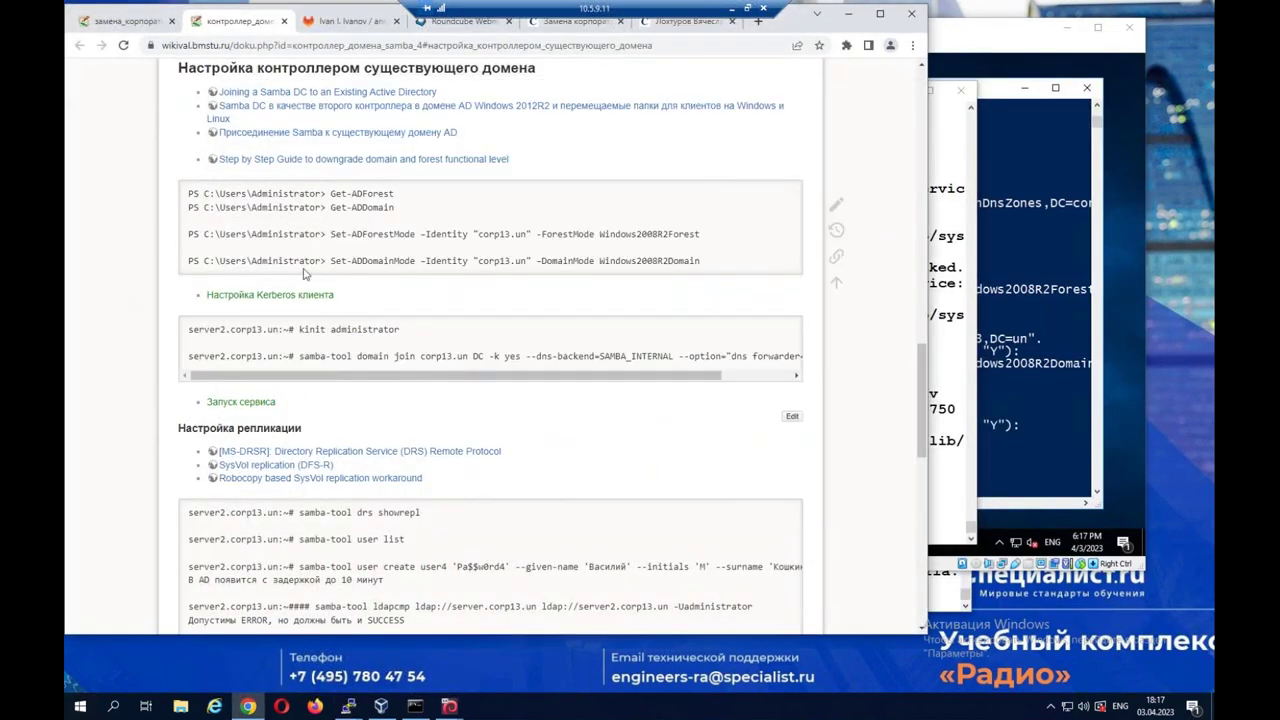
Install the krb5-user package on server2 using 'apt install krb5-user' from the Kerberos client page.
right_click(304, 298)
click(340, 304)
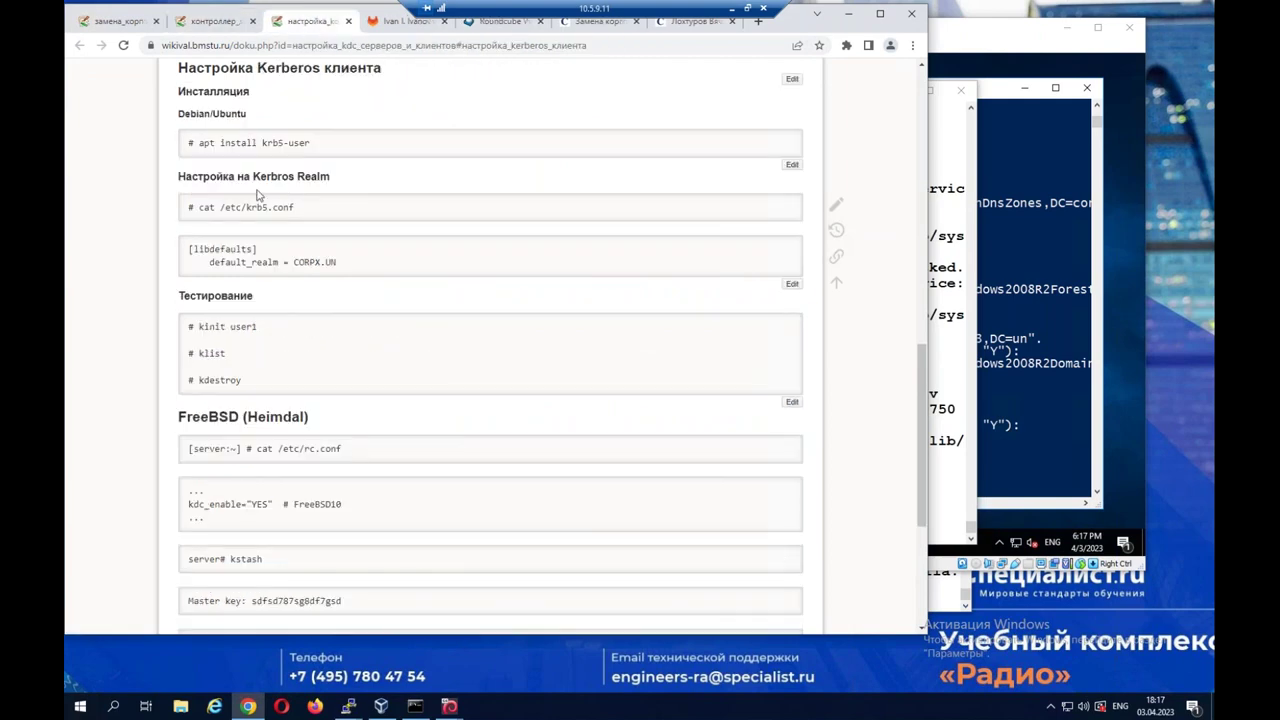
drag(200, 144, 312, 149)
key(ctrl+c)
key(alt+Tab)
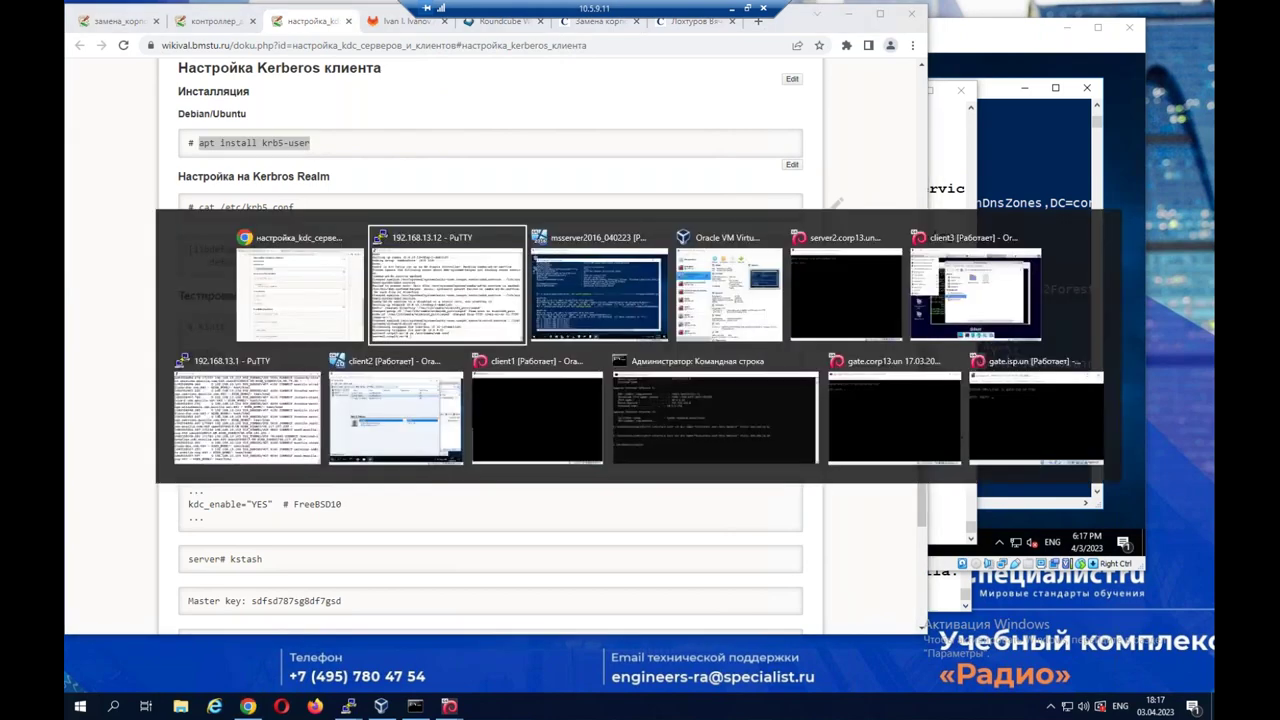
right_click(557, 362)
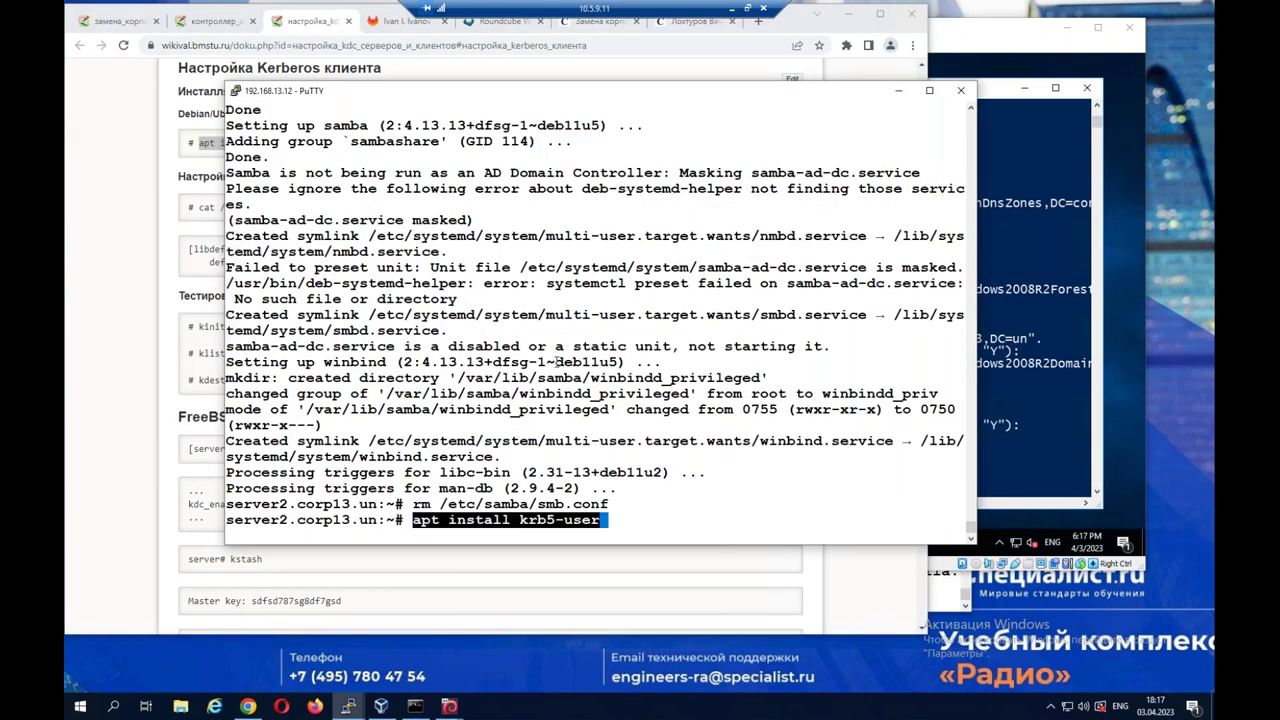
key(Return)
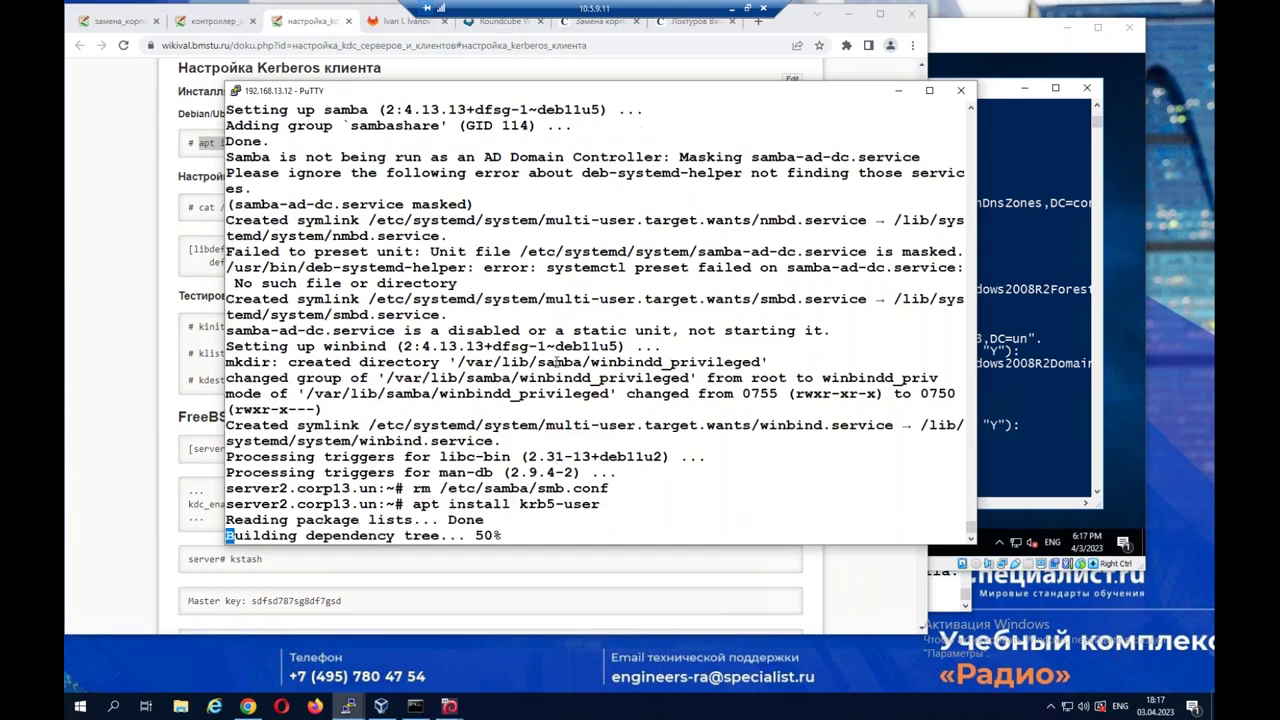
key(Return)
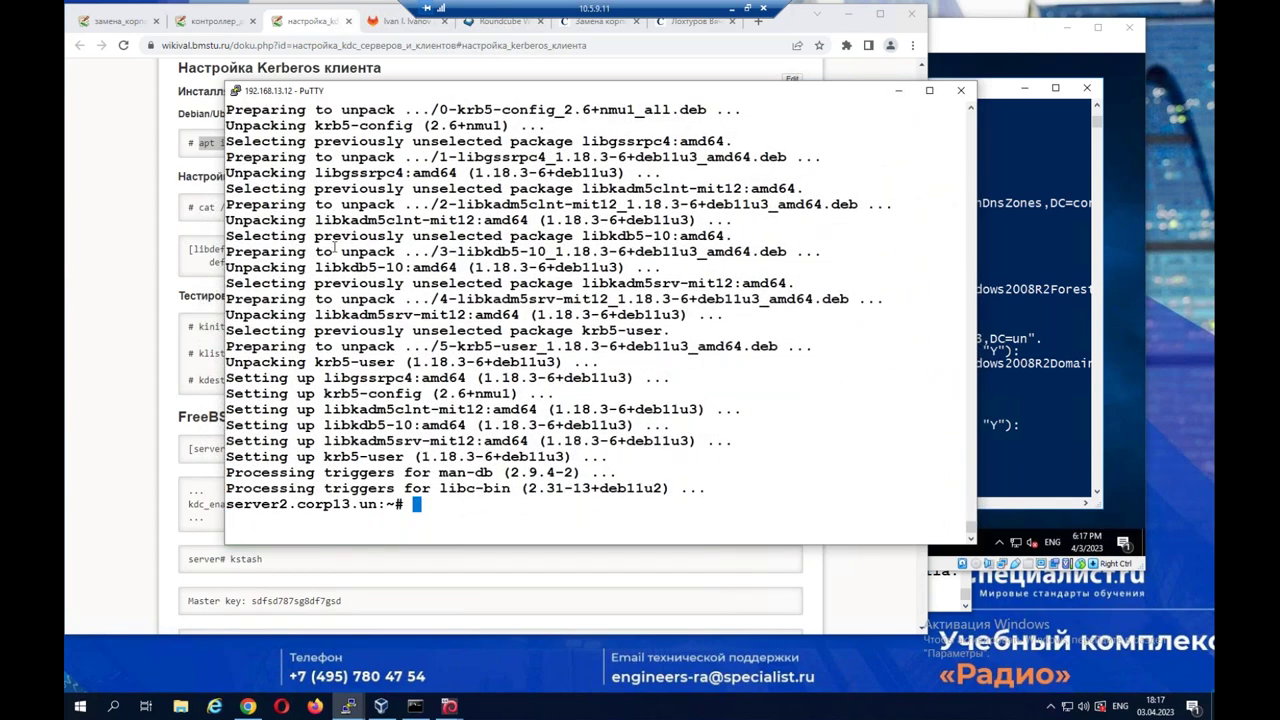
Get a Kerberos ticket with 'kinit administrator' and the admin password, then verify it with 'klist'.
click(349, 21)
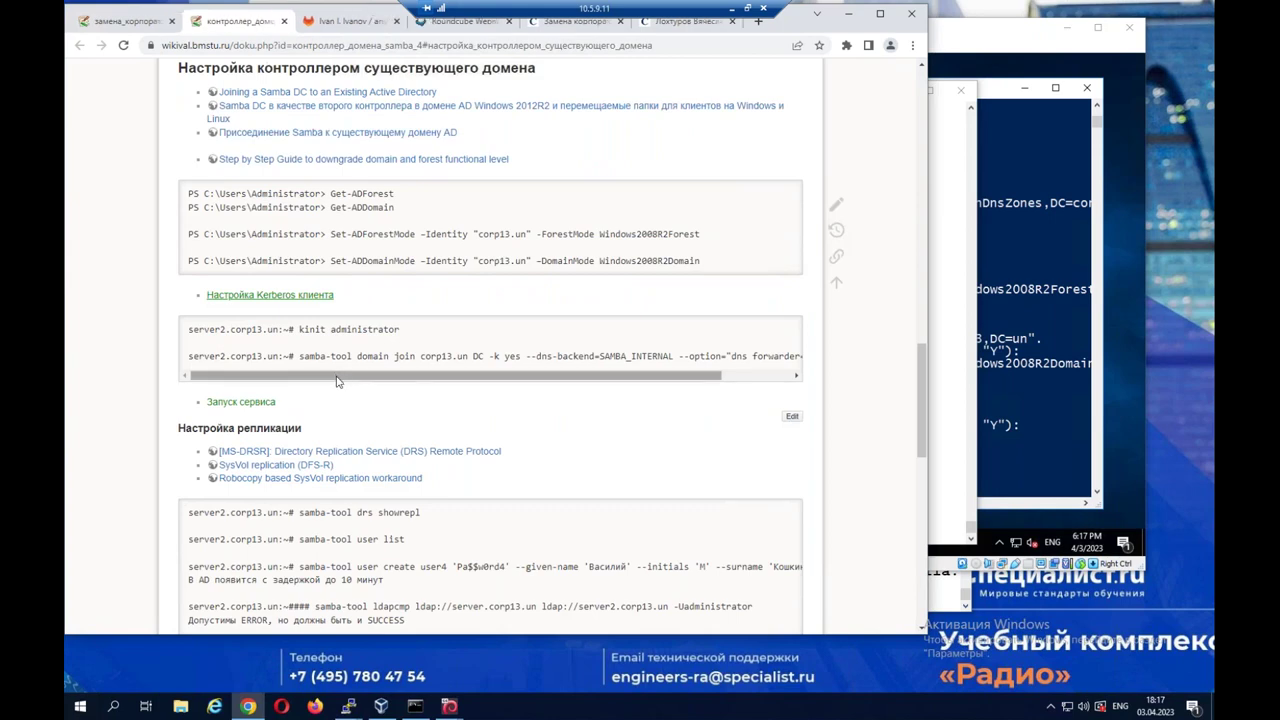
drag(298, 329, 400, 336)
key(ctrl+c)
key(alt+Tab)
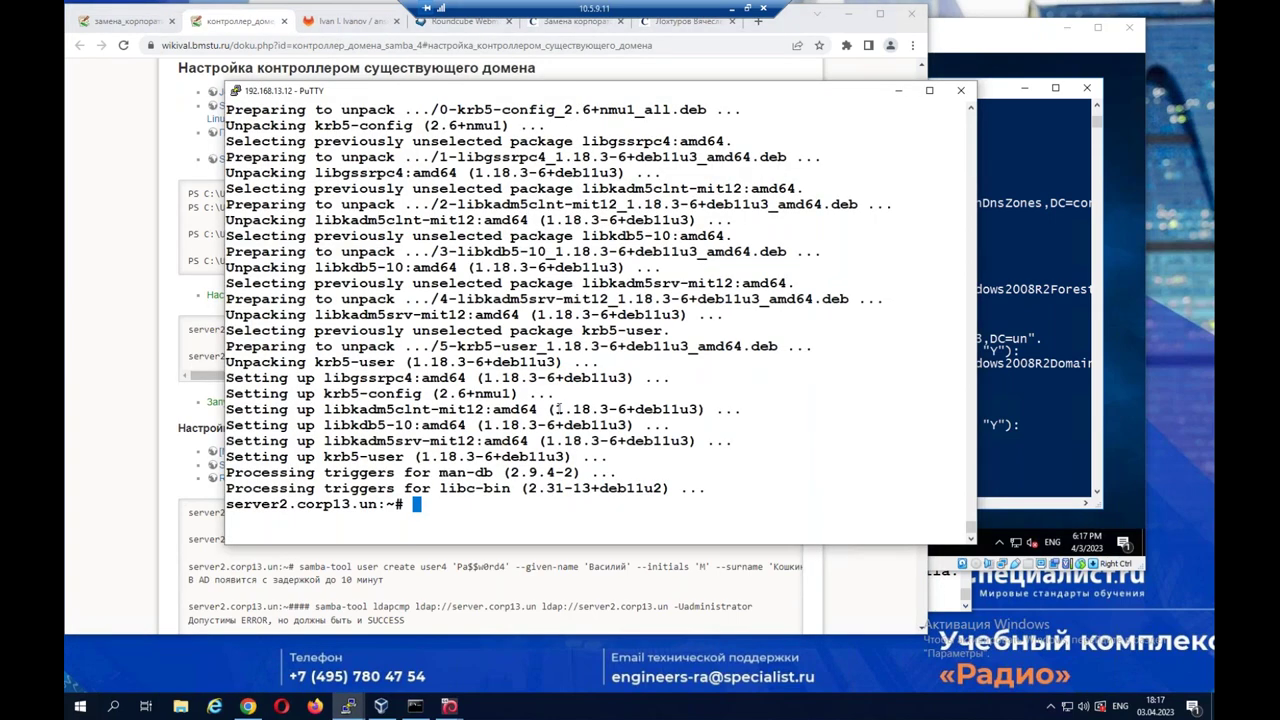
key(Return)
right_click(566, 414)
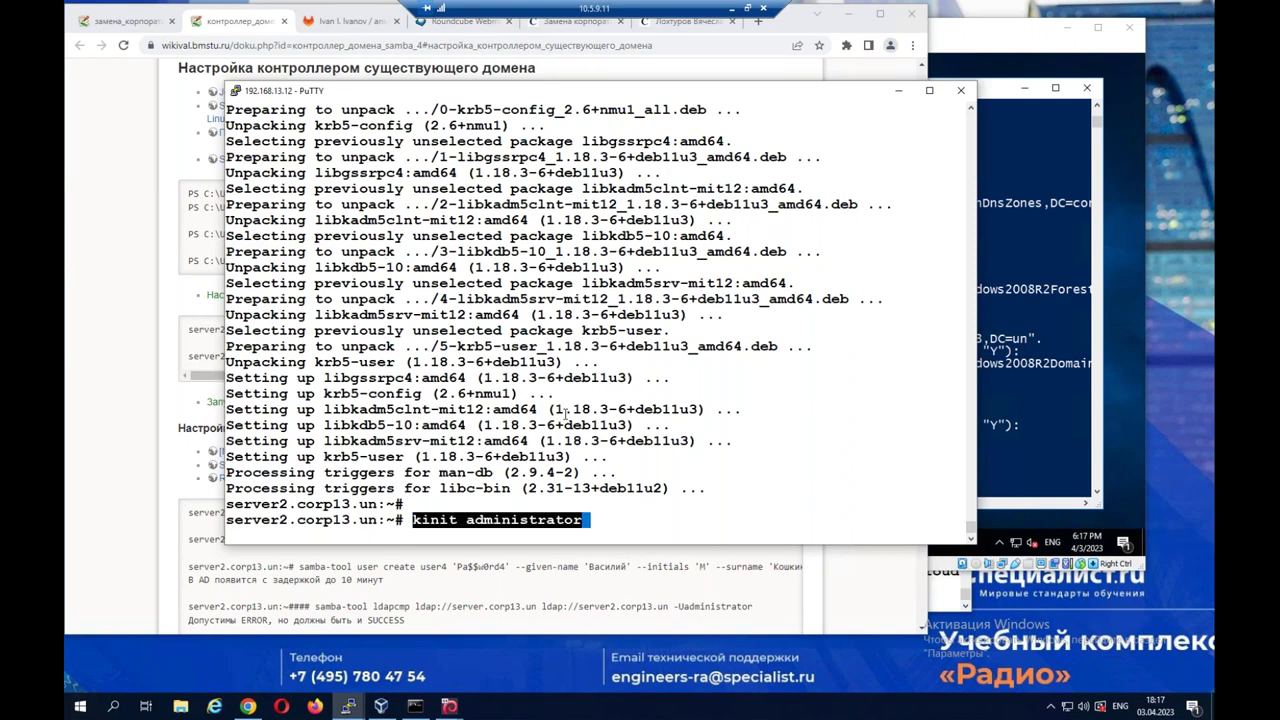
key(Return)
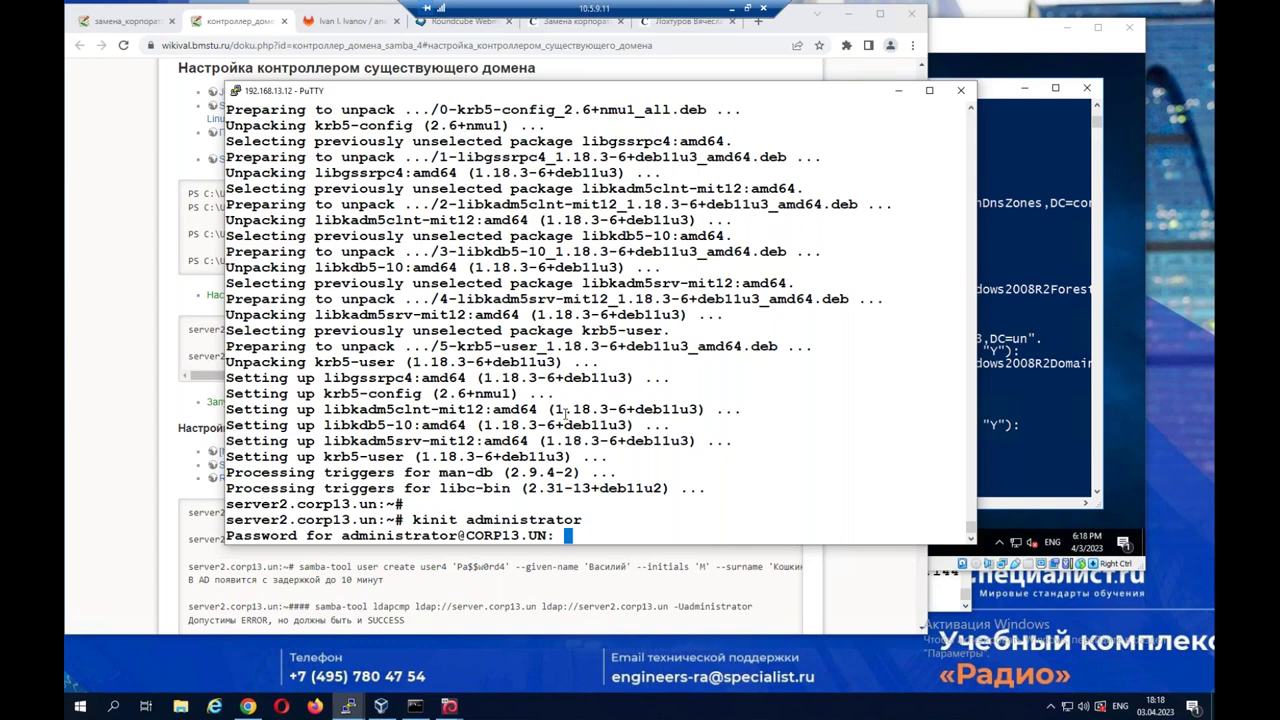
key(Return)
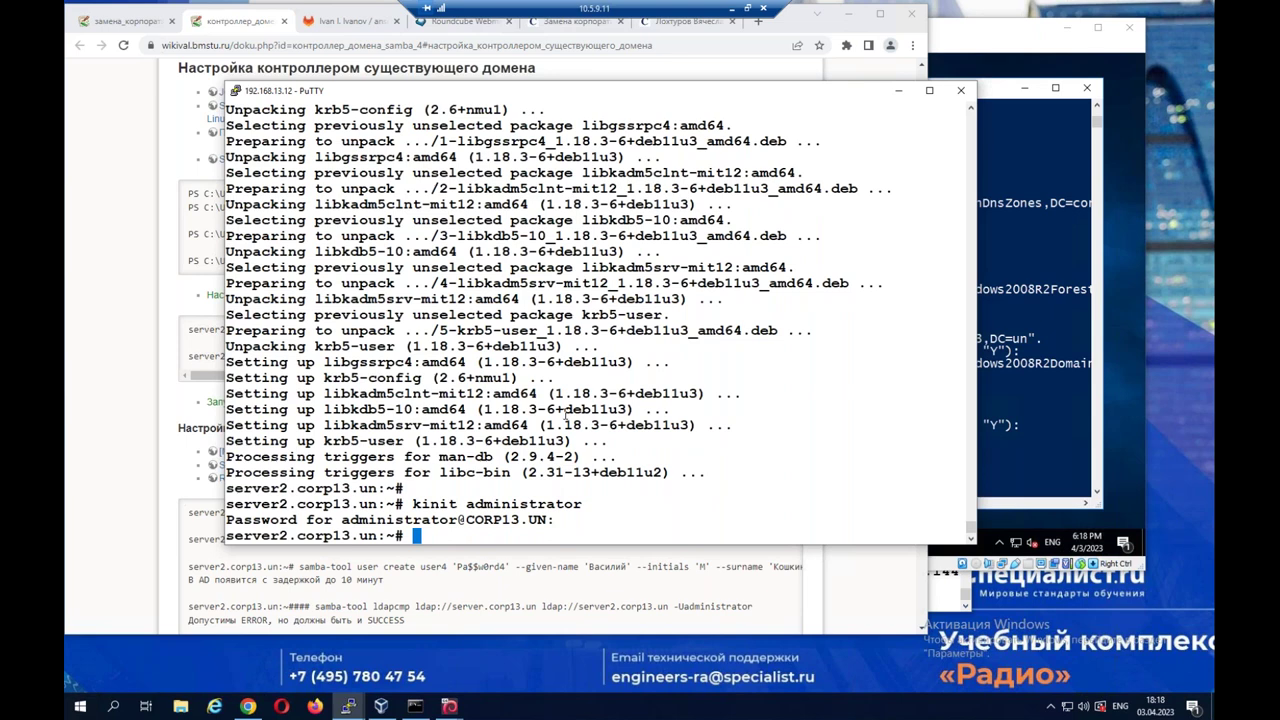
text(klist)
key(Return)
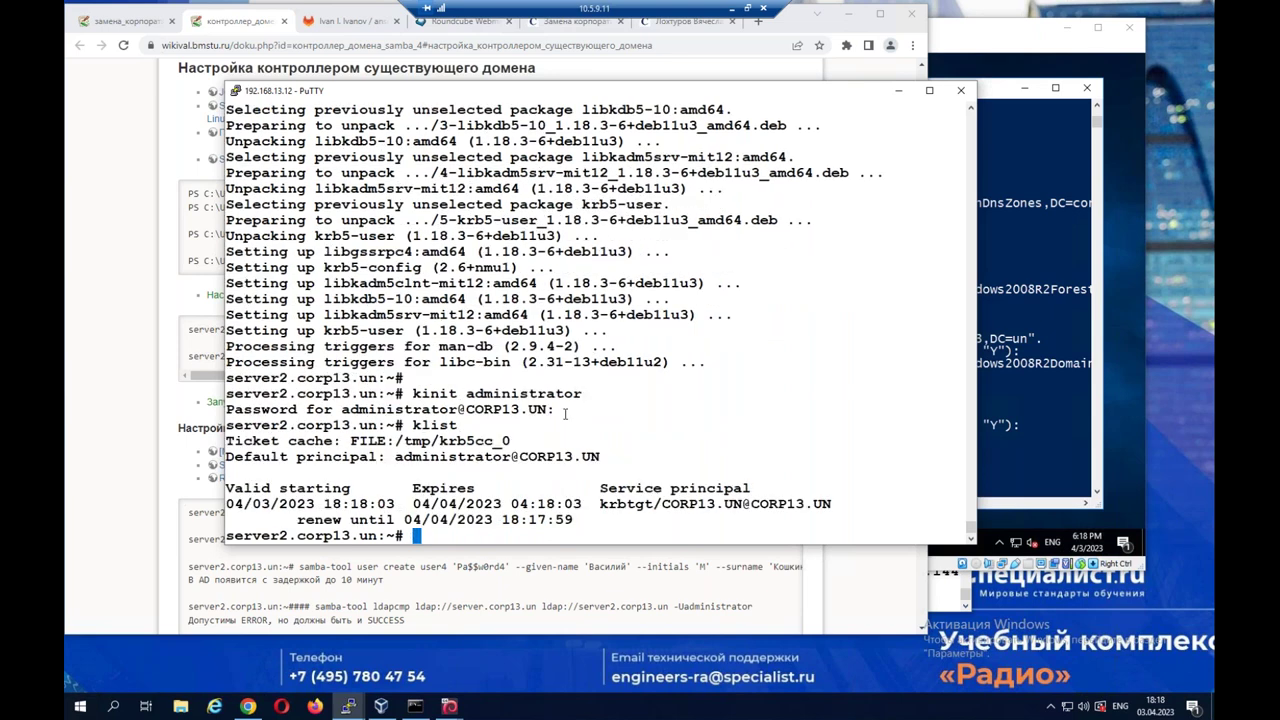
click(130, 378)
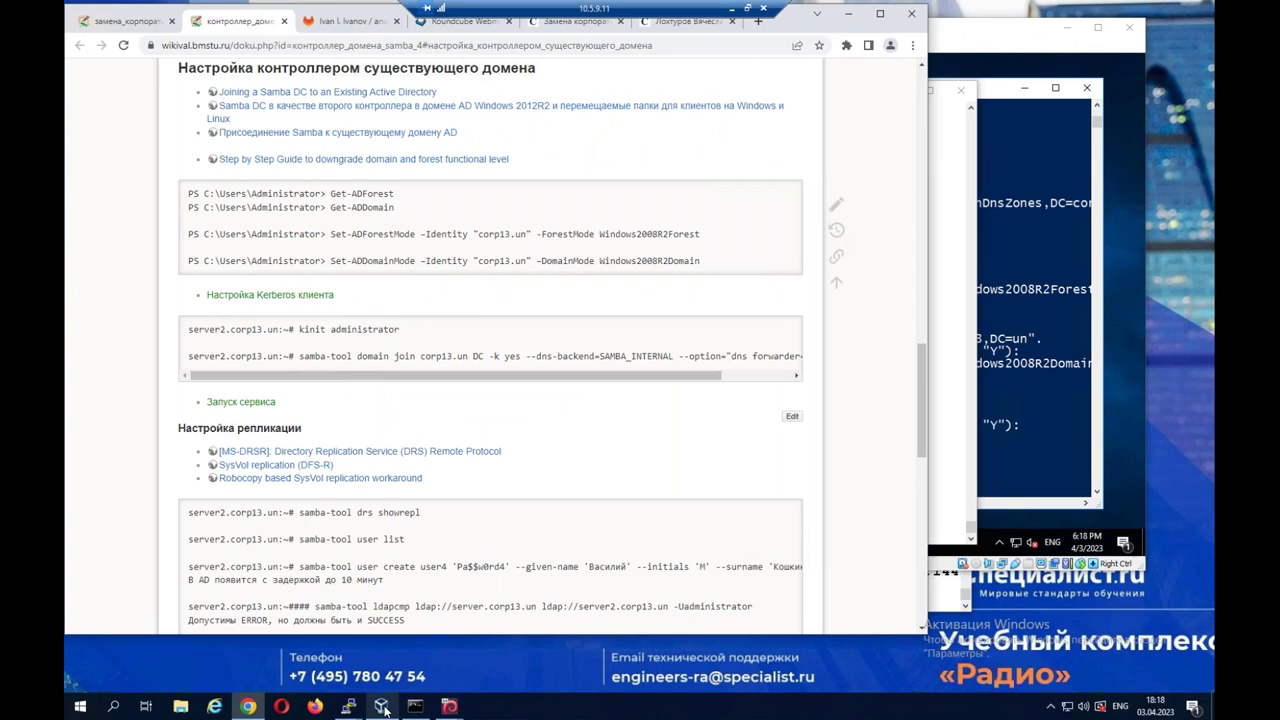
On msserver2016, refresh Active Directory Users and Computers and confirm Domain Controllers lists only SERVER.
mouse_move(385, 709)
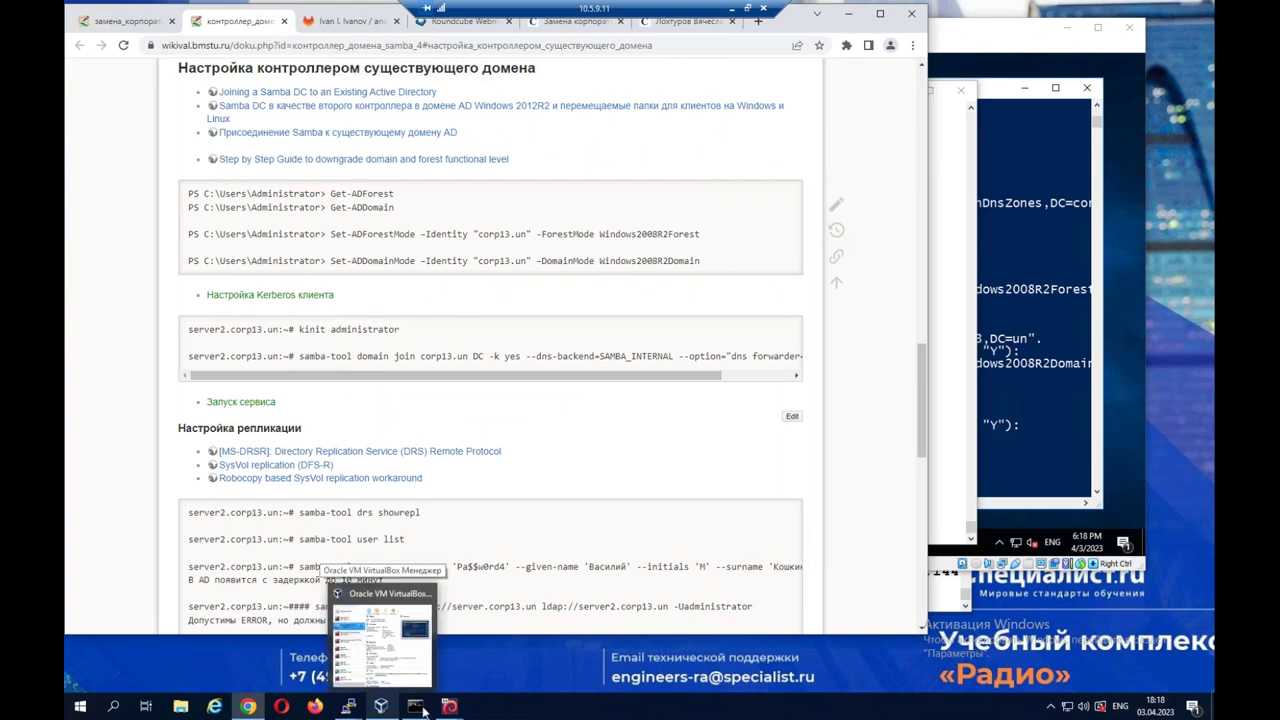
mouse_move(452, 710)
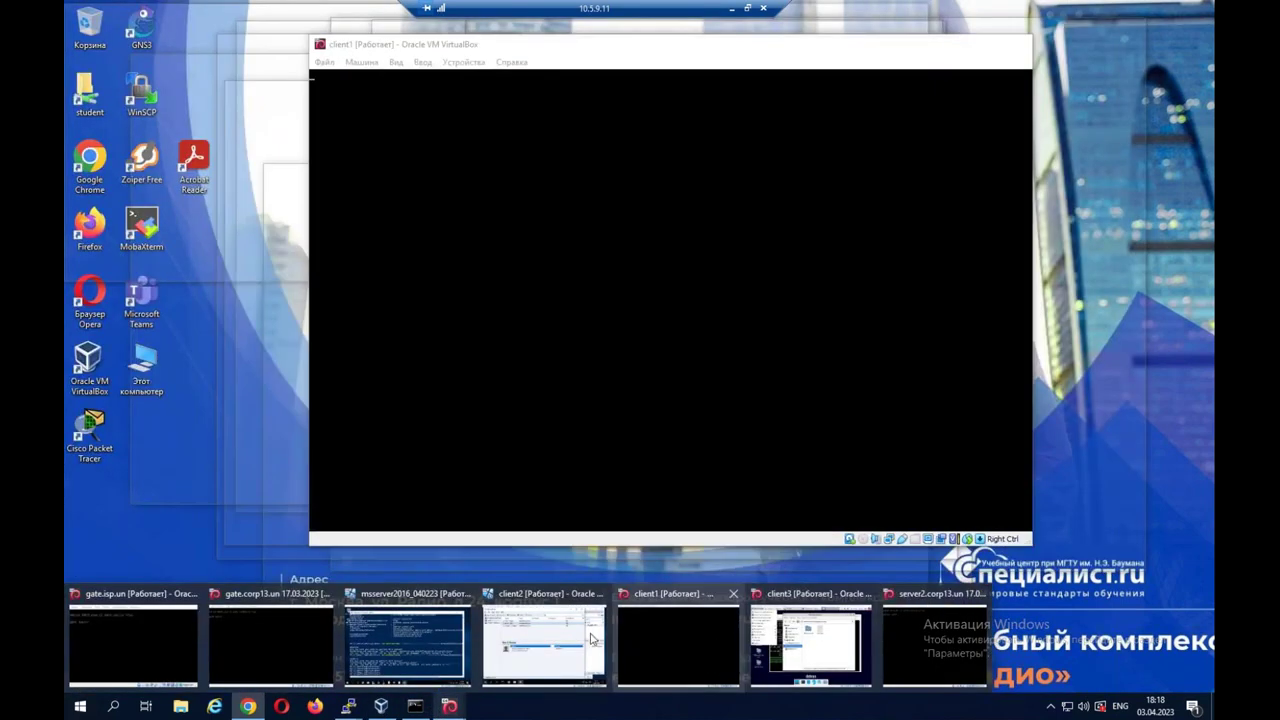
mouse_move(507, 645)
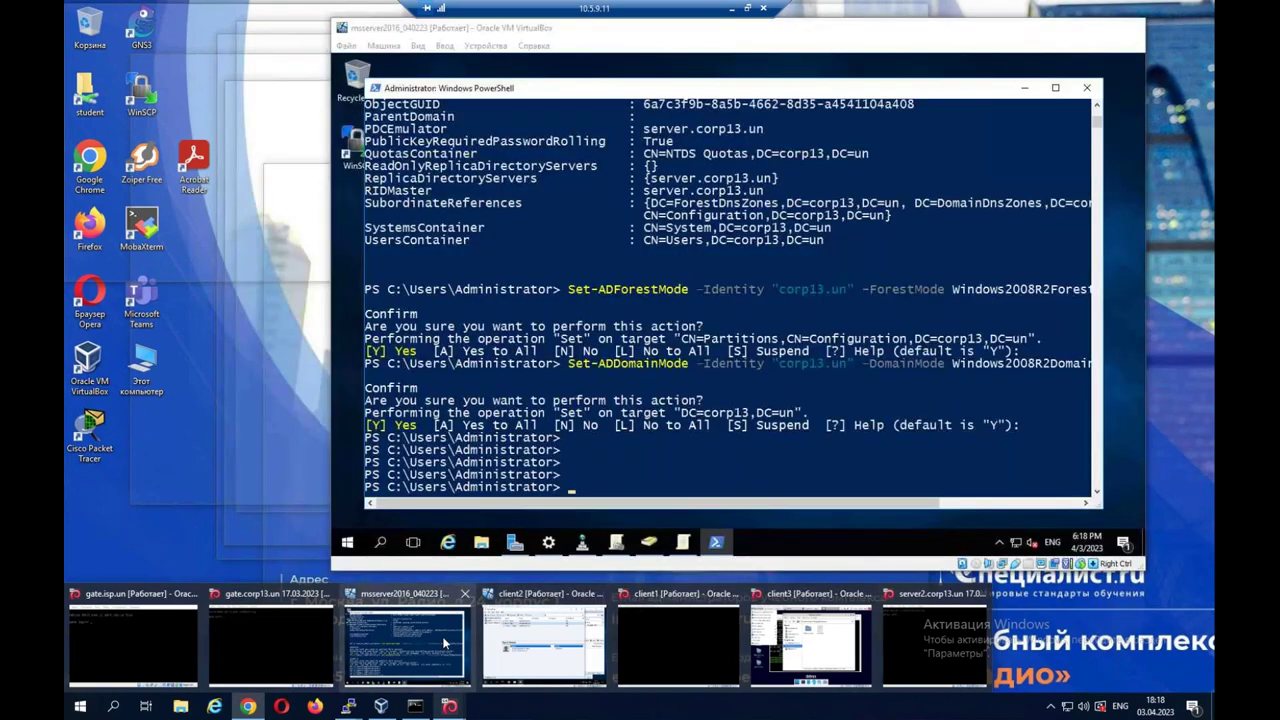
click(405, 645)
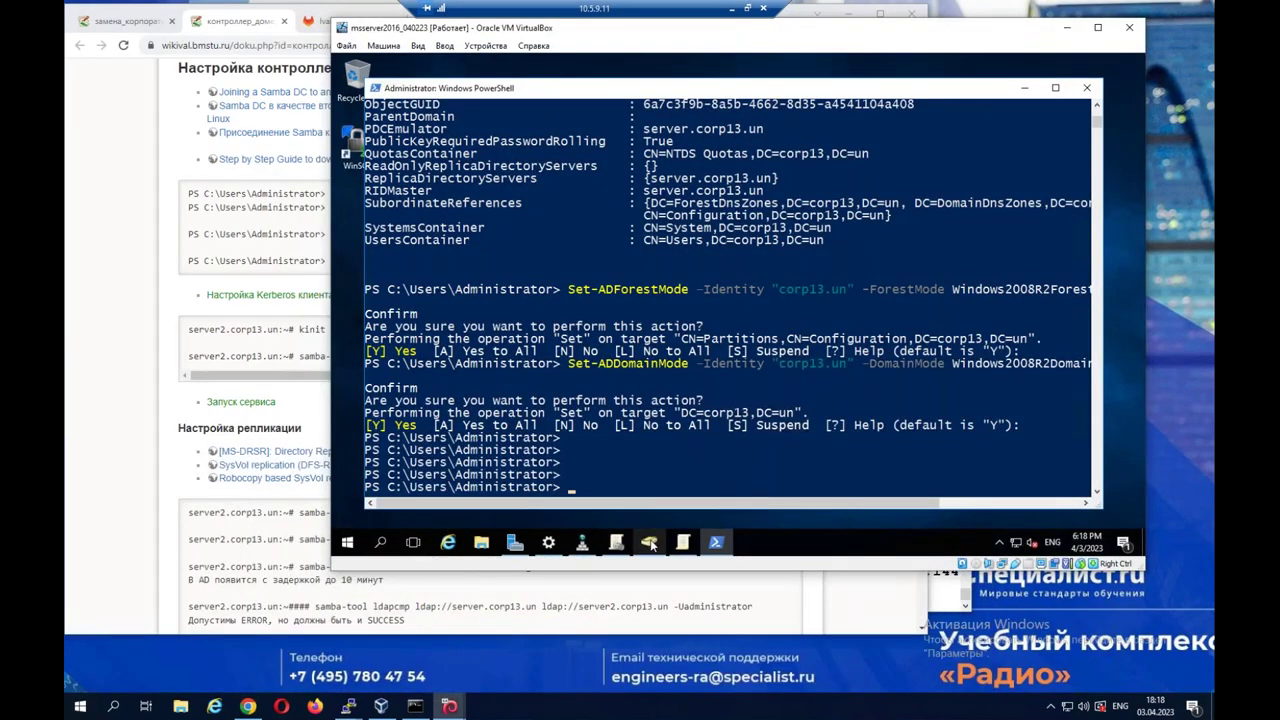
click(649, 541)
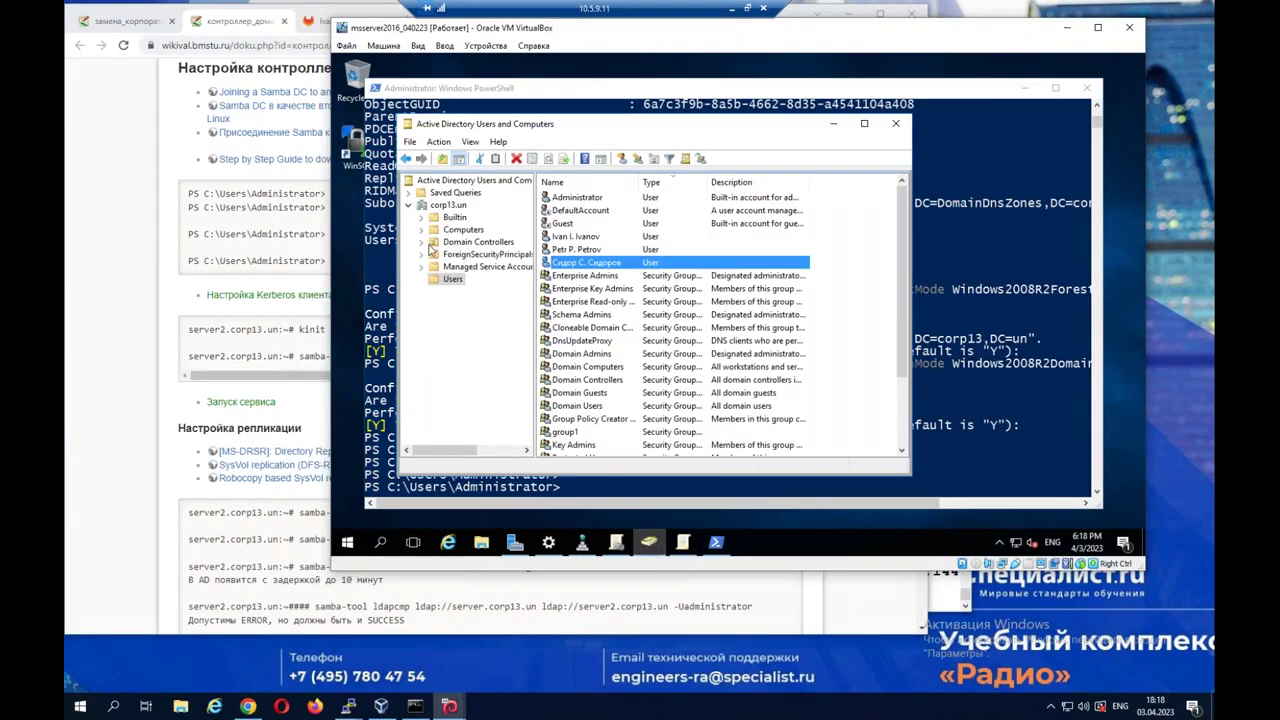
key(F5)
click(450, 243)
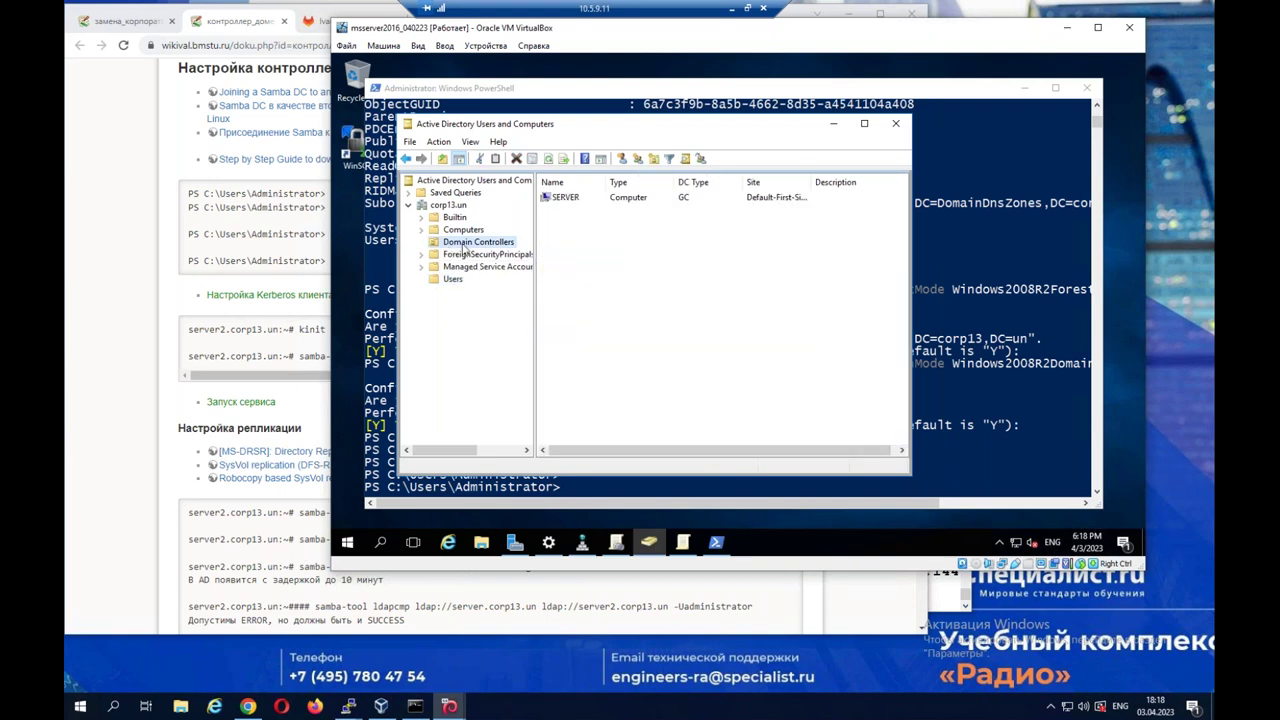
click(285, 370)
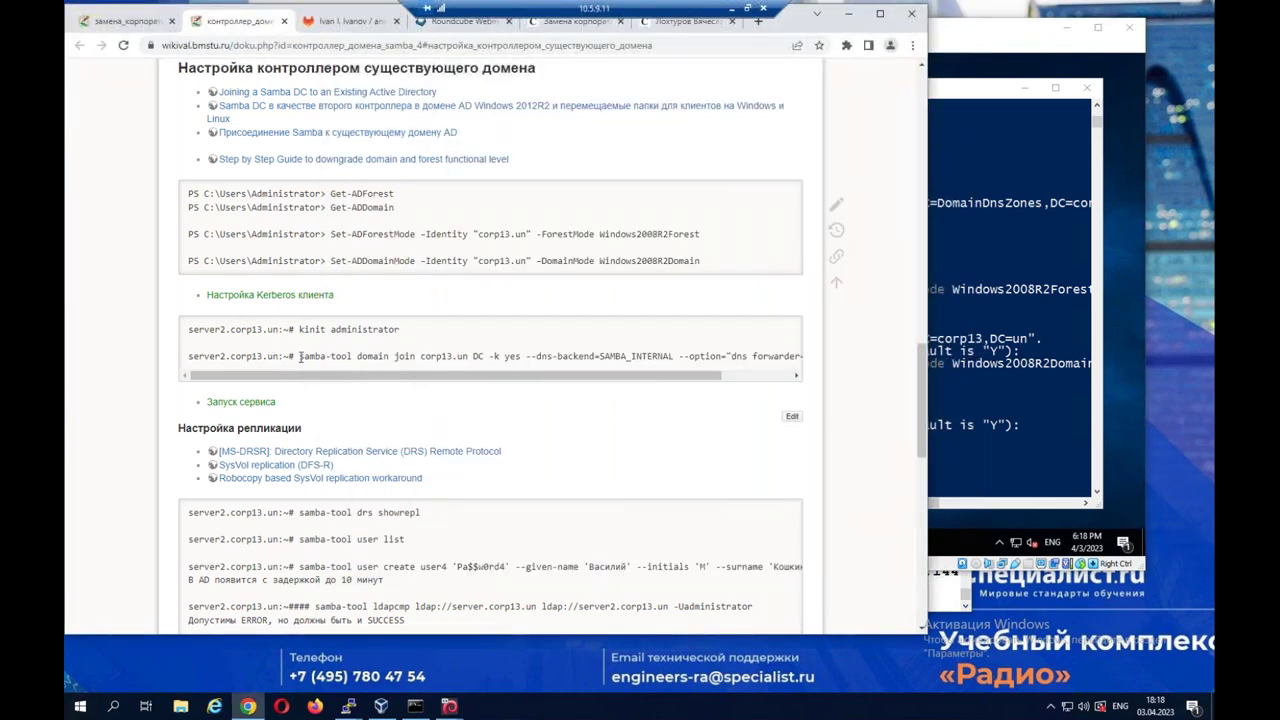
Run the wiki's samba-tool domain join command for corp13.un as a DC on server2.
drag(300, 356, 797, 357)
key(ctrl+c)
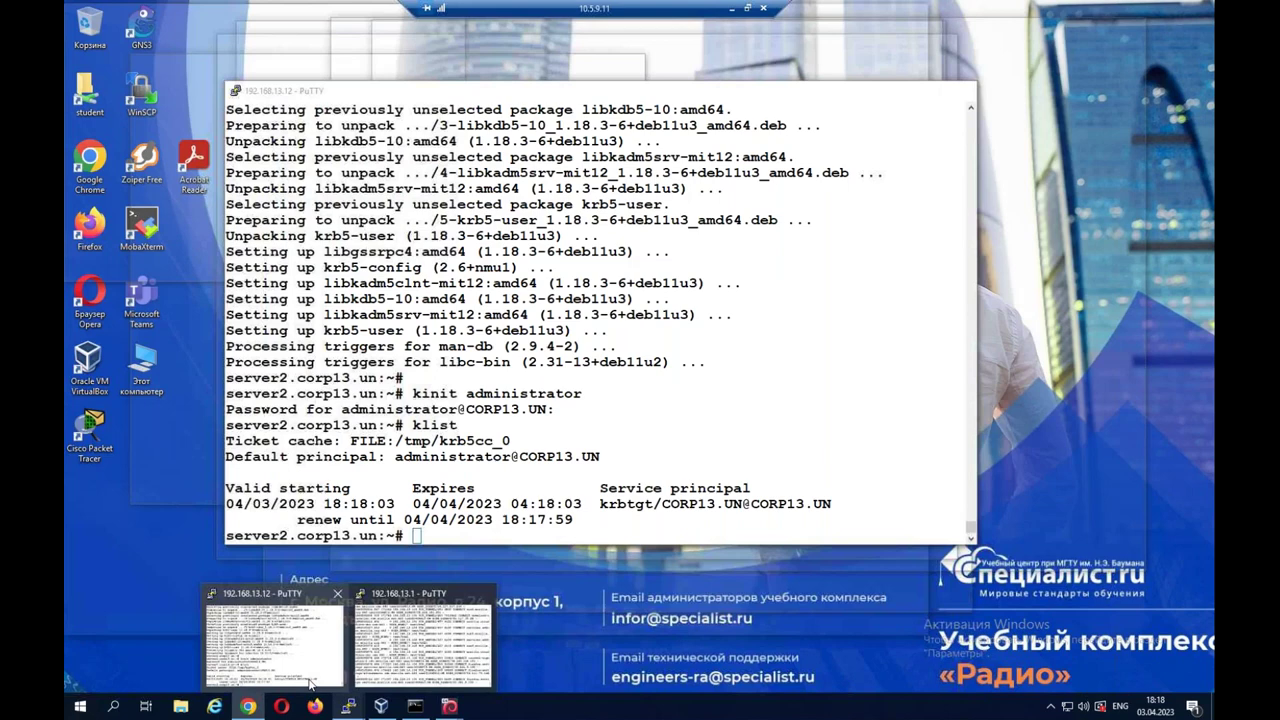
click(310, 683)
right_click(480, 443)
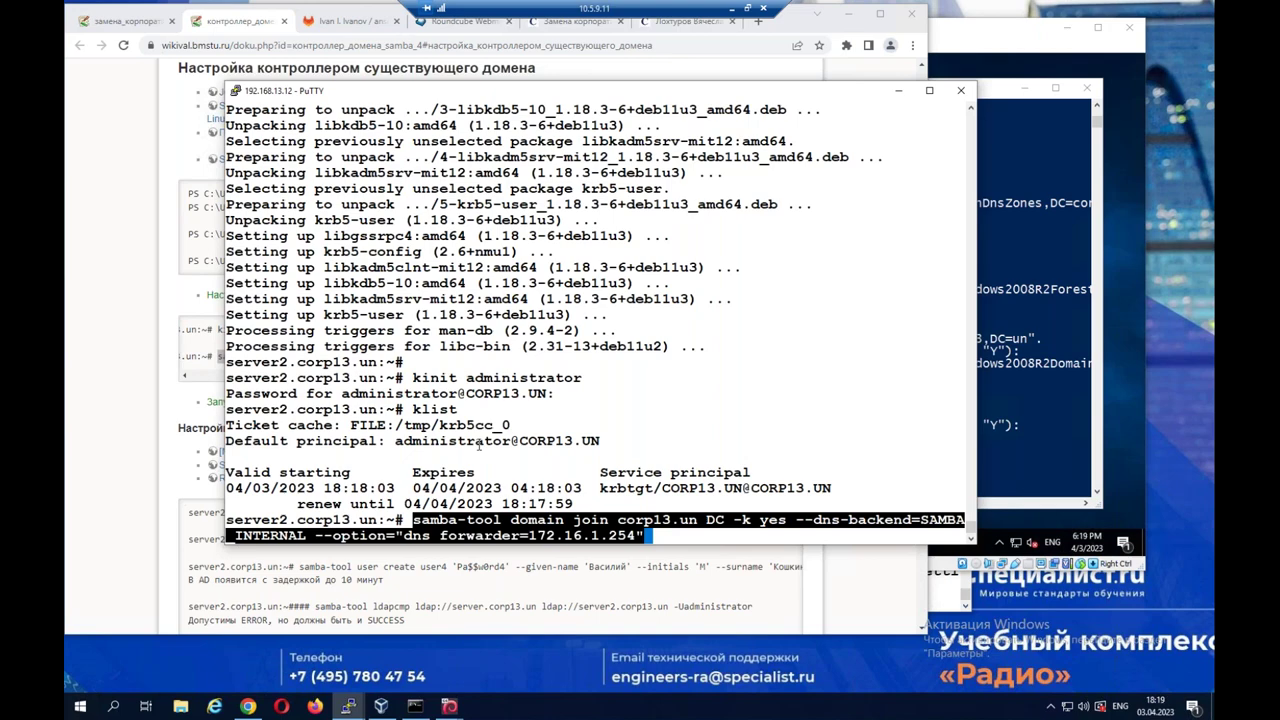
key(Return)
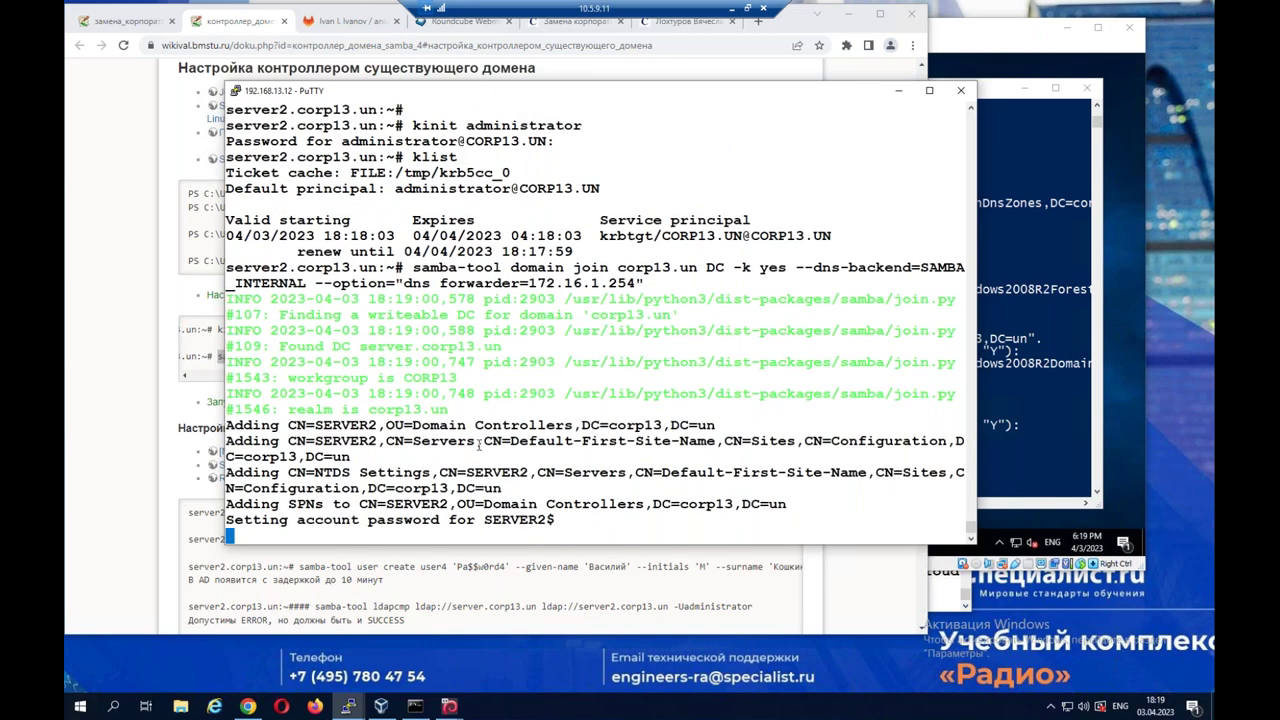
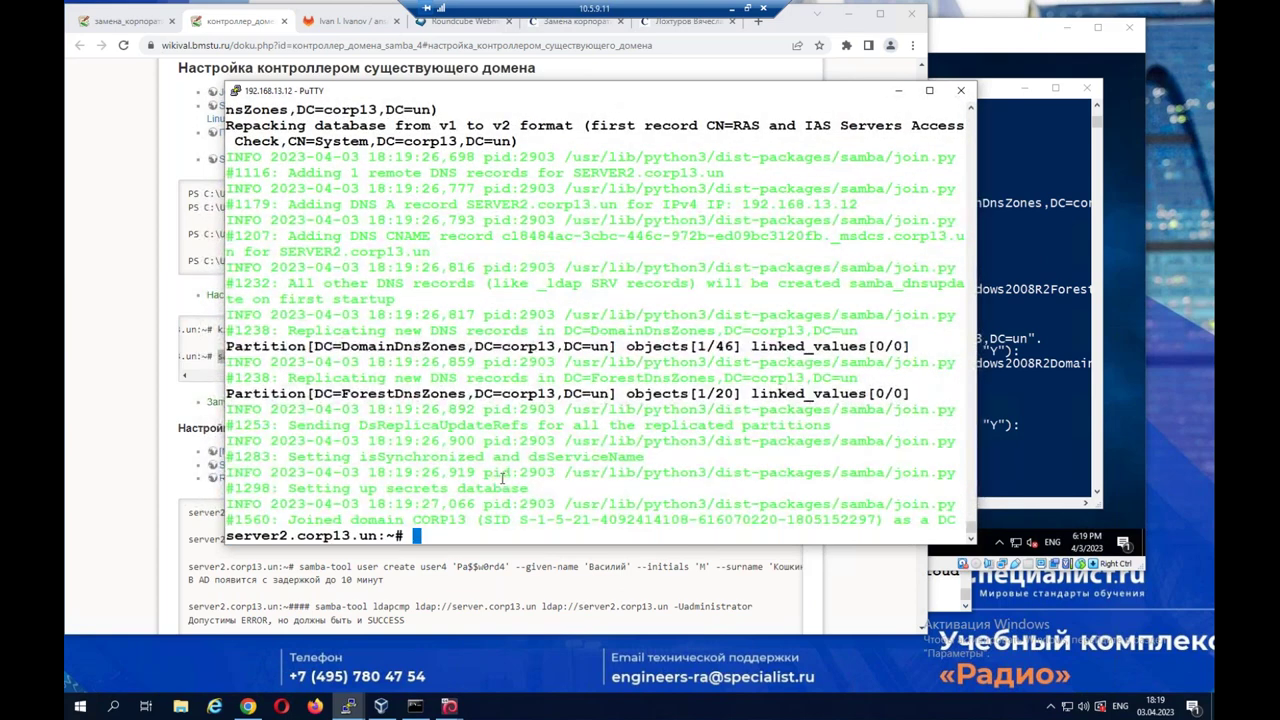
Open the wiki's 'Запуск сервиса' section in a new tab and bring up the msserver2016 VM.
key(Return)
key(Return)
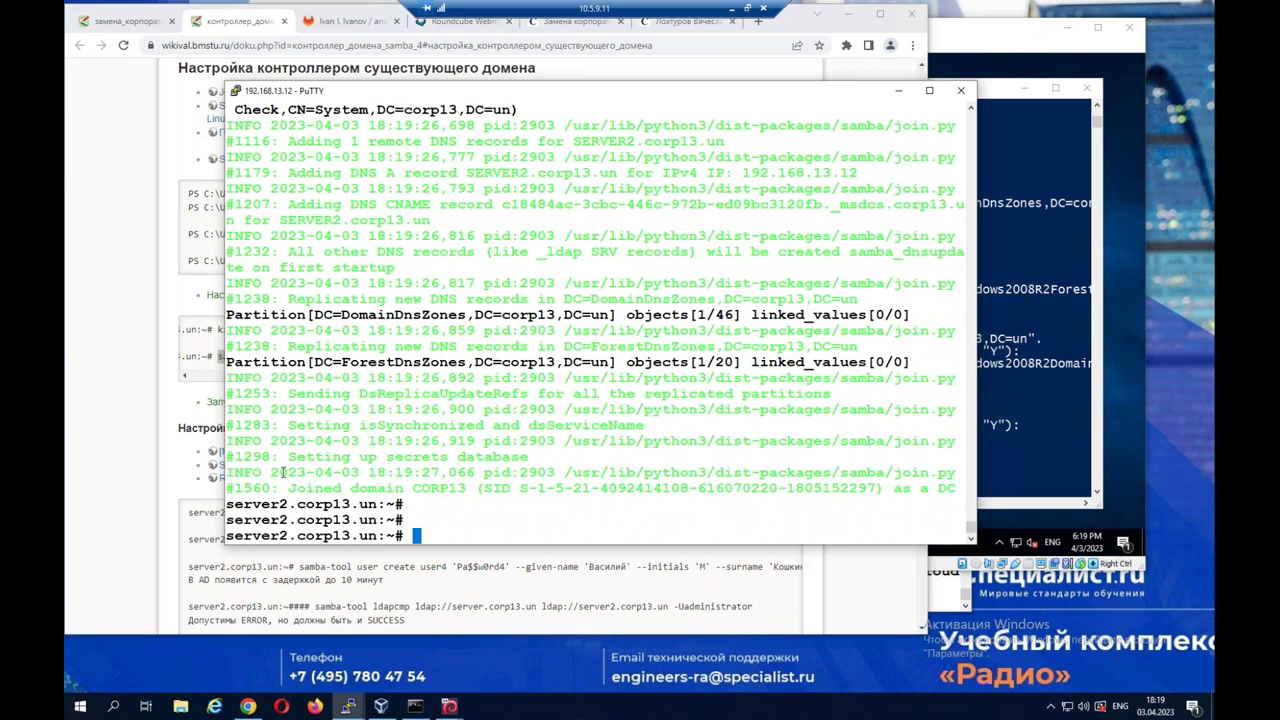
click(140, 447)
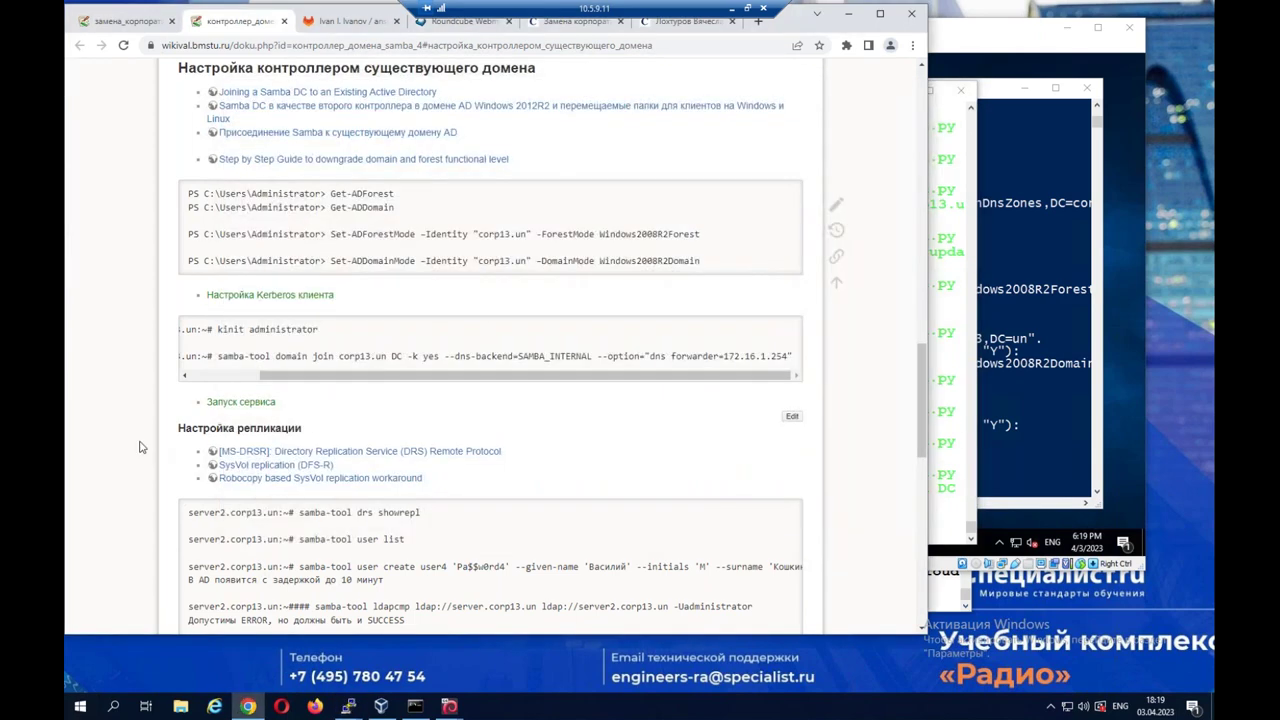
right_click(276, 403)
click(285, 413)
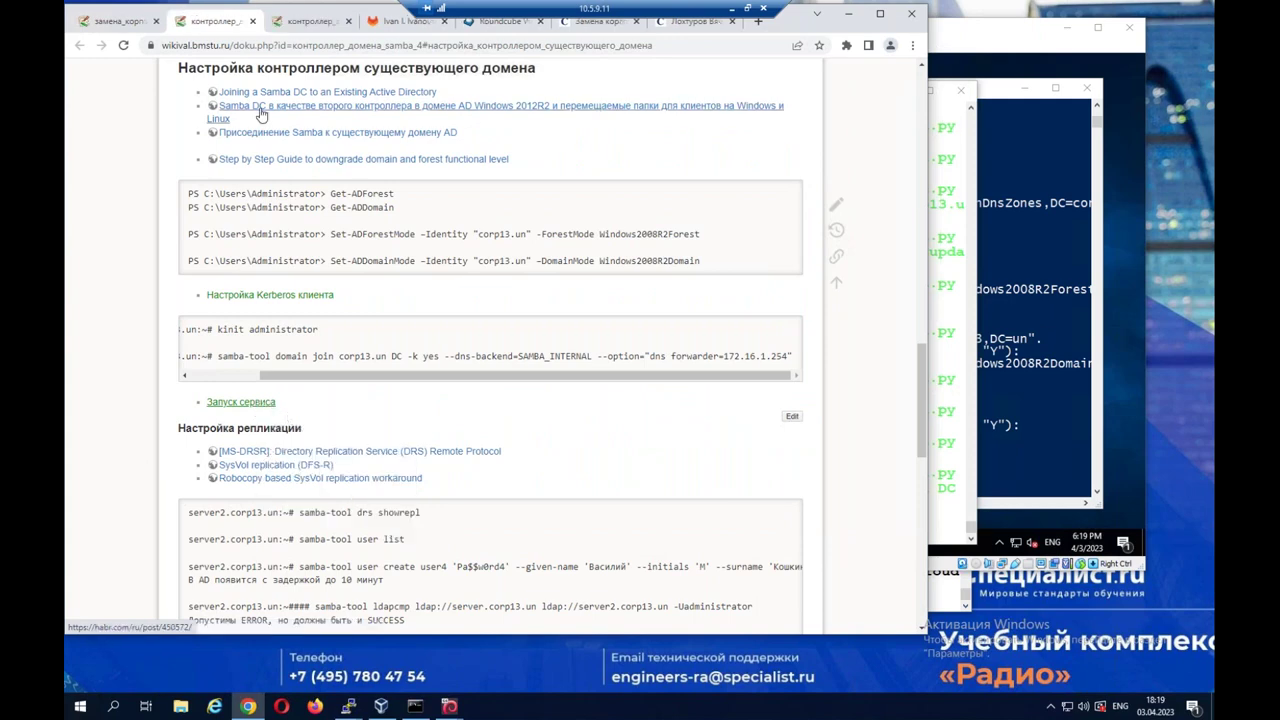
click(297, 30)
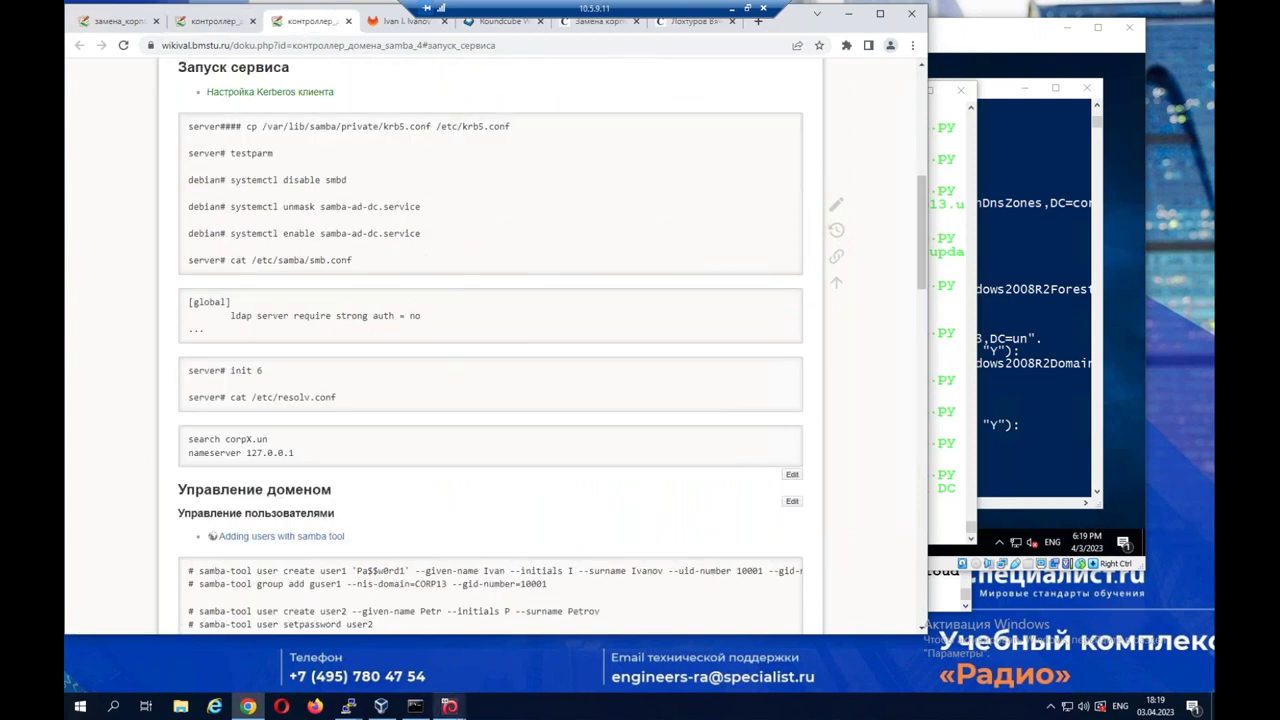
click(458, 706)
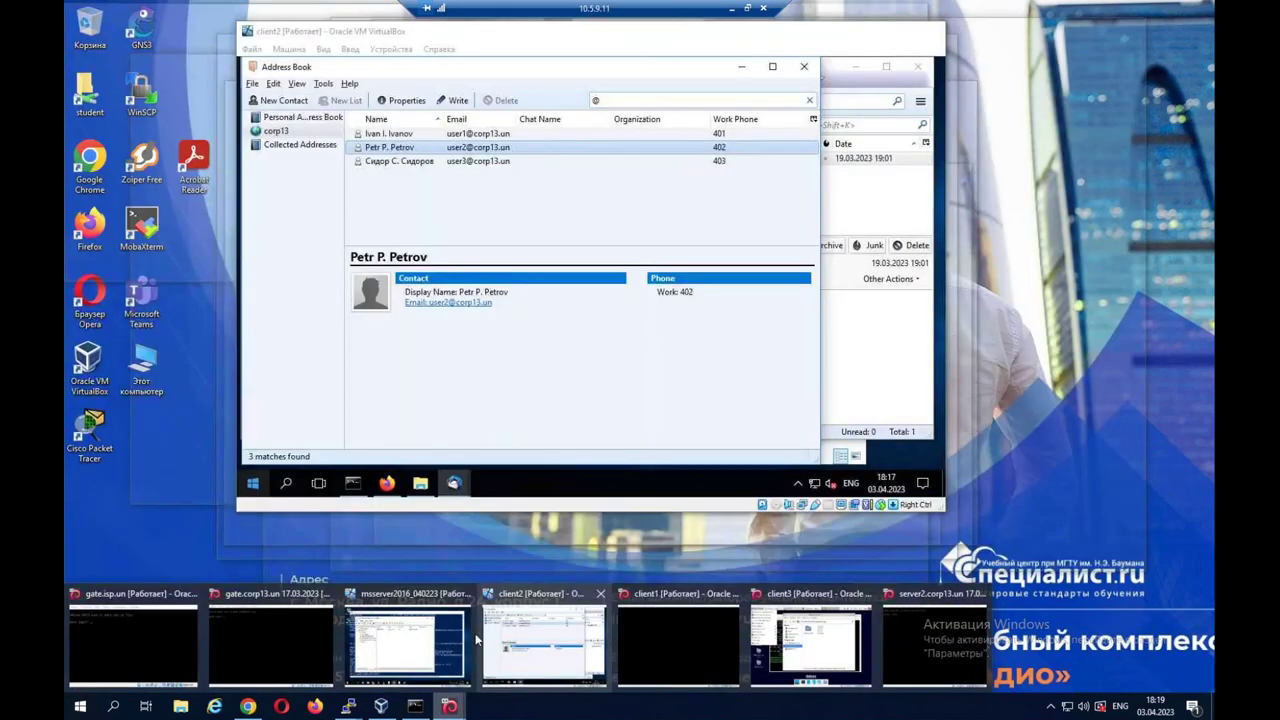
click(405, 645)
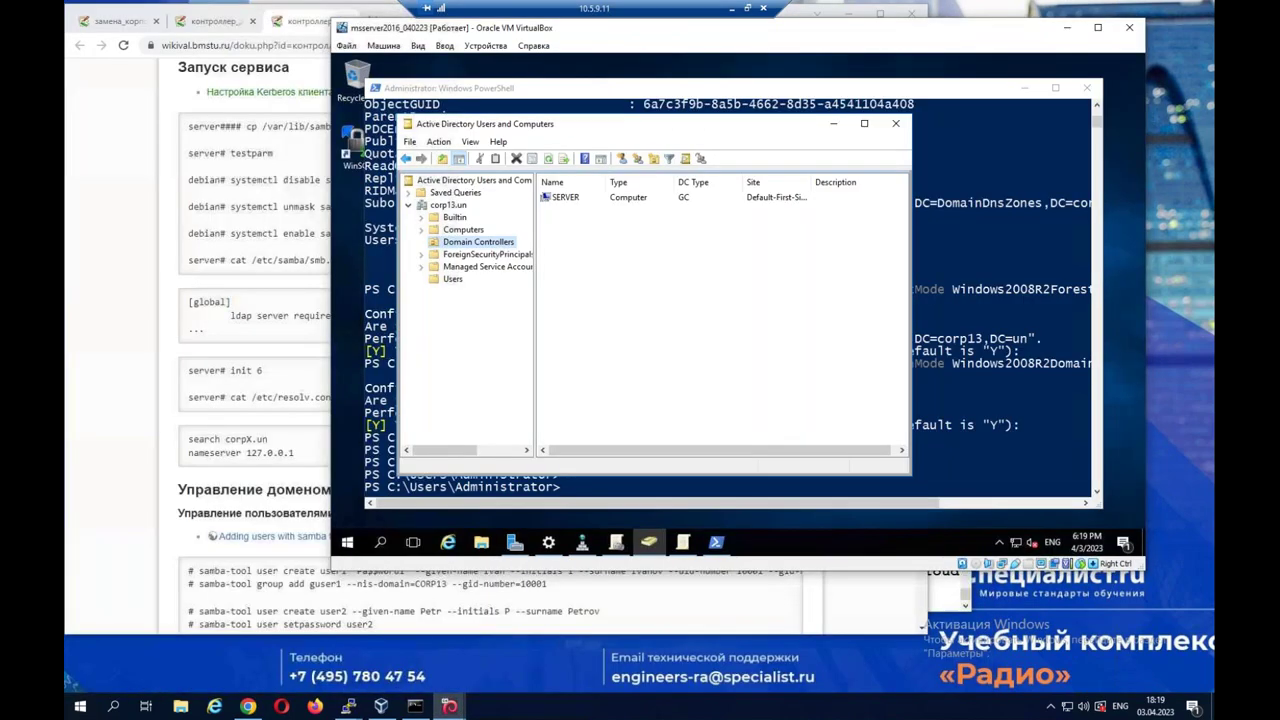
Refresh Domain Controllers in Active Directory Users and Computers so SERVER2 appears, then return to the wiki.
click(516, 158)
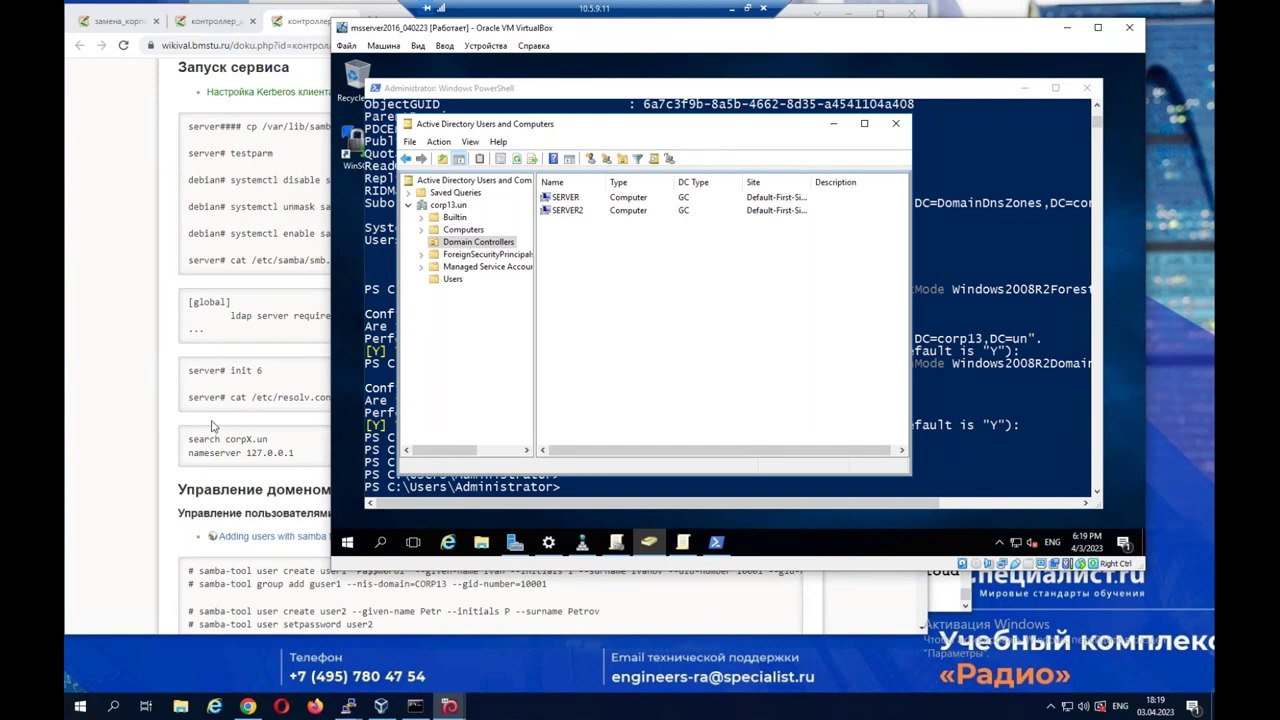
click(293, 24)
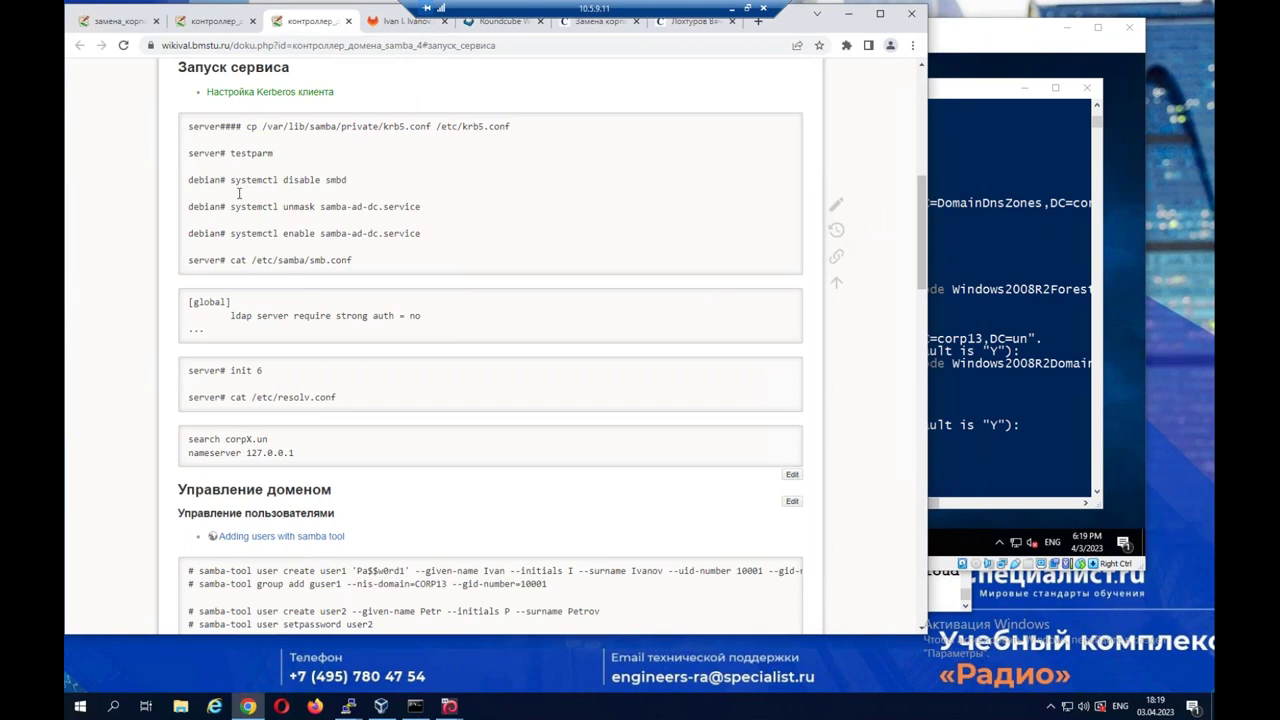
Run systemctl disable smbd in the server2 PuTTY session.
drag(231, 180, 352, 181)
key(ctrl+c)
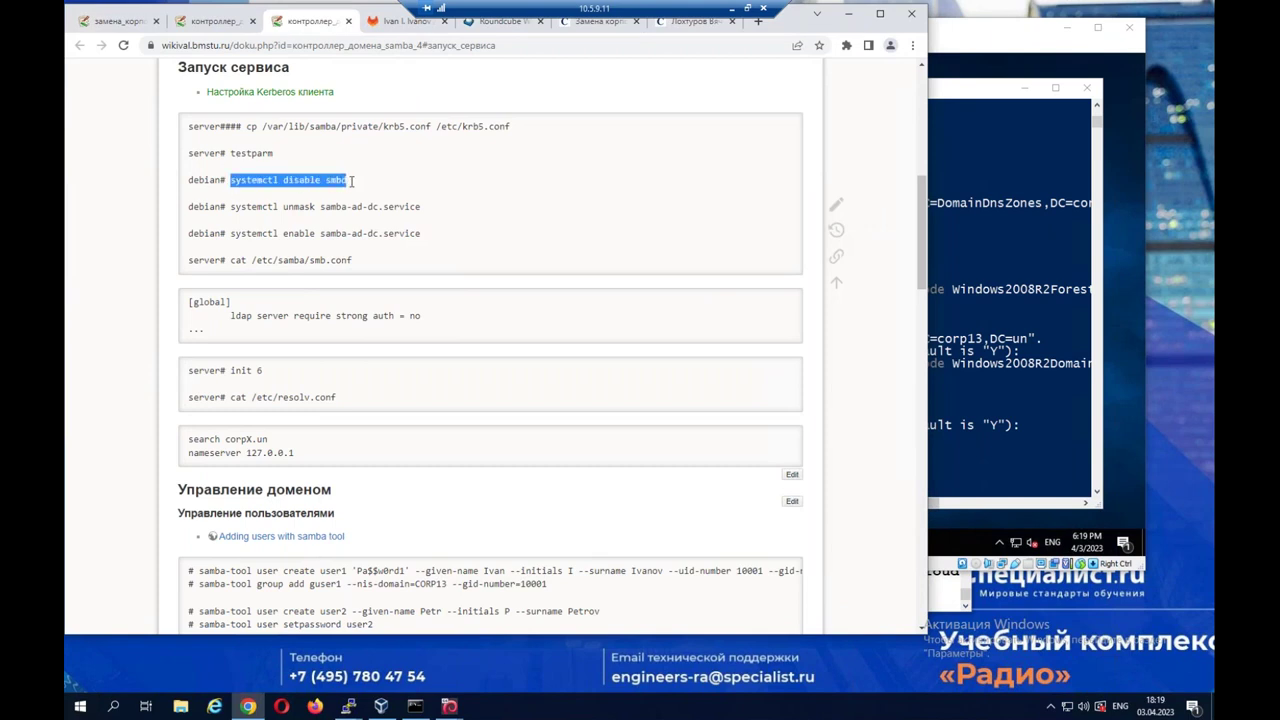
click(350, 706)
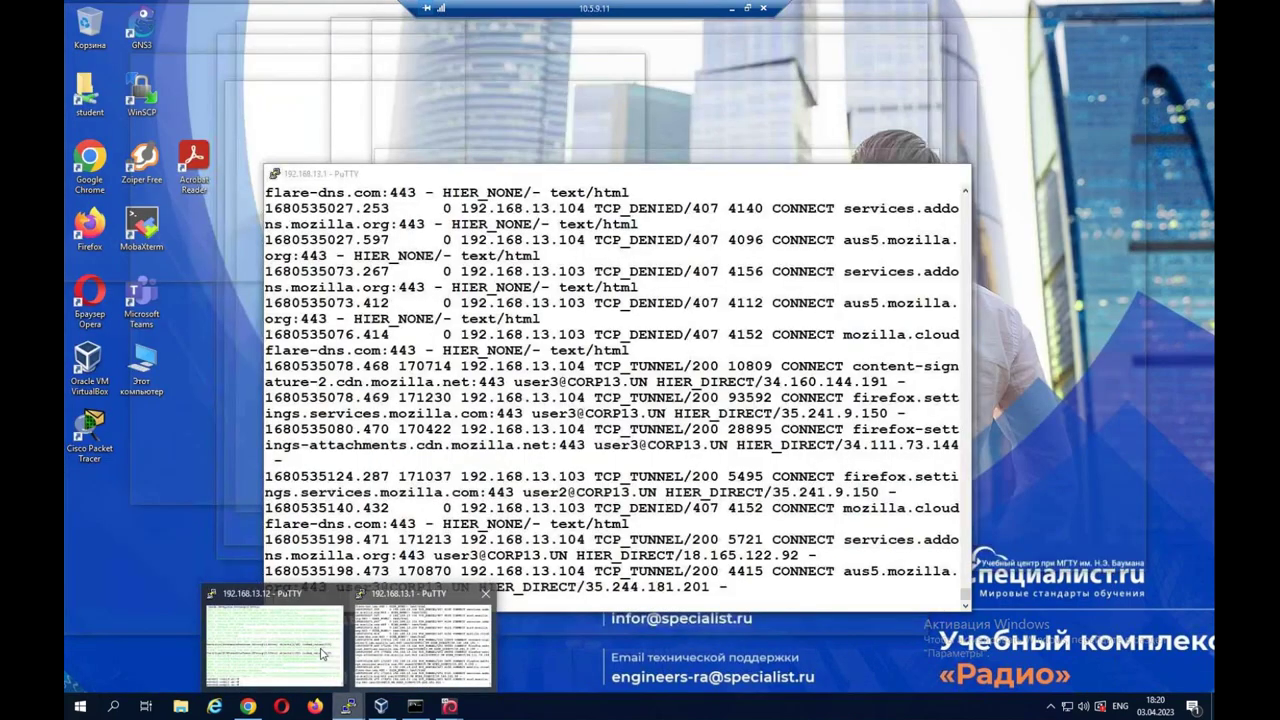
click(322, 654)
right_click(512, 405)
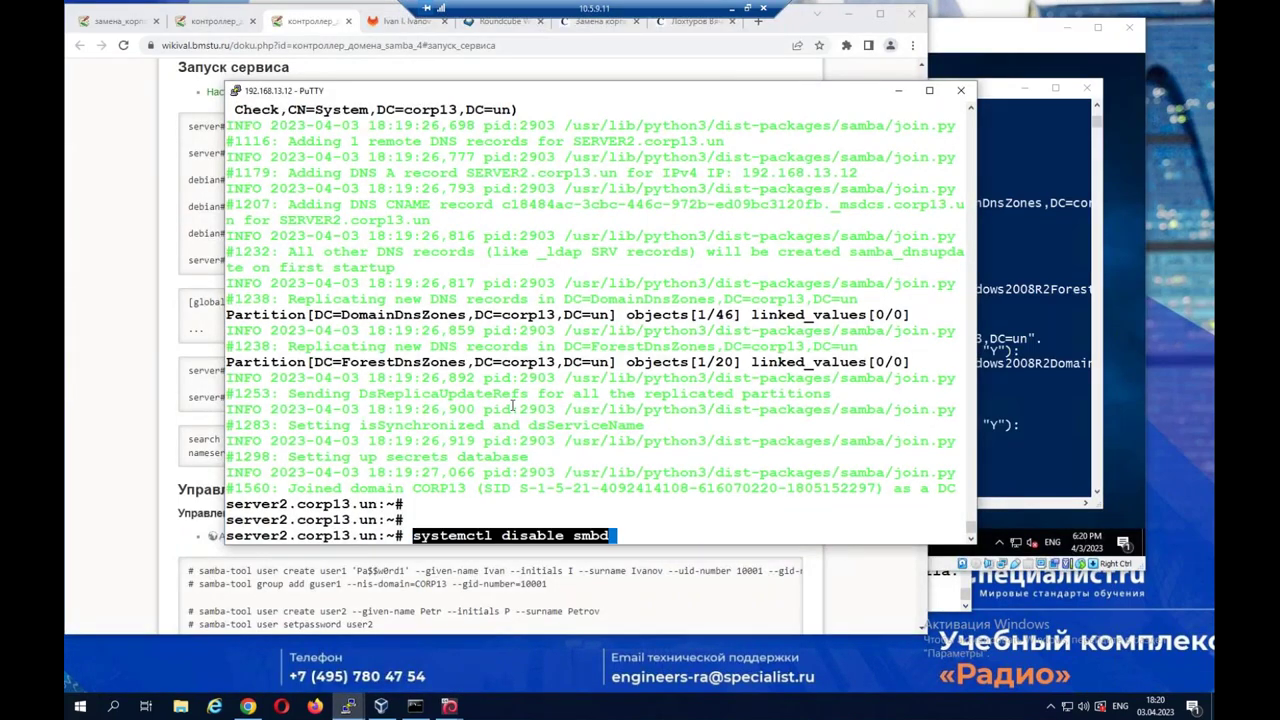
key(Return)
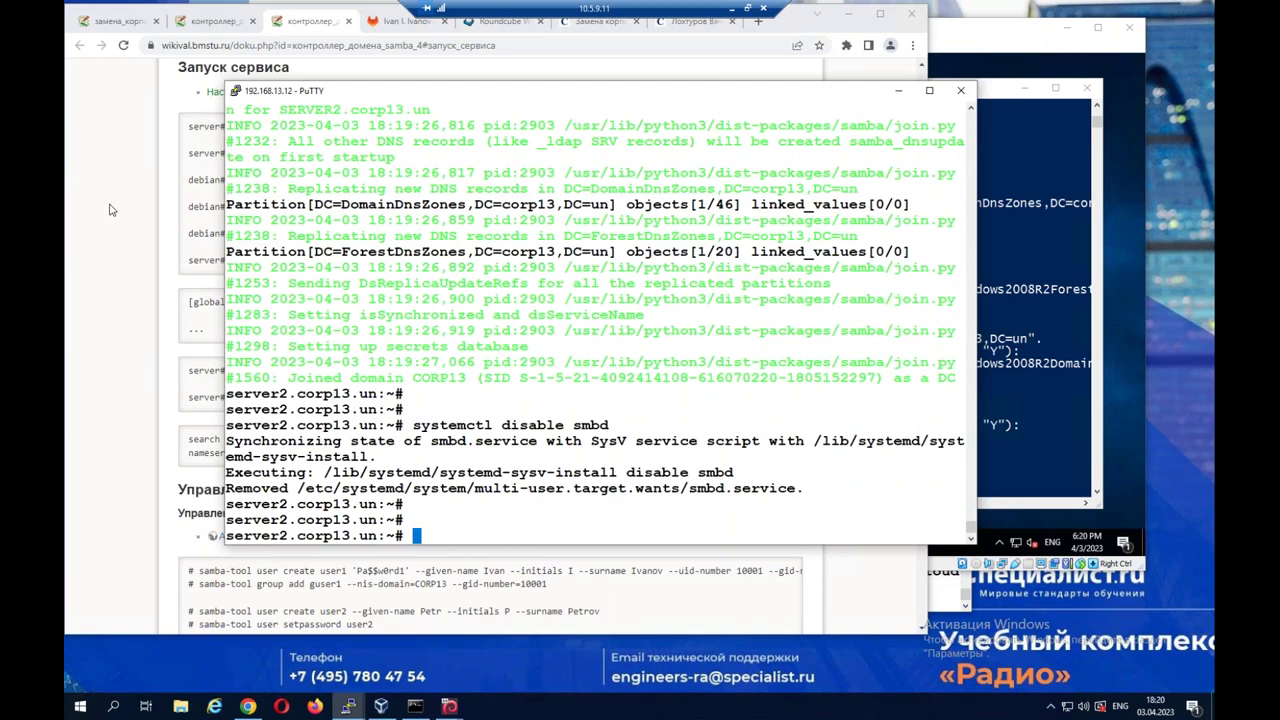
Unmask and enable samba-ad-dc.service on server2 using the wiki's commands.
click(127, 205)
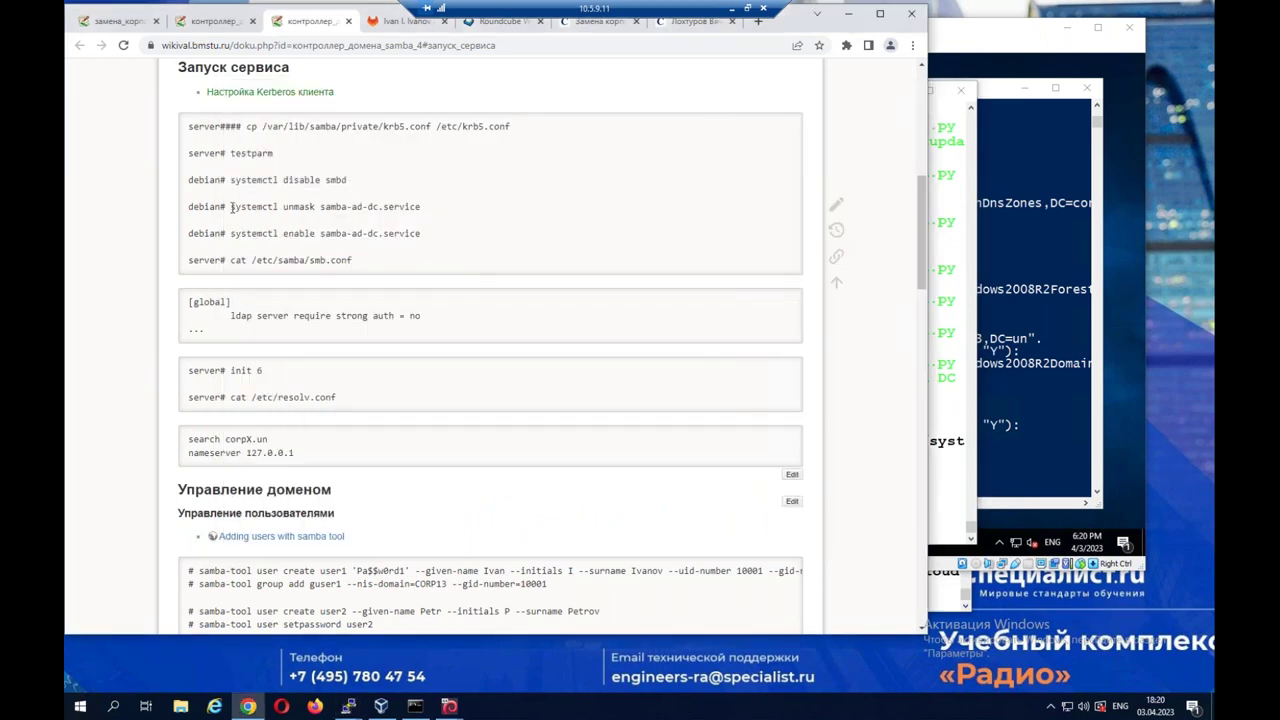
drag(231, 208, 421, 205)
key(ctrl+c)
key(alt+Tab)
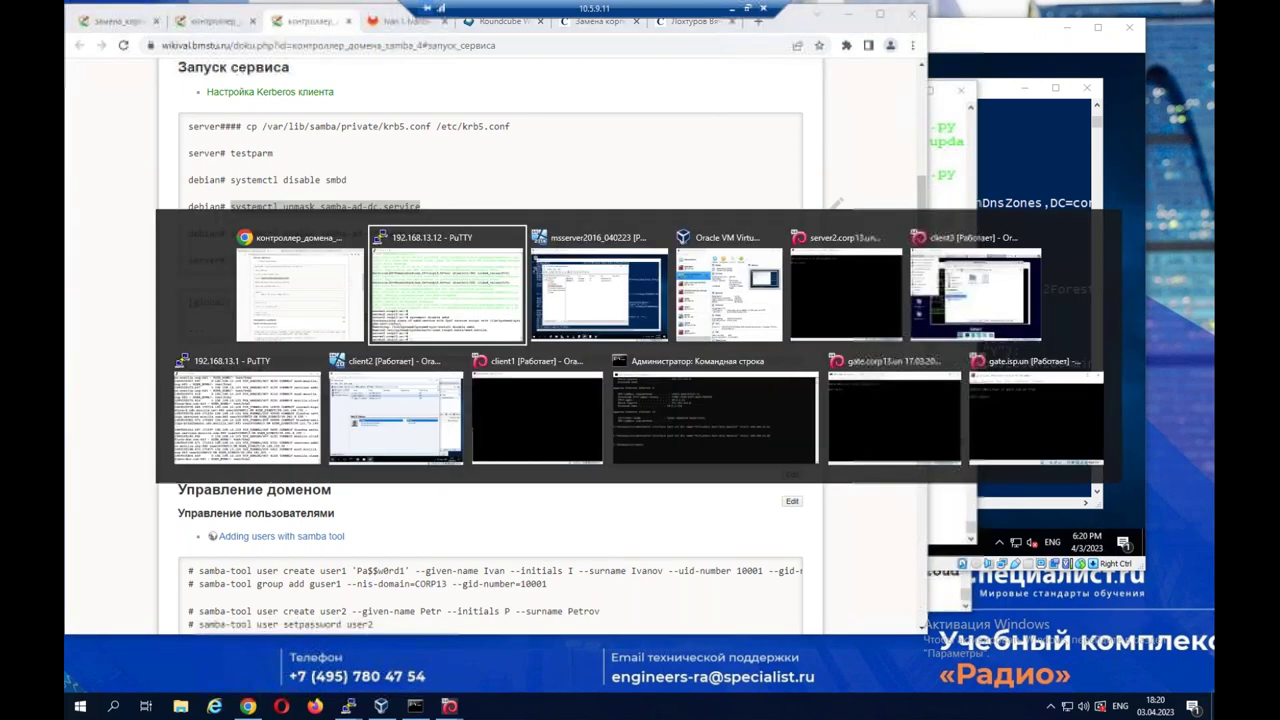
right_click(538, 283)
key(Return)
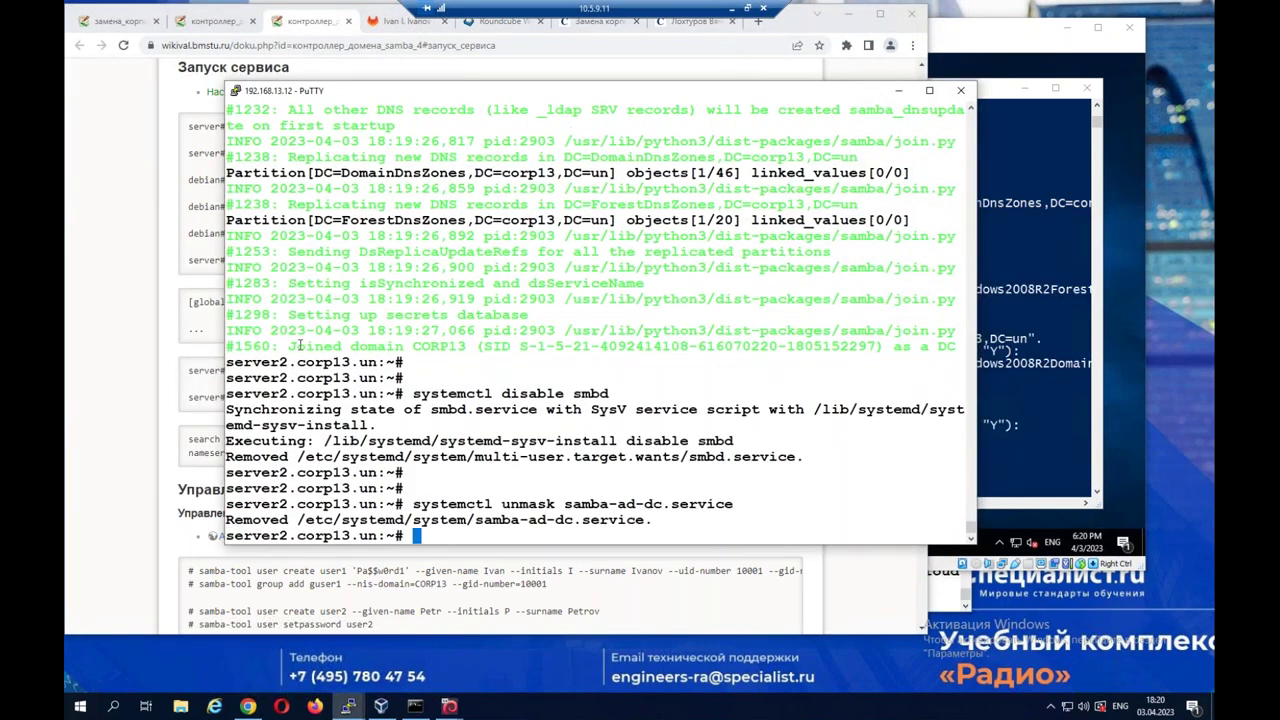
key(alt+Tab)
drag(231, 234, 422, 233)
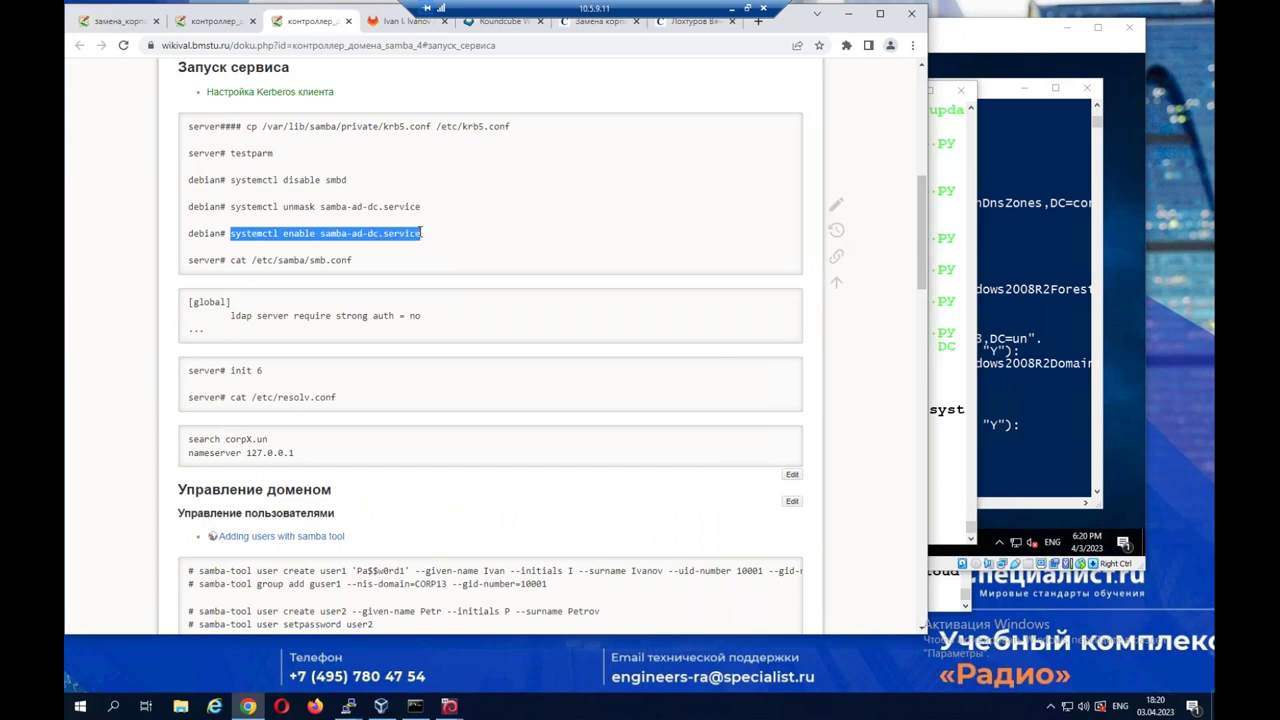
key(ctrl+c)
key(alt+Tab)
right_click(537, 310)
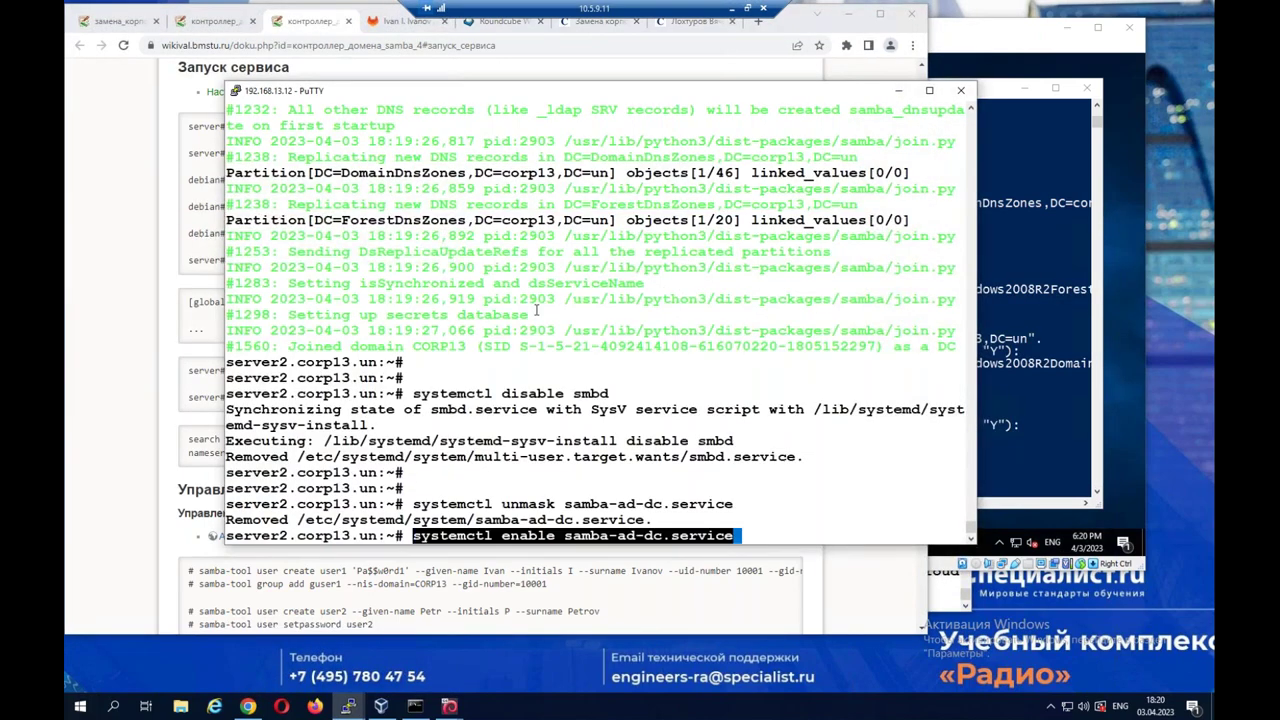
key(Return)
Open /etc/samba/smb.conf in vim and start an indented new line under [global].
click(122, 360)
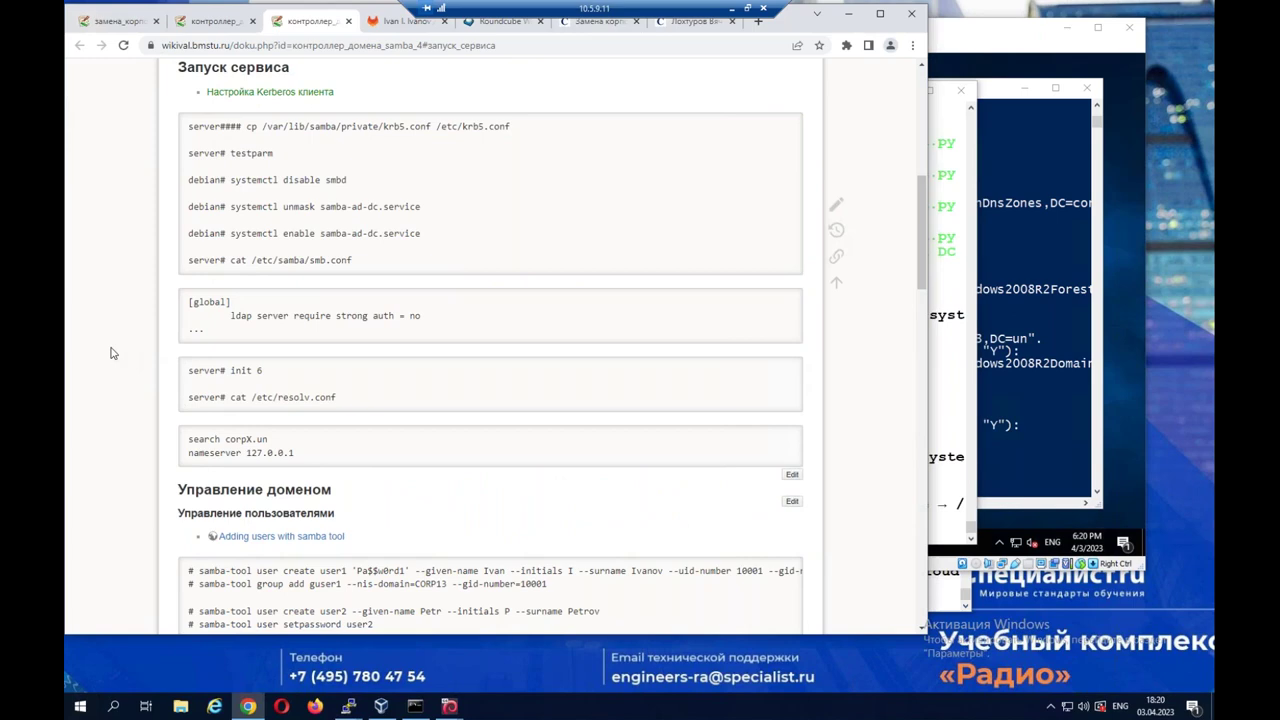
drag(251, 260, 360, 261)
key(ctrl+c)
key(alt+Tab)
text(vim)
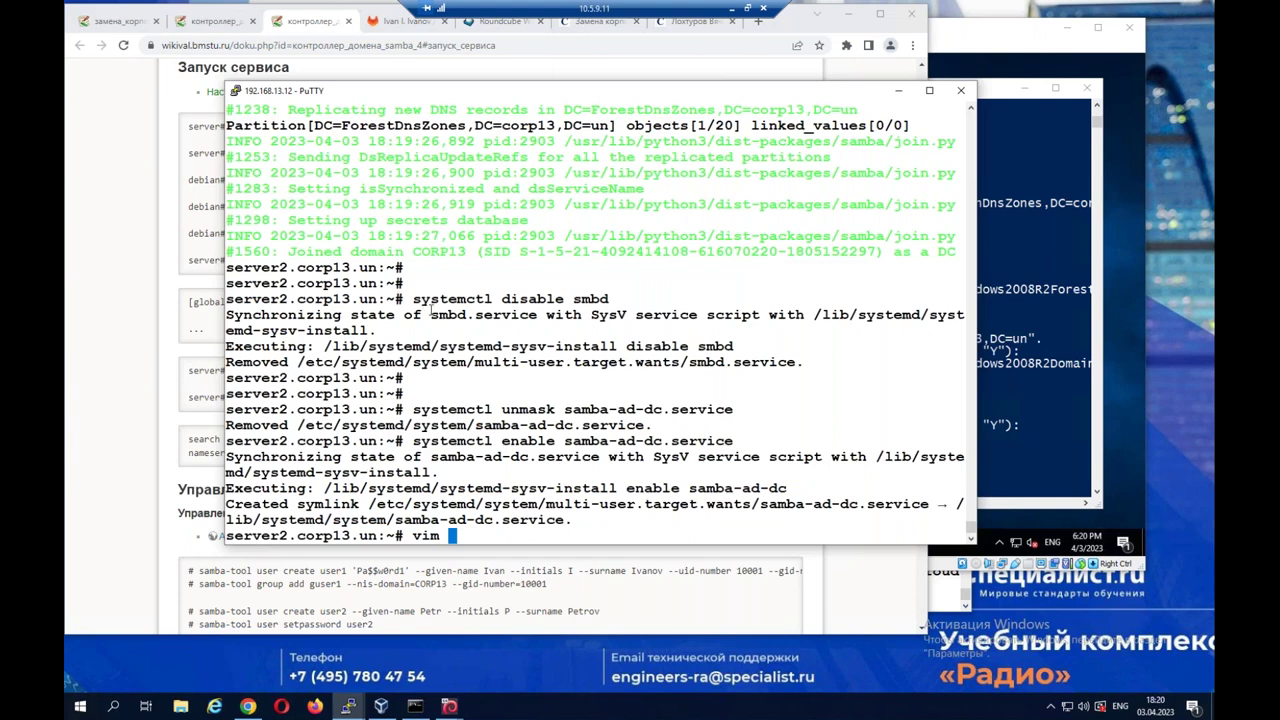
right_click(432, 313)
key(Return)
key(Down)
key(o)
key(Tab)
click(151, 331)
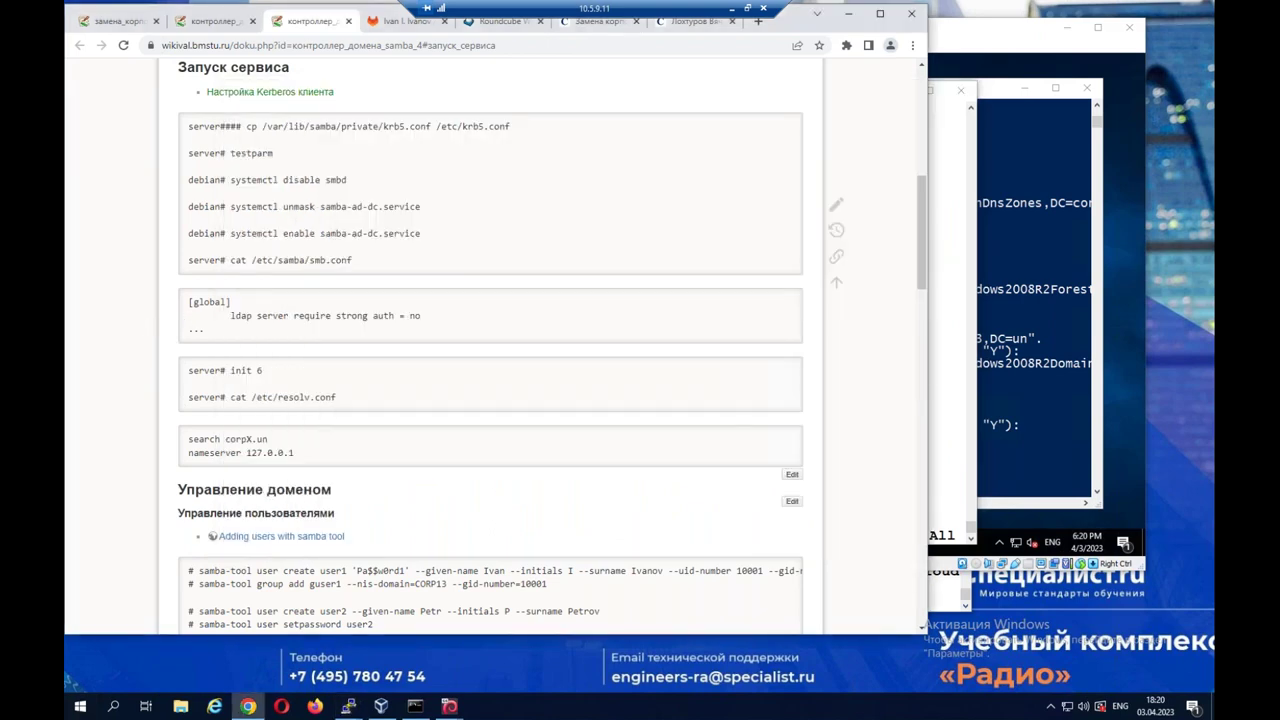
Paste 'ldap server require strong auth = no' under [global] and save smb.conf with :wq.
drag(231, 316, 434, 324)
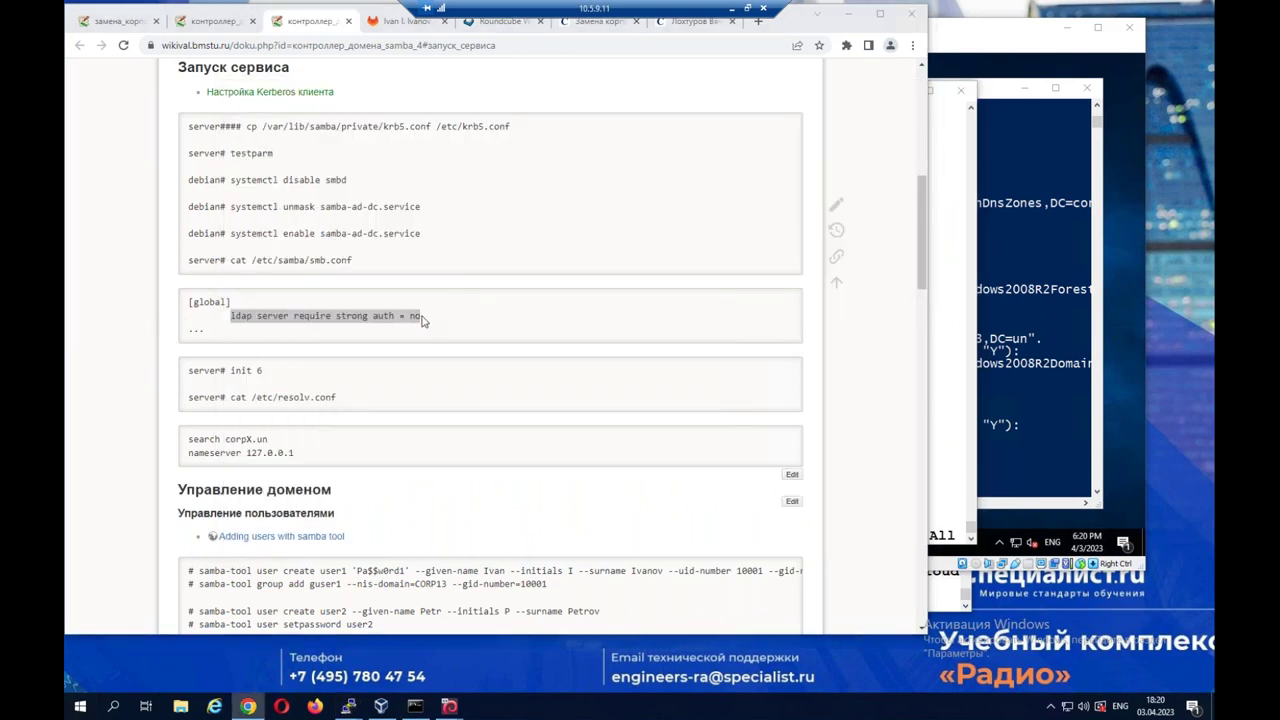
key(alt+Tab)
right_click(497, 287)
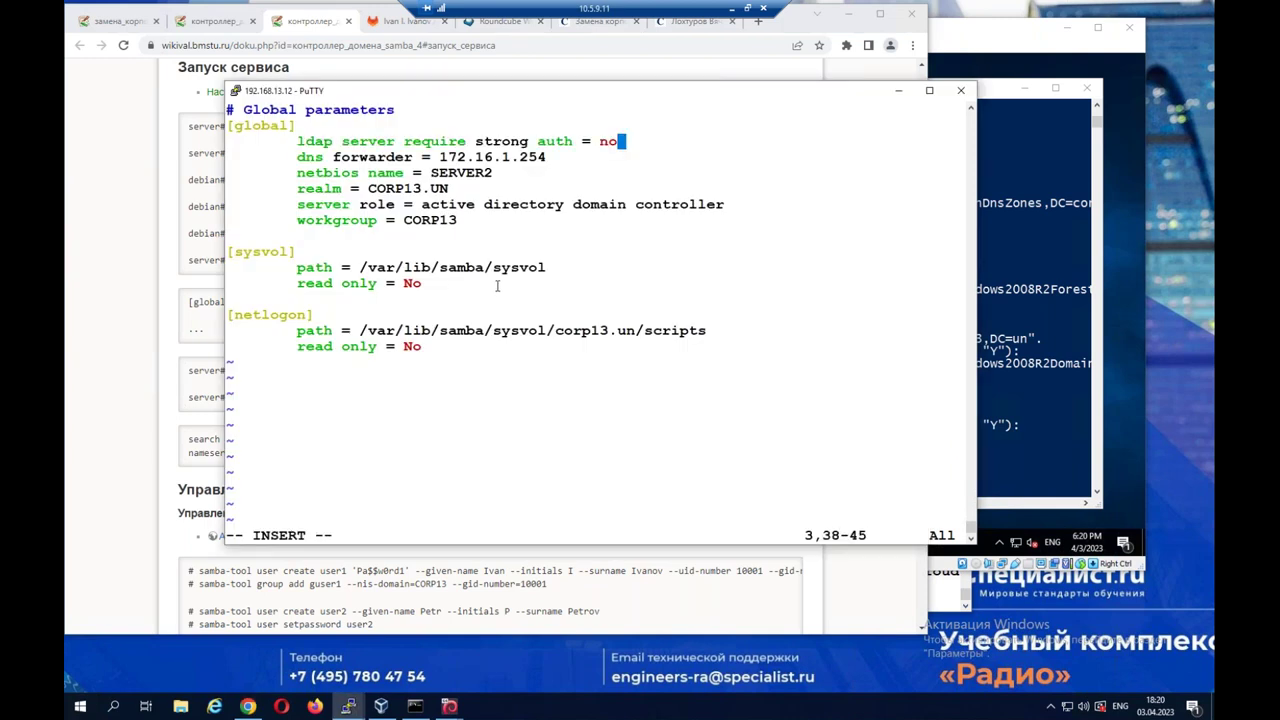
key(Down)
key(Down)
key(Escape)
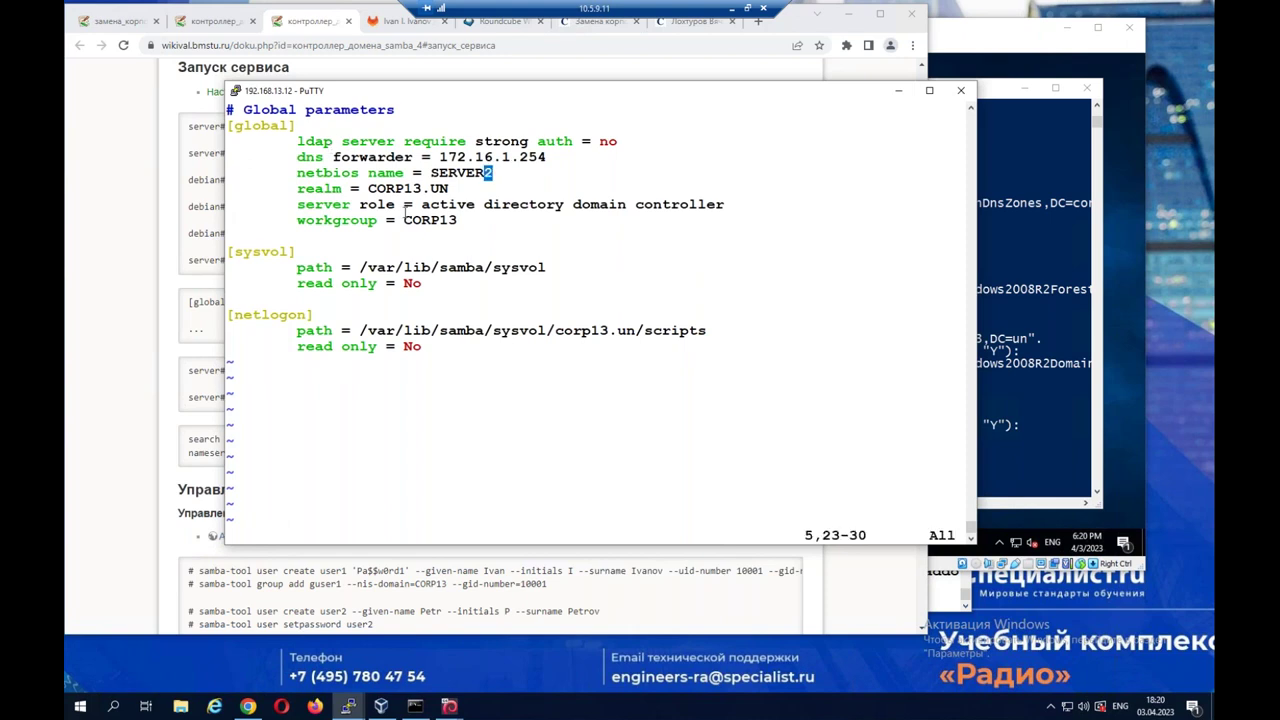
text(:wq)
key(Return)
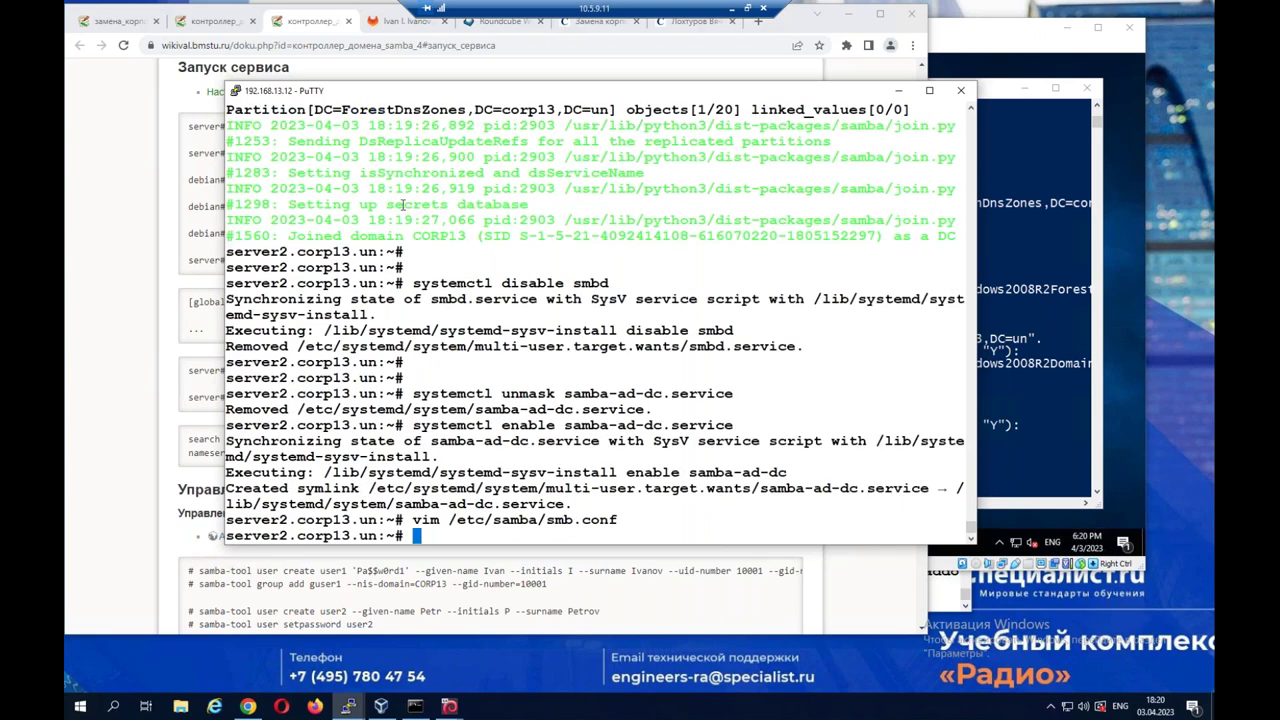
click(160, 304)
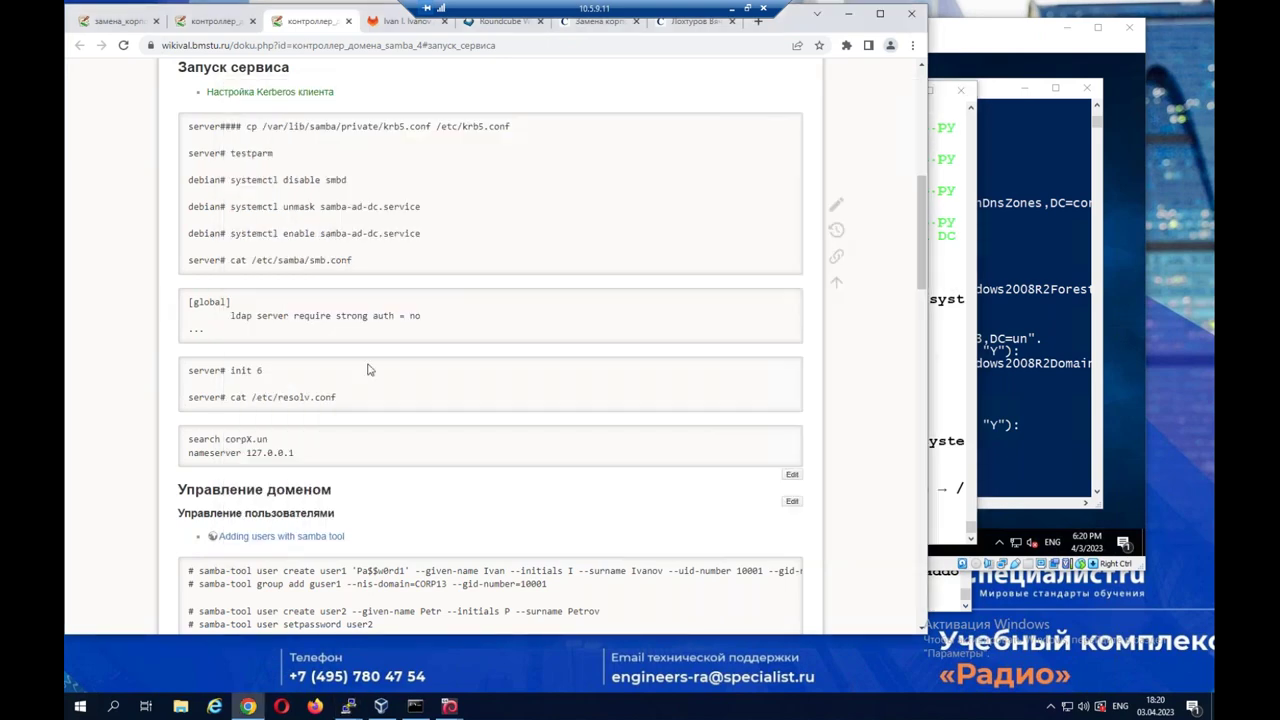
Run init 6 on server2 and dismiss the resulting connection-closed error.
click(938, 395)
text(init 6)
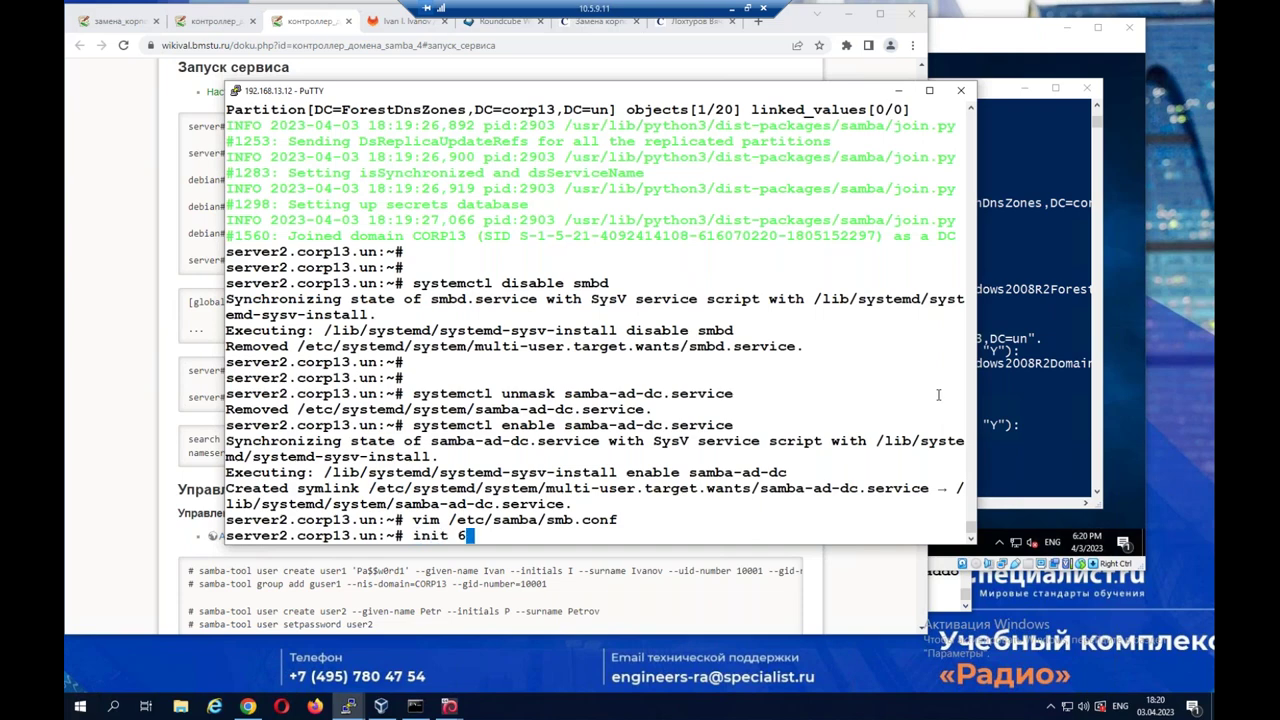
key(Return)
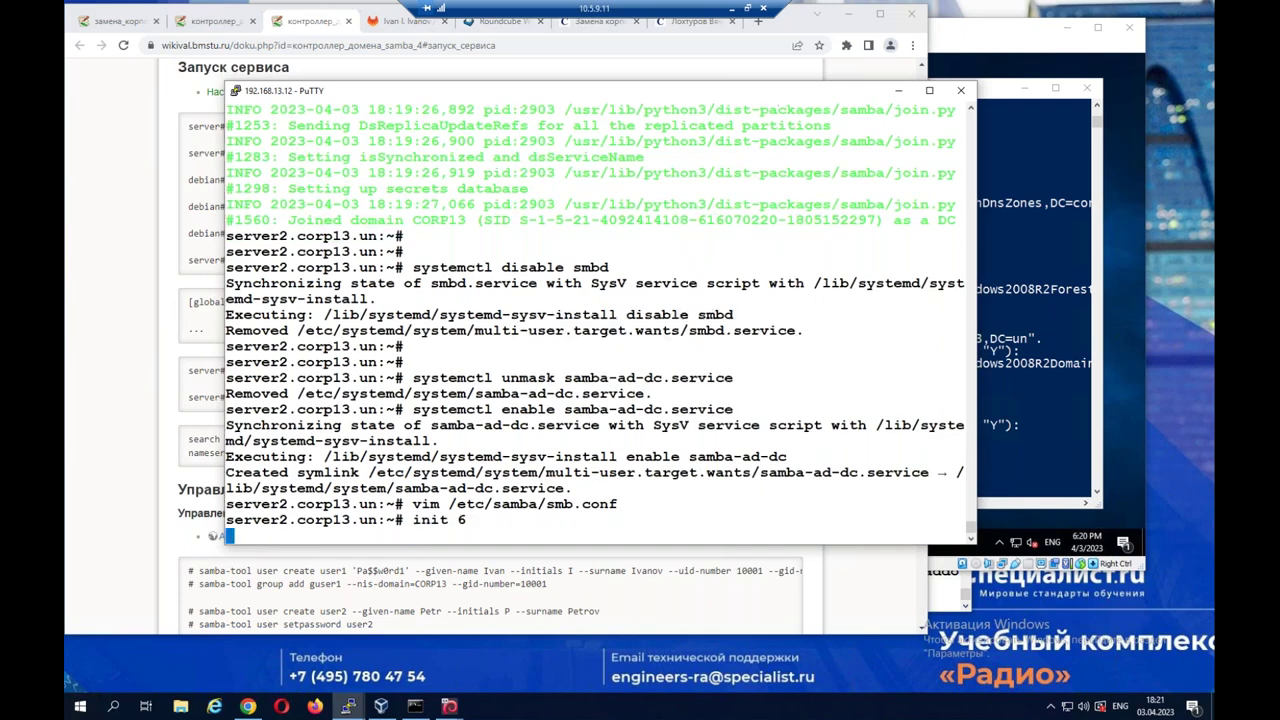
click(749, 417)
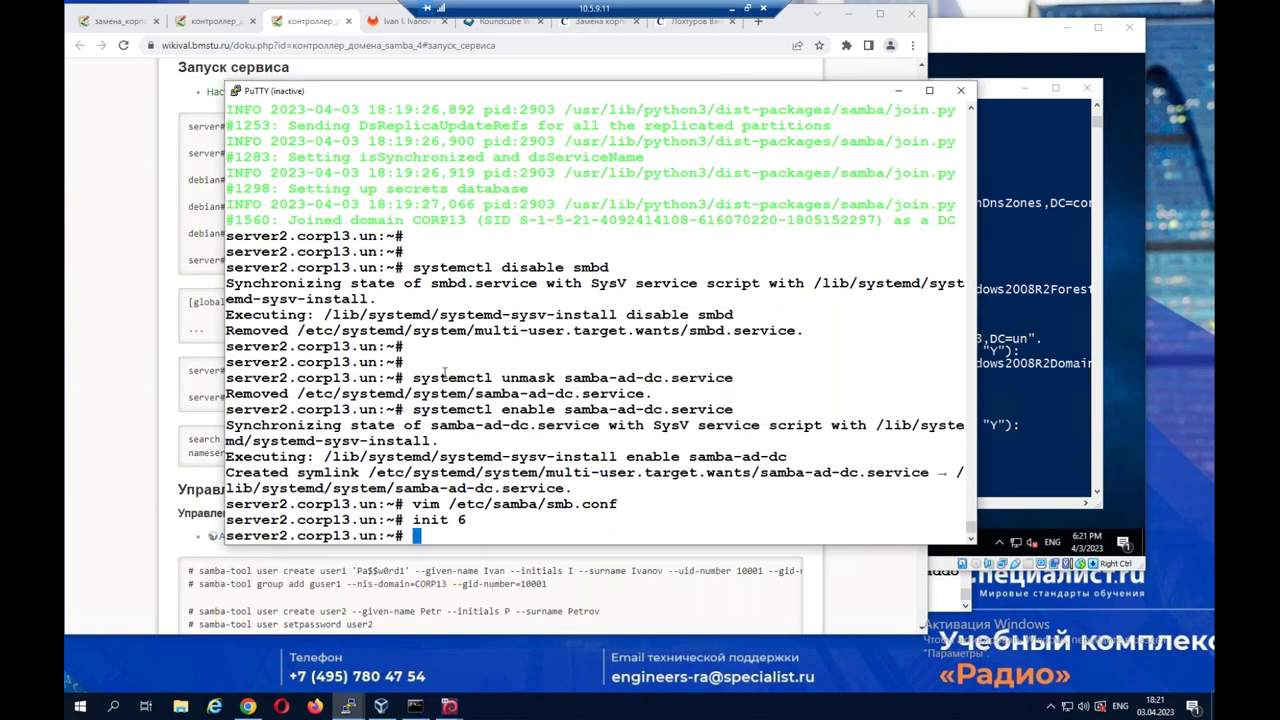
click(150, 364)
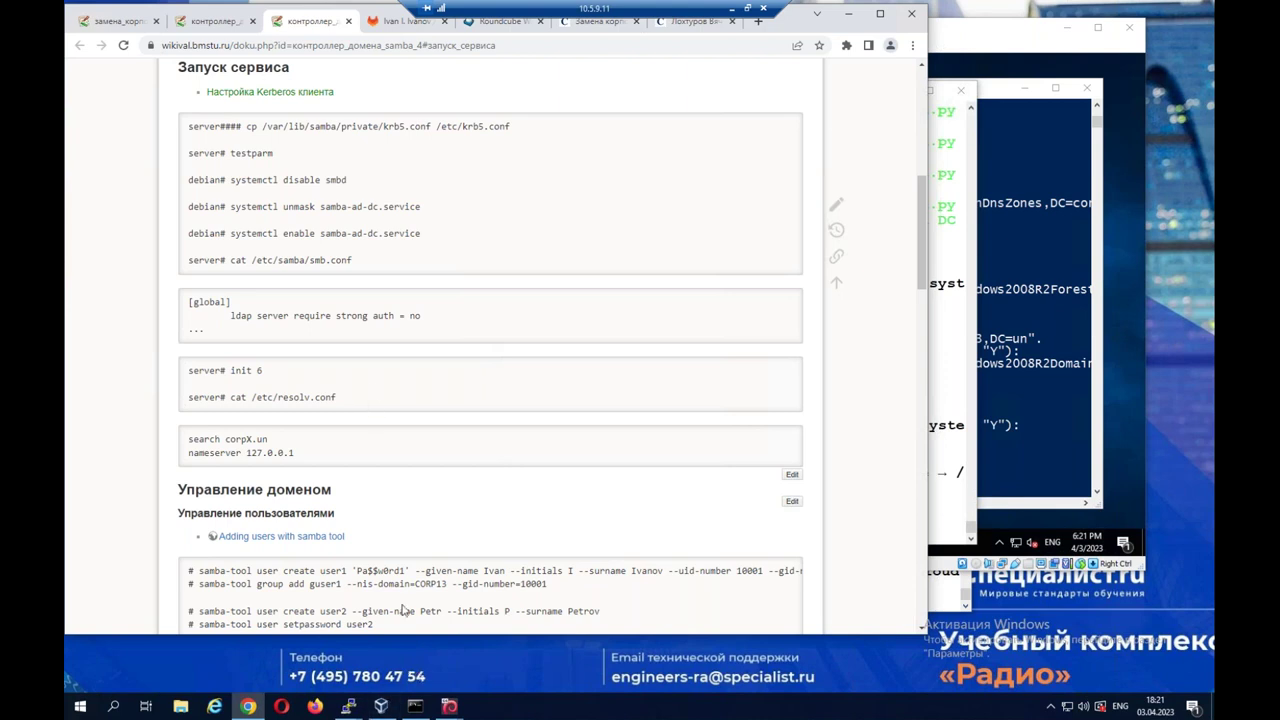
mouse_move(450, 703)
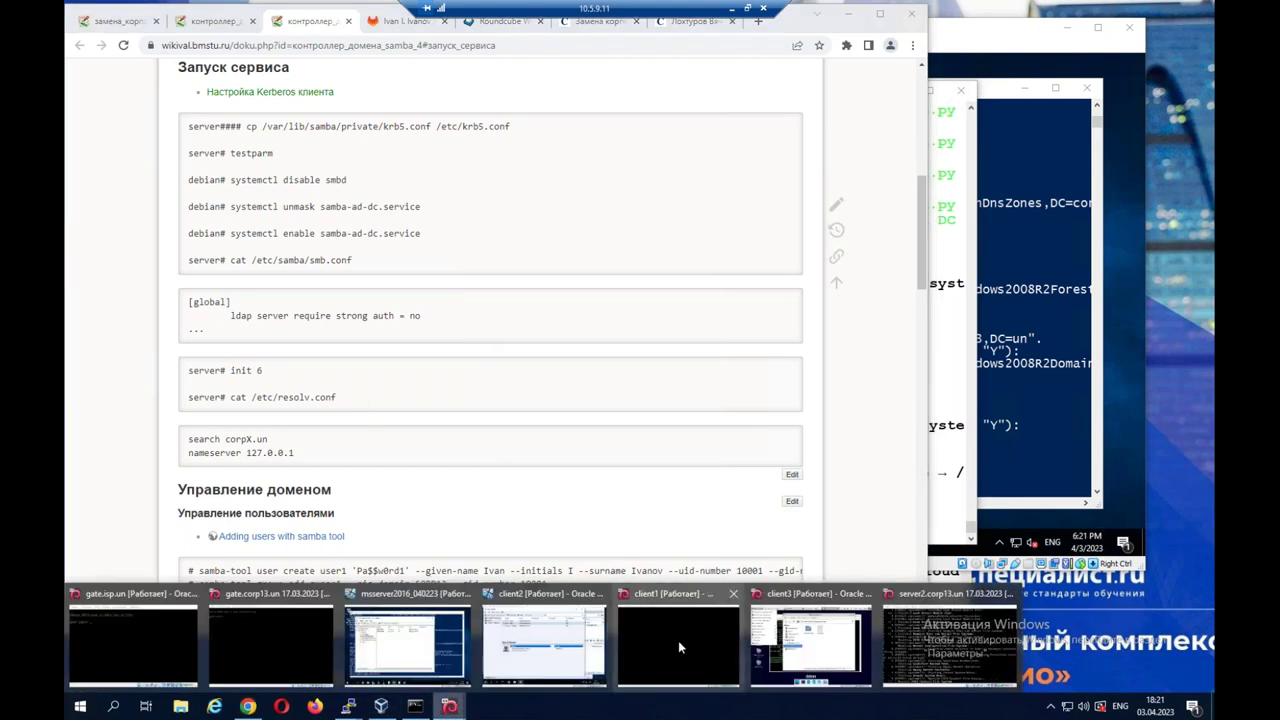
In the msserver2016 VM, select SERVER2 and SERVER under Domain Controllers, then return to the wiki.
click(405, 645)
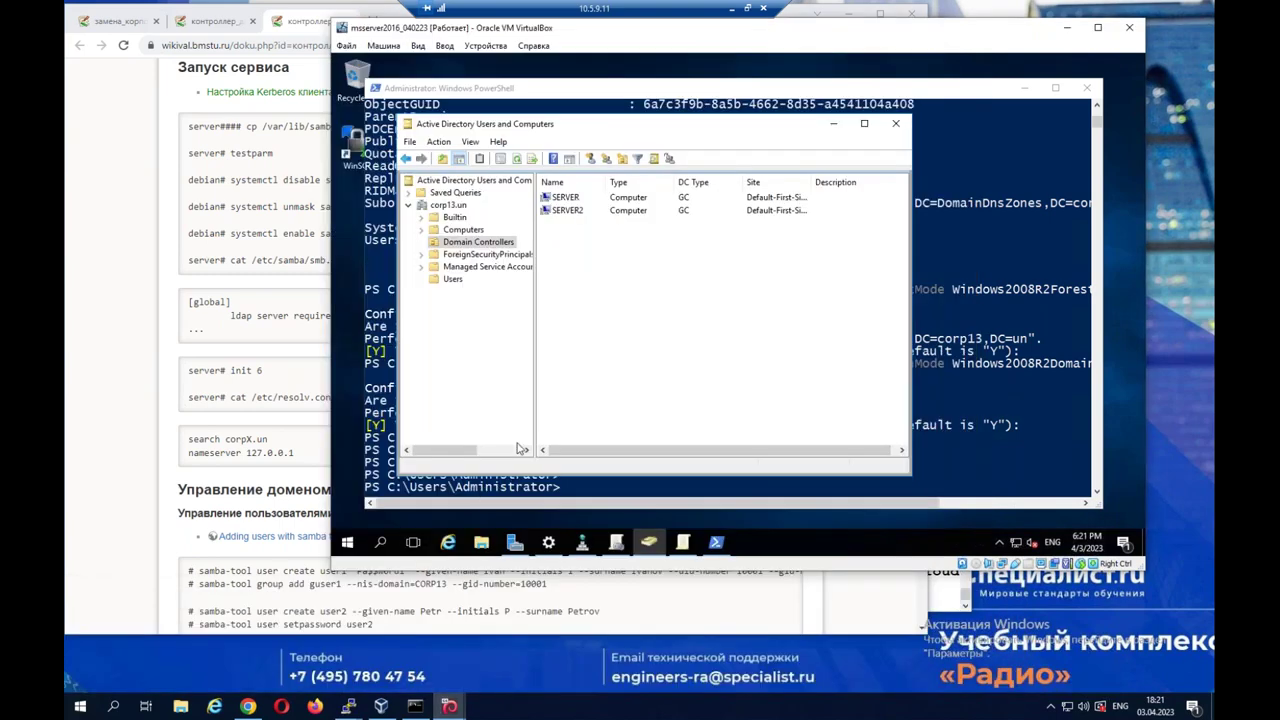
click(571, 212)
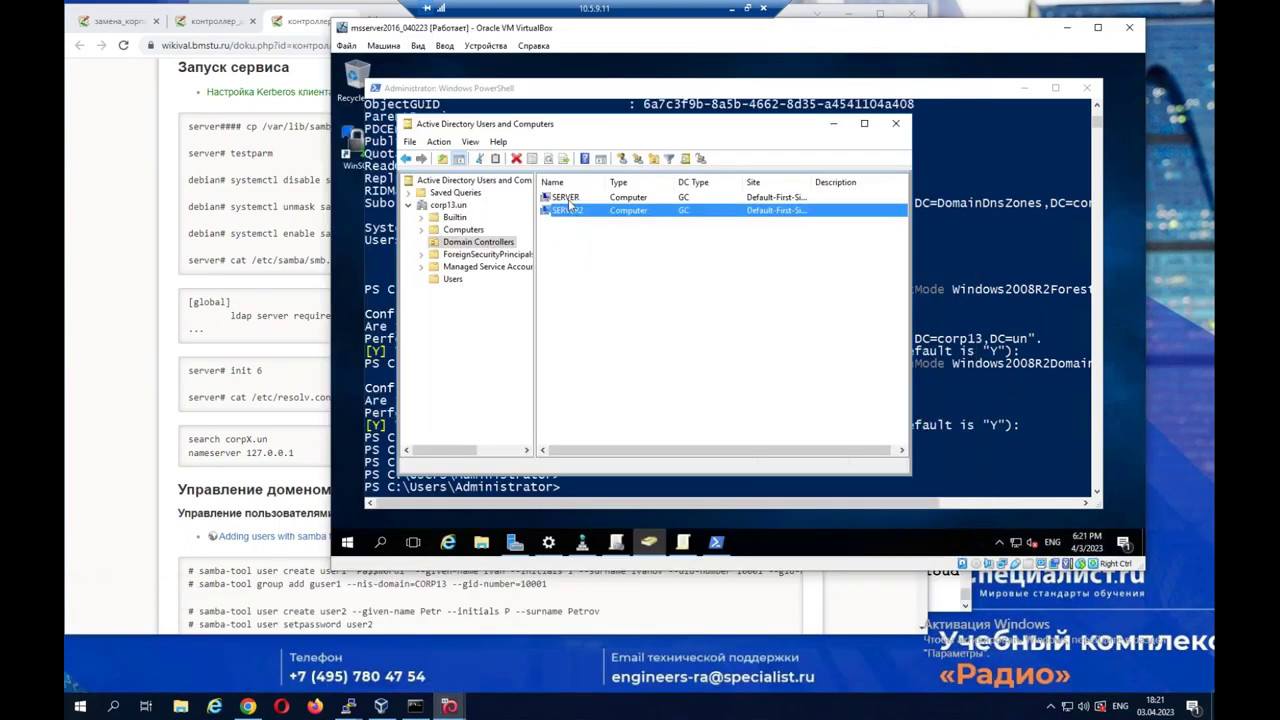
click(569, 201)
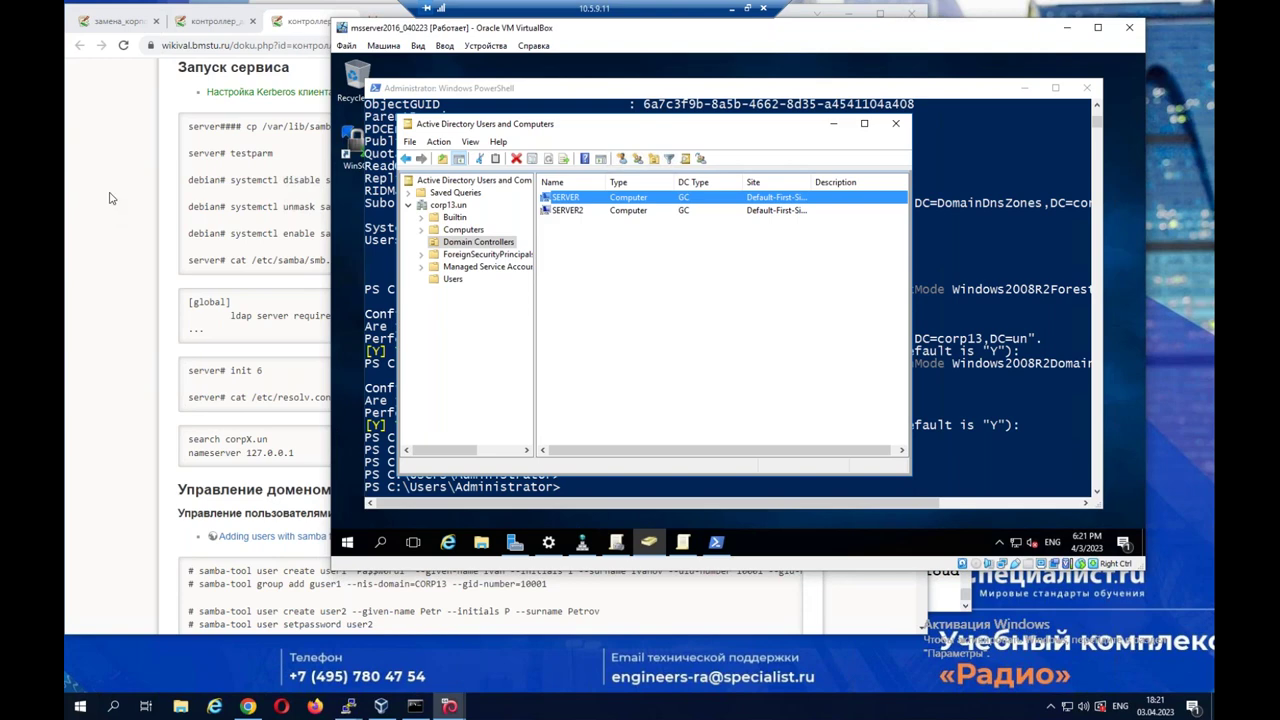
click(152, 160)
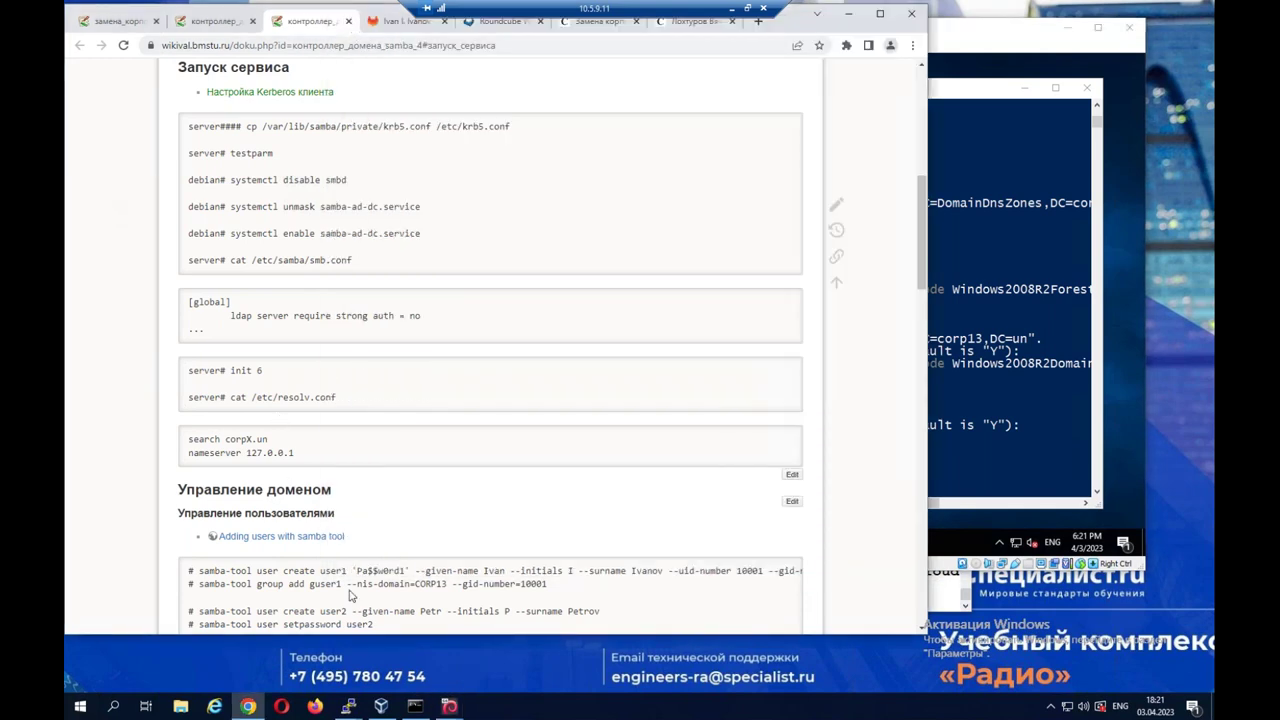
Restart the disconnected PuTTY session and log in to server2 as root.
click(348, 706)
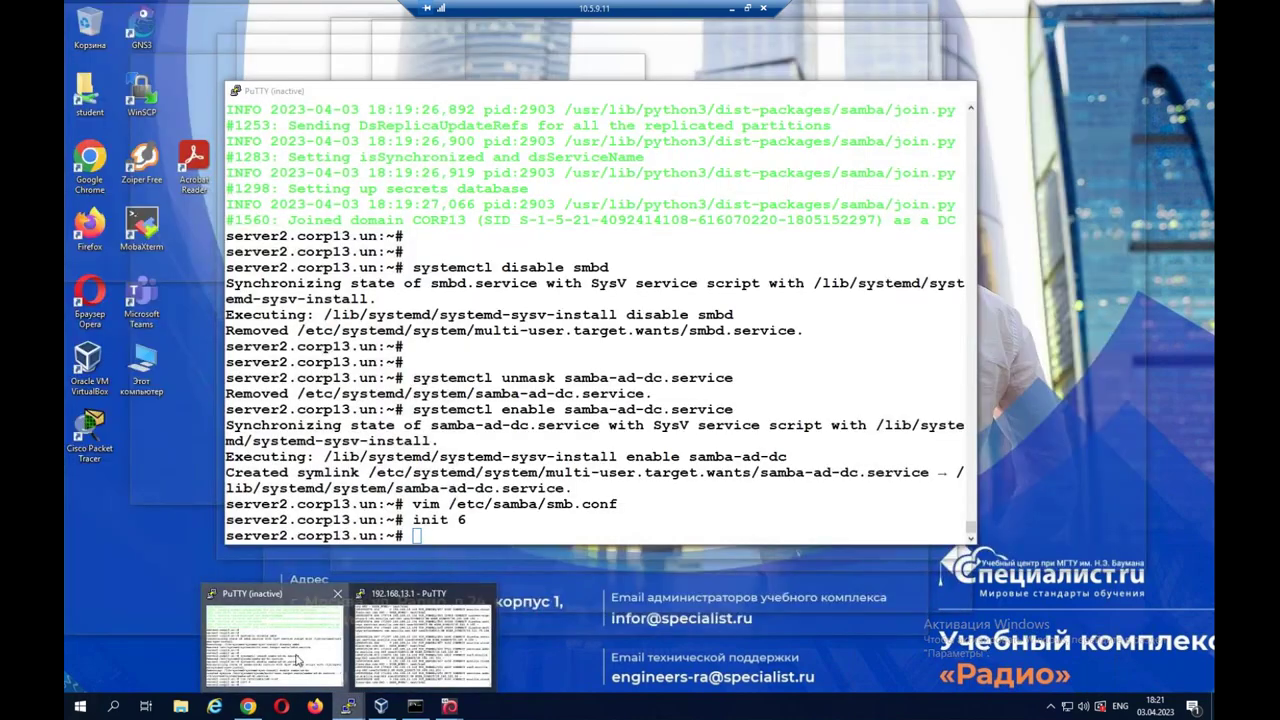
click(300, 663)
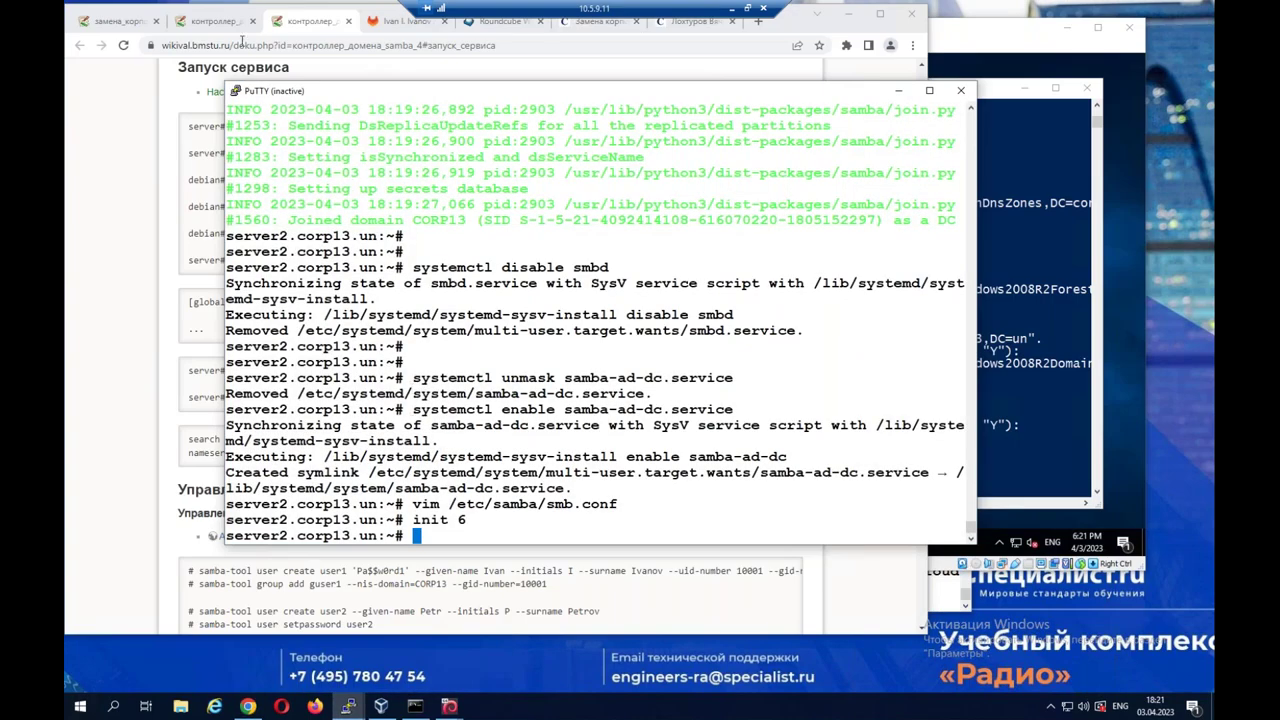
click(236, 91)
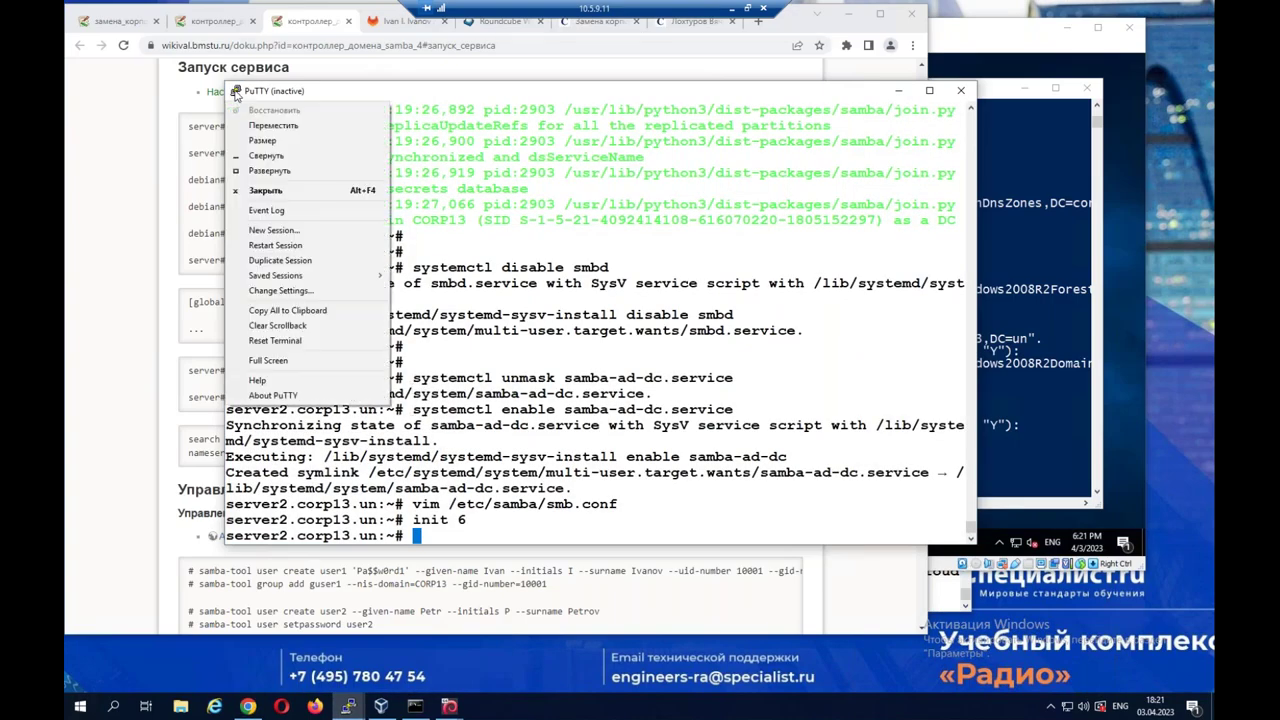
click(275, 245)
text(root)
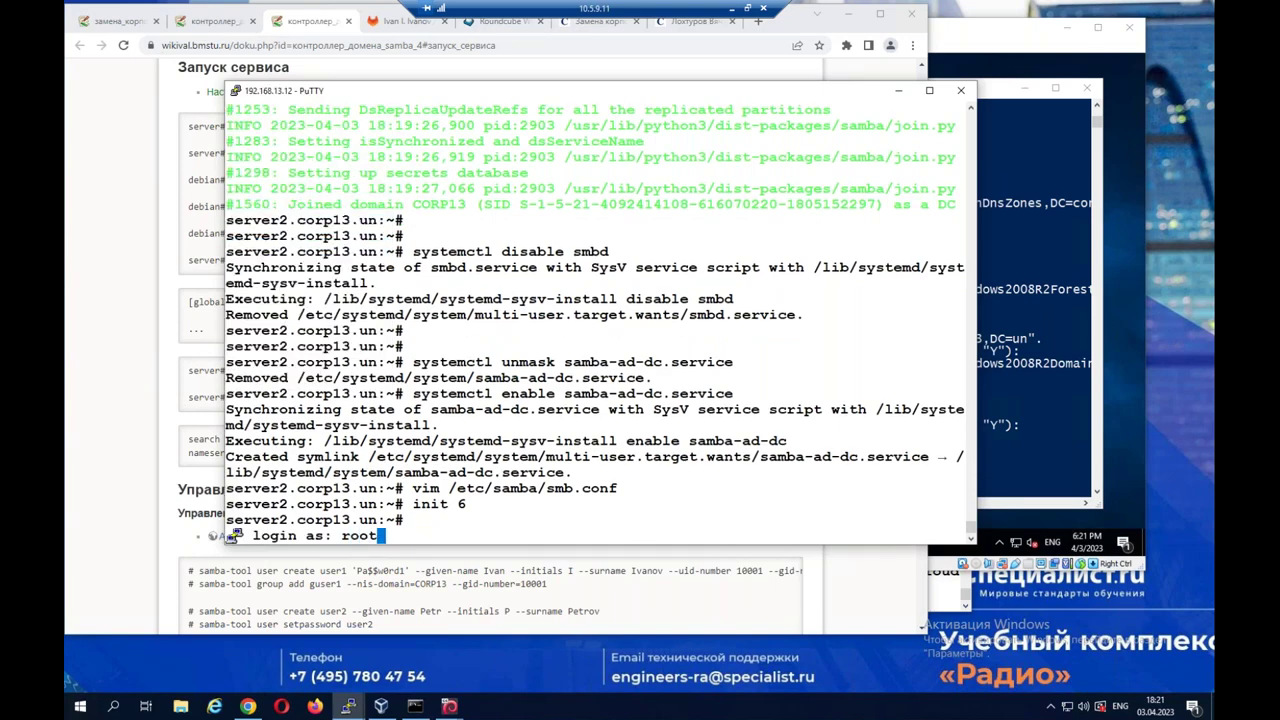
key(Return)
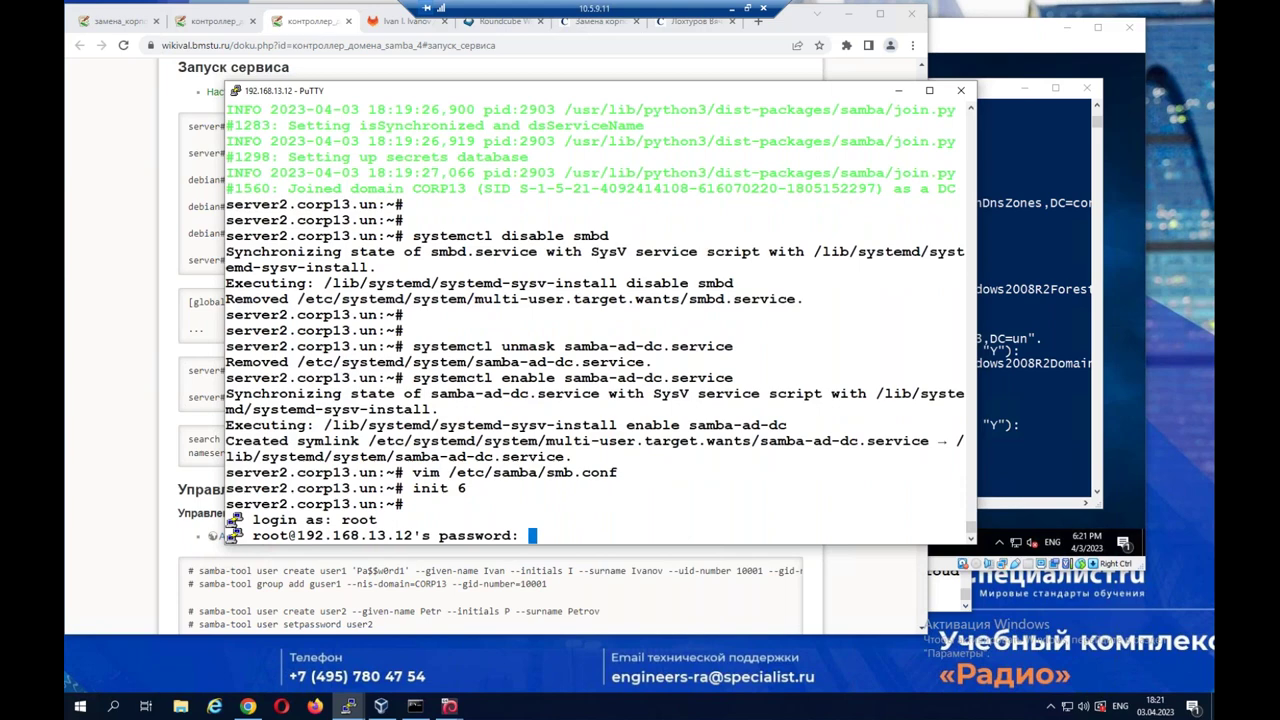
key(Return)
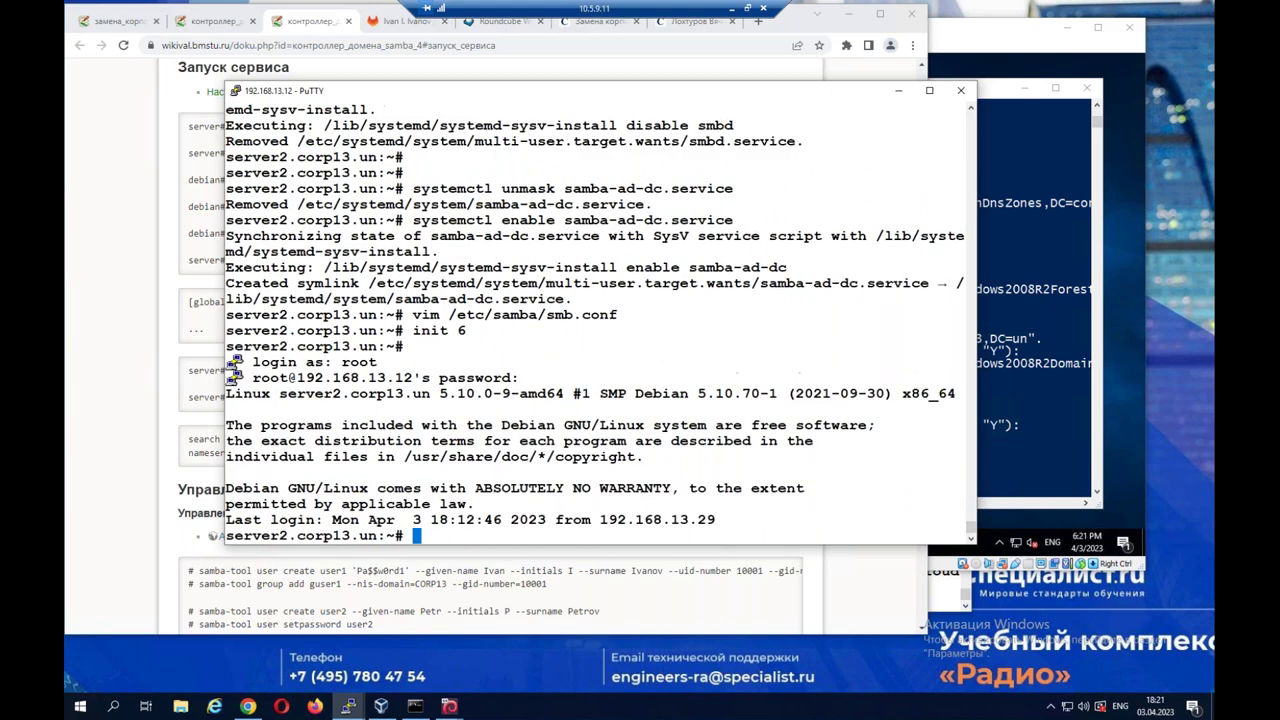
Open /etc/resolv.conf in vim and comment out the nameserver 192.168.13.10 line.
text(vim /etc/r)
text(e)
key(Tab)
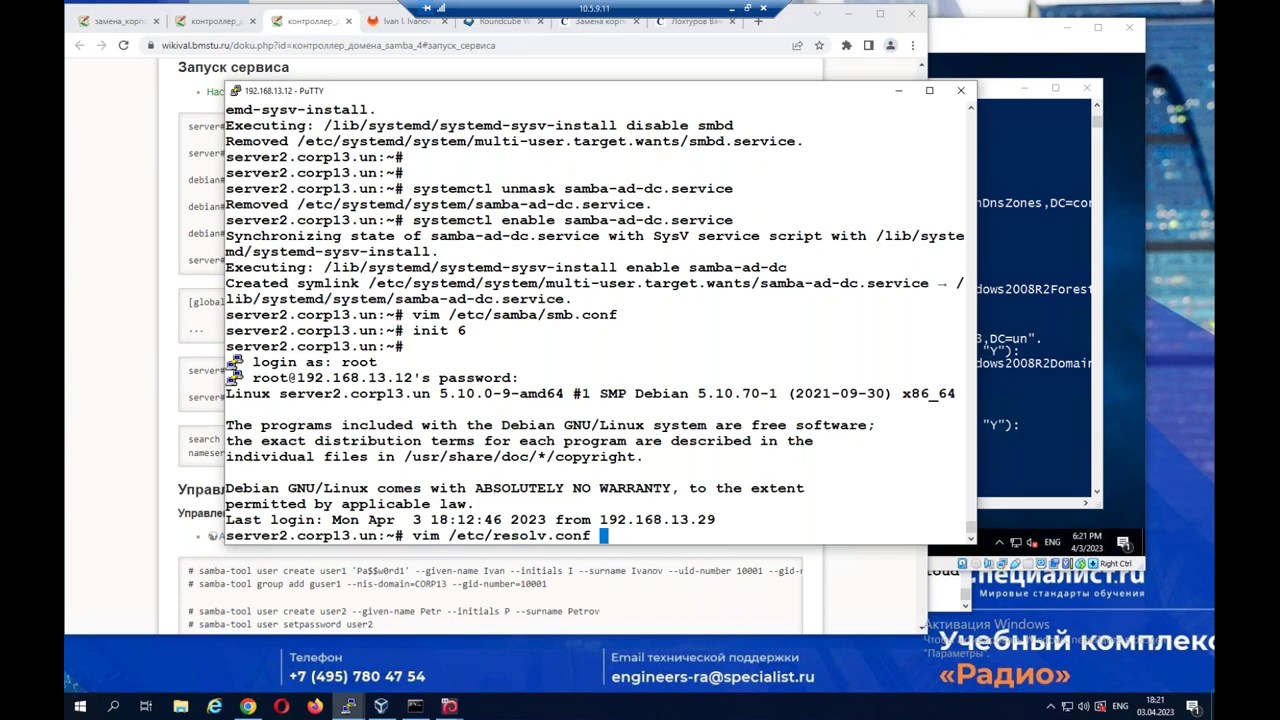
key(Return)
key(Down)
key(Down)
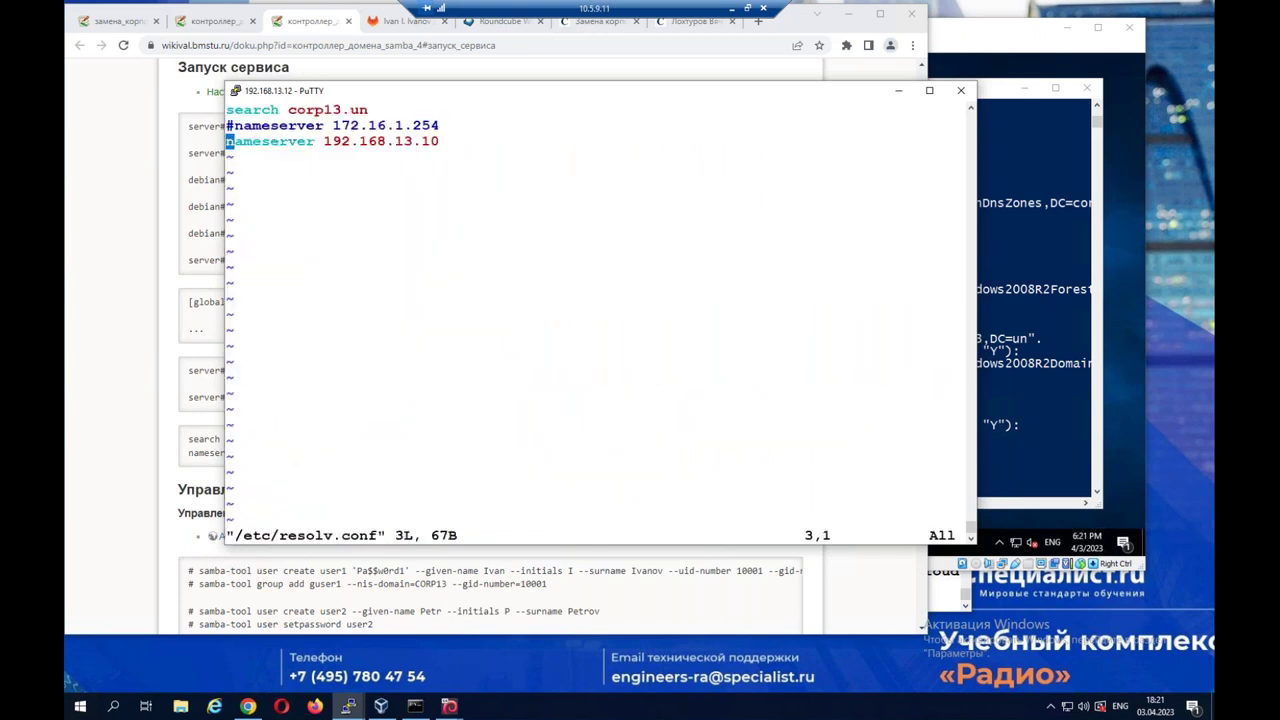
text(i#)
key(Escape)
key(o)
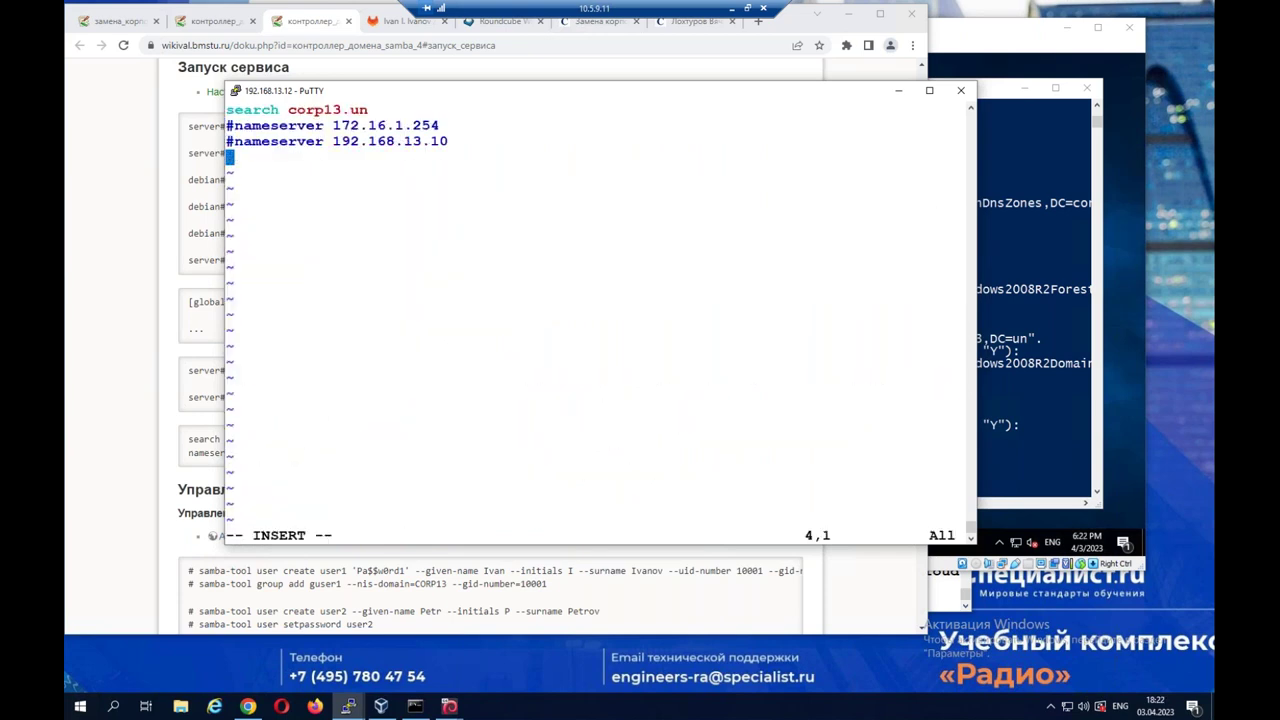
Add 'nameserver 127.0.0.1' from the wiki and save resolv.conf with :wq.
click(157, 291)
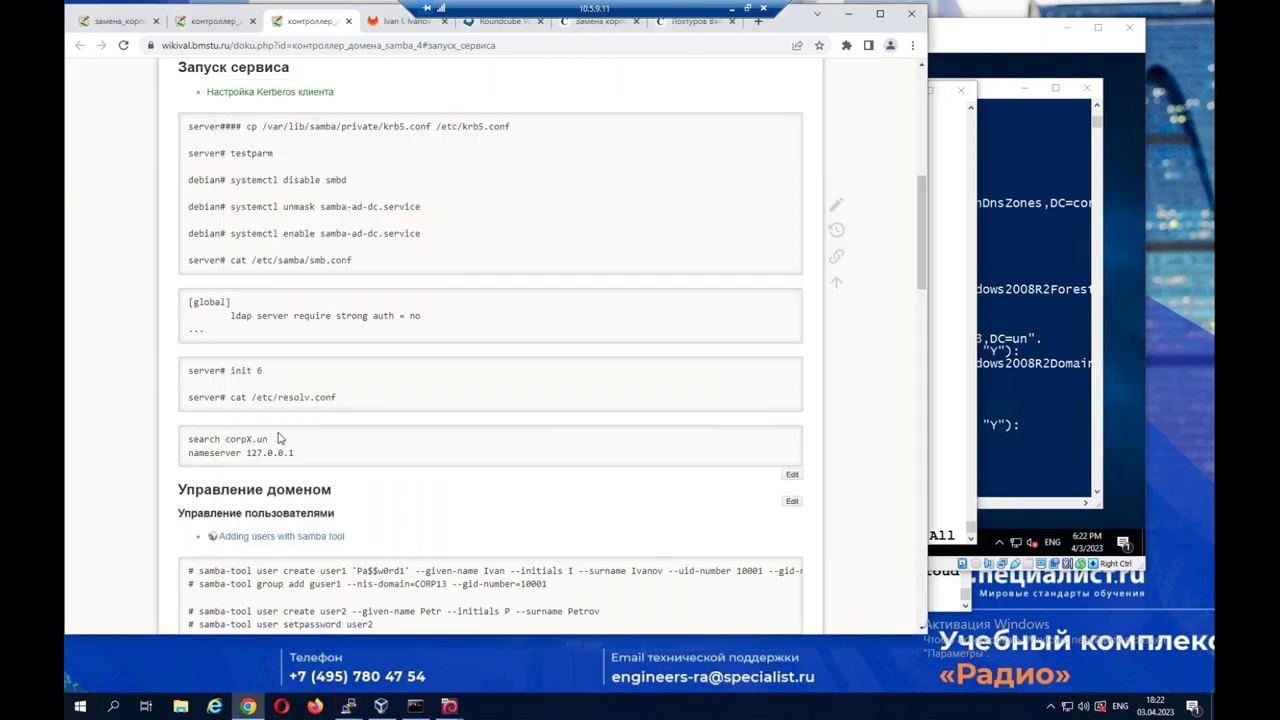
drag(190, 454, 295, 453)
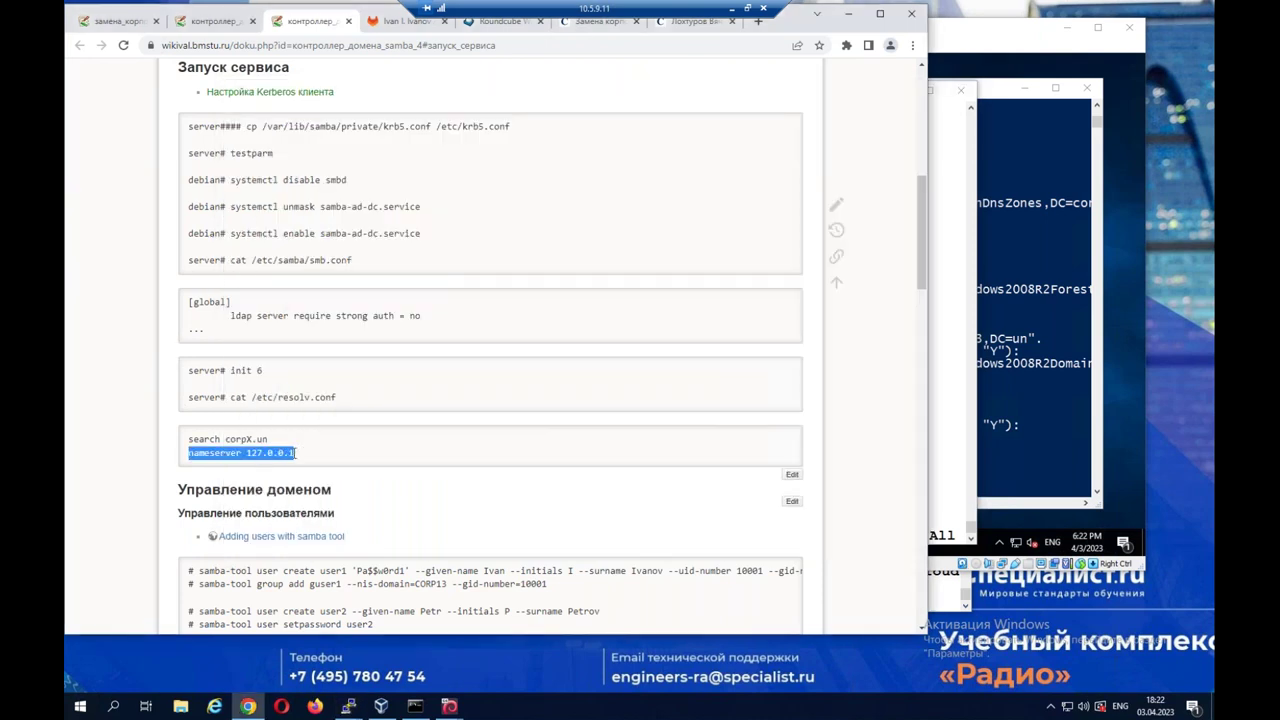
key(ctrl+c)
key(alt+Tab)
right_click(420, 362)
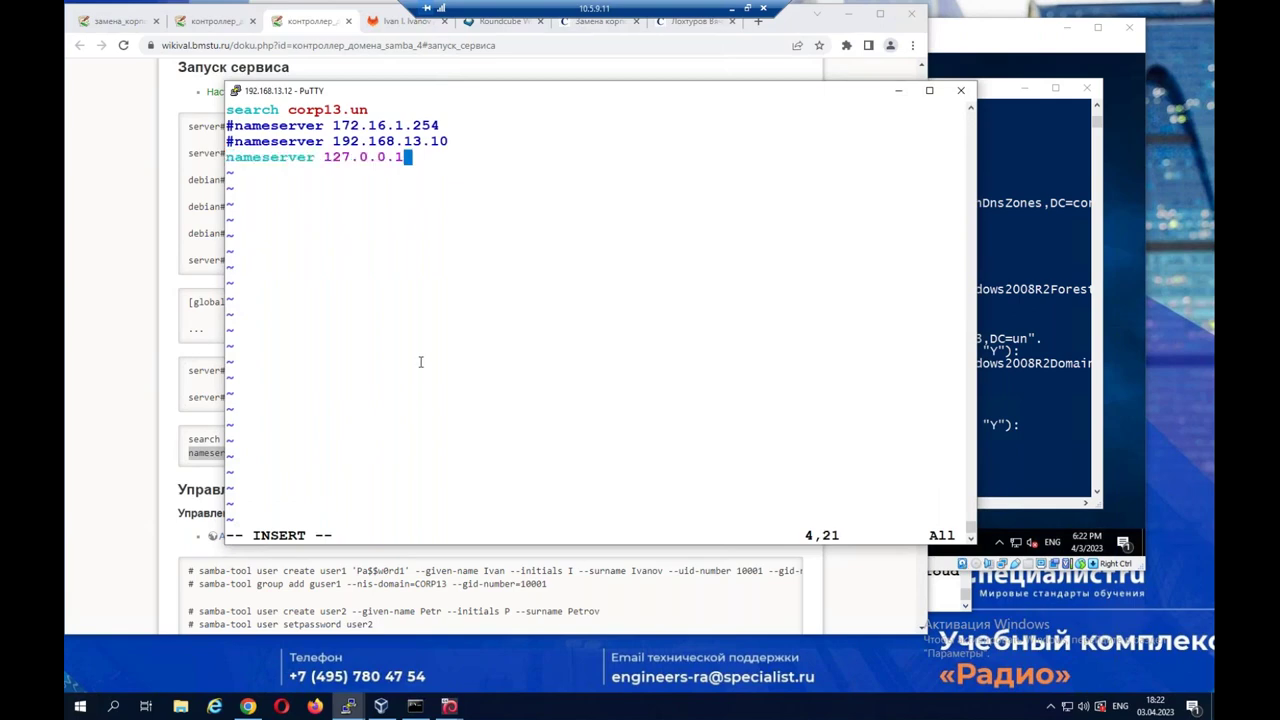
key(Escape)
text(:wq)
key(Return)
Run host ya.ru to confirm DNS resolution works.
text(h)
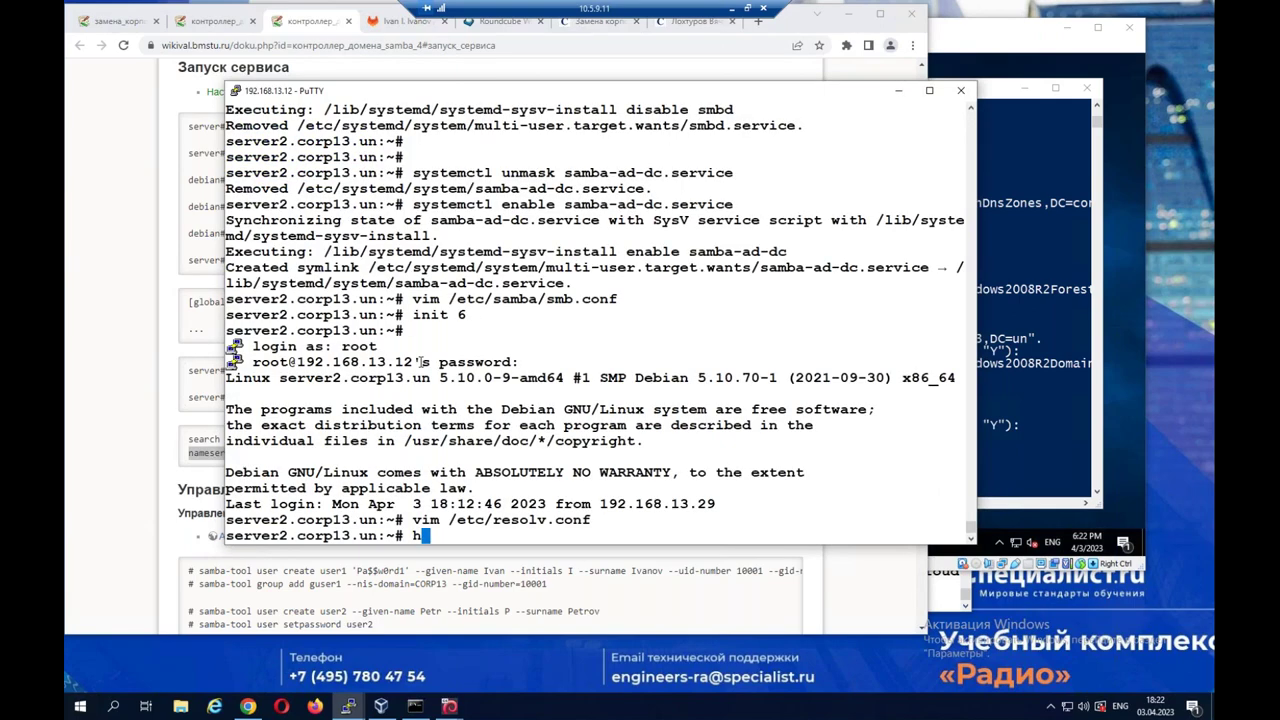
text(ost ya.ru)
key(Return)
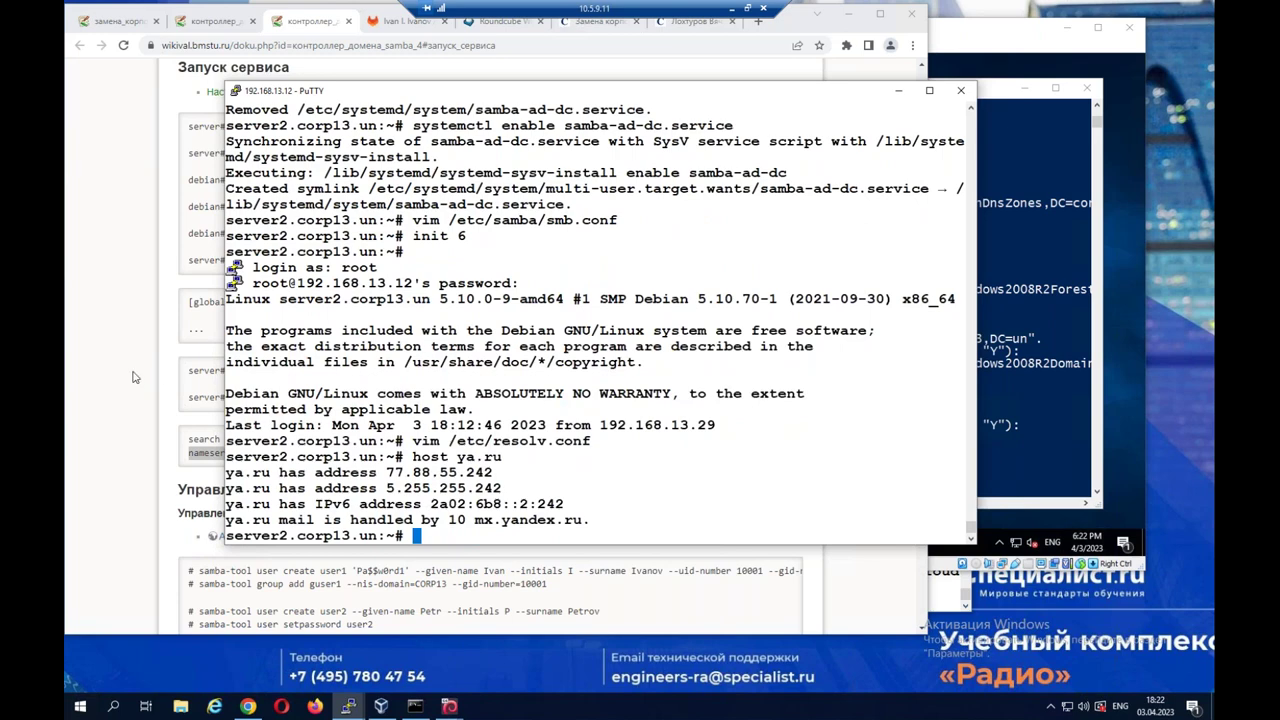
click(138, 378)
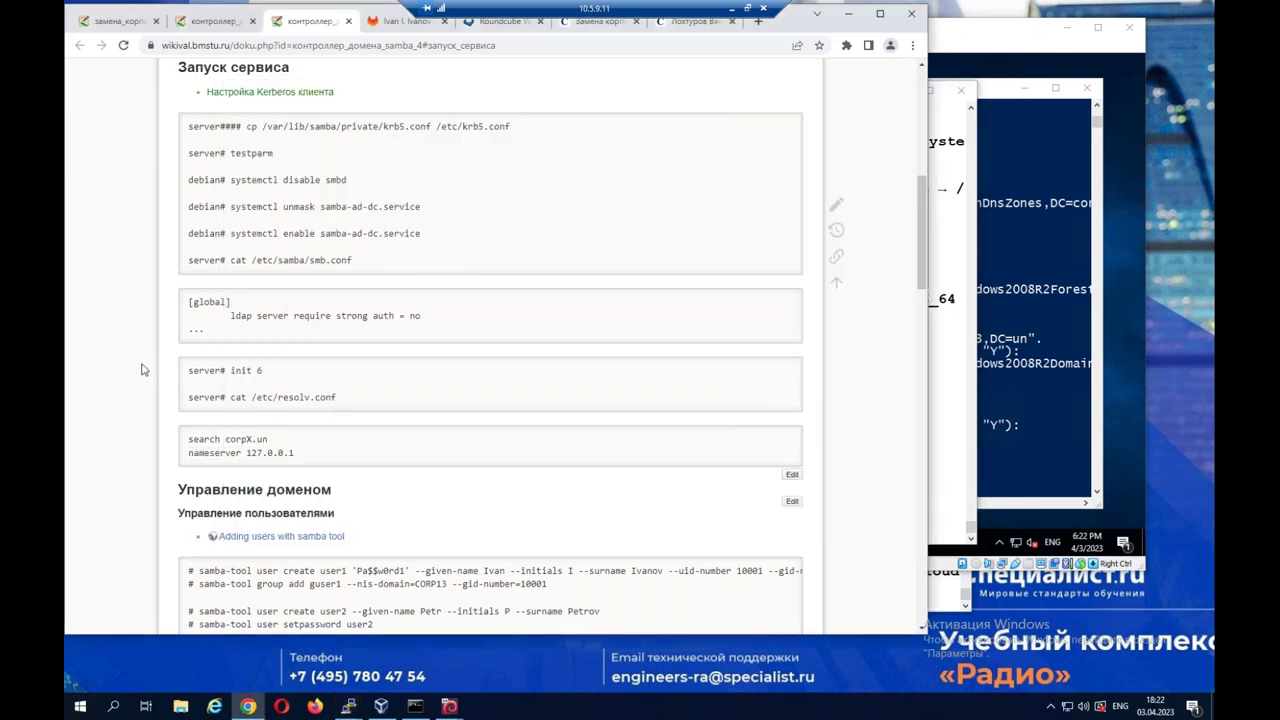
Copy 'samba-tool drs showrepl' from the wiki and run it on server2 to check replication.
click(348, 21)
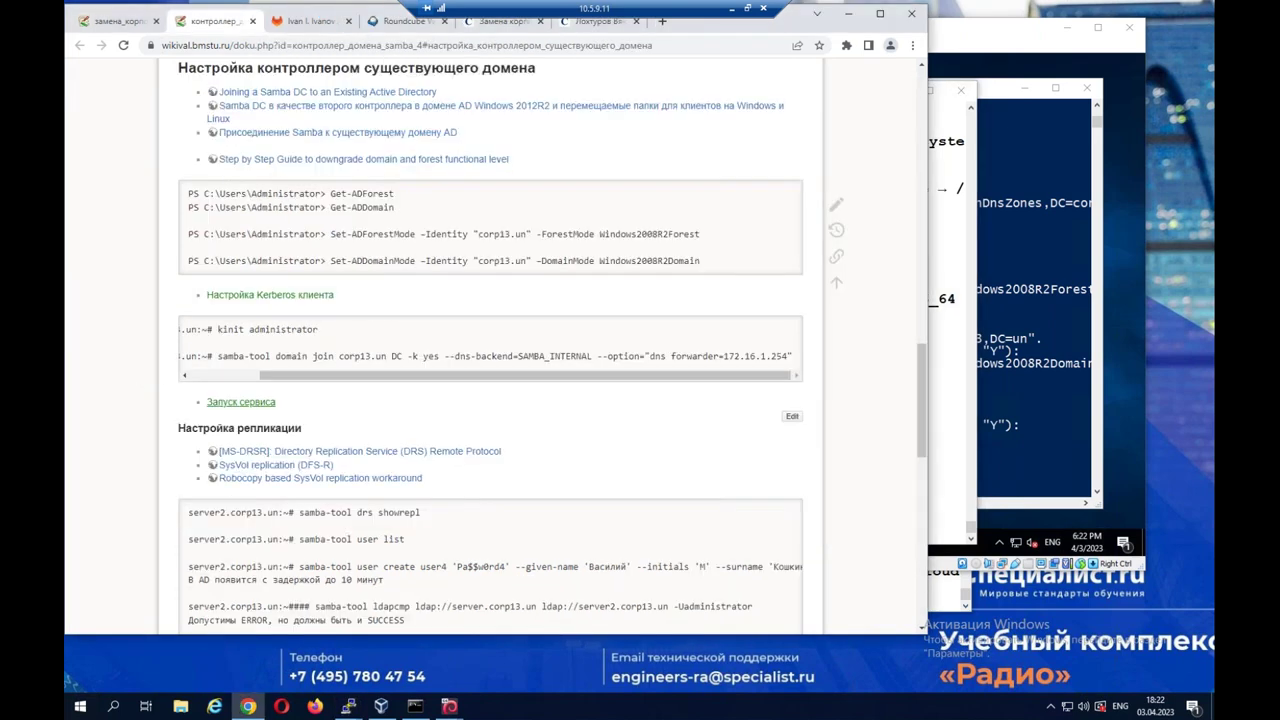
drag(305, 376, 235, 376)
drag(922, 395, 922, 410)
drag(299, 429, 420, 430)
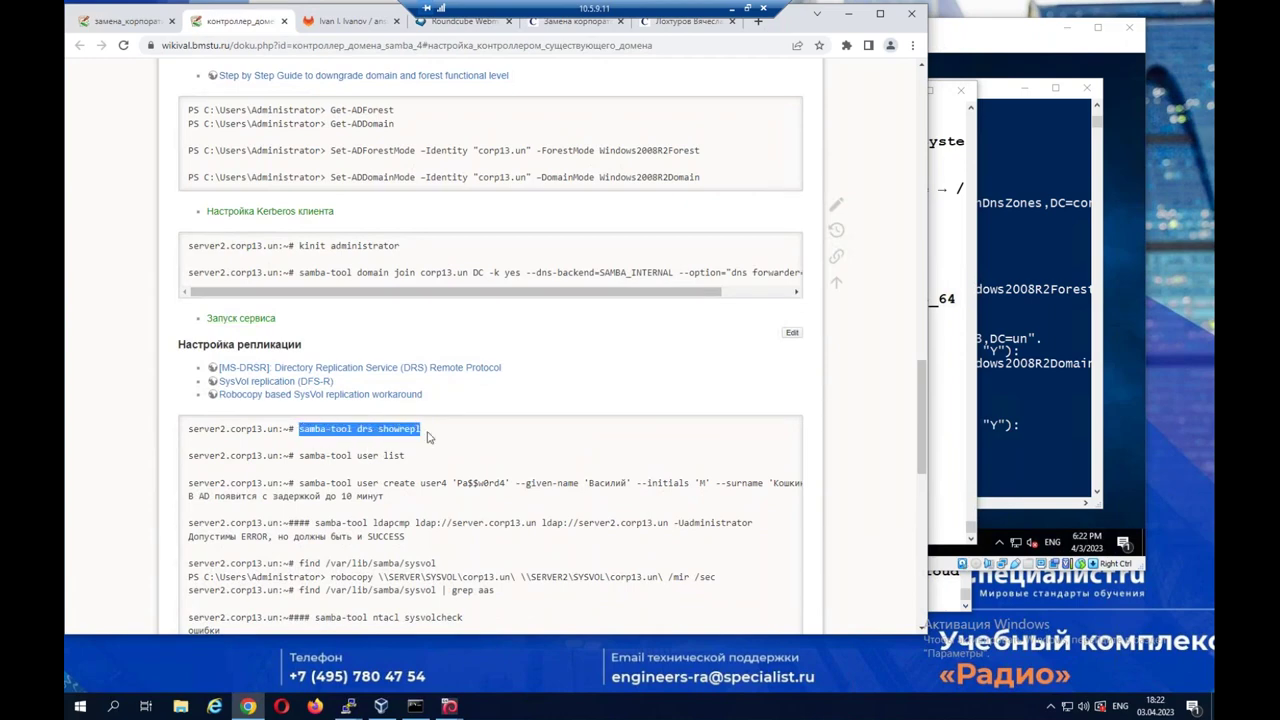
key(ctrl+c)
key(alt+Tab)
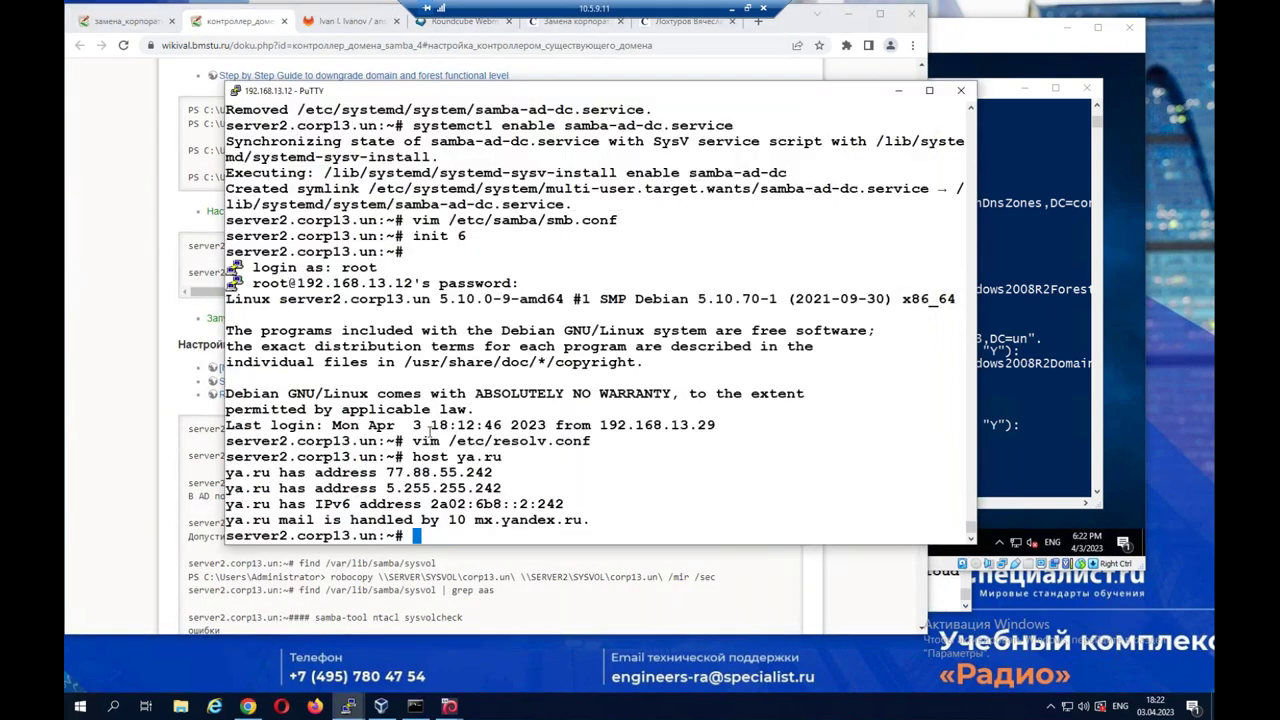
right_click(501, 405)
key(Return)
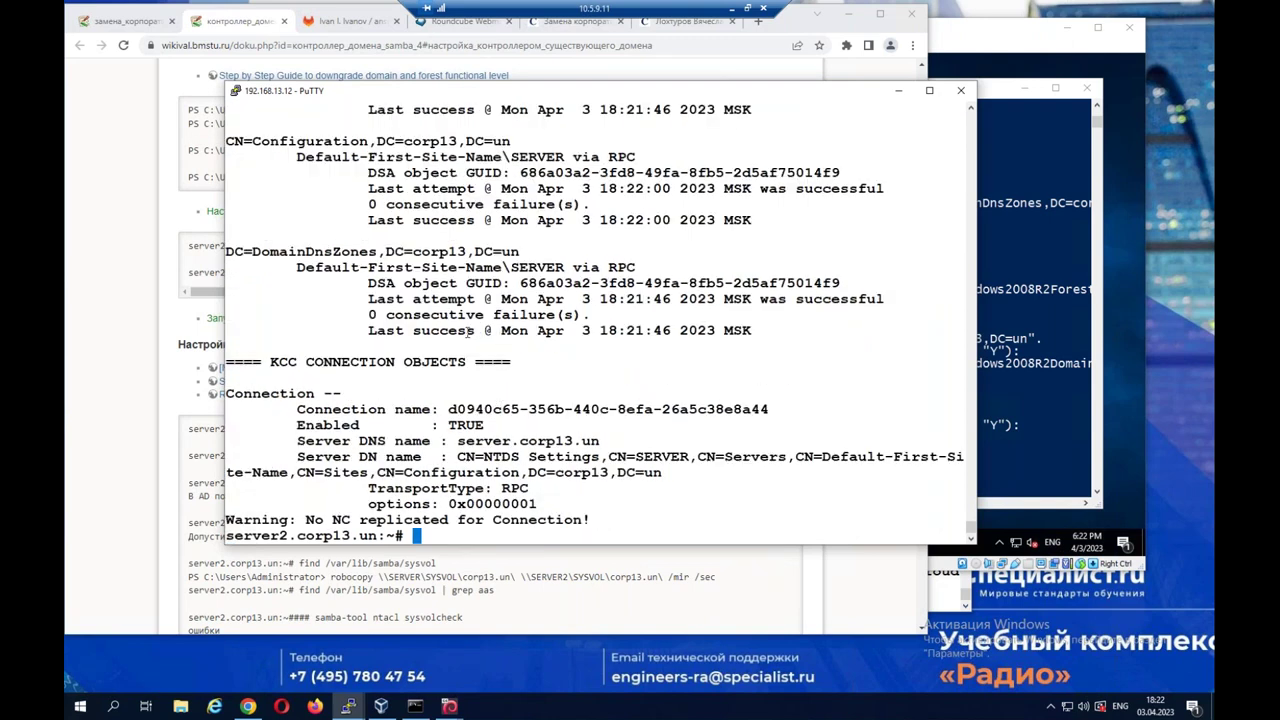
drag(457, 331, 526, 333)
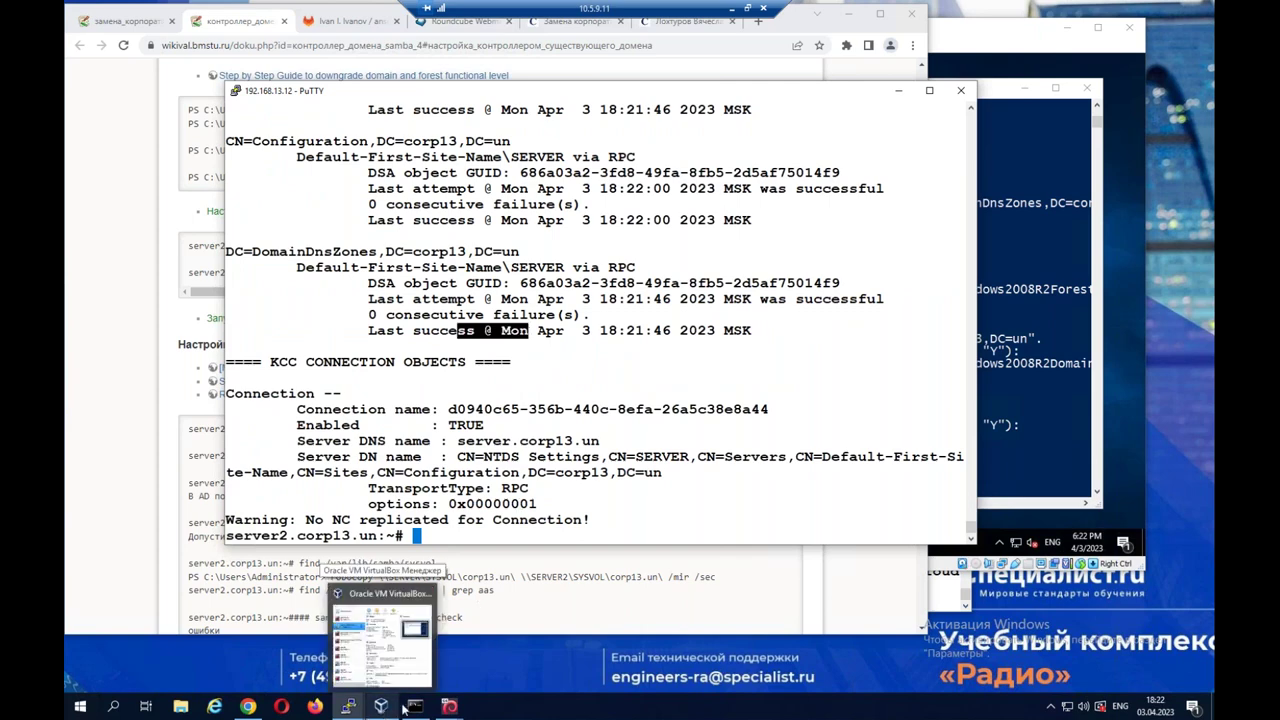
mouse_move(417, 709)
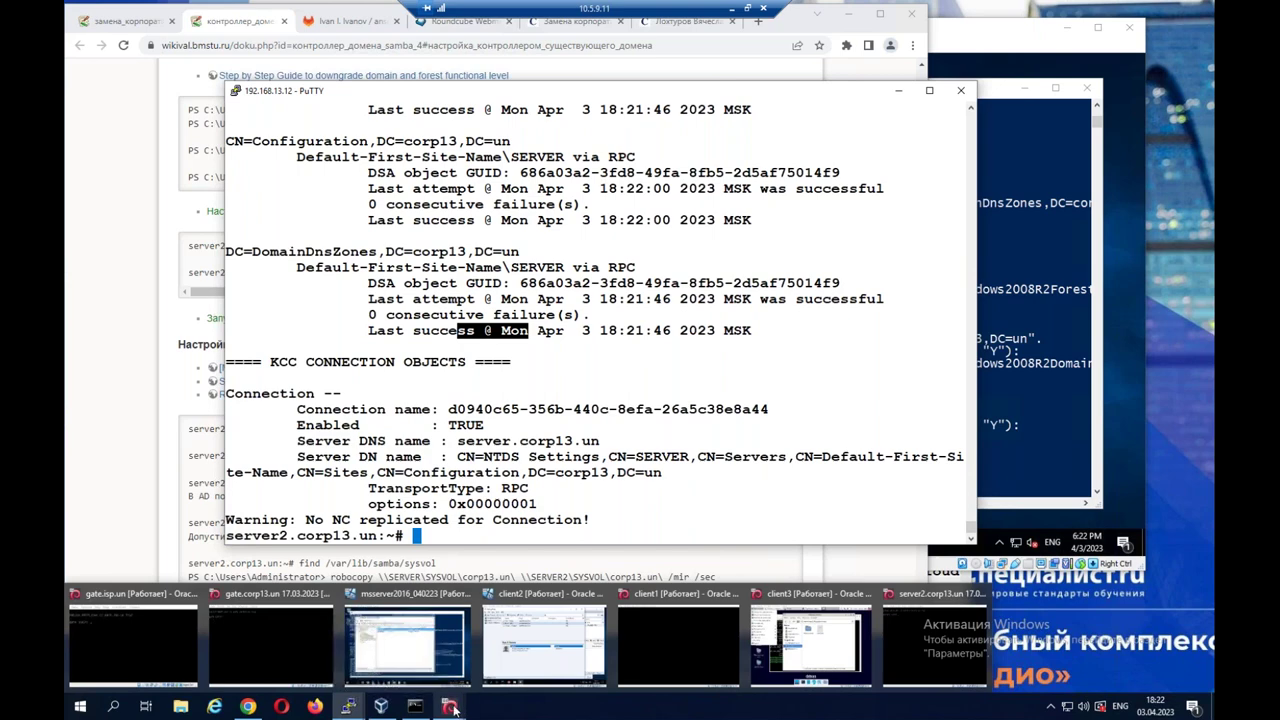
In the msserver2016 VM, launch Active Directory Sites and Services from Server Manager's Tools.
mouse_move(410, 640)
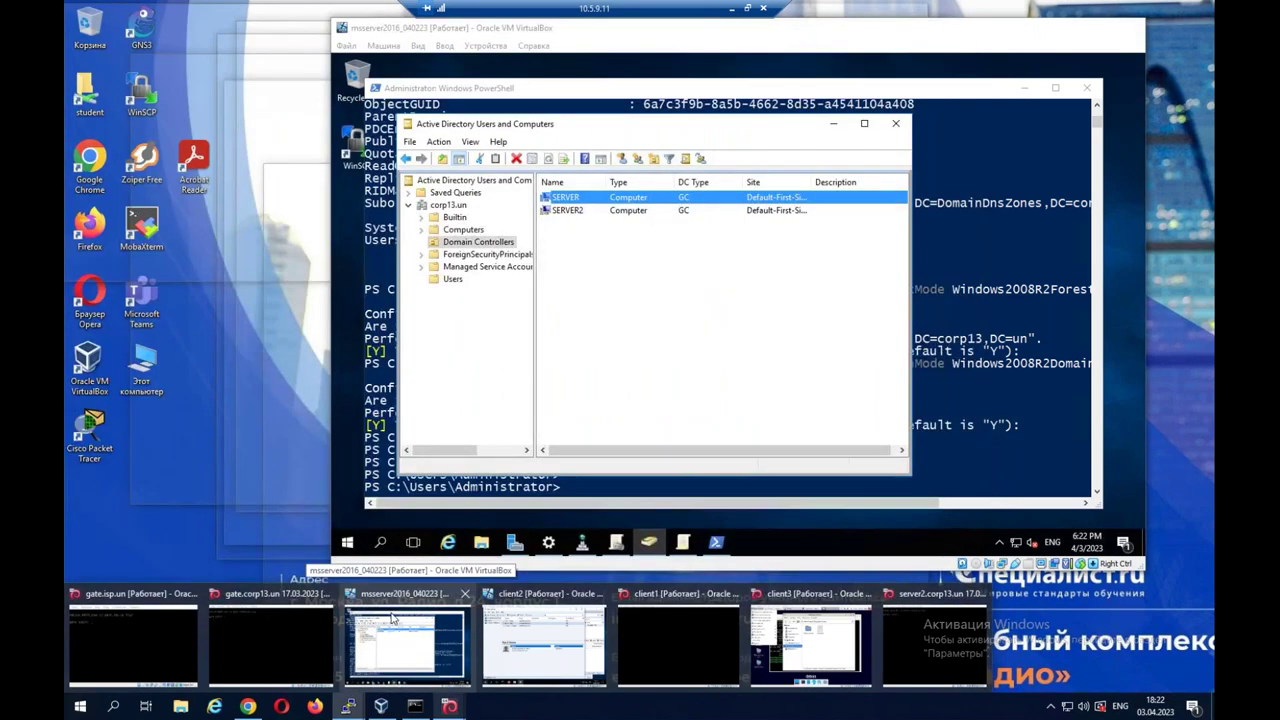
click(393, 620)
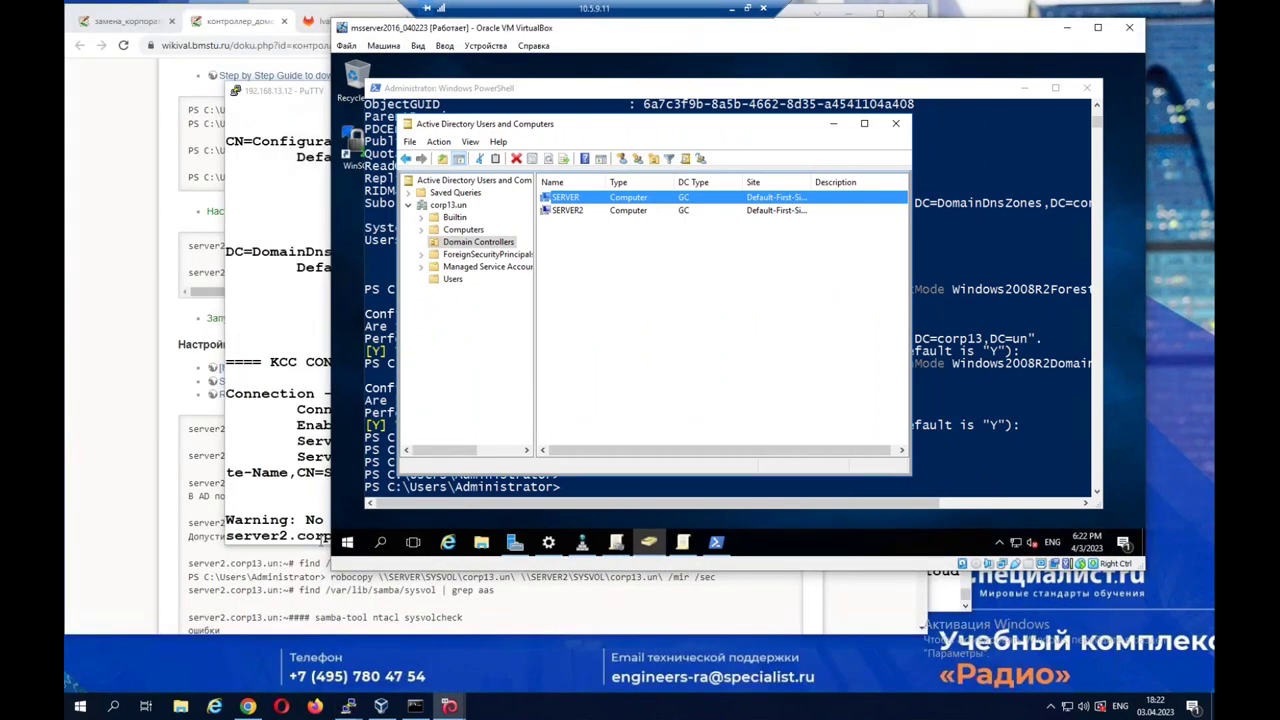
drag(677, 128, 677, 122)
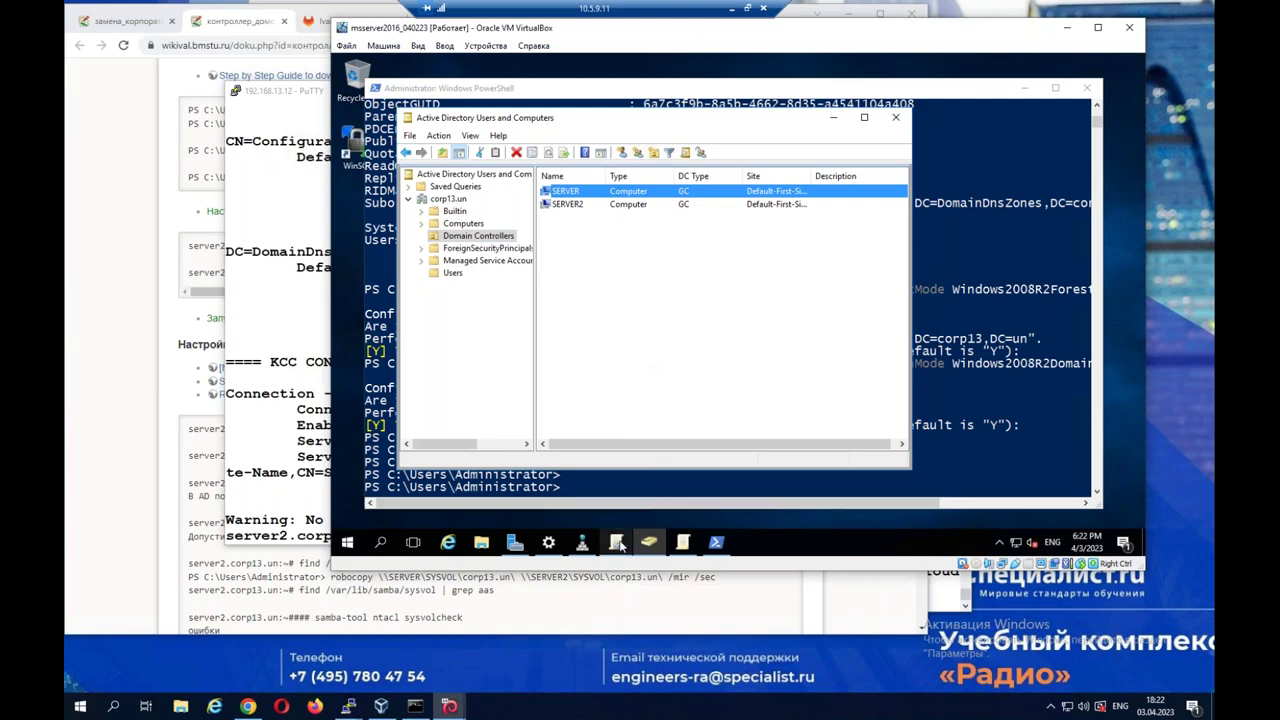
mouse_move(621, 545)
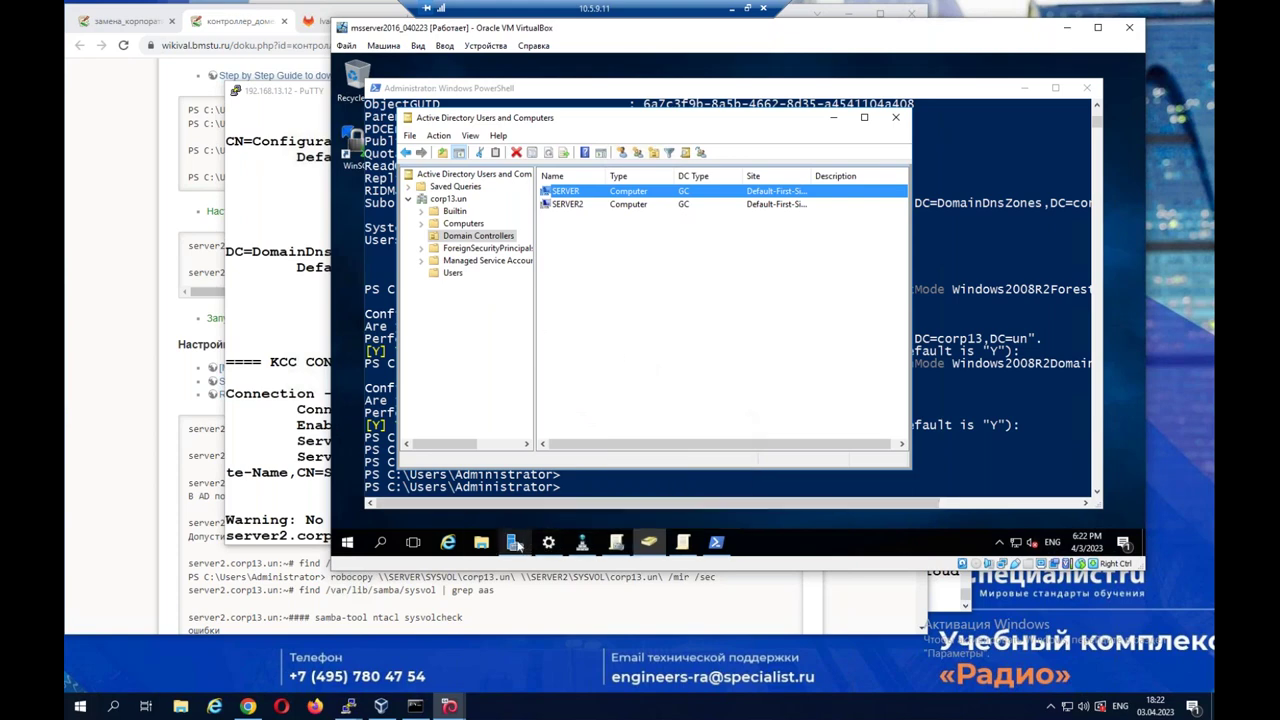
click(516, 542)
click(849, 186)
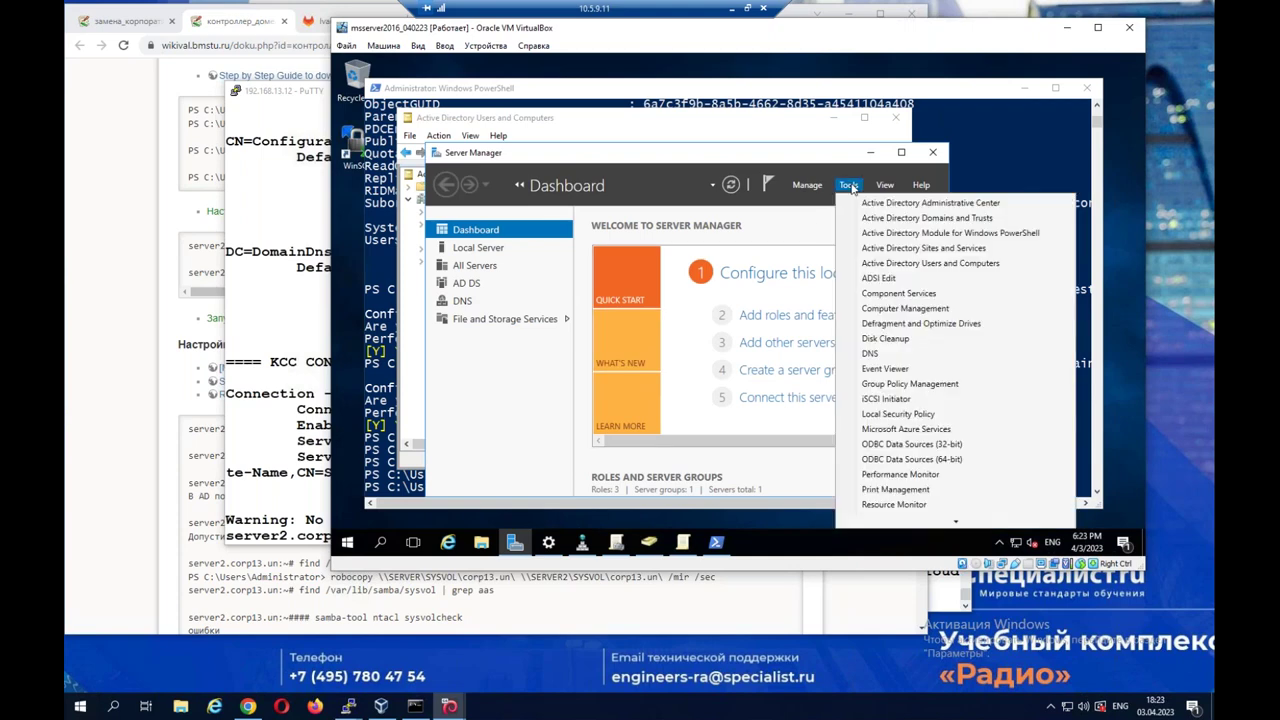
click(880, 248)
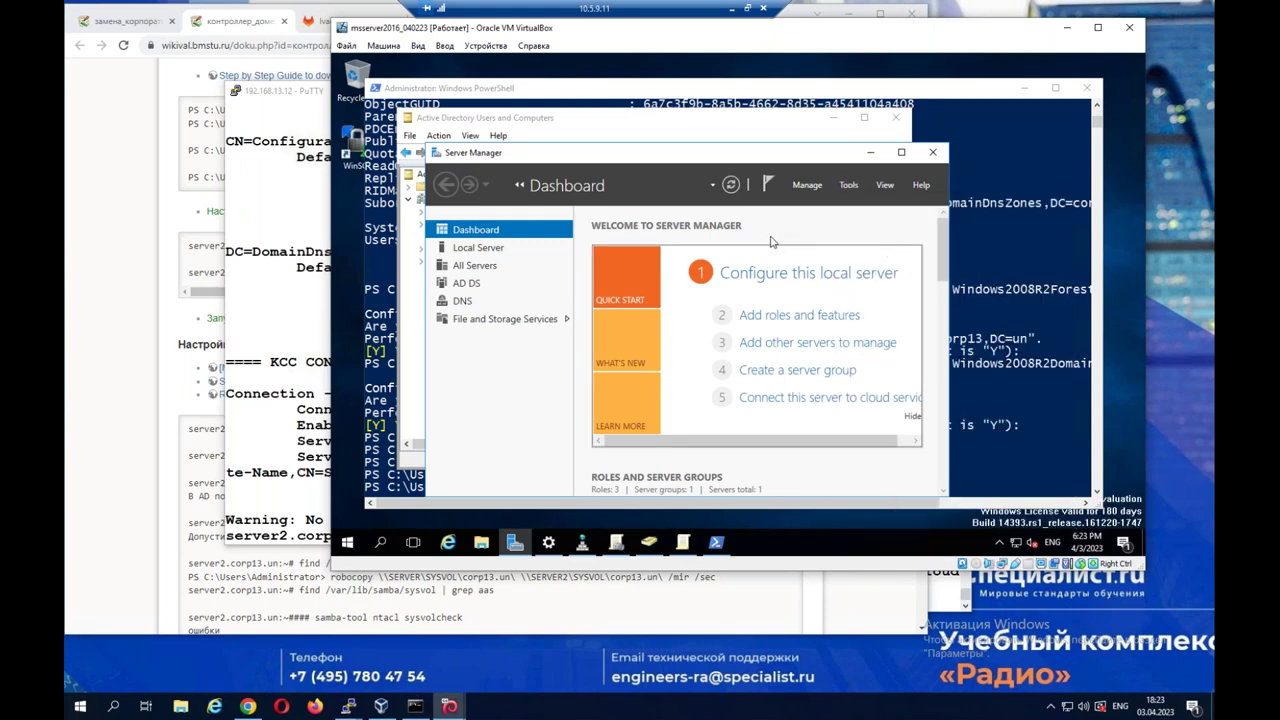
Expand Default-First-Site-Name Servers and view SERVER2's and SERVER's NTDS Settings connections.
click(435, 221)
click(449, 257)
click(461, 270)
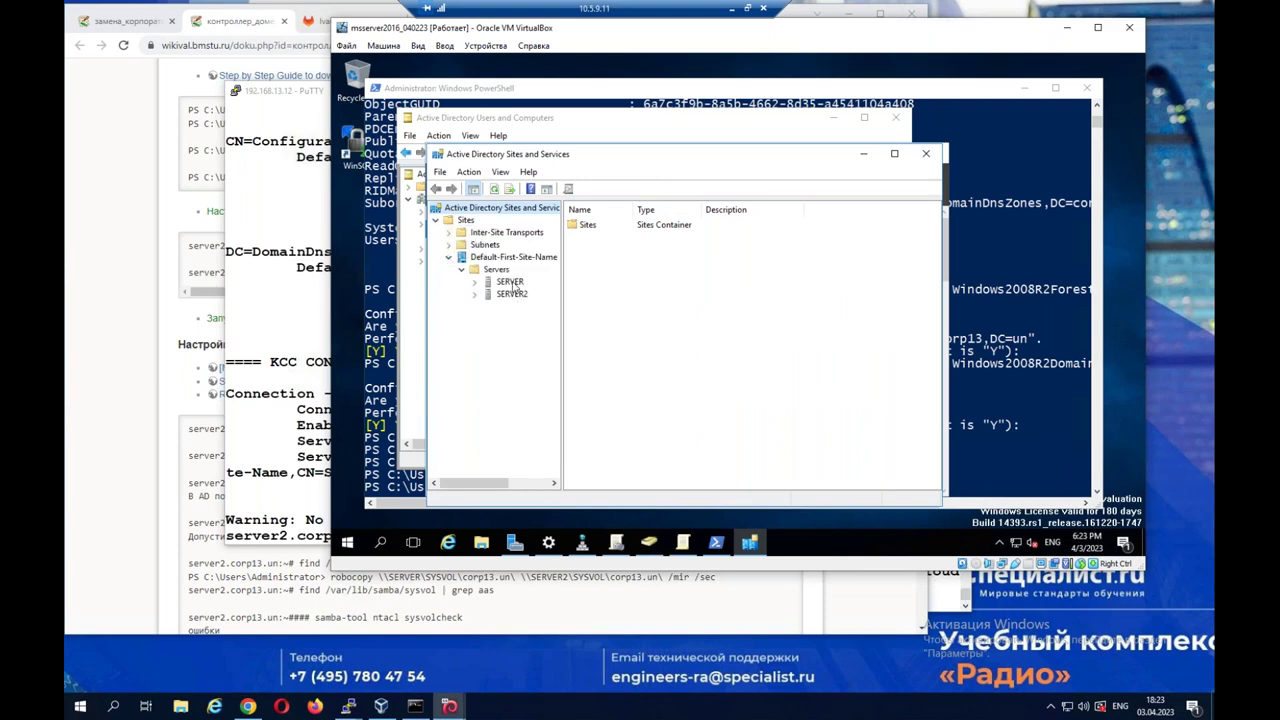
click(477, 283)
click(476, 306)
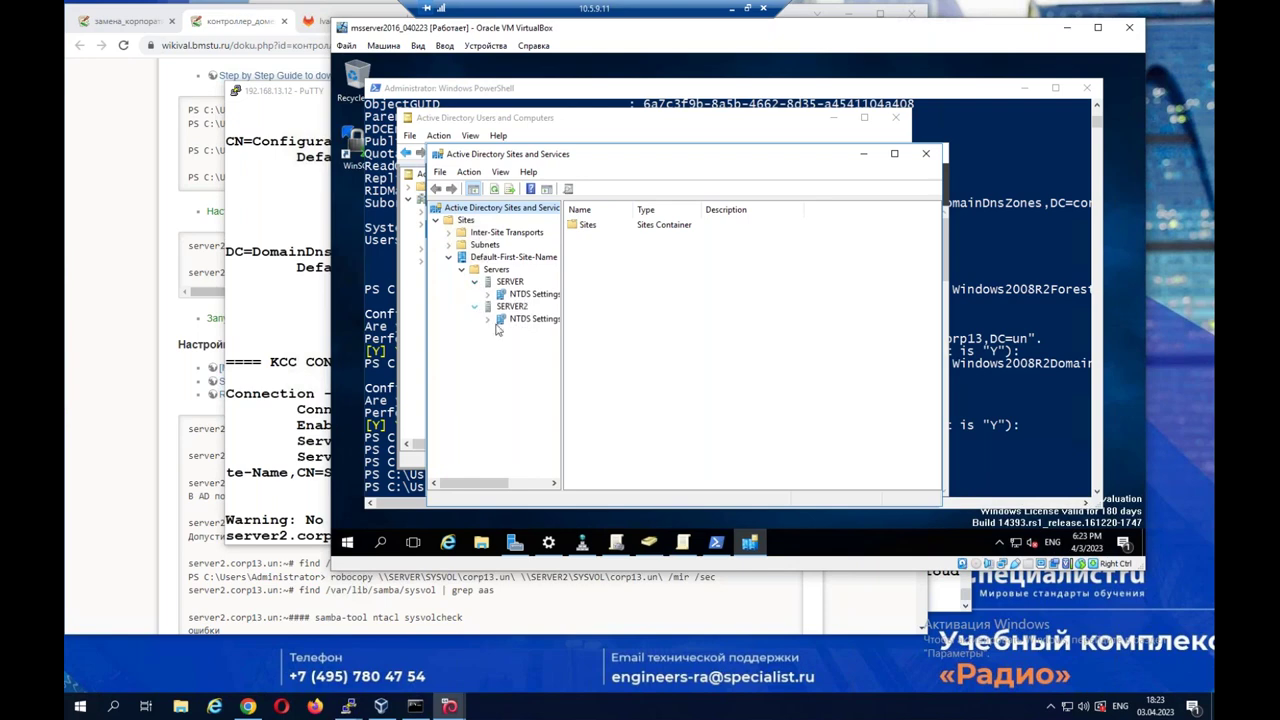
click(516, 320)
click(536, 296)
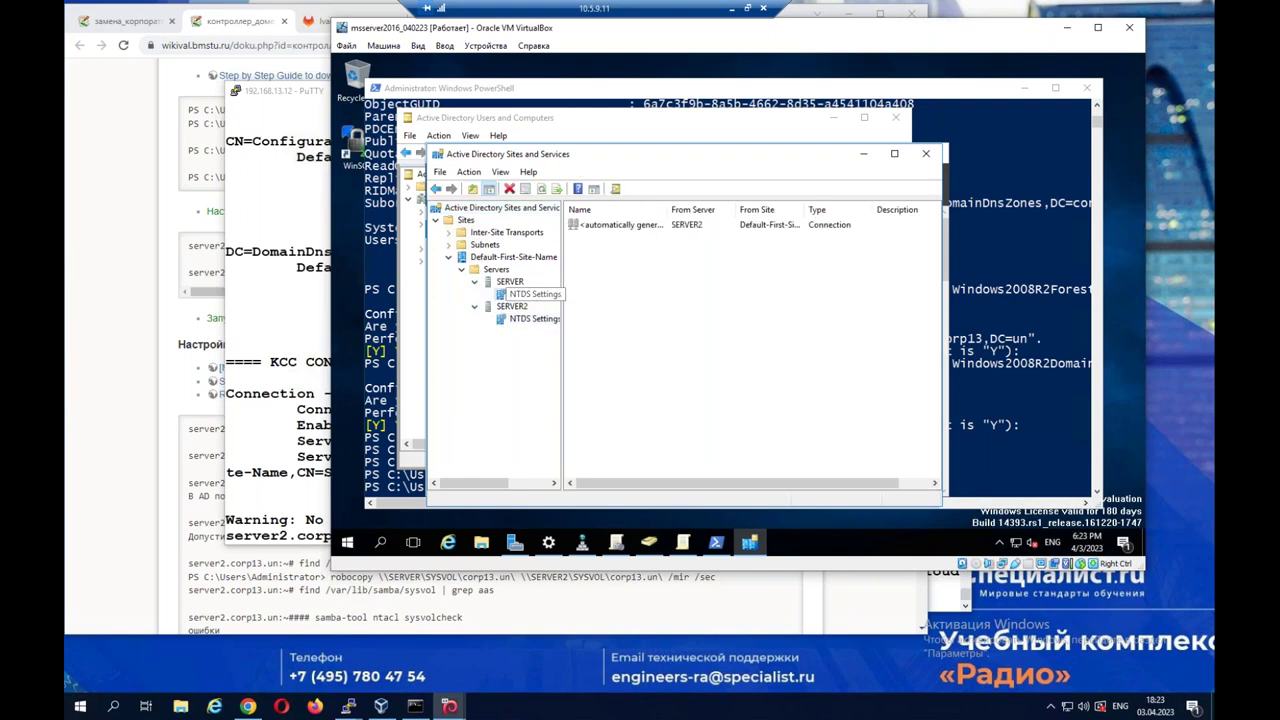
click(270, 389)
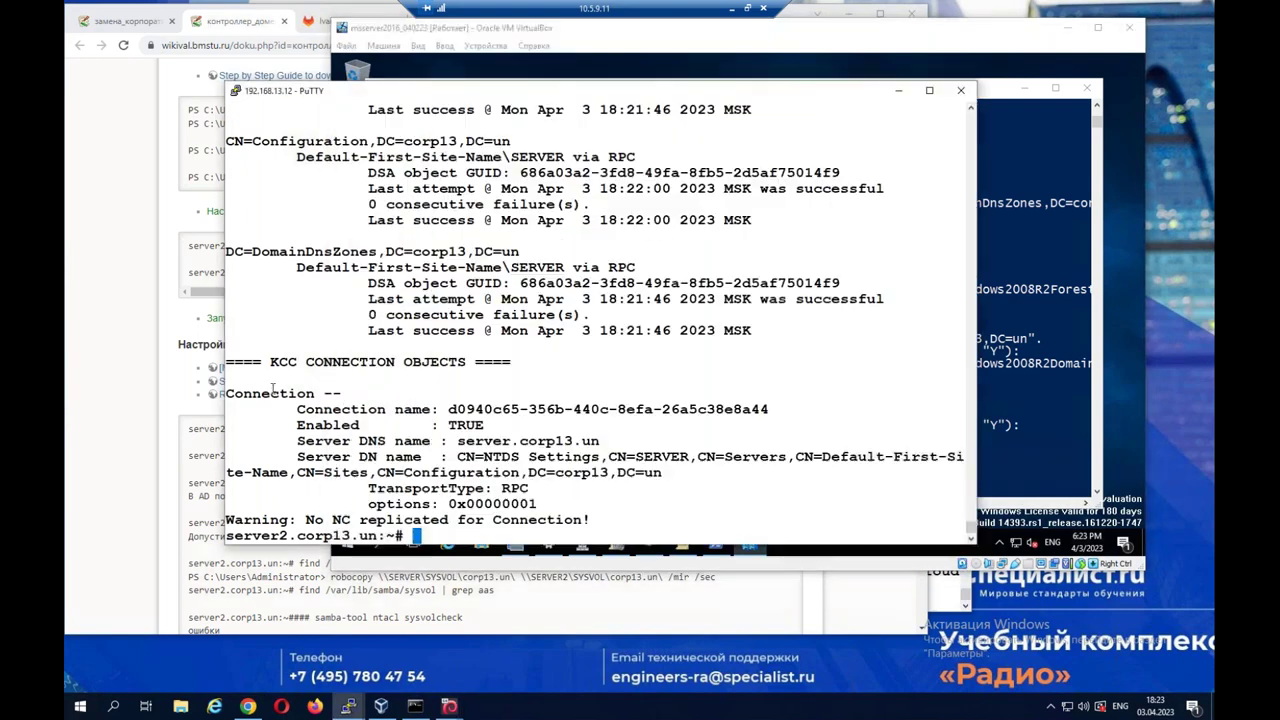
Run samba-tool user list on server2 to see the existing domain users.
click(157, 407)
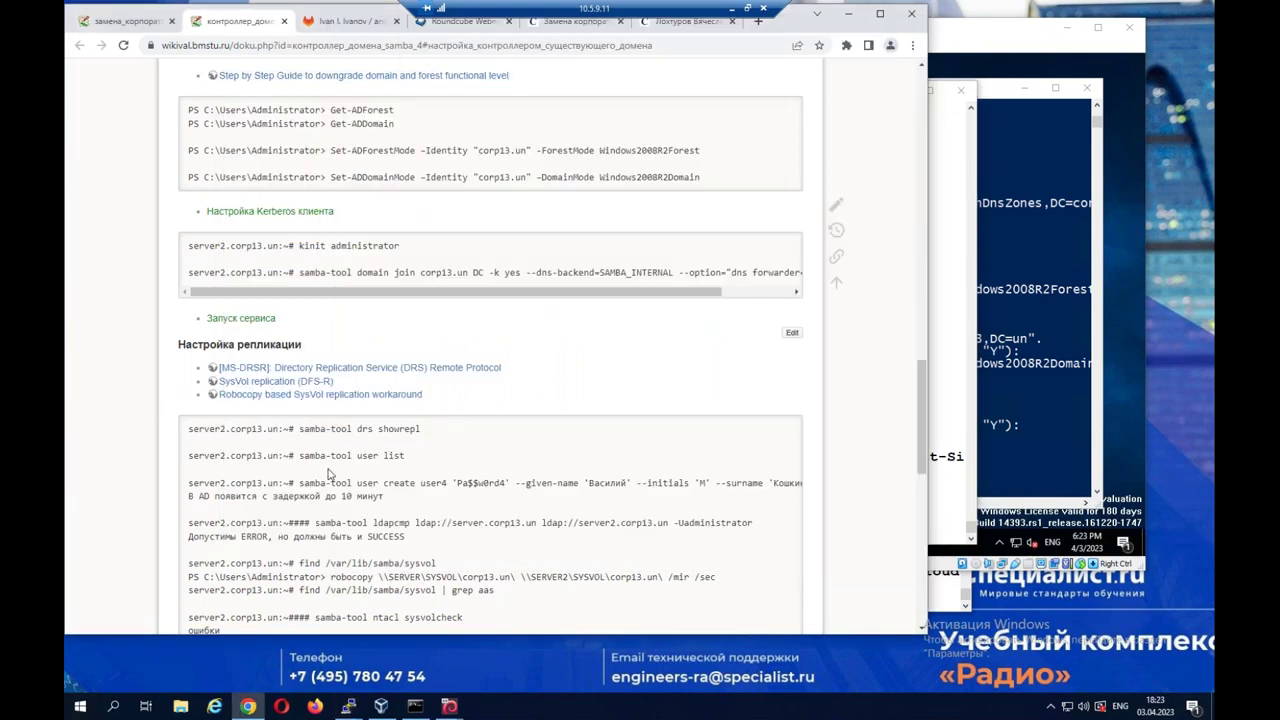
drag(299, 456, 405, 456)
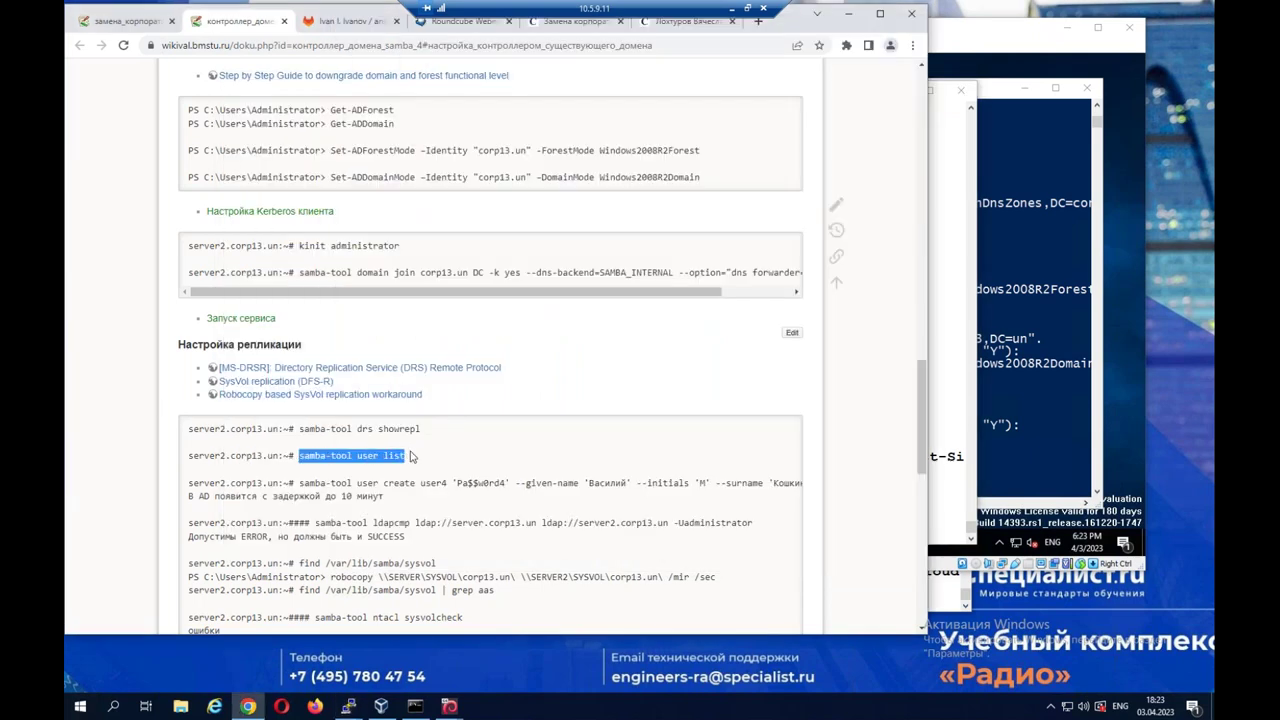
key(alt+Tab)
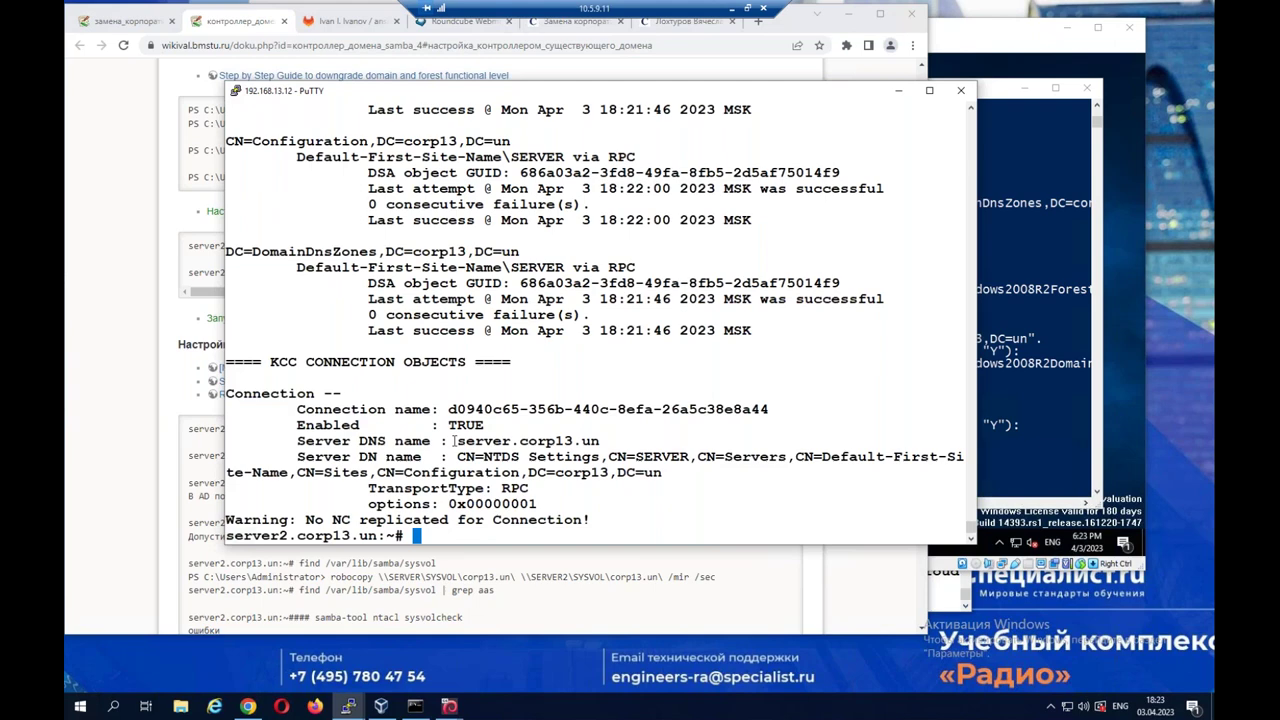
key(Return)
key(Return)
right_click(473, 429)
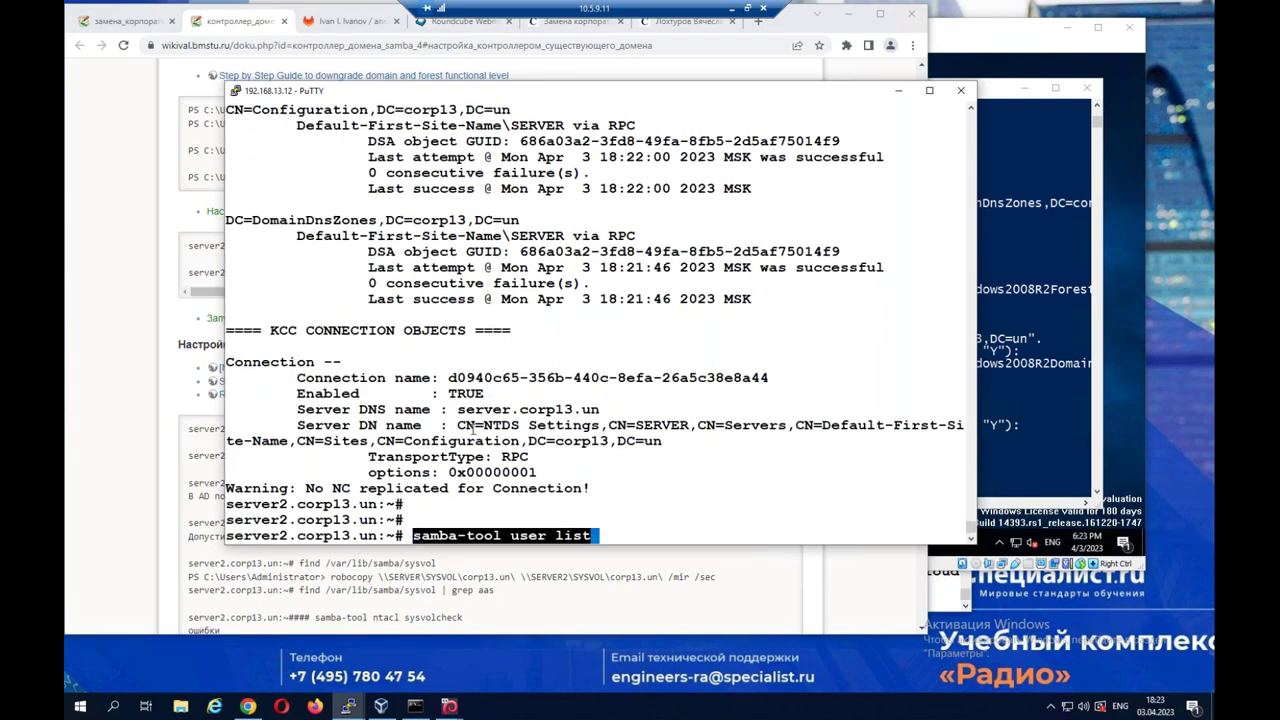
key(Return)
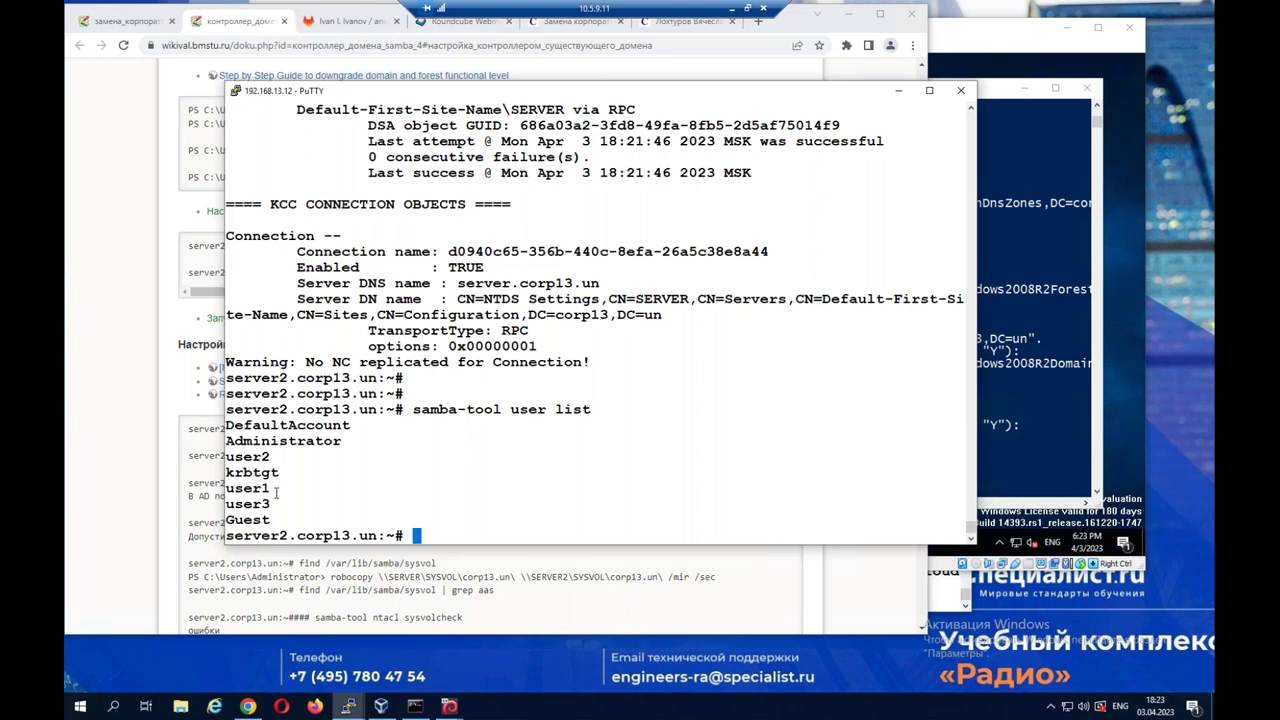
Run the wiki's samba-tool user create user4 command, then list users again to confirm.
click(174, 470)
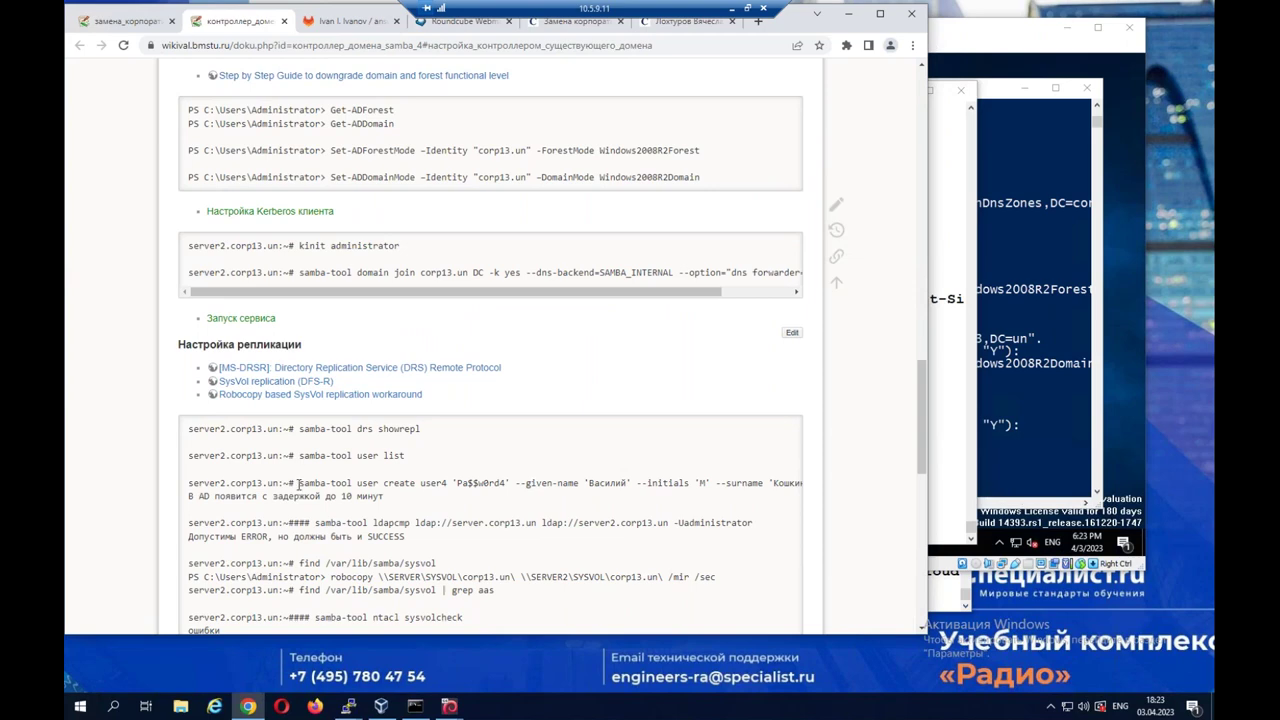
drag(298, 483, 816, 489)
key(ctrl+c)
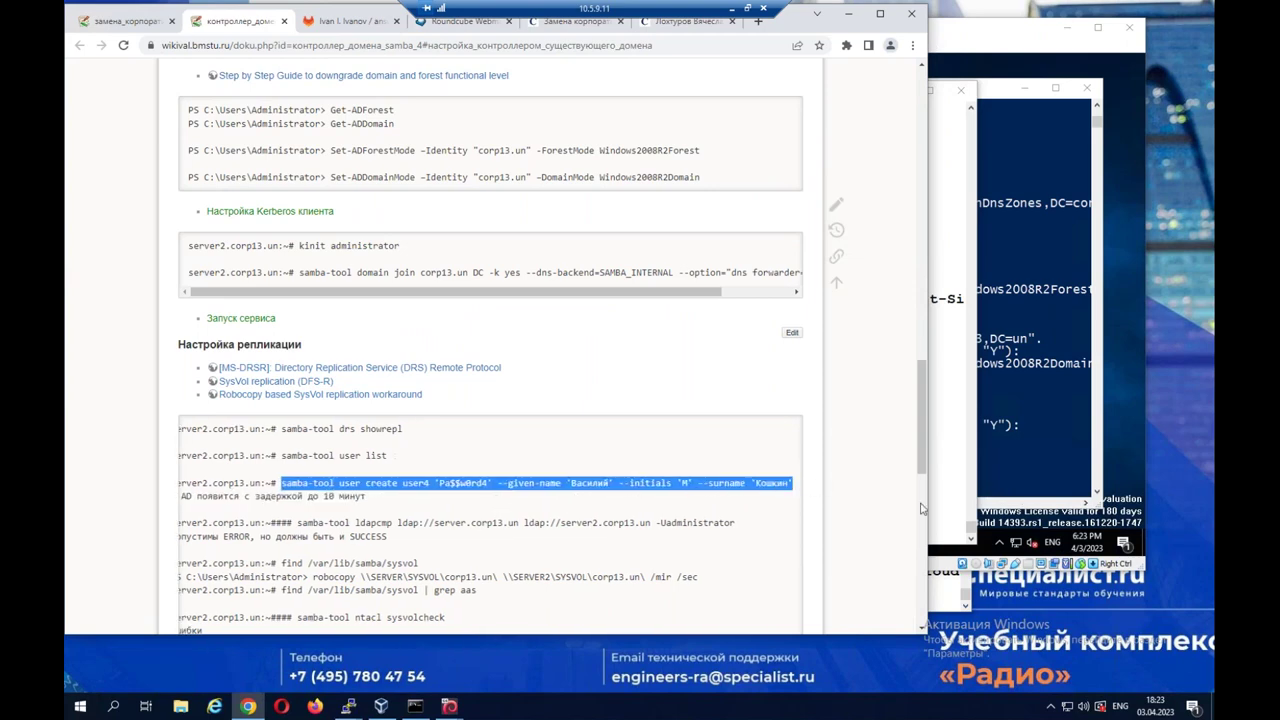
click(949, 459)
right_click(748, 424)
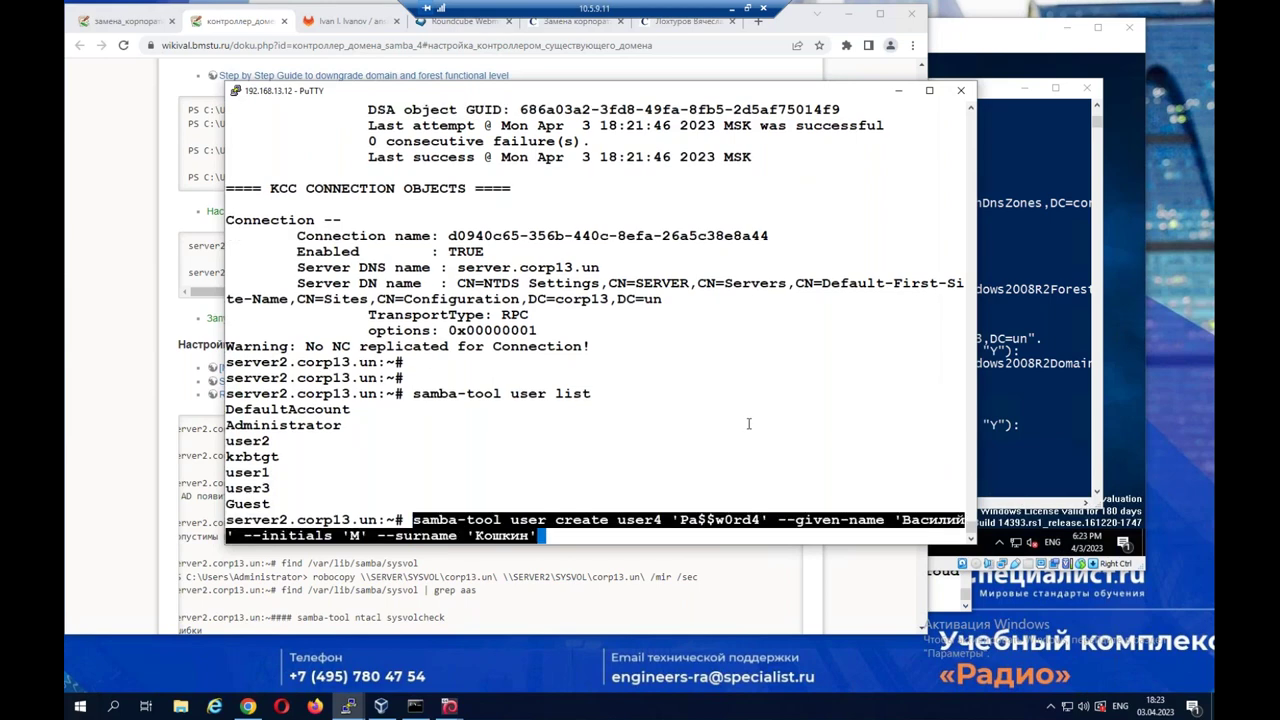
key(Return)
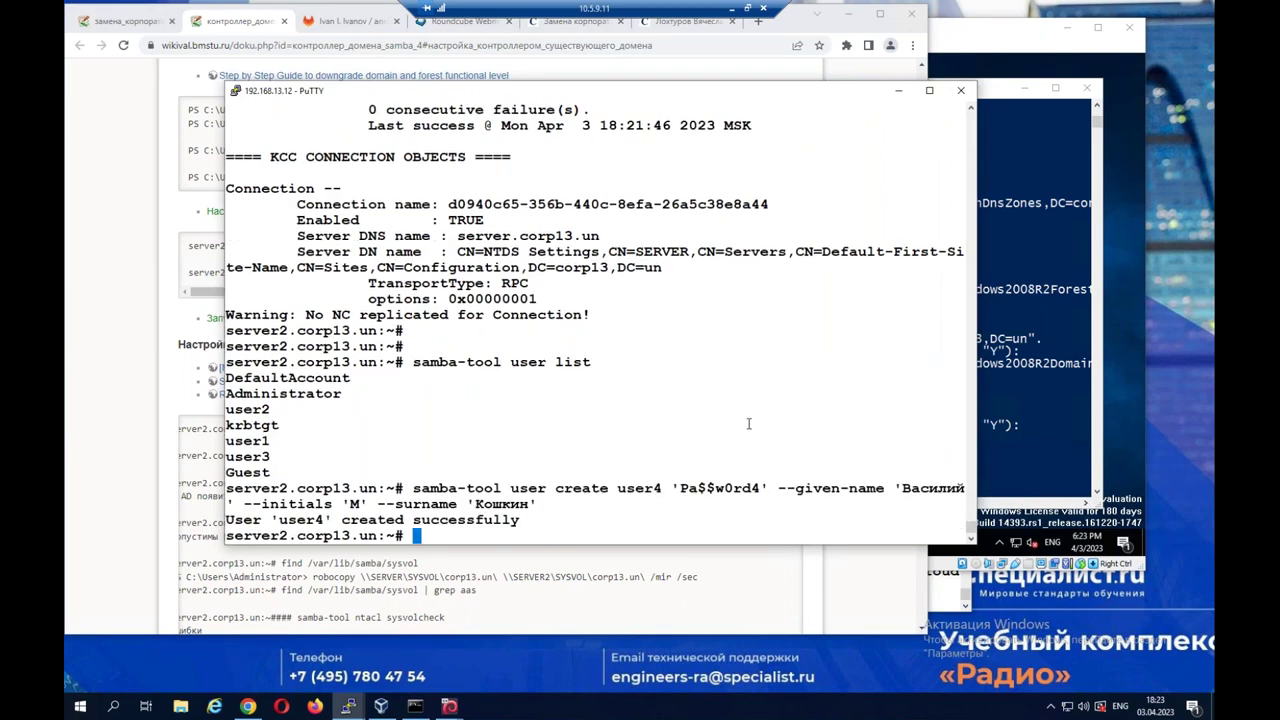
key(Return)
key(Return)
key(Up)
key(Up)
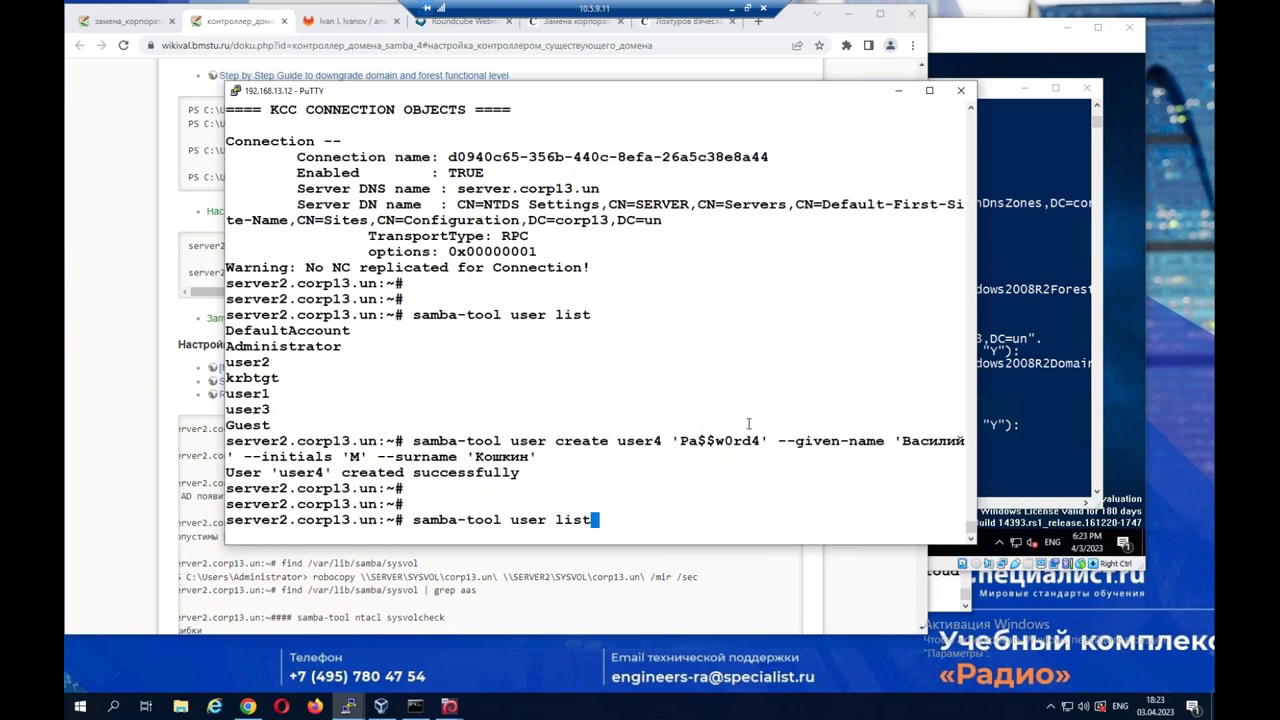
key(Return)
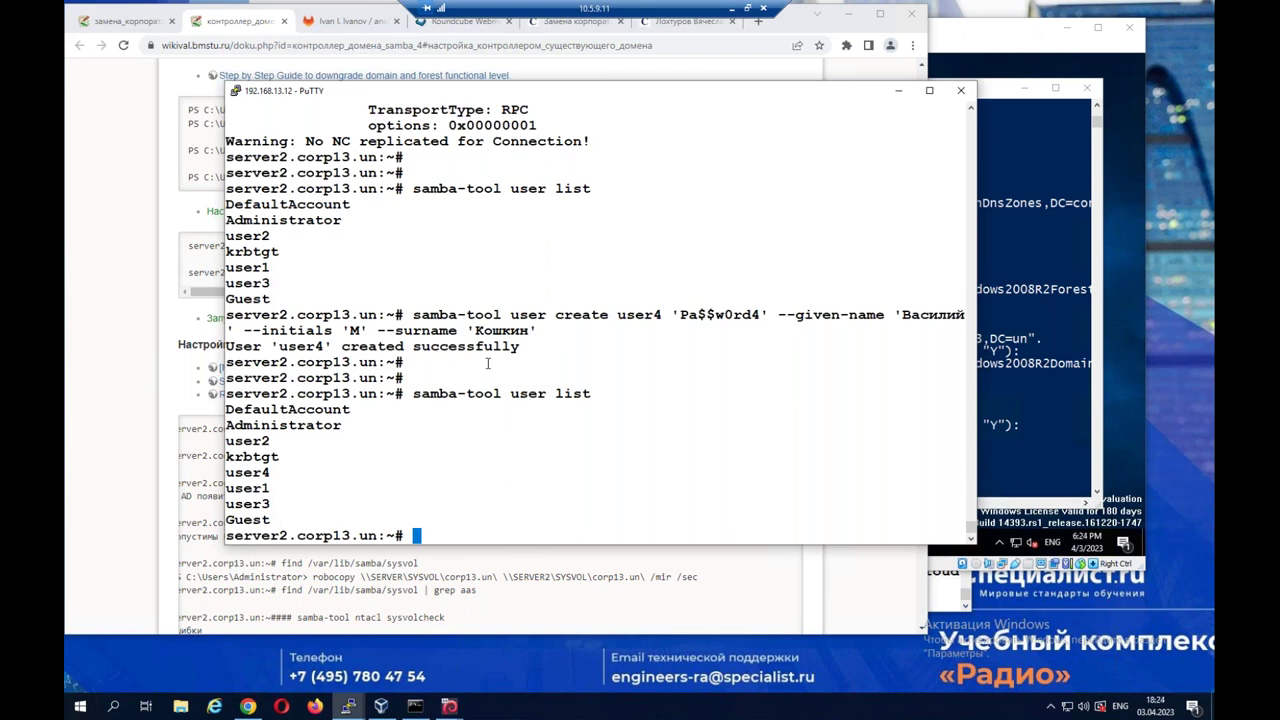
On msserver2016, refresh the corp13.un Users container in ADUC sorted by type and select the replicated user4 account.
mouse_move(381, 706)
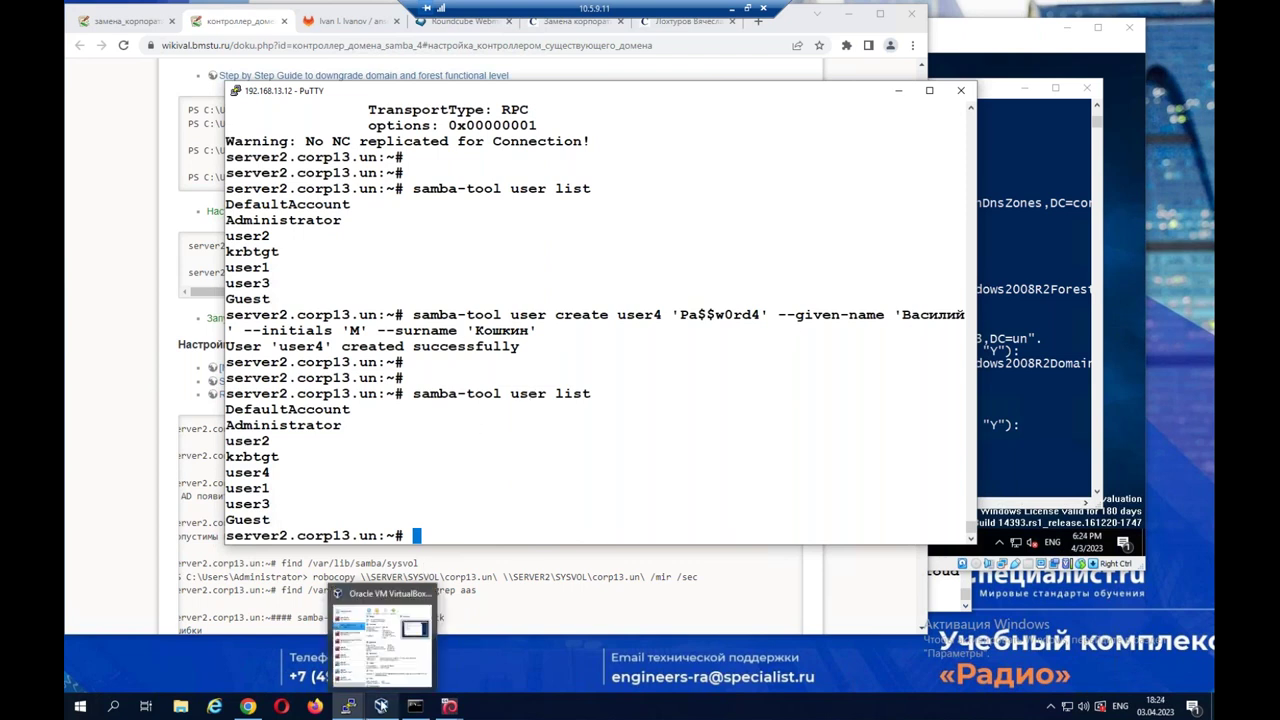
mouse_move(452, 708)
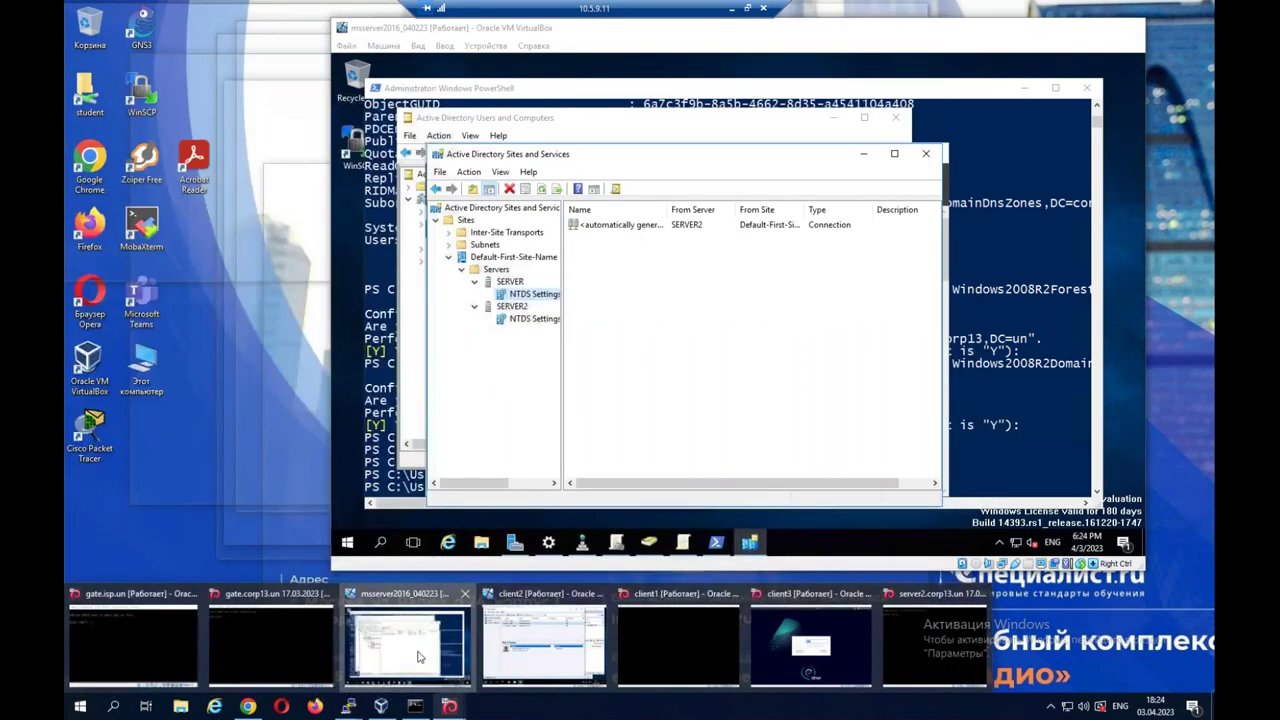
click(420, 650)
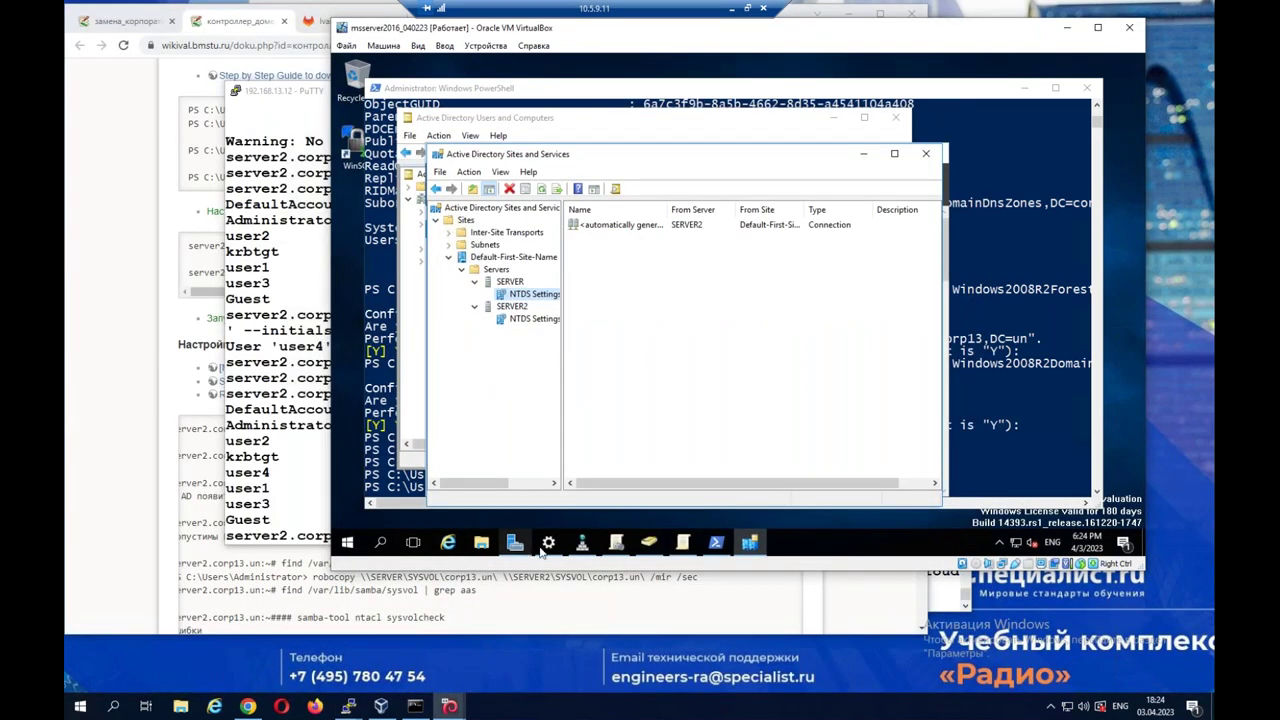
click(648, 543)
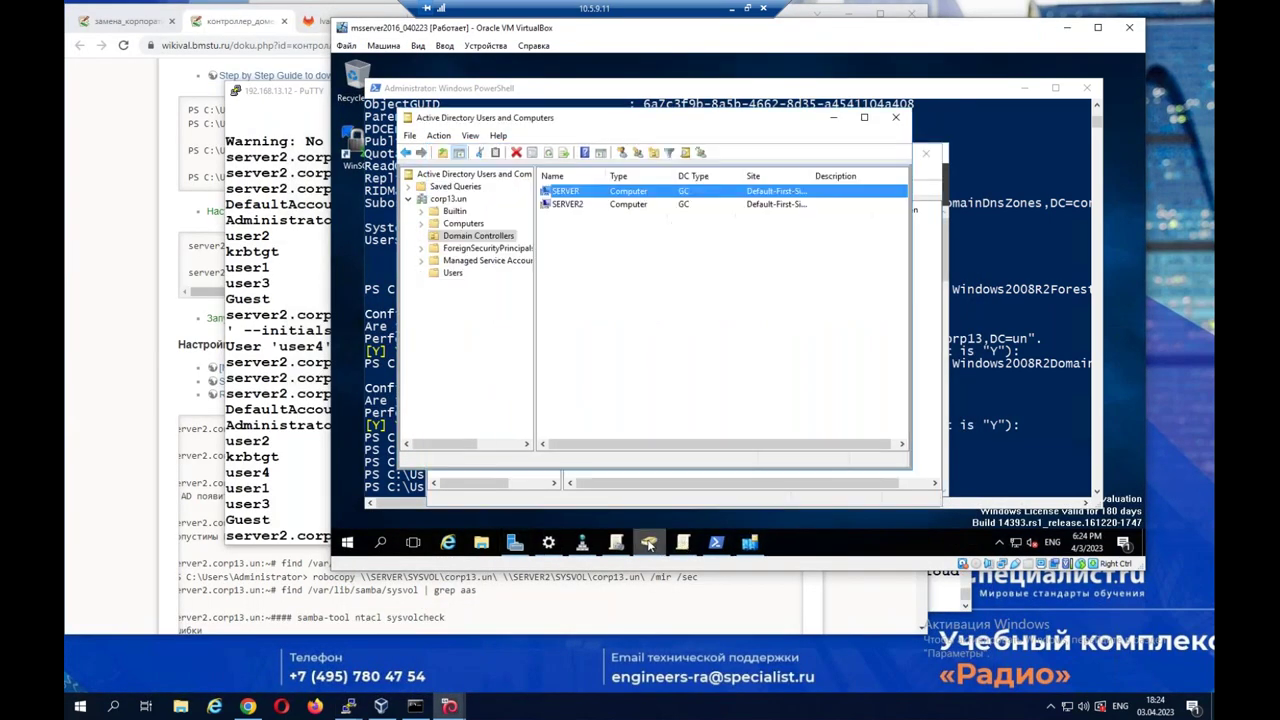
click(445, 279)
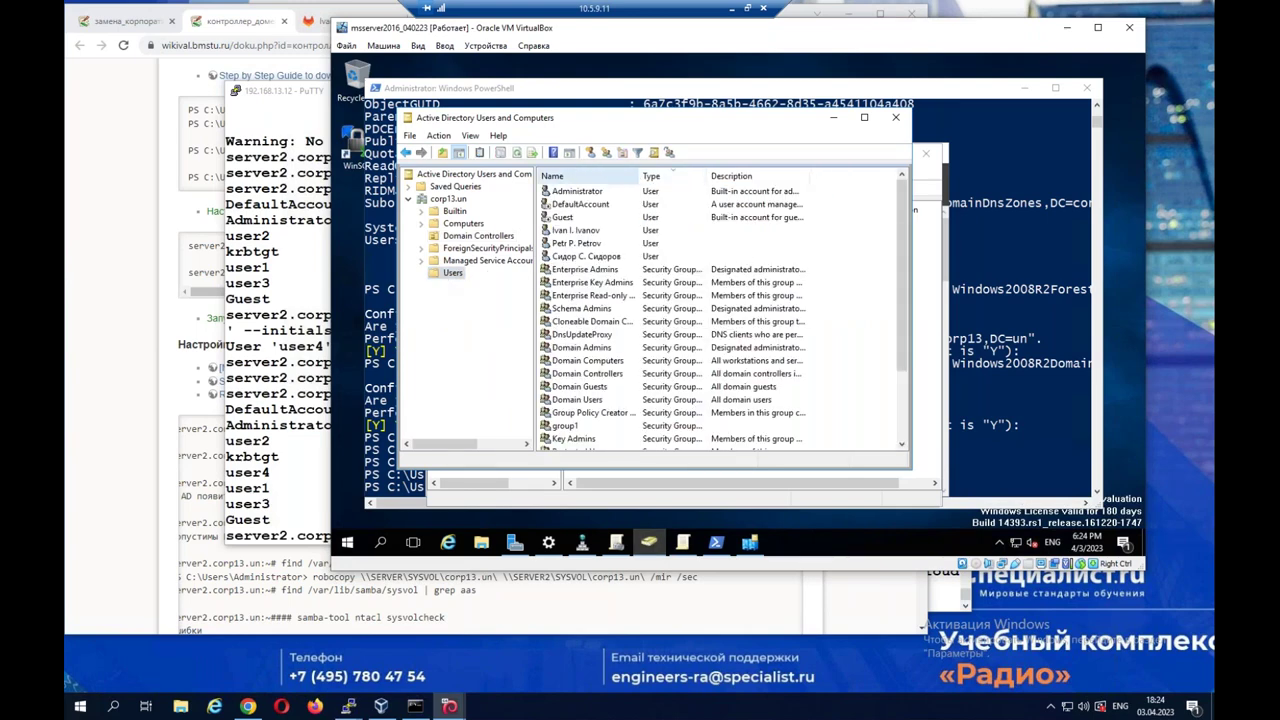
click(673, 178)
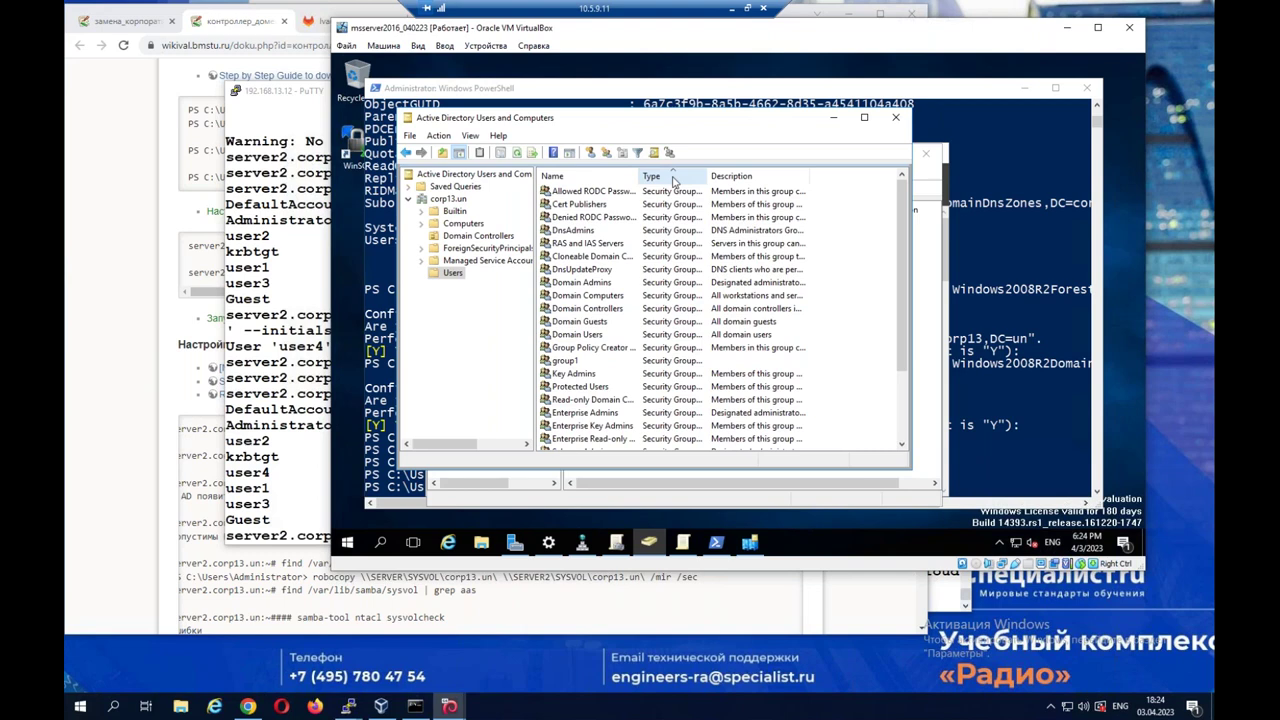
click(673, 178)
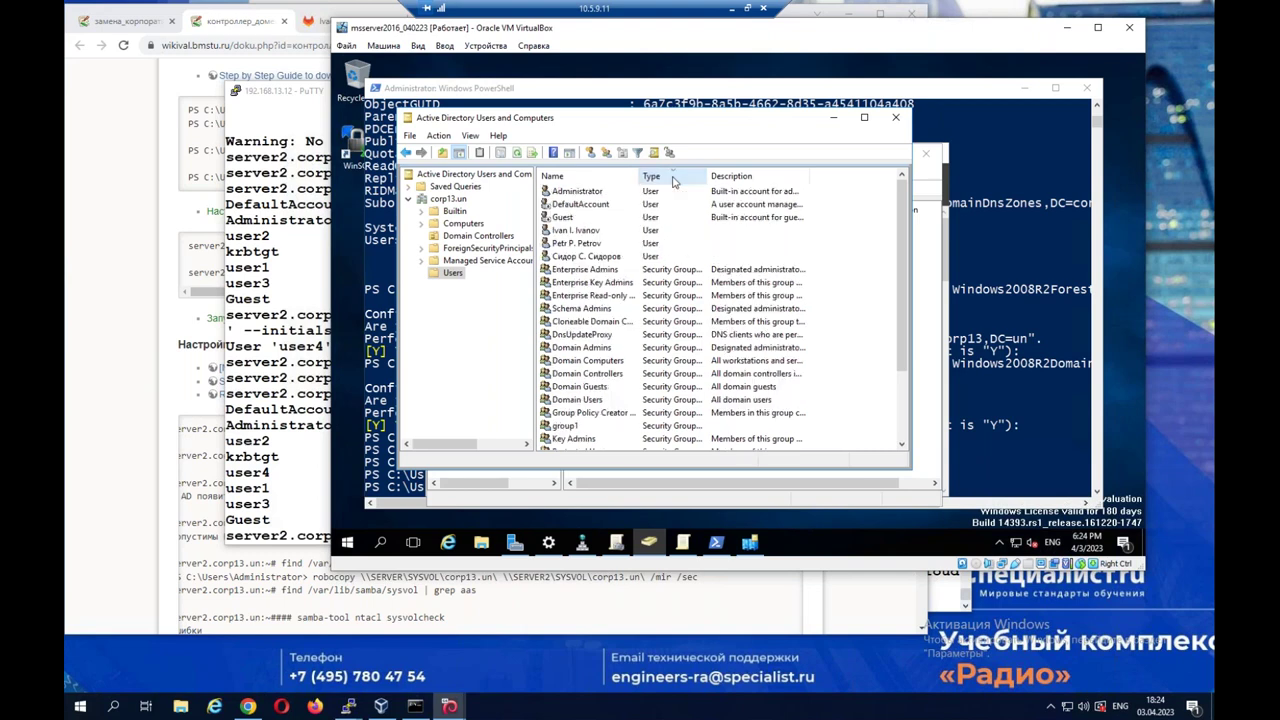
click(517, 153)
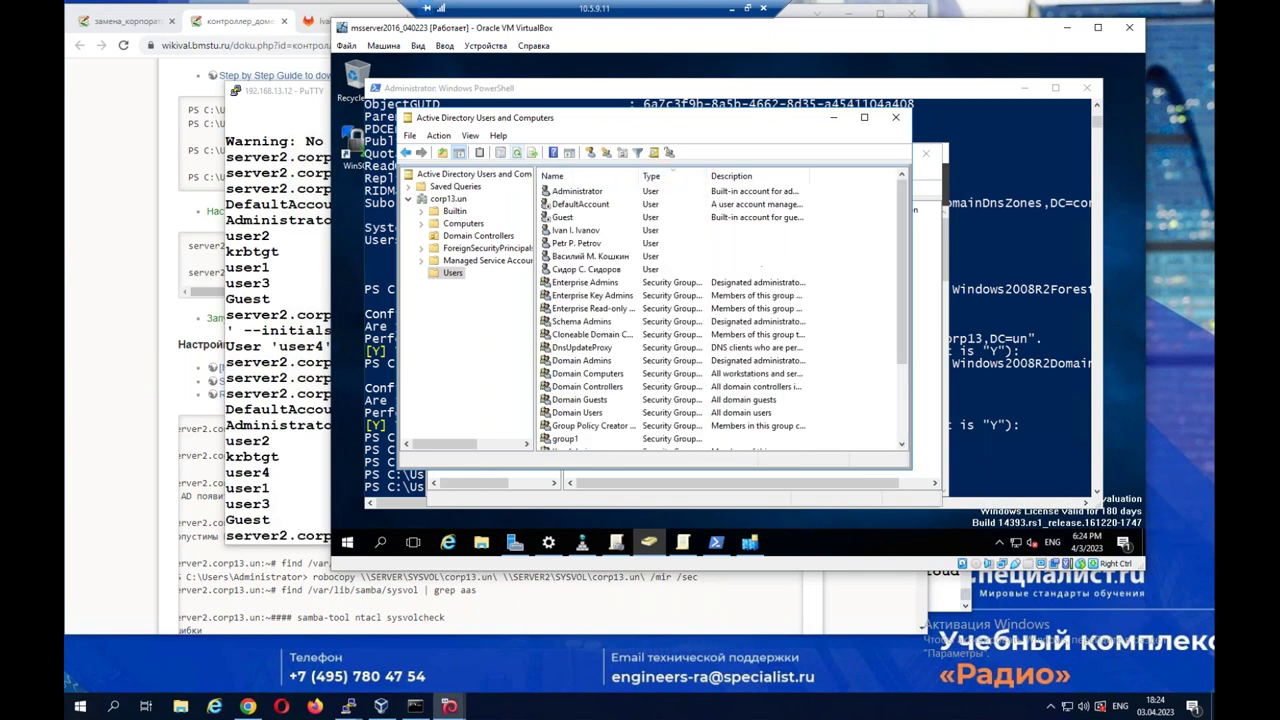
click(598, 257)
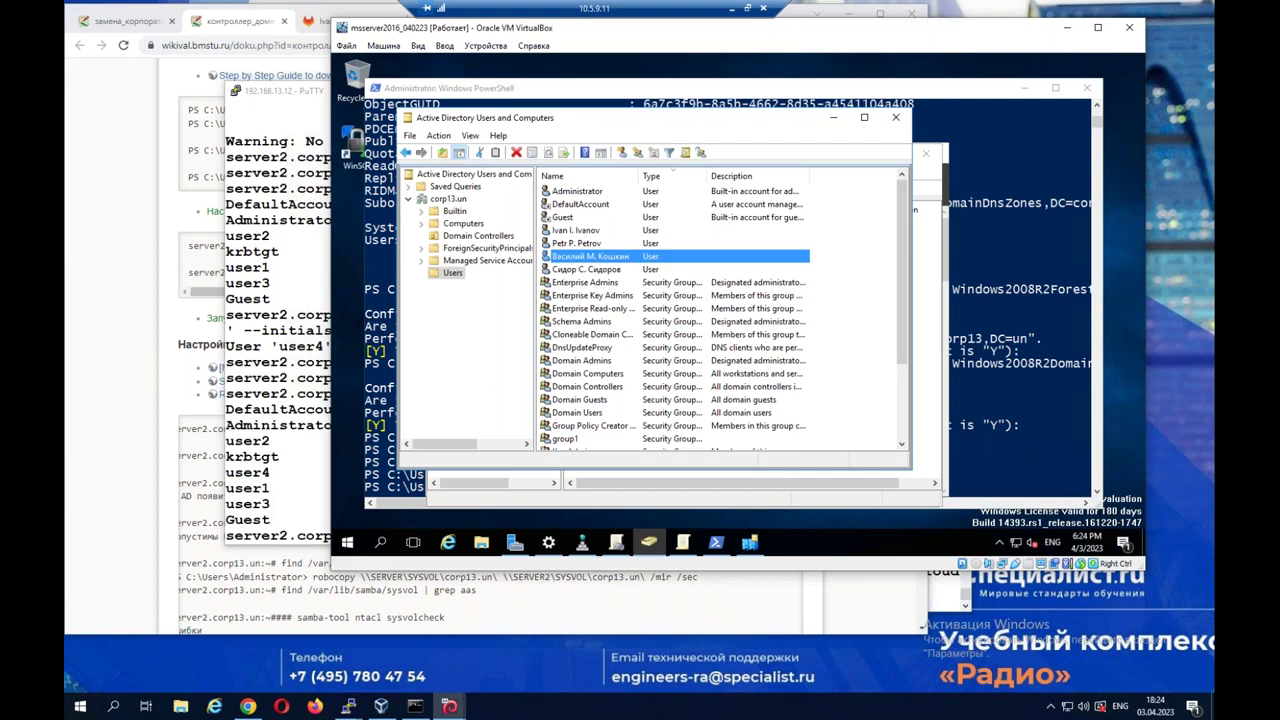
click(125, 436)
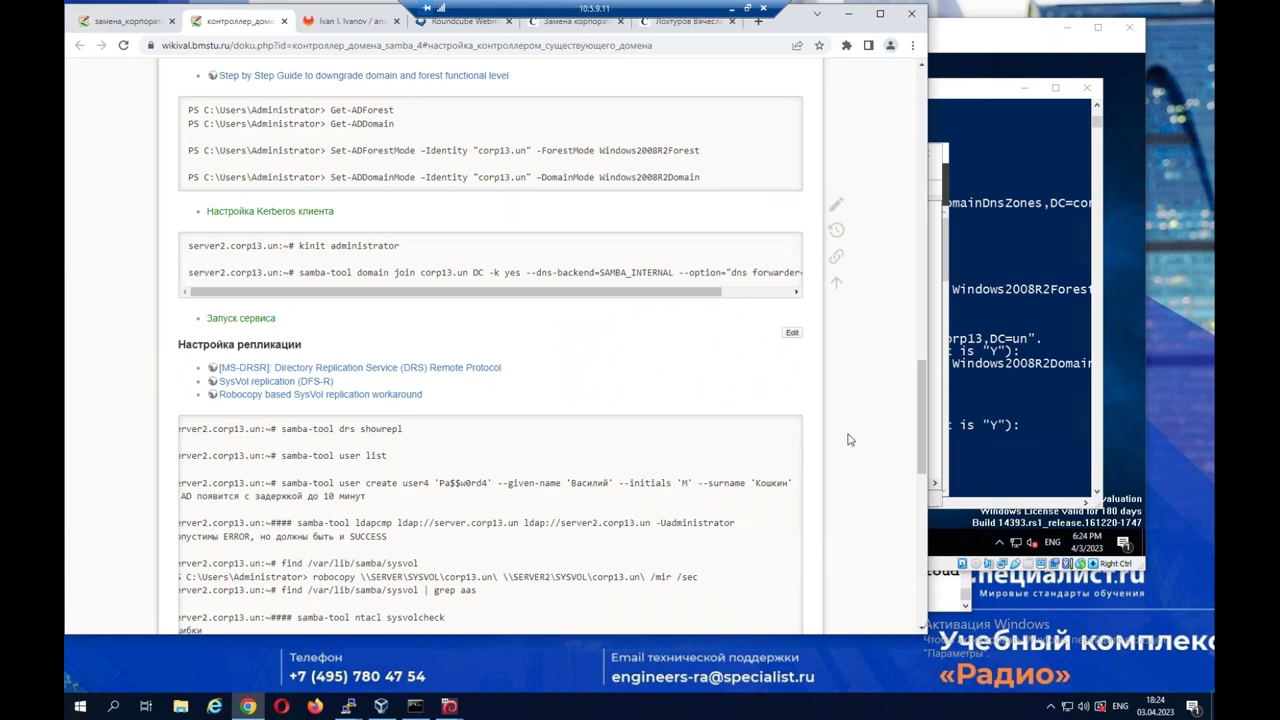
Scroll the wiki to the replication instructions and copy the 'find /var/lib/samba/sysvol' command.
scroll(924, 400, down, 1)
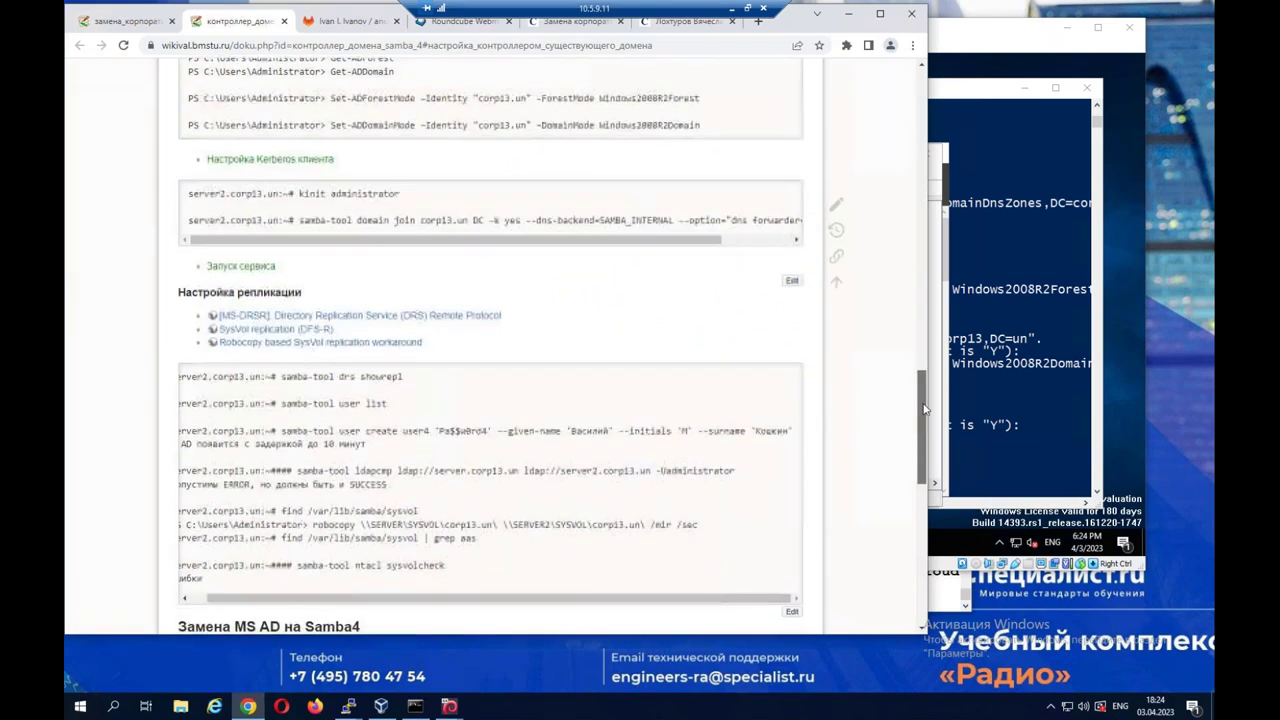
drag(494, 592, 420, 597)
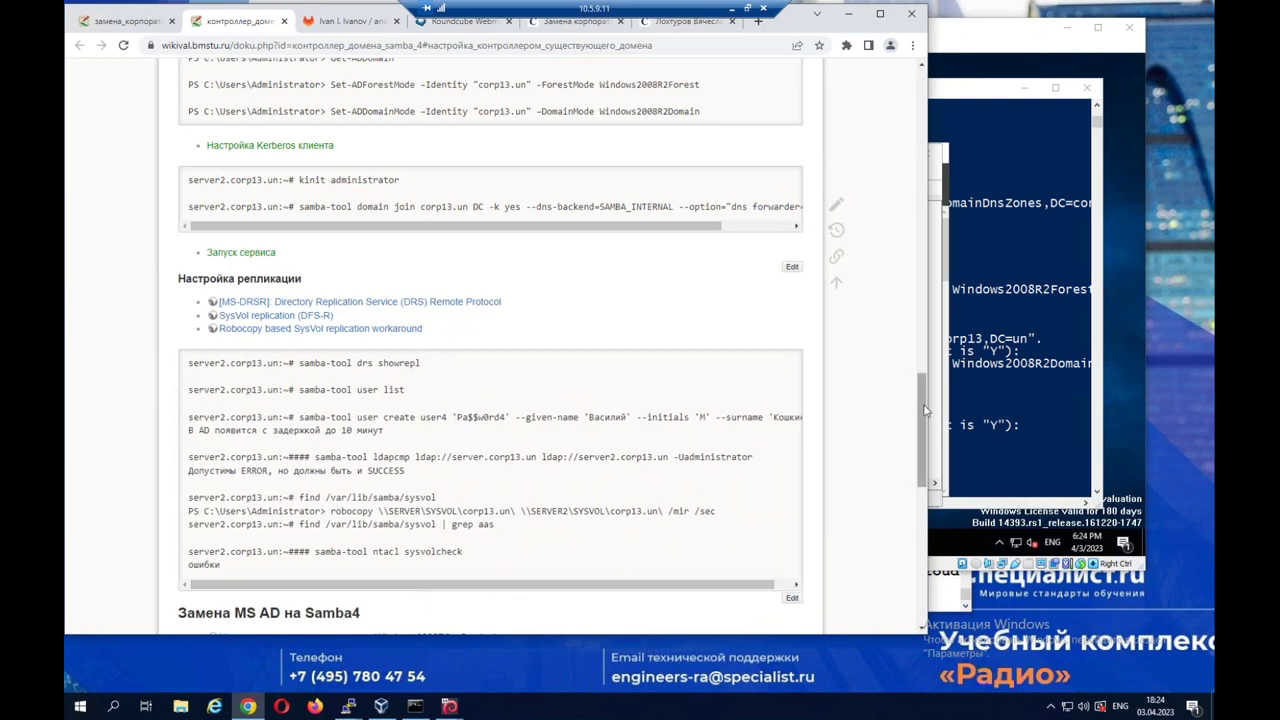
scroll(924, 410, down, 1)
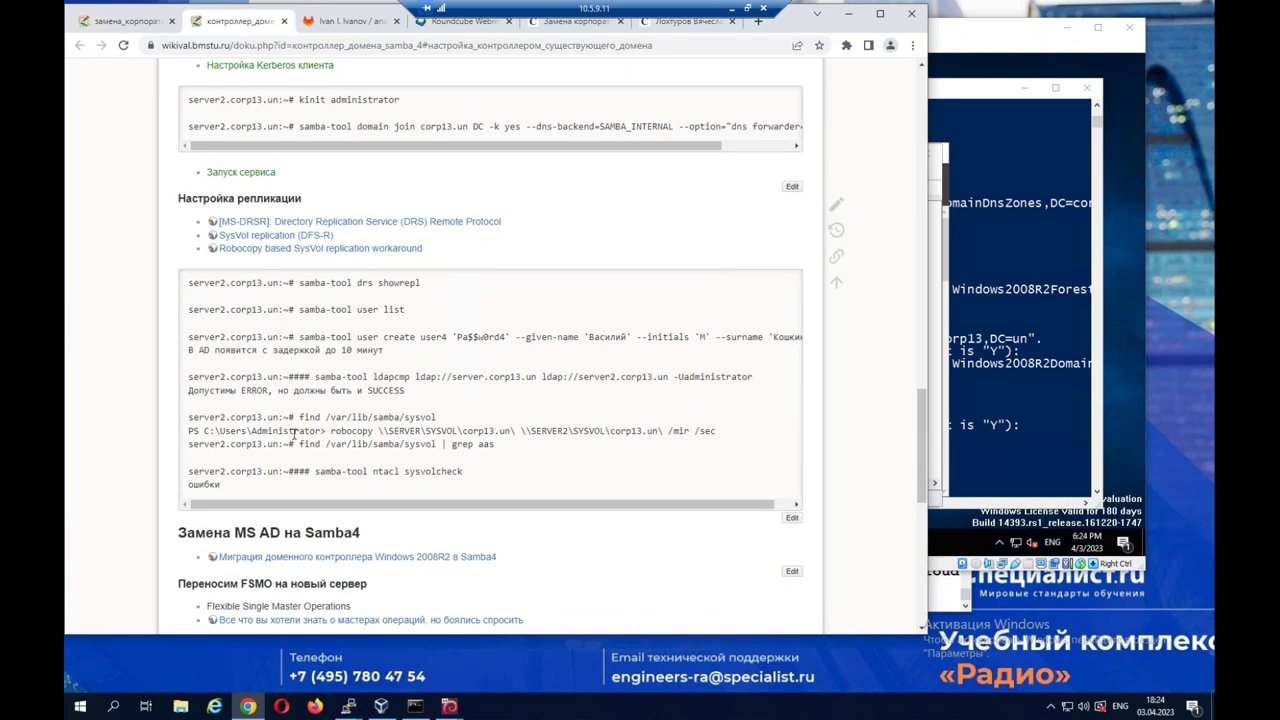
drag(301, 418, 438, 420)
key(ctrl+c)
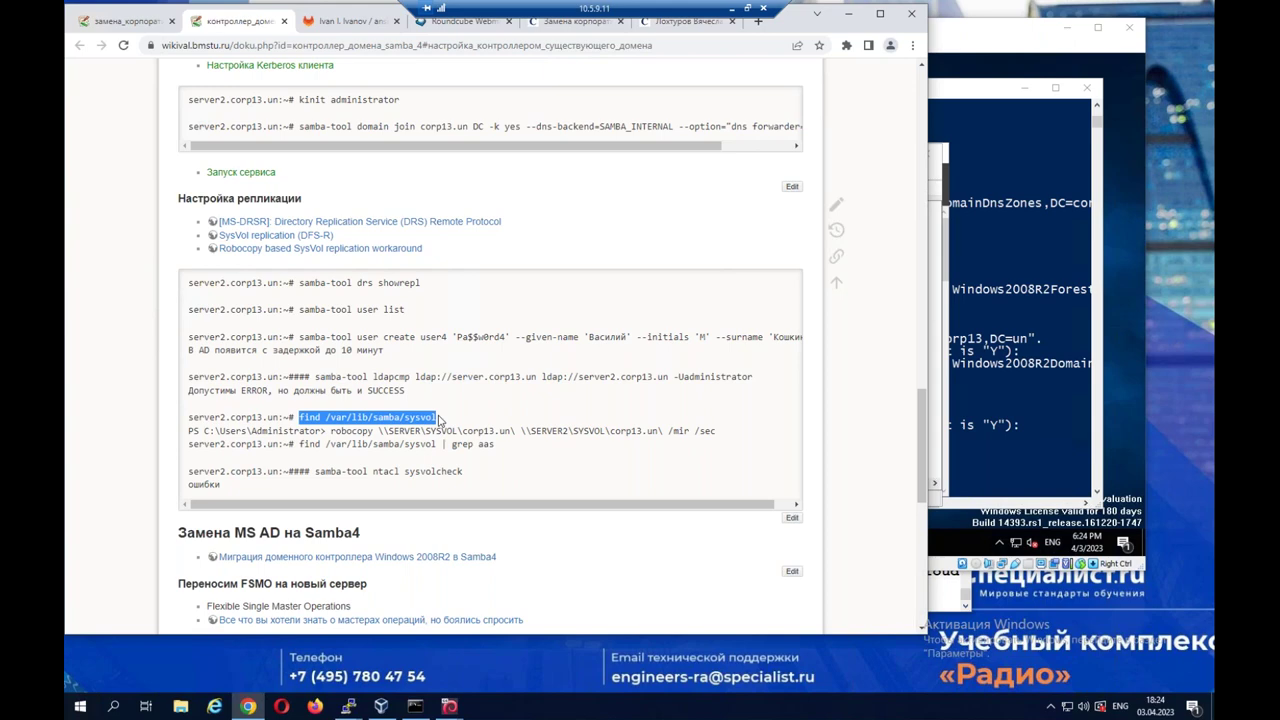
click(349, 707)
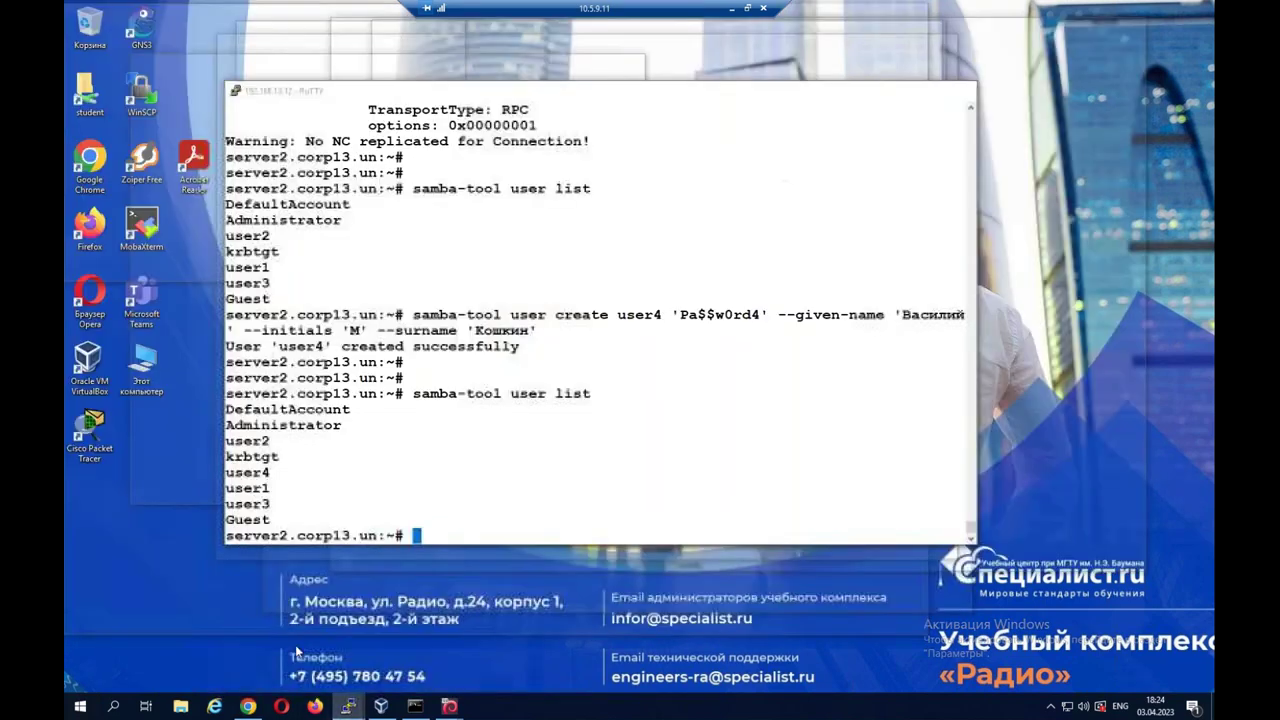
Print /etc/samba/smb.conf on server2 to find the sysvol path.
click(275, 645)
right_click(435, 458)
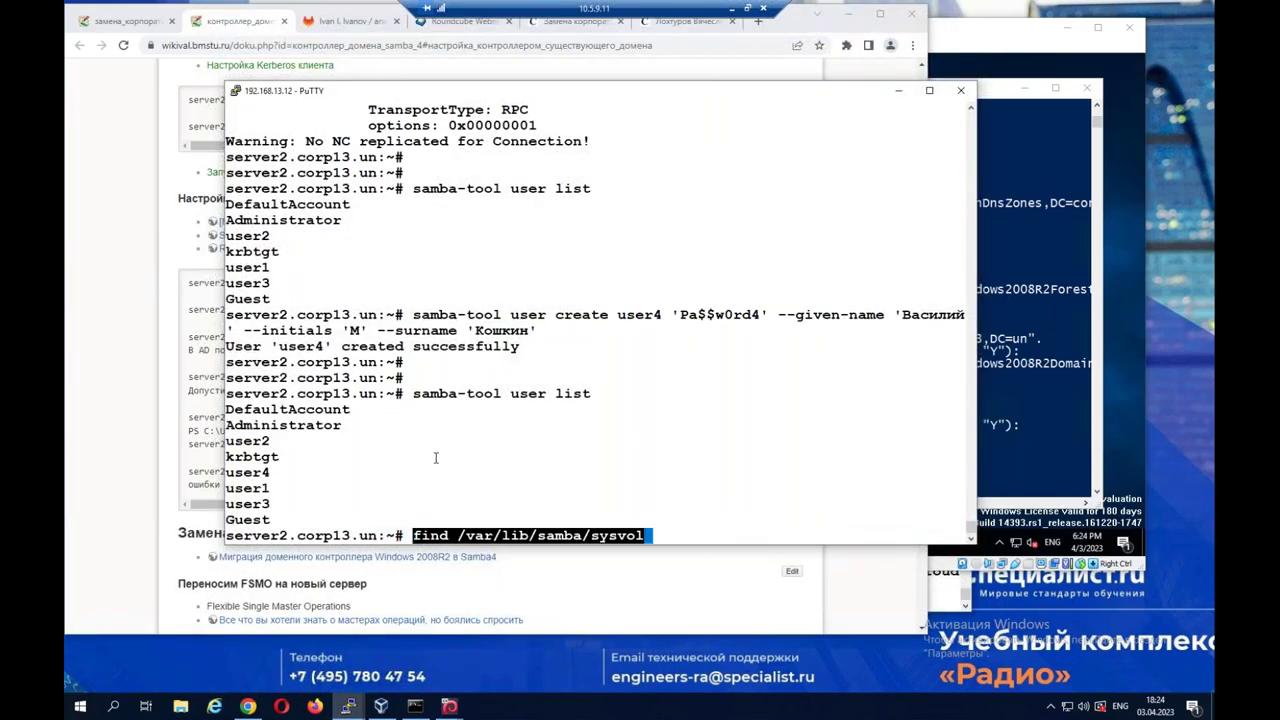
key(ctrl+c)
text(cat /etc/sa)
key(Tab)
text(sm)
key(Tab)
key(Return)
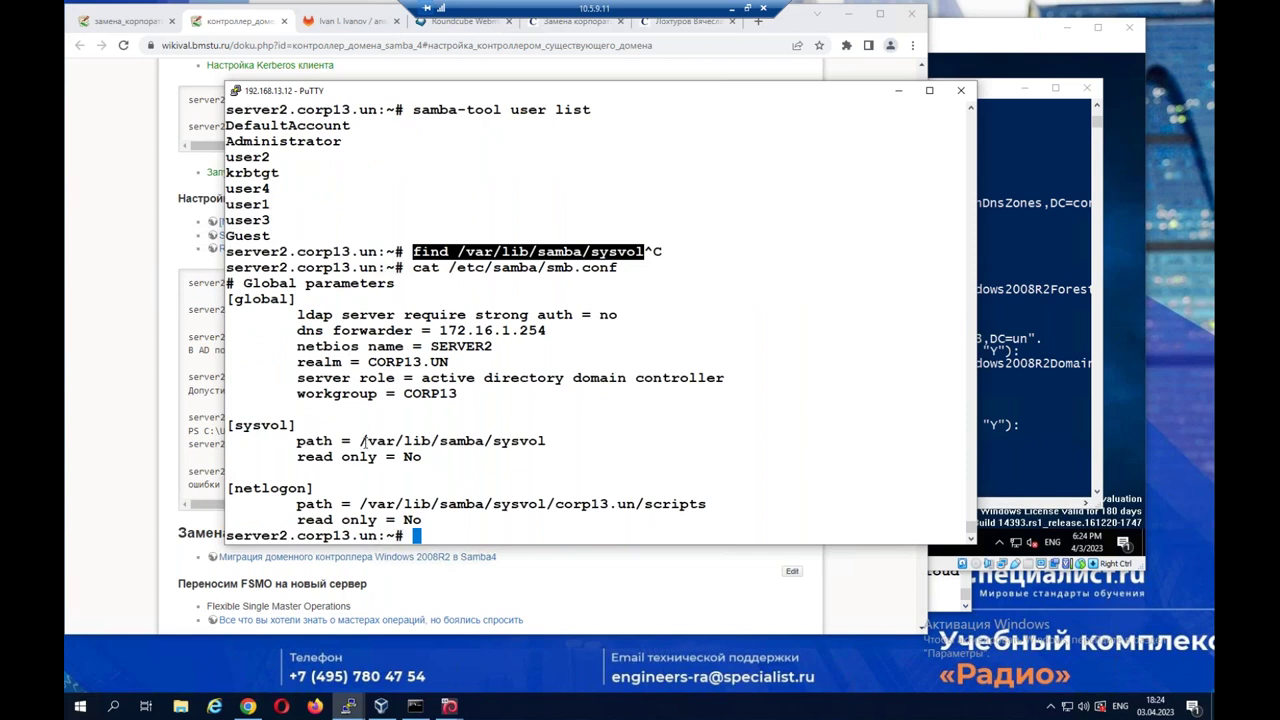
List the contents of /var/lib/samba/sysvol with find.
drag(360, 441, 542, 442)
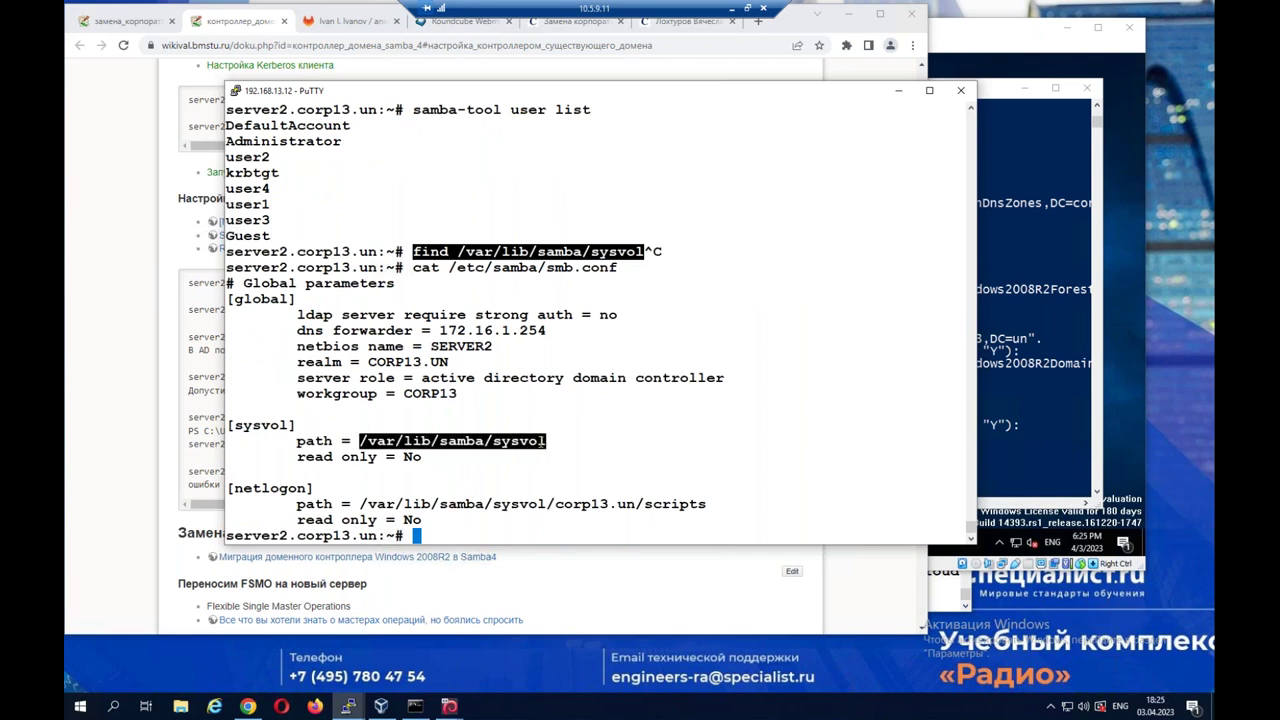
text(find)
right_click(615, 422)
key(Return)
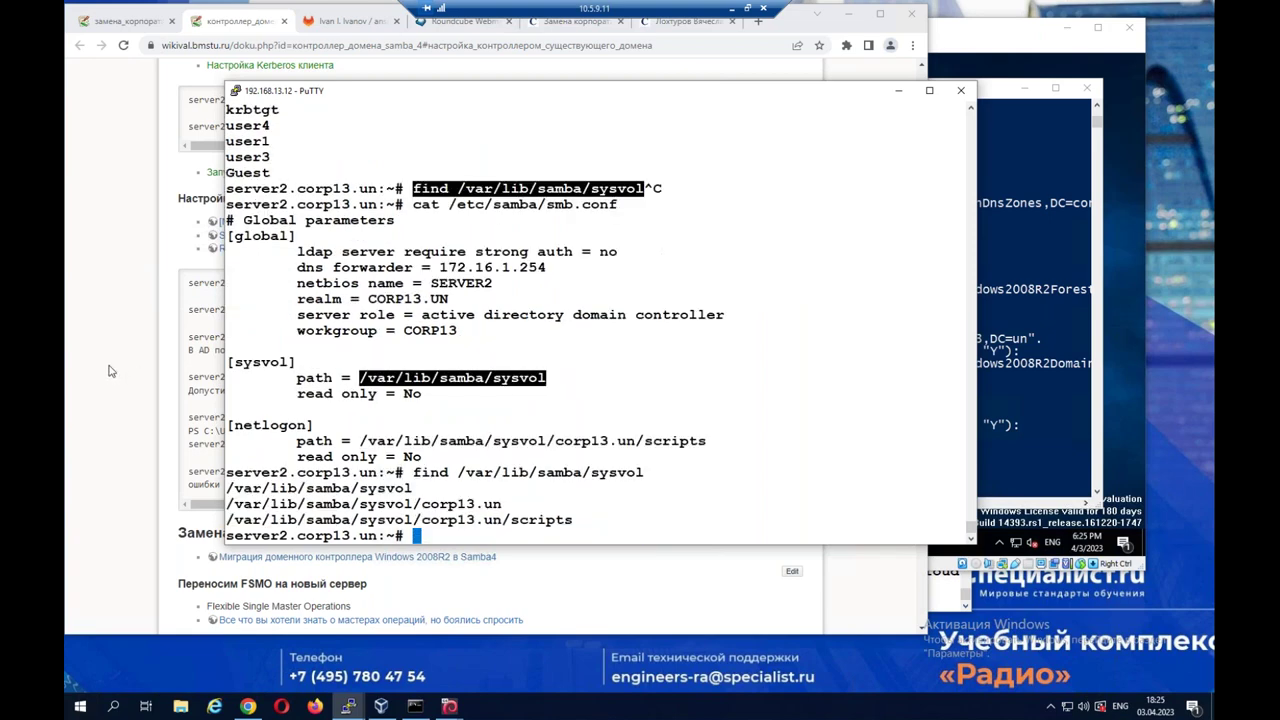
click(110, 371)
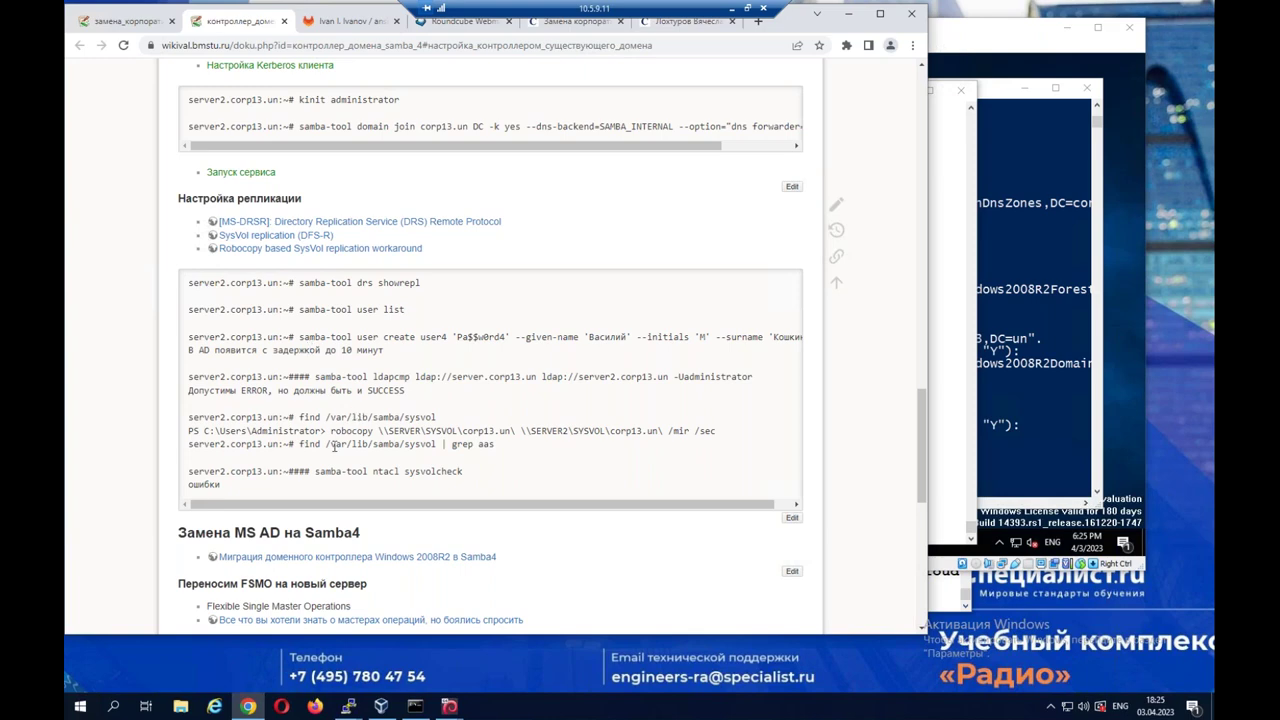
Run the robocopy command in msserver2016 PowerShell to mirror SERVER's SYSVOL\corp13.un to SERVER2.
drag(331, 432, 717, 430)
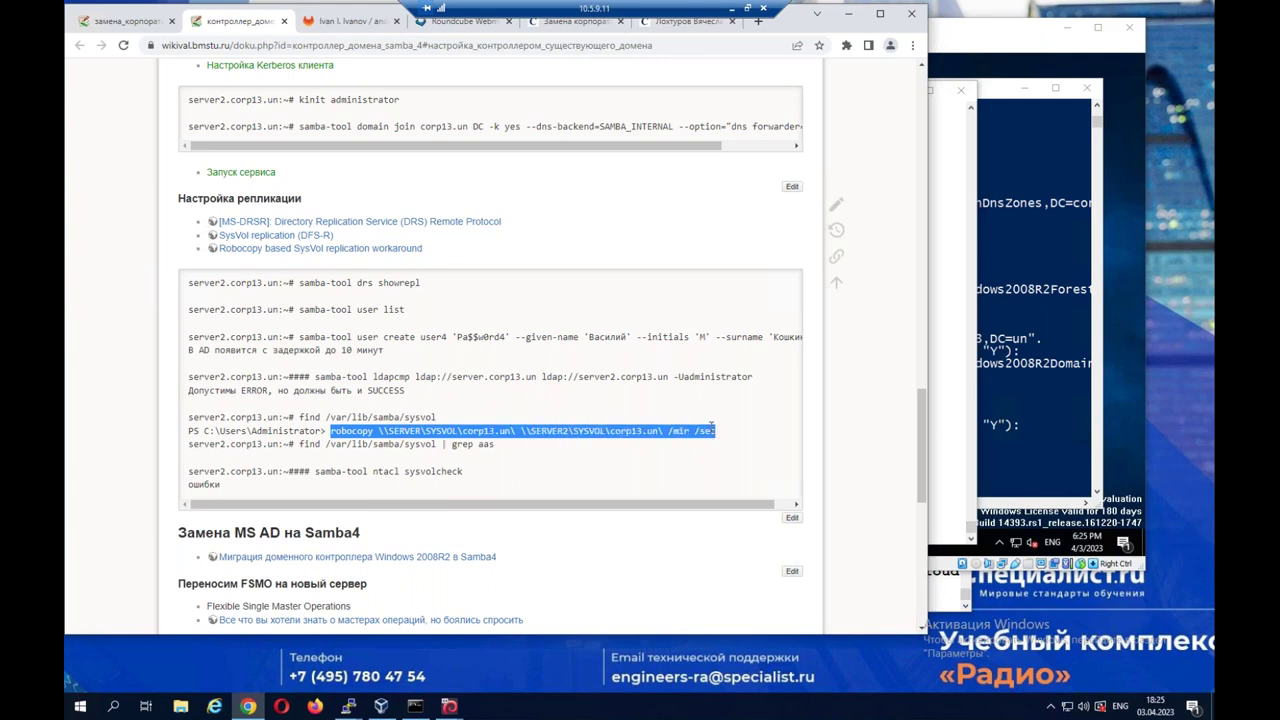
mouse_move(380, 706)
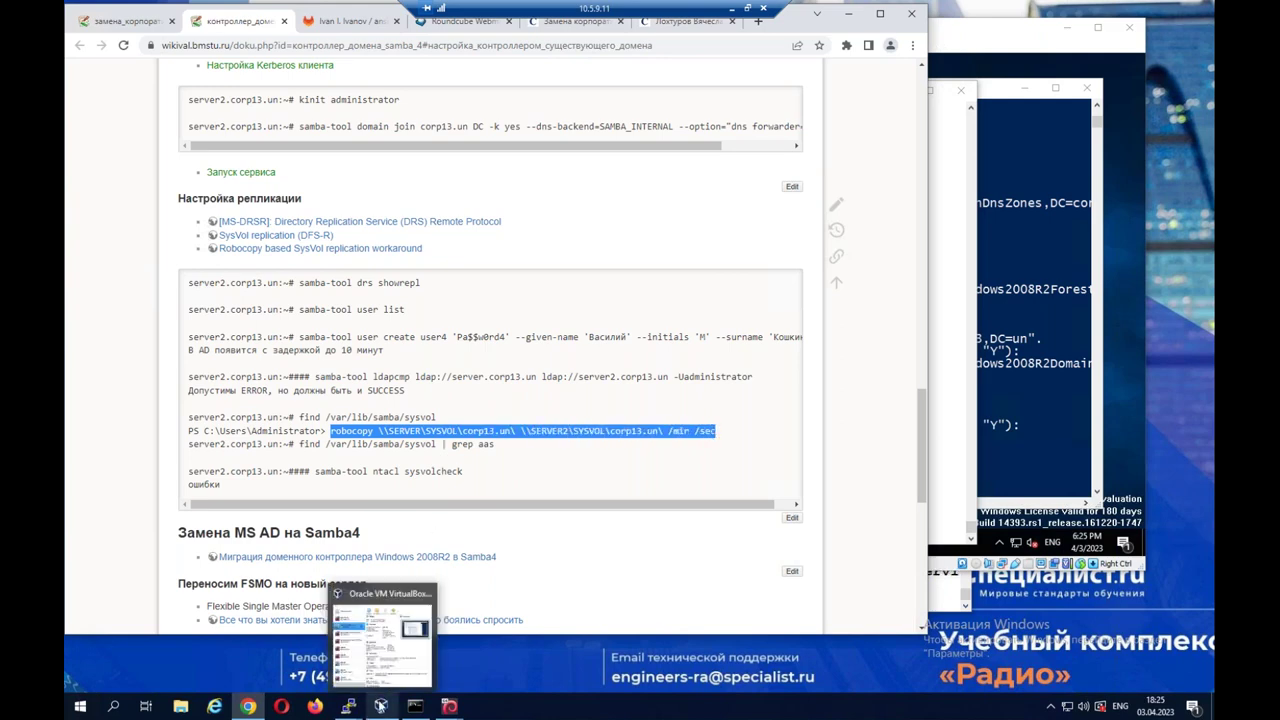
click(380, 706)
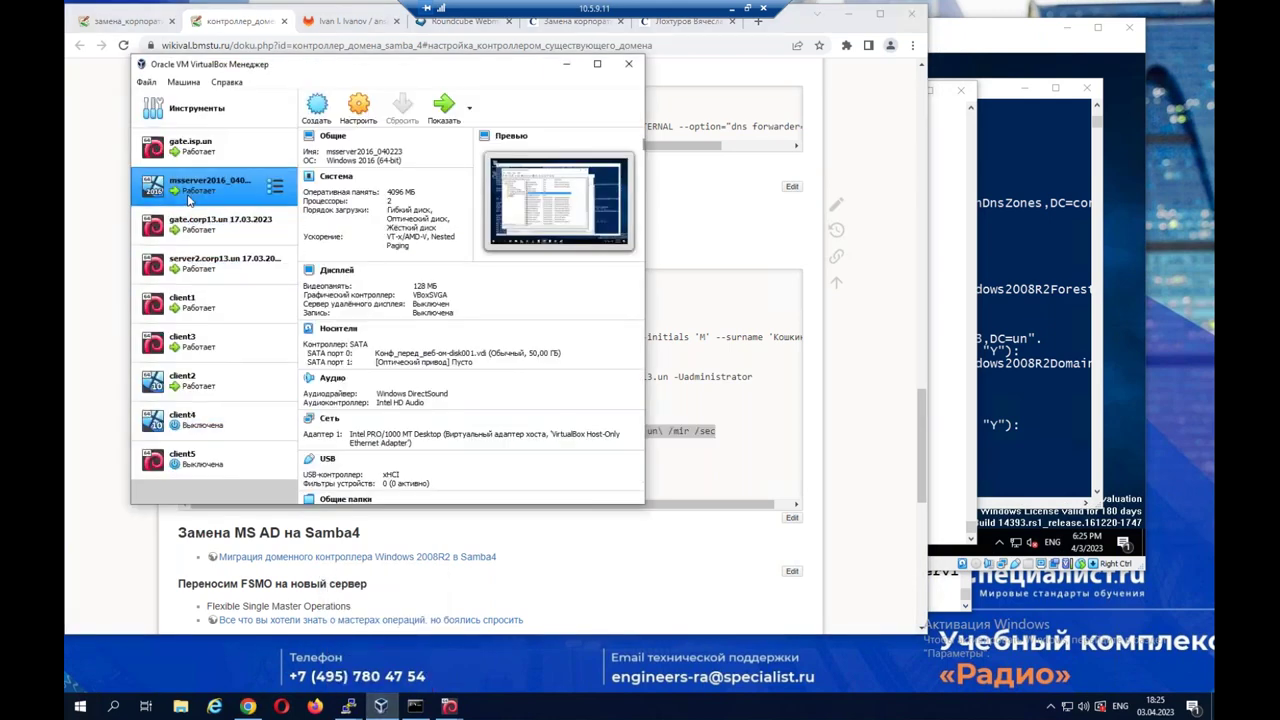
double_click(189, 200)
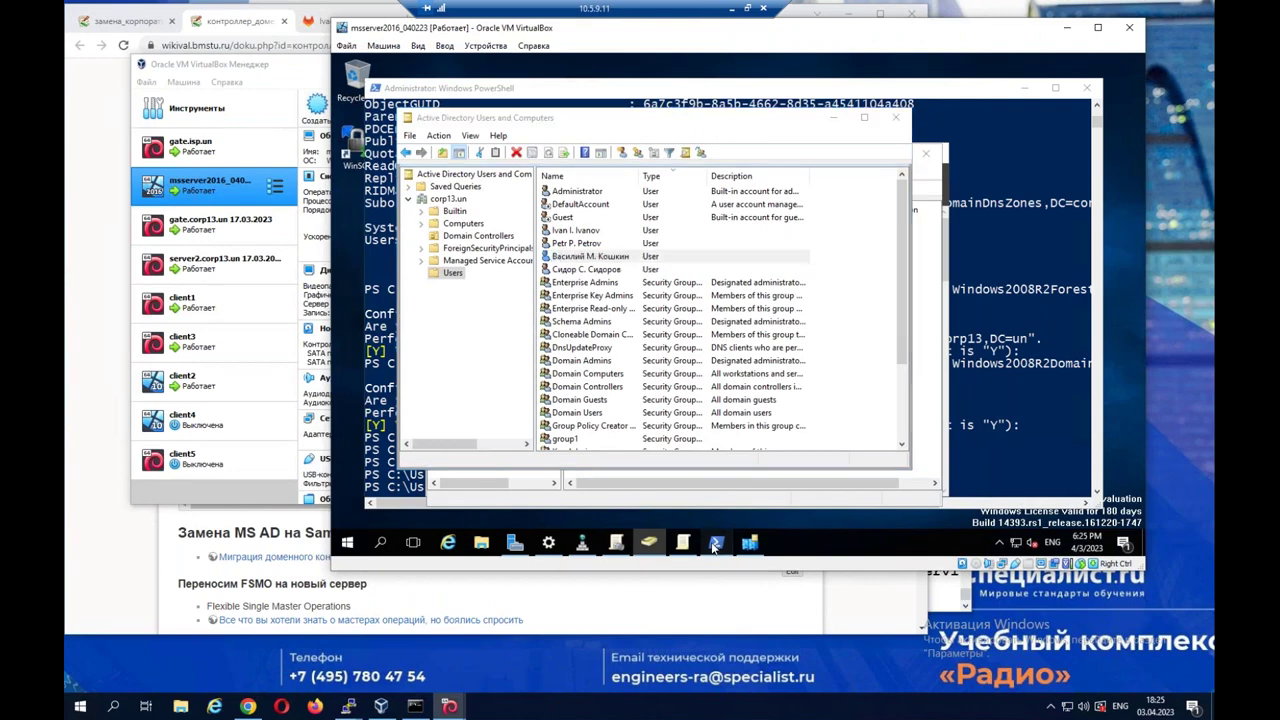
click(714, 543)
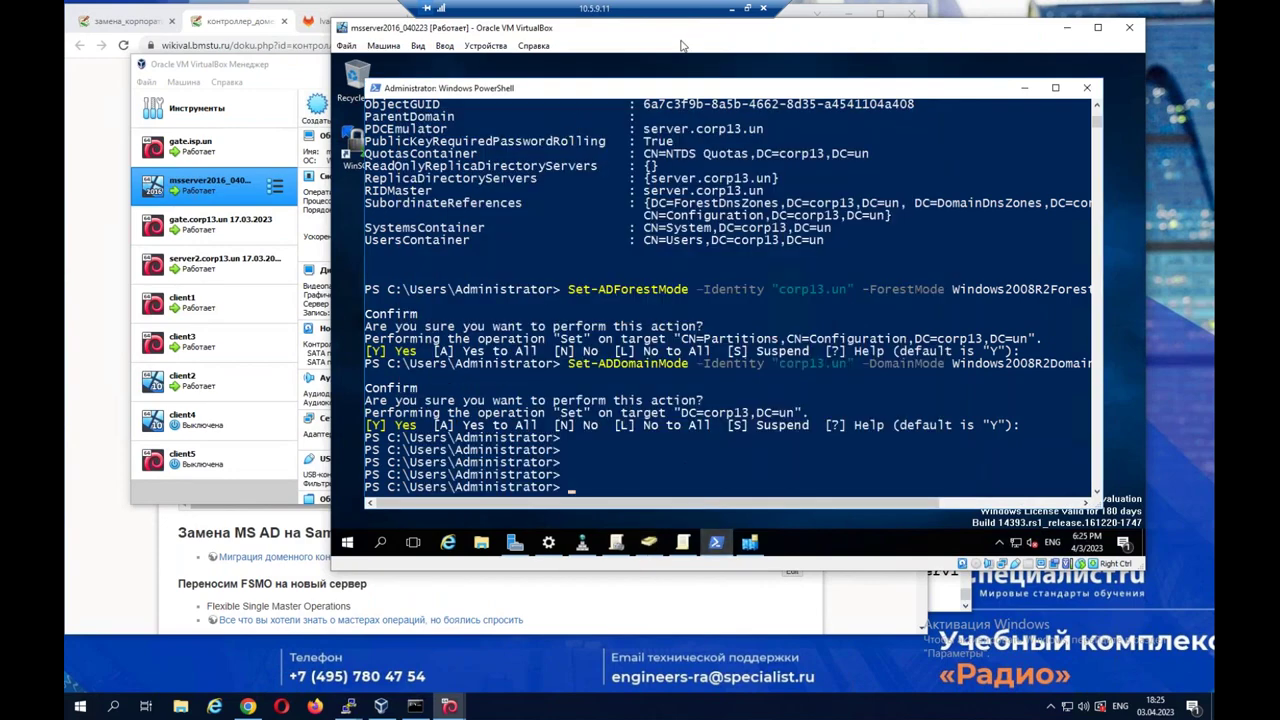
drag(687, 38, 558, 44)
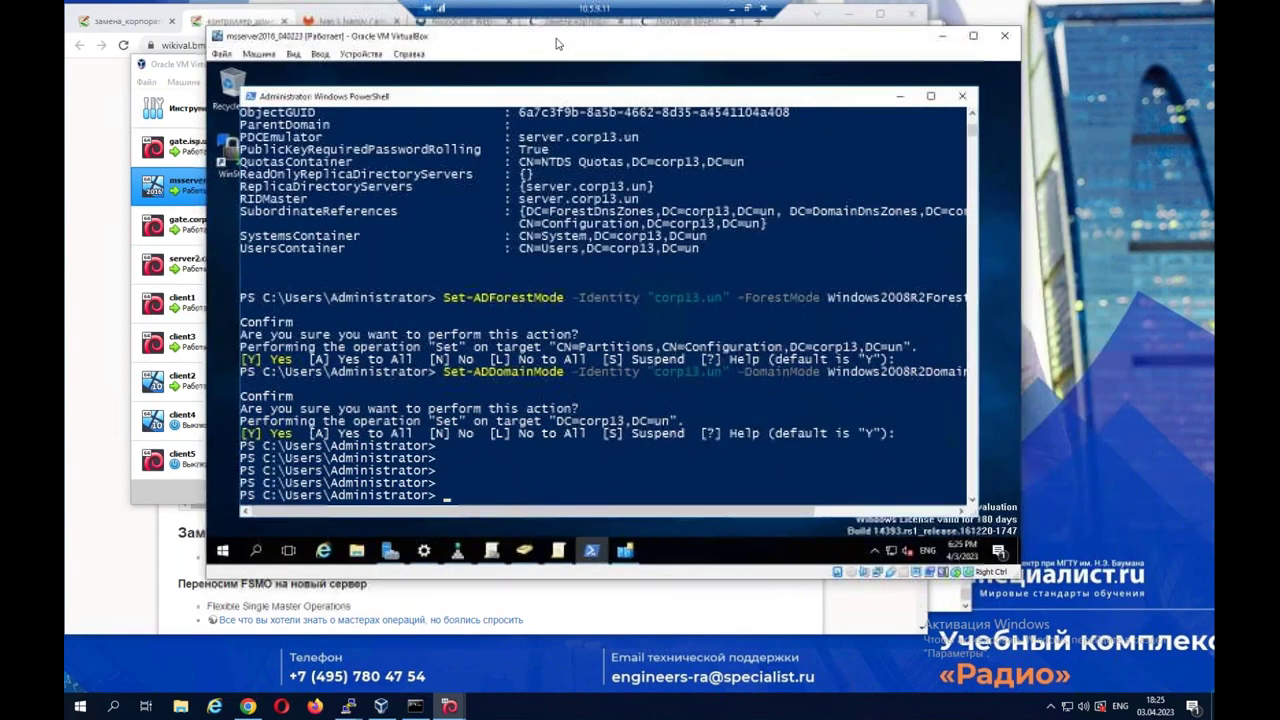
right_click(550, 175)
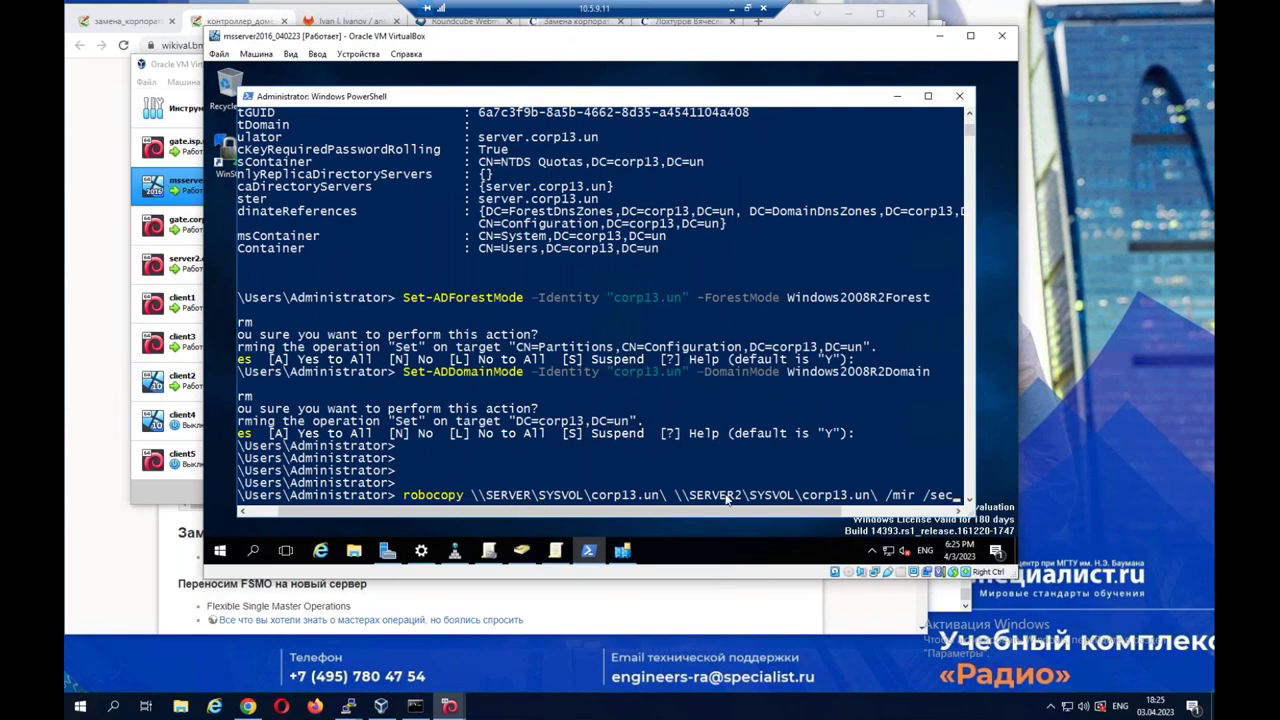
key(Return)
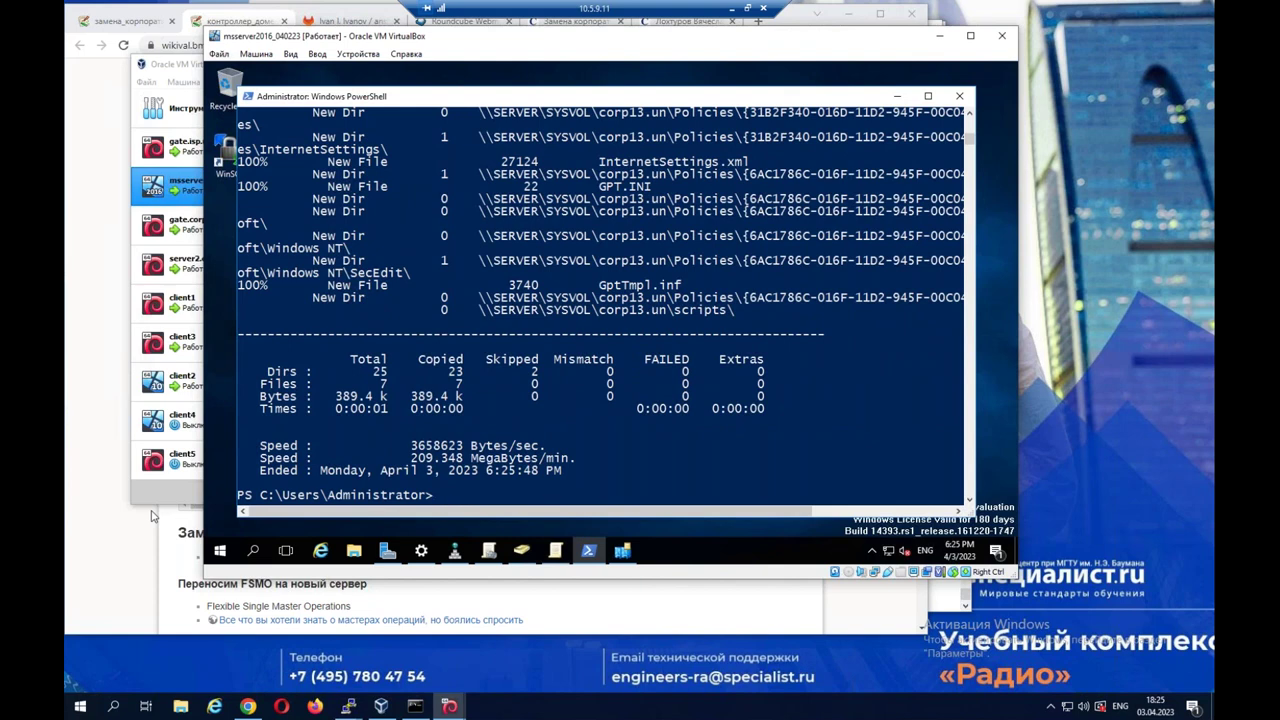
click(248, 706)
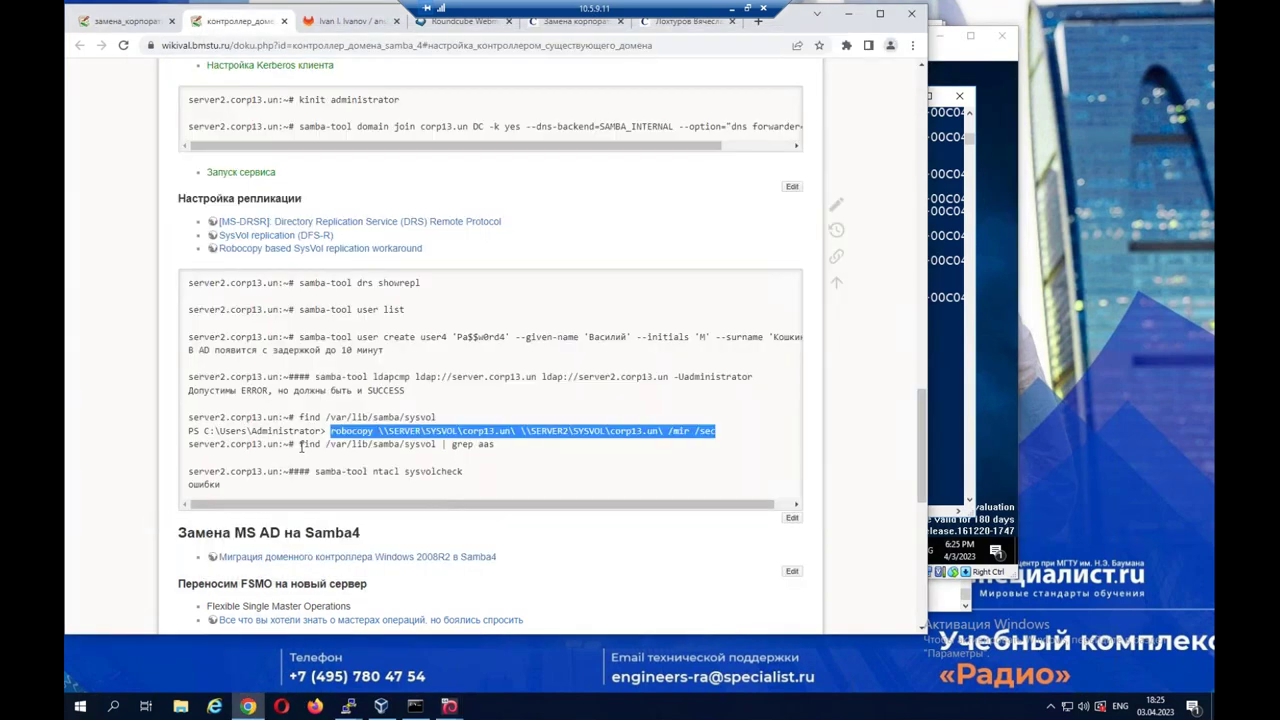
On server2, rerun the sysvol listing and search it for .aas files with find | grep aas.
drag(300, 445, 492, 456)
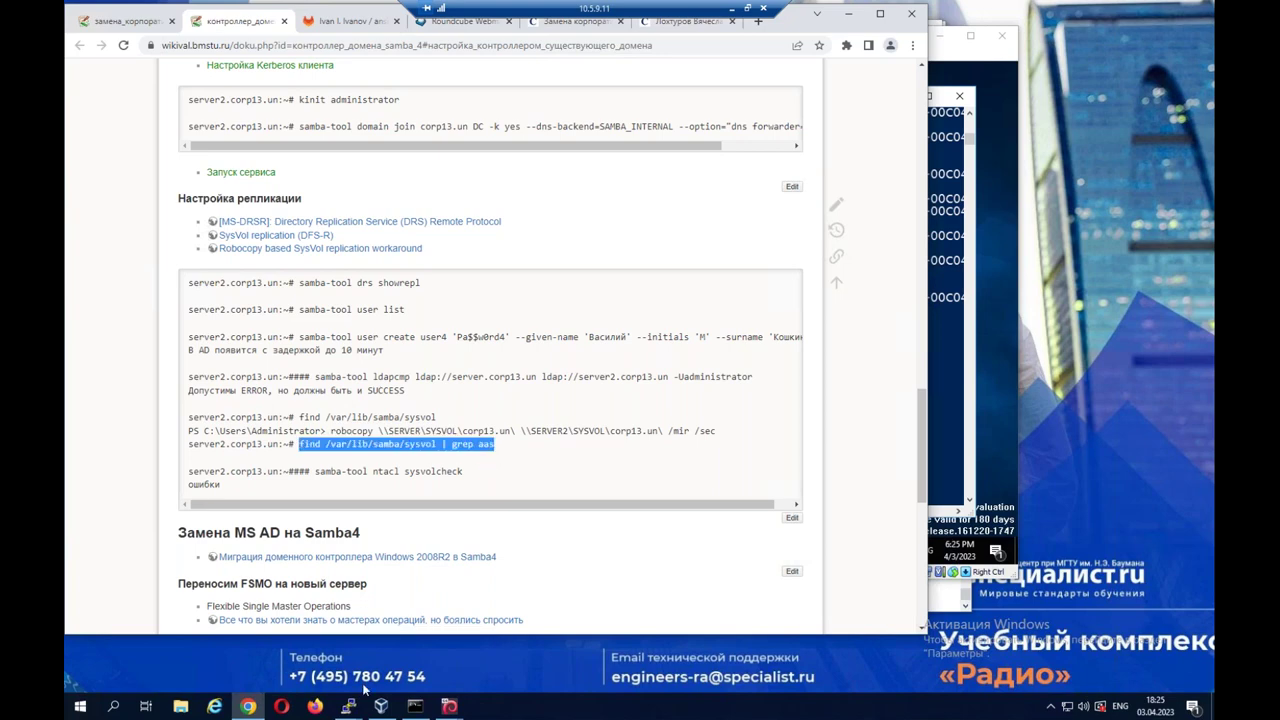
key(alt+Tab)
key(alt+Tab)
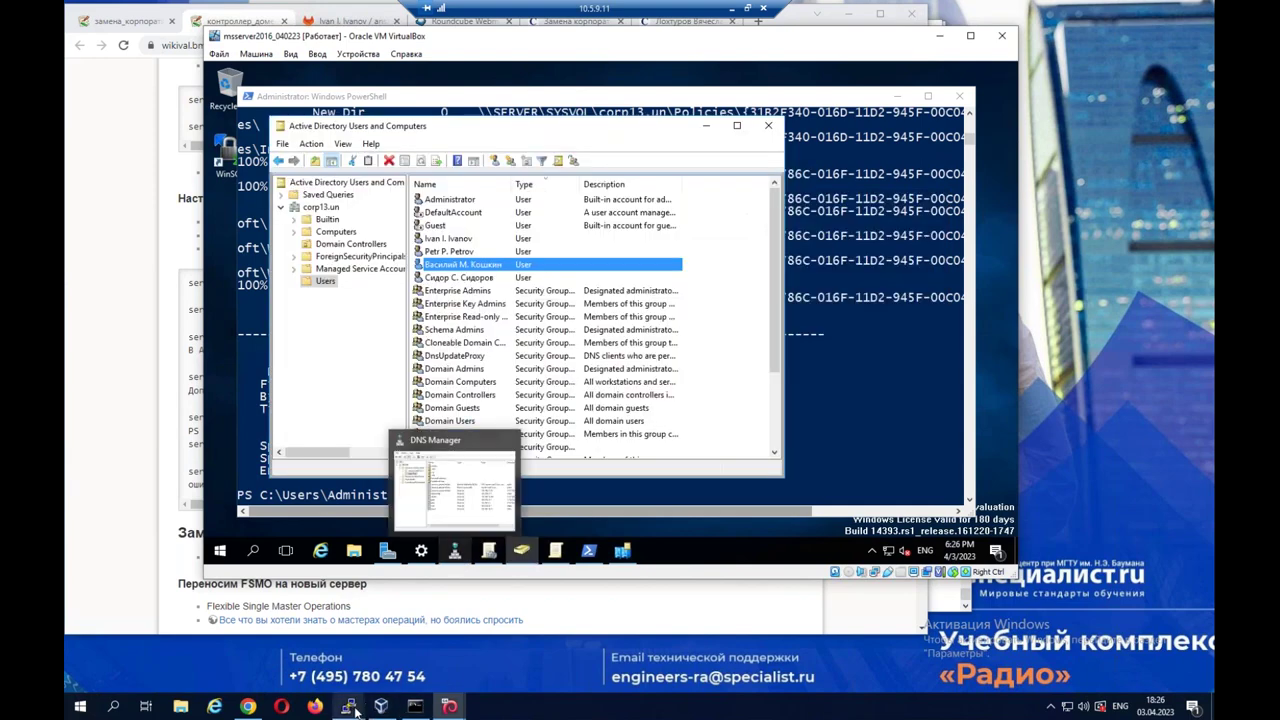
mouse_move(352, 708)
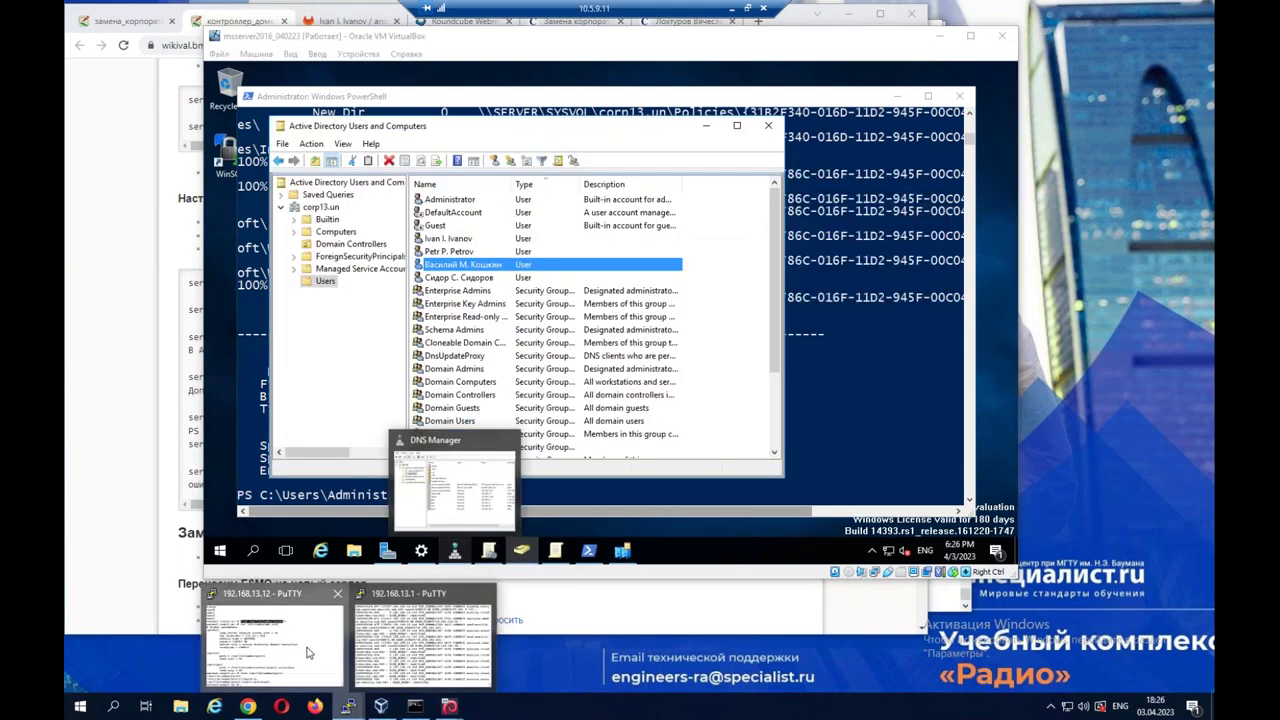
click(311, 654)
key(Up)
key(Return)
key(Return)
key(Return)
key(Return)
key(Return)
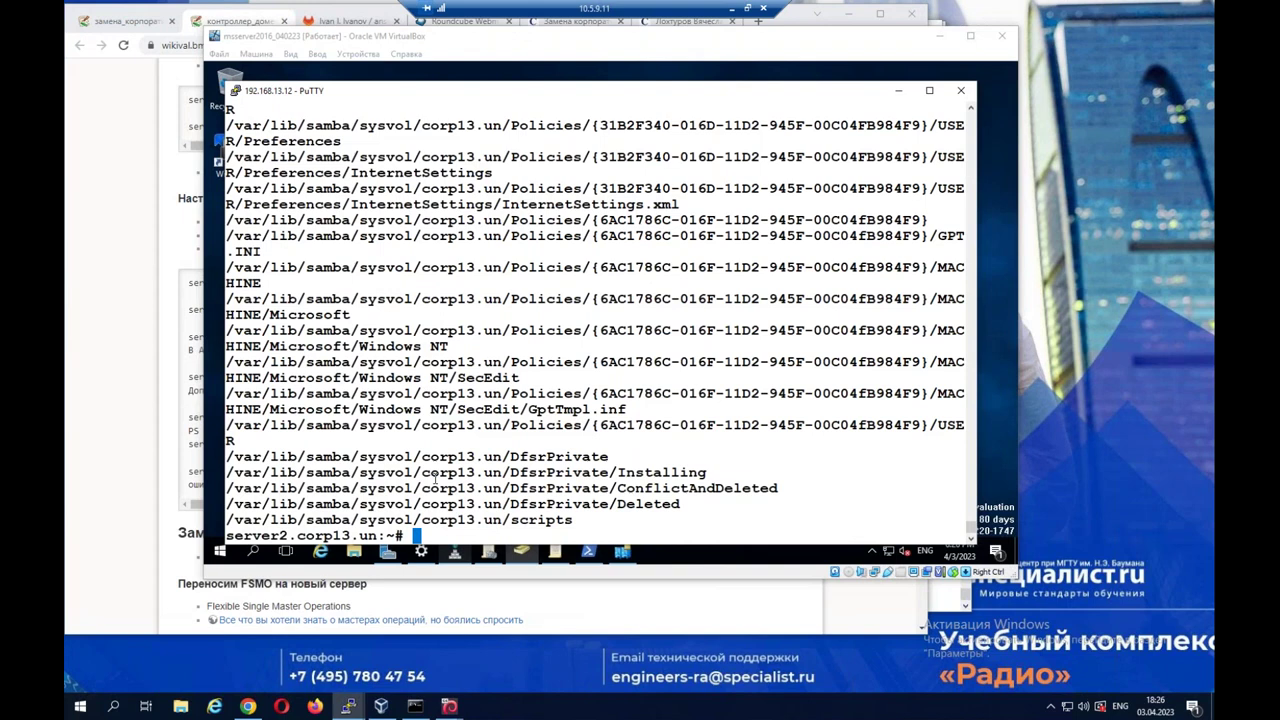
right_click(455, 458)
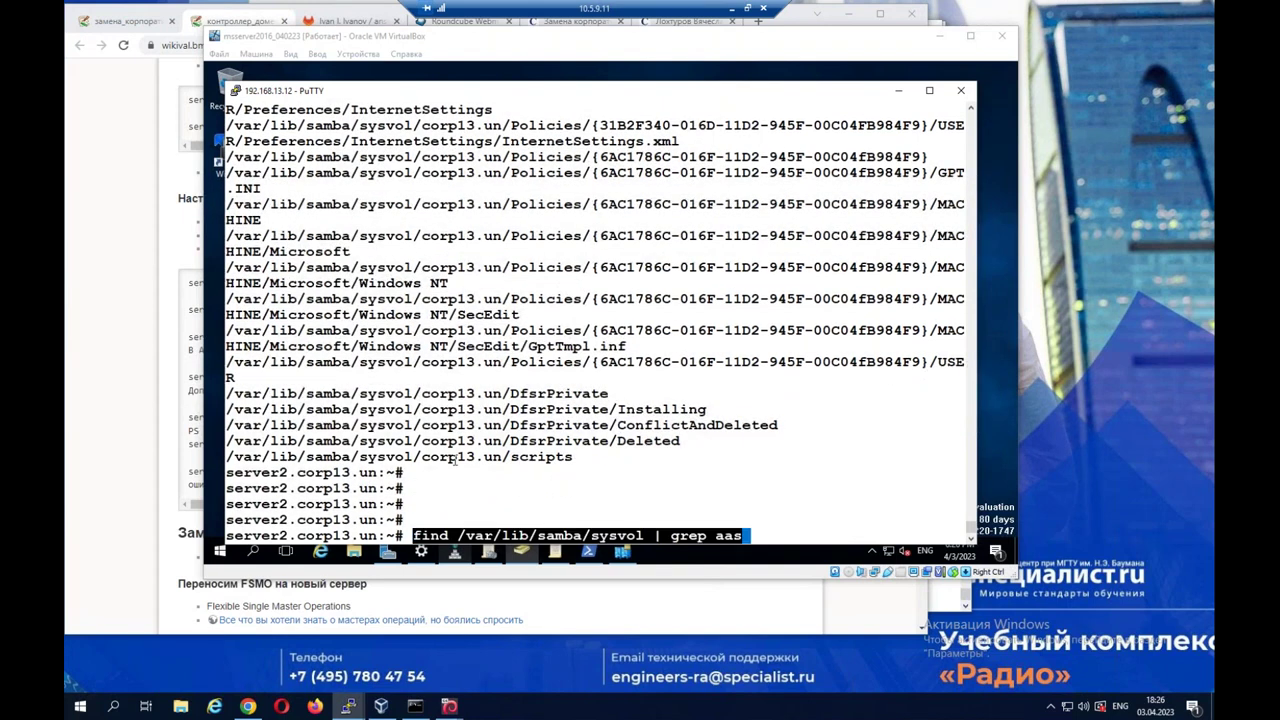
key(Return)
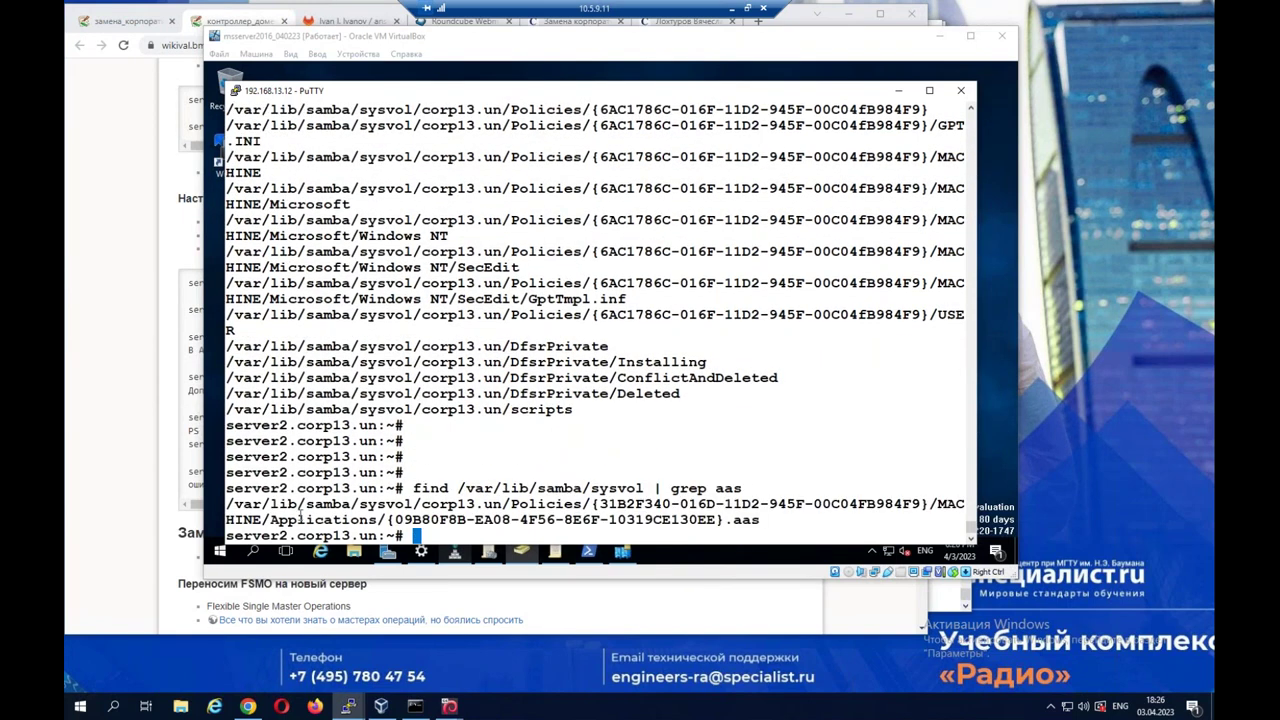
View the found .aas file with less, spotting the Thunderbird Setup 17.0.msi reference.
drag(229, 505, 757, 521)
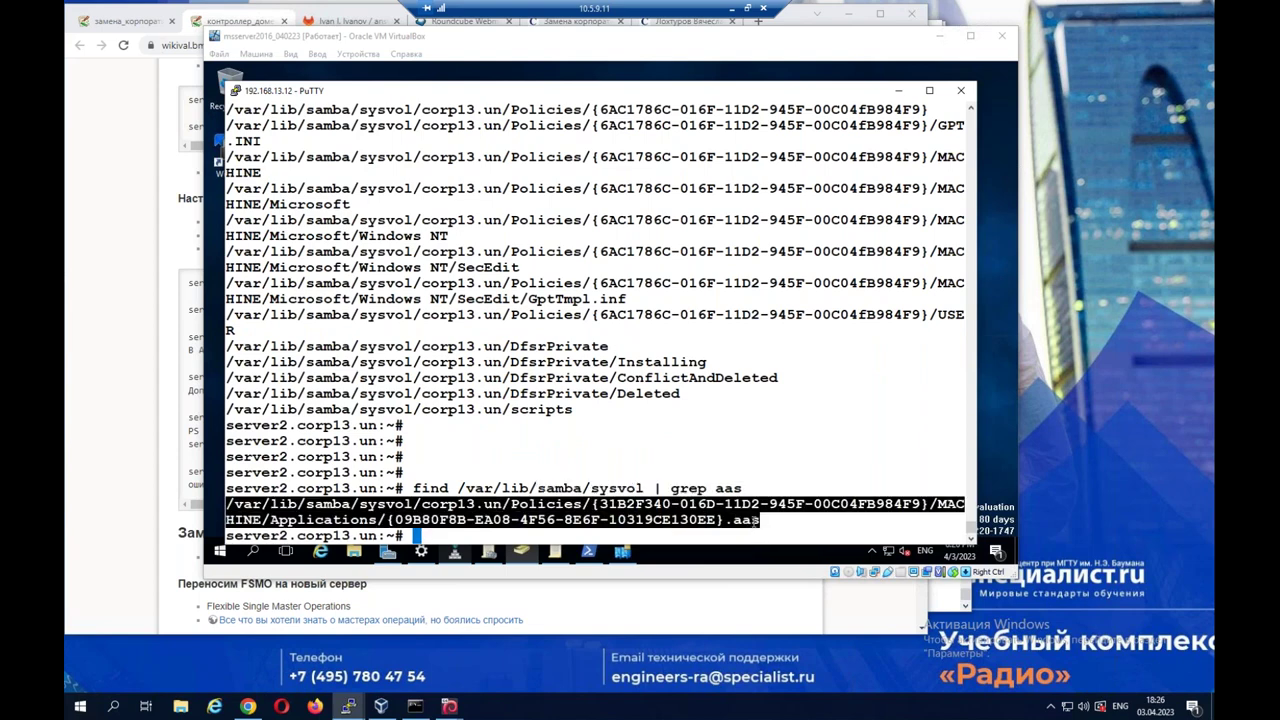
text(less)
right_click(658, 426)
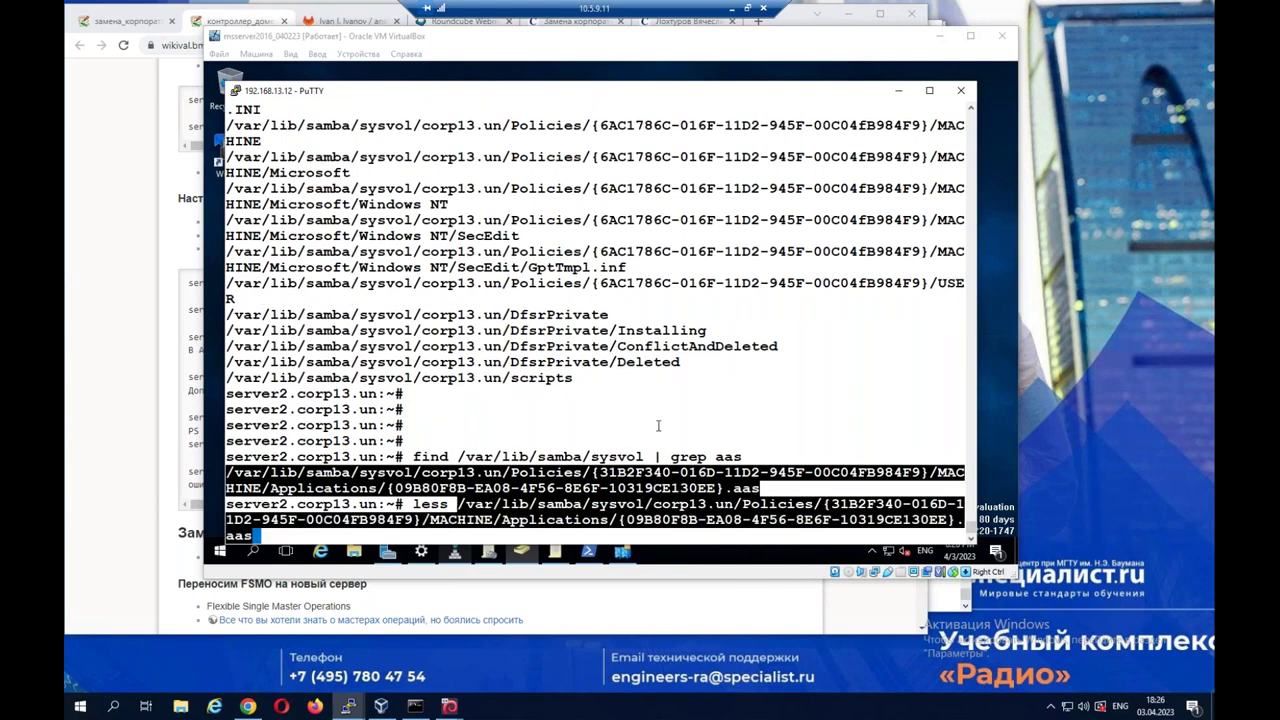
key(Return)
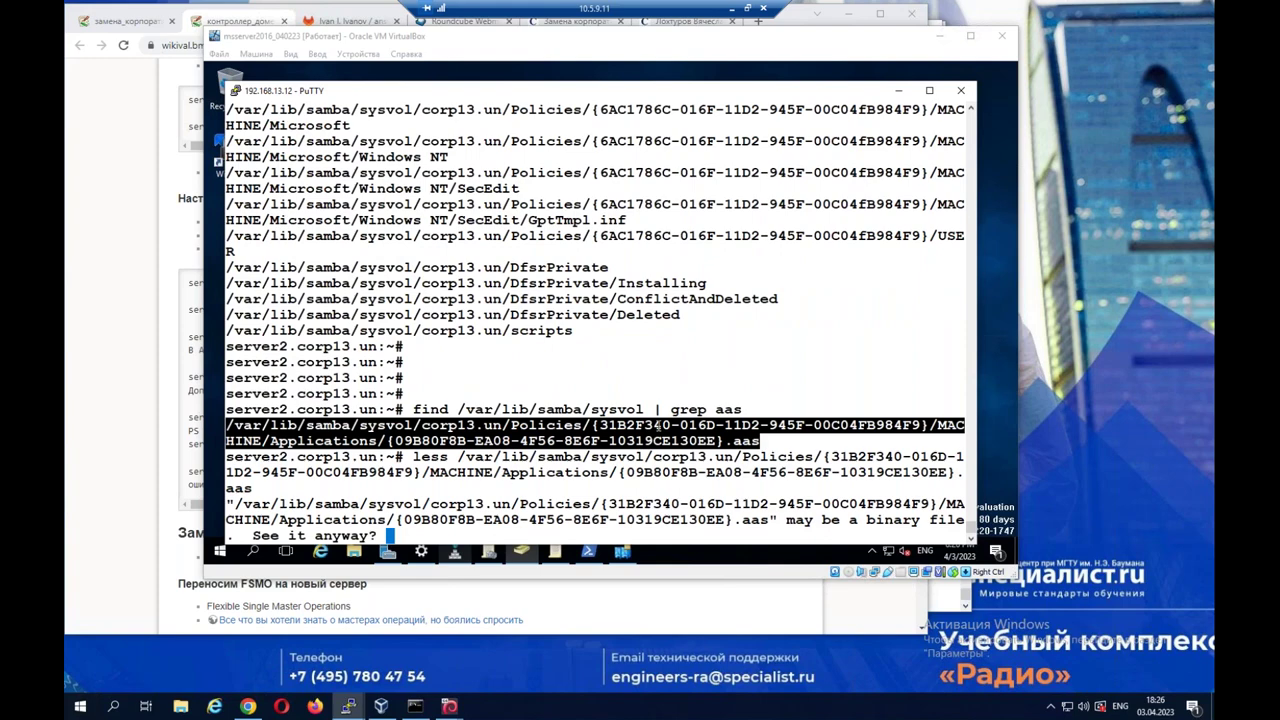
key(y)
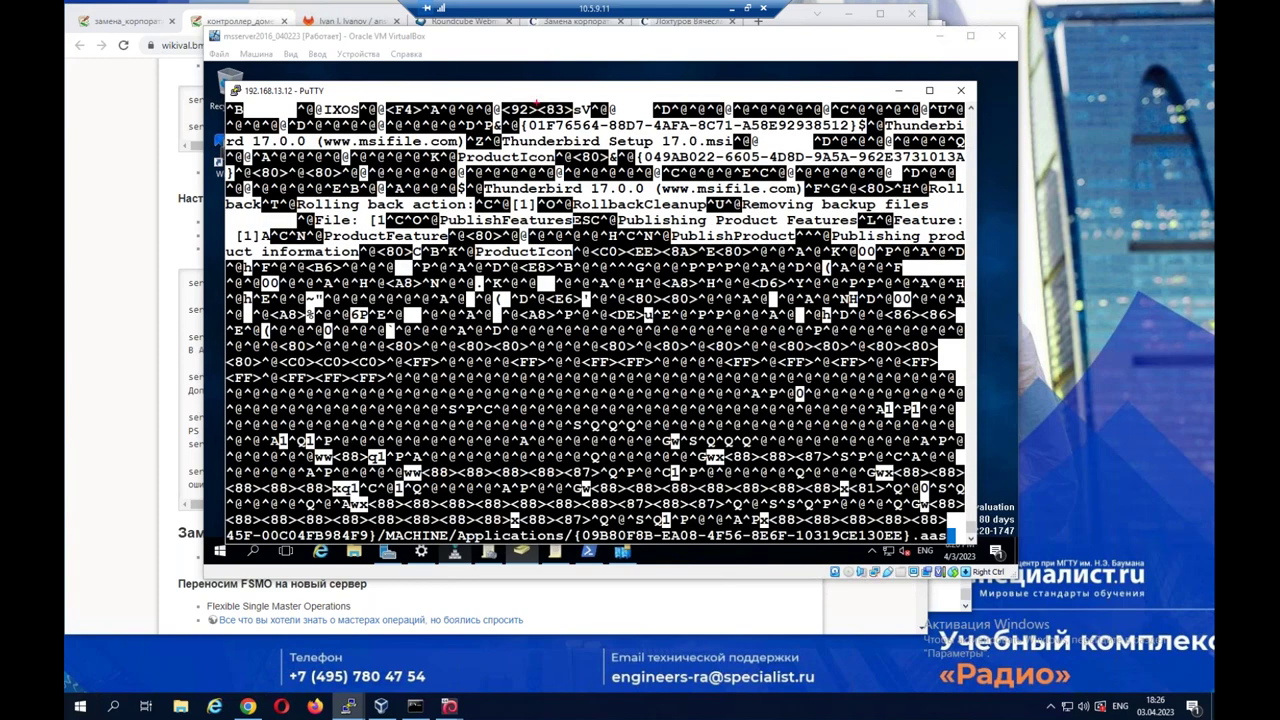
mouse_move(530, 125)
mouse_down()
mouse_move(495, 147)
mouse_move(674, 157)
mouse_move(724, 140)
mouse_move(645, 121)
mouse_move(534, 121)
mouse_up()
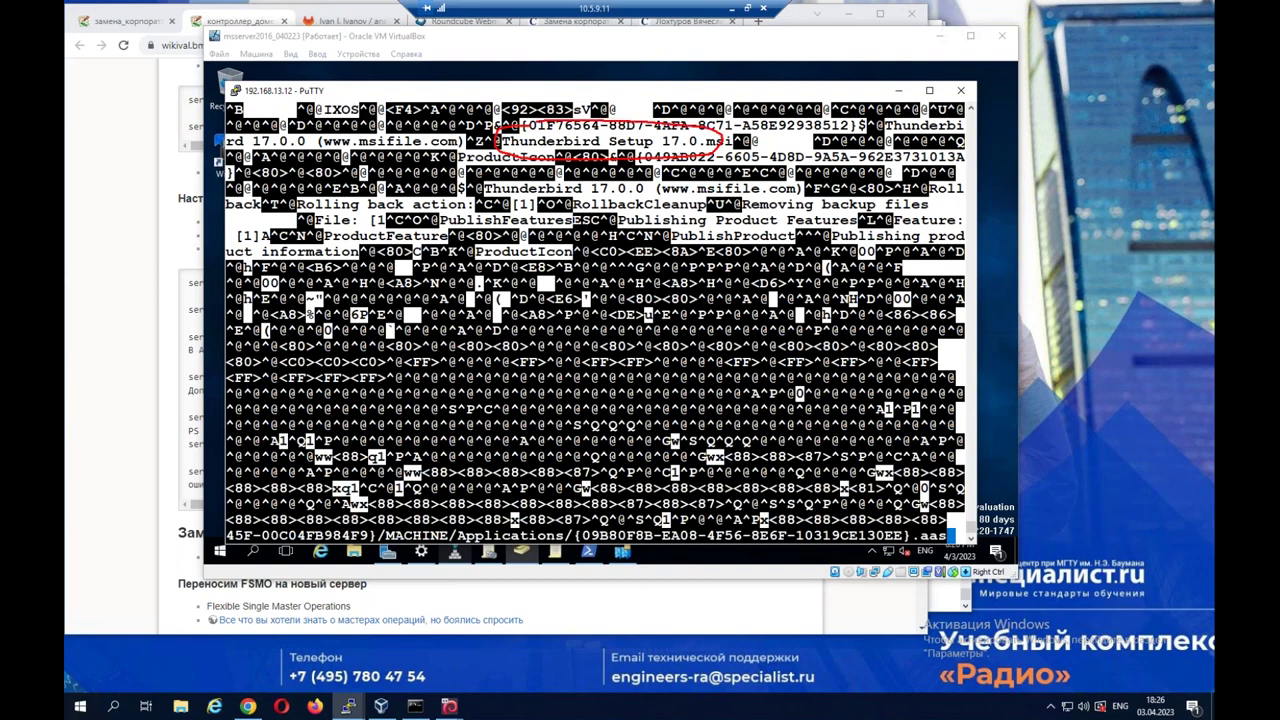
key(Escape)
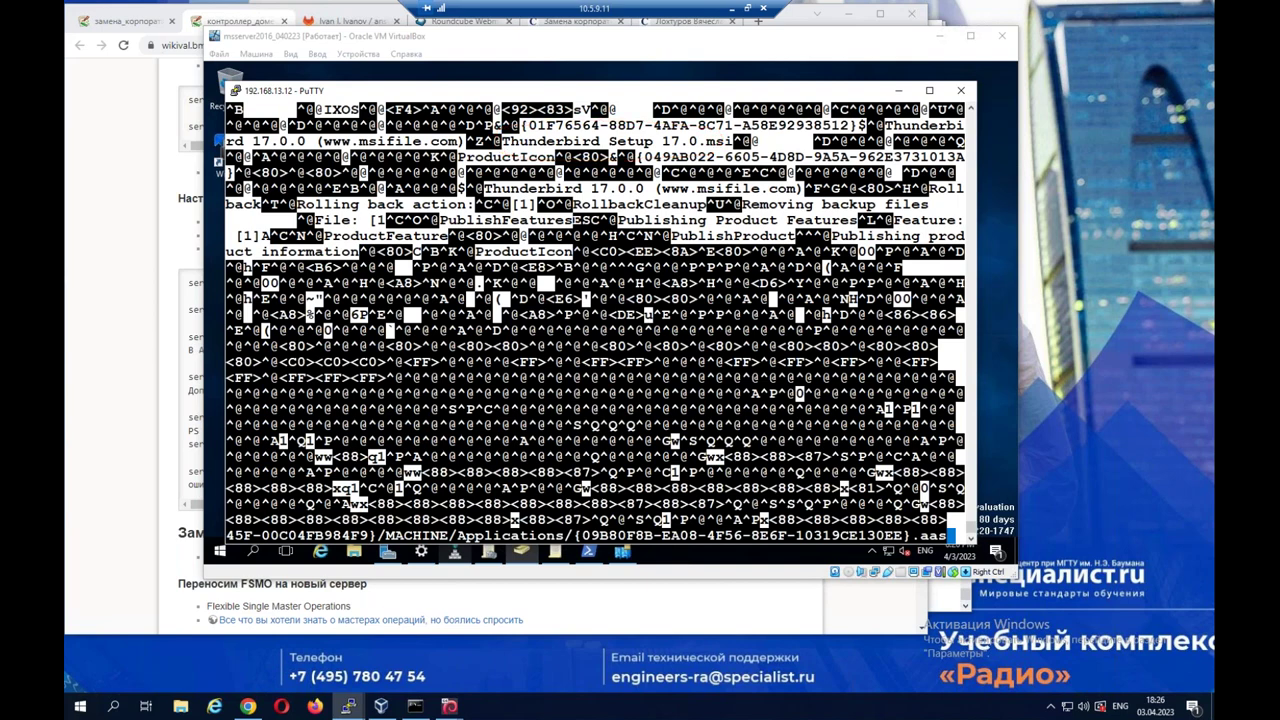
key(q)
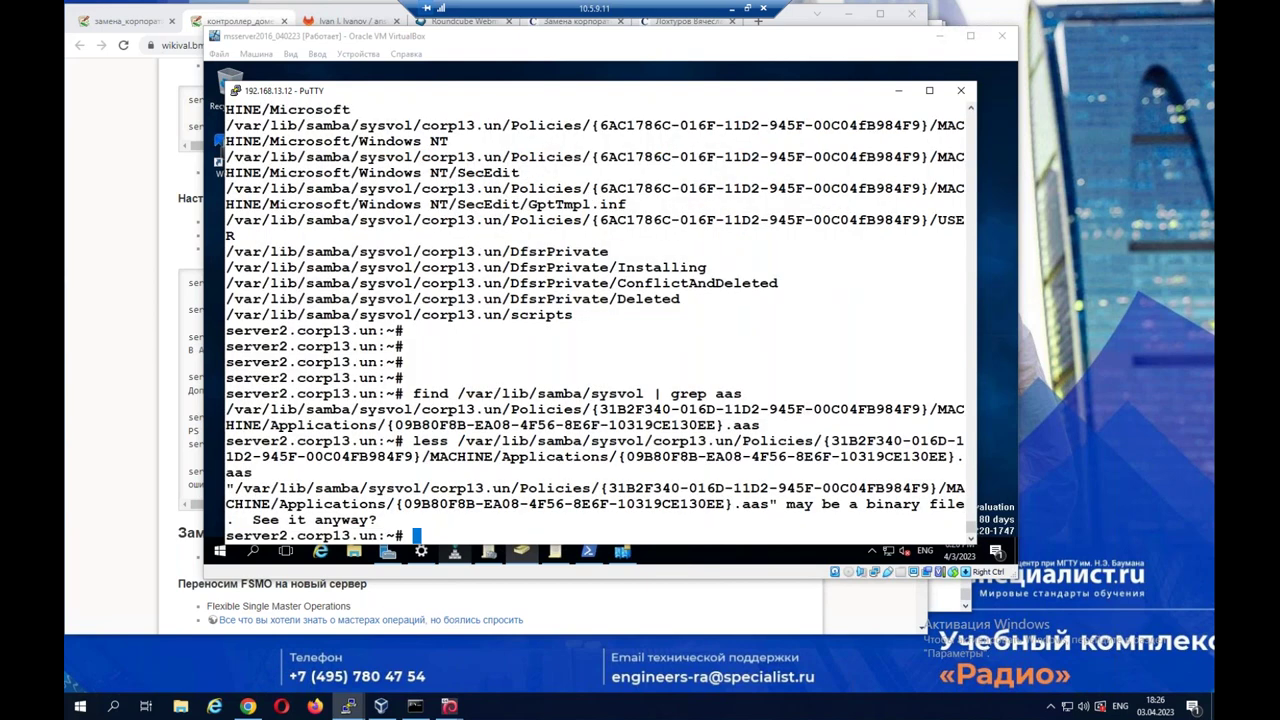
Switch between the webinar plan and Samba domain controller wiki pages, ending on the Samba page.
click(137, 467)
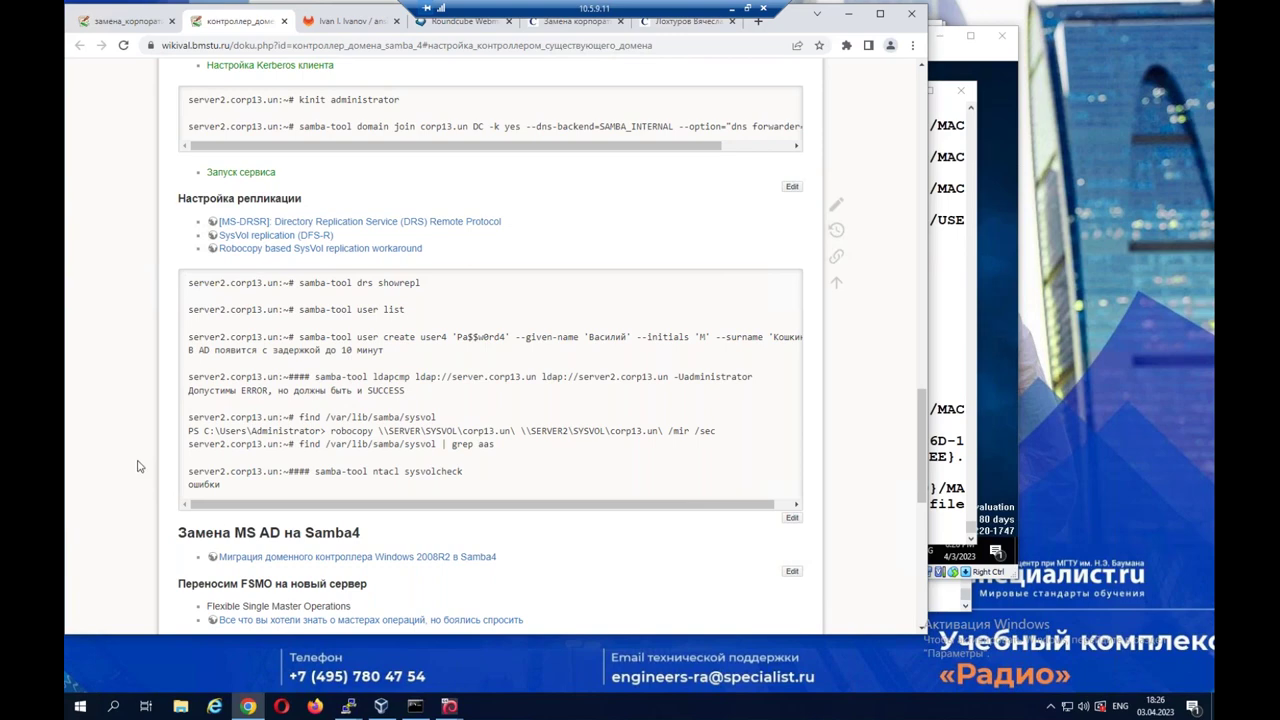
click(137, 24)
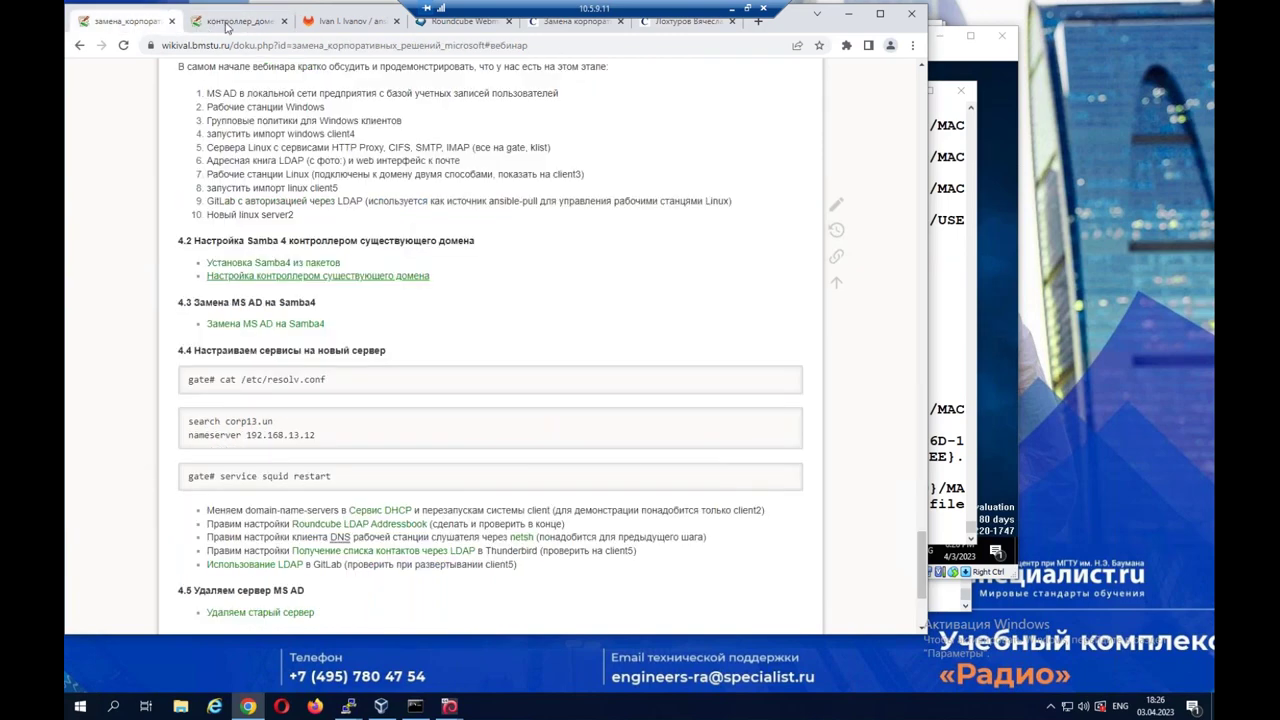
mouse_move(227, 27)
click(227, 27)
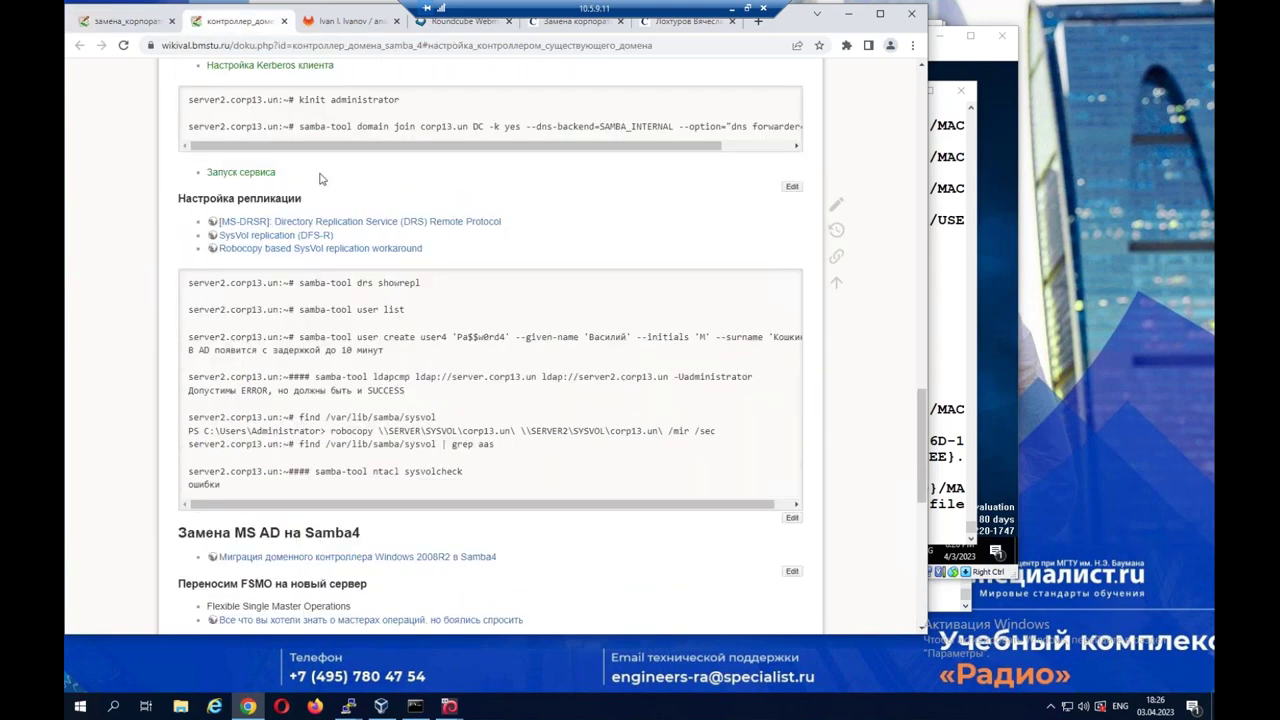
click(138, 26)
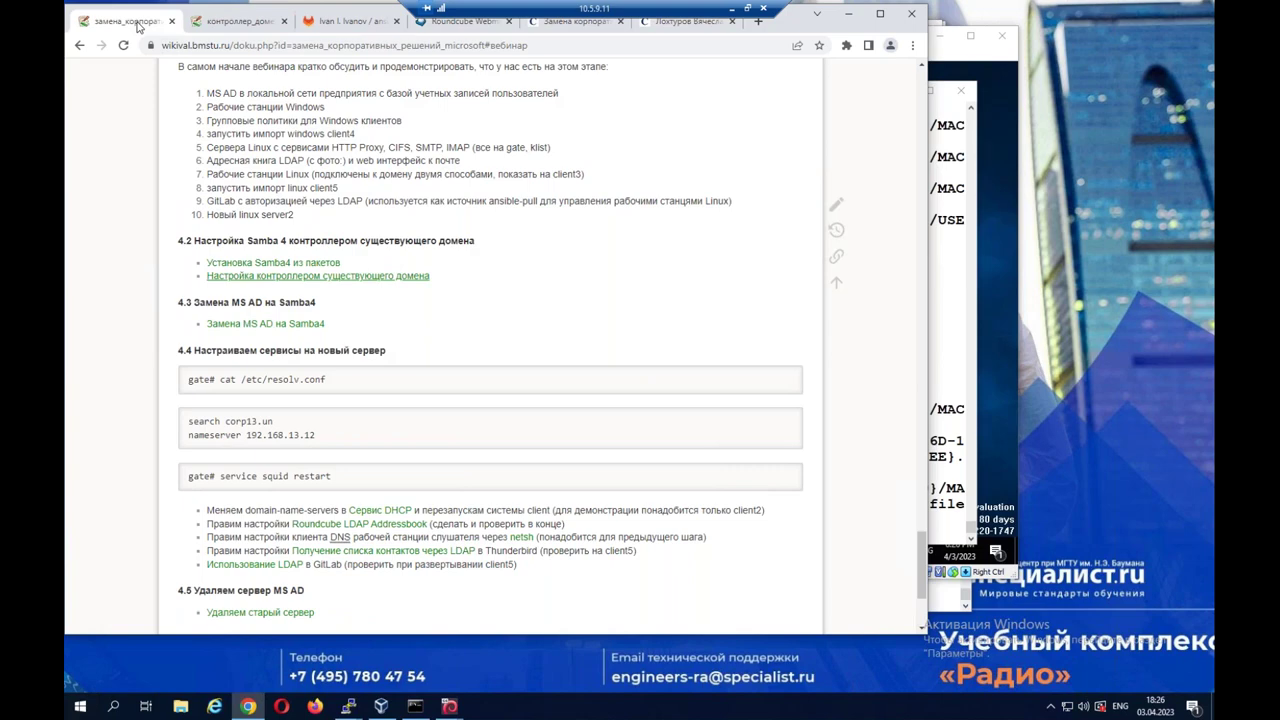
click(237, 27)
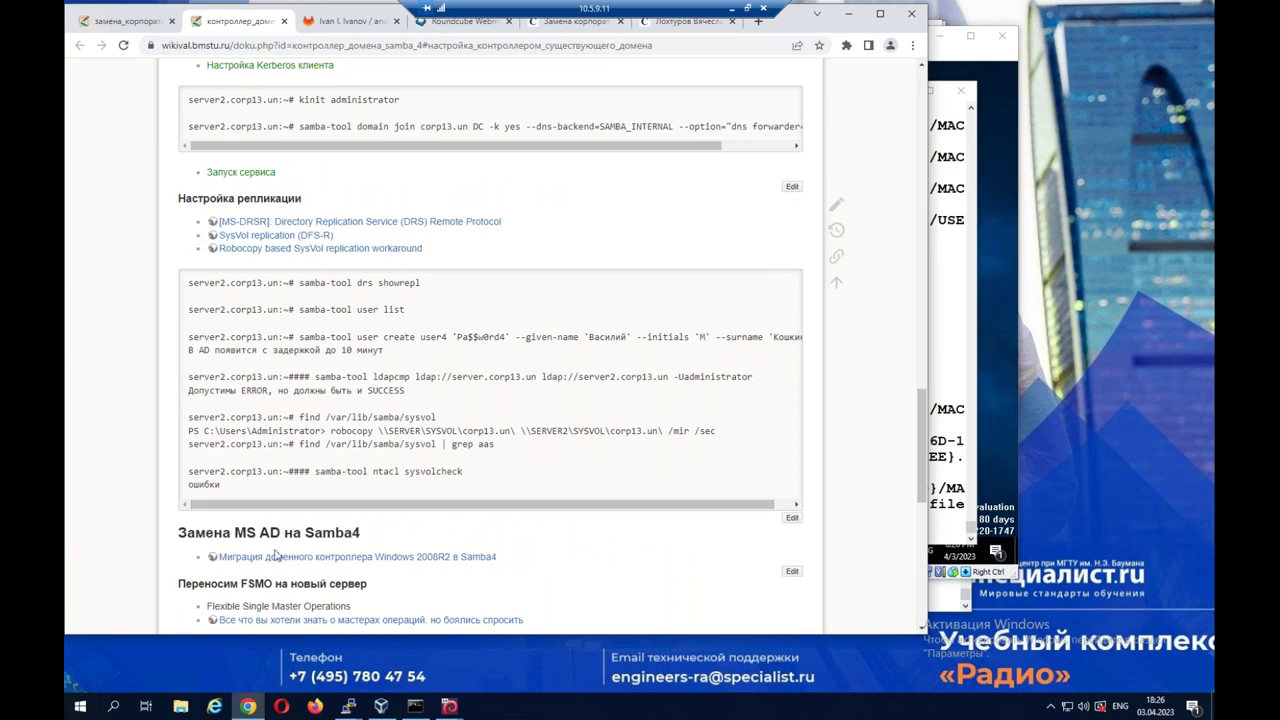
Scroll to the FSMO transfer section and select the 'samba-tool fsmo show' command.
drag(249, 536, 362, 536)
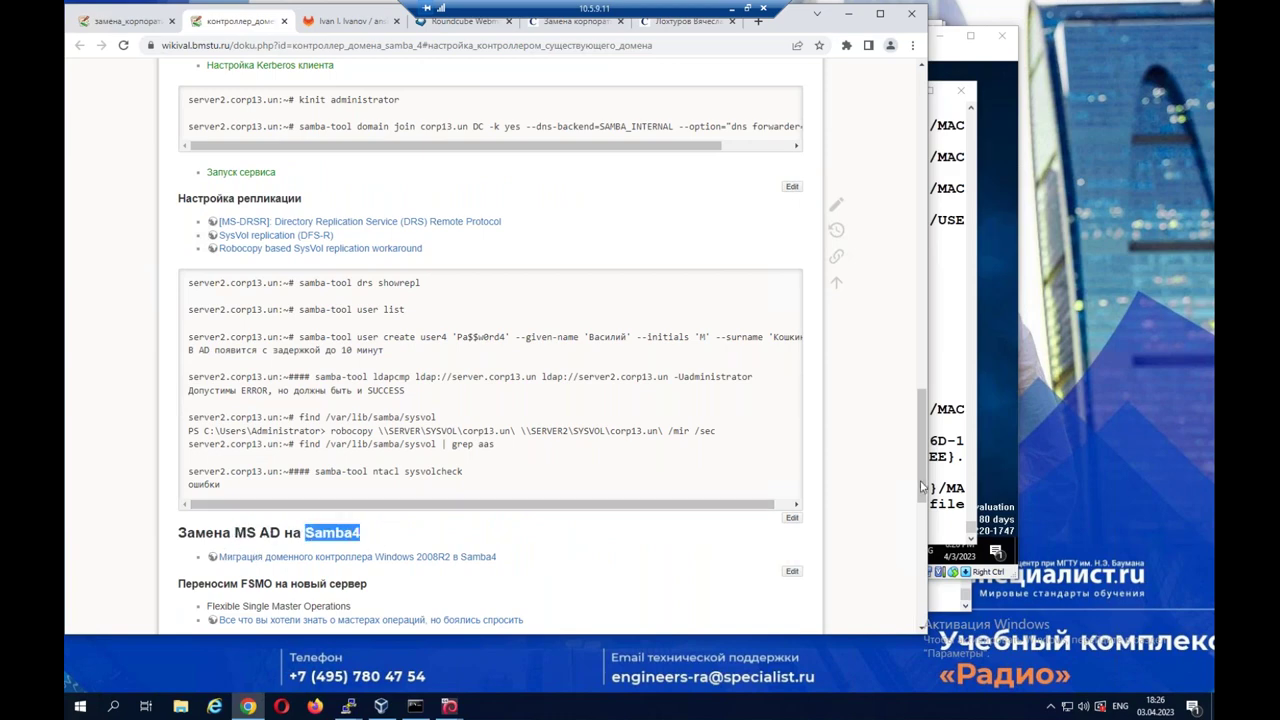
drag(921, 459, 920, 524)
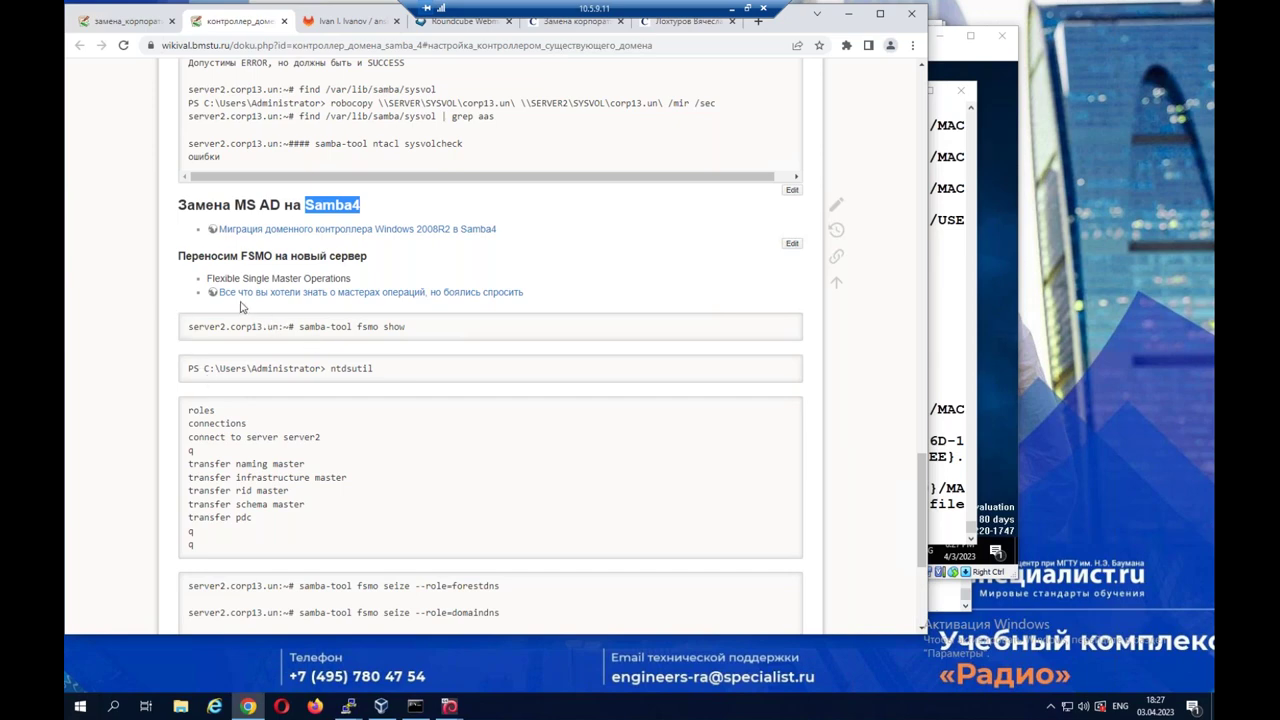
drag(208, 279, 355, 285)
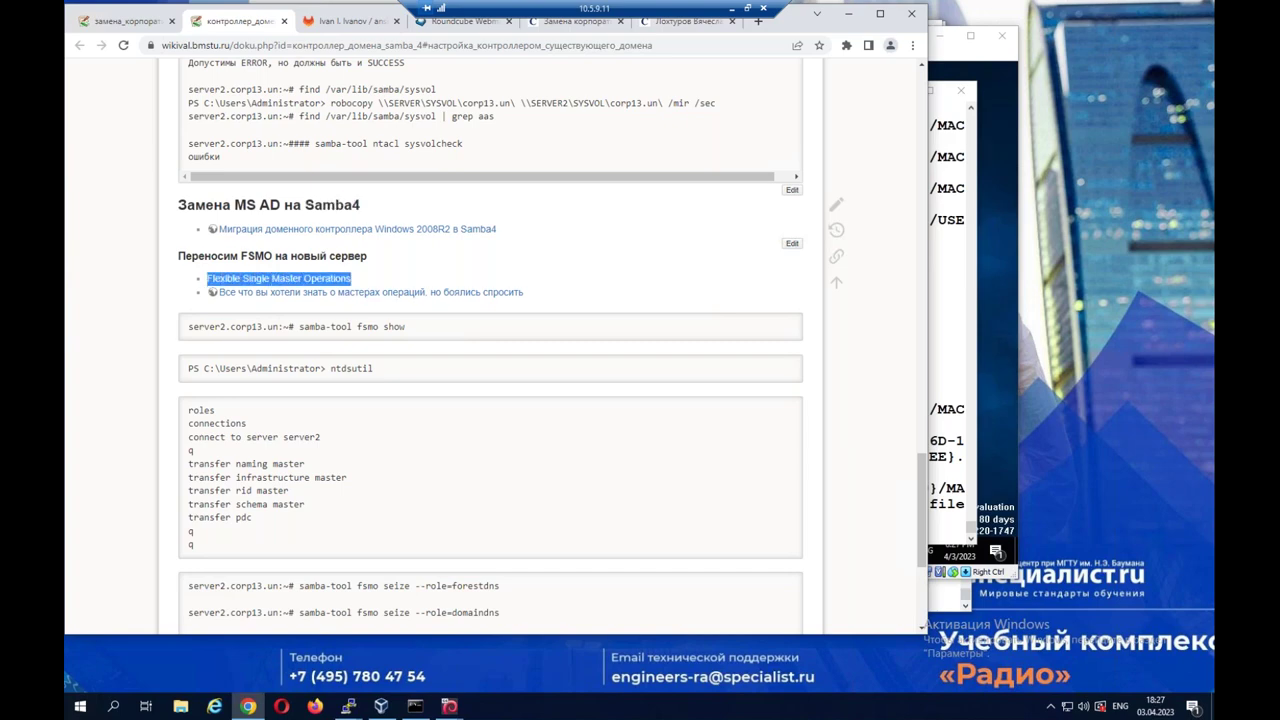
drag(298, 327, 414, 329)
key(ctrl+c)
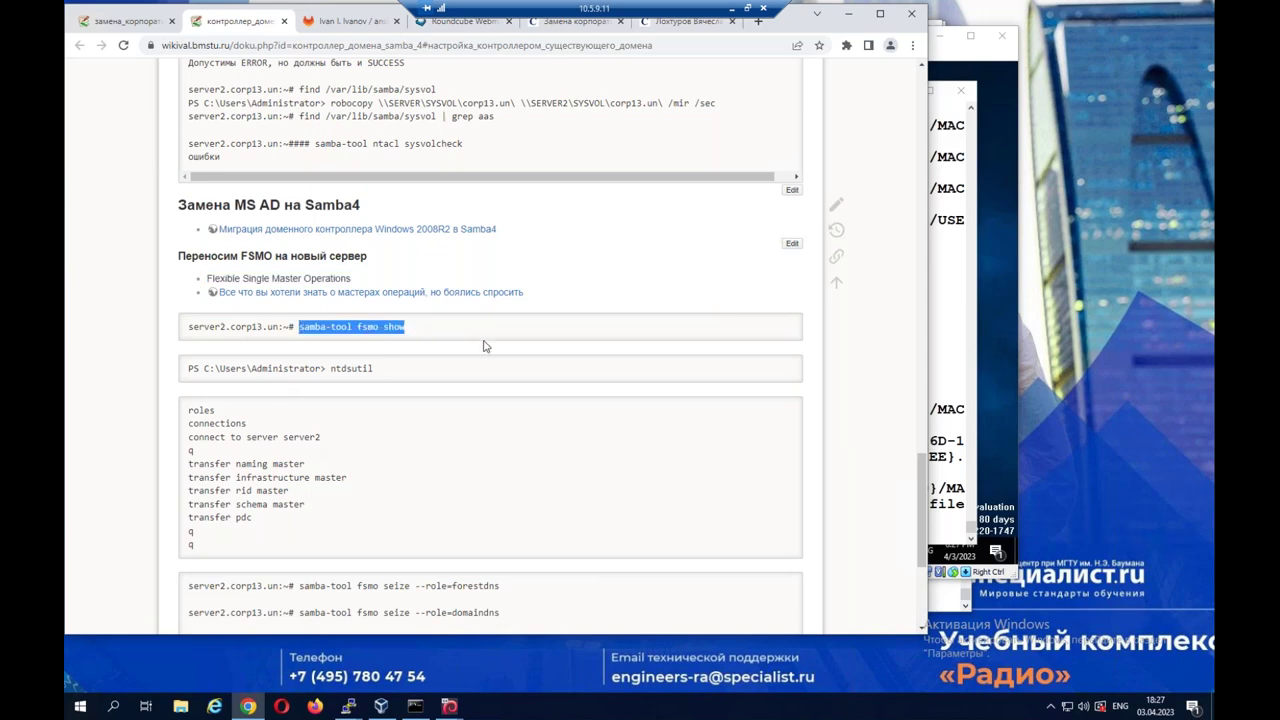
Run 'samba-tool fsmo show' on server2, showing SERVER still owns every FSMO role.
click(950, 455)
key(Return)
key(Return)
key(Return)
right_click(843, 429)
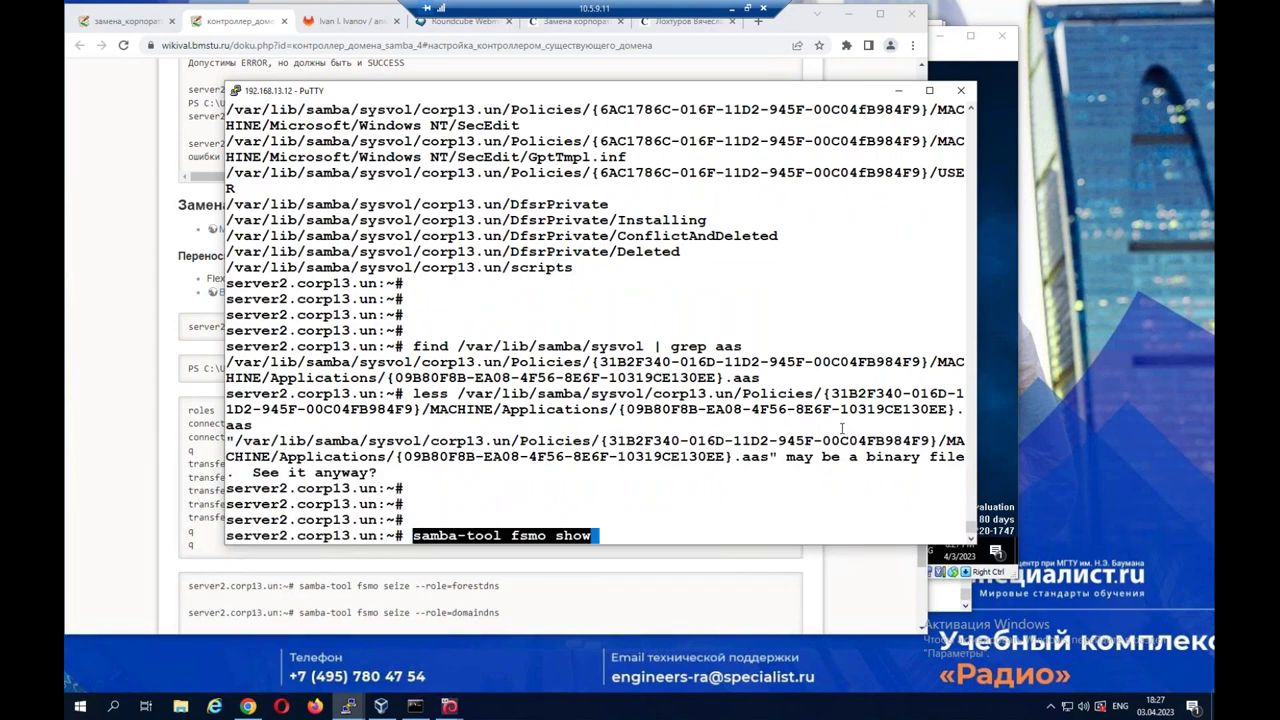
key(Return)
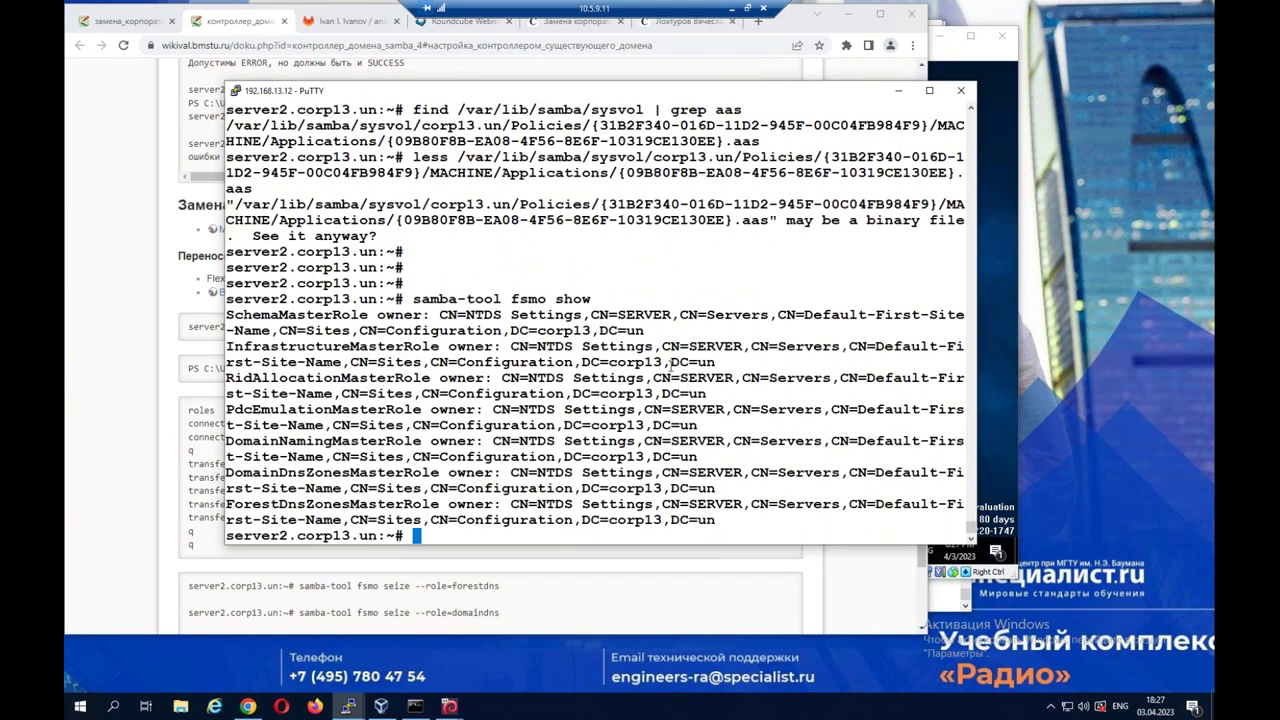
drag(618, 316, 670, 379)
Start ntdsutil in the msserver2016 VM's PowerShell console.
click(113, 425)
double_click(348, 368)
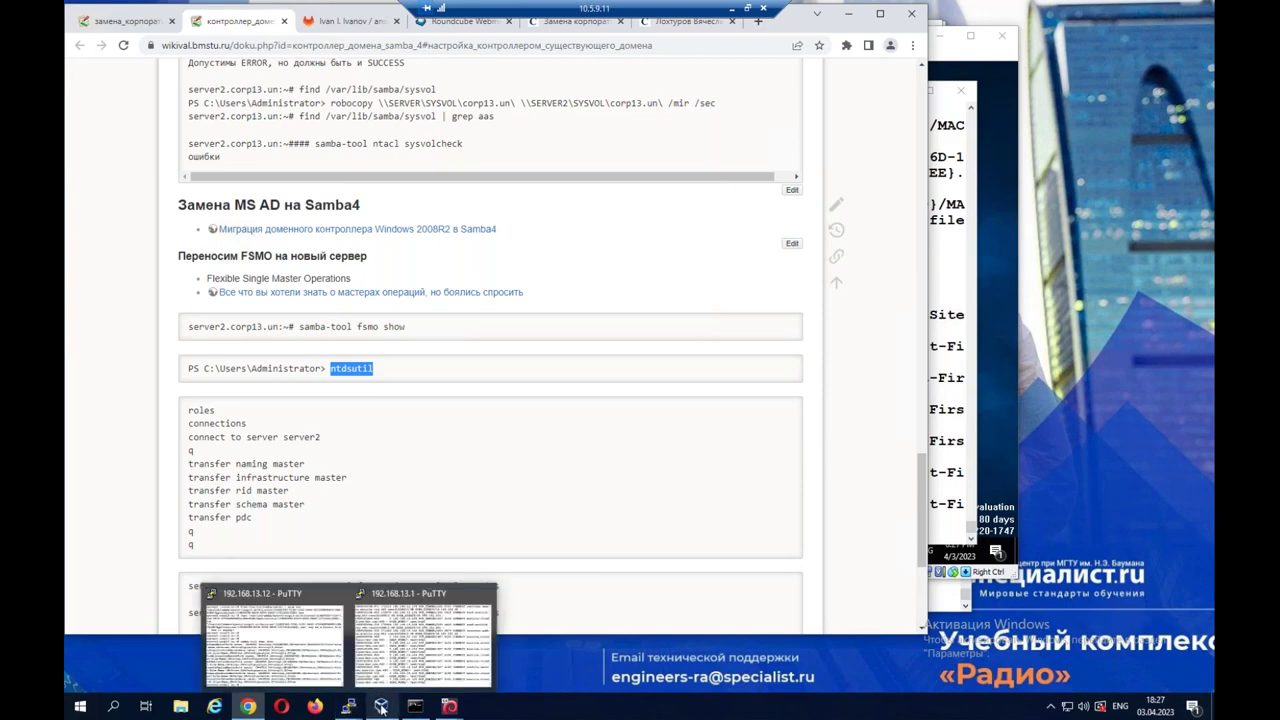
mouse_move(381, 710)
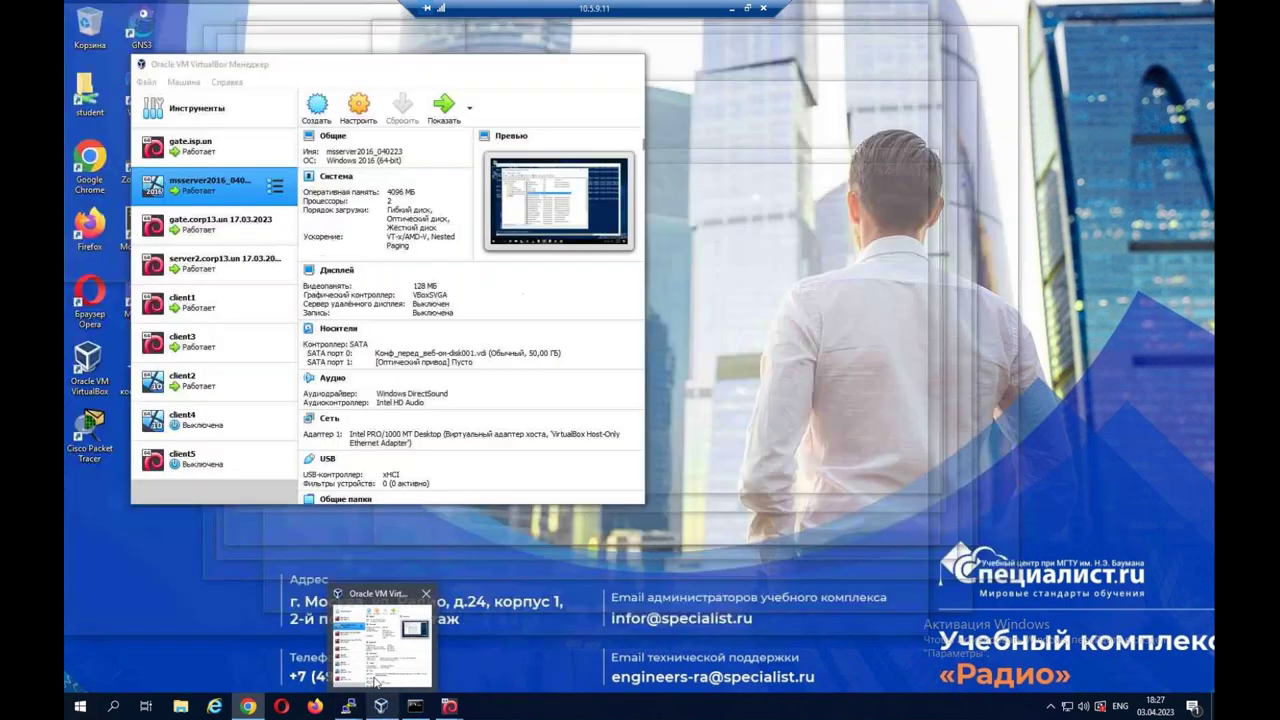
click(378, 665)
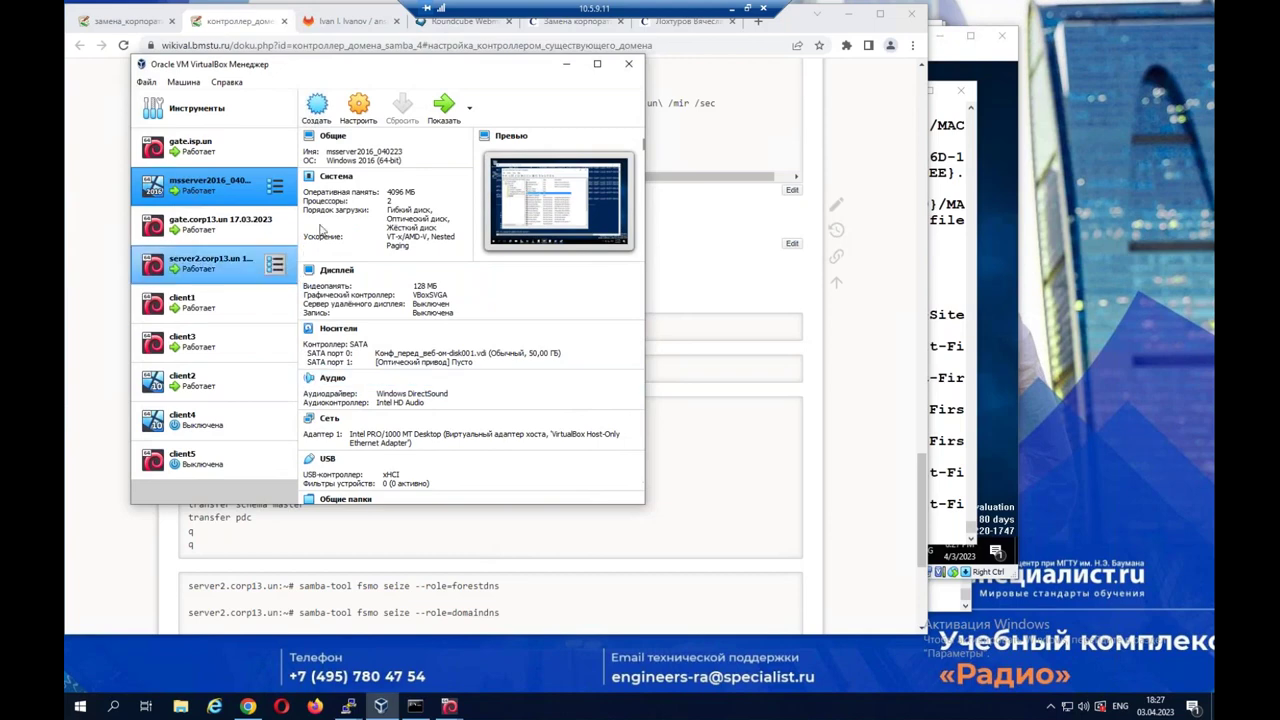
drag(329, 73, 591, 103)
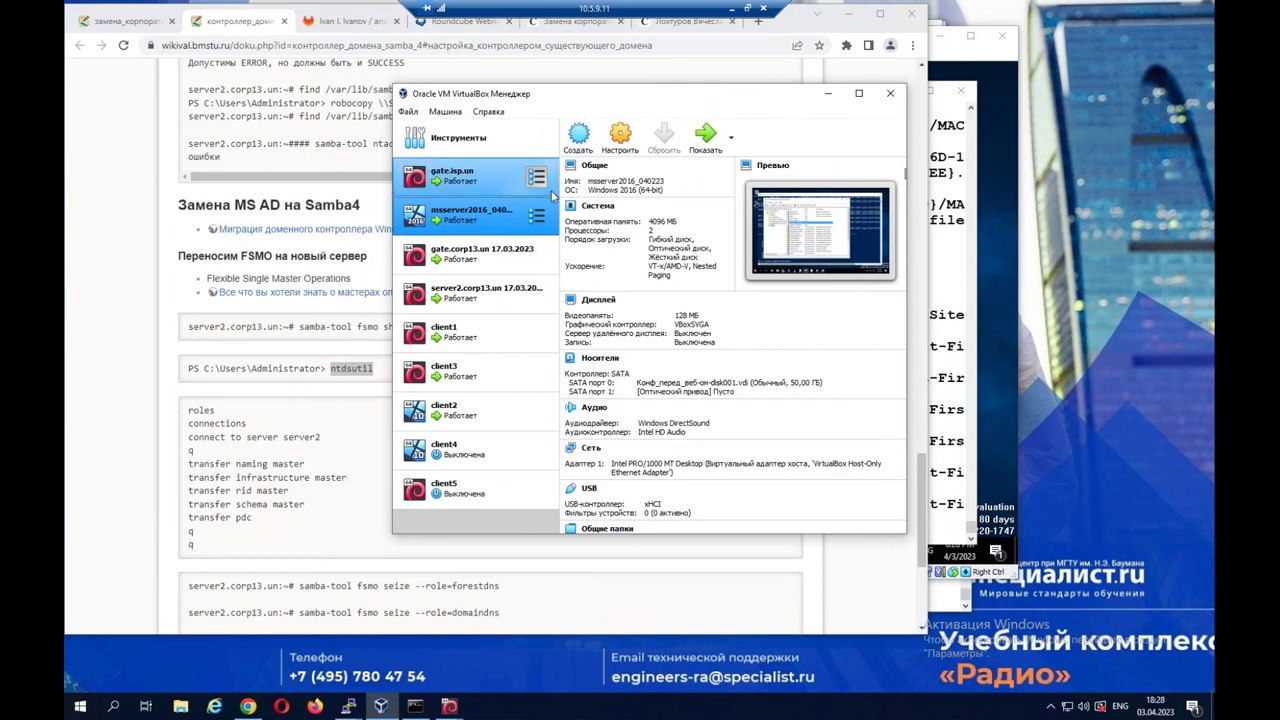
double_click(470, 229)
click(816, 356)
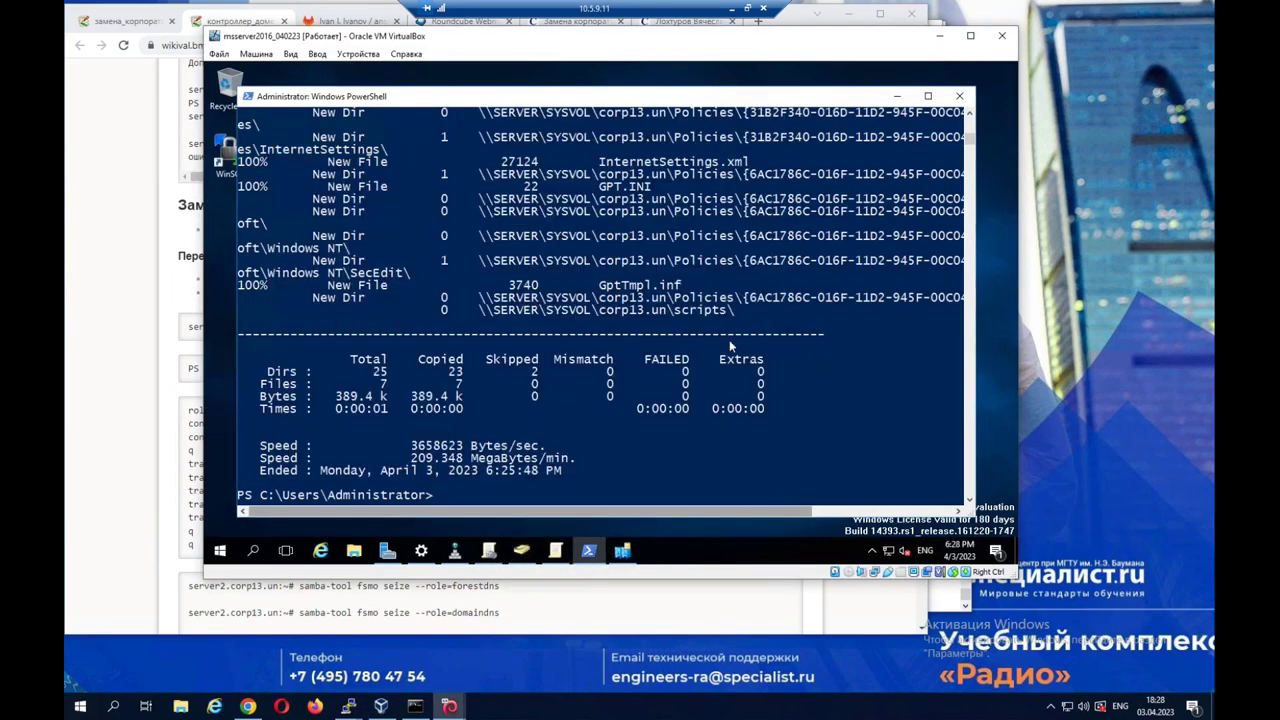
text(ntdsutil)
key(Return)
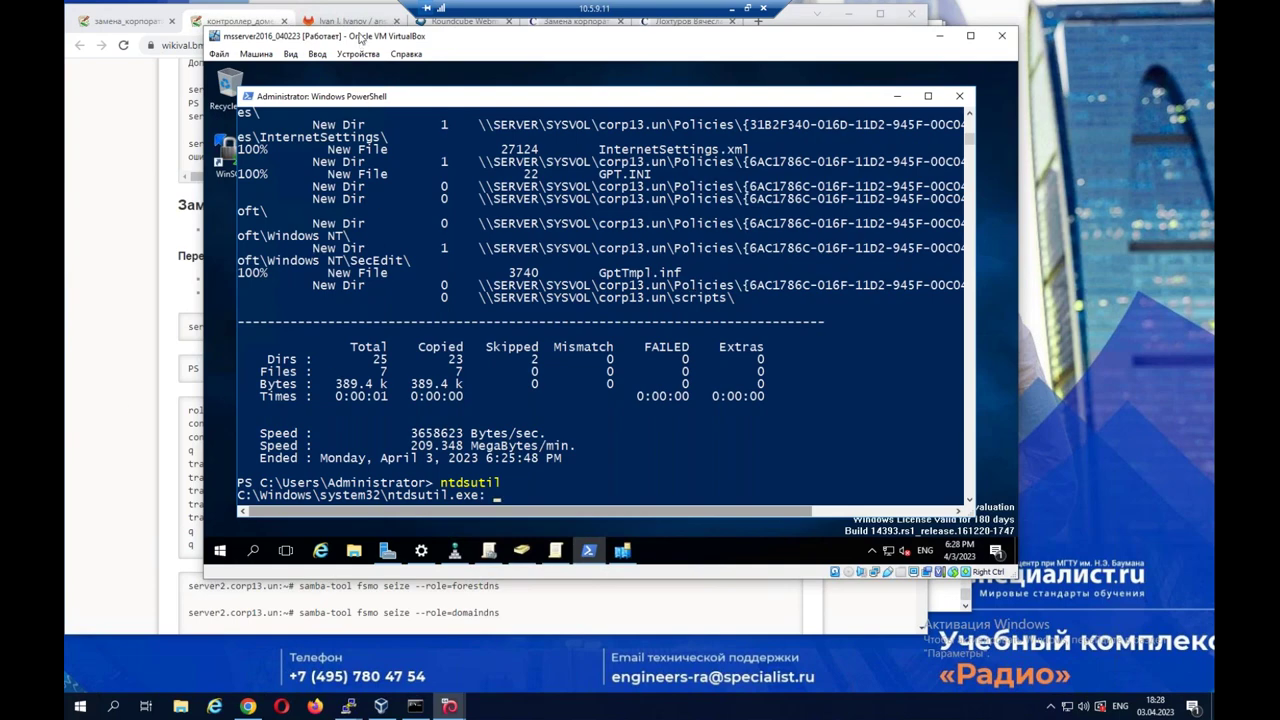
Enter 'roles' and then 'connections' at the ntdsutil prompt.
drag(364, 40, 419, 53)
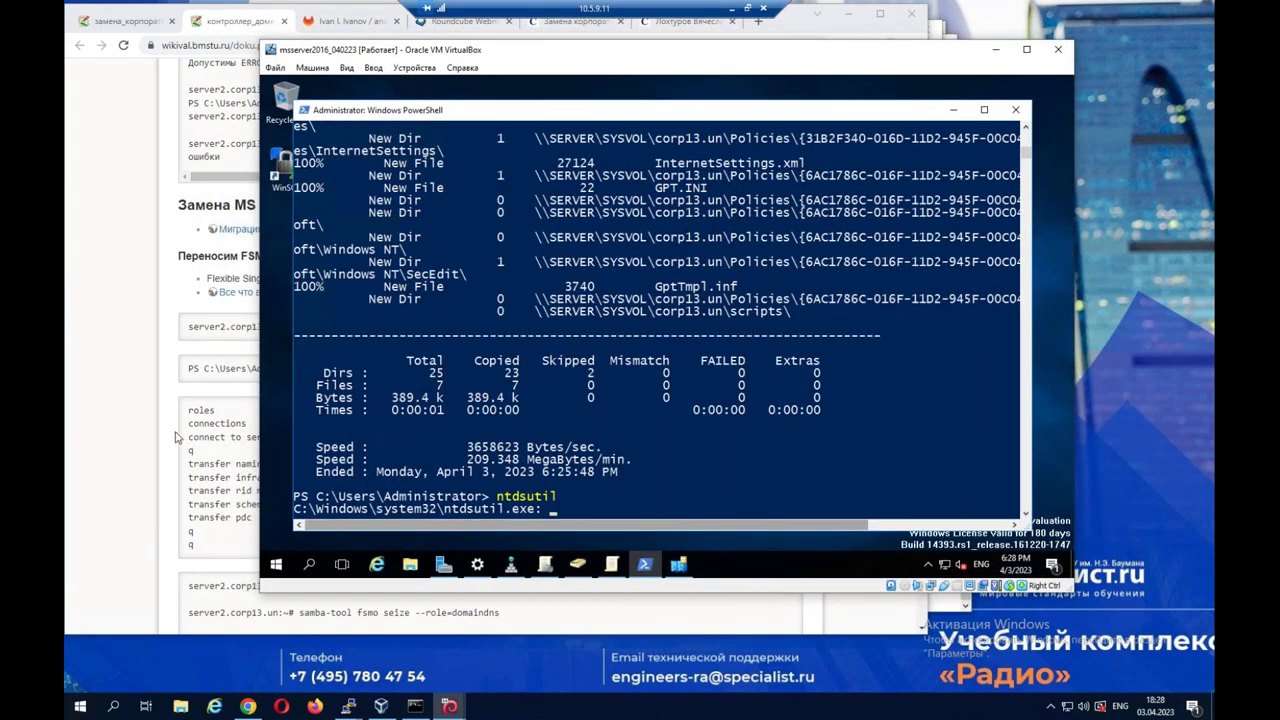
double_click(201, 410)
key(ctrl+c)
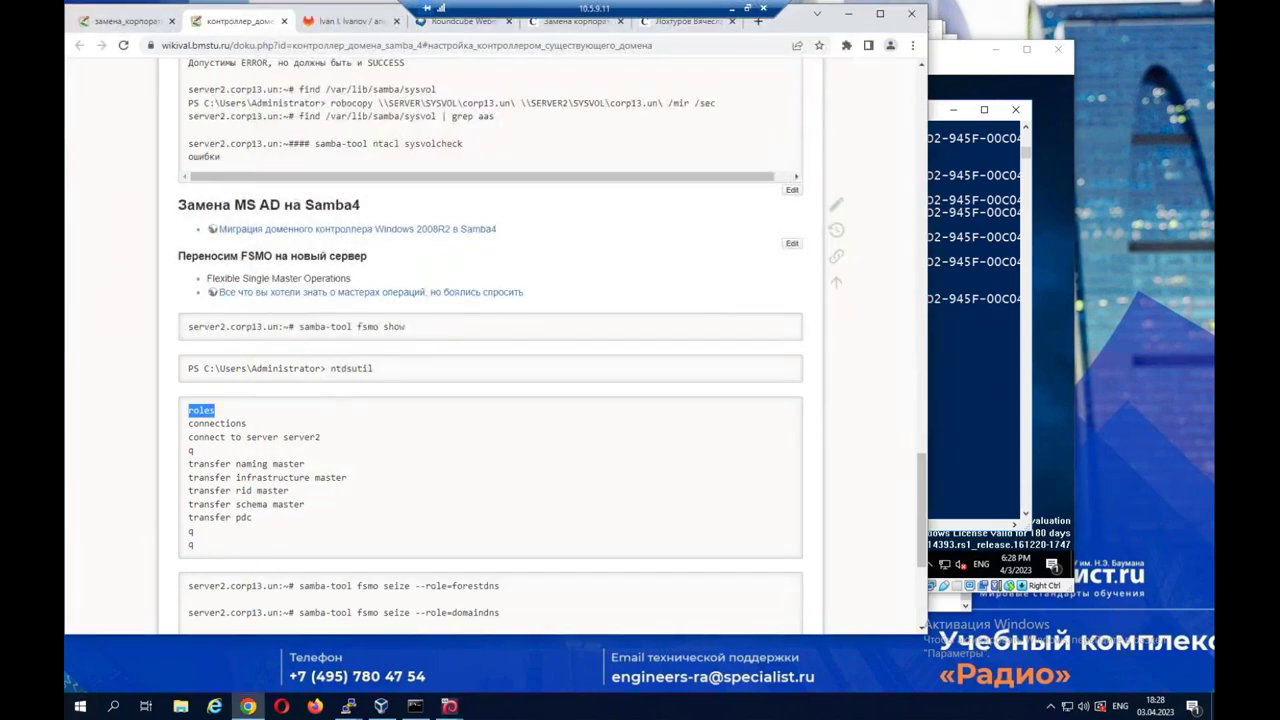
click(935, 117)
right_click(796, 260)
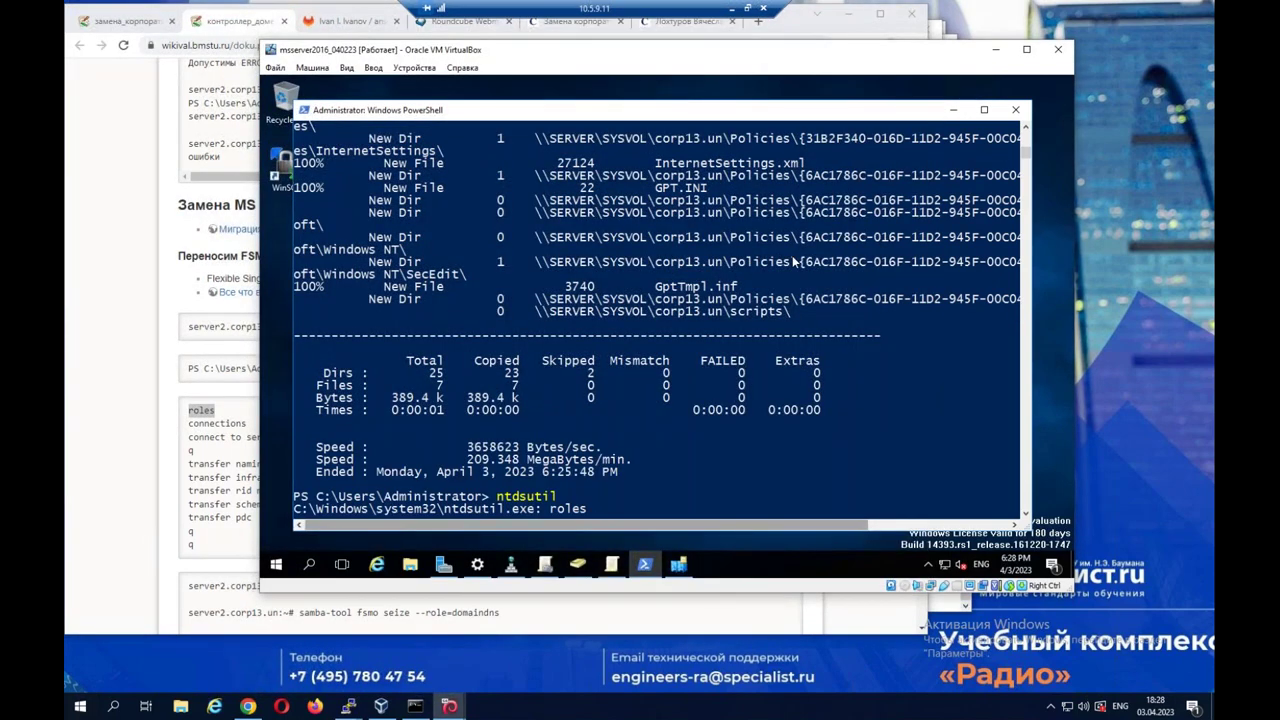
key(Return)
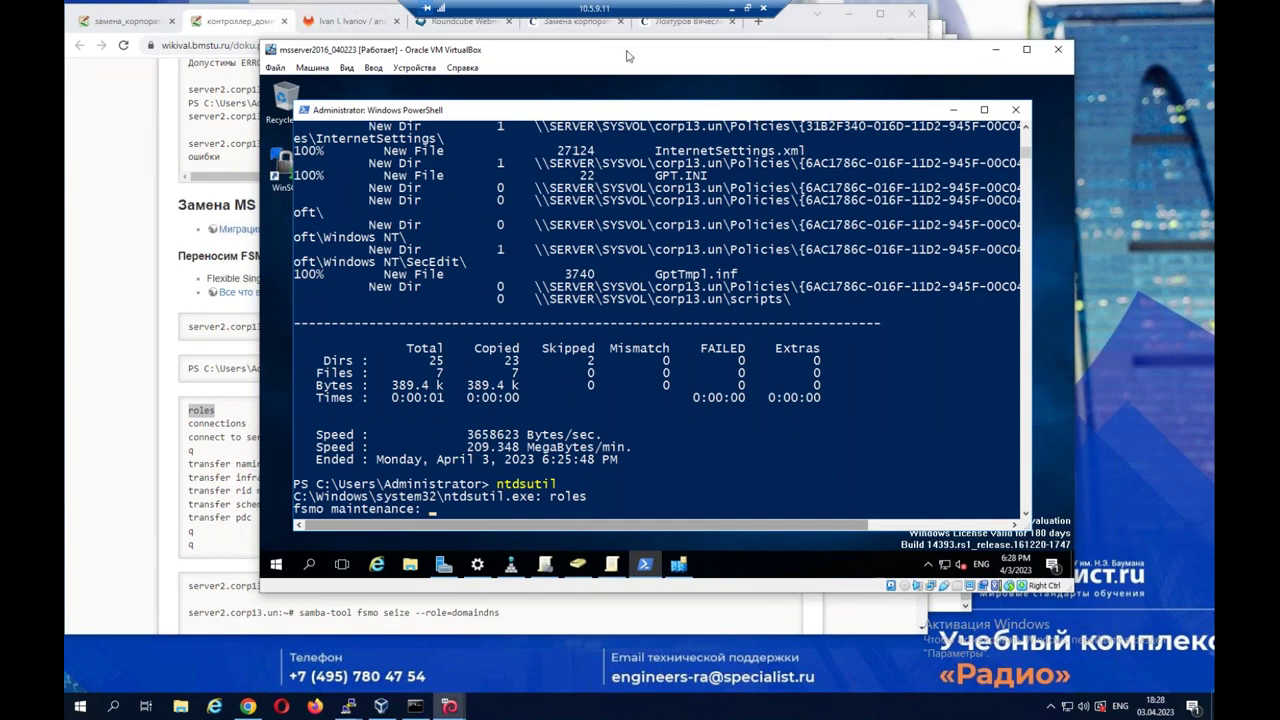
drag(628, 56, 620, 62)
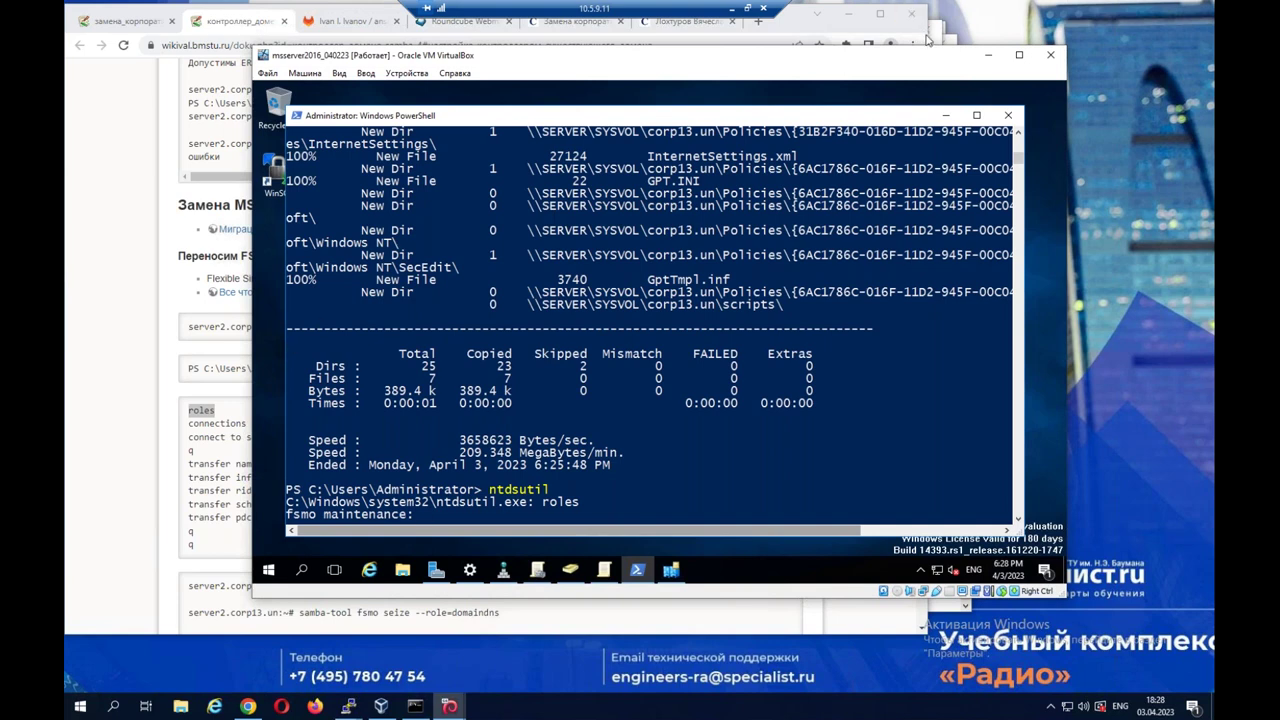
click(149, 345)
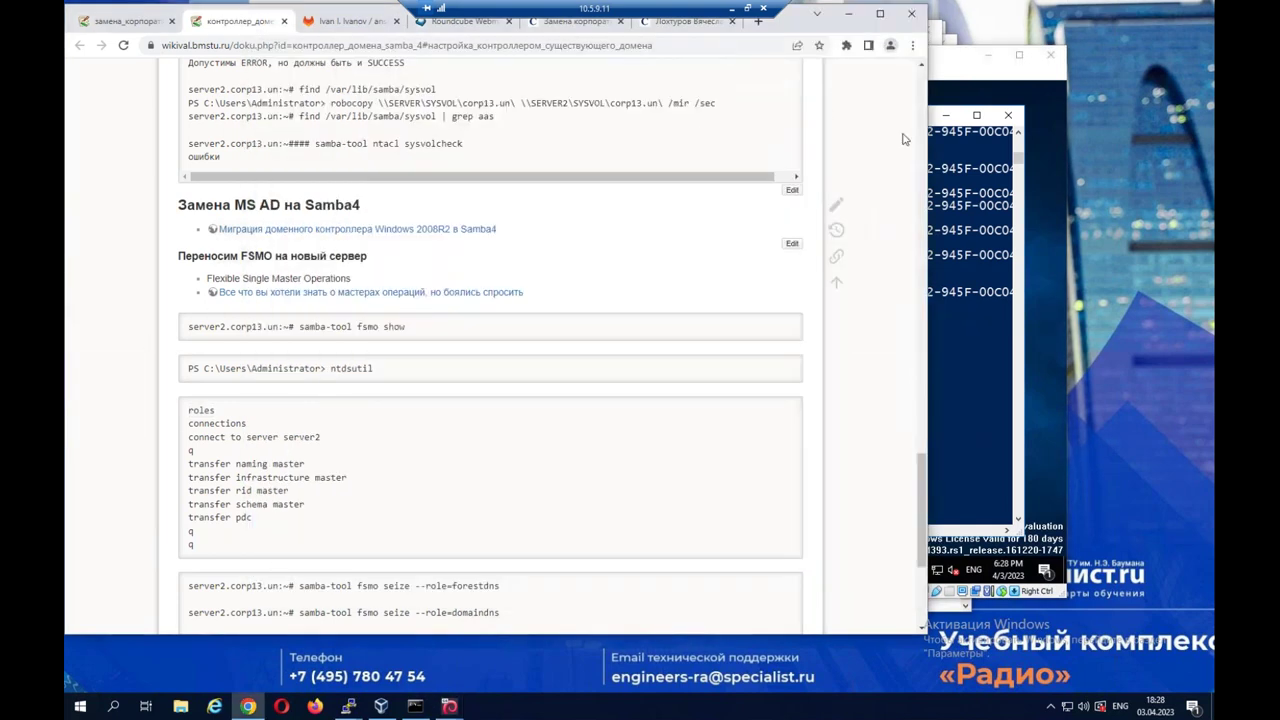
drag(926, 123, 893, 124)
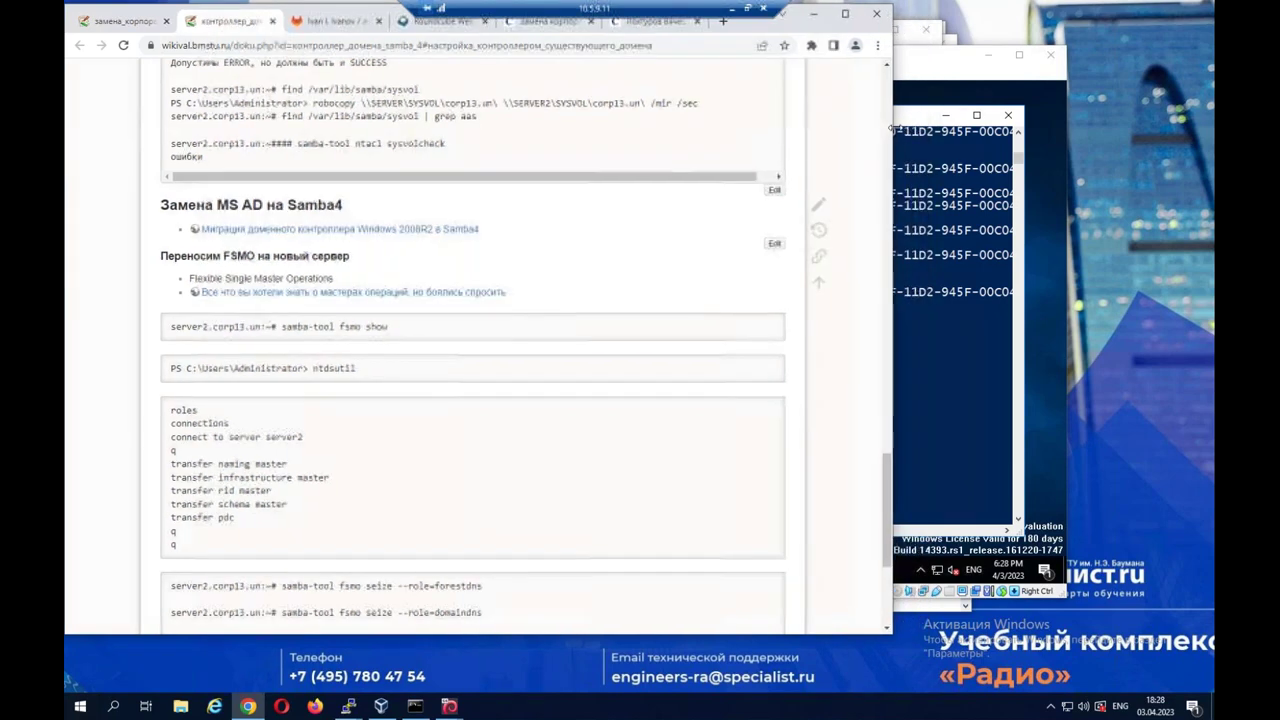
double_click(205, 424)
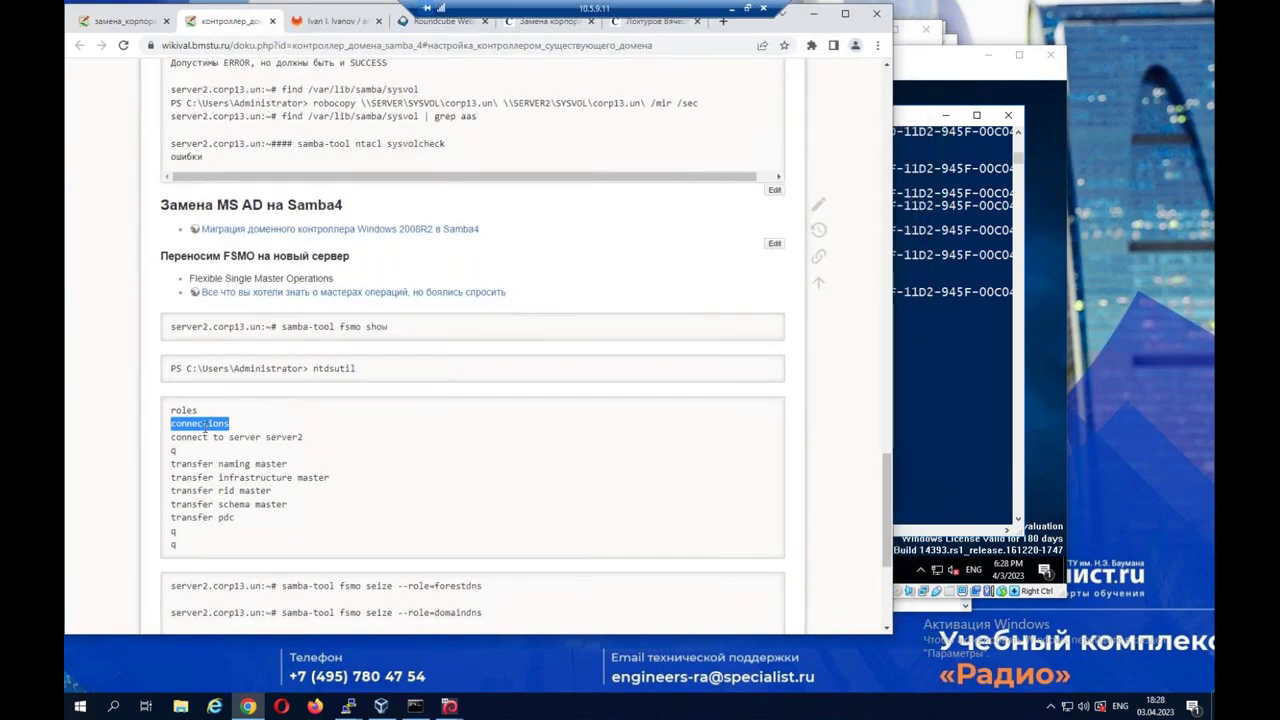
key(ctrl+c)
click(916, 120)
right_click(840, 212)
key(Return)
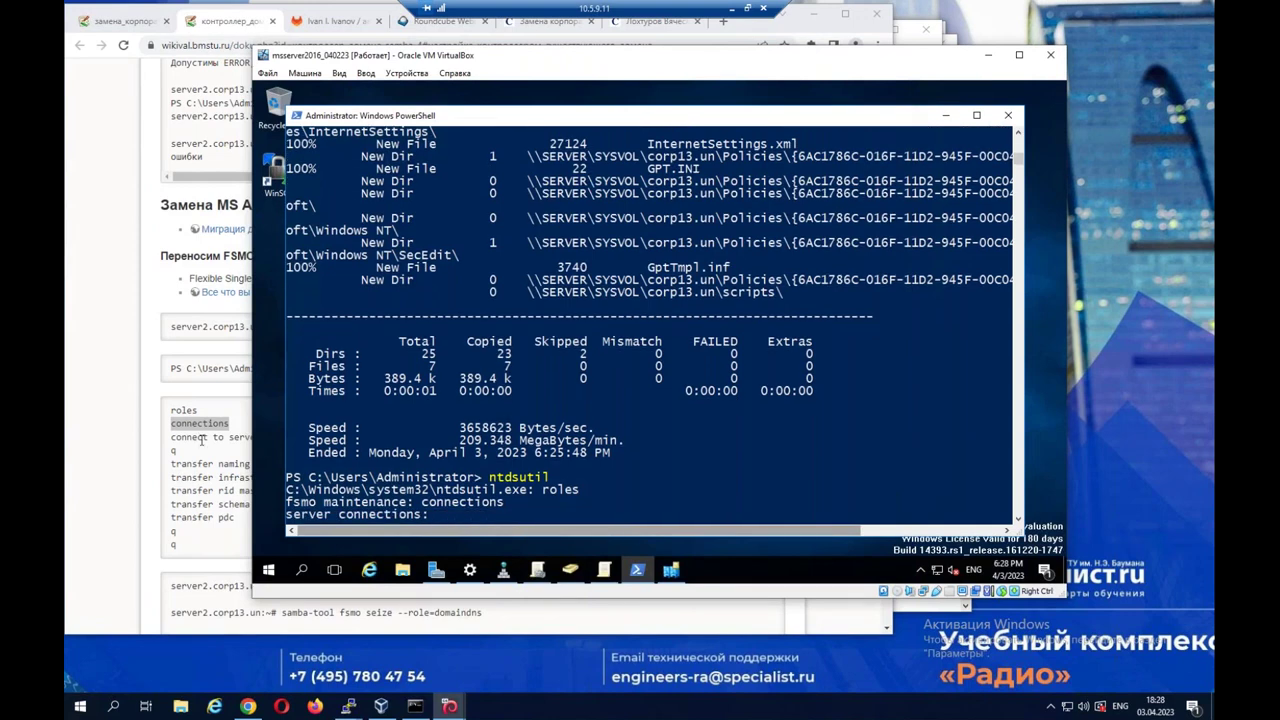
Connect ntdsutil to server2 with 'connect to server server2', then quit back to fsmo maintenance.
click(201, 439)
drag(171, 441, 309, 446)
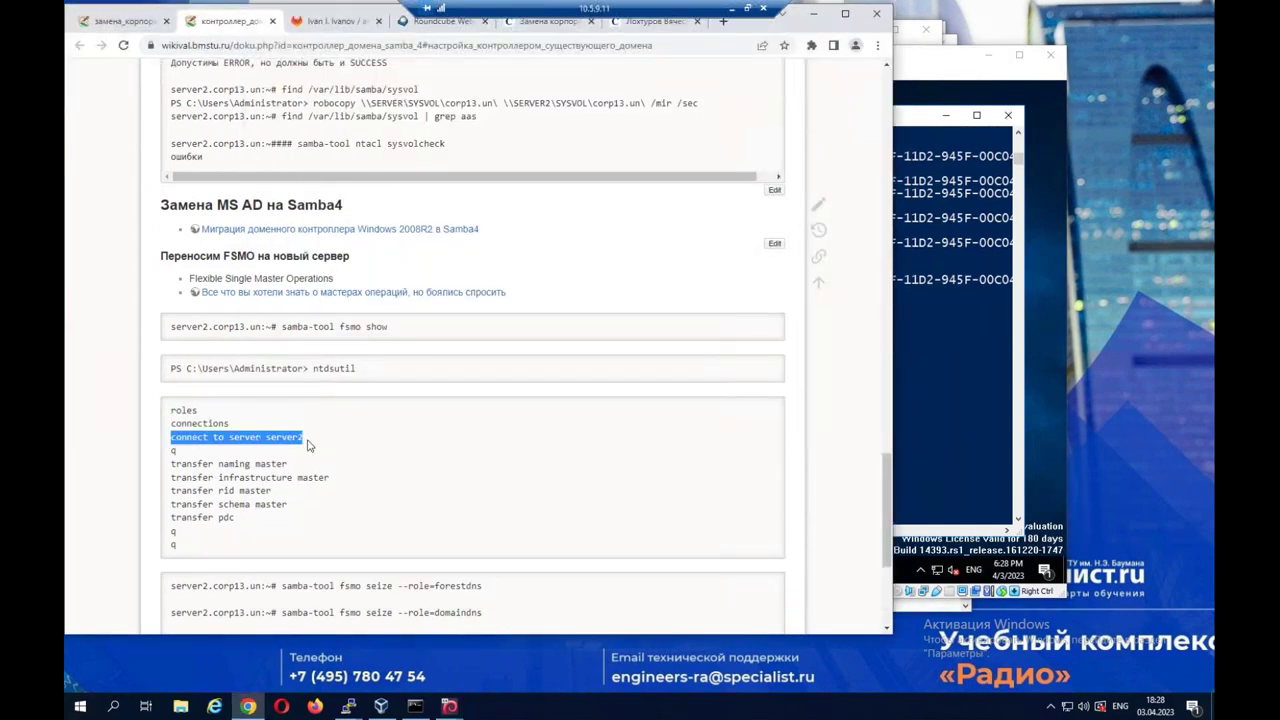
click(915, 116)
right_click(745, 296)
key(Return)
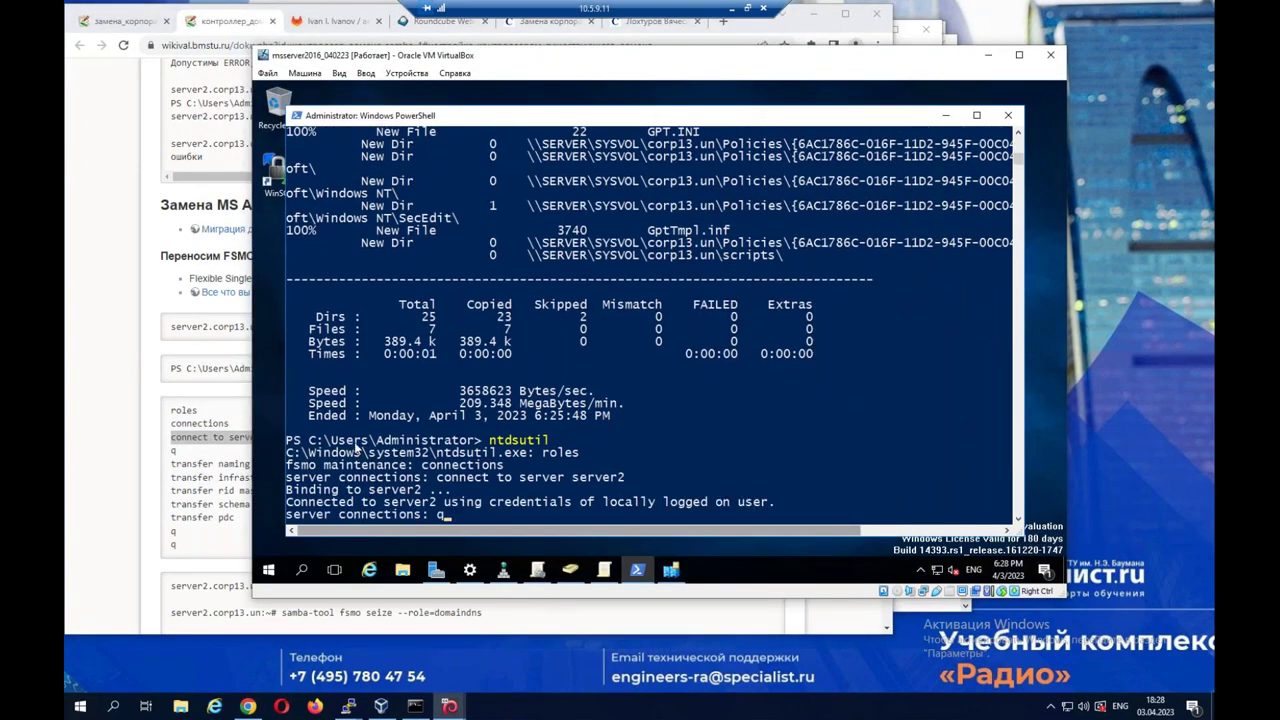
text(q)
key(Return)
click(174, 470)
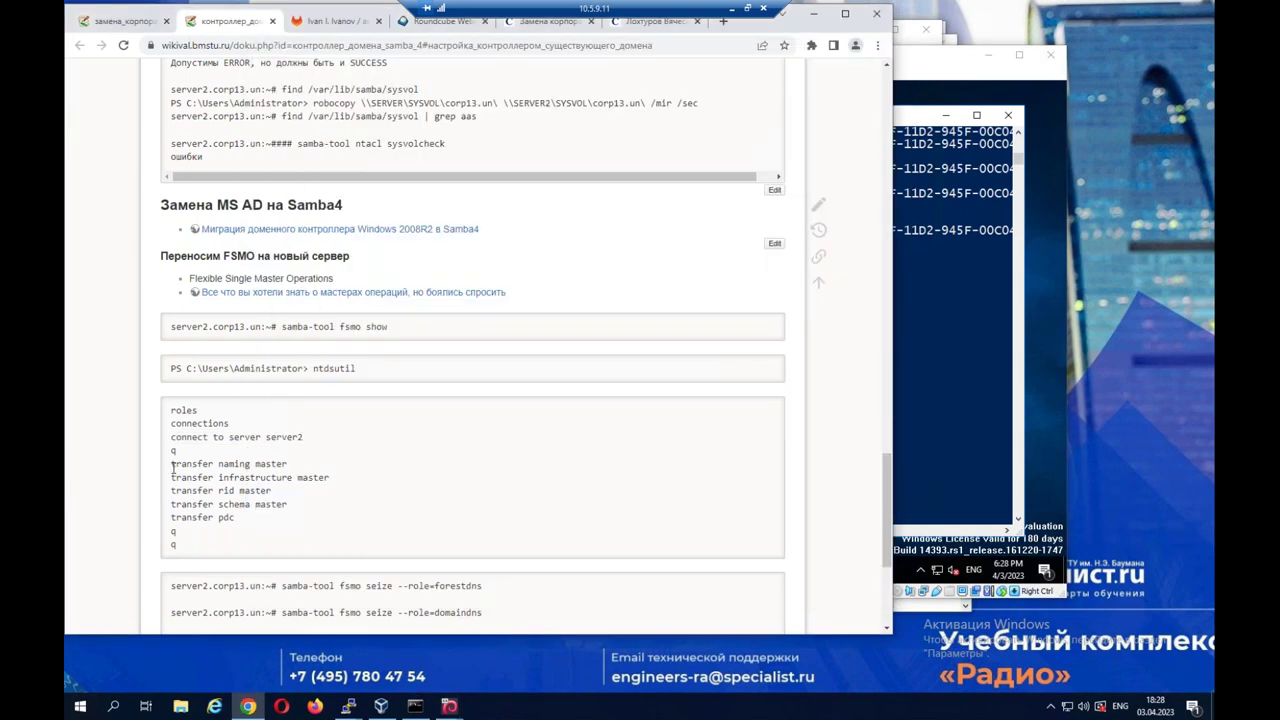
drag(173, 468, 290, 469)
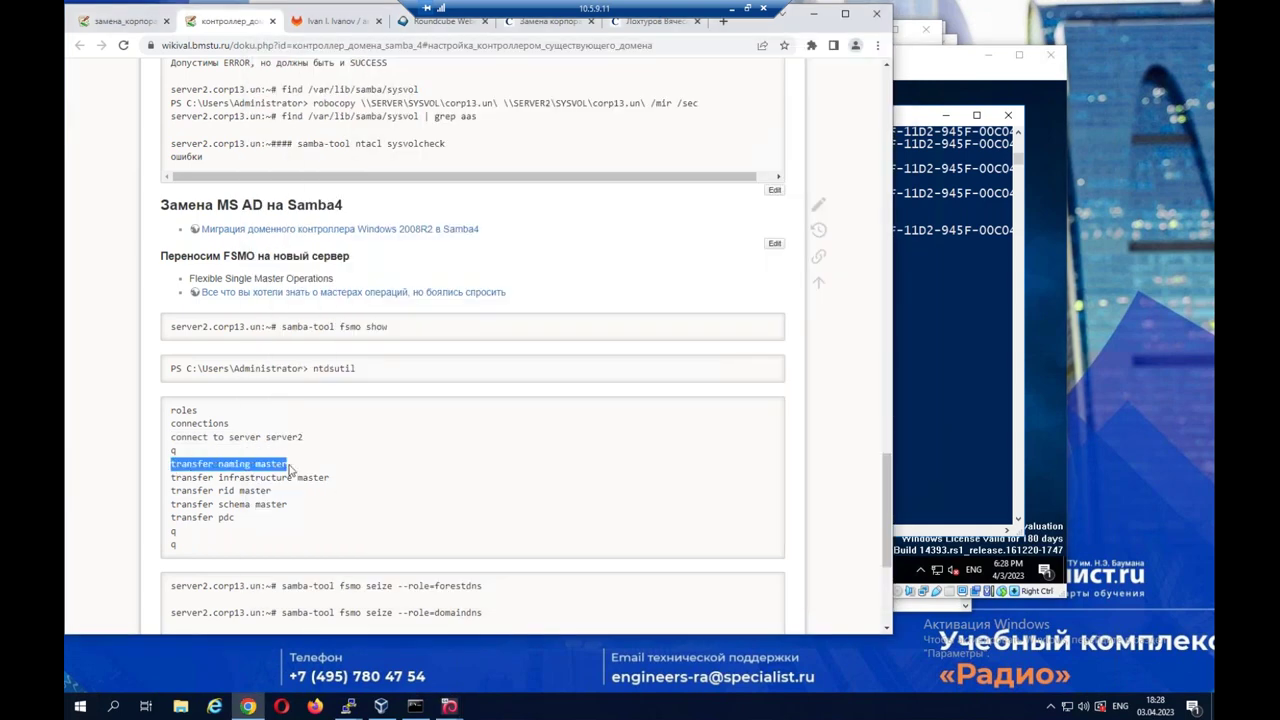
Transfer the naming master role to server2 and confirm the prompt.
click(918, 122)
right_click(785, 271)
key(Return)
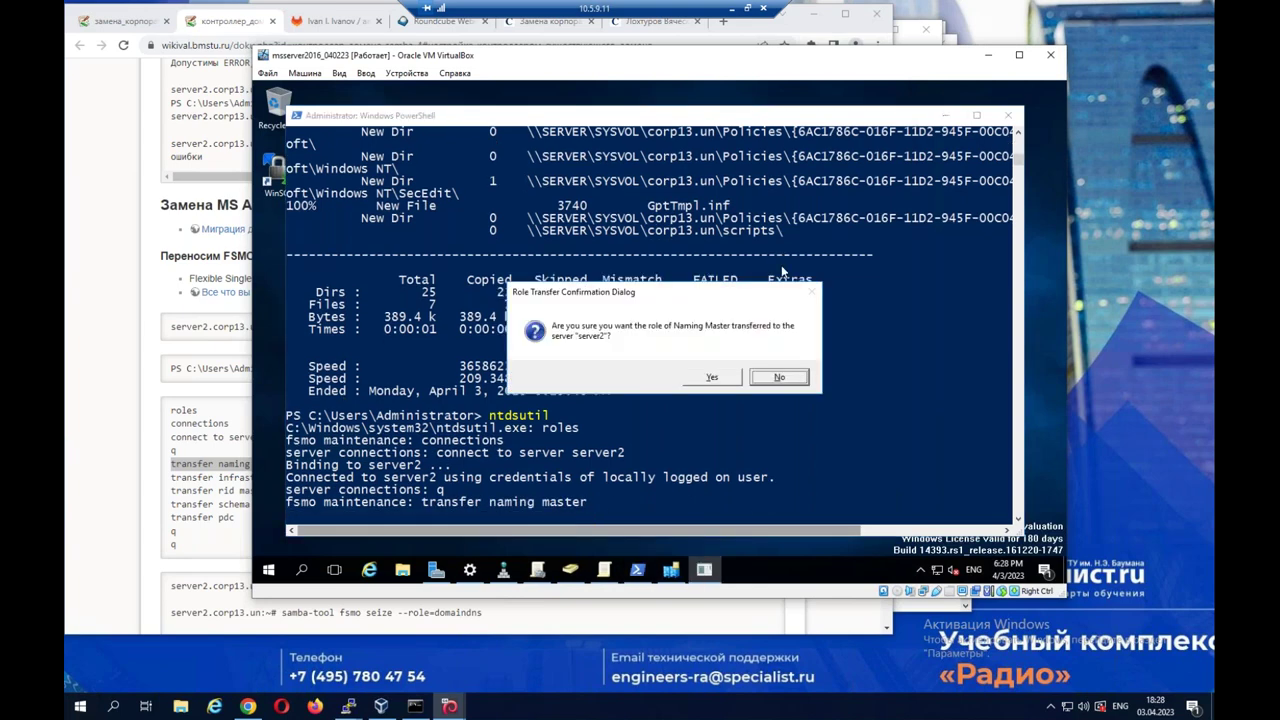
key(Left)
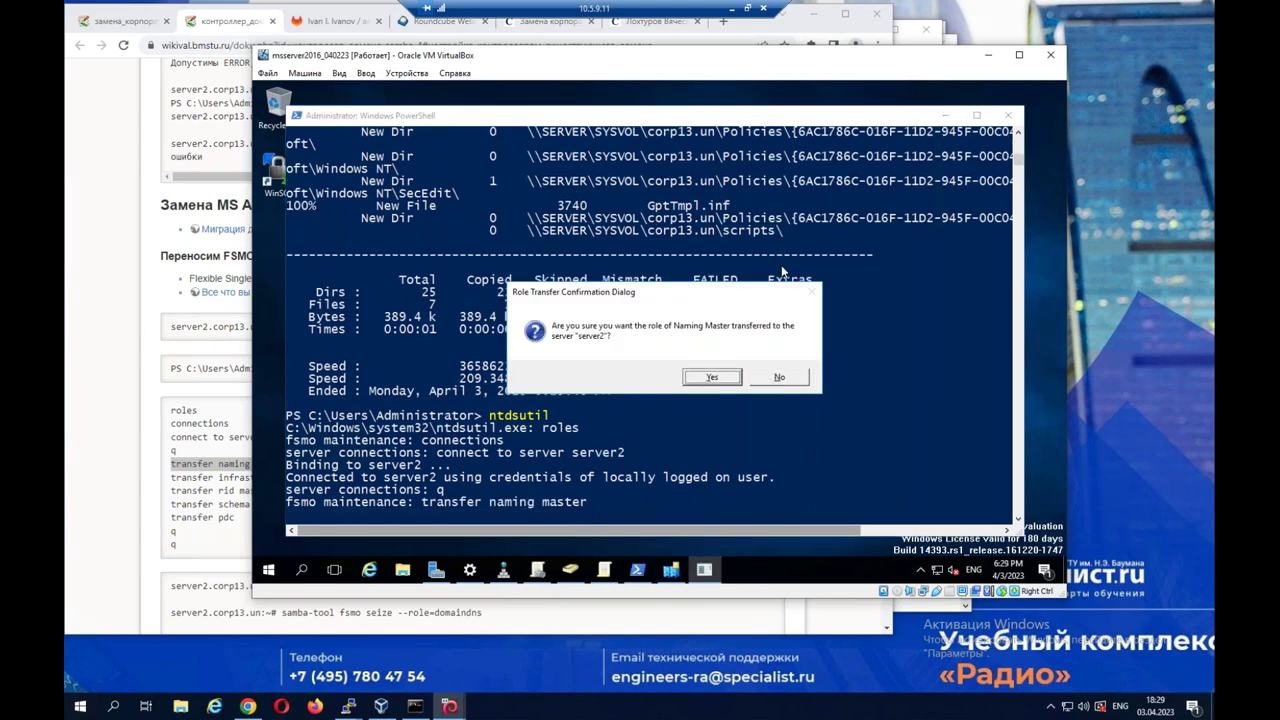
key(Return)
Transfer the infrastructure master role to server2.
click(184, 490)
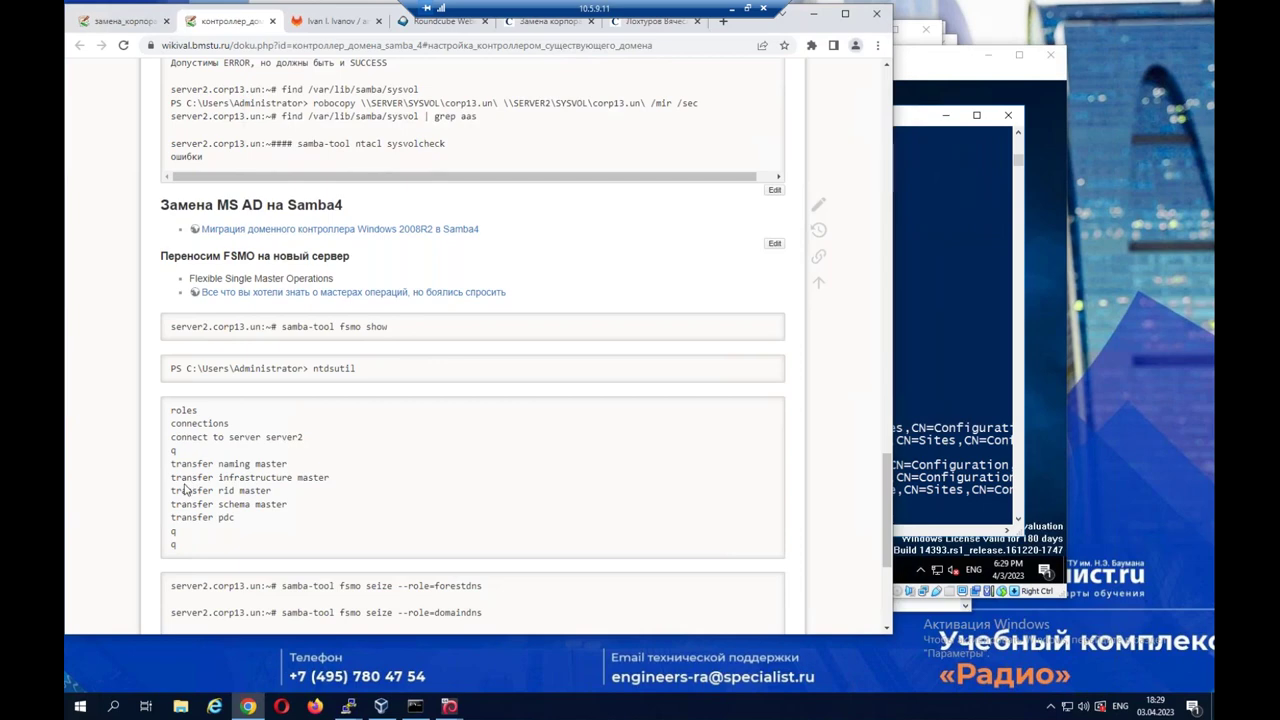
drag(171, 478, 331, 478)
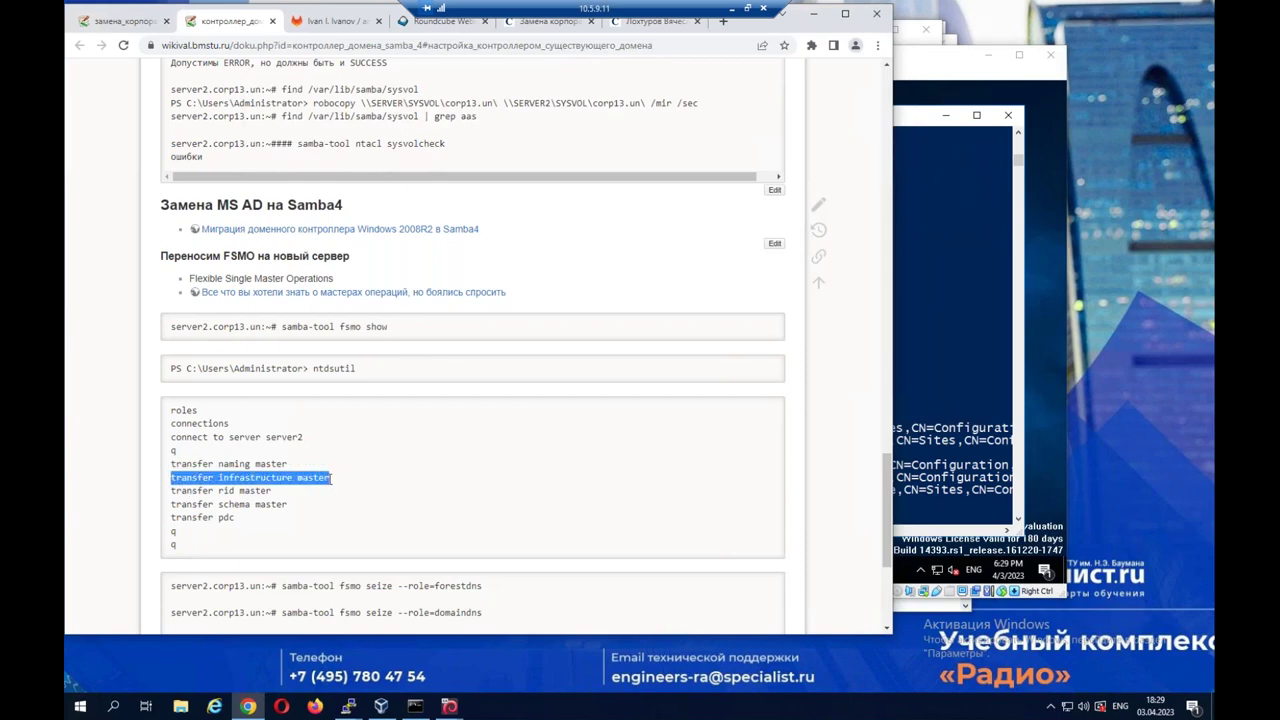
click(912, 120)
right_click(805, 280)
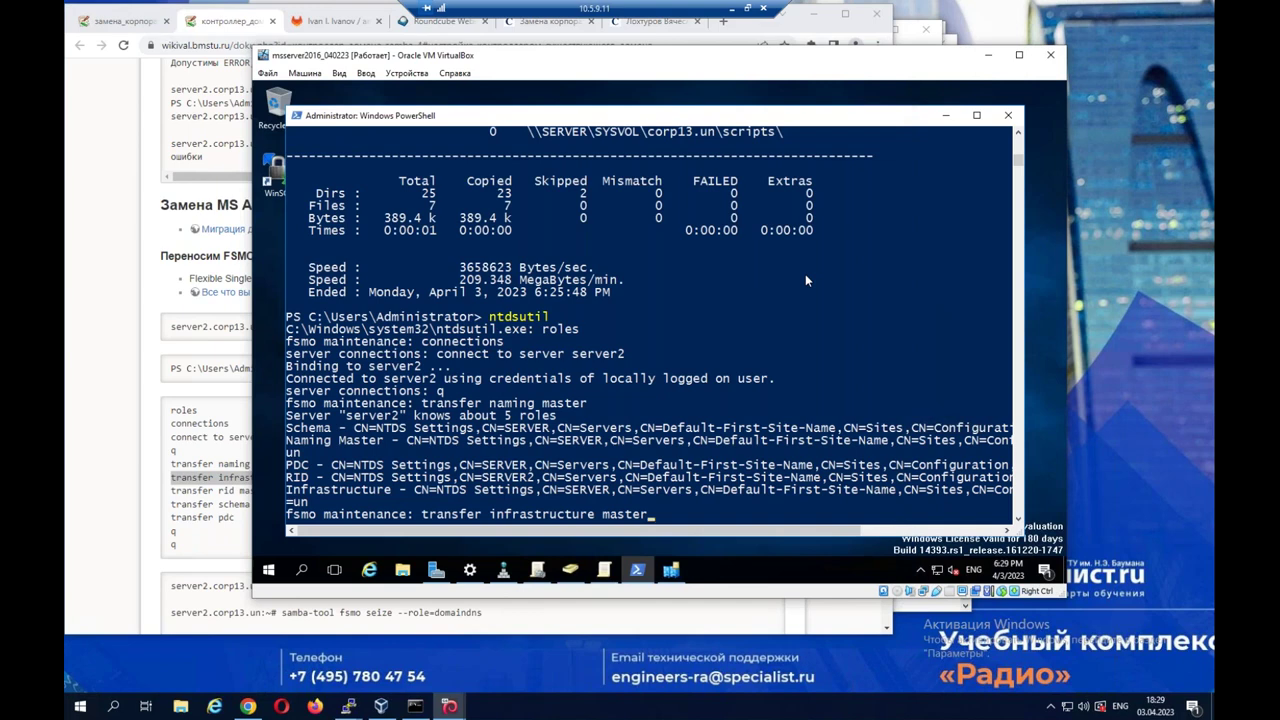
key(Return)
key(Return)
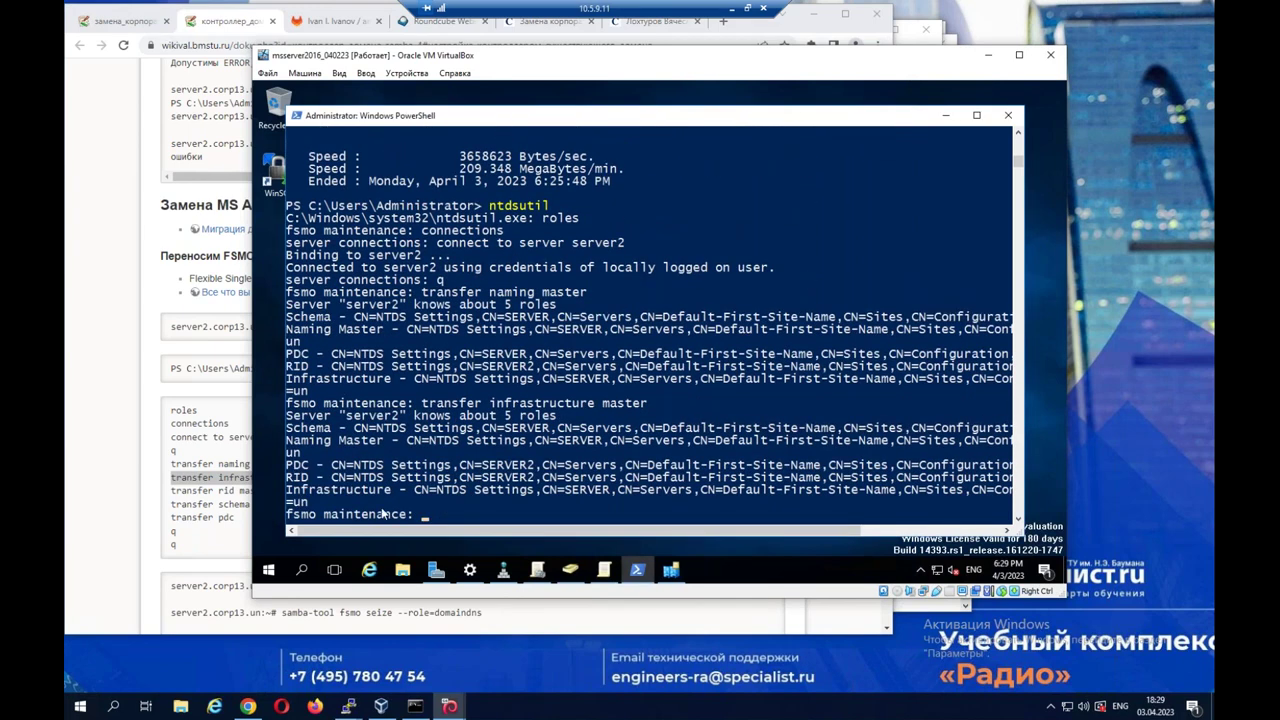
Transfer the RID master role to server2 with 'transfer rid master'.
click(180, 491)
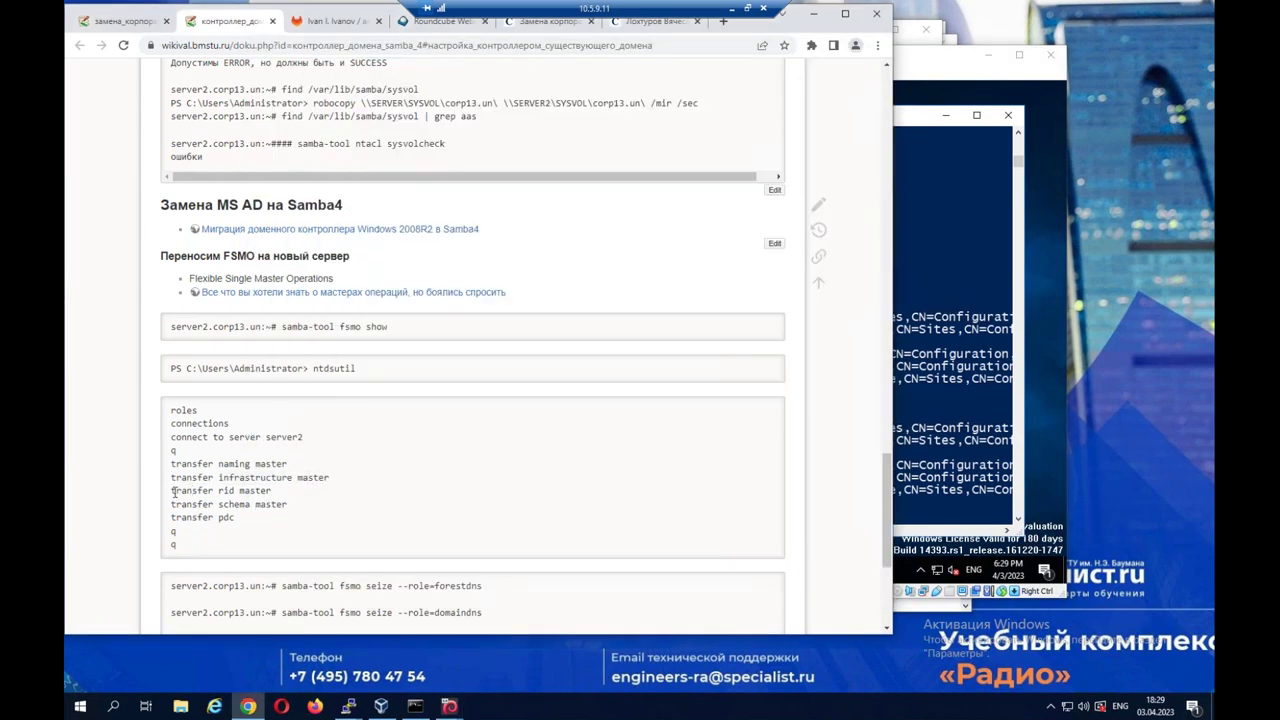
drag(172, 491, 271, 500)
key(ctrl+c)
click(908, 120)
right_click(790, 269)
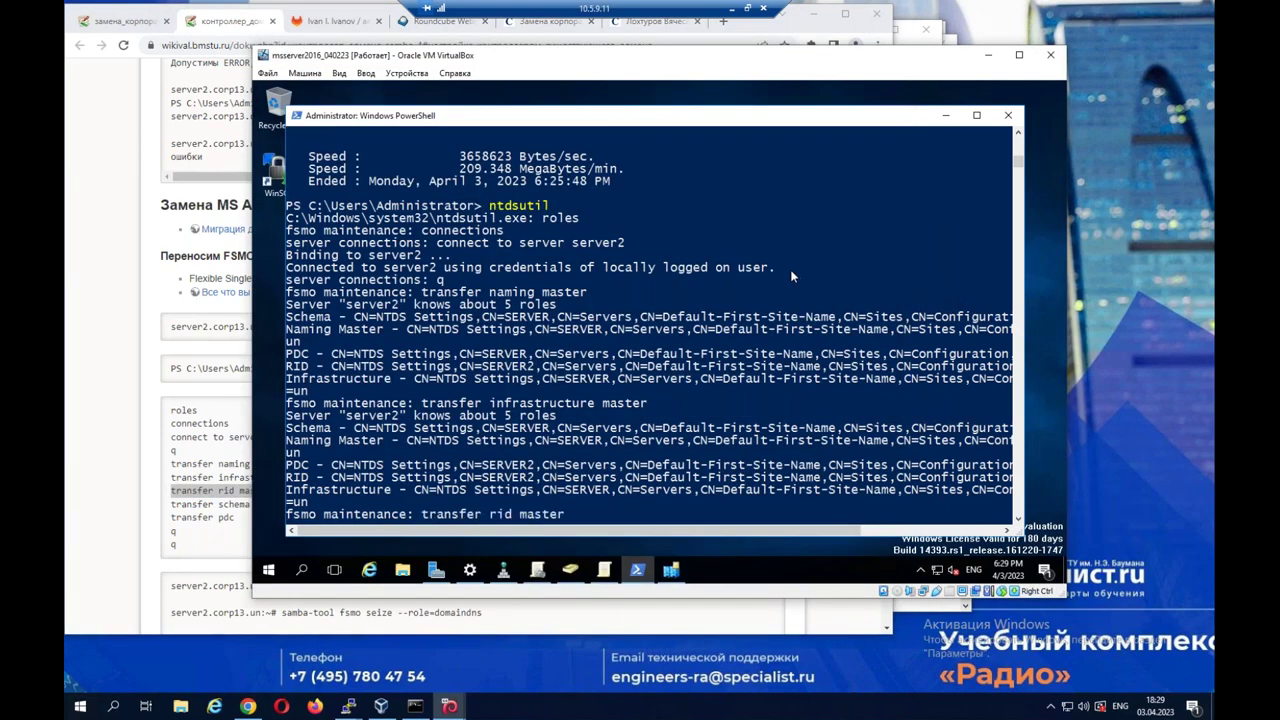
key(Return)
key(Return)
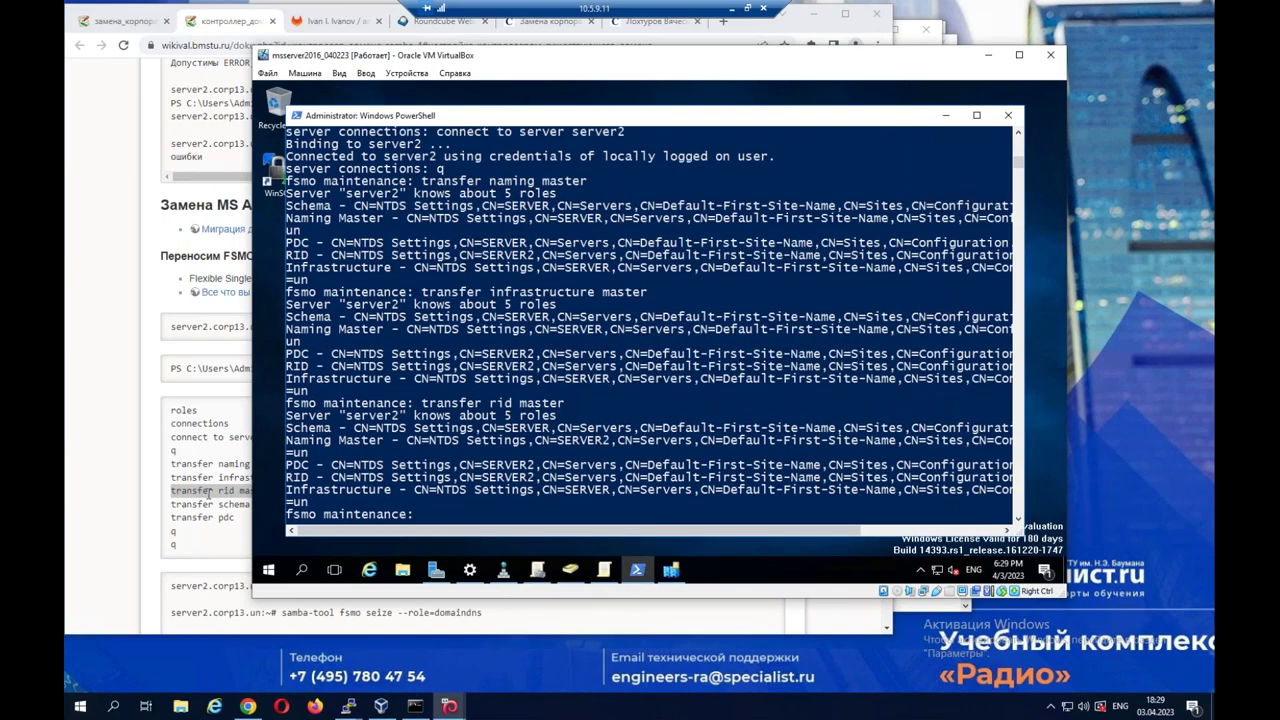
Transfer the schema master role to server2 and confirm the prompt.
click(200, 494)
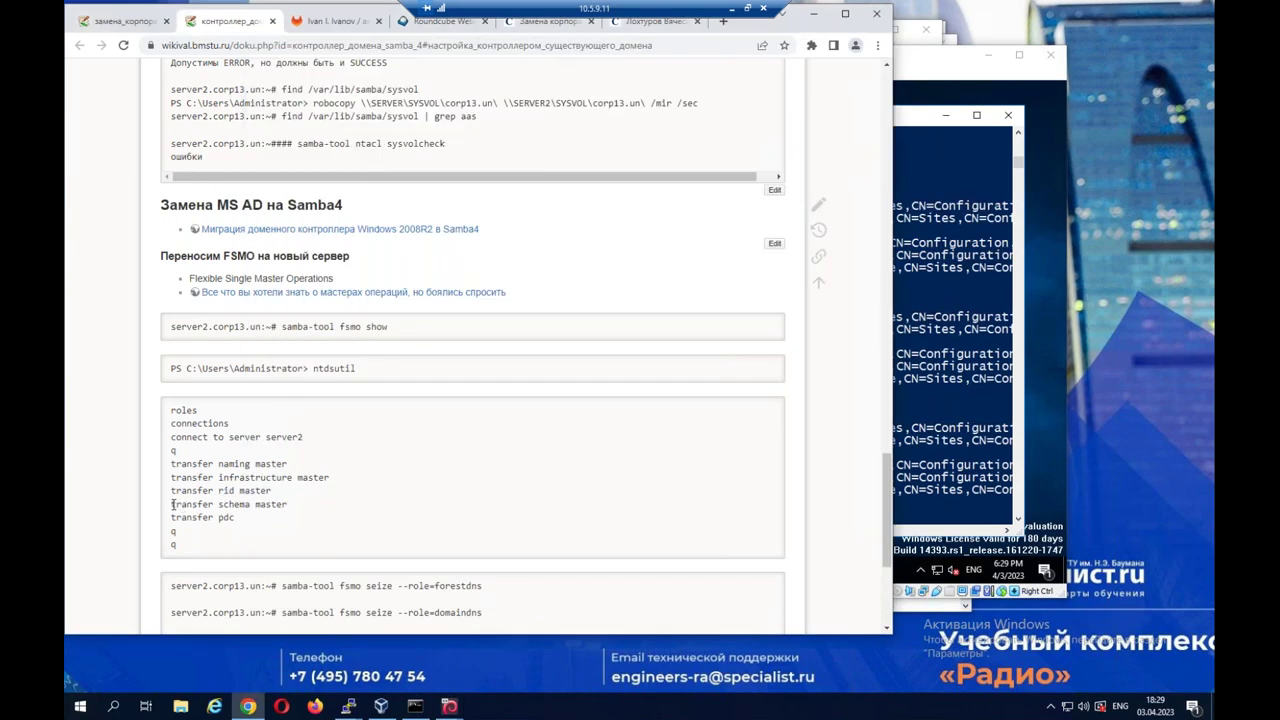
drag(172, 505, 287, 505)
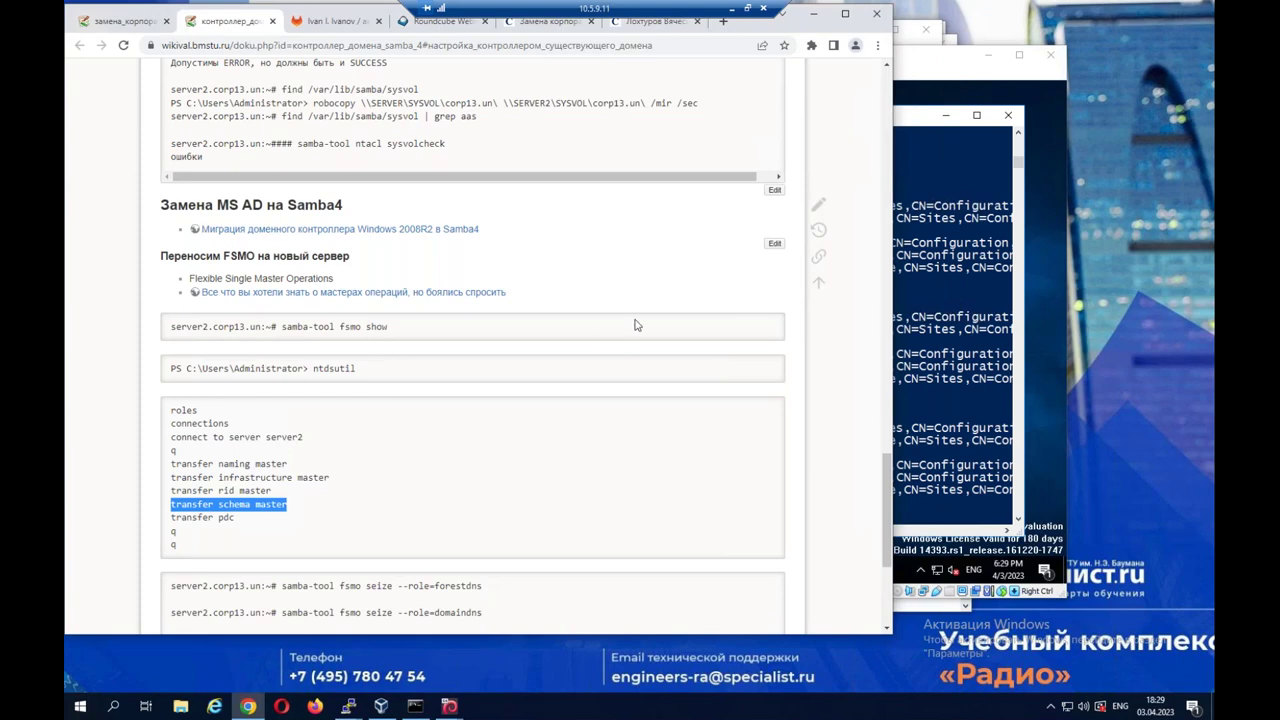
click(912, 120)
right_click(820, 287)
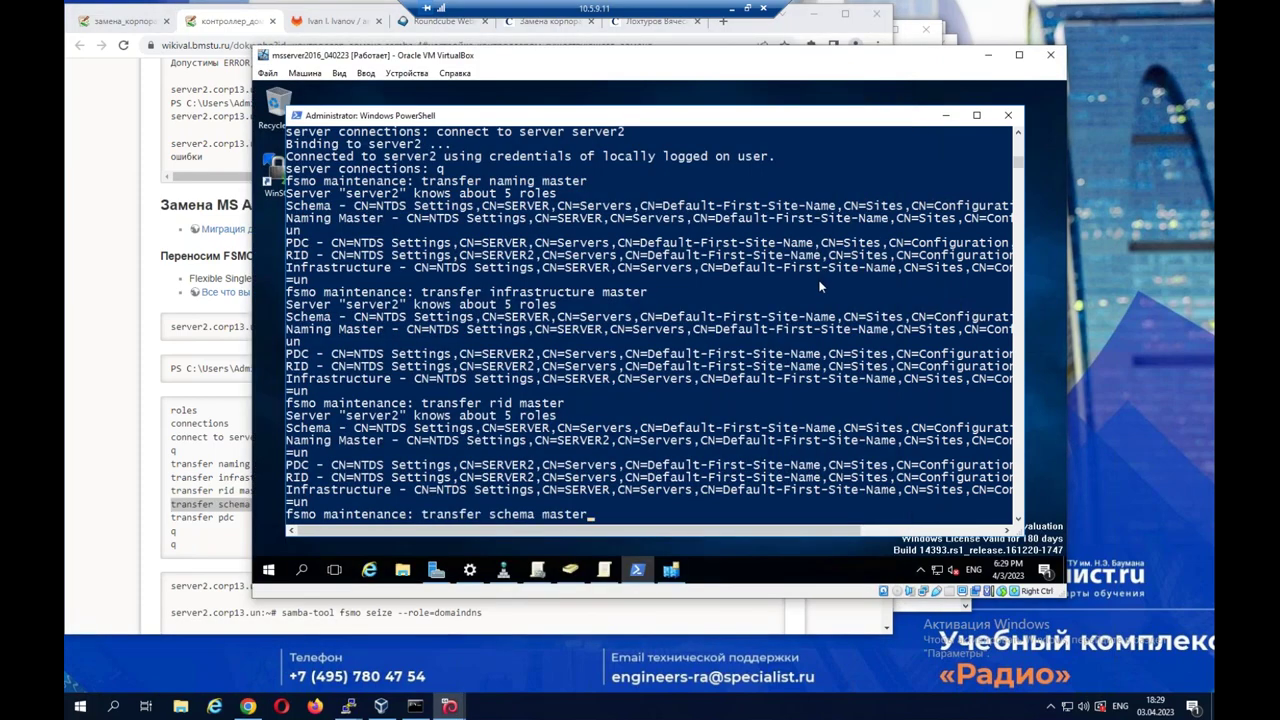
key(Return)
key(Left)
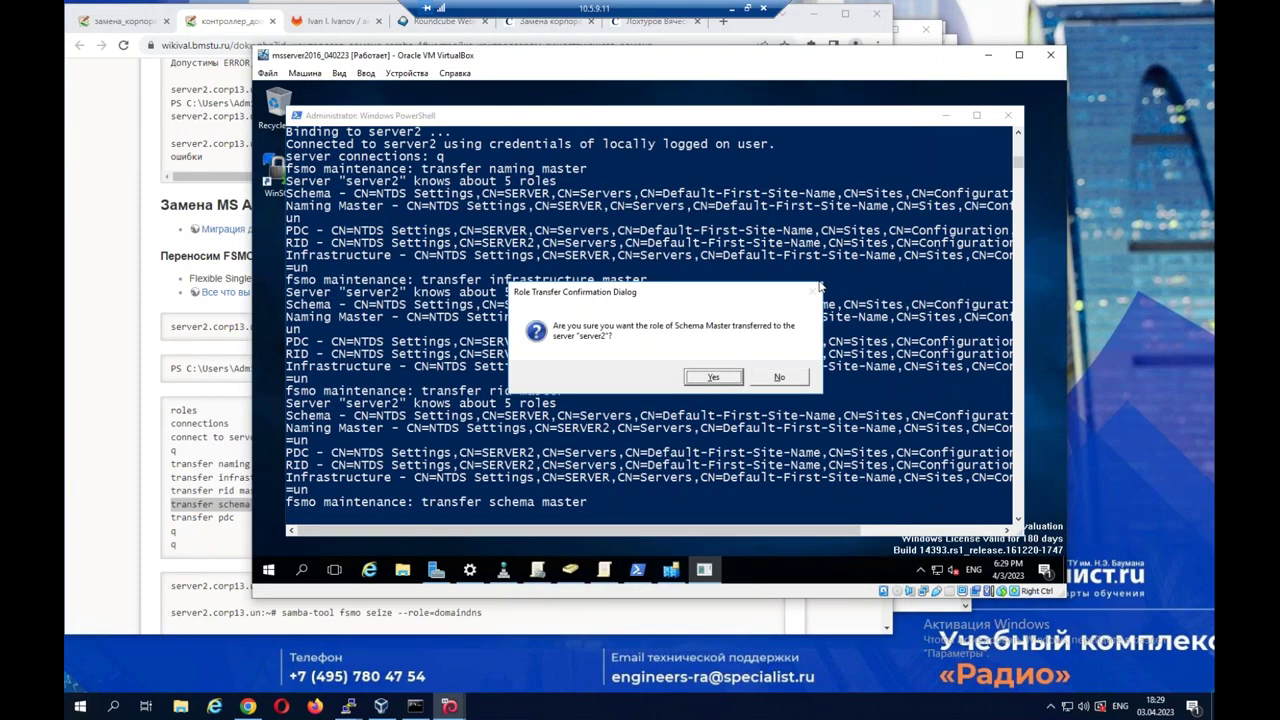
key(Return)
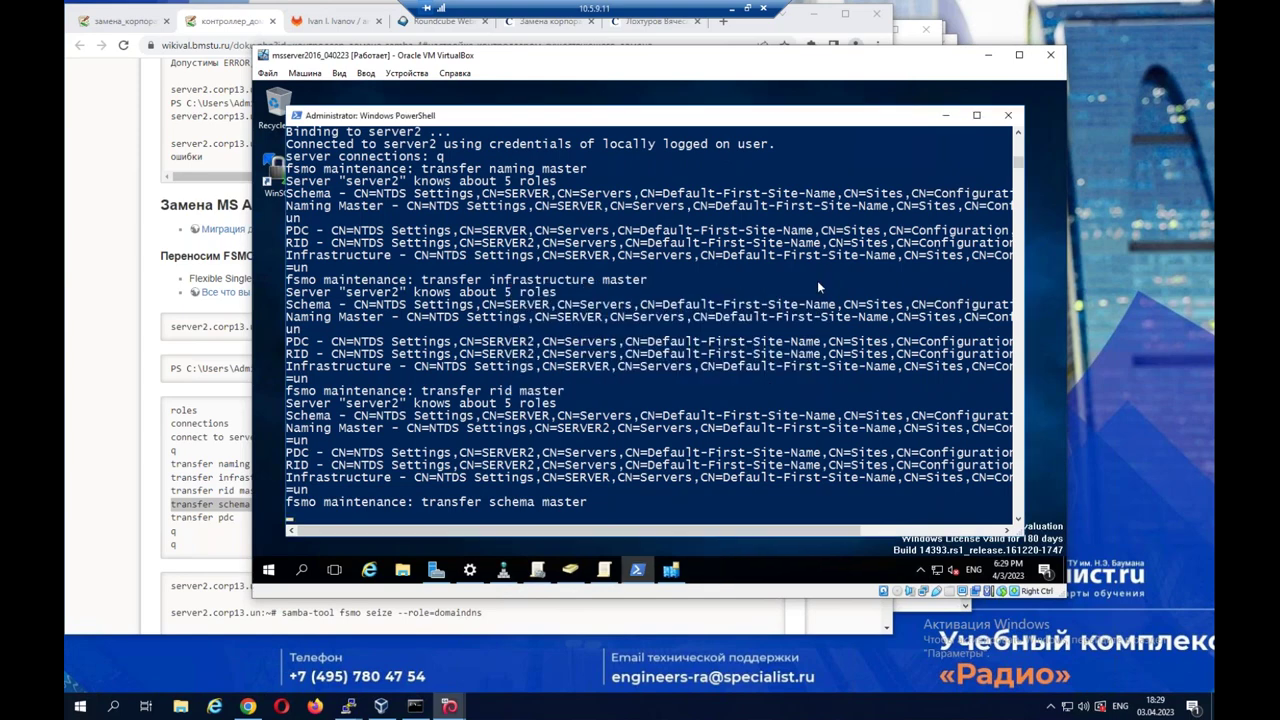
Transfer the PDC role to server2 and confirm the prompt.
drag(173, 517, 235, 520)
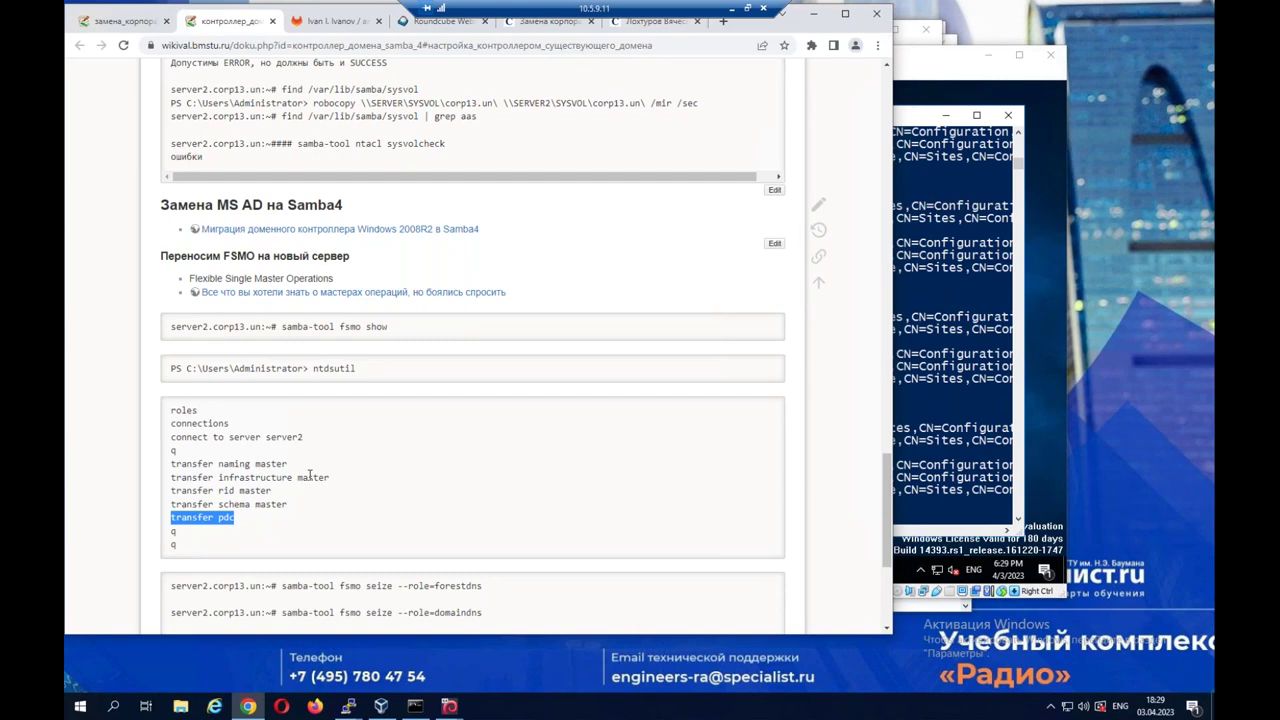
click(899, 125)
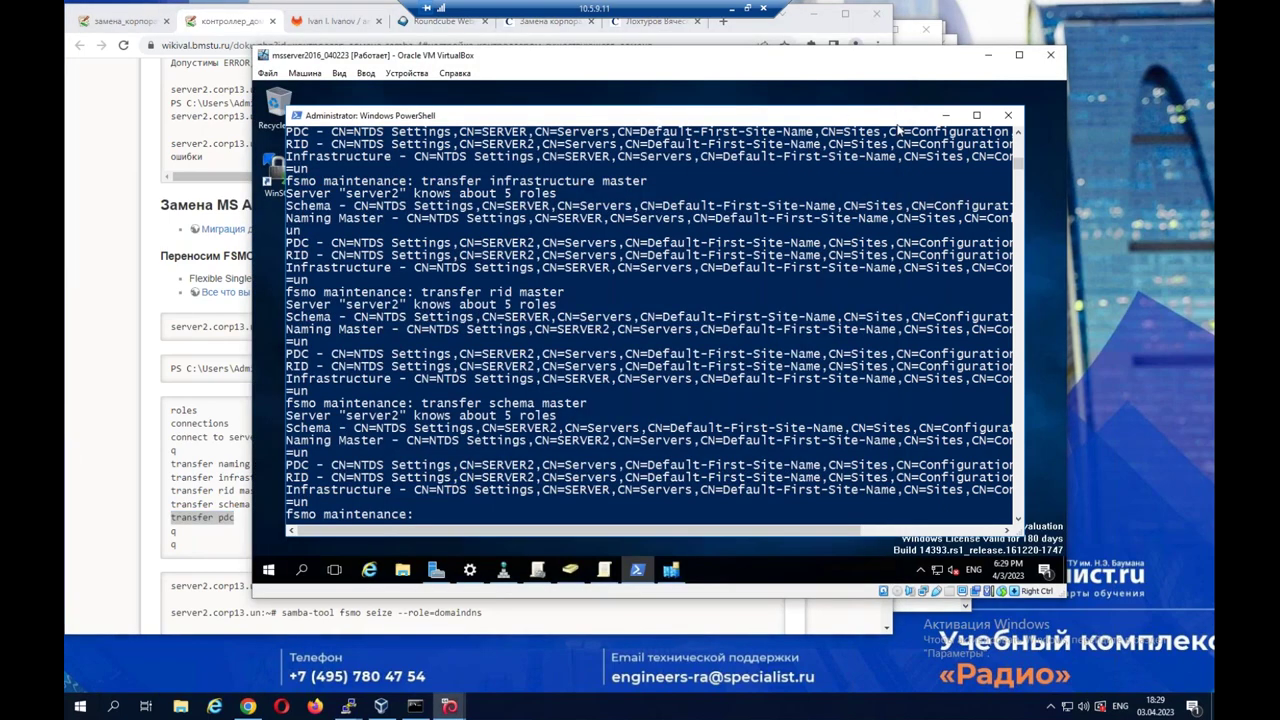
right_click(778, 268)
key(Return)
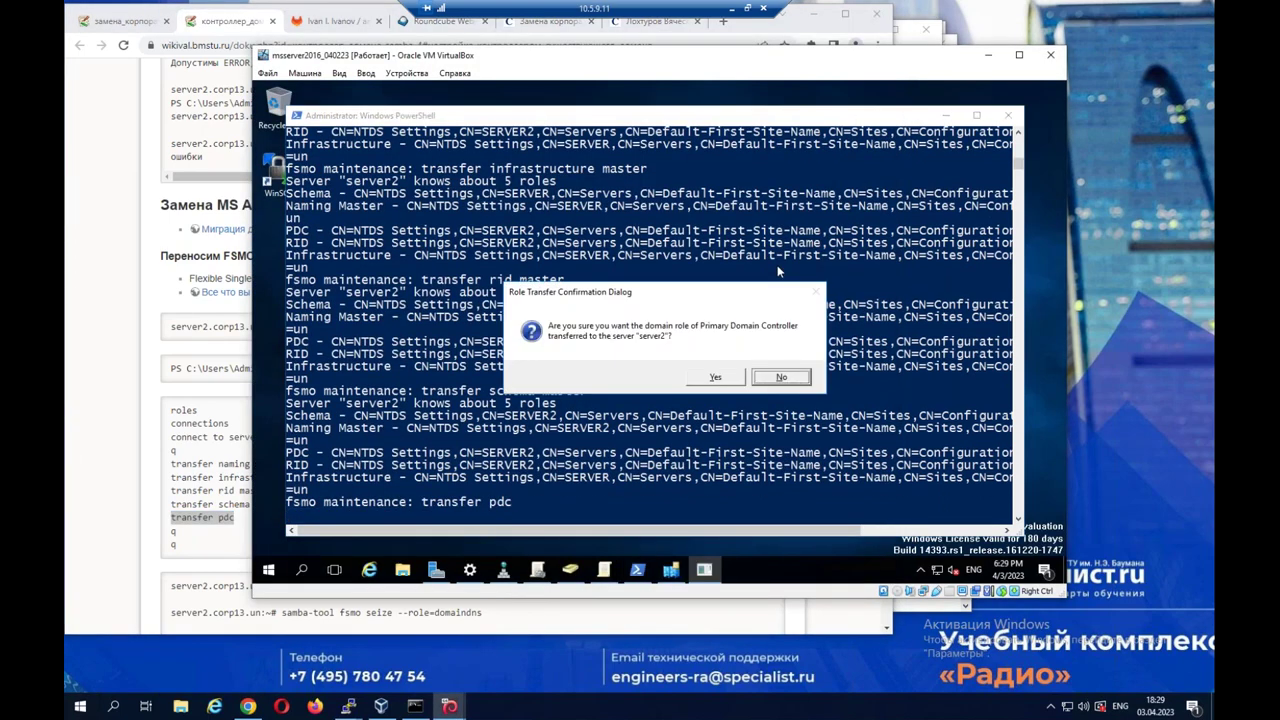
click(711, 380)
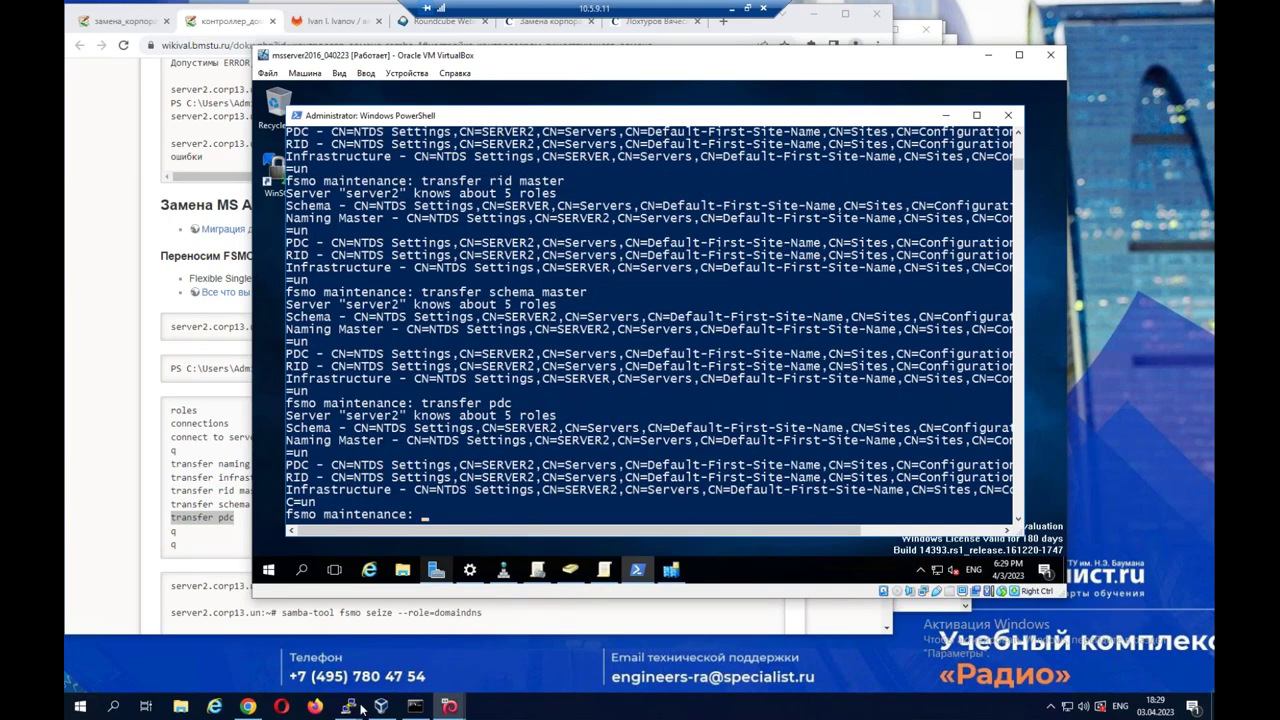
In the server2 (192.168.13.12) session, seize the forestdns role with samba-tool fsmo seize.
mouse_move(436, 569)
click(211, 598)
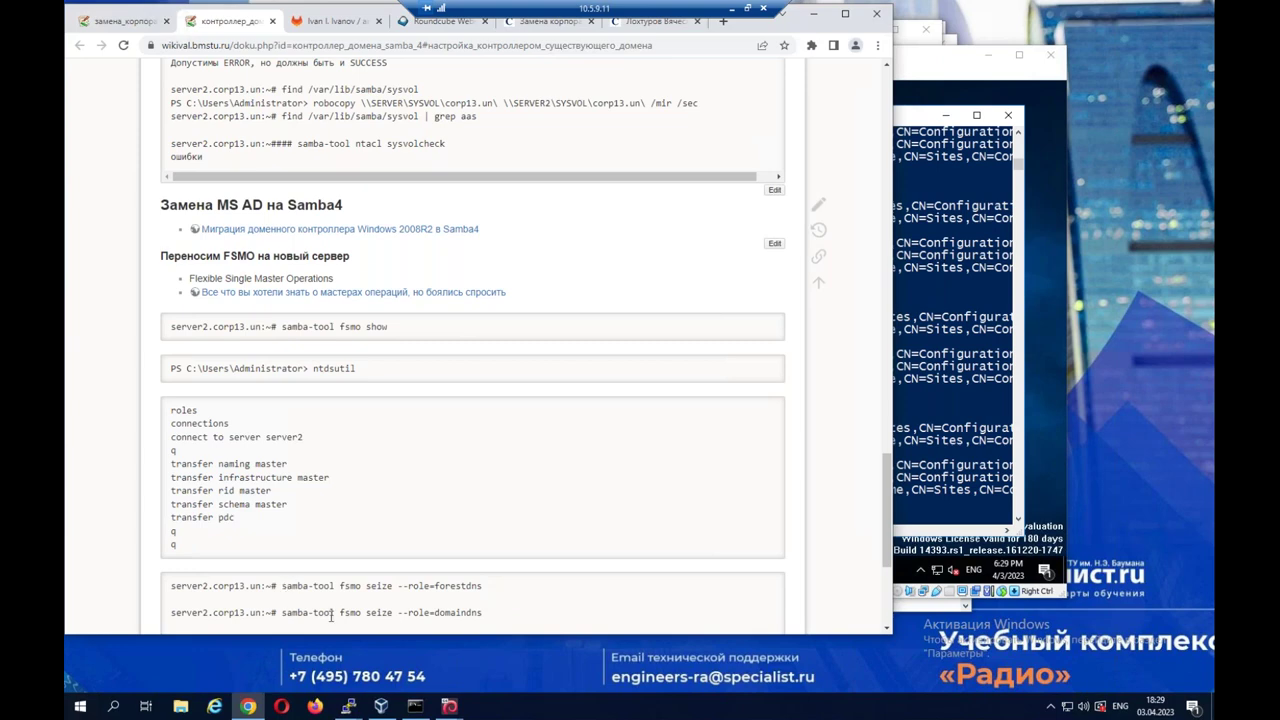
drag(282, 586, 491, 590)
click(349, 706)
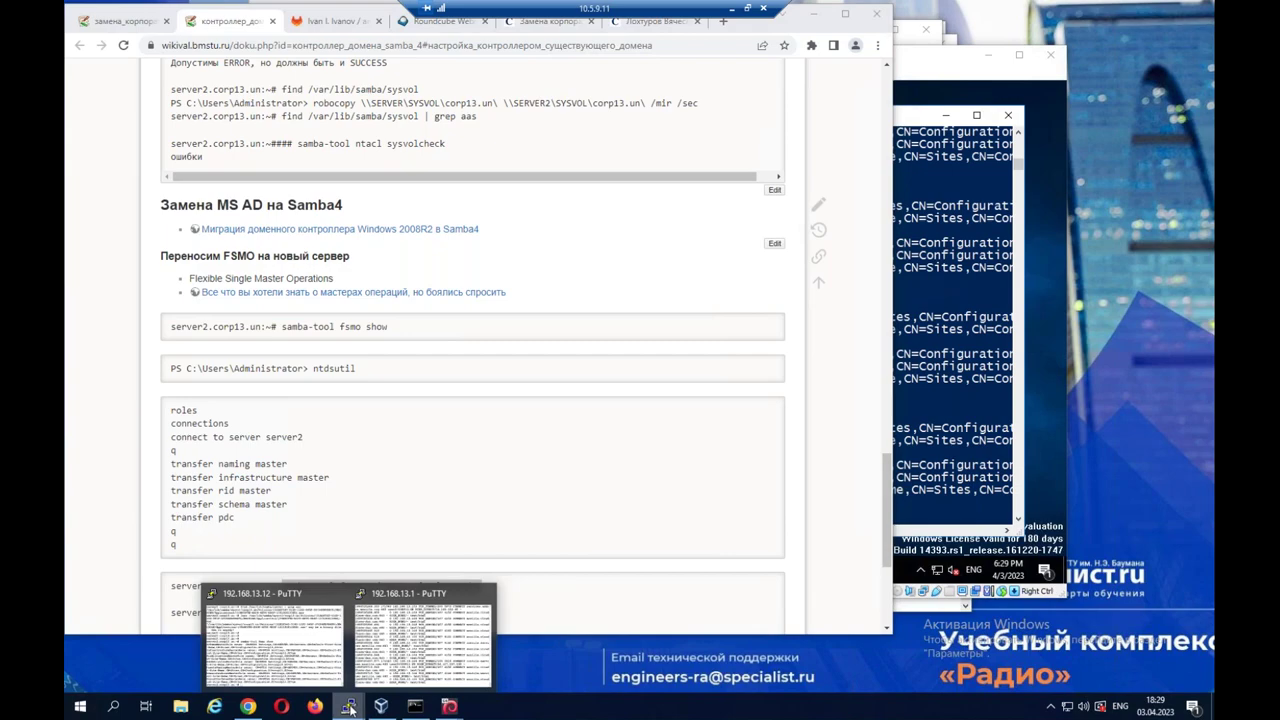
click(283, 670)
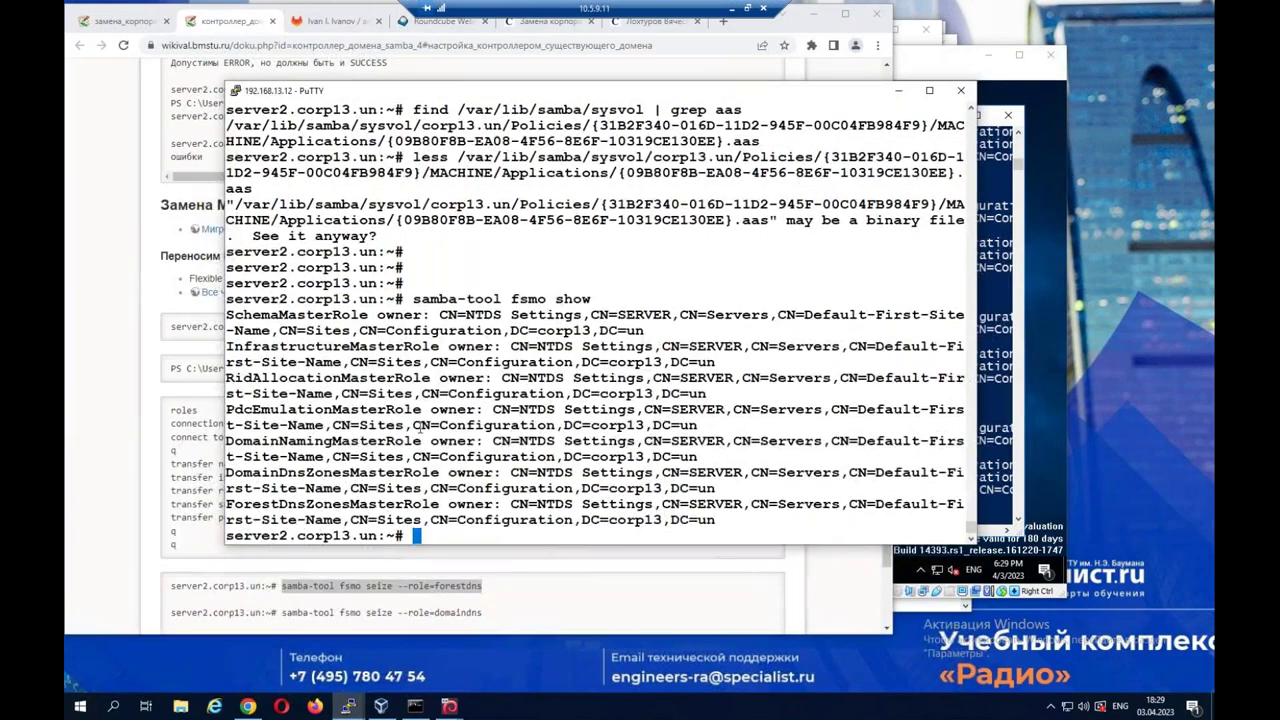
key(Return)
key(Return)
key(Up)
key(Return)
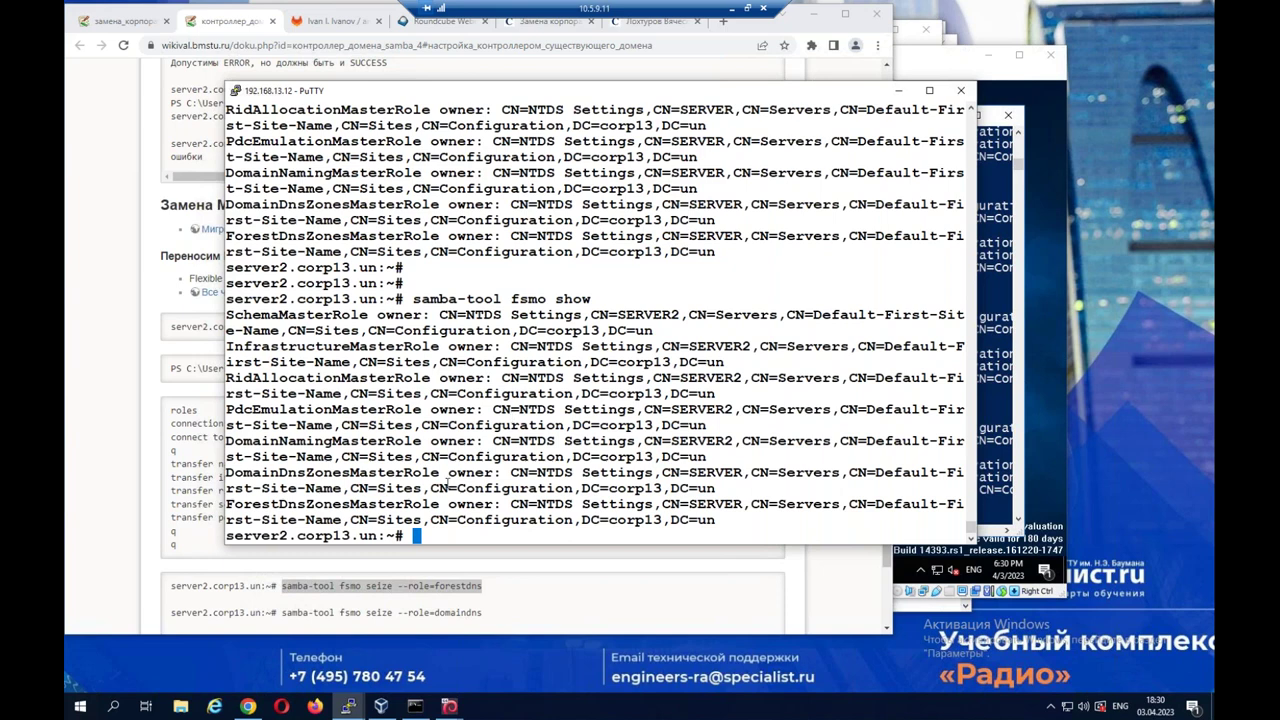
right_click(482, 446)
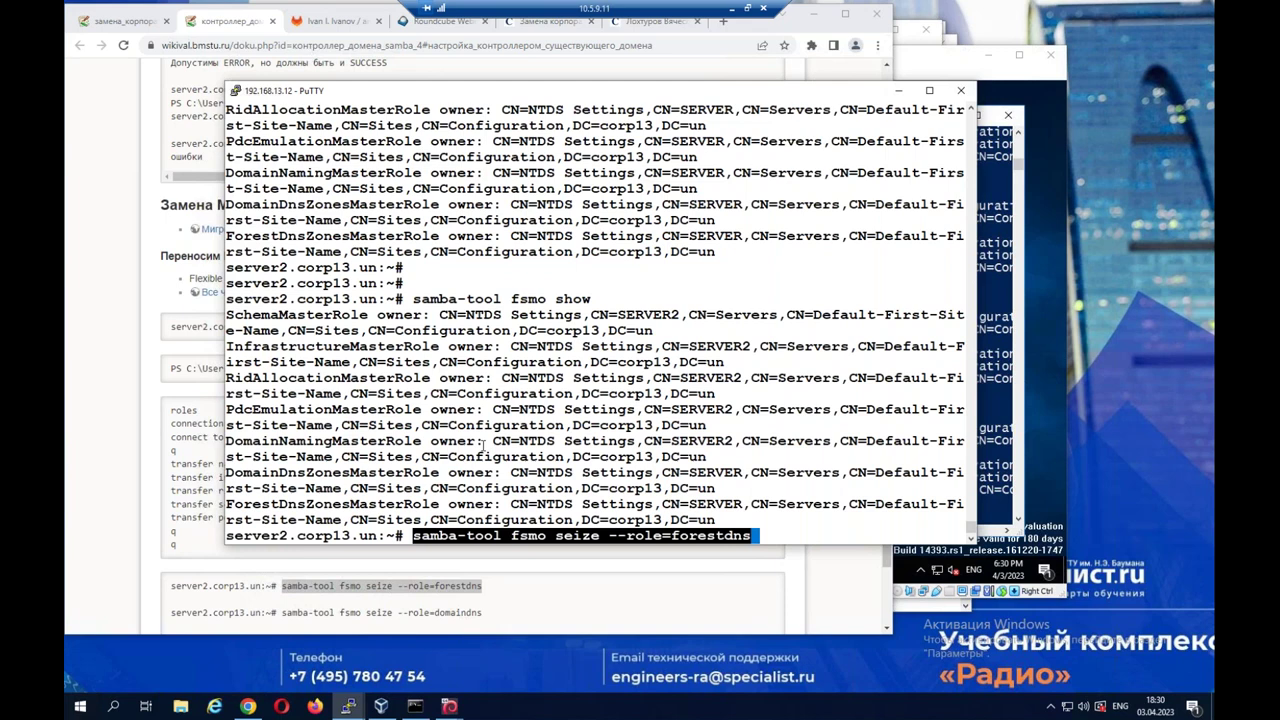
key(Return)
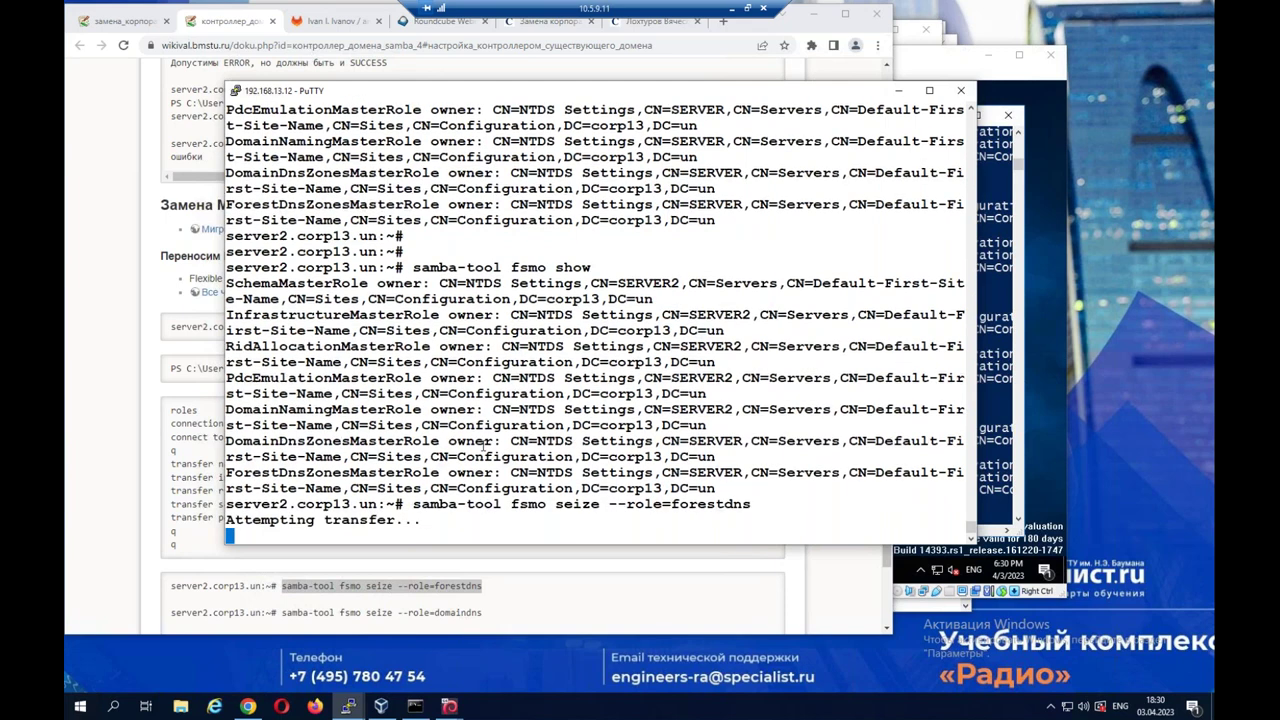
Copy the domaindns seize command from the wiki and run it on server2.
click(287, 614)
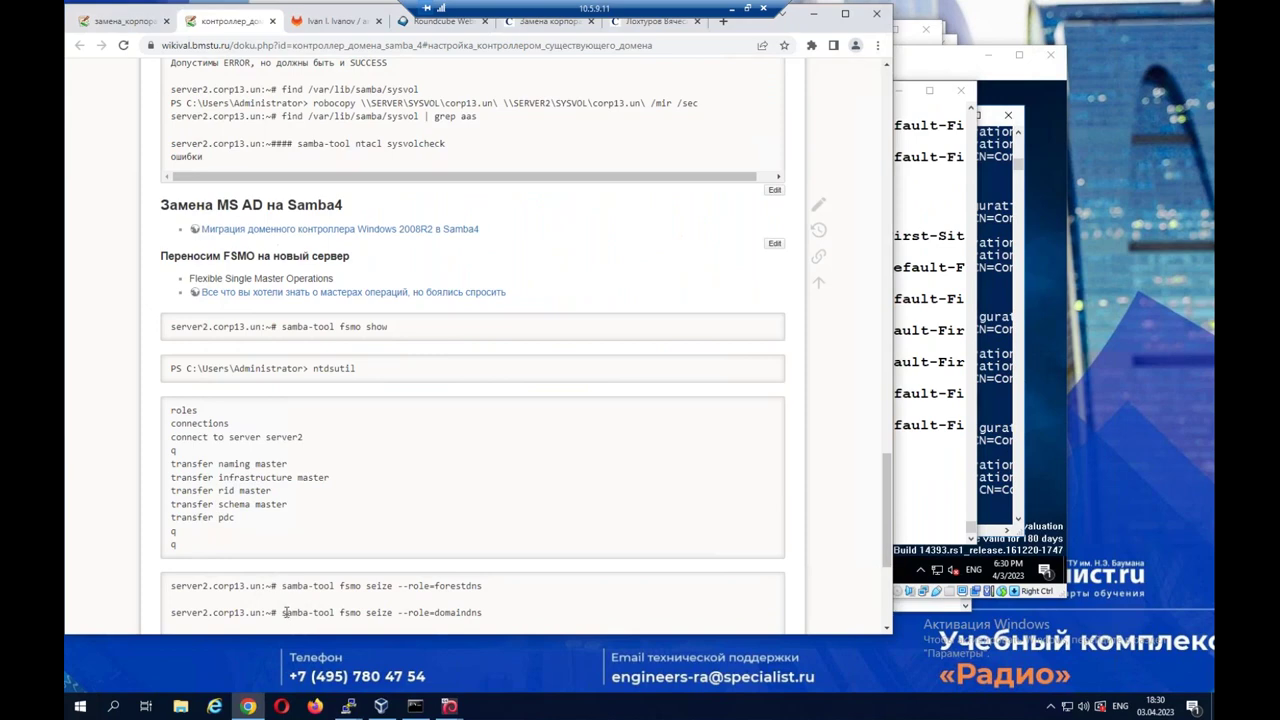
drag(282, 612, 172, 600)
shift+click(478, 612)
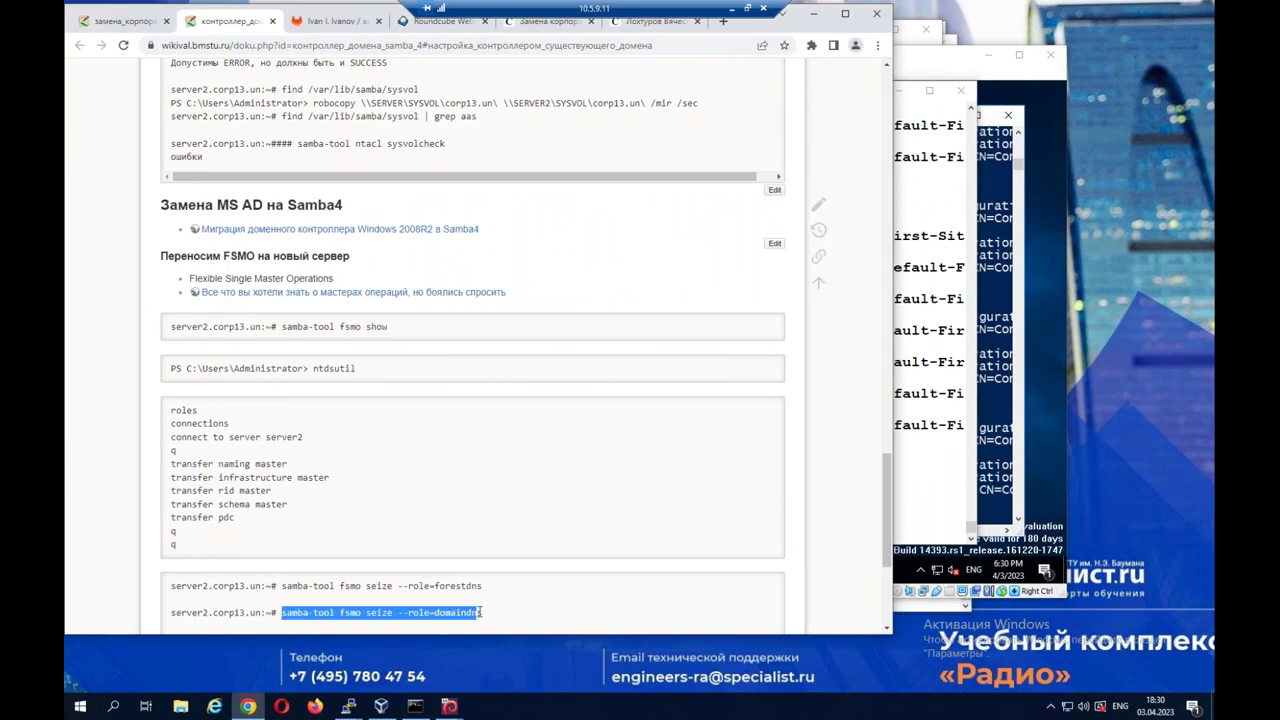
drag(480, 612, 484, 612)
click(919, 485)
right_click(825, 453)
key(Return)
Rerun samba-tool fsmo show to confirm SERVER2 owns all seven FSMO roles.
key(Up)
key(Up)
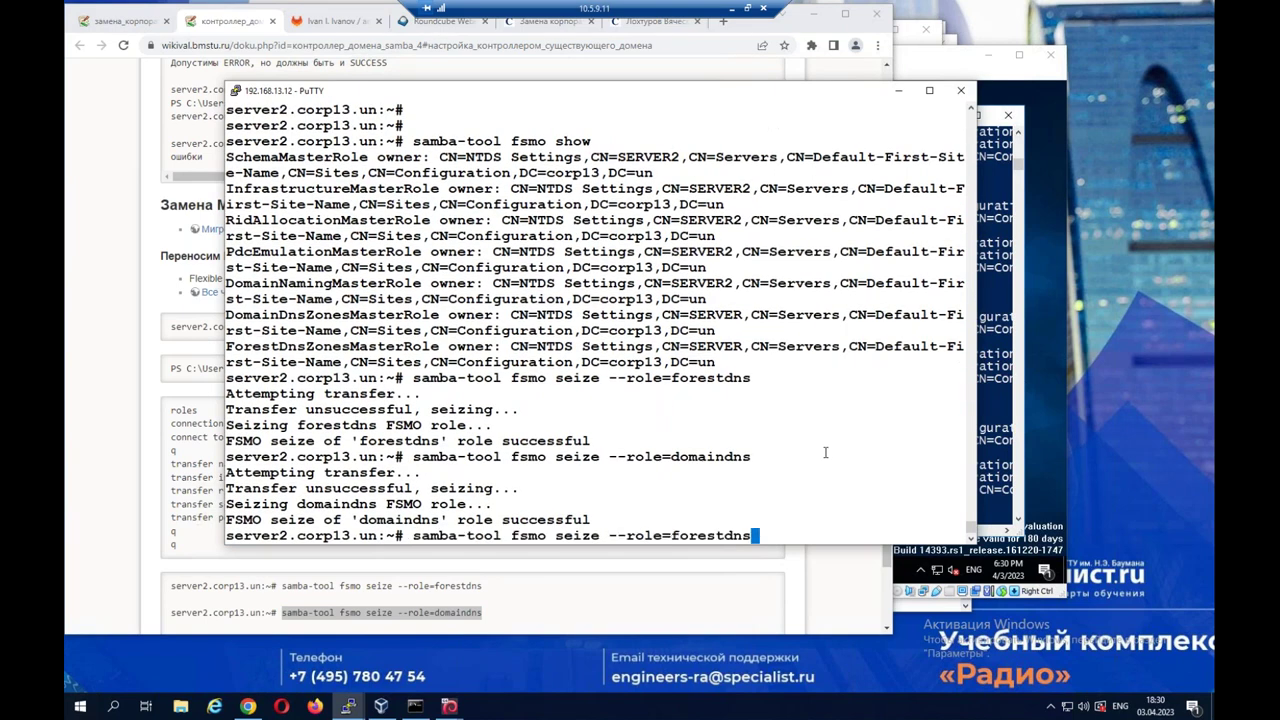
key(Up)
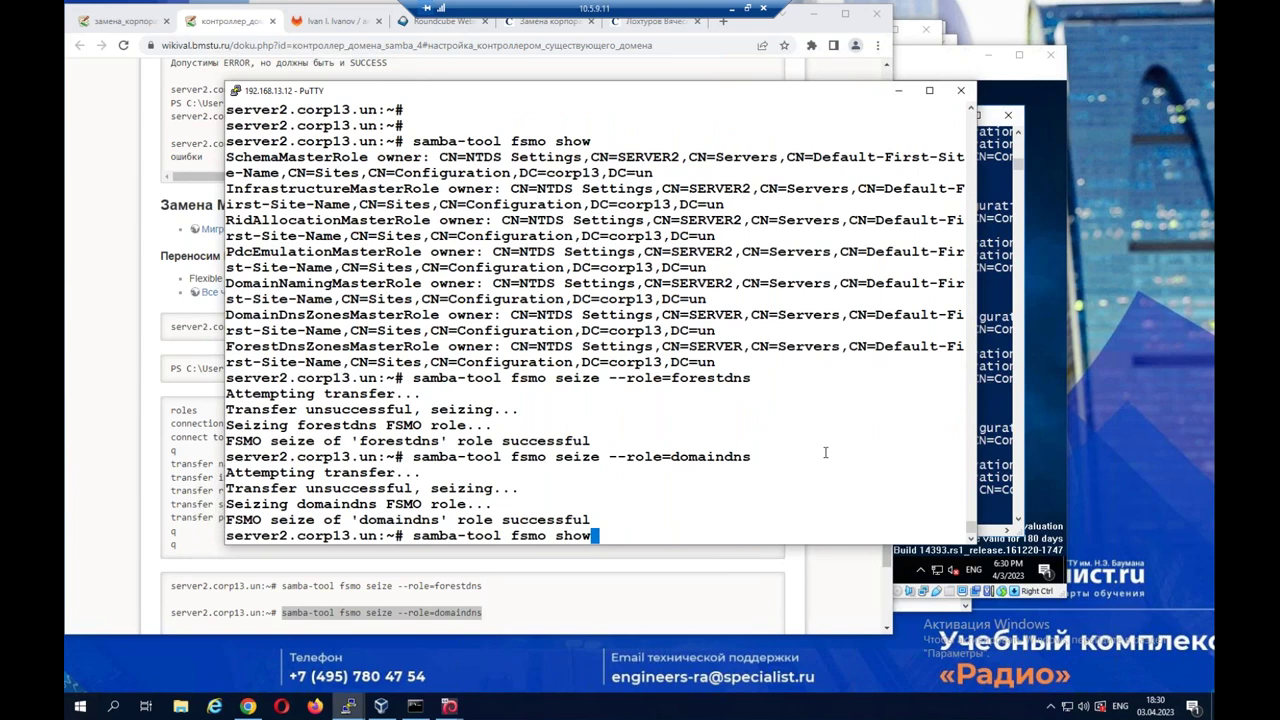
key(Return)
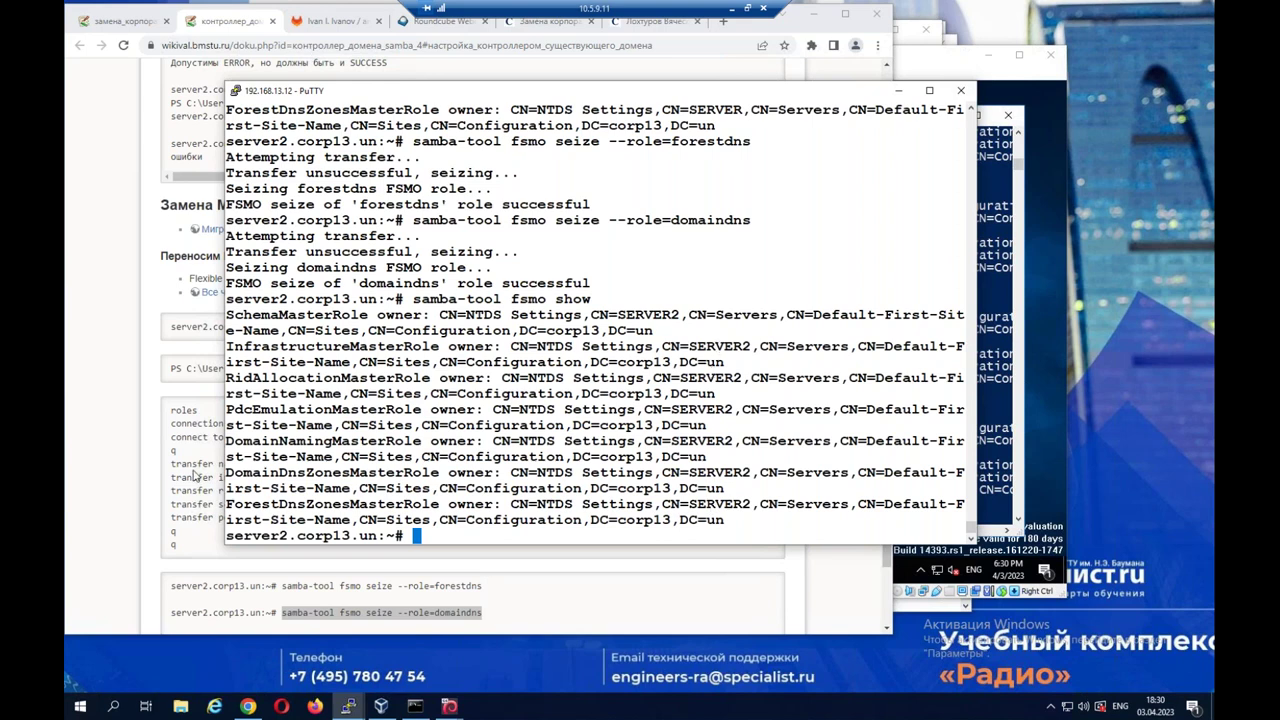
click(566, 598)
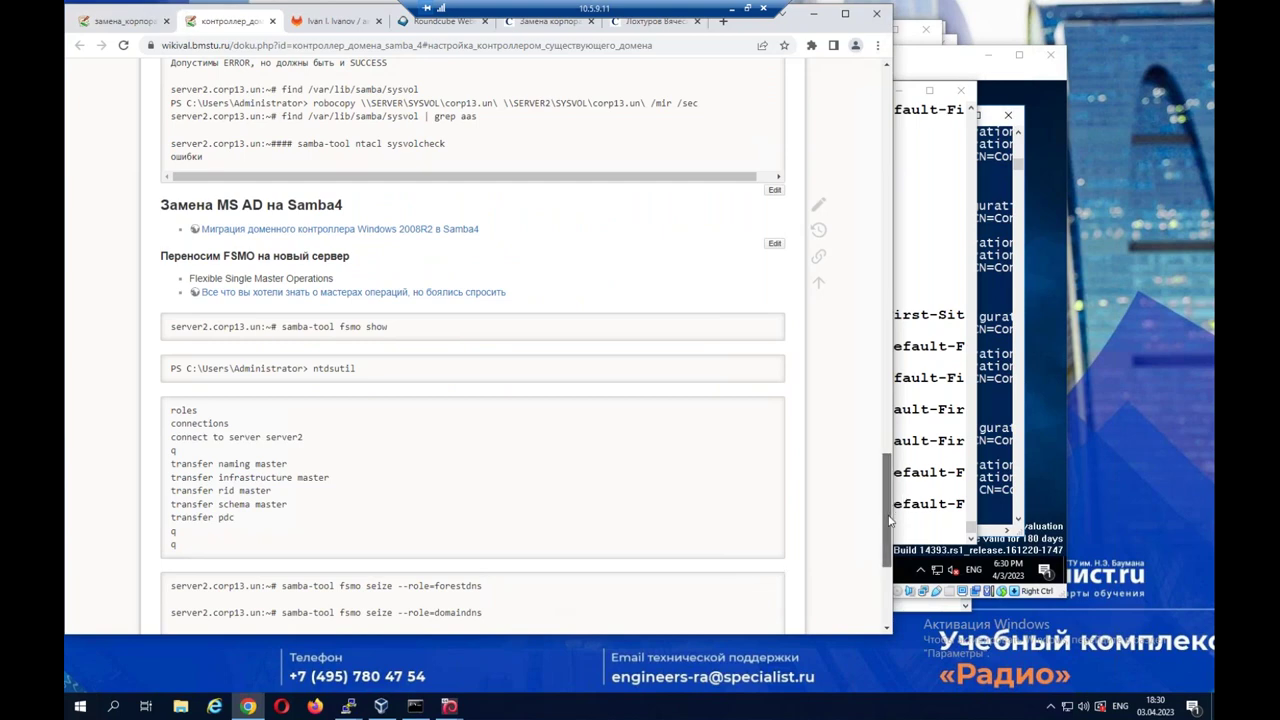
Close the контроллер_домена wiki tab and select /etc/resolv.conf in section 4.4.
scroll(887, 530, down, 2)
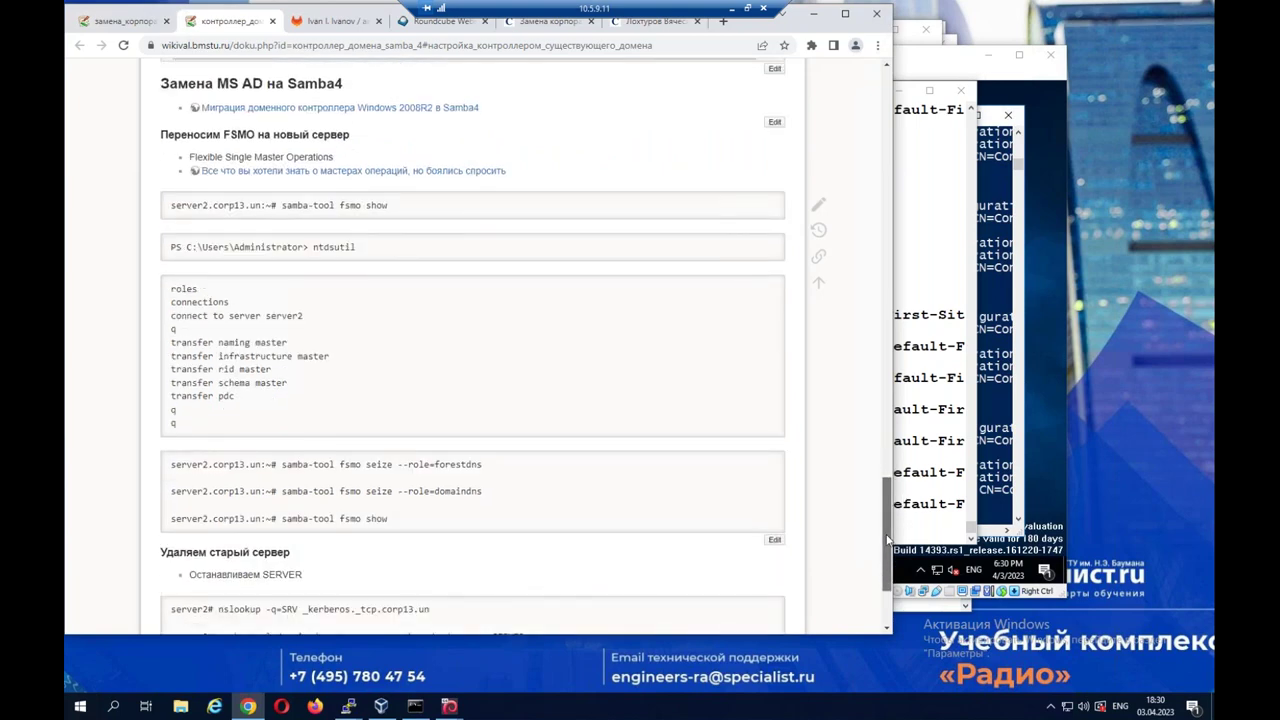
drag(887, 540, 887, 539)
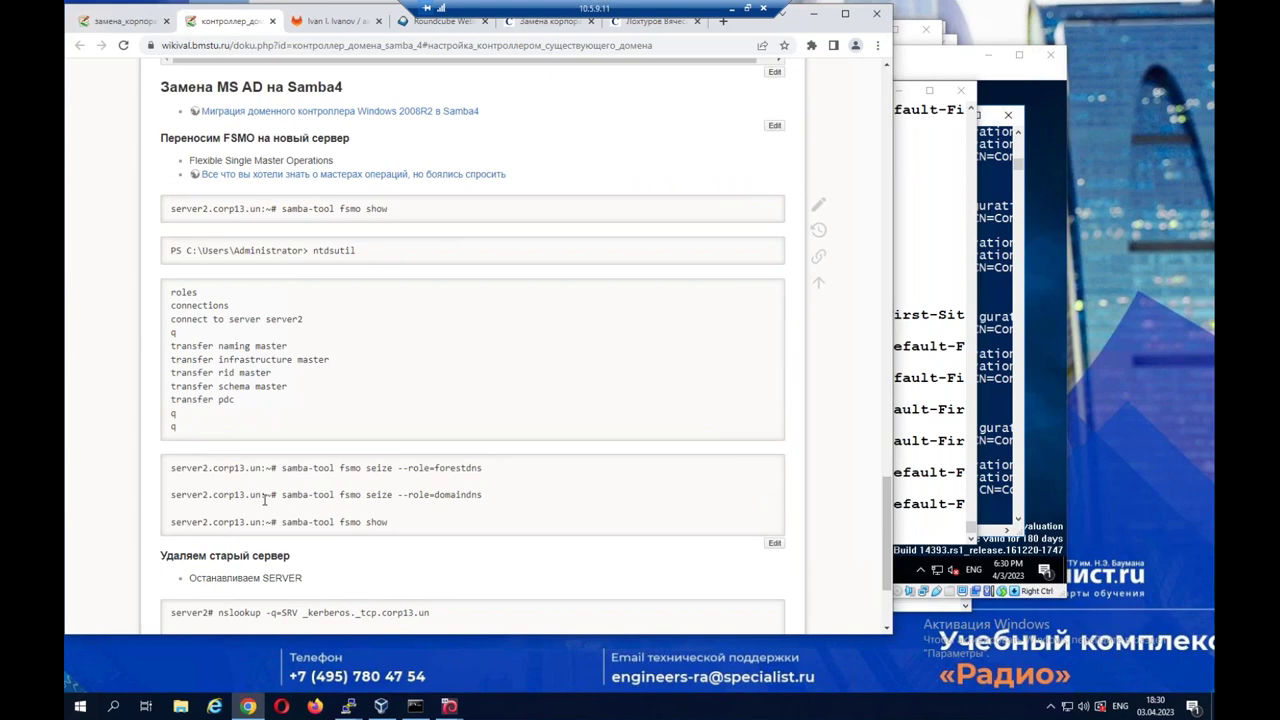
click(271, 20)
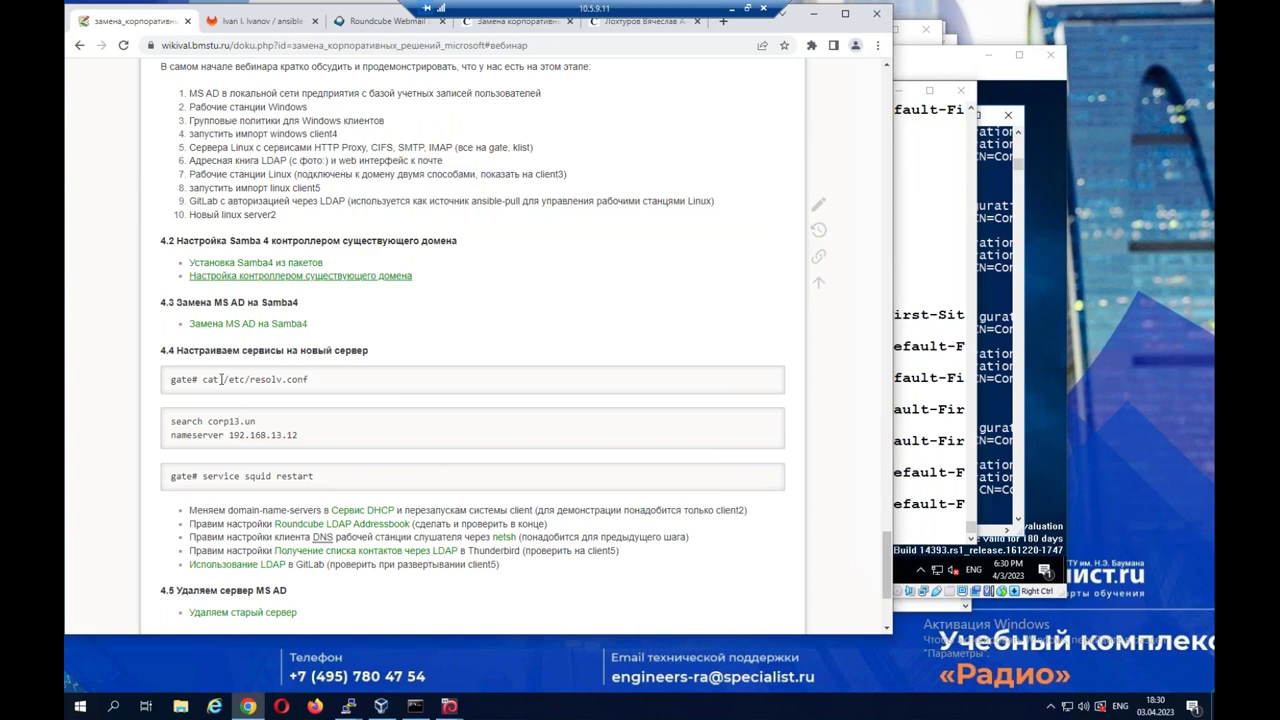
drag(221, 379, 315, 385)
click(315, 385)
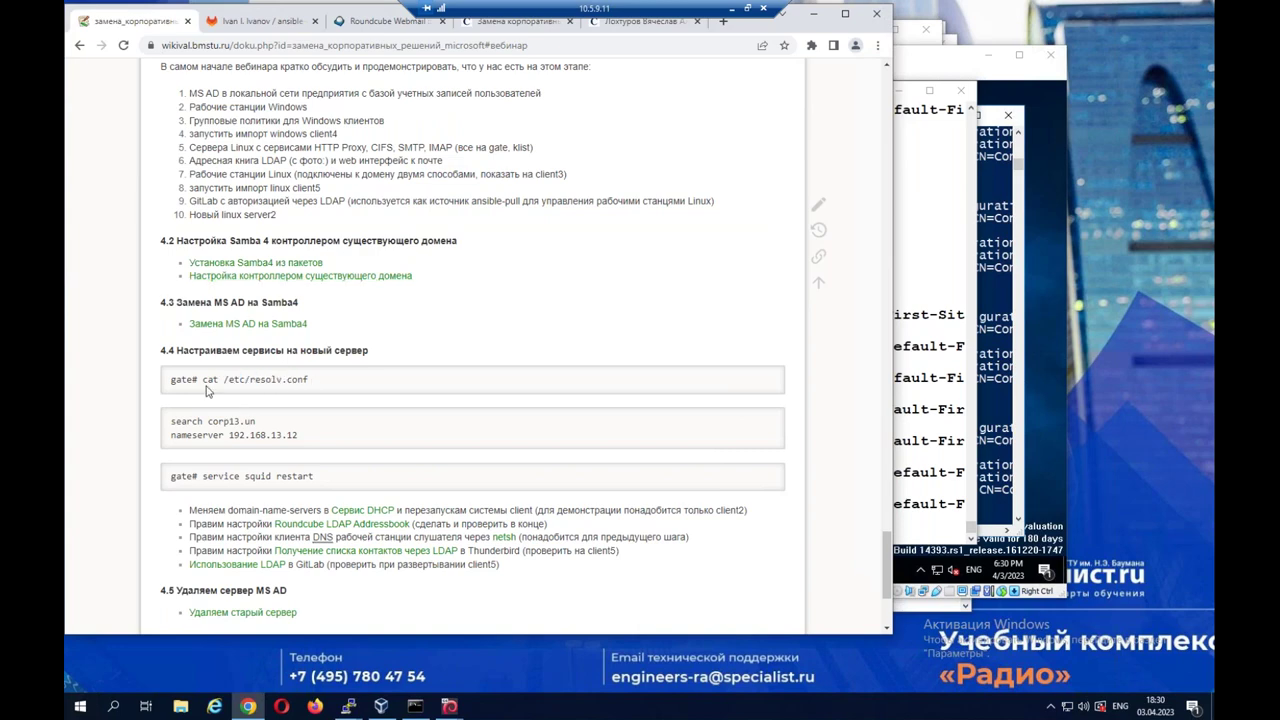
drag(222, 380, 310, 382)
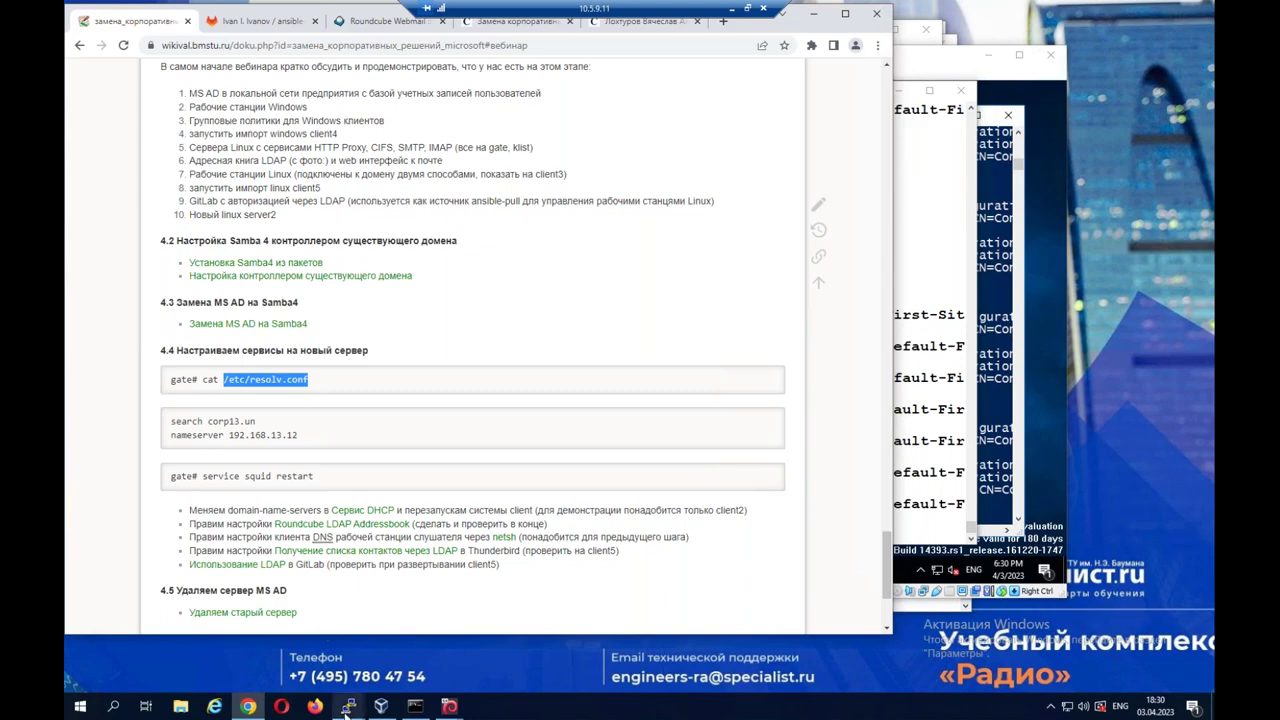
On gate, change the /etc/resolv.conf nameserver from 192.168.13.10 to 192.168.13.12 and save with :wq.
mouse_move(347, 708)
click(405, 672)
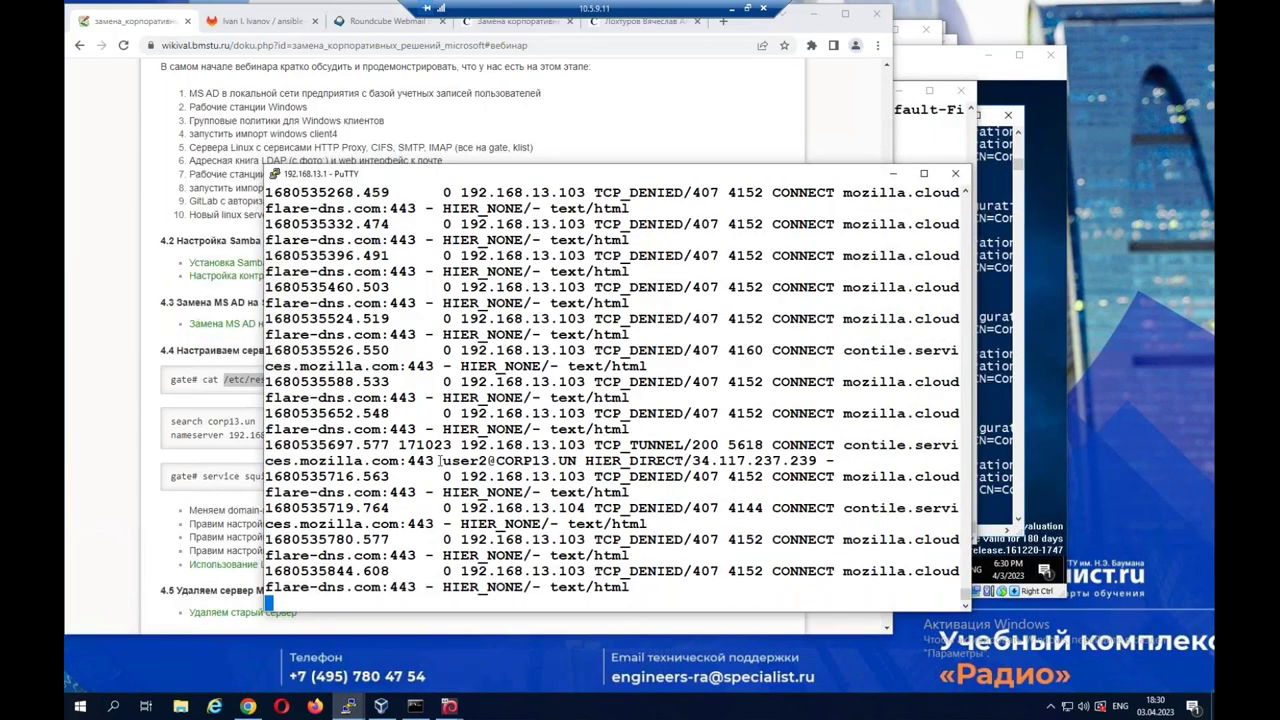
key(ctrl+c)
key(Return)
key(Return)
text(vim /etc/)
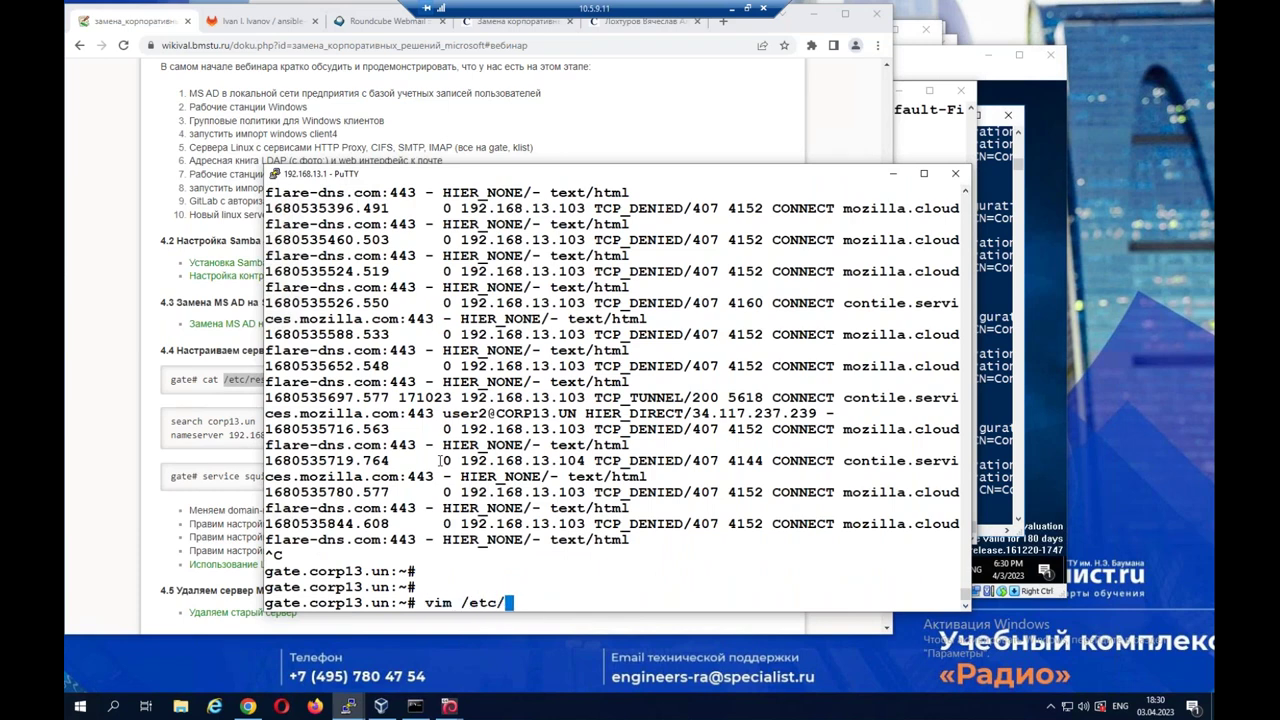
text(resolv)
key(Tab)
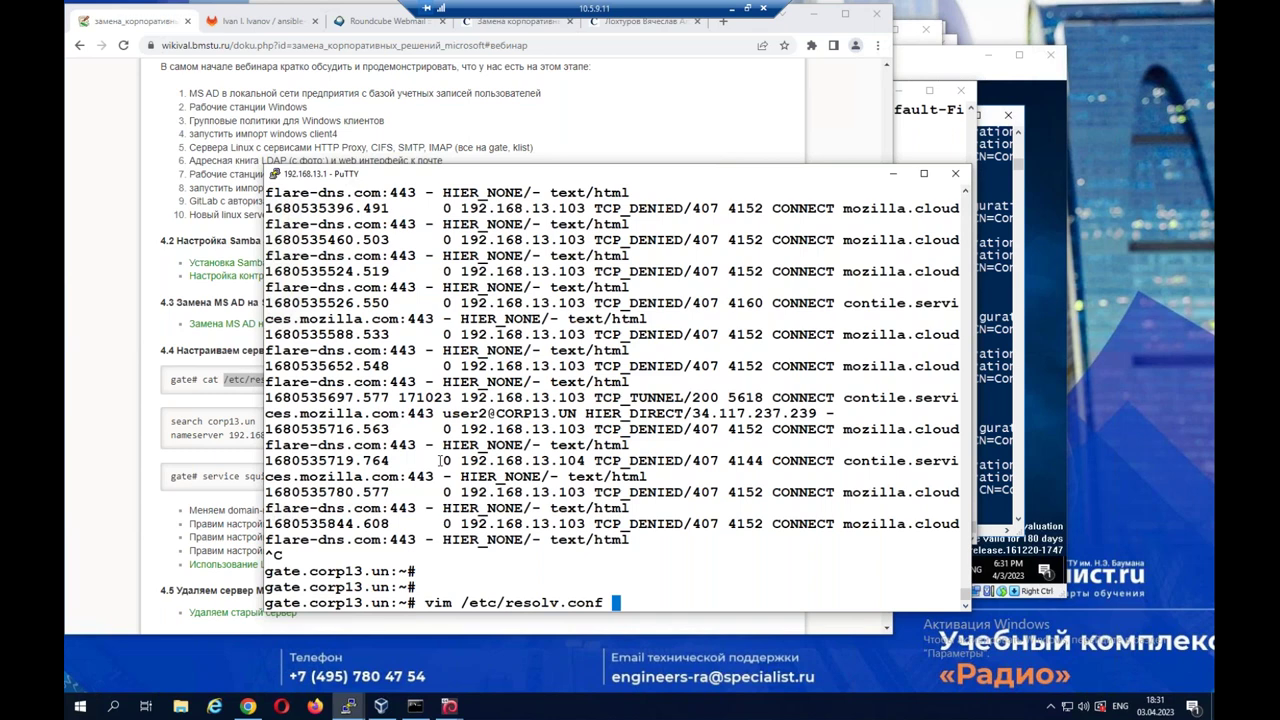
key(Return)
key(Down)
key(Down)
key(Right)
key(Right)
key(Right)
key(Right)
key(Right)
key(Right)
key(Right)
key(Right)
key(Right)
key(Right)
key(Right)
key(Right)
key(Right)
key(Right)
key(Right)
key(Right)
key(Right)
key(Right)
key(Right)
key(Right)
key(Right)
key(Right)
key(Right)
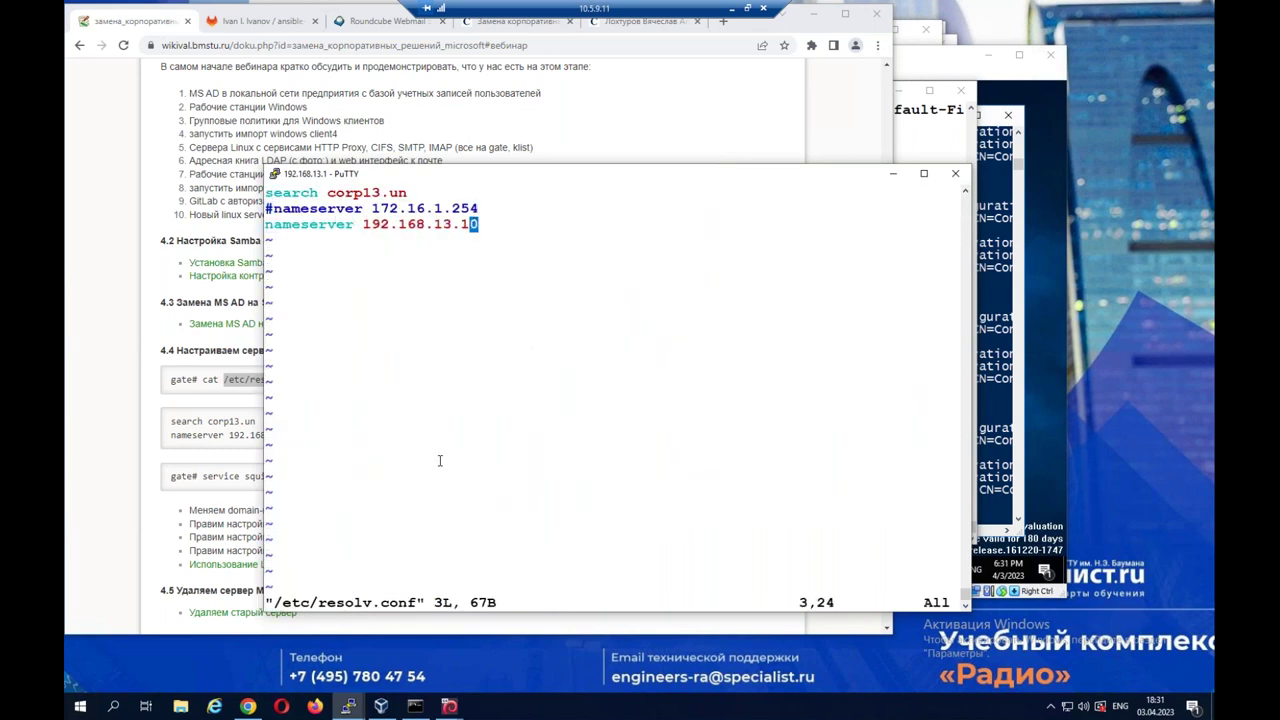
key(a)
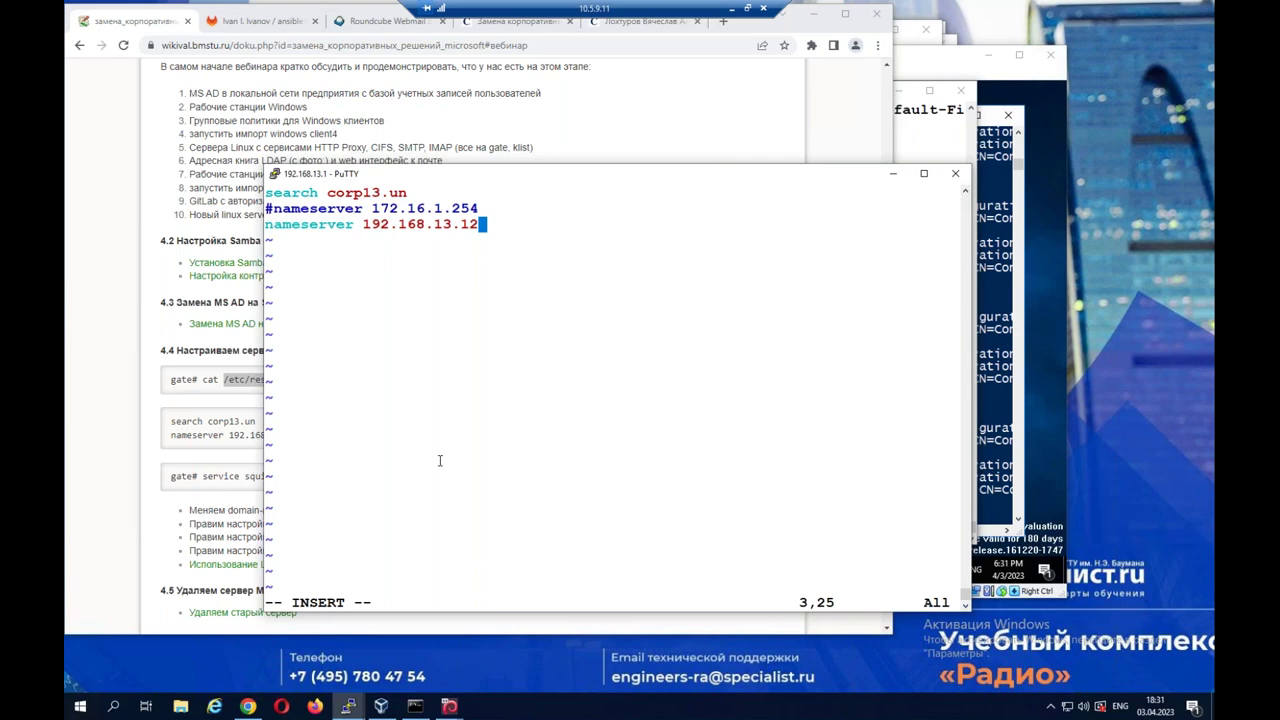
key(Escape)
text(:wq)
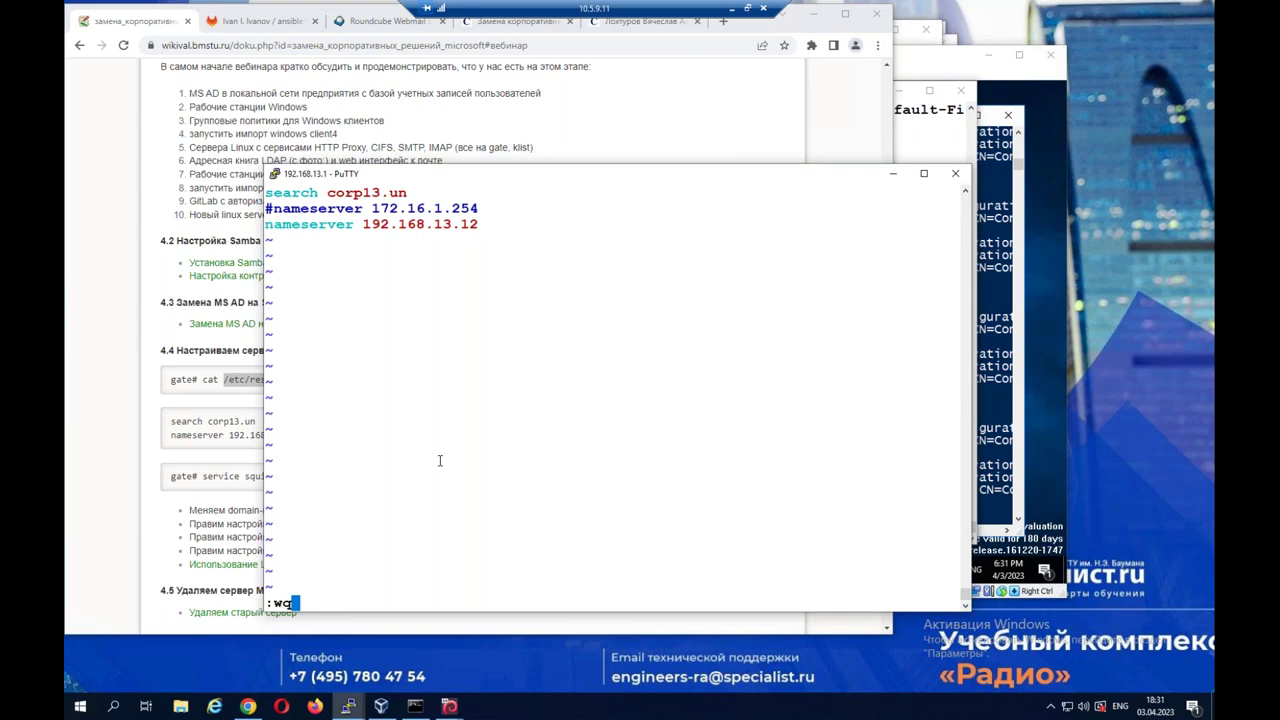
key(Return)
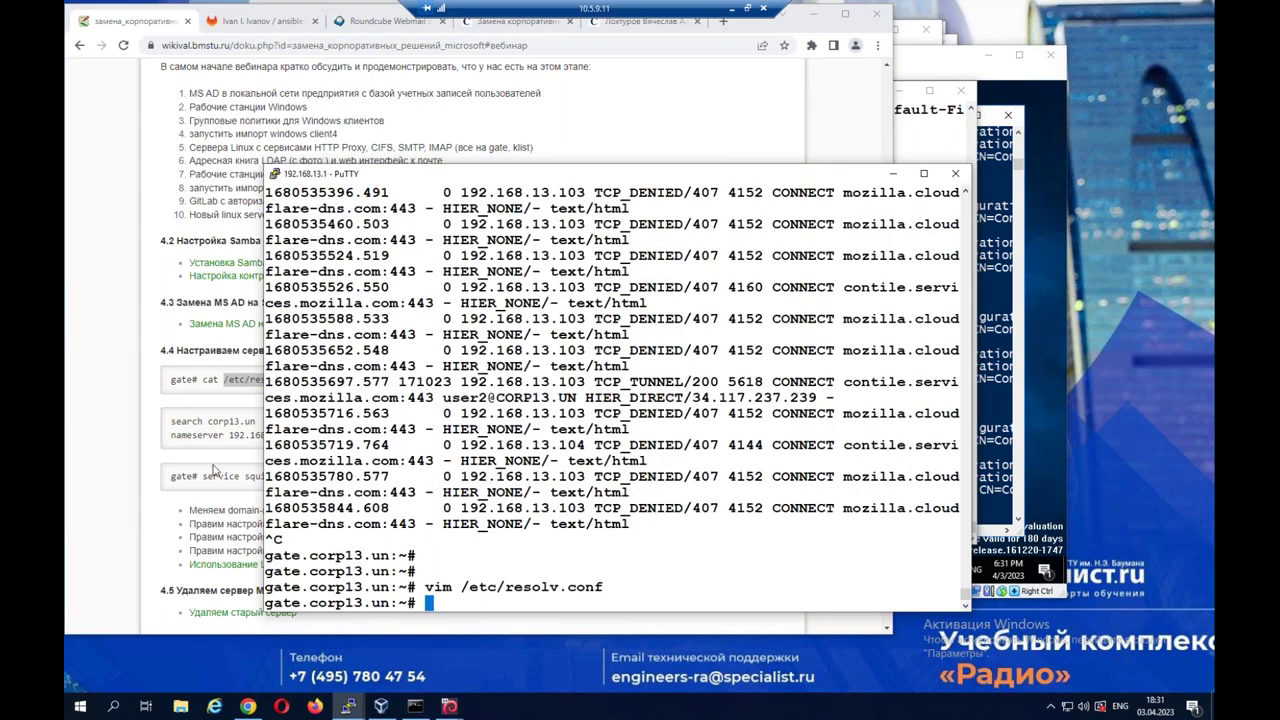
click(208, 477)
Open /etc/dhcp/dhcpd.conf in vim on the gate server.
drag(203, 477, 323, 483)
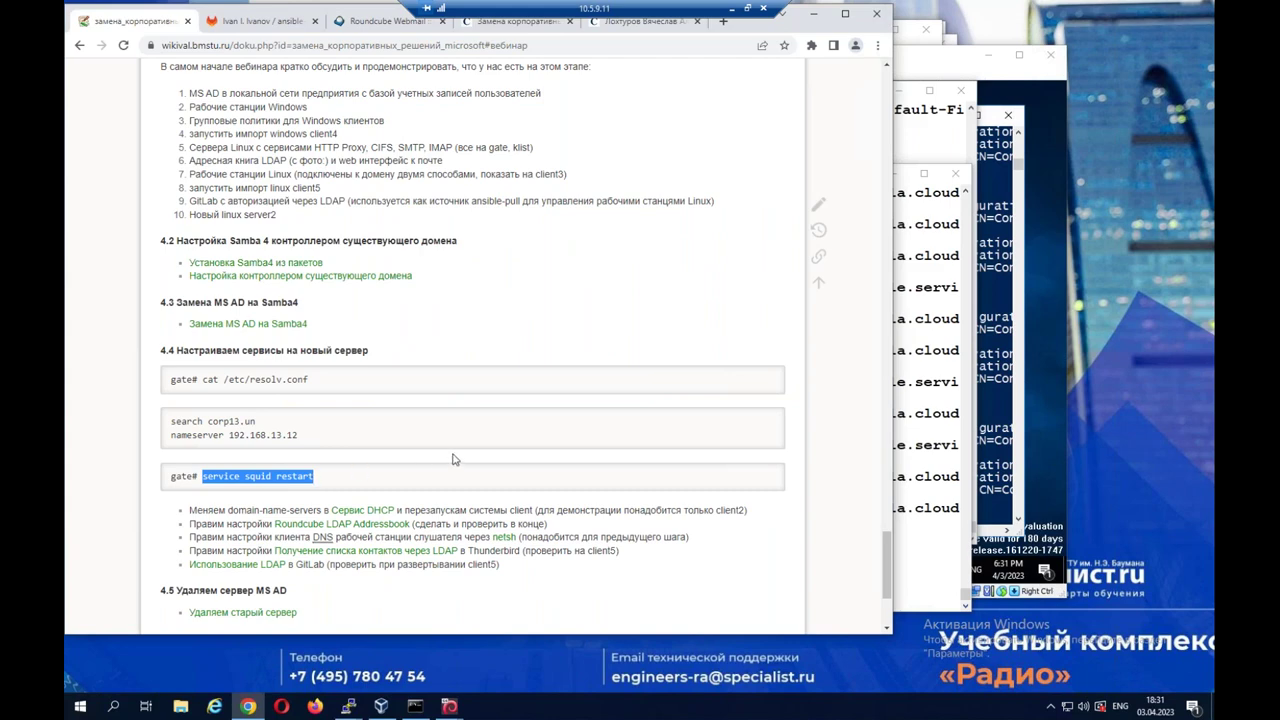
click(893, 441)
text(vim /etc/dhcp/d)
key(Tab)
key(End)
key(BackSpace)
key(BackSpace)
key(BackSpace)
key(BackSpace)
key(BackSpace)
key(BackSpace)
key(BackSpace)
key(BackSpace)
key(BackSpace)
key(BackSpace)
text(pd)
key(Tab)
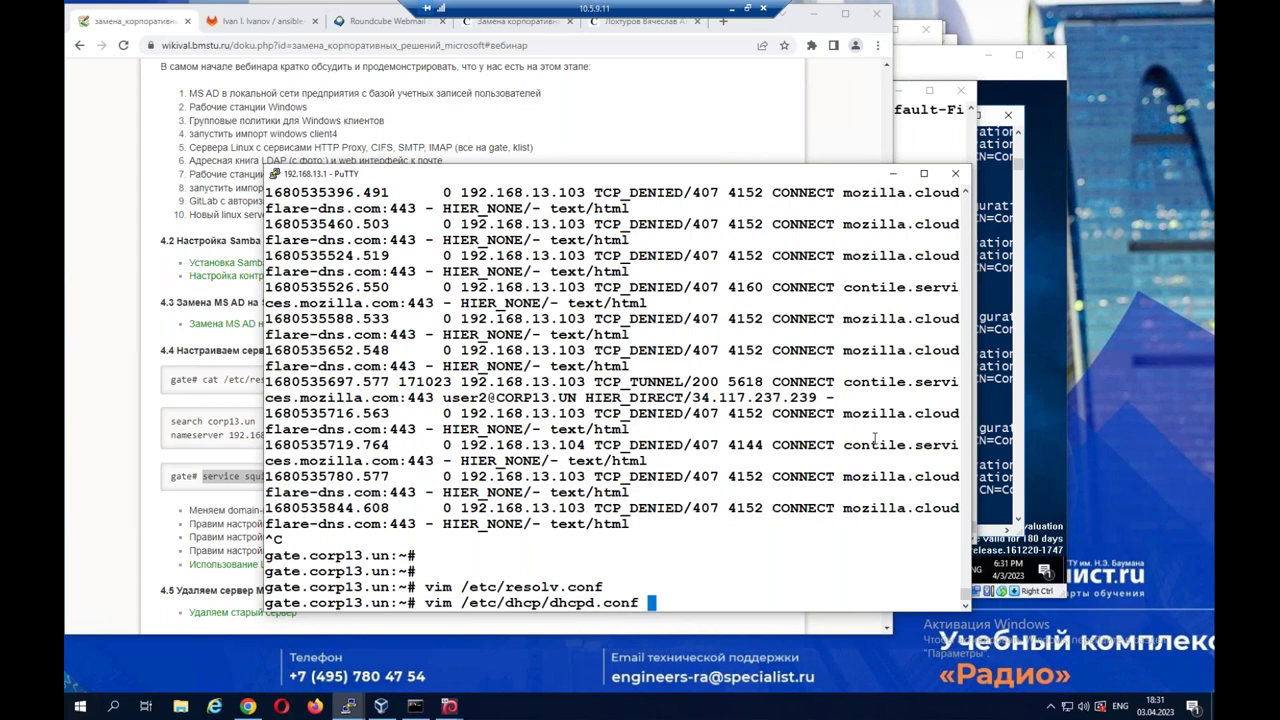
key(Return)
Change domain-name-servers to 192.168.13.12 and save the file with :wq.
key(Down)
key(Down)
key(Down)
key(Down)
key(Down)
key(Down)
key(Right)
key(Right)
key(Right)
key(Right)
key(Right)
key(Right)
key(Right)
key(Right)
key(Right)
key(Right)
key(Right)
key(Right)
key(Right)
key(Right)
key(Right)
key(Right)
key(Right)
key(Right)
key(Right)
key(Right)
key(Right)
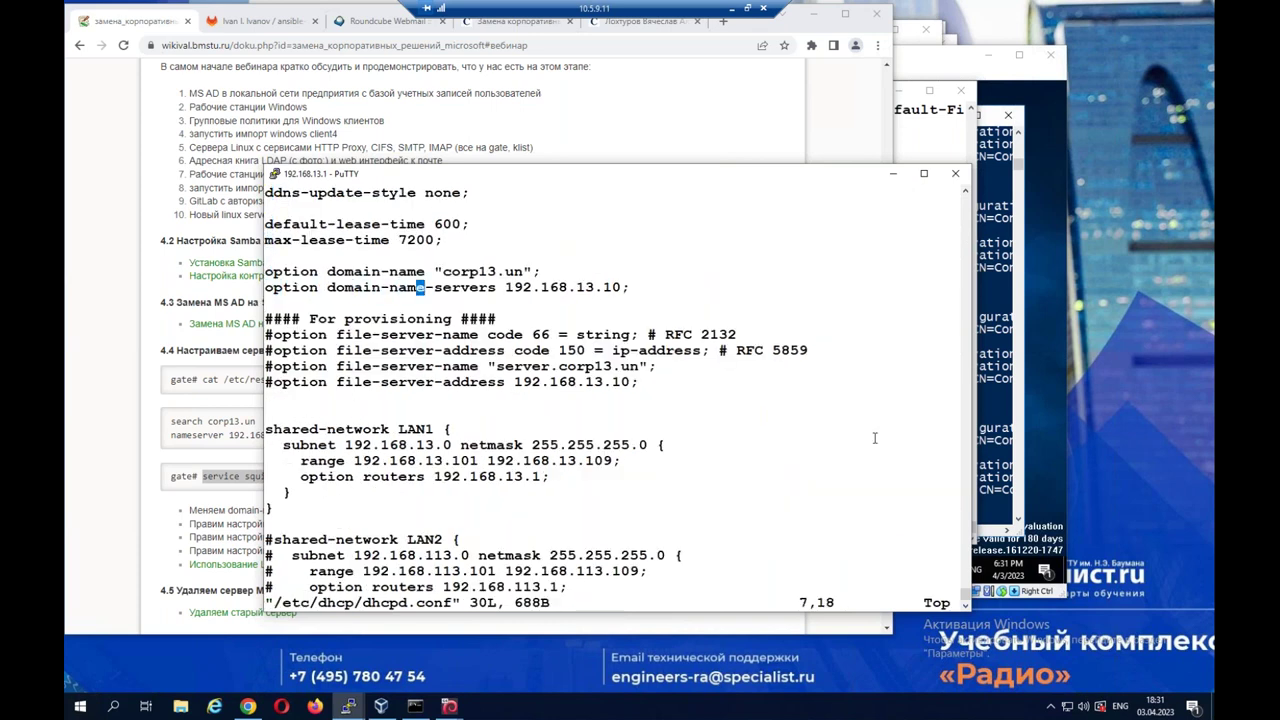
key(Right)
key(Right)
key(Right)
key(Right)
key(Right)
key(Right)
key(Right)
key(Right)
key(Right)
key(Right)
key(Right)
key(Right)
key(Right)
key(Right)
key(Right)
key(a)
key(BackSpace)
text(2)
key(Escape)
text(:wq)
key(Return)
key(Return)
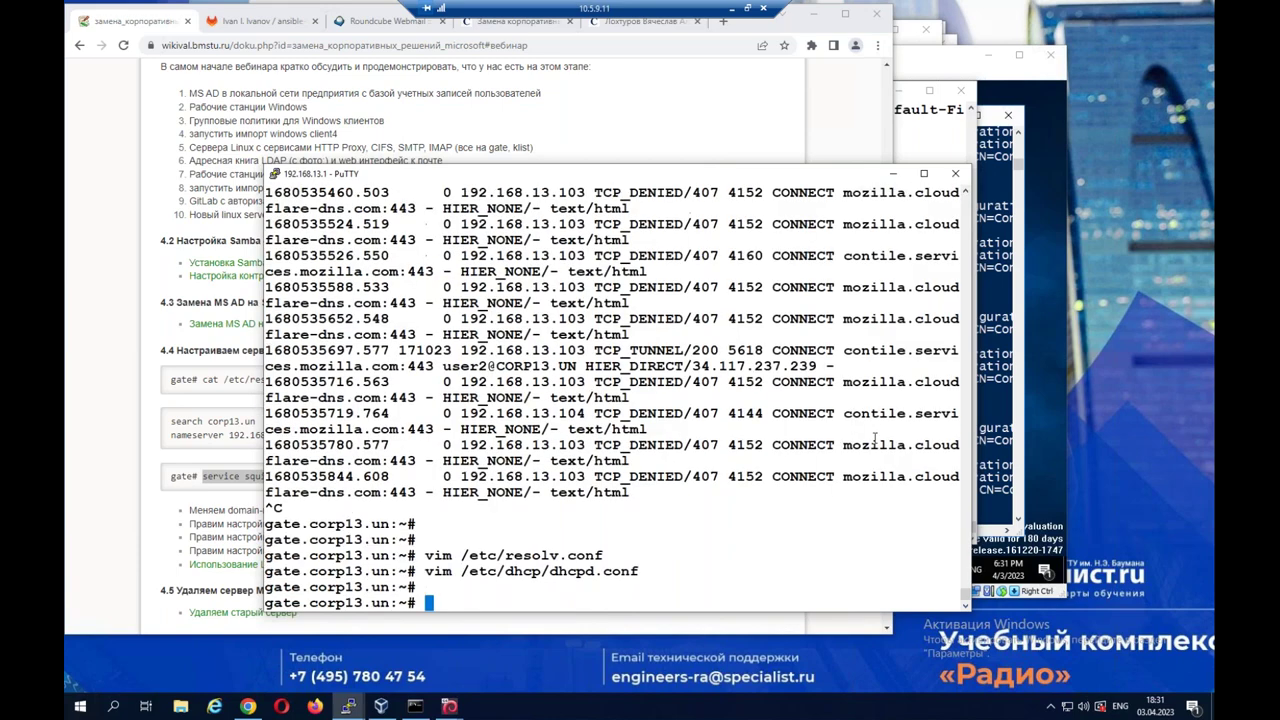
Restart isc-dhcp-server and squid.
text(se)
key(Up)
key(Up)
key(Up)
key(Up)
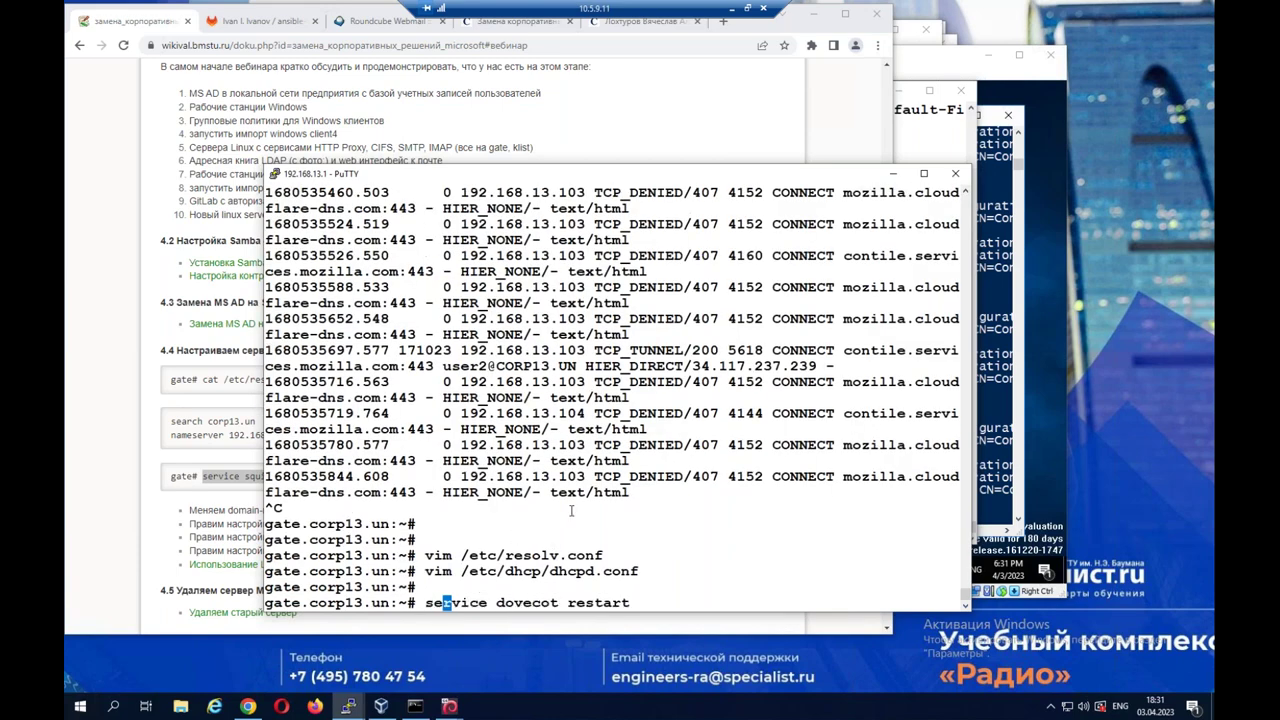
key(End)
key(ctrl+w)
key(ctrl+w)
text(isc)
key(Tab)
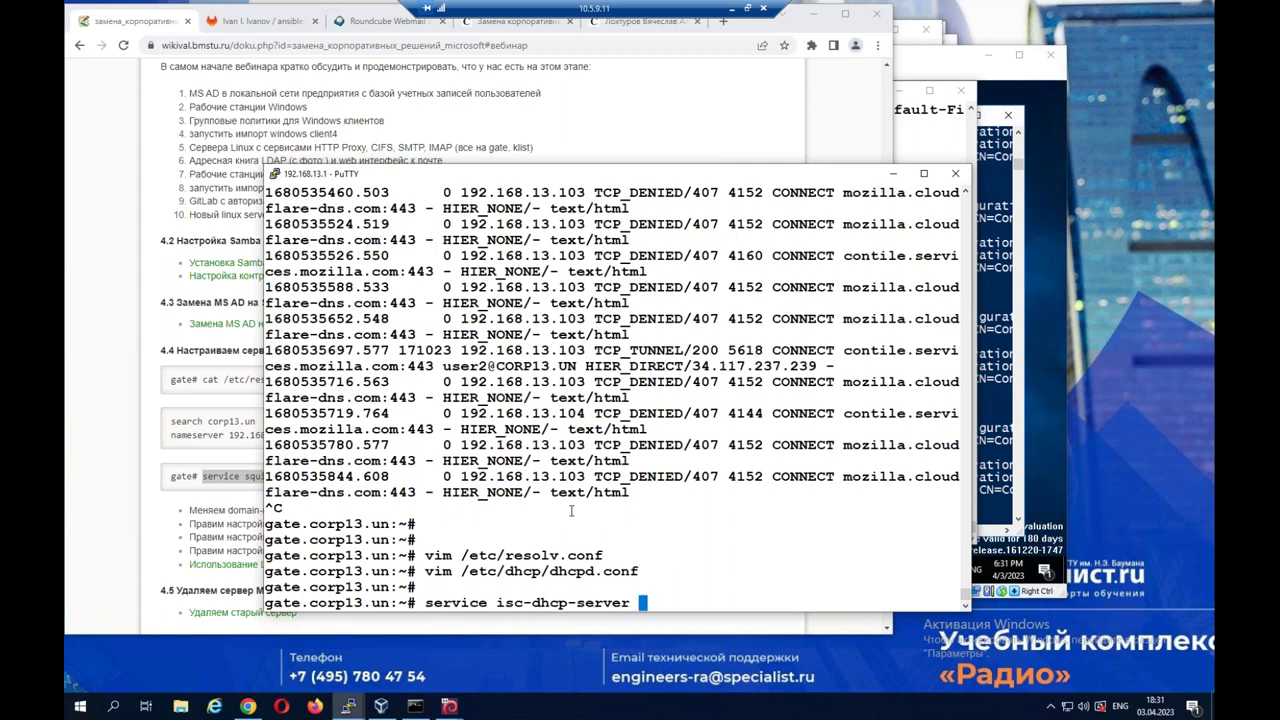
text(restart)
key(Return)
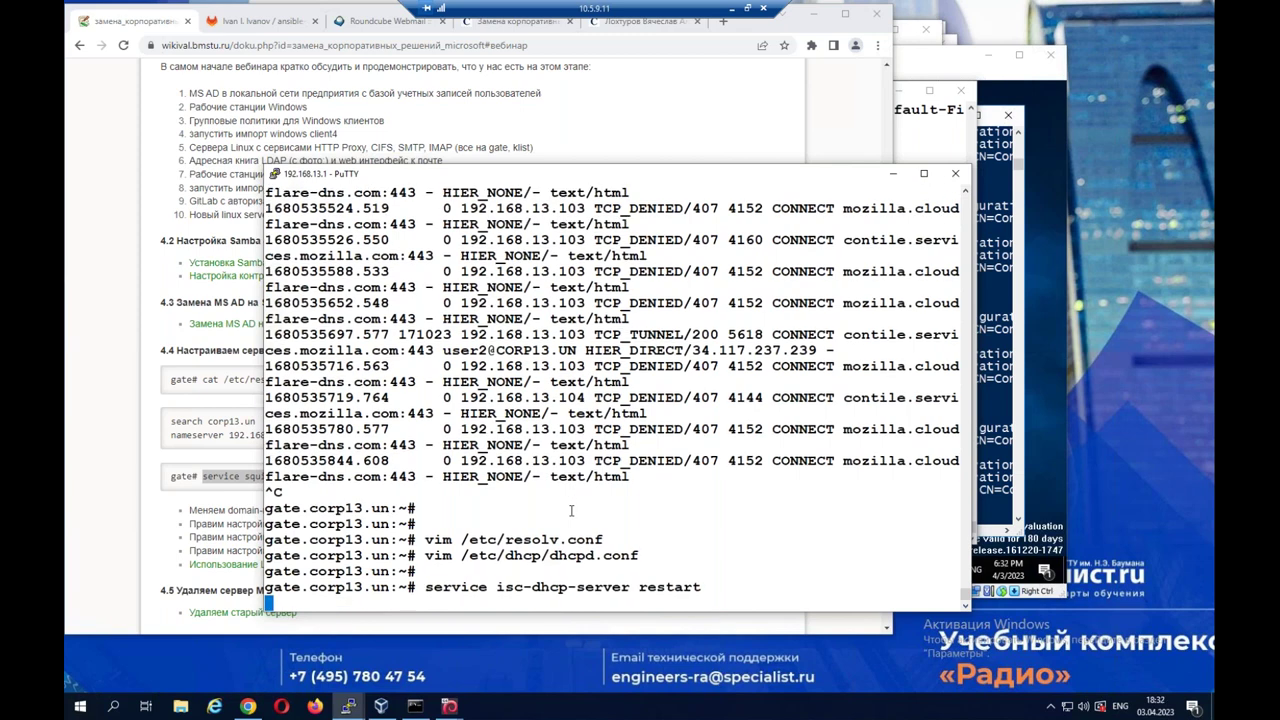
right_click(583, 505)
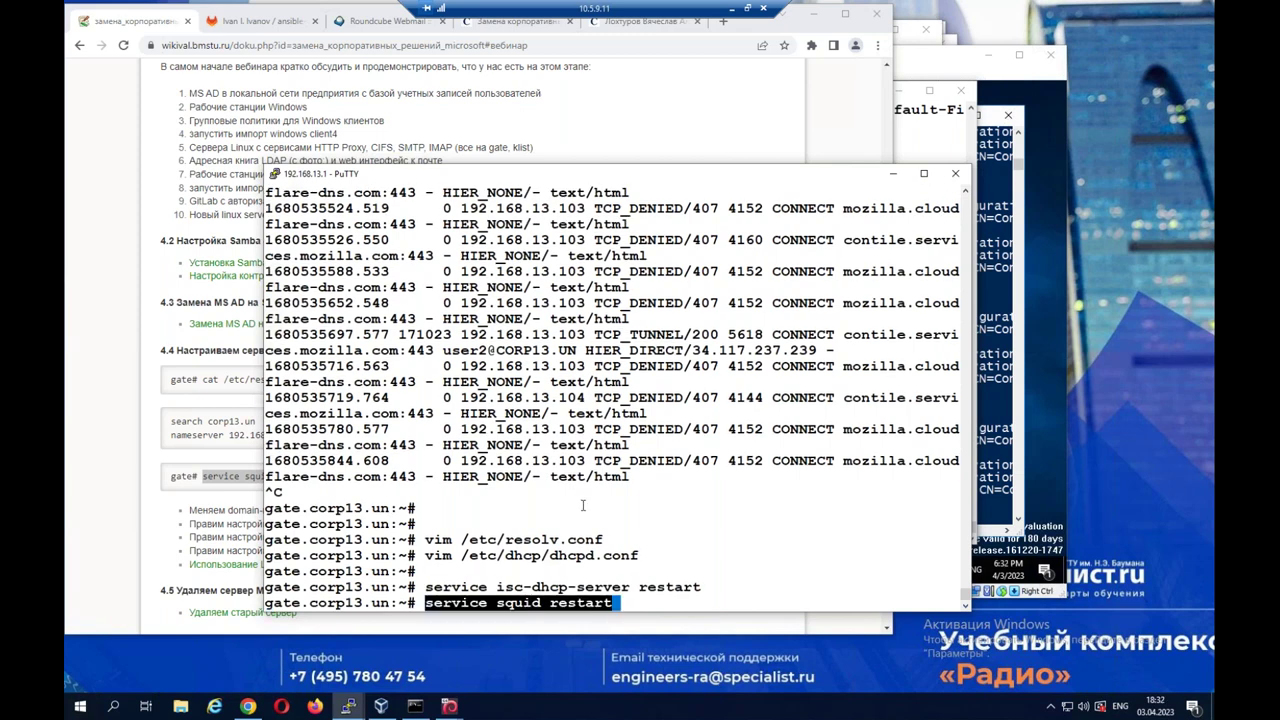
key(Return)
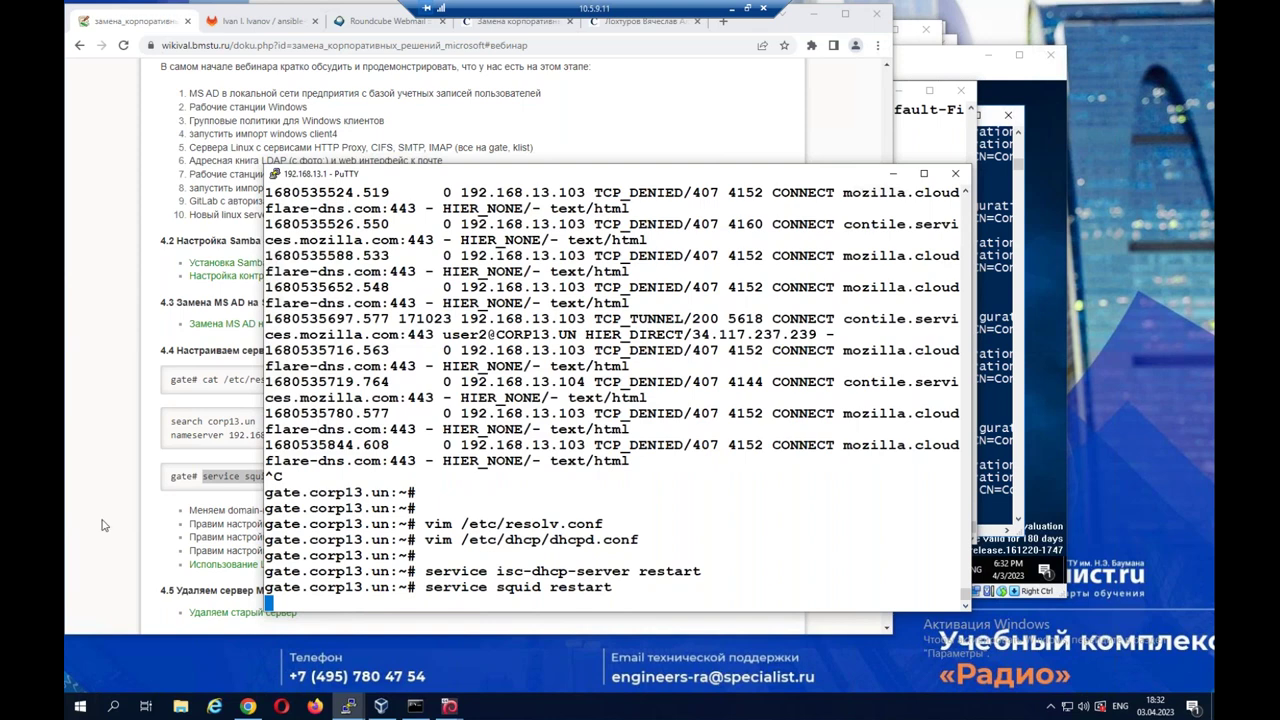
click(101, 524)
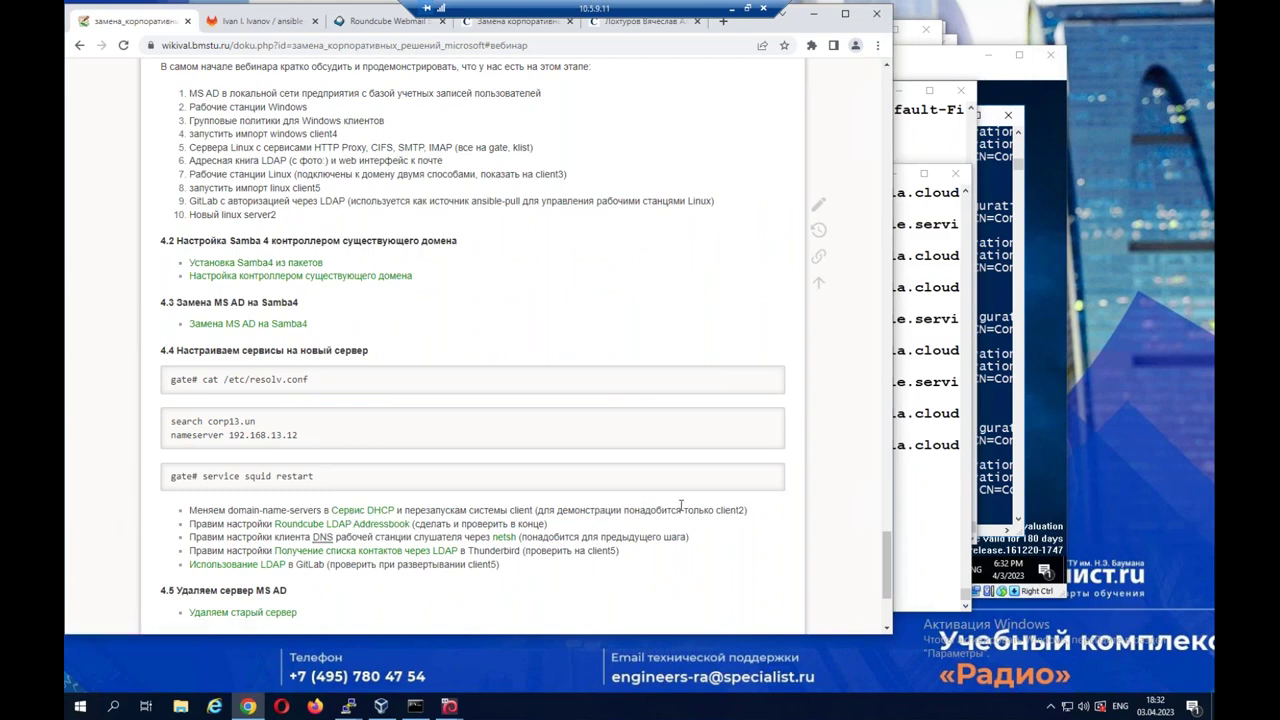
Open the client2 VM and sign in with the account password, retrying after a failed attempt.
mouse_move(381, 706)
click(335, 612)
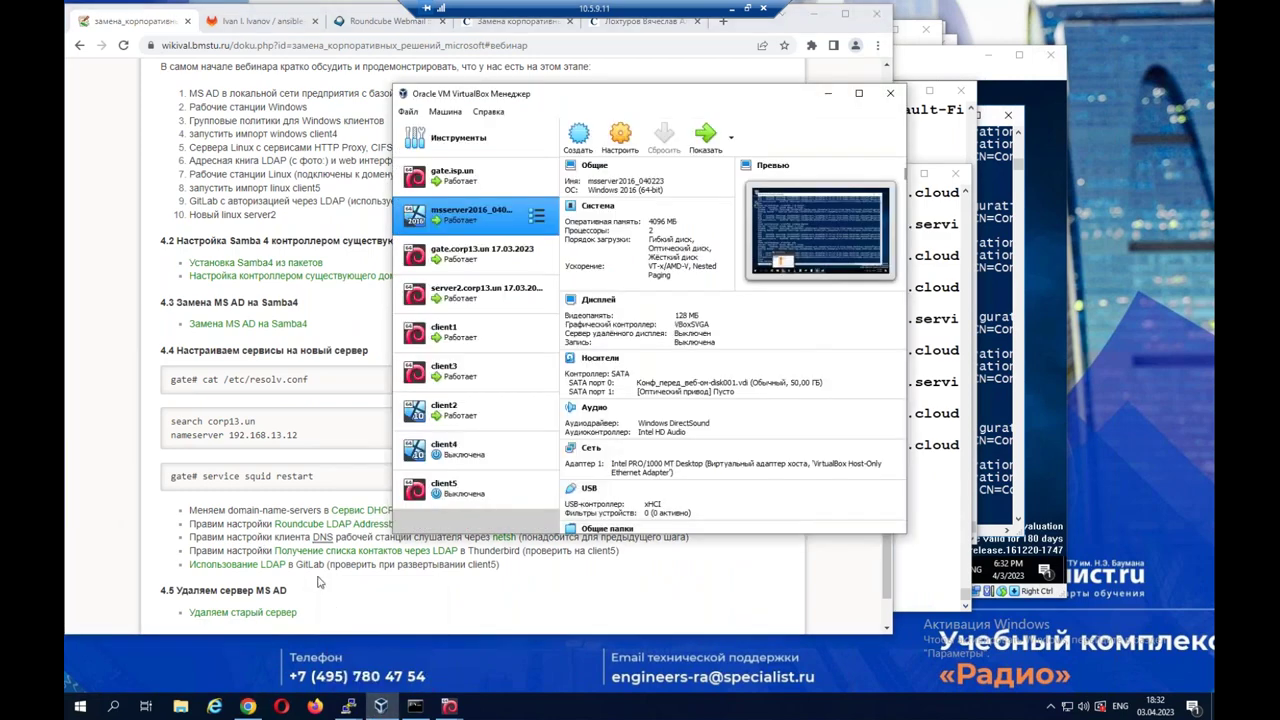
double_click(463, 426)
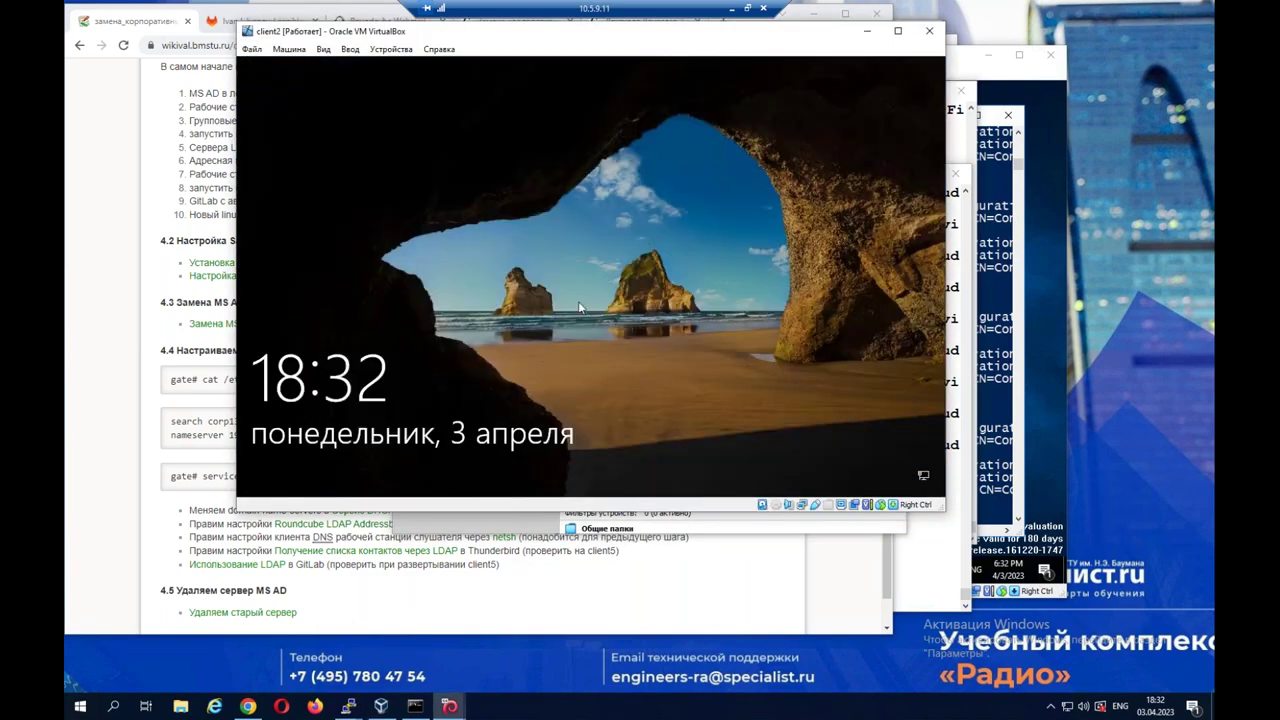
click(579, 307)
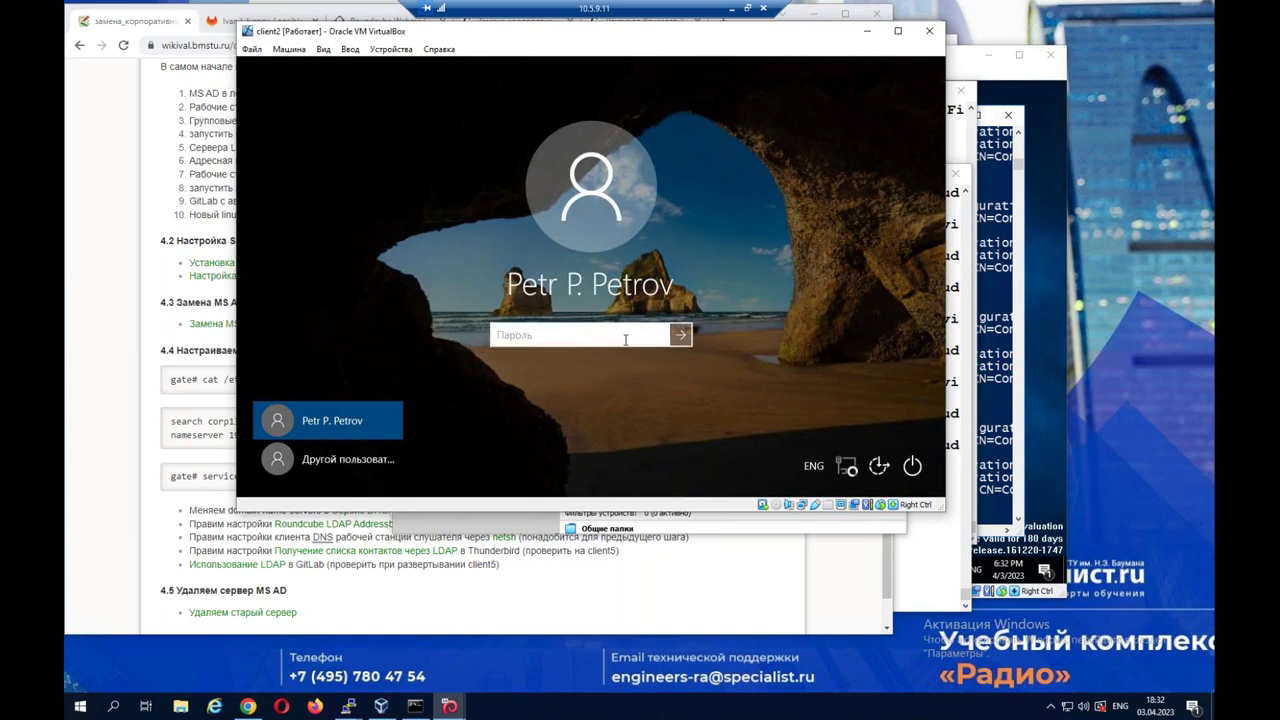
key(Return)
click(614, 358)
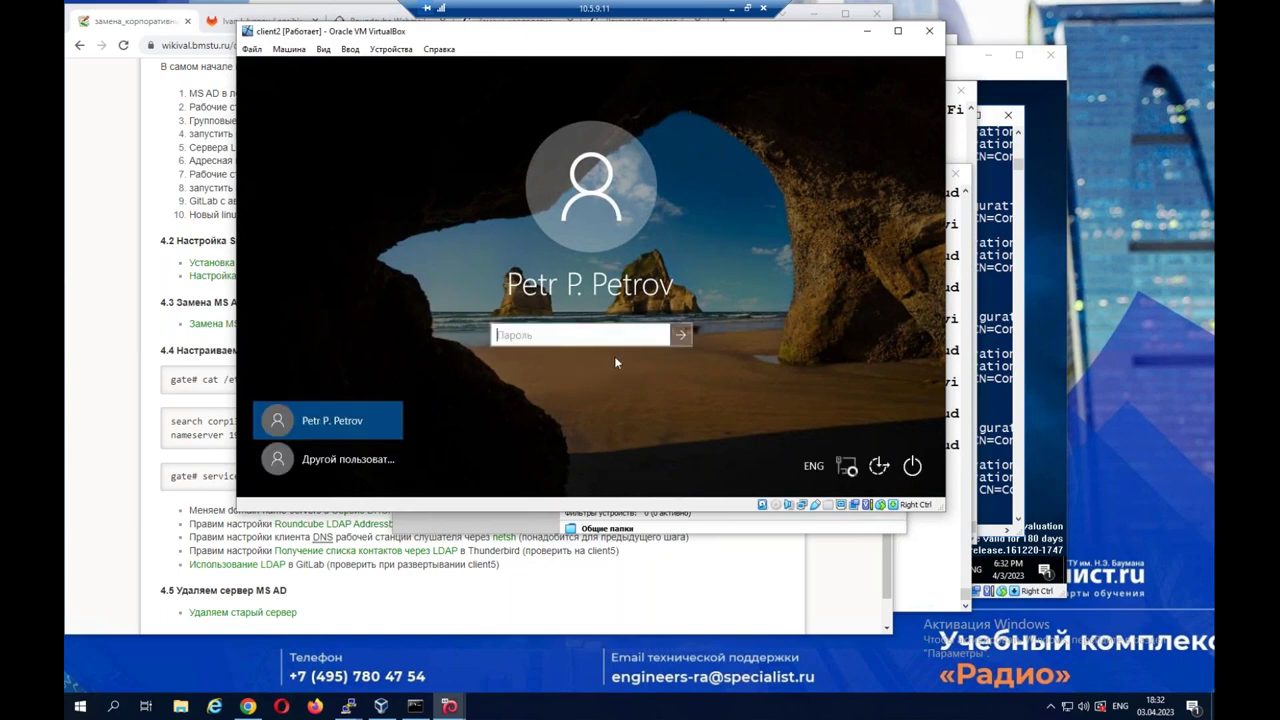
key(Return)
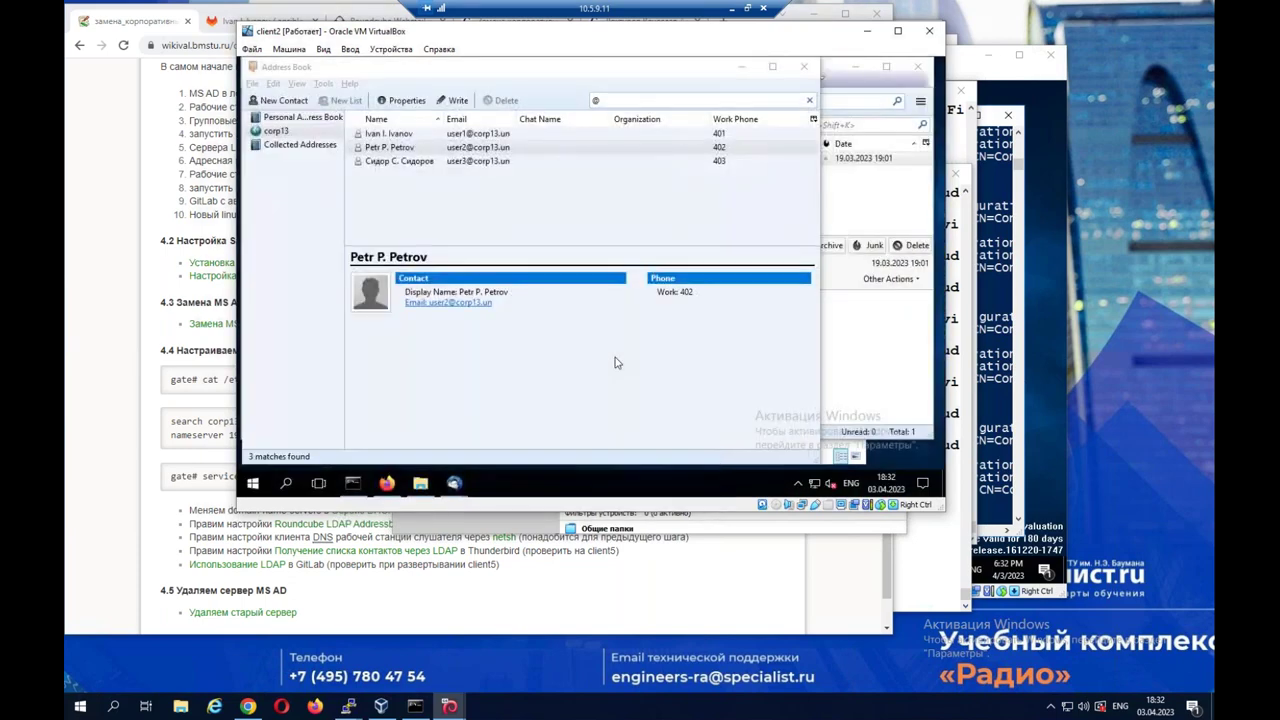
Close Address Book and Thunderbird, then restart client2 from Start > Power.
click(803, 66)
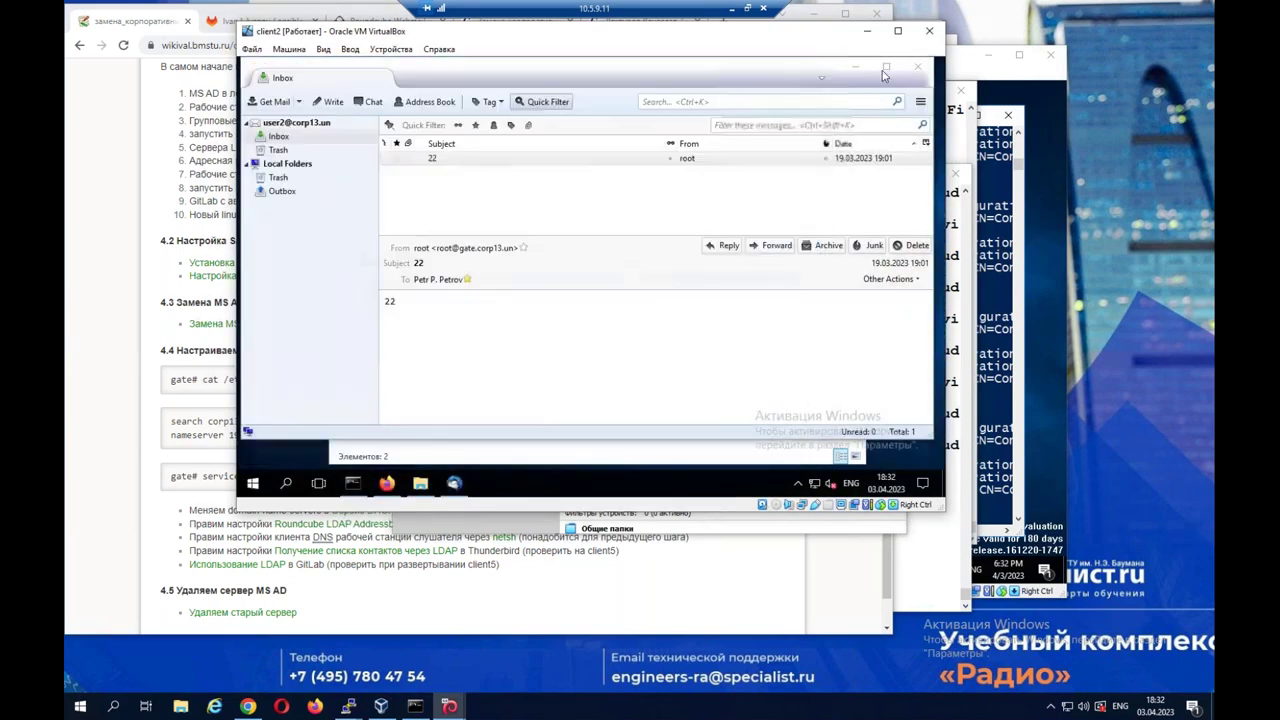
click(842, 73)
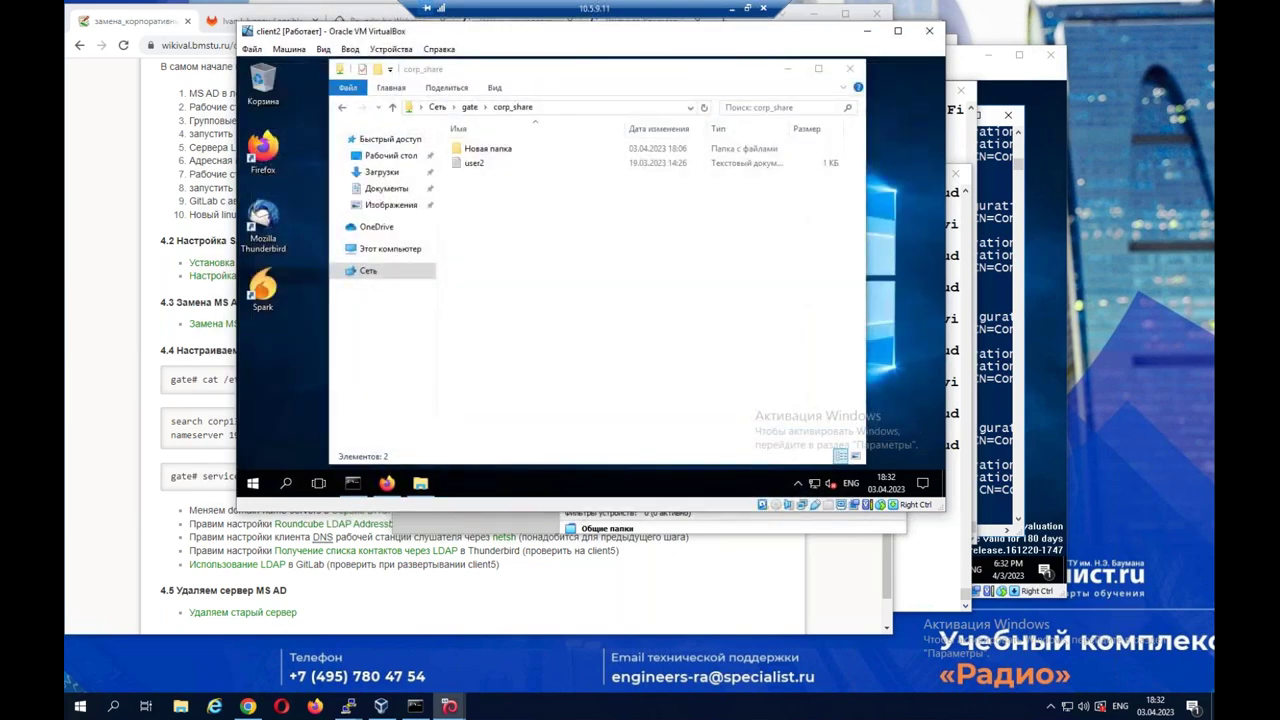
click(253, 483)
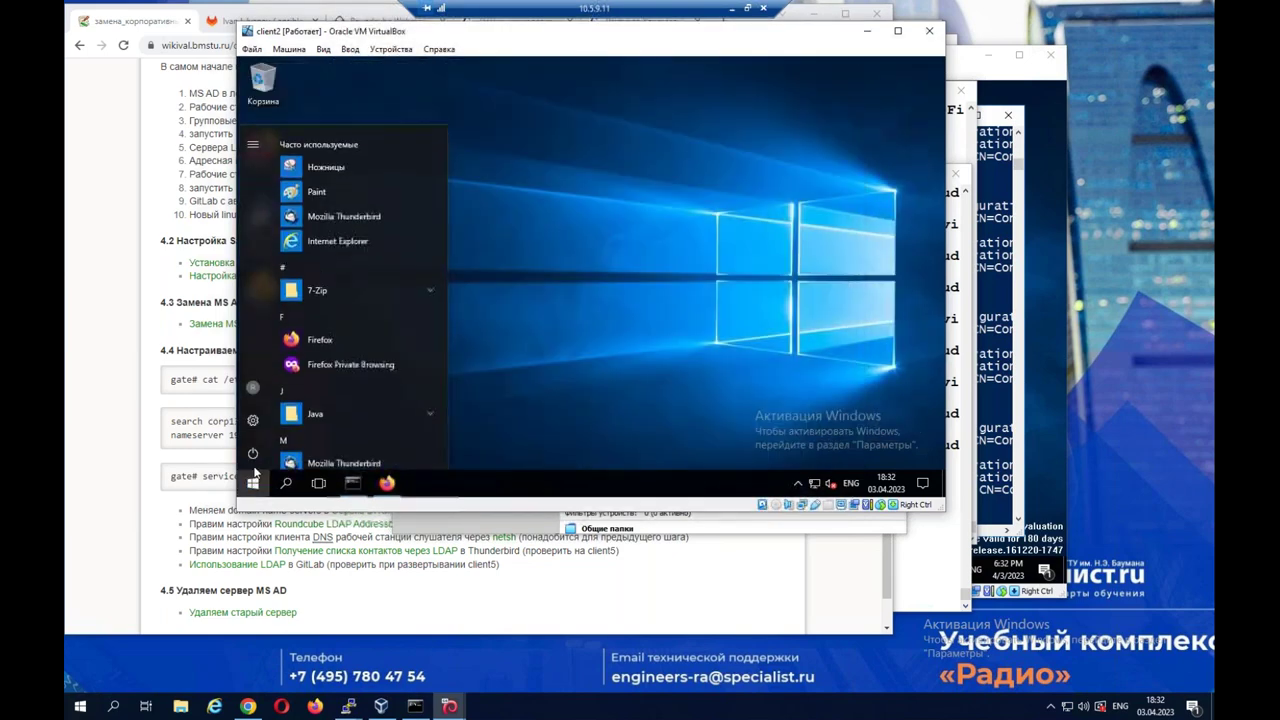
click(253, 457)
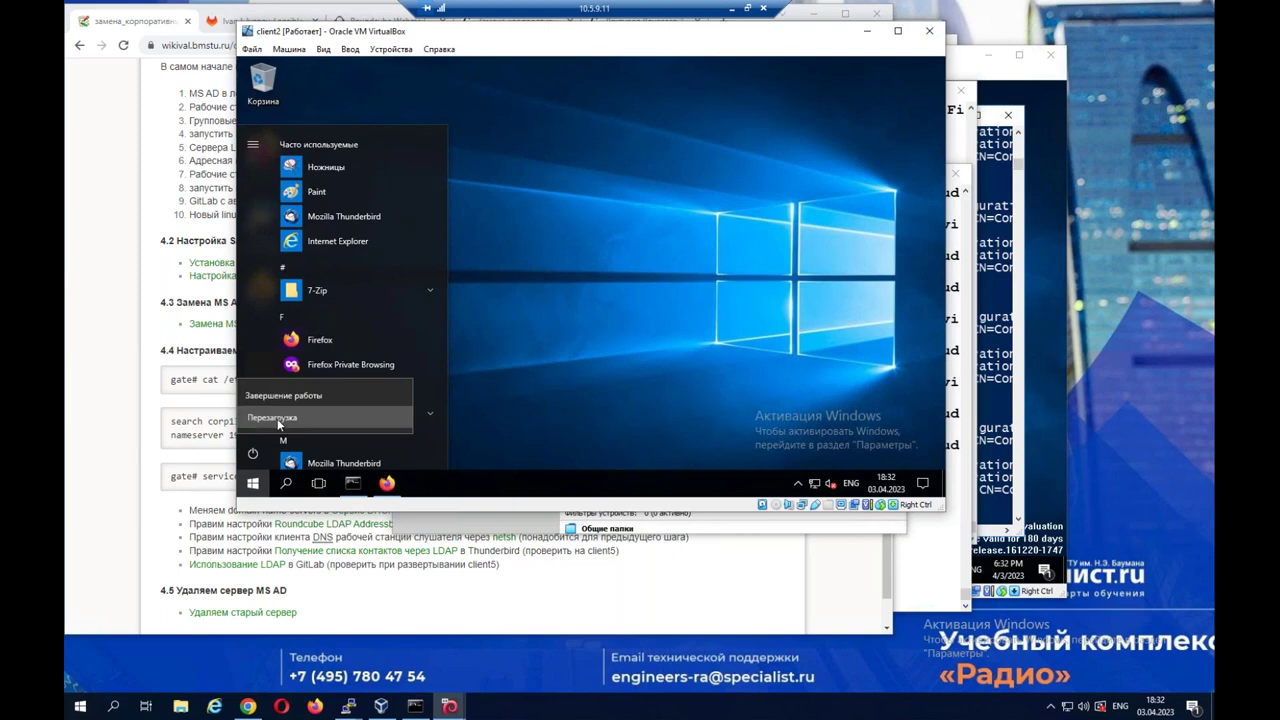
click(369, 418)
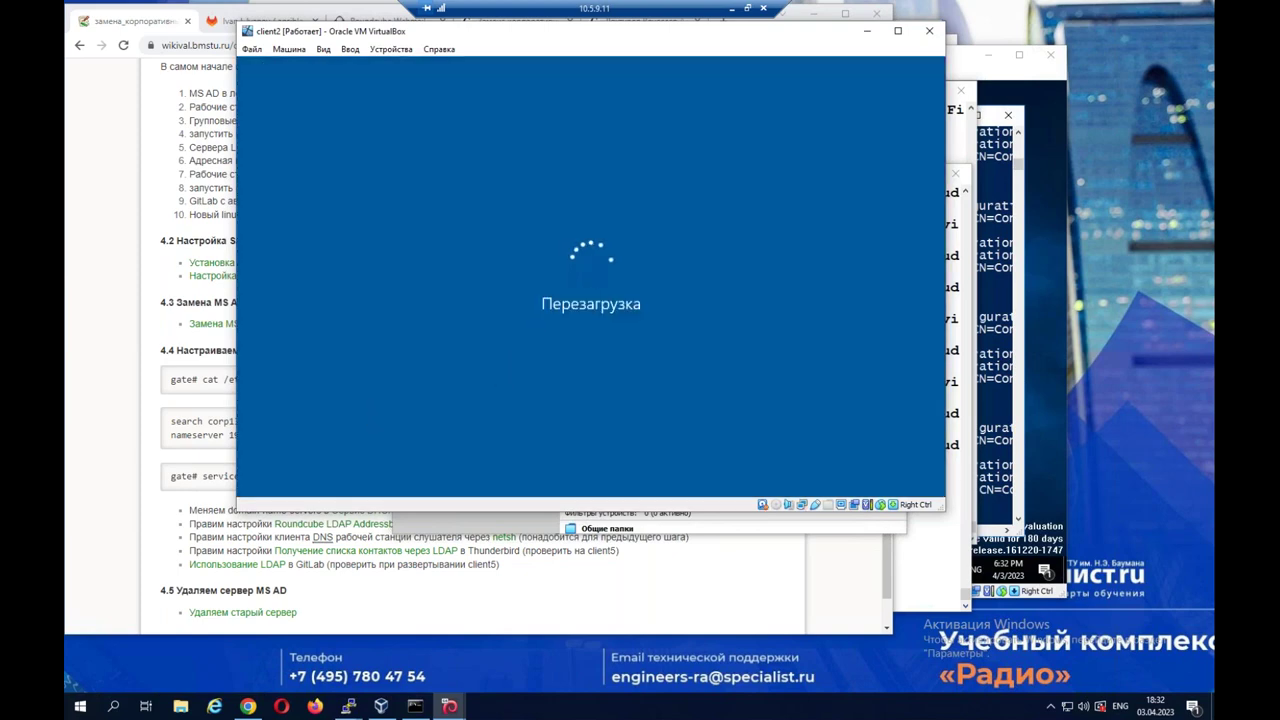
click(115, 370)
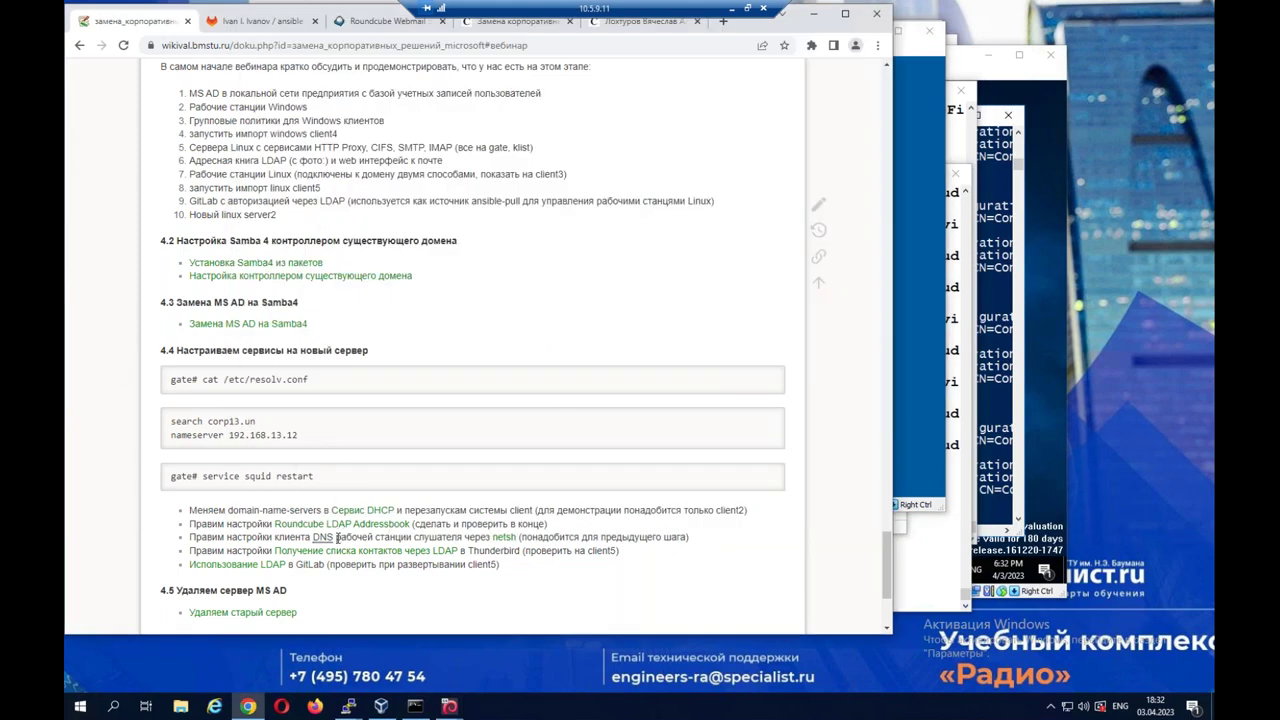
Rerun the netsh set dns command with the host-only adapter's DNS changed to 192.168.13.12.
click(415, 706)
key(Up)
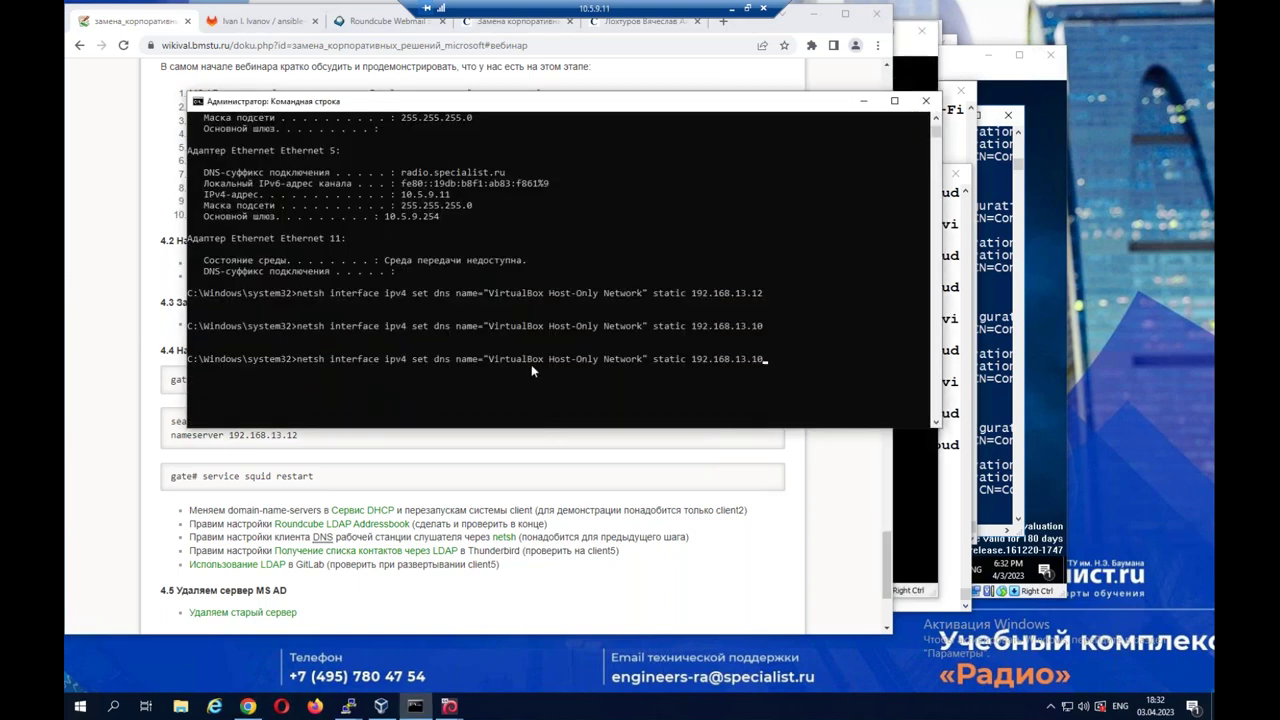
key(BackSpace)
text(2)
key(Return)
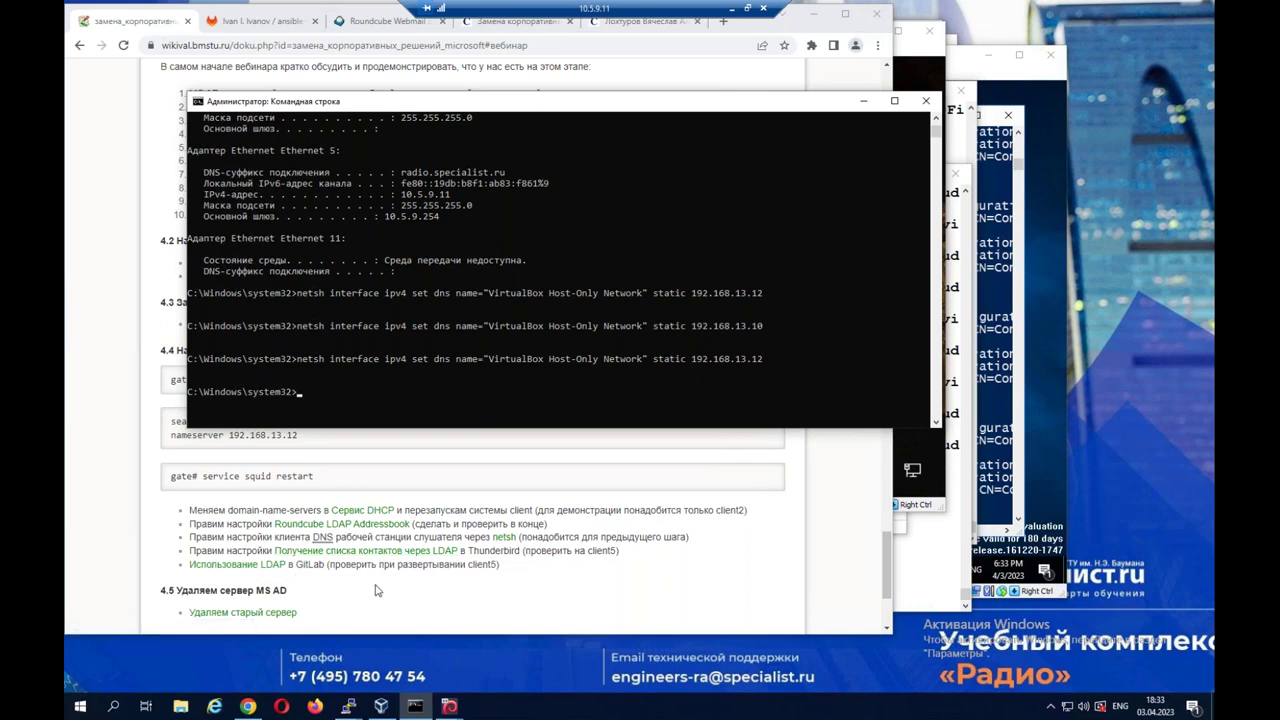
click(376, 591)
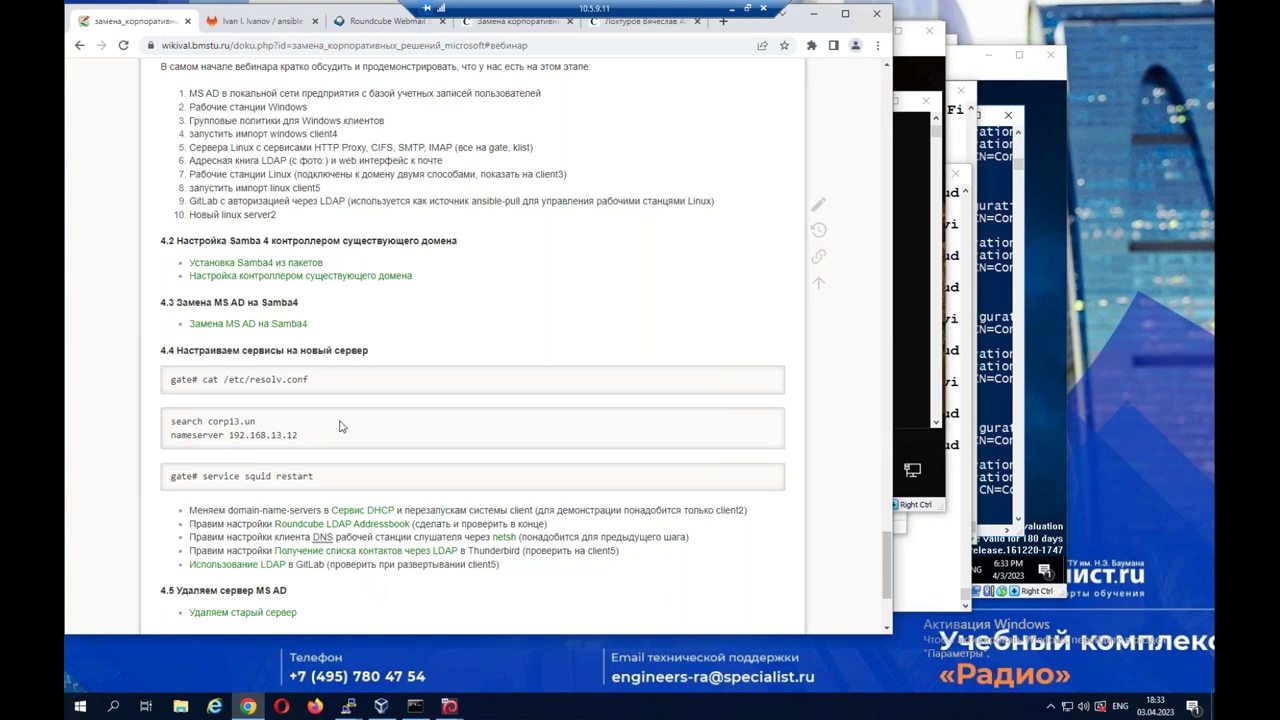
Open the msserver2016 VM and quit fsmo maintenance and ntdsutil with q twice.
click(383, 708)
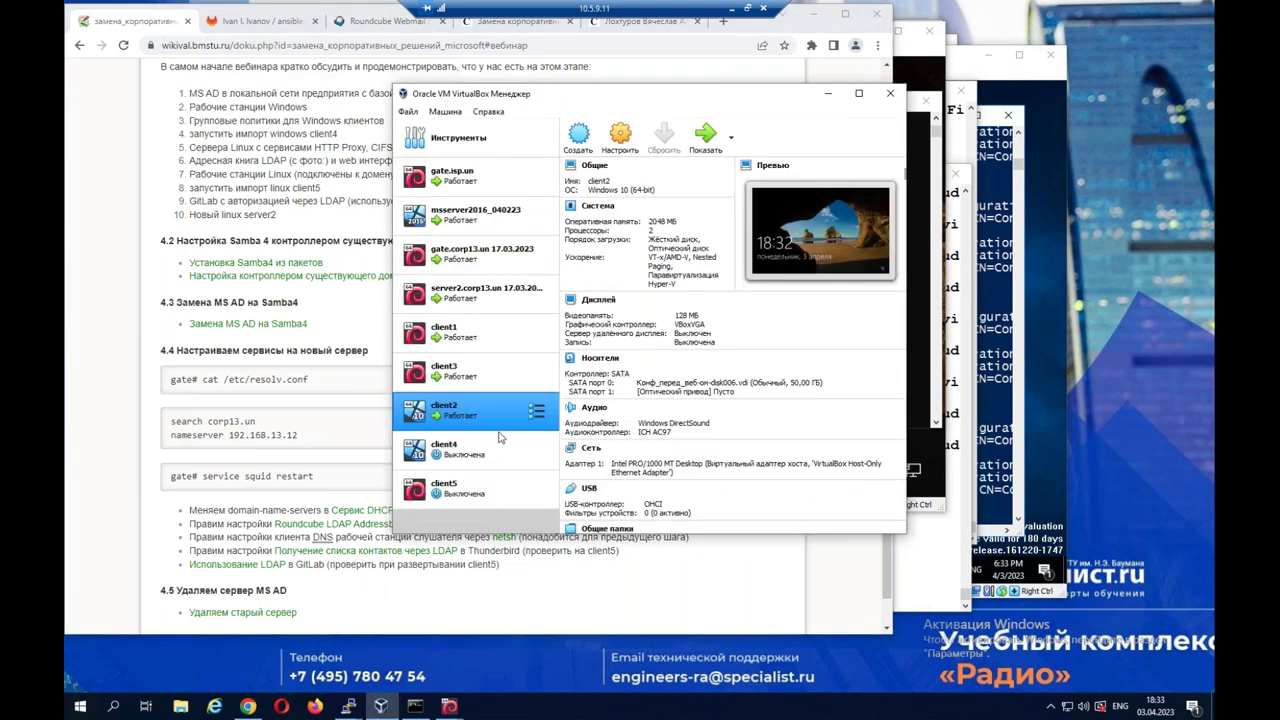
double_click(447, 222)
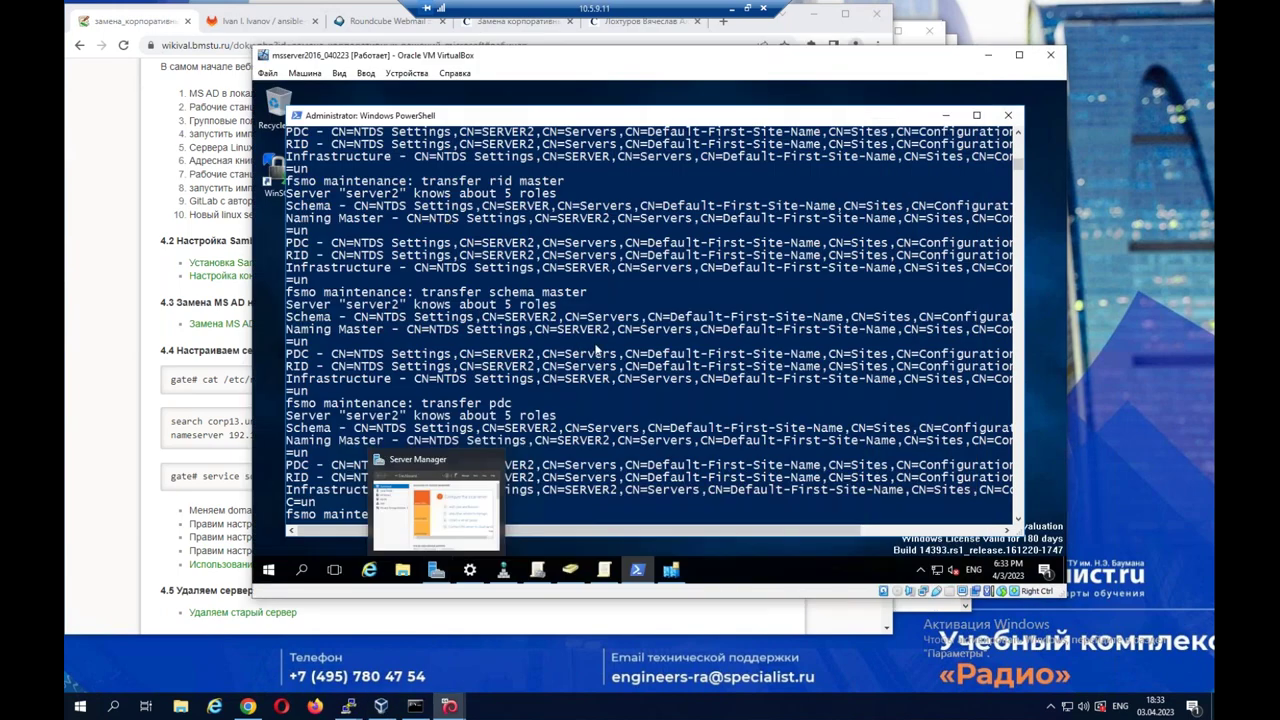
key(Escape)
text(q)
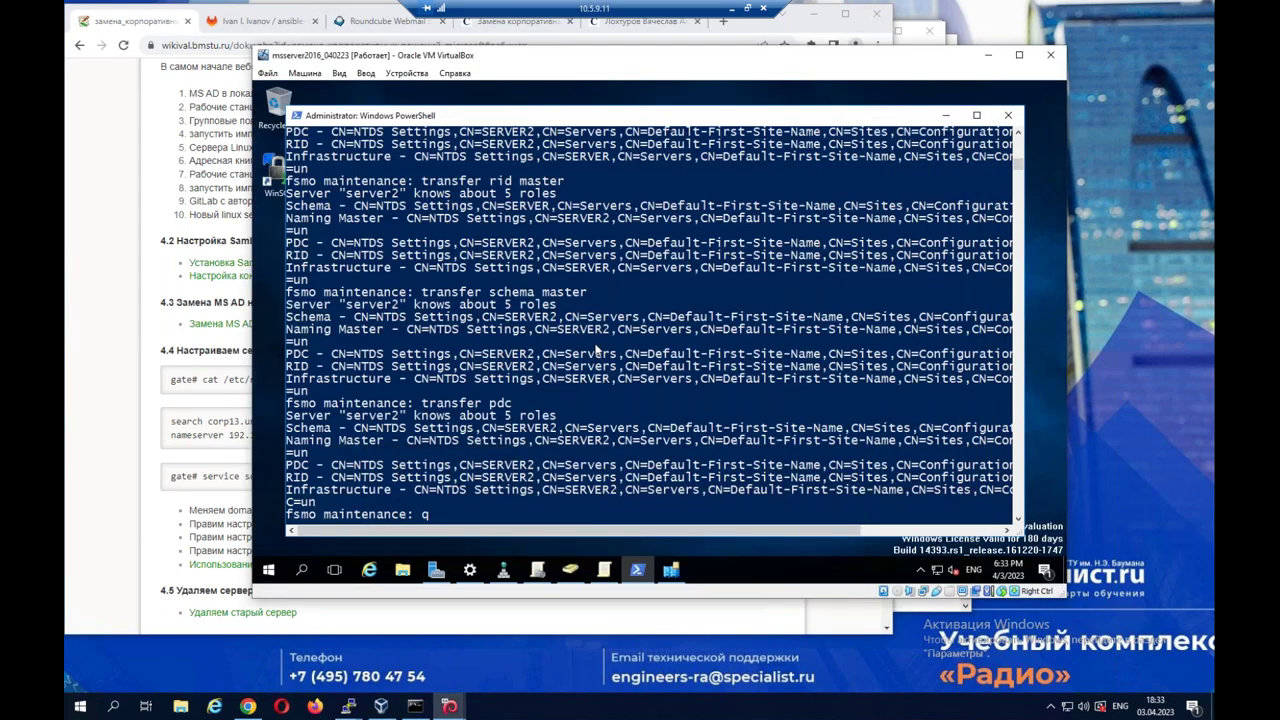
key(Return)
text(q)
key(Return)
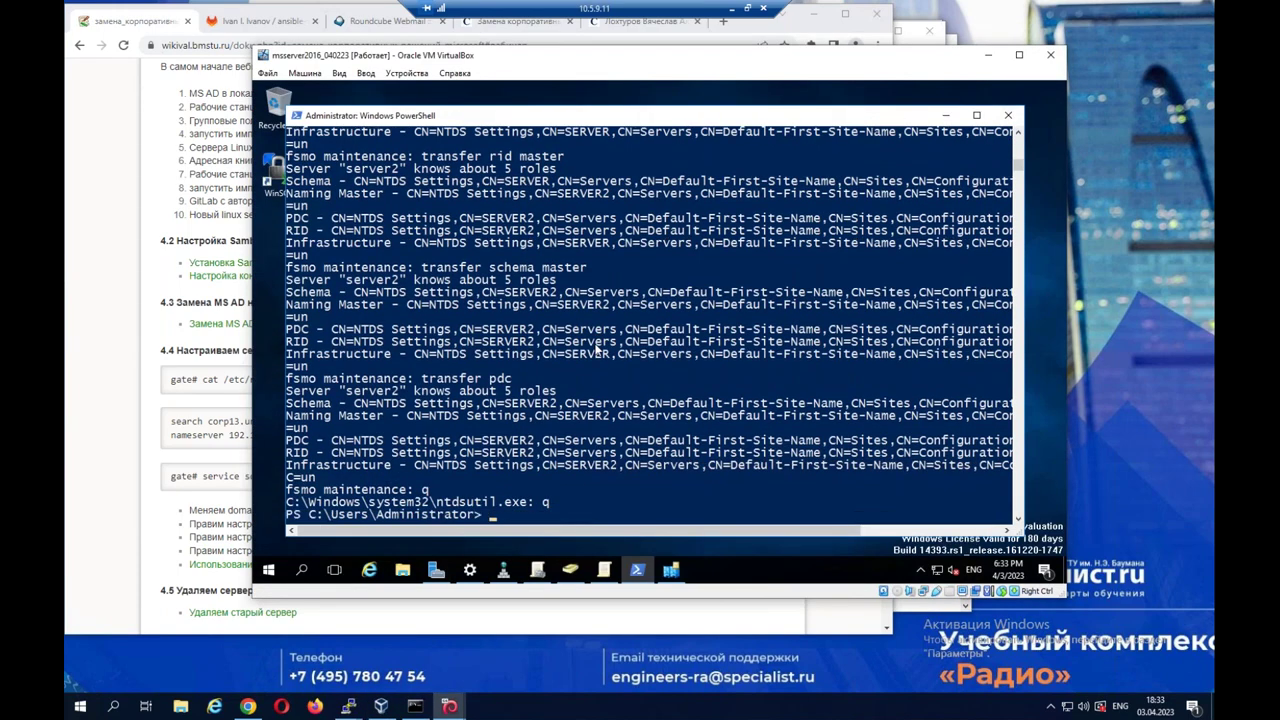
Close PowerShell, Server Manager and all AD, DNS and Group Policy consoles.
double_click(297, 117)
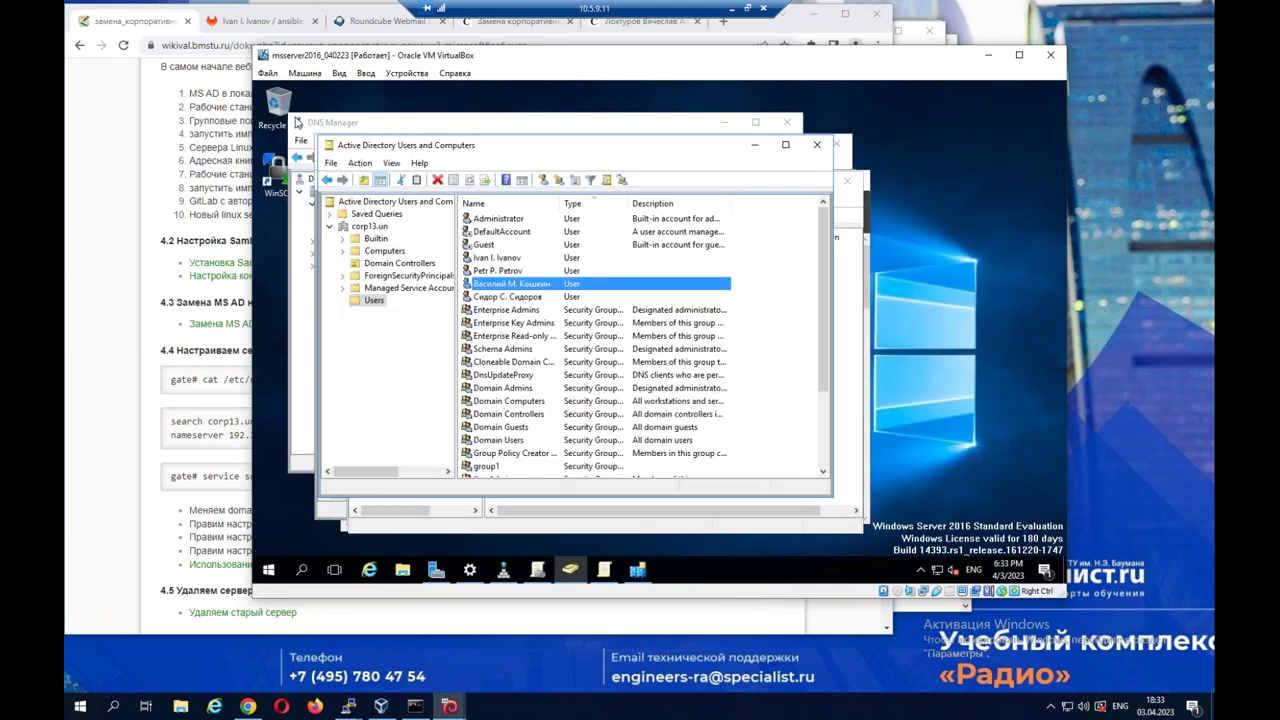
click(817, 144)
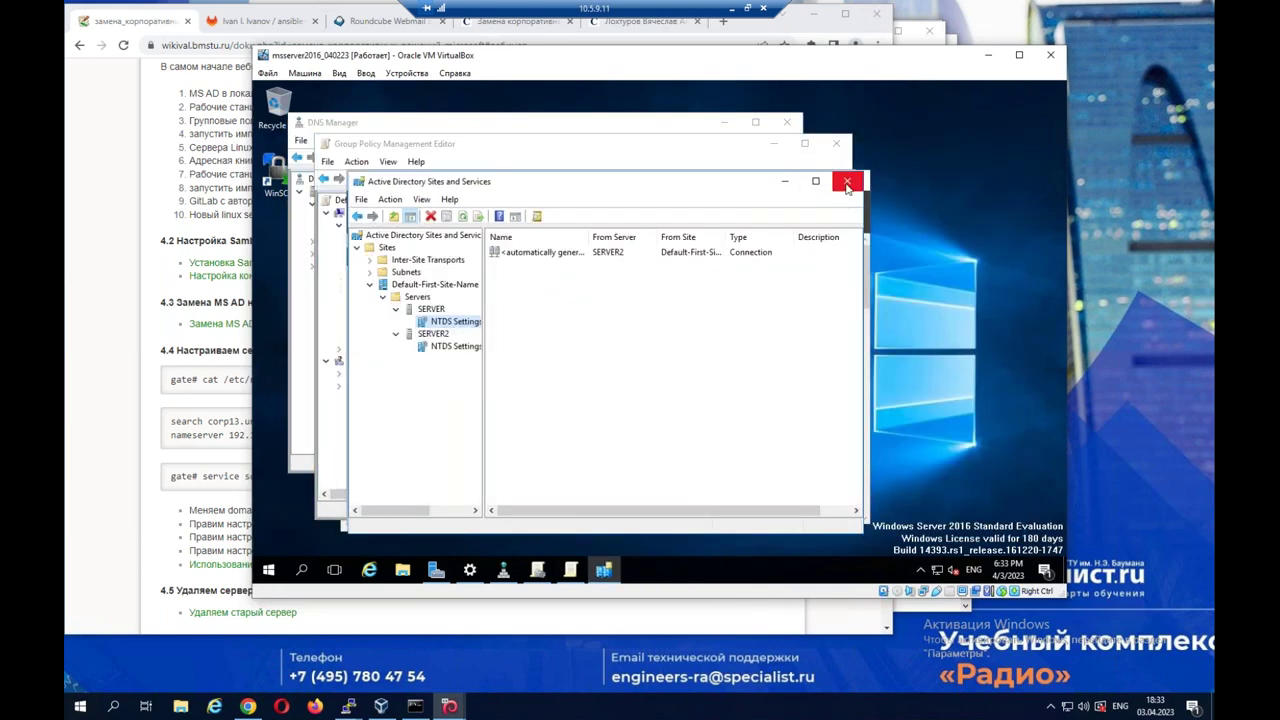
click(847, 183)
click(850, 178)
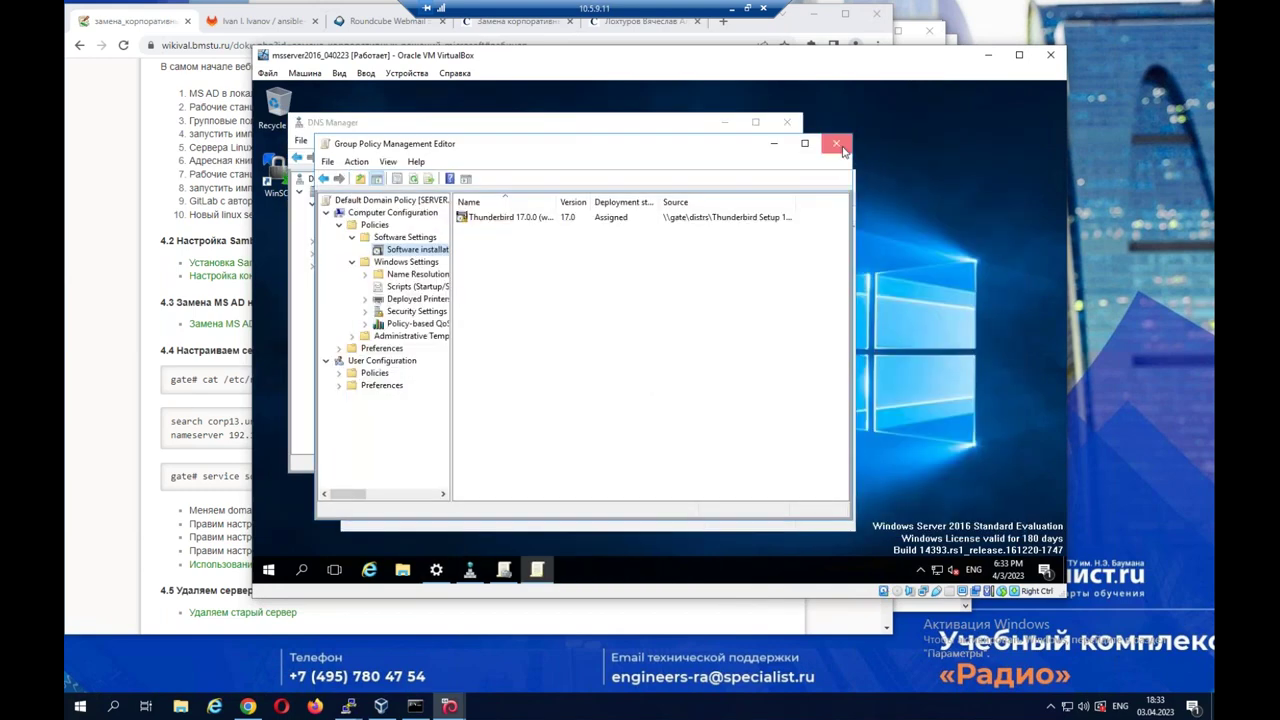
click(837, 144)
click(786, 122)
click(843, 180)
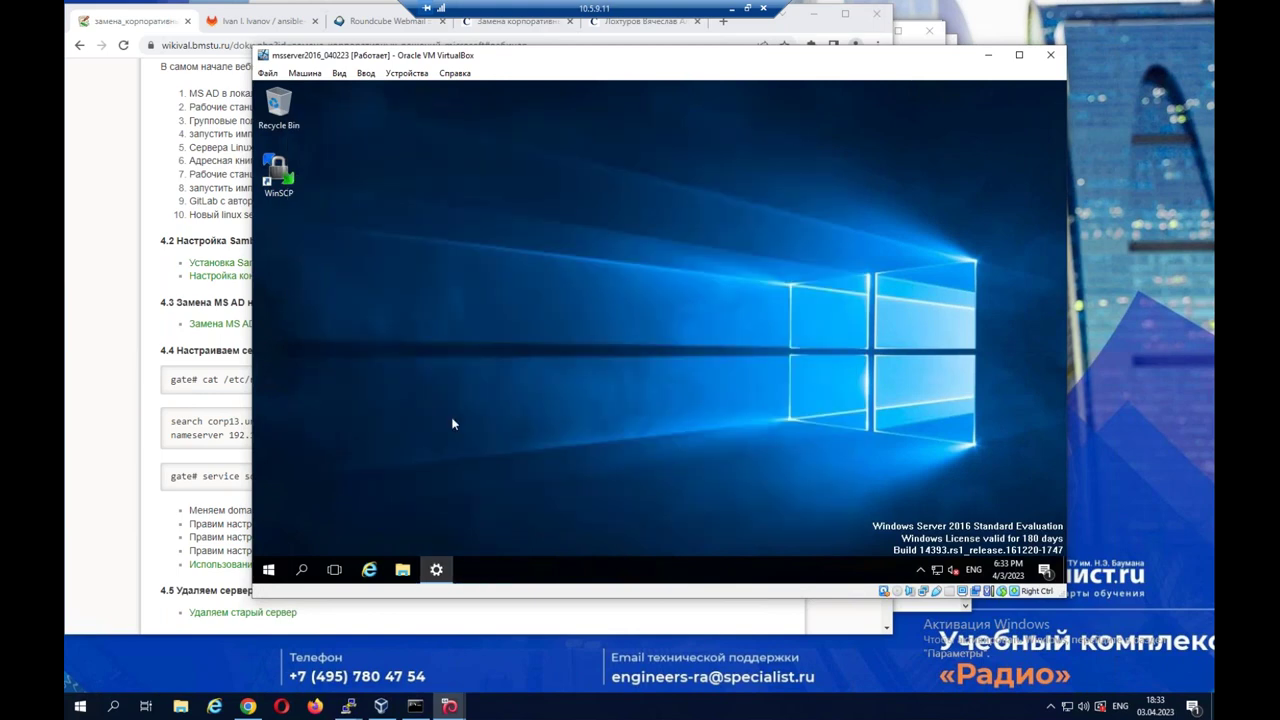
Shut down the server with reason Operating System: Recovery (Unplanned).
click(436, 570)
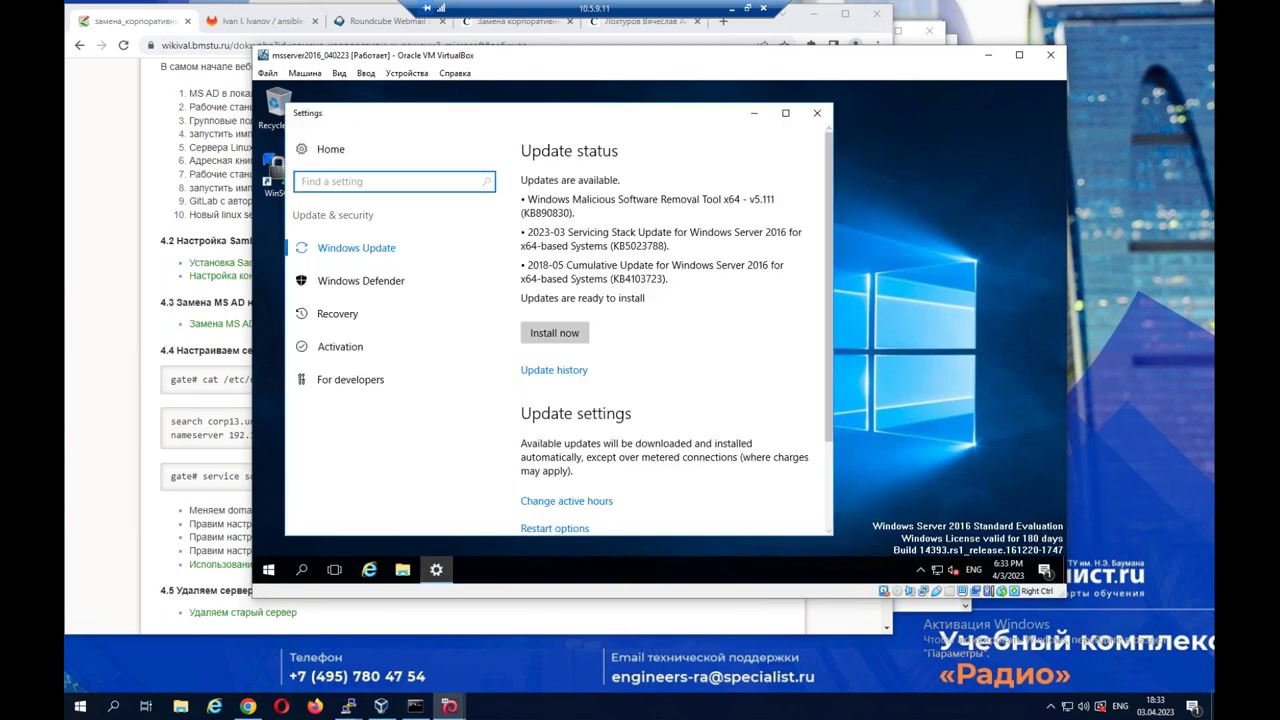
click(269, 570)
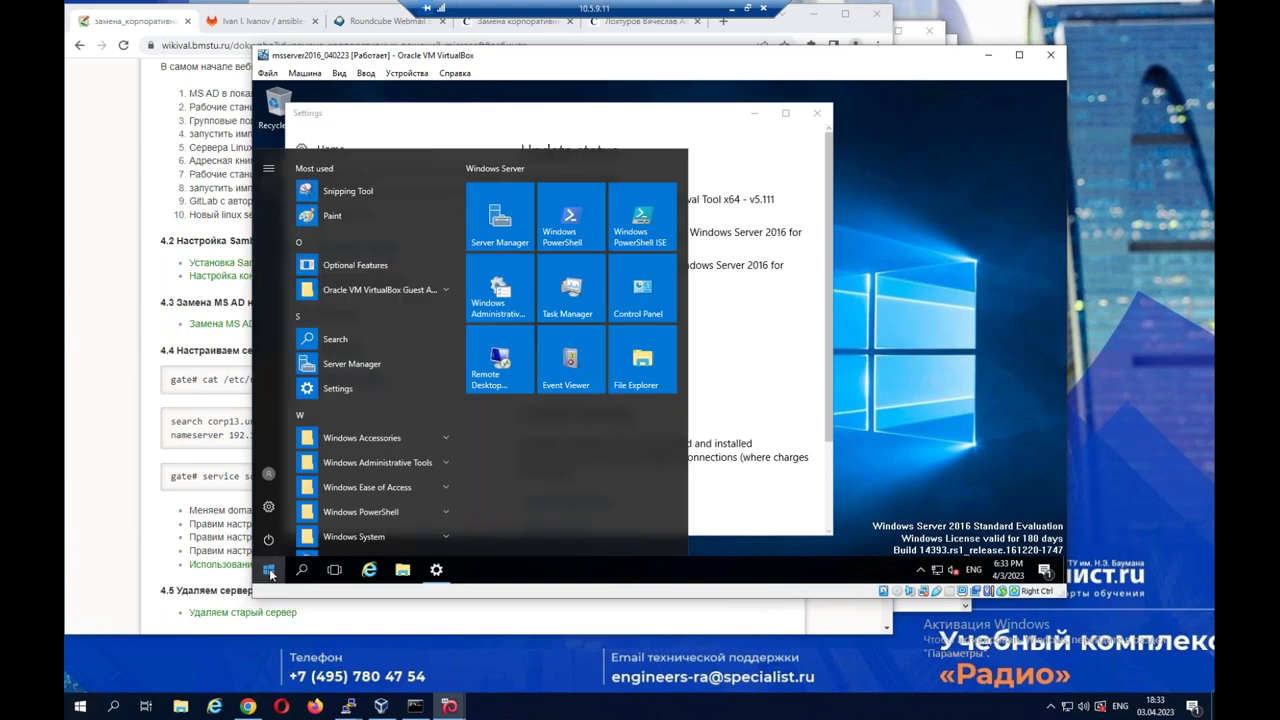
click(268, 540)
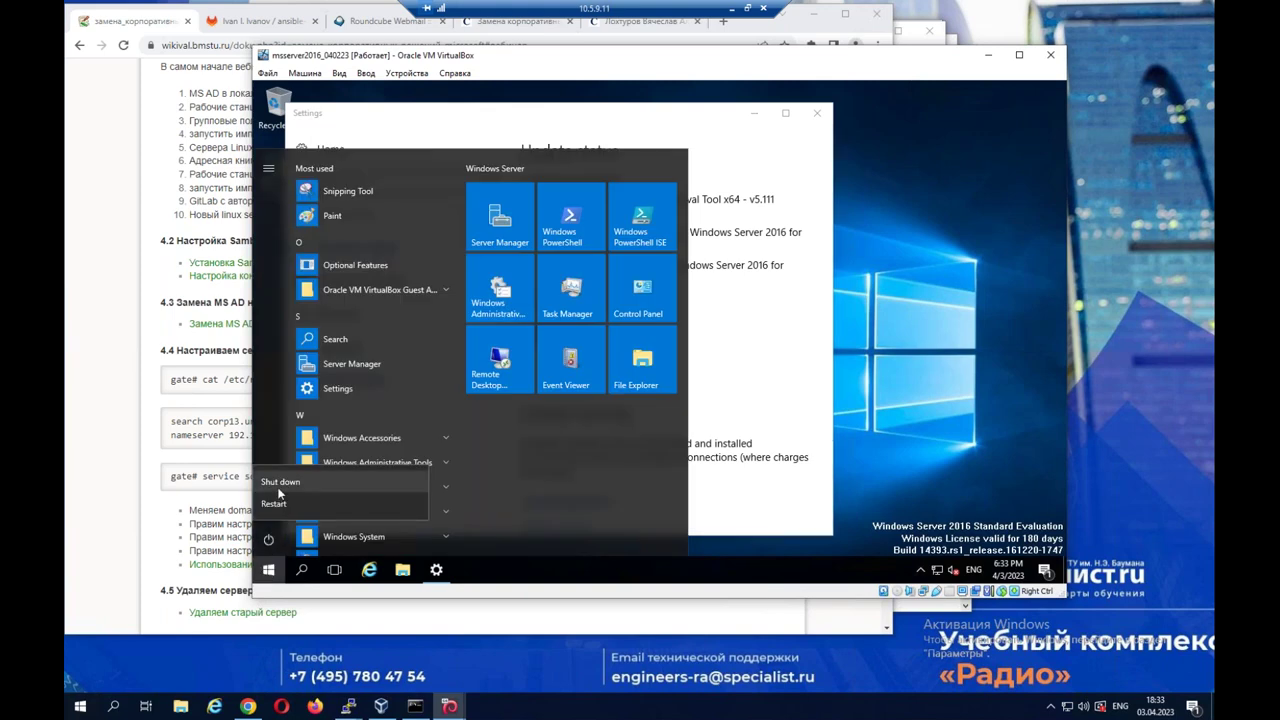
click(280, 484)
click(299, 476)
click(296, 497)
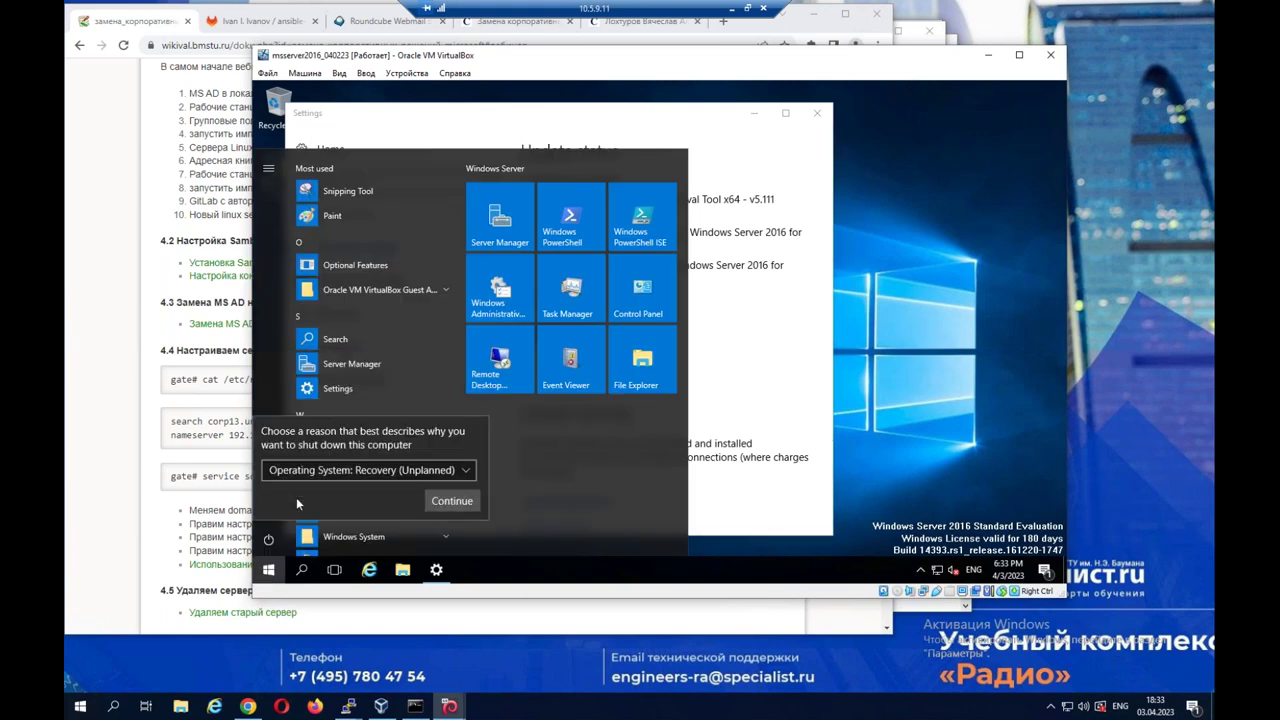
click(445, 502)
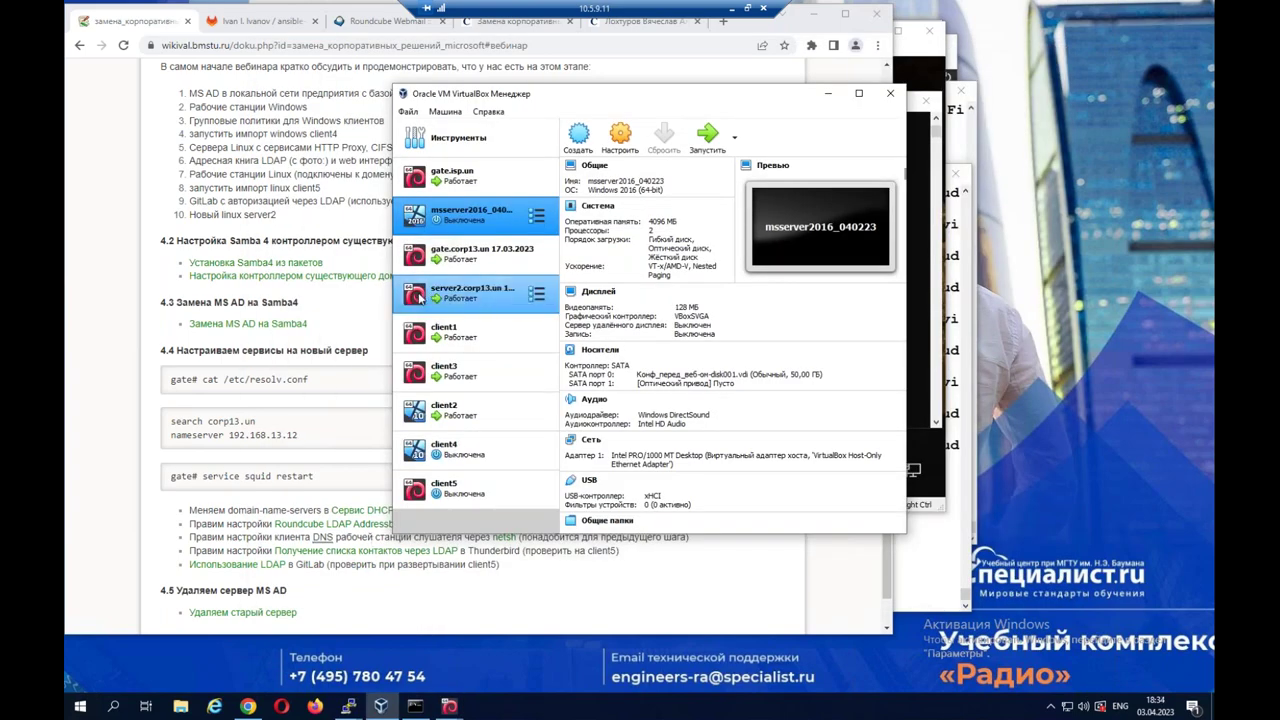
Enable client4's adapter 1, attach it to Виртуальный адаптер хоста (host-only), and save.
click(418, 297)
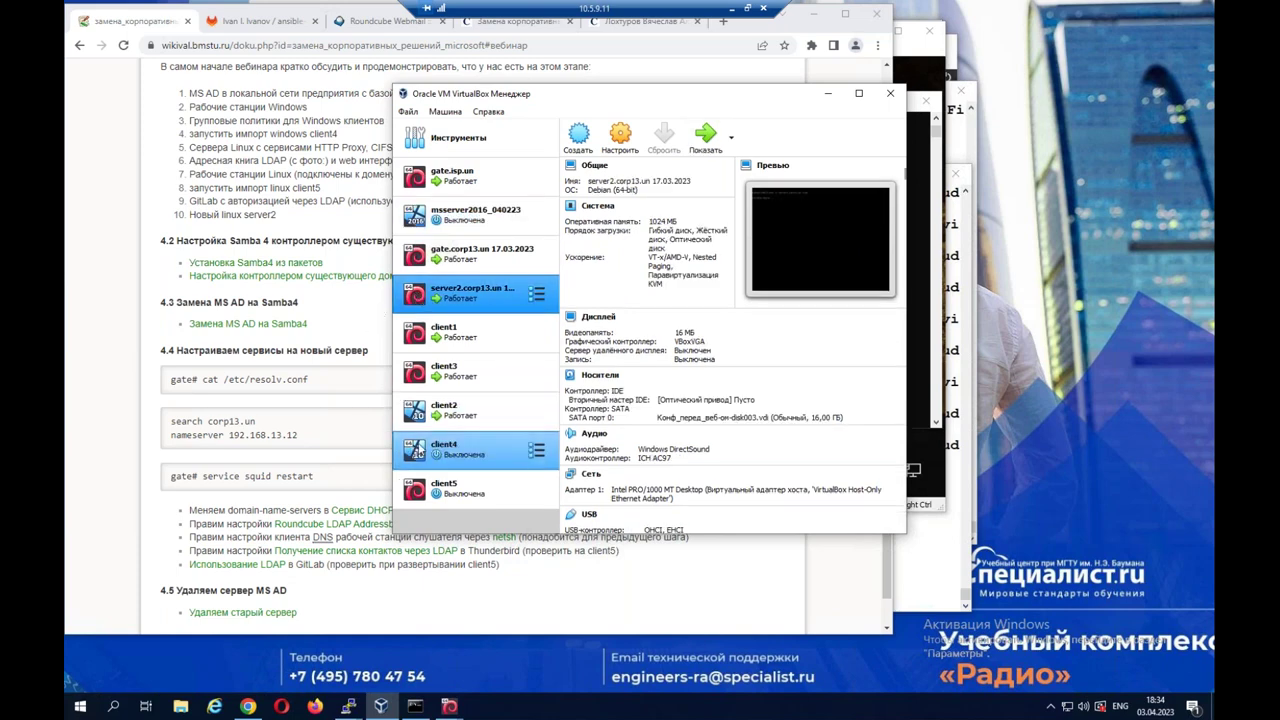
click(418, 452)
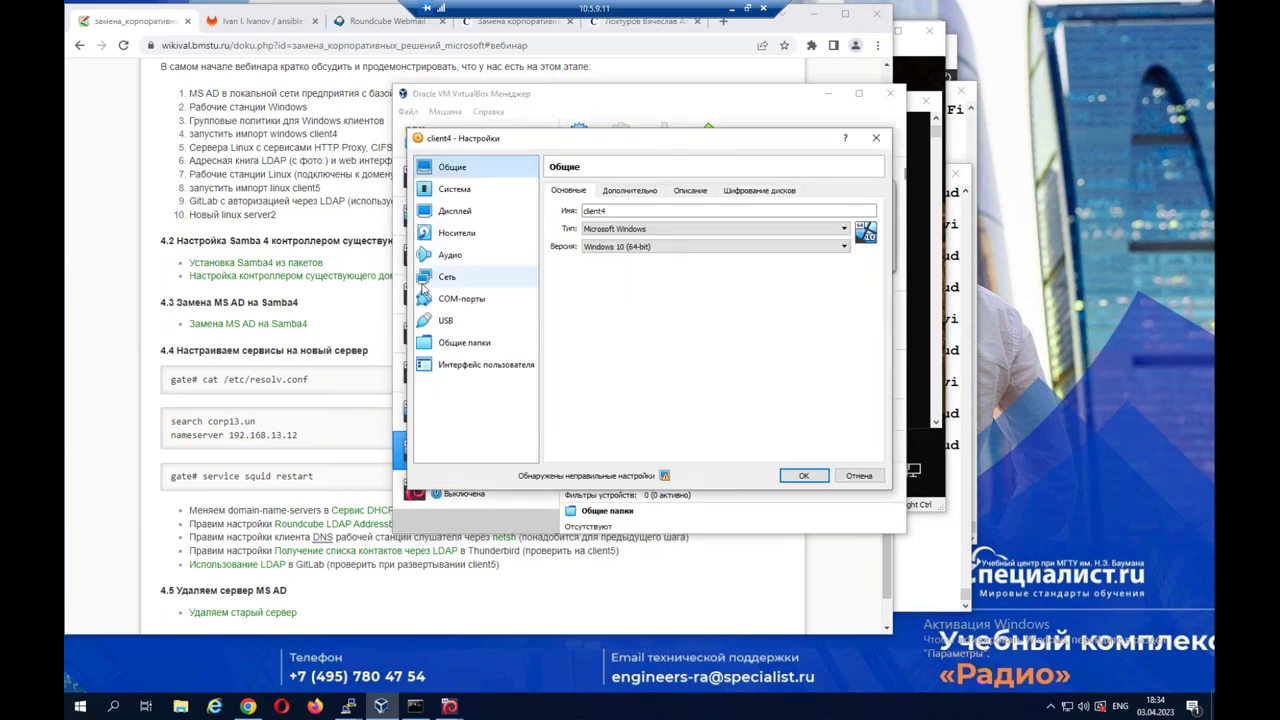
click(434, 282)
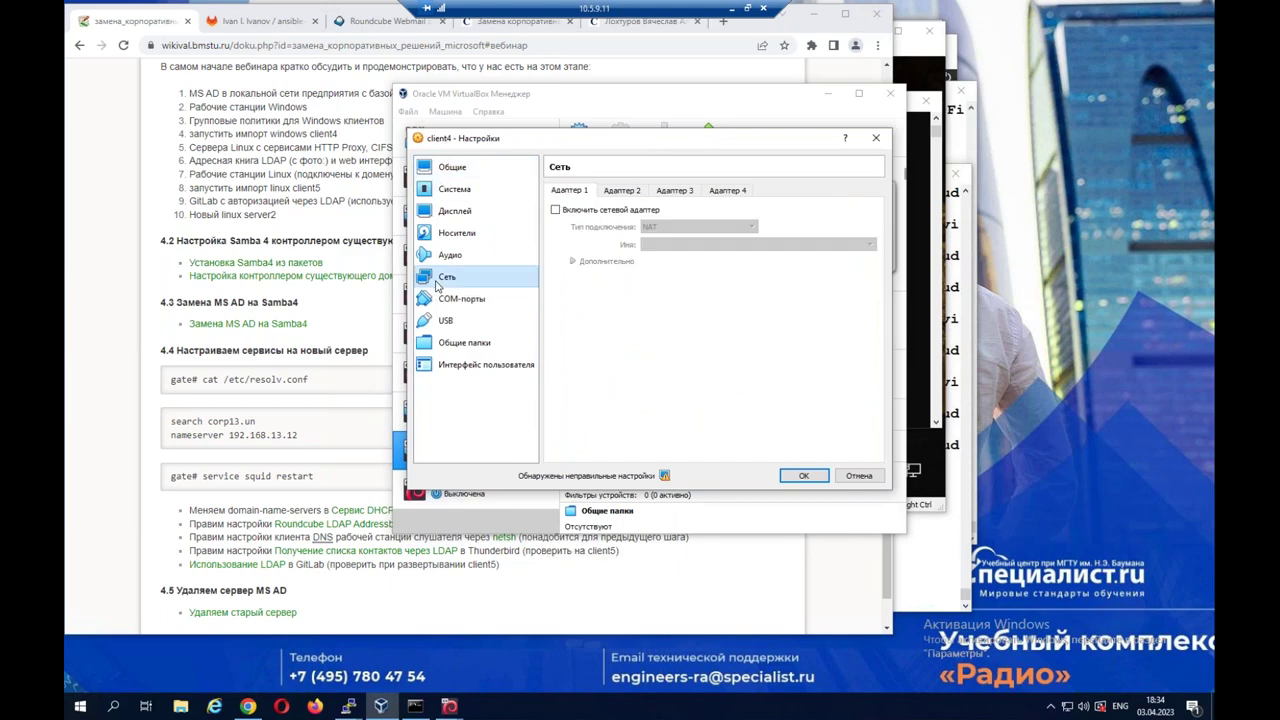
click(584, 212)
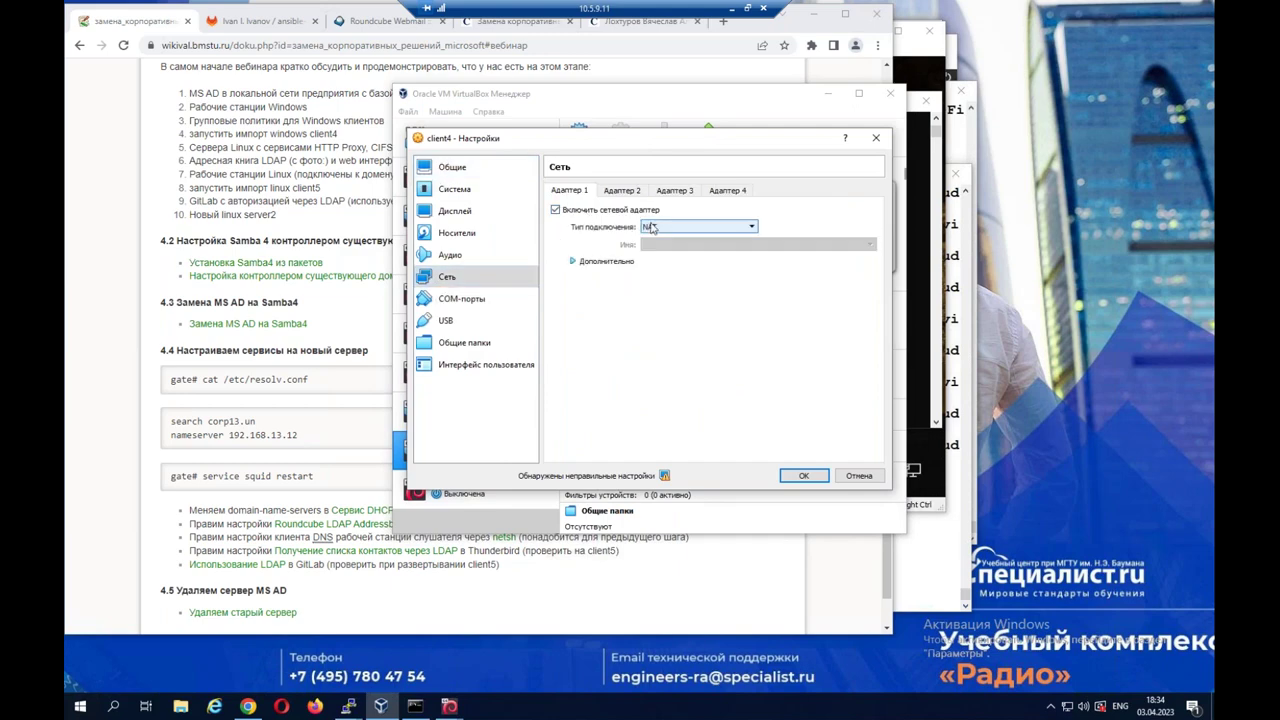
click(698, 227)
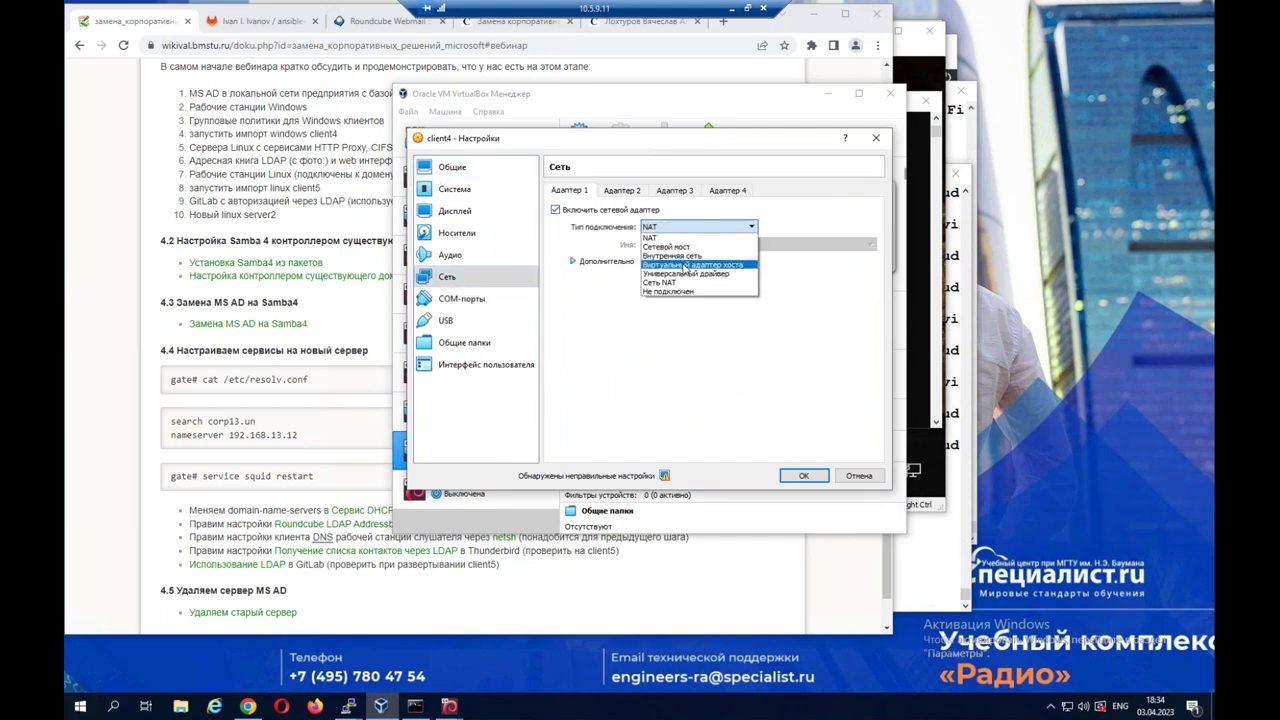
click(686, 266)
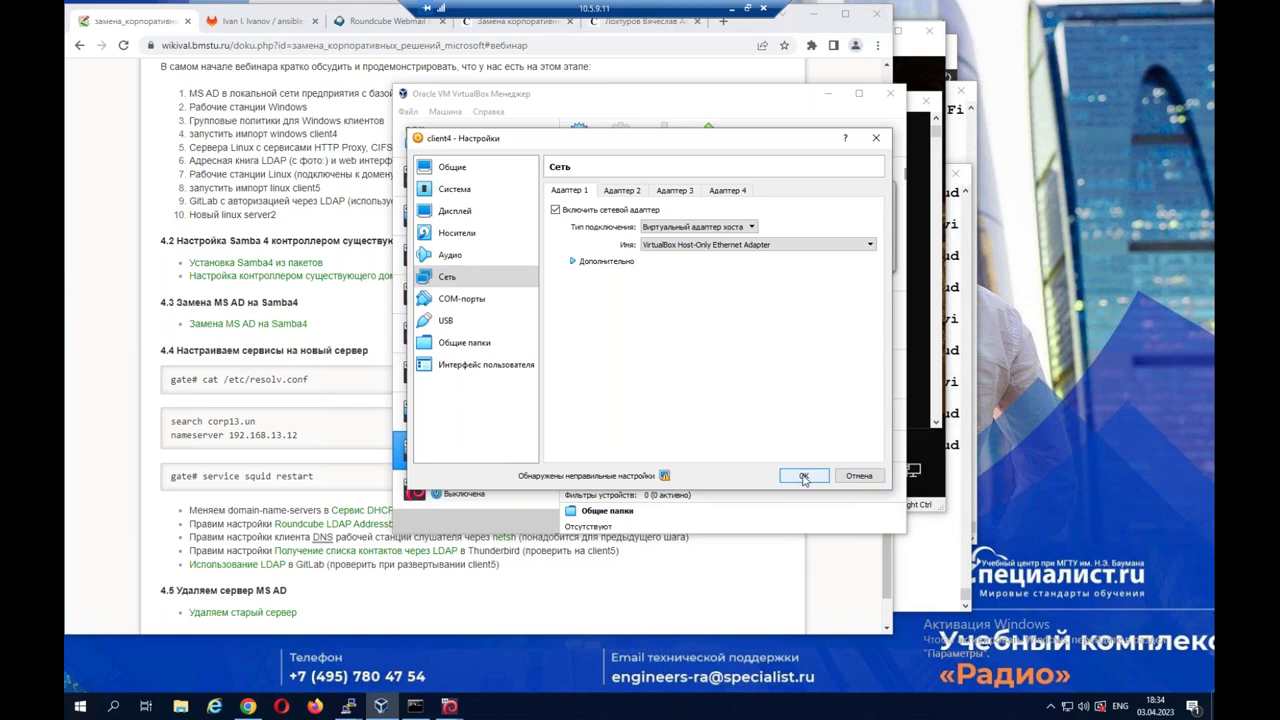
click(803, 476)
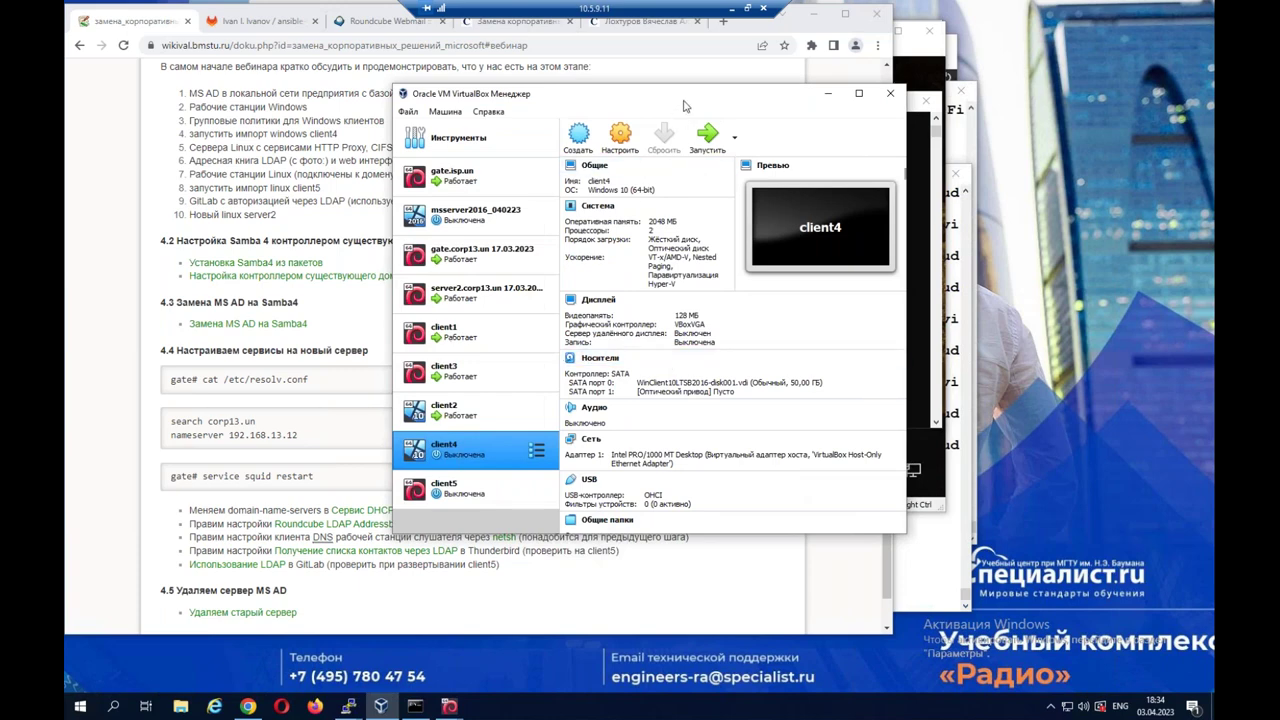
Reopen client4's settings to check the network page.
drag(684, 98, 577, 86)
click(517, 145)
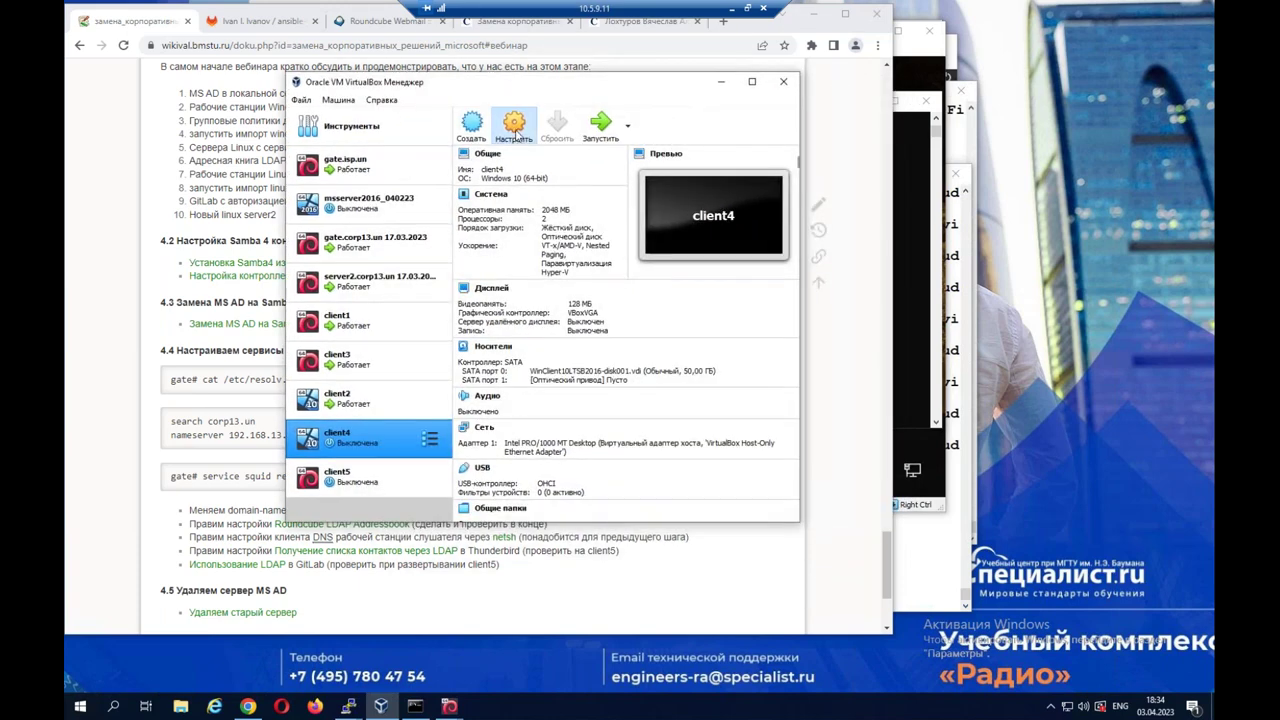
click(340, 268)
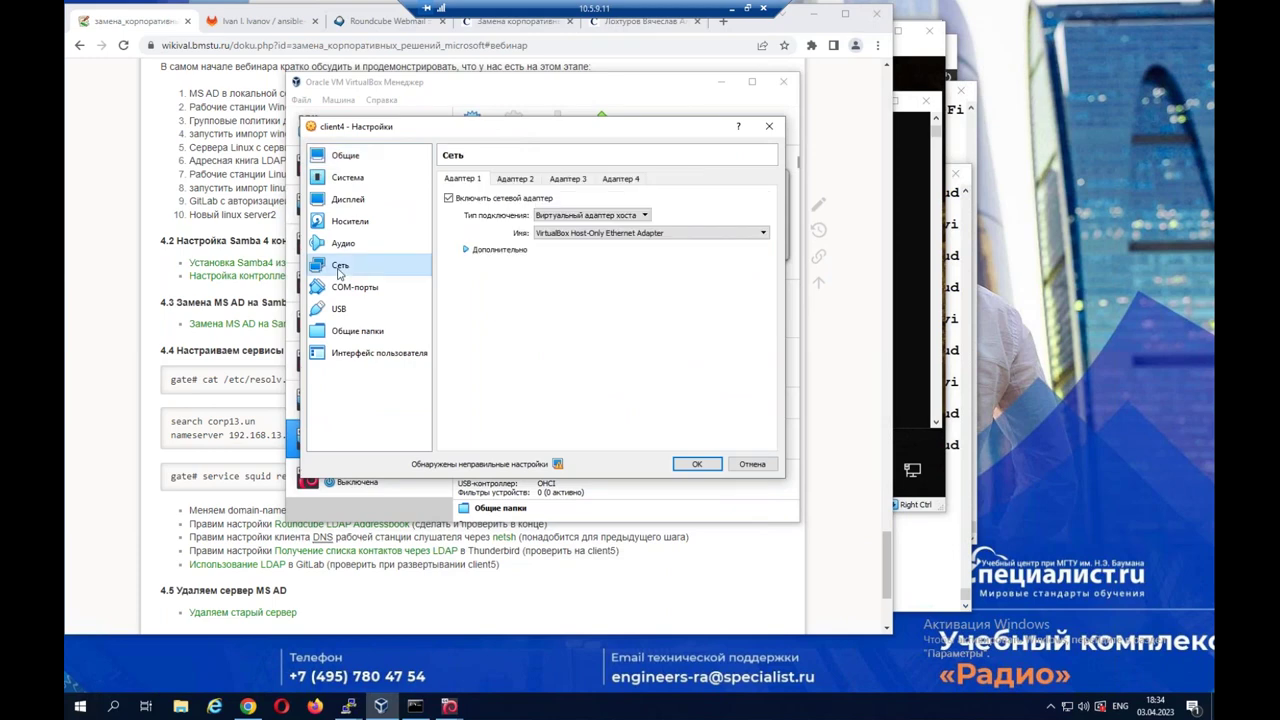
Close the settings dialog and sign in to client4 with the account password.
click(697, 464)
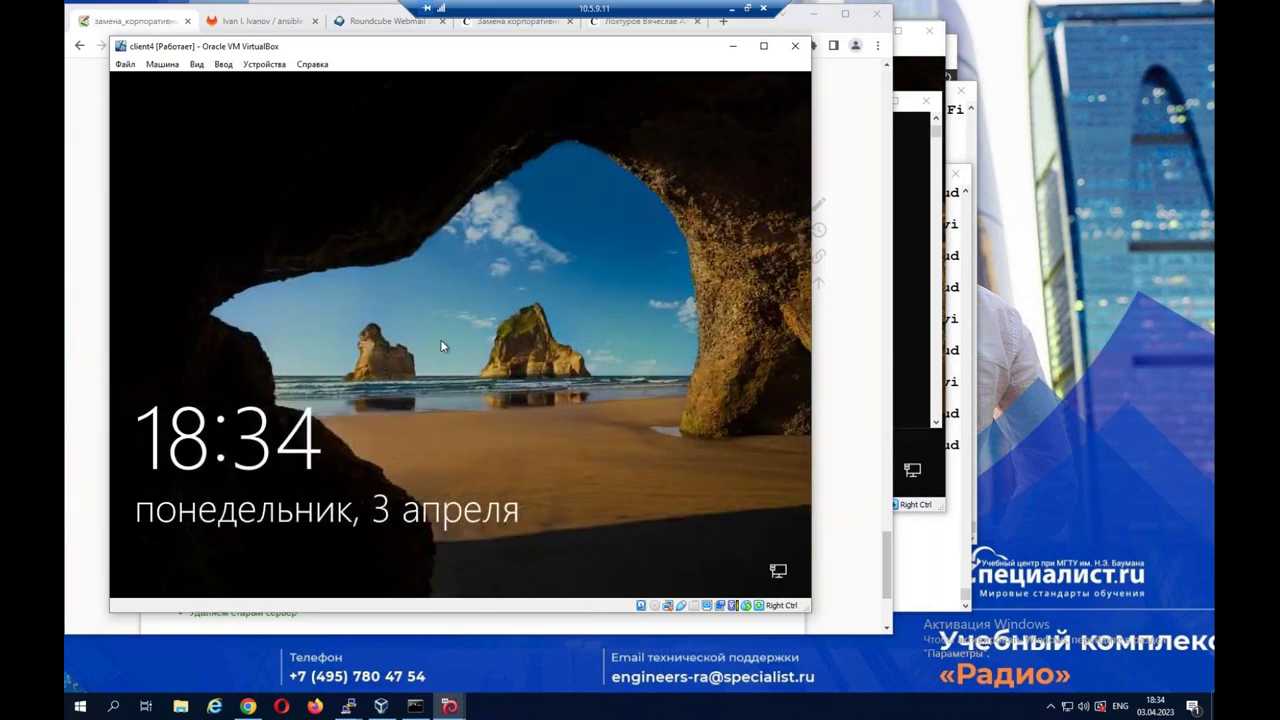
click(442, 345)
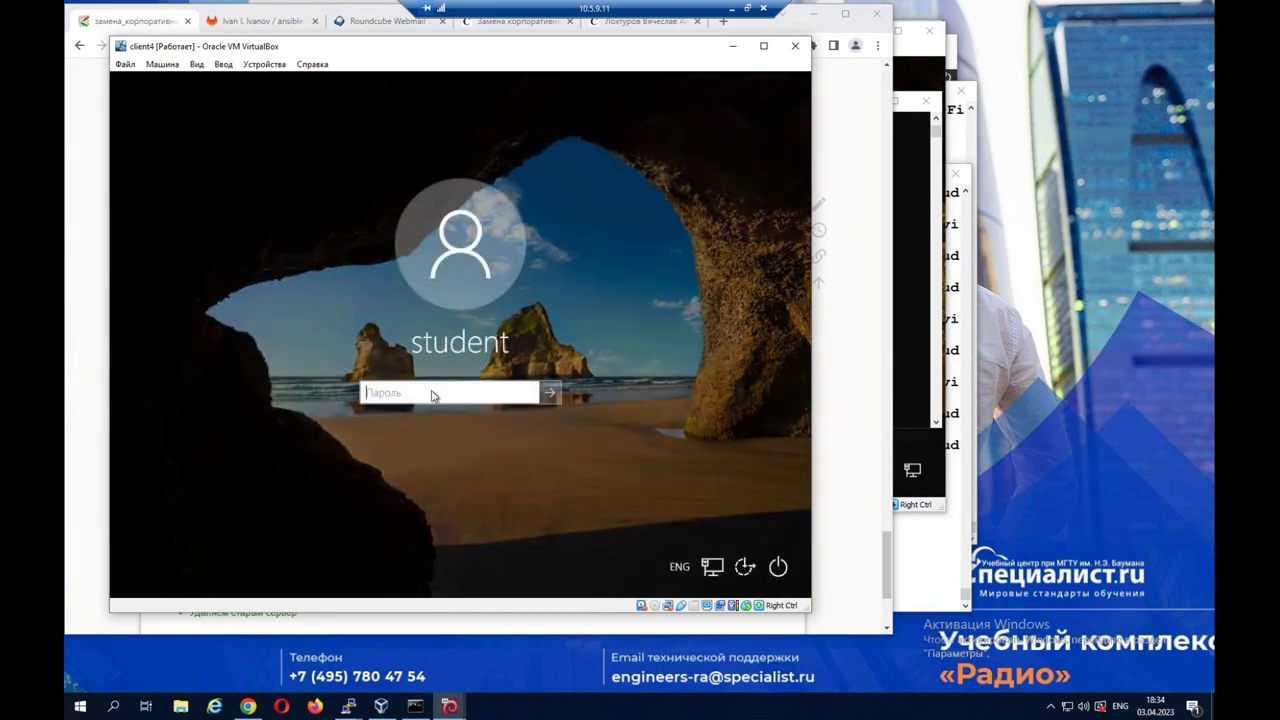
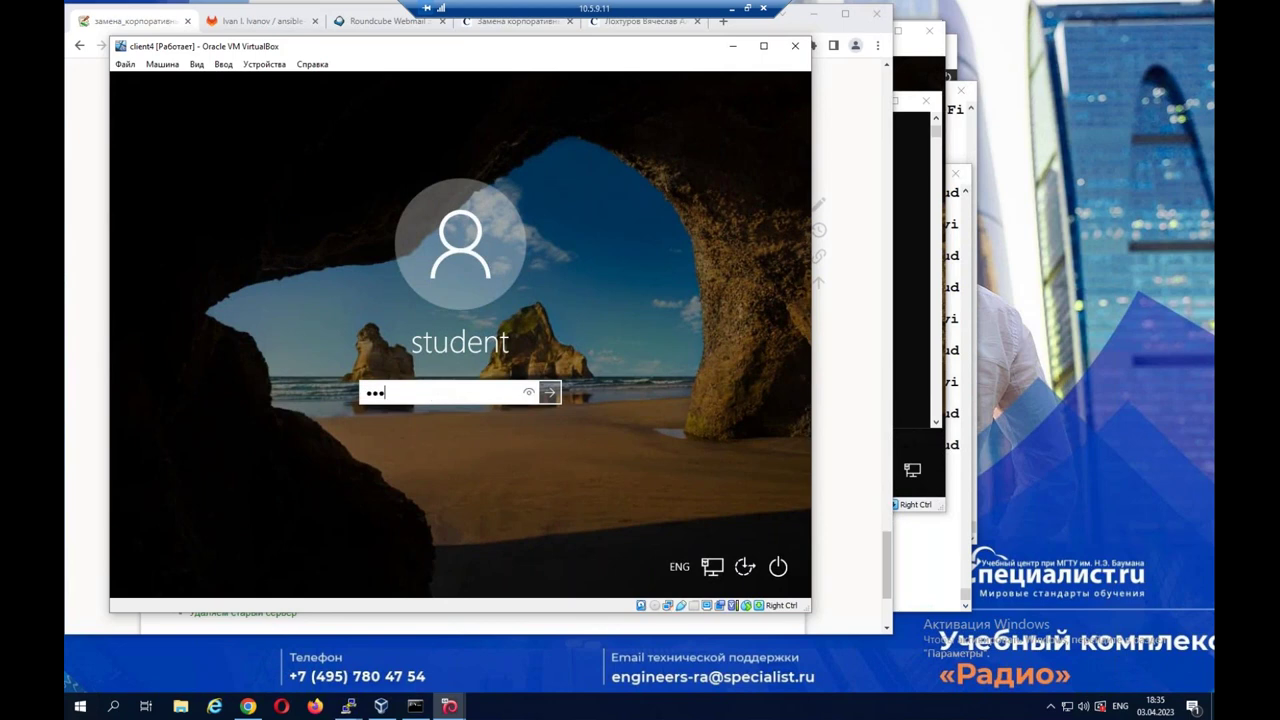
key(Return)
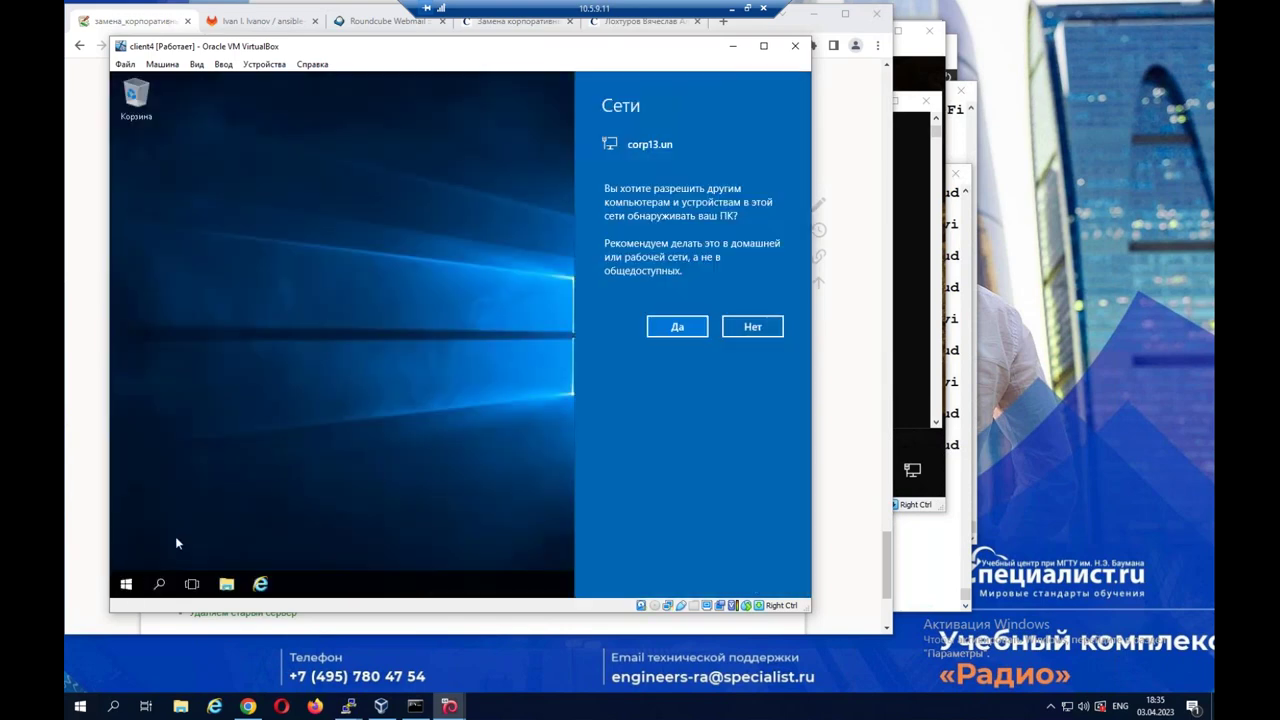
Rename the computer from clientN to client4 in System Properties.
click(128, 585)
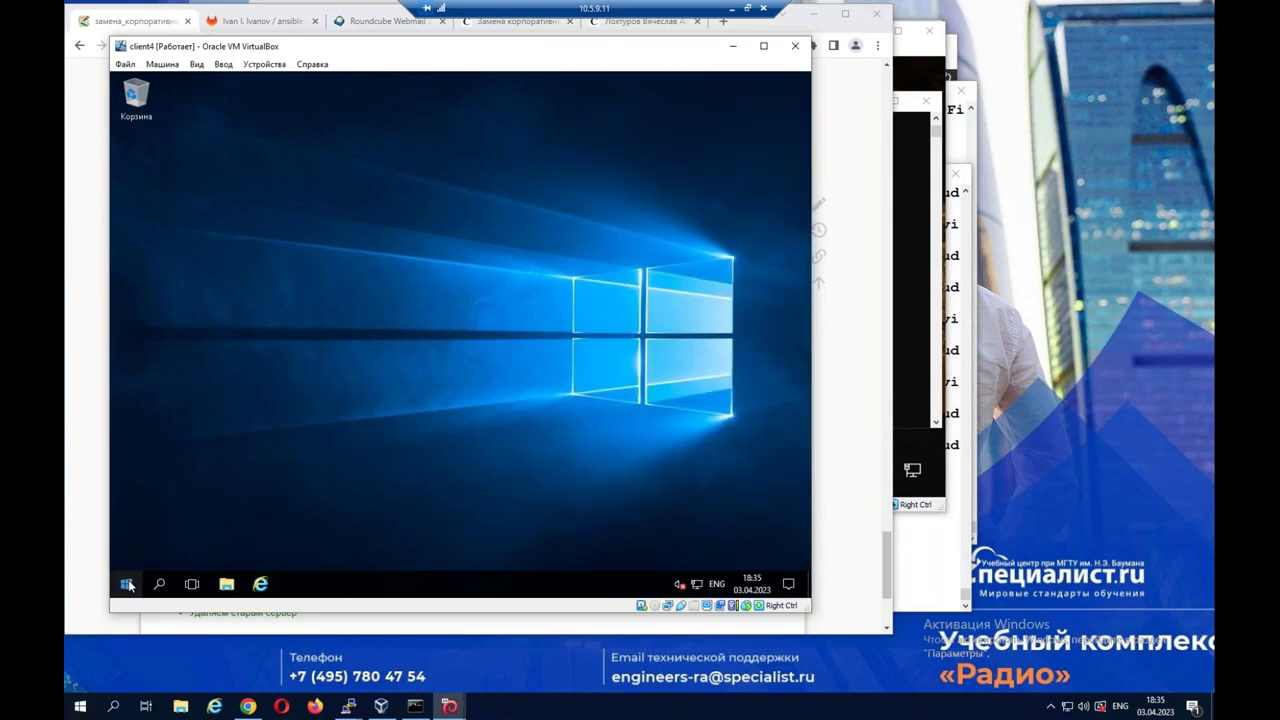
right_click(128, 585)
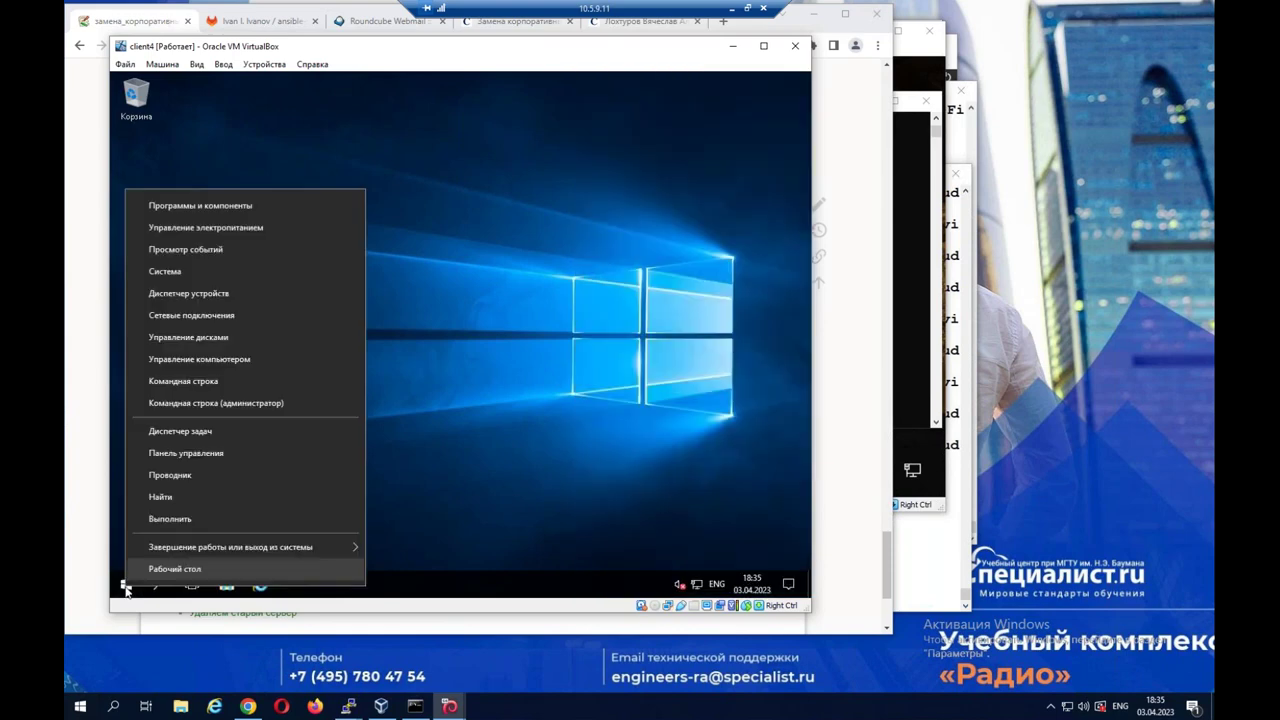
click(211, 272)
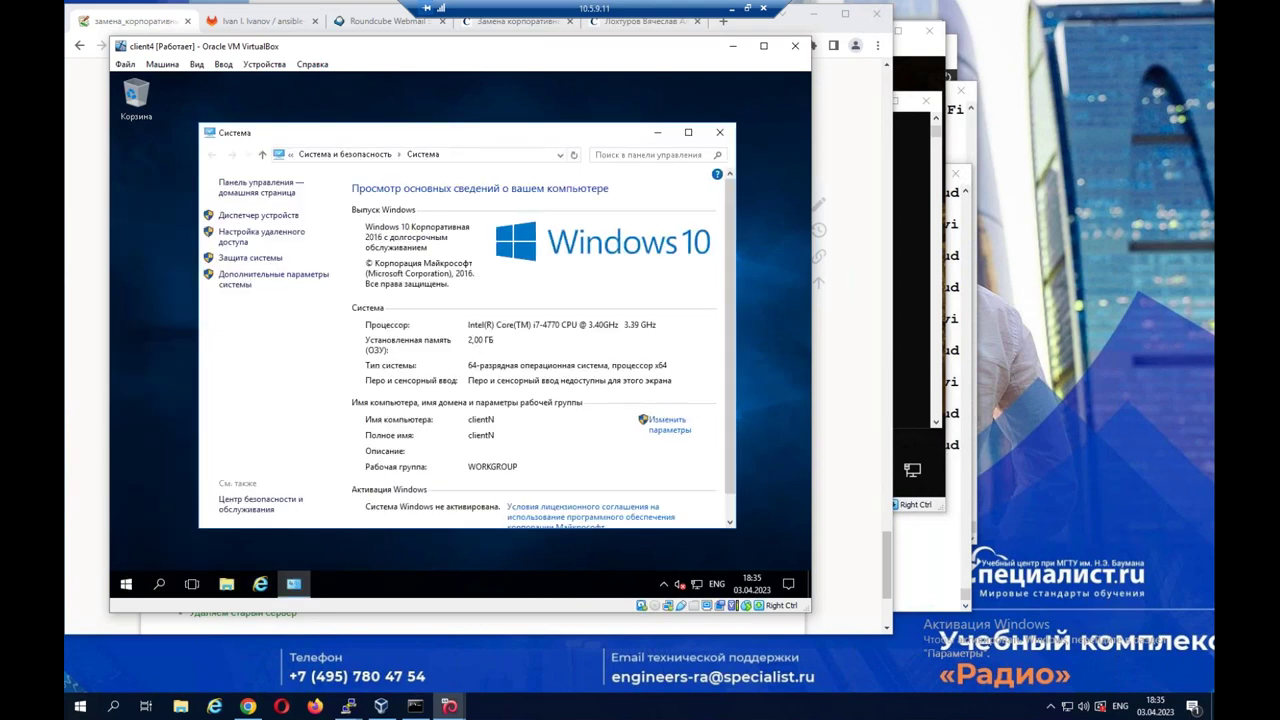
click(677, 434)
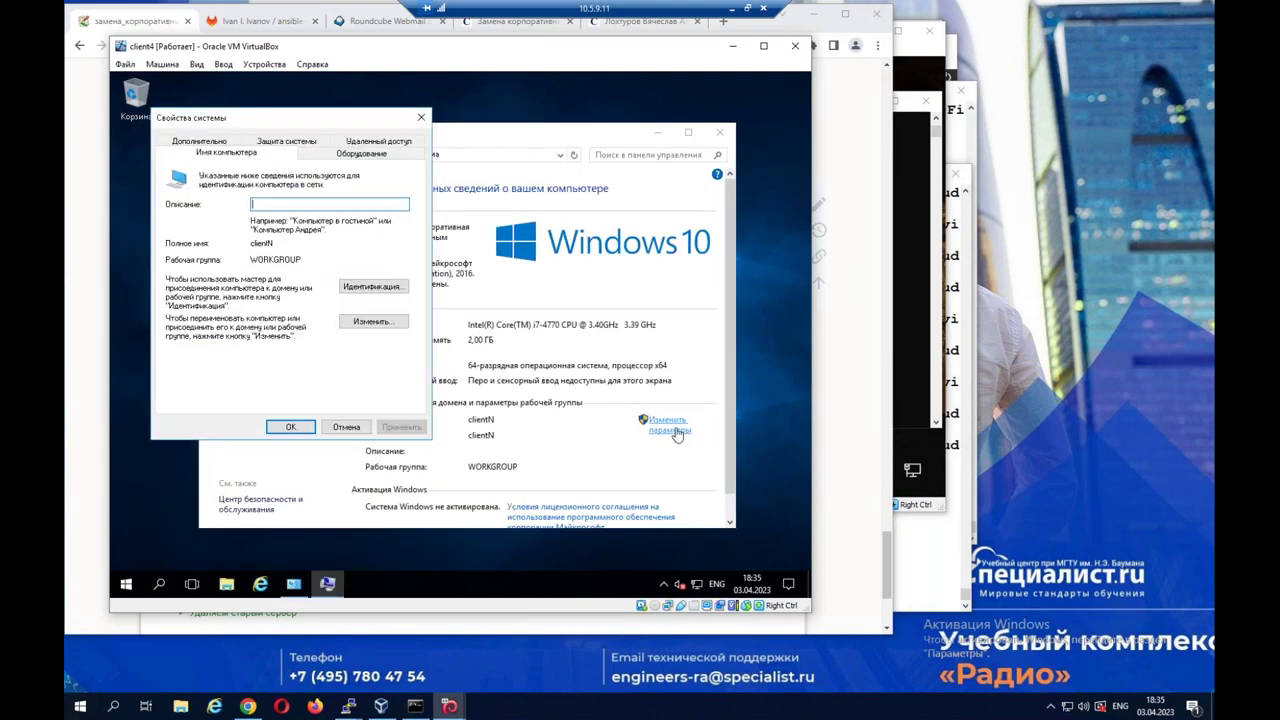
click(358, 324)
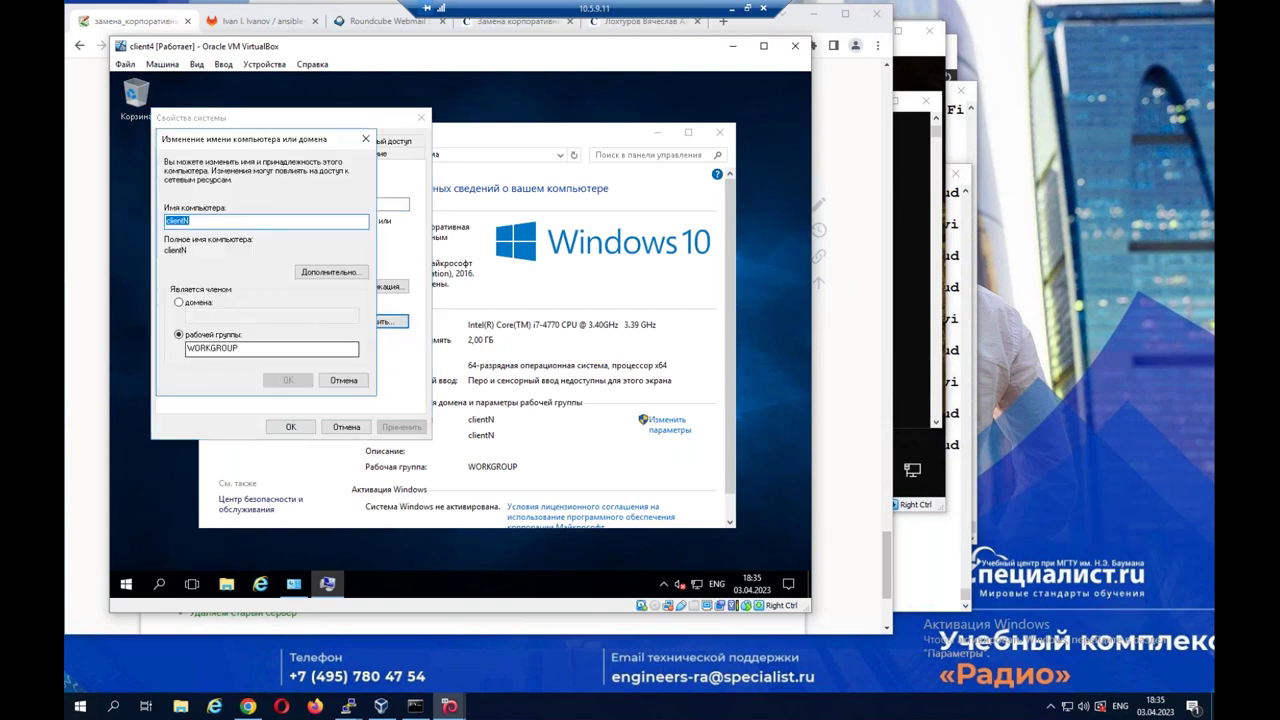
click(208, 226)
key(BackSpace)
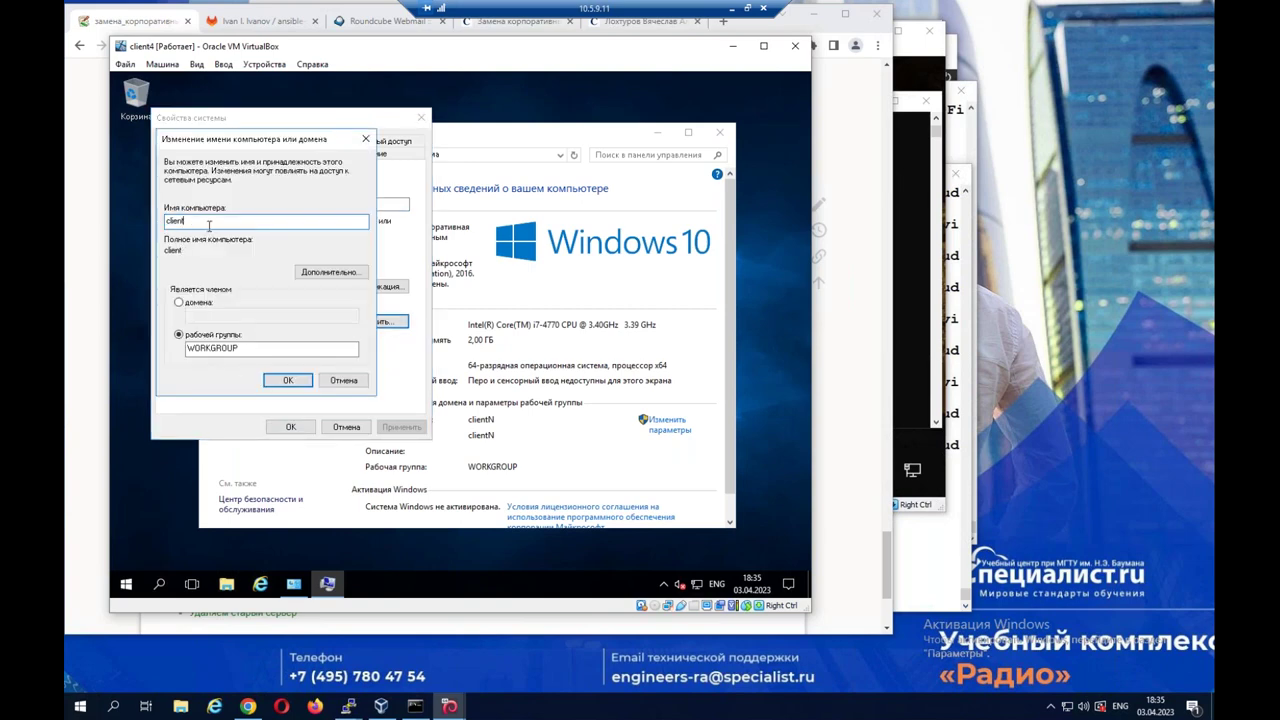
click(288, 380)
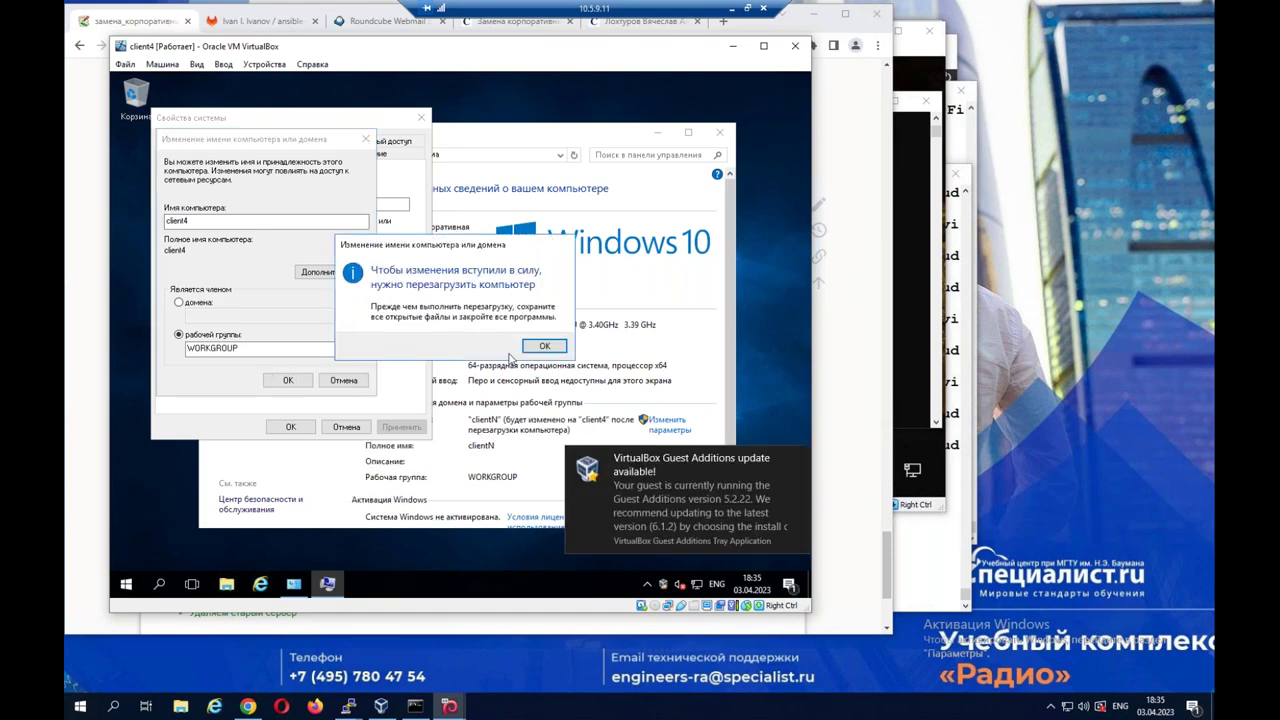
Acknowledge the restart notice, close System Properties and choose Перезагрузить сейчас.
click(543, 346)
click(290, 427)
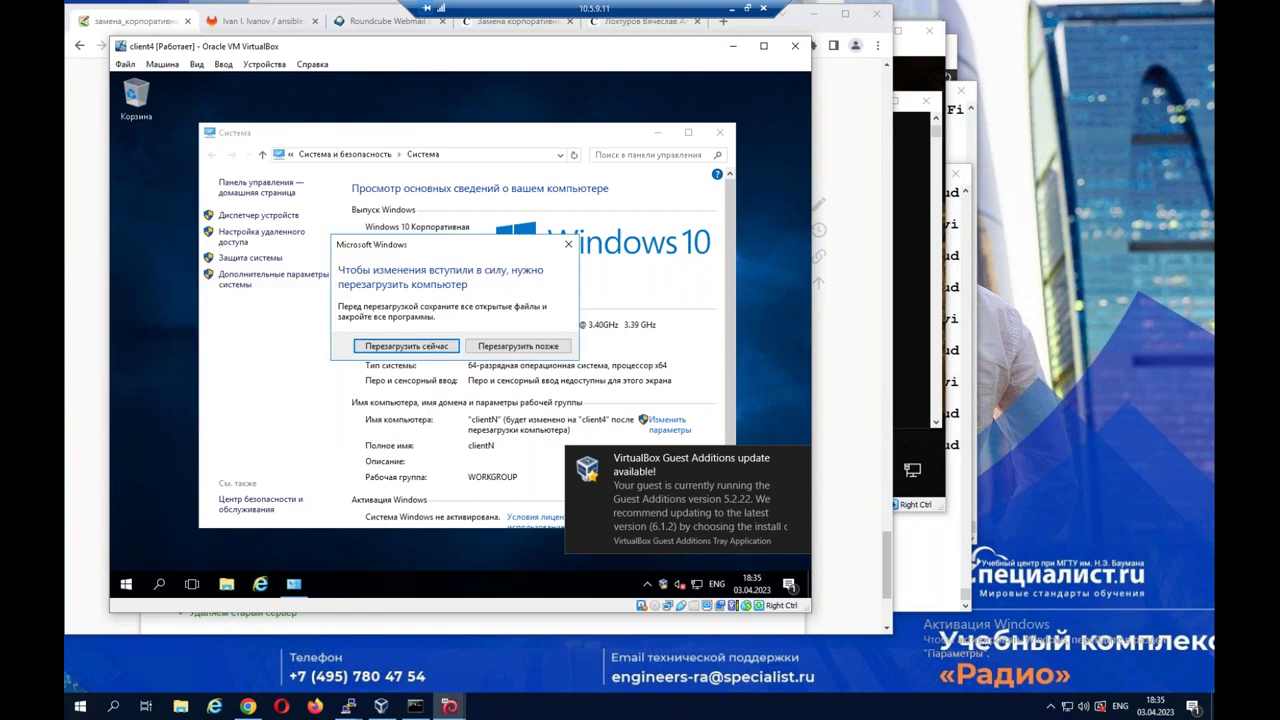
click(406, 346)
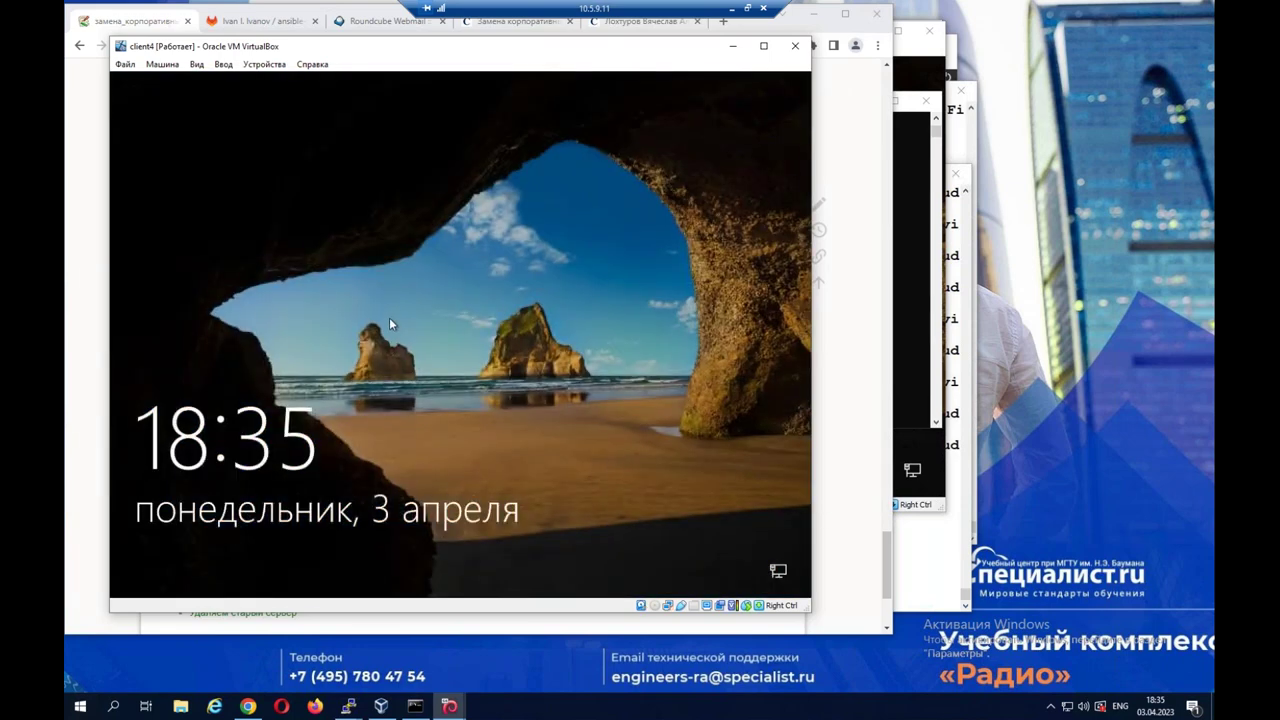
Sign in to client4 as student with the account password.
click(389, 316)
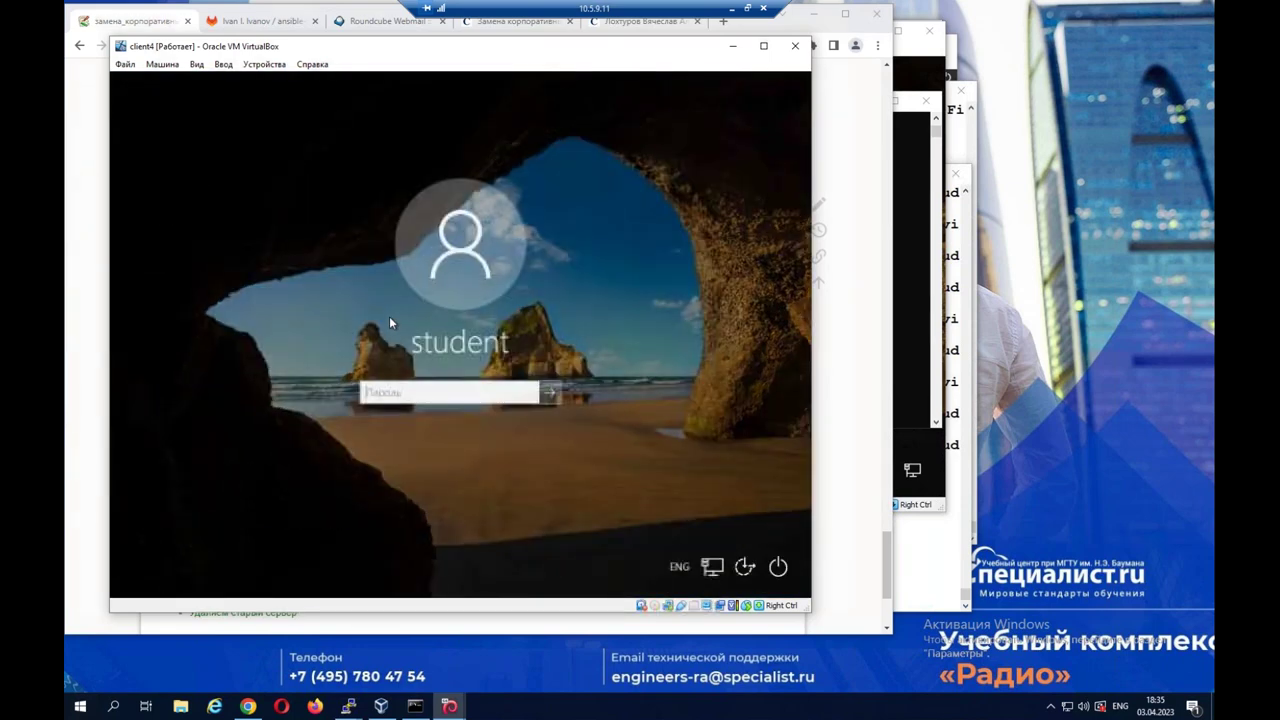
text(•••••••••)
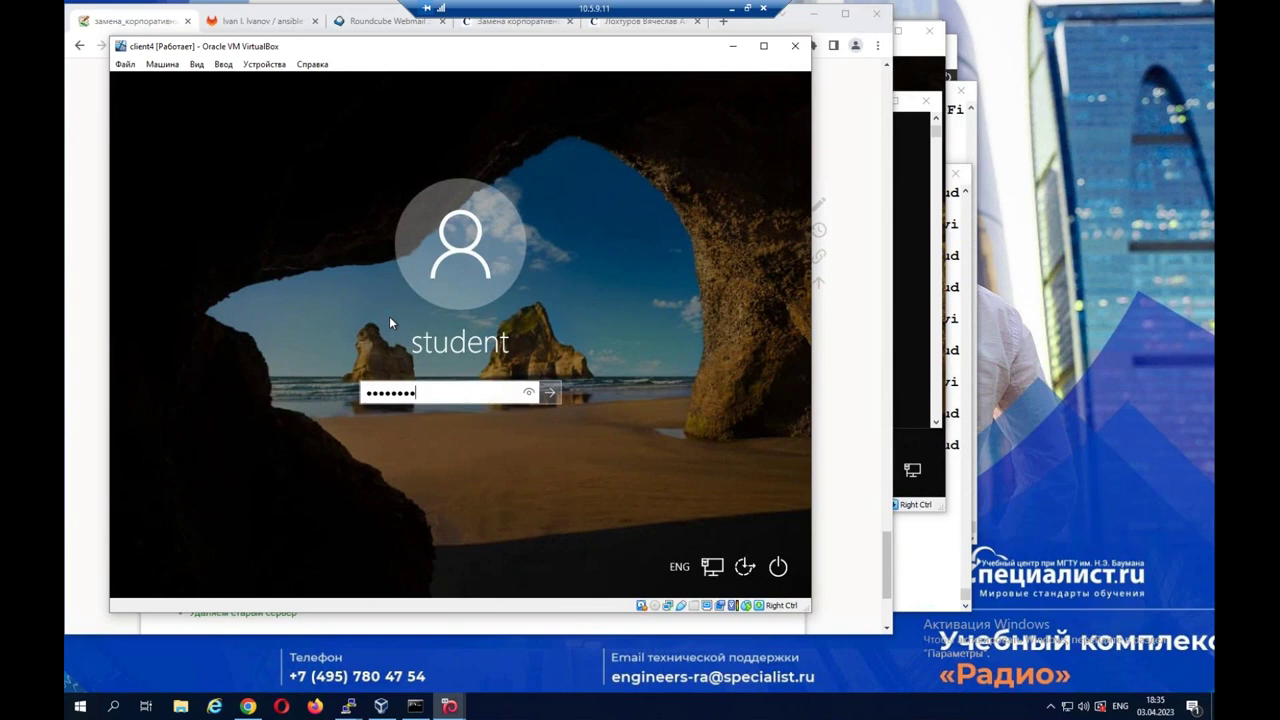
key(Return)
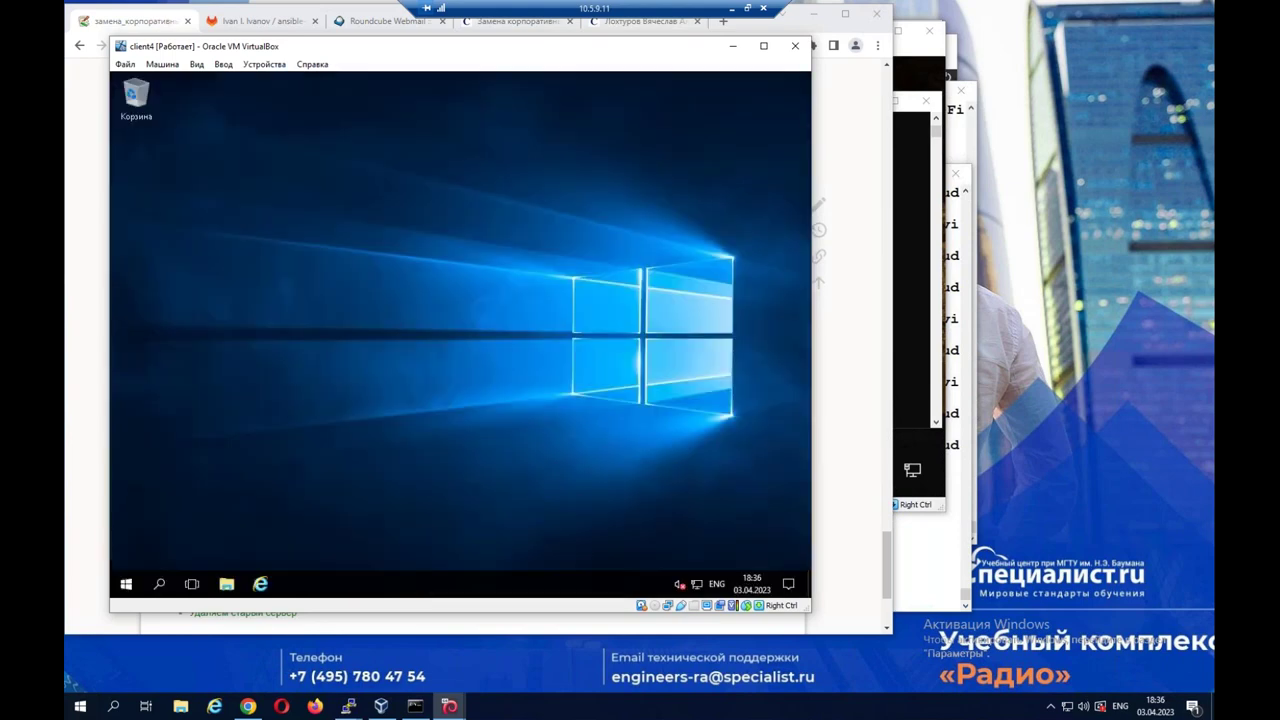
In the computer name settings, make client4 a member of the domain corp13.un.
right_click(128, 584)
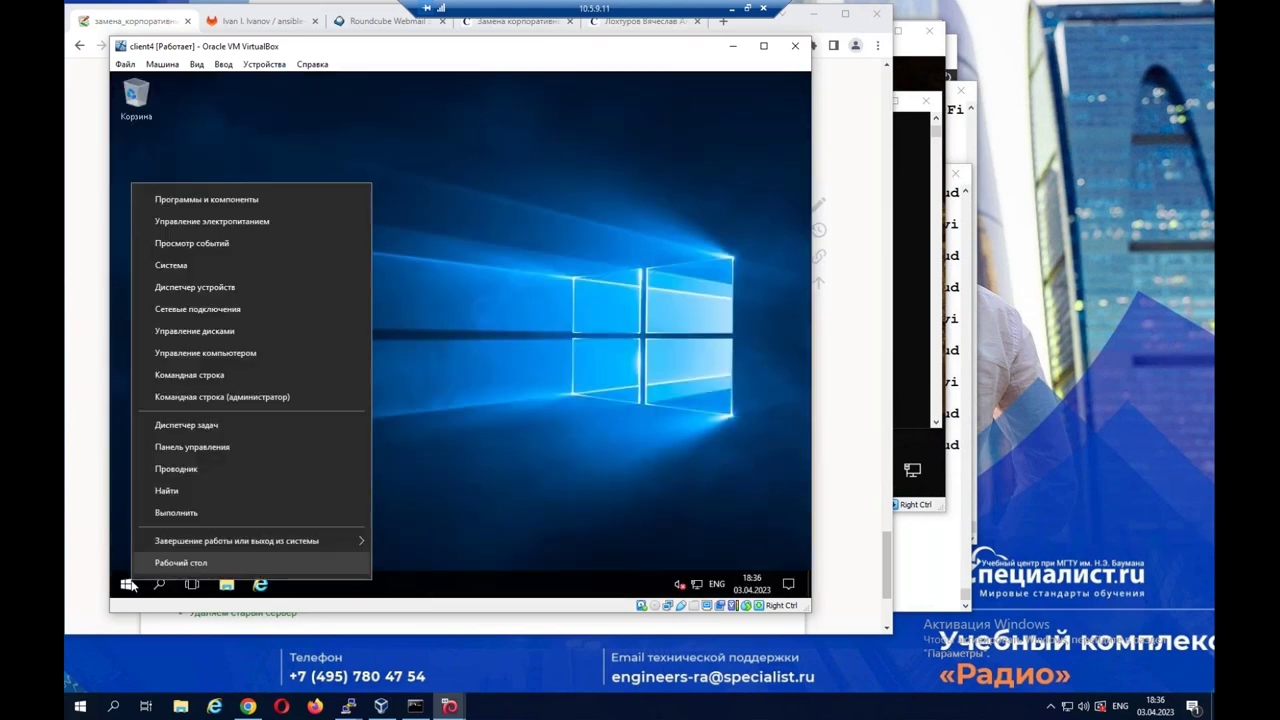
click(209, 268)
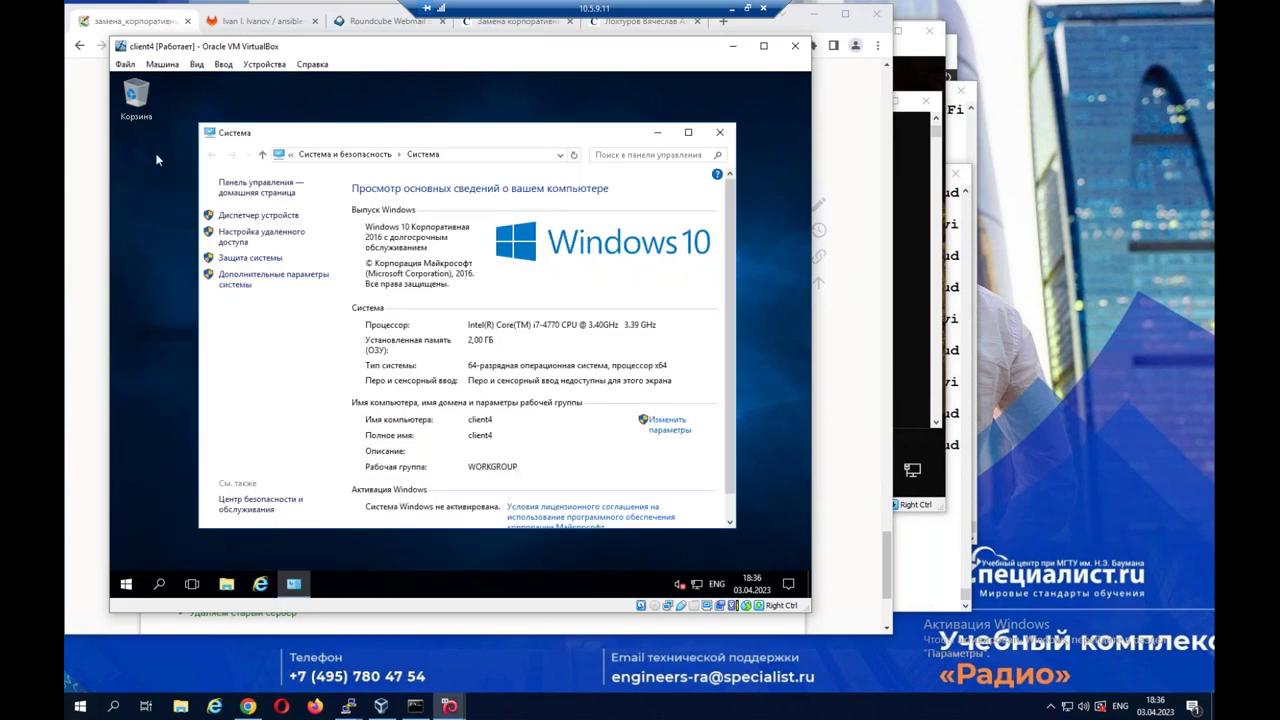
click(665, 427)
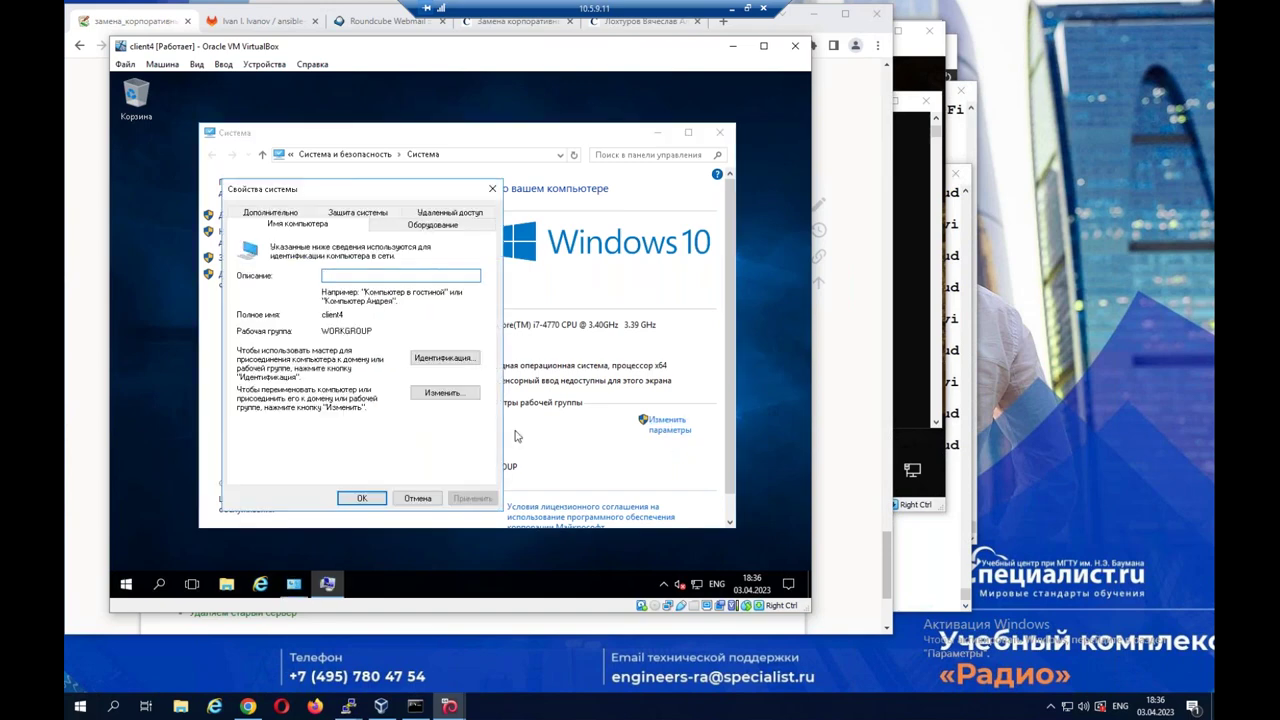
click(447, 393)
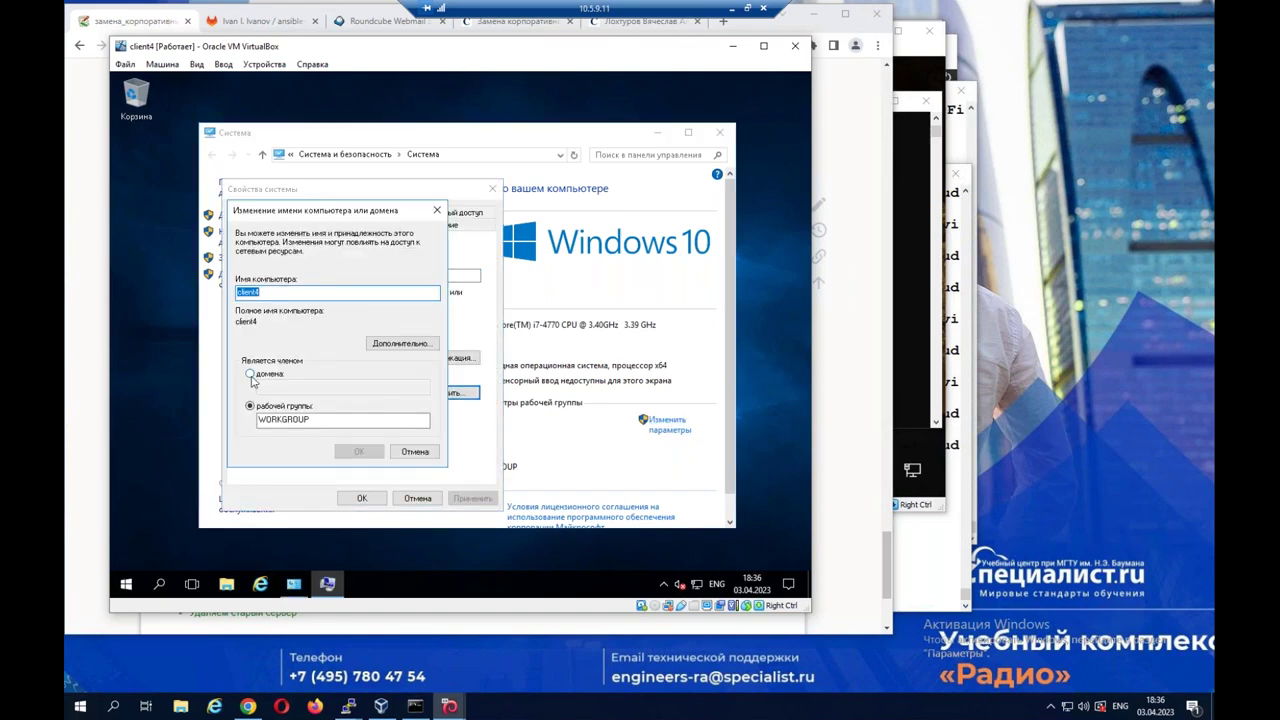
click(250, 373)
click(306, 390)
text(co)
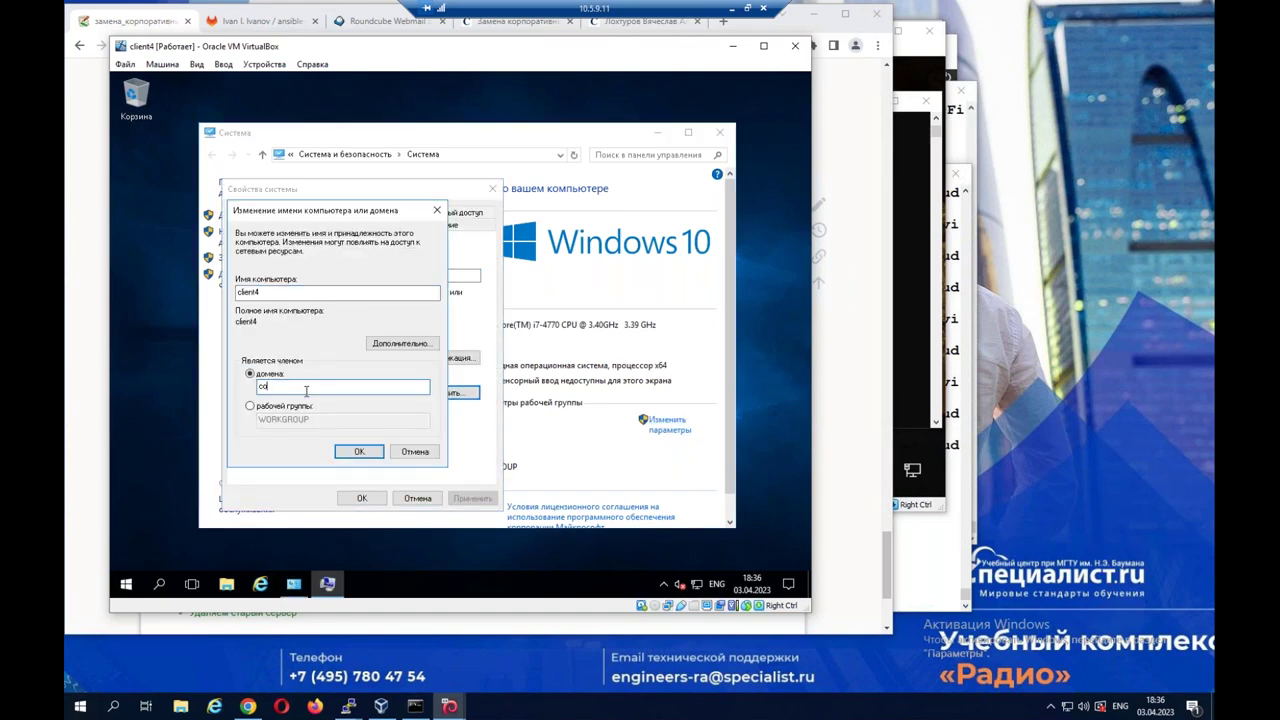
text(rp13.un)
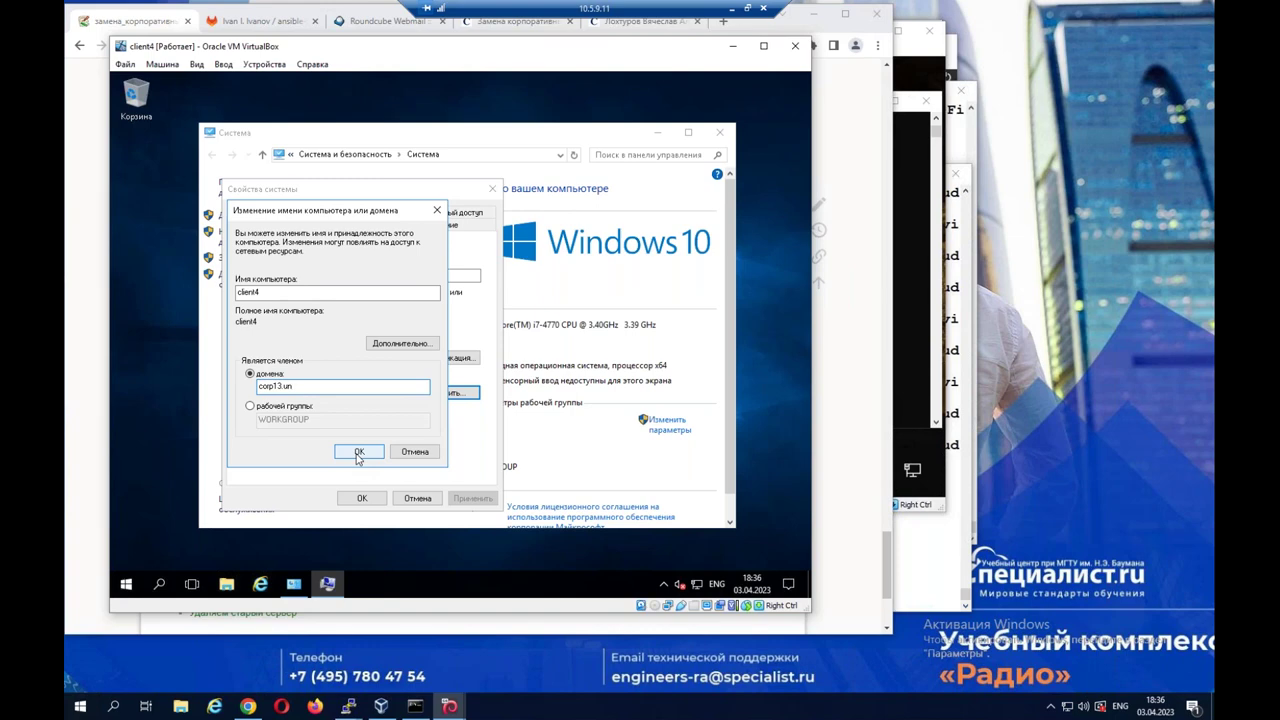
click(358, 453)
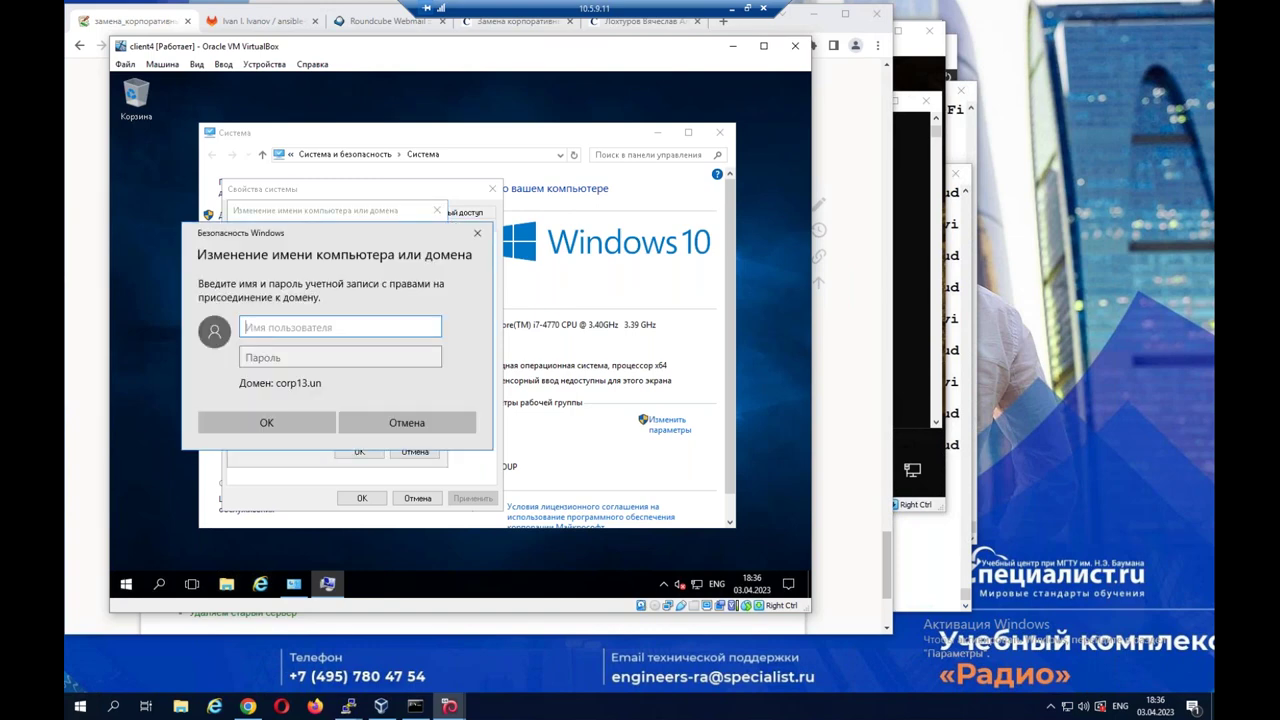
Authorize the corp13.un join with the administrator account and password, then bring up VirtualBox Manager.
text(administrator)
key(Tab)
text(*****)
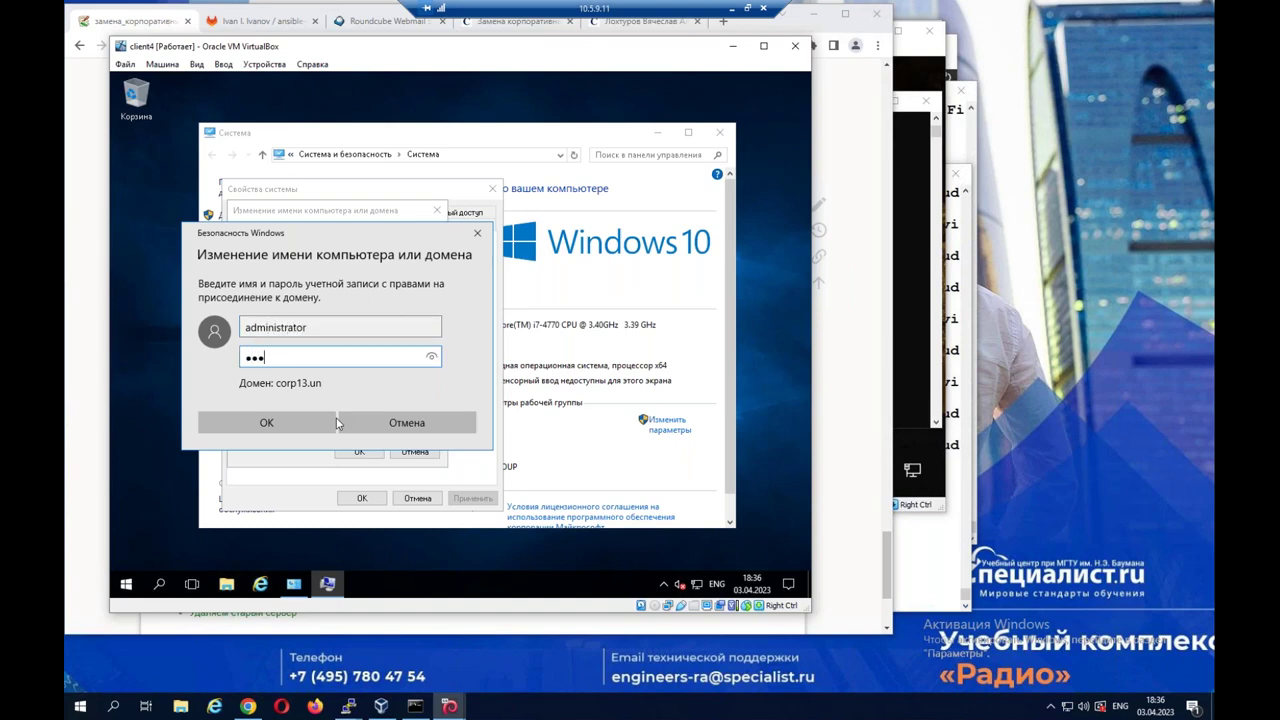
text(***)
click(306, 432)
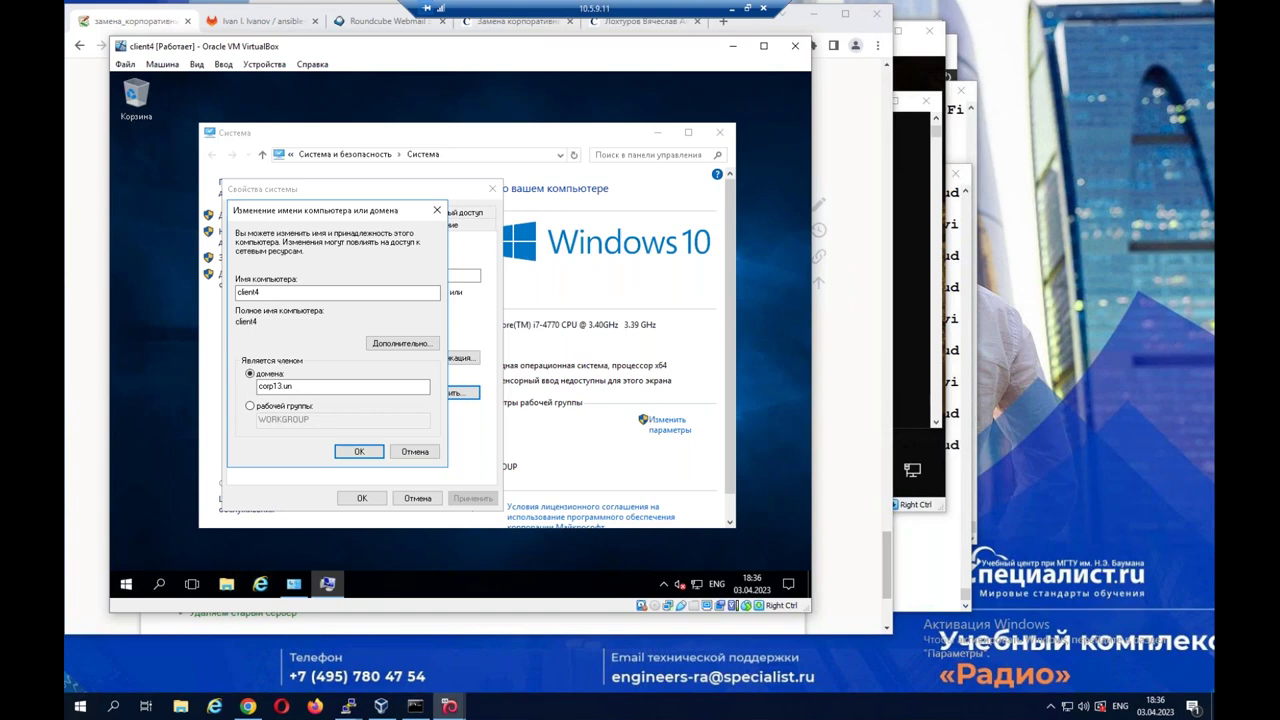
click(382, 706)
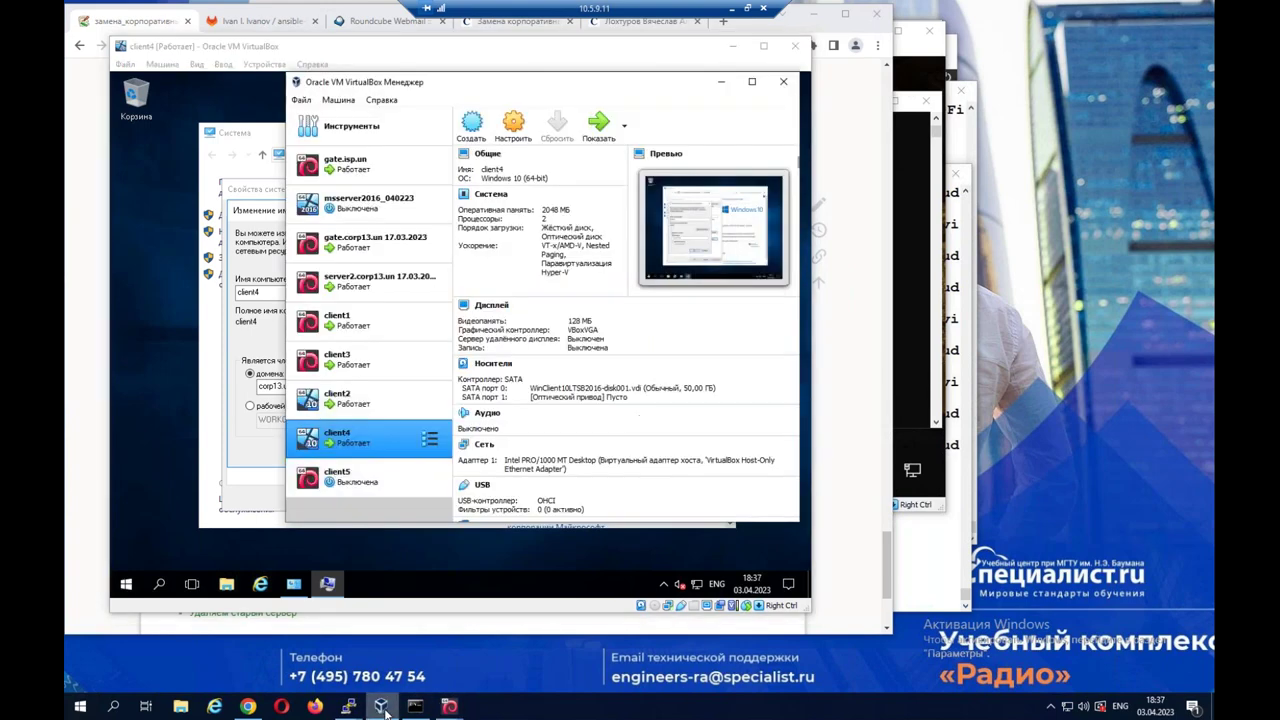
Sign in to client2 as another user, administrator, with its password, then return to client4.
double_click(313, 408)
click(548, 323)
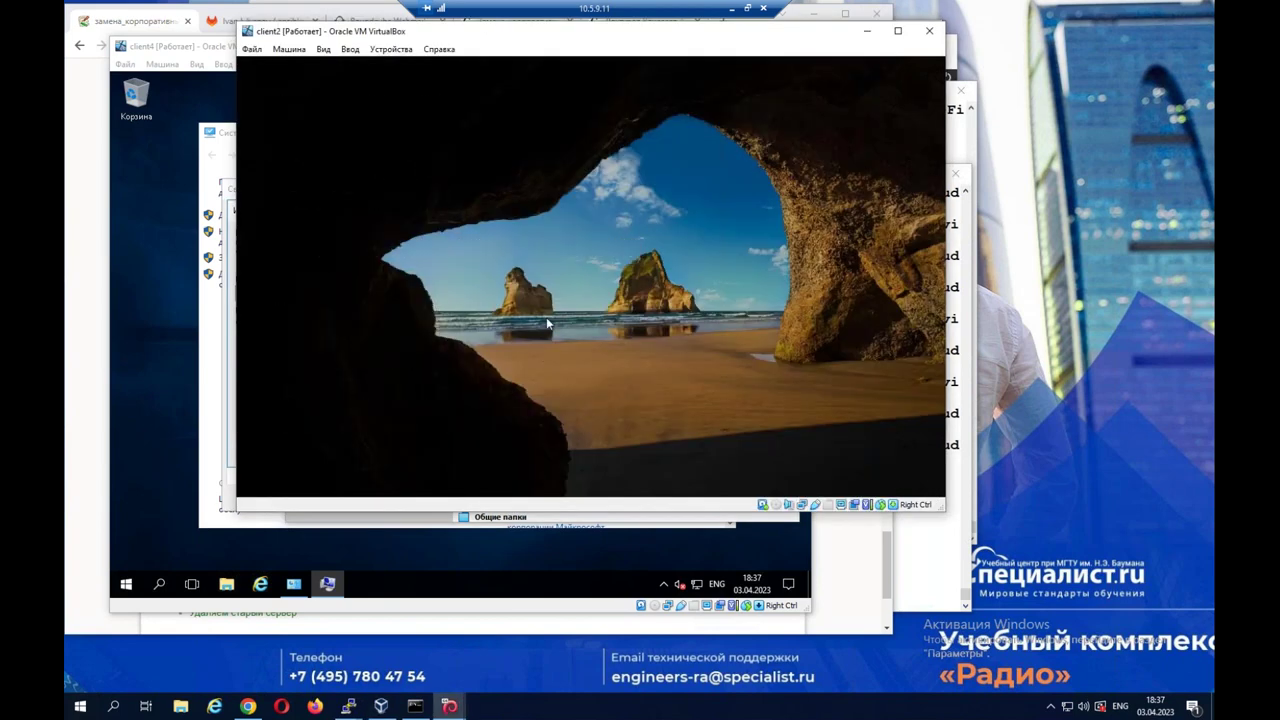
click(318, 461)
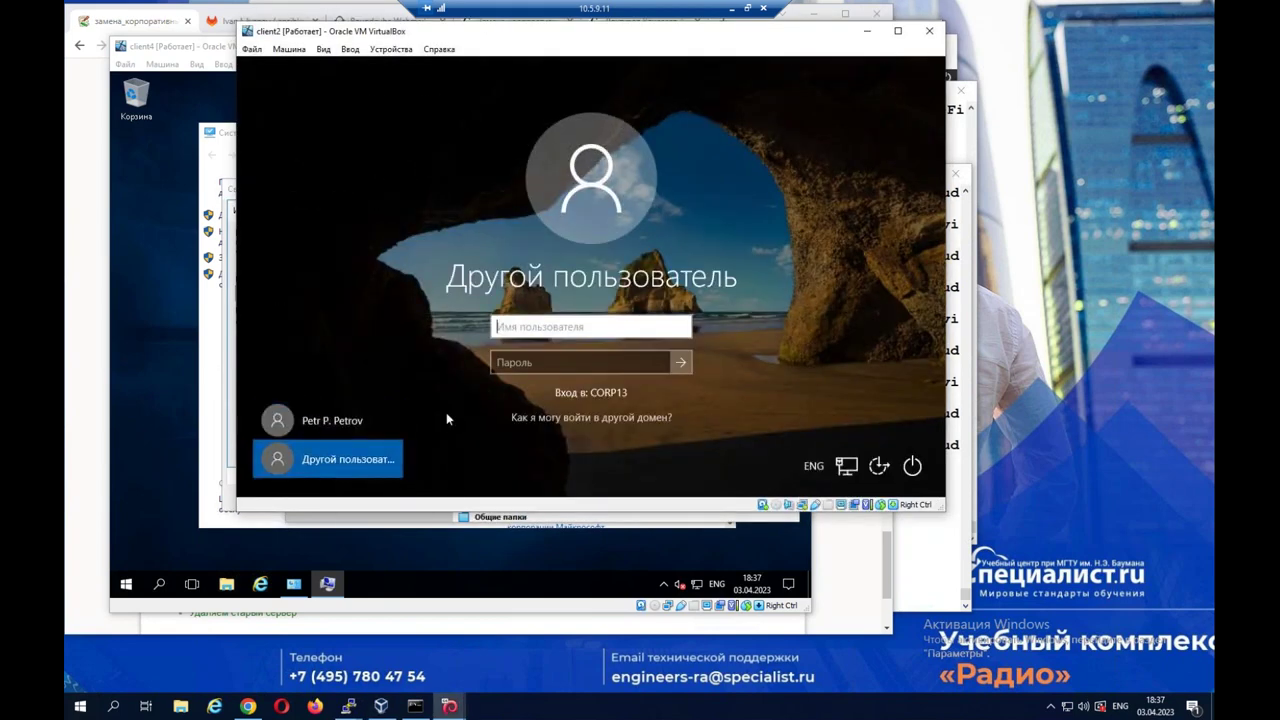
text(administra)
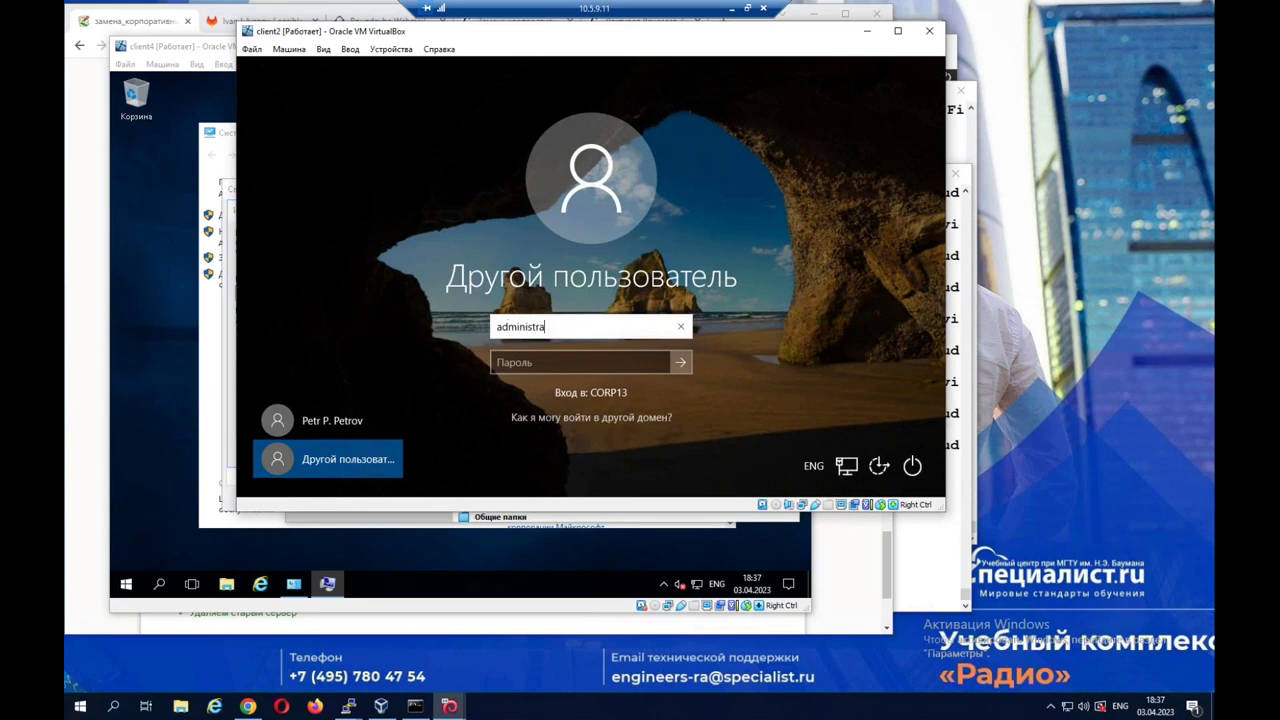
text(tor)
key(Tab)
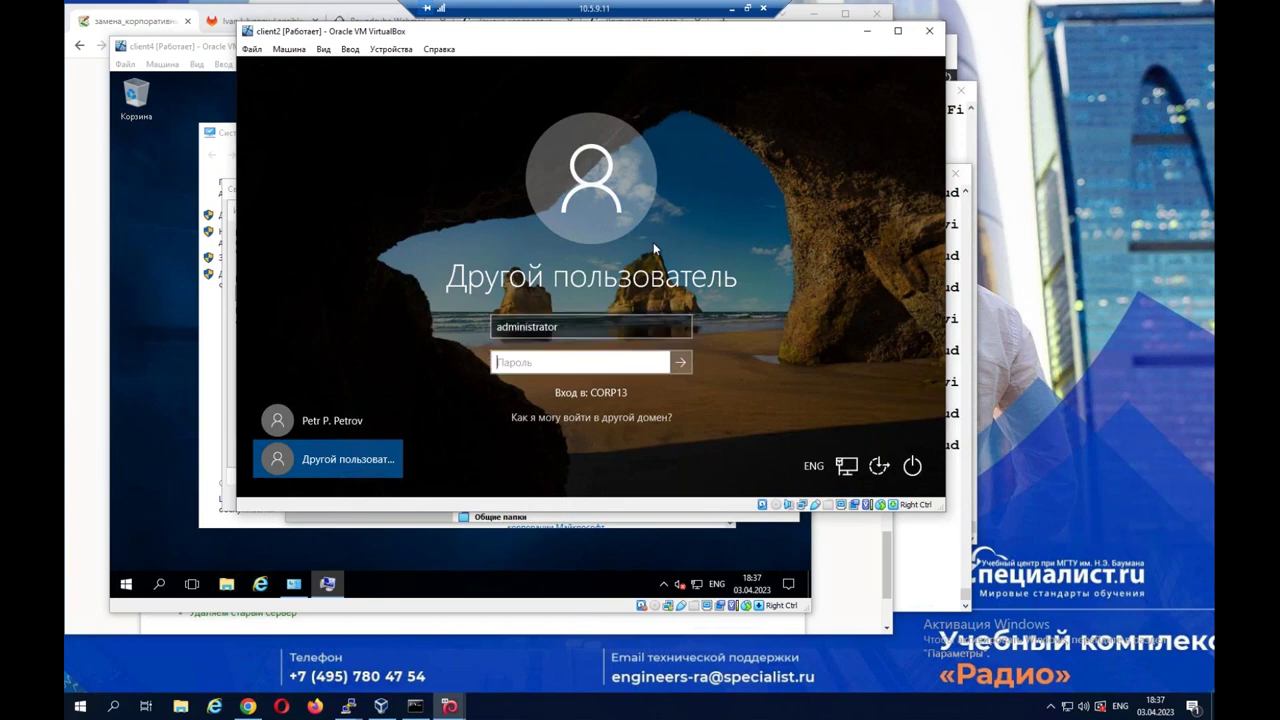
key(Return)
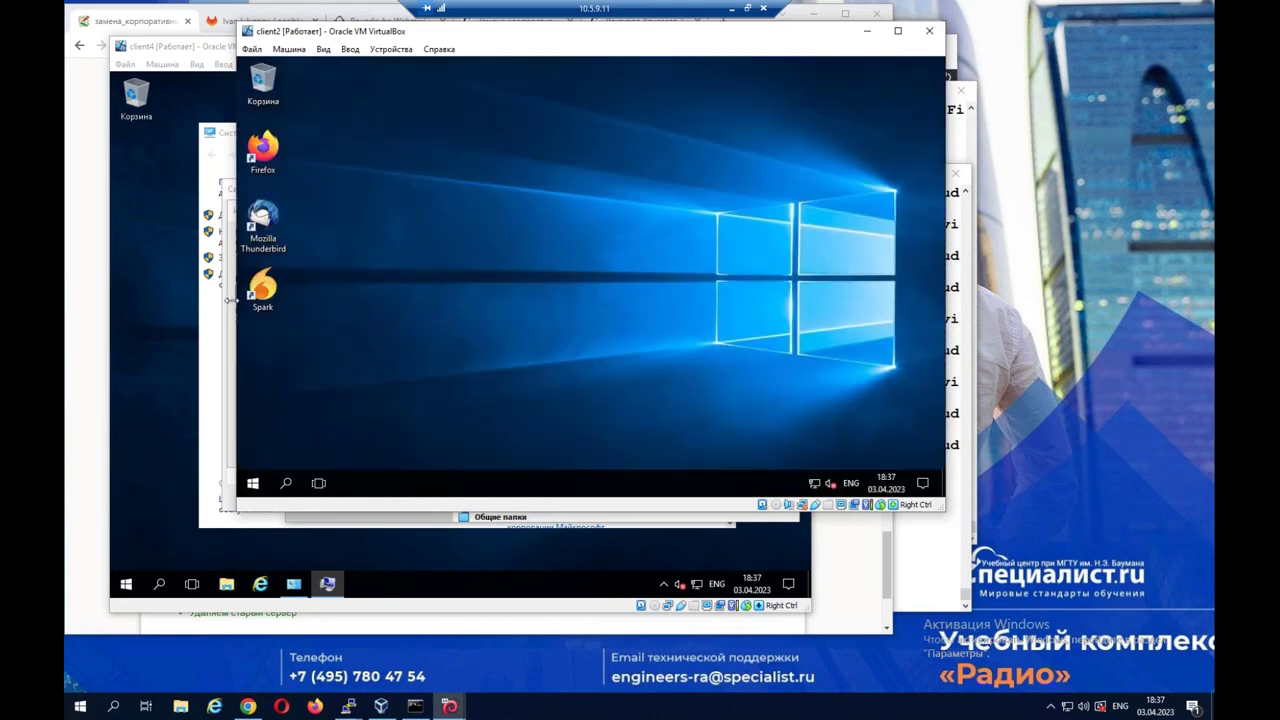
click(158, 332)
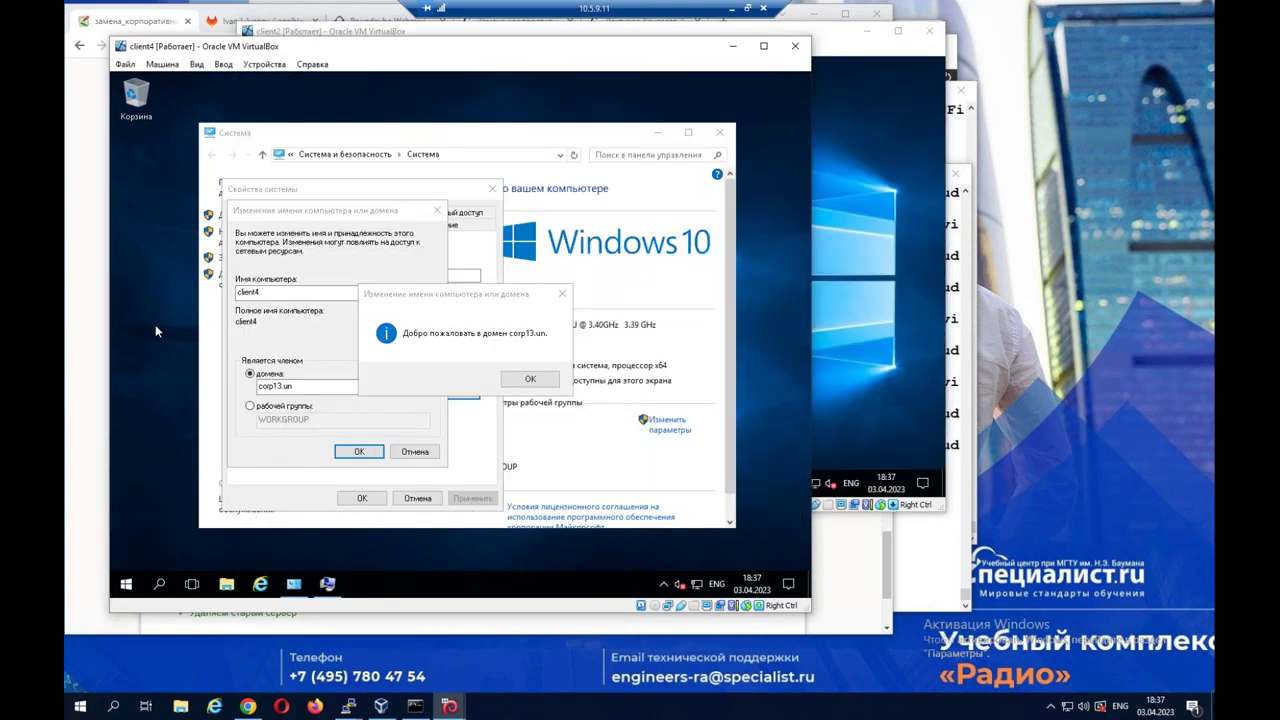
Acknowledge the corp13.un welcome and restart notices, close System Properties, and restart client4 now.
click(531, 380)
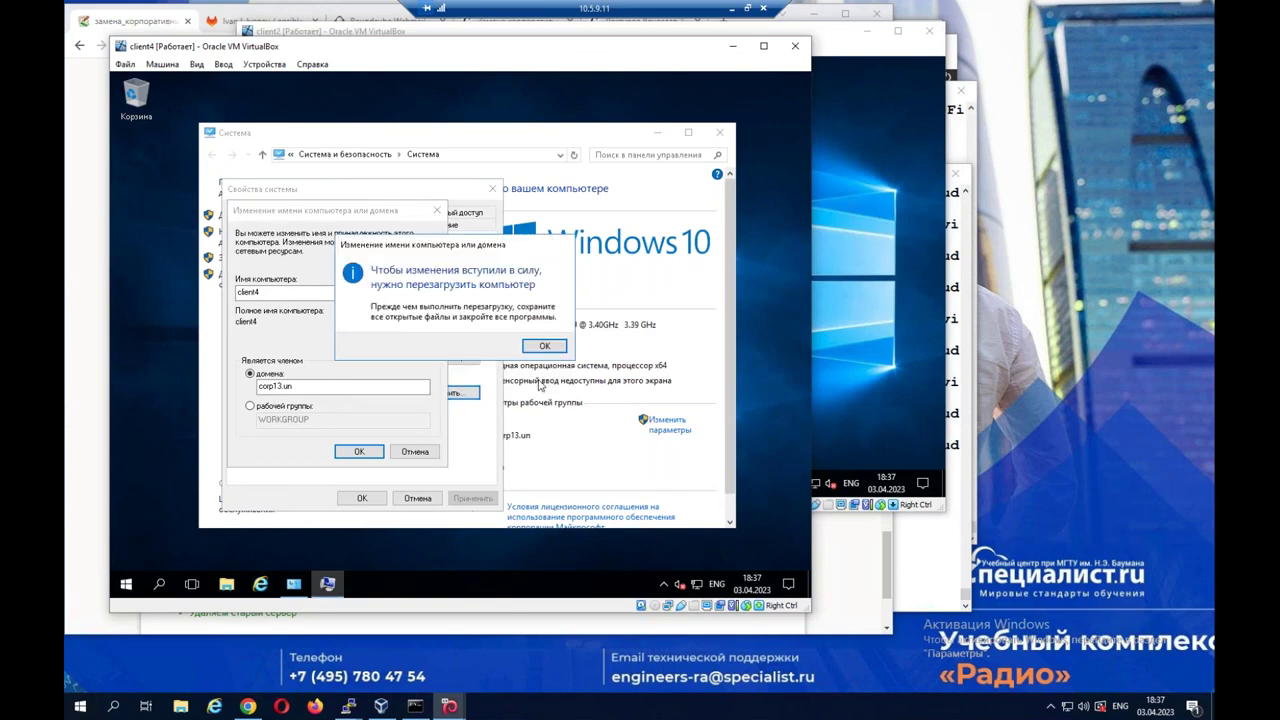
click(545, 348)
click(364, 499)
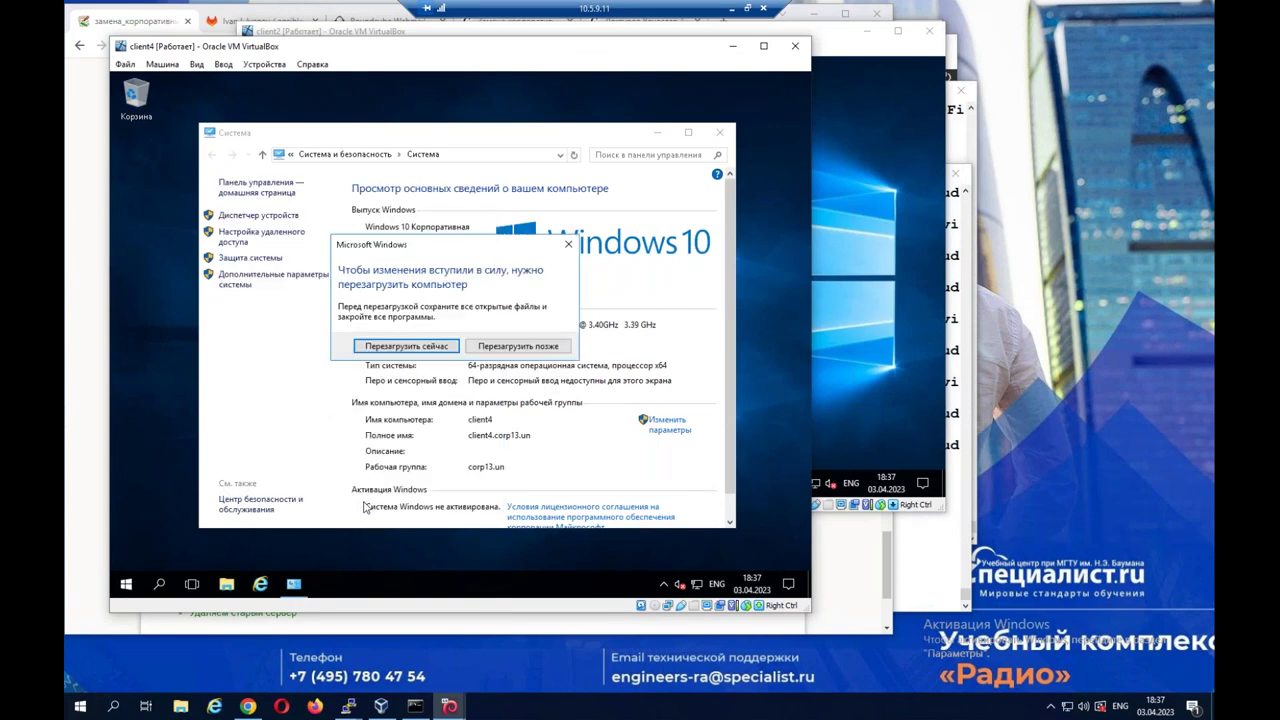
click(393, 349)
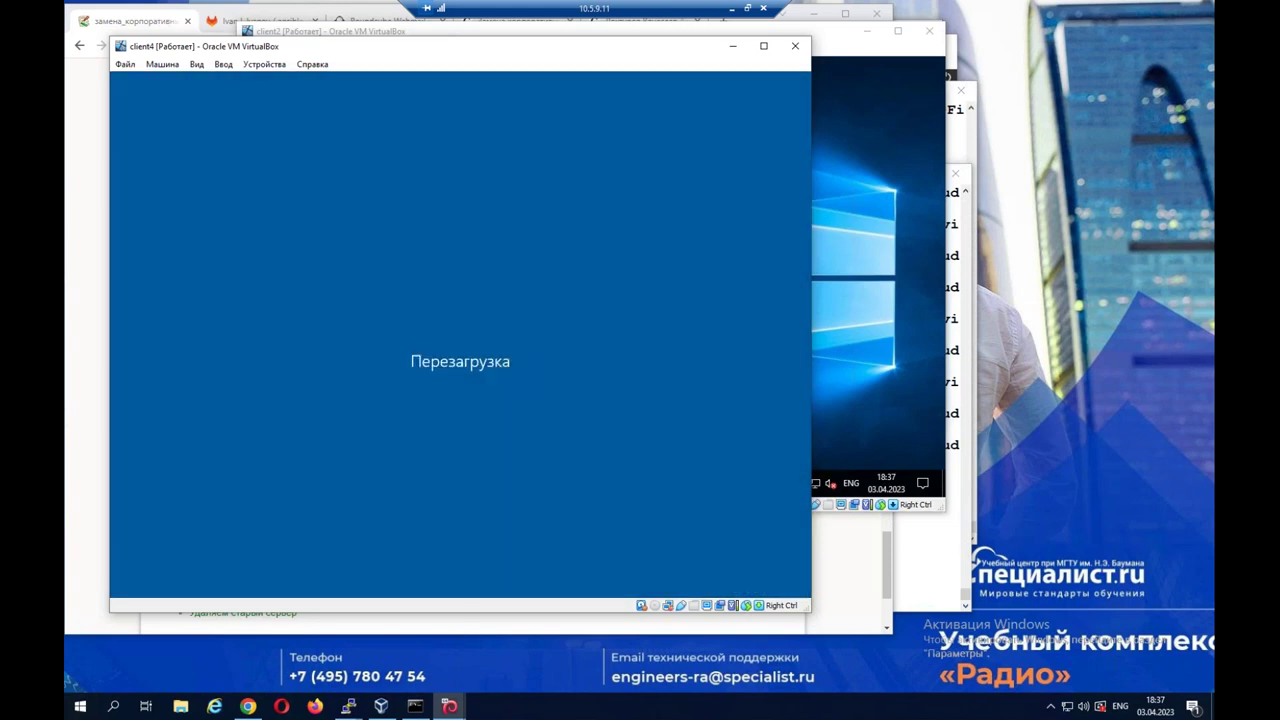
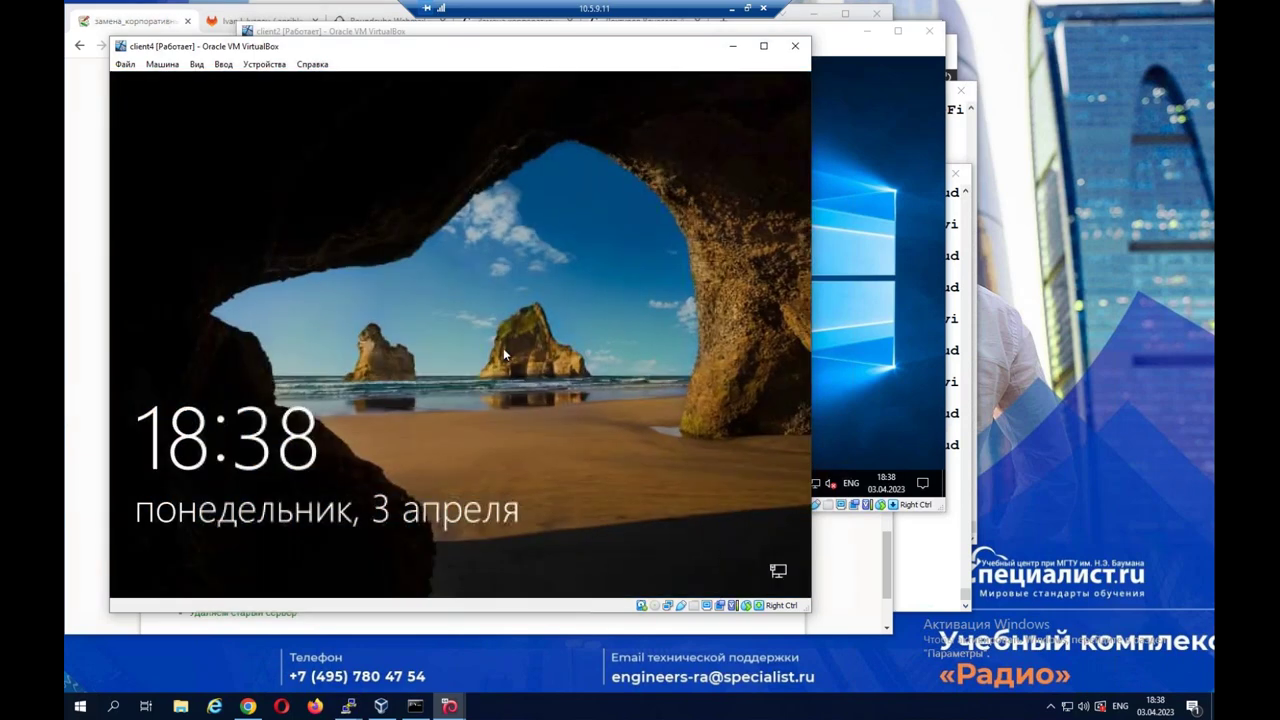
Sign in to client4 as a different CORP13 domain user with that user's password and reach the desktop.
click(423, 328)
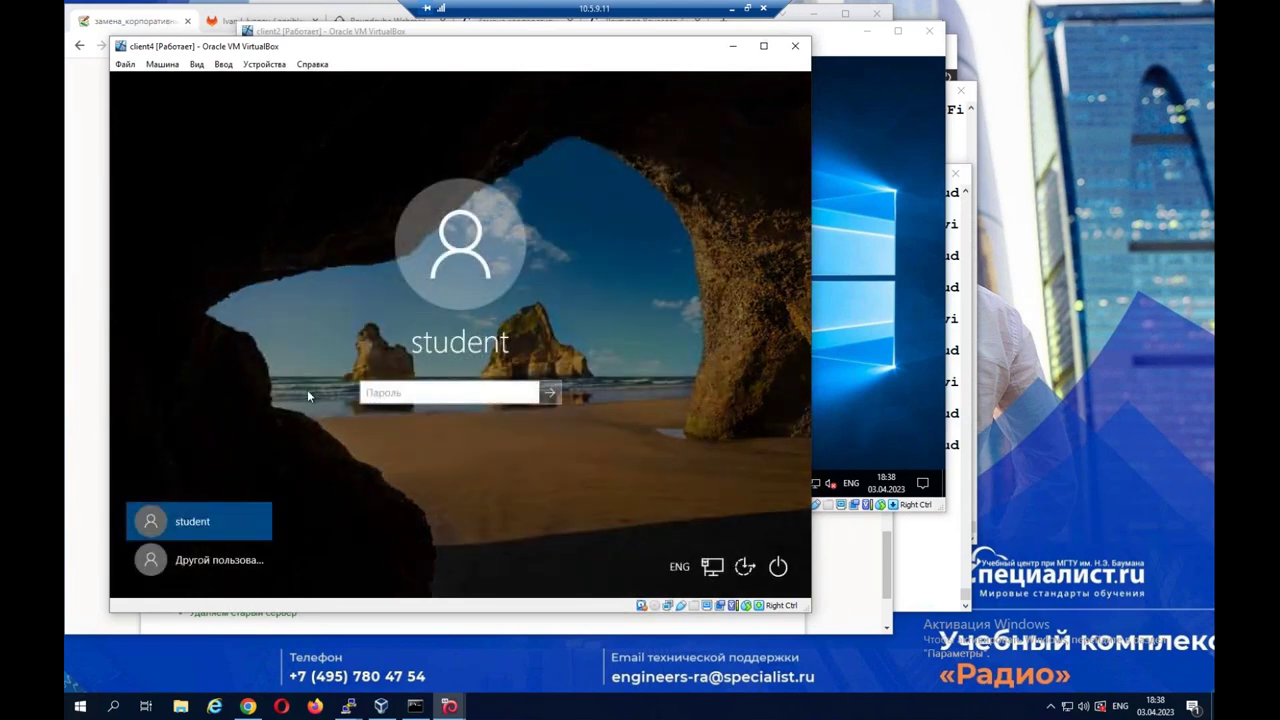
click(193, 562)
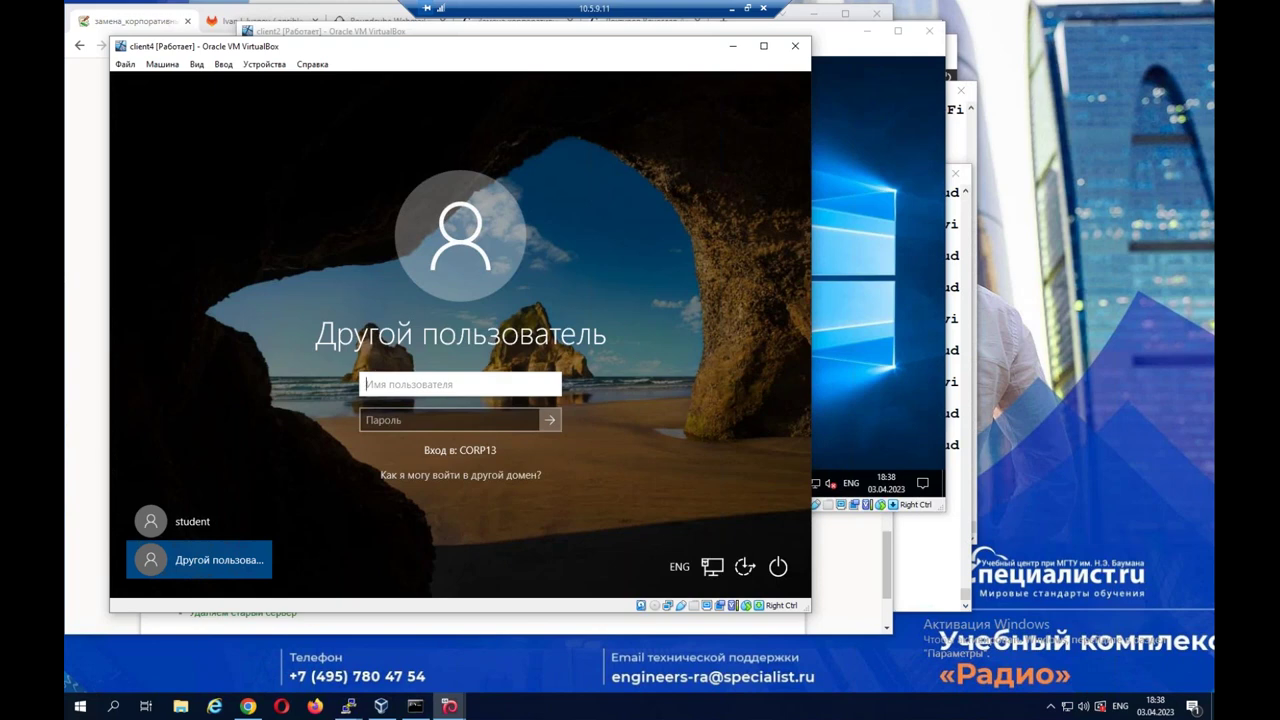
text(user4)
key(Tab)
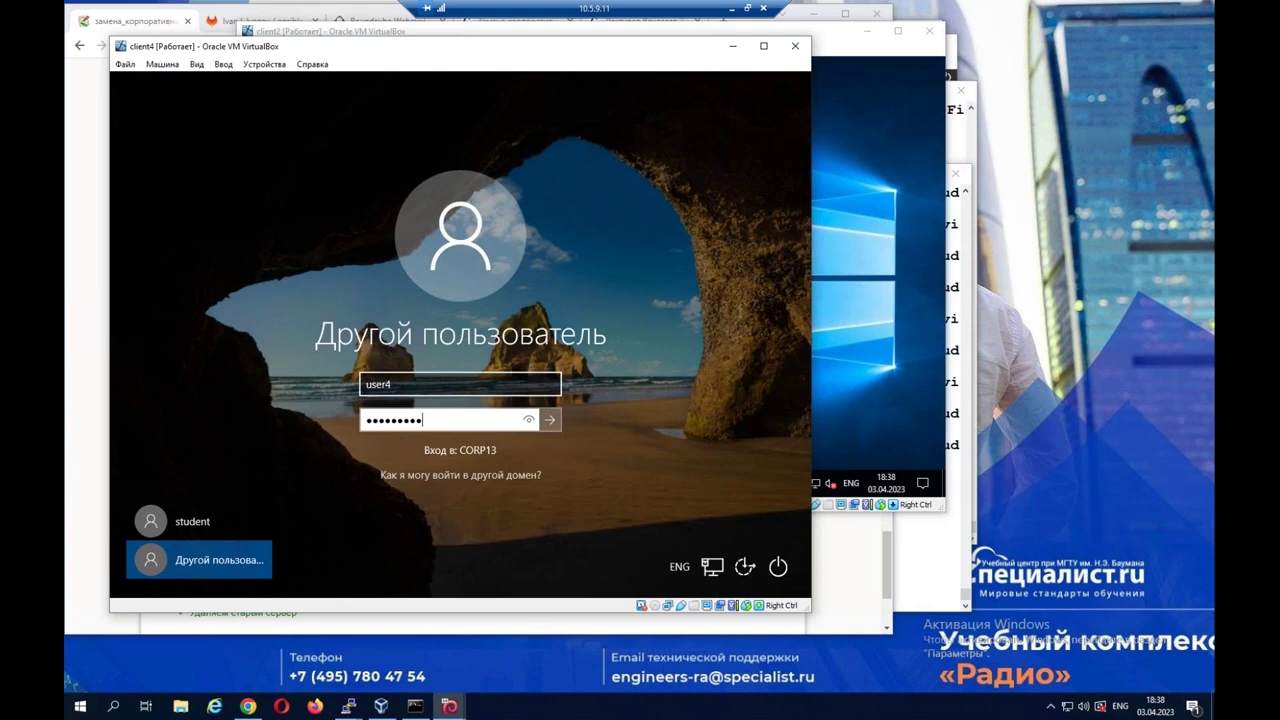
key(Return)
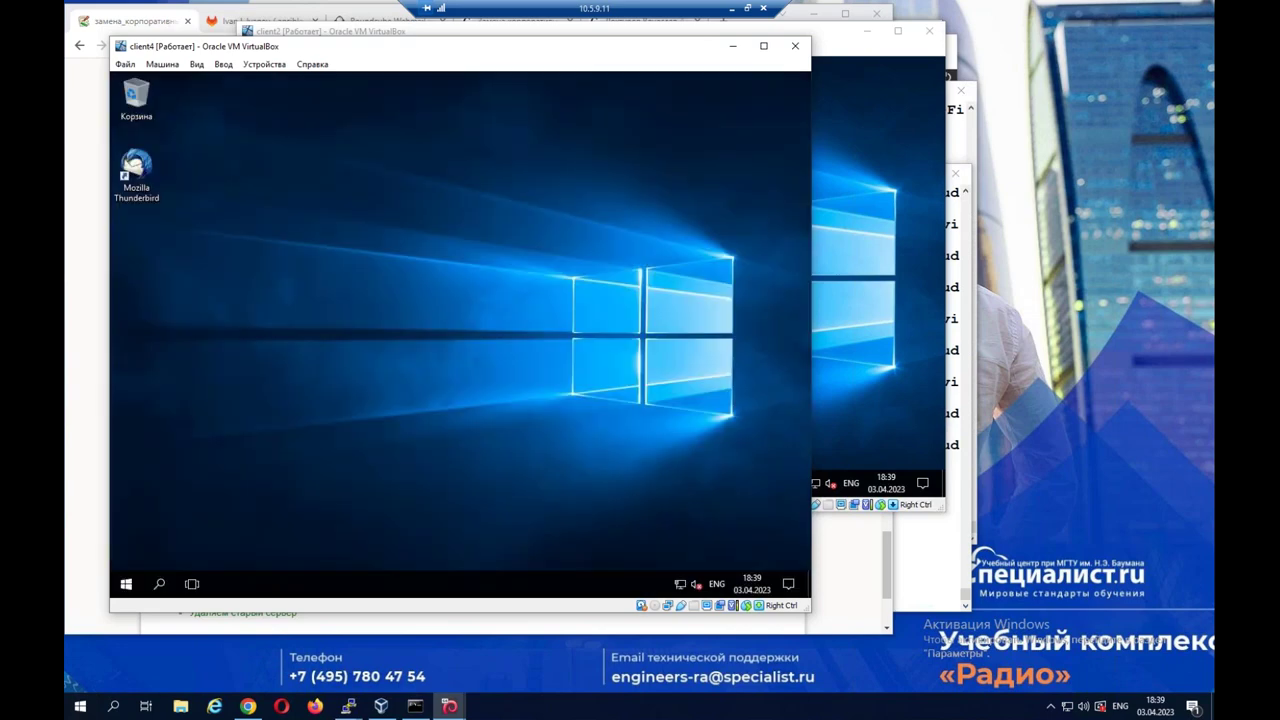
click(147, 185)
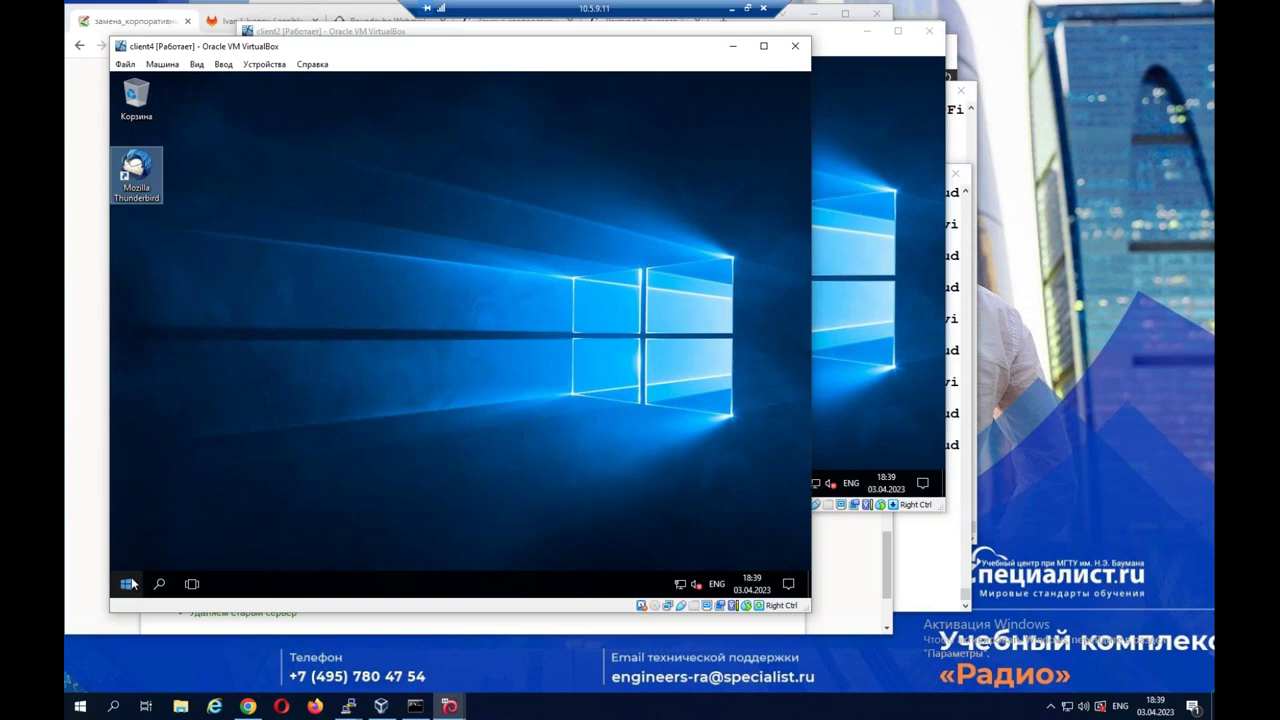
Run tail -f /var/log/squid/access.log in the 192.168.13.1 PuTTY session, then return to client4.
click(341, 707)
click(403, 657)
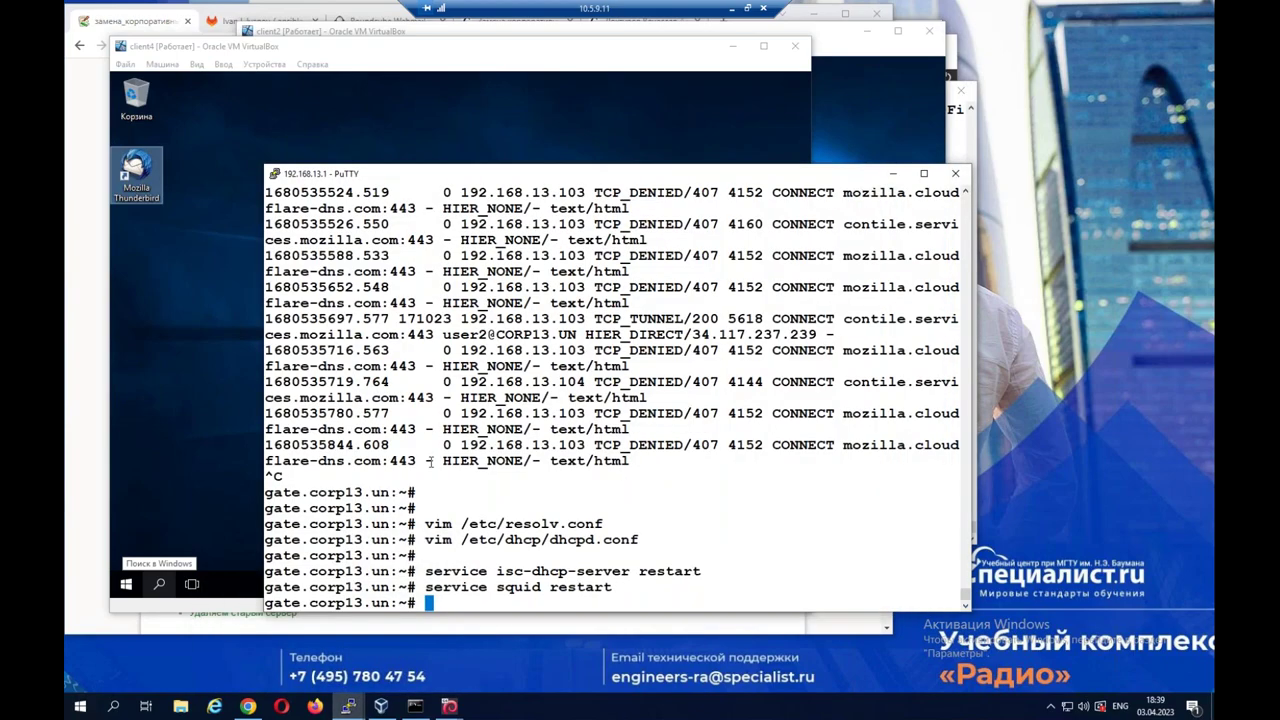
text(ta)
key(Up)
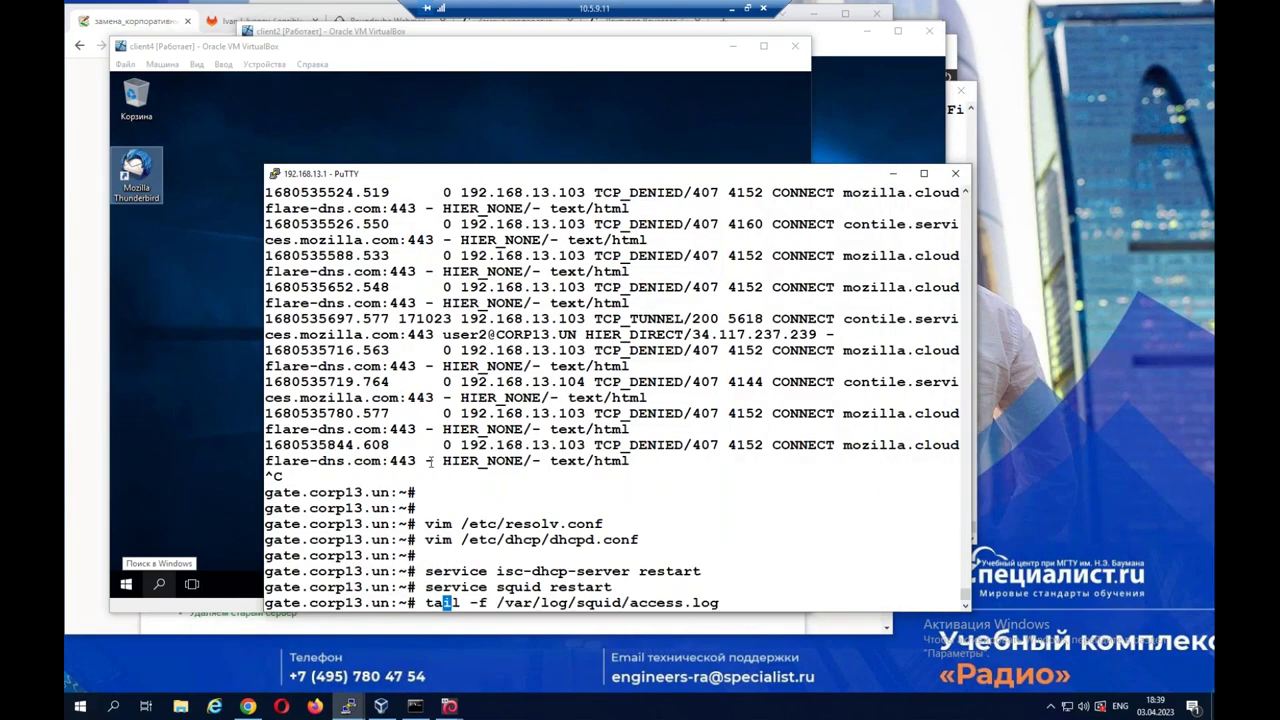
key(Return)
key(Return)
key(Return)
key(Return)
key(Return)
key(Return)
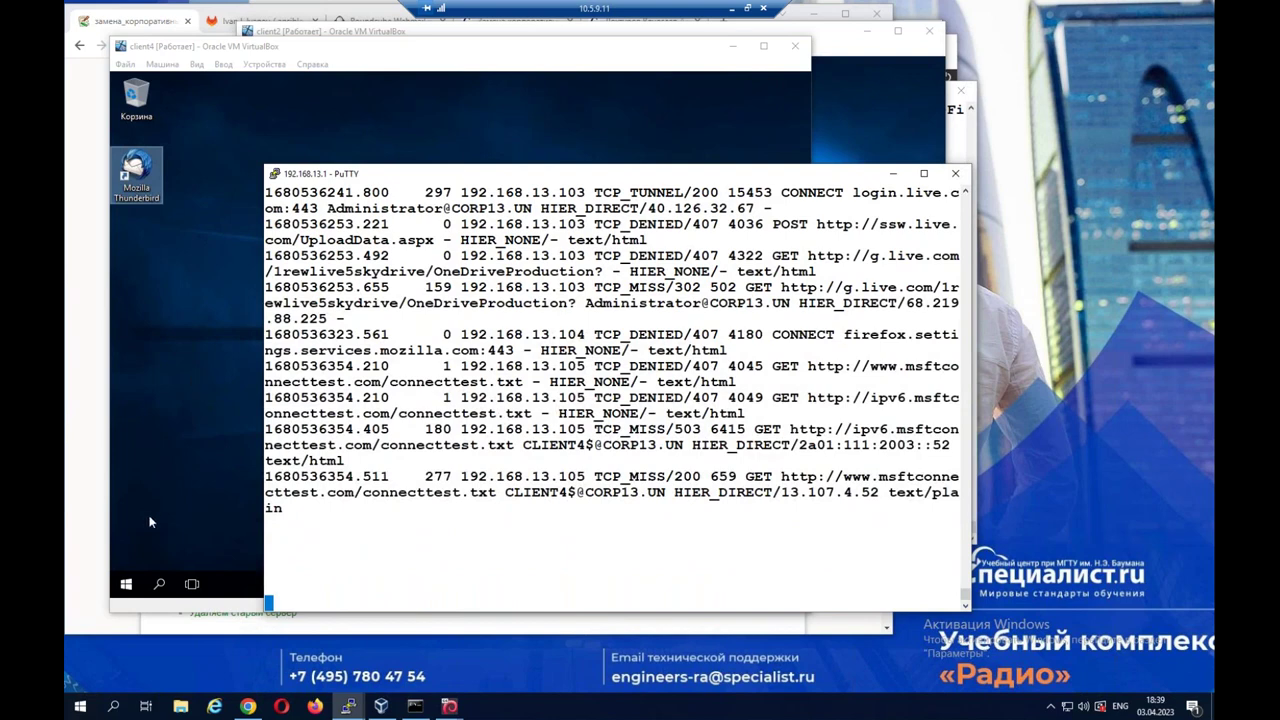
click(128, 584)
click(128, 584)
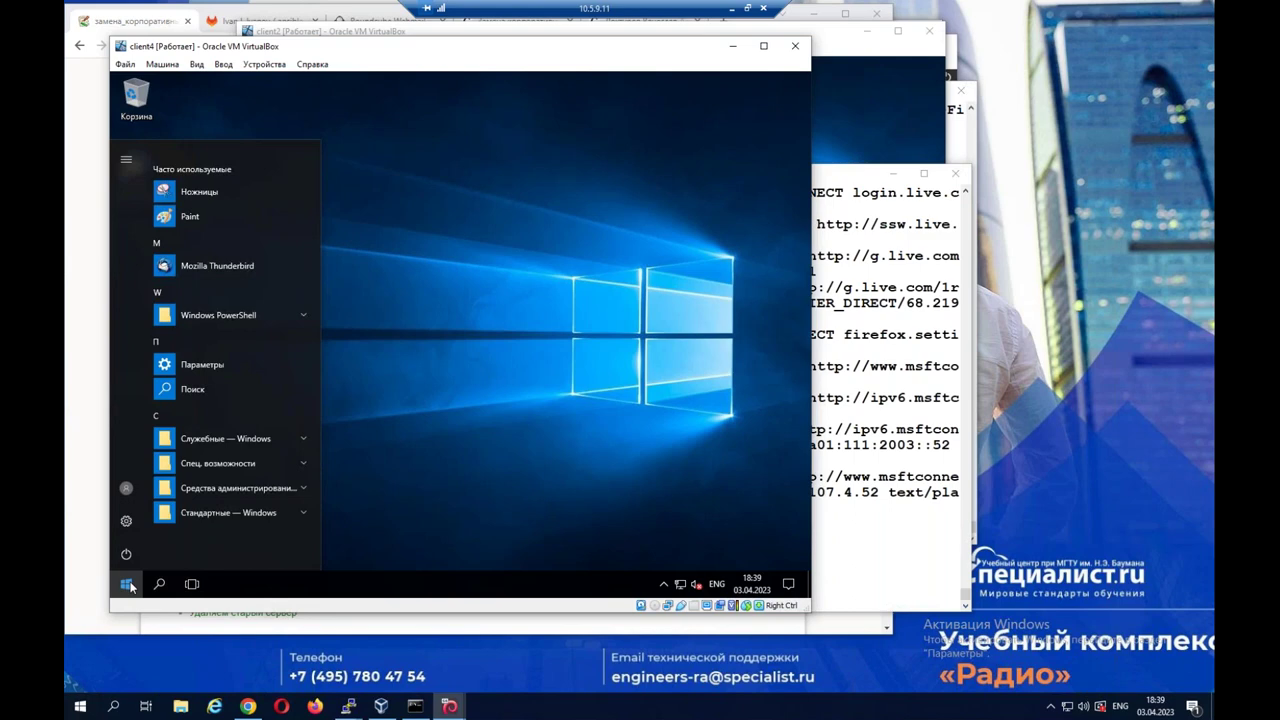
Launch Internet Explorer from a Start search for 'exp', accepting the warnings and recommended settings.
text(ms)
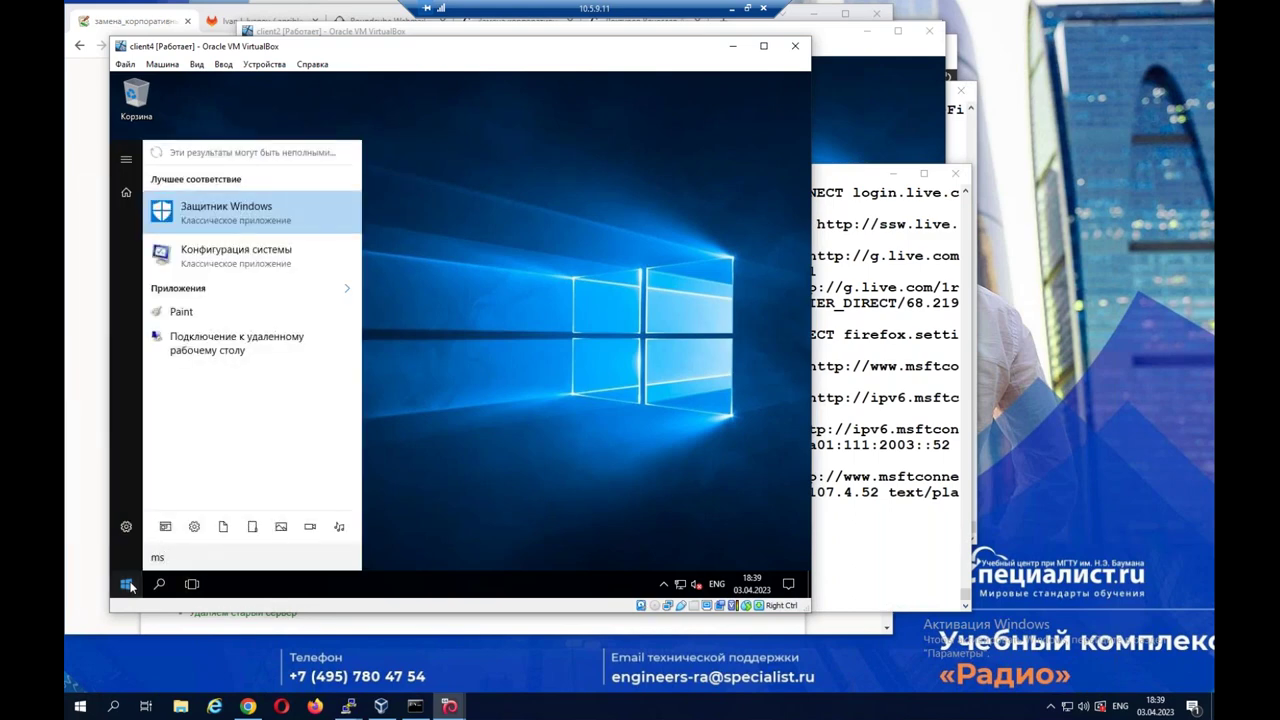
key(BackSpace)
key(BackSpace)
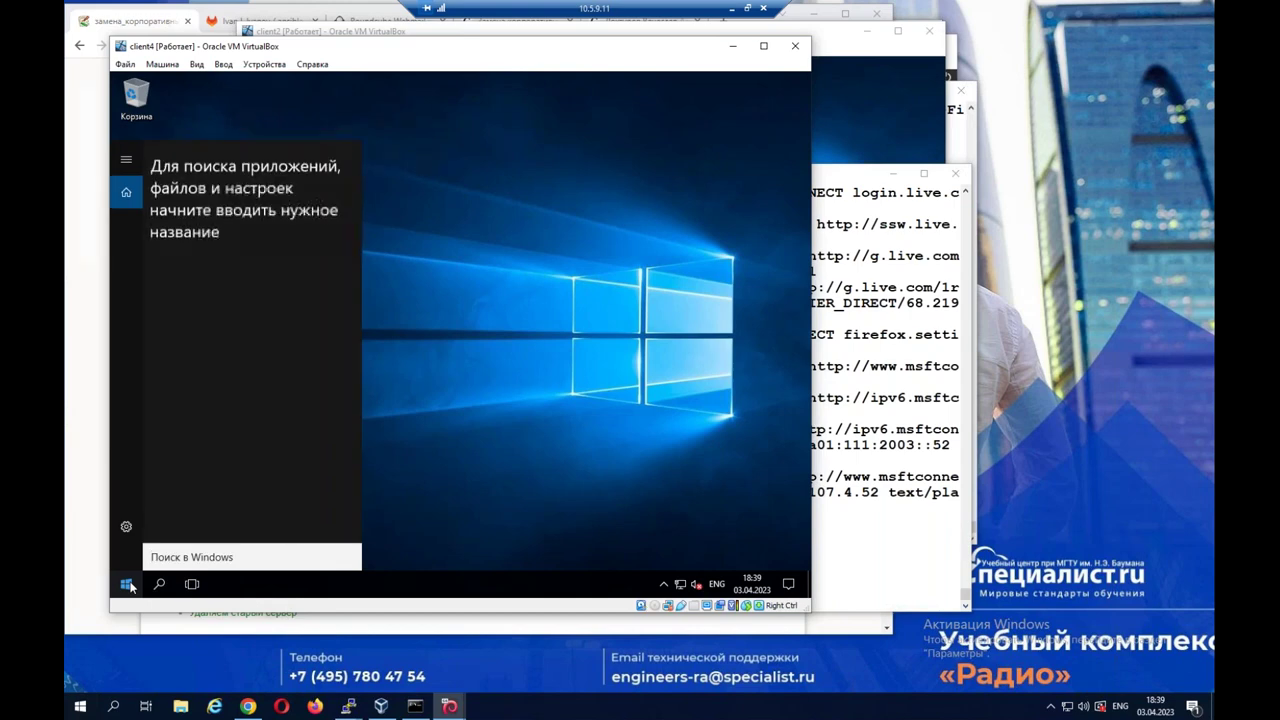
text(exp)
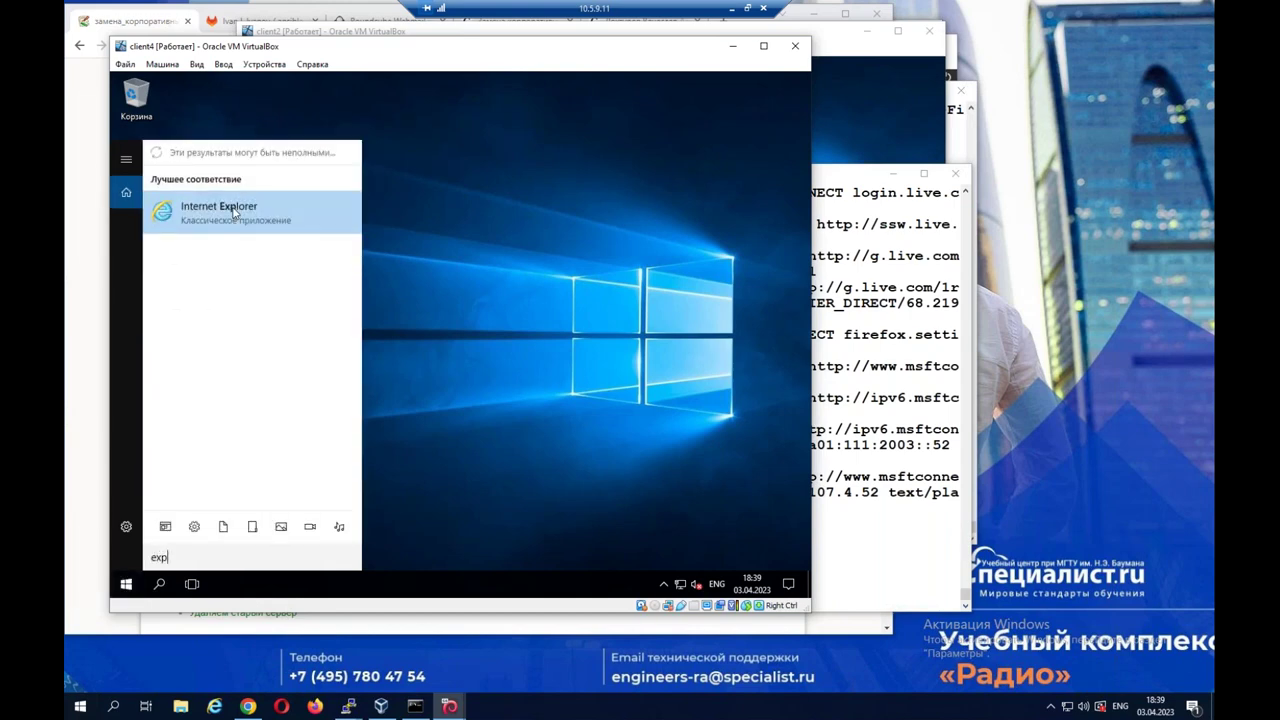
key(Return)
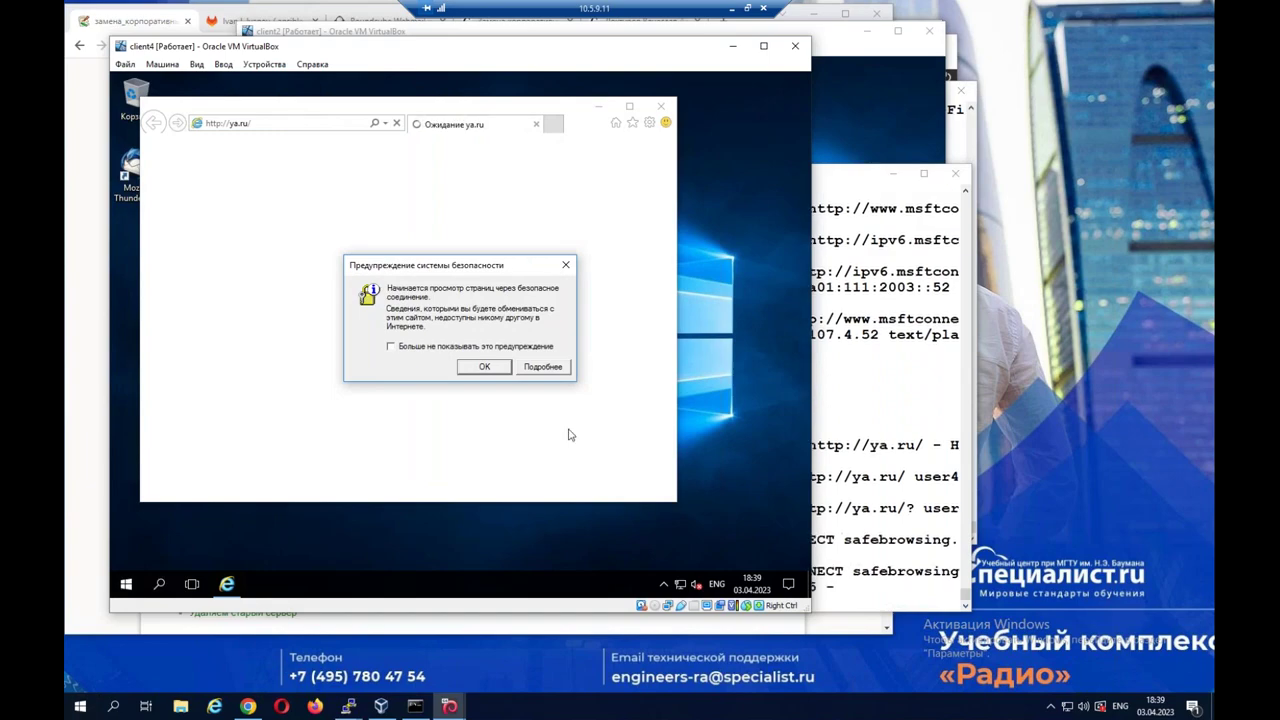
click(484, 366)
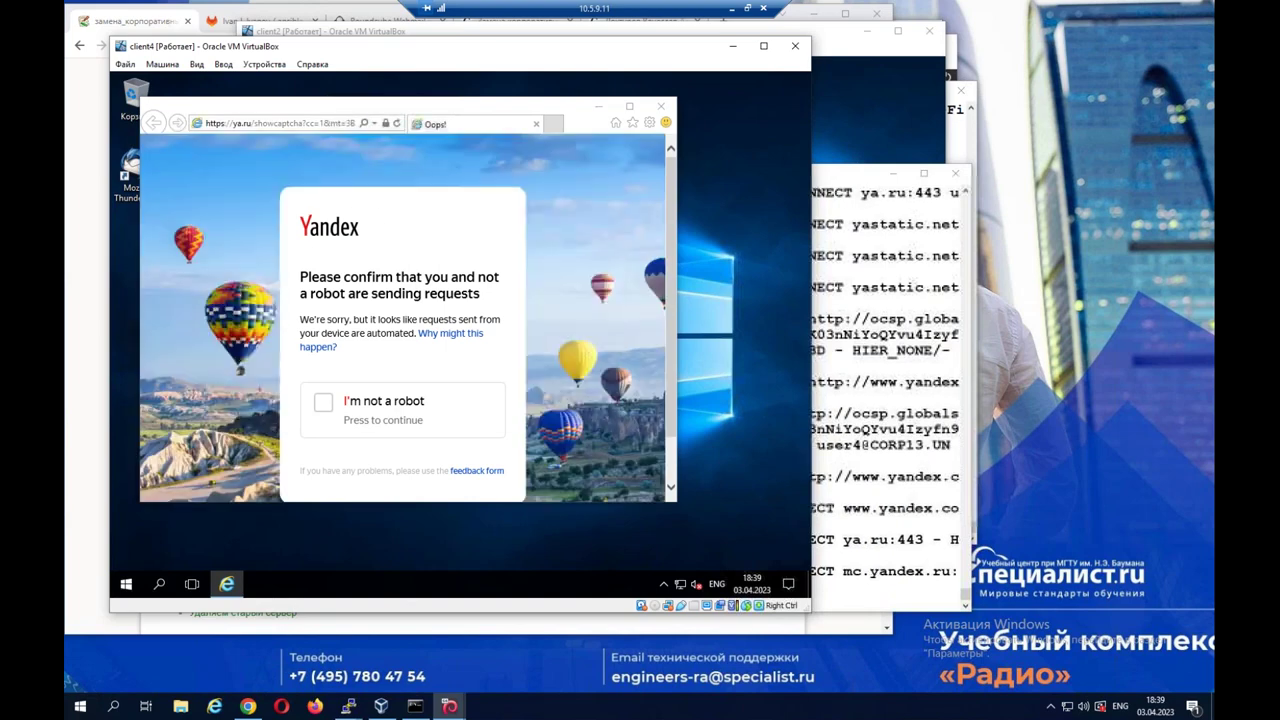
click(279, 246)
click(466, 404)
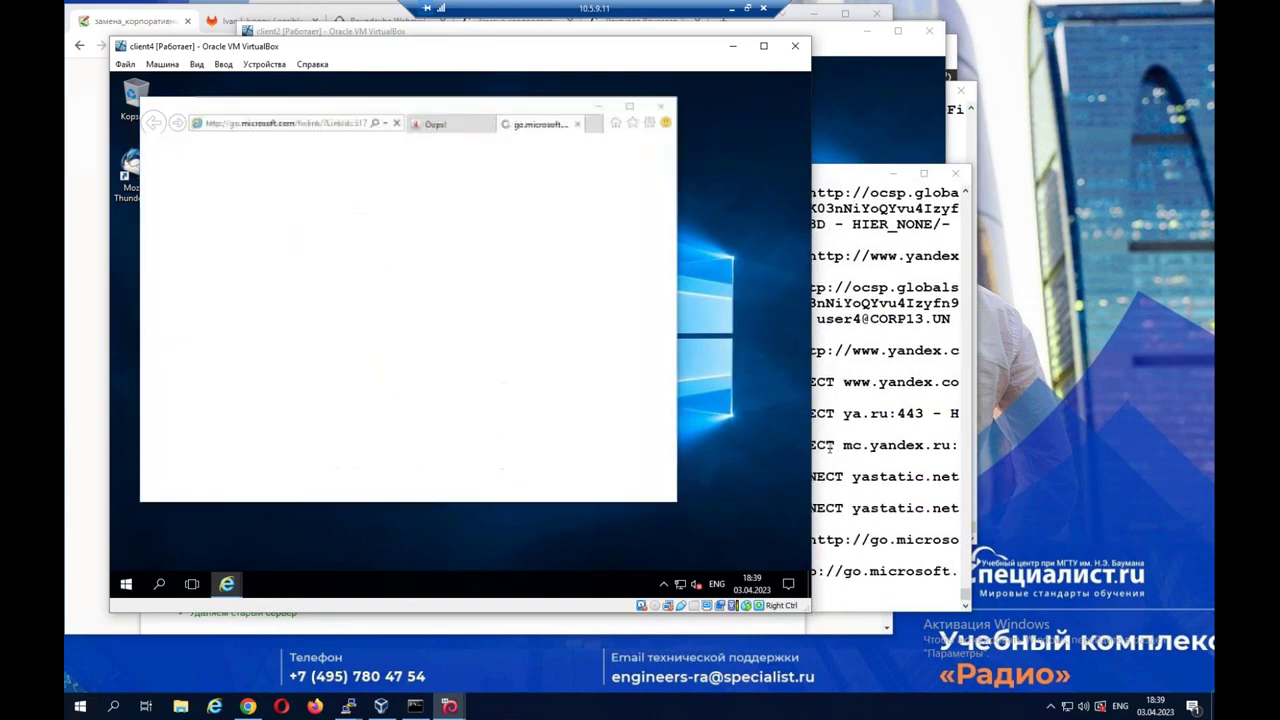
click(494, 369)
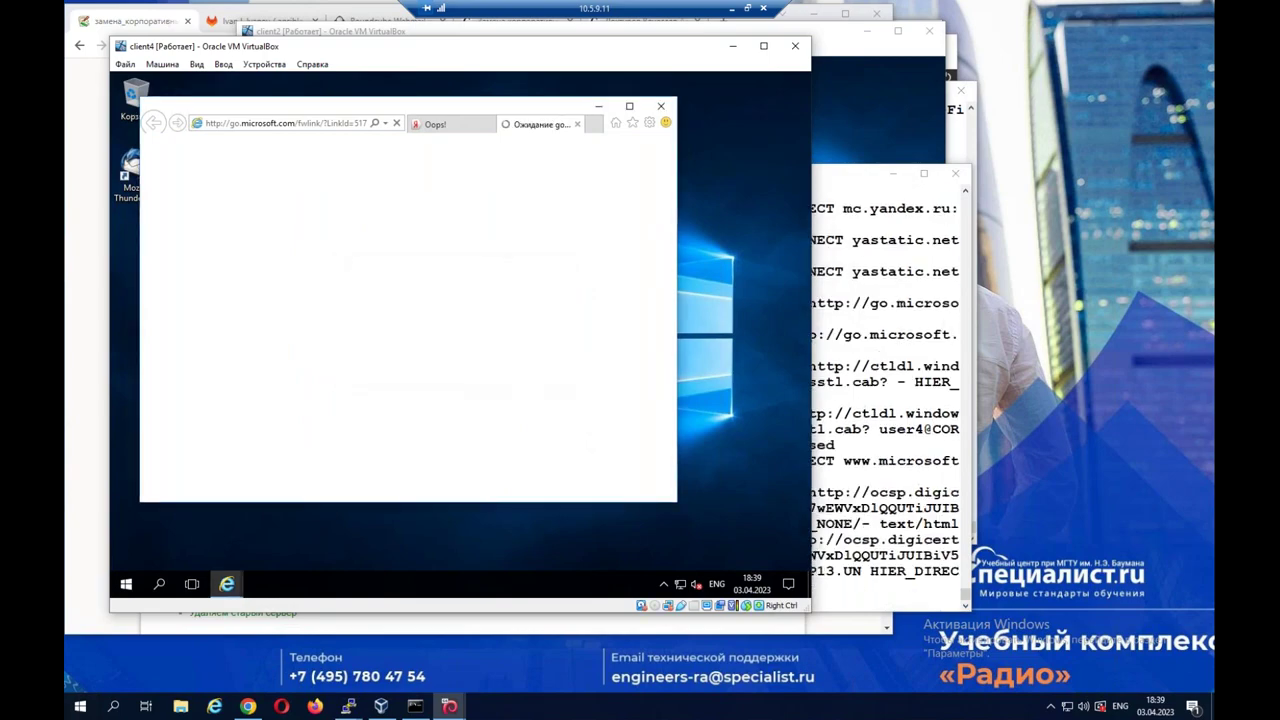
click(297, 125)
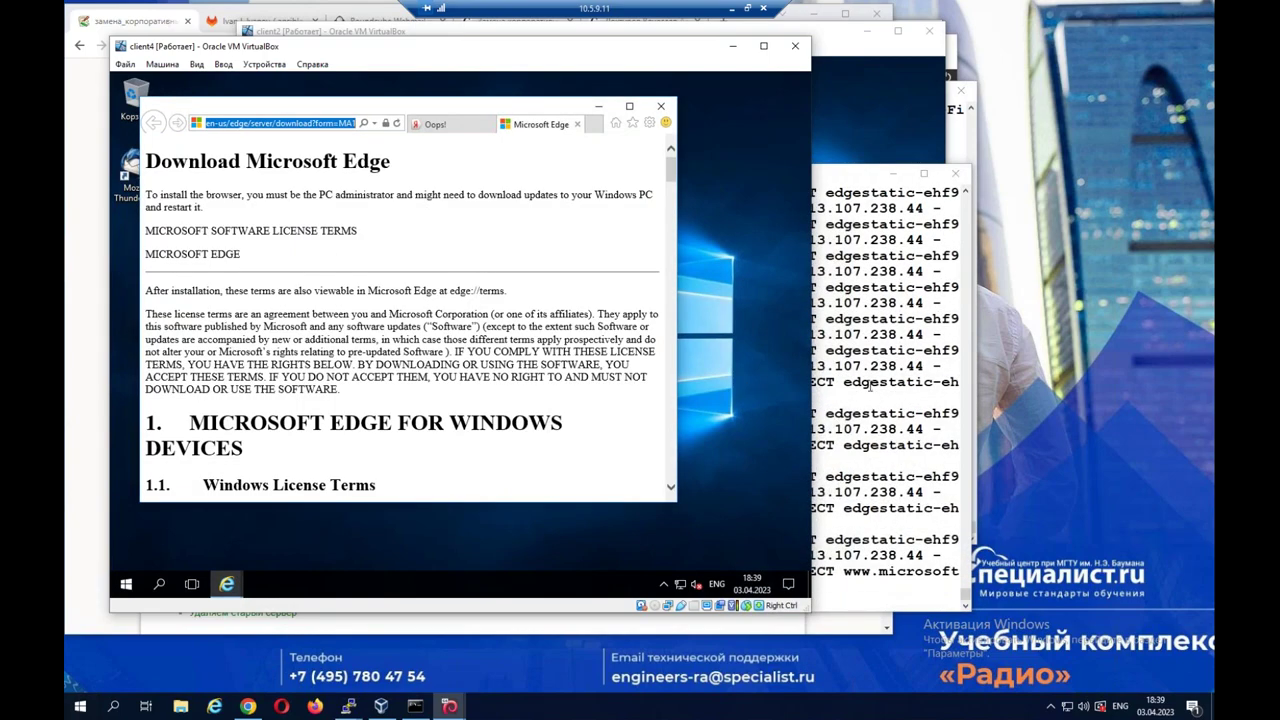
Stop the proxy log tail and highlight the authenticated user name logged for the browsing.
click(872, 387)
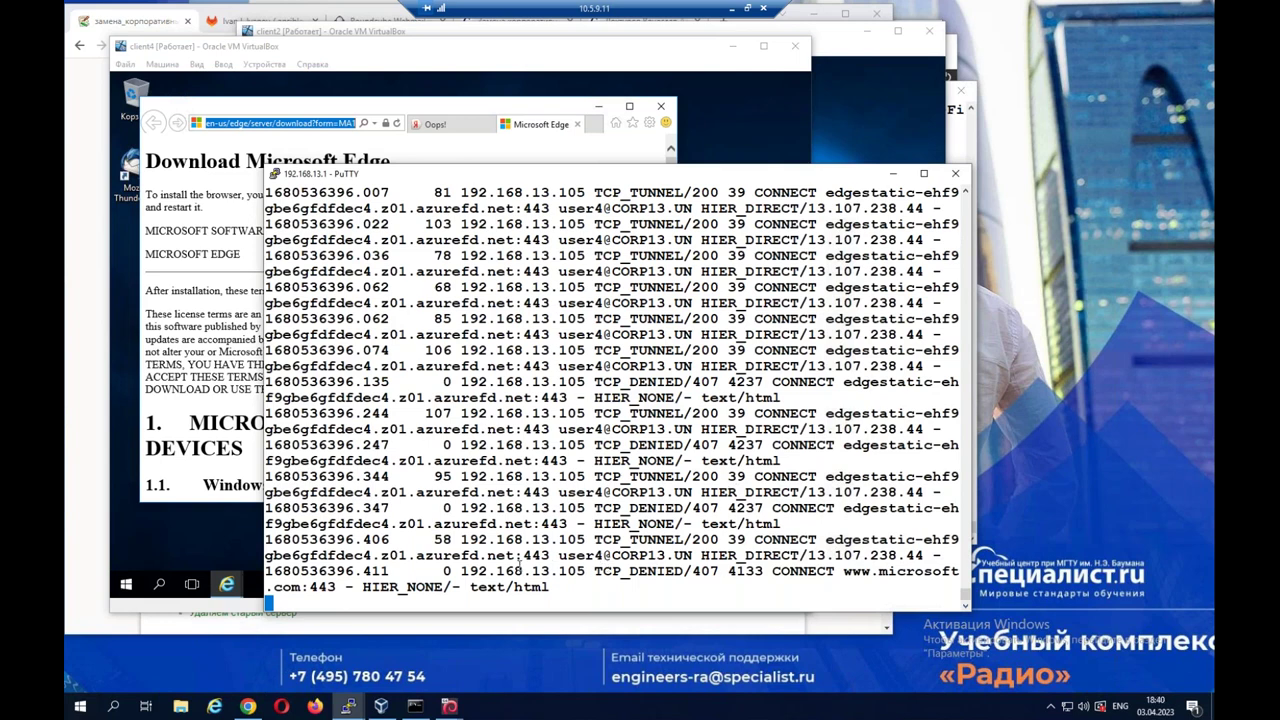
key(ctrl+c)
drag(559, 476, 673, 478)
click(147, 534)
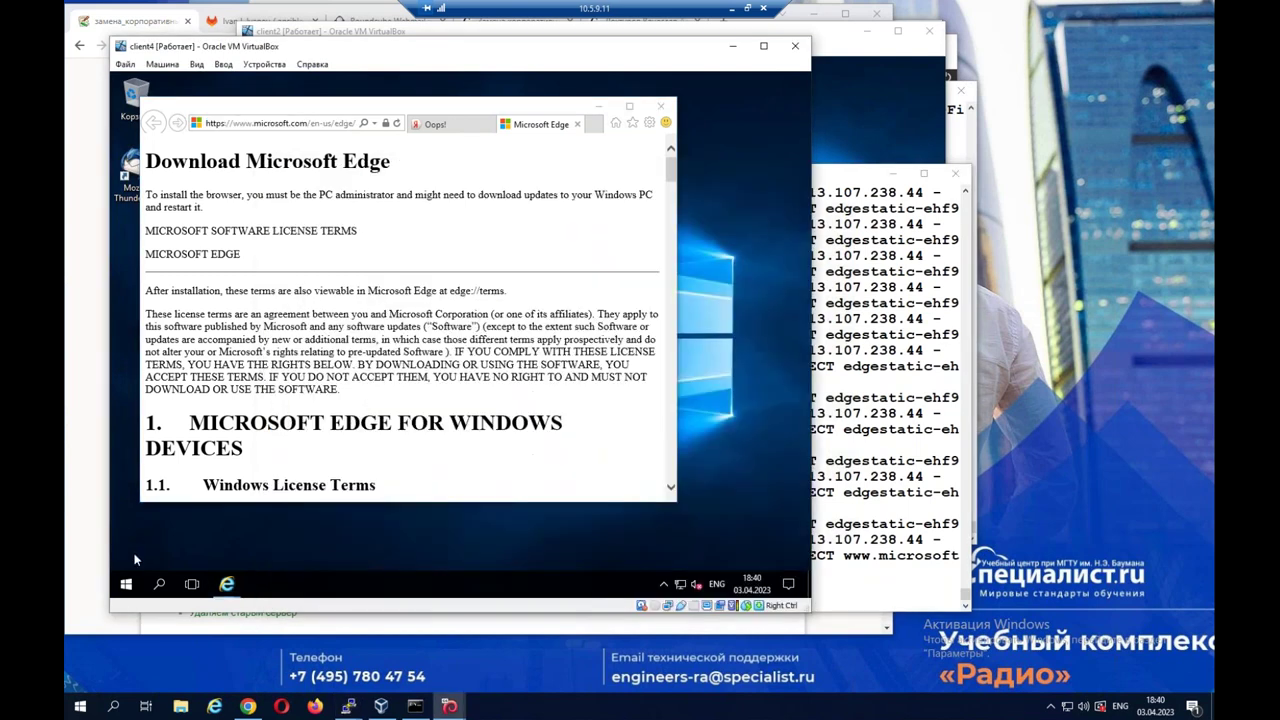
Open File Explorer at the \\gate server's shared folders.
right_click(126, 586)
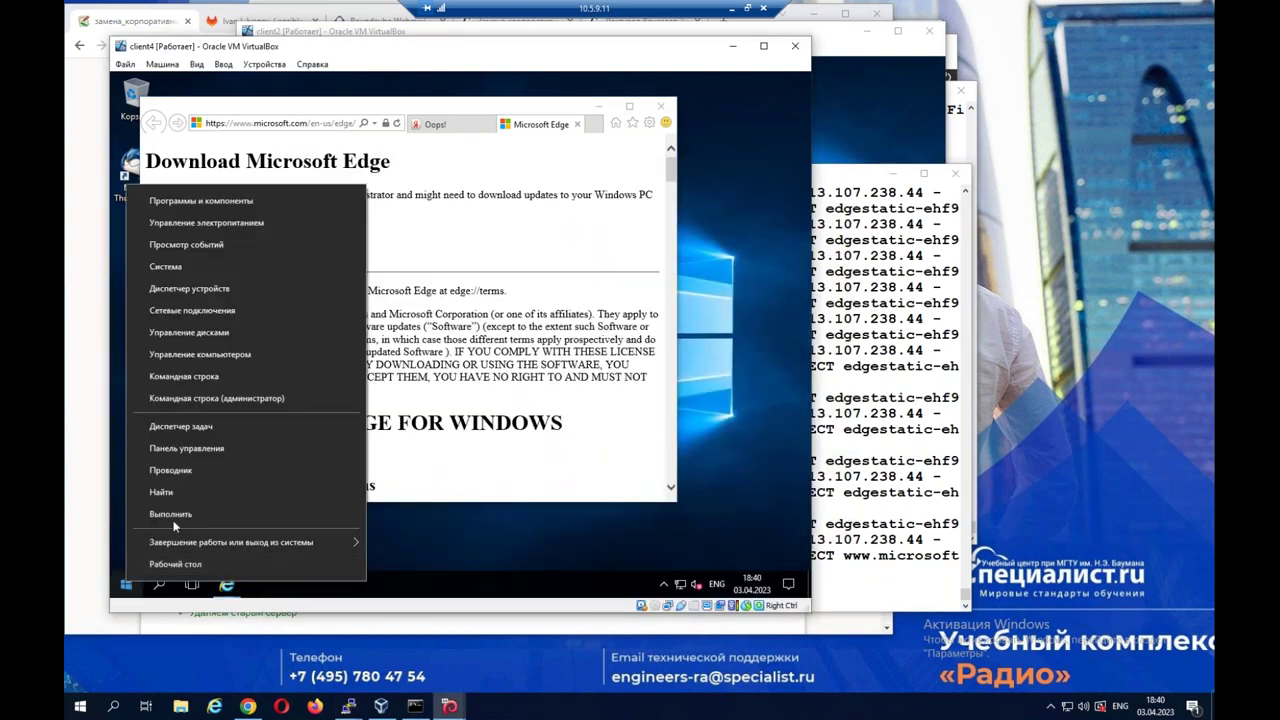
click(170, 470)
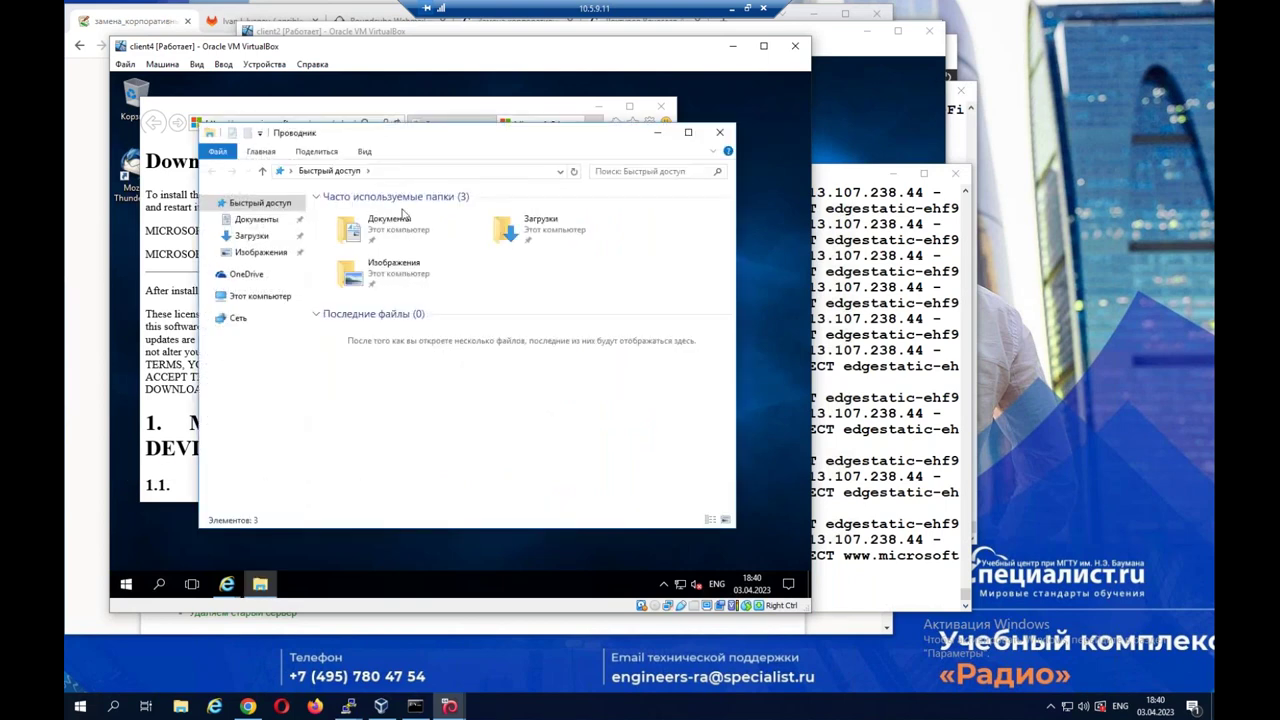
click(420, 171)
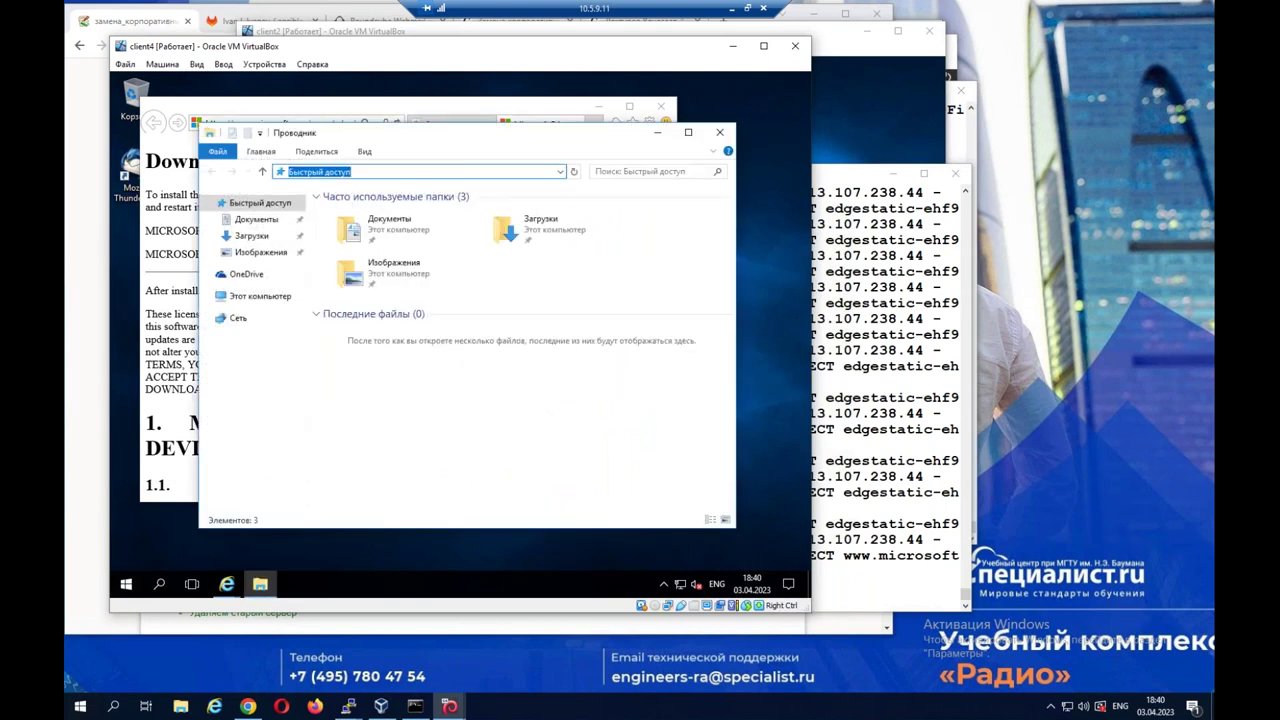
text(gate)
key(Home)
text(\\)
key(Return)
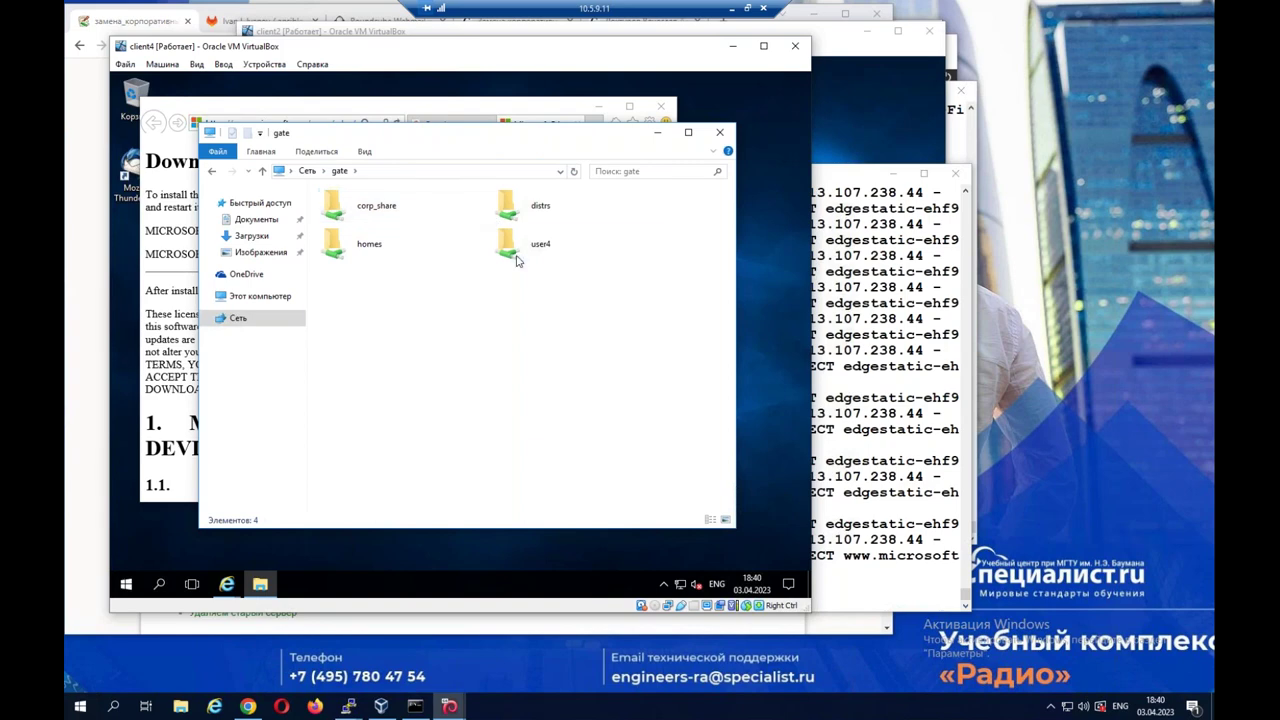
Create a New Folder with the default name inside the personal user folder.
double_click(514, 250)
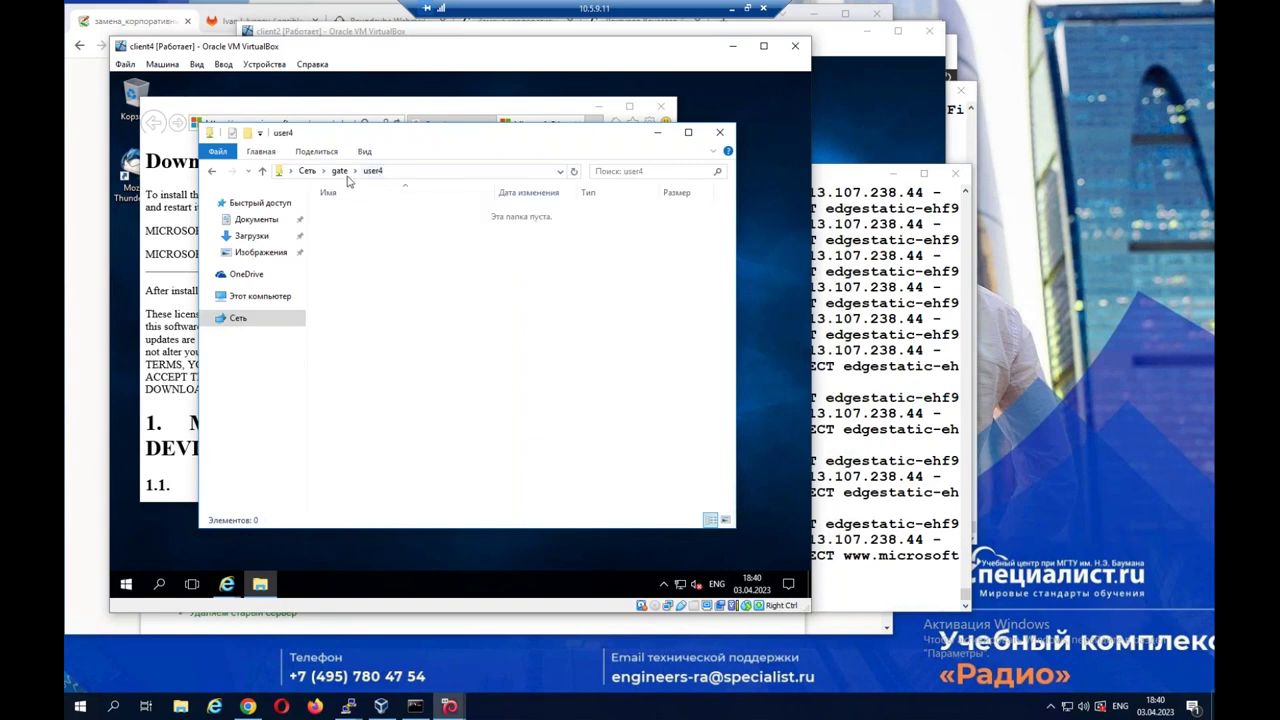
right_click(455, 275)
mouse_move(524, 409)
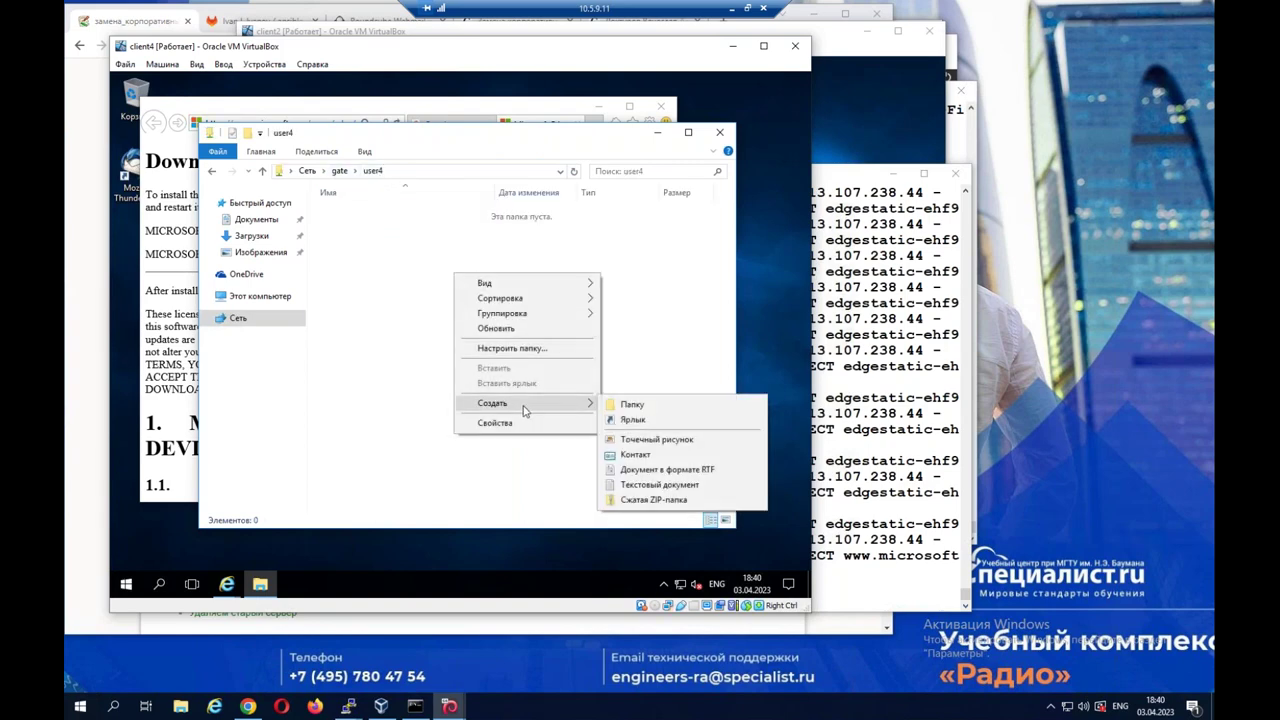
click(628, 409)
click(373, 235)
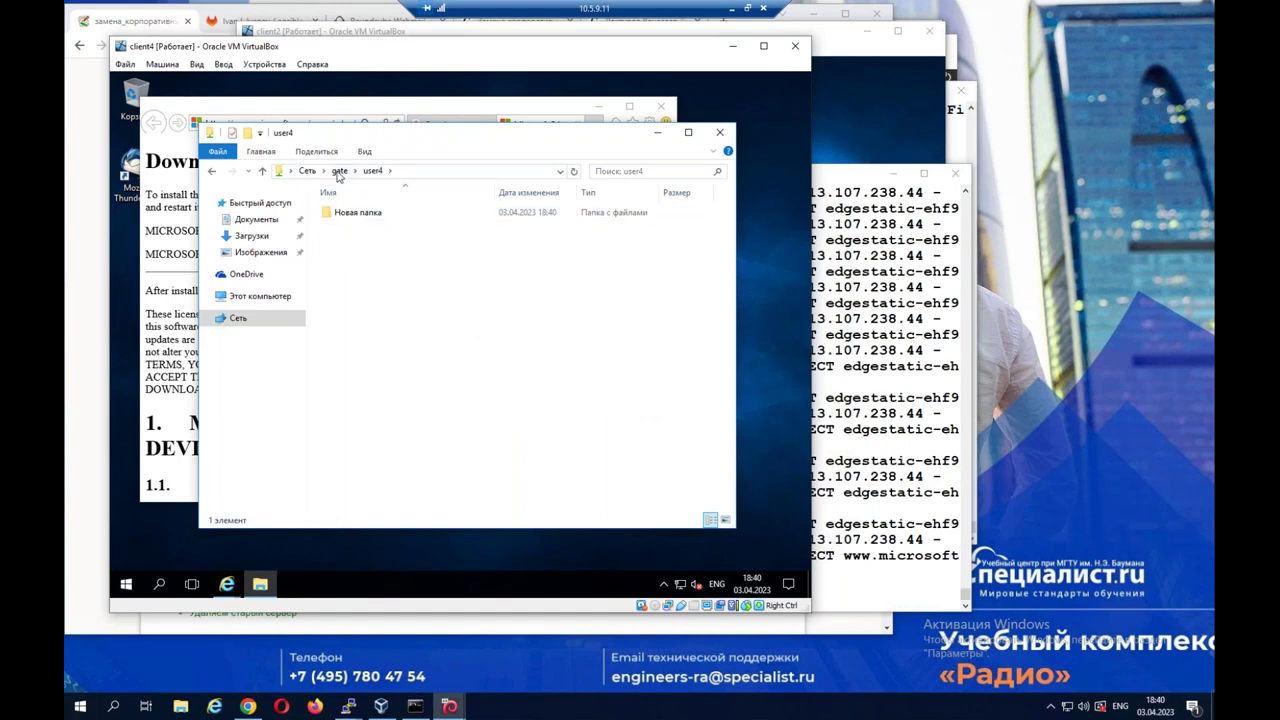
Go back to gate's shares and open the corp_share folder.
click(339, 171)
click(334, 206)
double_click(334, 206)
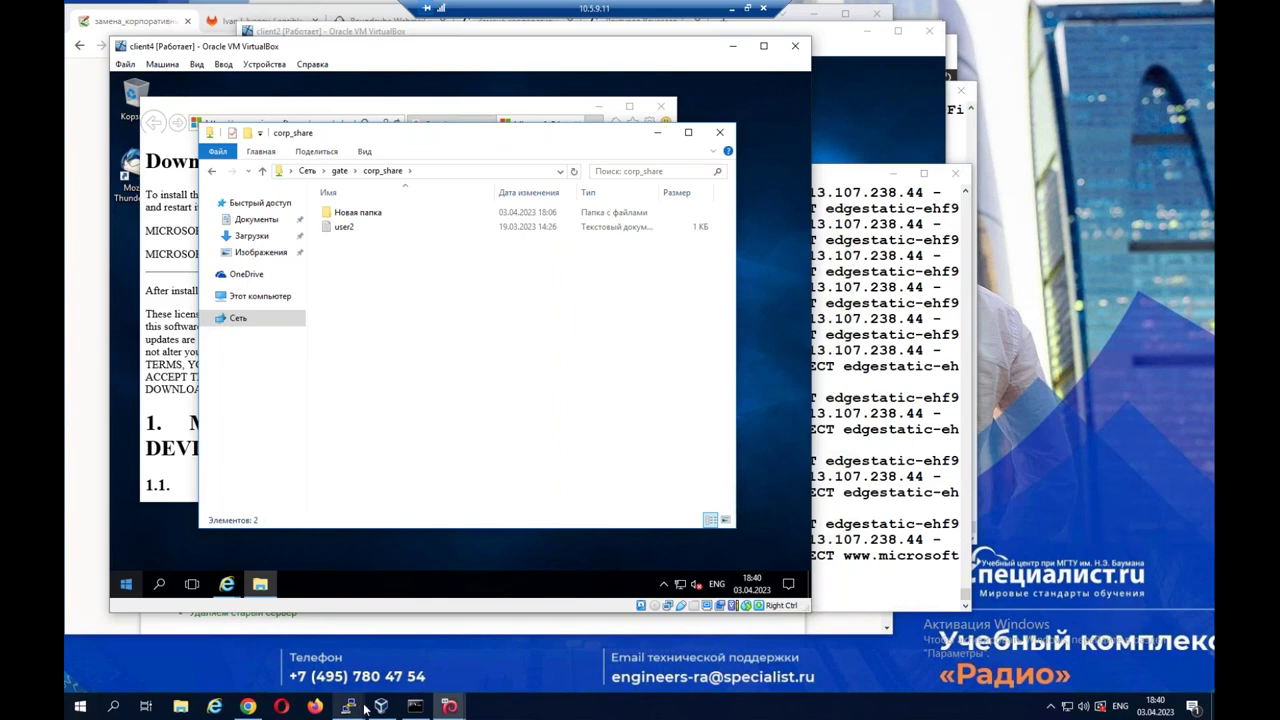
Attach client5's network adapter to Host-only Adapter with a regenerated MAC address, then start client5.
mouse_move(381, 709)
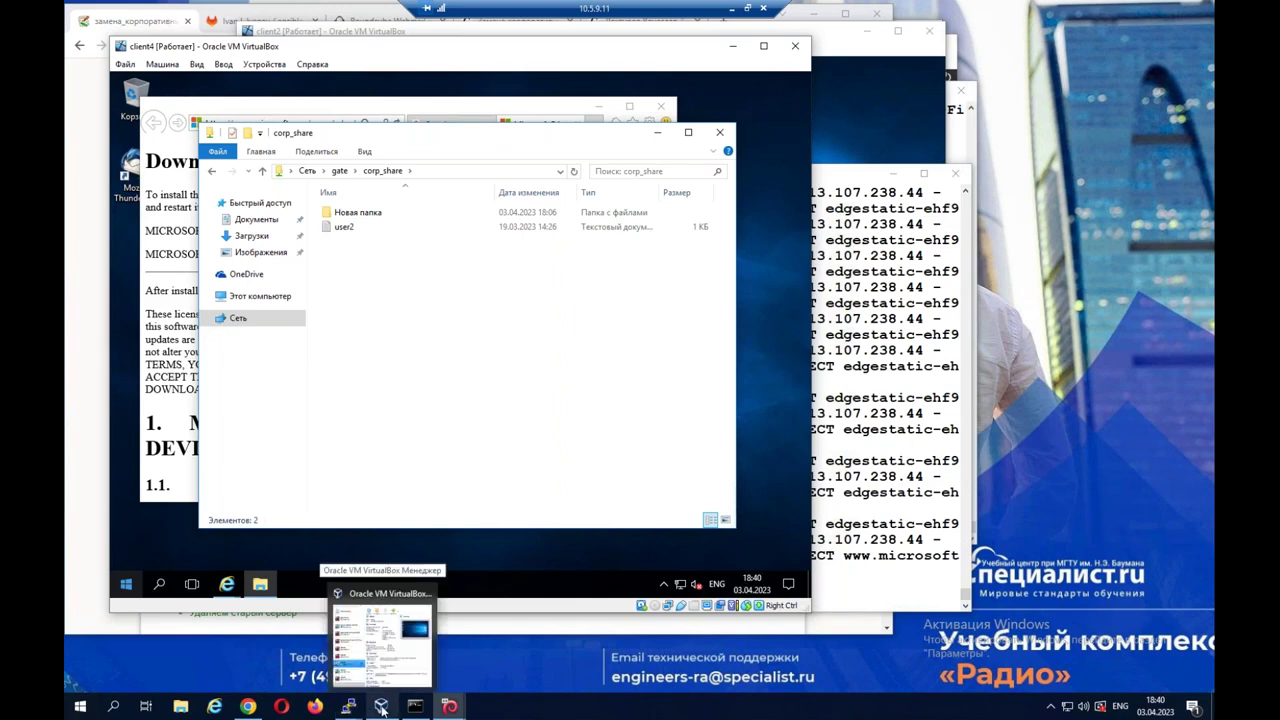
click(381, 709)
click(325, 479)
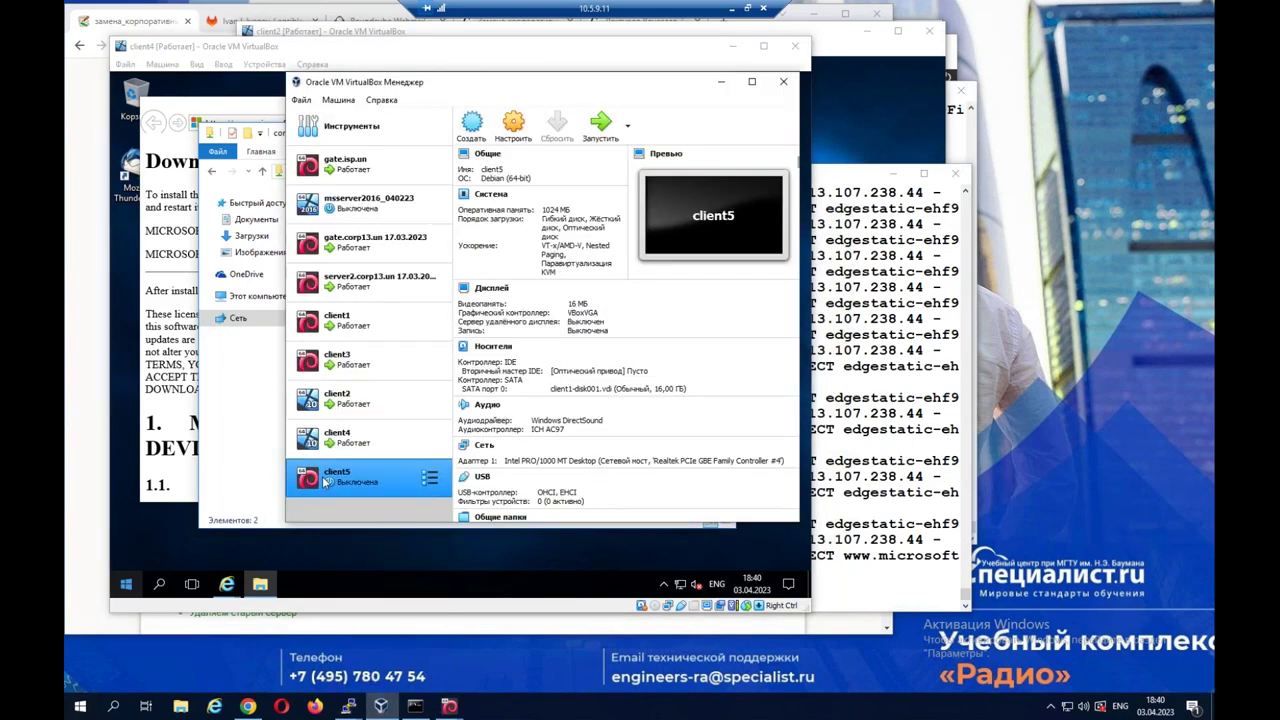
click(515, 130)
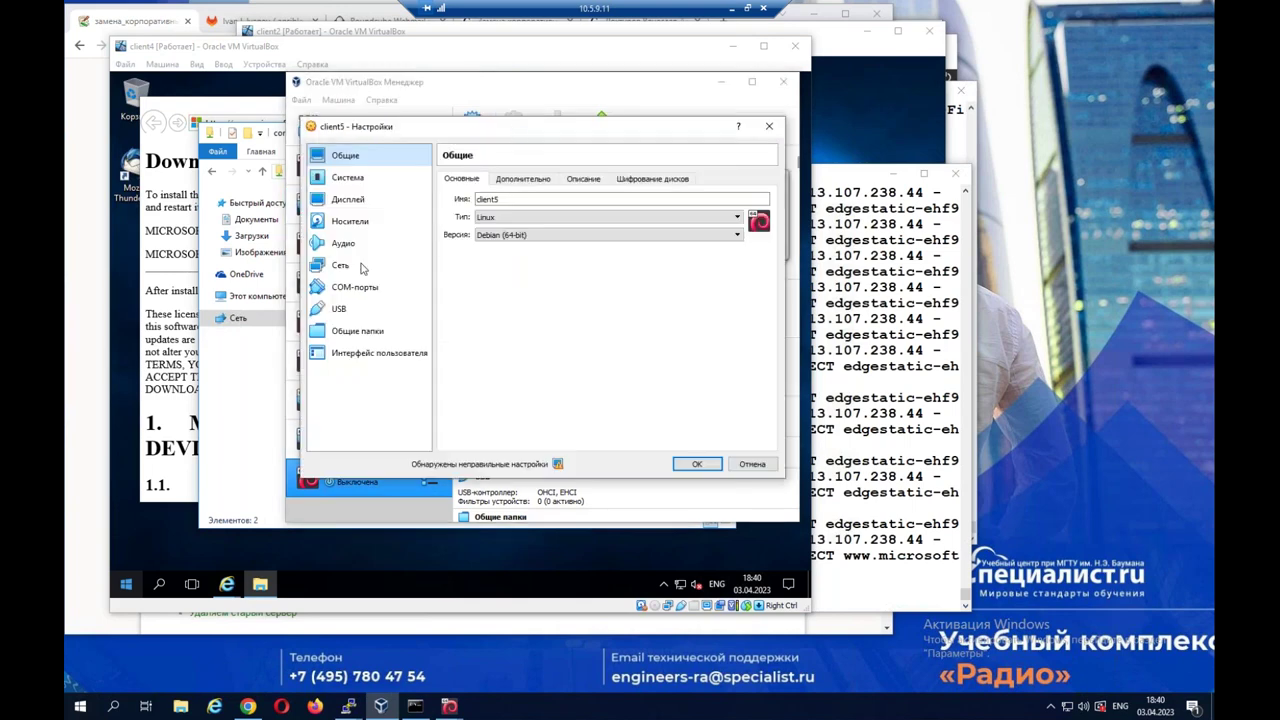
click(333, 266)
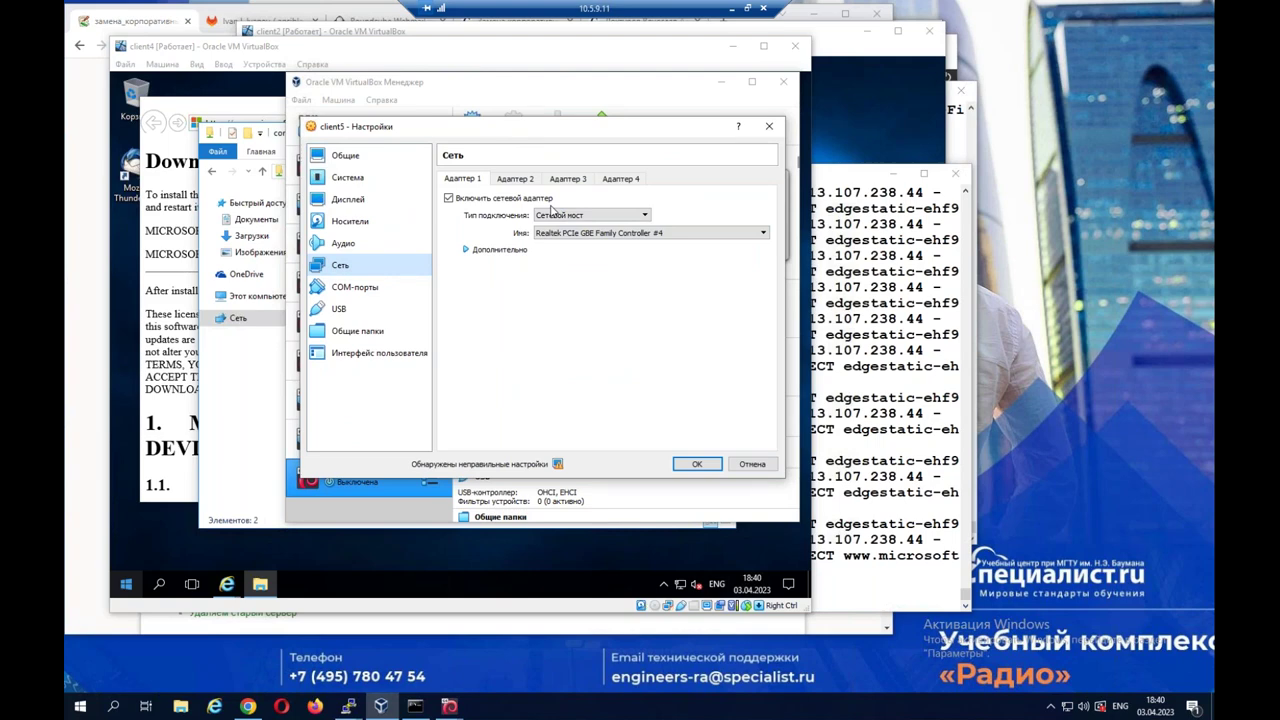
click(559, 215)
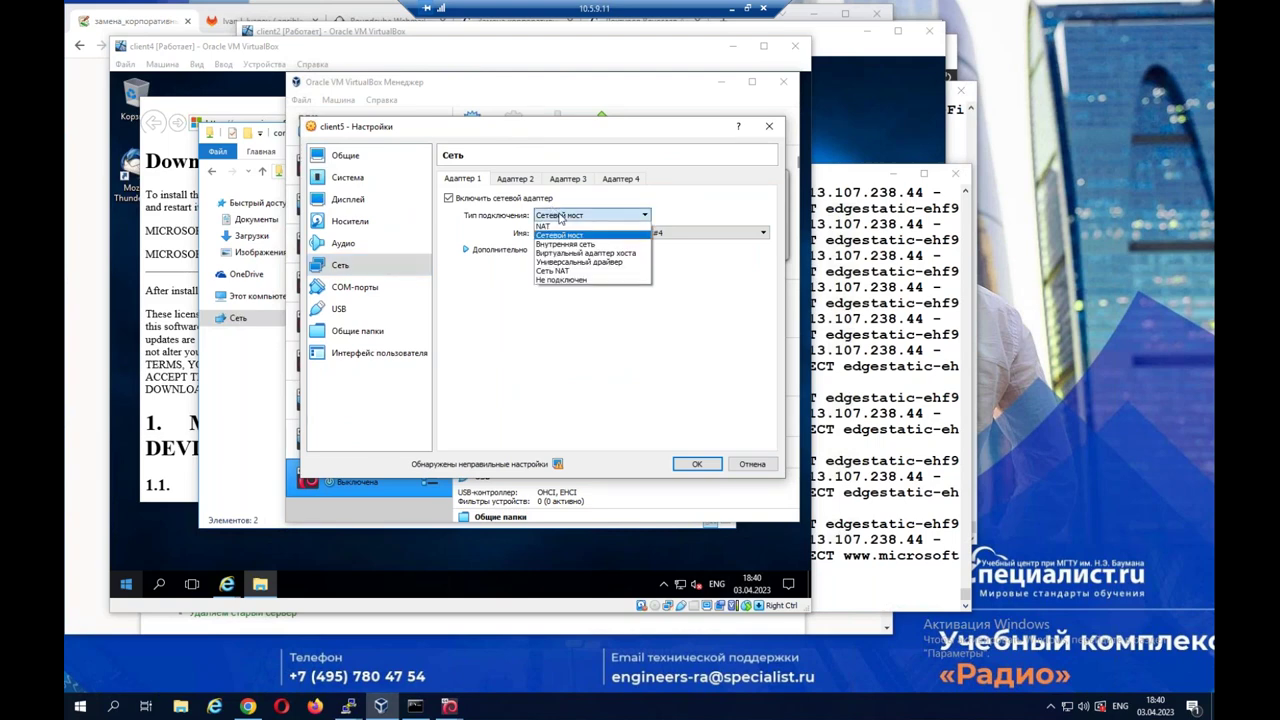
click(585, 253)
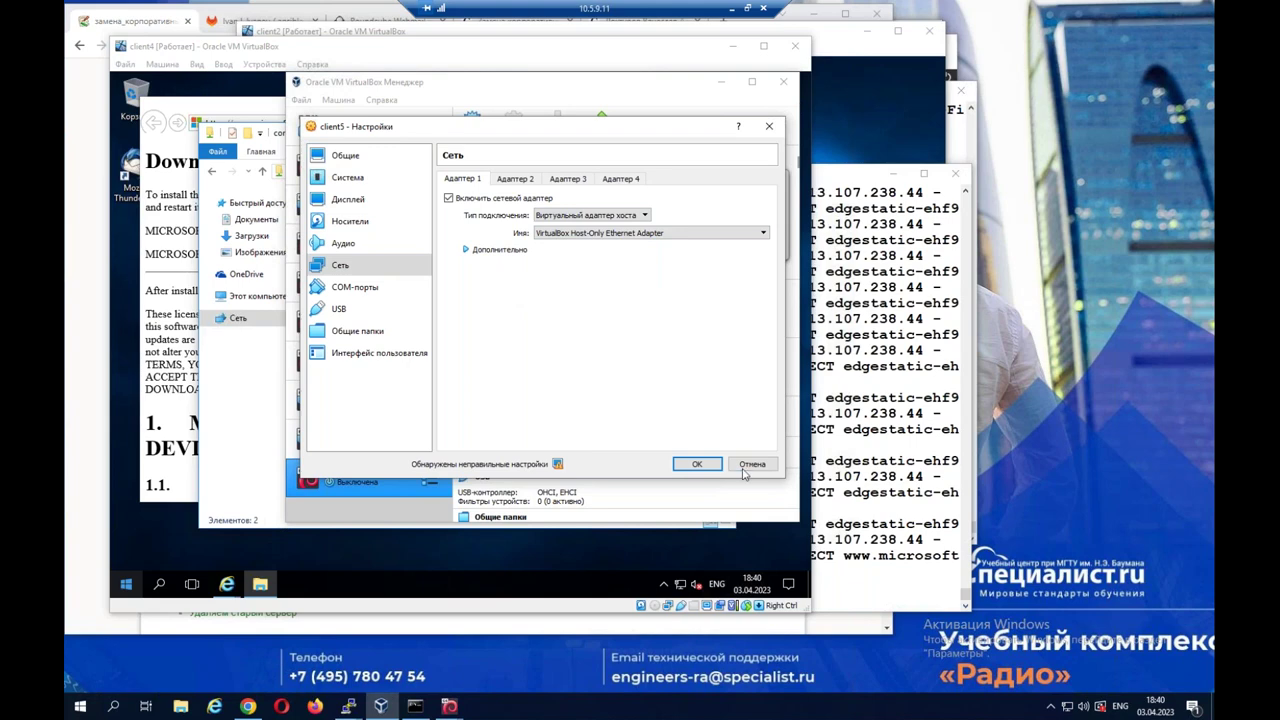
click(516, 250)
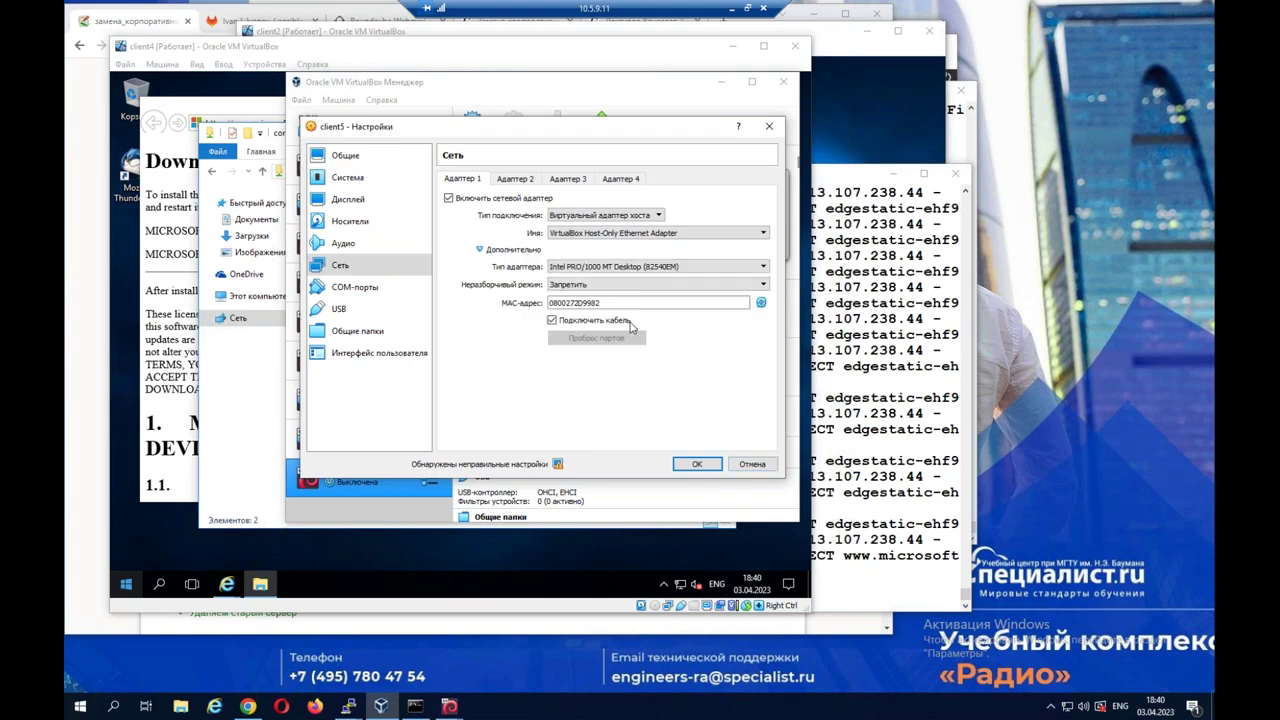
click(761, 302)
click(697, 464)
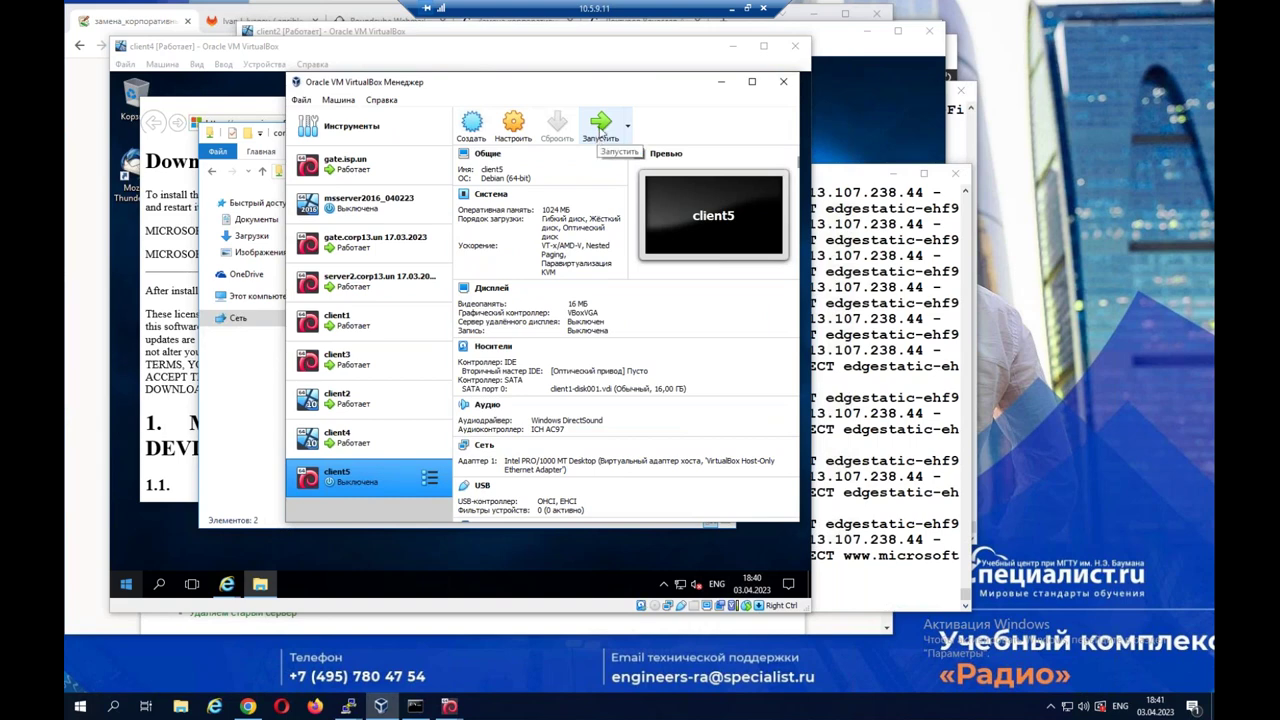
click(601, 127)
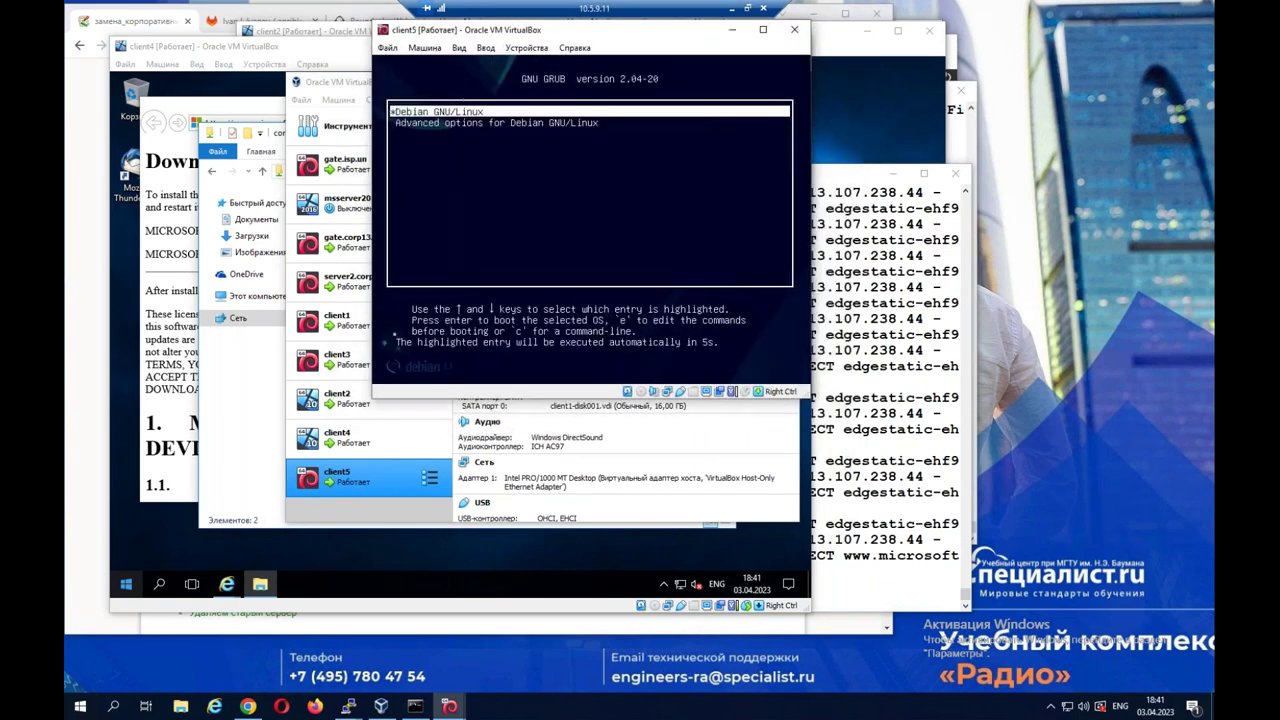
Boot Debian from the GRUB menu and log in with the user account and its password.
key(Return)
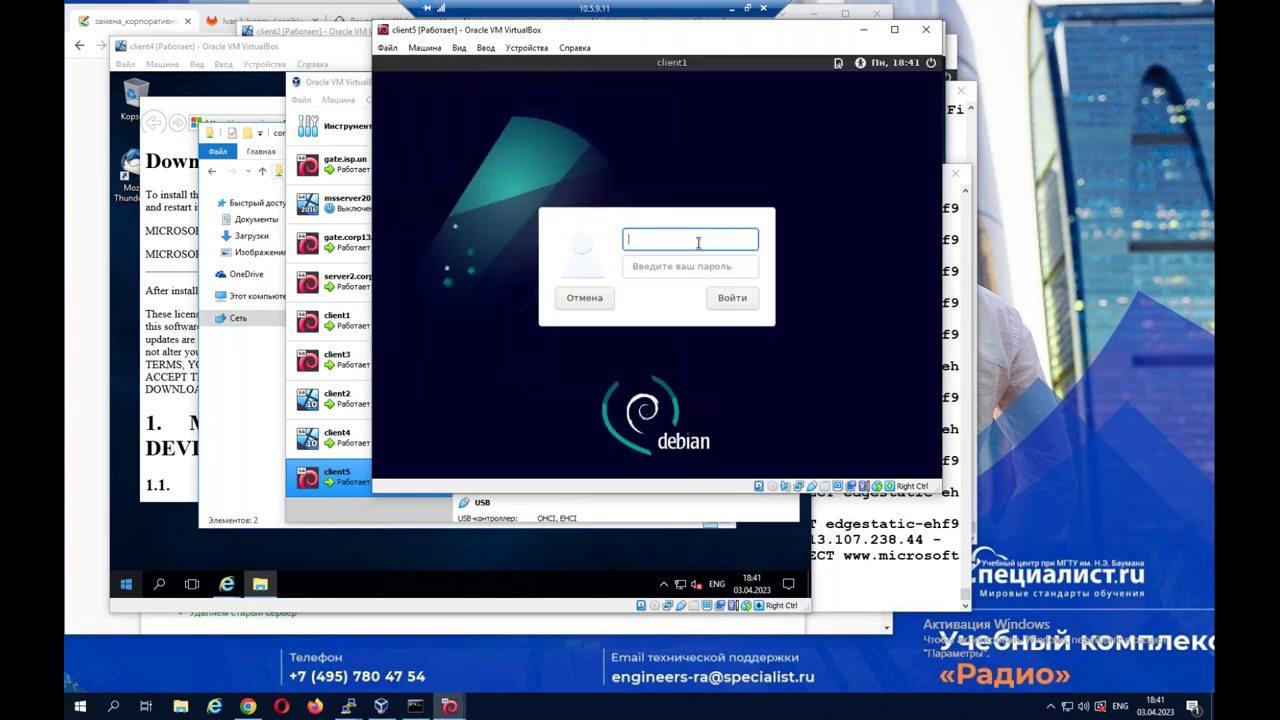
text(student)
key(Return)
text(••••••••)
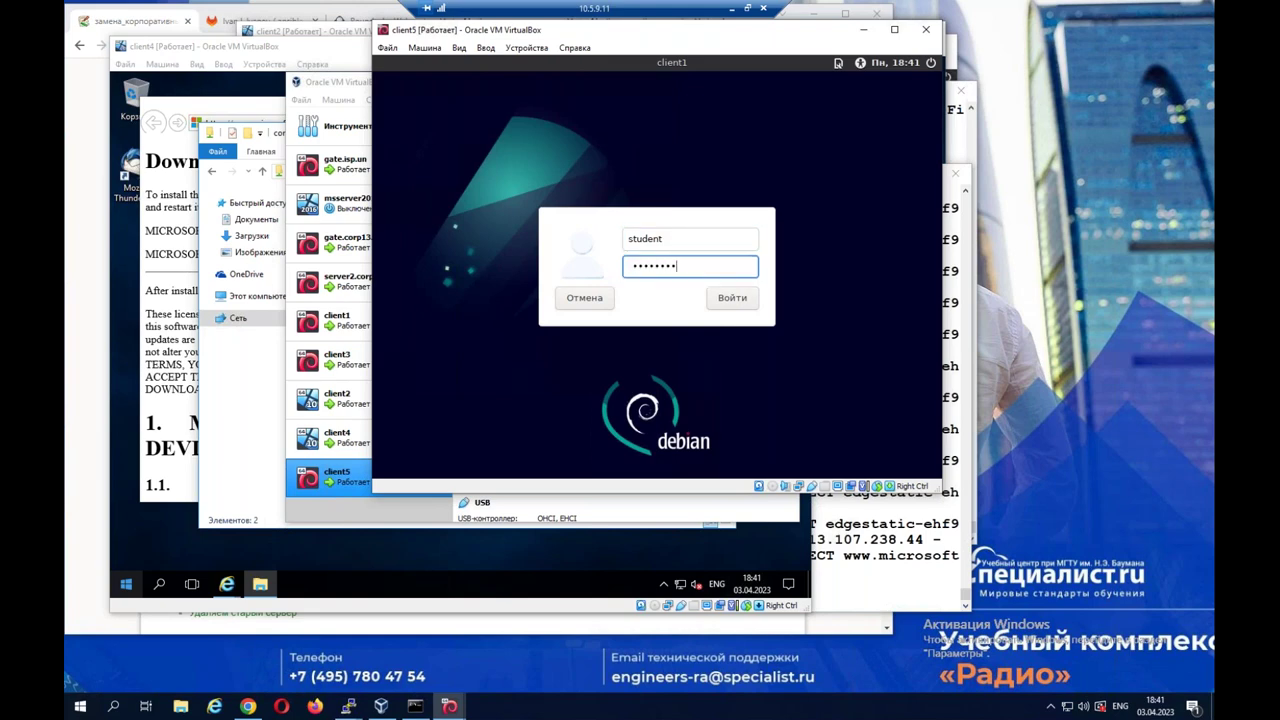
click(731, 301)
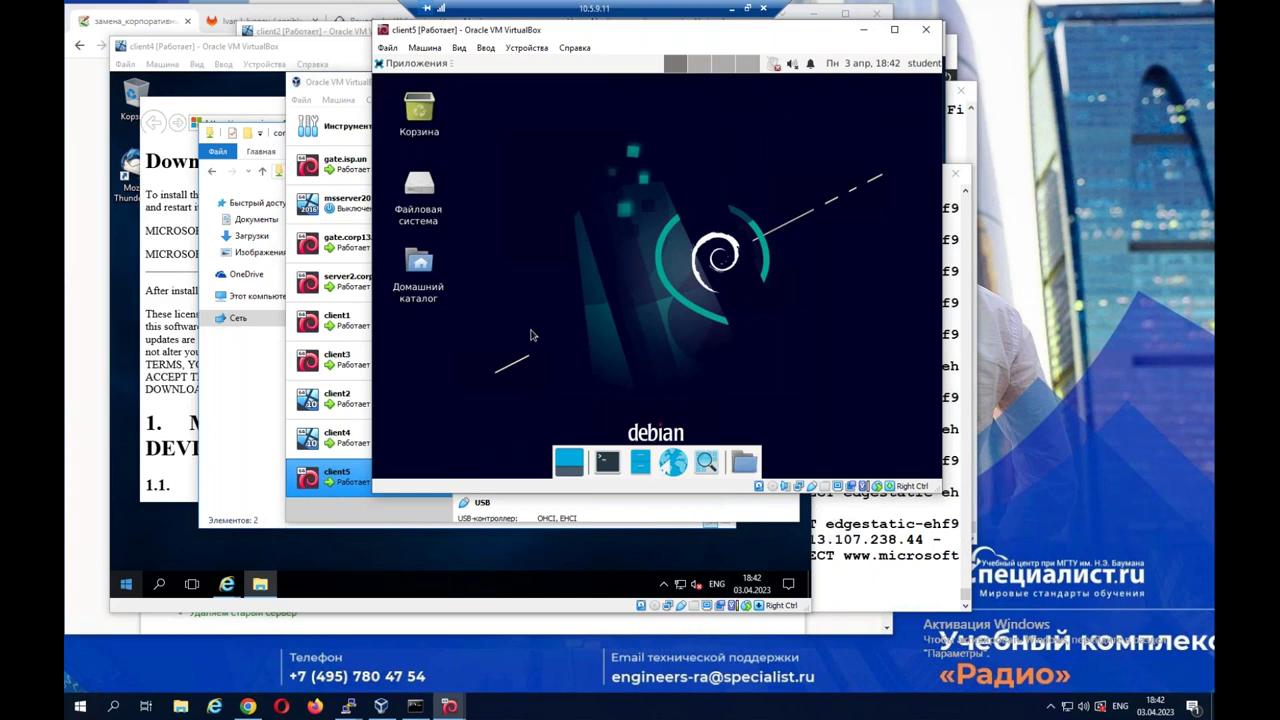
Open a root terminal with sudo -i and change /etc/hostname to client5 in vim.
click(607, 463)
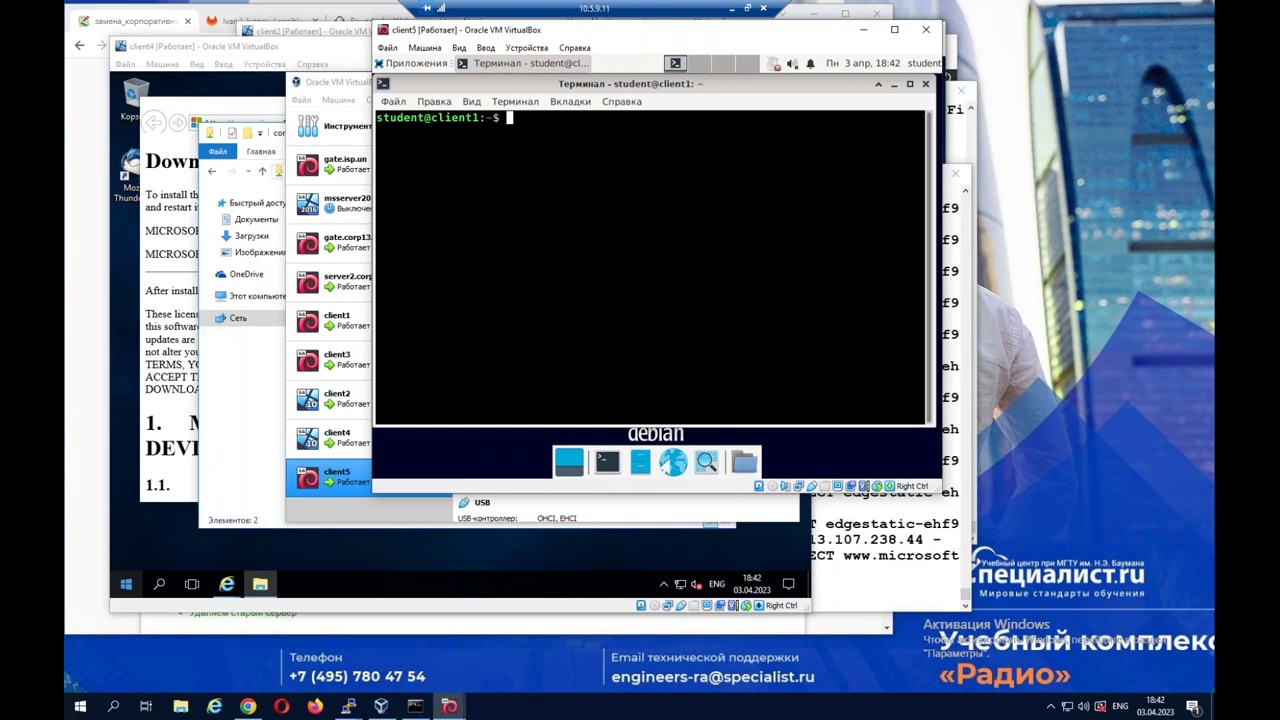
text(sudo -i)
key(Return)
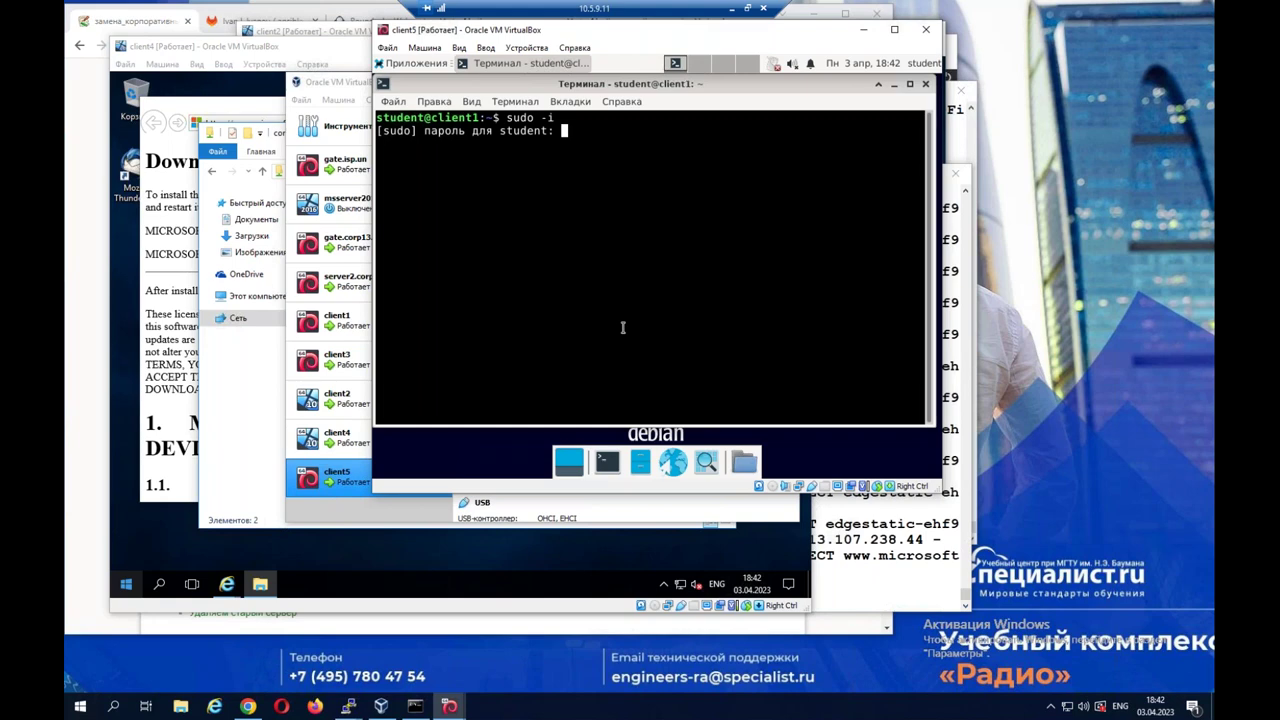
key(Return)
text(vim /etc/)
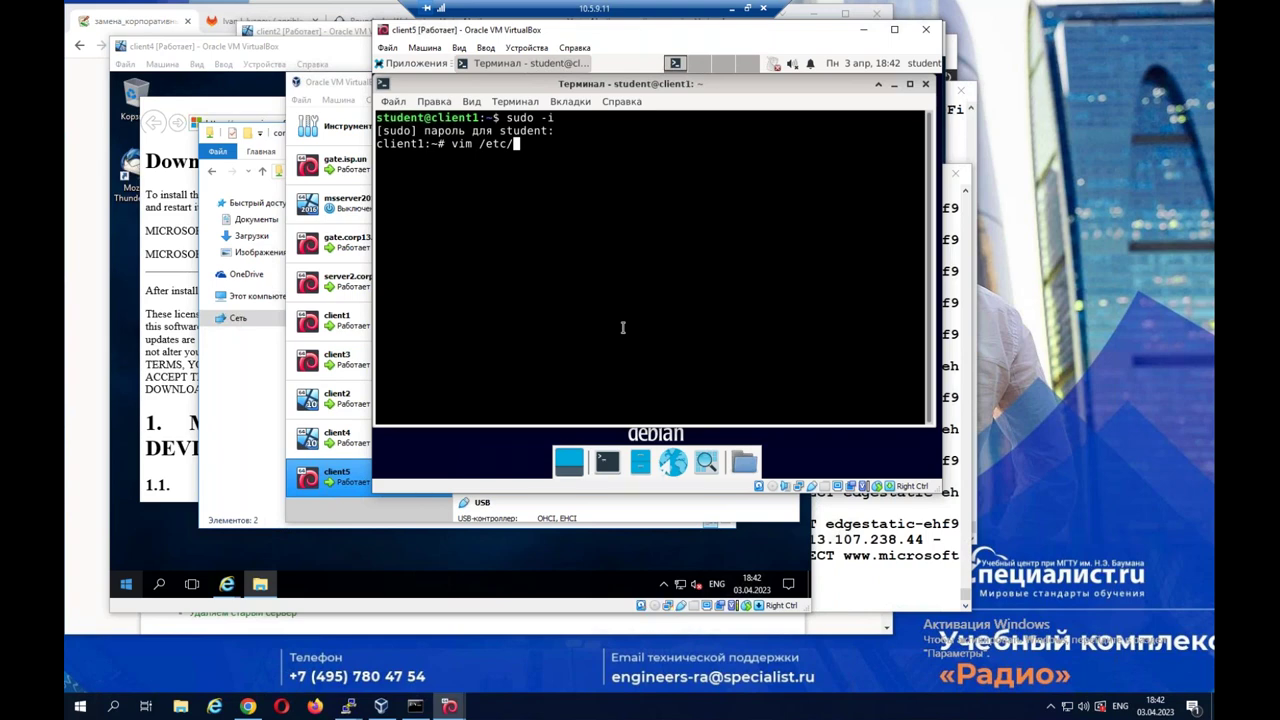
text(hostname)
key(Return)
key(Right)
key(Right)
key(Right)
key(Right)
key(Right)
key(a)
key(Right)
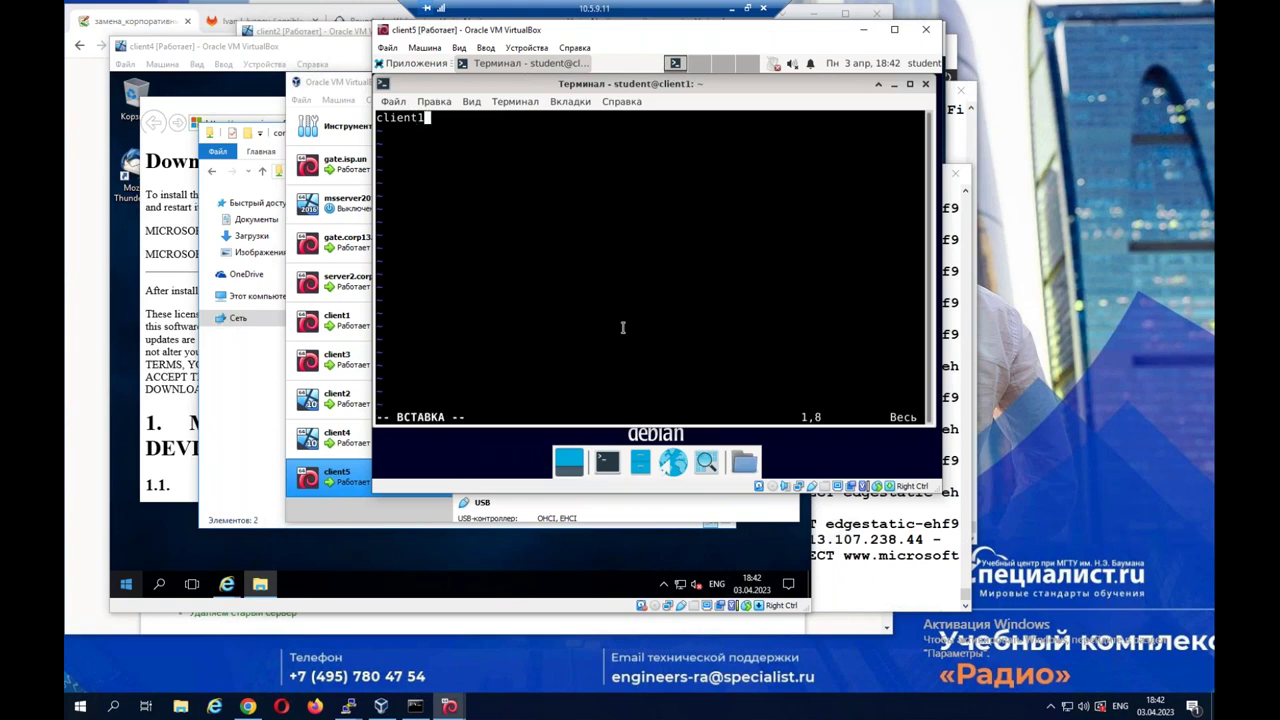
key(Escape)
text(:wq)
key(Return)
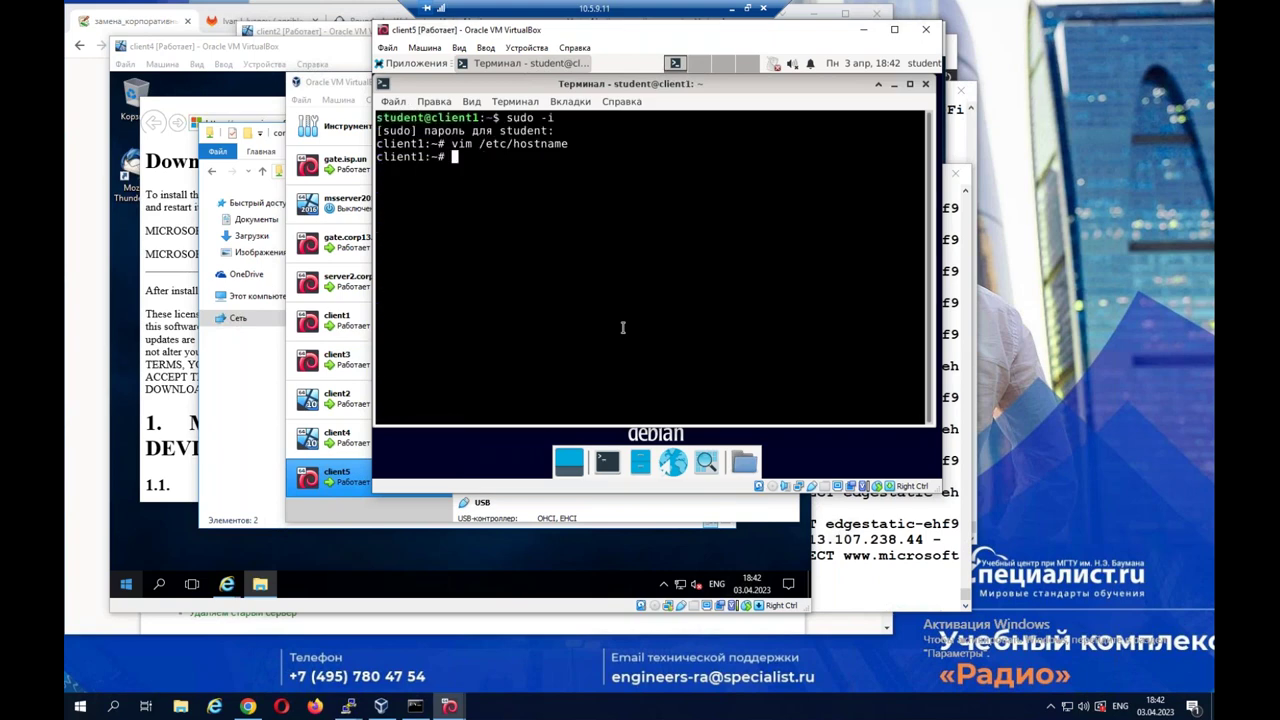
Change the client1 entry in /etc/hosts to client5 and reopen the file to verify it.
key(Return)
key(Return)
key(Up)
key(BackSpace)
key(BackSpace)
key(BackSpace)
key(BackSpace)
text(s)
key(Return)
key(Down)
key(Down)
key(Right)
key(Right)
key(Right)
key(Right)
key(Right)
key(Right)
key(Right)
key(Right)
key(Right)
key(Right)
key(Right)
key(Right)
key(Right)
key(Right)
key(Right)
key(Right)
key(i)
key(Right)
key(BackSpace)
text(5)
key(Escape)
text(:wq)
key(Return)
key(Up)
key(Return)
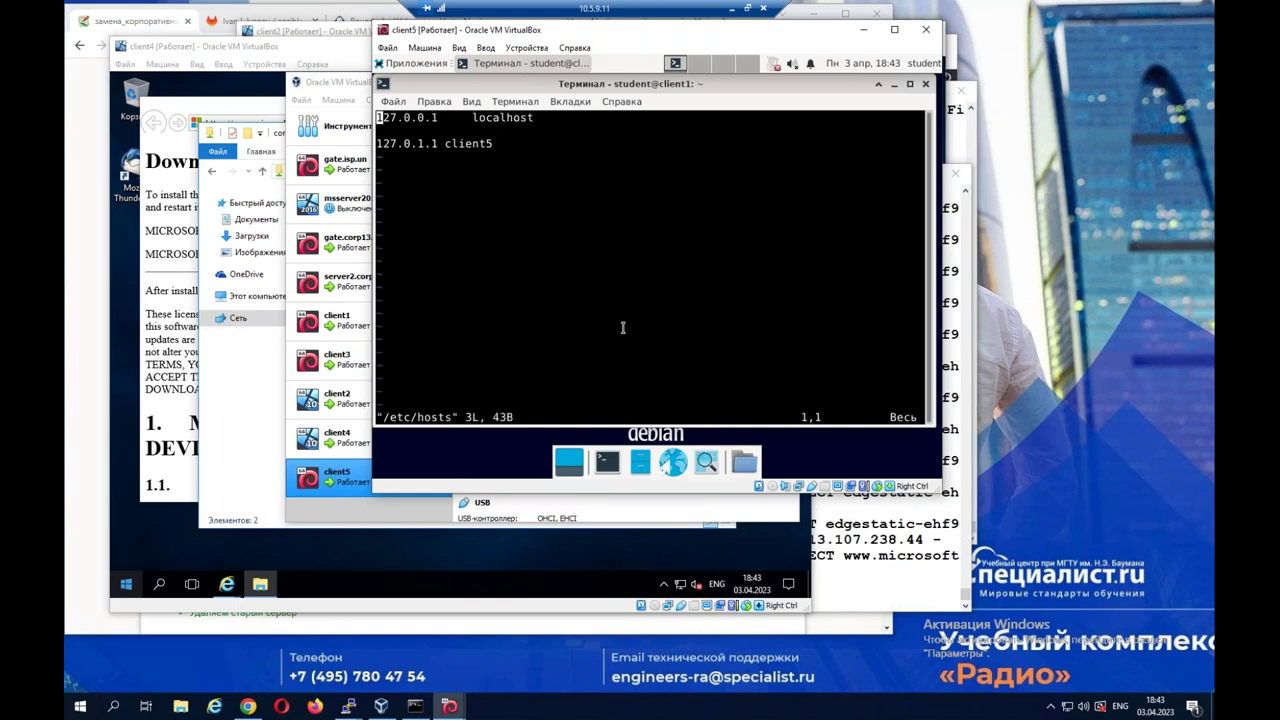
double_click(459, 145)
text(:q)
key(Return)
Apply client5 as the running hostname with 'hostname client5' and reopen a root shell.
text(hostname)
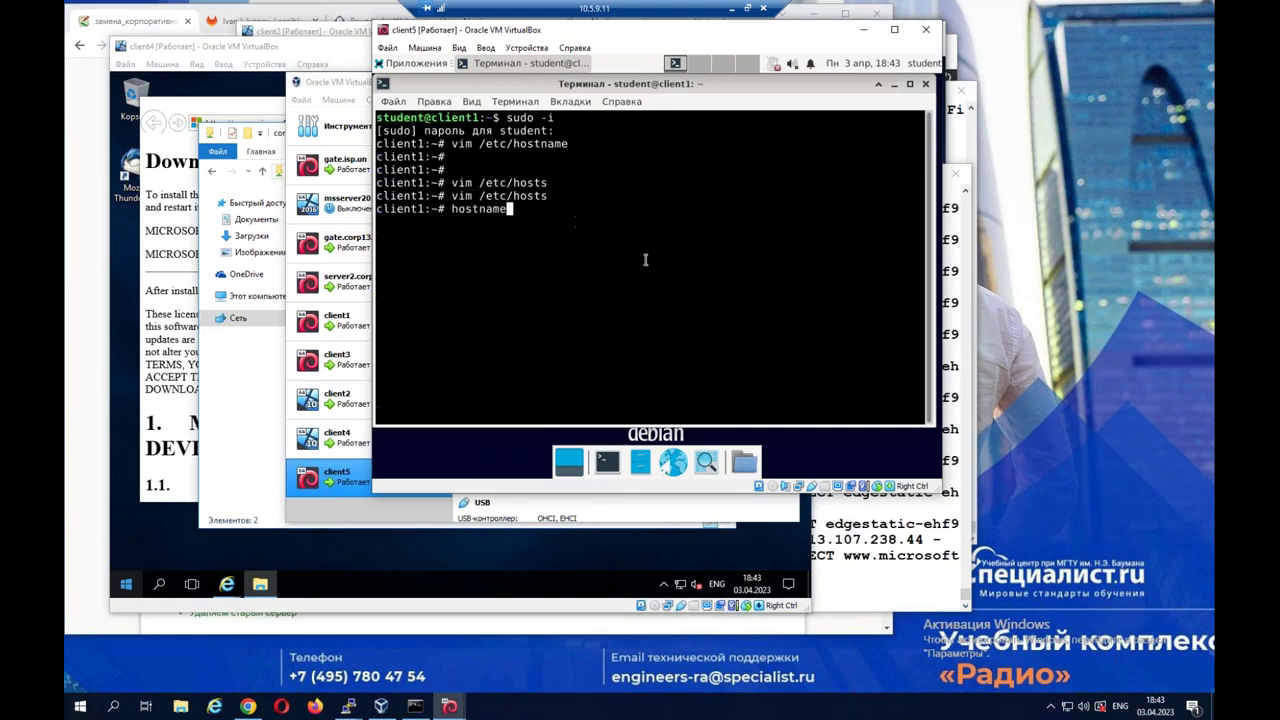
right_click(648, 262)
click(680, 342)
text(client5)
key(Return)
key(Return)
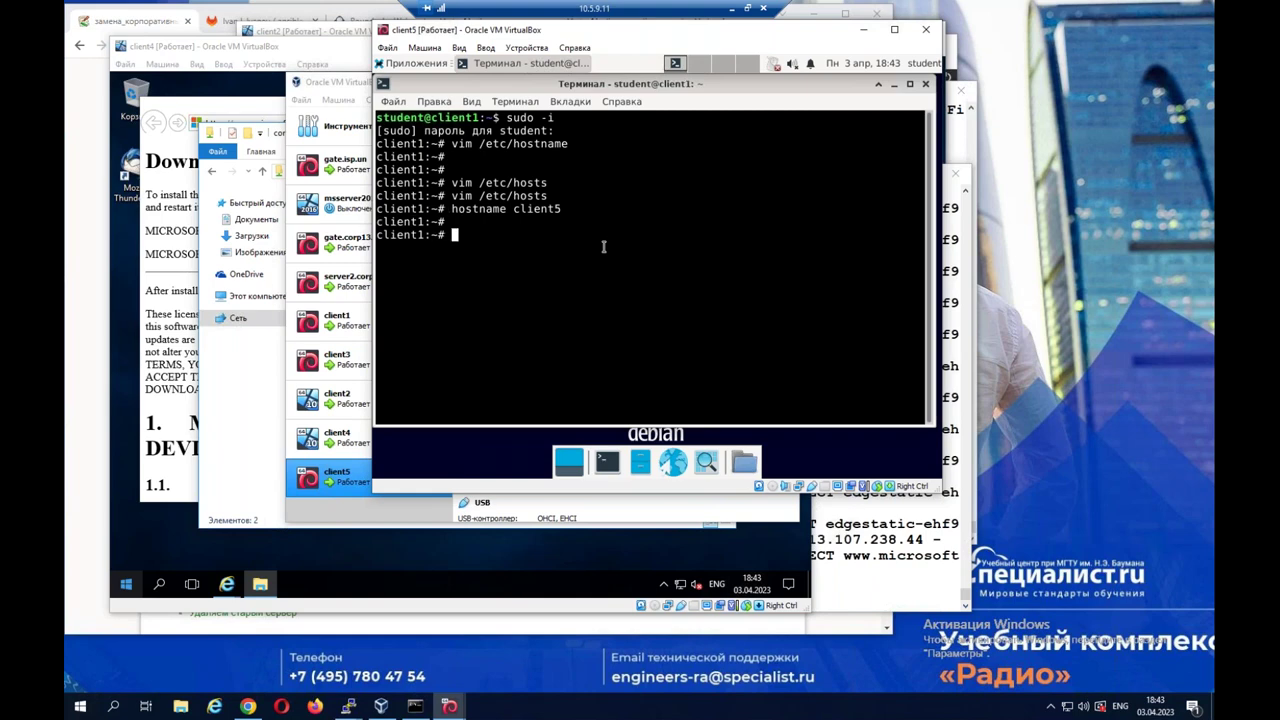
key(ctrl+d)
key(Up)
key(Return)
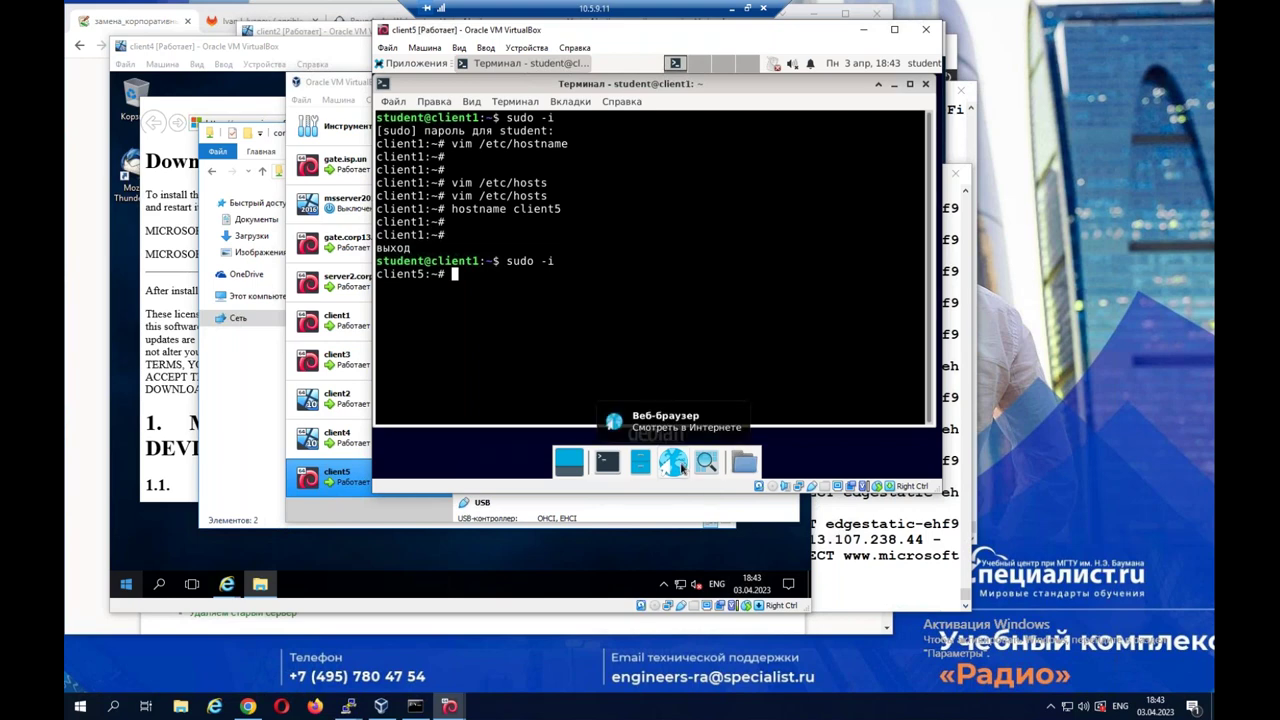
Launch Firefox on client5 and go to wiki.val.bmstu.ru.
click(680, 464)
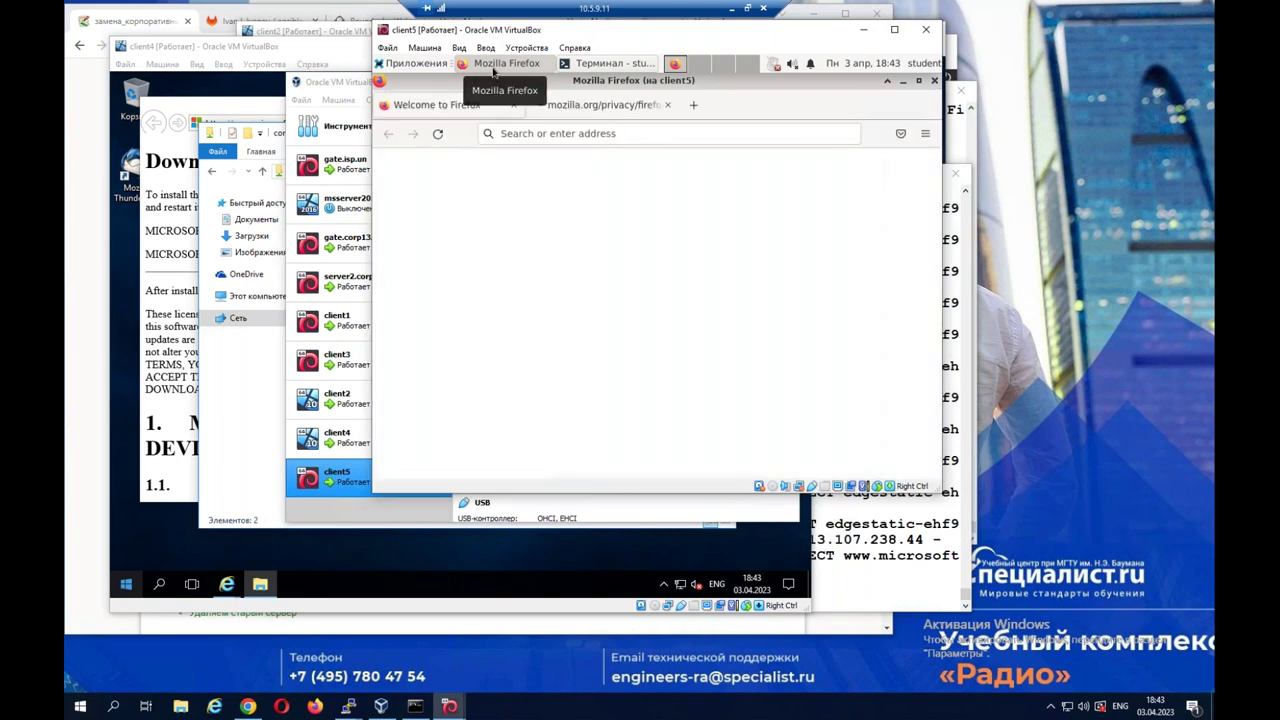
click(668, 105)
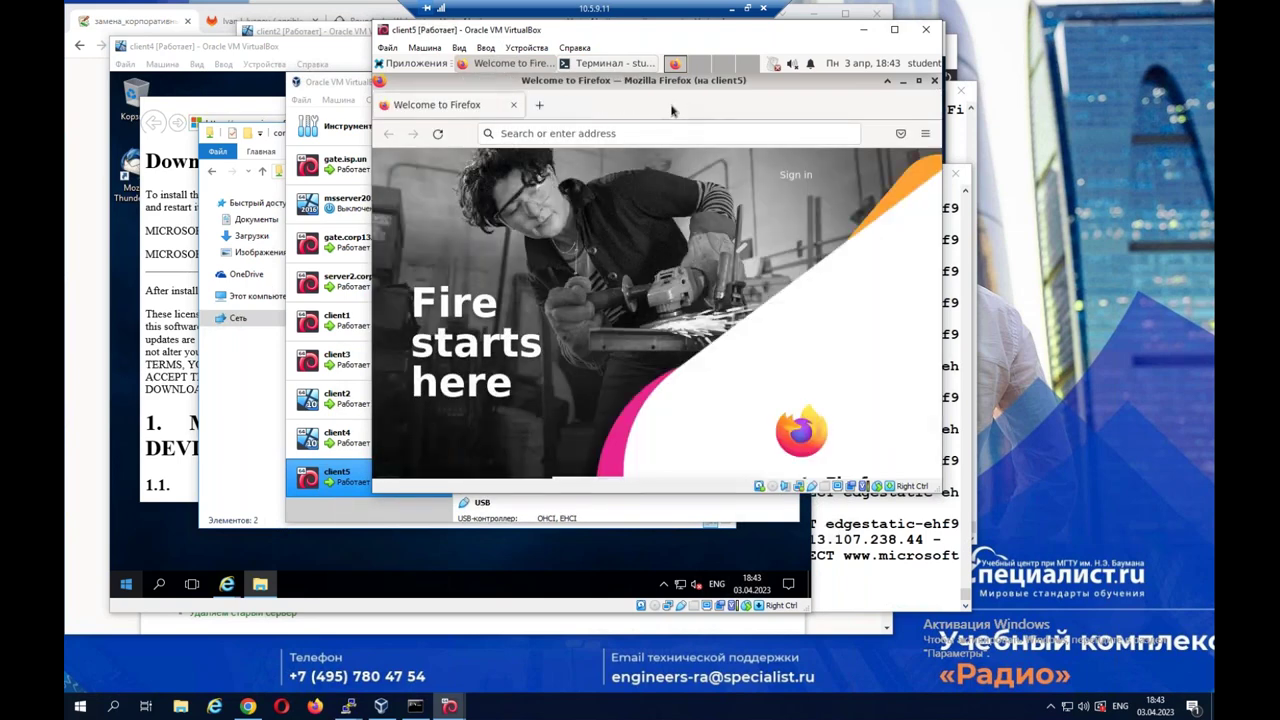
click(619, 134)
text(wiki.va)
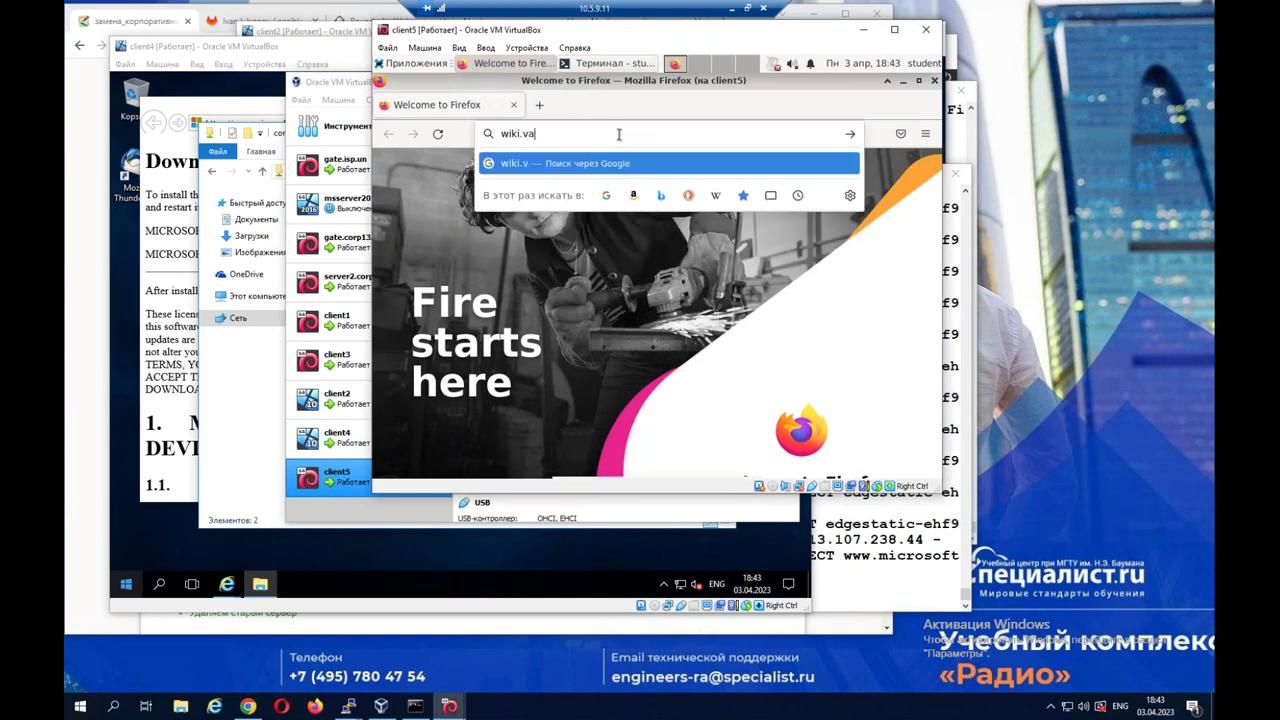
text(l.bmstu.ru)
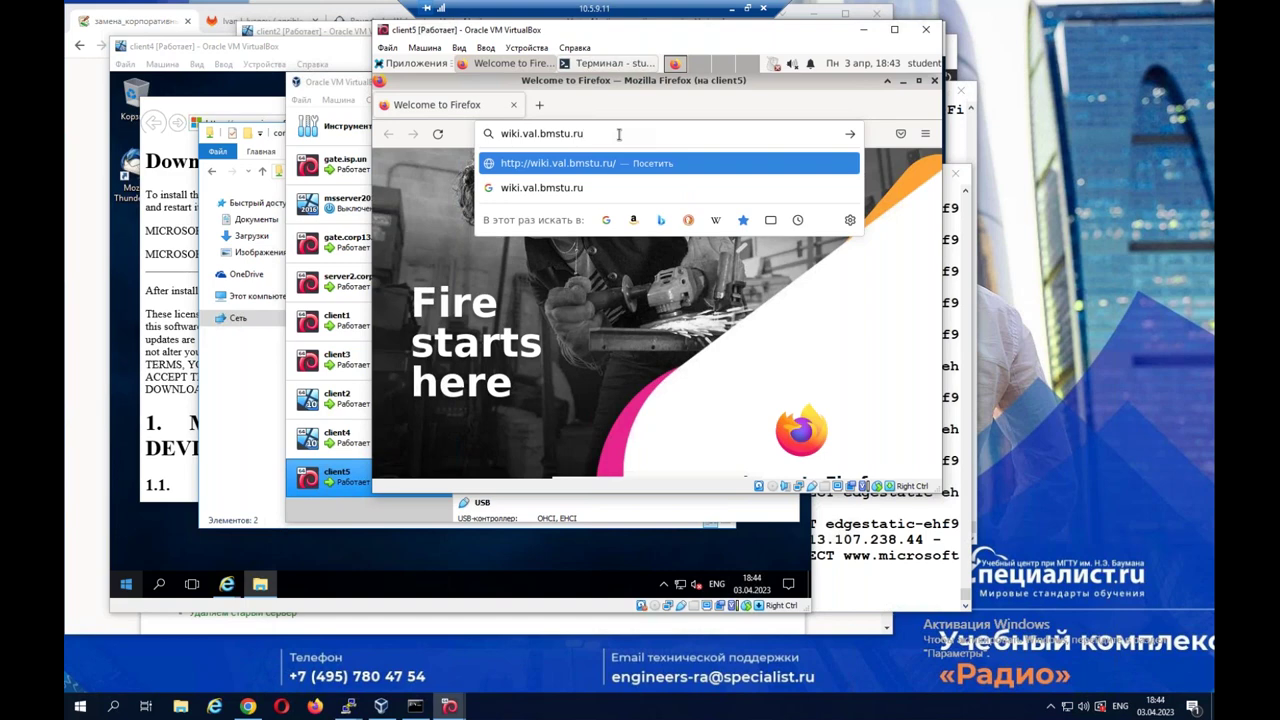
key(Return)
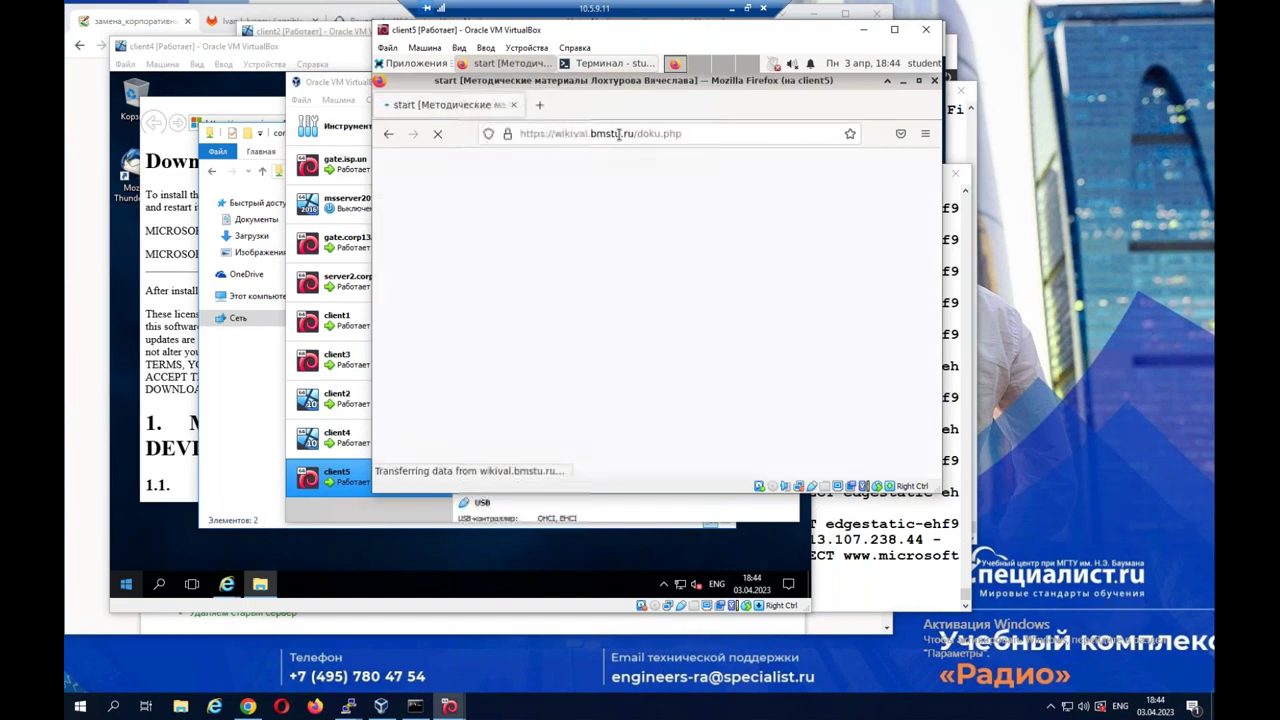
Search the wiki for 'sss' and open the сервис_sssd page.
click(817, 178)
text(ssh)
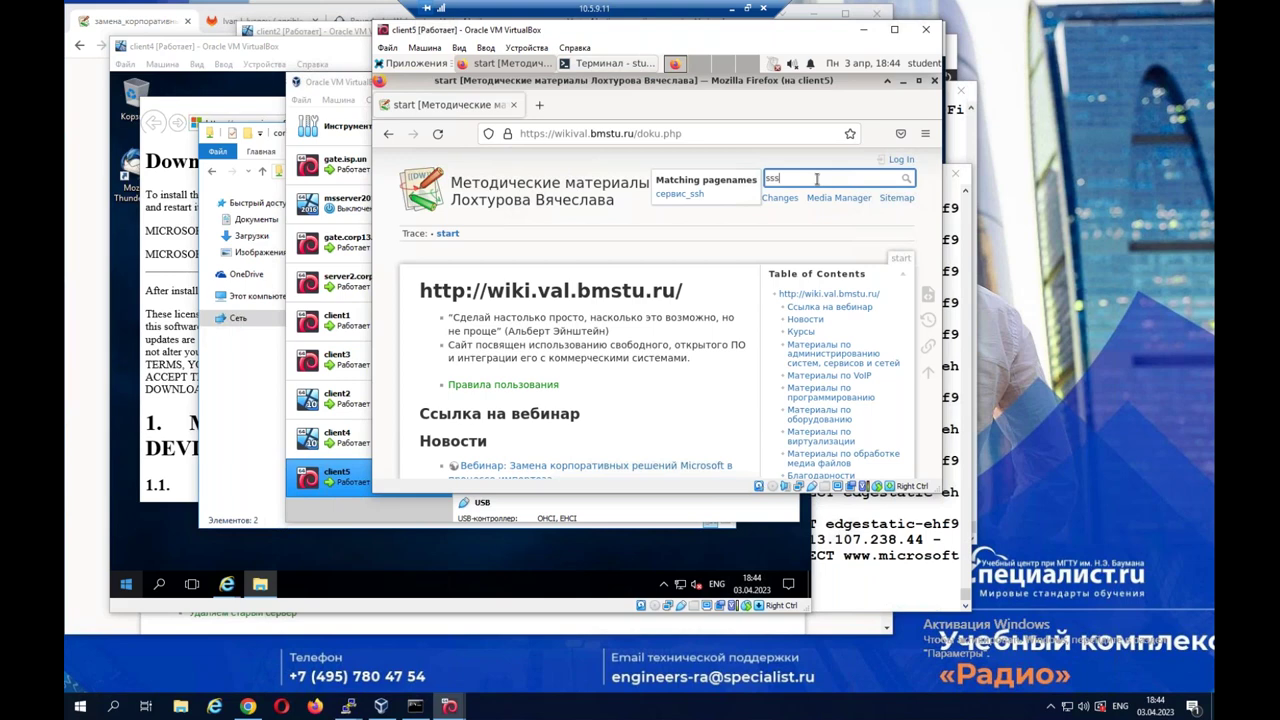
key(Return)
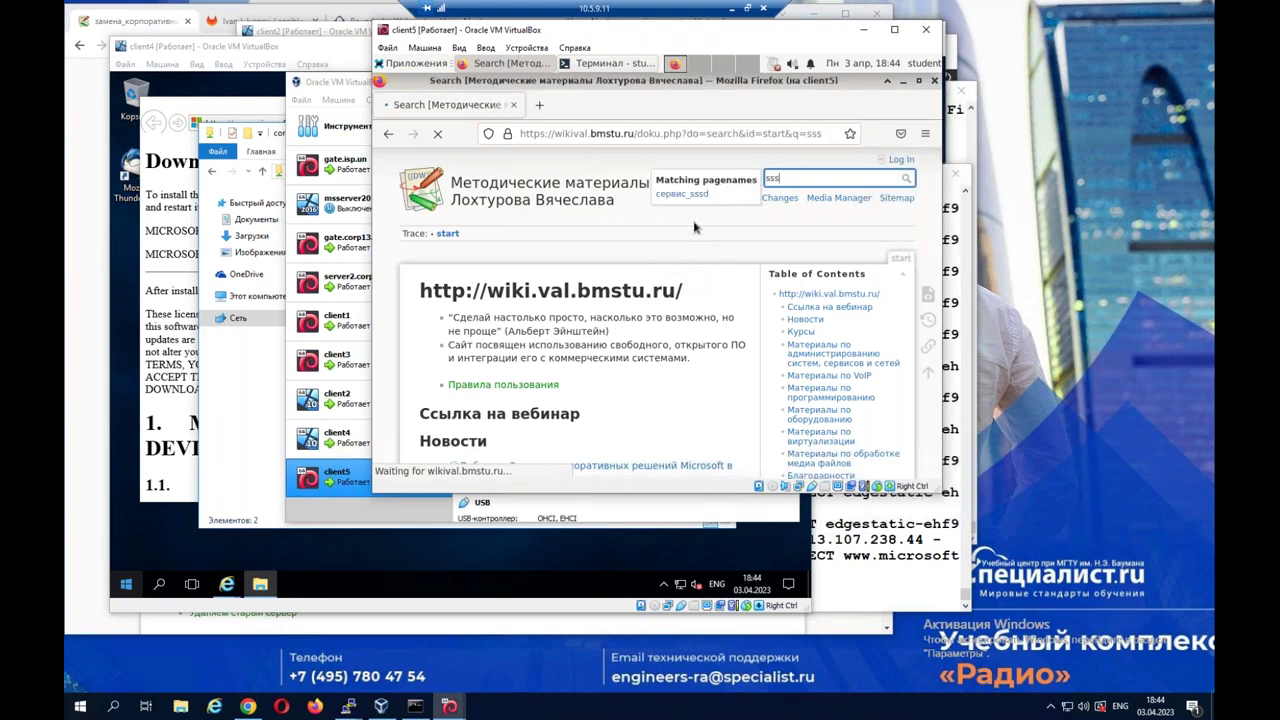
click(472, 410)
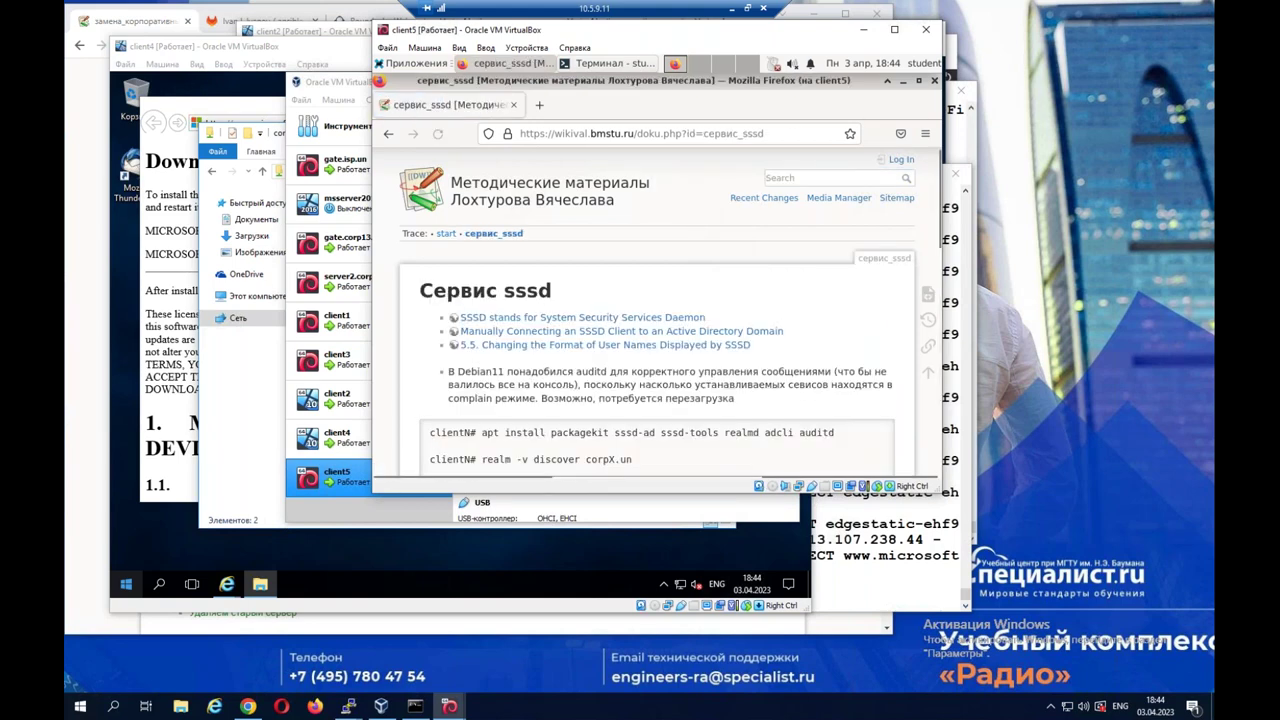
Install packagekit, sssd-ad, sssd-tools, realmd, adcli and auditd using the guide's apt command.
drag(484, 435, 848, 444)
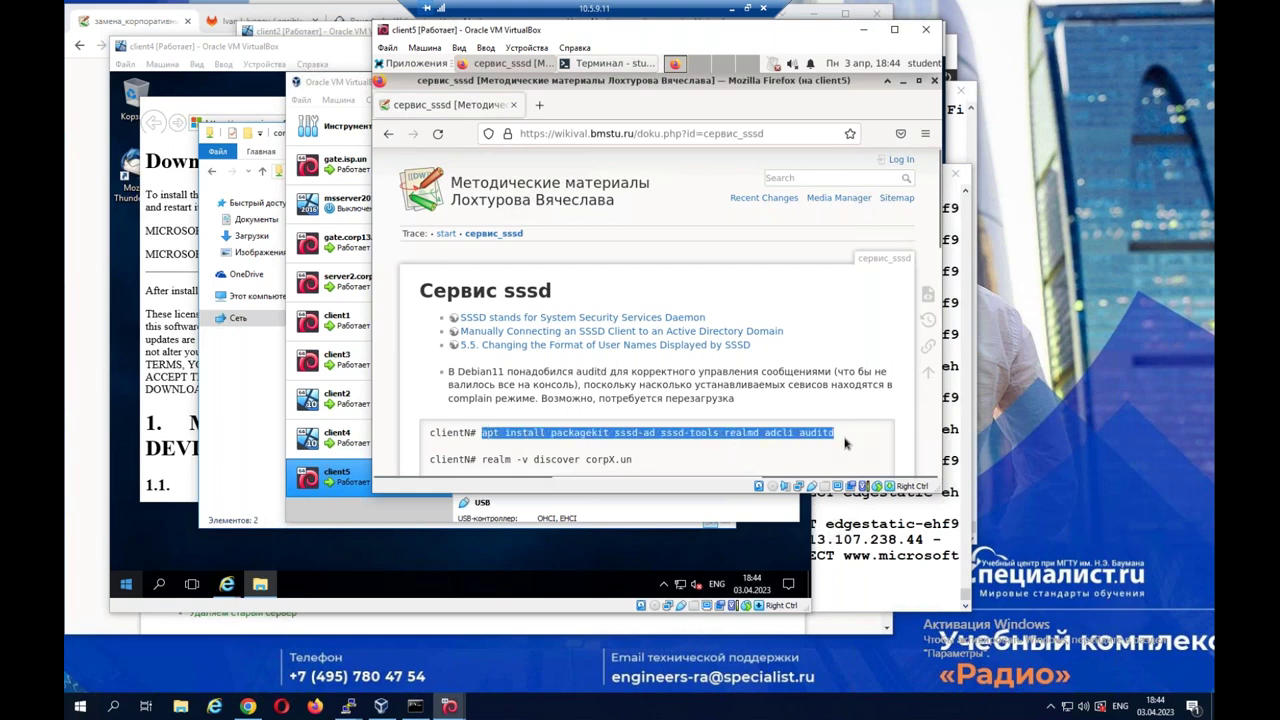
right_click(697, 433)
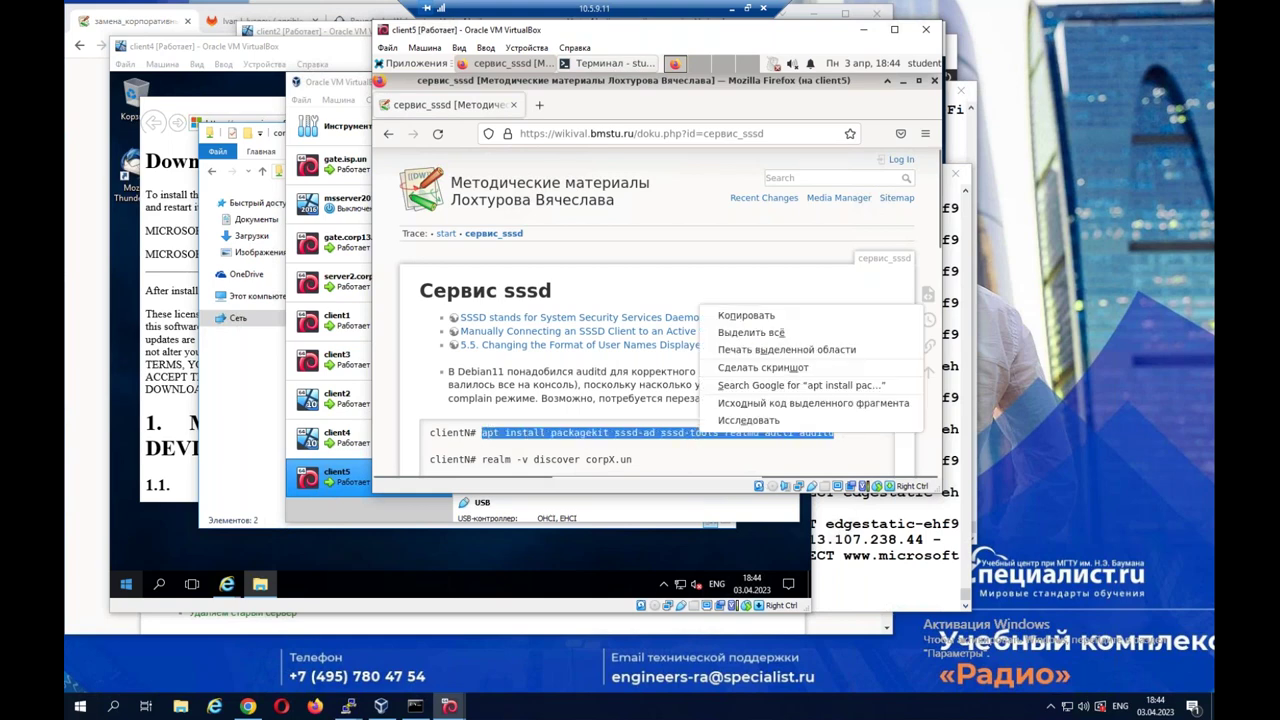
click(750, 318)
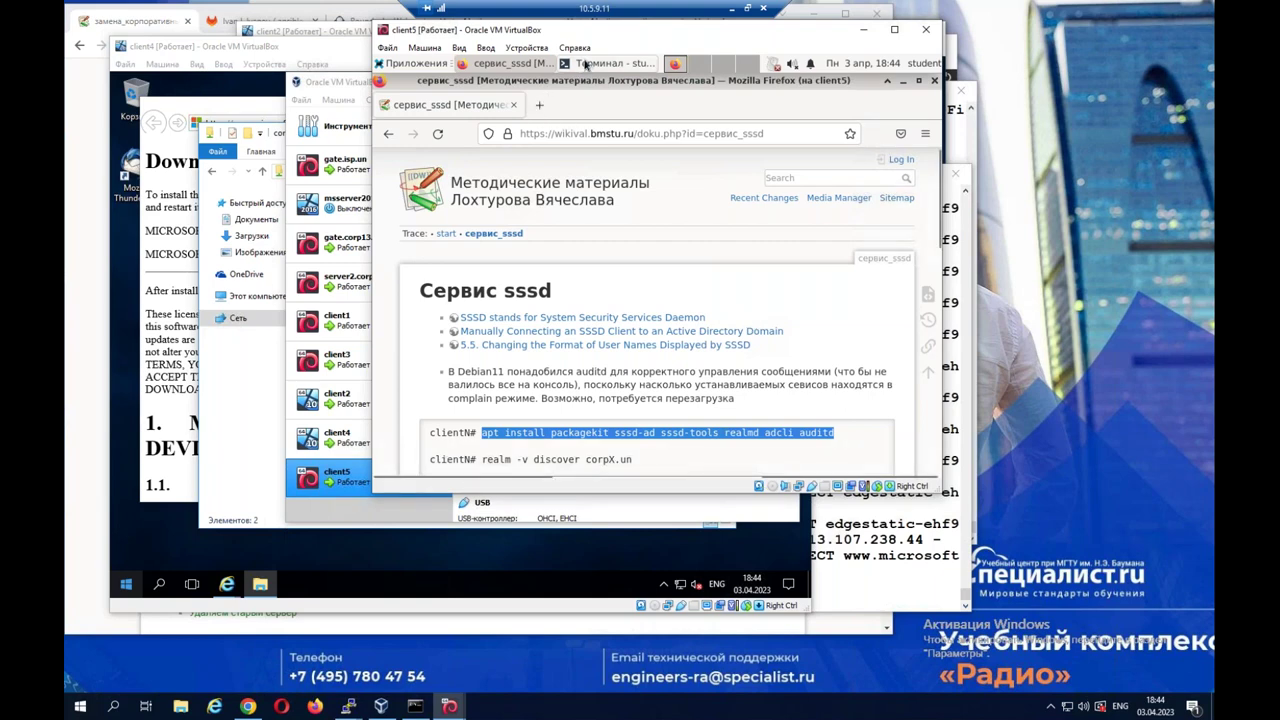
click(585, 64)
right_click(589, 243)
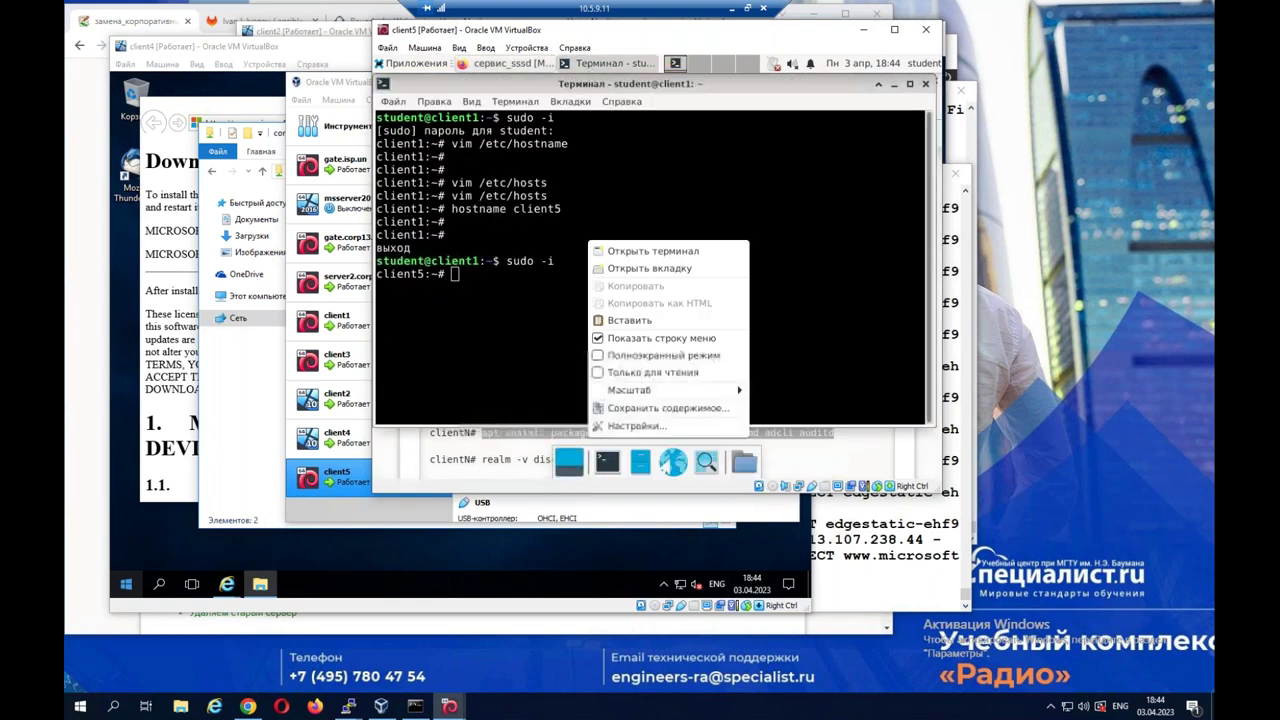
click(627, 321)
key(Return)
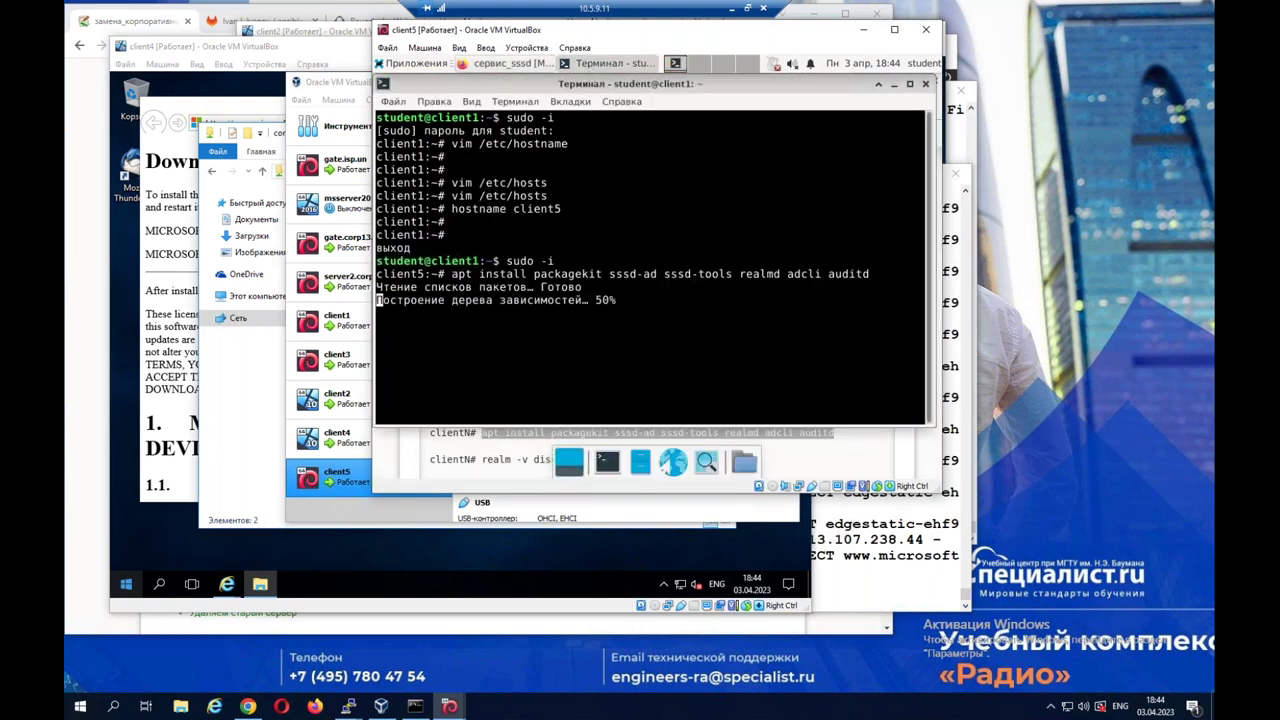
key(Return)
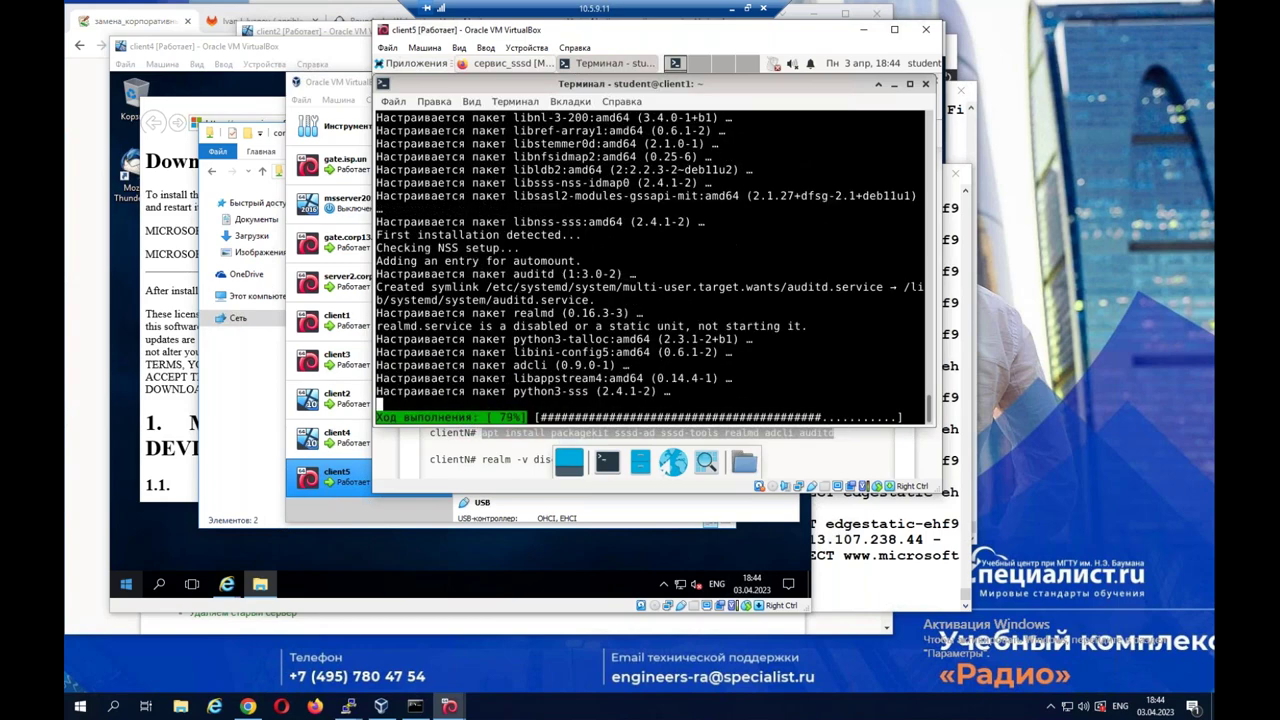
Copy the 'realm -v join corpX.un' command from the sssd guide for the terminal.
click(510, 63)
scroll(533, 176, down, 5)
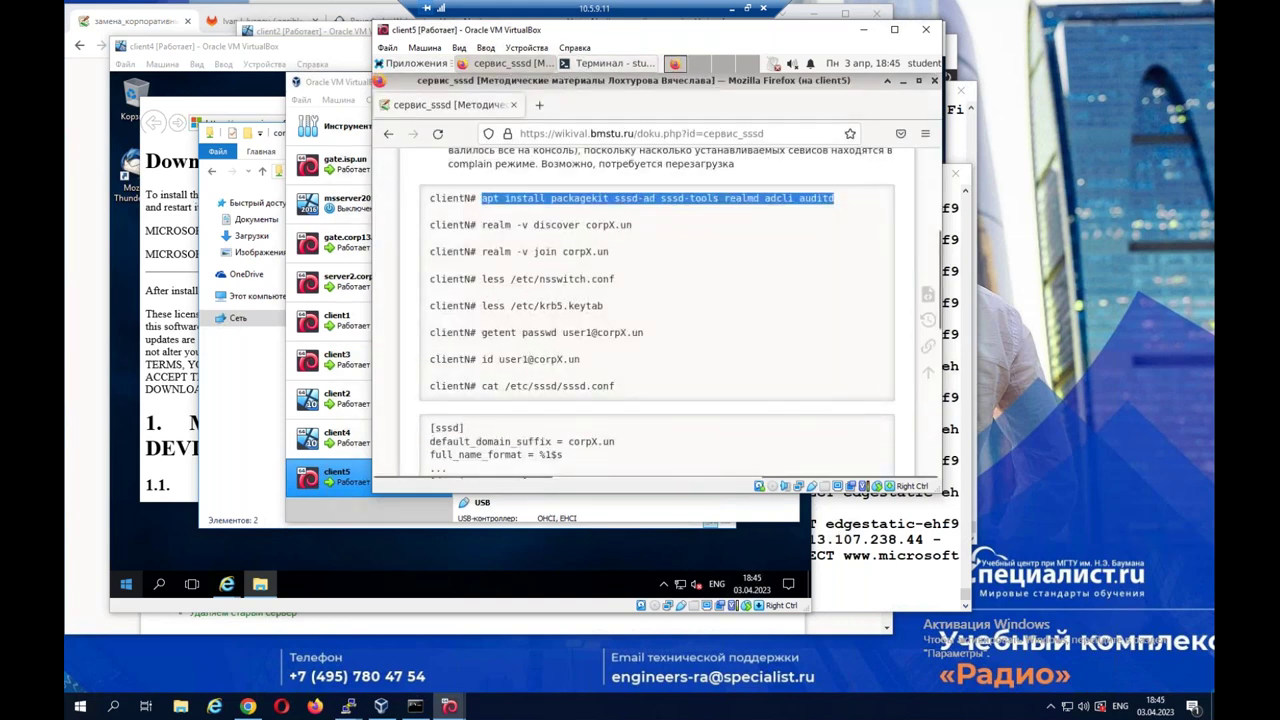
click(650, 198)
drag(482, 251, 610, 251)
right_click(590, 256)
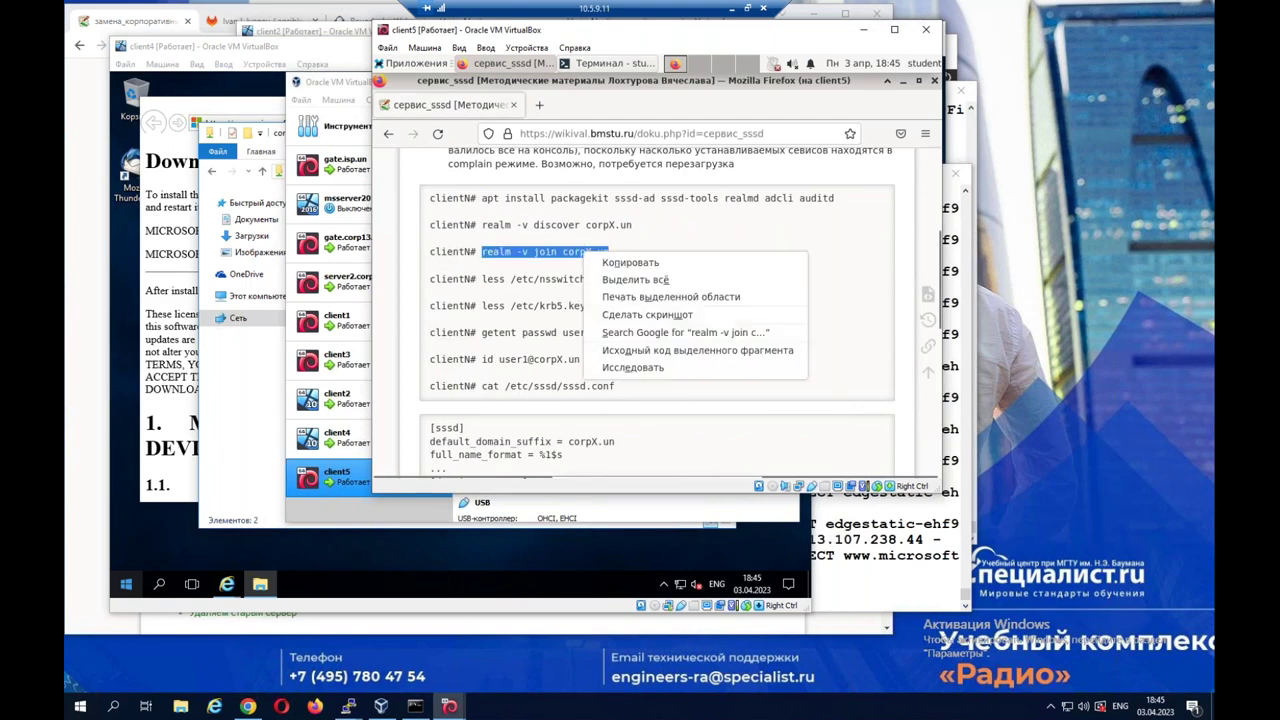
click(618, 263)
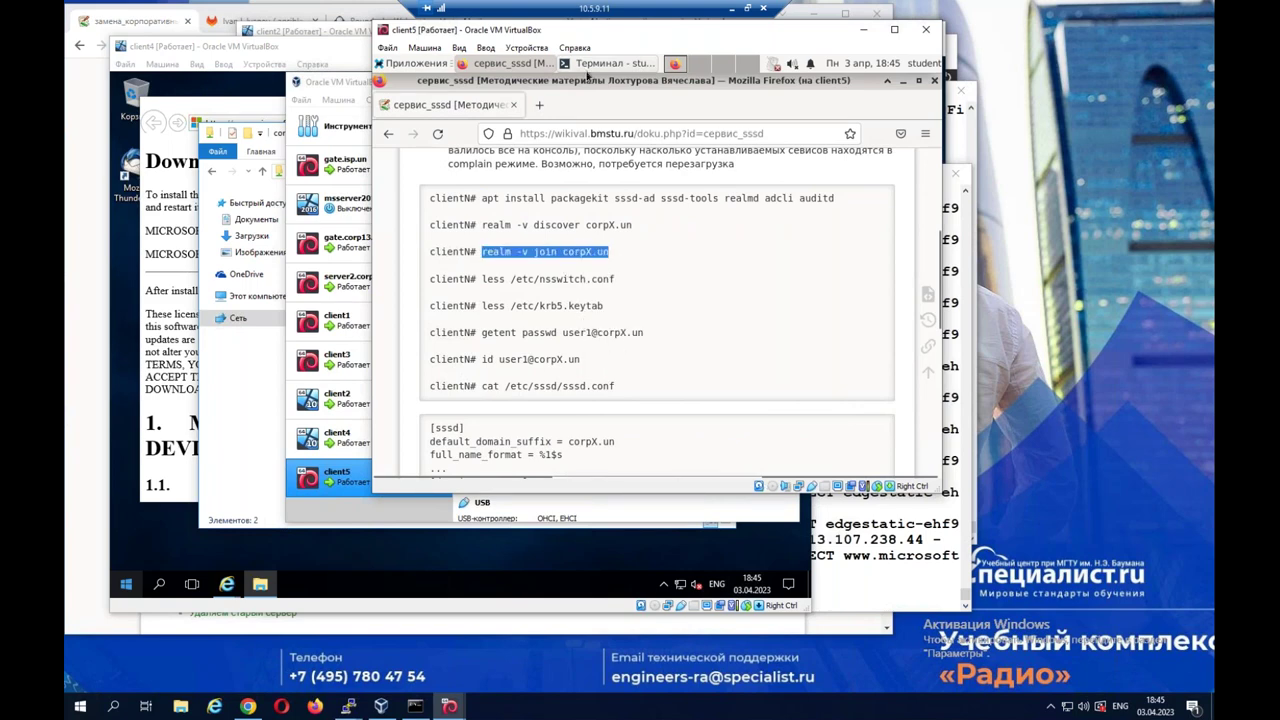
click(600, 64)
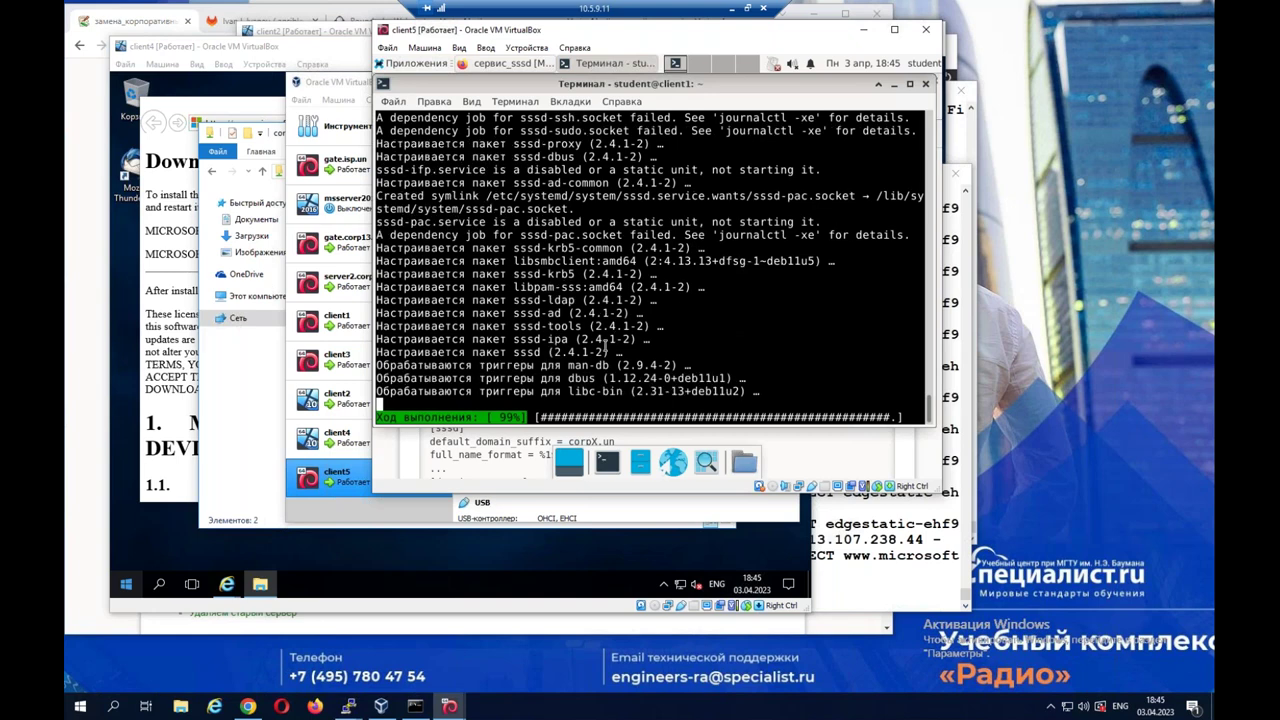
right_click(652, 334)
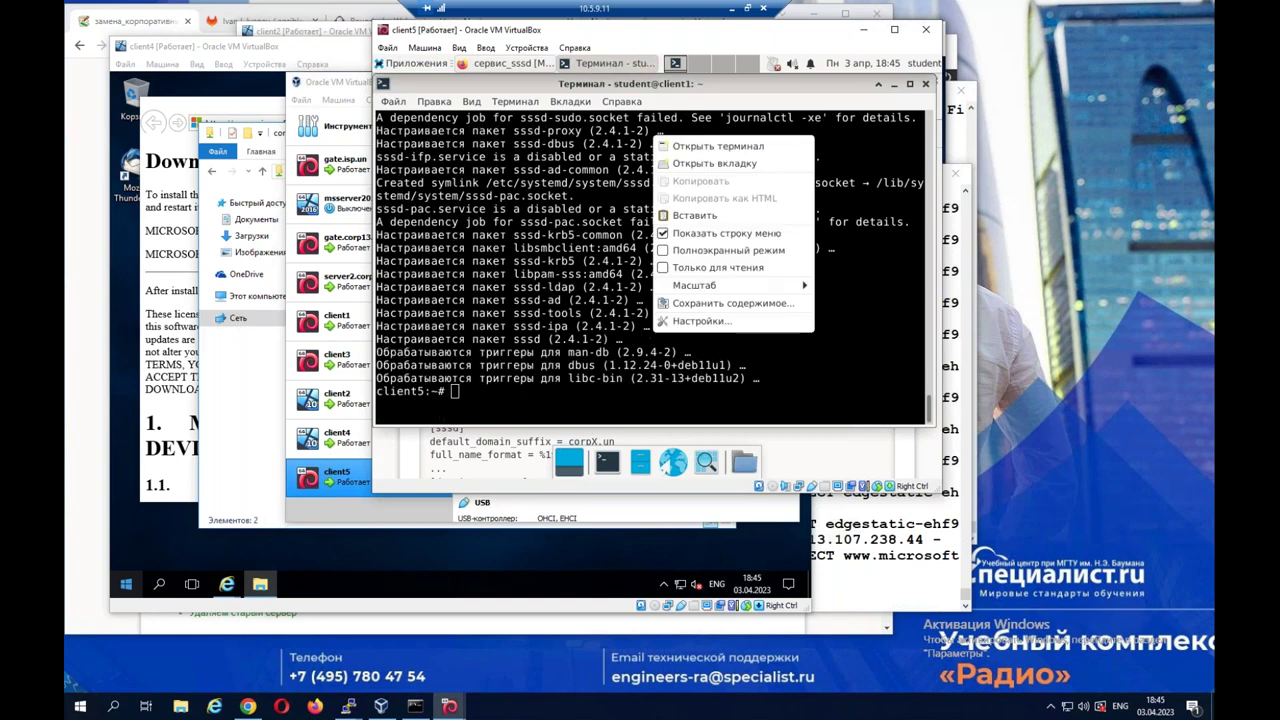
Join client5 to corp13.un with realm join and the Administrator password, then return to VirtualBox Manager.
click(694, 218)
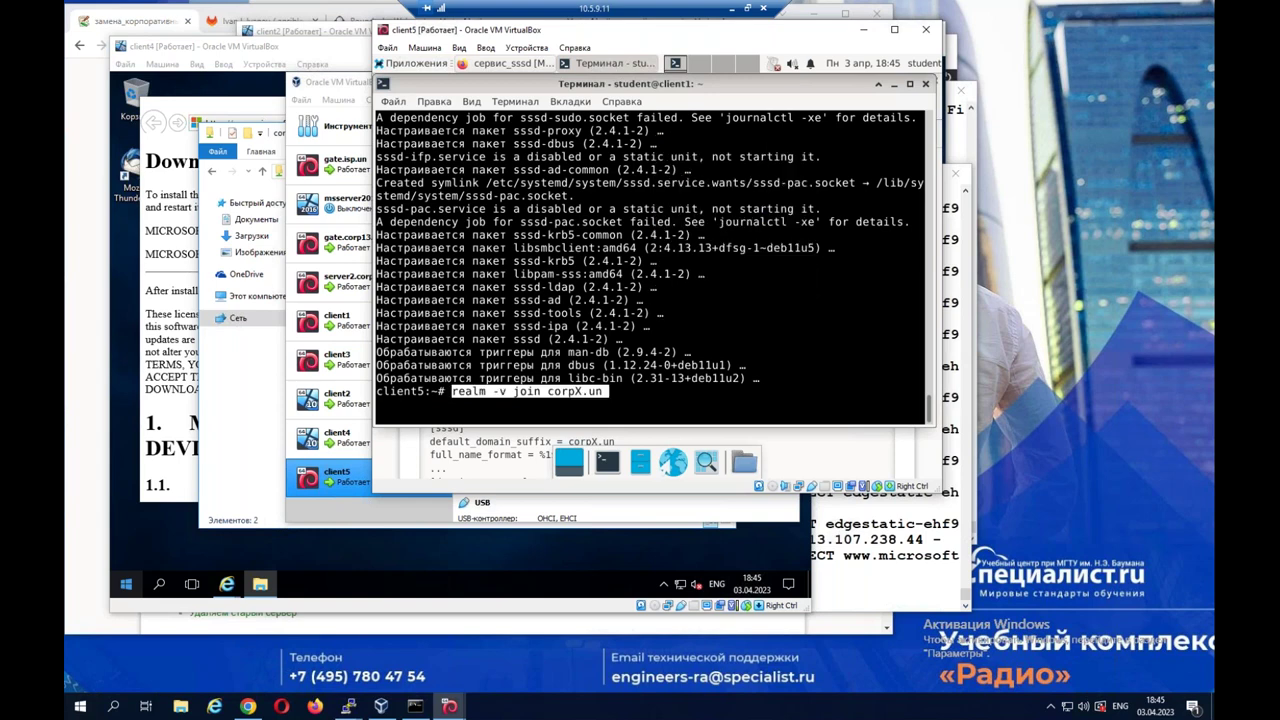
key(Left)
key(Left)
key(Left)
key(BackSpace)
text(13)
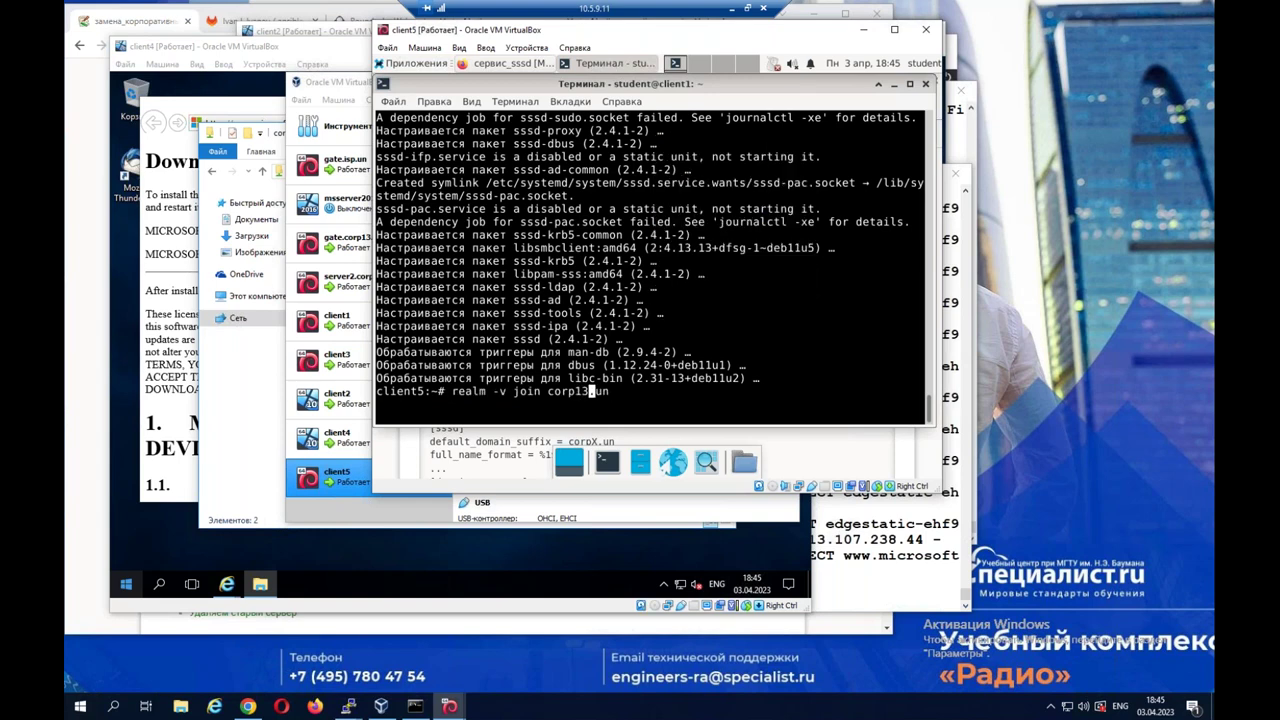
key(Return)
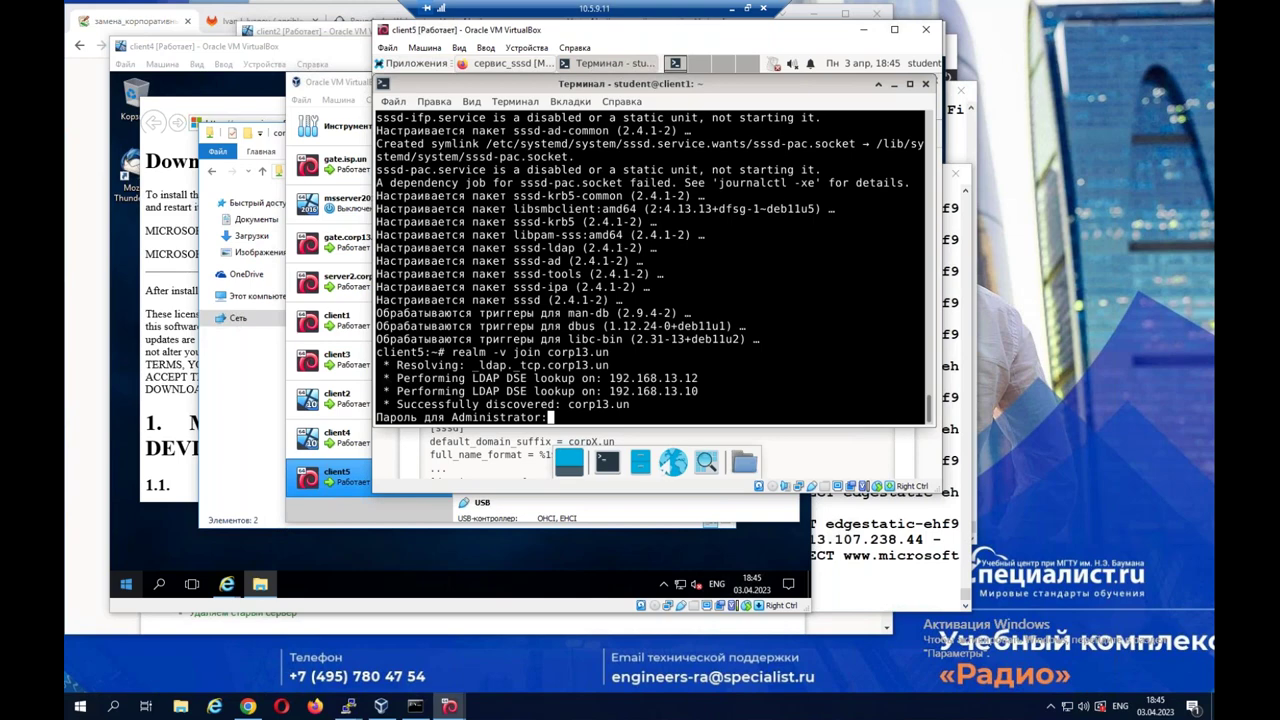
key(Return)
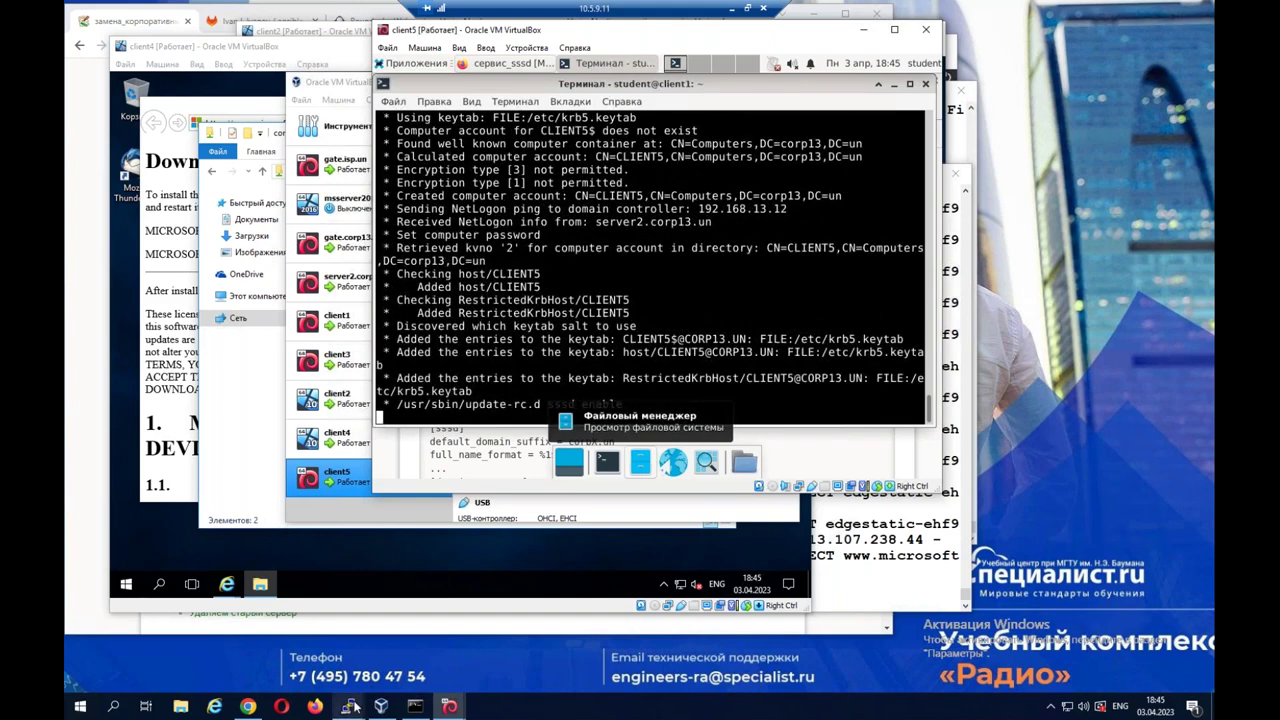
mouse_move(364, 708)
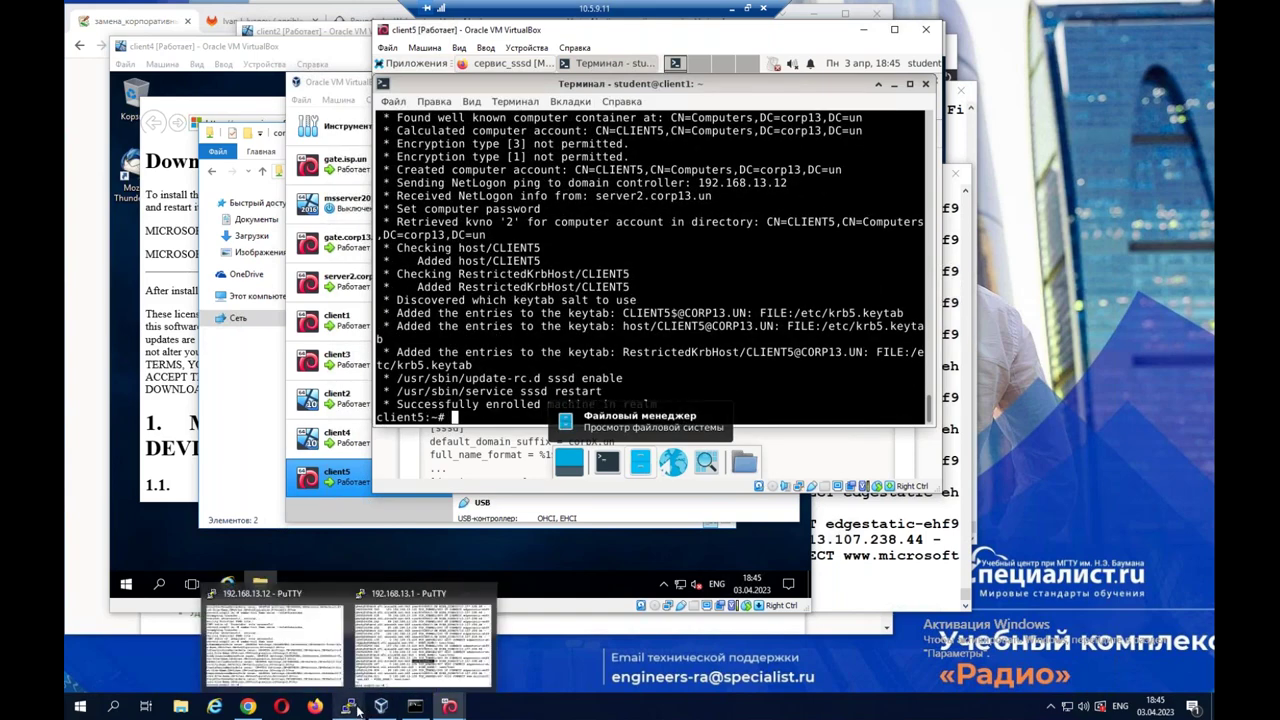
click(382, 706)
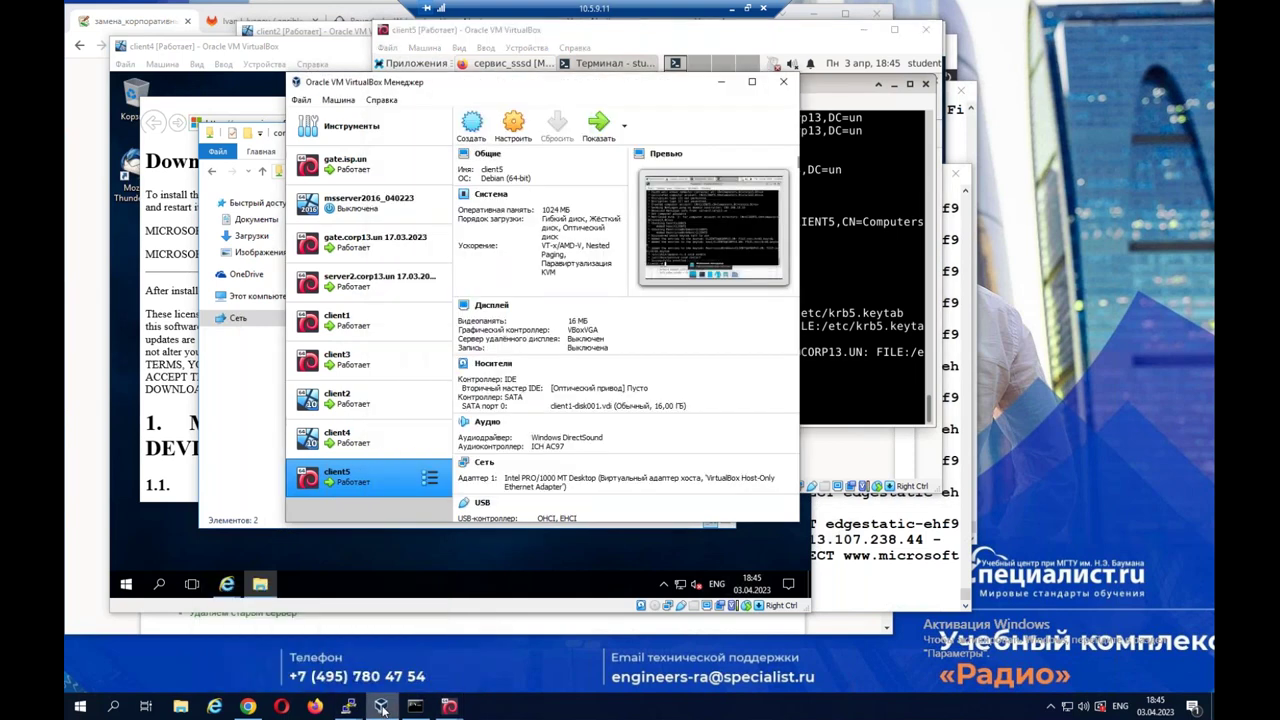
On client2, launch Active Directory Users and Computers from Administrative Tools, then return to the webinar plan.
double_click(339, 399)
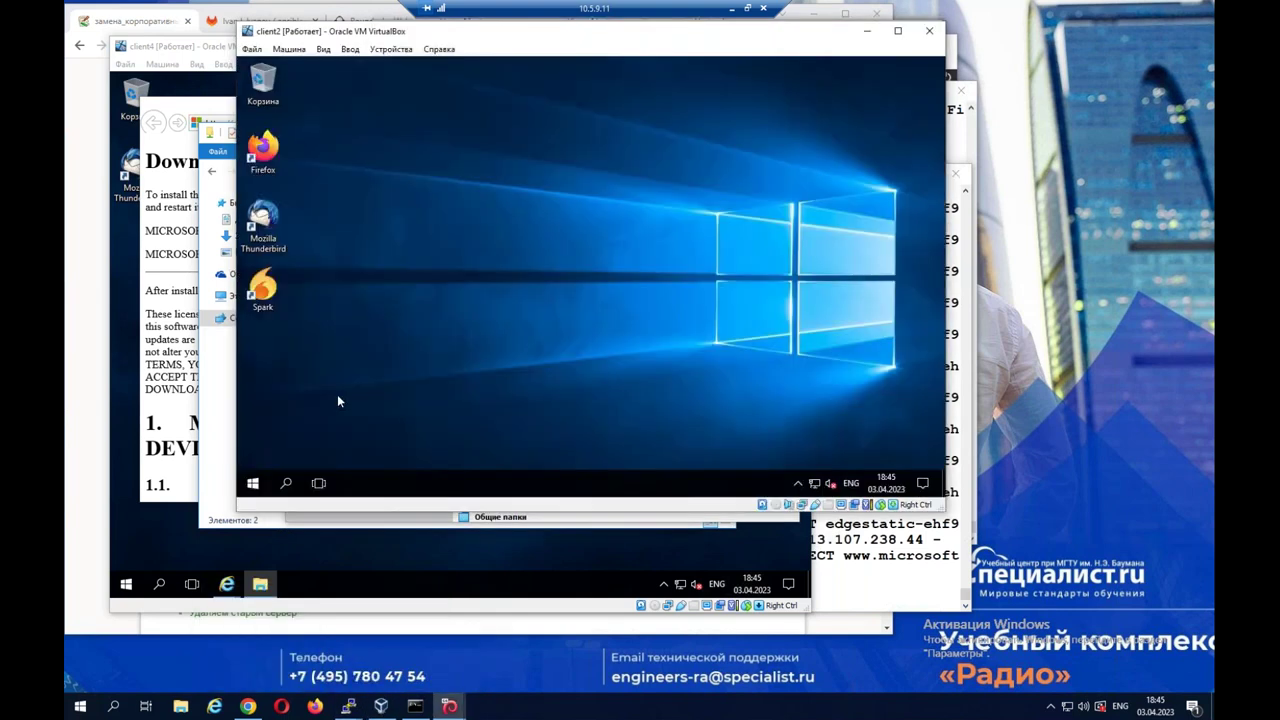
click(256, 482)
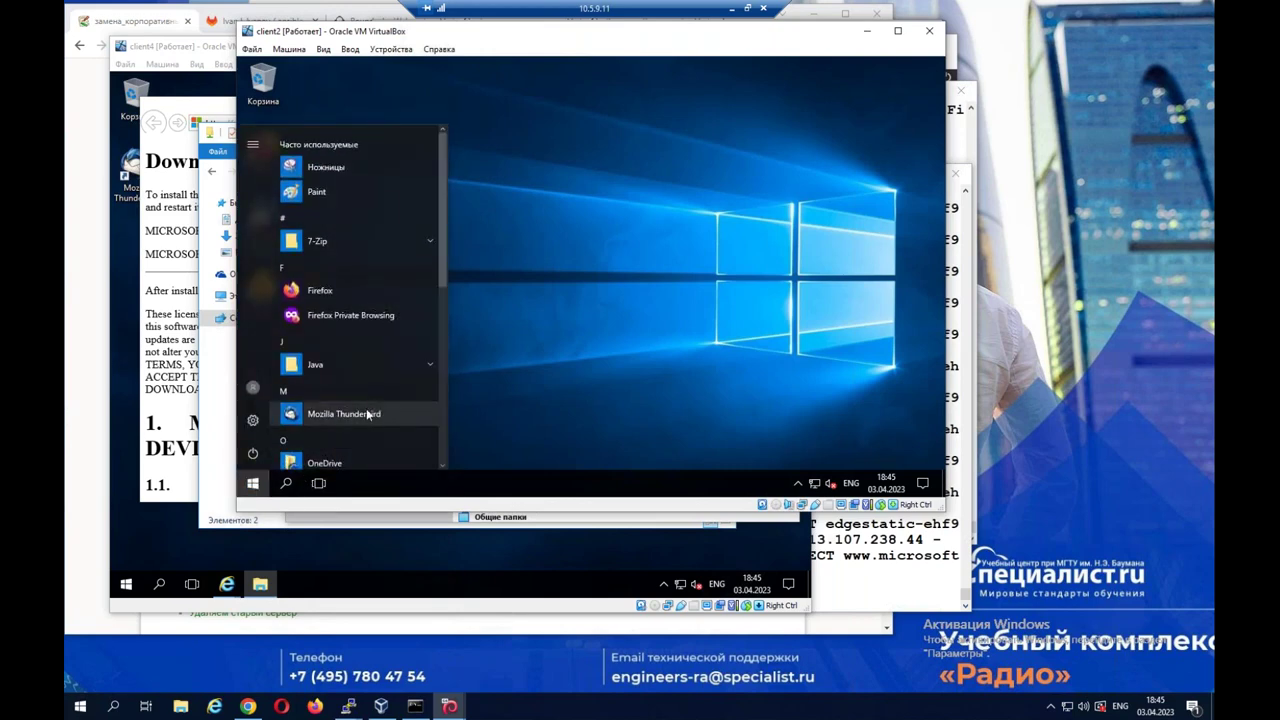
scroll(366, 410, down, 10)
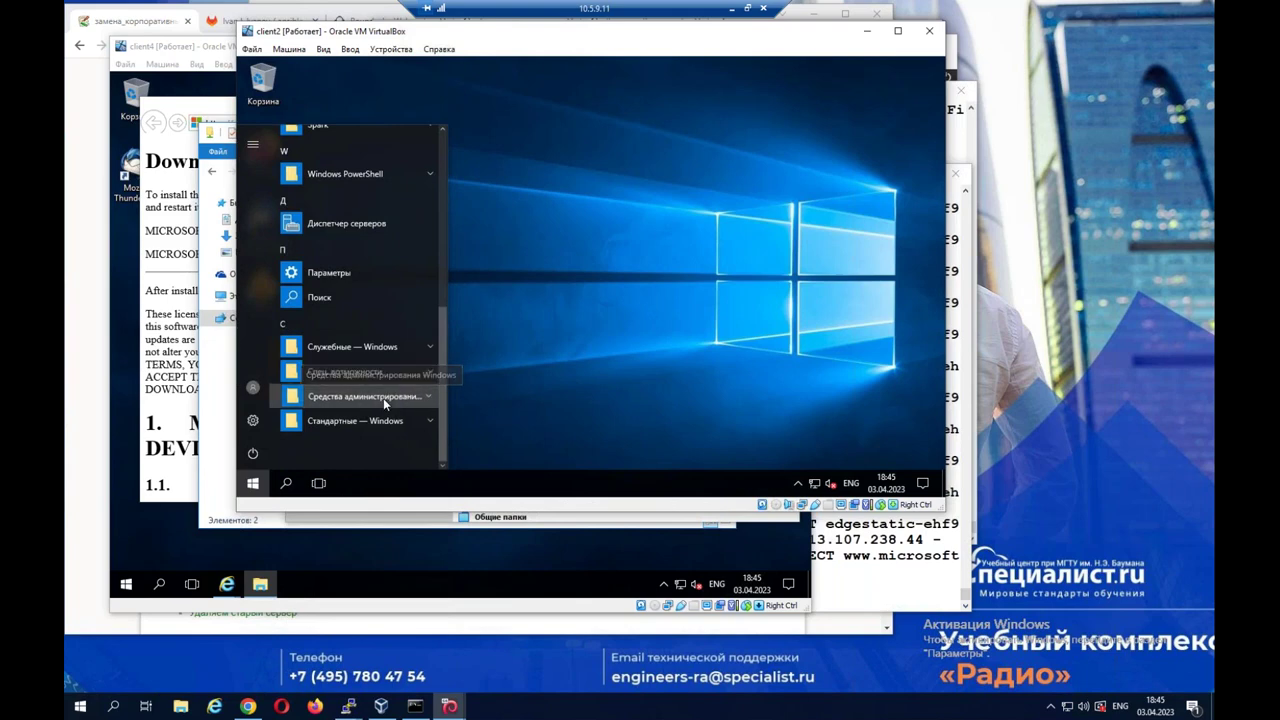
click(382, 399)
scroll(383, 398, down, 3)
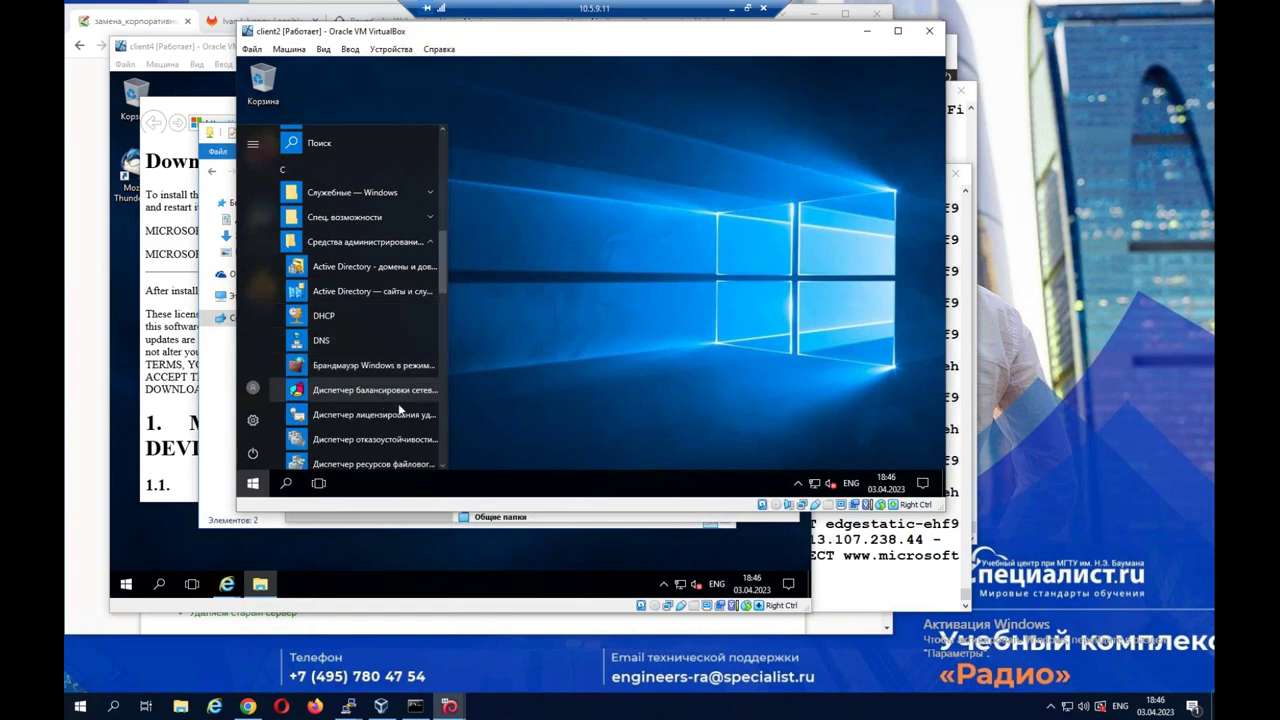
scroll(430, 330, down, 2)
drag(440, 276, 436, 344)
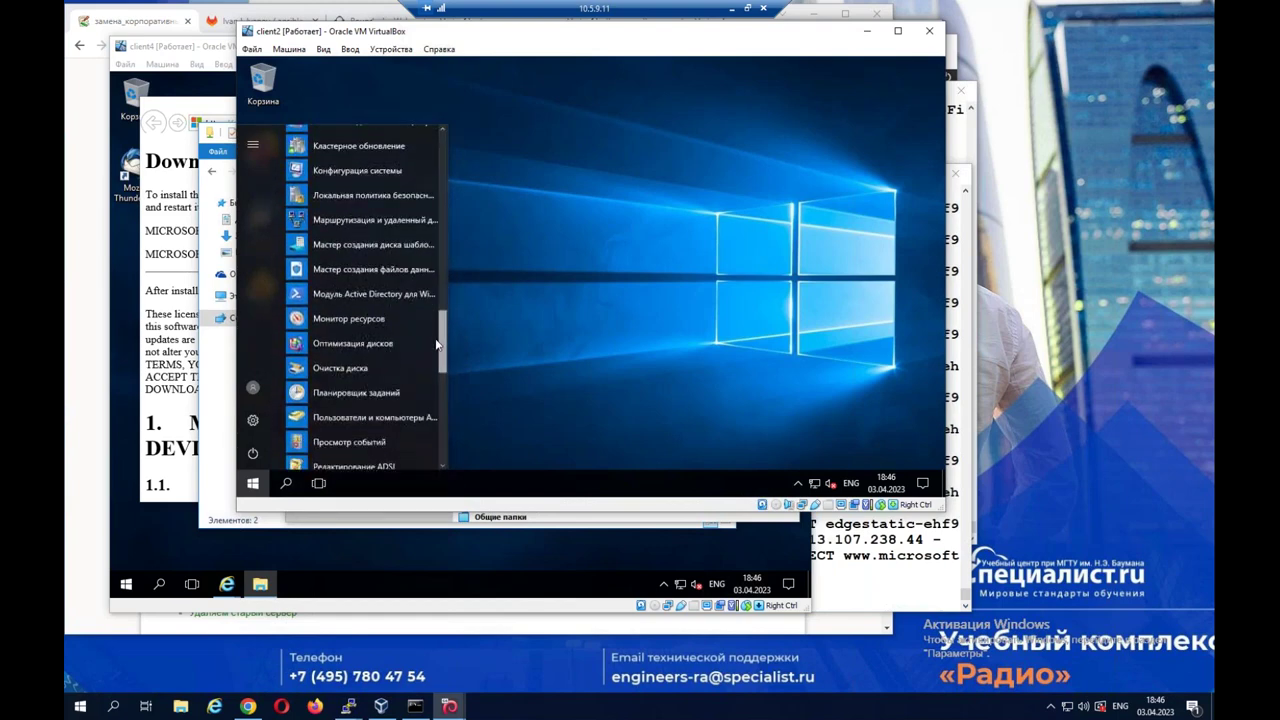
click(387, 394)
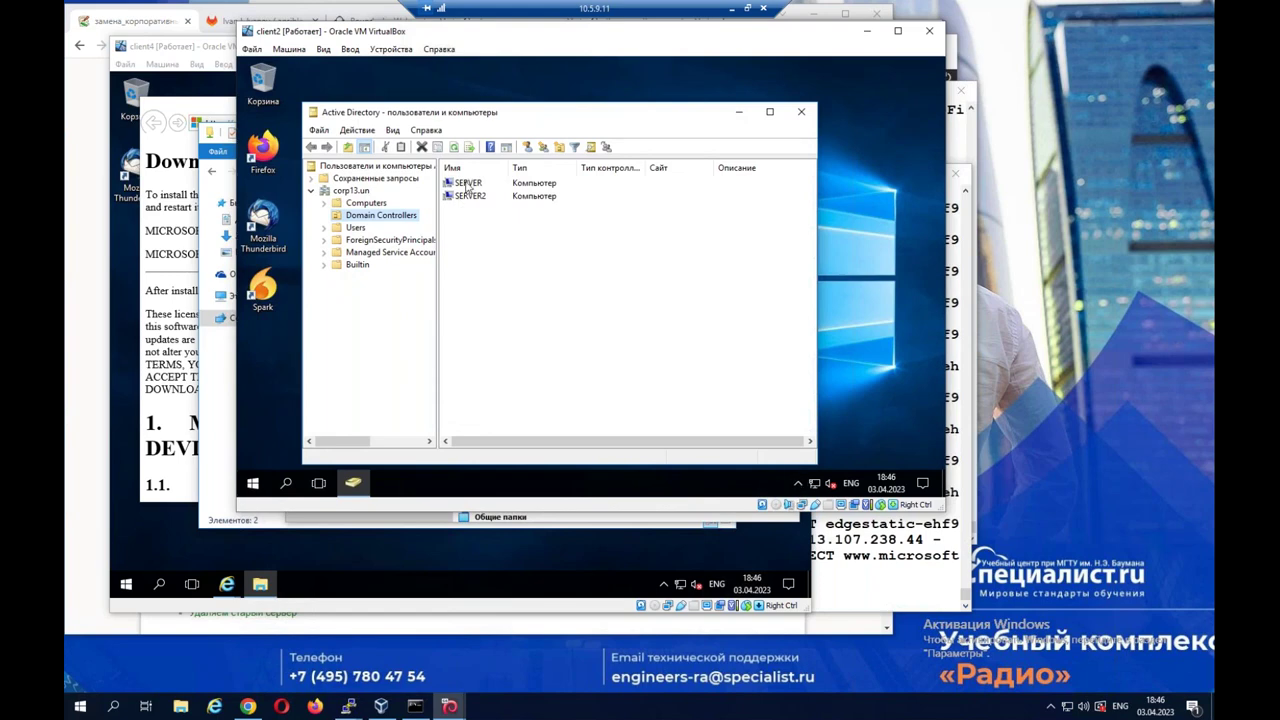
click(88, 441)
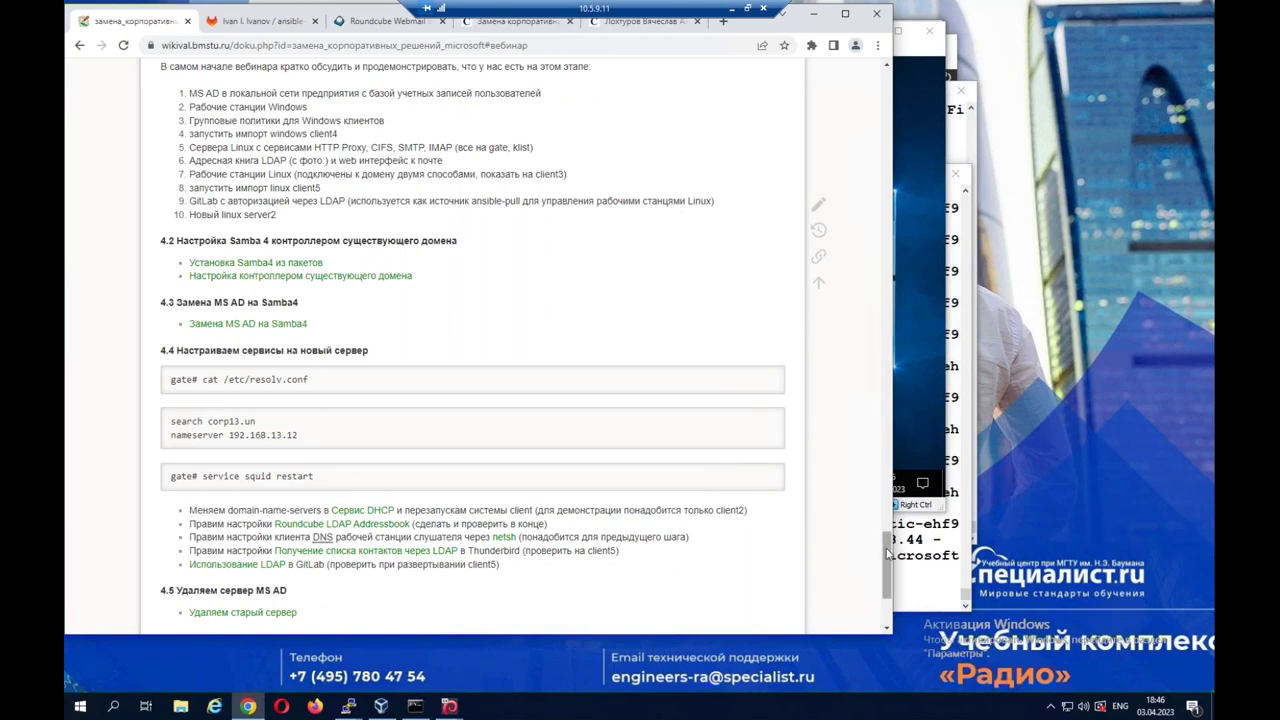
Open the 'Удаляем старый сервер' wiki section in a new tab and select its first nslookup command.
scroll(887, 555, down, 2)
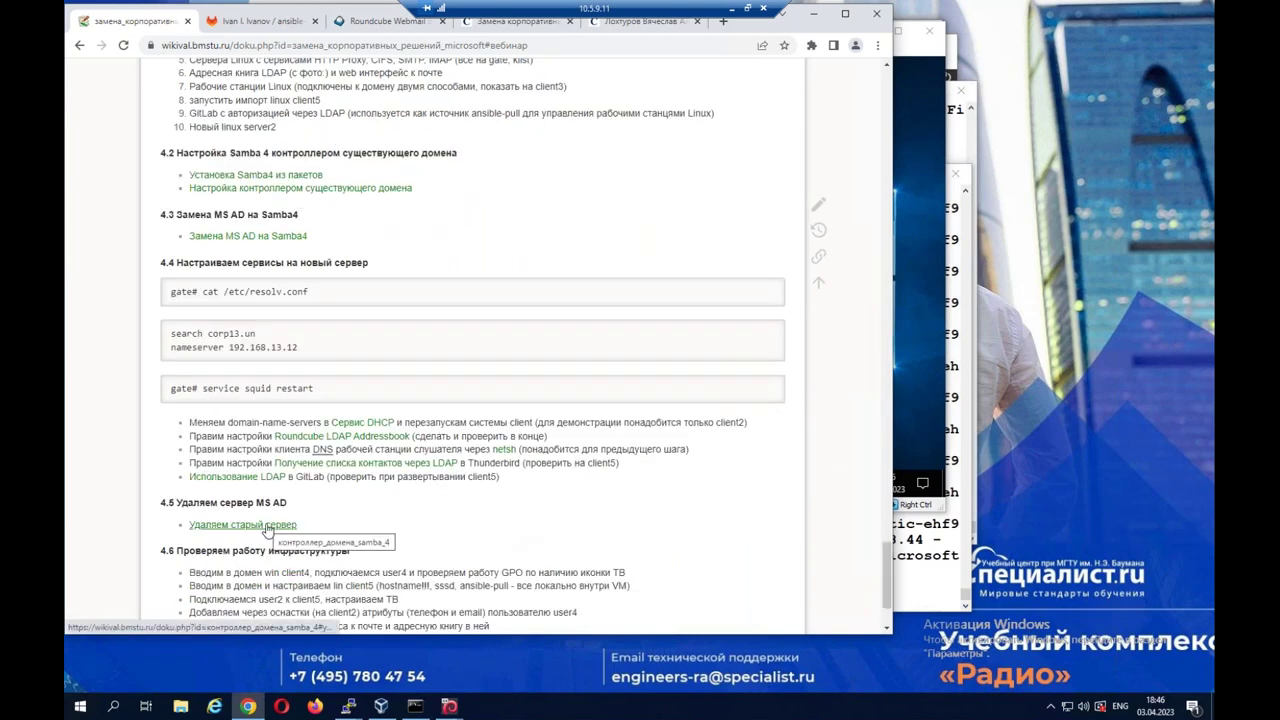
right_click(268, 530)
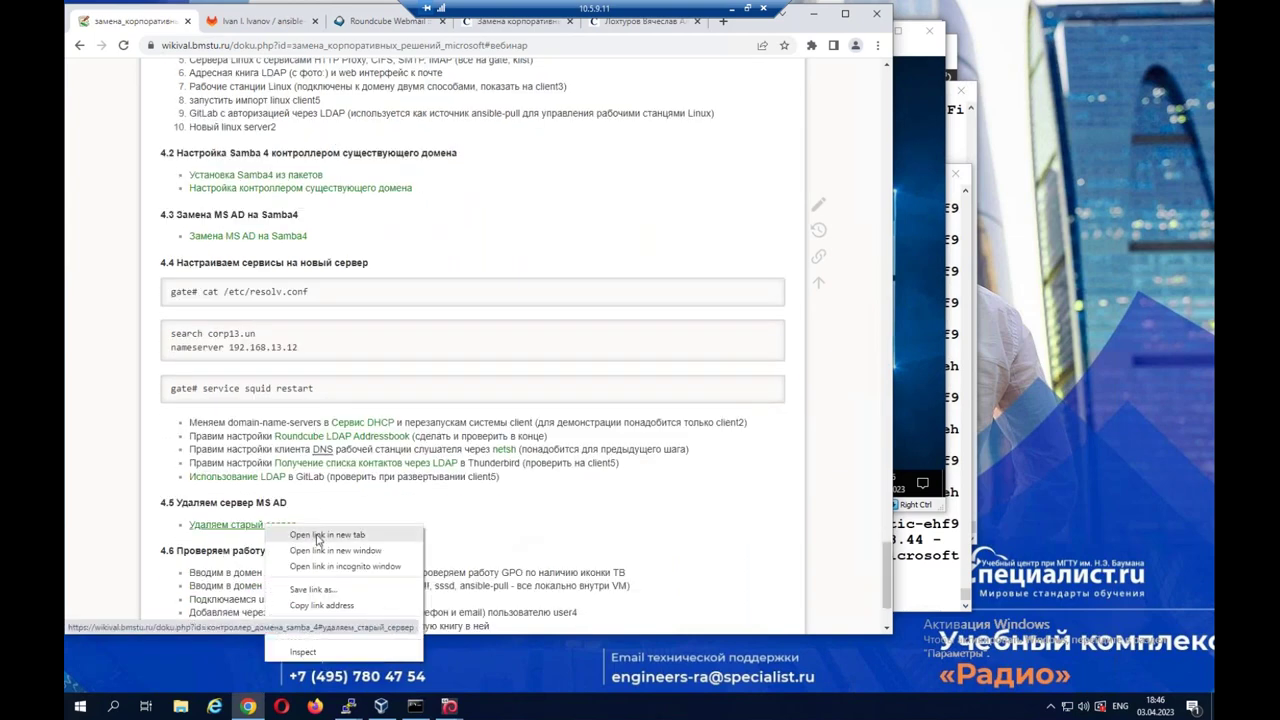
click(318, 534)
click(224, 22)
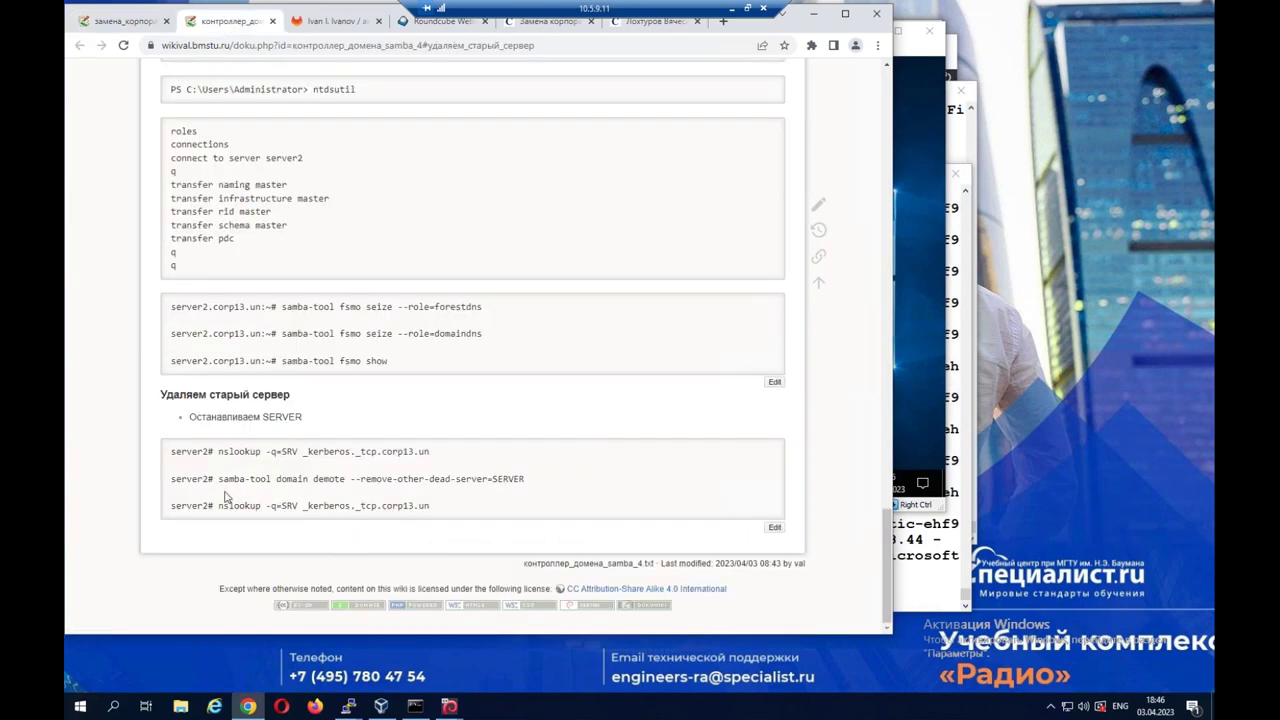
drag(218, 453, 437, 462)
key(ctrl+c)
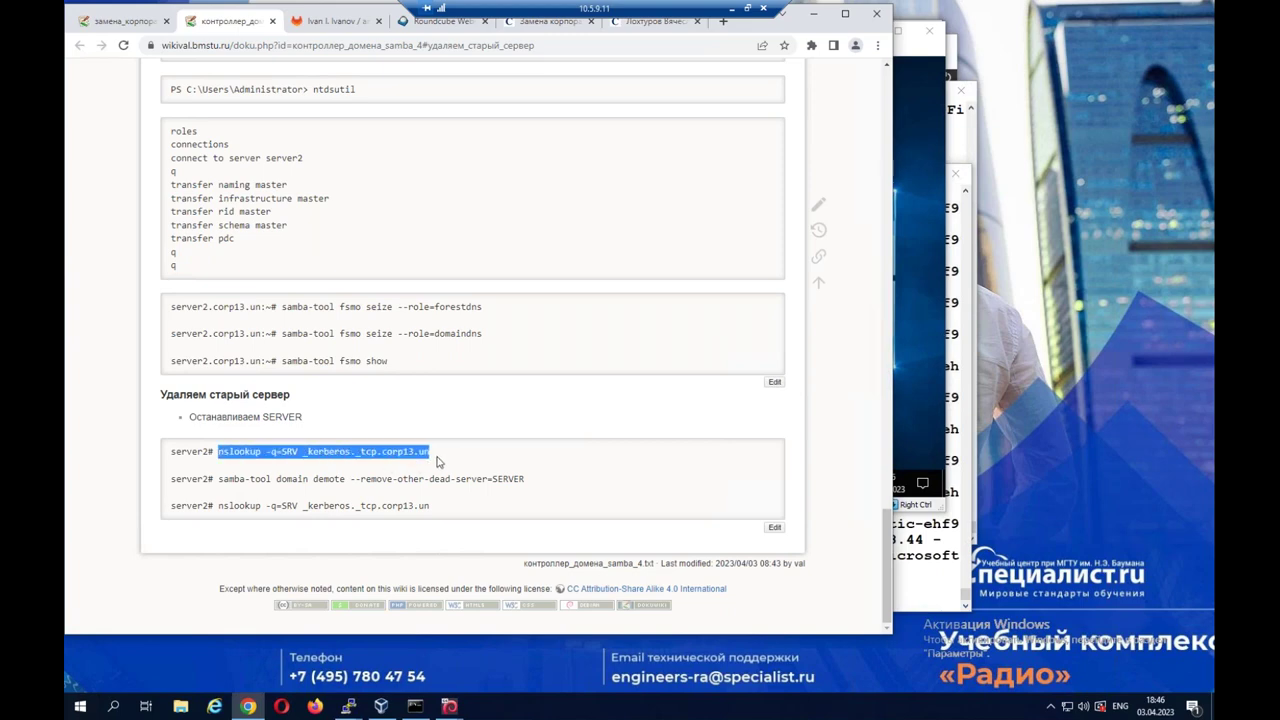
mouse_move(347, 708)
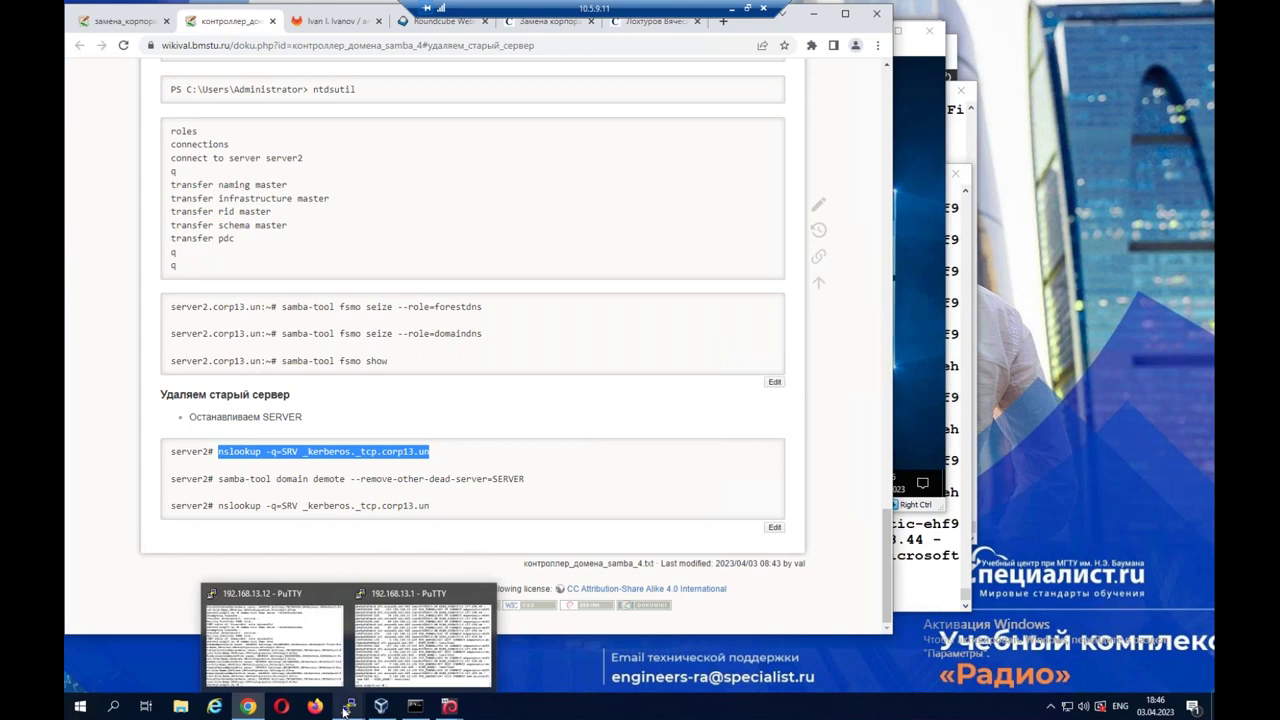
In the server2 PuTTY session, run the pasted nslookup Kerberos SRV query.
click(268, 640)
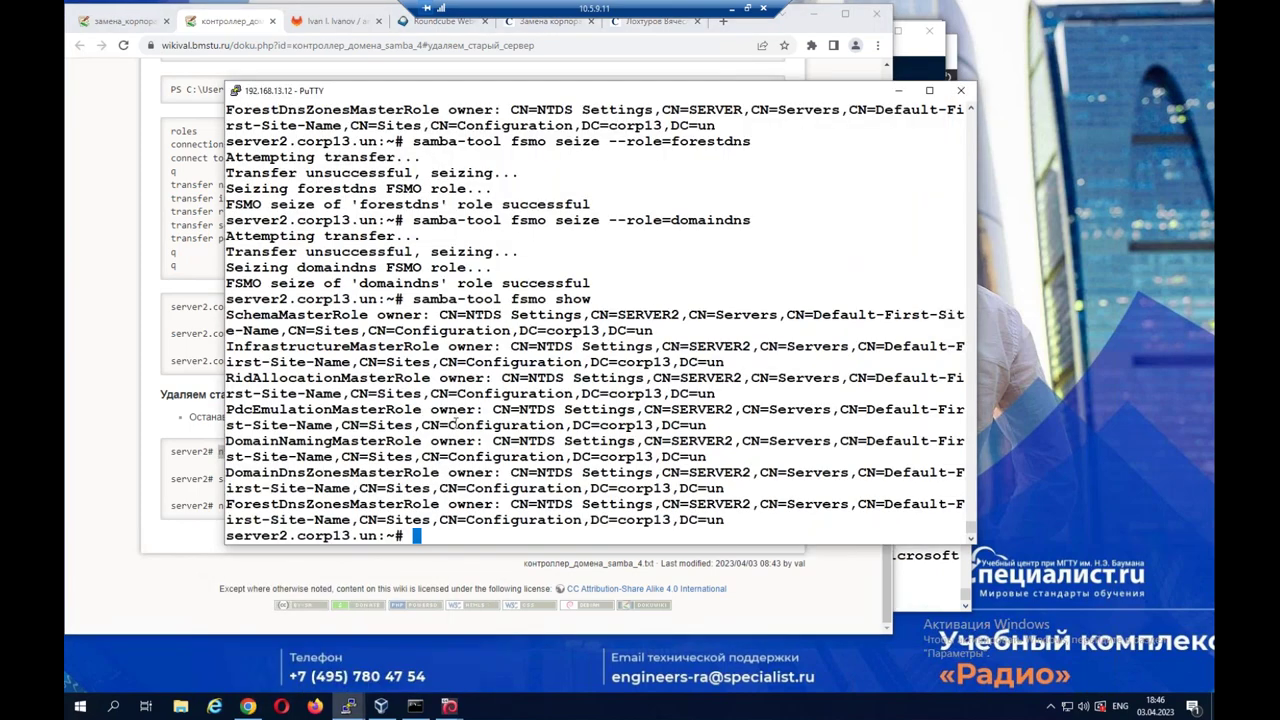
key(Return)
key(Return)
right_click(455, 424)
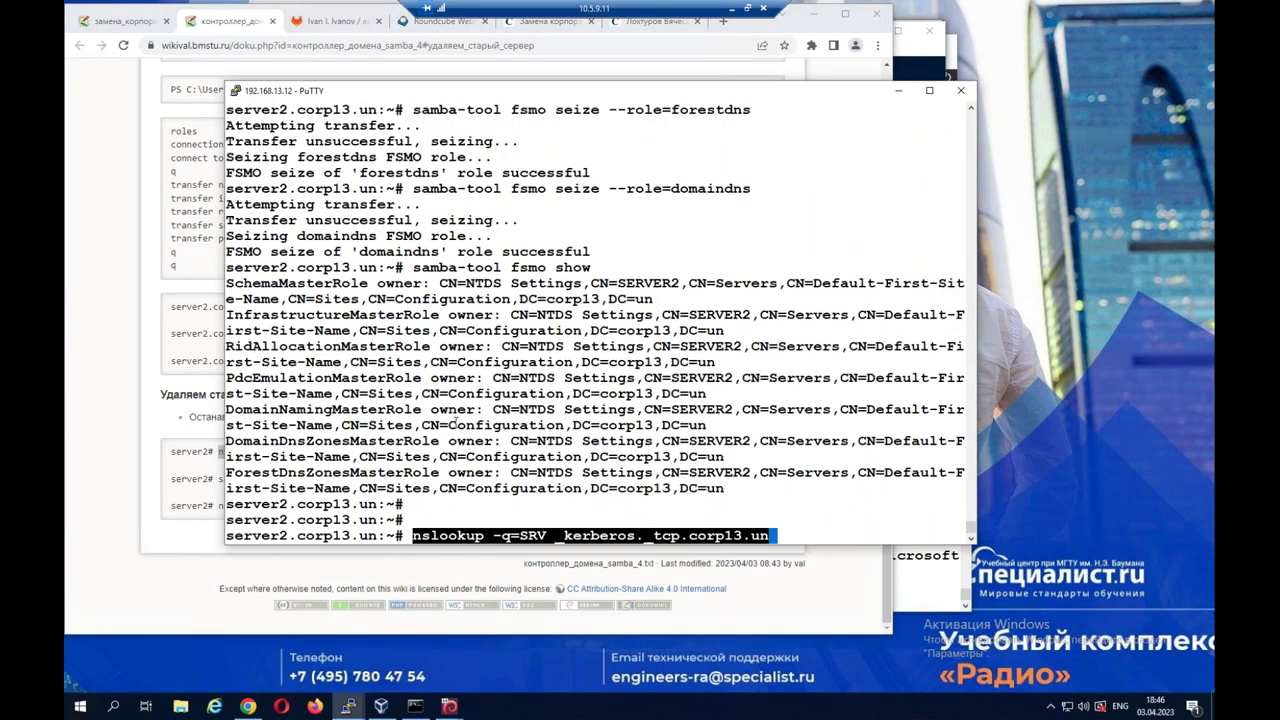
key(Return)
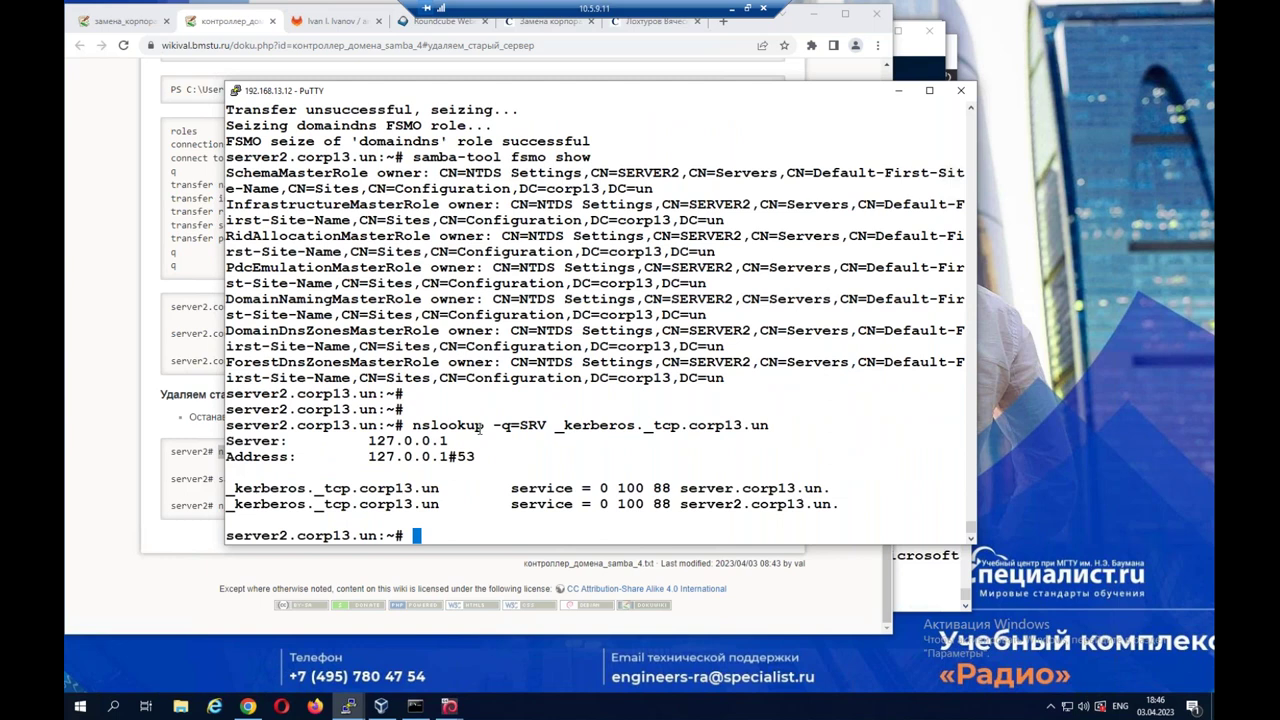
Run 'samba-tool domain demote --remove-other-dead-server=SERVER' copied from the wiki.
click(181, 496)
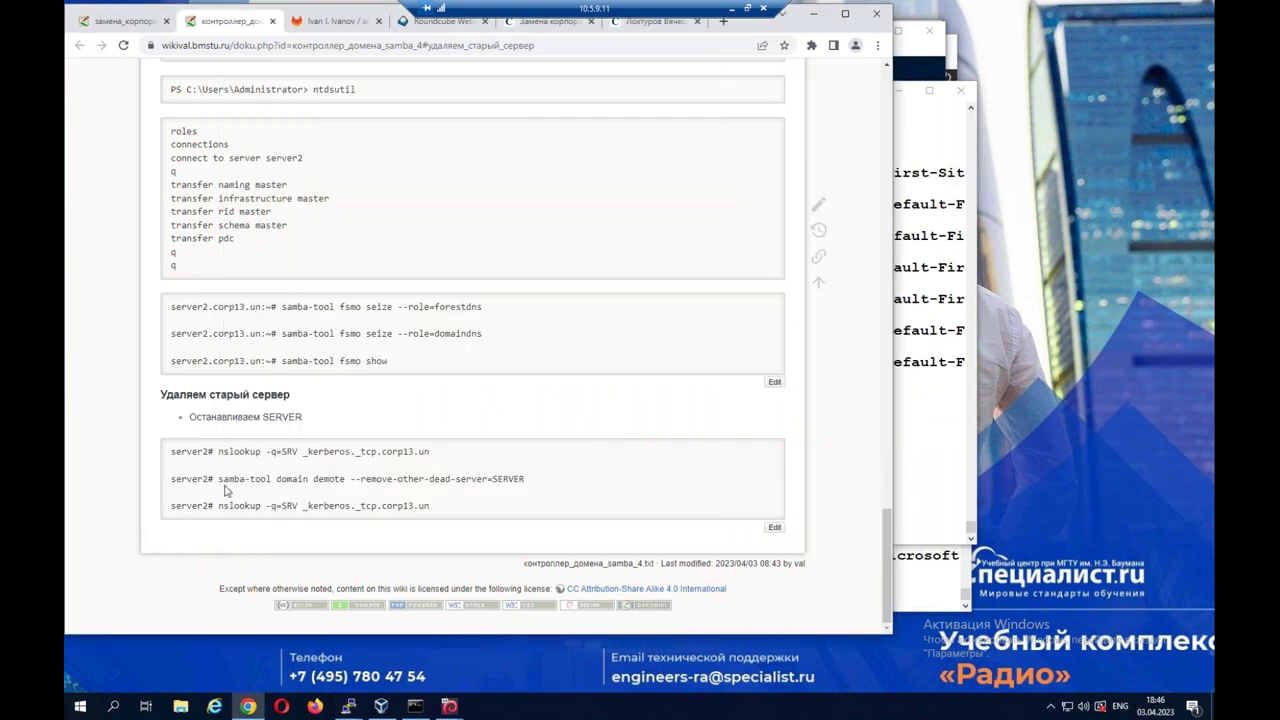
drag(219, 479, 522, 481)
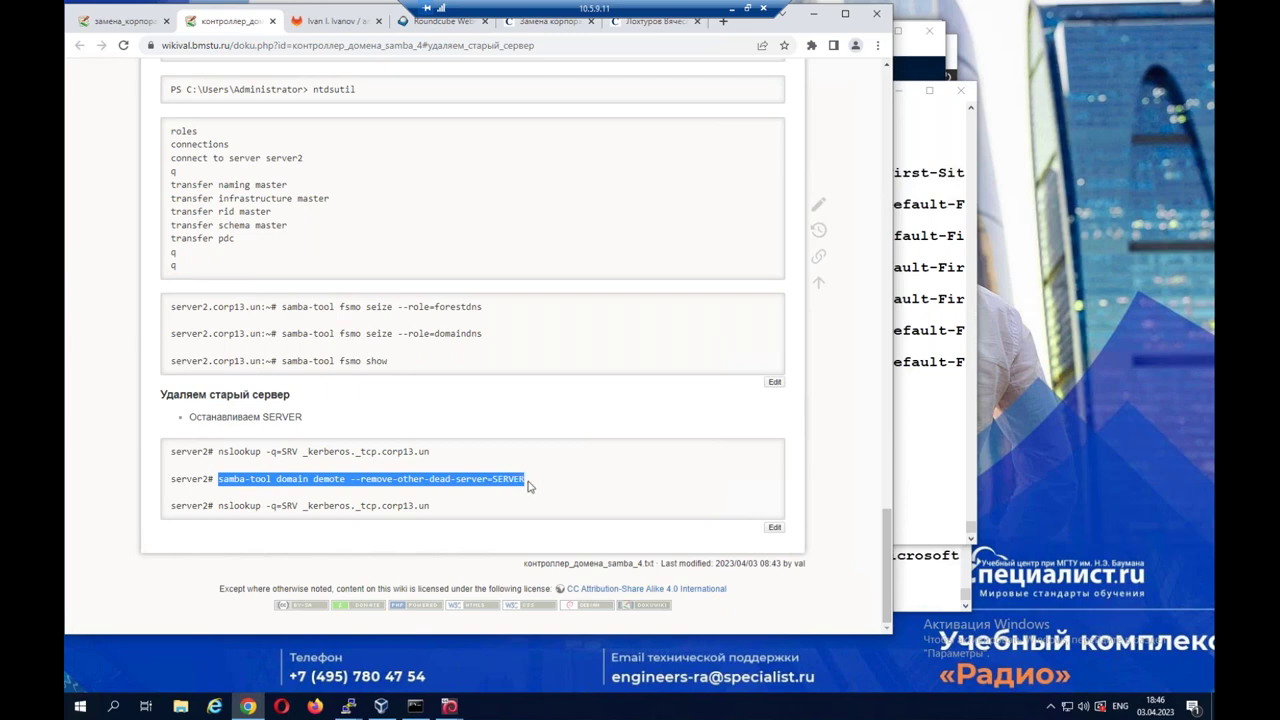
click(938, 445)
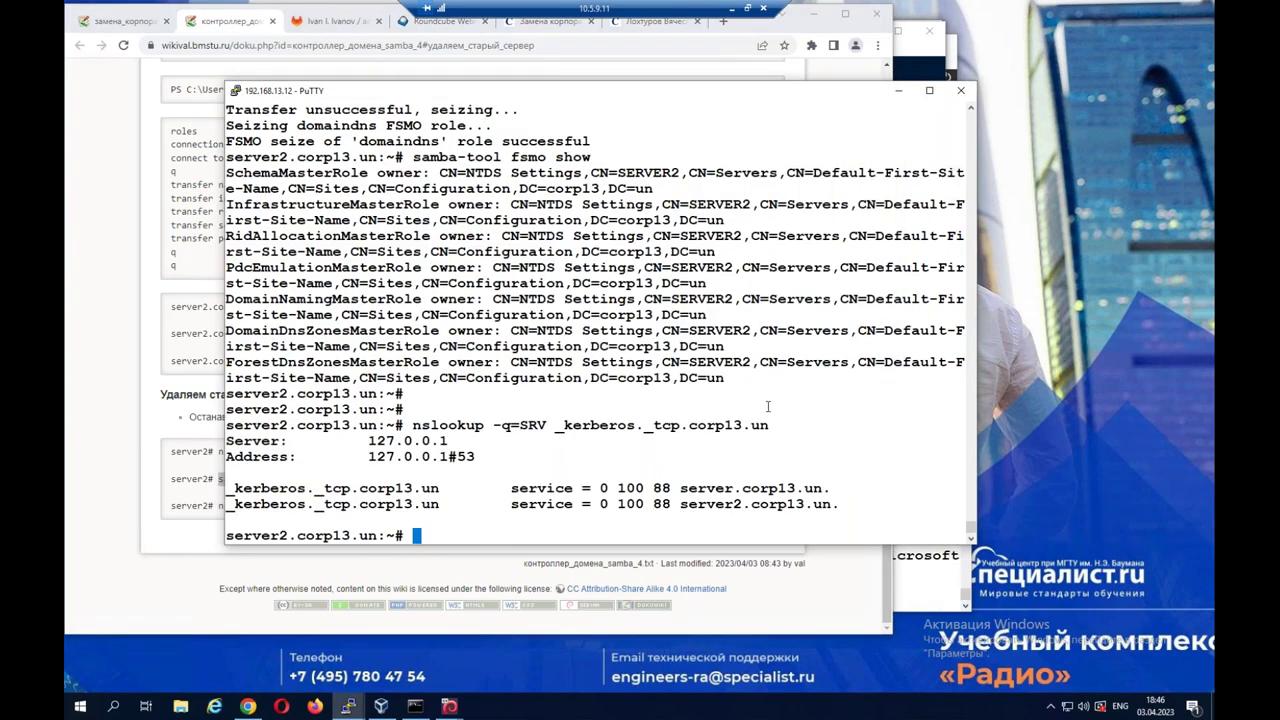
right_click(768, 406)
key(Return)
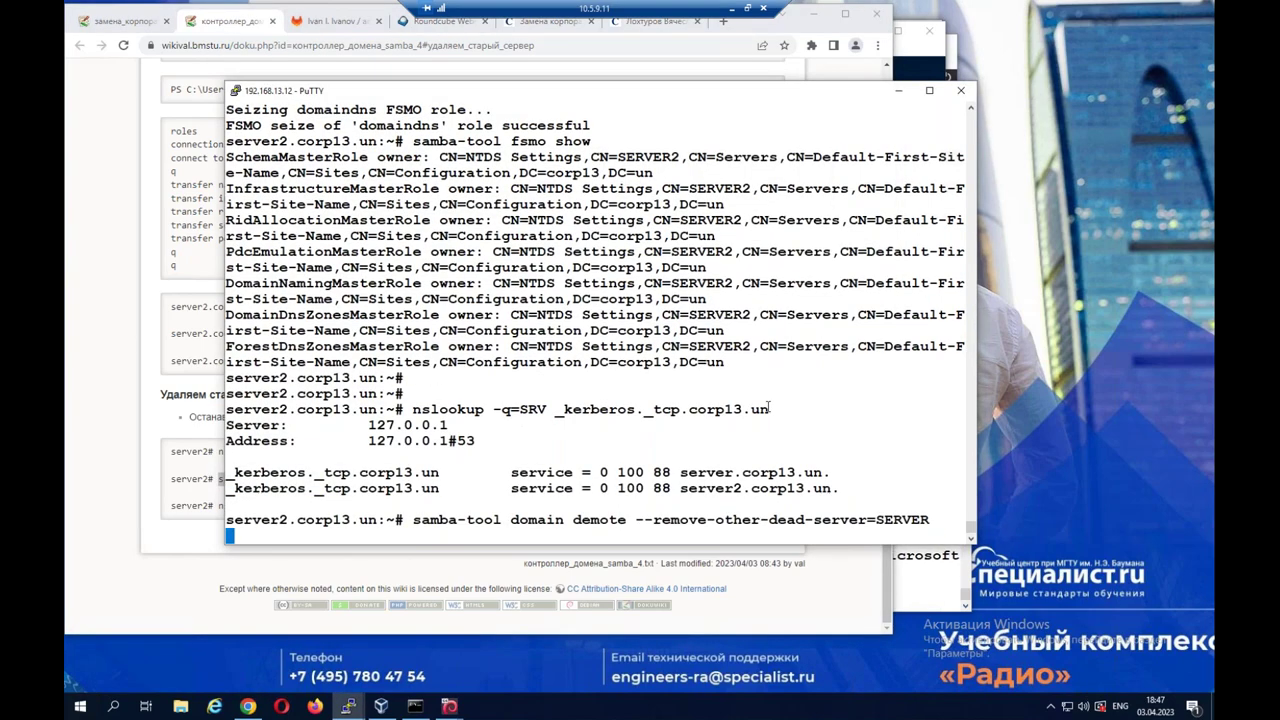
Rerun 'nslookup -q=SRV _kerberos._tcp.corp13.un' to confirm only server2 is listed.
click(197, 472)
drag(219, 507, 430, 507)
click(890, 480)
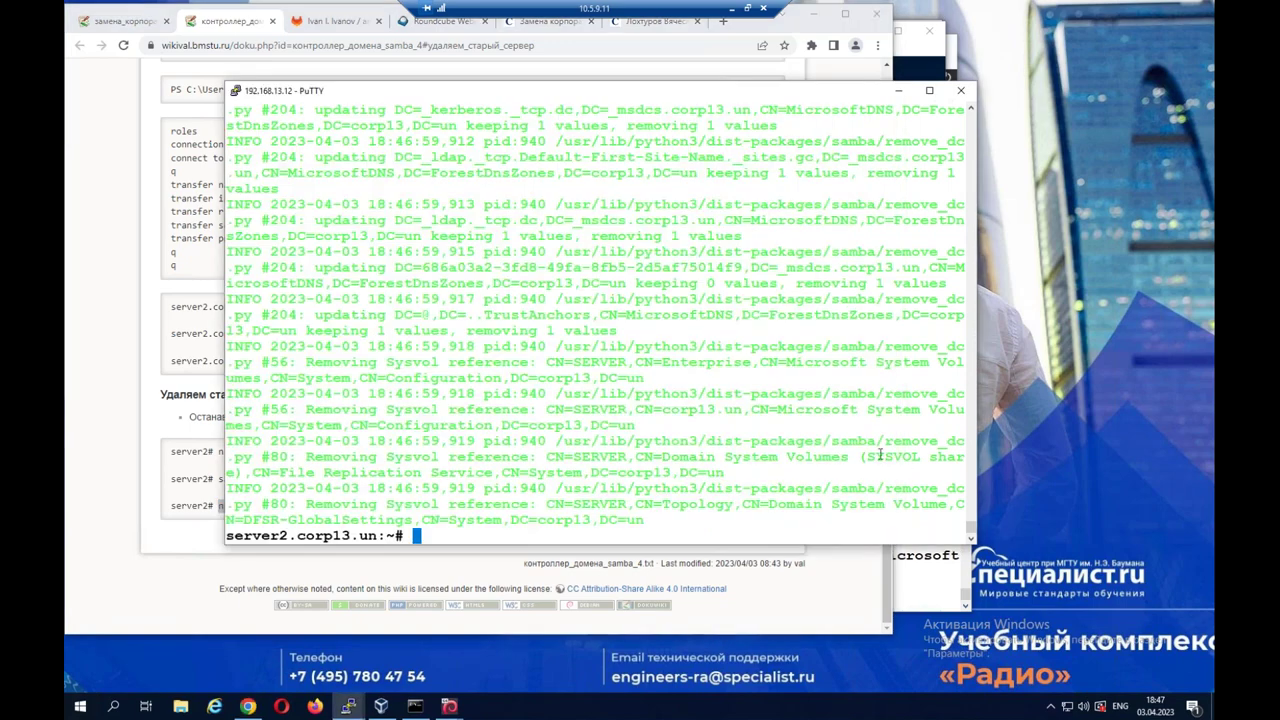
right_click(858, 446)
key(Return)
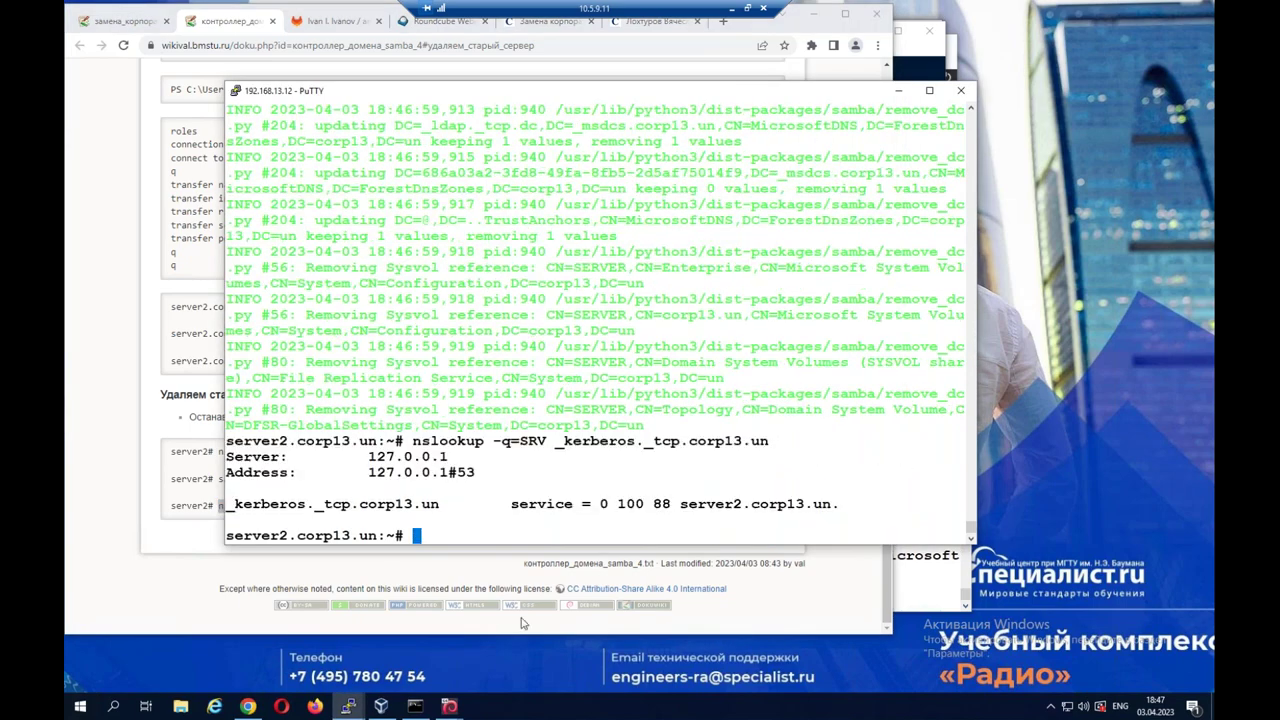
mouse_move(383, 708)
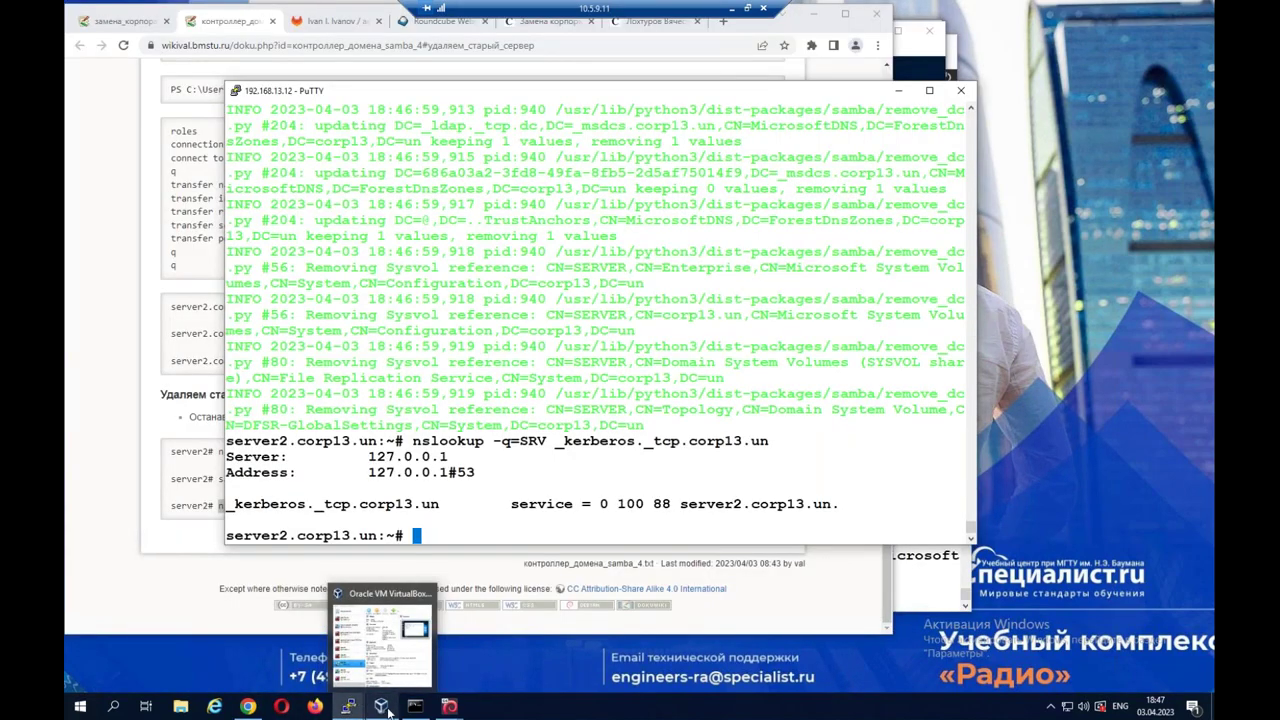
mouse_move(443, 708)
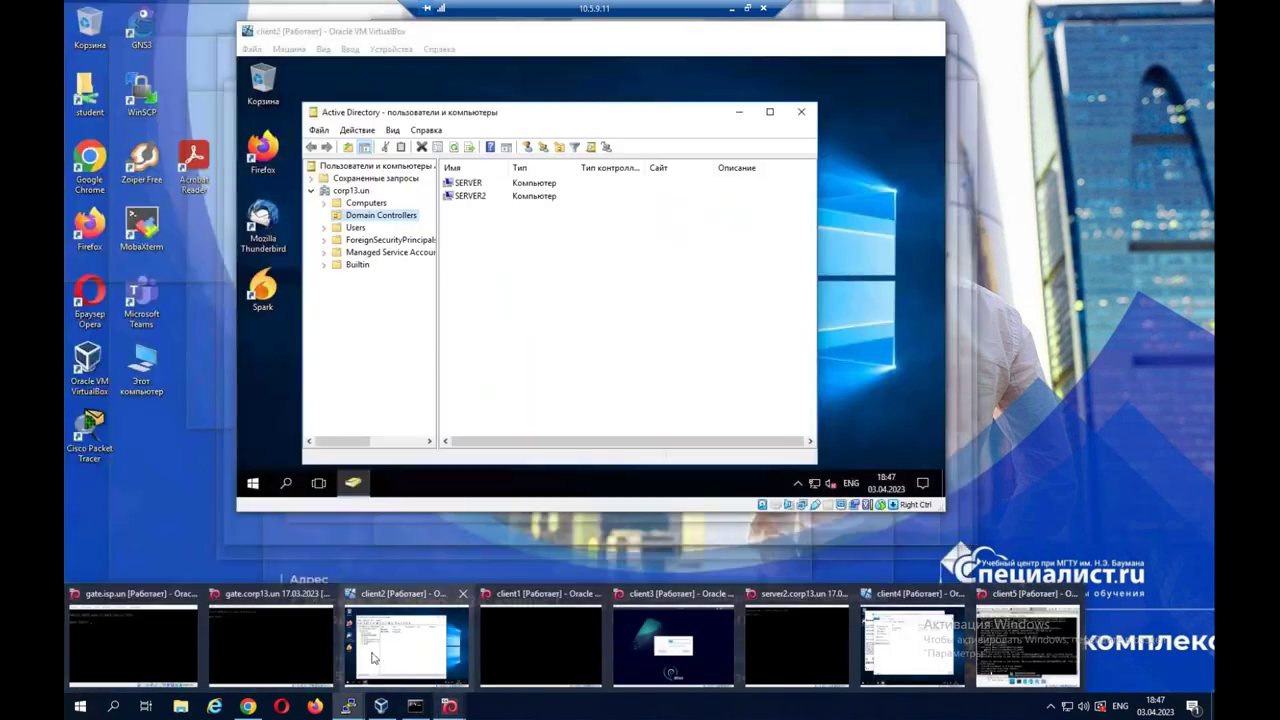
Refresh client2's Domain Controllers list to show only SERVER2, then select CLIENT5 under Computers.
click(378, 655)
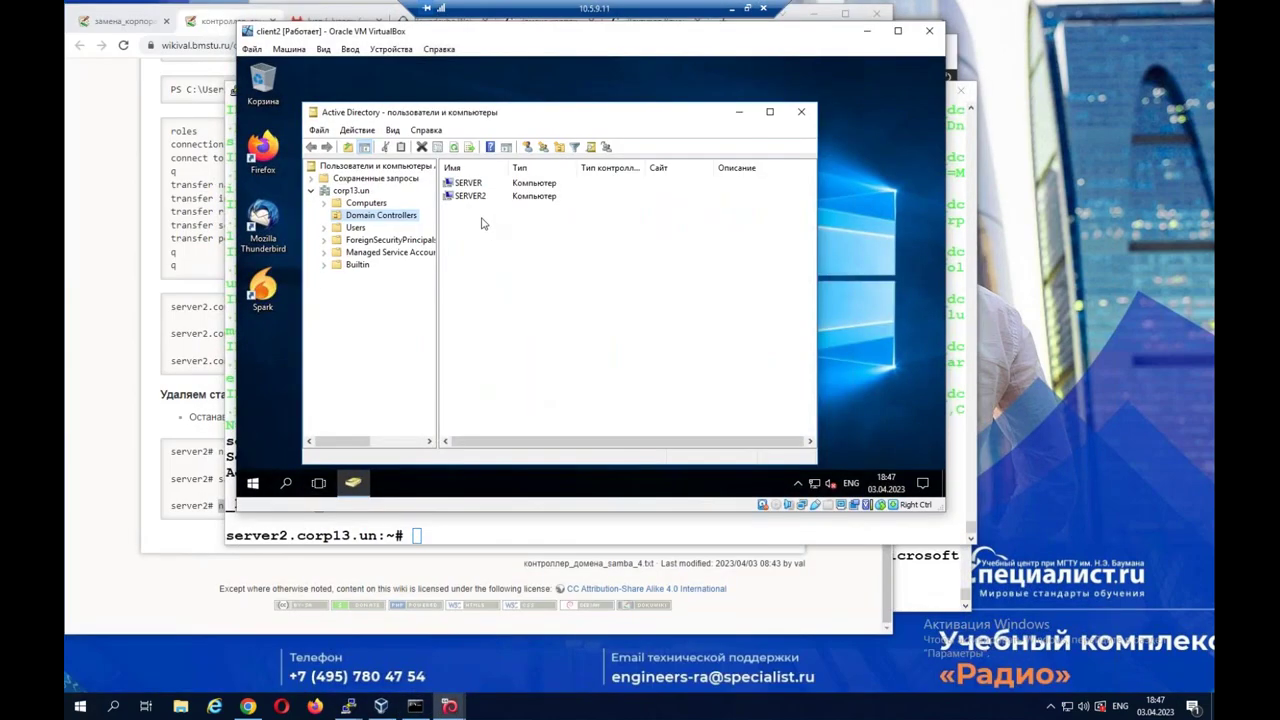
click(455, 148)
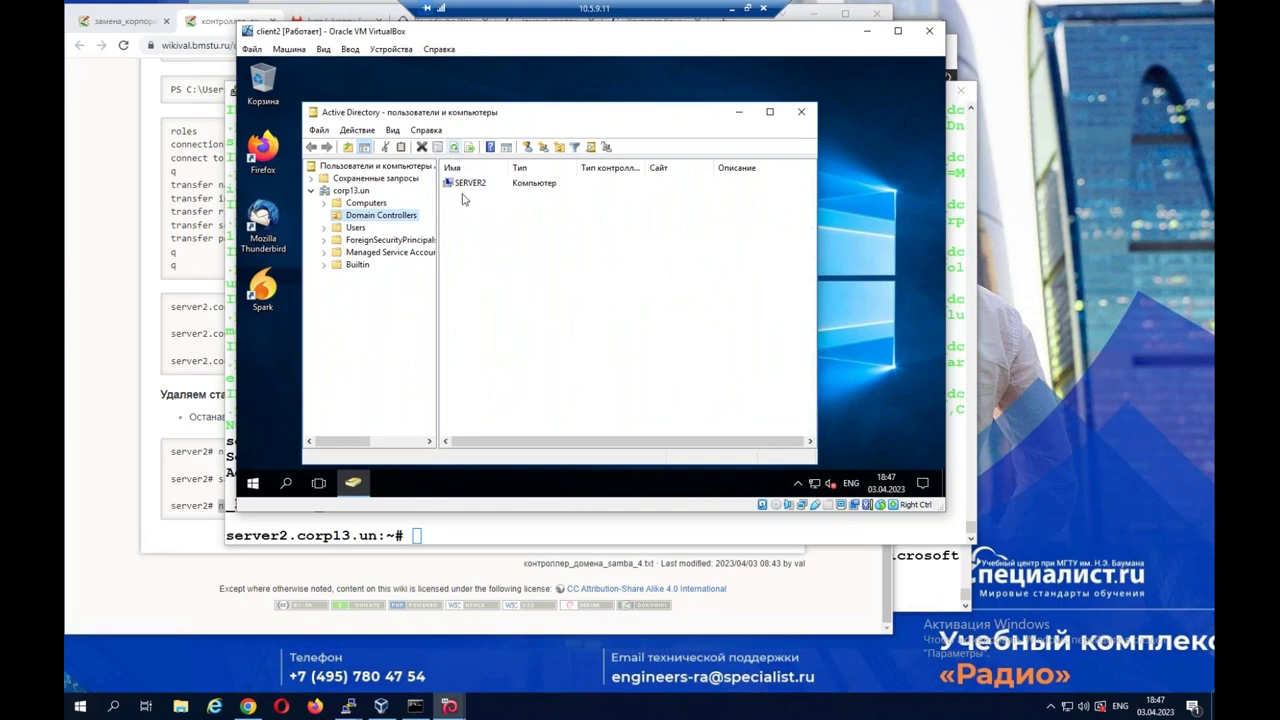
click(476, 185)
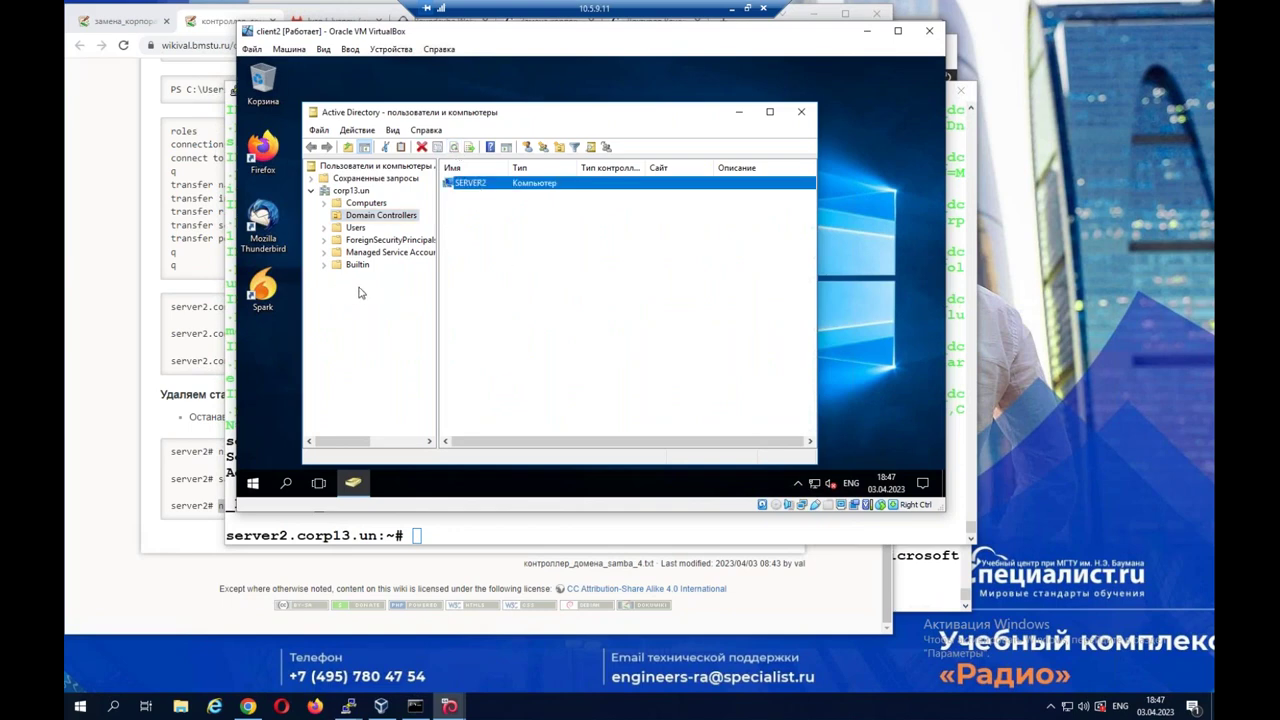
click(364, 204)
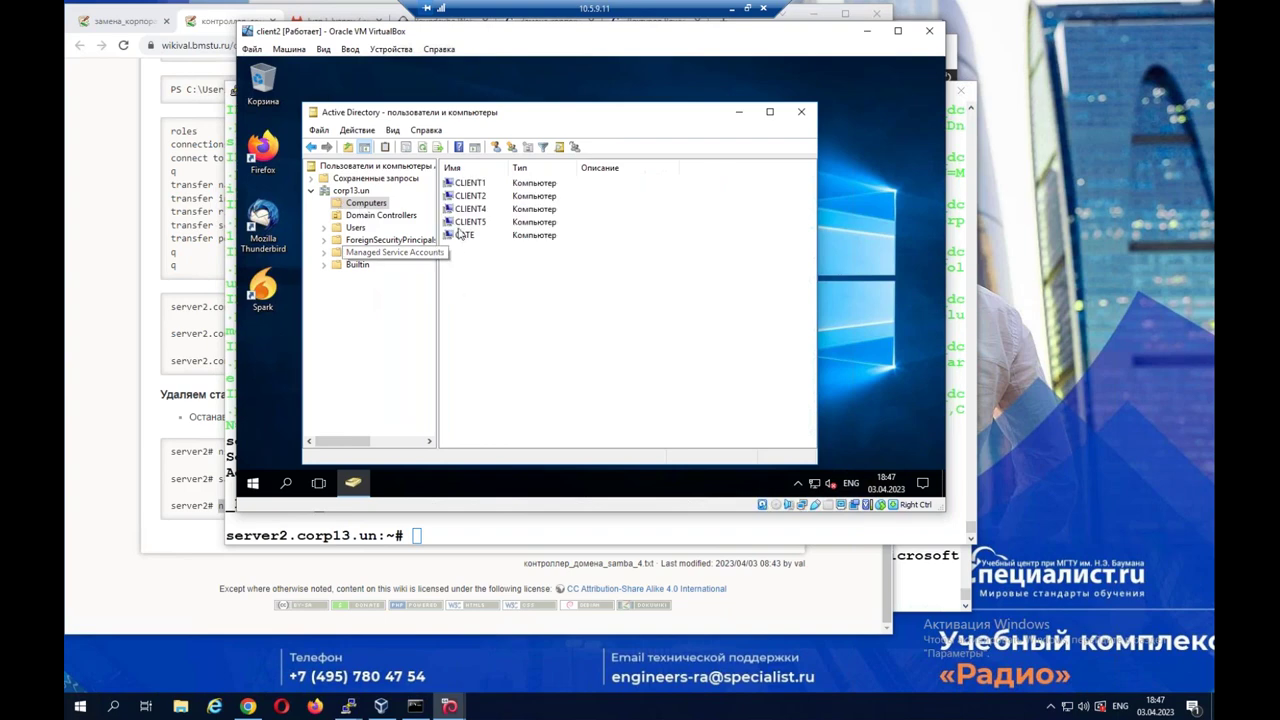
click(466, 222)
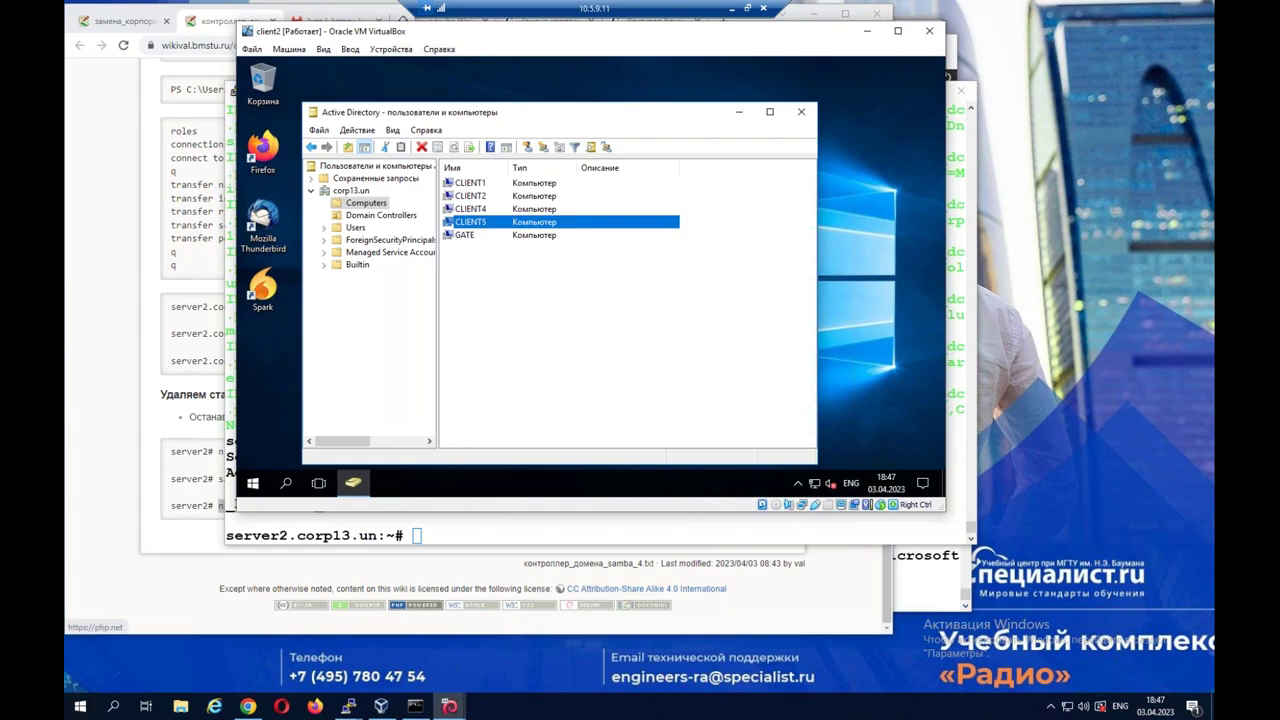
click(348, 708)
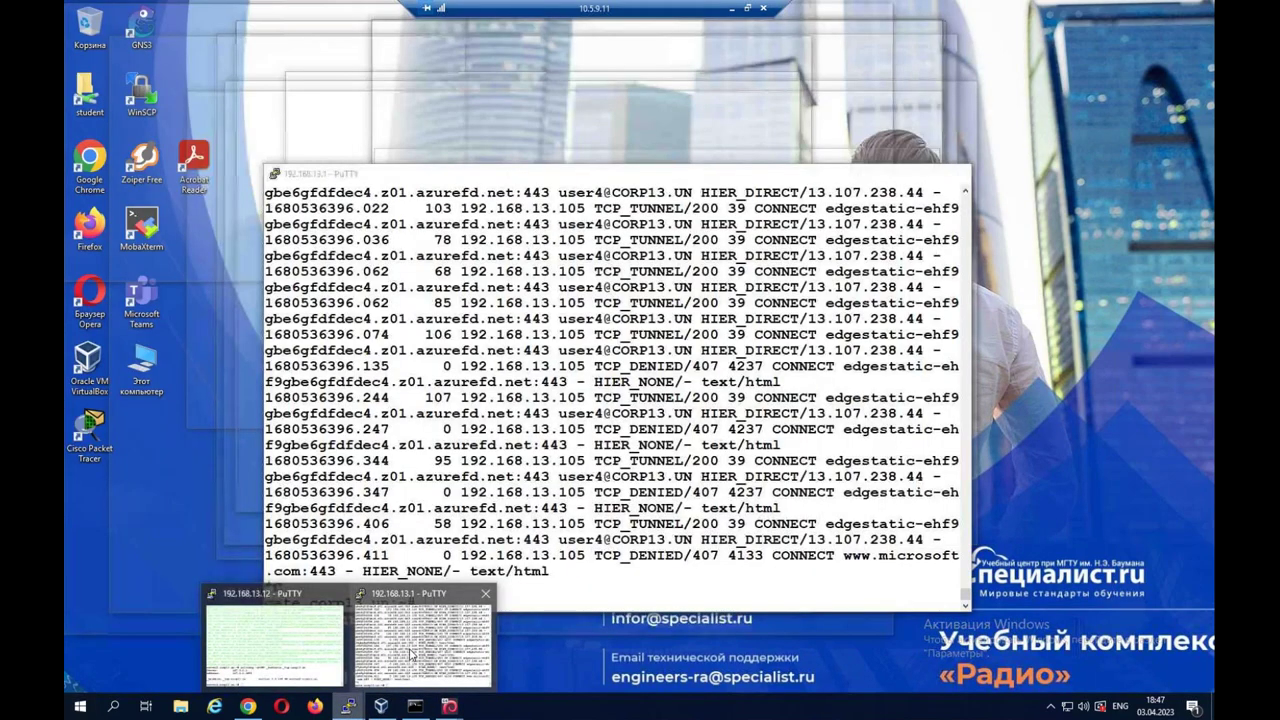
Bring up the running client5 virtual machine window from VirtualBox Manager.
click(410, 650)
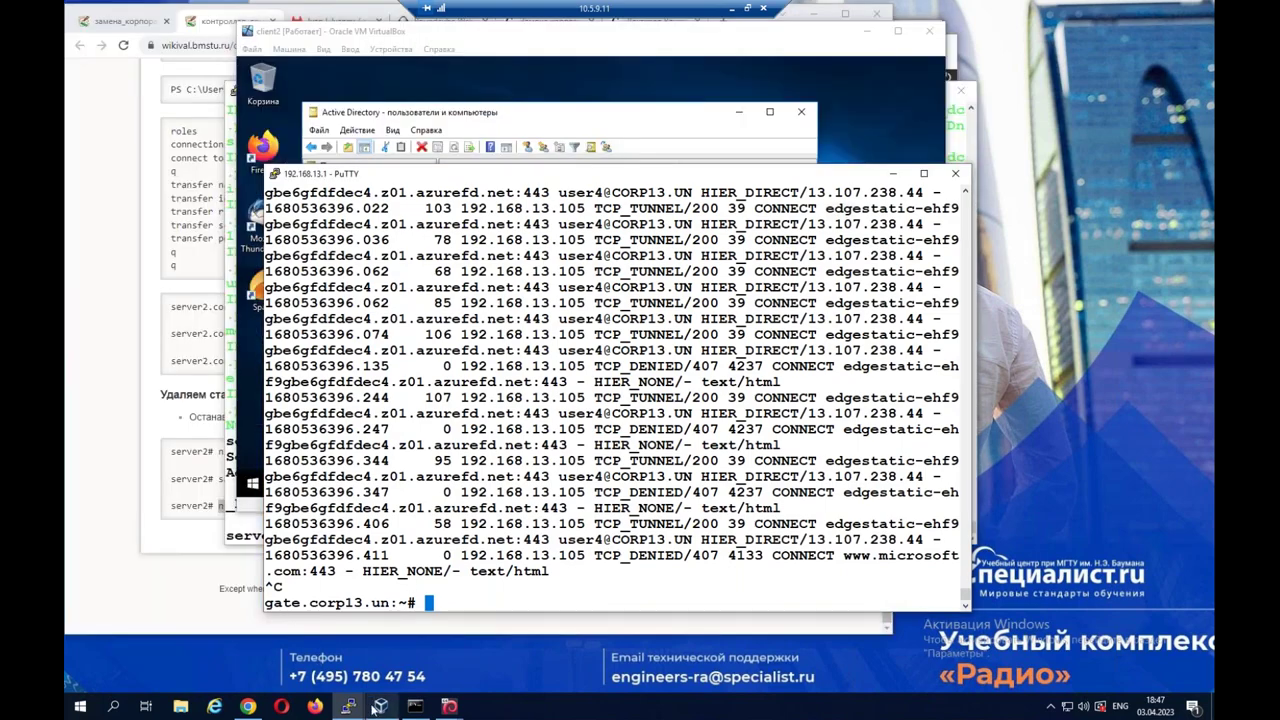
click(378, 708)
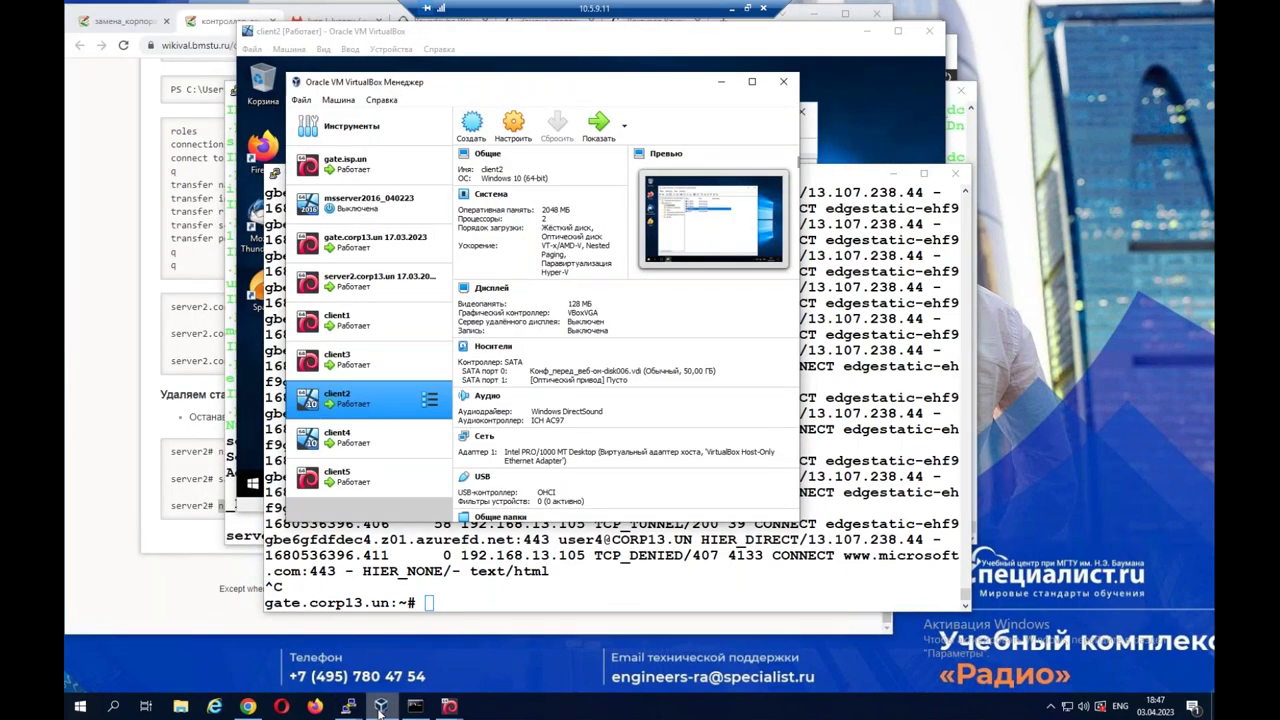
click(326, 484)
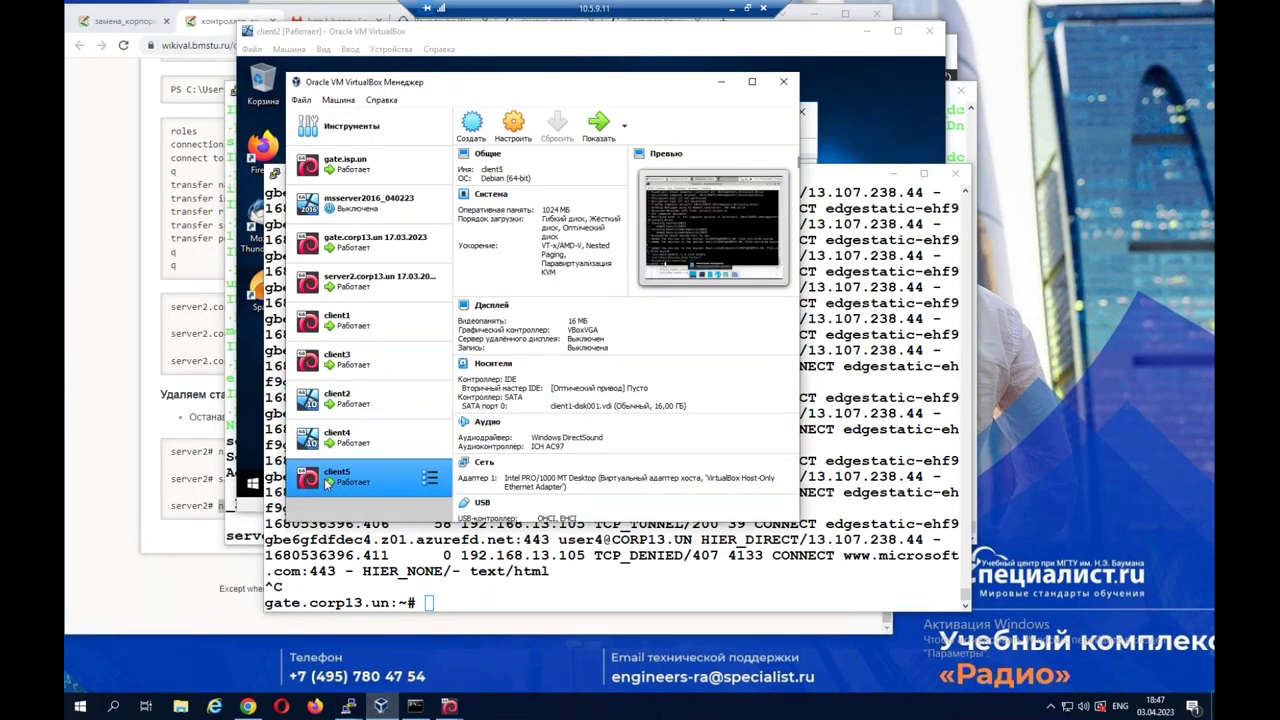
double_click(326, 484)
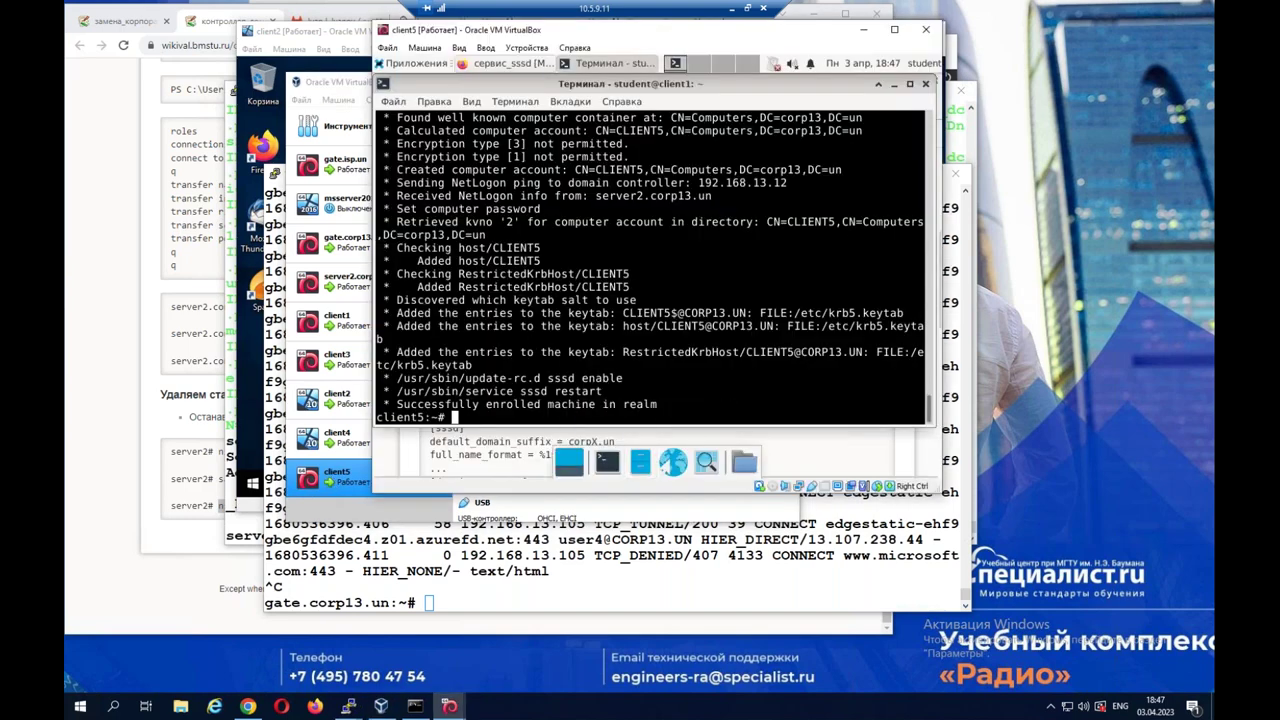
click(150, 350)
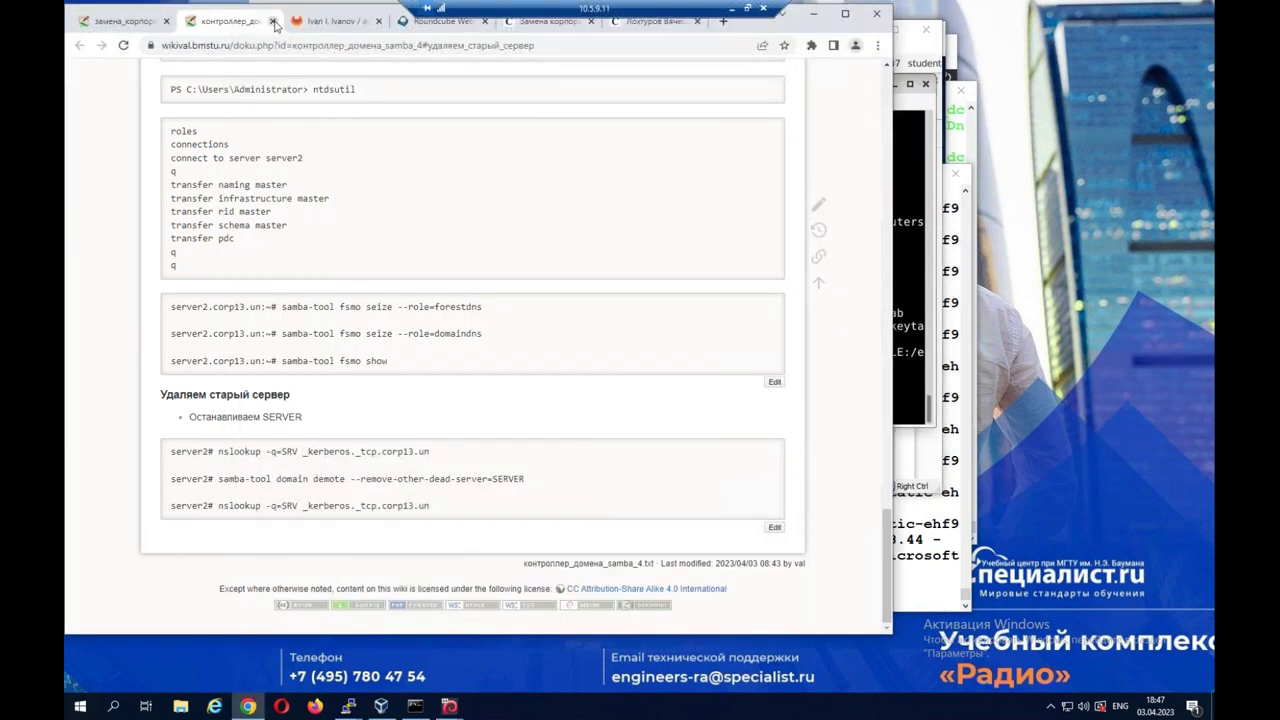
click(449, 706)
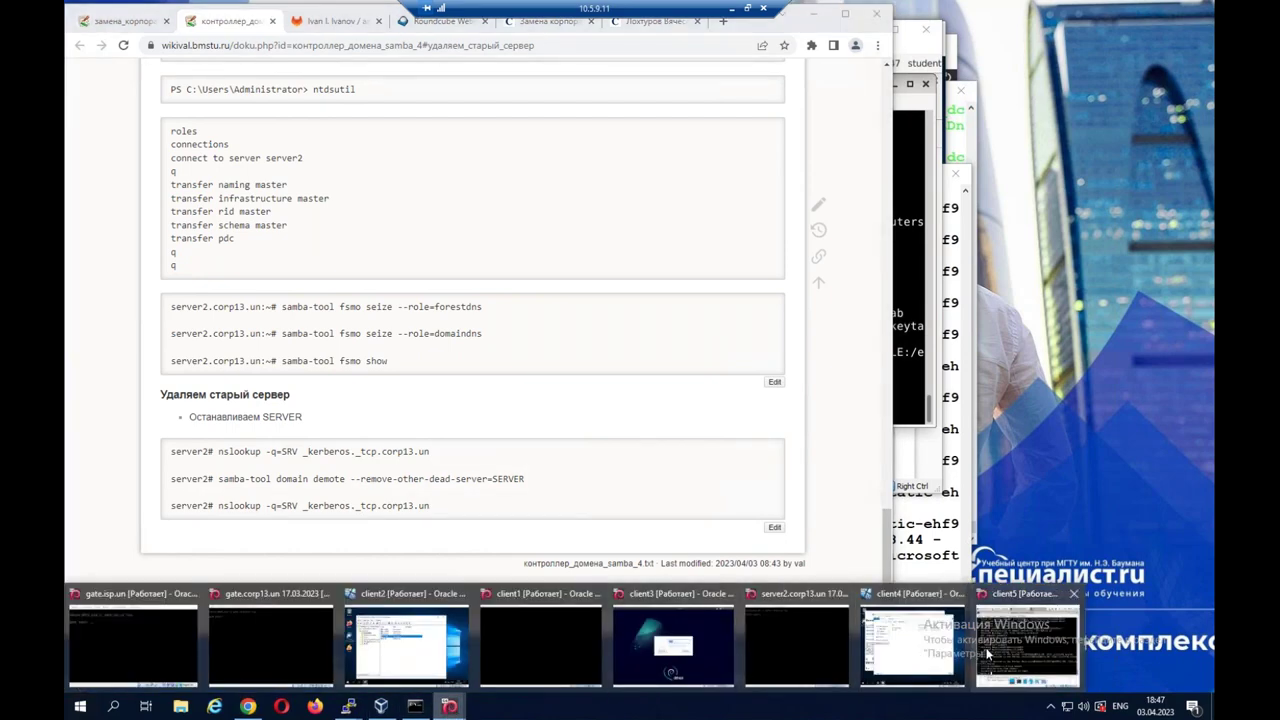
click(988, 656)
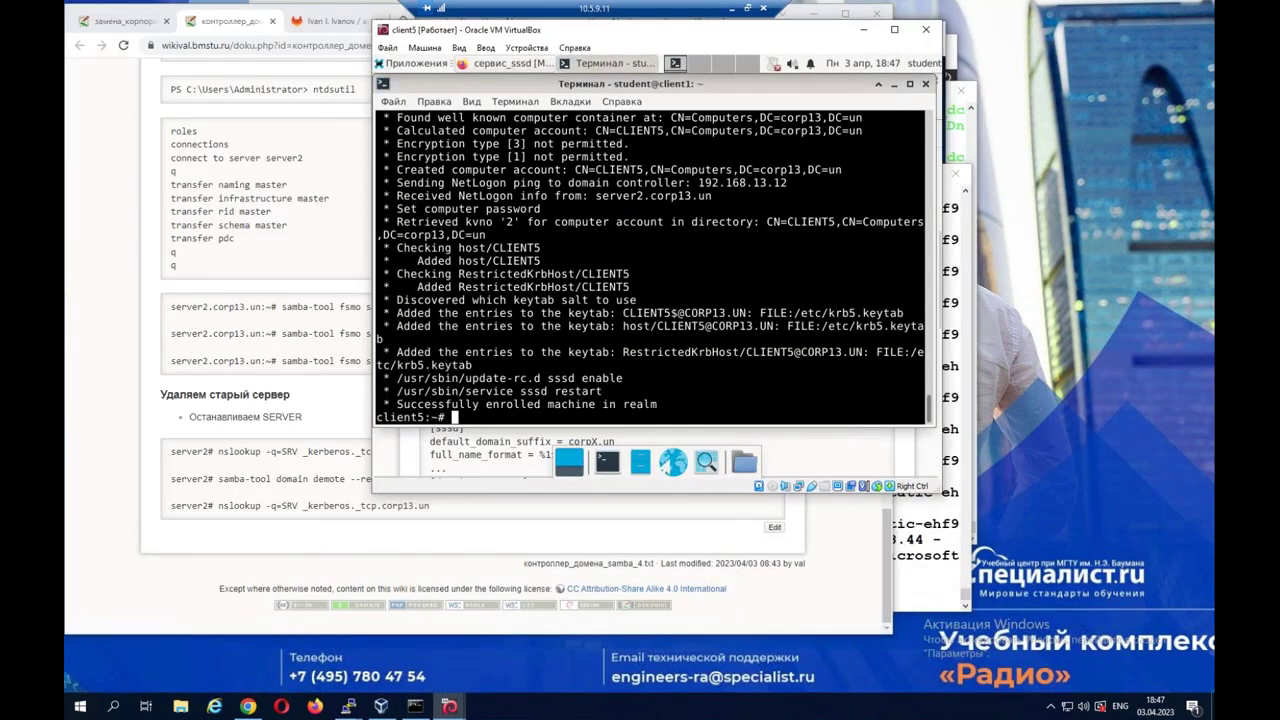
Copy /etc/sssd/sssd.conf from the wiki and enter 'vim /etc/sssd/sssd.conf' at the prompt.
click(476, 441)
drag(504, 387, 618, 393)
key(ctrl+c)
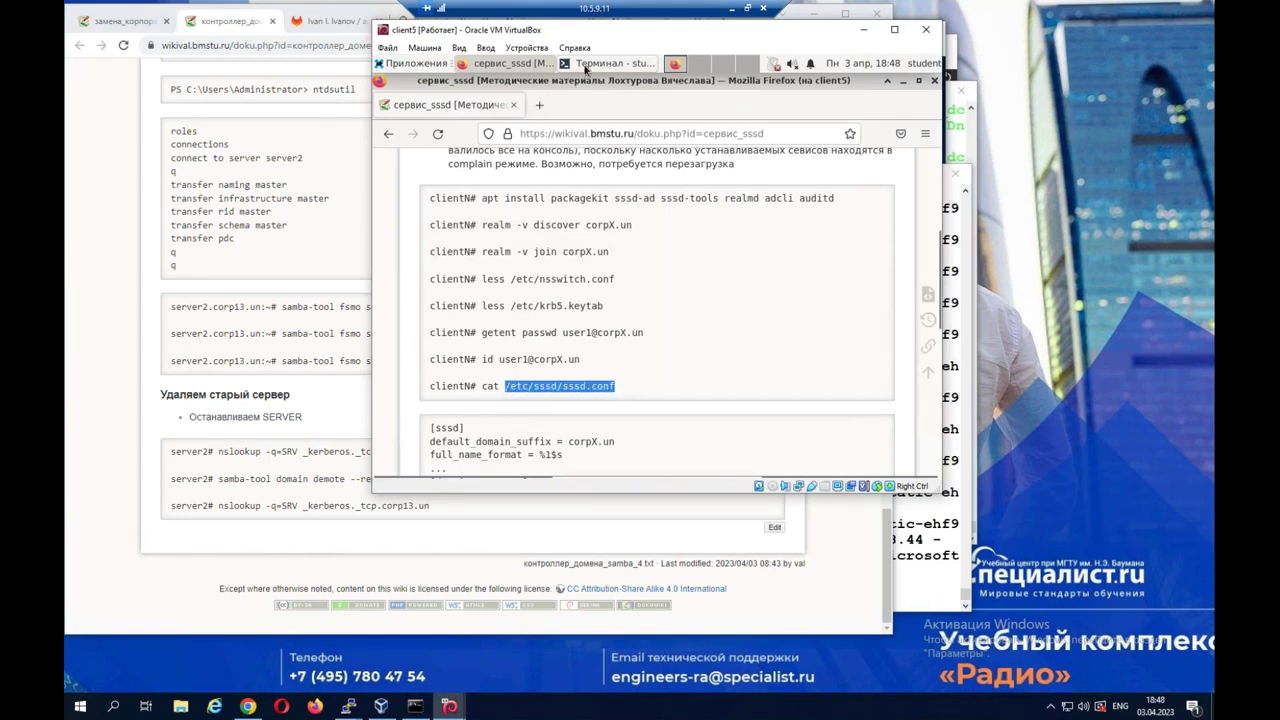
click(595, 66)
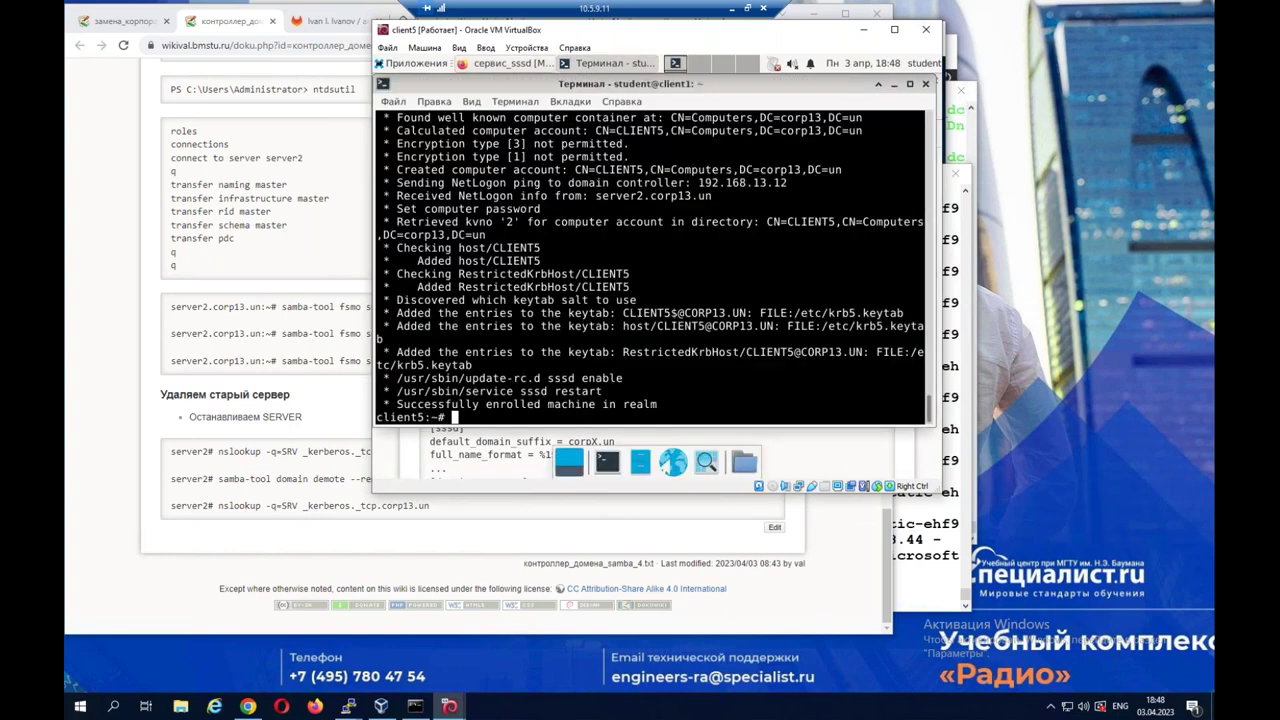
text(vim)
right_click(590, 249)
click(630, 327)
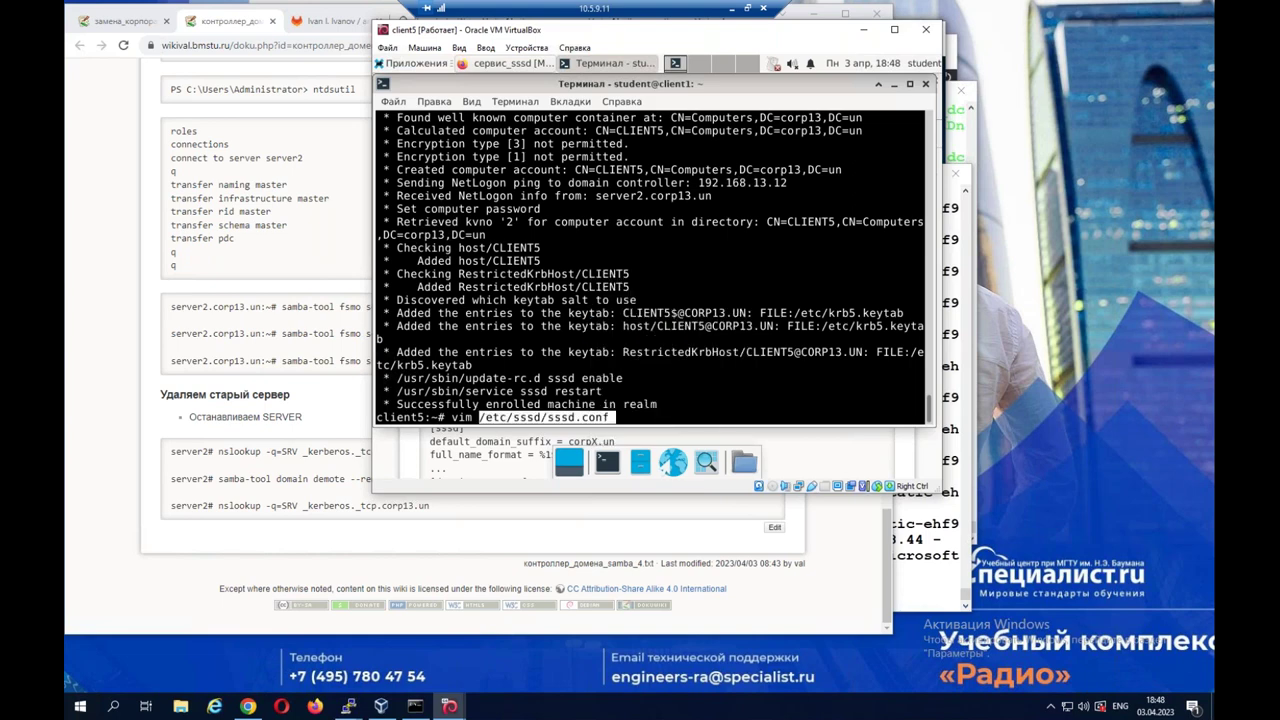
Open sssd.conf in vim and paste the default_domain_suffix and full_name_format lines from the wiki.
key(Return)
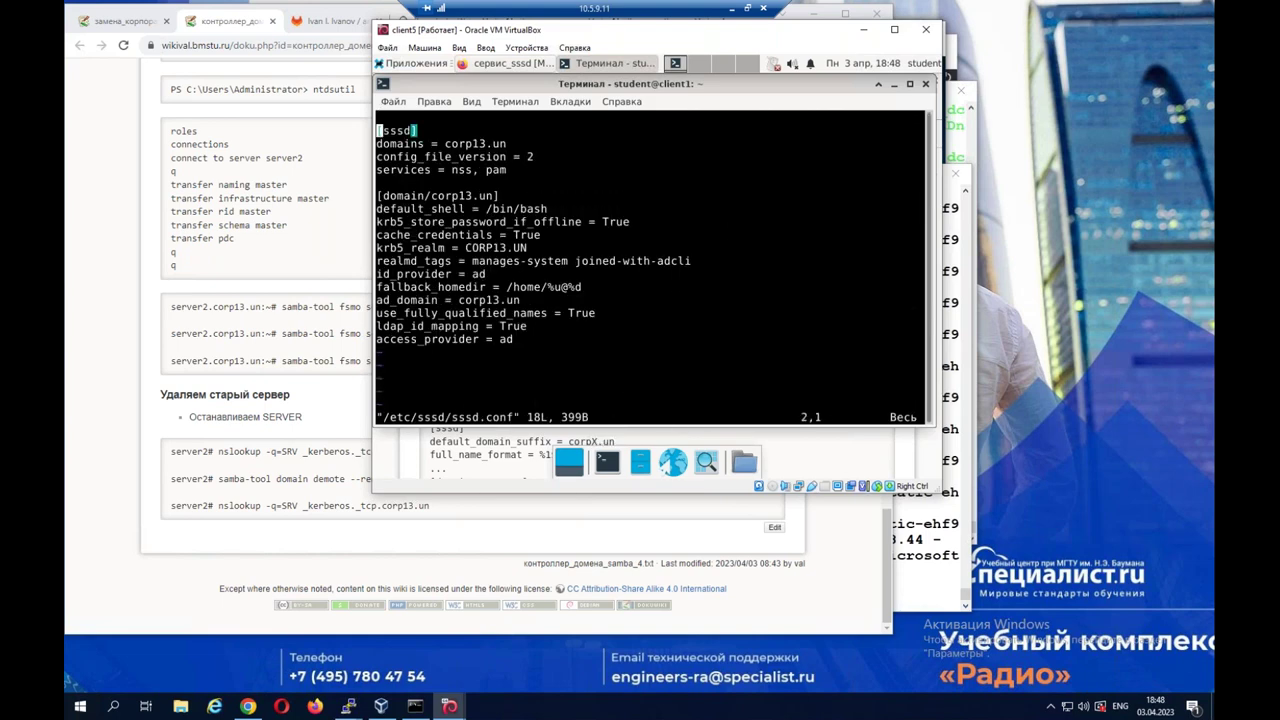
key(o)
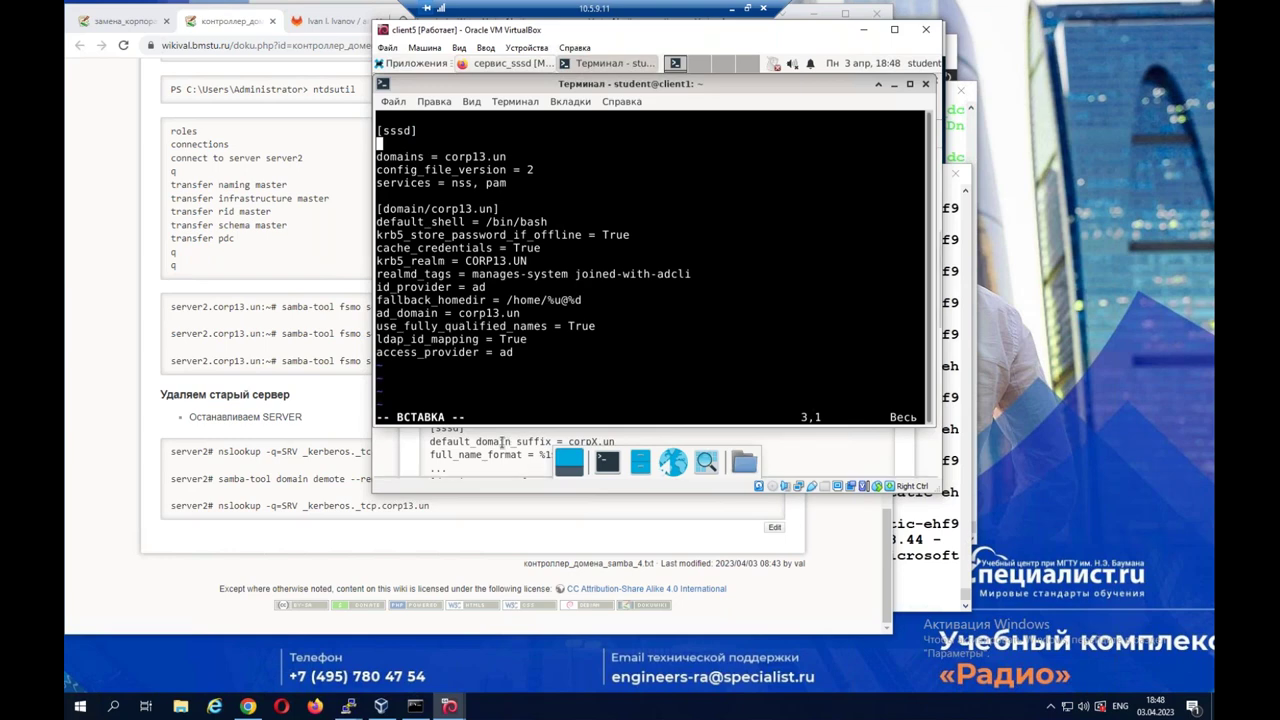
click(502, 441)
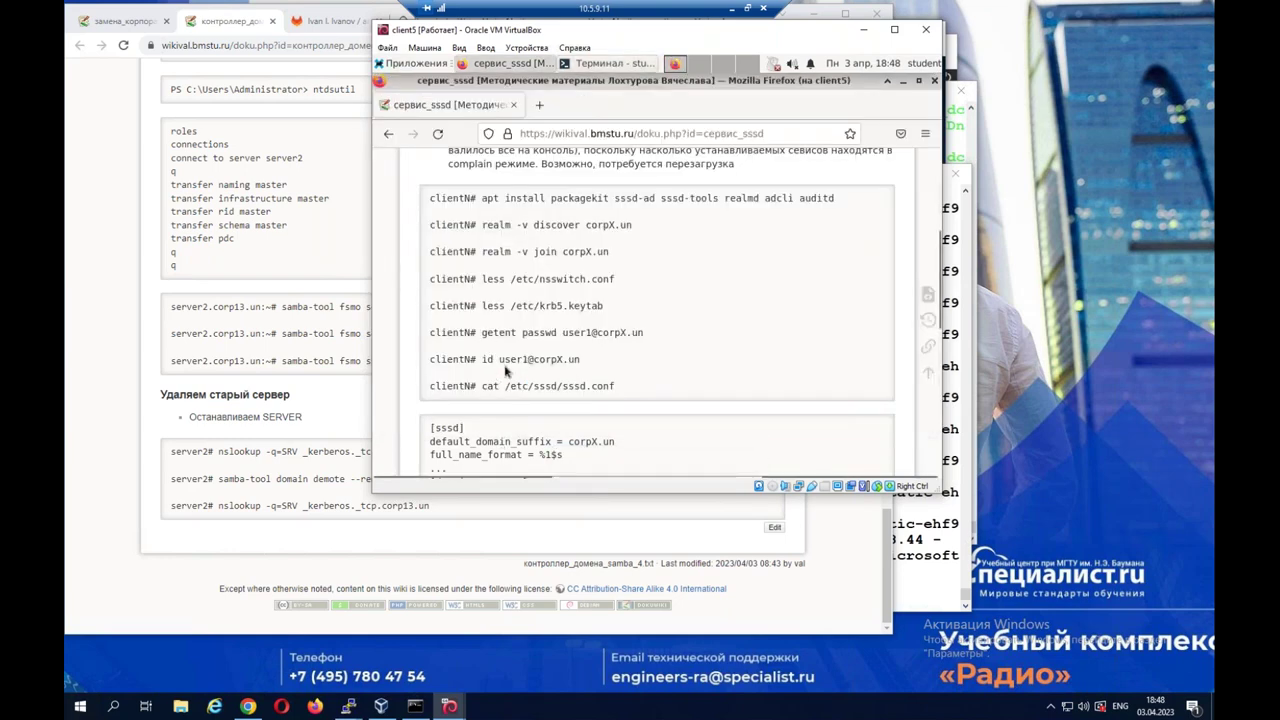
scroll(498, 380, down, 3)
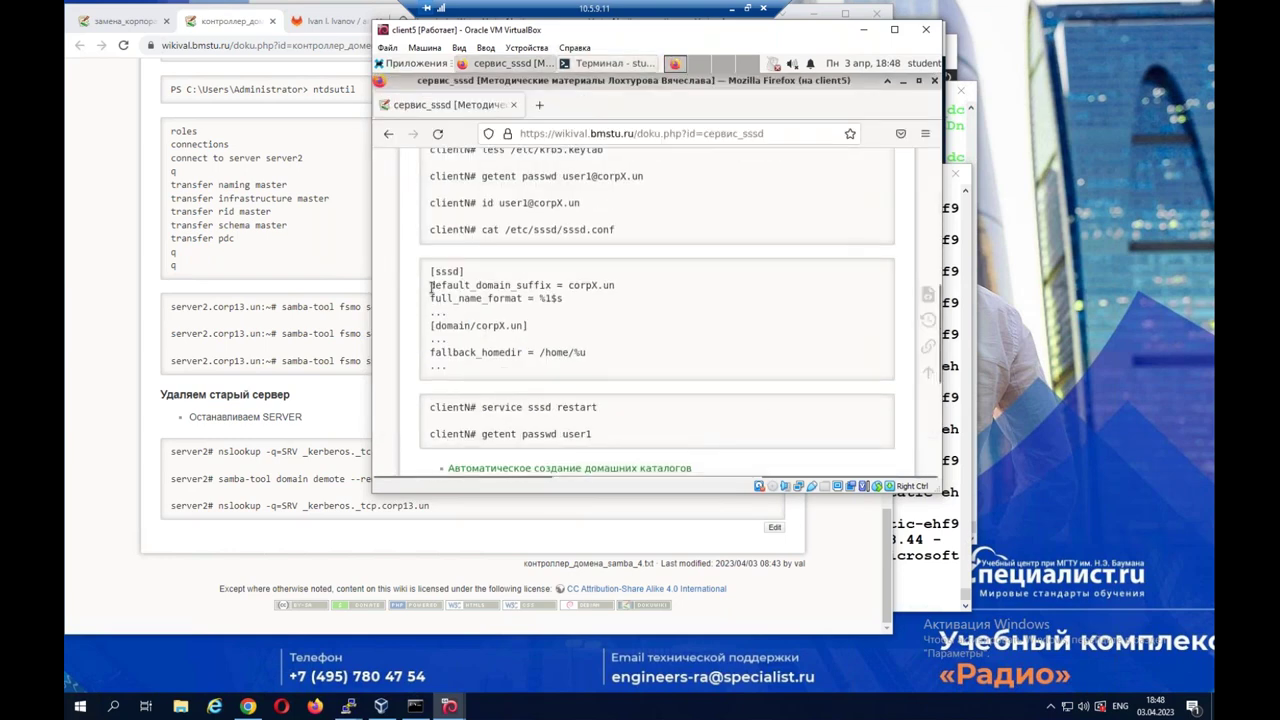
drag(430, 284, 572, 308)
key(ctrl+c)
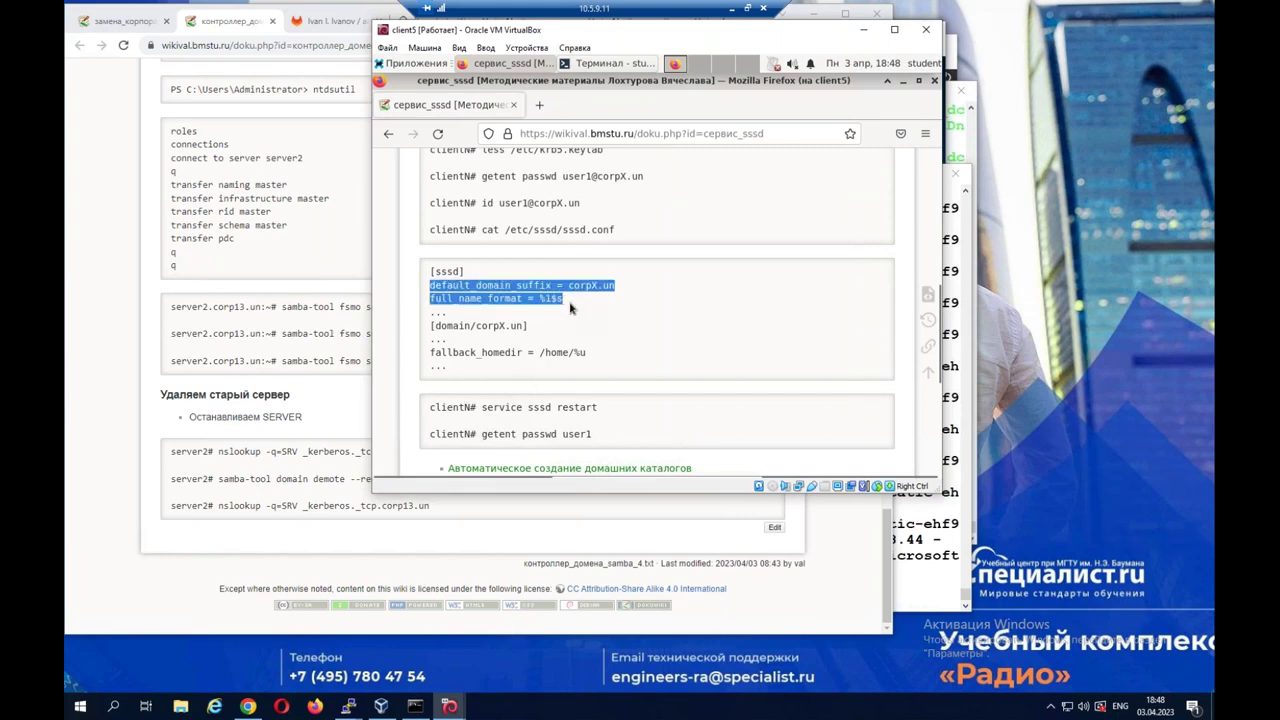
key(alt+Tab)
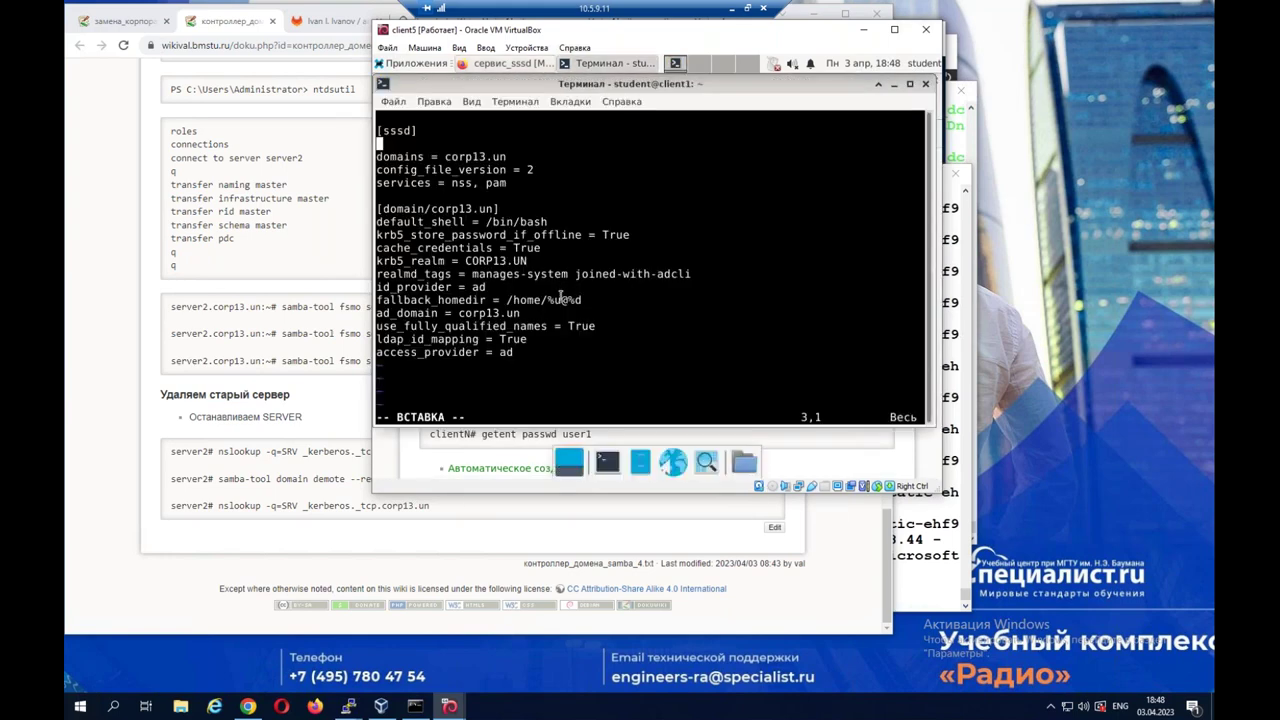
right_click(561, 296)
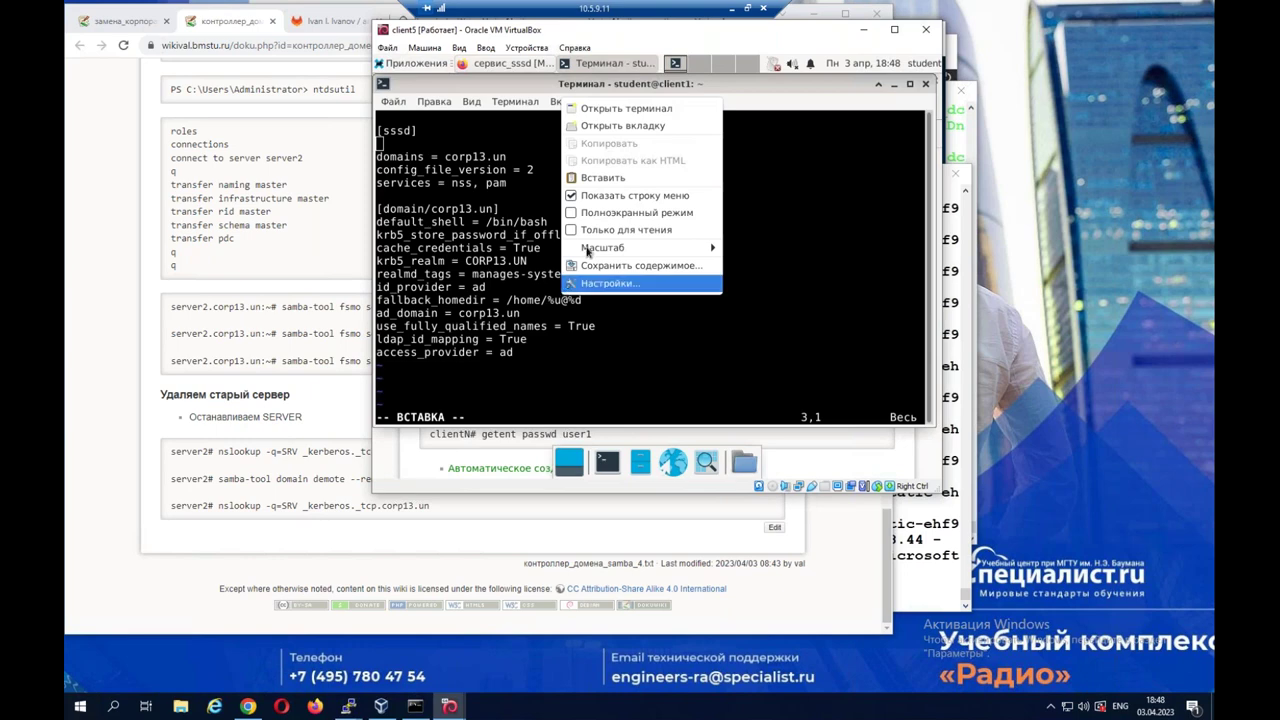
click(603, 178)
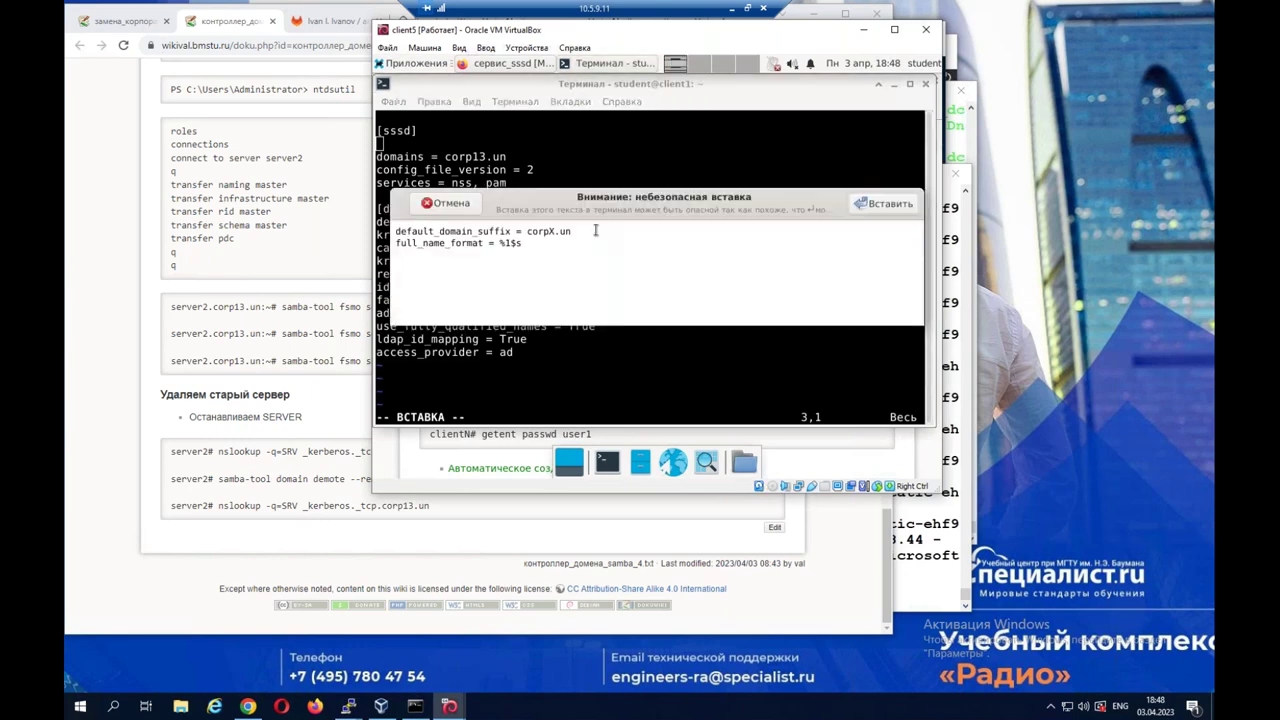
click(884, 203)
Remove @%d so fallback_homedir reads /home/%u, then save and quit with :wq.
key(Up)
key(Right)
key(Right)
key(Right)
key(Right)
key(Right)
key(Right)
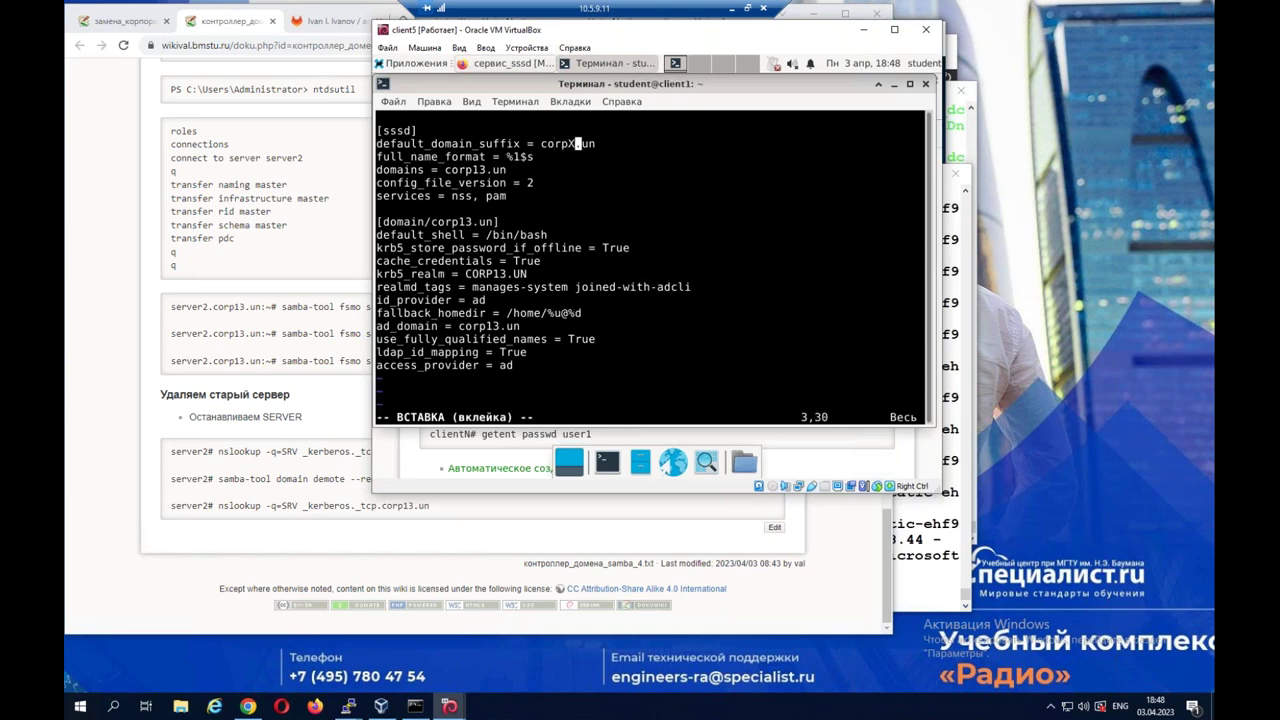
key(End)
key(Down)
key(Down)
key(Down)
key(Down)
key(Down)
key(Down)
key(Down)
key(Down)
key(Down)
key(Down)
key(Down)
key(Down)
key(Down)
key(BackSpace)
key(BackSpace)
key(BackSpace)
key(Escape)
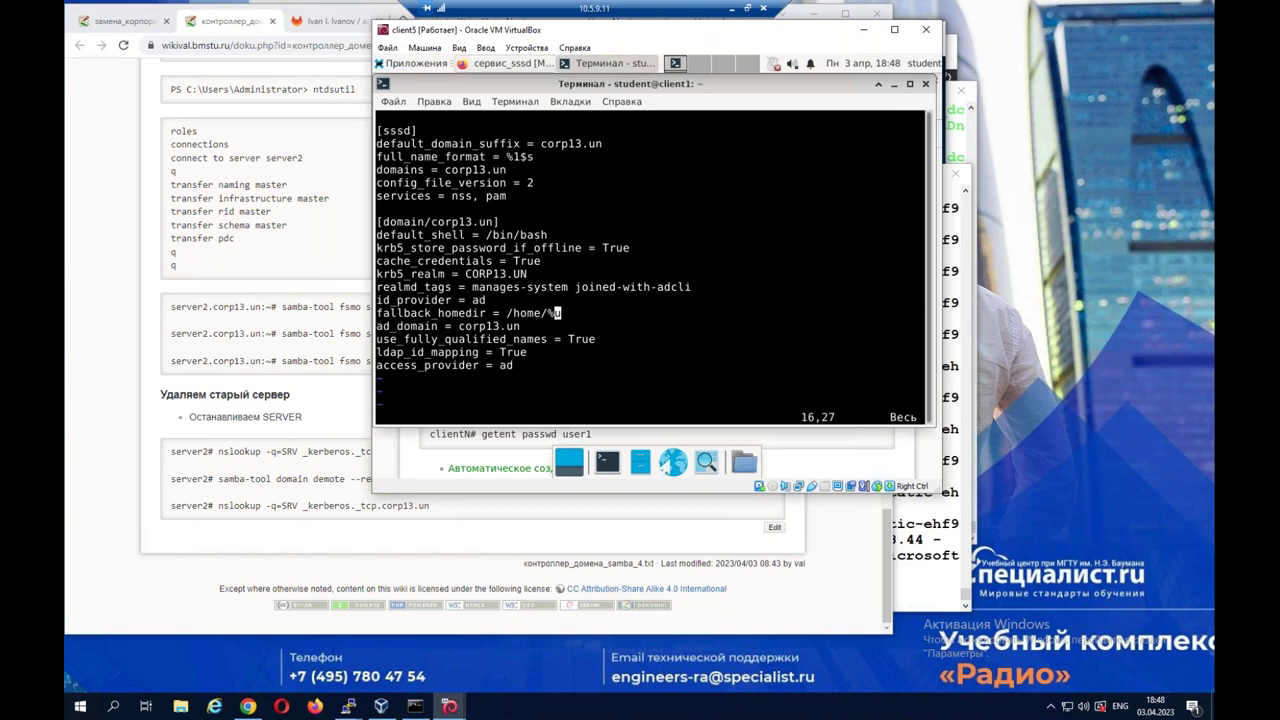
text(:wq)
key(Return)
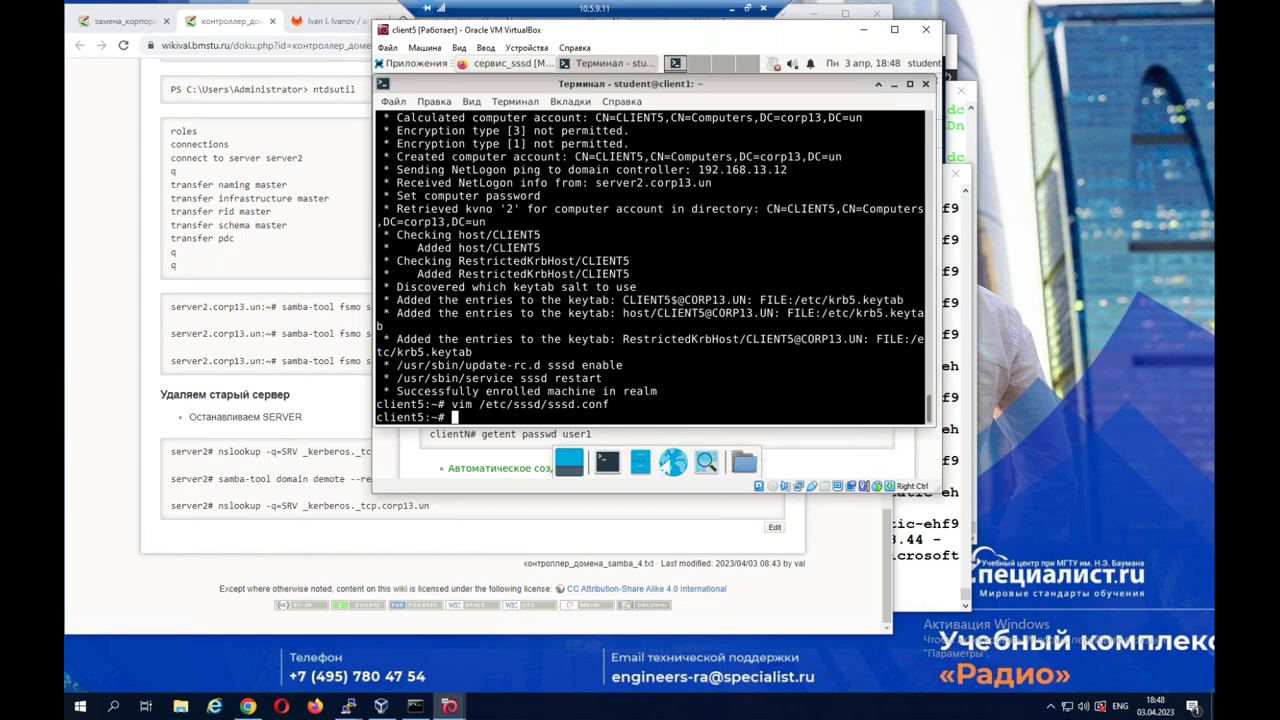
Copy and run 'service sssd restart' on client5.
key(Return)
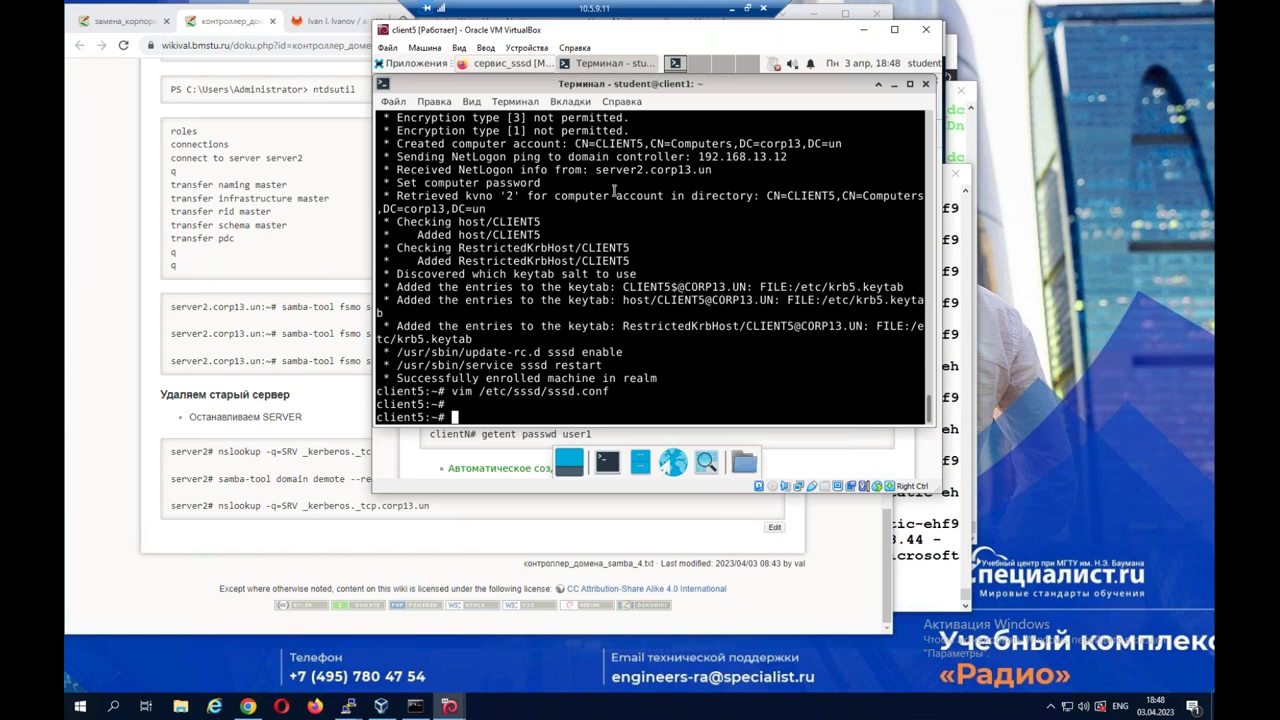
click(508, 66)
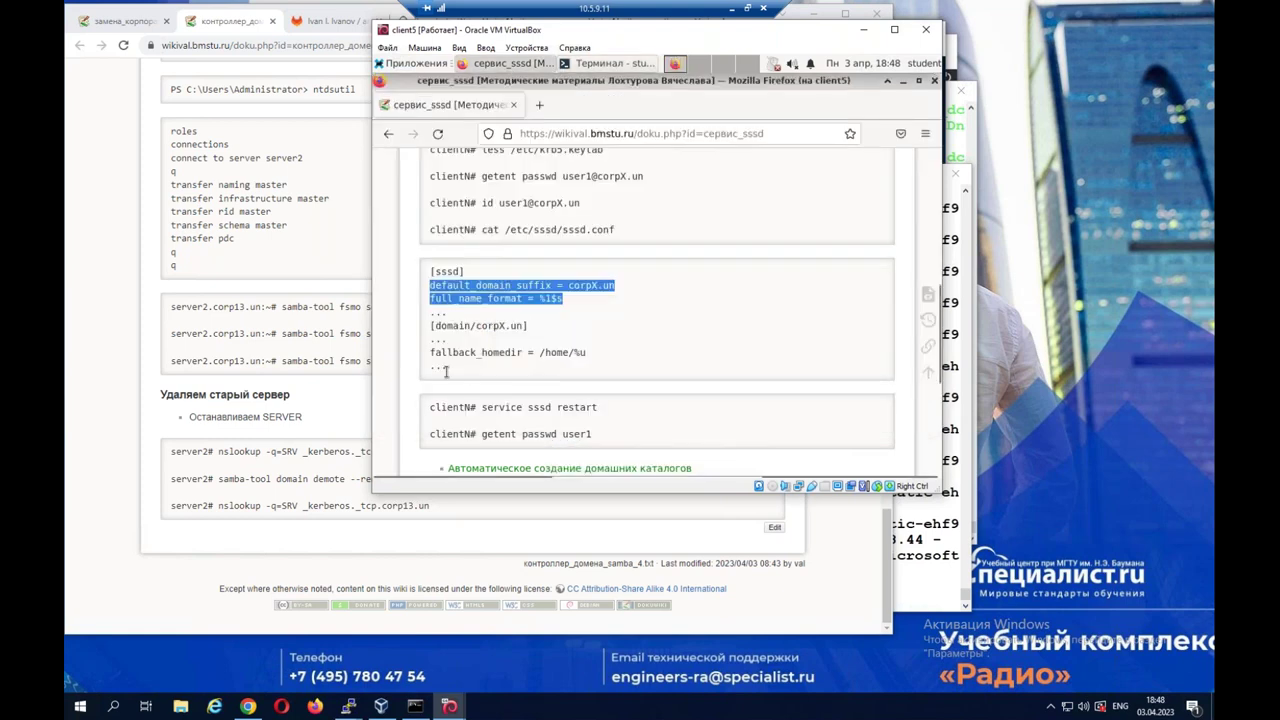
drag(482, 408, 597, 410)
key(ctrl+c)
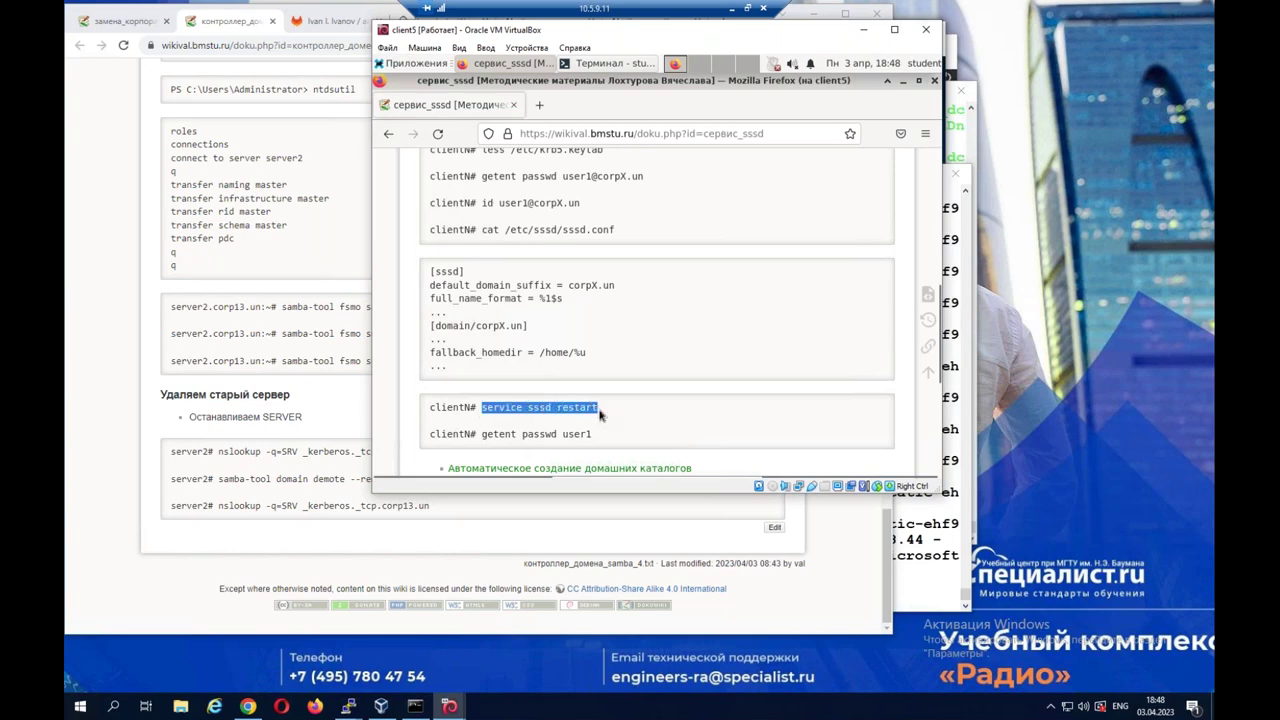
click(609, 66)
right_click(613, 229)
click(655, 308)
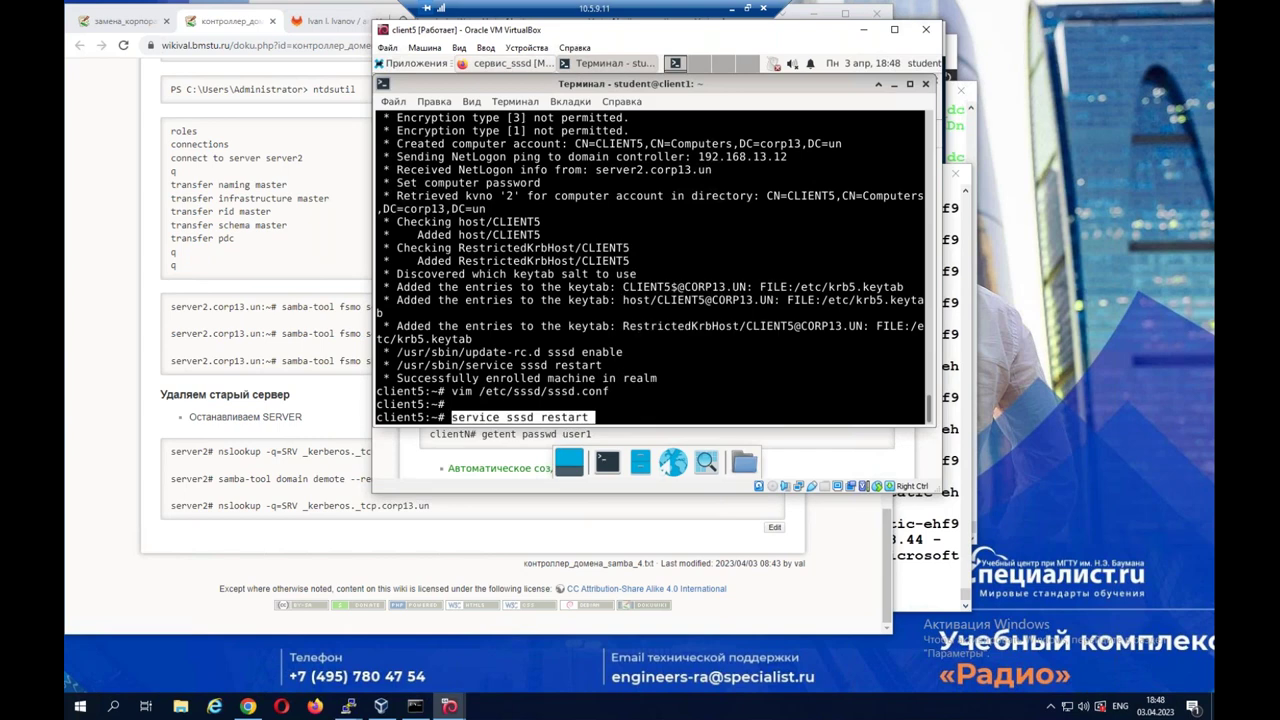
key(Return)
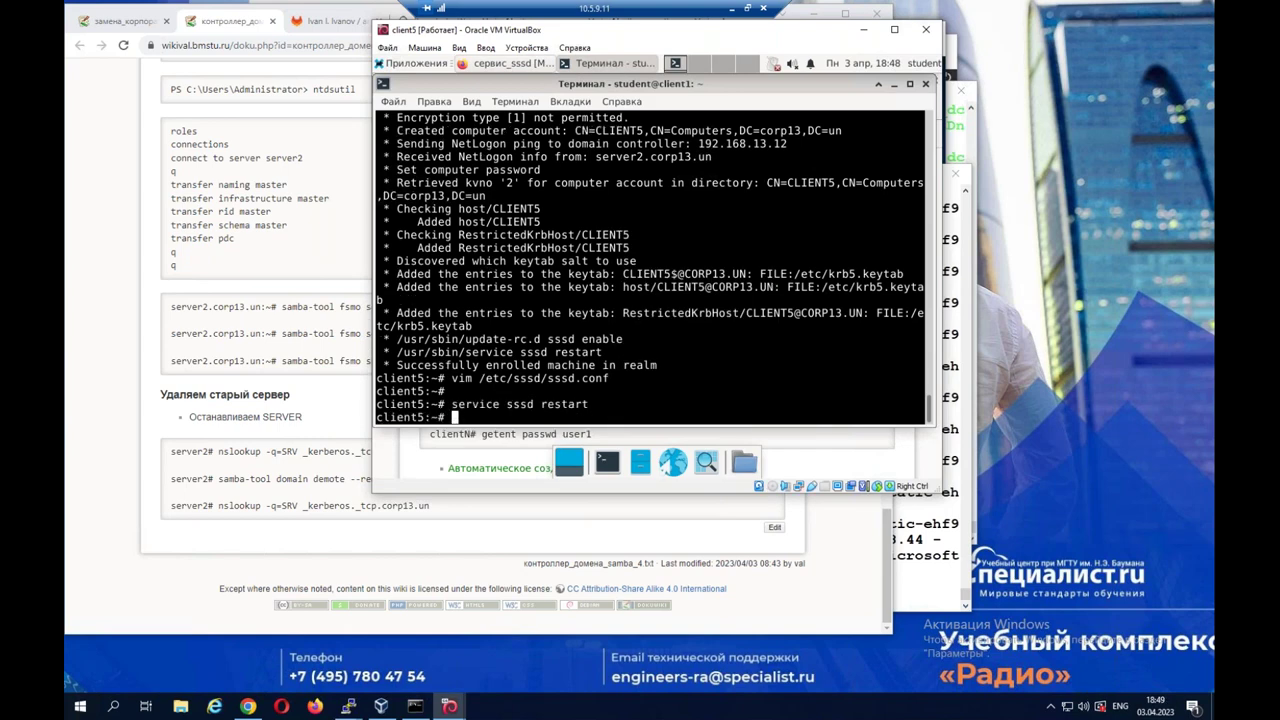
Look up domain users user1, user2, user3 and user4 with getent passwd.
click(407, 447)
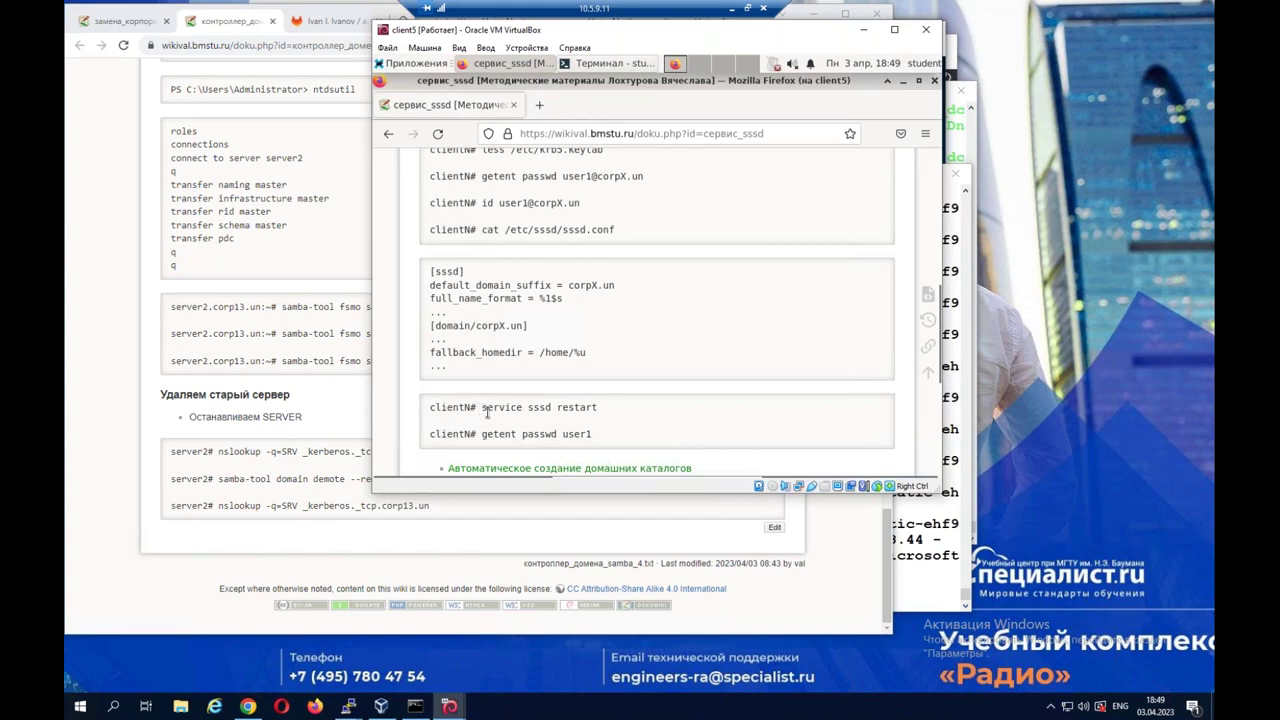
drag(481, 434, 599, 434)
key(ctrl+c)
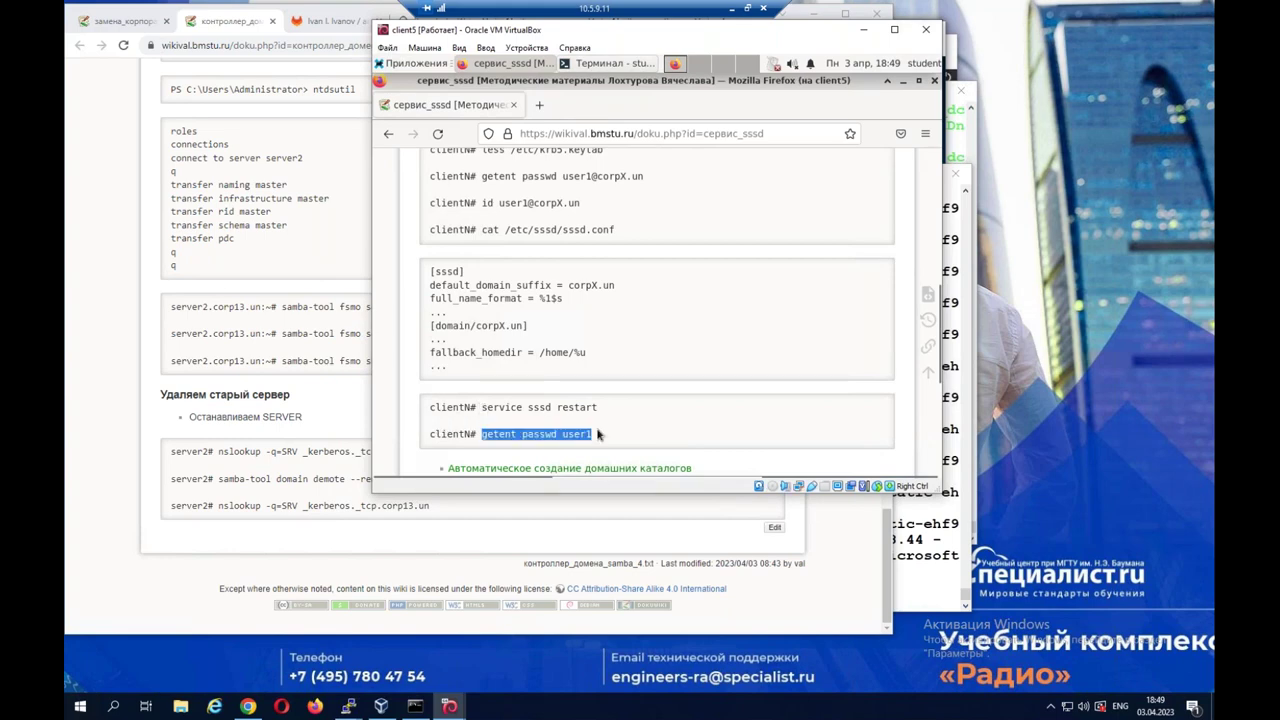
click(610, 63)
right_click(636, 212)
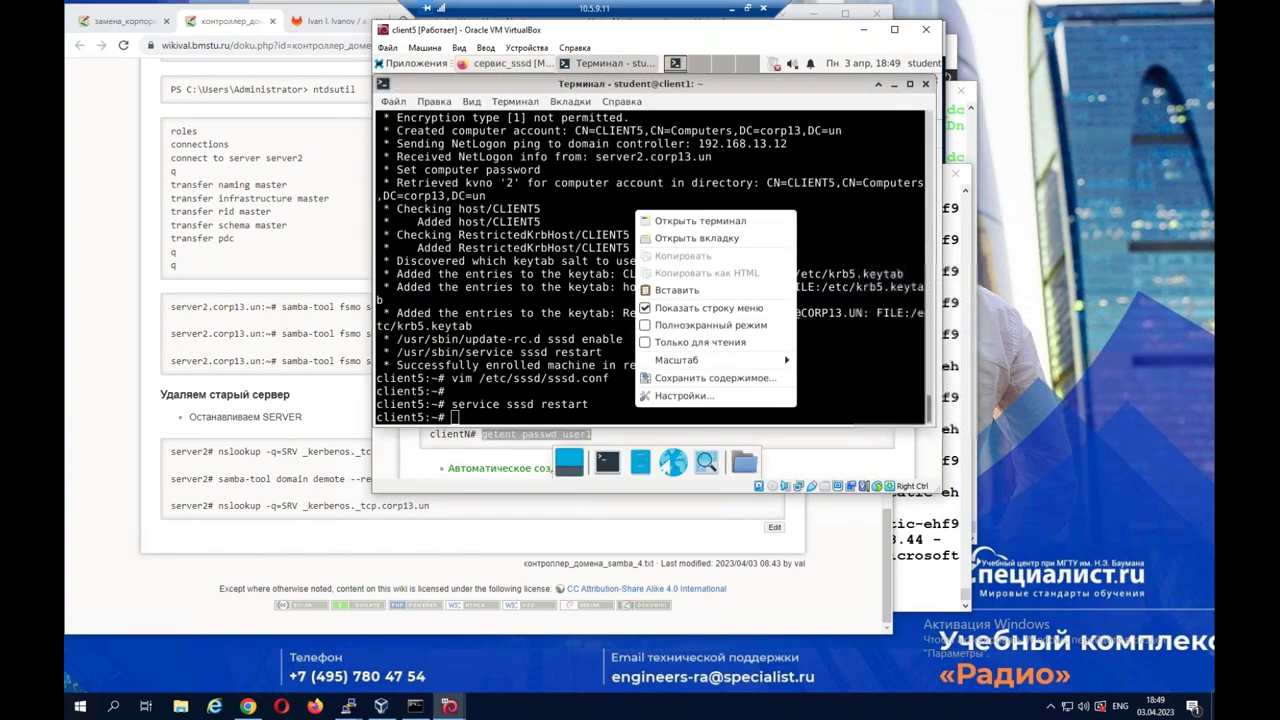
click(677, 290)
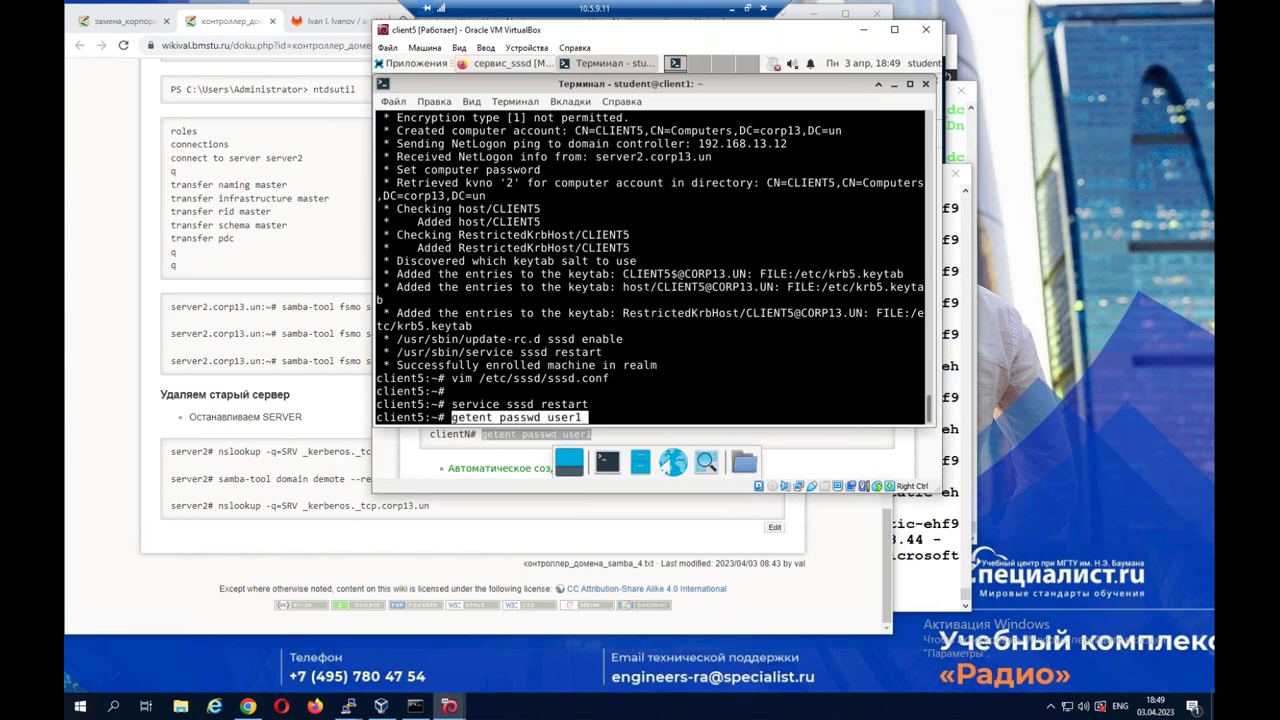
key(Return)
key(Up)
key(BackSpace)
text(2)
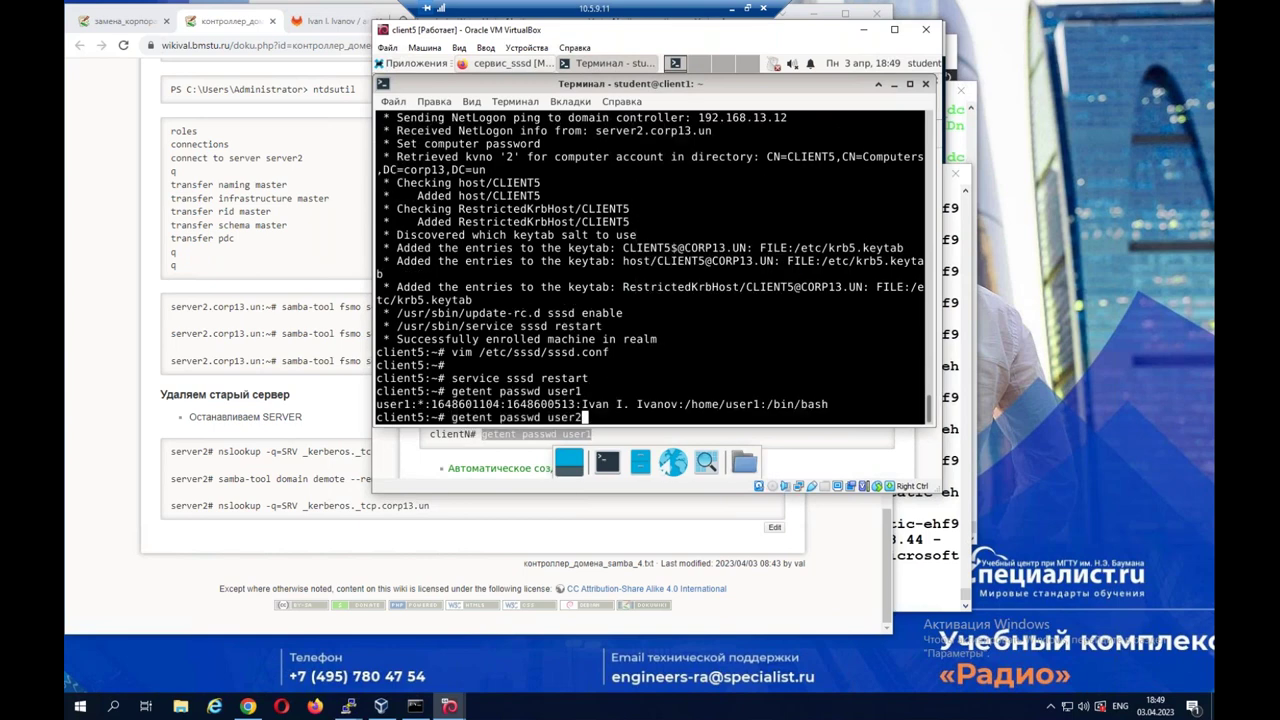
key(Return)
key(Up)
key(BackSpace)
text(3)
key(Return)
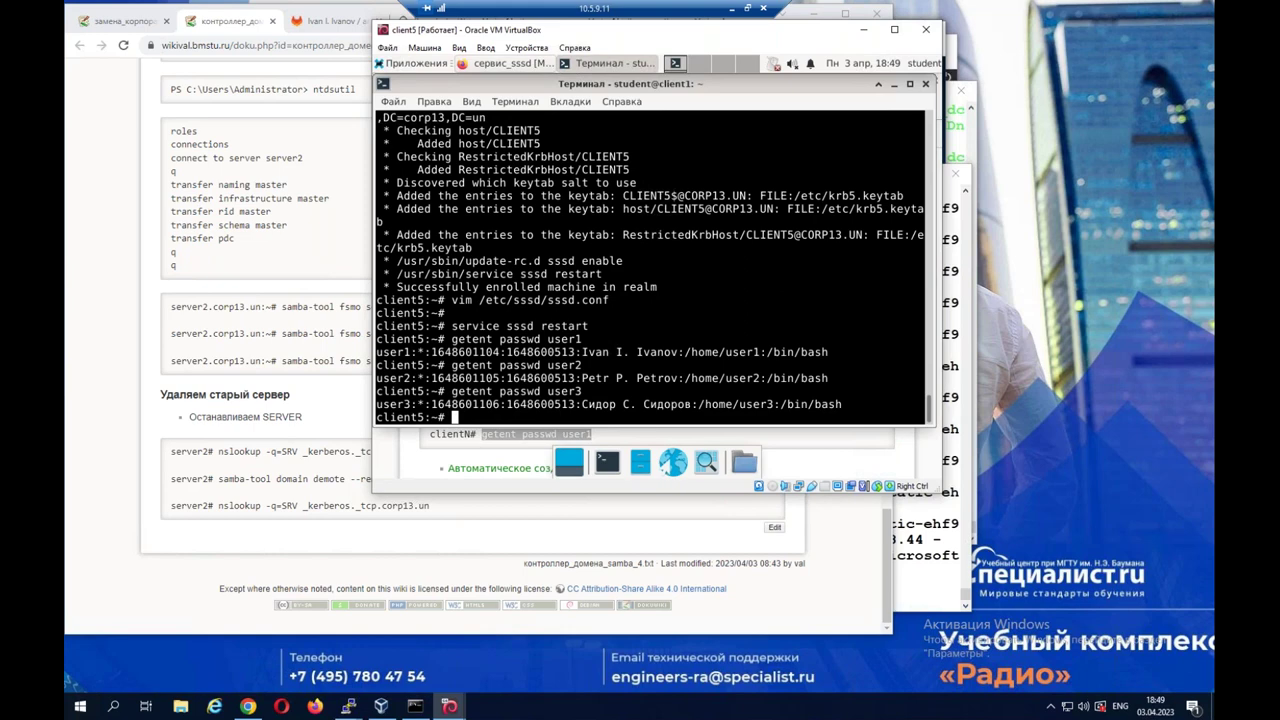
key(Up)
key(BackSpace)
text(4)
key(Return)
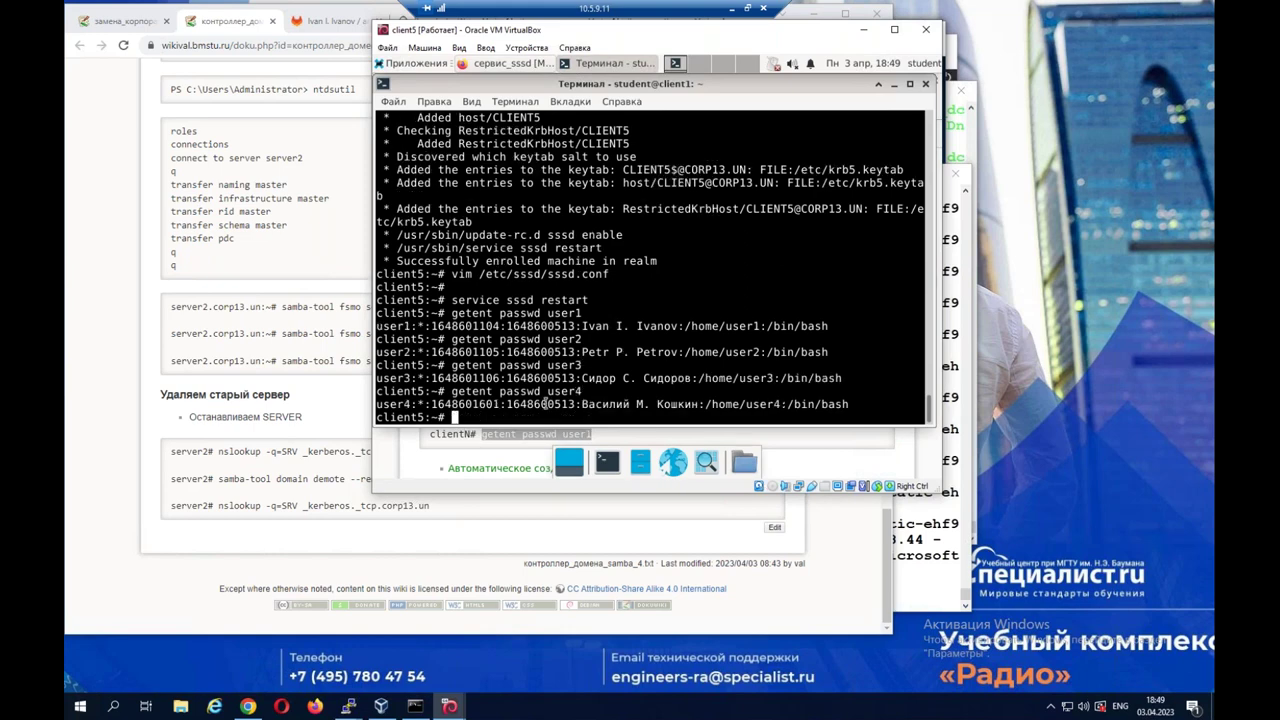
Enable home directory creation with 'pam-auth-update --enable mkhomedir' and exit the root shell.
click(490, 469)
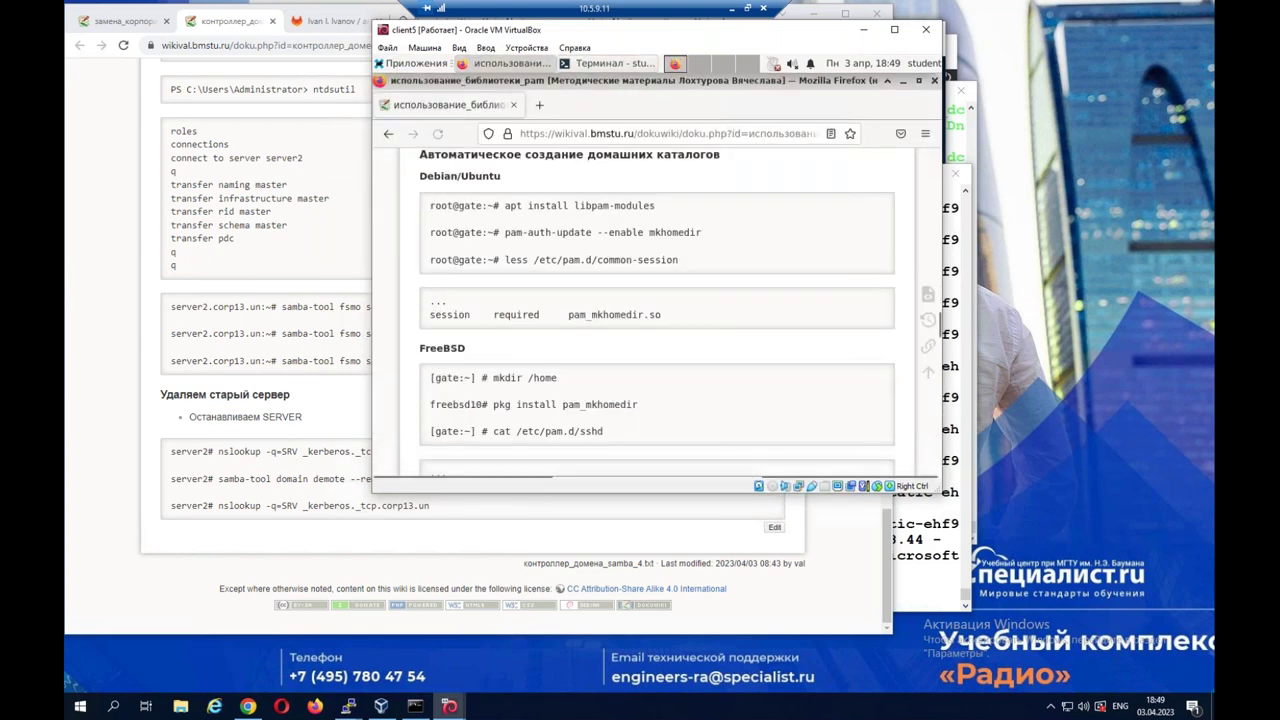
drag(505, 232, 705, 232)
key(ctrl+c)
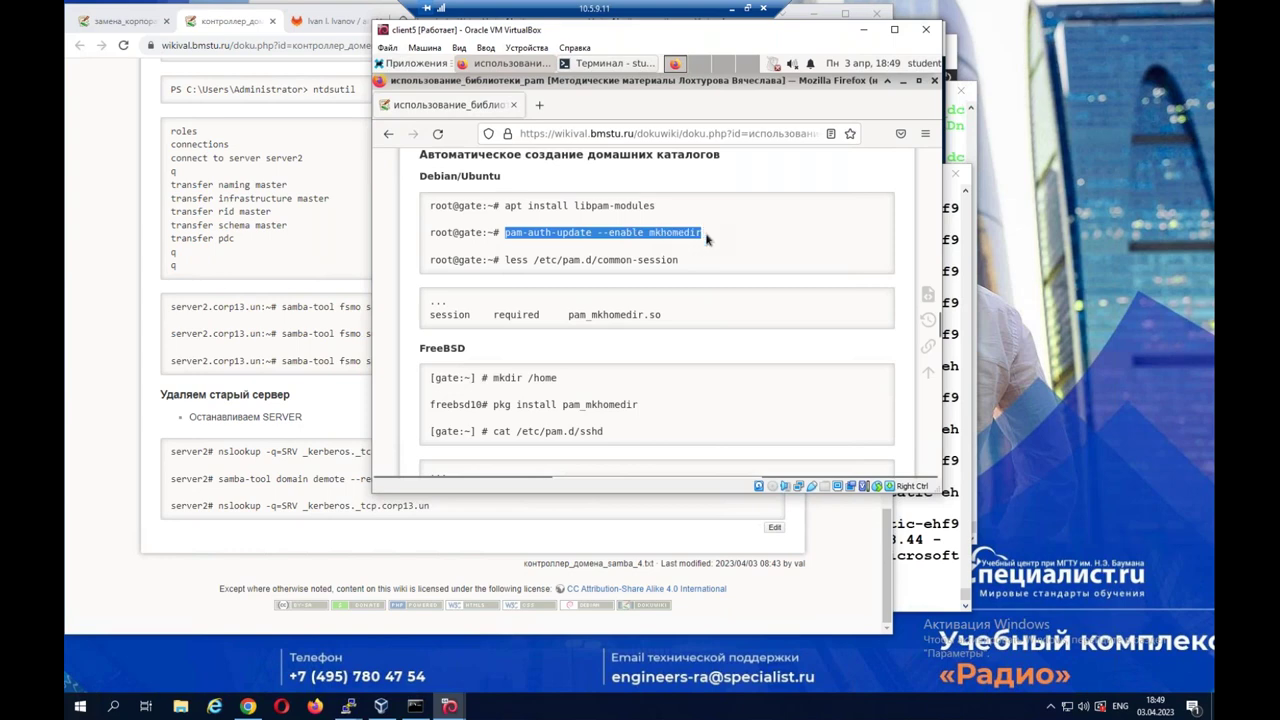
click(608, 63)
right_click(648, 265)
click(688, 342)
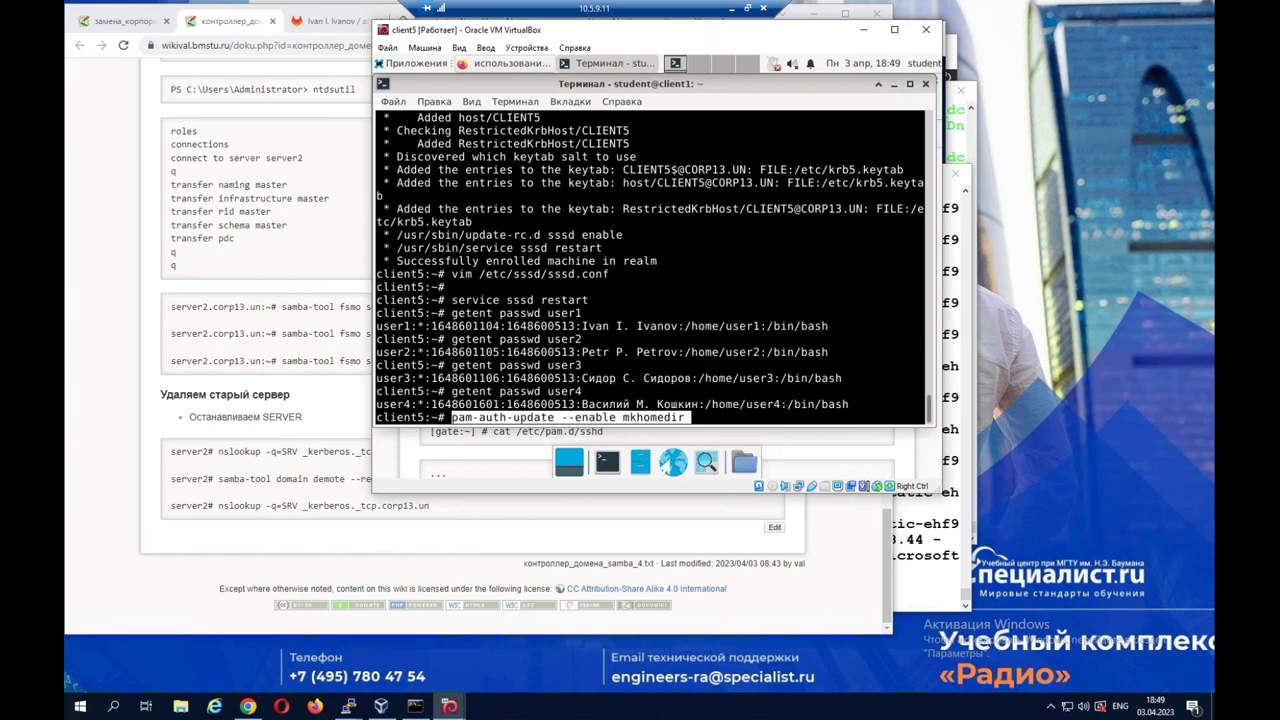
key(Return)
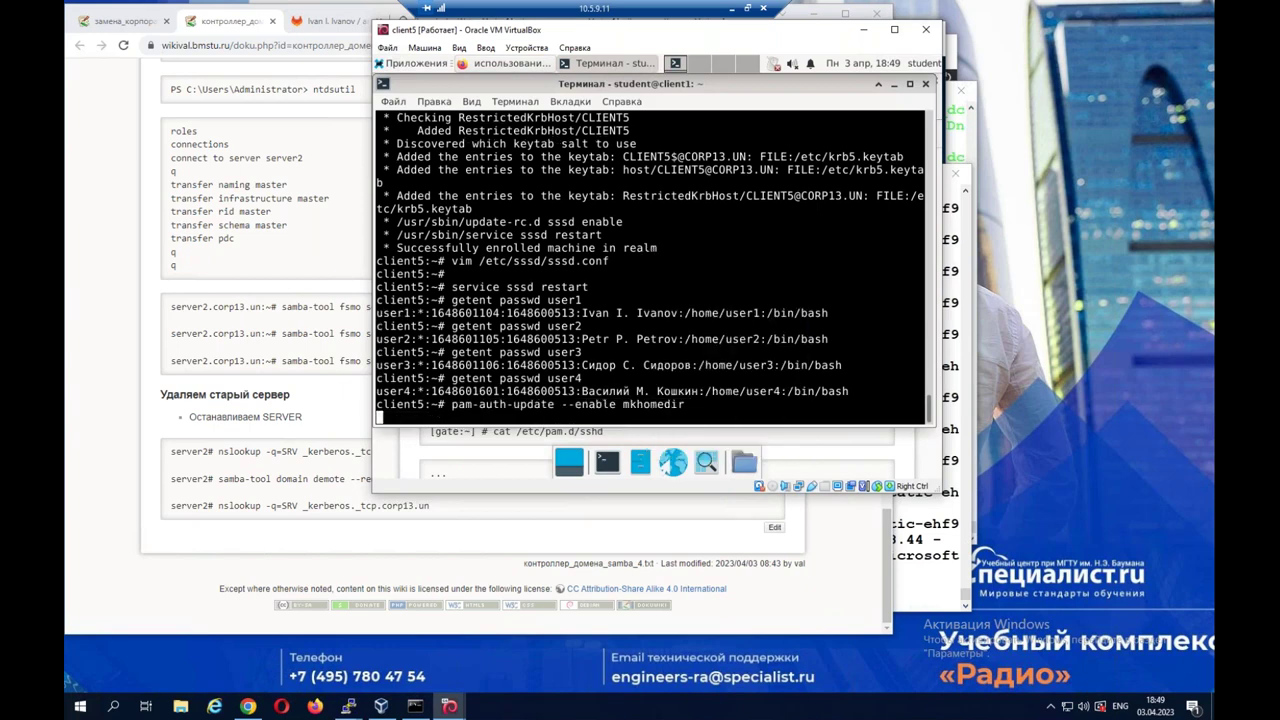
key(ctrl+d)
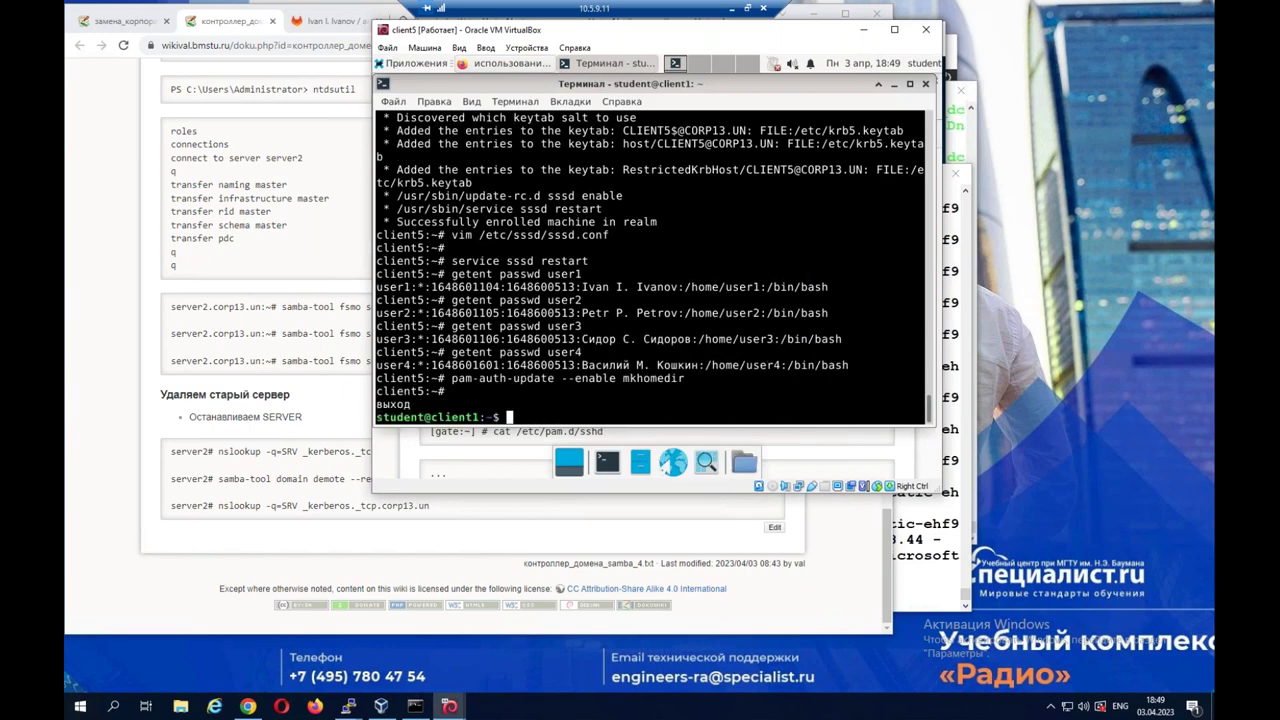
key(alt+Tab)
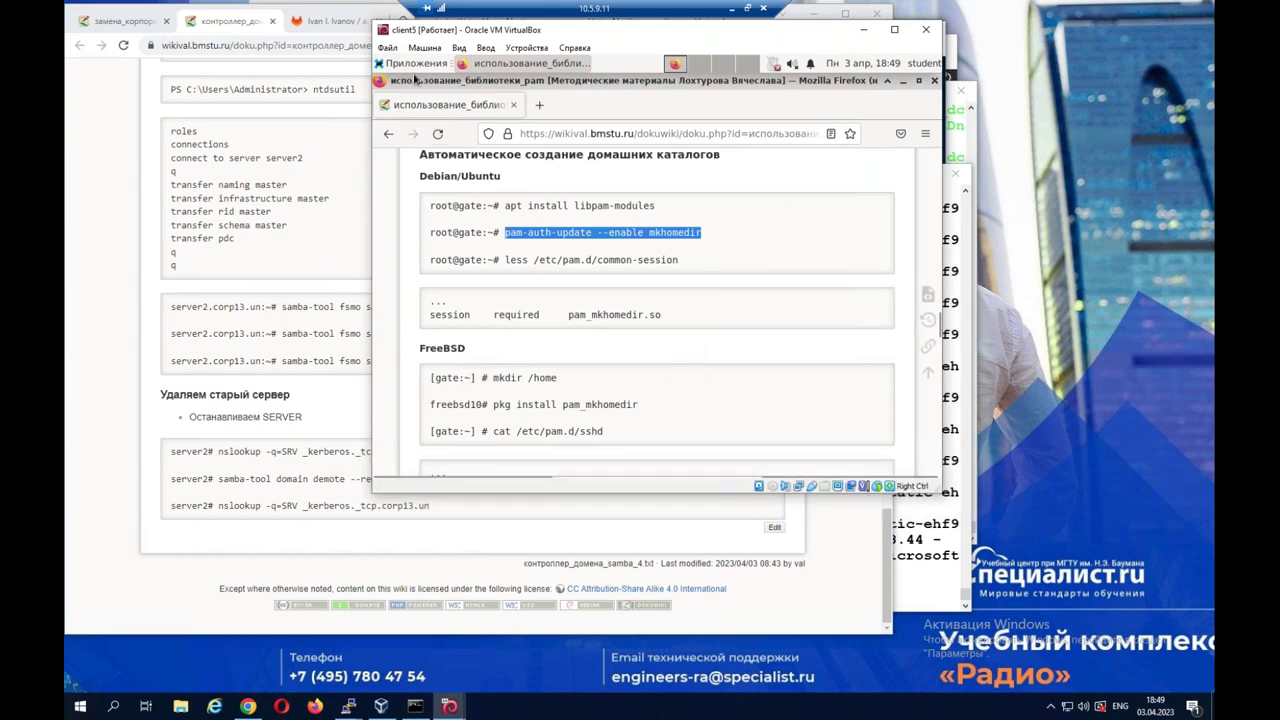
Open a new student Terminal Emulator on client5, close the extra one, and dismiss the mail prompt.
click(414, 64)
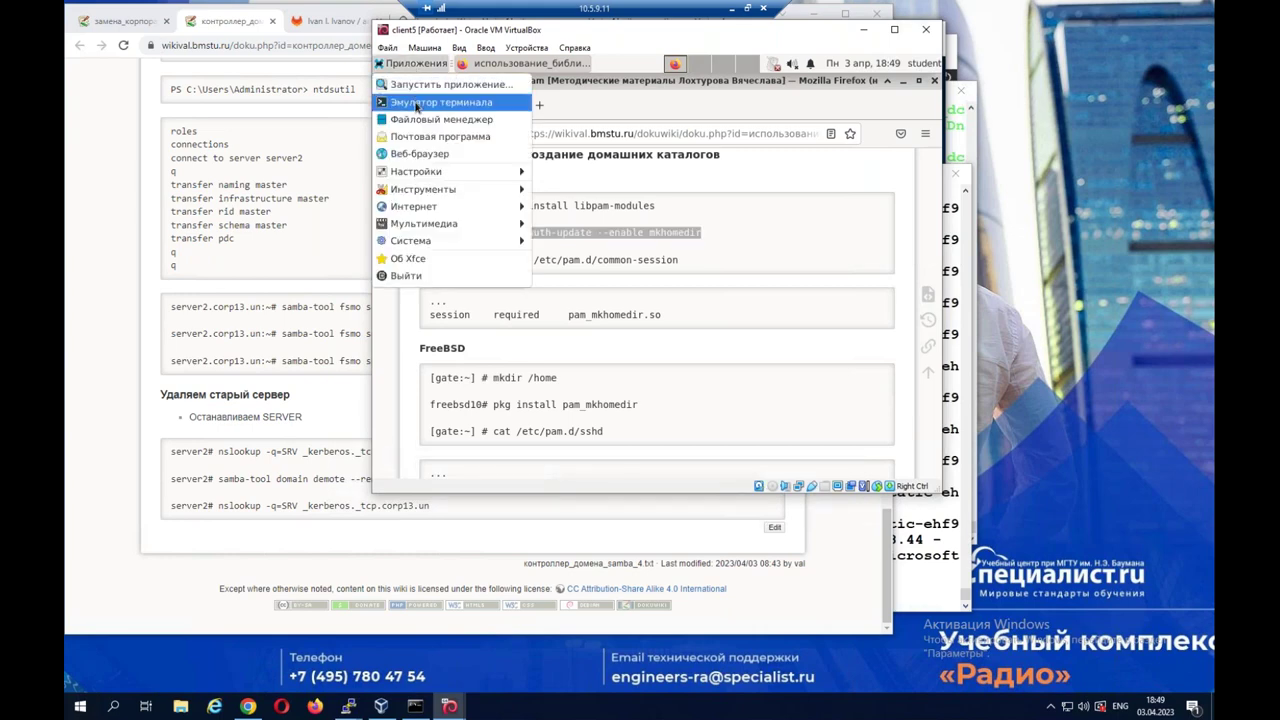
click(418, 103)
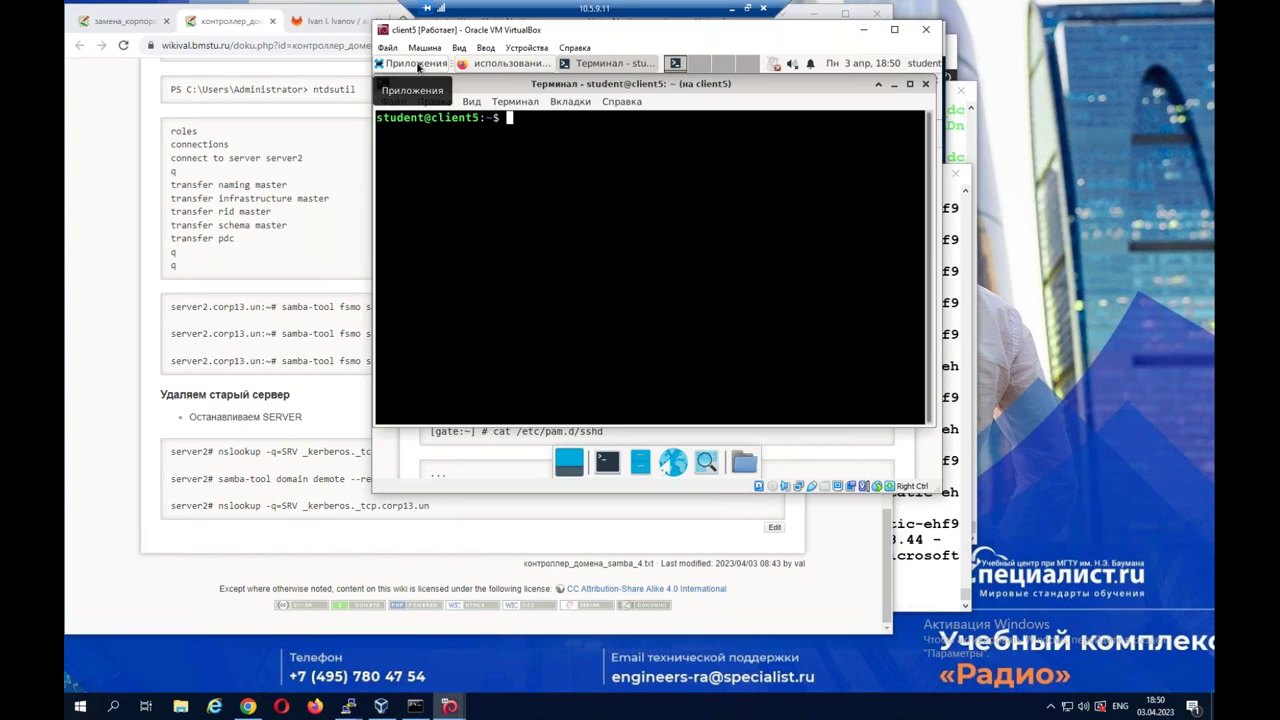
click(416, 63)
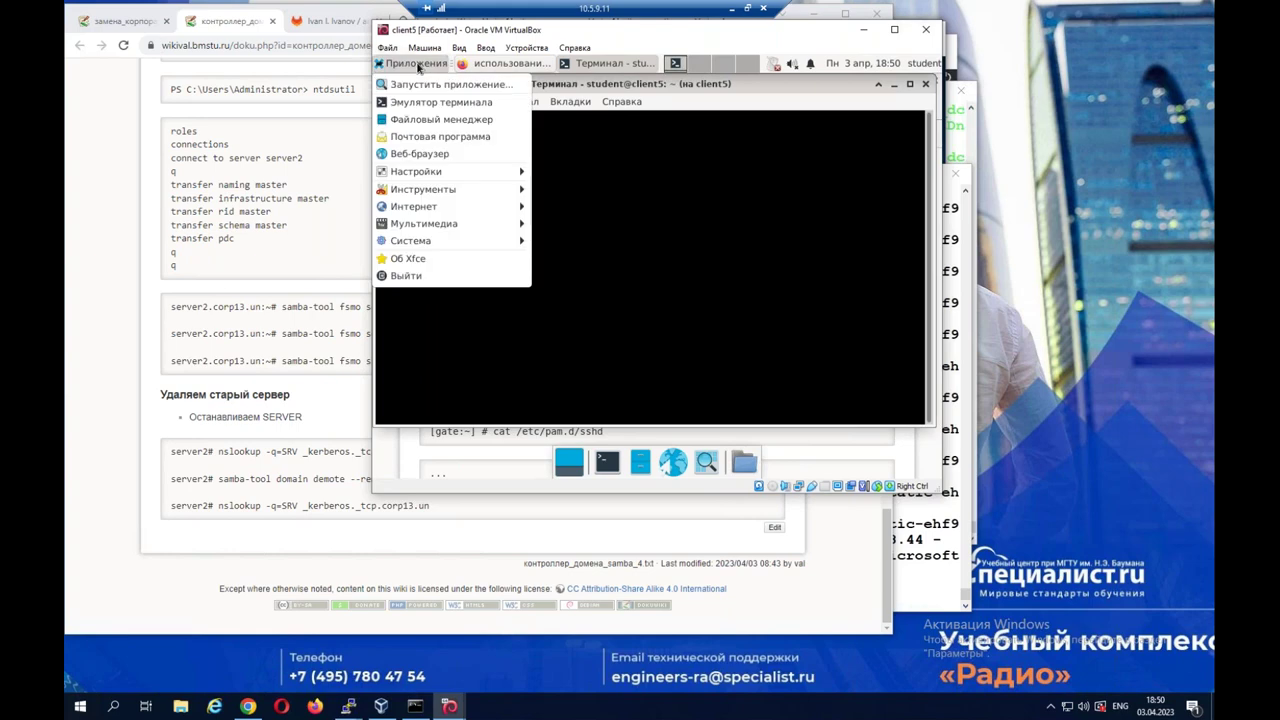
click(432, 103)
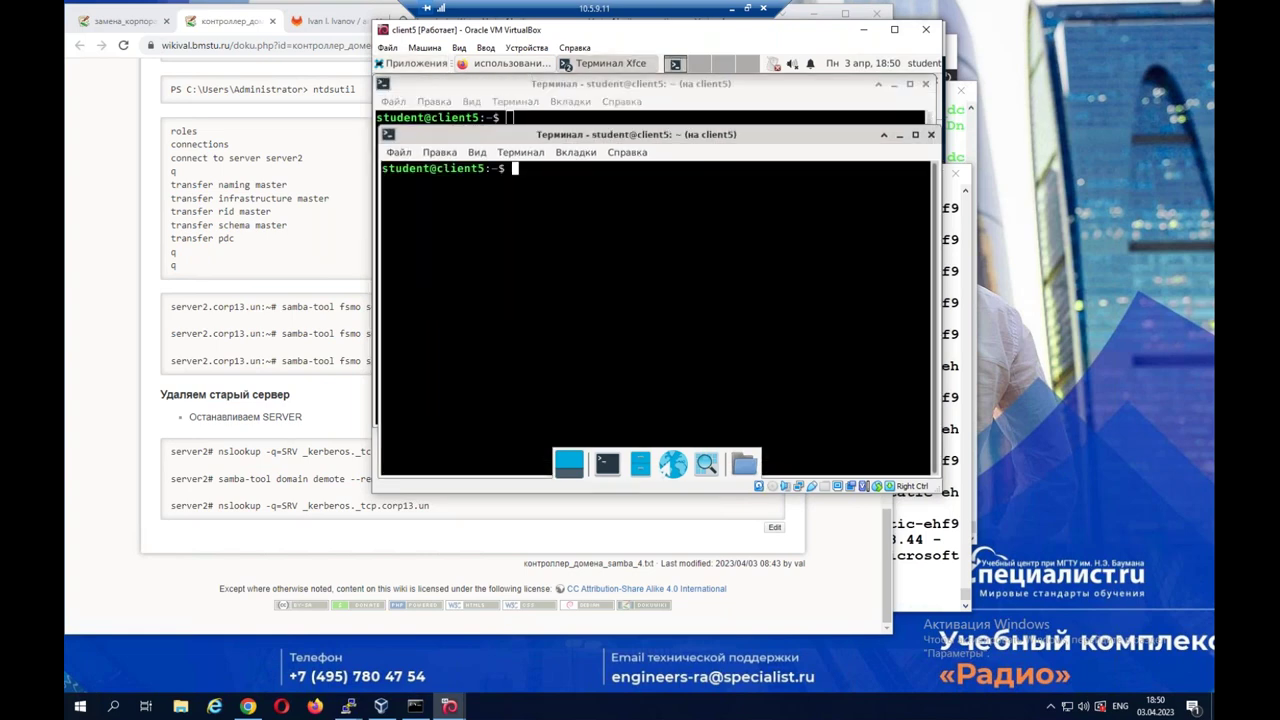
click(931, 134)
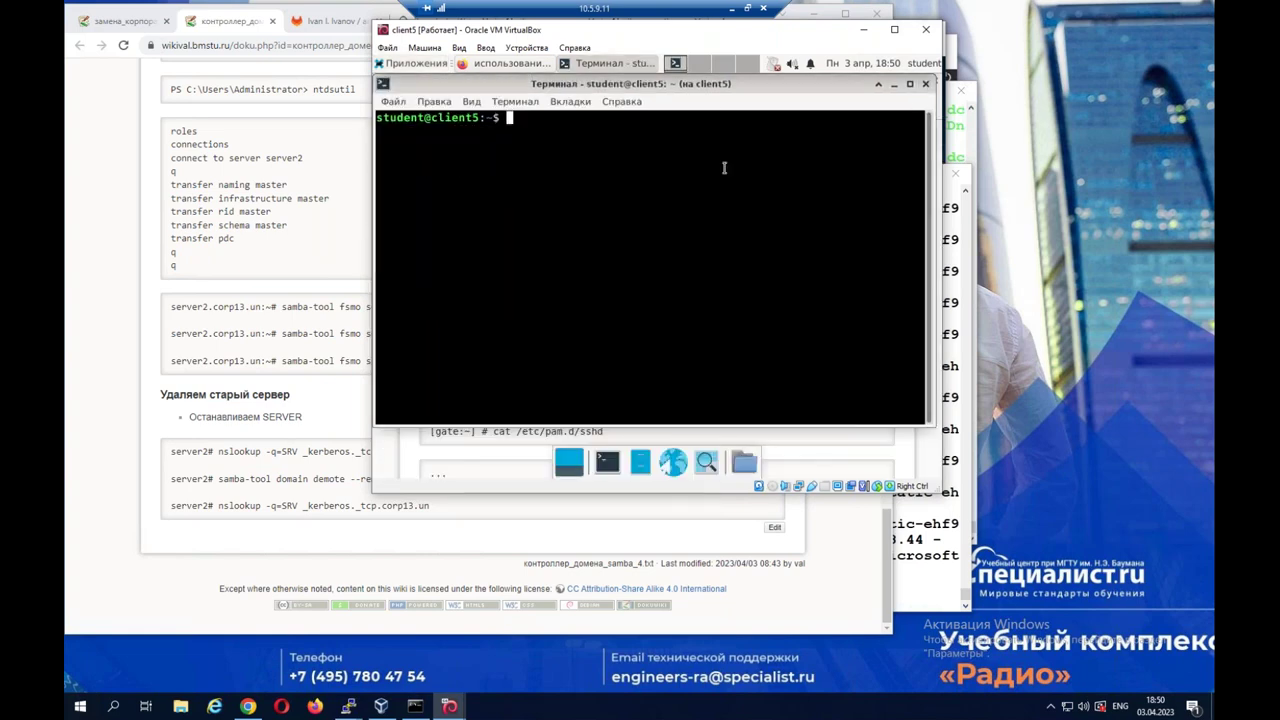
click(423, 67)
key(Escape)
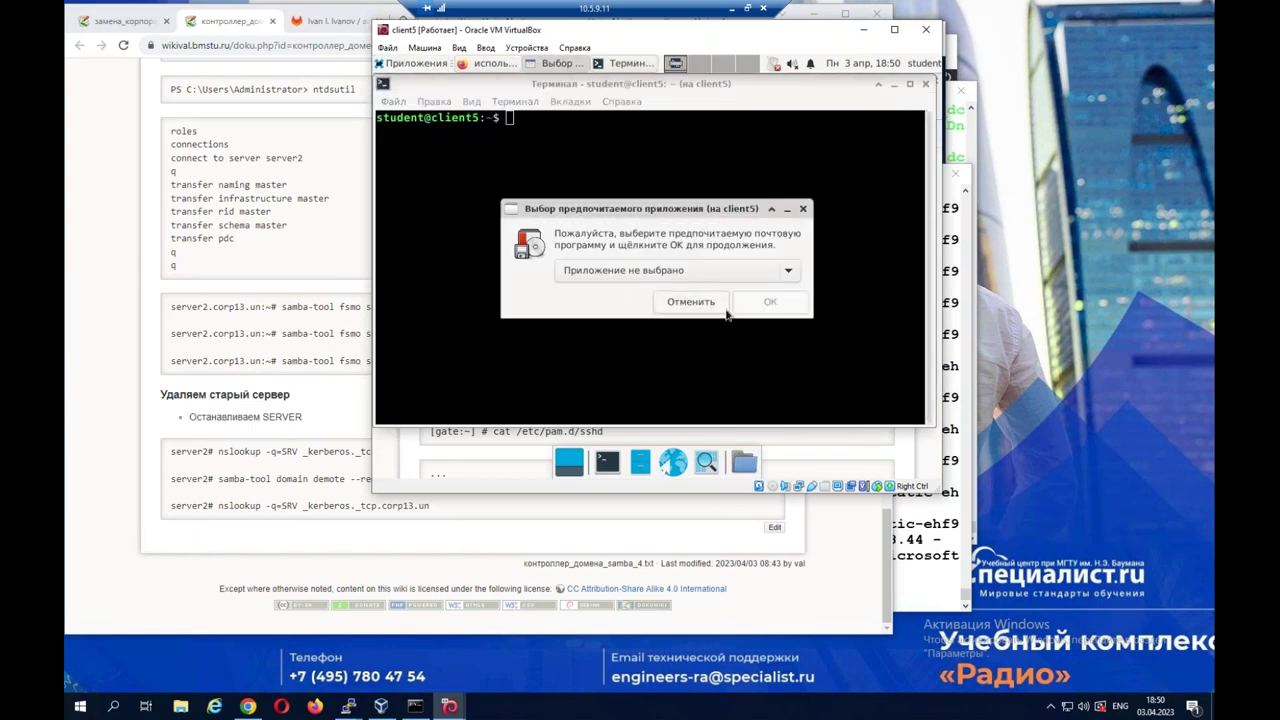
click(705, 308)
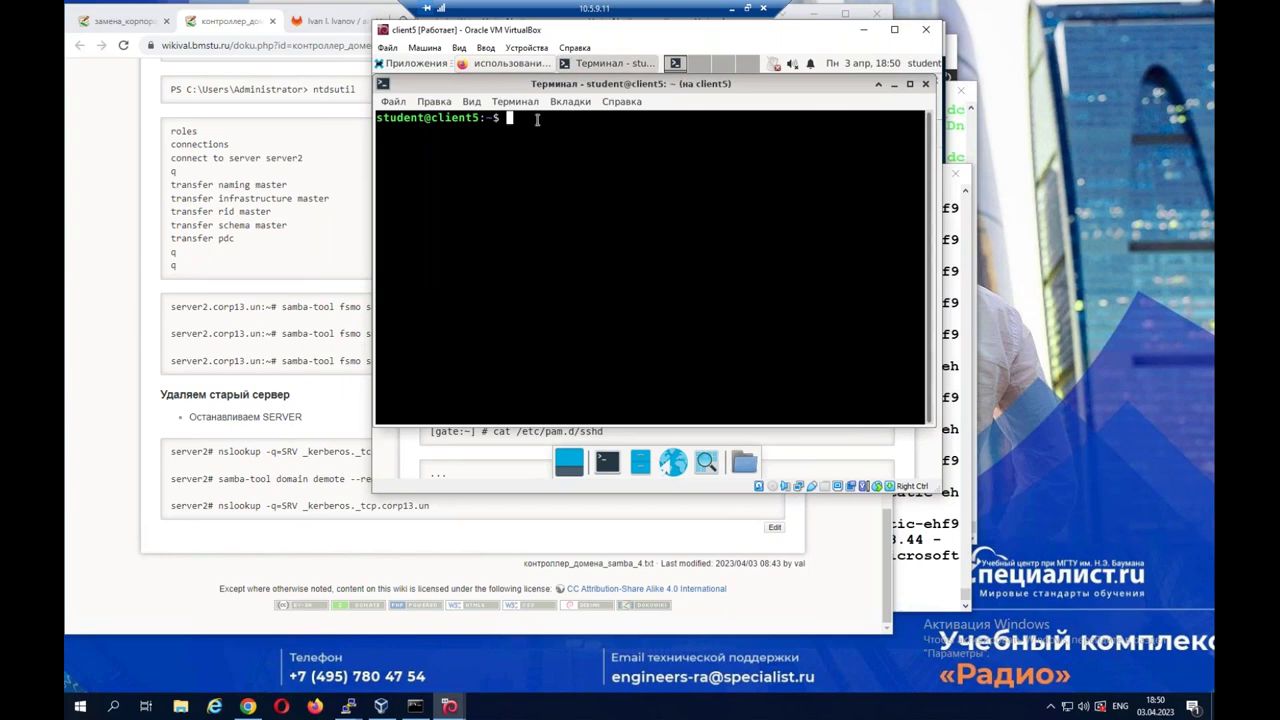
click(530, 63)
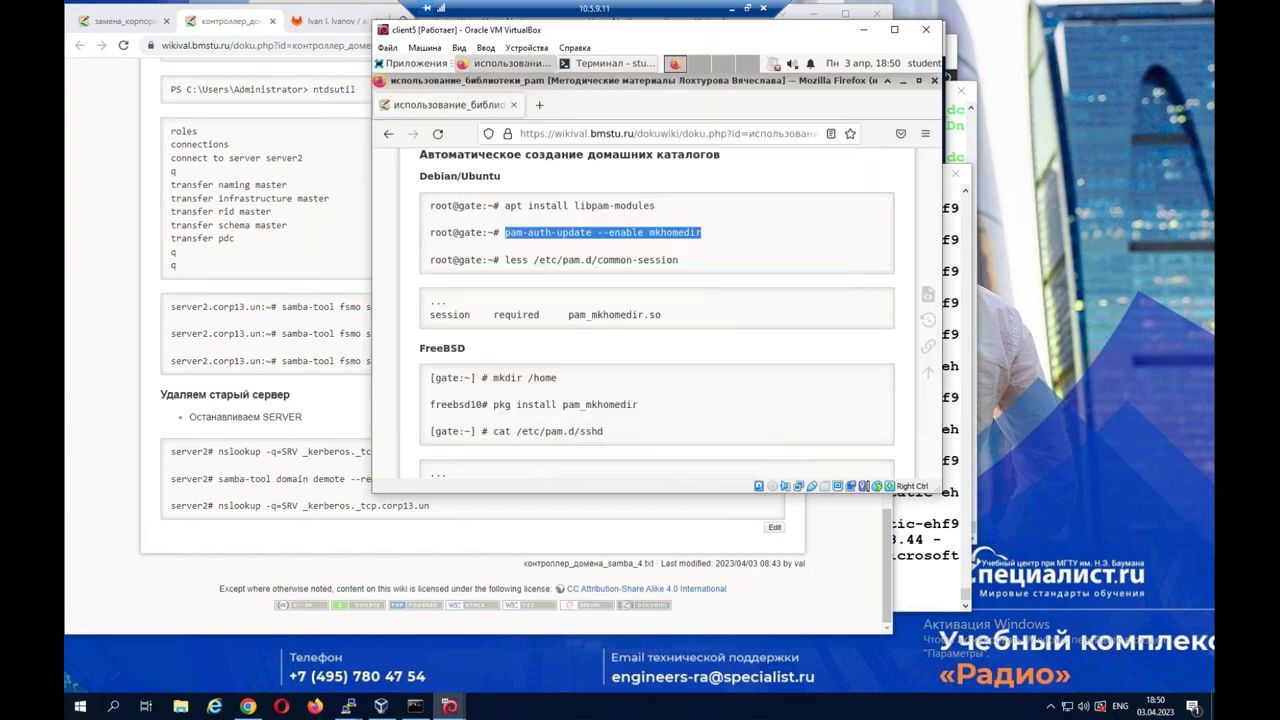
click(558, 136)
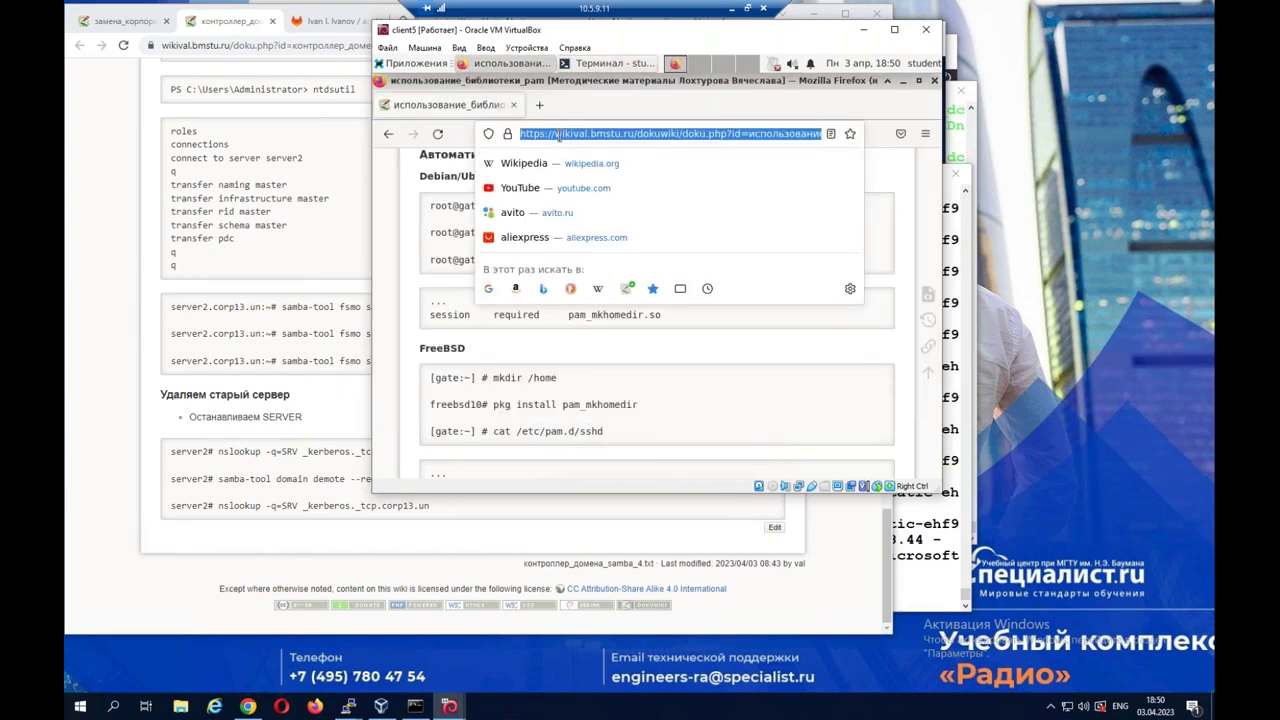
text(ftp)
key(BackSpace)
key(BackSpace)
key(BackSpace)
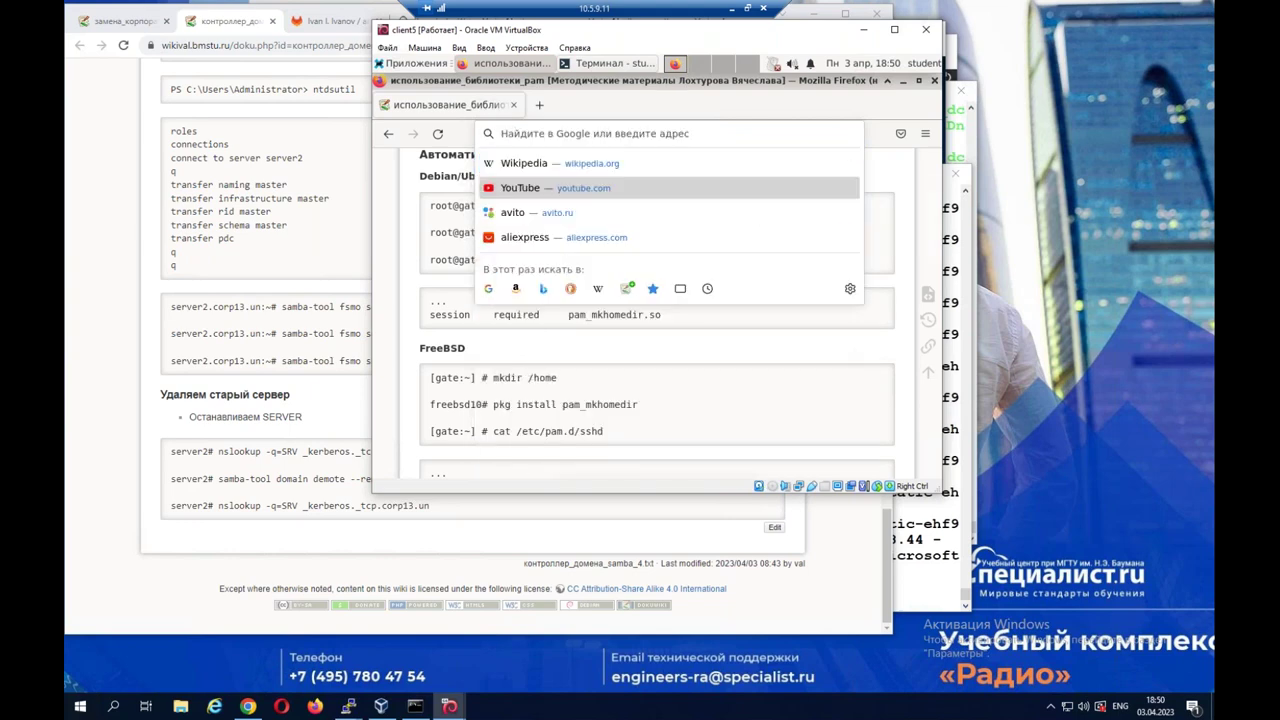
text(http:/)
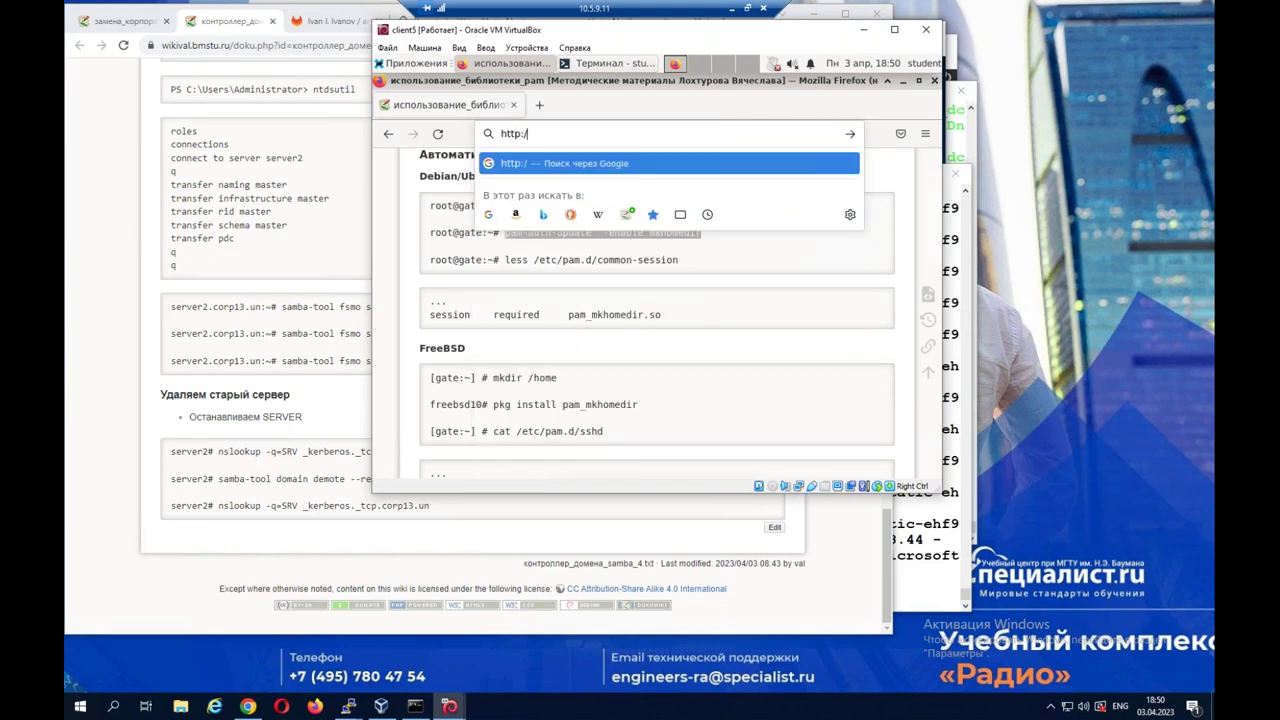
text(/git)
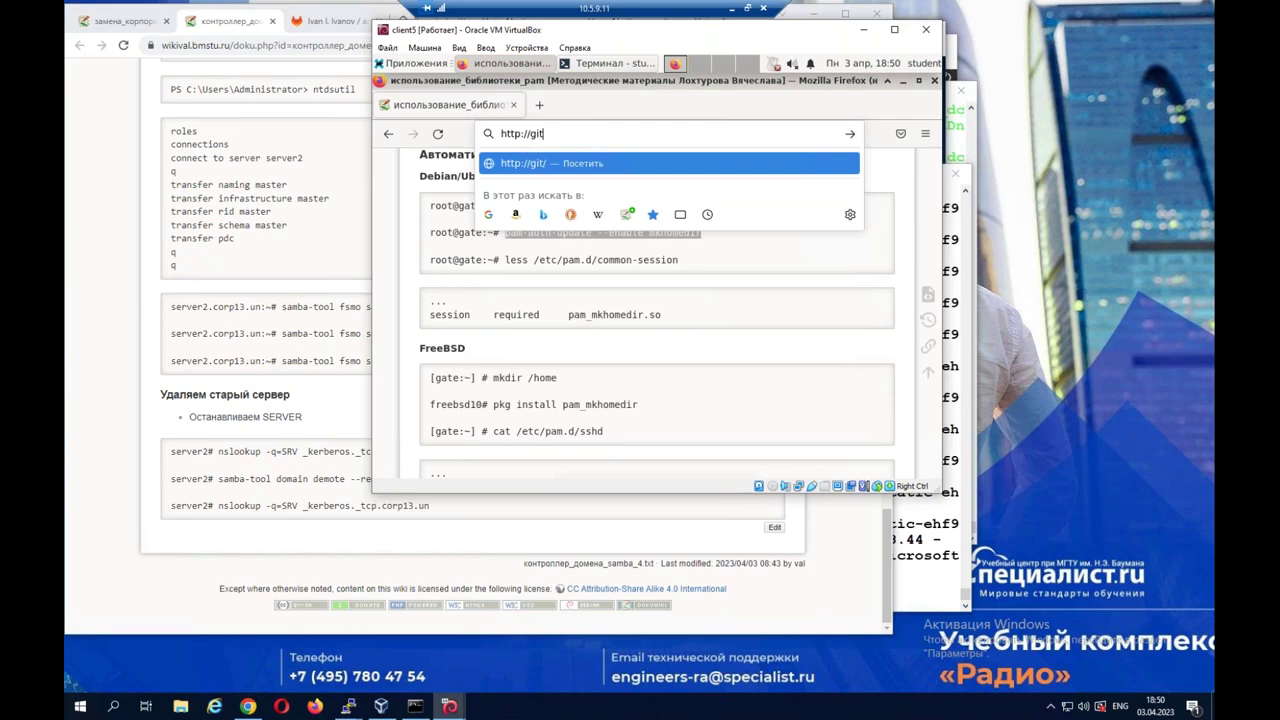
key(BackSpace)
key(BackSpace)
text(ate)
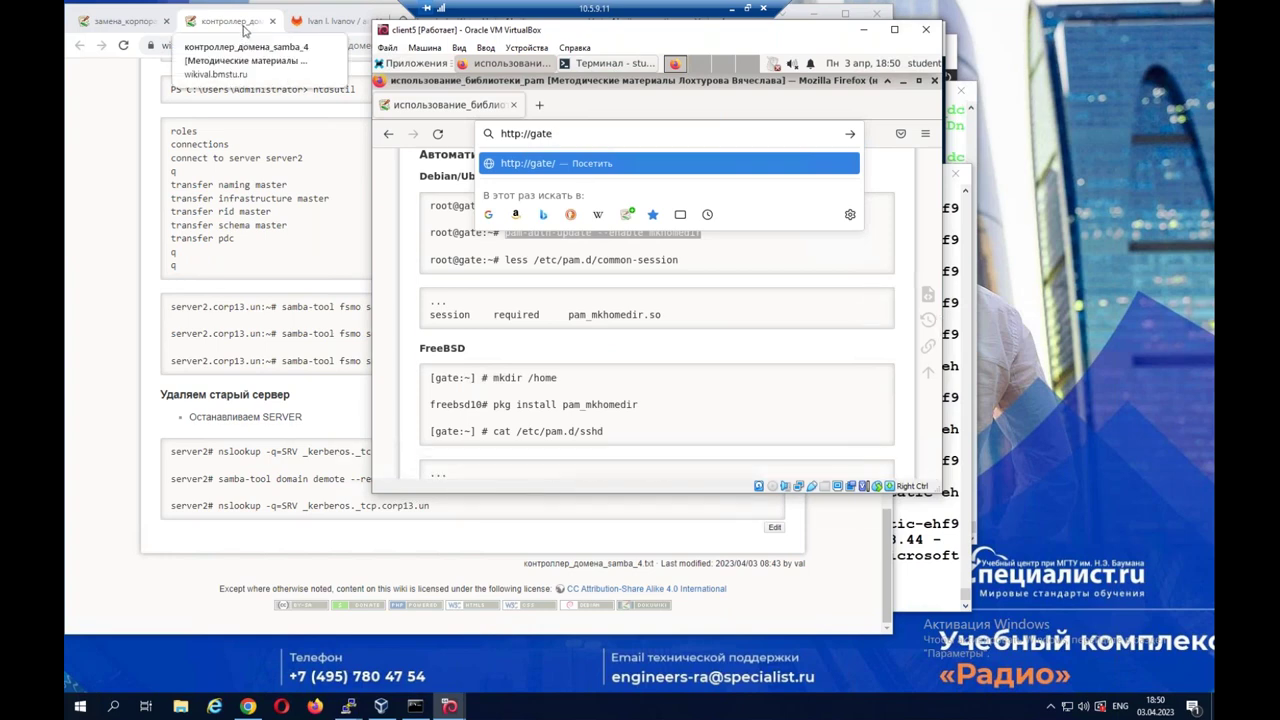
click(245, 30)
click(130, 25)
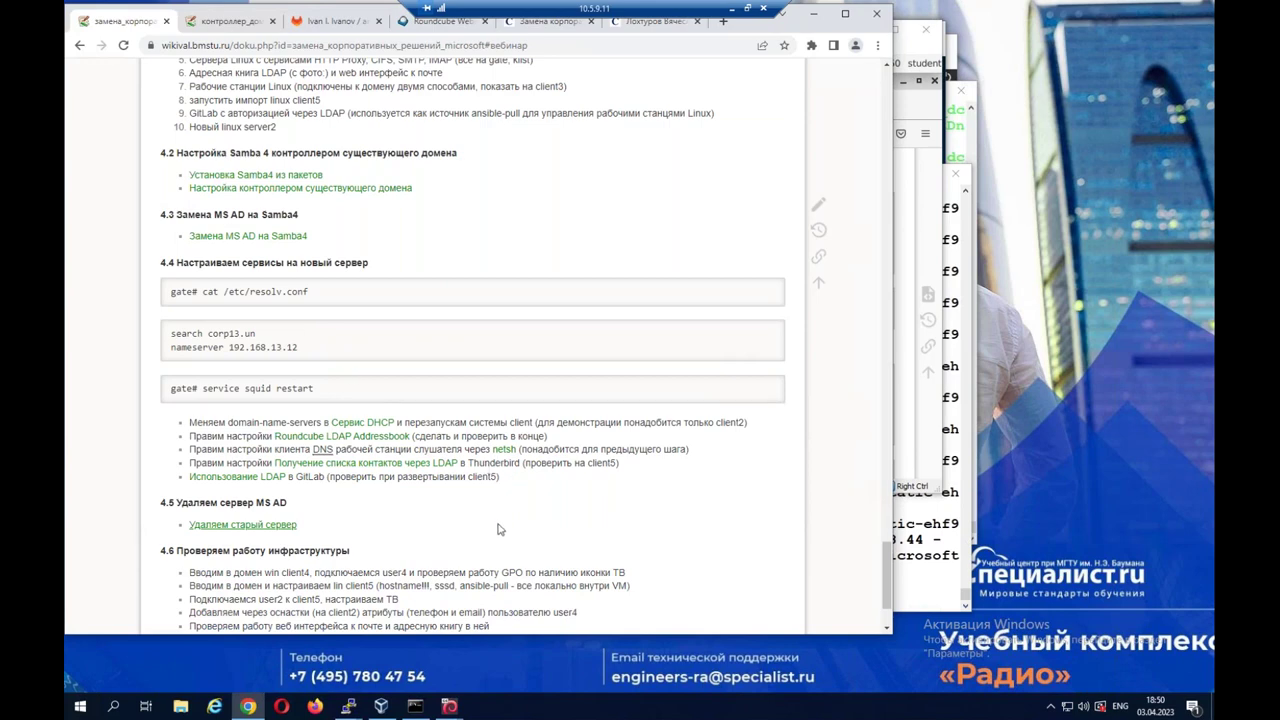
Open the GitLab 'Использование LDAP' wiki page in a new tab and copy the /etc/gitlab/gitlab.rb path.
scroll(495, 526, down, 1)
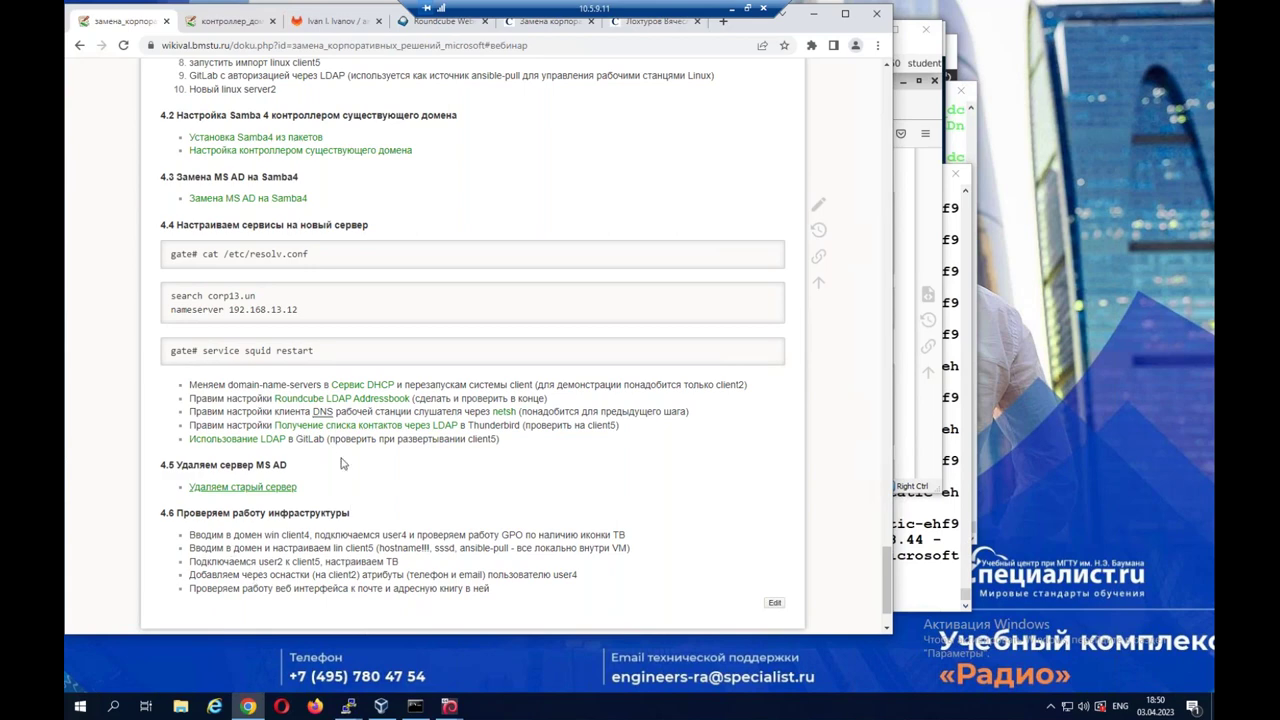
click(349, 707)
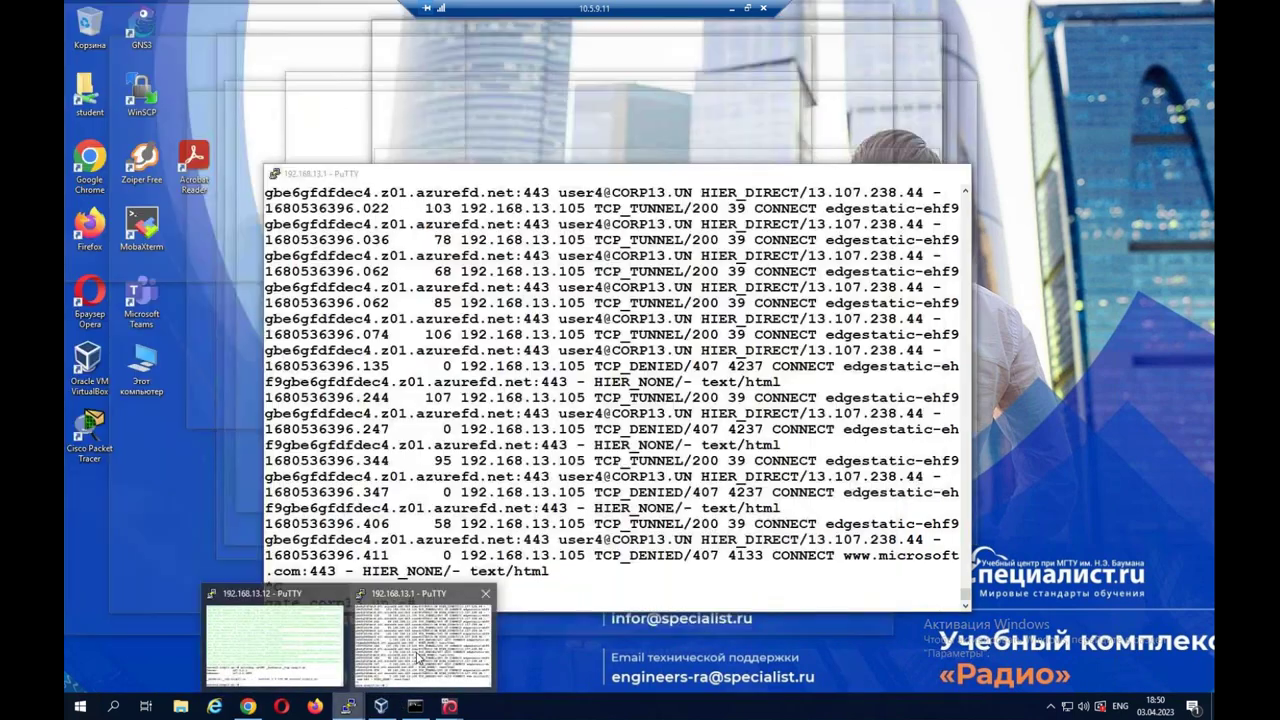
click(420, 645)
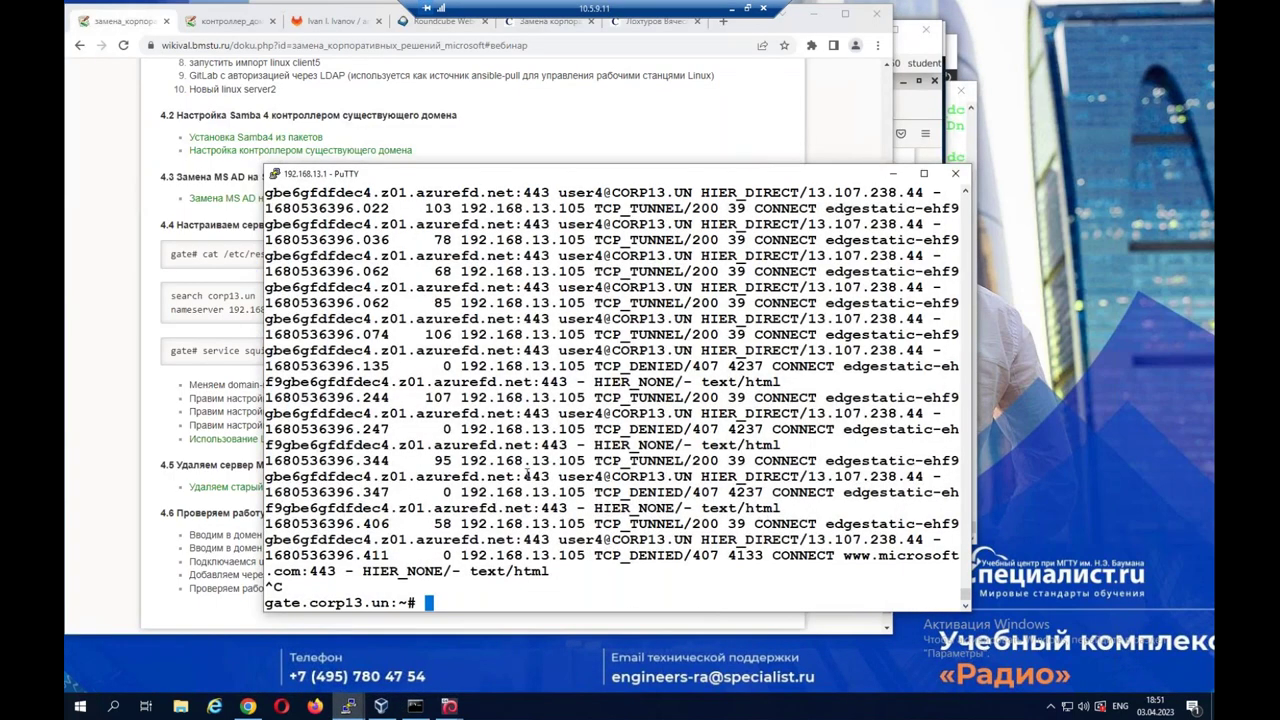
click(115, 478)
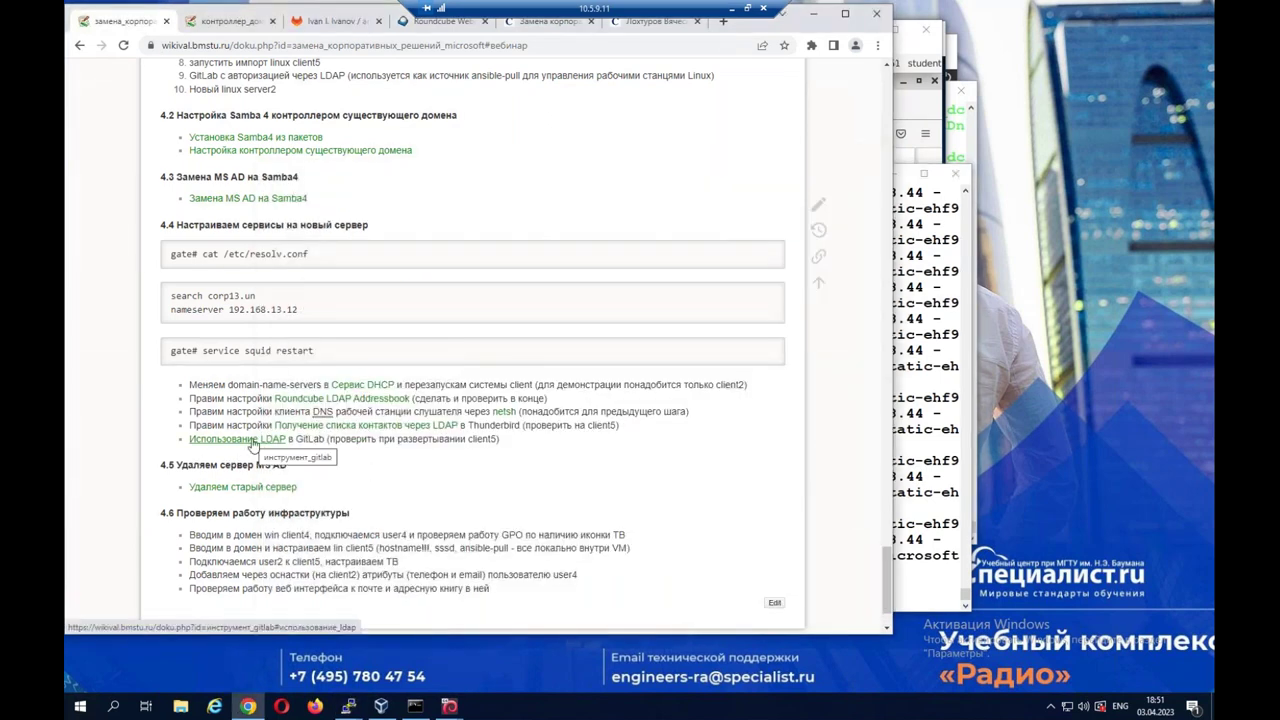
right_click(251, 441)
click(290, 452)
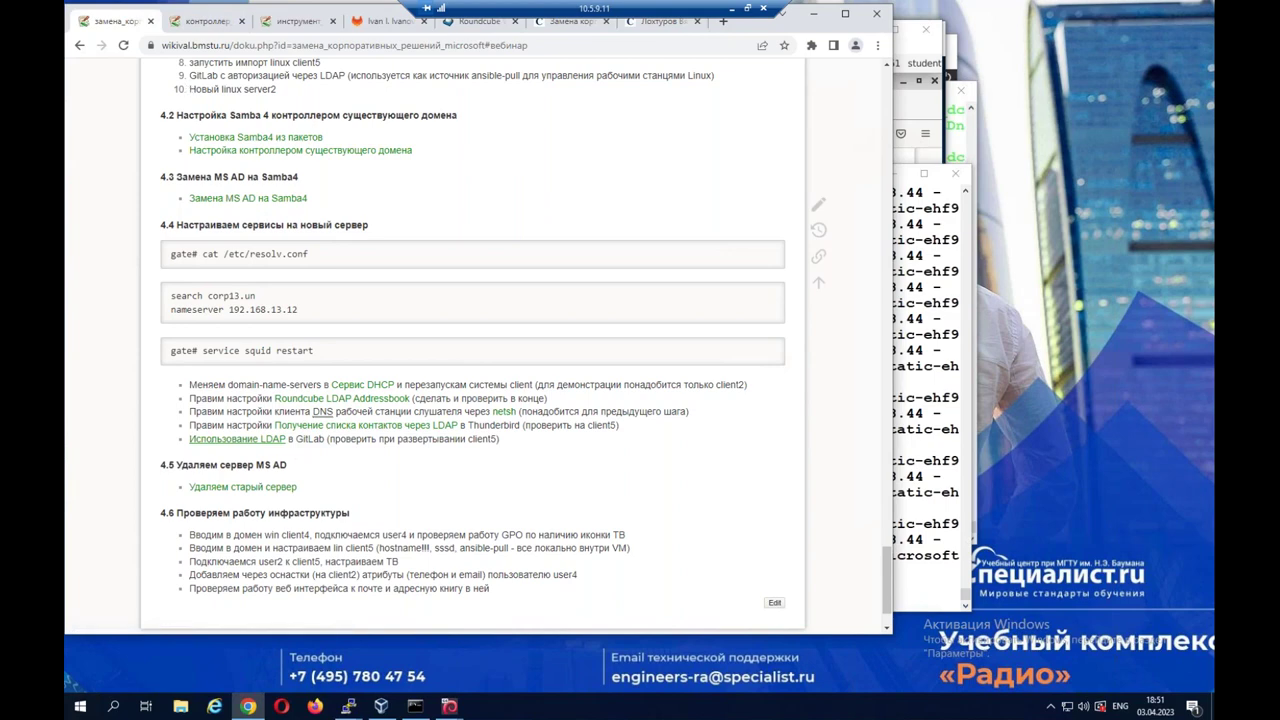
click(284, 22)
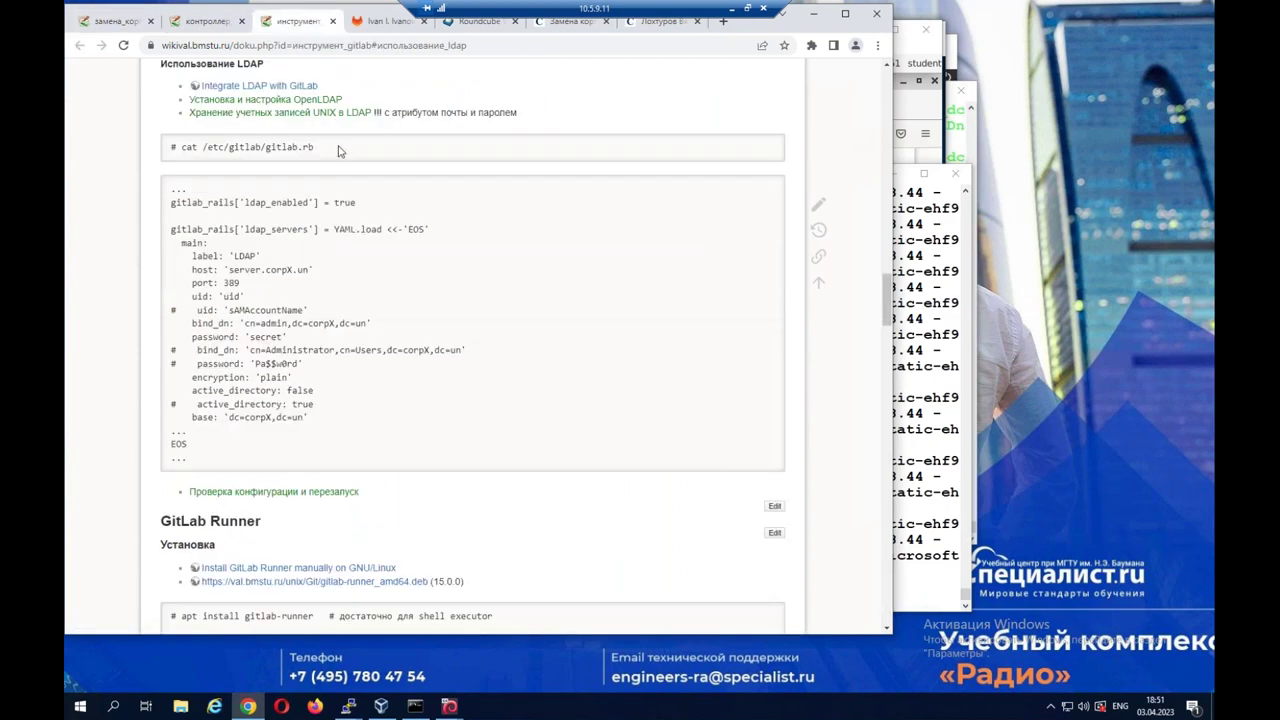
drag(203, 147, 316, 147)
key(ctrl+c)
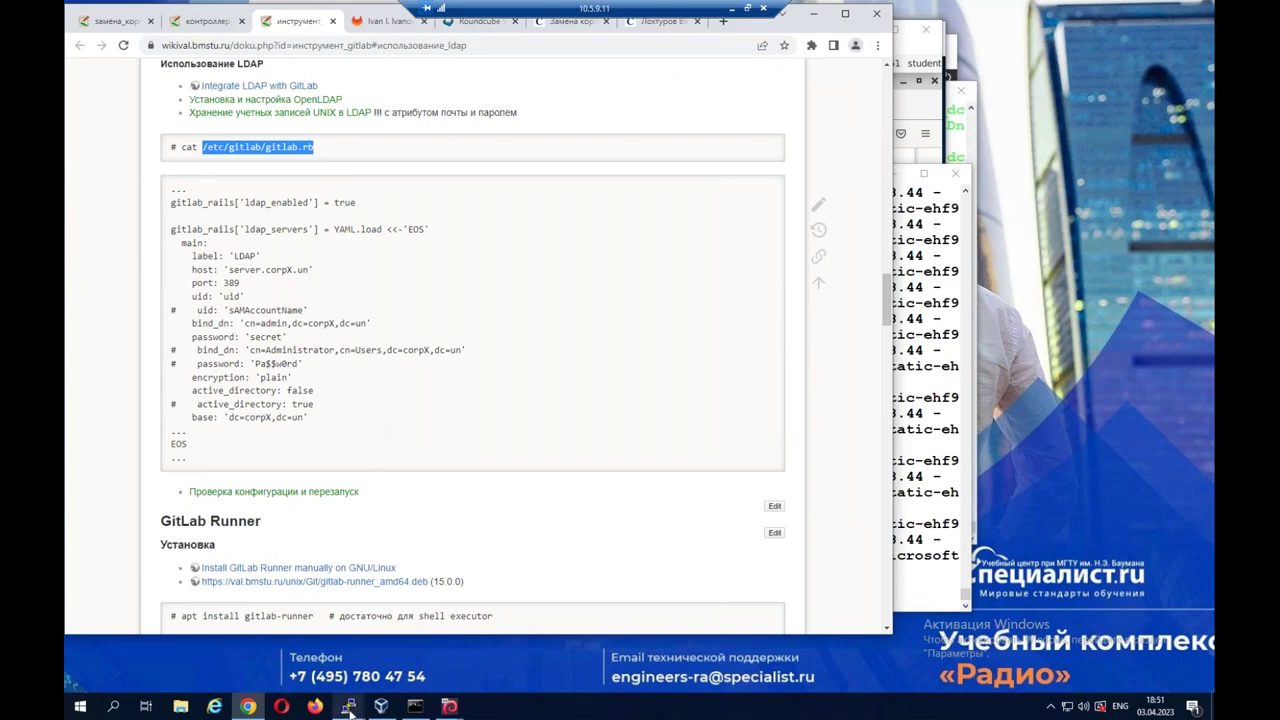
mouse_move(348, 706)
click(290, 640)
Quit the gitlab.rb file opened in the wrong session and switch to the gate server terminal.
text(vim)
right_click(447, 402)
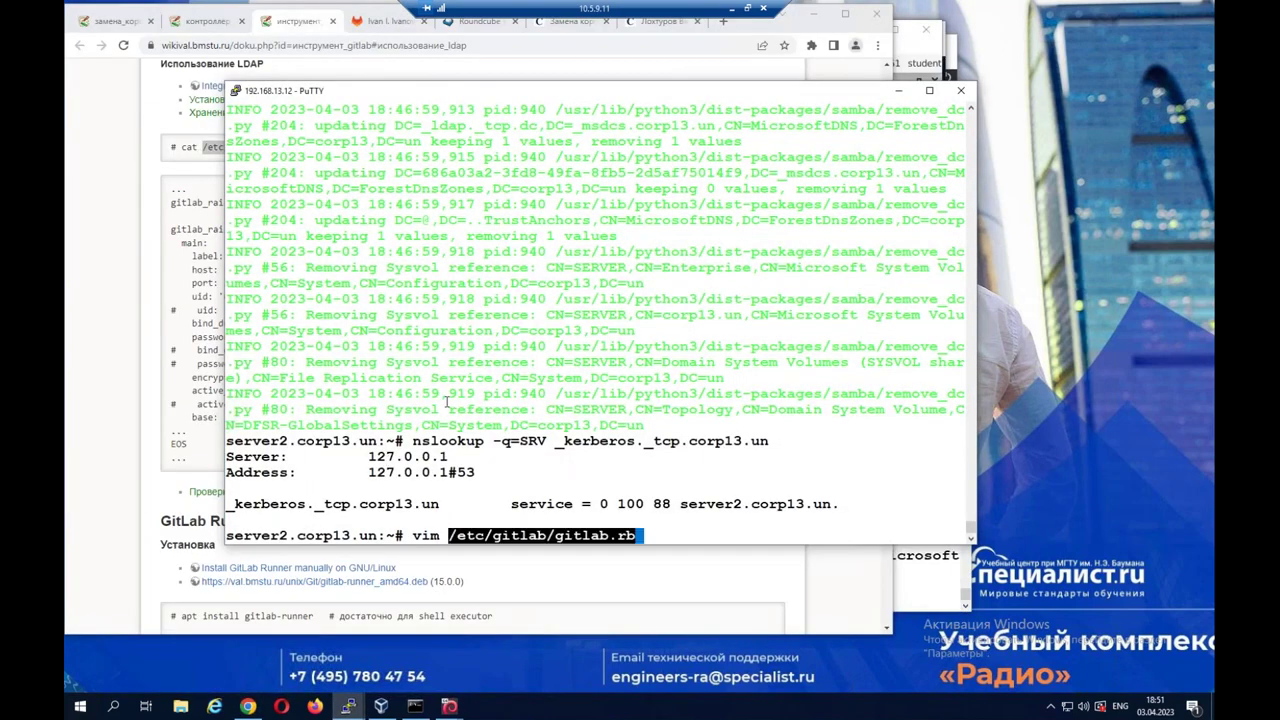
key(Return)
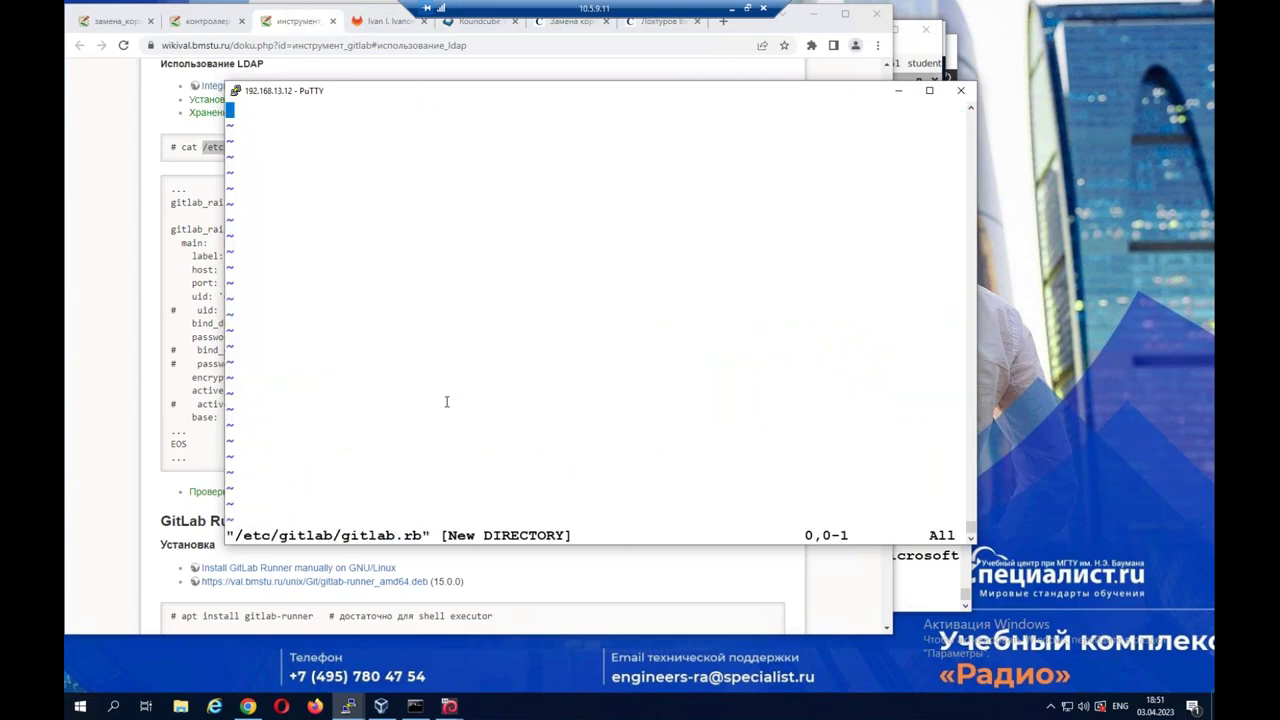
text(:q!)
key(Return)
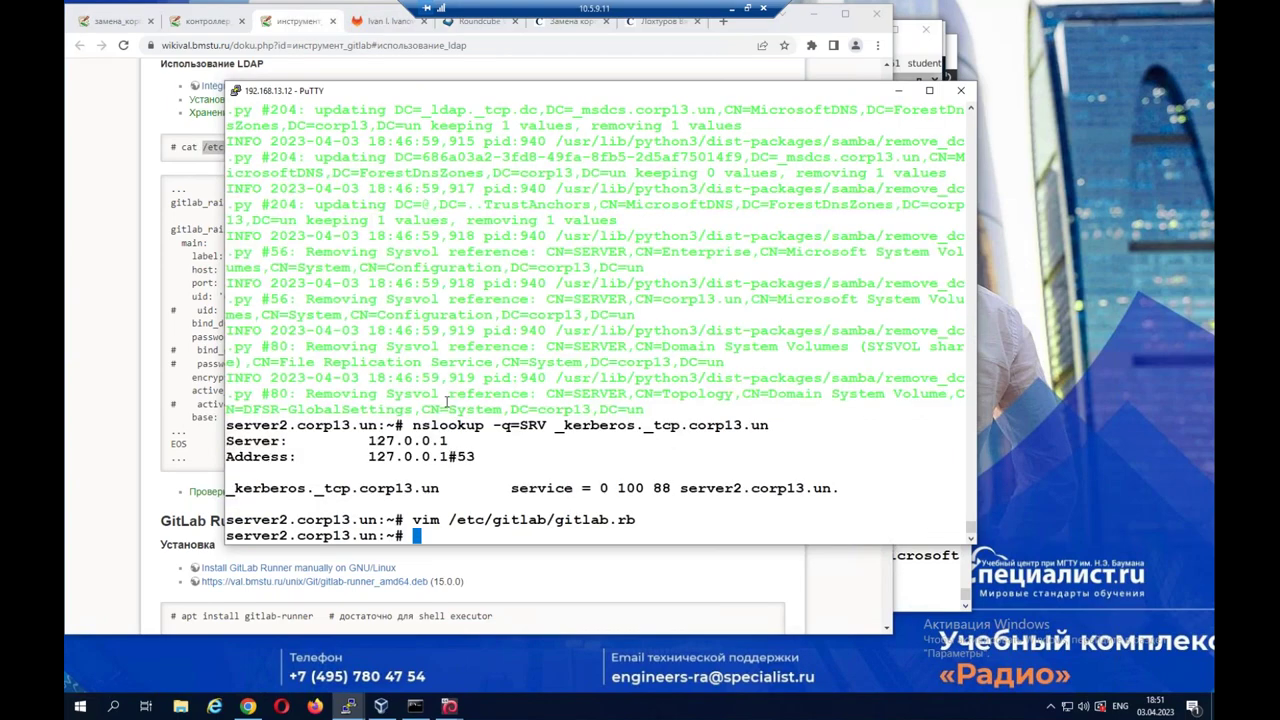
click(348, 706)
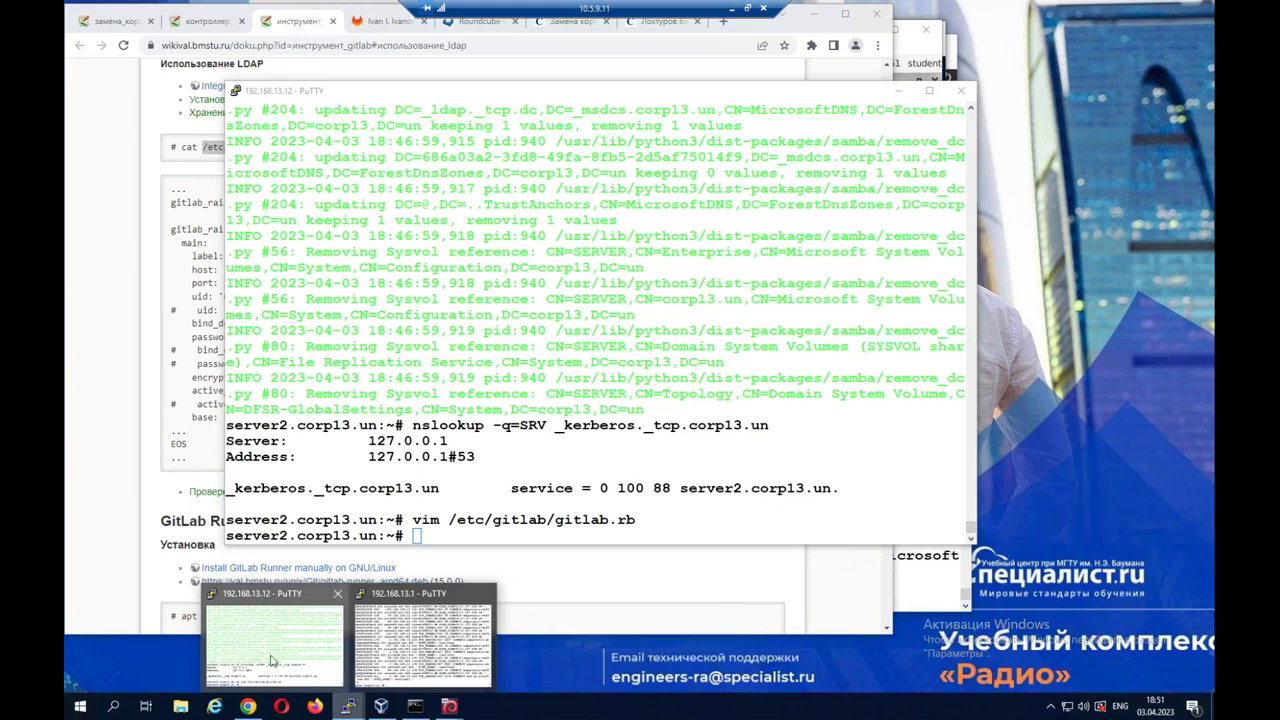
click(400, 648)
Open /etc/gitlab/gitlab.rb in vim on gate and jump to the first ldap match.
text(vim)
right_click(477, 432)
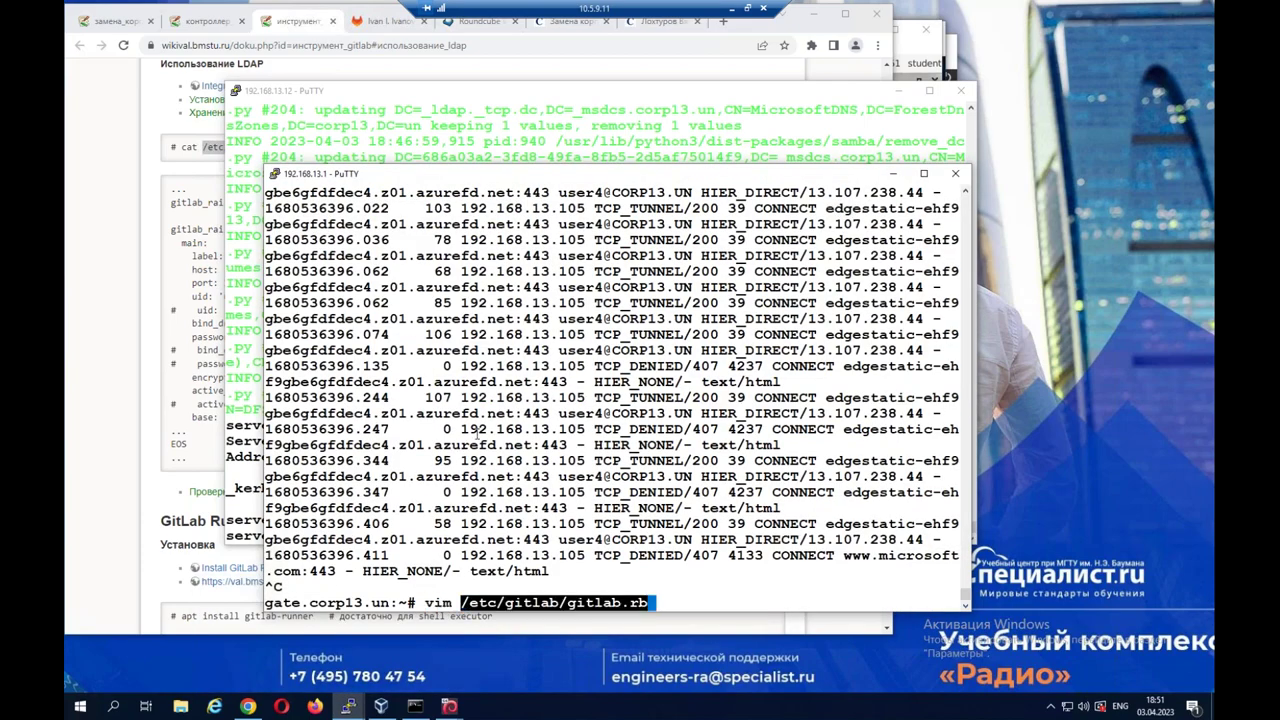
key(Return)
text(/ldap)
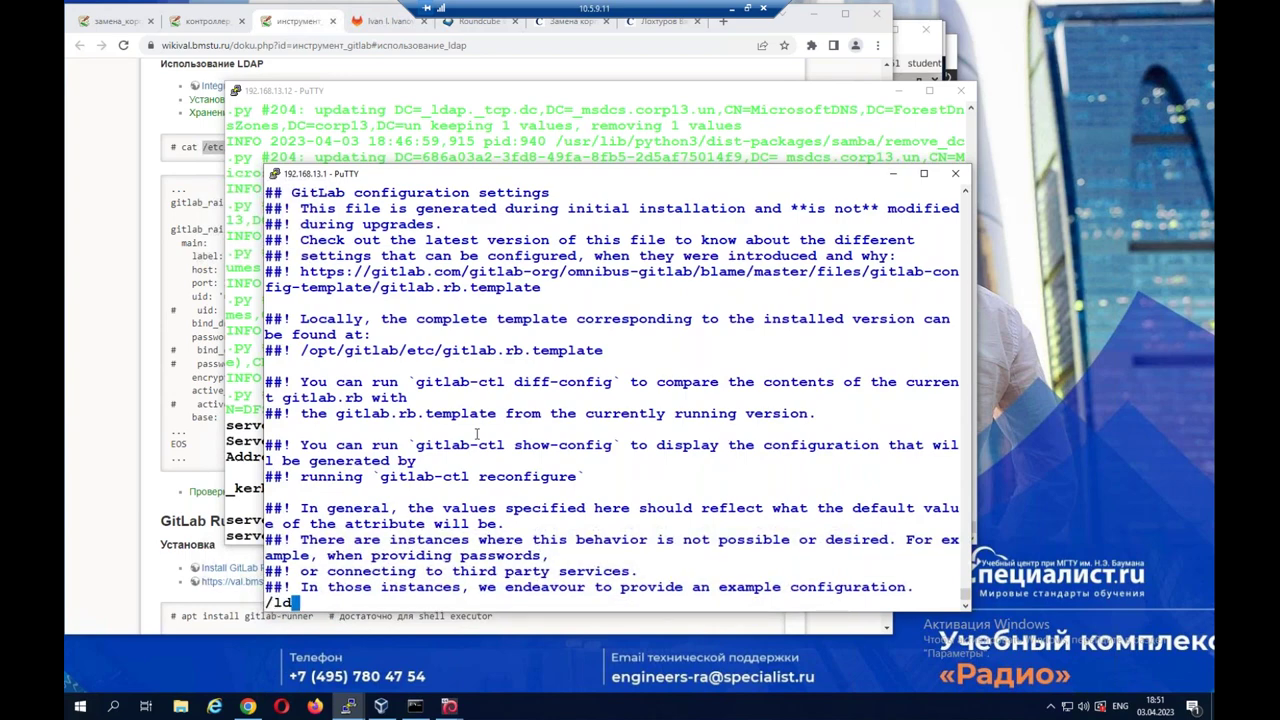
key(Return)
Change the LDAP host line to server2.corp13.un and save the file with :wq.
key(Down)
key(Down)
key(Down)
key(Down)
key(Down)
key(Down)
key(Down)
key(Down)
key(Down)
key(Down)
key(Down)
key(Down)
key(Down)
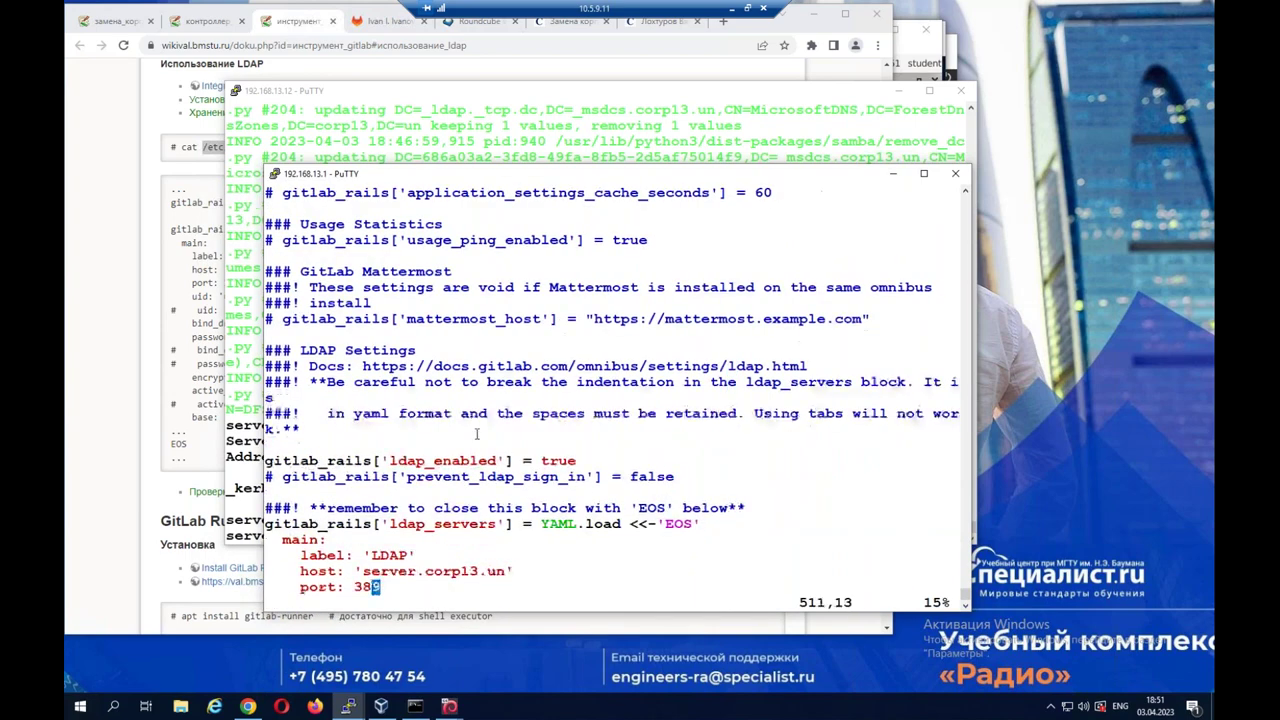
key(Up)
key(Up)
key(Left)
key(Left)
key(Left)
key(Left)
key(Left)
key(Left)
key(Left)
key(Left)
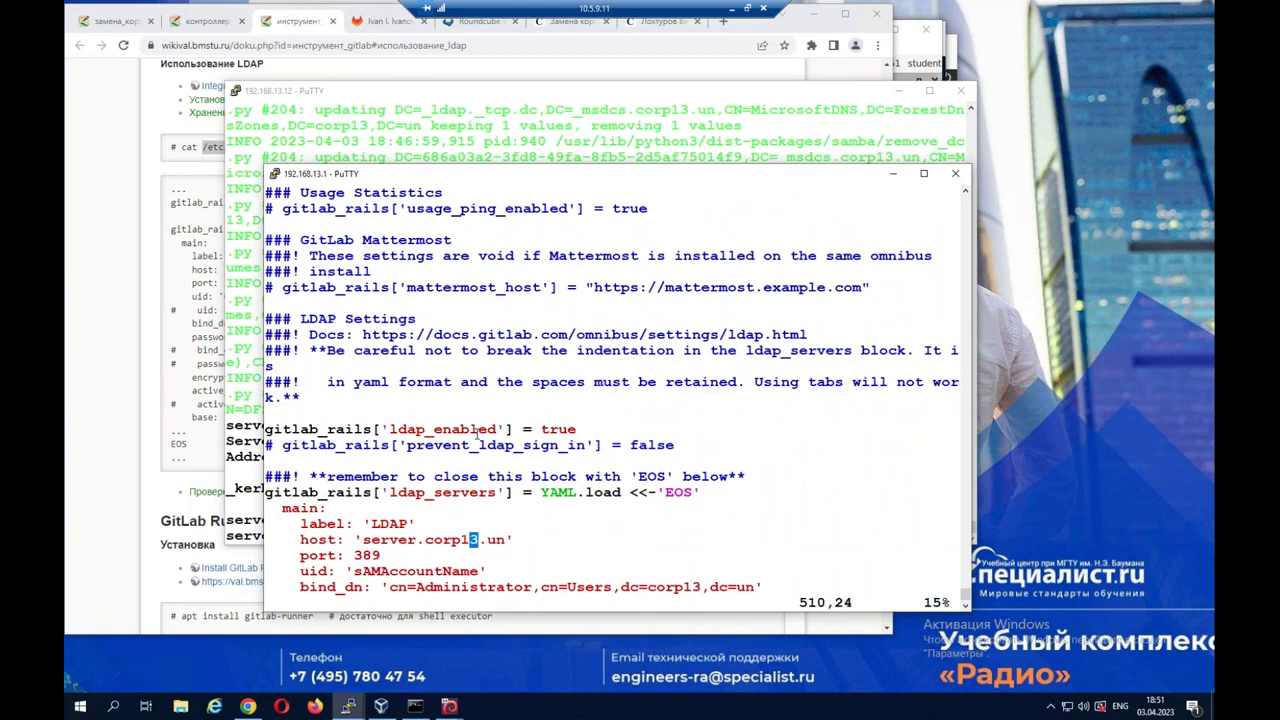
key(Left)
key(Left)
text(i2)
key(Escape)
text(:wq)
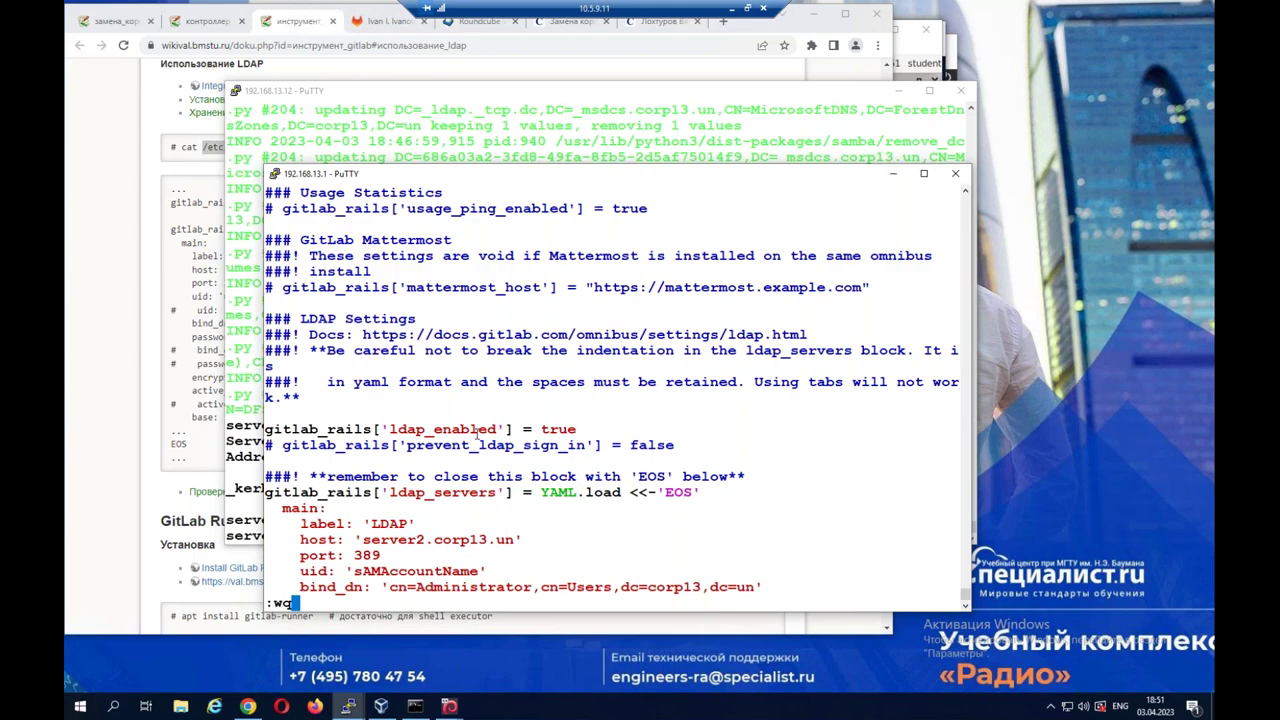
key(Return)
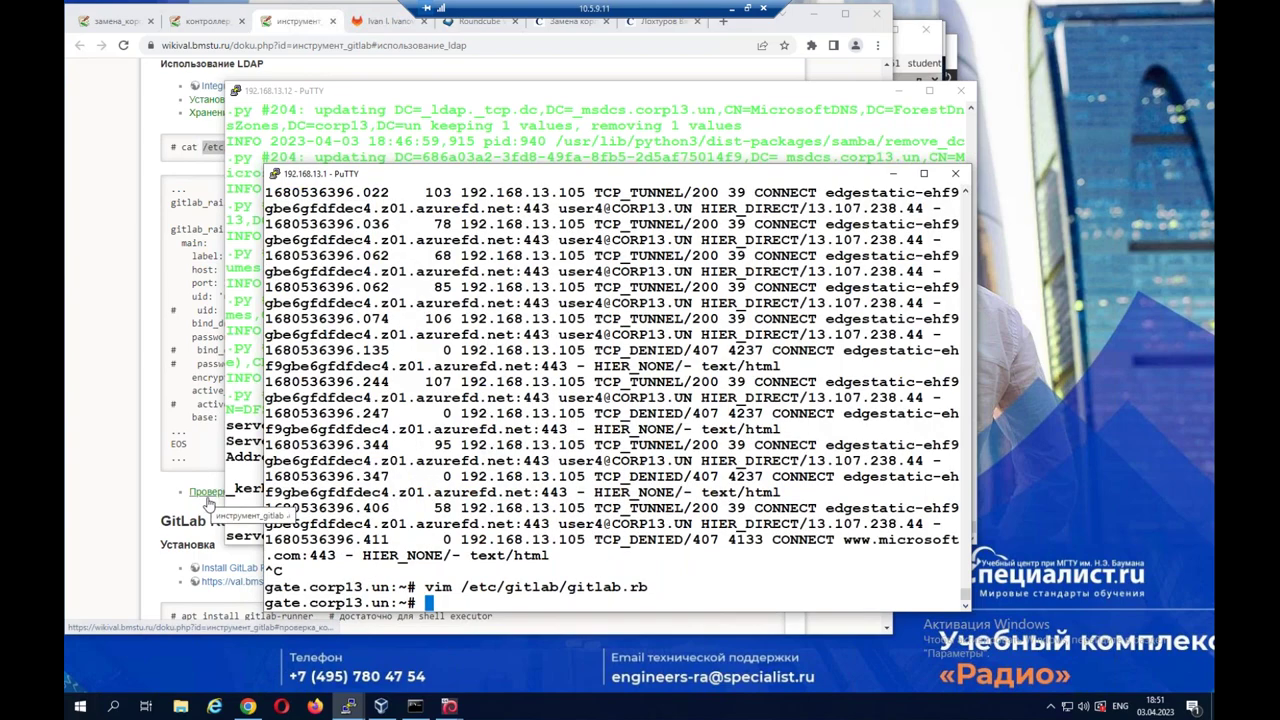
Run 'time gitlab-ctl reconfigure' copied from the wiki on gate, then duplicate the PuTTY session.
click(208, 498)
drag(182, 122, 332, 131)
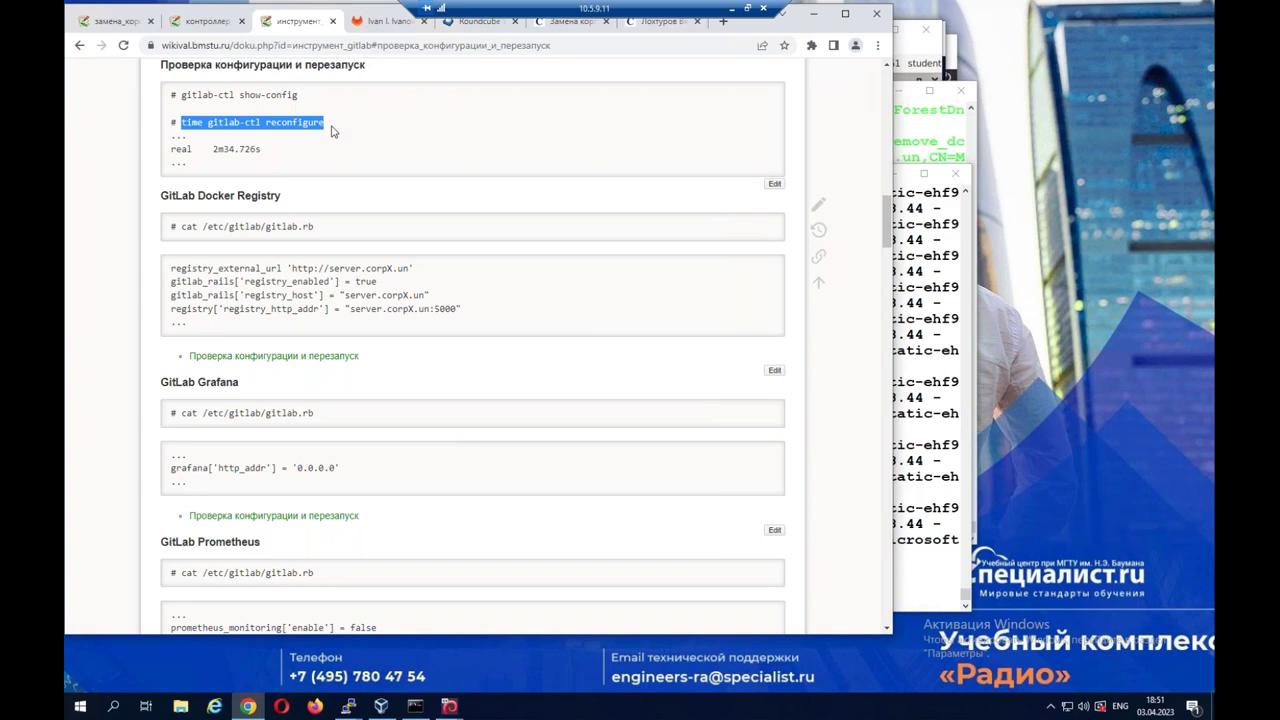
key(ctrl+c)
key(alt+Tab)
right_click(501, 335)
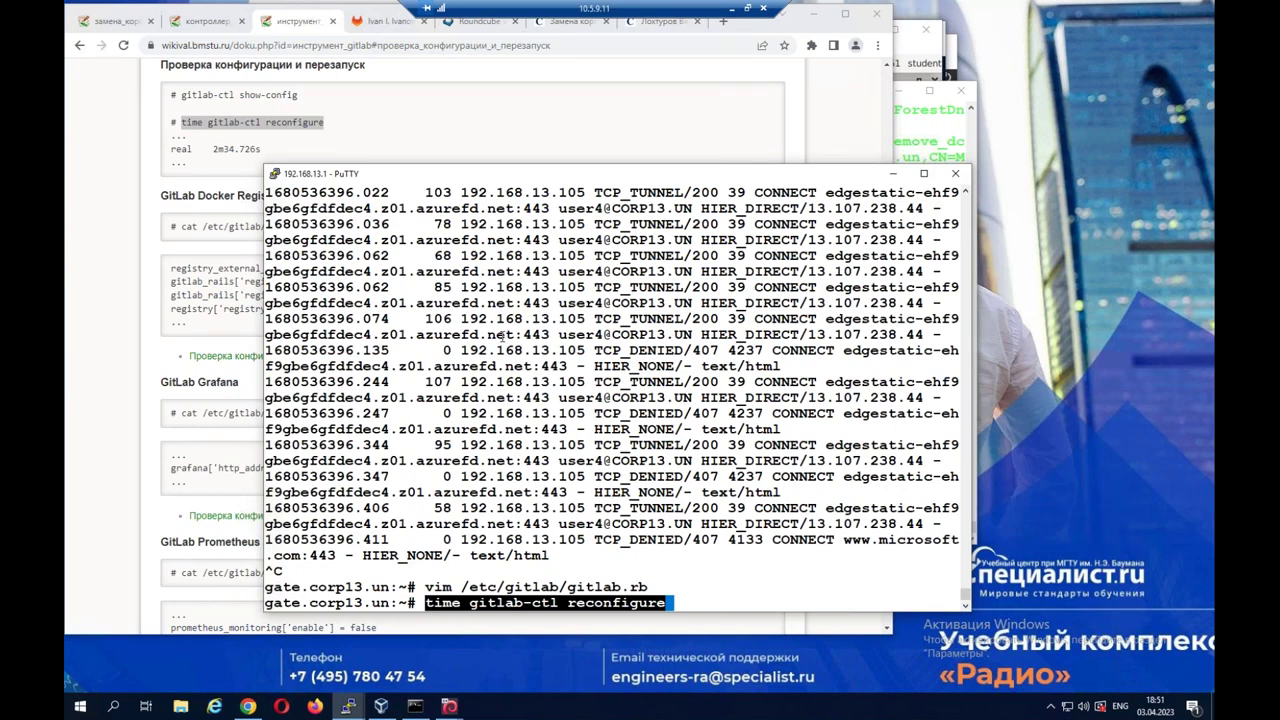
key(Return)
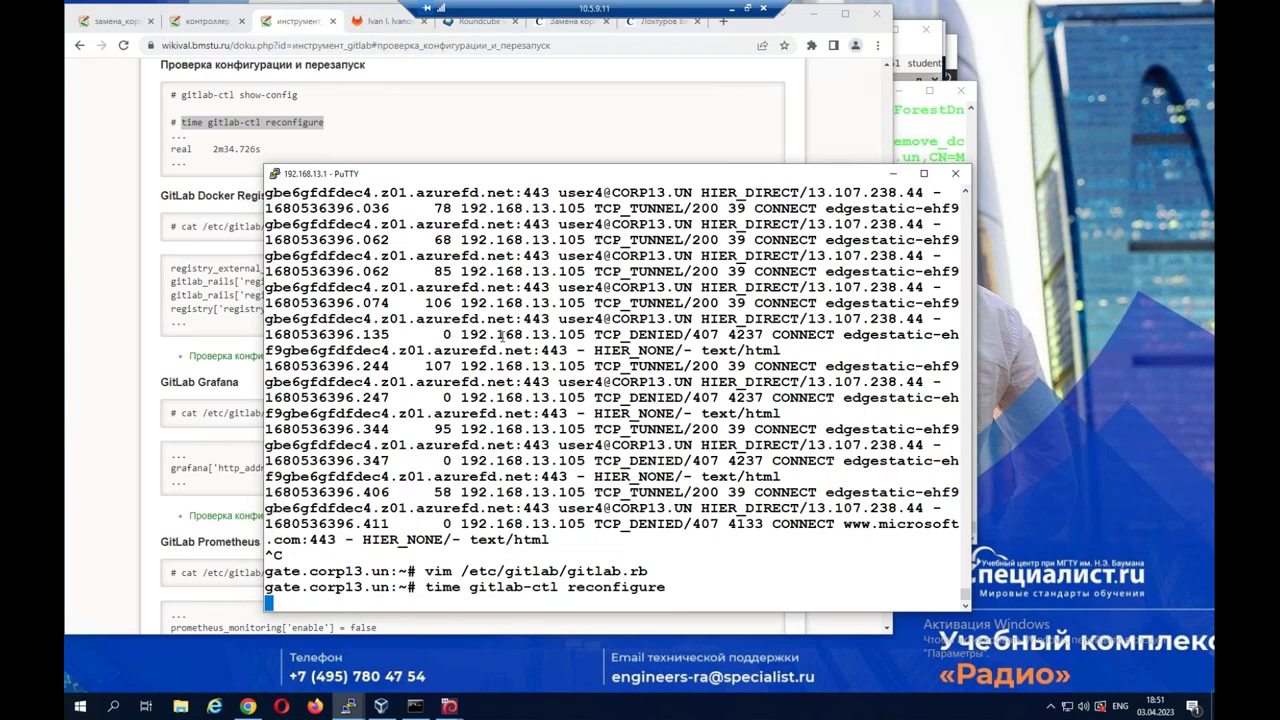
click(275, 174)
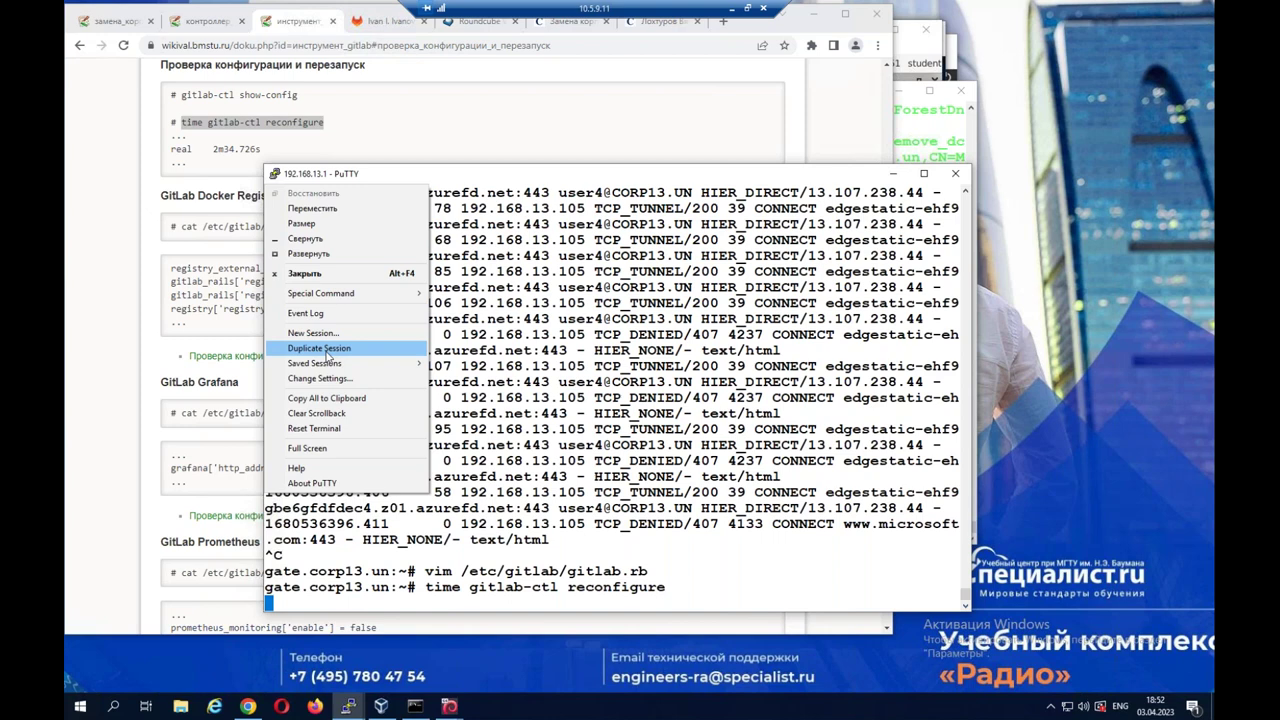
click(320, 348)
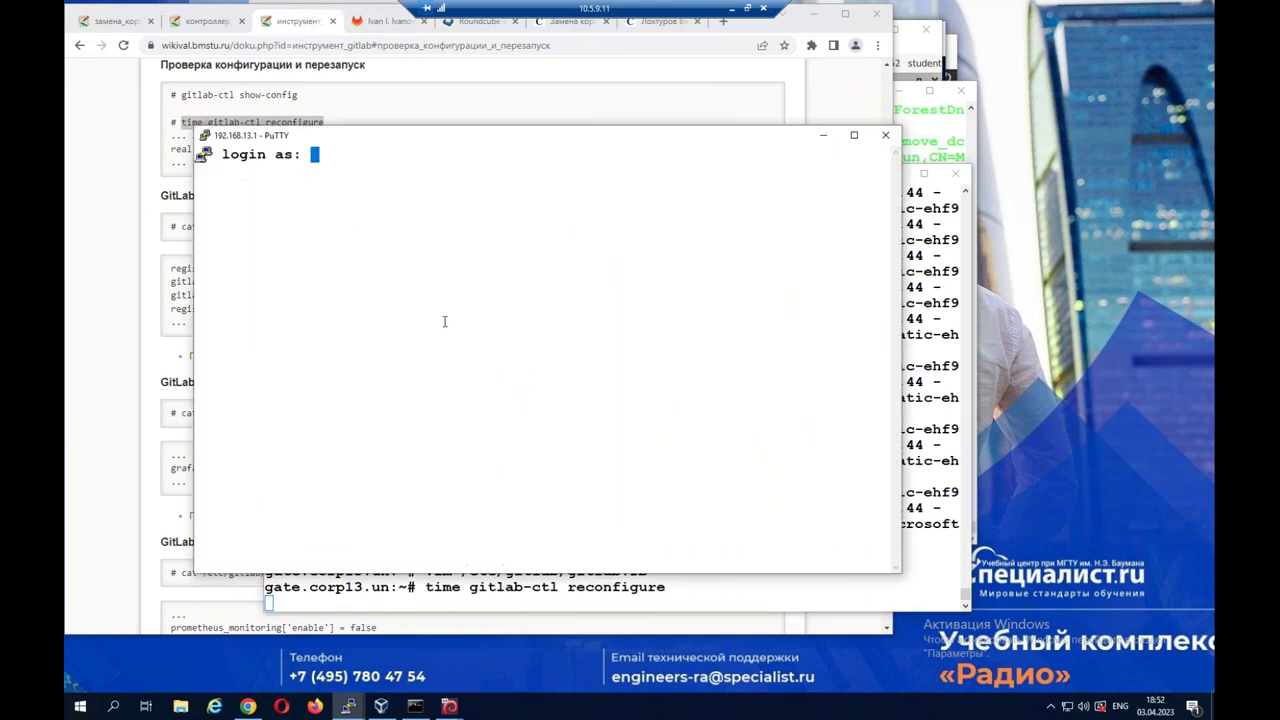
Log in as root with the password in the duplicate gate session, then return to the wiki.
text(root)
key(Return)
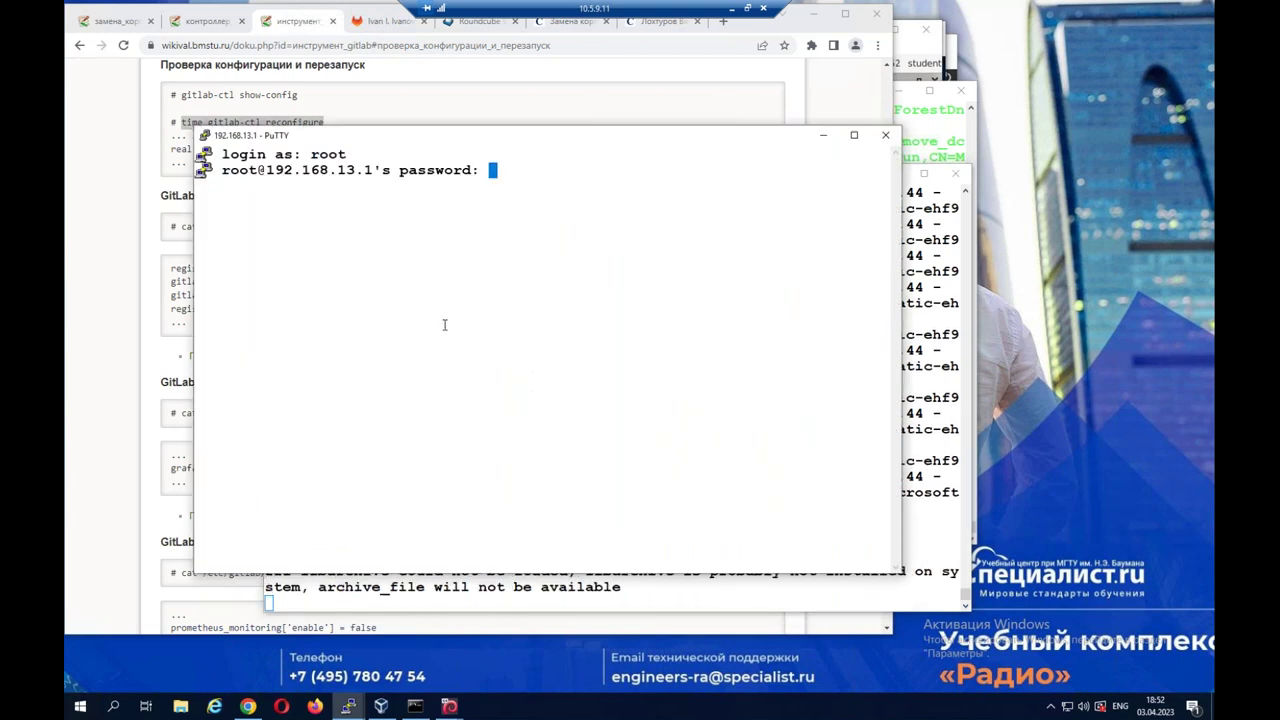
key(Return)
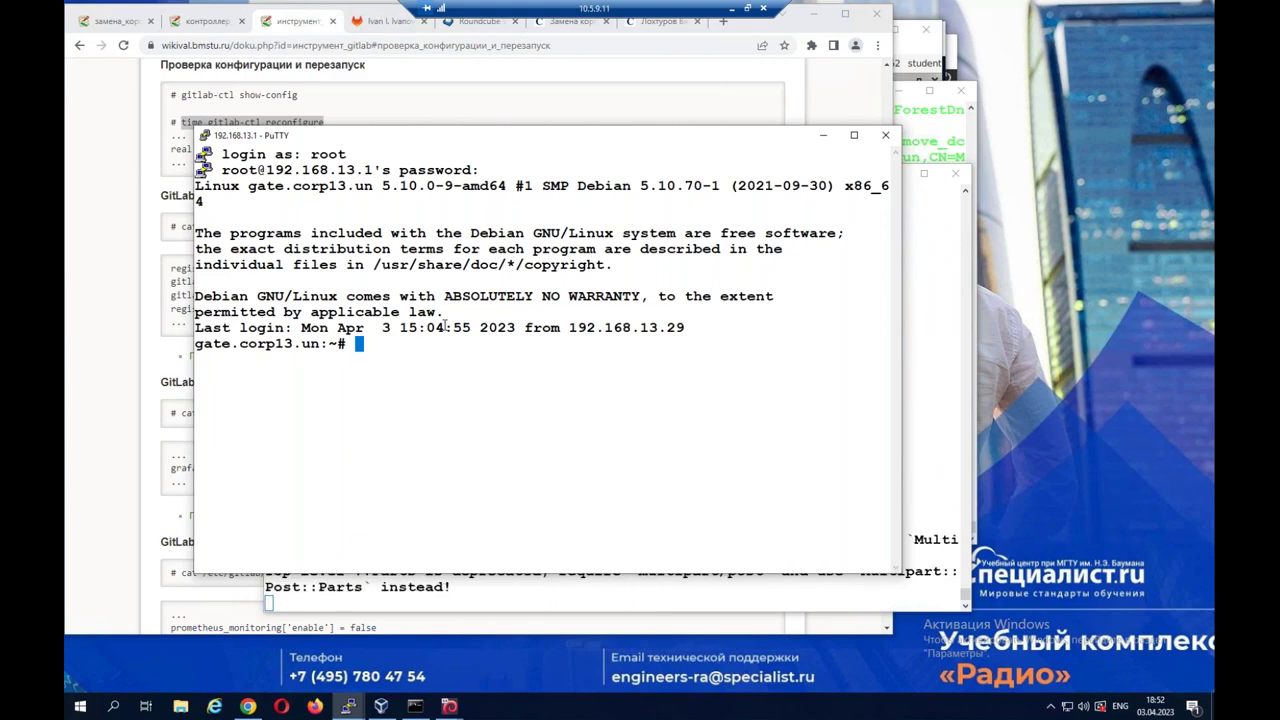
click(111, 320)
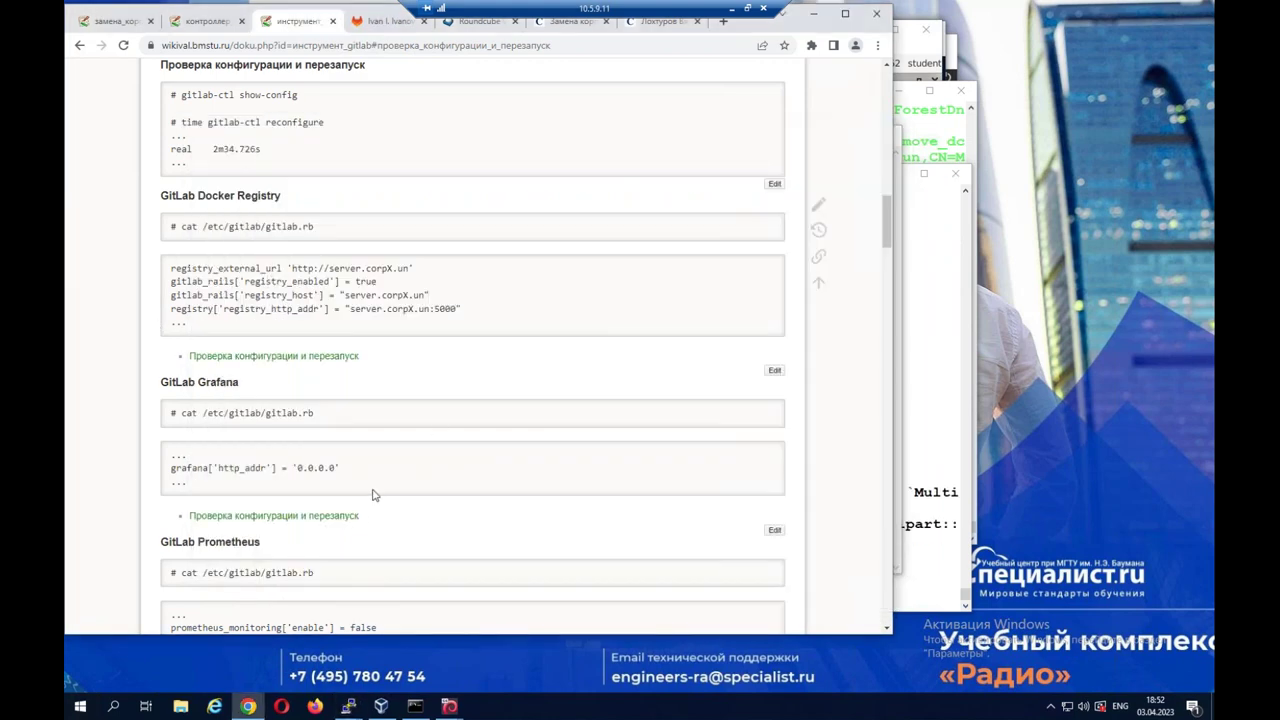
Sign out of the Roundcube webmail.
click(212, 24)
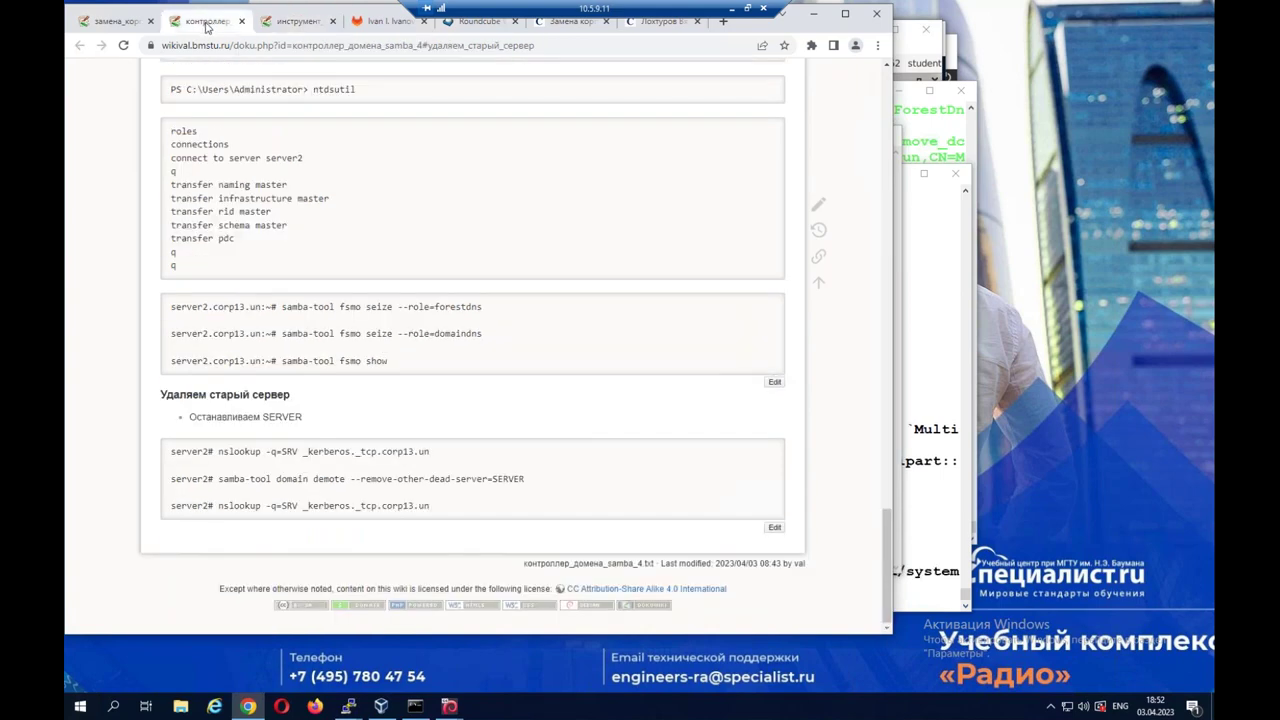
click(110, 24)
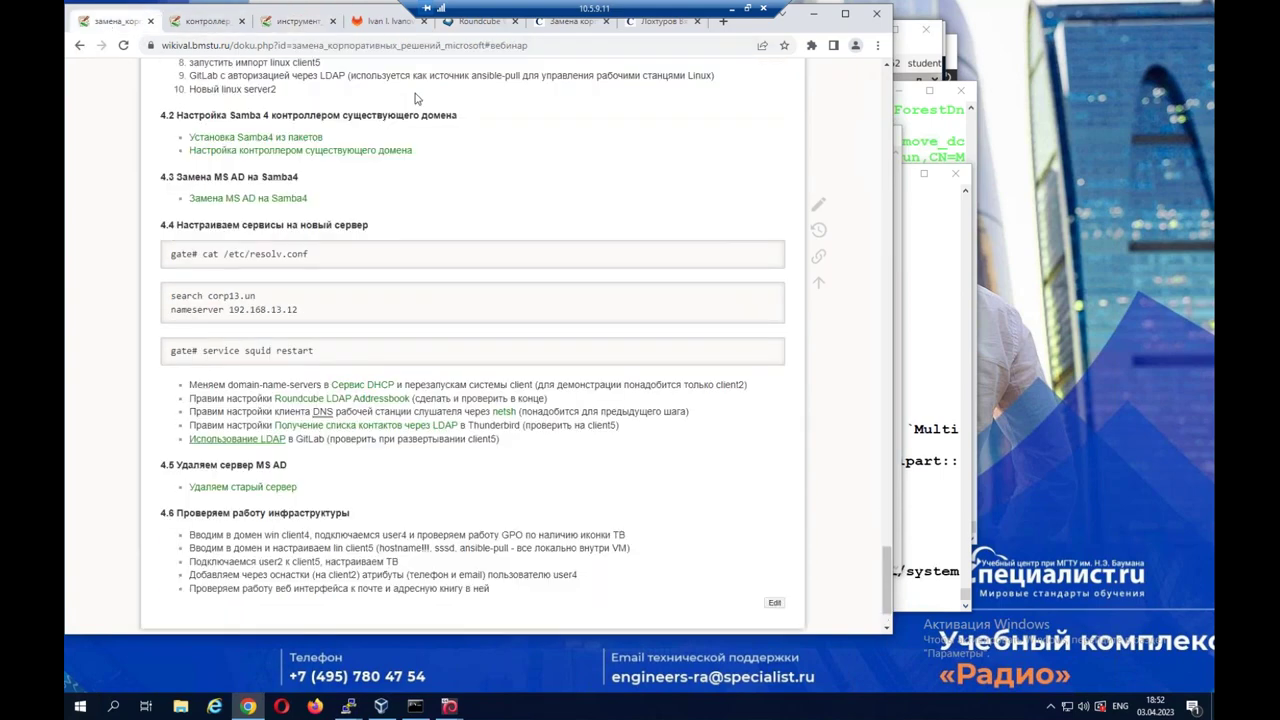
click(476, 30)
click(866, 65)
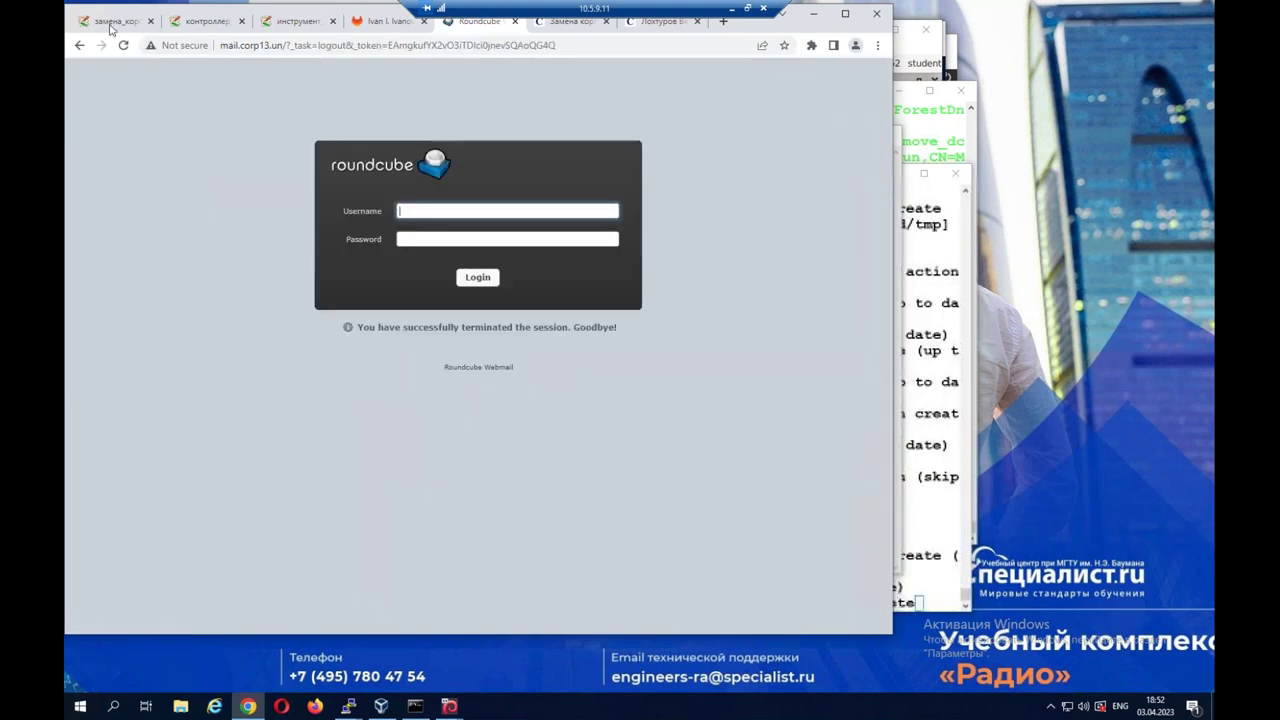
Open the 'Roundcube LDAP Addressbook' wiki article in a new tab and view it.
click(110, 24)
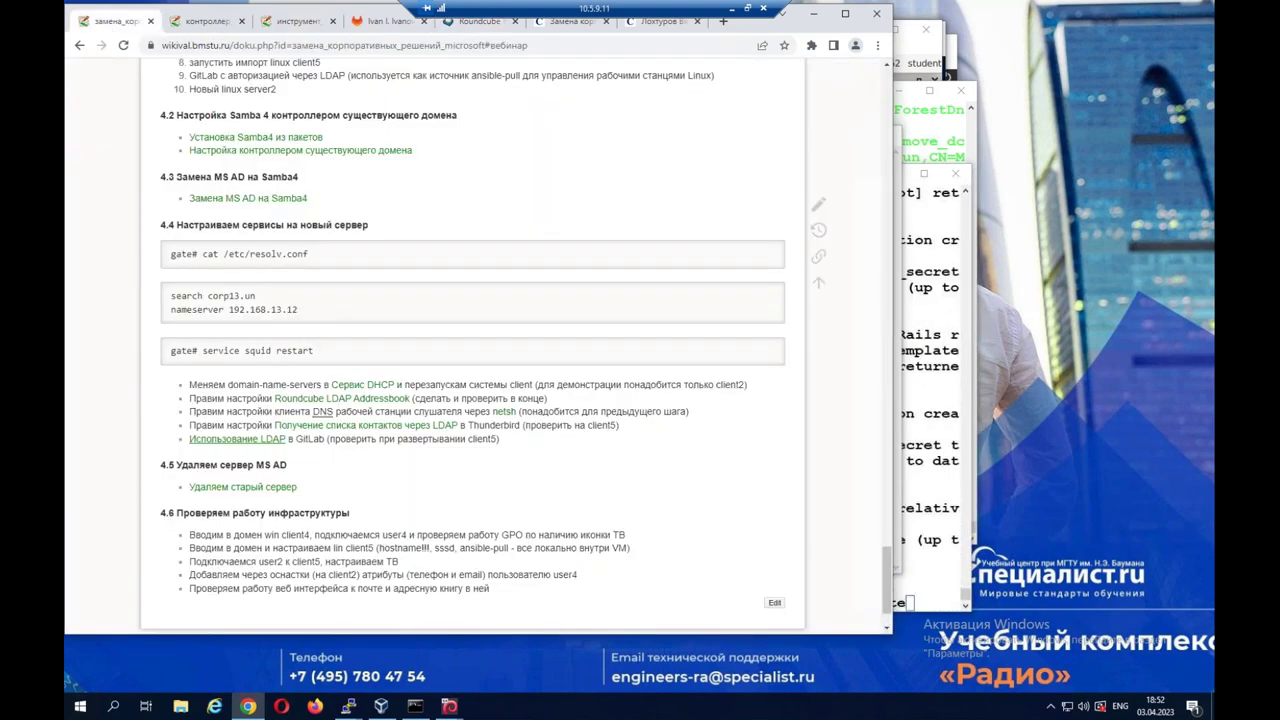
right_click(373, 425)
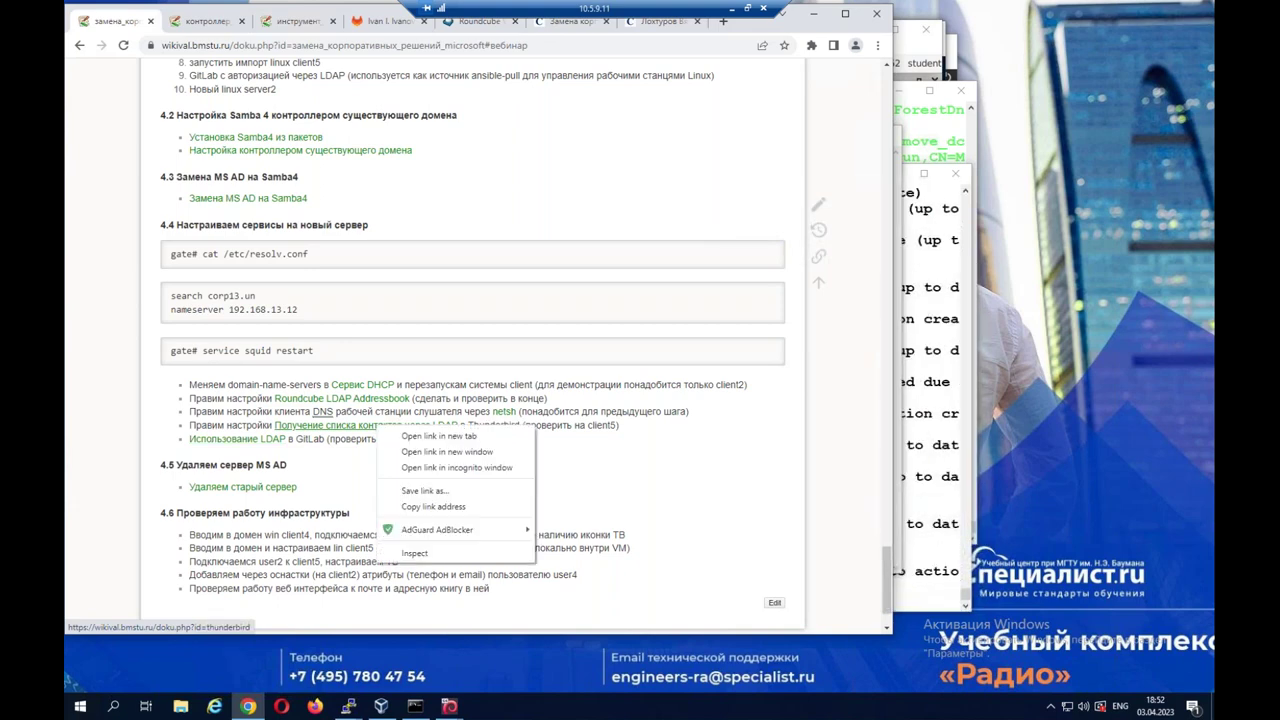
key(Escape)
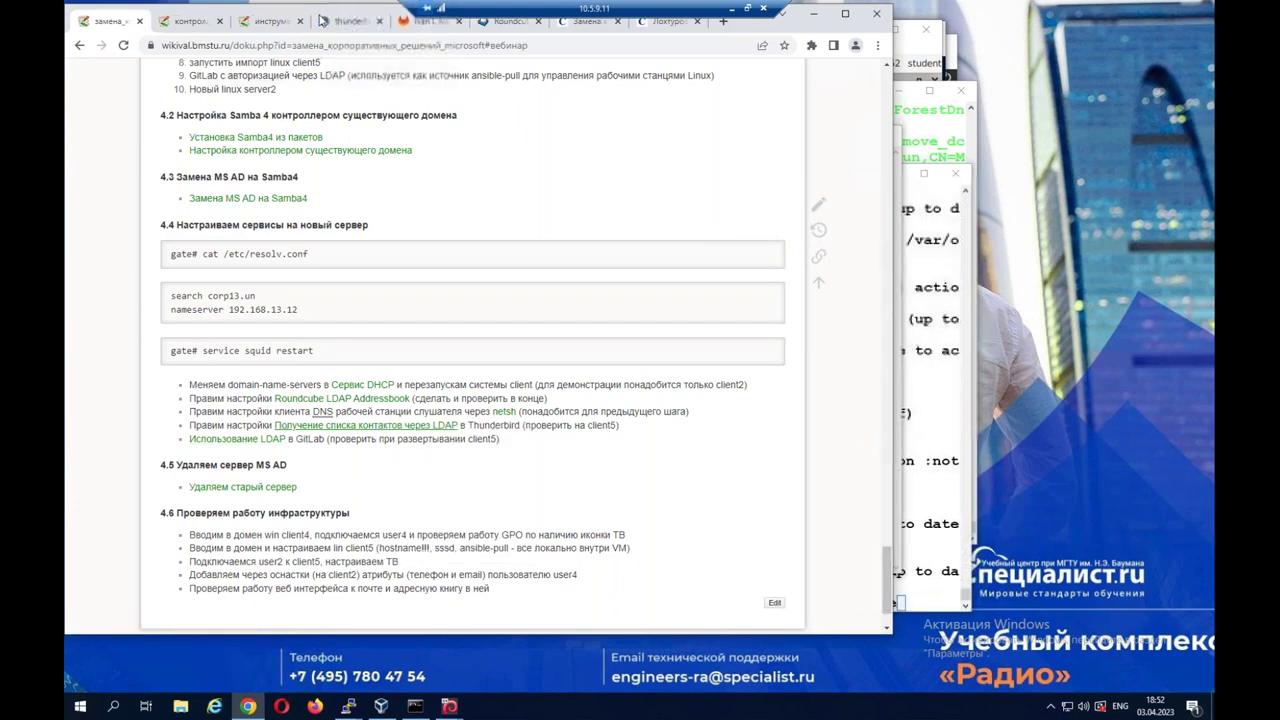
click(344, 22)
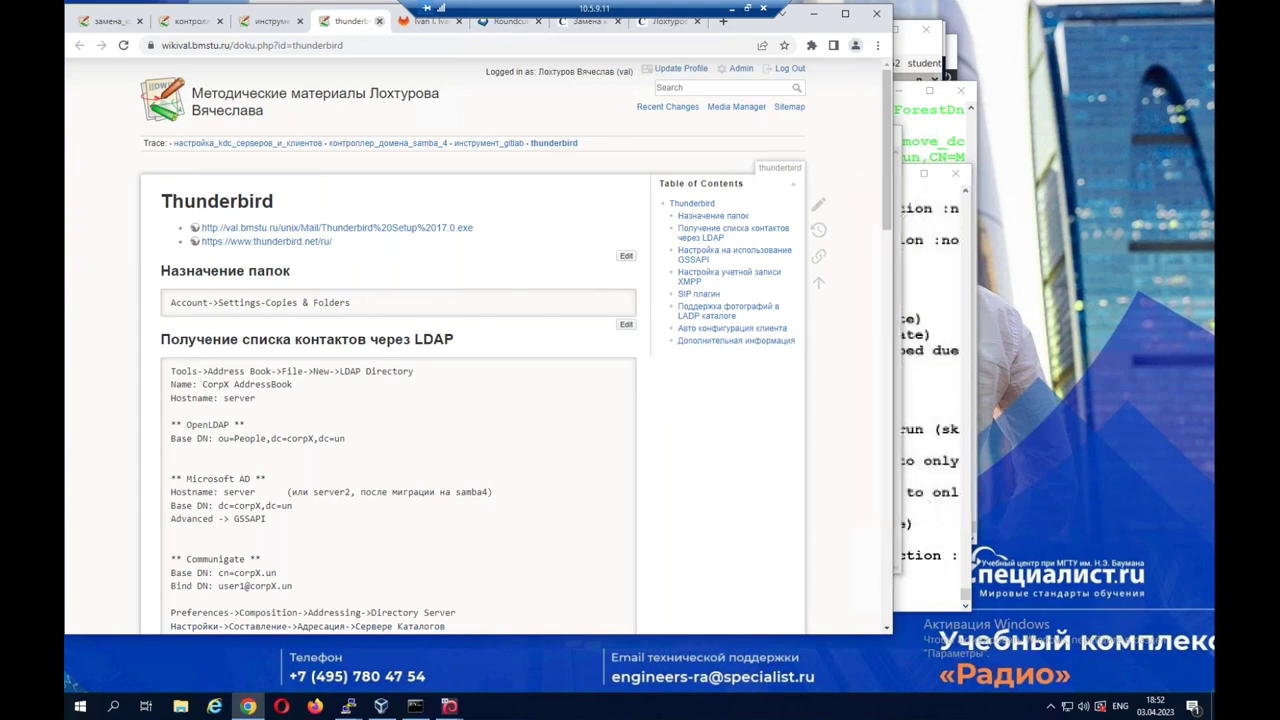
click(379, 21)
click(110, 22)
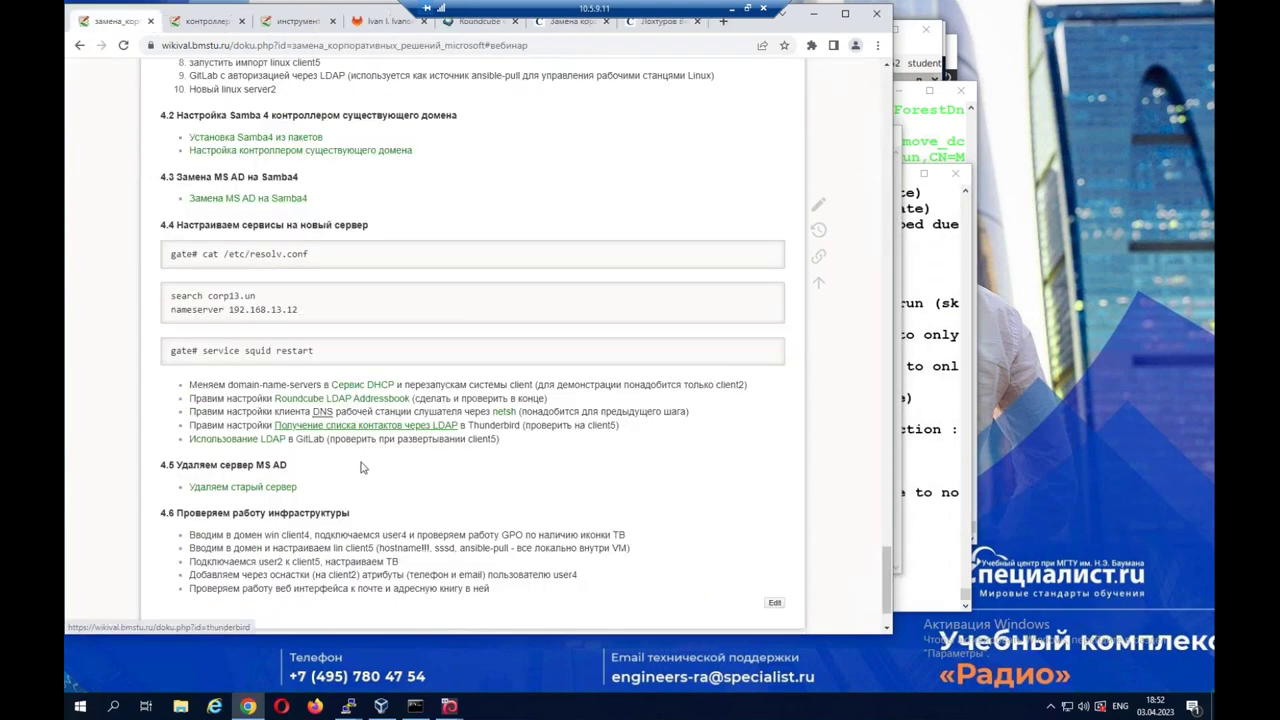
right_click(319, 399)
click(372, 411)
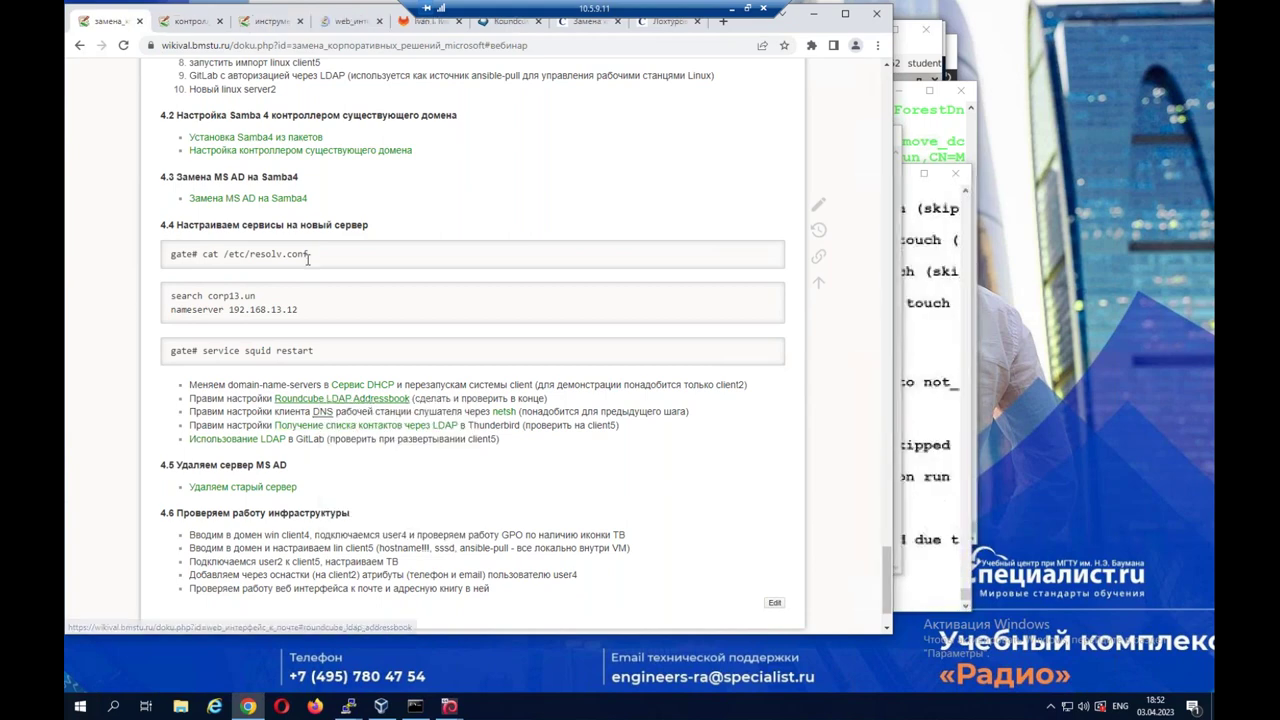
click(350, 21)
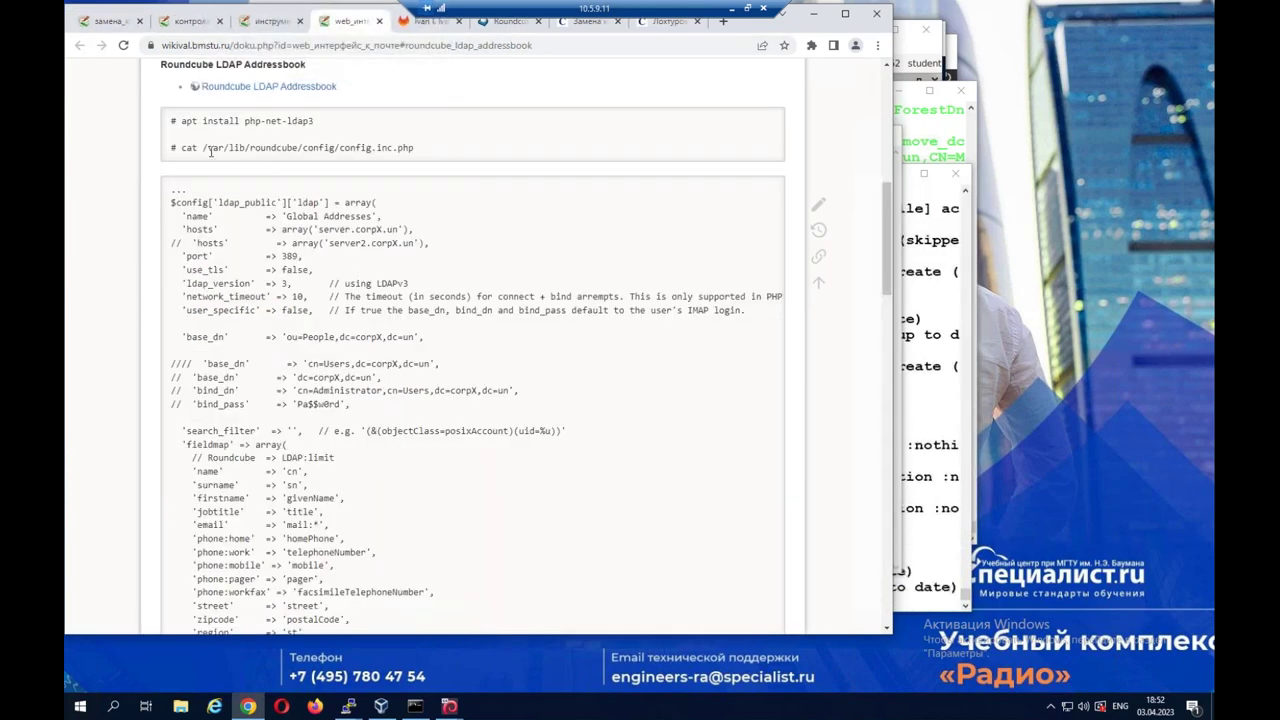
Open /var/lib/roundcube/config/config.inc.php in vim on the 192.168.13.1 gateway session.
drag(203, 147, 425, 150)
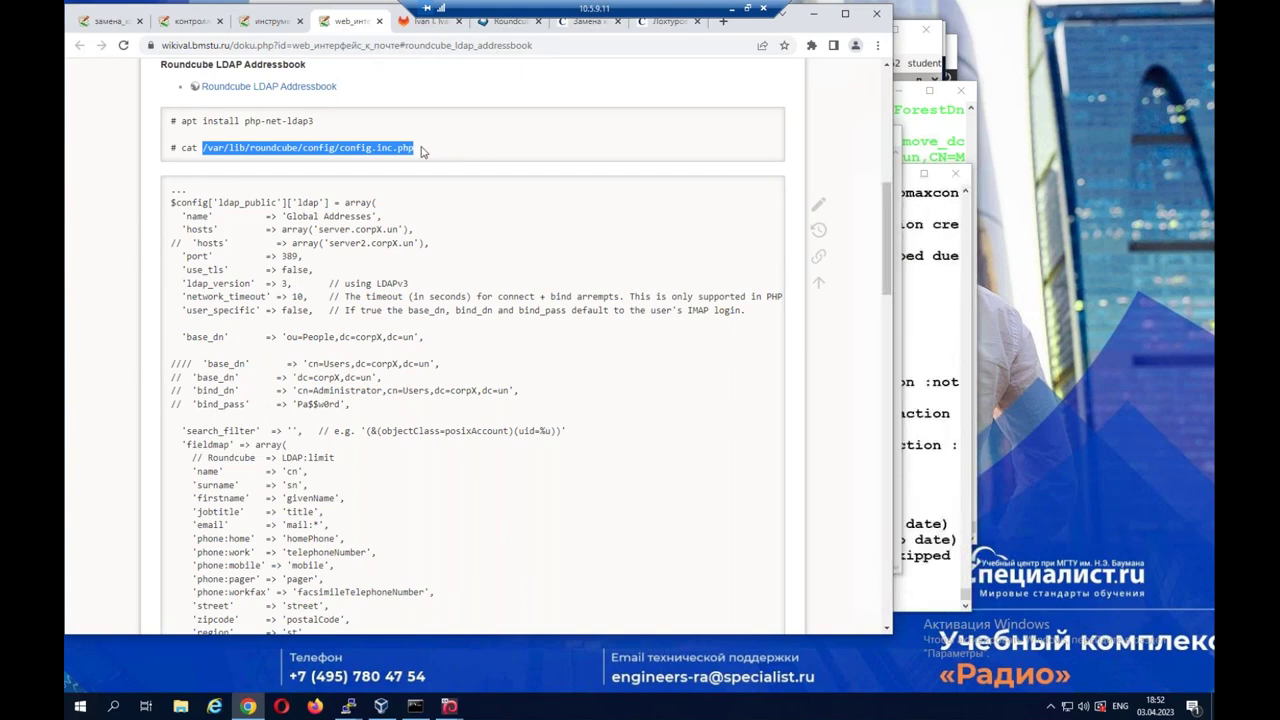
click(348, 706)
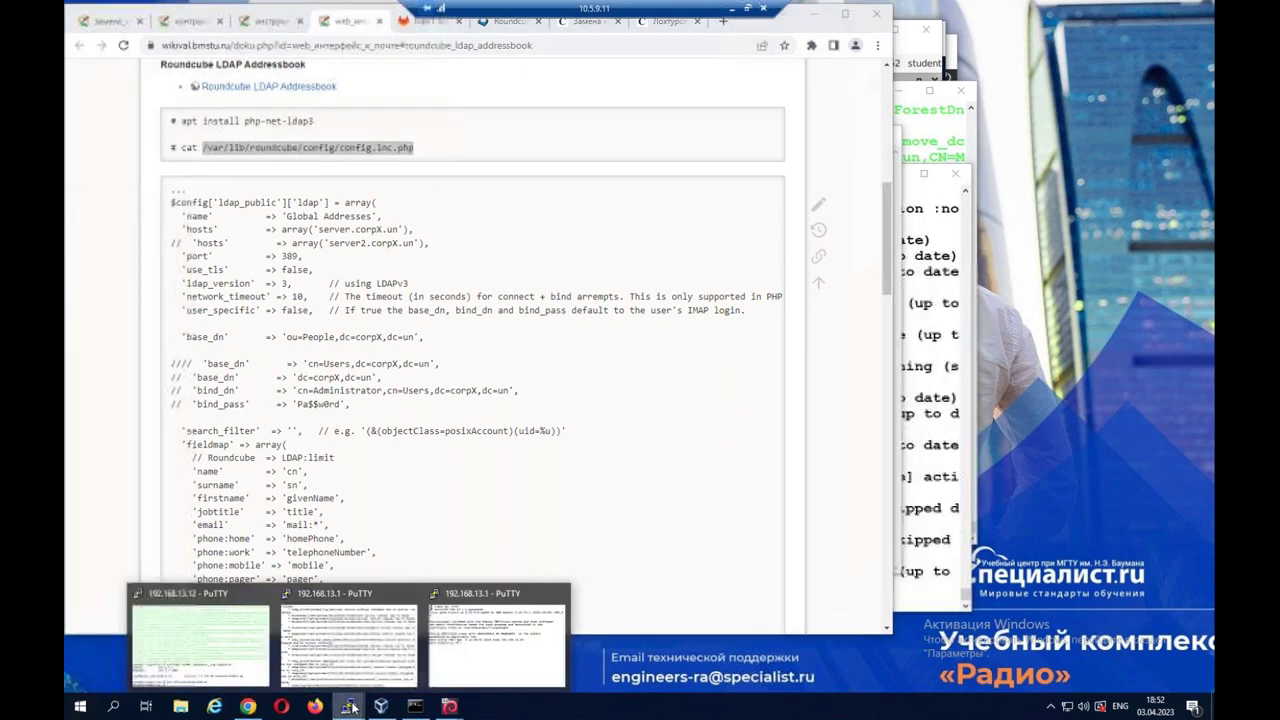
click(450, 632)
text(vim)
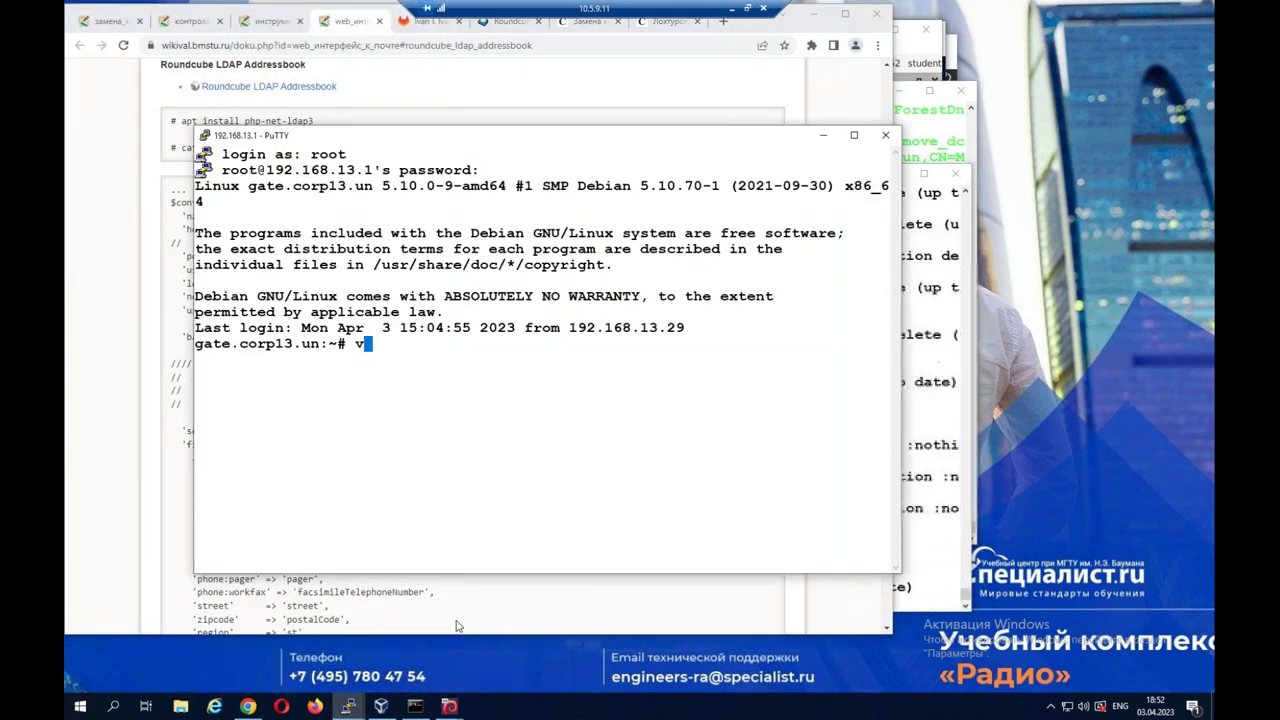
right_click(523, 480)
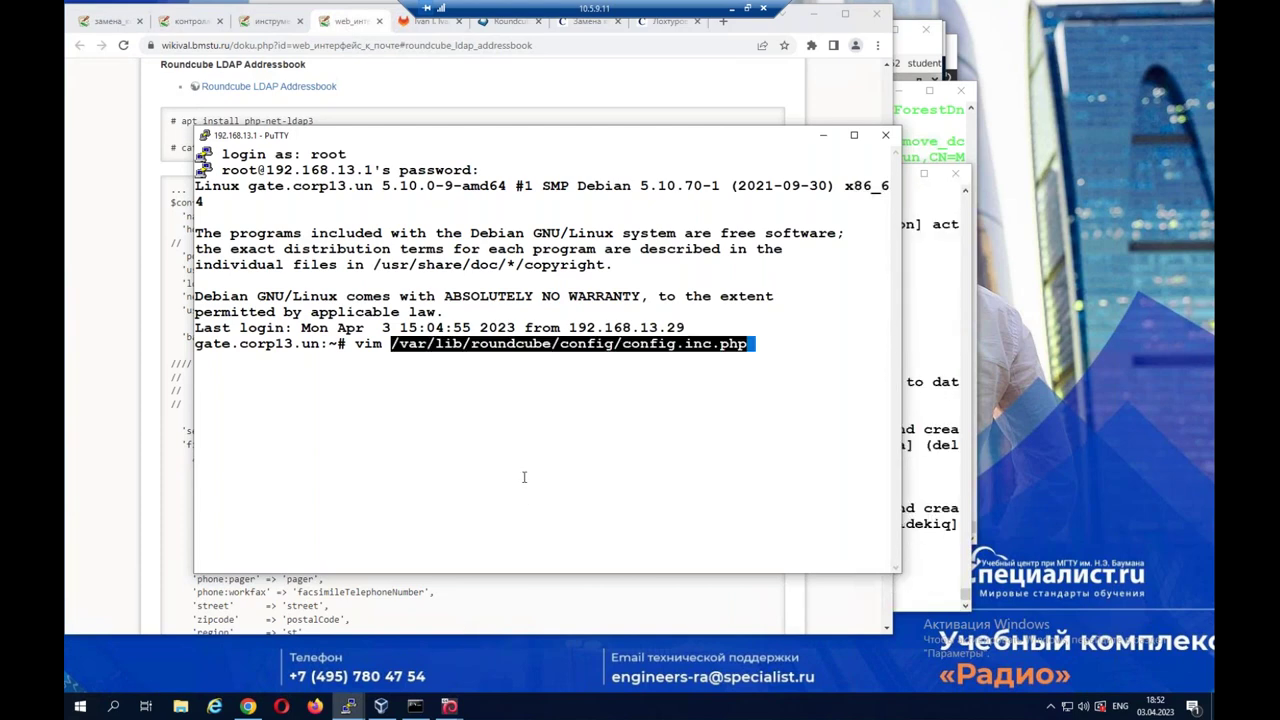
key(Return)
Comment out the server.corp13.un hosts line, uncomment server2.corp13.un, and save with :wq.
text(/ldap)
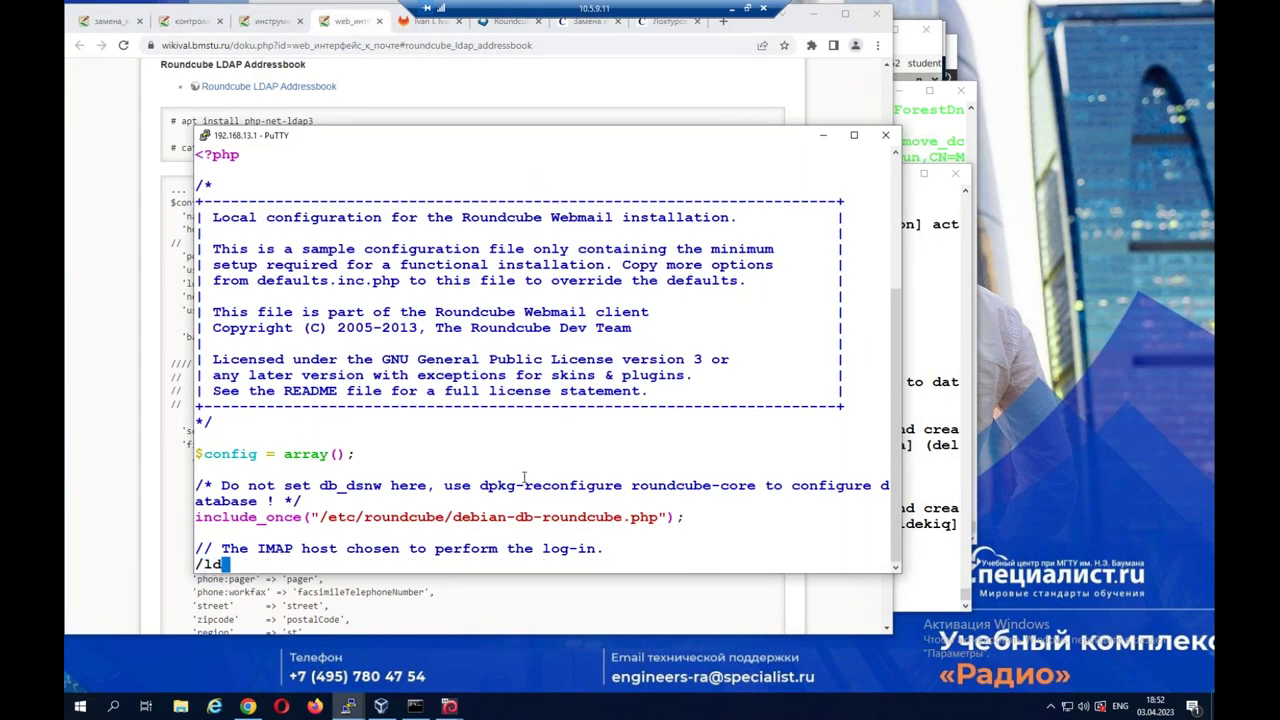
key(Return)
key(Down)
key(Down)
key(Left)
key(Left)
key(Left)
key(Left)
key(Left)
key(Left)
key(Left)
key(Left)
key(Left)
text(i//)
key(Down)
key(Escape)
key(x)
key(x)
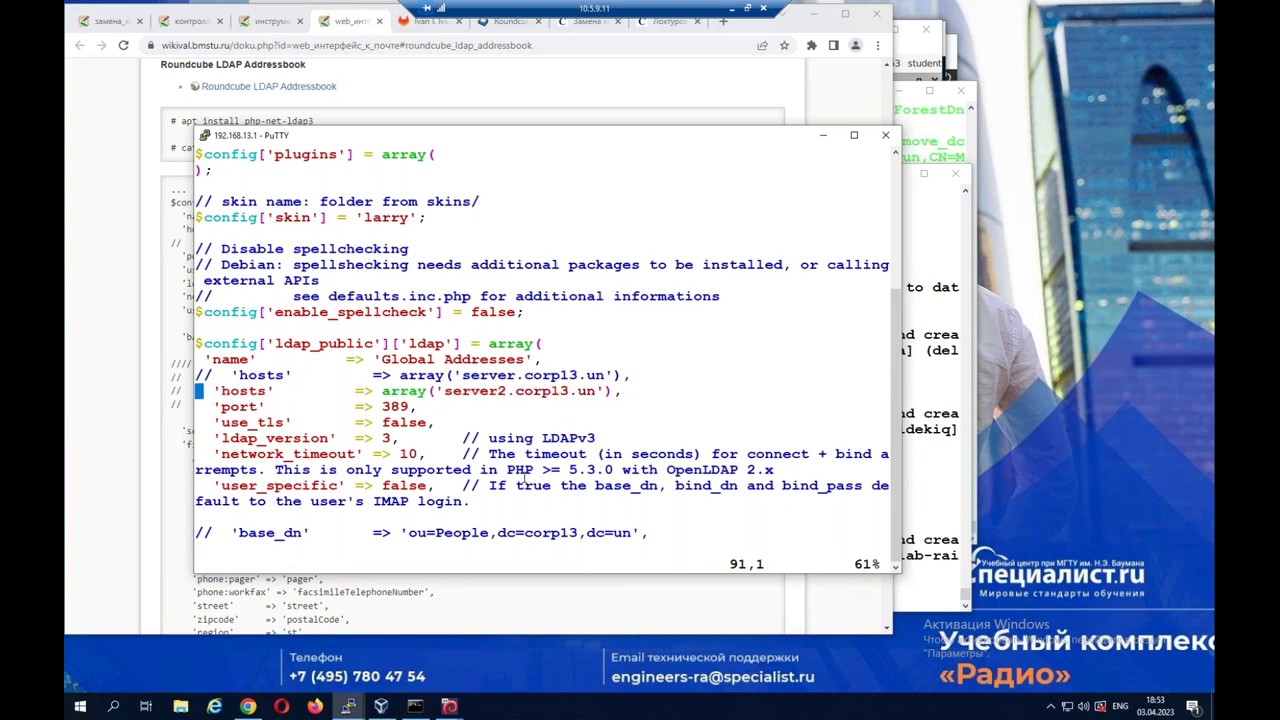
text(:wq)
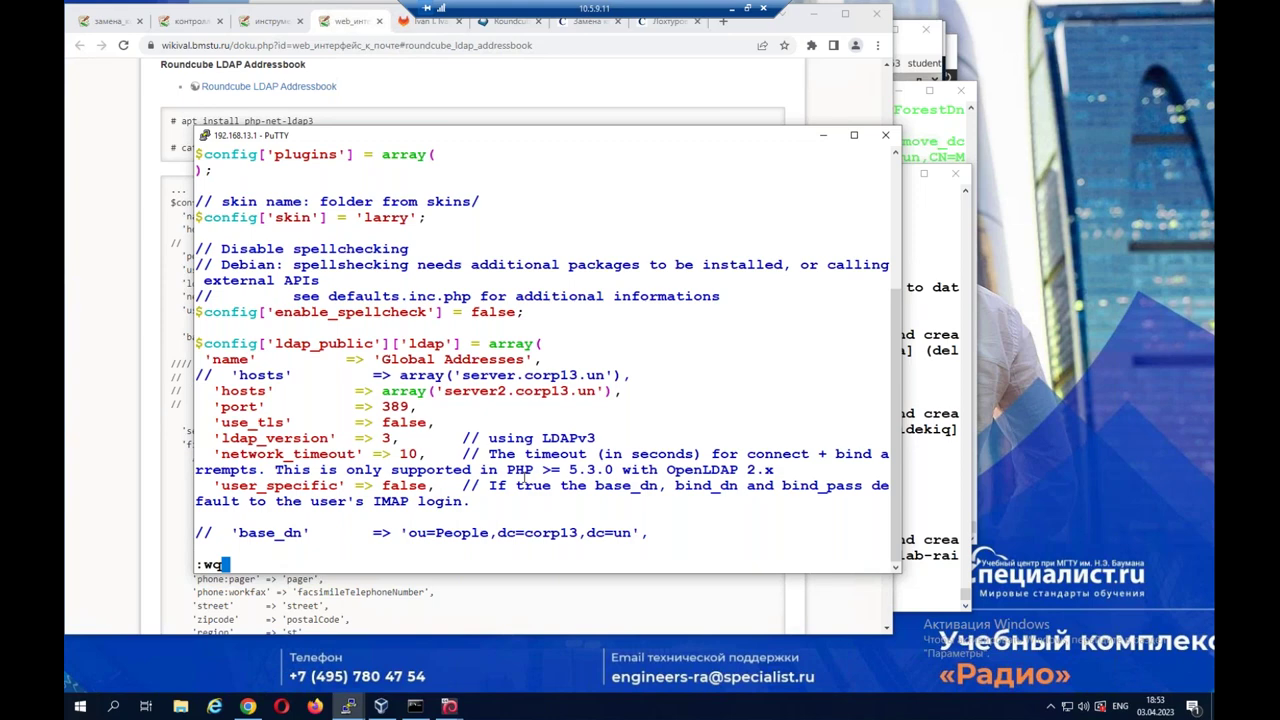
key(Return)
Restart Apache with 'service apache2 restart'.
text(service)
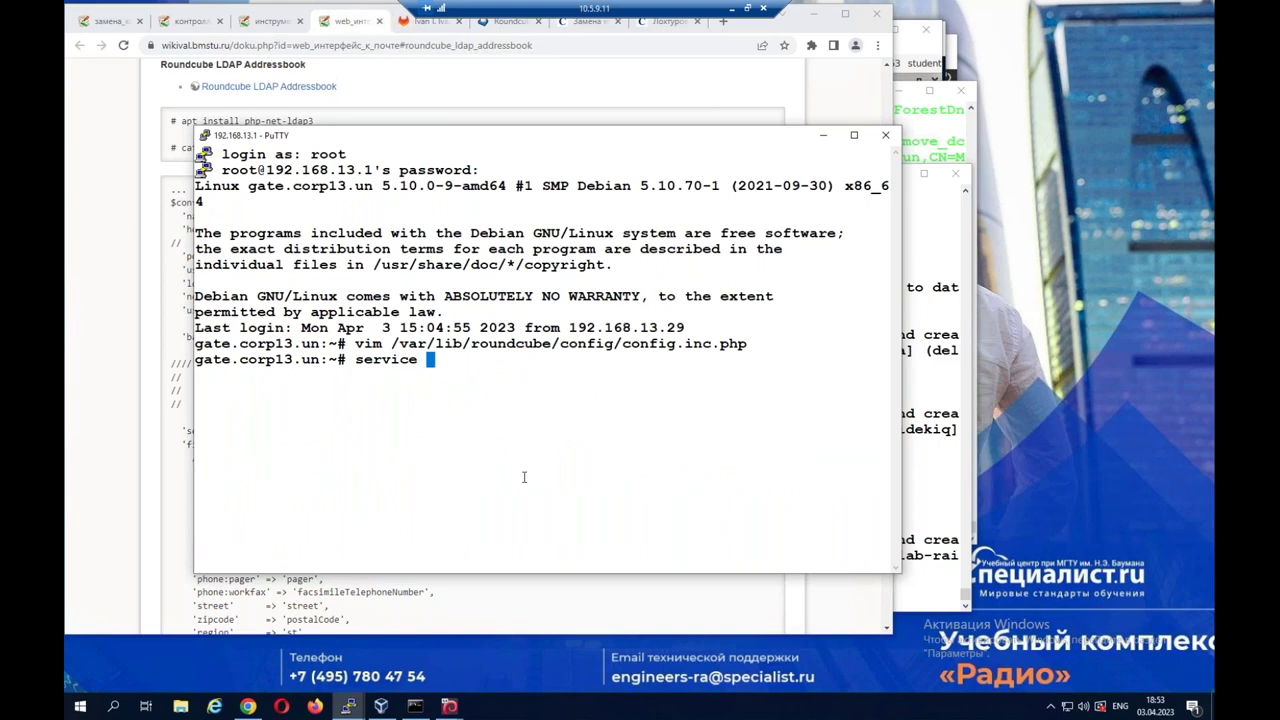
text(apache2 restart)
key(Return)
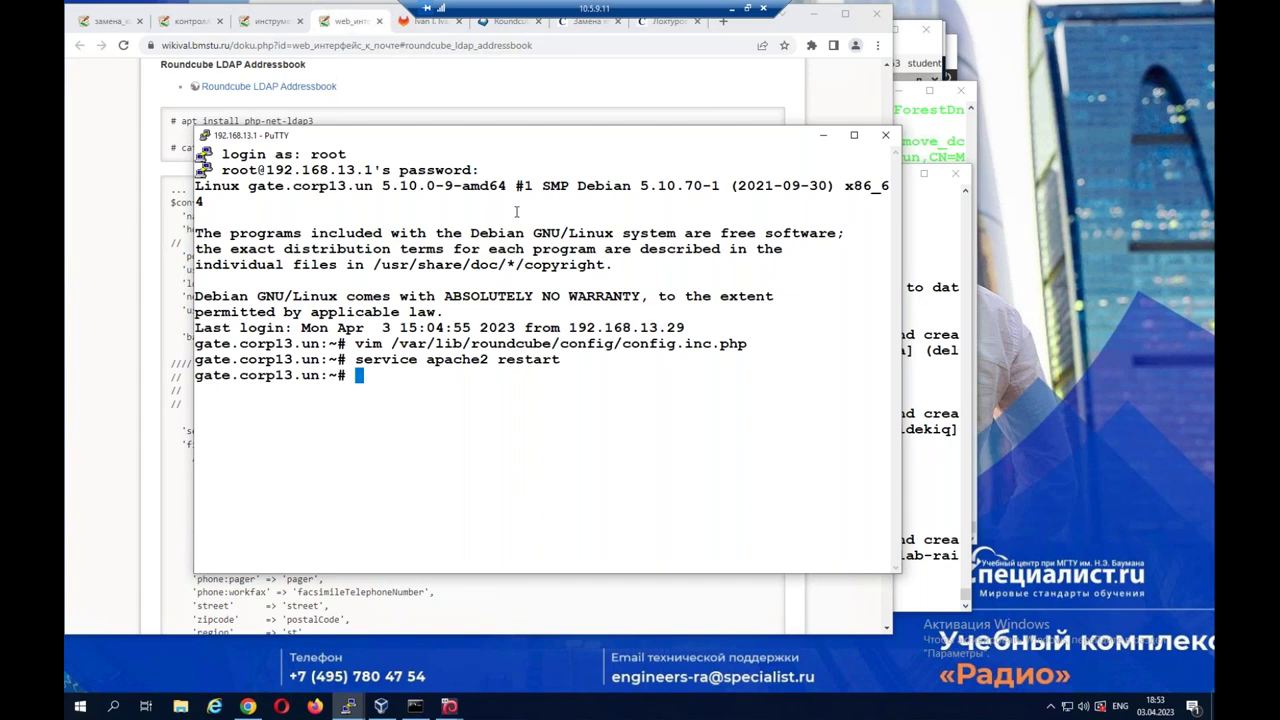
Submit the Roundcube login with username 'user' and its password.
click(504, 24)
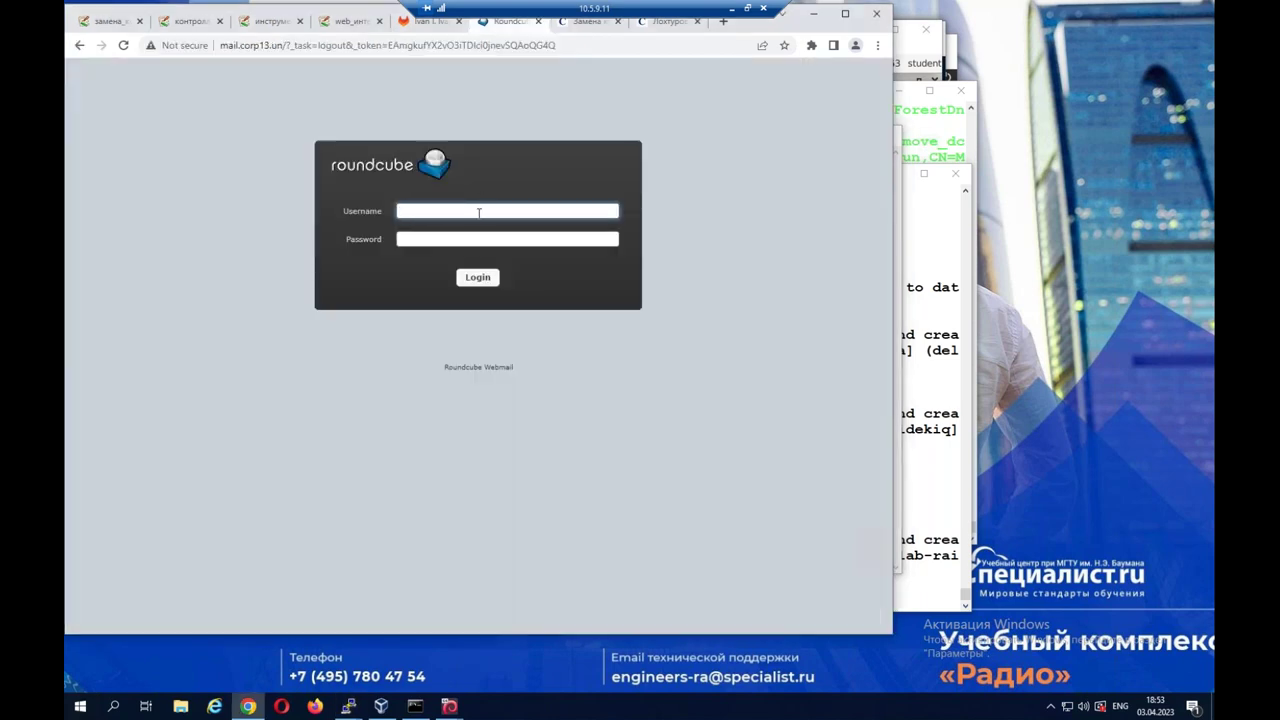
text(user2)
key(Tab)
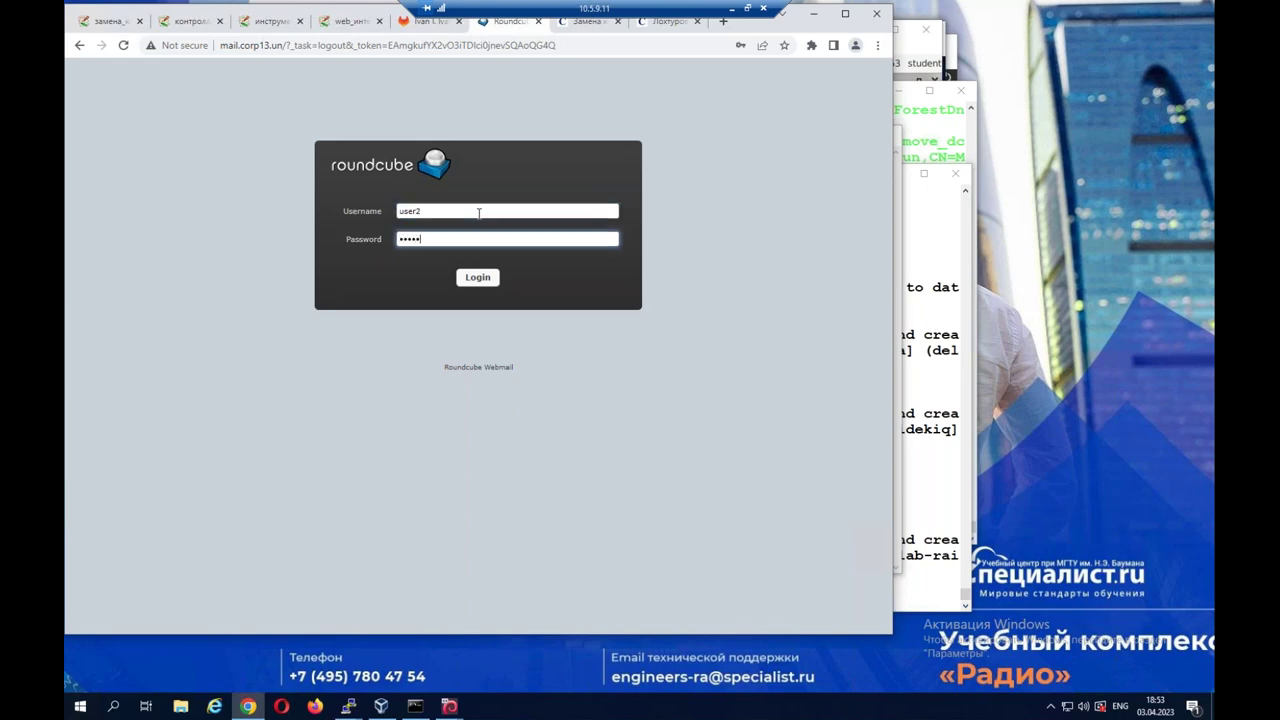
key(Return)
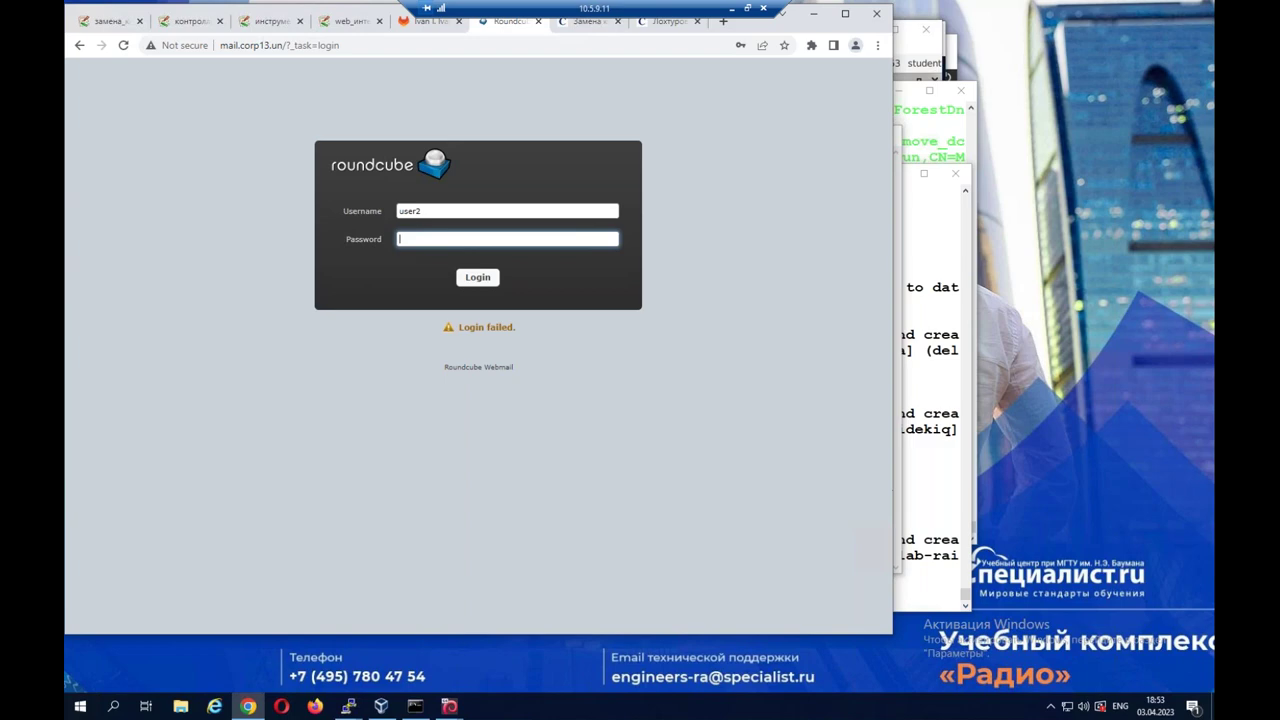
Retype the password and resubmit after Login failed, then return to the PuTTY sessions.
key(alt+Tab)
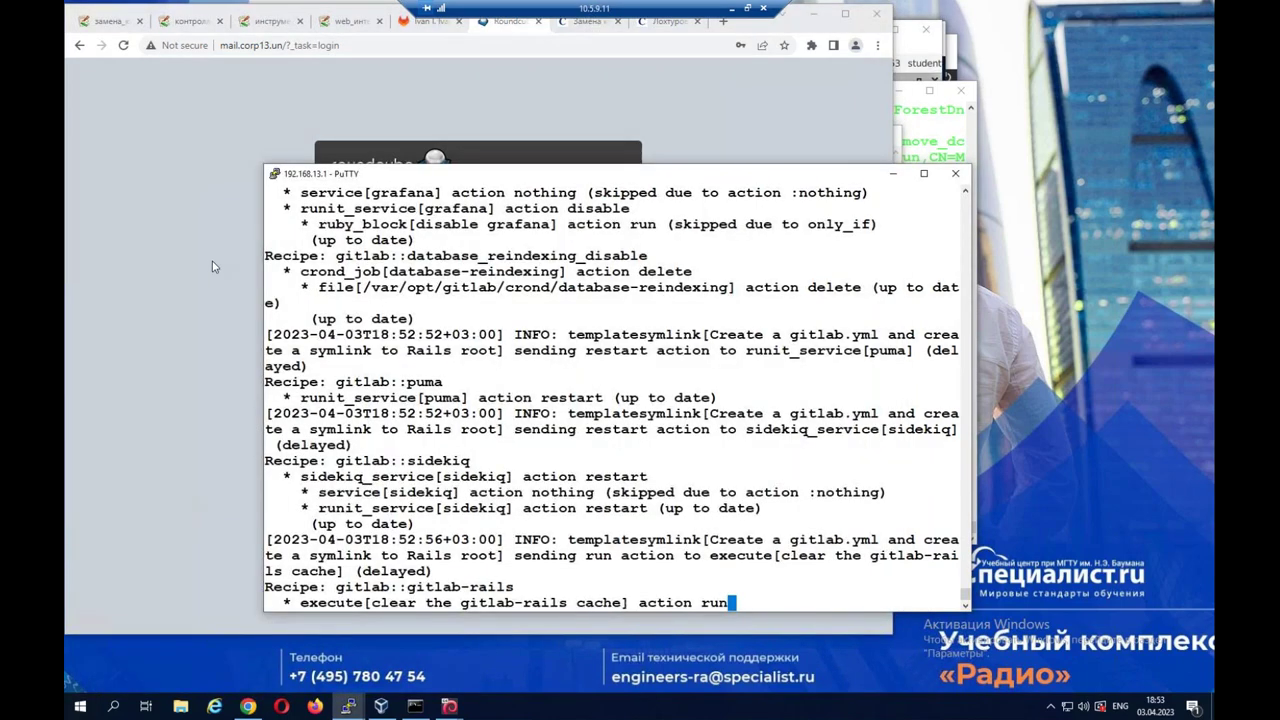
click(212, 267)
click(436, 239)
text(••••••••)
key(Return)
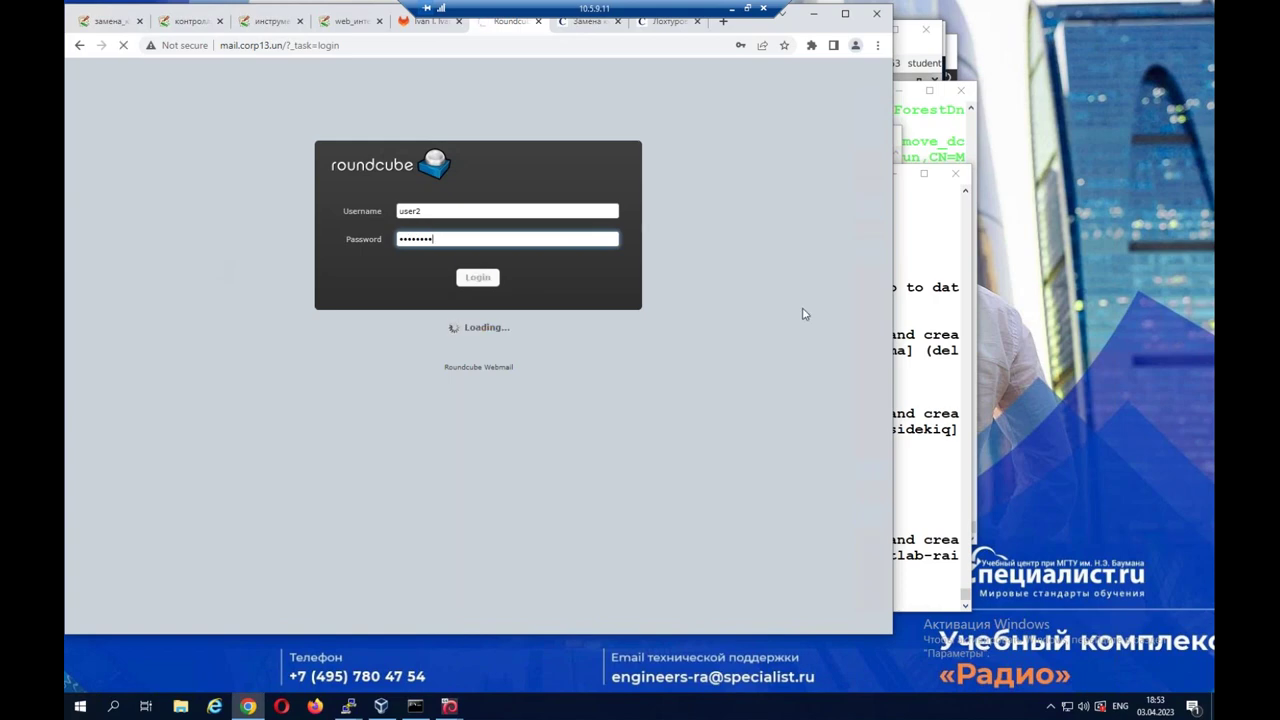
click(932, 430)
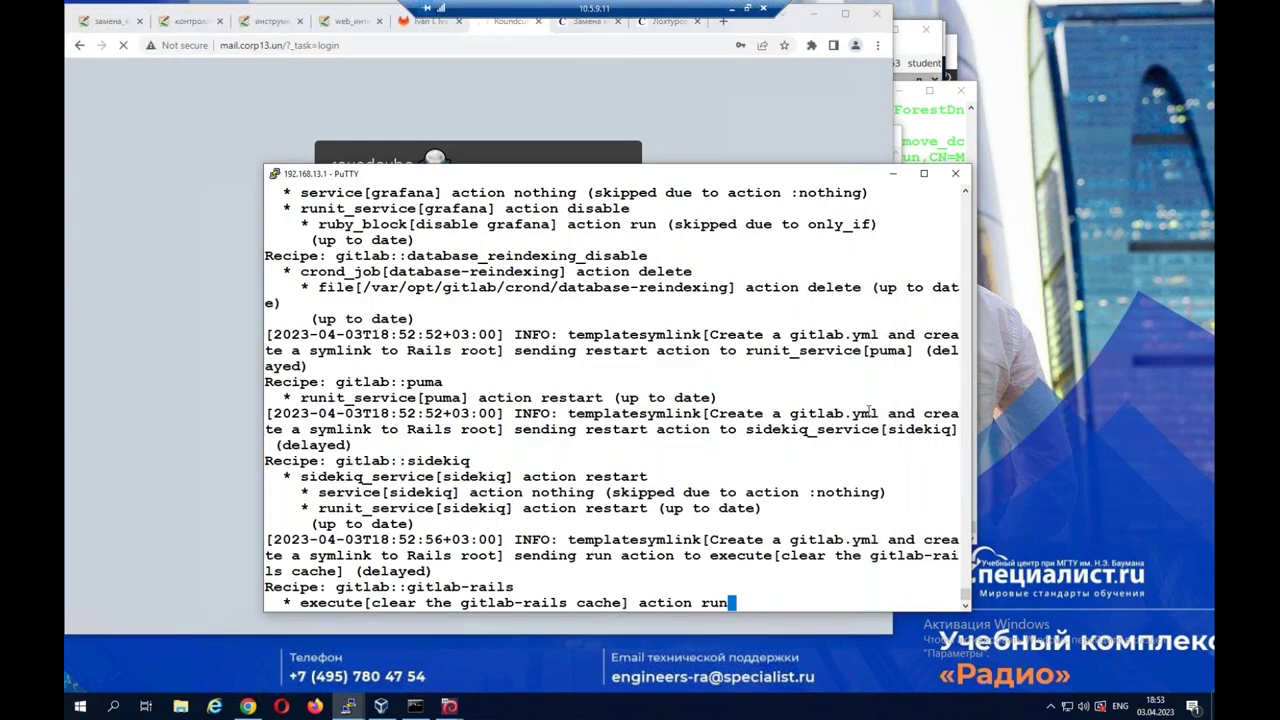
click(350, 708)
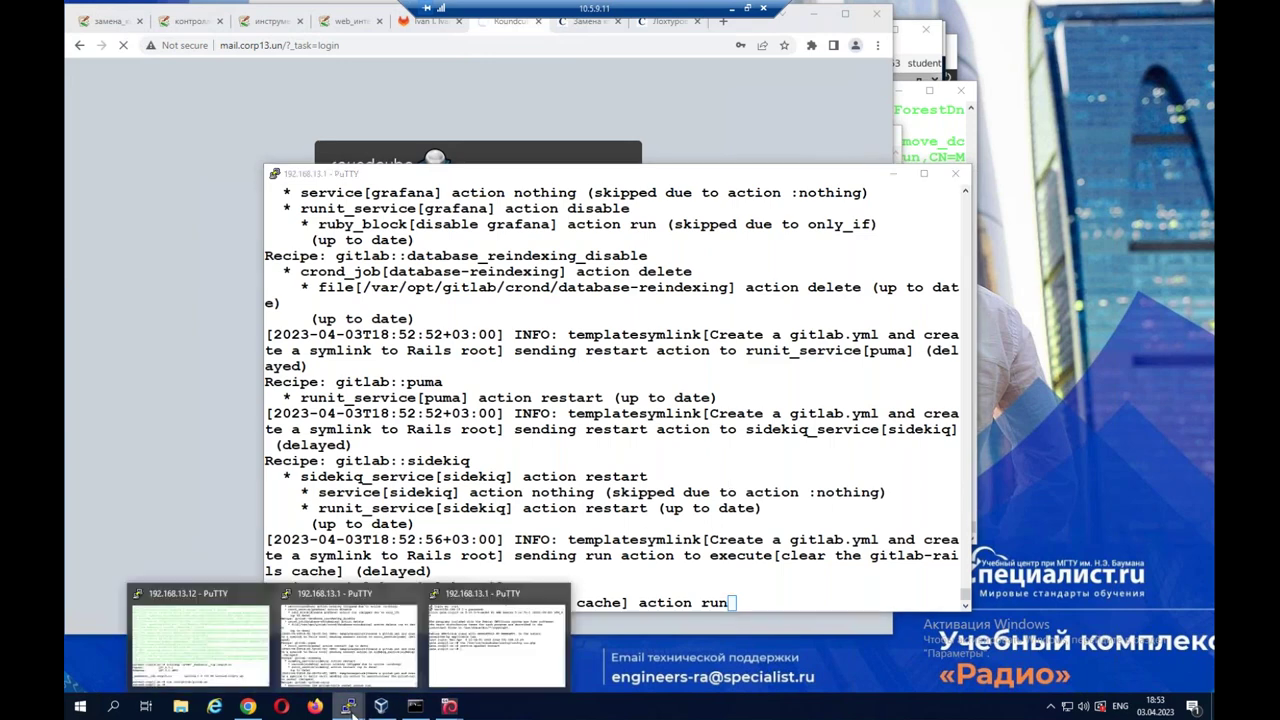
Reopen config.inc.php on the gateway, check the LDAP hosts lines point at server2, and exit with :wq.
click(484, 637)
key(Up)
key(Up)
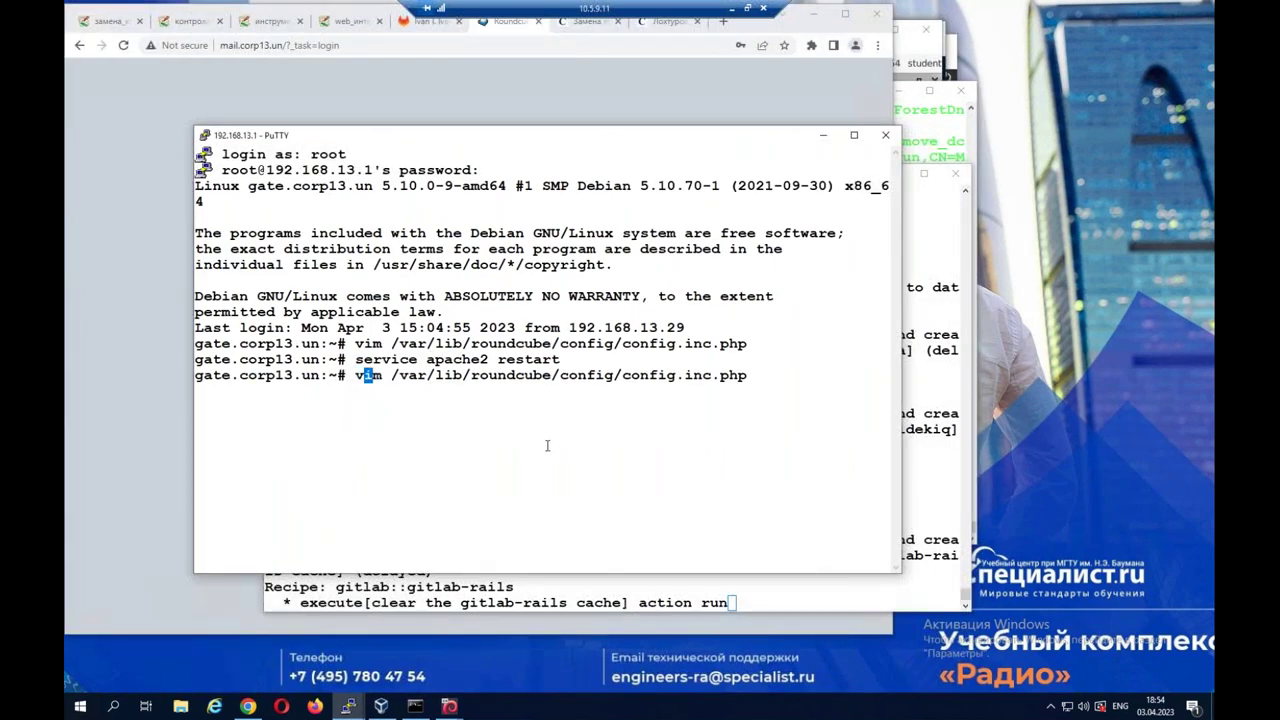
key(Return)
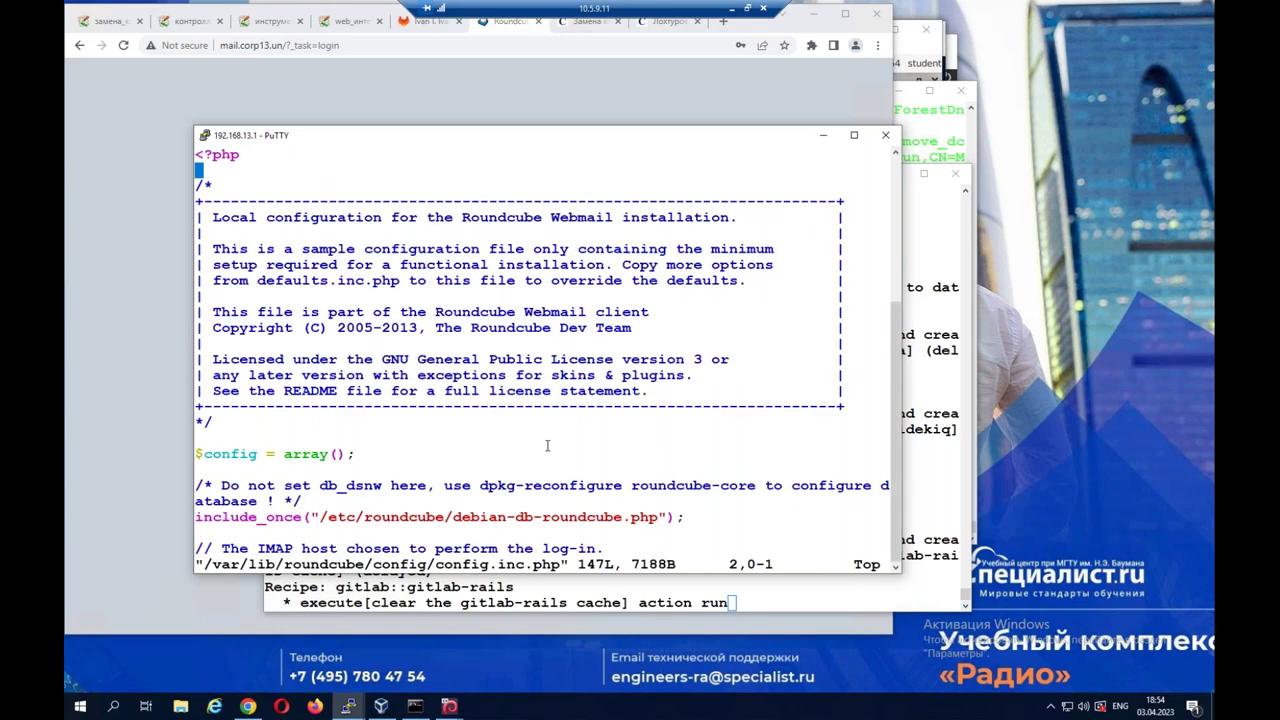
text(/ldap)
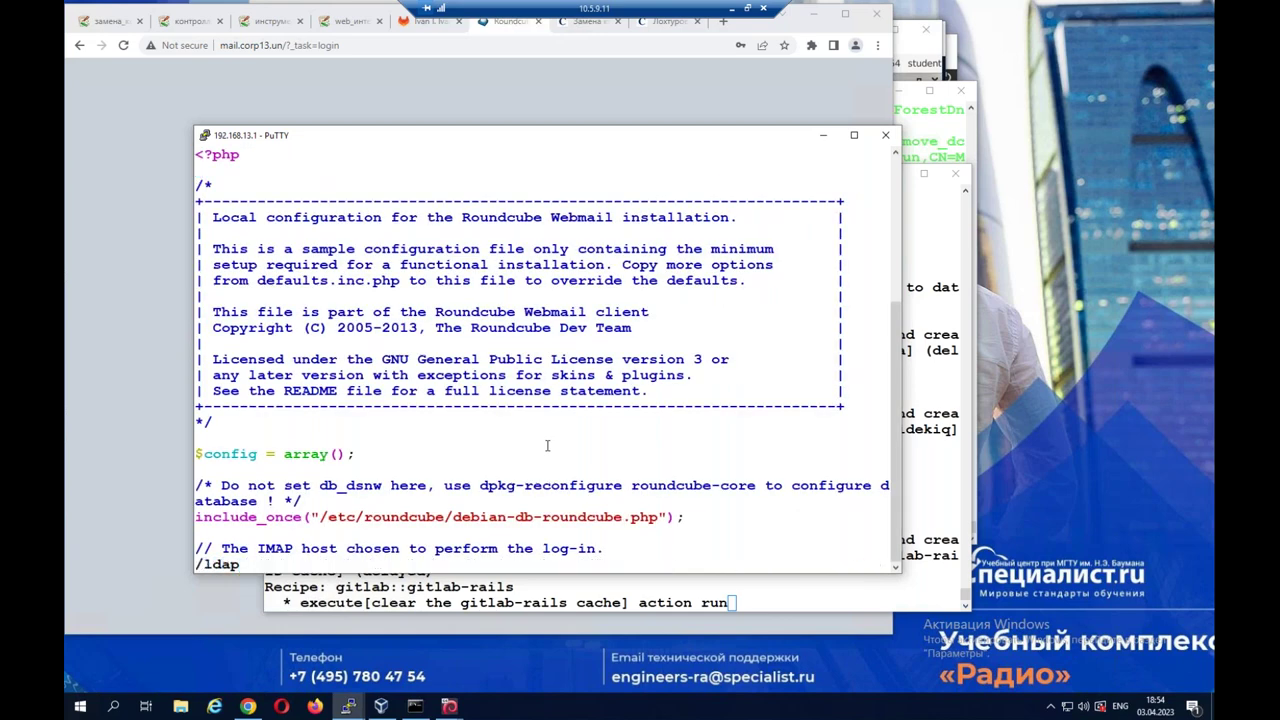
key(Return)
key(Down)
key(Down)
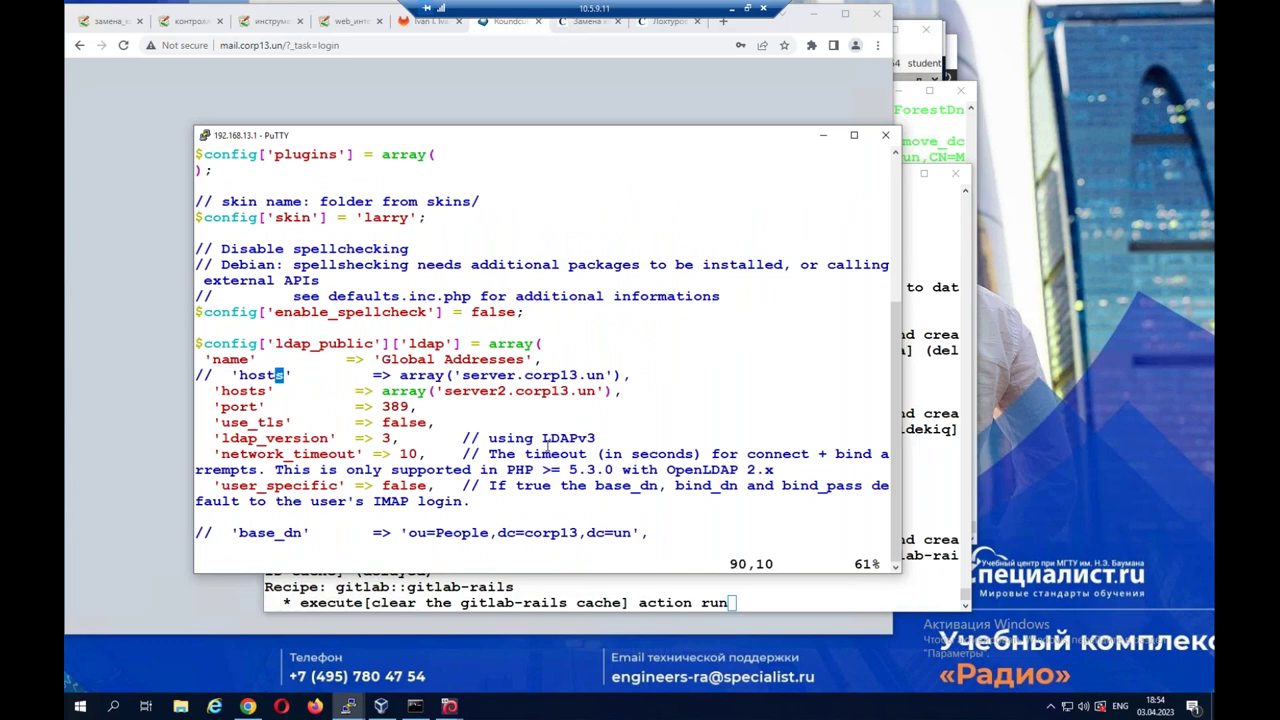
text(:wq)
key(Return)
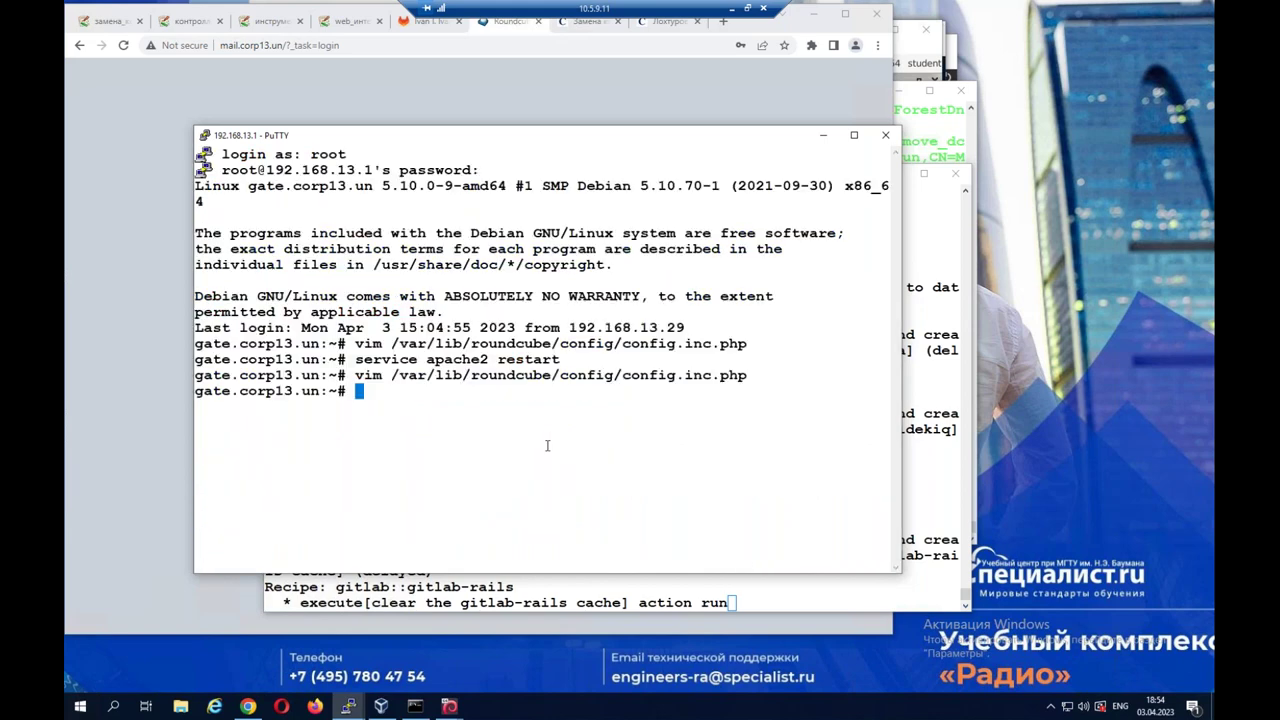
Remove ?_task=login from the webmail address and reload the start page.
click(97, 231)
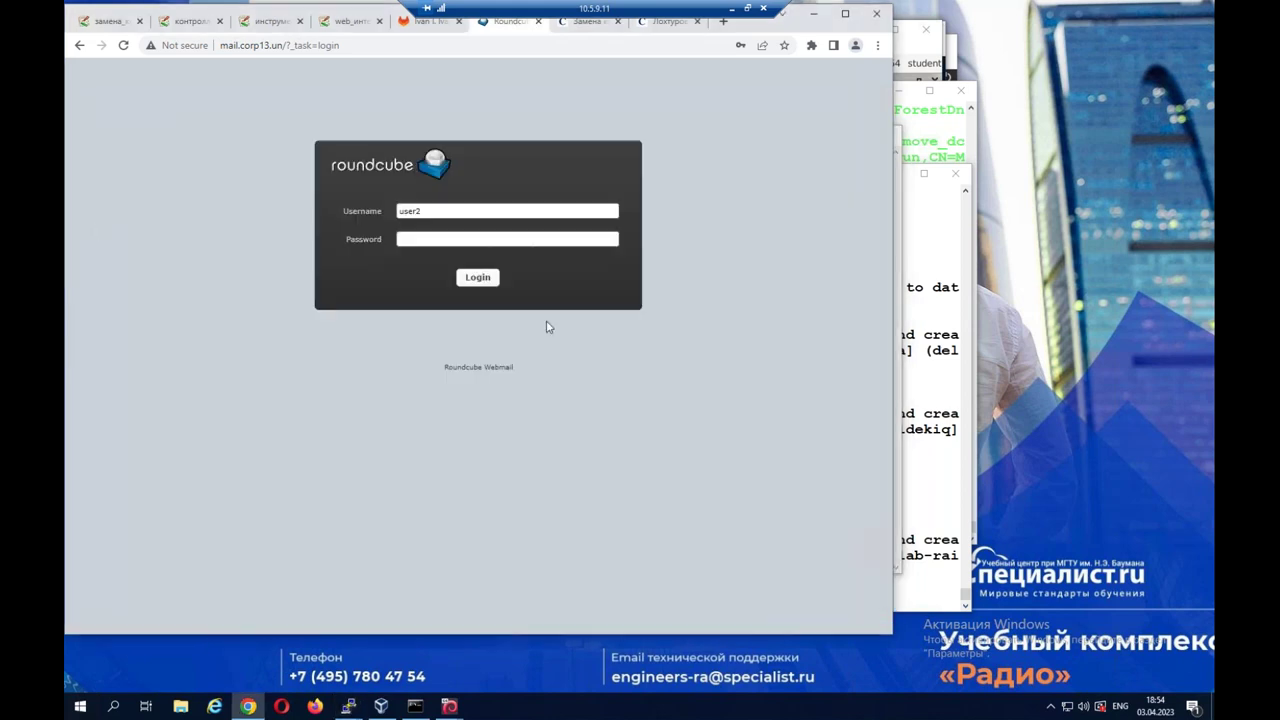
click(440, 238)
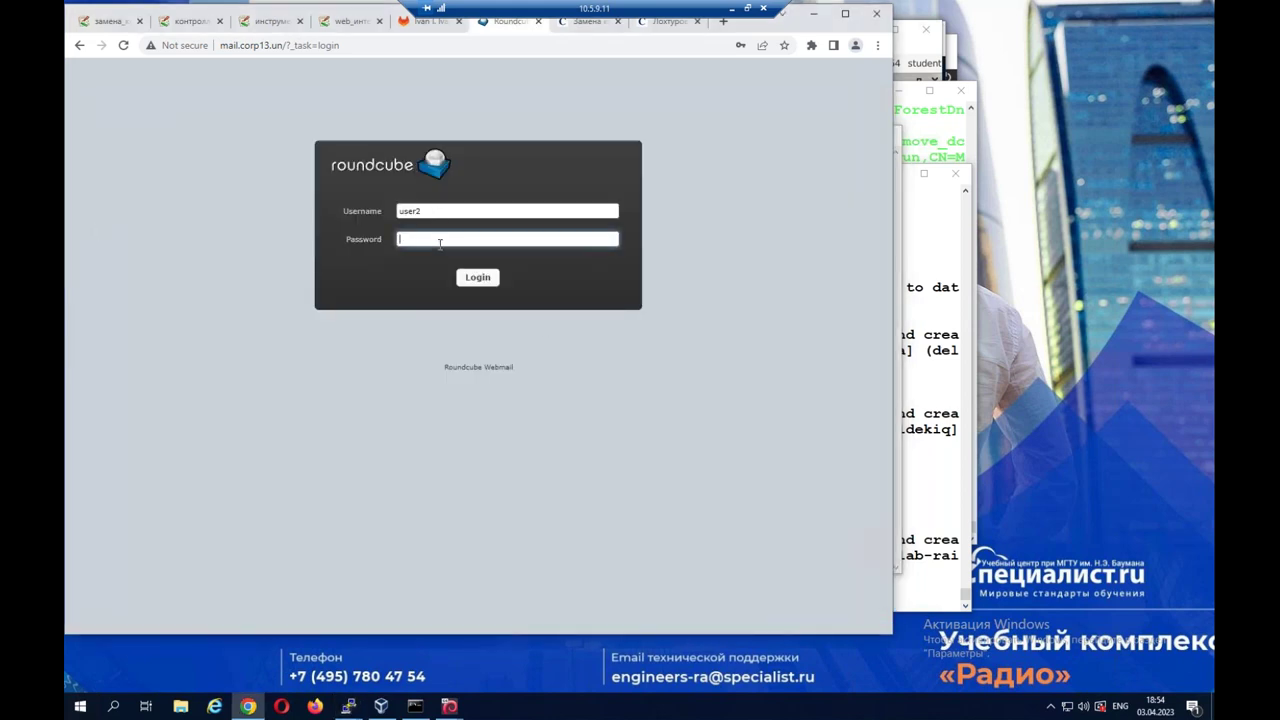
click(320, 47)
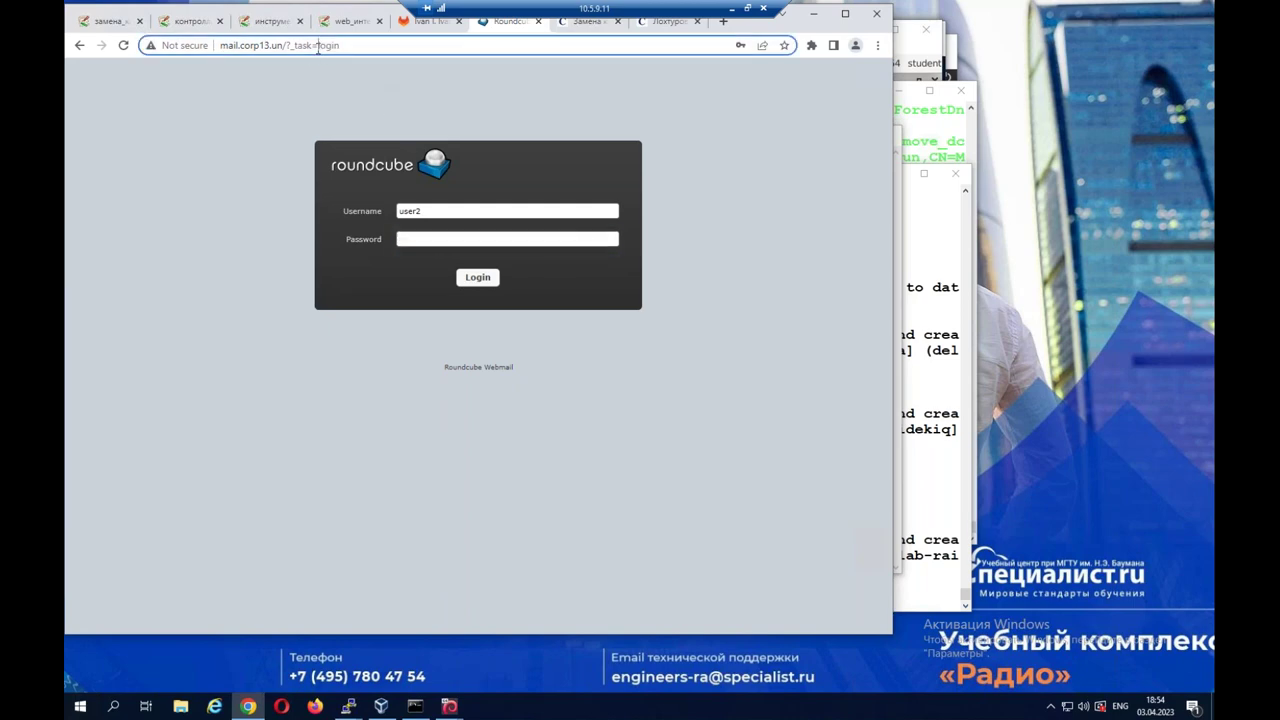
click(290, 47)
shift+click(382, 48)
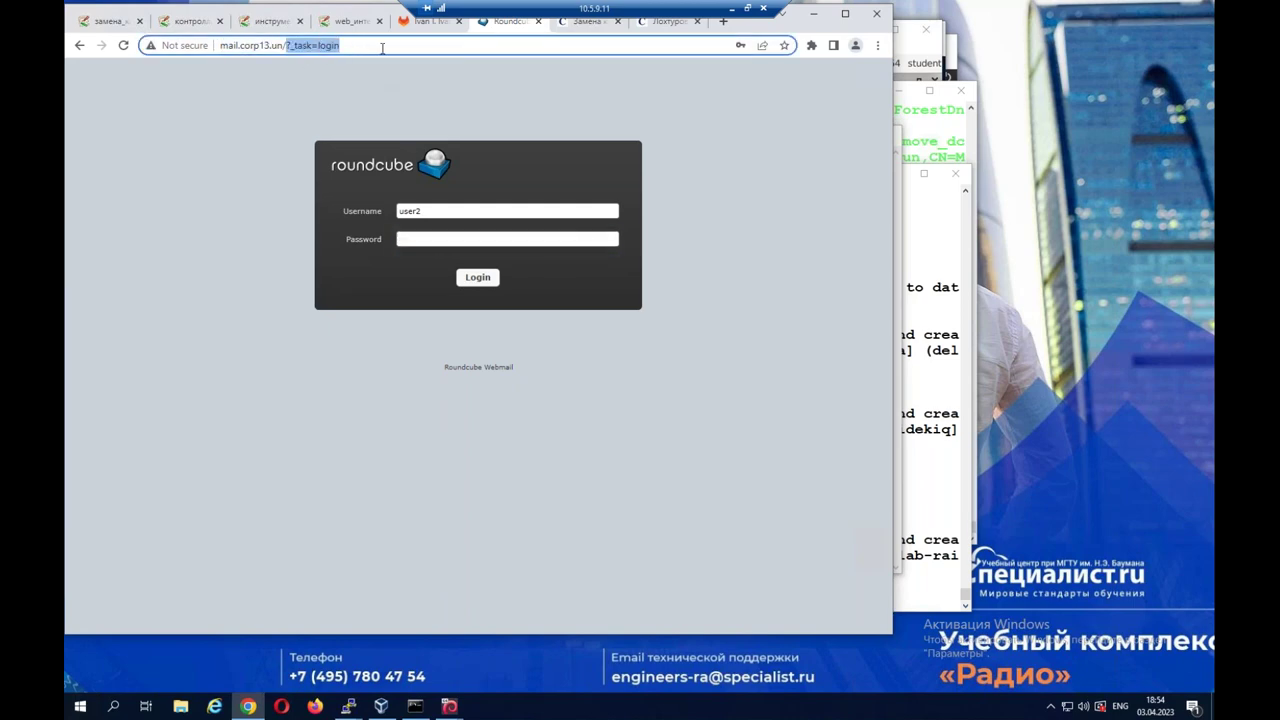
key(BackSpace)
key(Return)
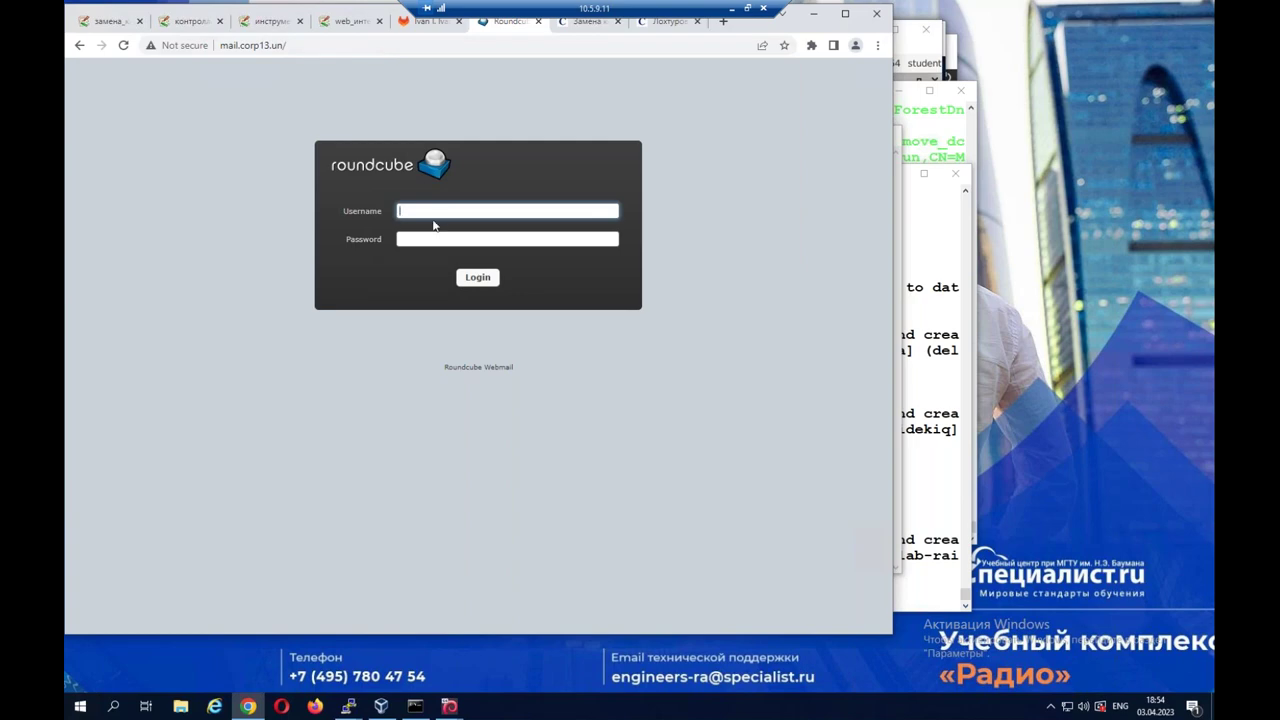
Sign in as 'user' and open the message '22' from root in the Inbox.
text(user2)
key(Tab)
text(****)
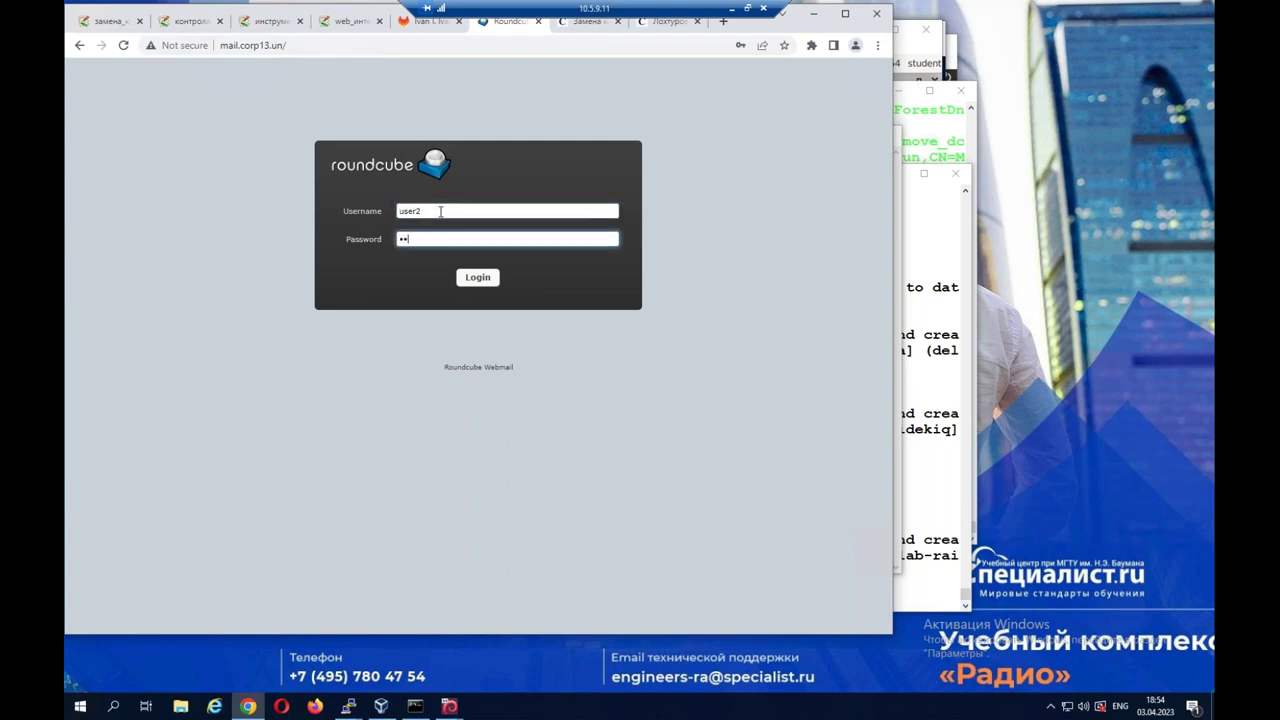
key(Return)
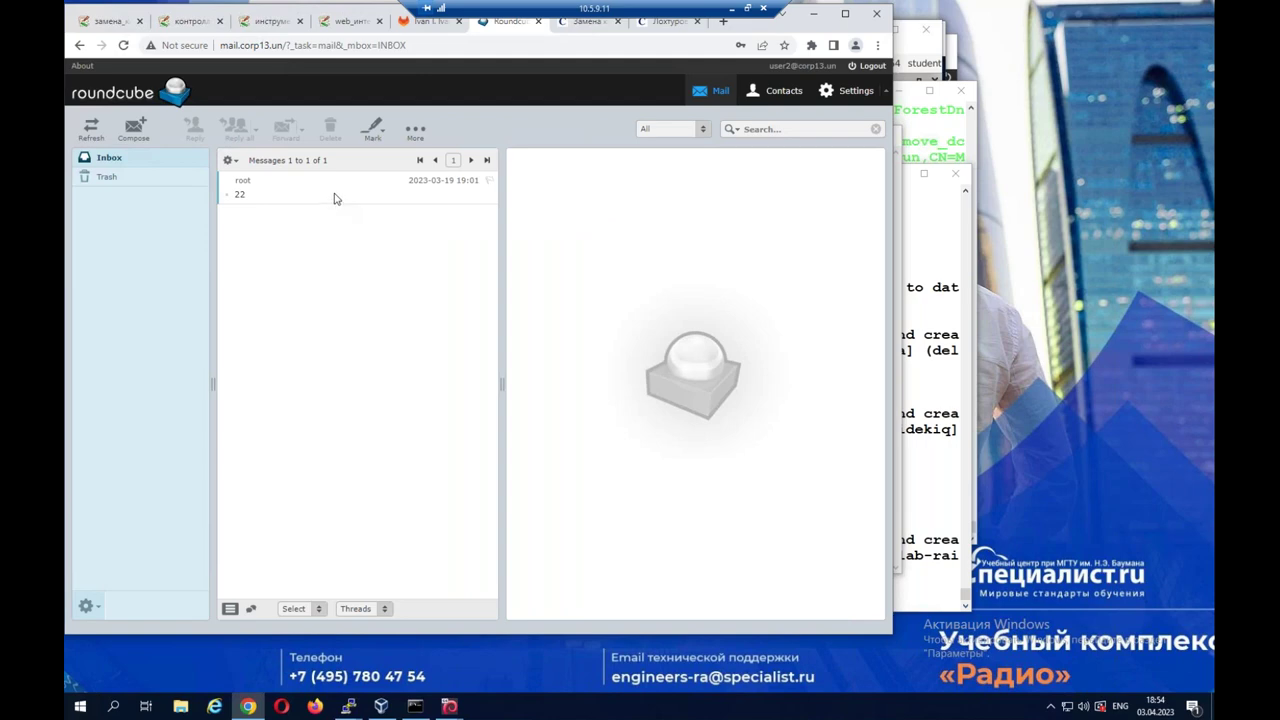
click(335, 199)
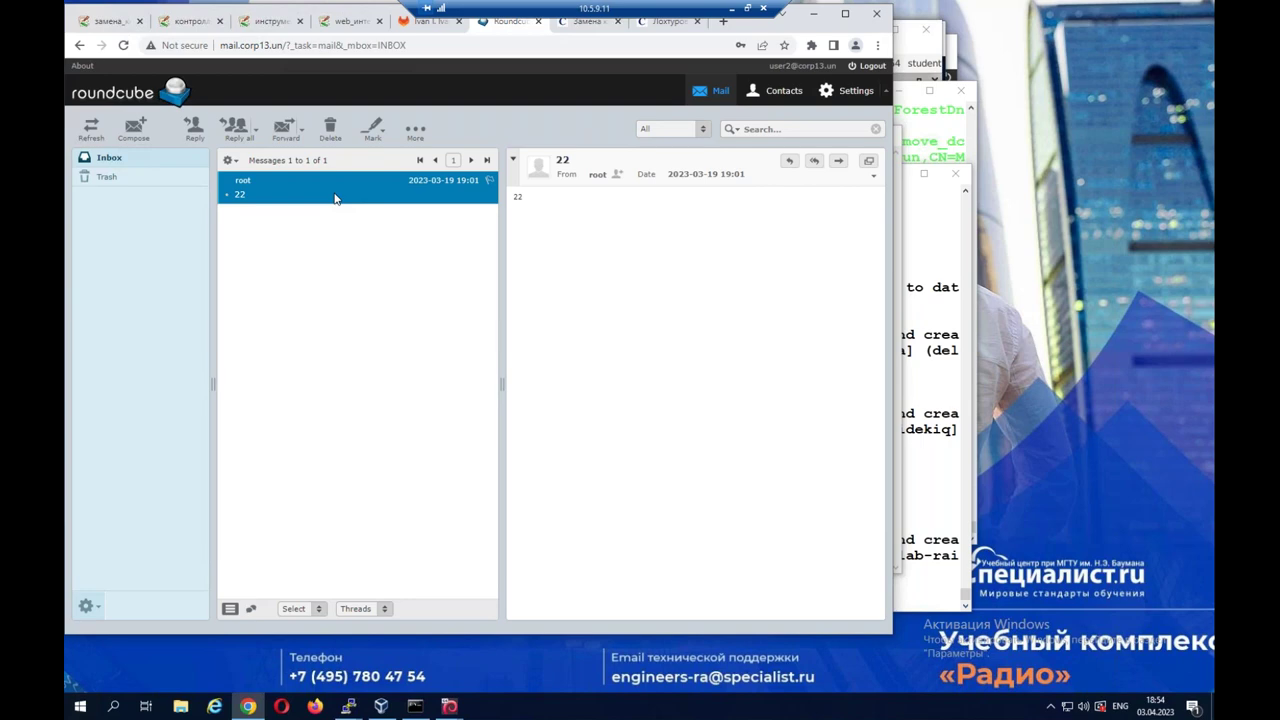
click(776, 95)
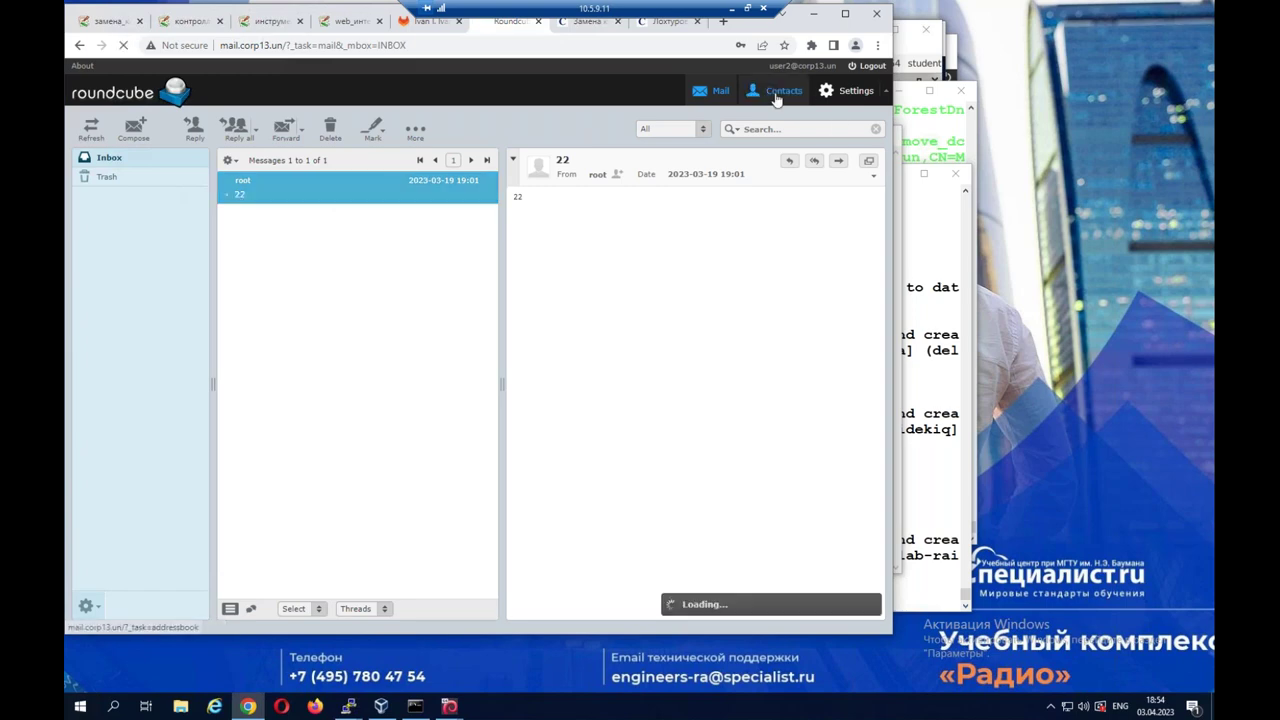
List the three Global Addresses LDAP contacts and view each one's e-mail and work phone, such as 403.
click(126, 186)
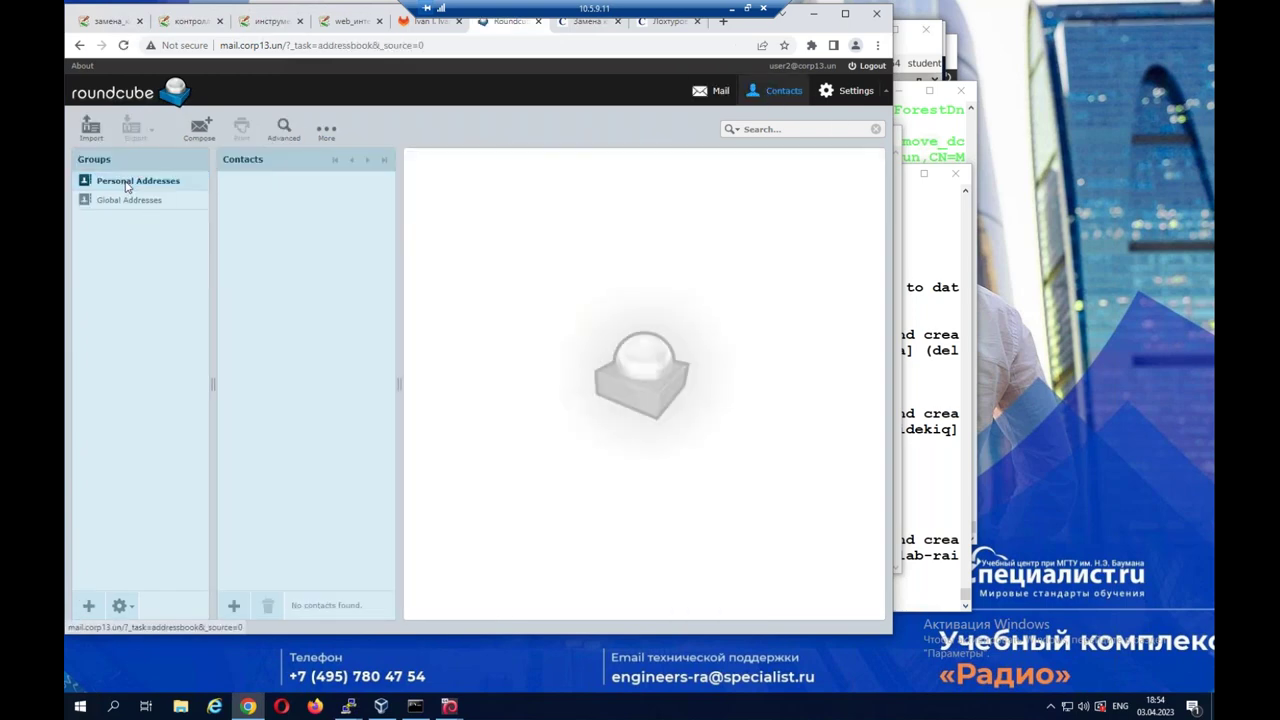
click(124, 202)
click(262, 200)
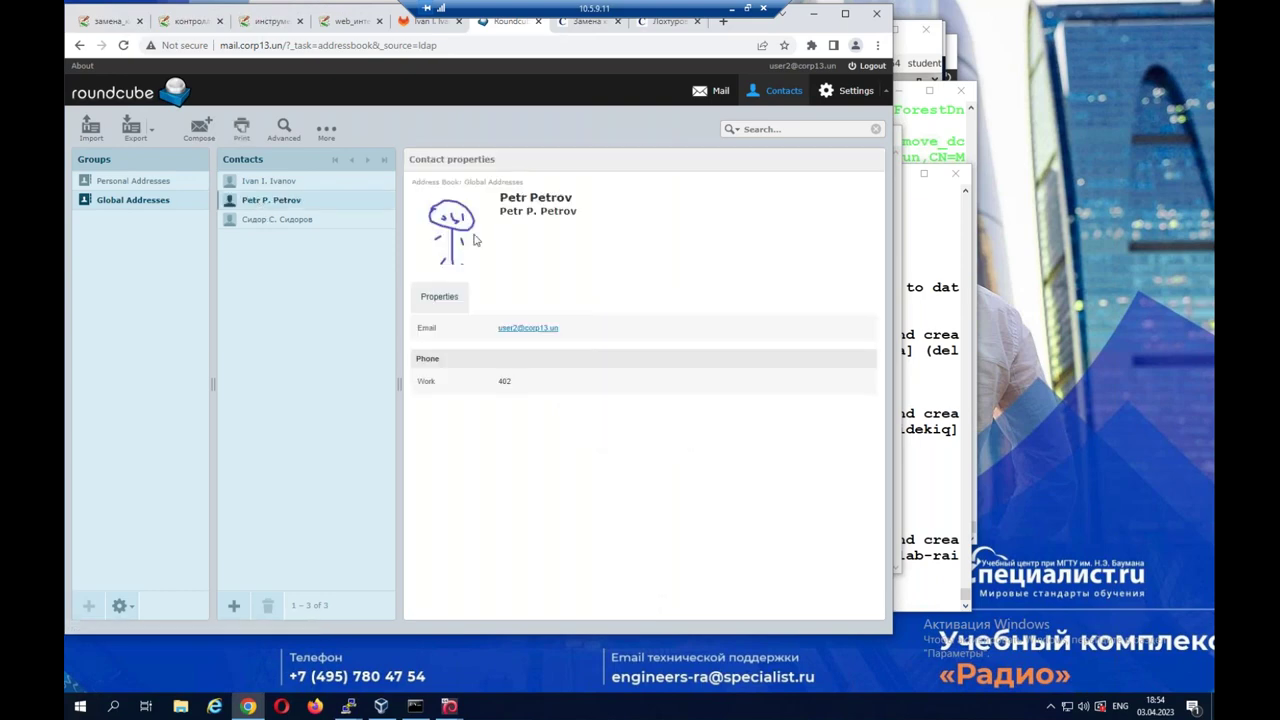
click(278, 222)
click(270, 201)
click(268, 182)
click(268, 204)
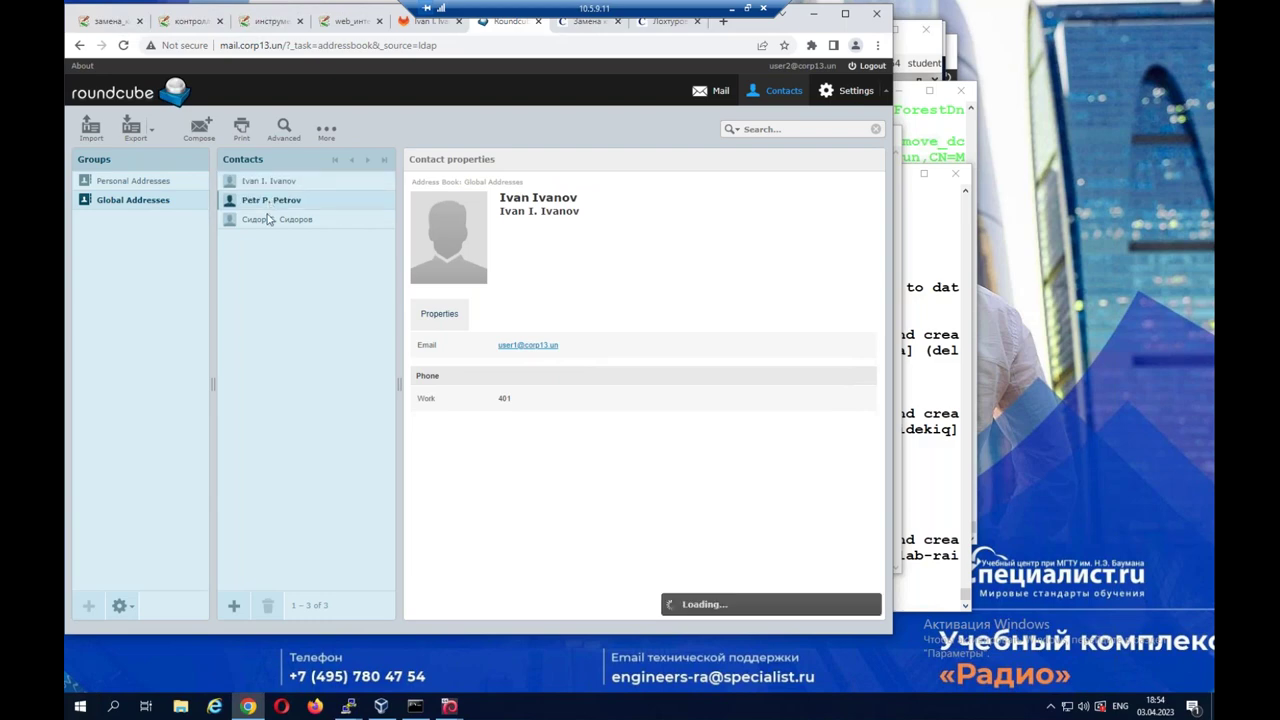
click(268, 220)
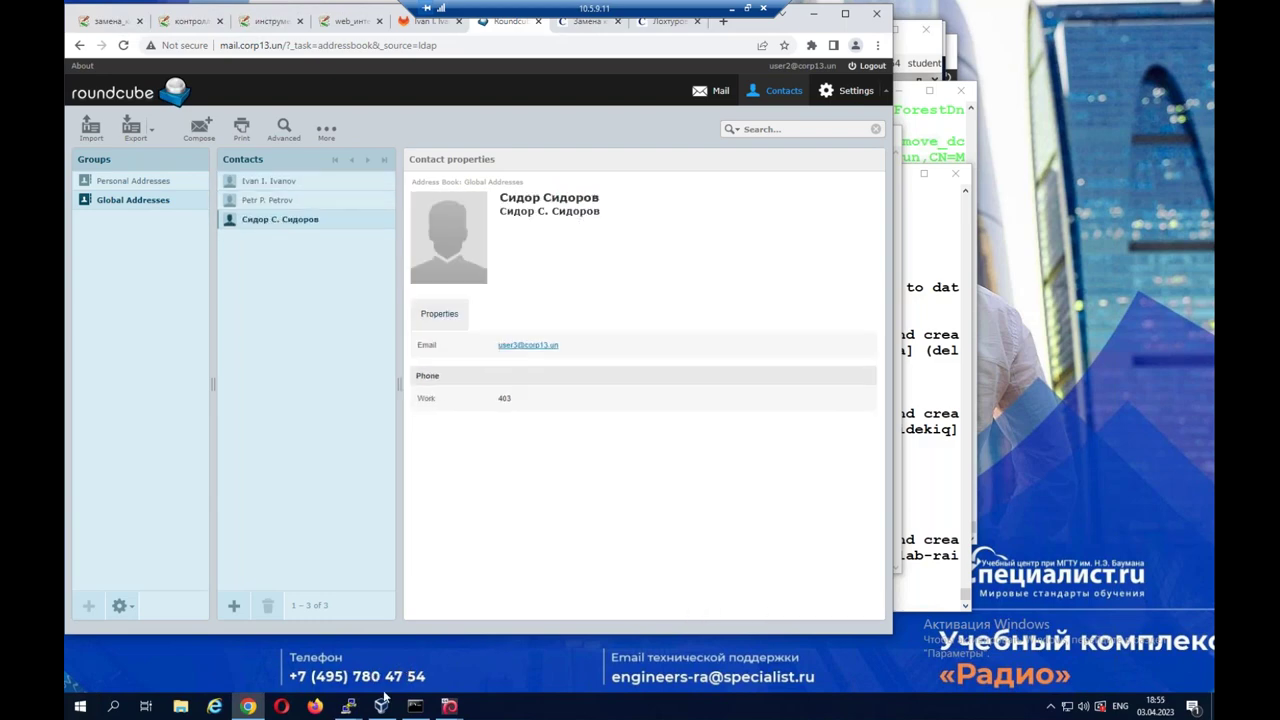
mouse_move(383, 707)
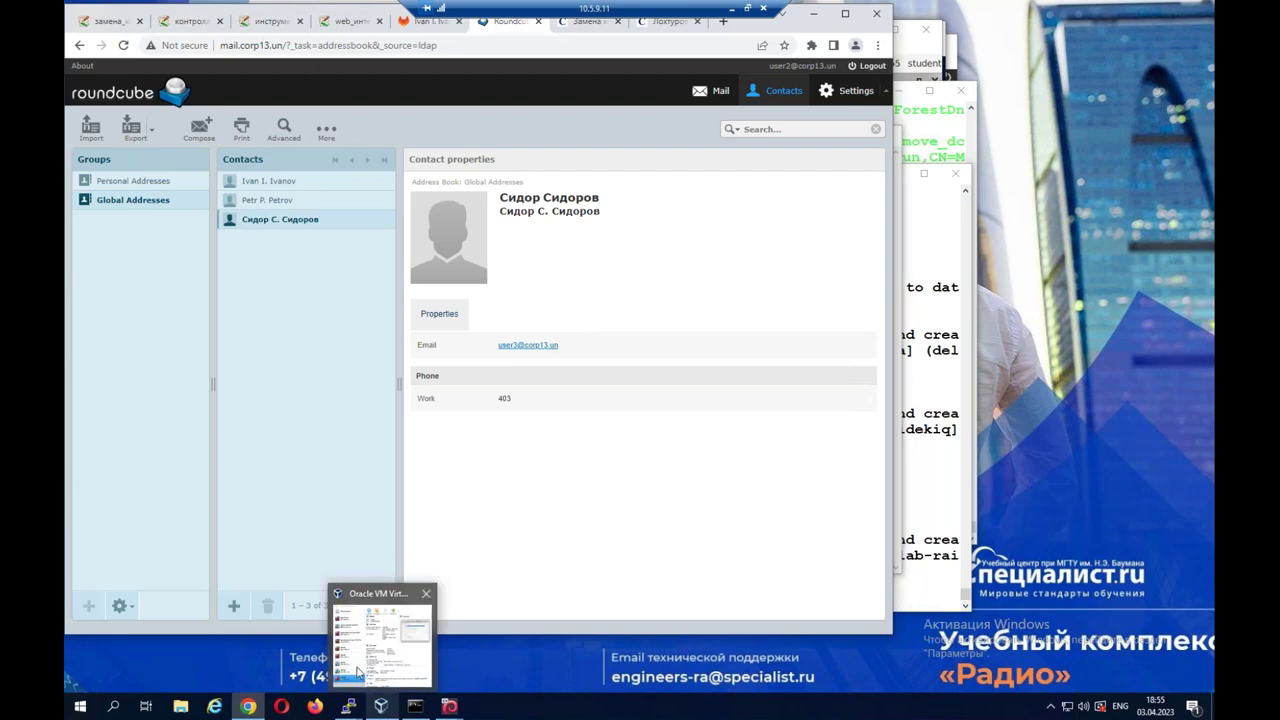
mouse_move(356, 675)
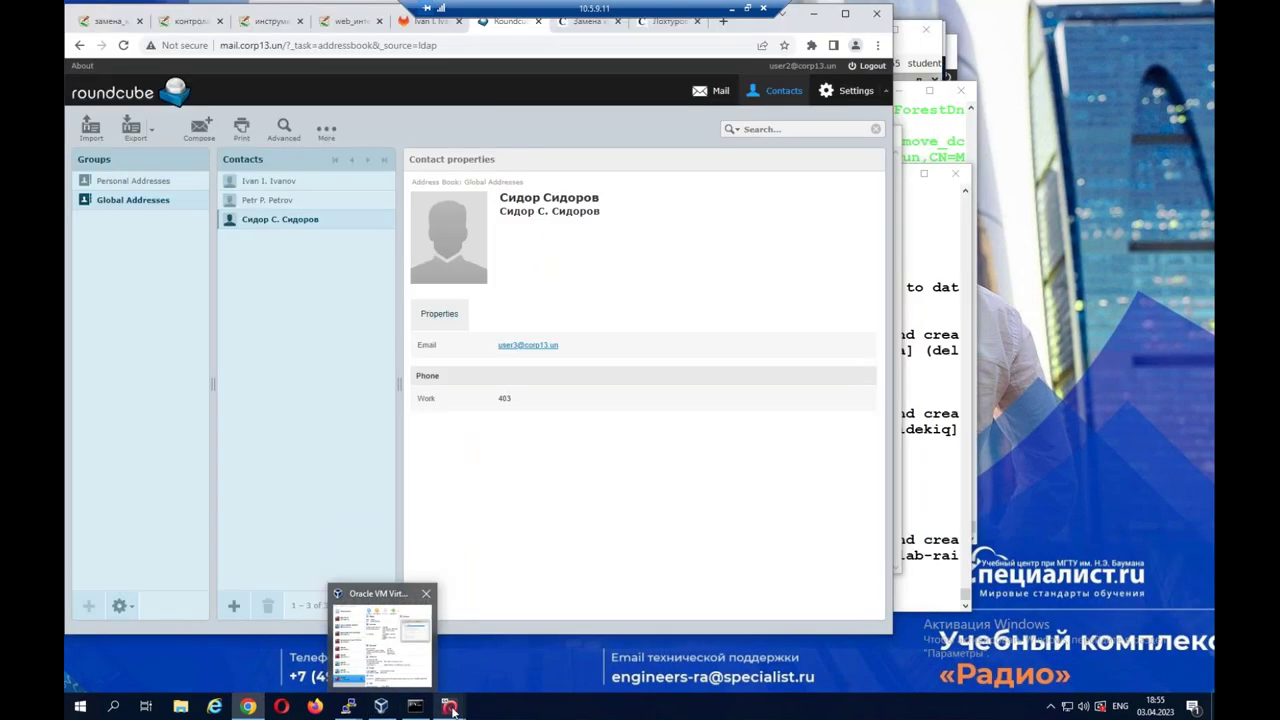
mouse_move(455, 707)
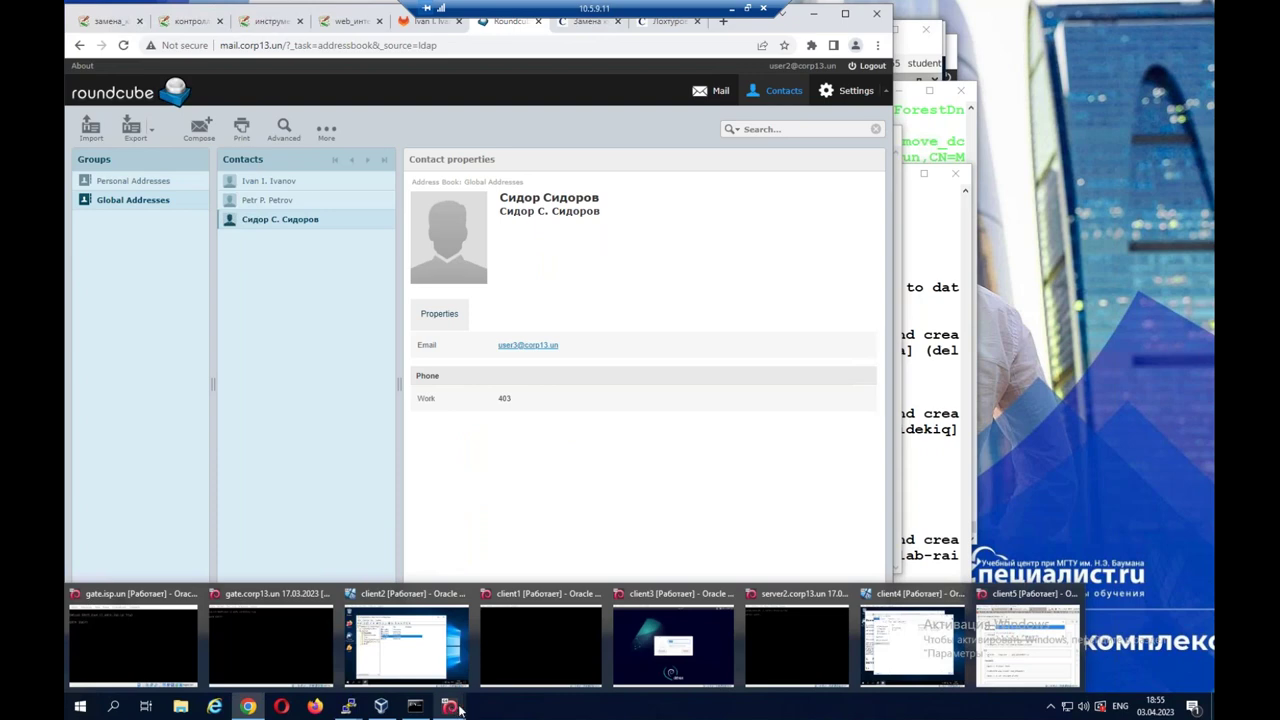
In client2's Active Directory Users container, sort users first and open the new user's properties.
click(418, 642)
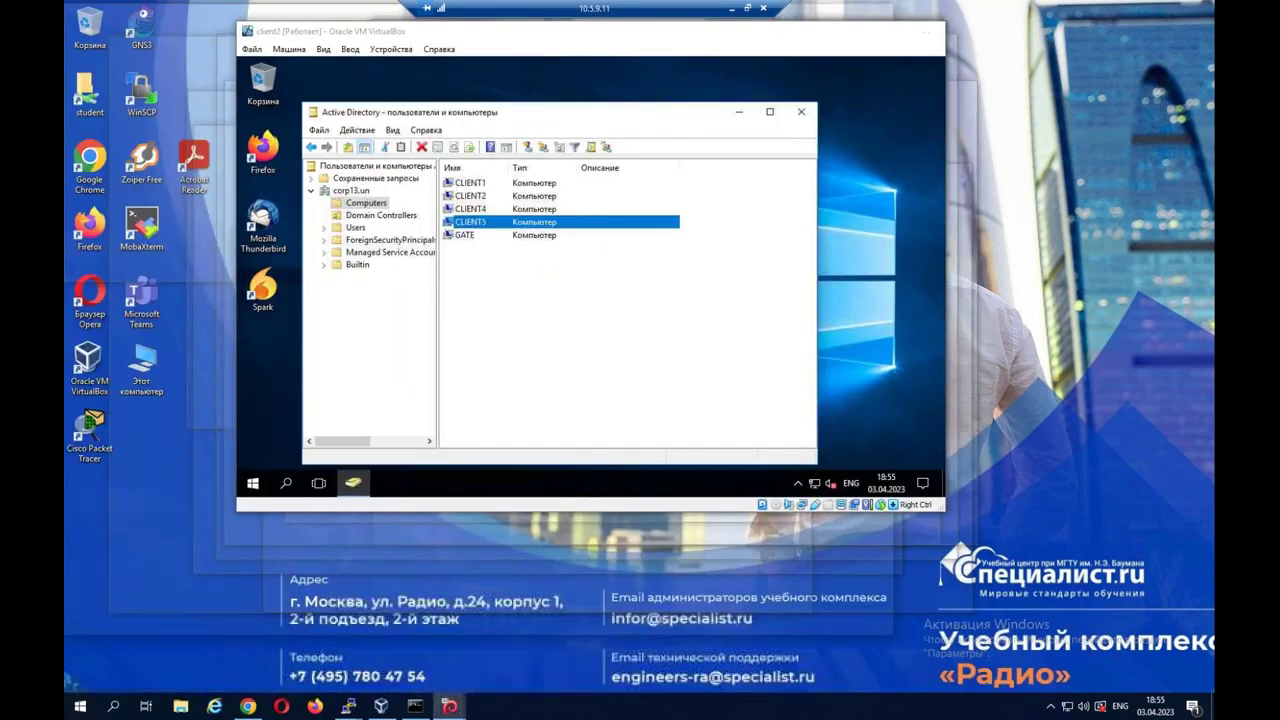
click(476, 328)
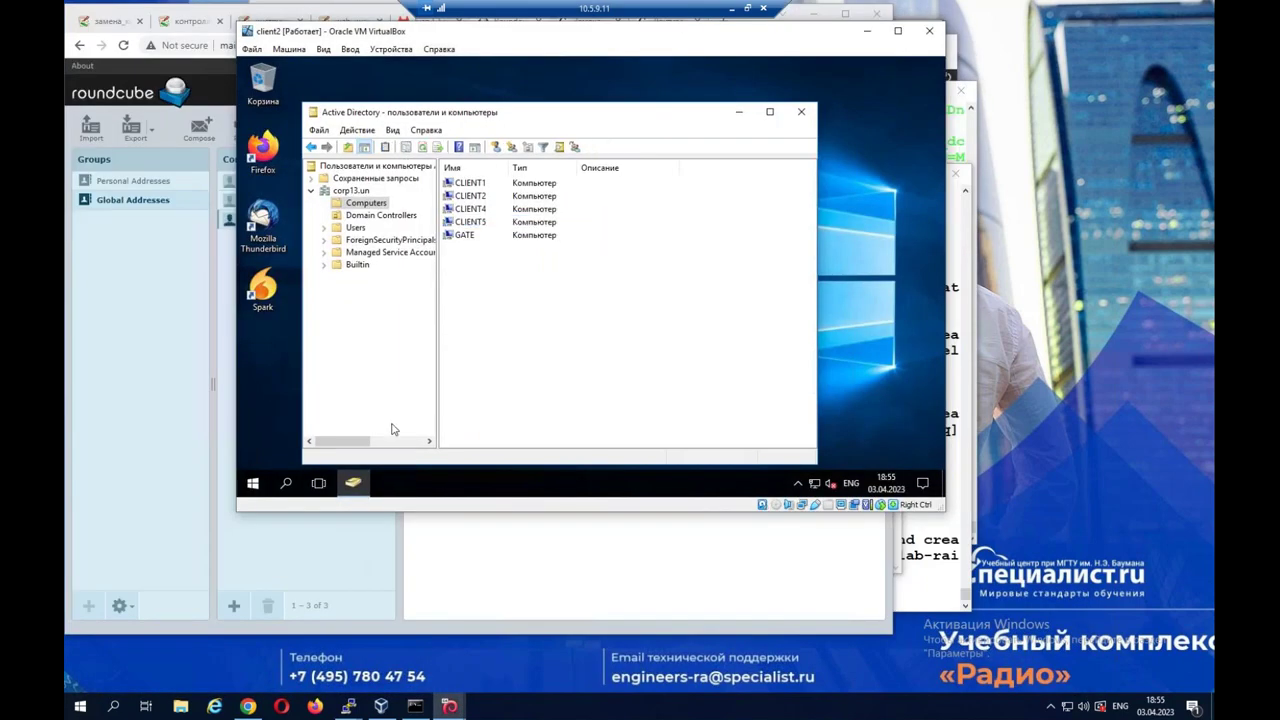
click(329, 236)
click(355, 227)
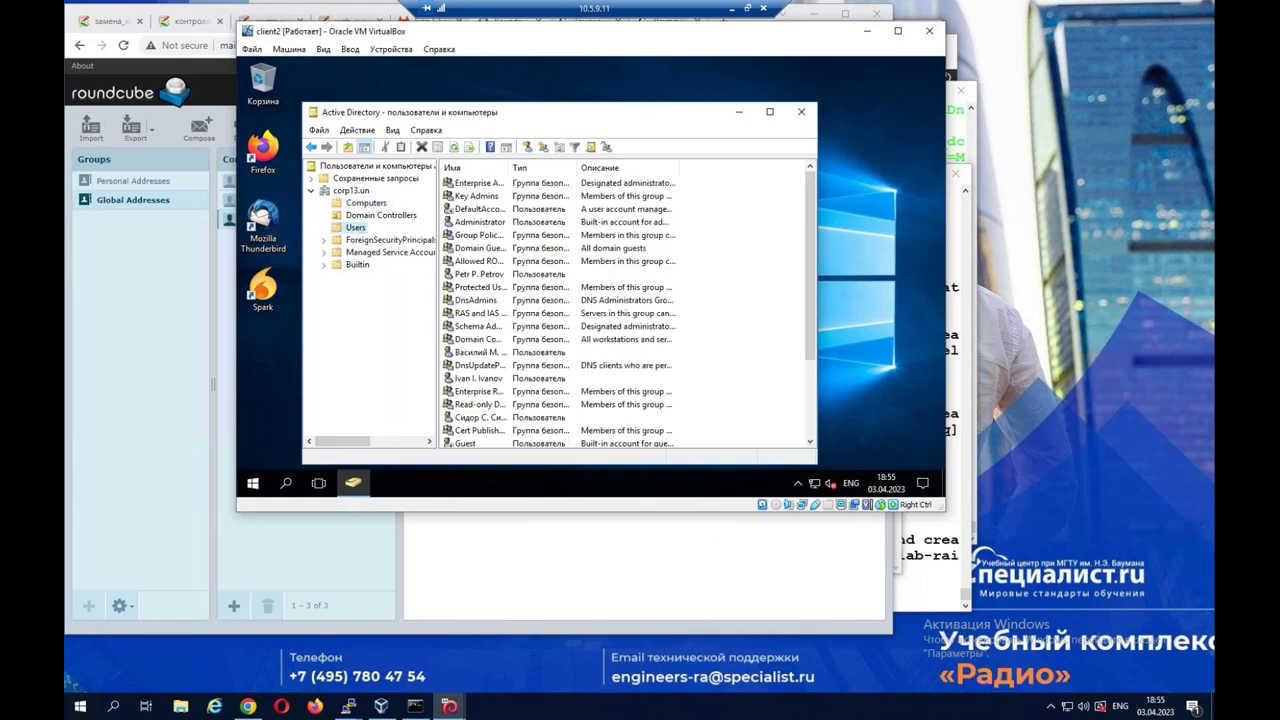
click(553, 168)
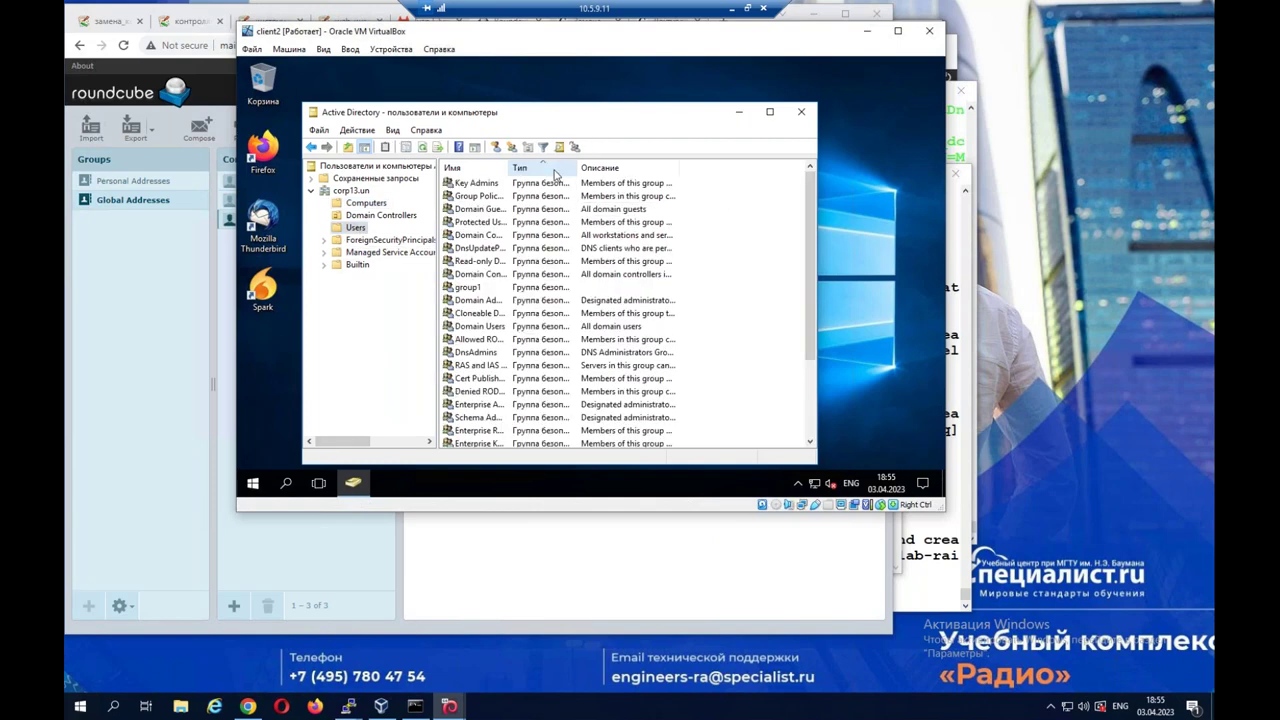
click(555, 170)
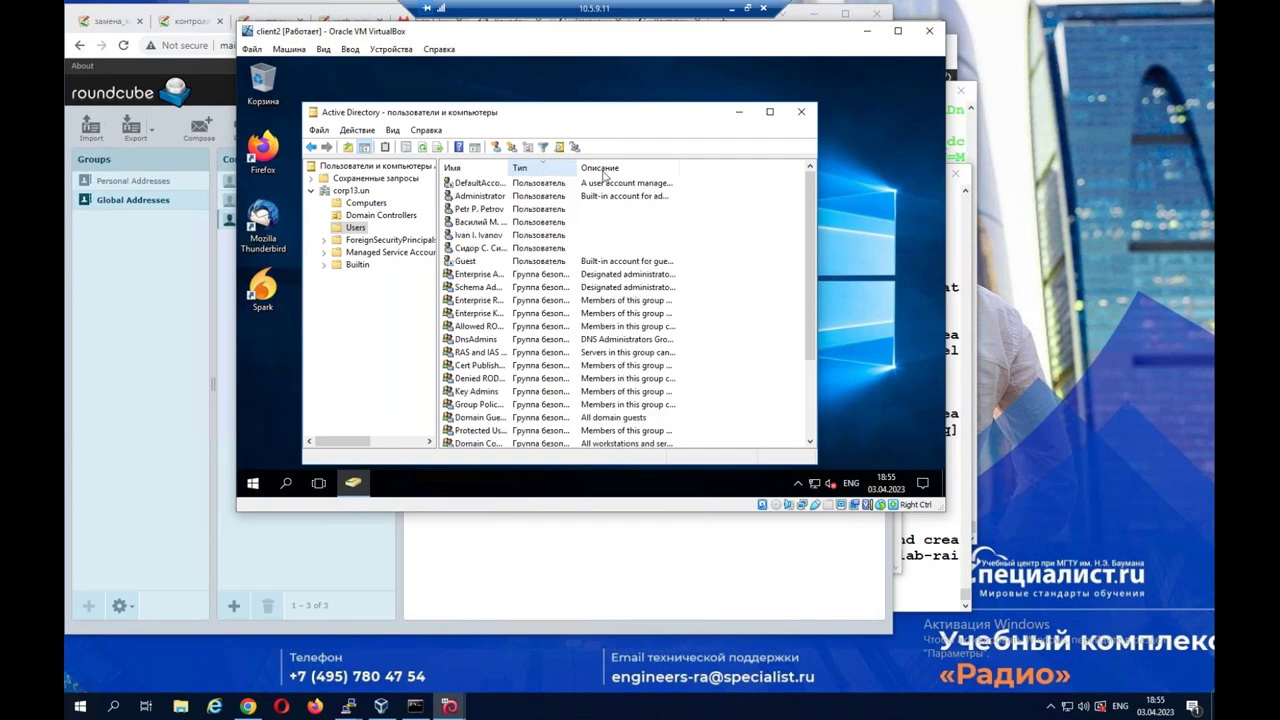
click(478, 222)
double_click(478, 222)
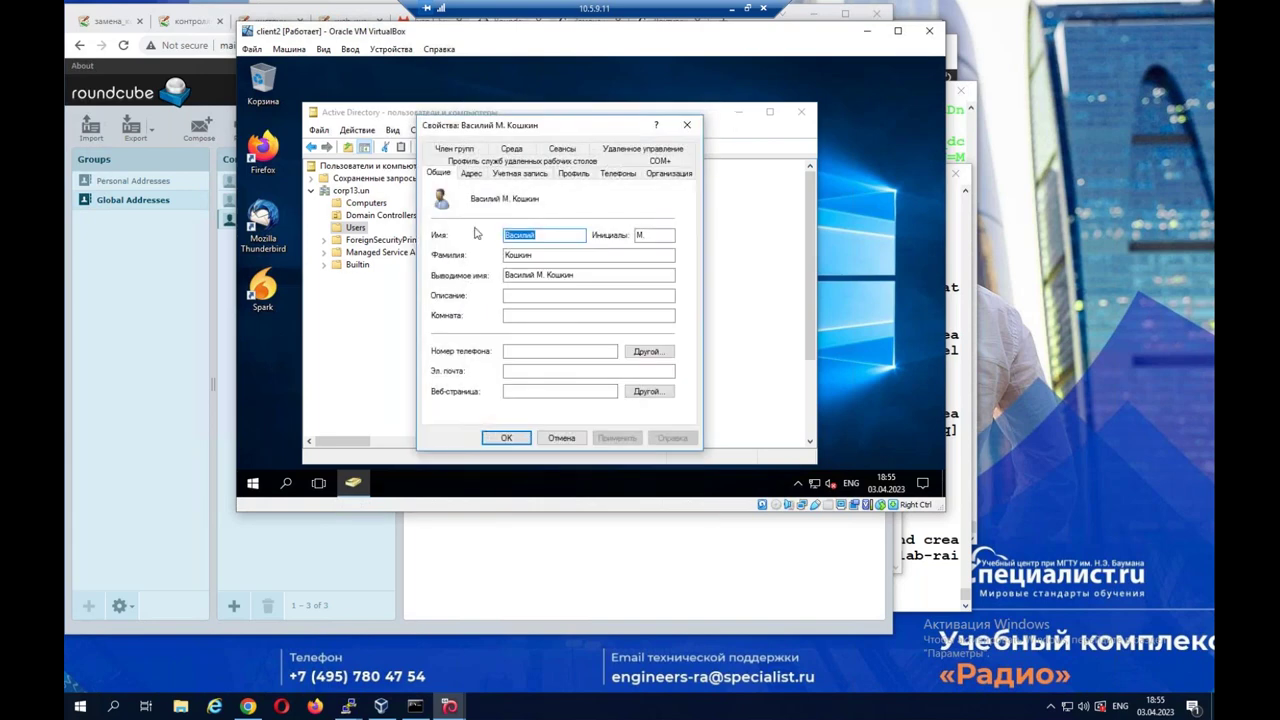
Set the user's phone number to 404 and a corp13.un e-mail address, then confirm.
click(515, 352)
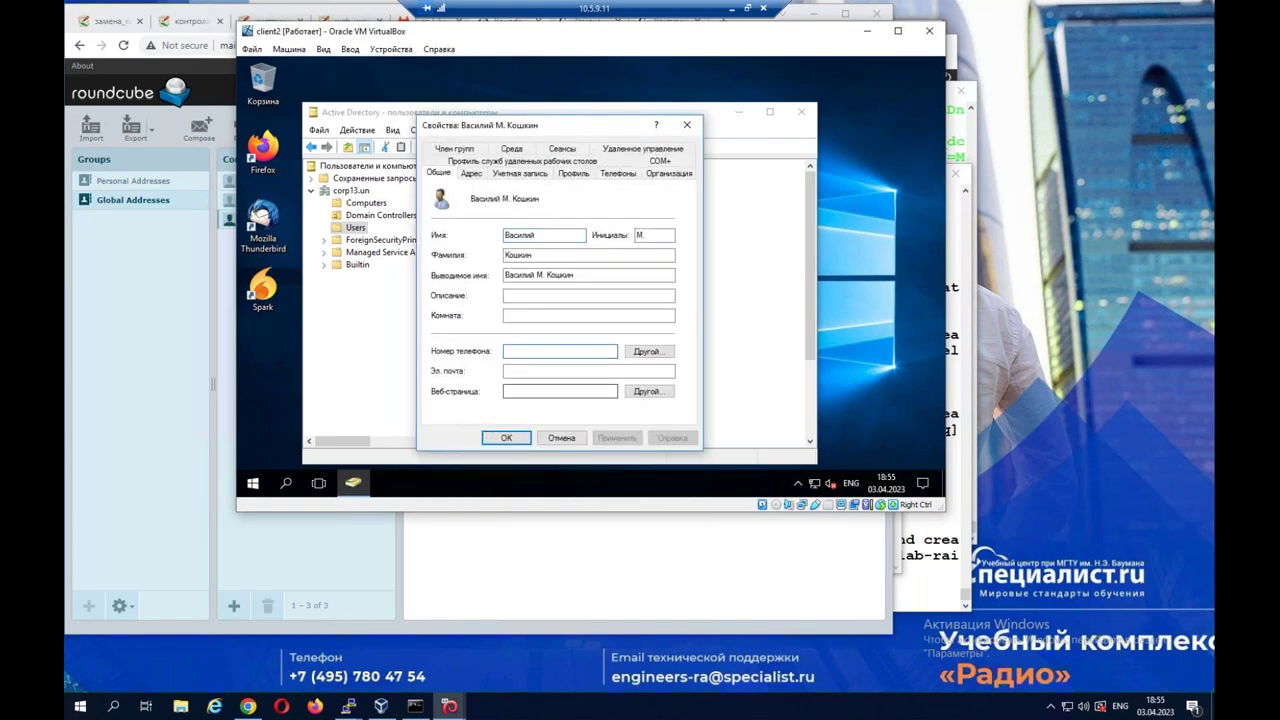
text(404)
key(Tab)
key(Tab)
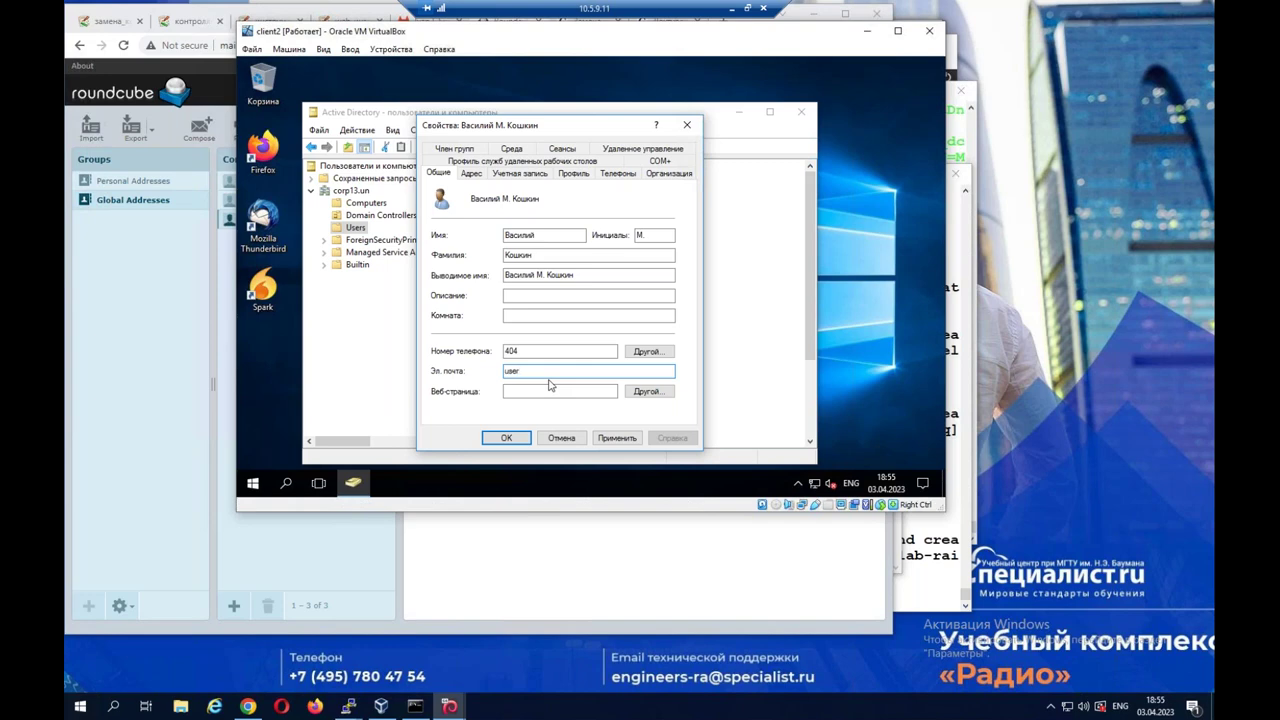
click(506, 437)
Refresh Global Addresses and open the updated user's card showing e-mail and work phone 404.
click(120, 306)
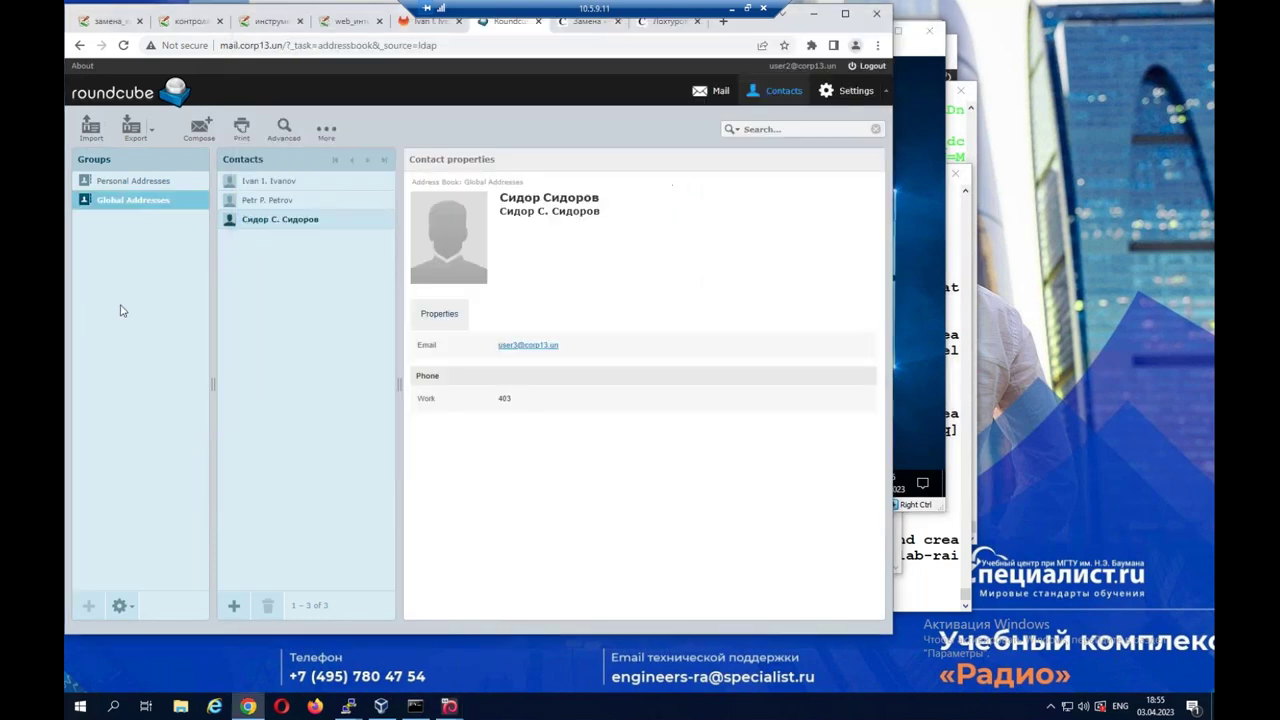
click(131, 205)
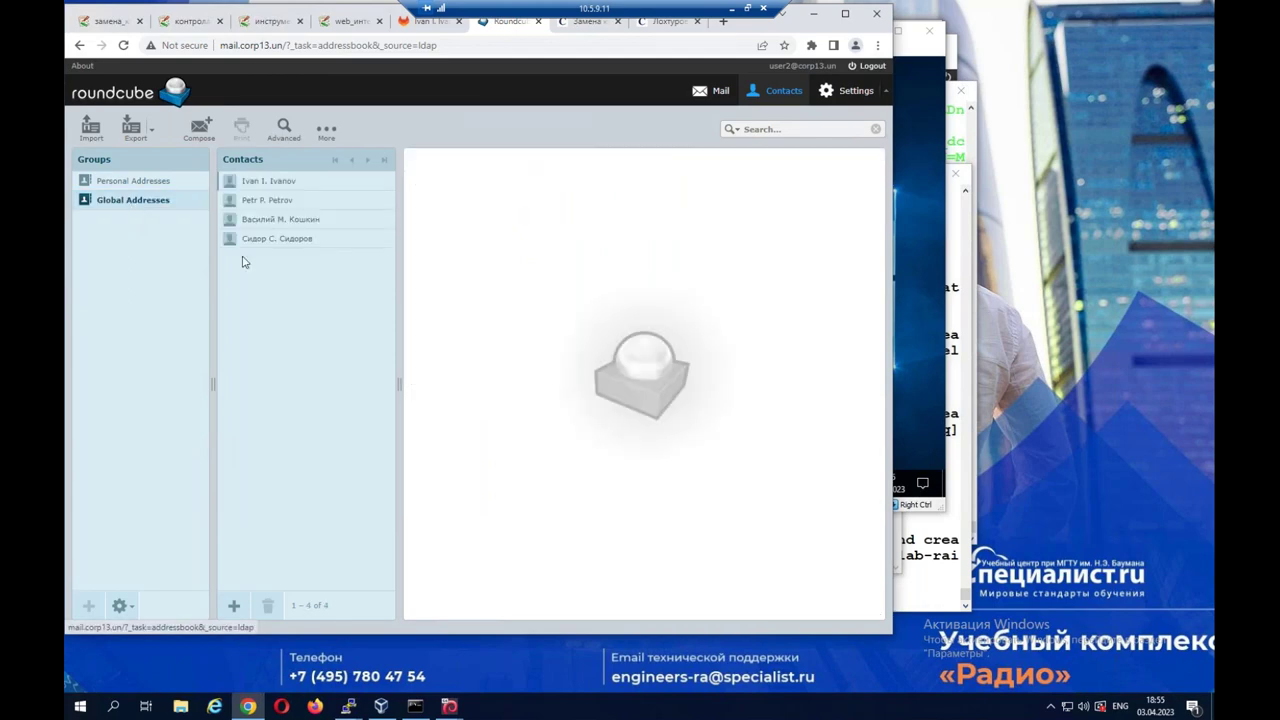
click(252, 220)
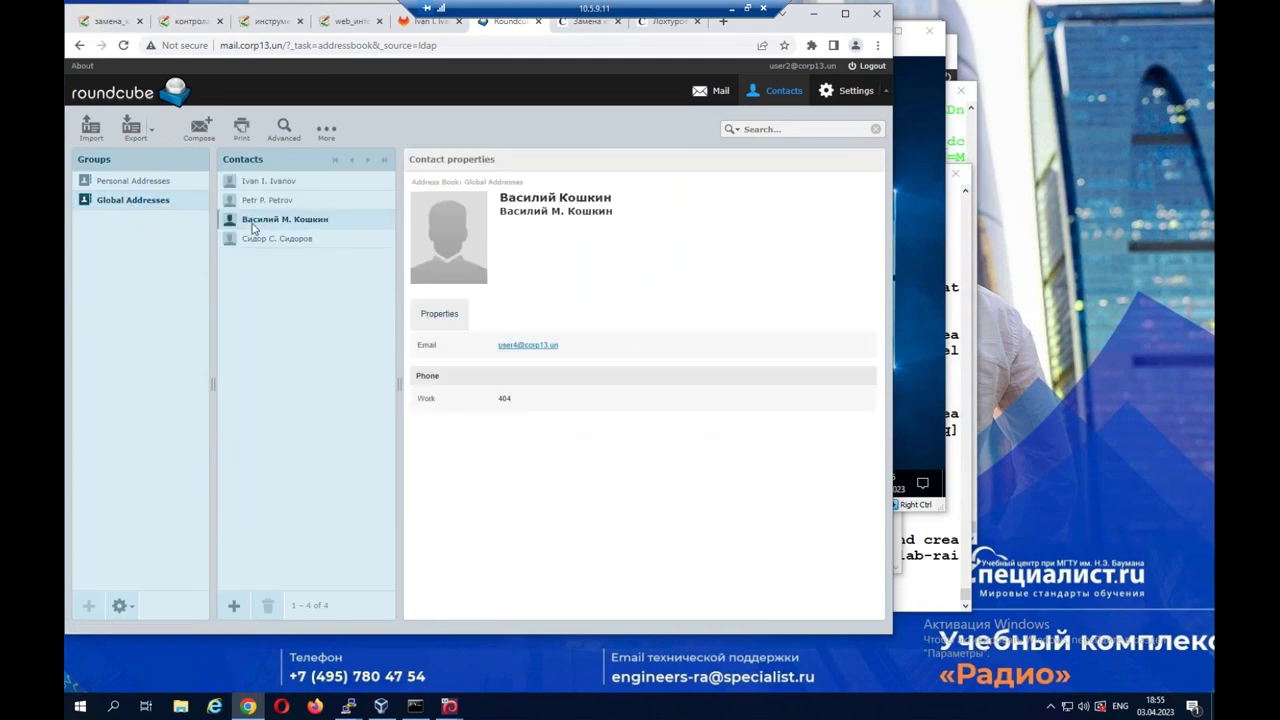
Check the gitlab reconfigure output in the PuTTY terminal, then return to the contact card.
click(347, 706)
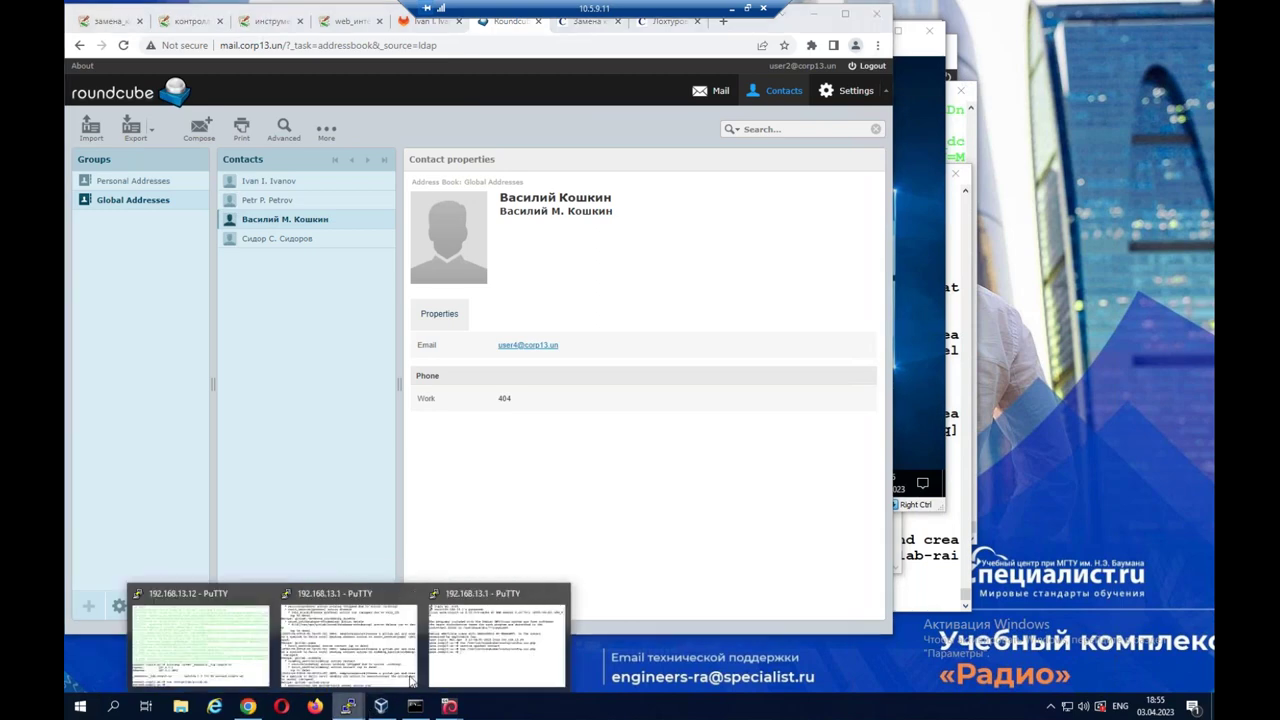
click(480, 645)
key(ctrl+d)
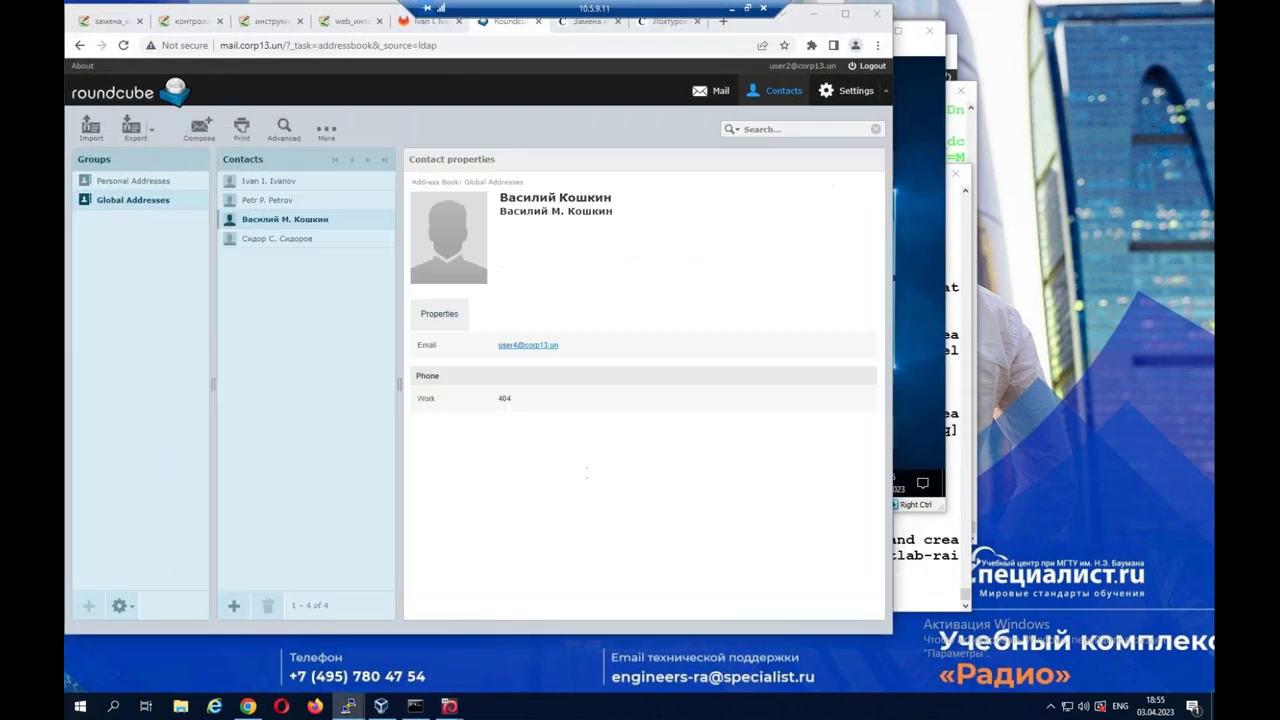
mouse_move(347, 706)
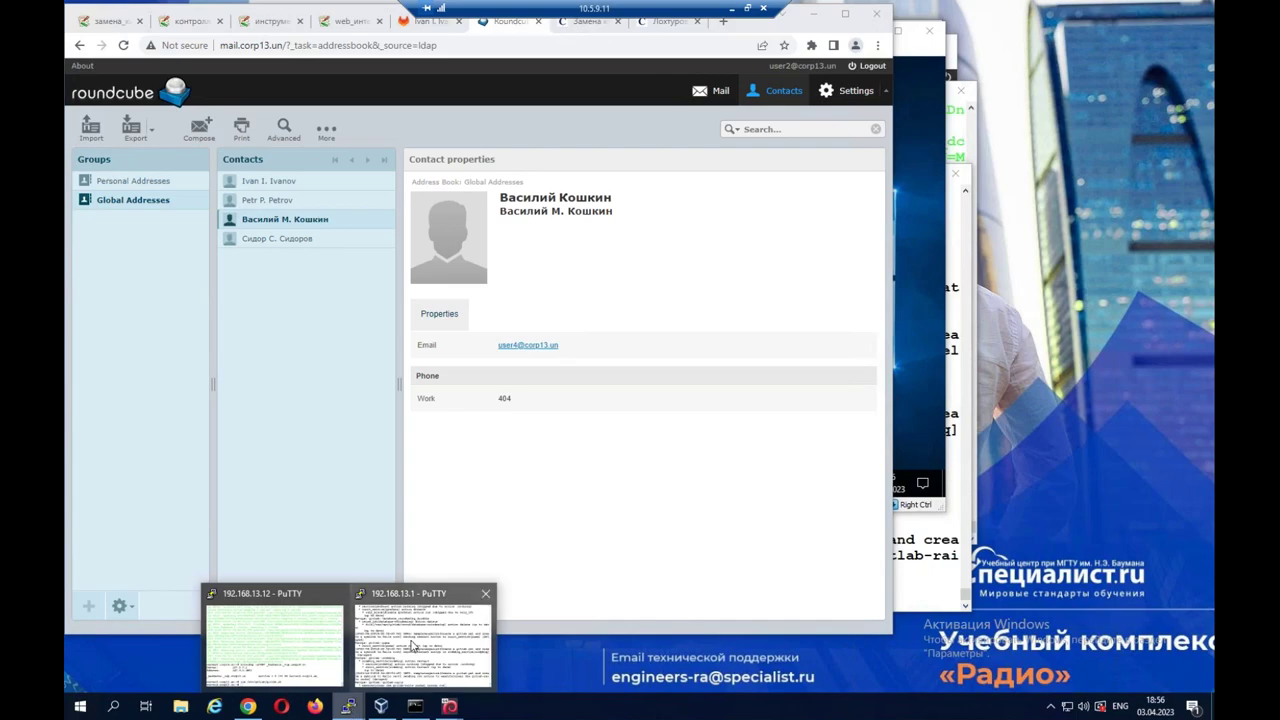
click(412, 645)
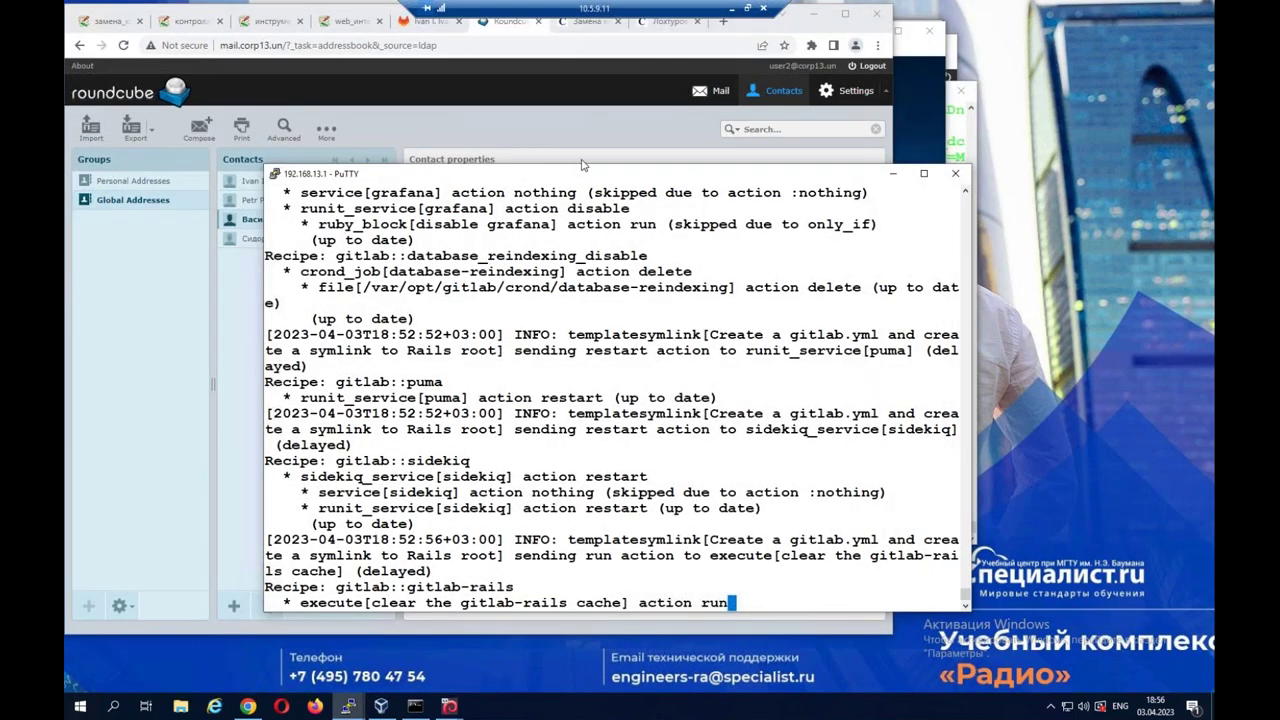
drag(584, 177, 505, 133)
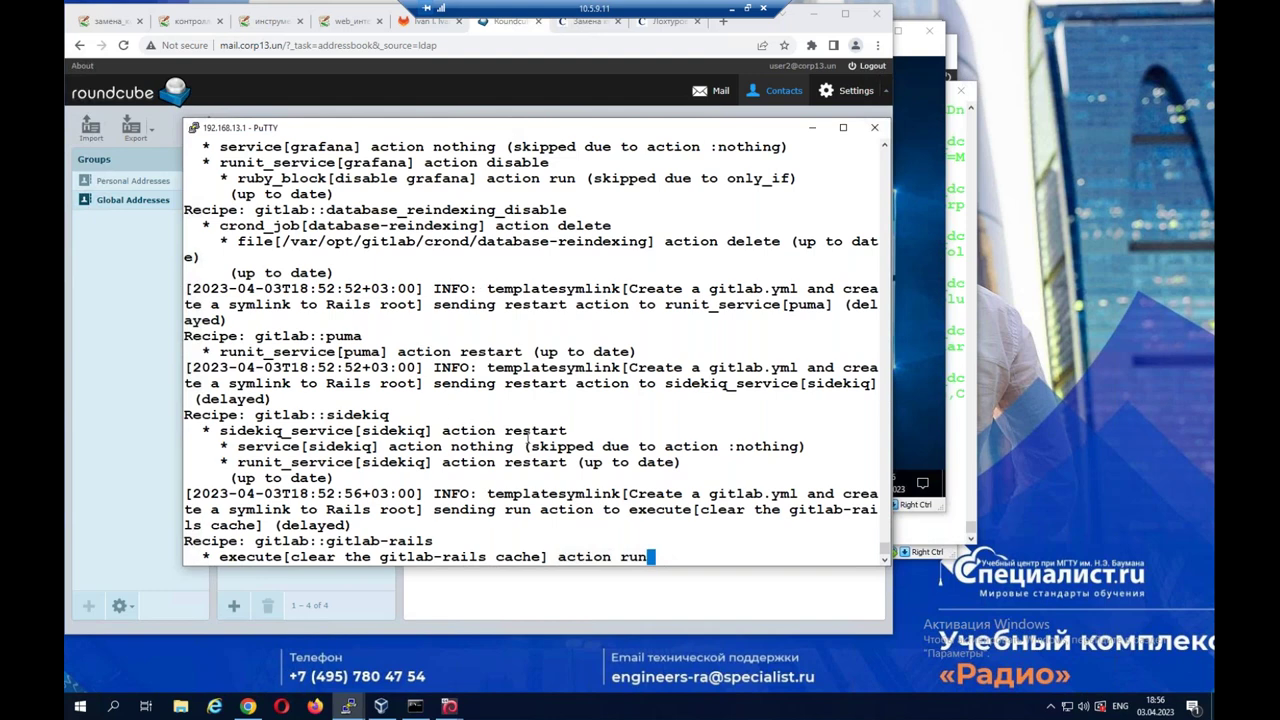
click(250, 708)
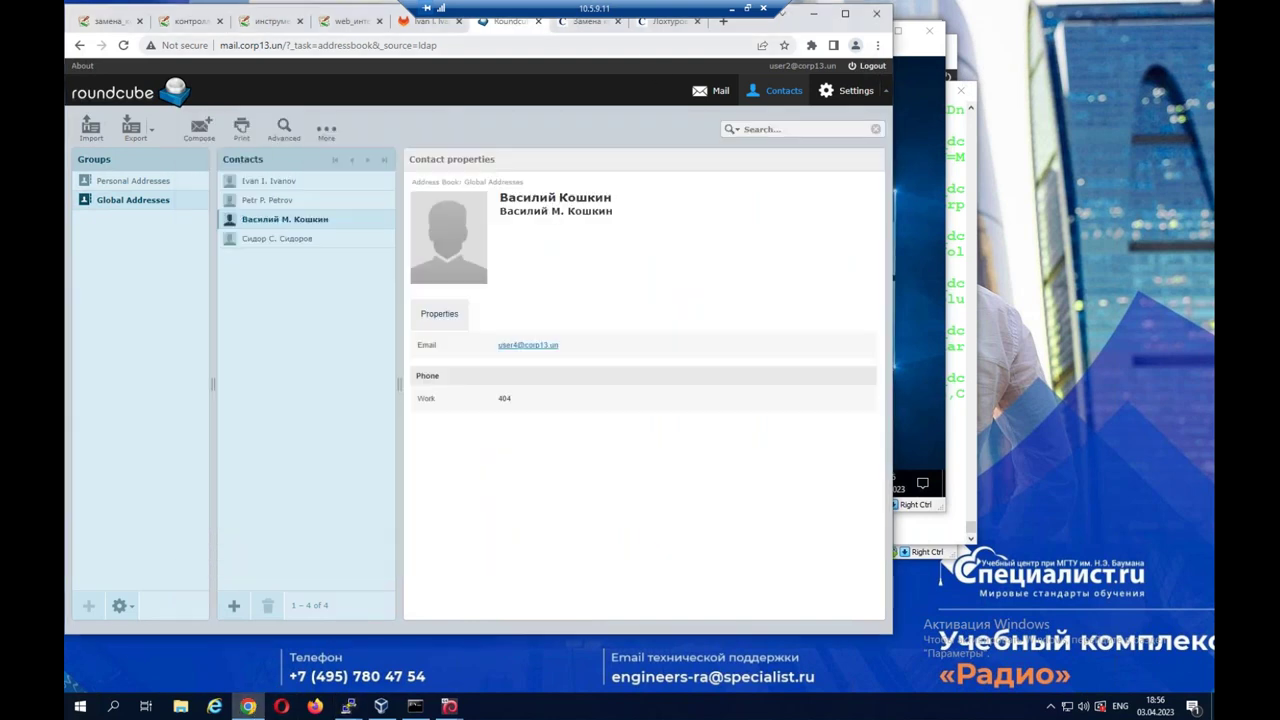
click(664, 28)
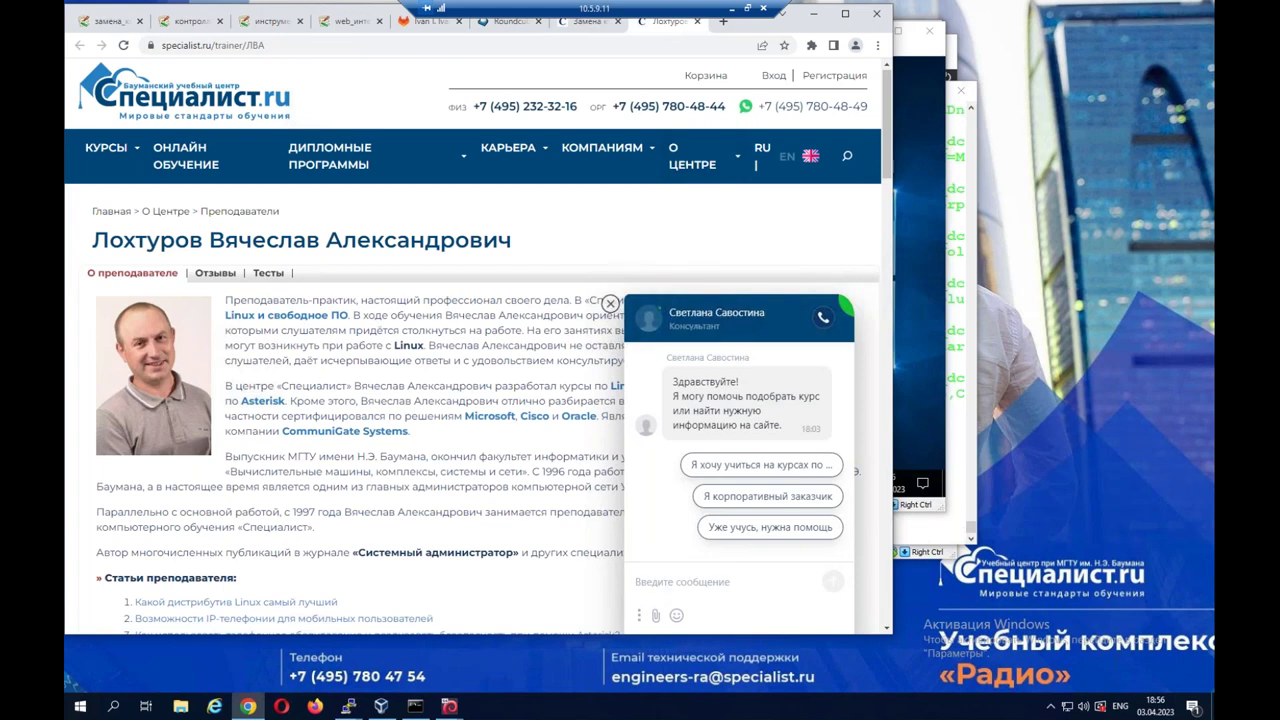
Close the consultant chat and open the centre's Преподаватели trainer list.
click(610, 304)
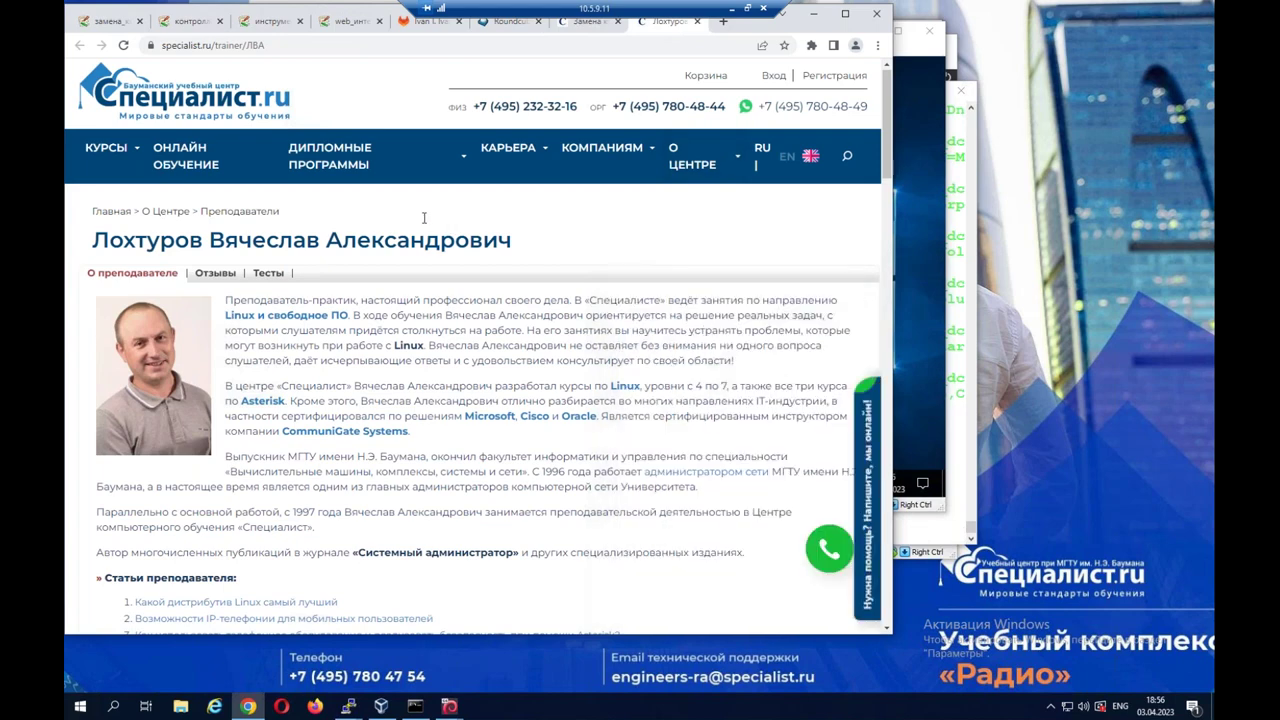
click(303, 46)
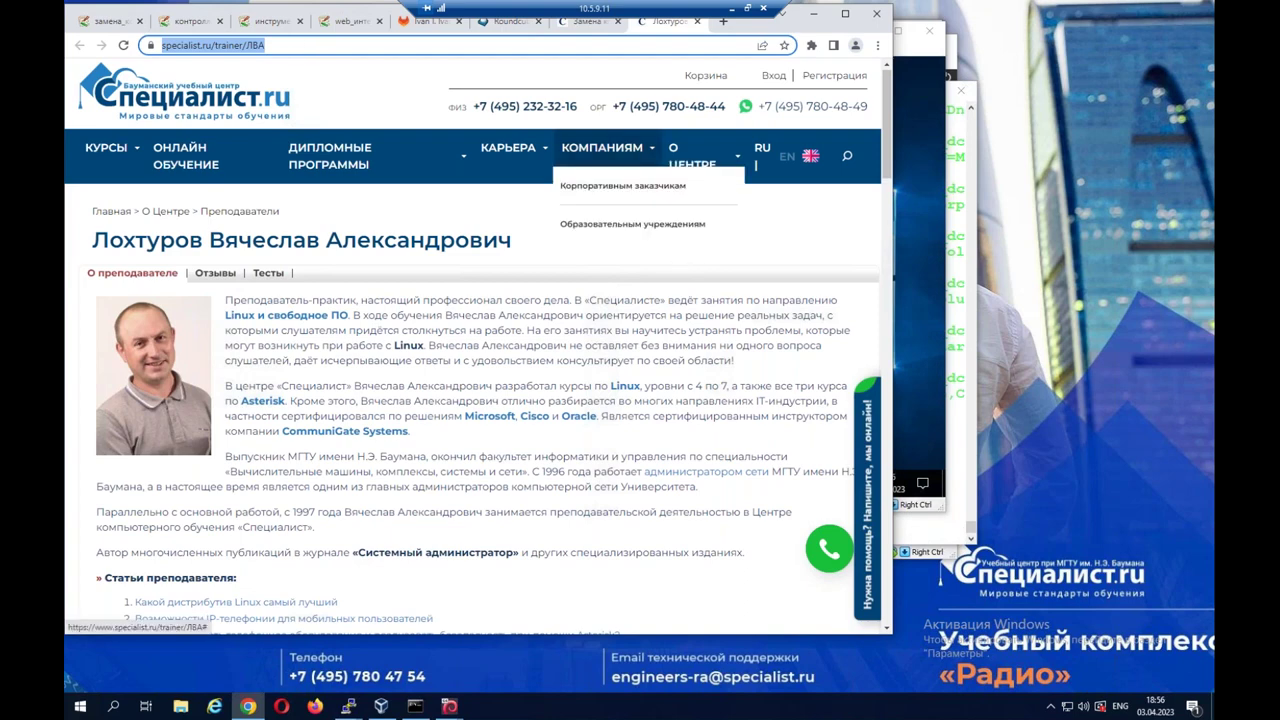
mouse_move(122, 160)
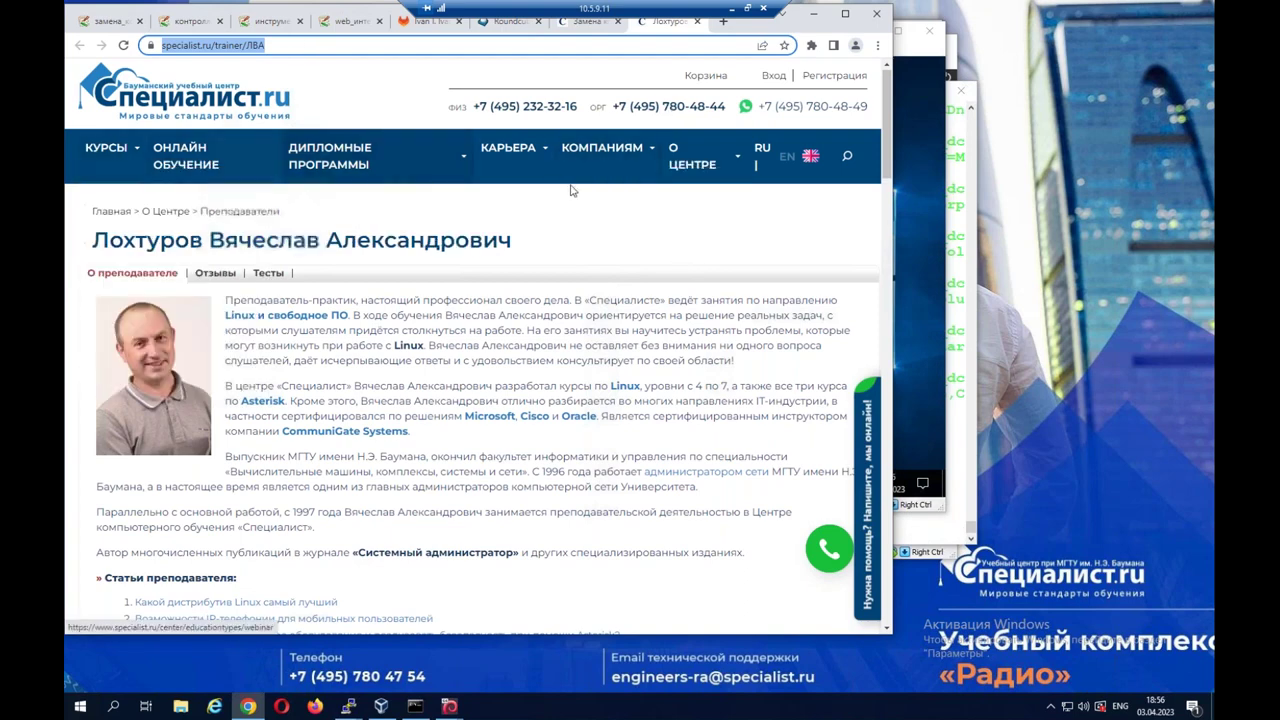
mouse_move(690, 157)
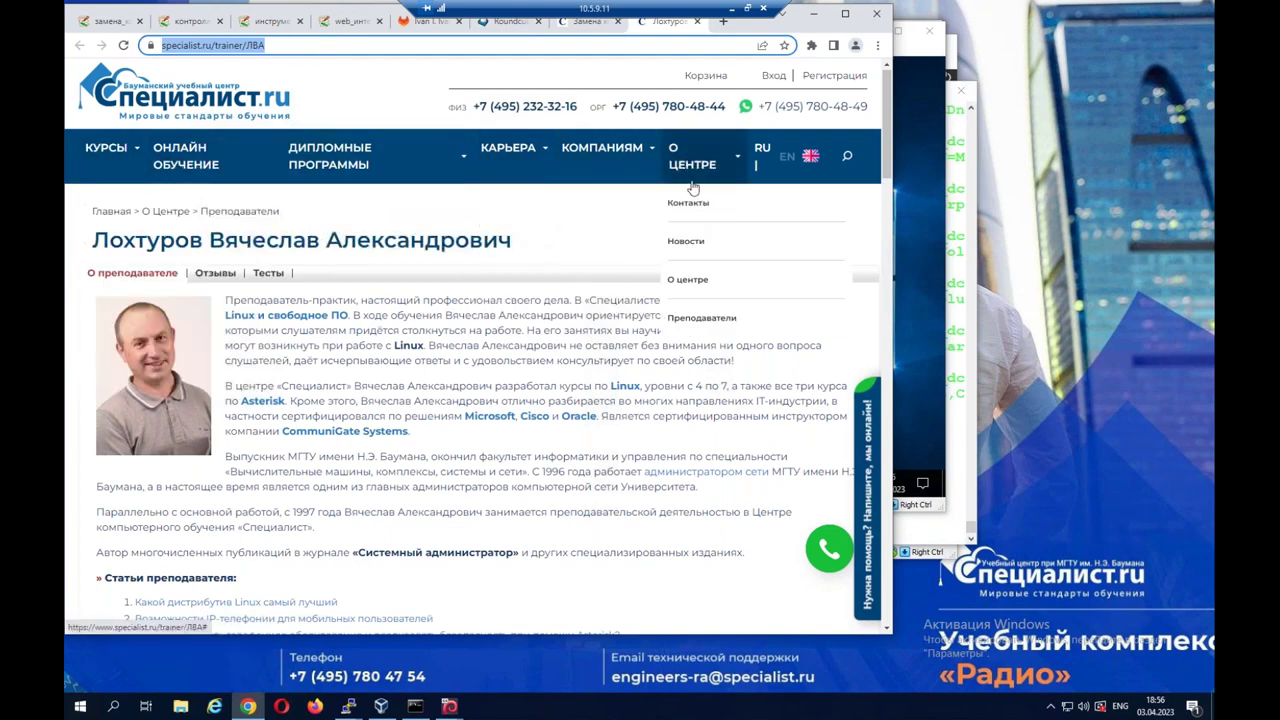
click(700, 322)
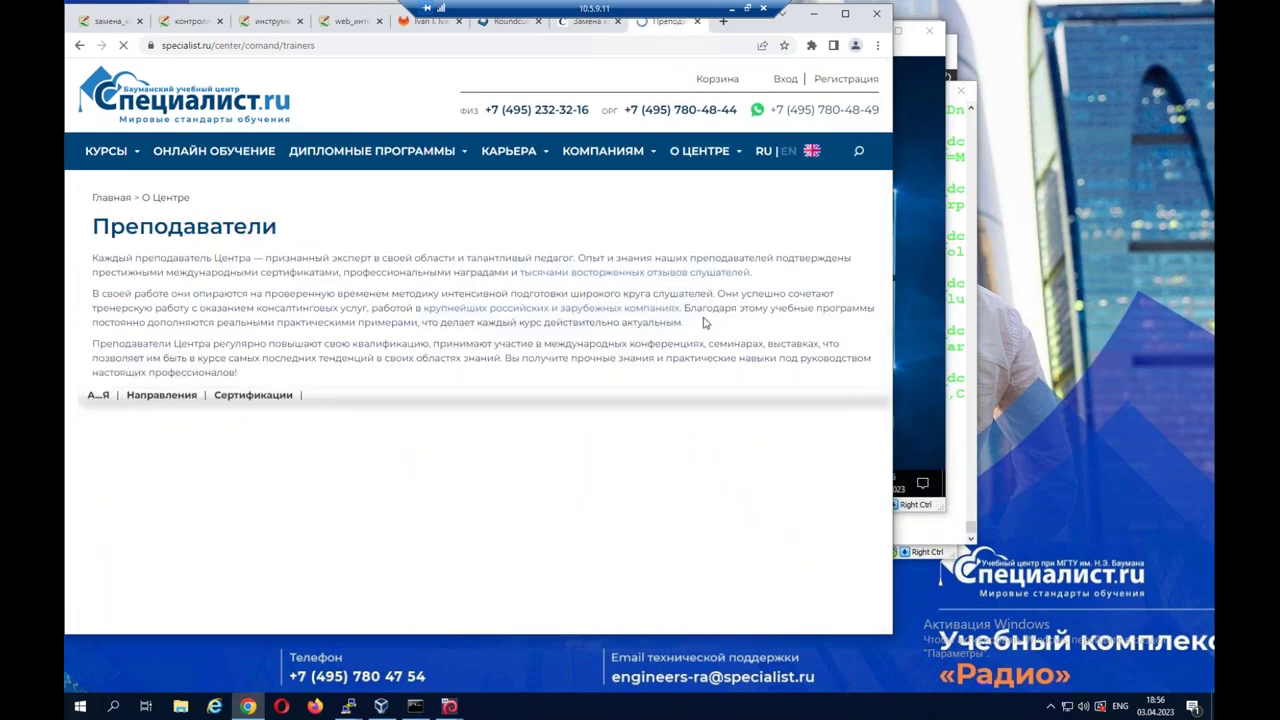
Open a trainer's profile and reach the master-class on replacing Microsoft corporate solutions.
drag(886, 140, 886, 202)
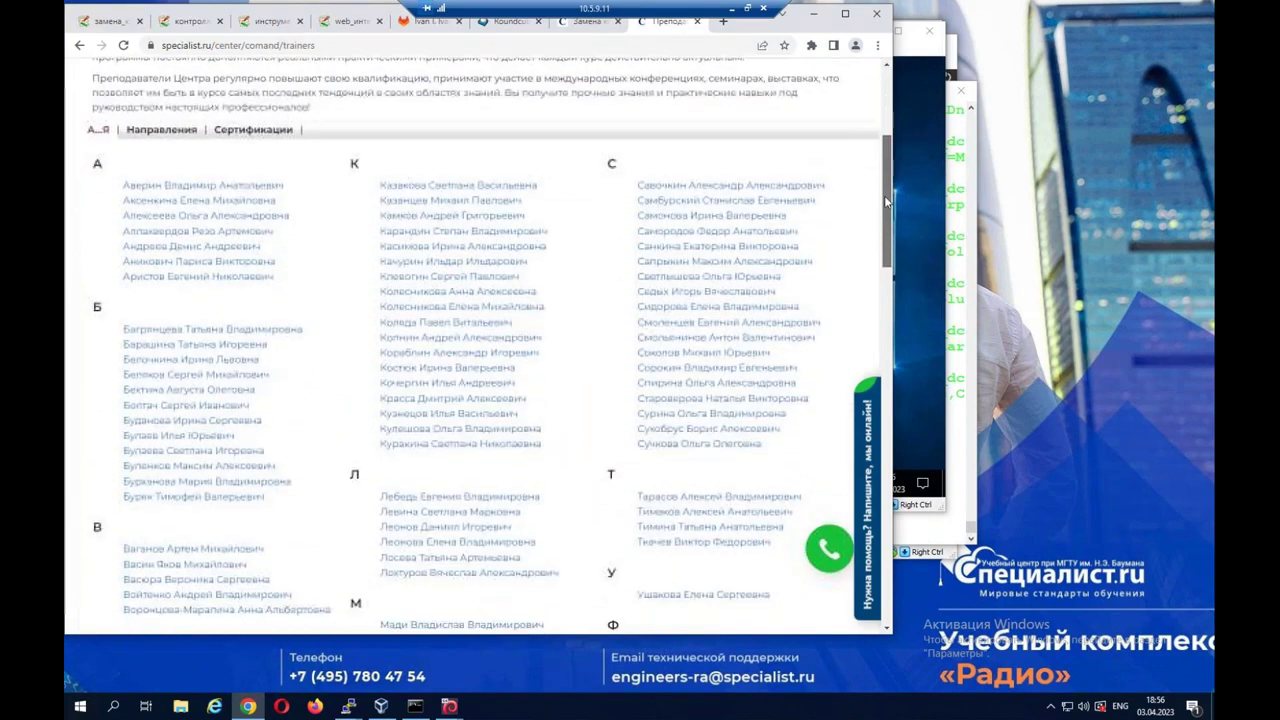
scroll(506, 551, down, 2)
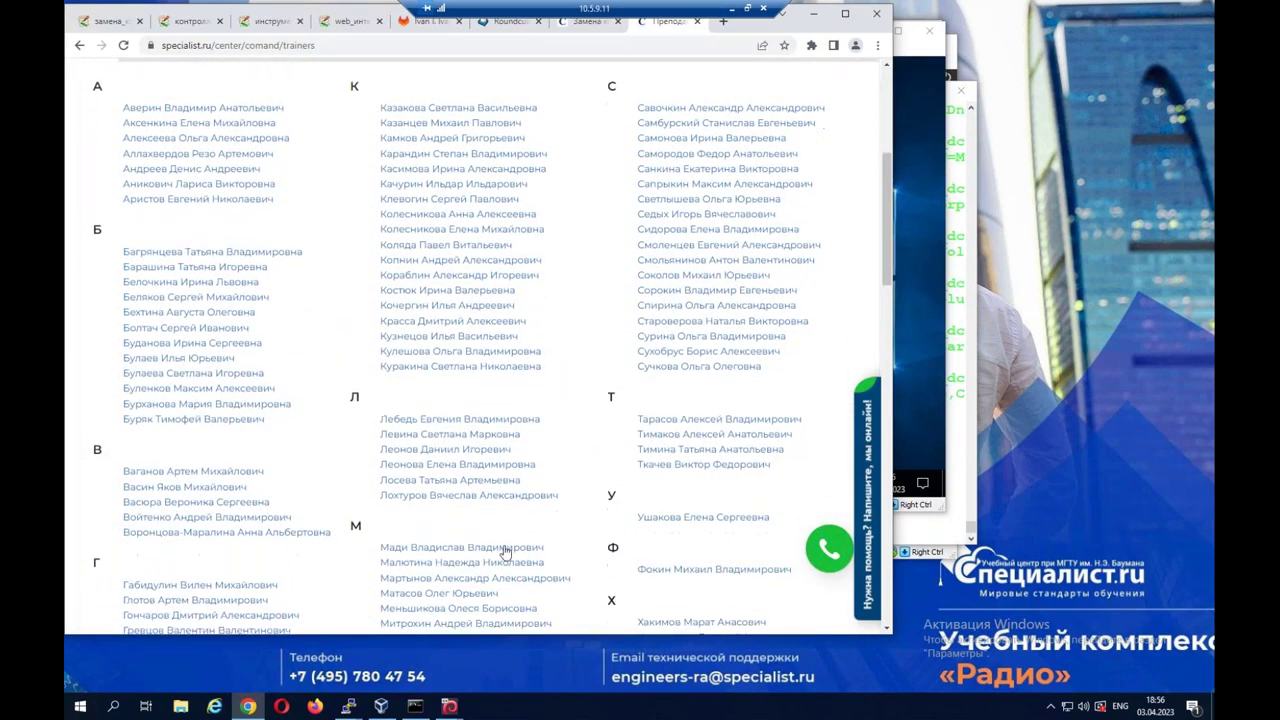
click(446, 502)
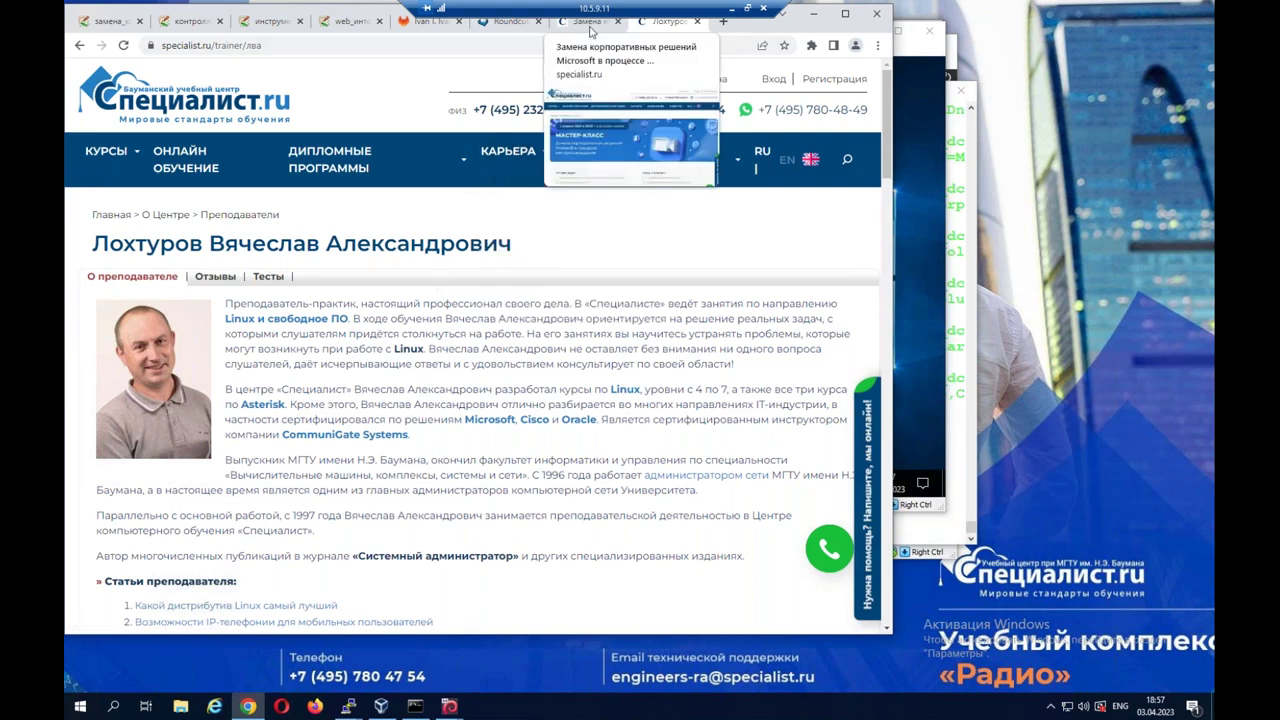
click(590, 30)
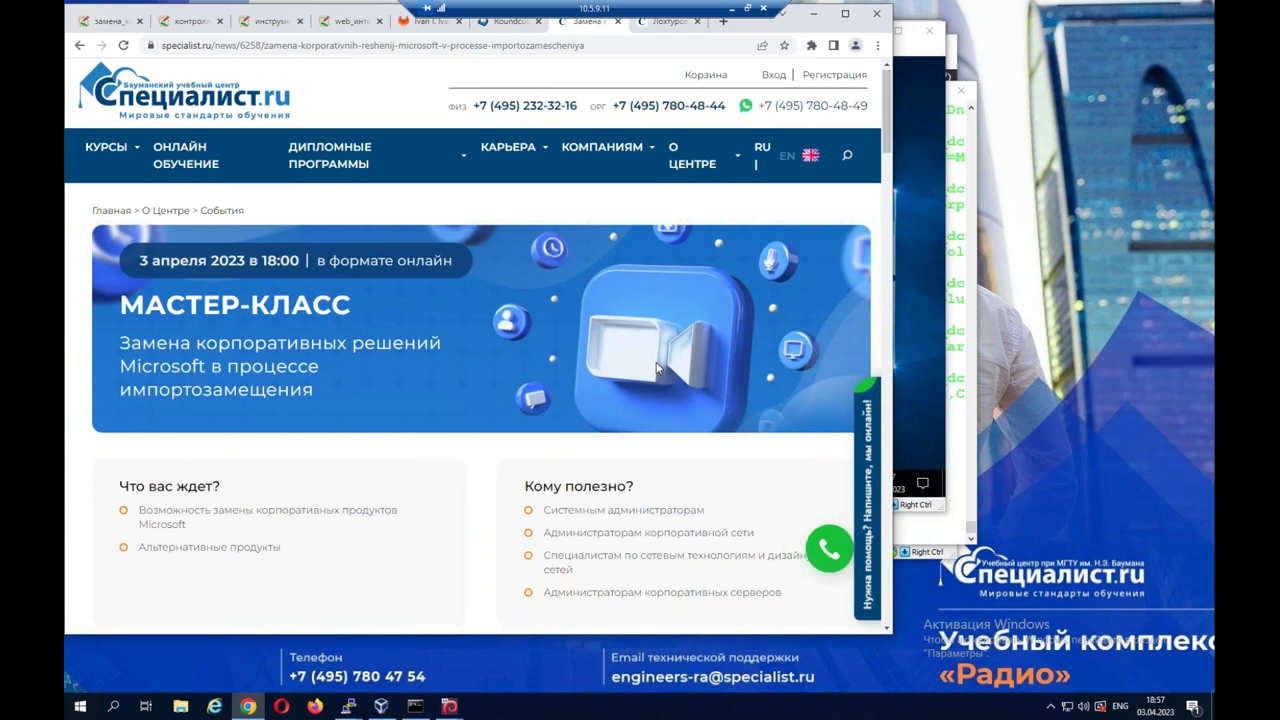
Open the course catalogue and go to the Linux и свободное ПО category.
mouse_move(108, 150)
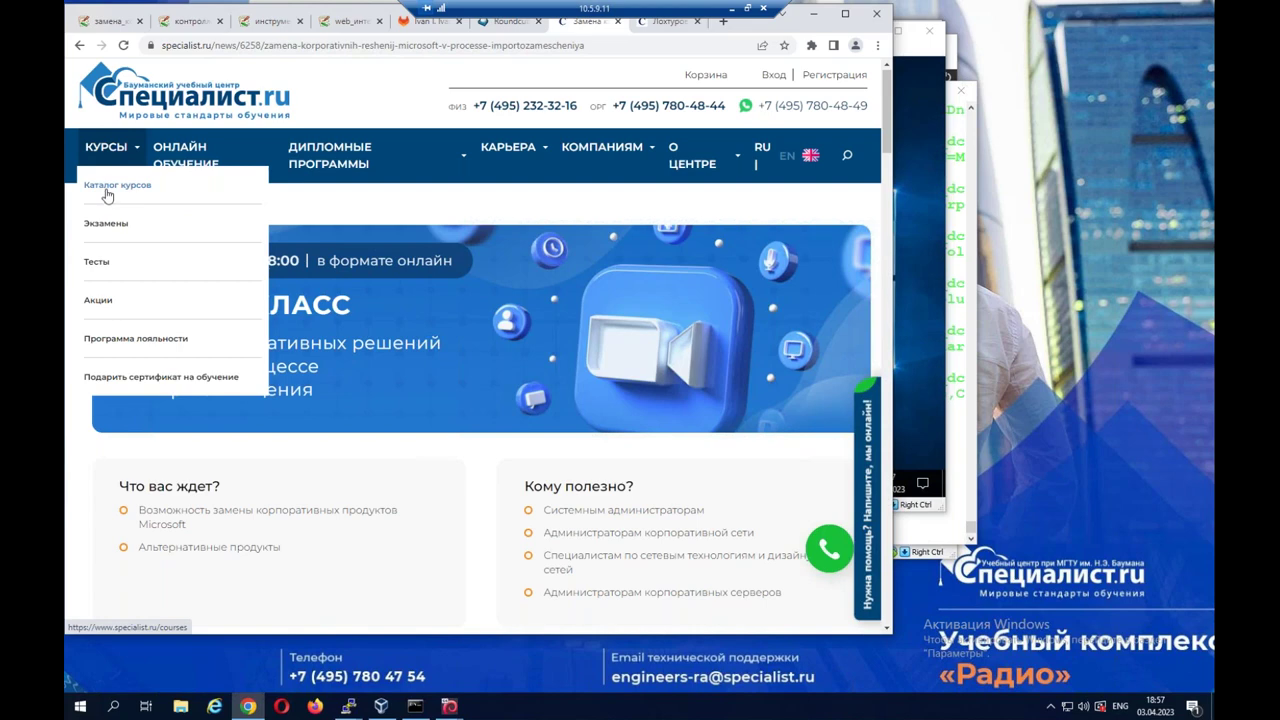
click(108, 190)
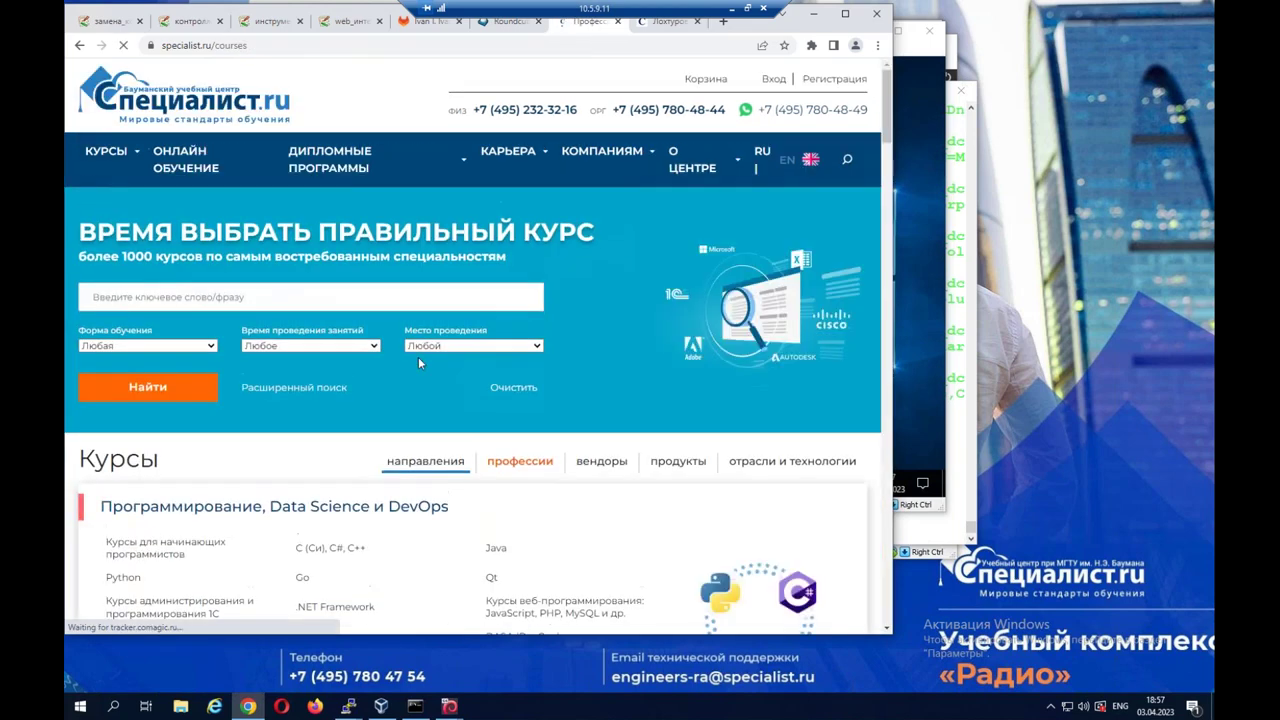
drag(884, 93, 880, 144)
scroll(734, 284, down, 1)
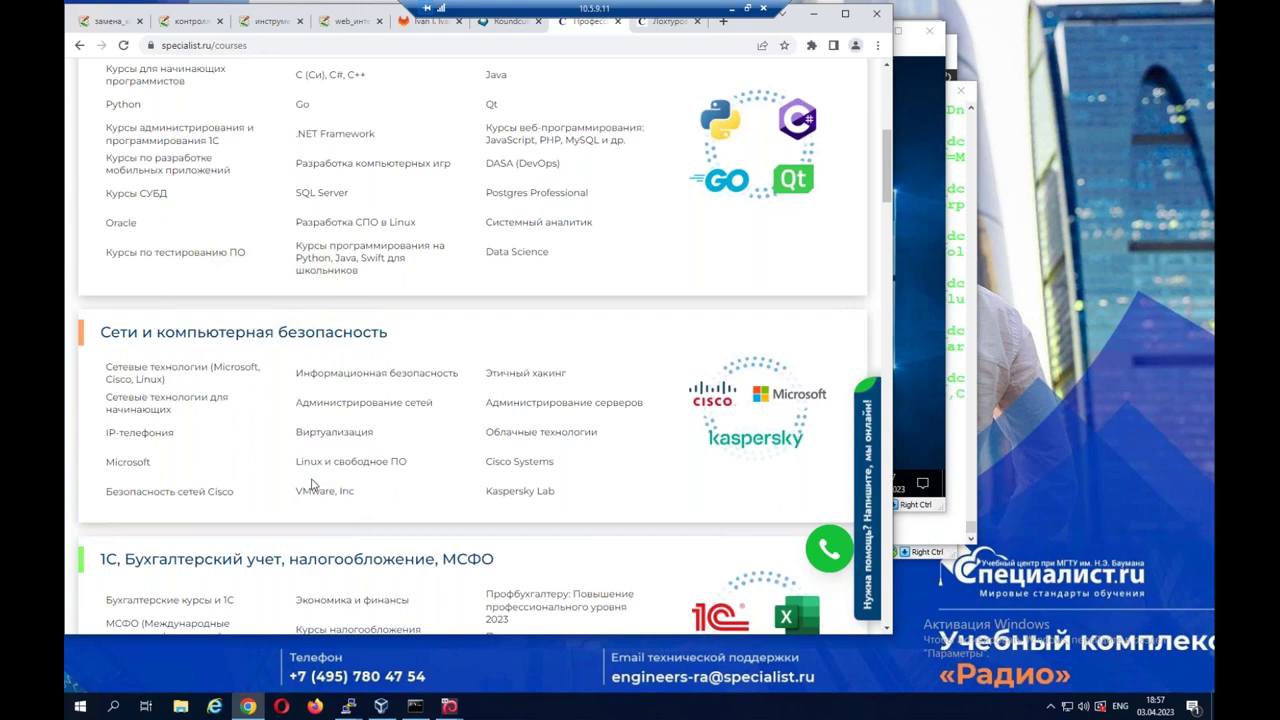
drag(311, 480, 341, 479)
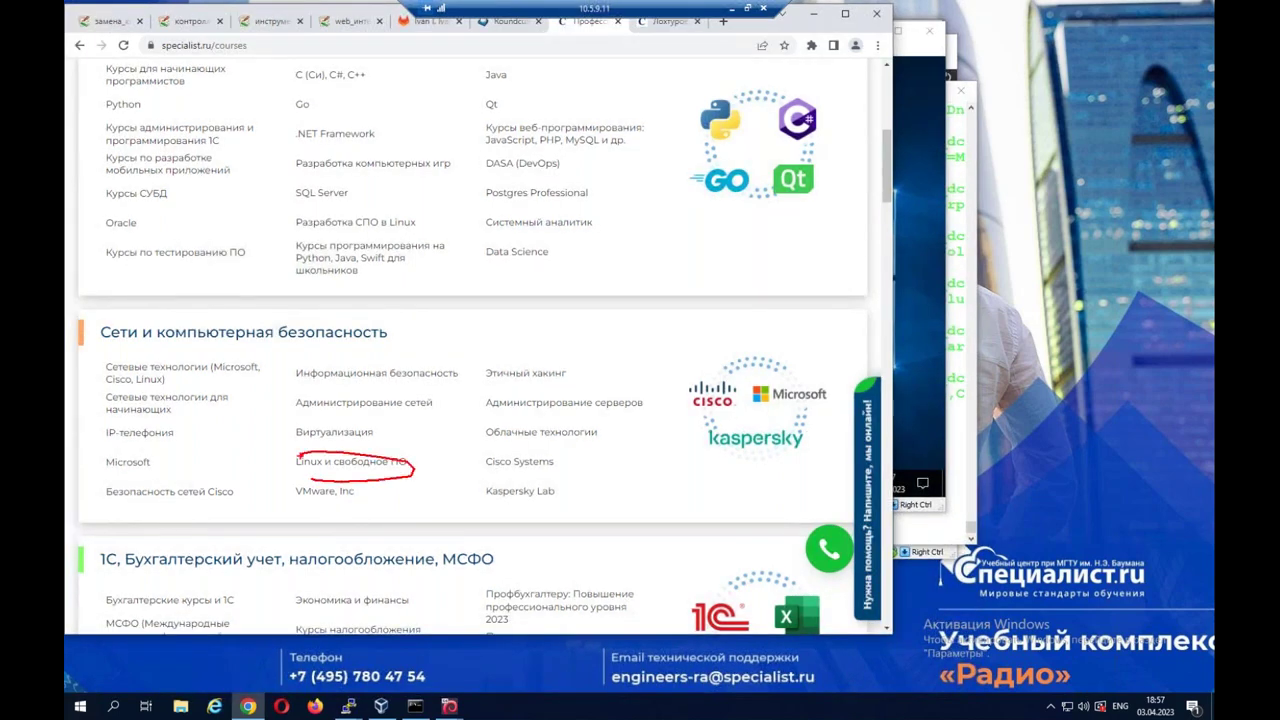
click(330, 467)
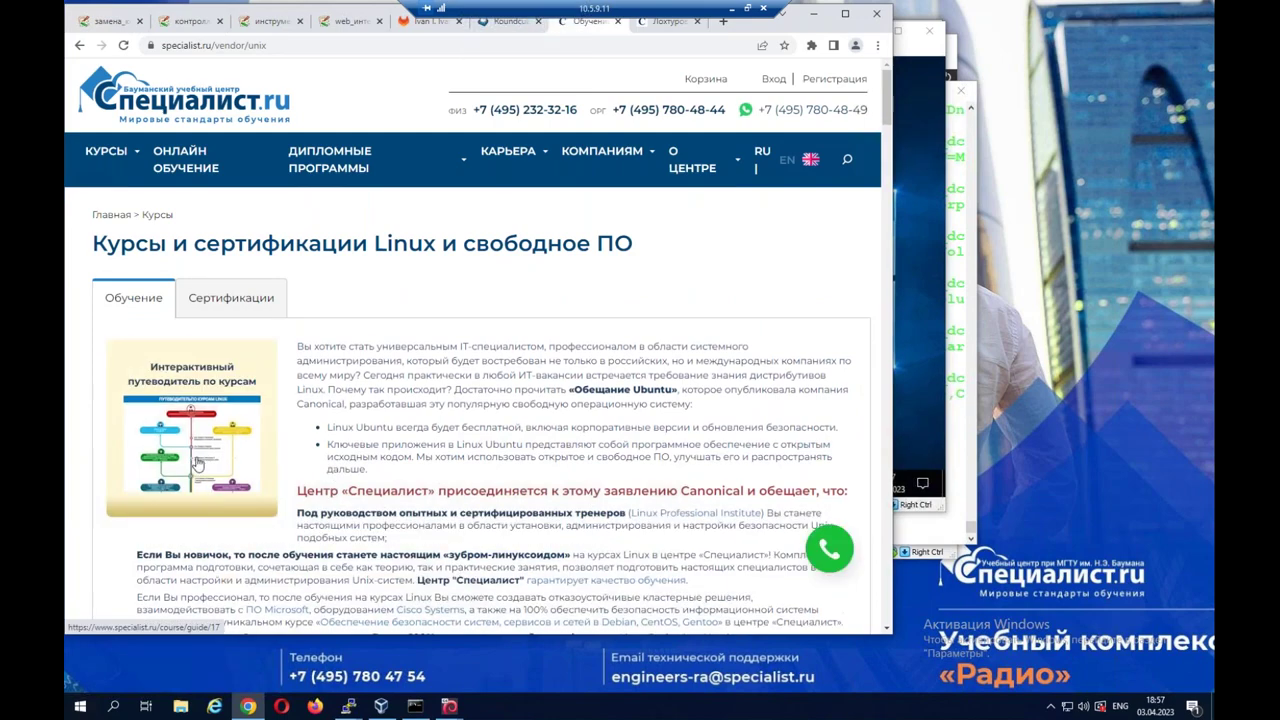
Open the interactive Linux course guide and view its lower learning-path chart and legend.
click(197, 464)
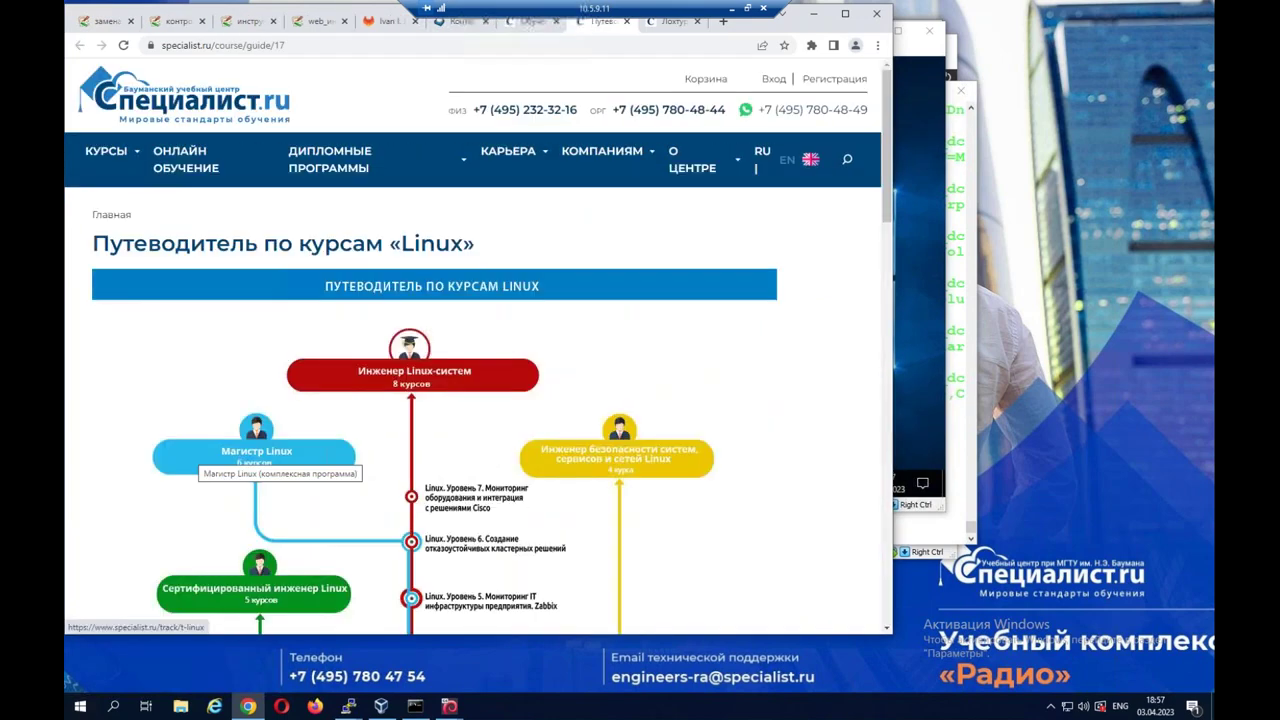
scroll(876, 299, down, 5)
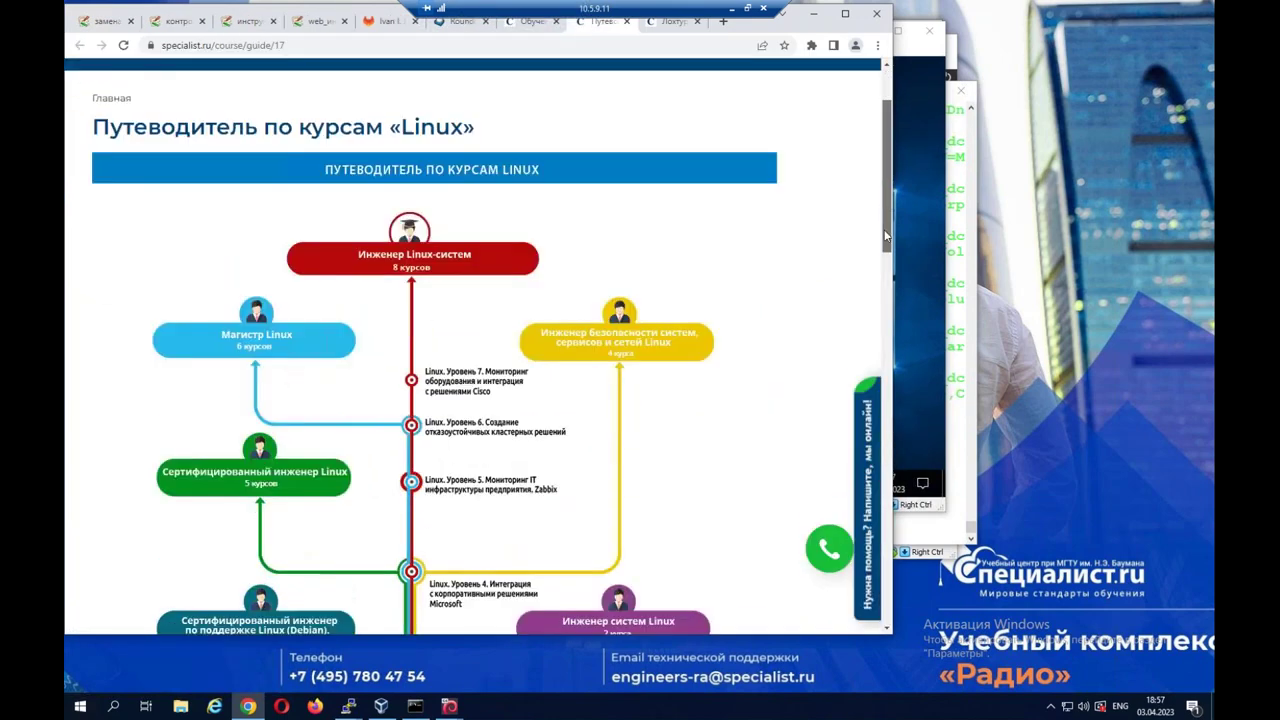
scroll(876, 299, down, 3)
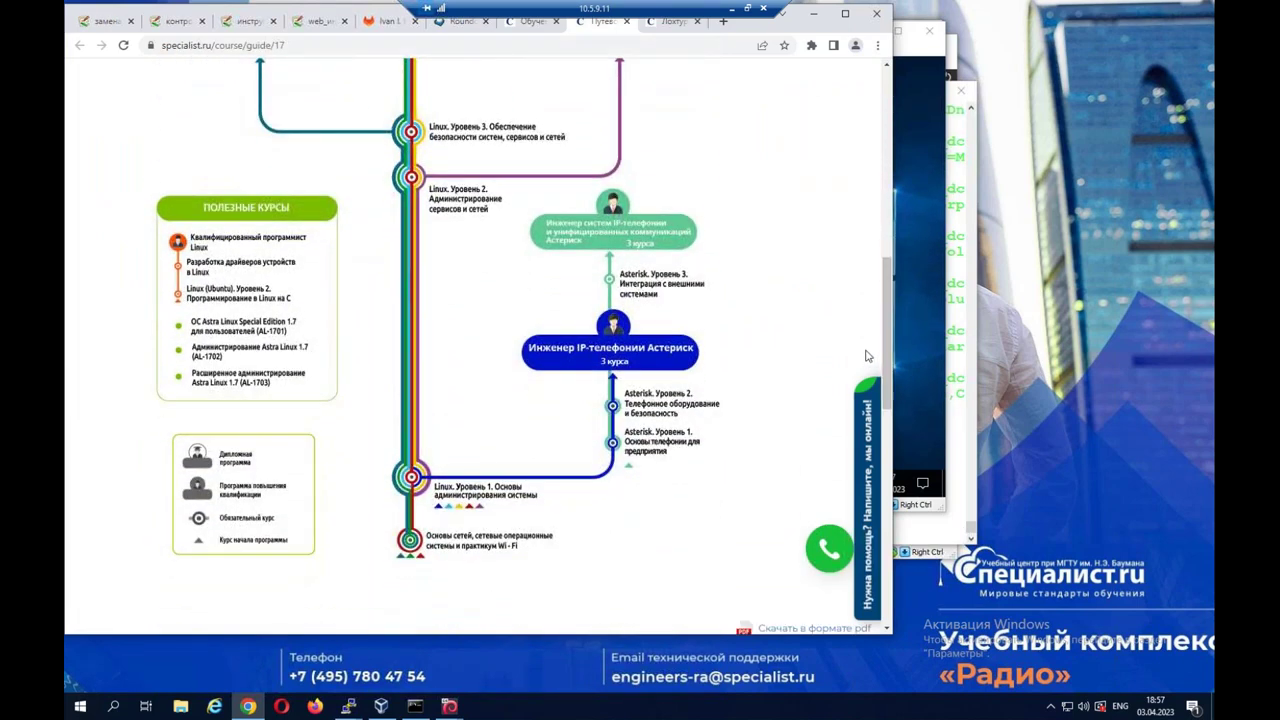
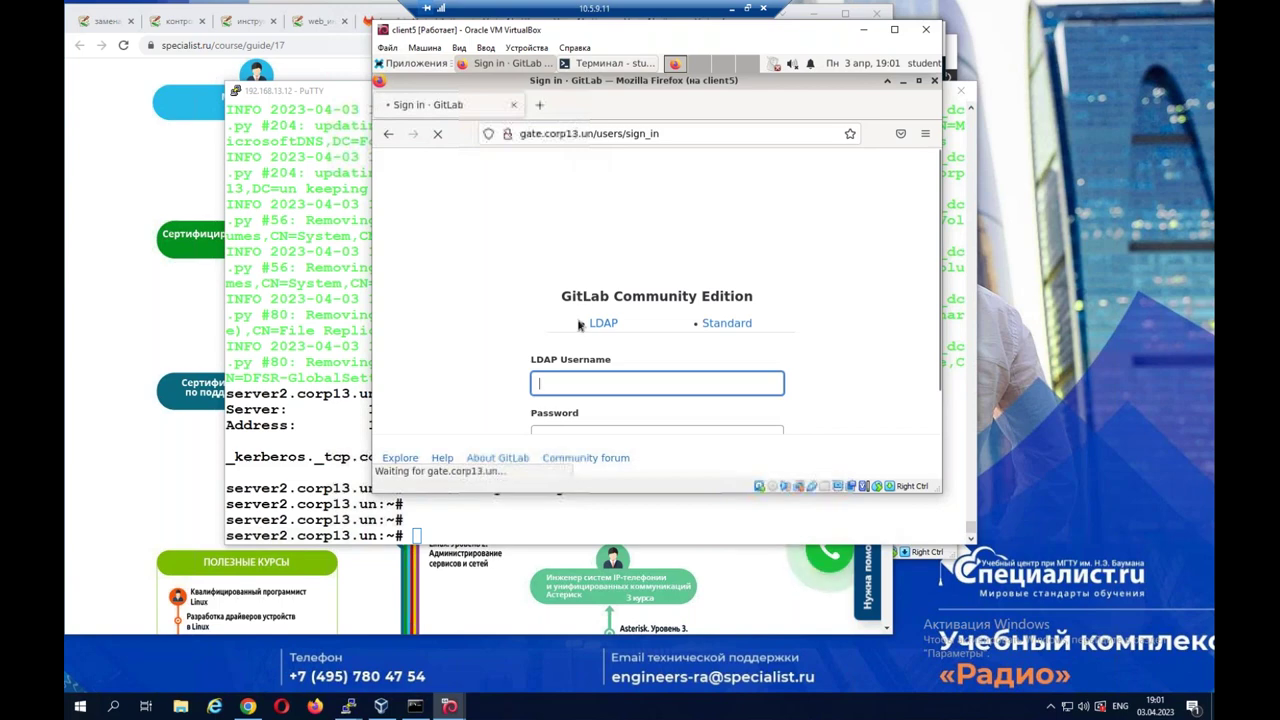
Sign in to GitLab on the LDAP tab with the user's username and password, and save the login in Firefox.
text(use)
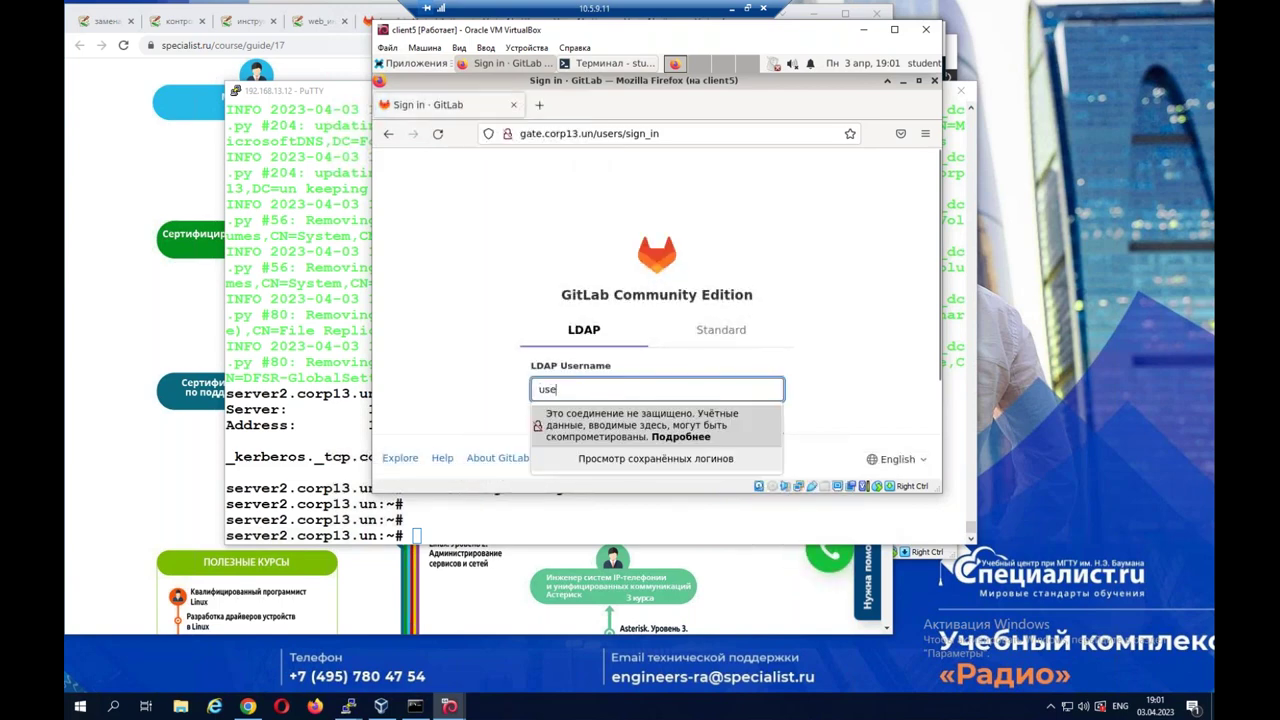
text(r1)
click(826, 388)
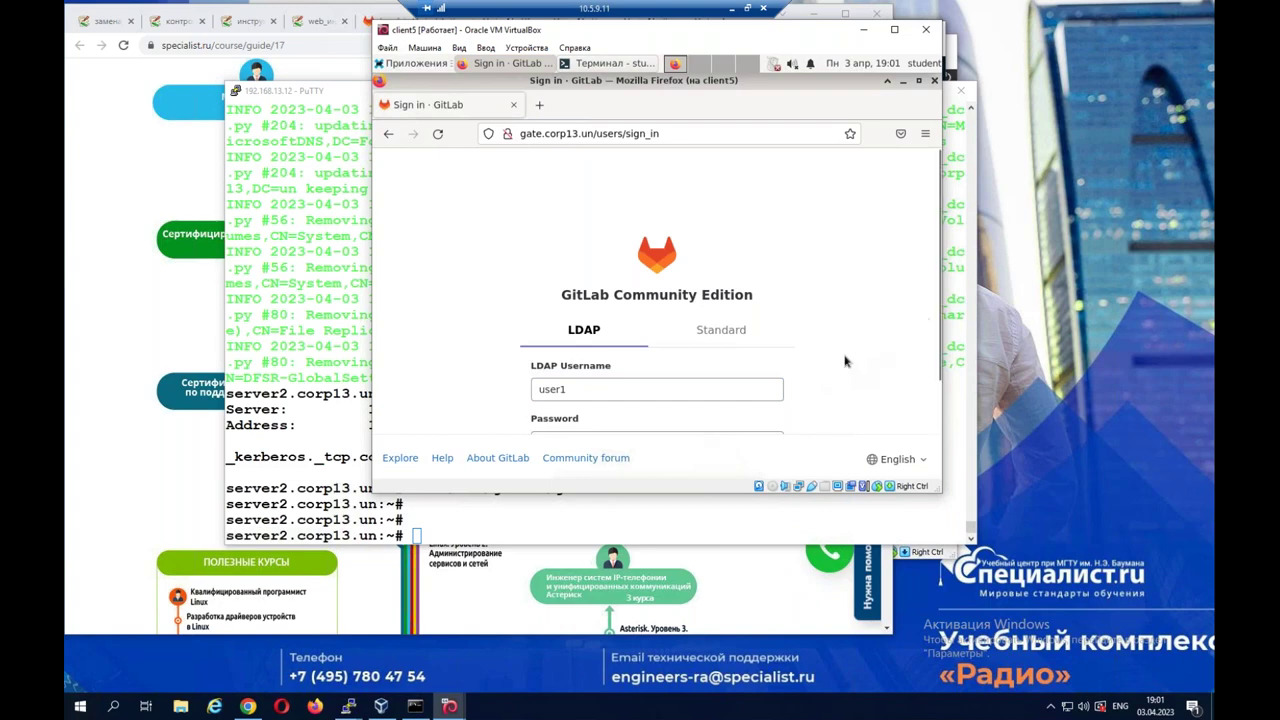
scroll(606, 413, down, 2)
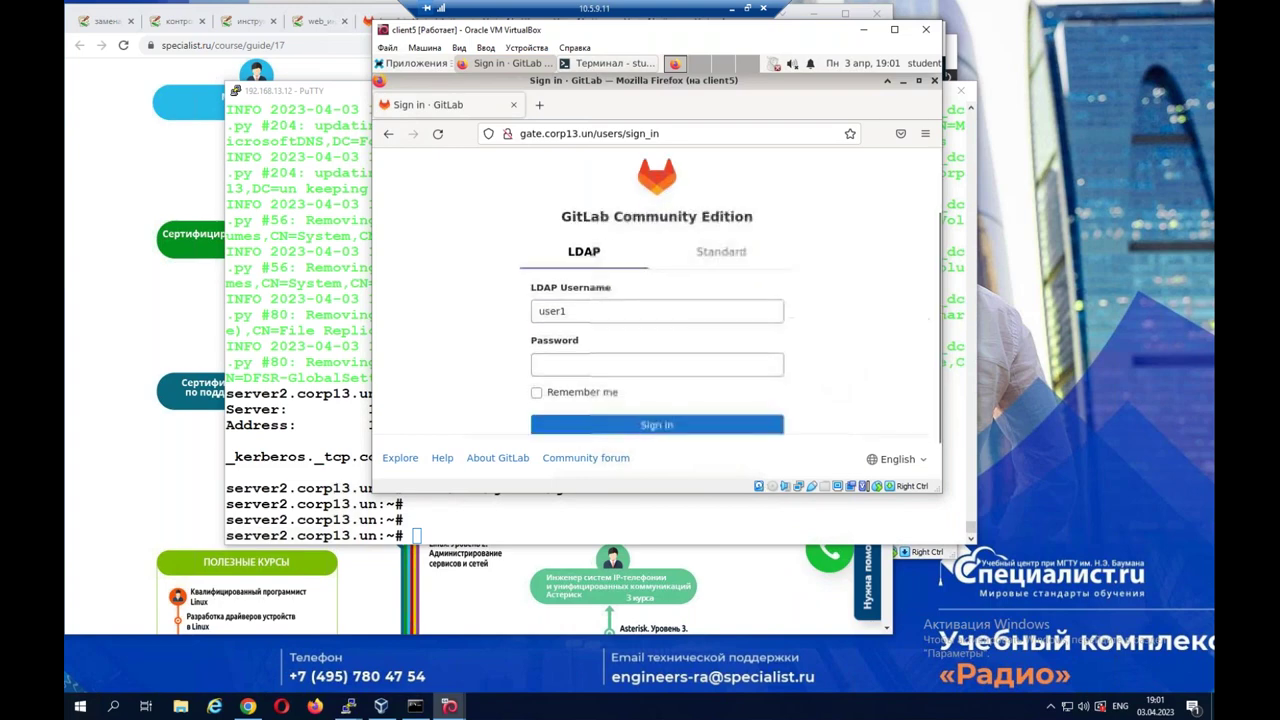
click(600, 364)
text(*******)
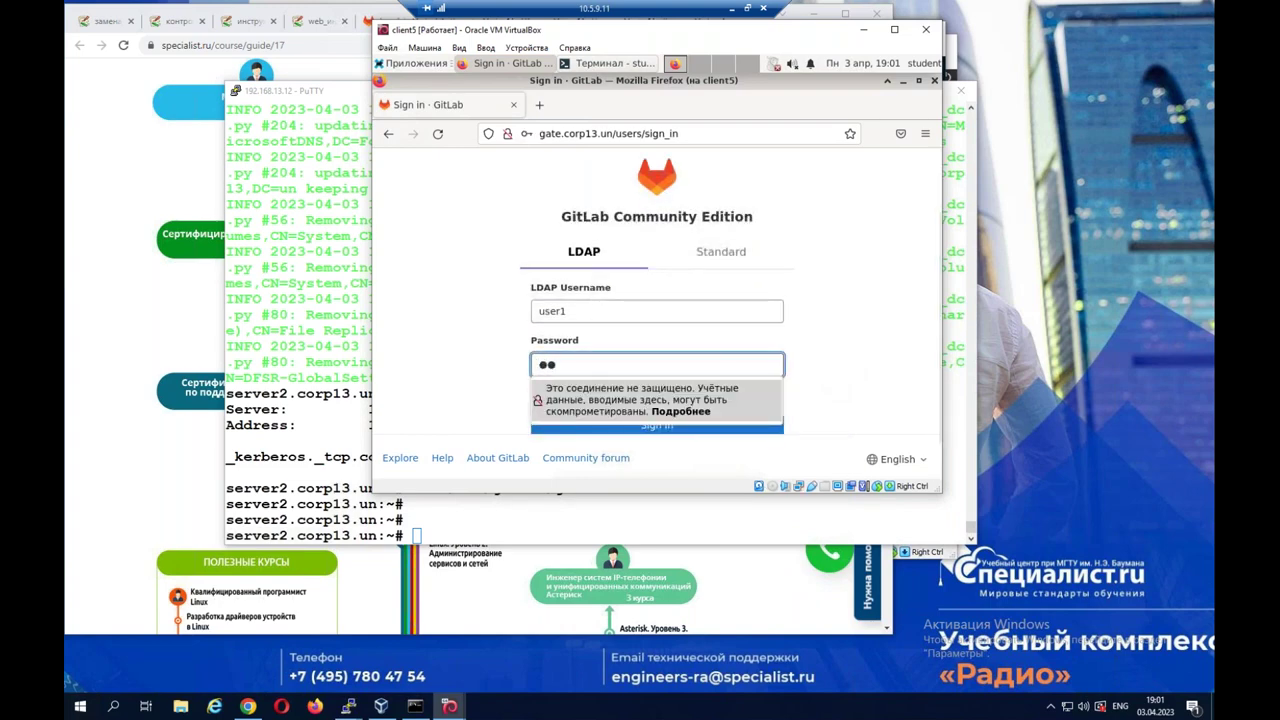
text(**)
key(Return)
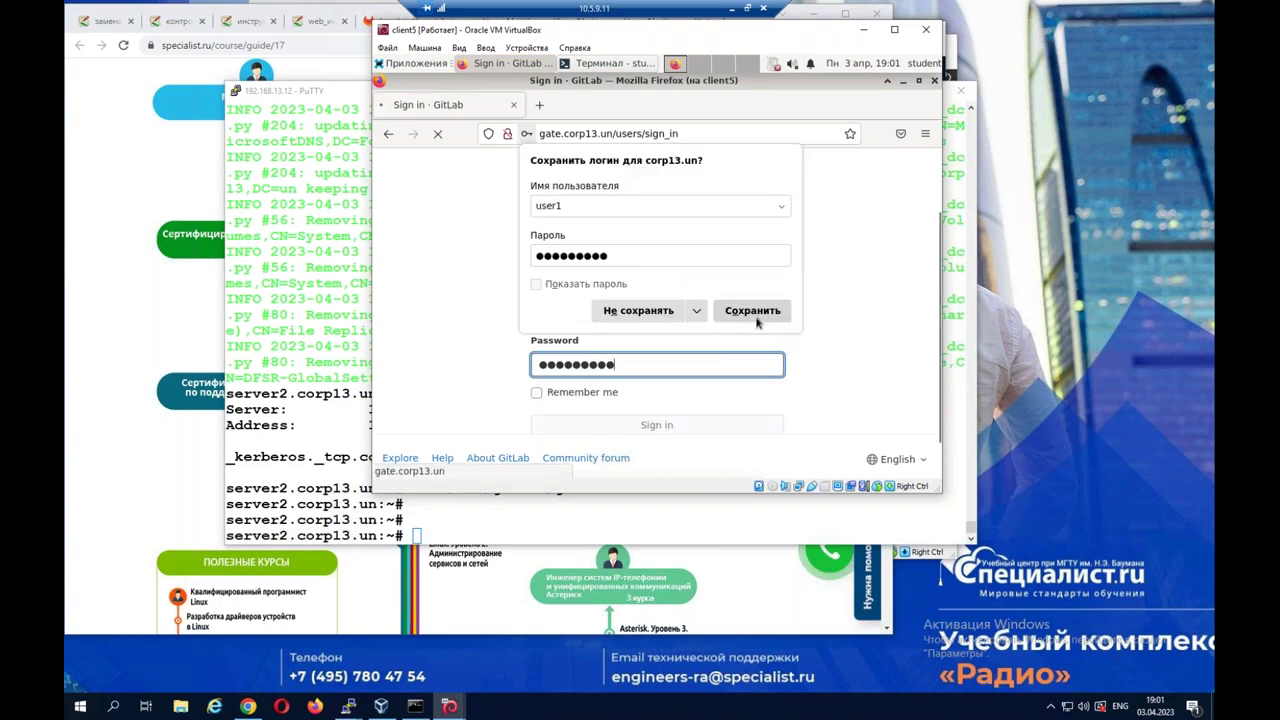
click(754, 311)
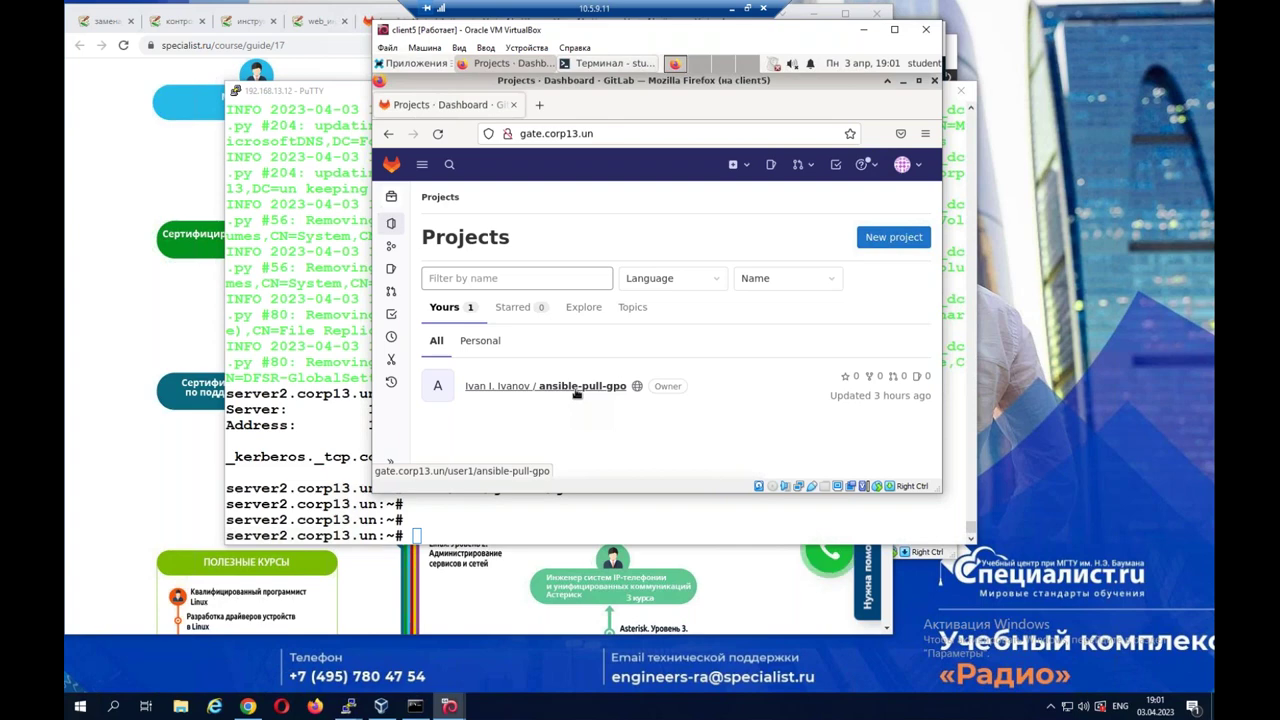
Open ansible-pull-gpo, dismiss the Auto DevOps and SSH key banners, and scroll to the readme.
click(575, 390)
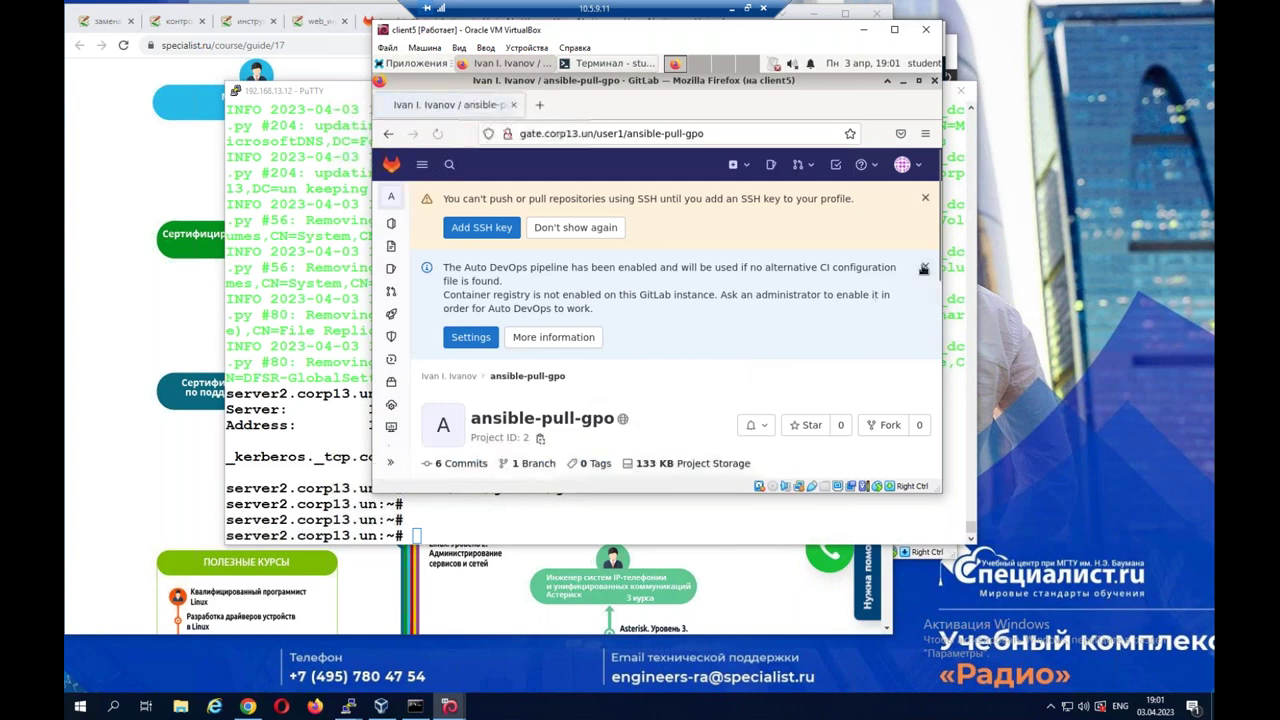
click(925, 266)
click(925, 197)
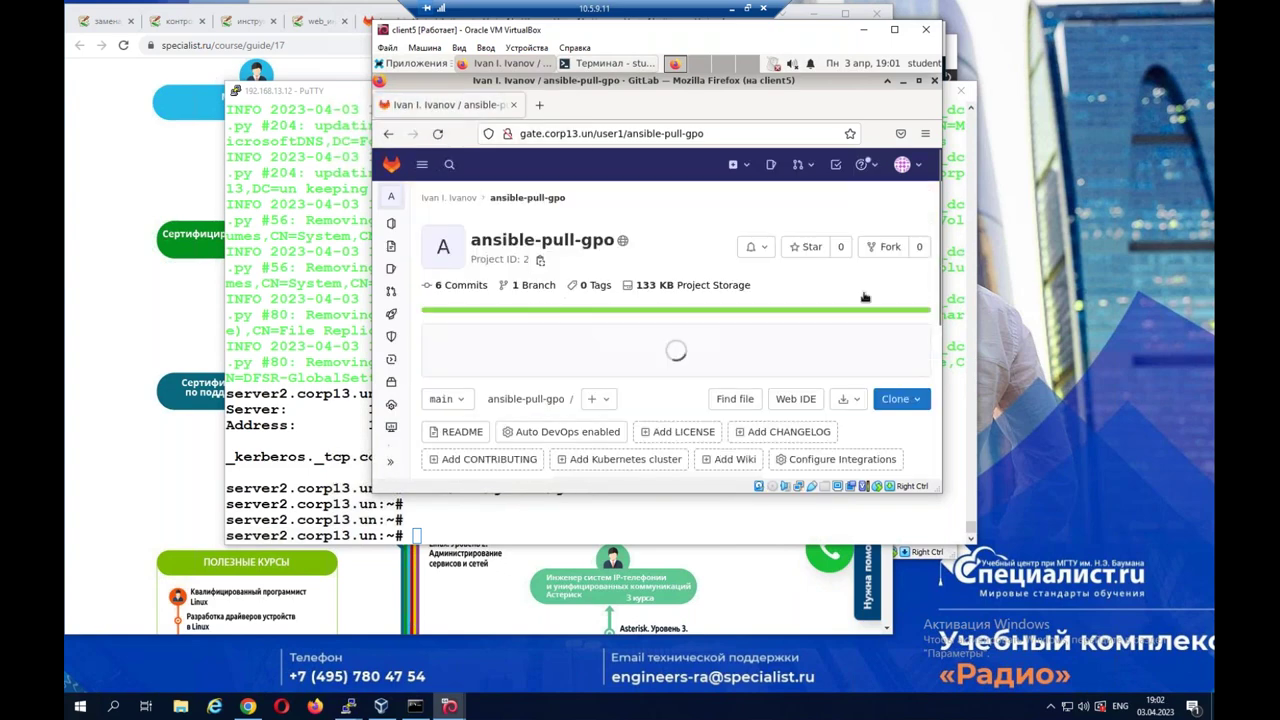
scroll(762, 350, down, 3)
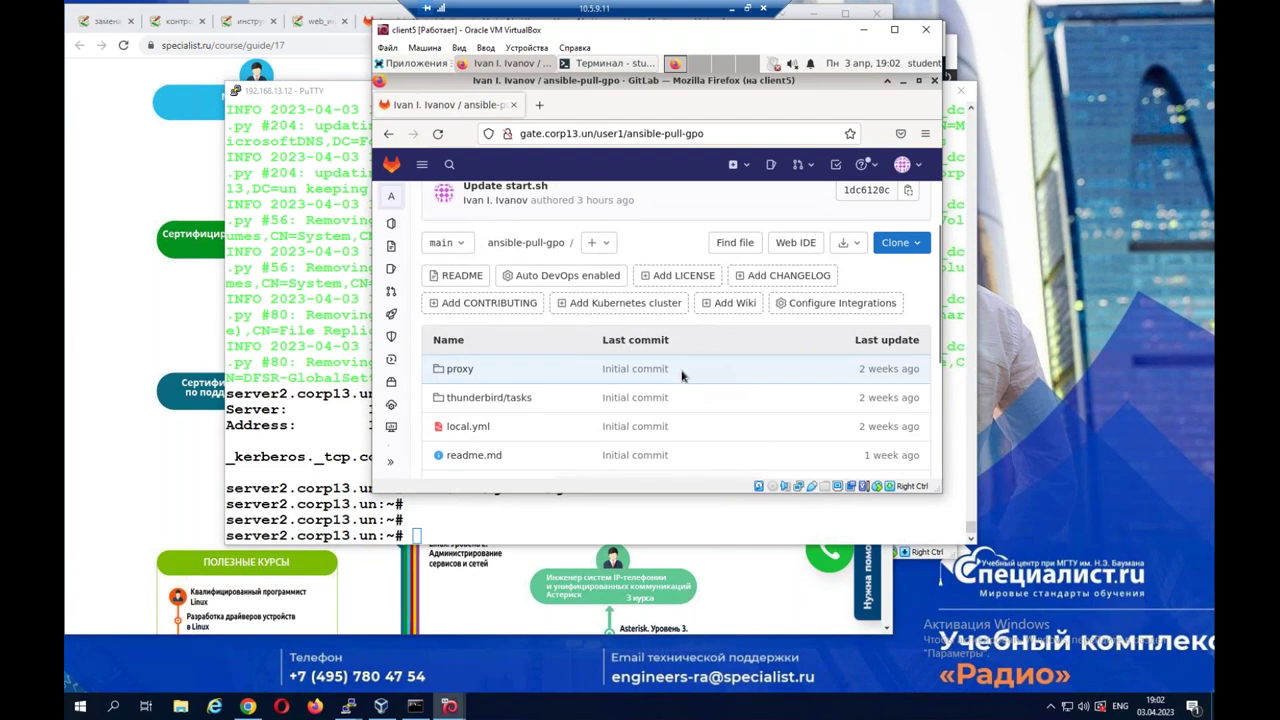
scroll(560, 400, down, 2)
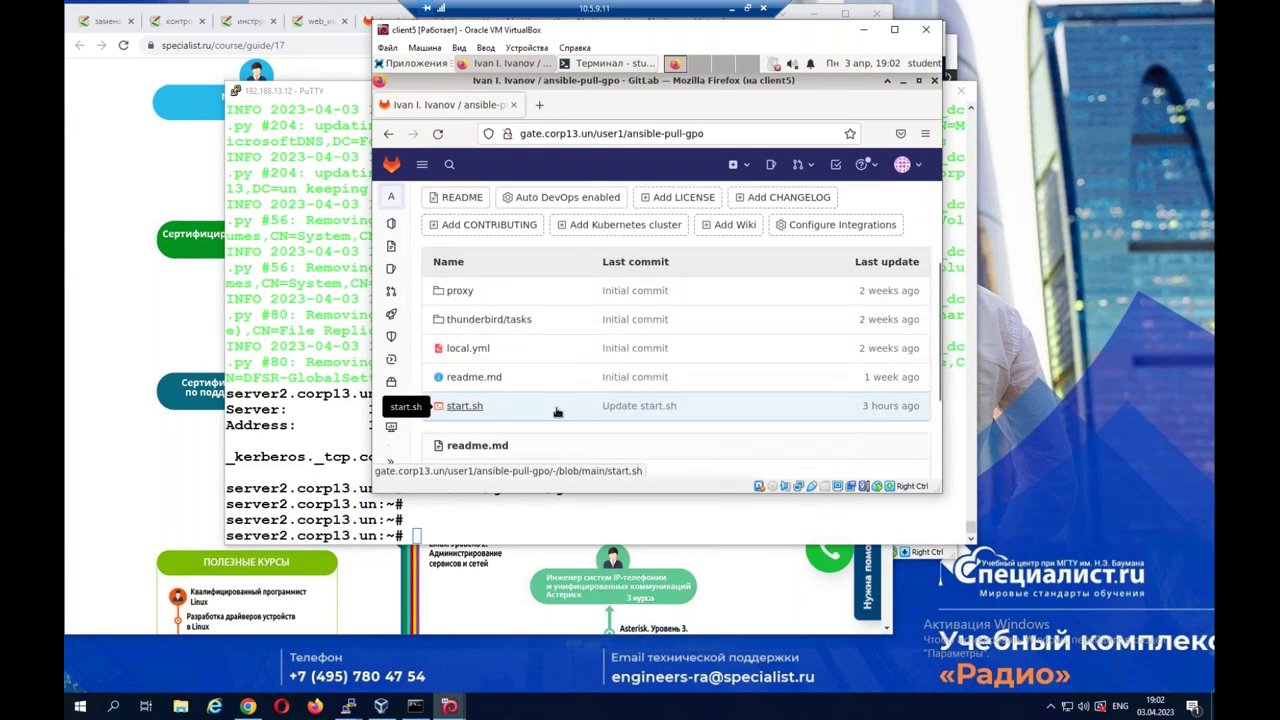
scroll(557, 412, down, 3)
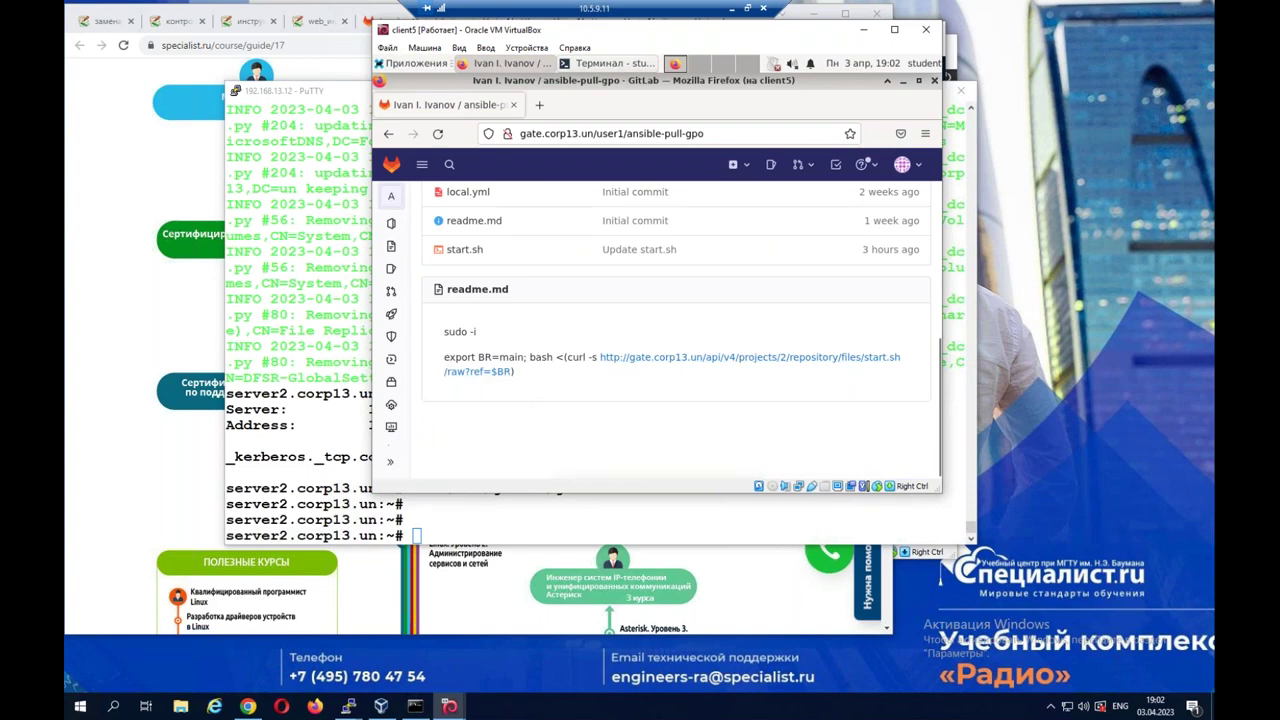
click(606, 64)
Get a root shell in the client terminal with sudo -i.
text(su)
key(BackSpace)
text(do -i)
key(Return)
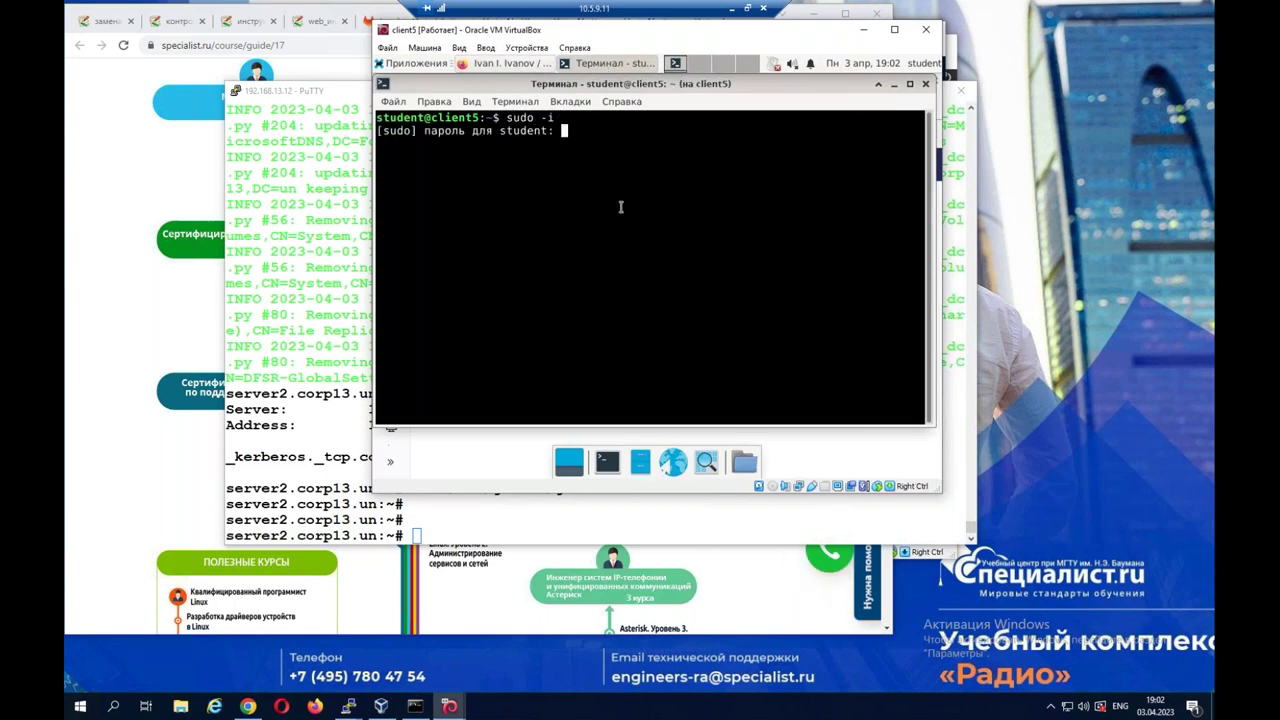
key(Return)
Copy the readme's export/curl bootstrap command into the root terminal and run it.
key(alt+Tab)
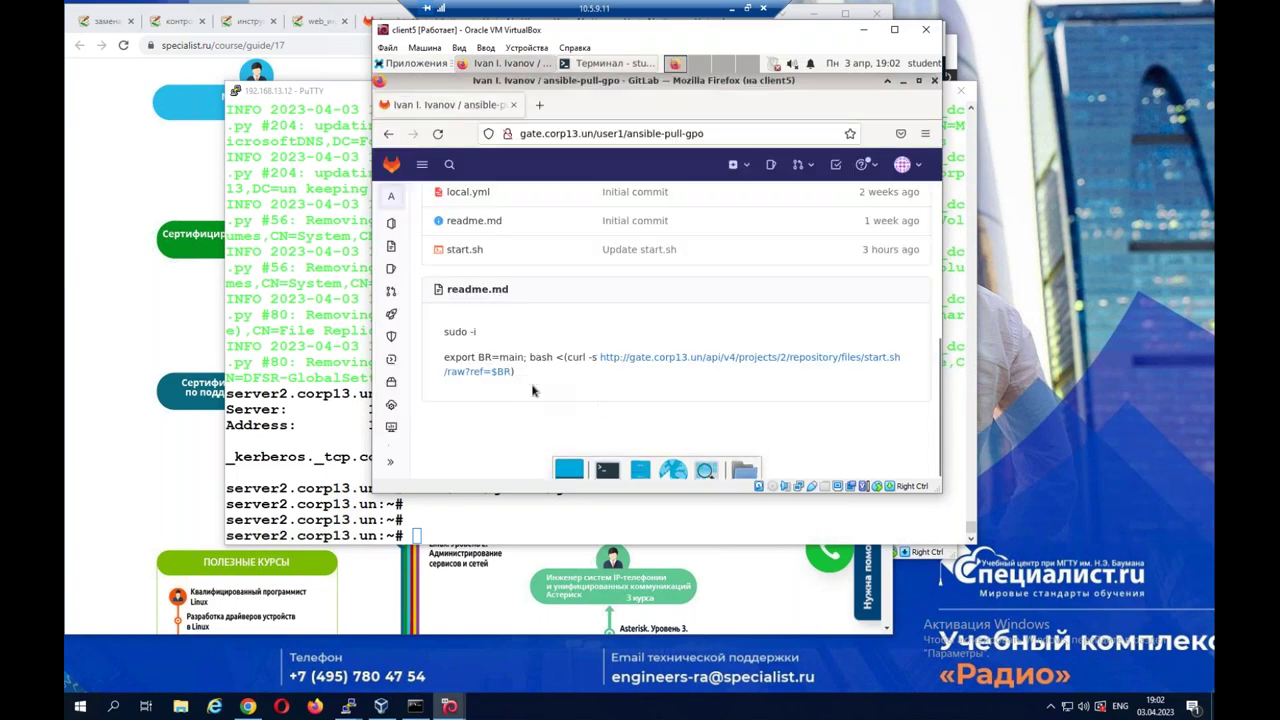
drag(444, 357, 516, 372)
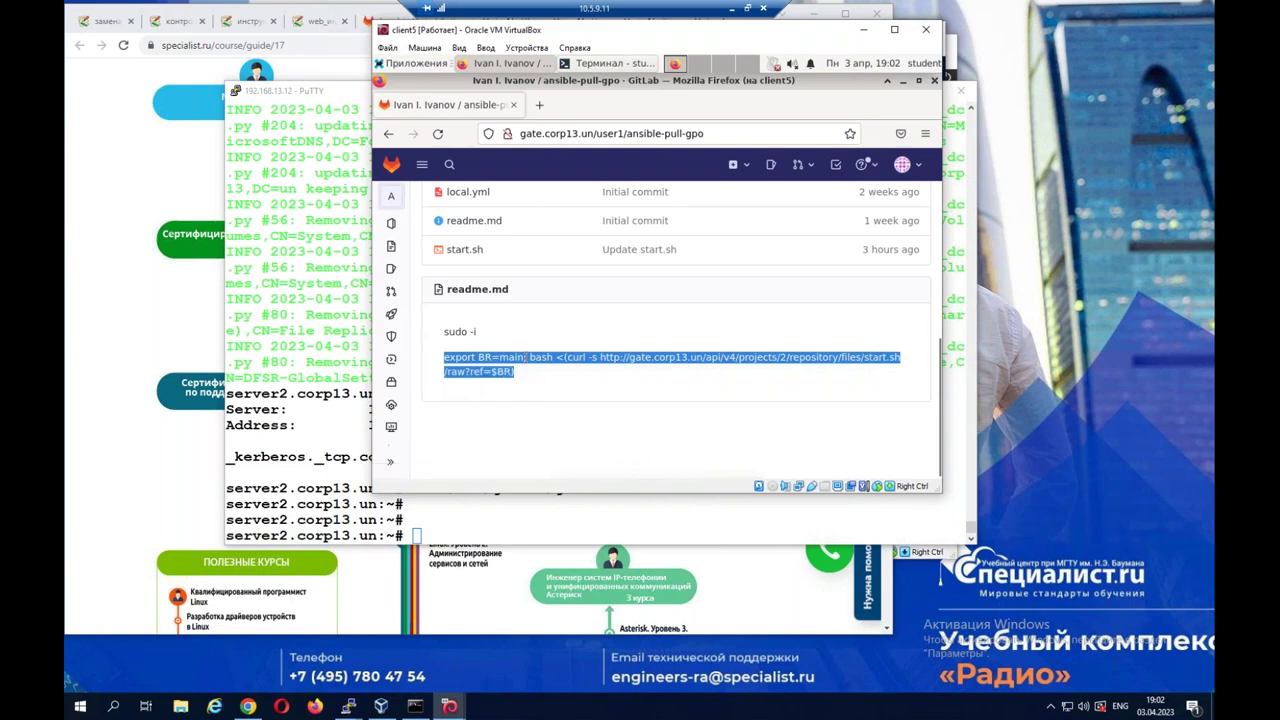
right_click(526, 357)
click(581, 243)
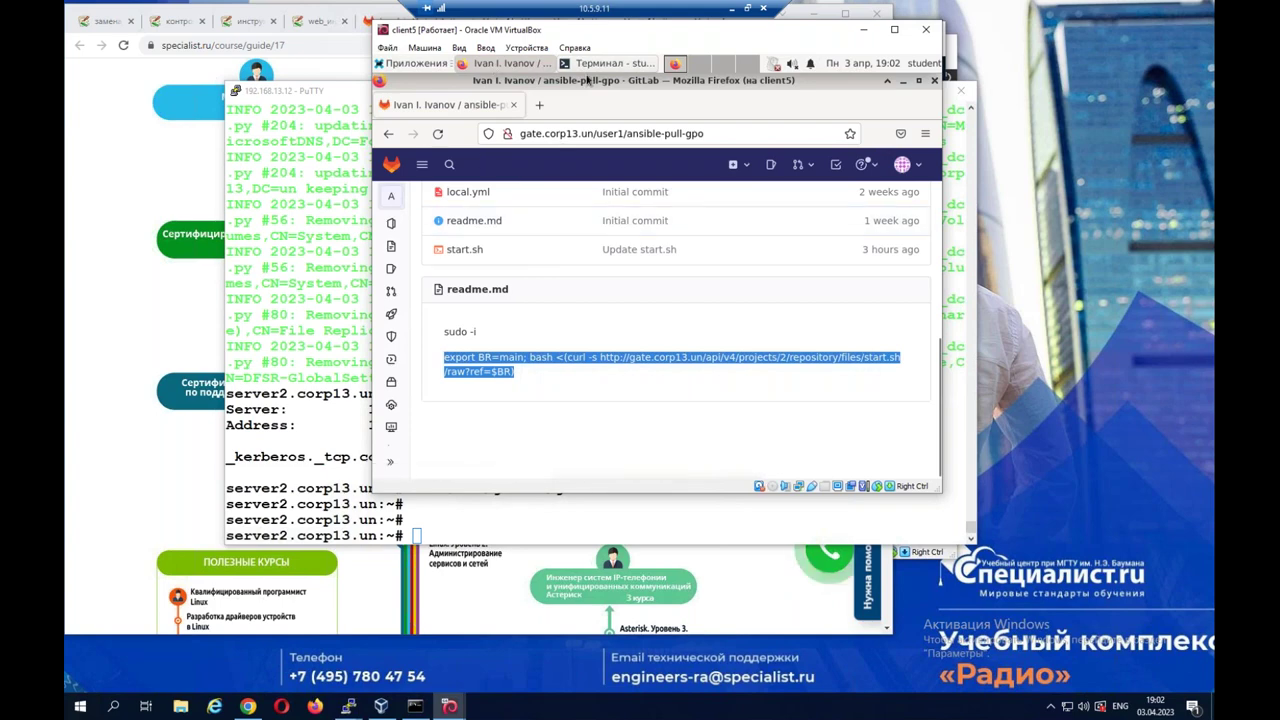
click(592, 64)
right_click(619, 264)
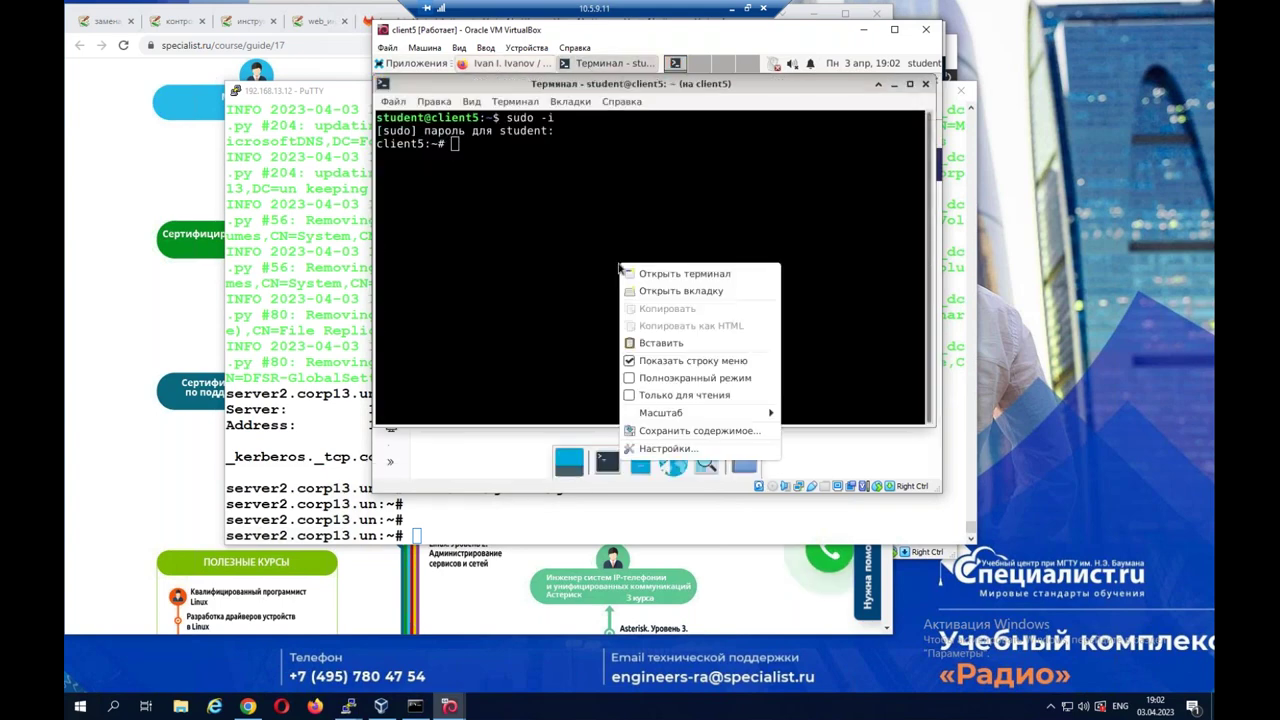
click(660, 343)
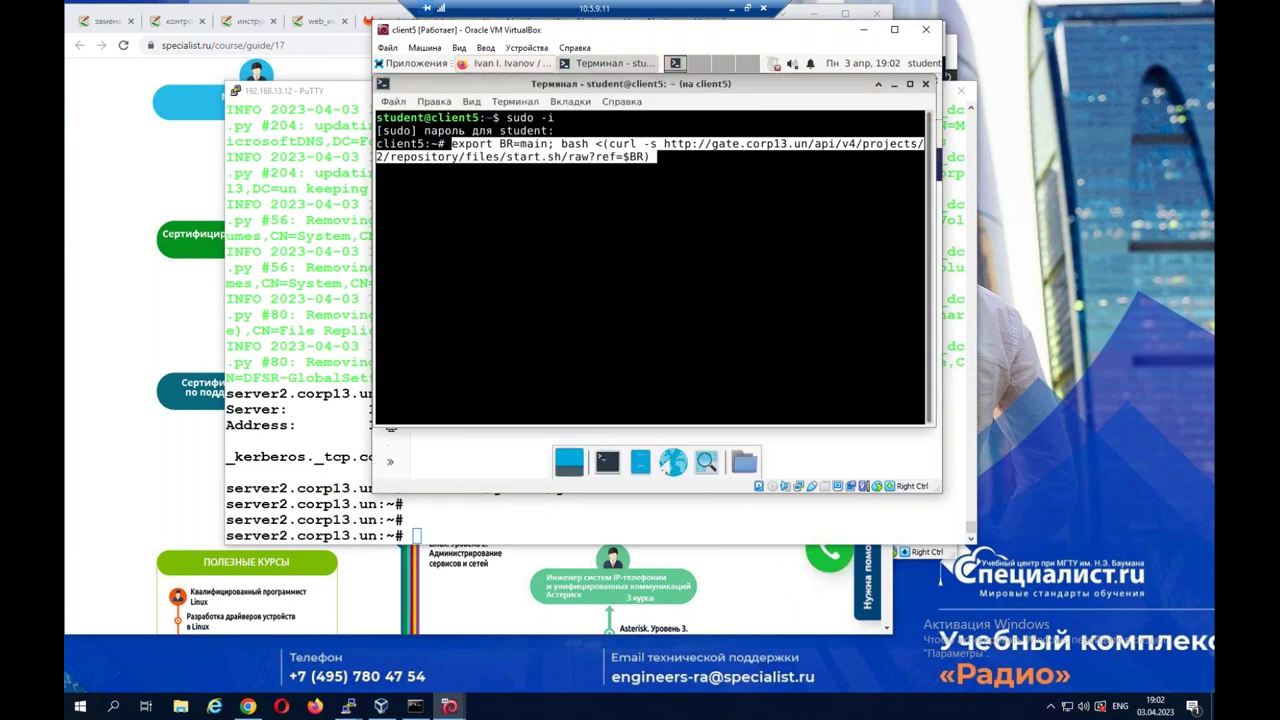
key(Return)
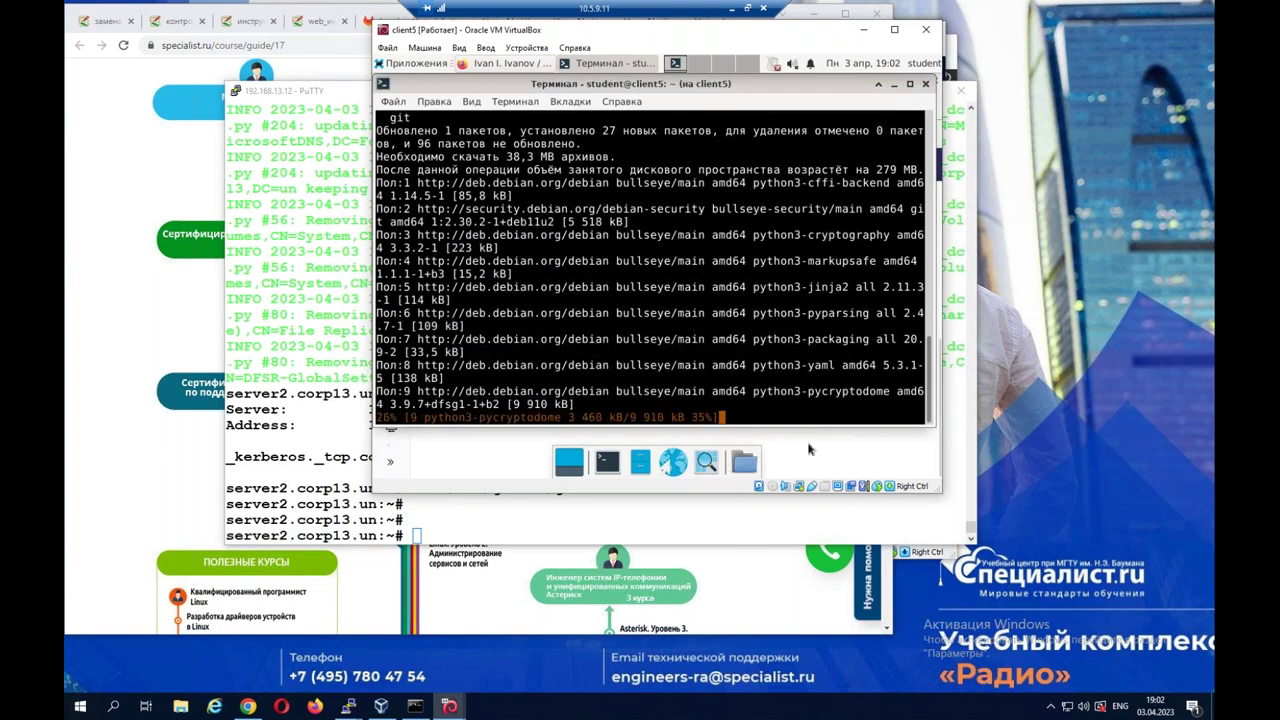
key(alt+Tab)
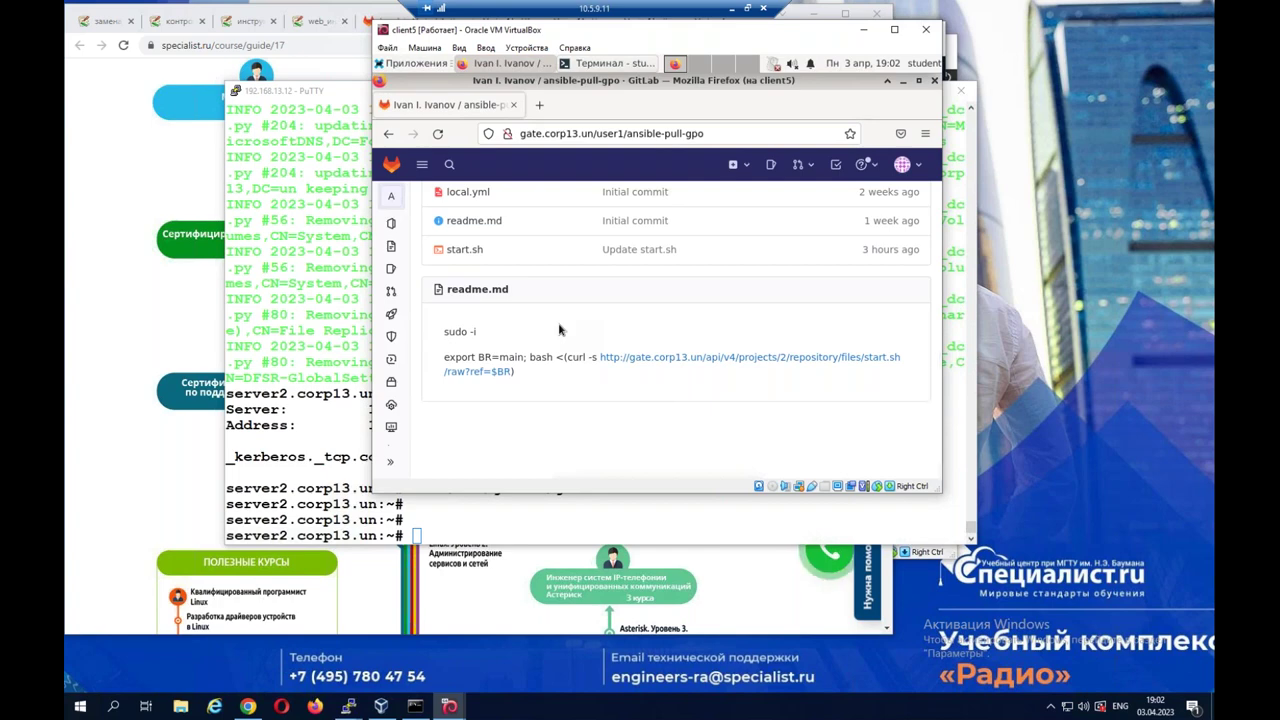
View start.sh in the repository, showing its apt install of git and ansible and the ansible-pull cron lines.
scroll(559, 330, up, 3)
scroll(489, 357, down, 4)
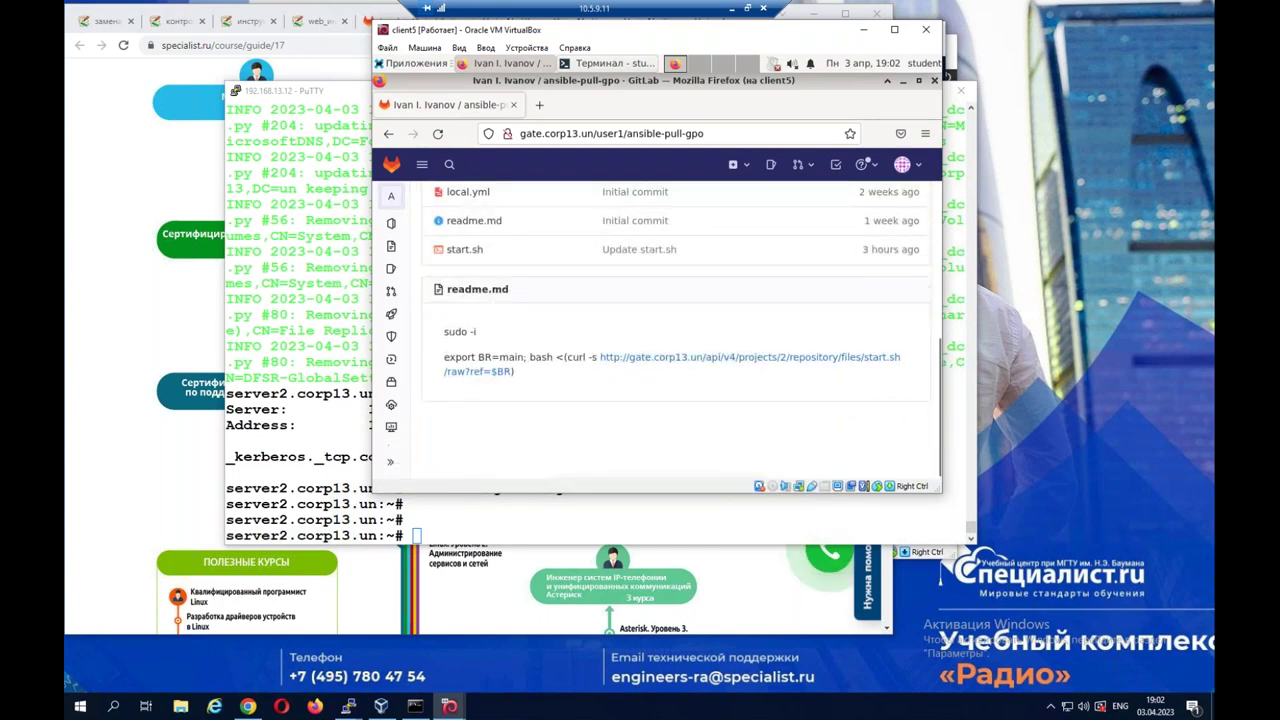
click(465, 250)
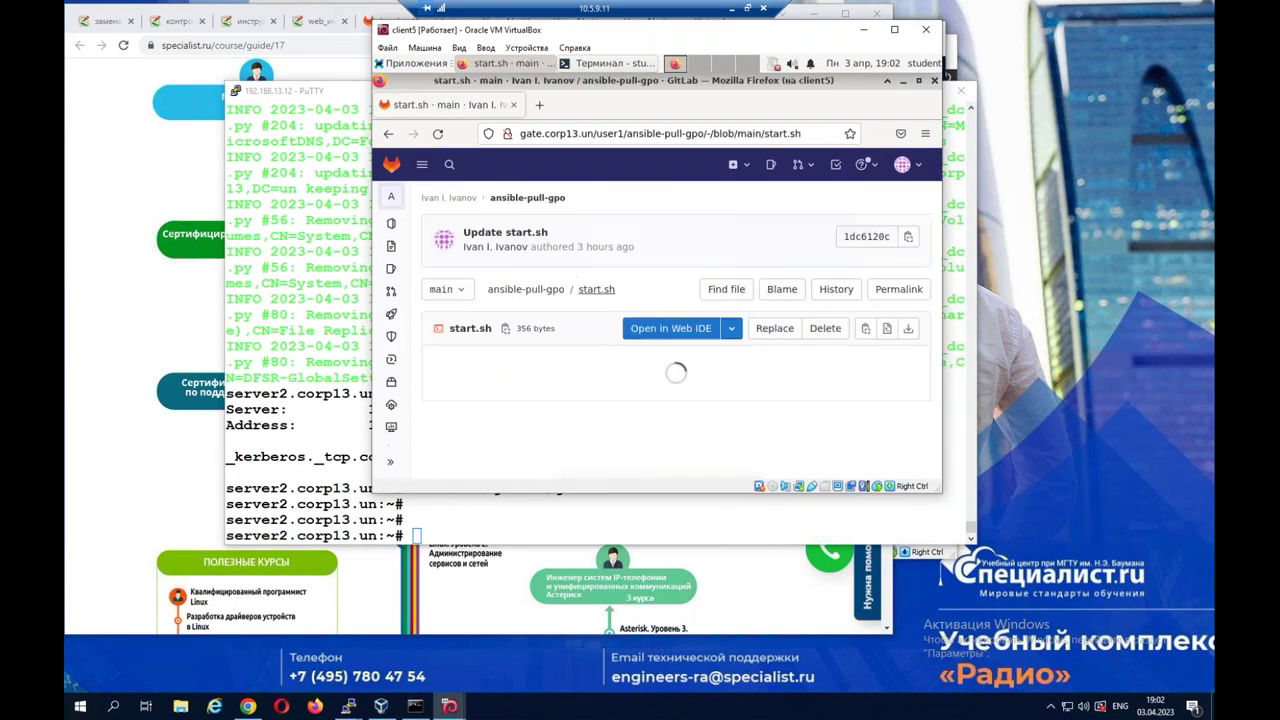
key(alt+Left)
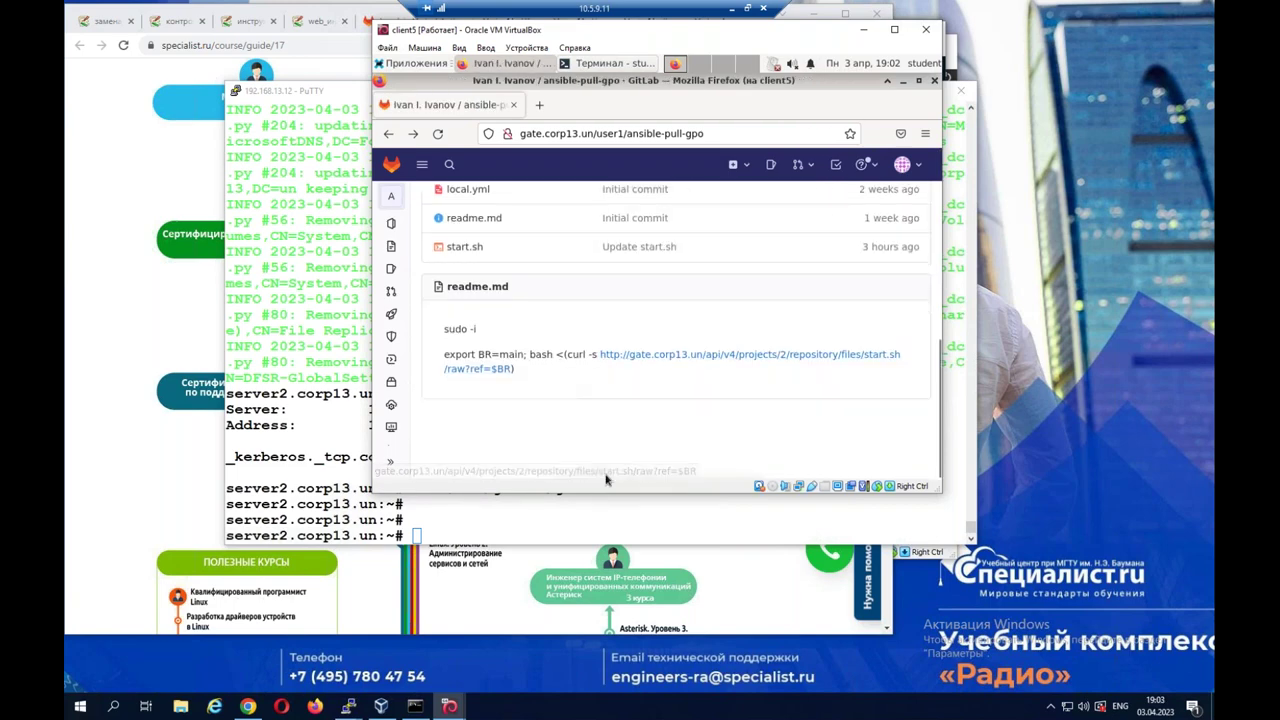
click(704, 711)
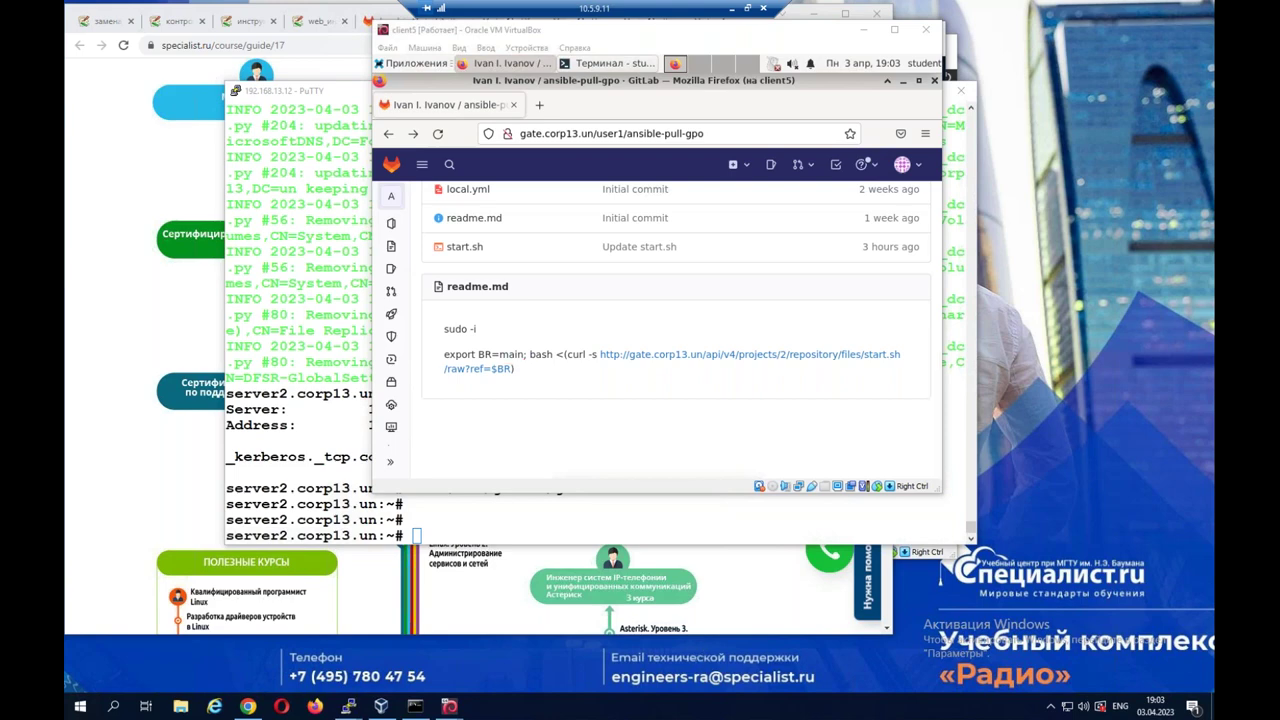
click(462, 246)
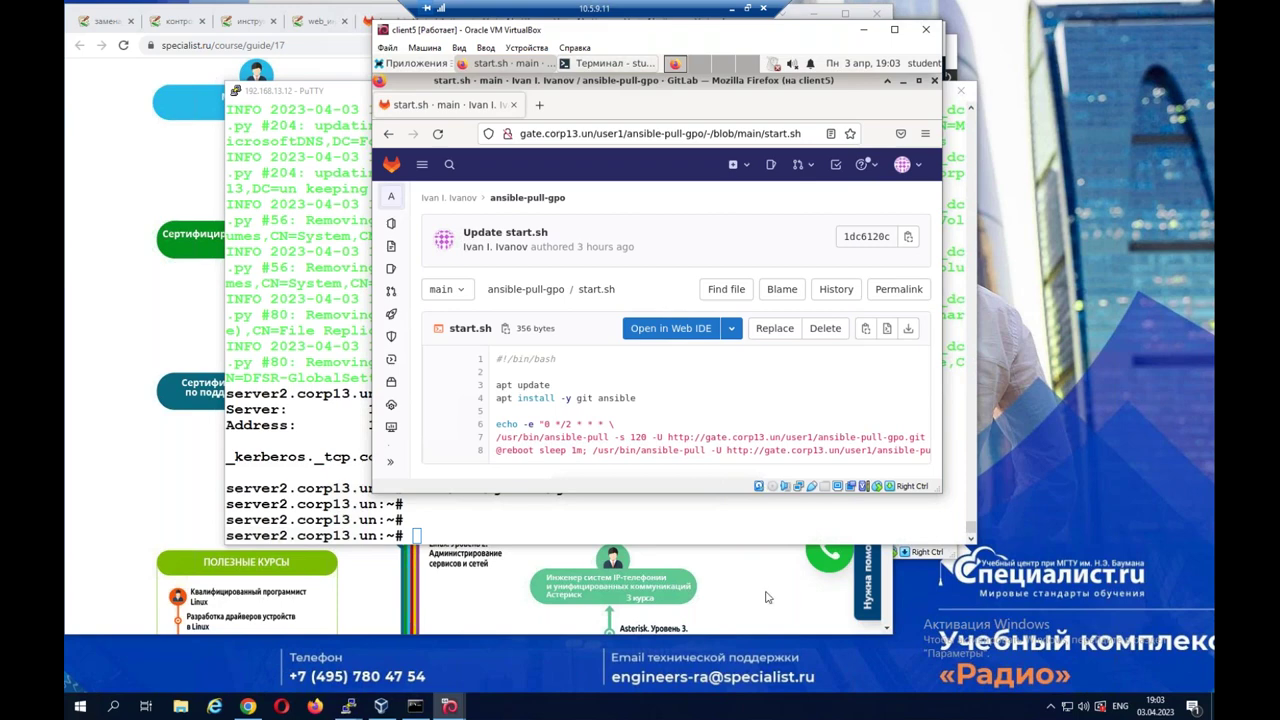
click(940, 713)
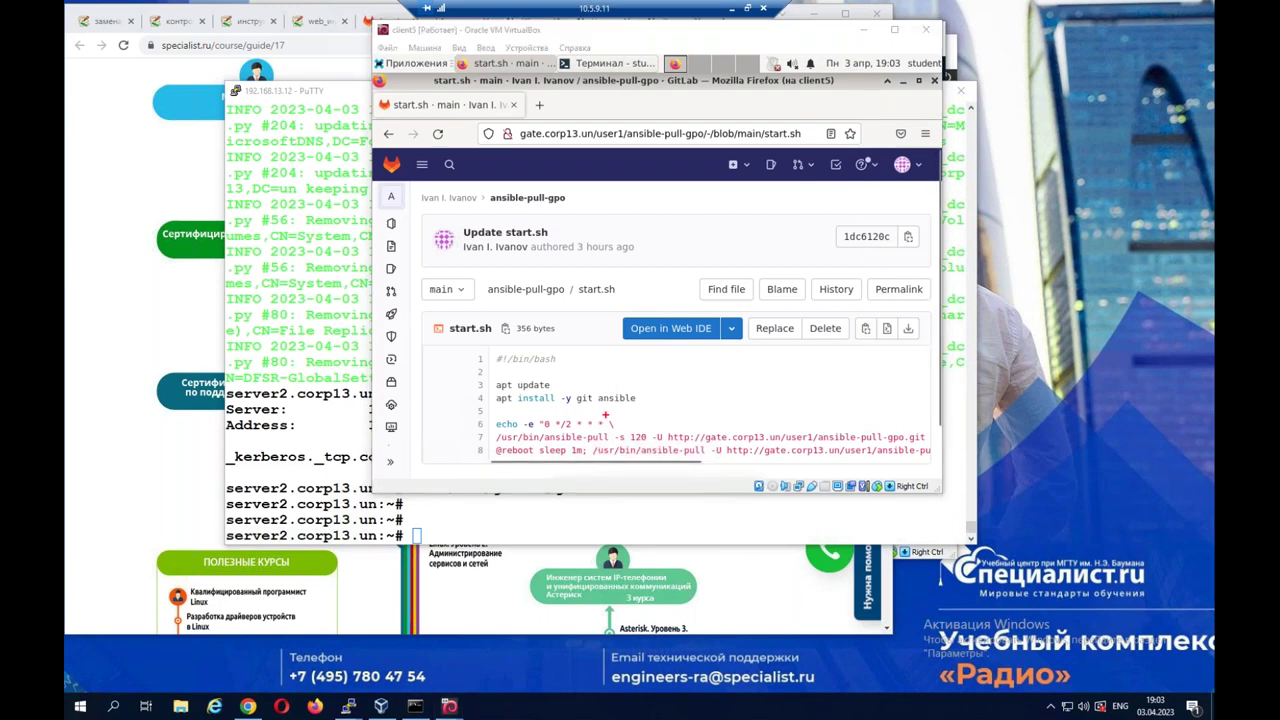
key(Escape)
drag(687, 465, 652, 472)
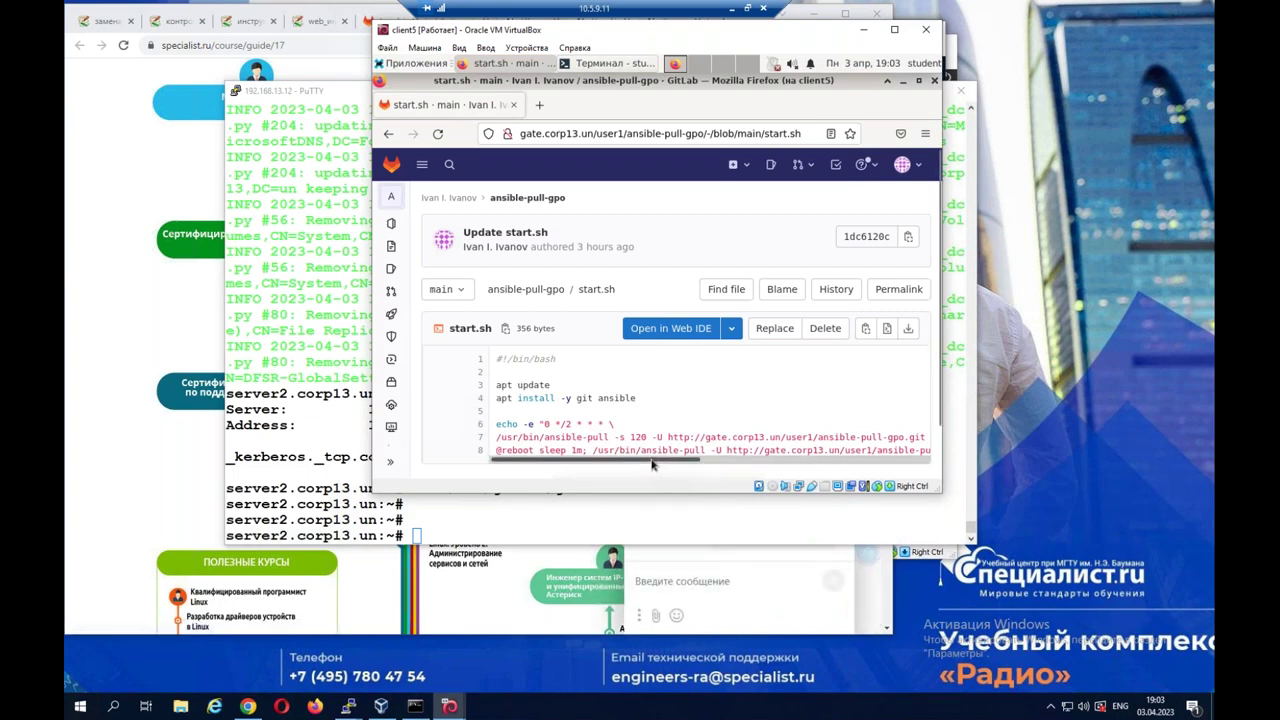
drag(649, 465, 920, 451)
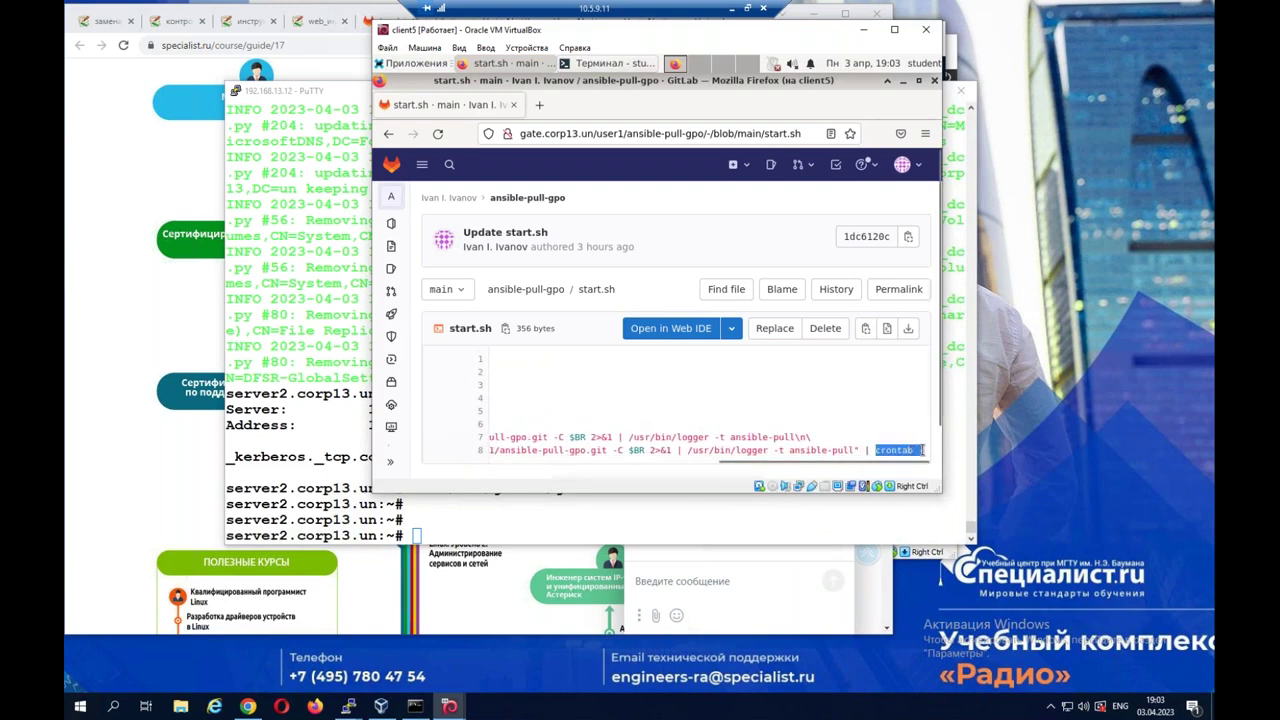
click(605, 64)
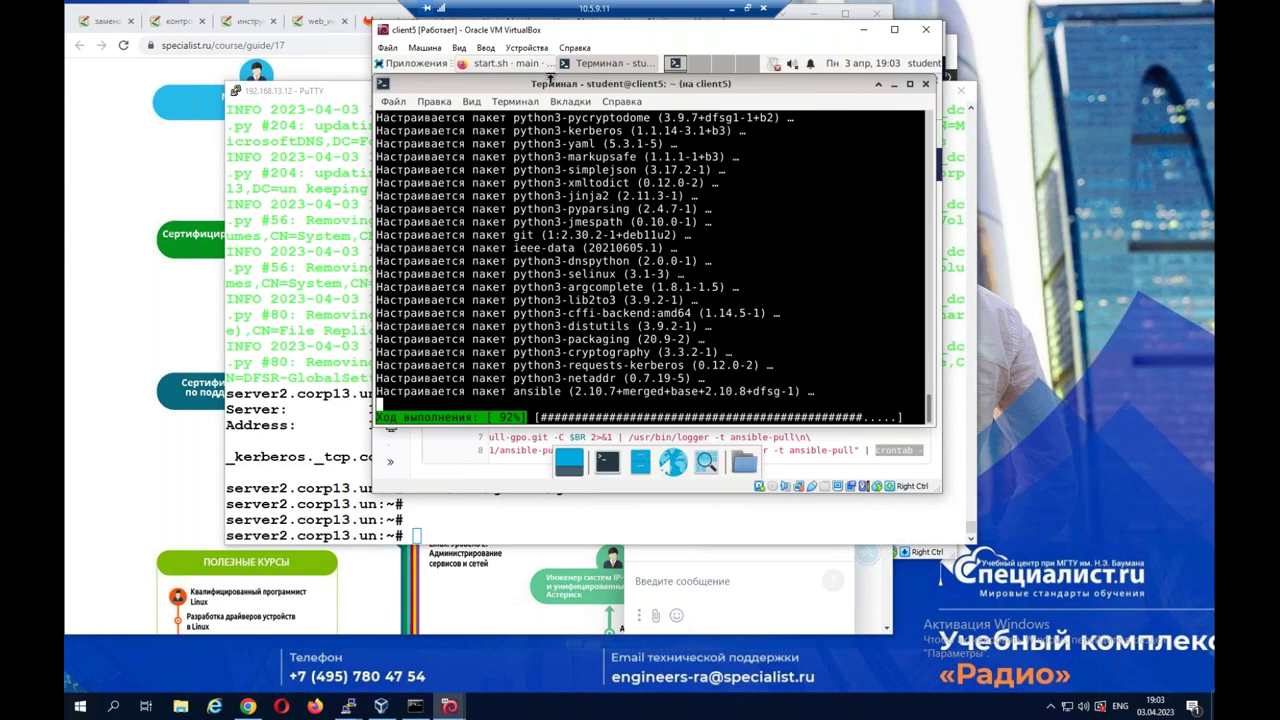
click(508, 63)
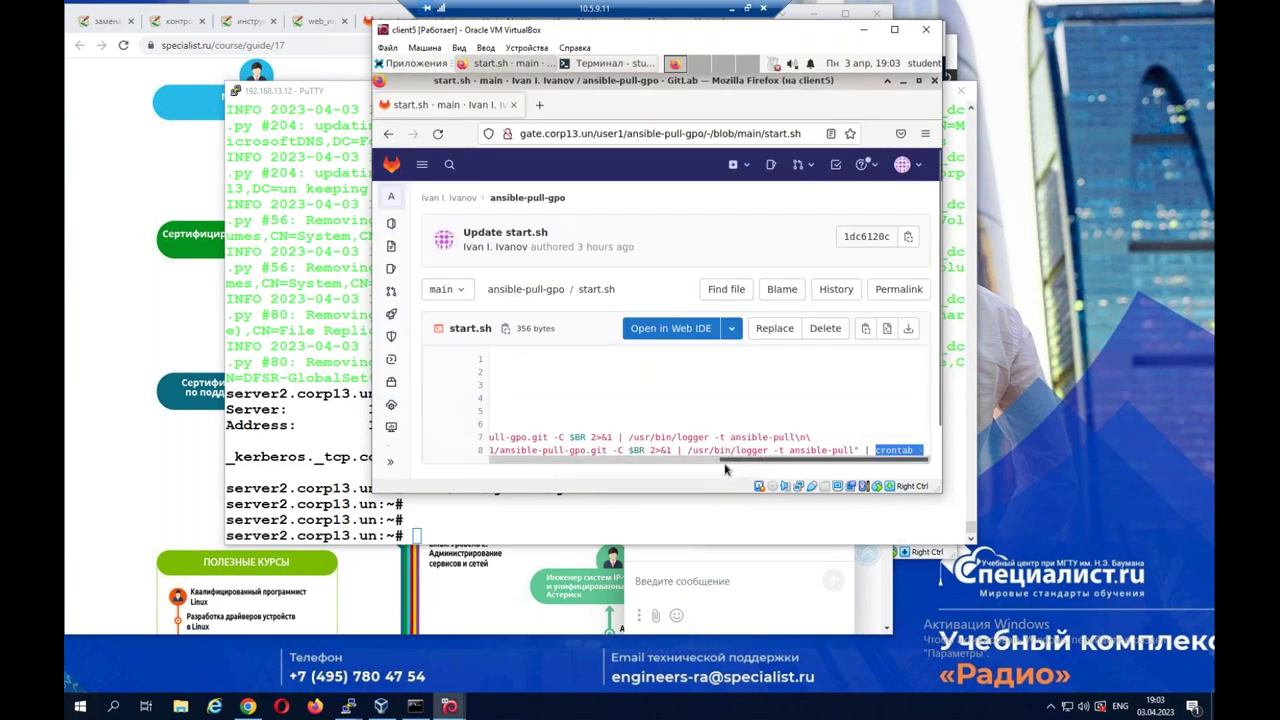
drag(790, 459, 481, 480)
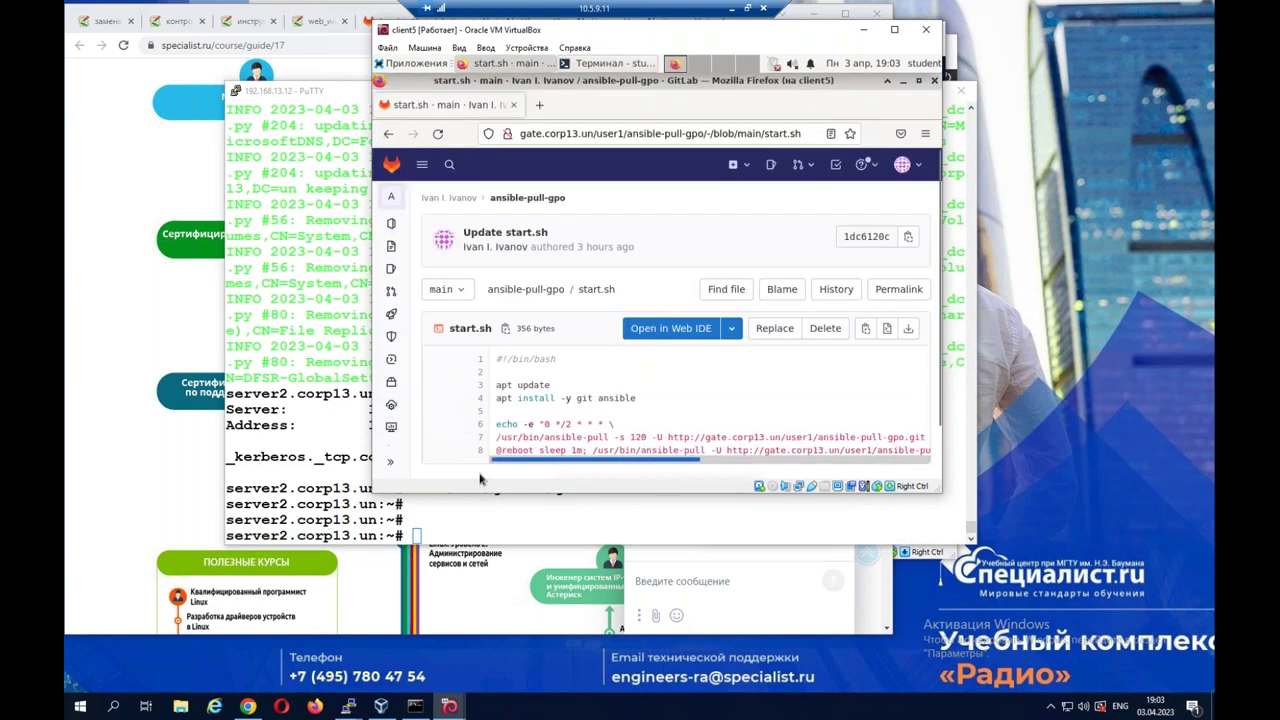
click(665, 695)
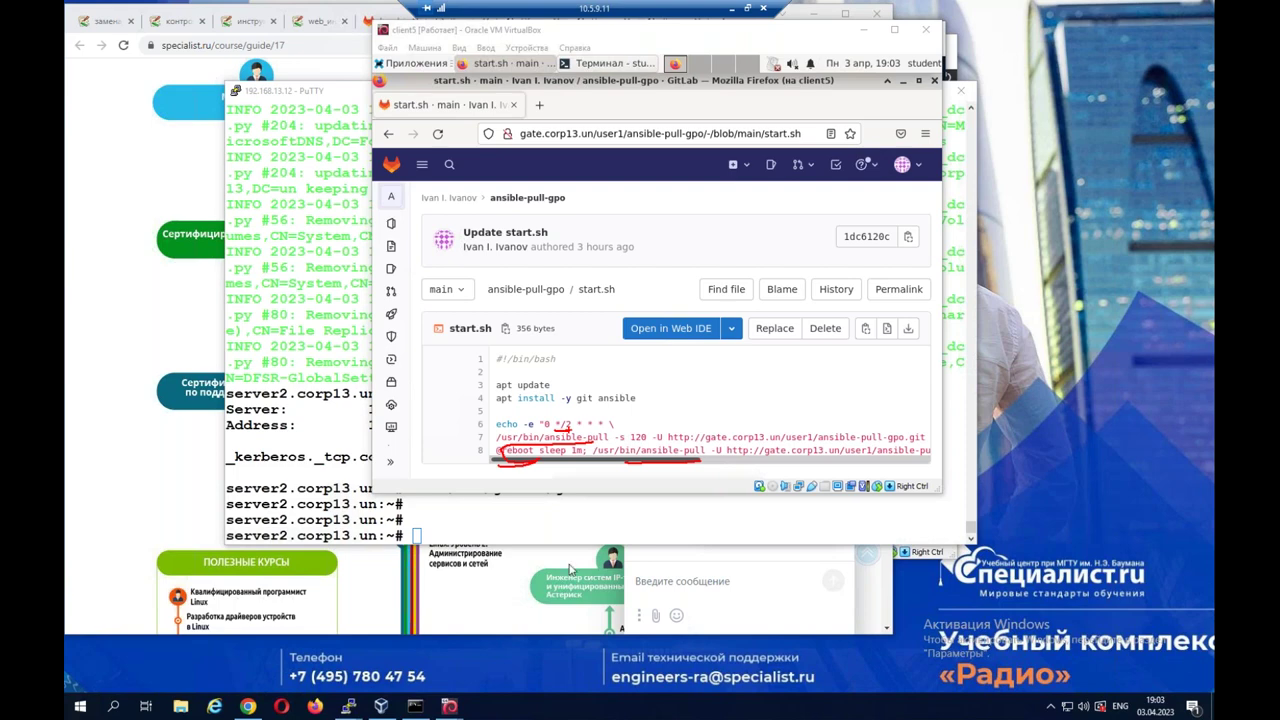
click(525, 290)
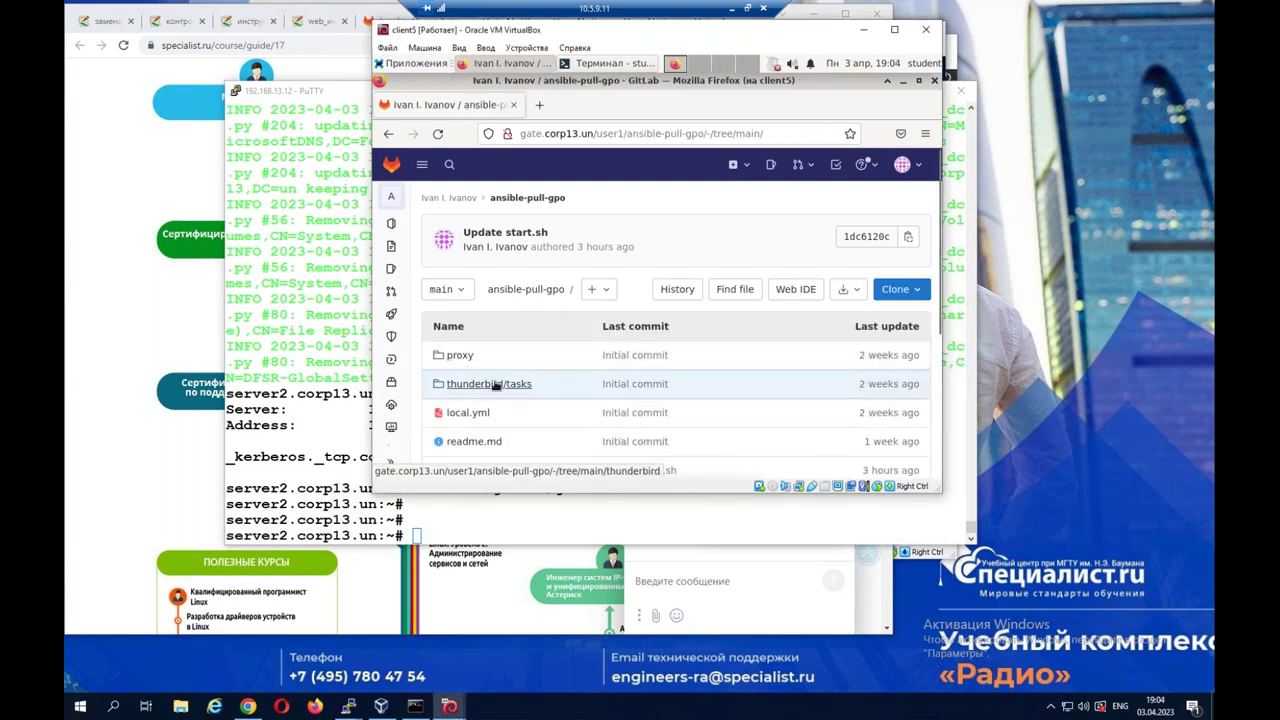
Review the Thunderbird install task in thunderbird/tasks/main.yml.
click(495, 385)
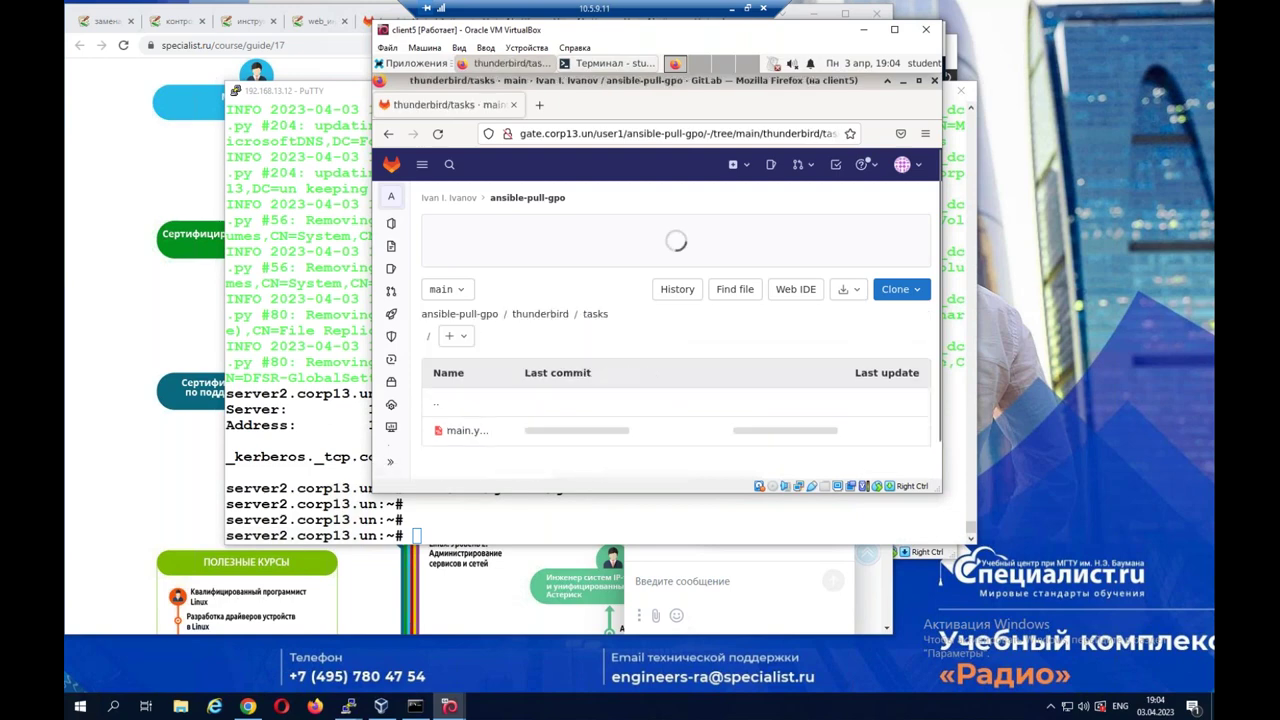
click(466, 431)
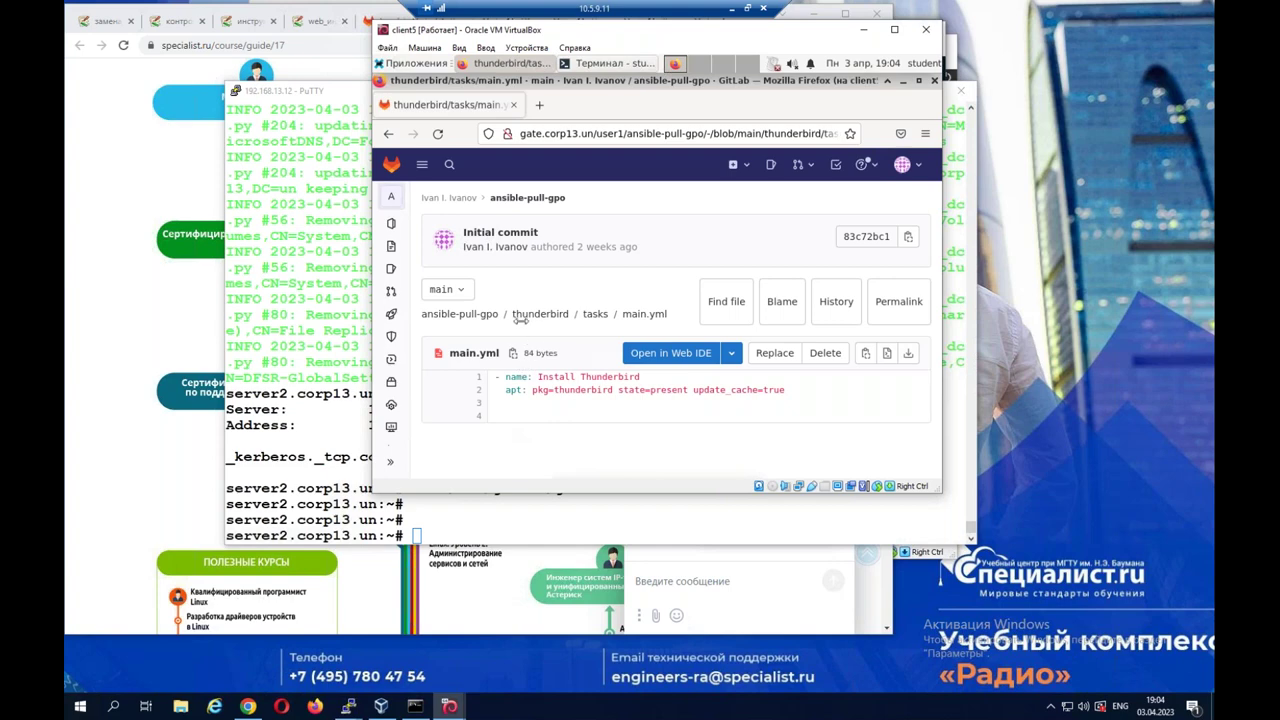
click(480, 316)
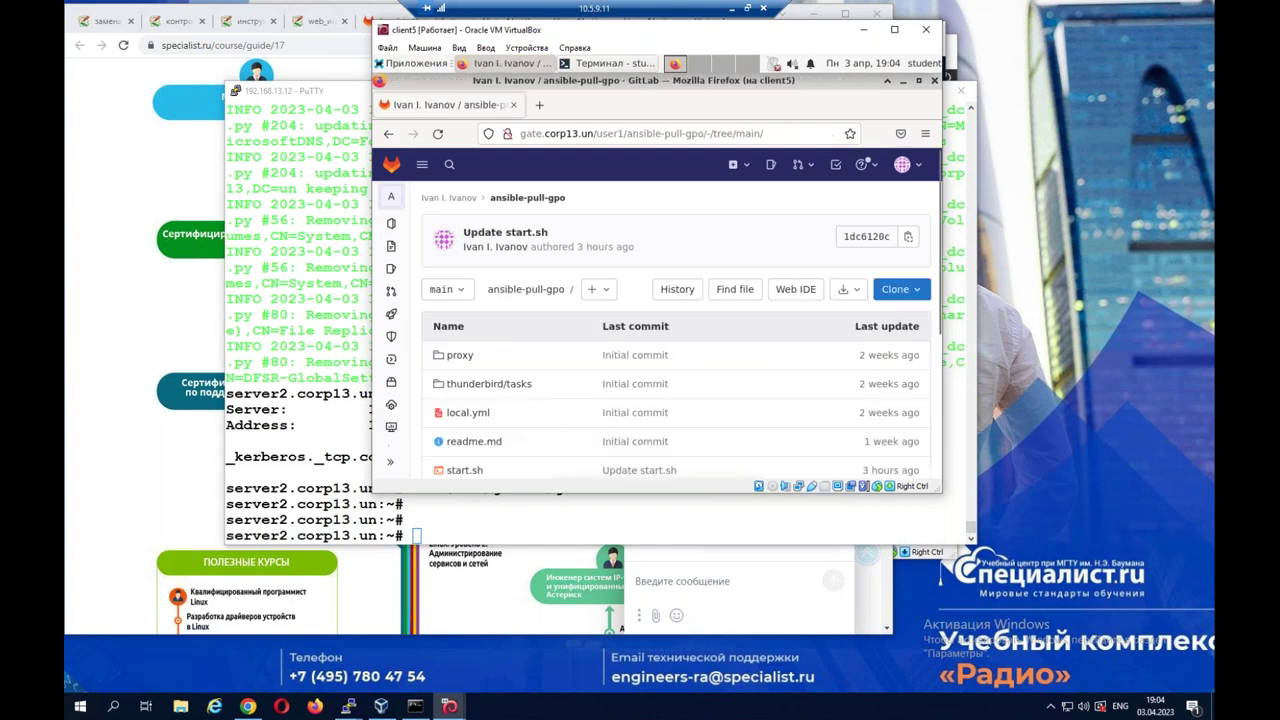
Browse the proxy folder to its tasks/main.yml environment-copy task, then return to the project overview.
click(460, 355)
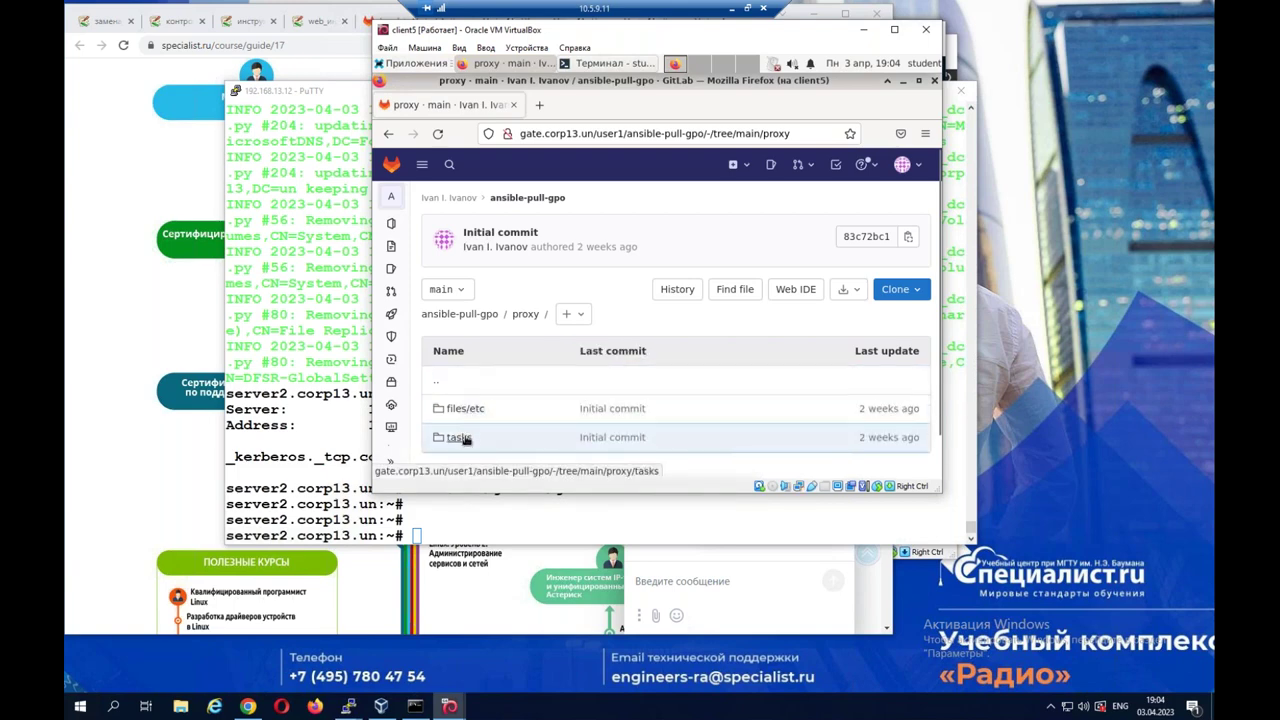
click(465, 410)
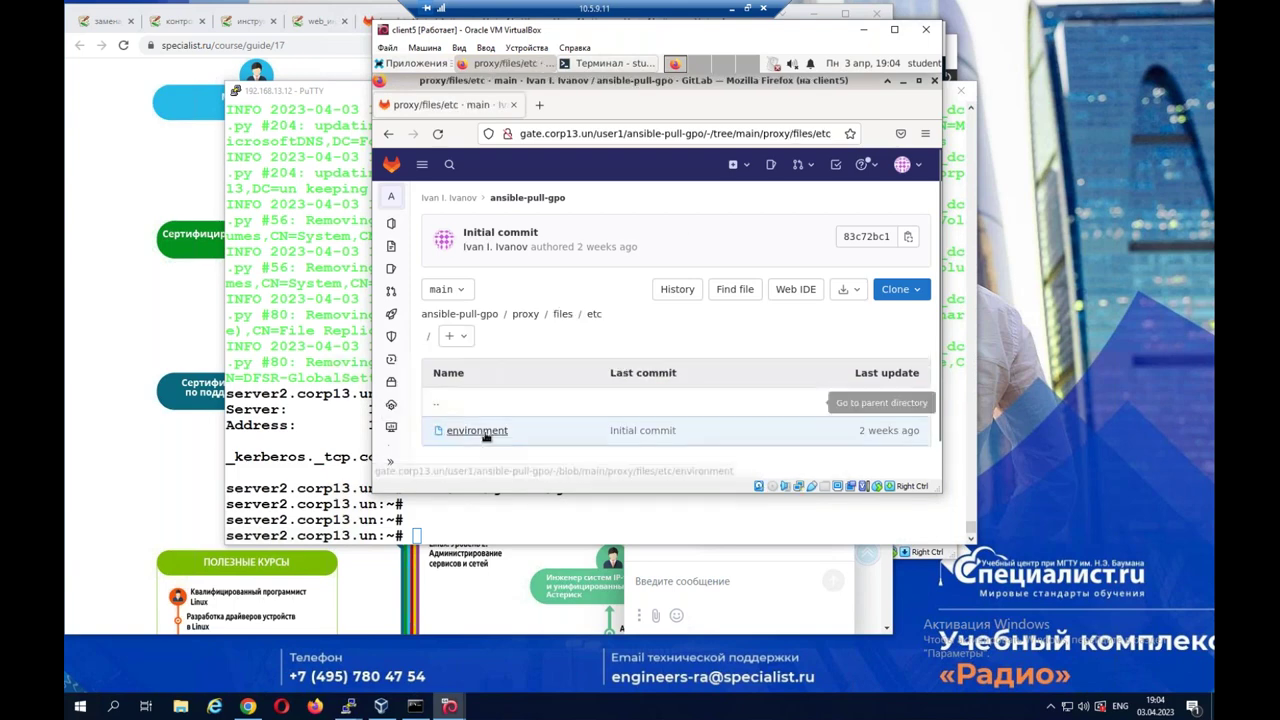
click(562, 314)
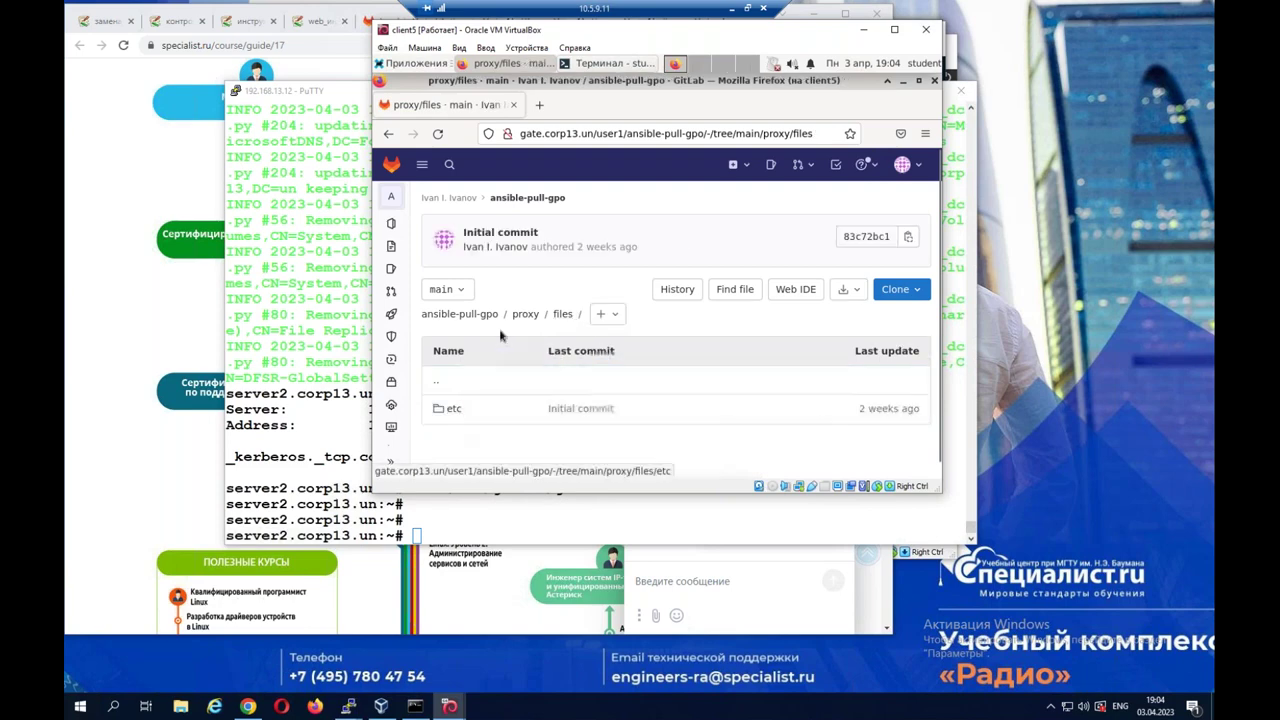
click(525, 314)
click(461, 440)
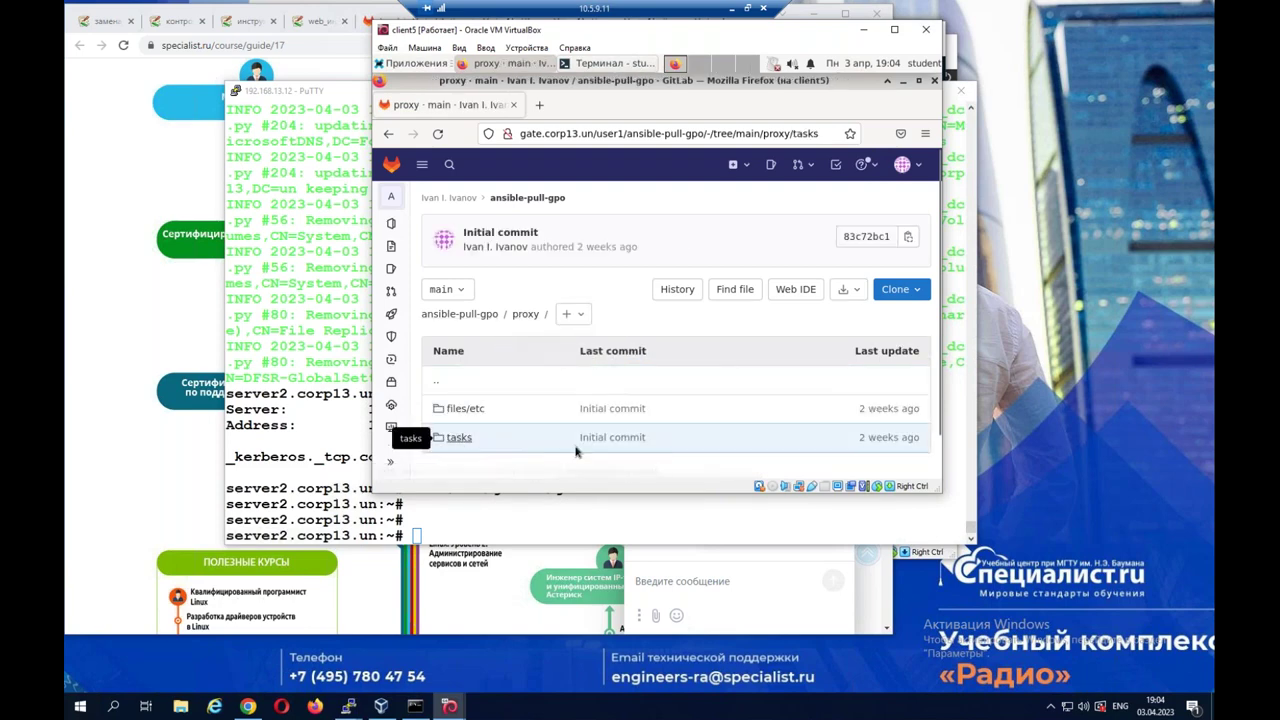
click(564, 418)
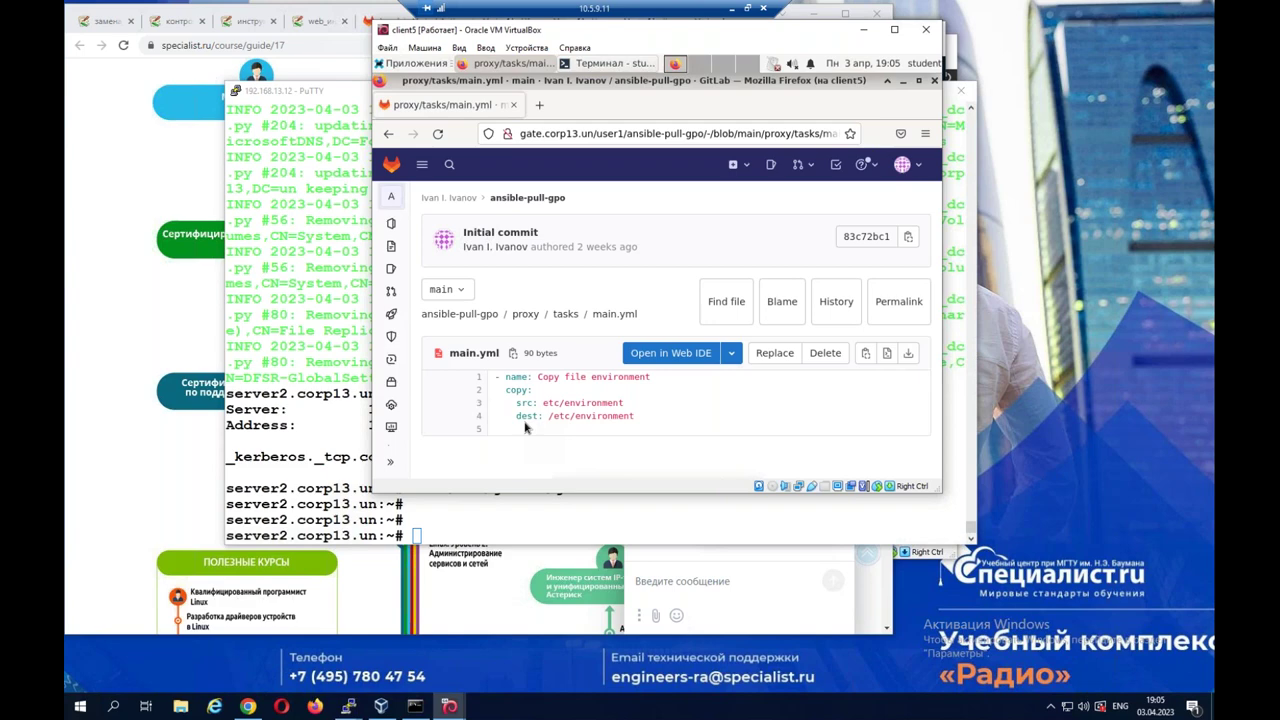
click(522, 199)
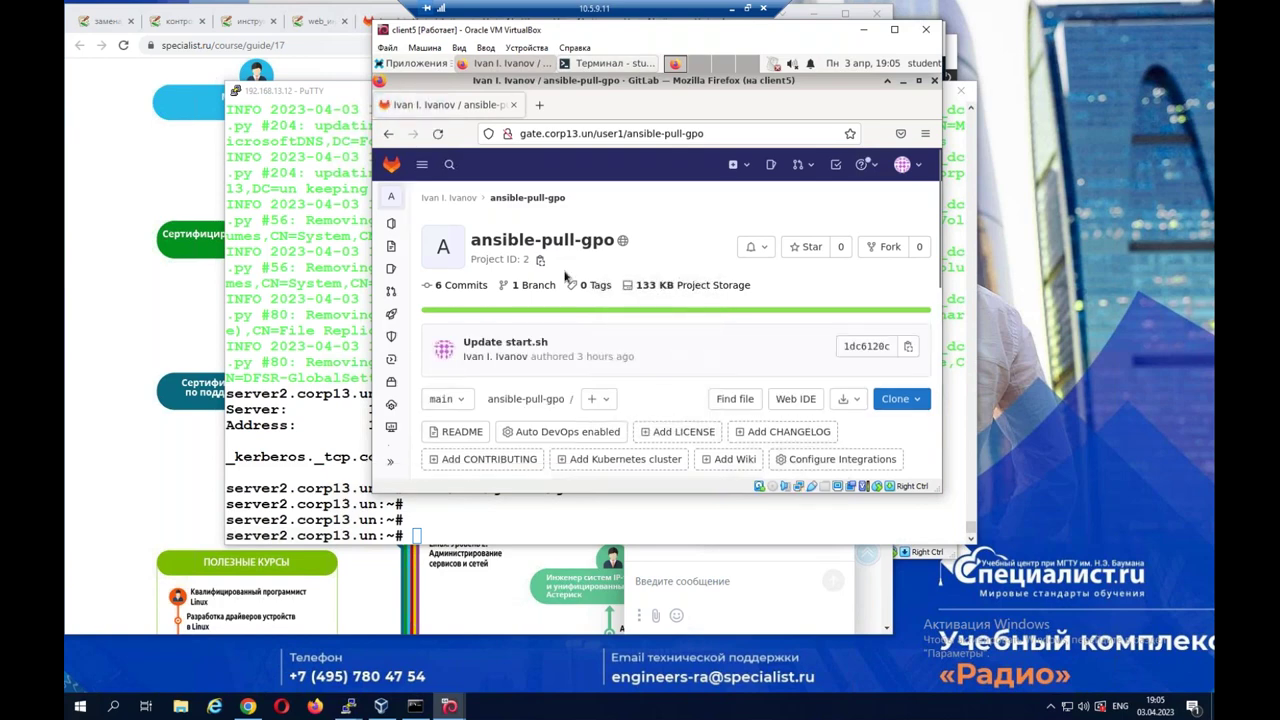
click(612, 63)
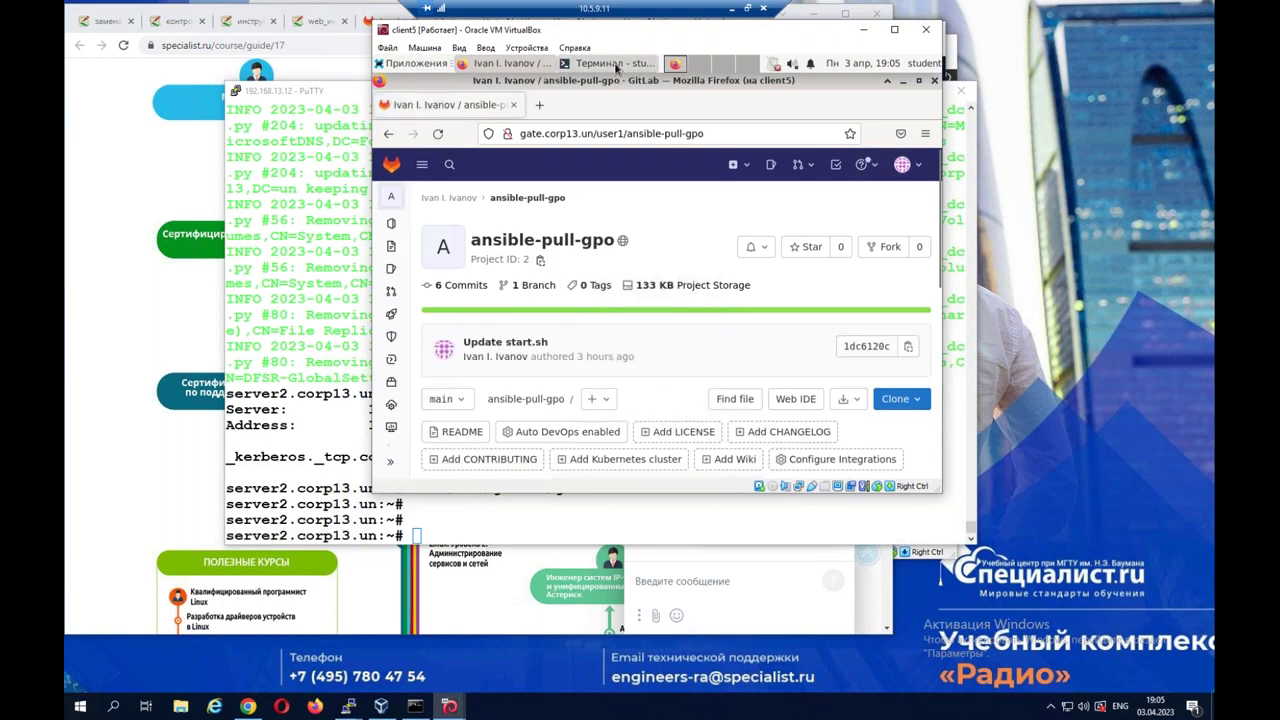
Check with crontab -l that both ansible-pull jobs are scheduled, then exit the root shell.
text(crontab -l)
key(Return)
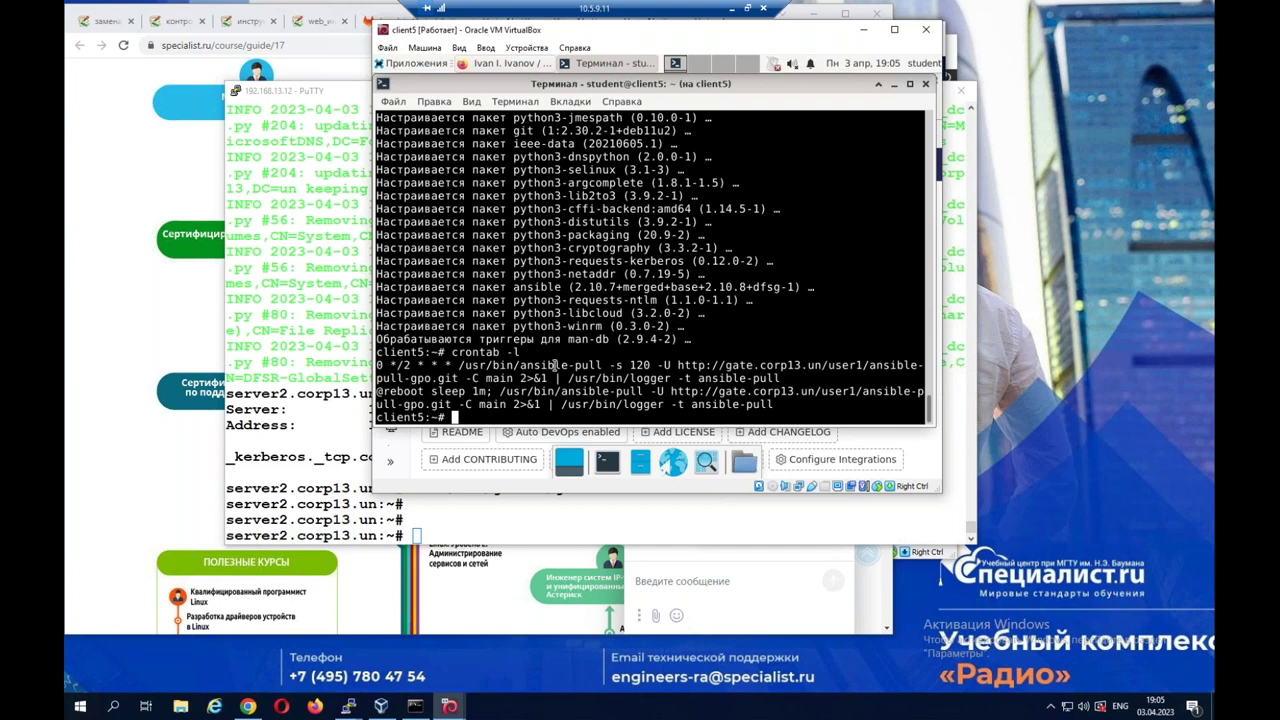
key(Return)
key(Return)
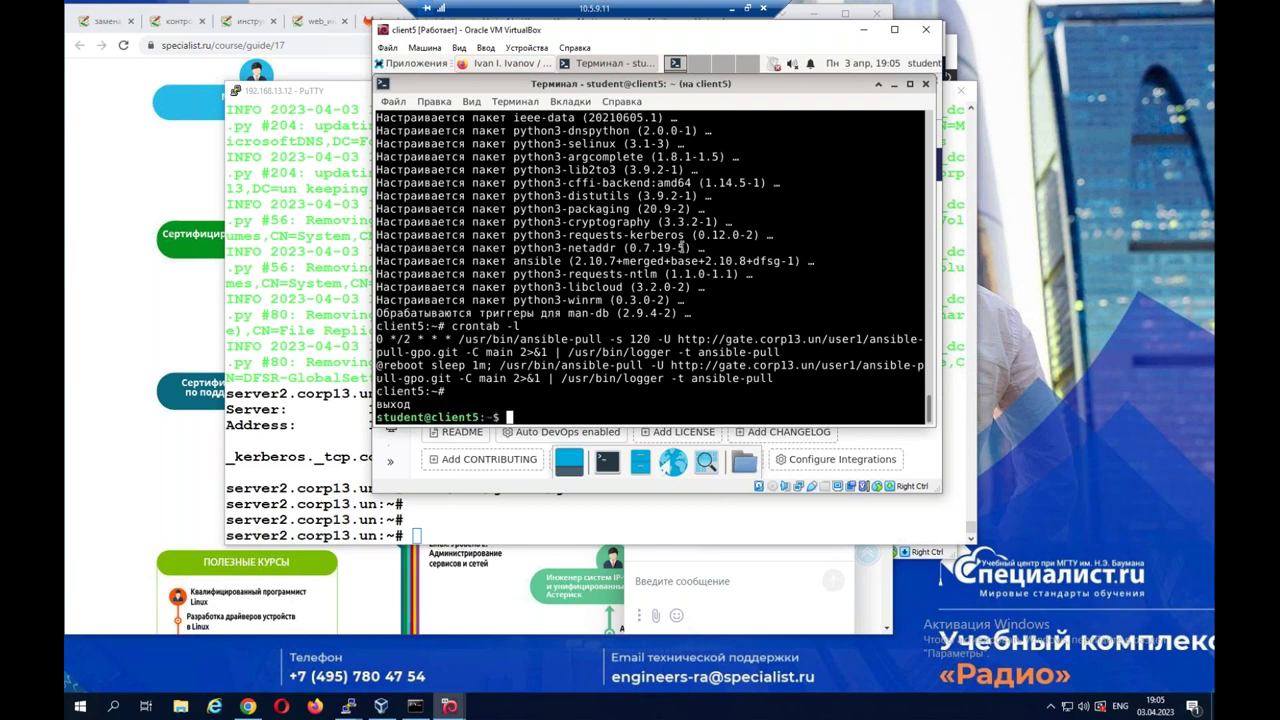
key(alt+Tab)
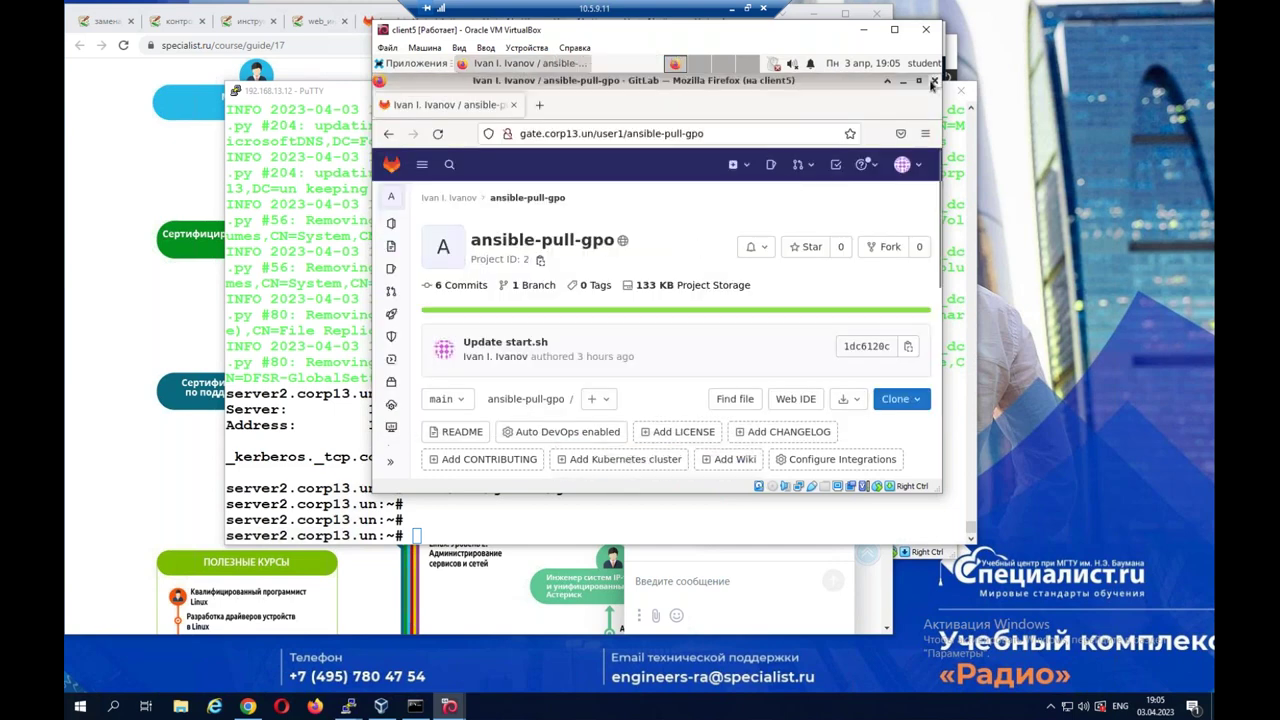
Close Firefox and restart client5 from the session menu, booting Debian from GRUB.
click(933, 82)
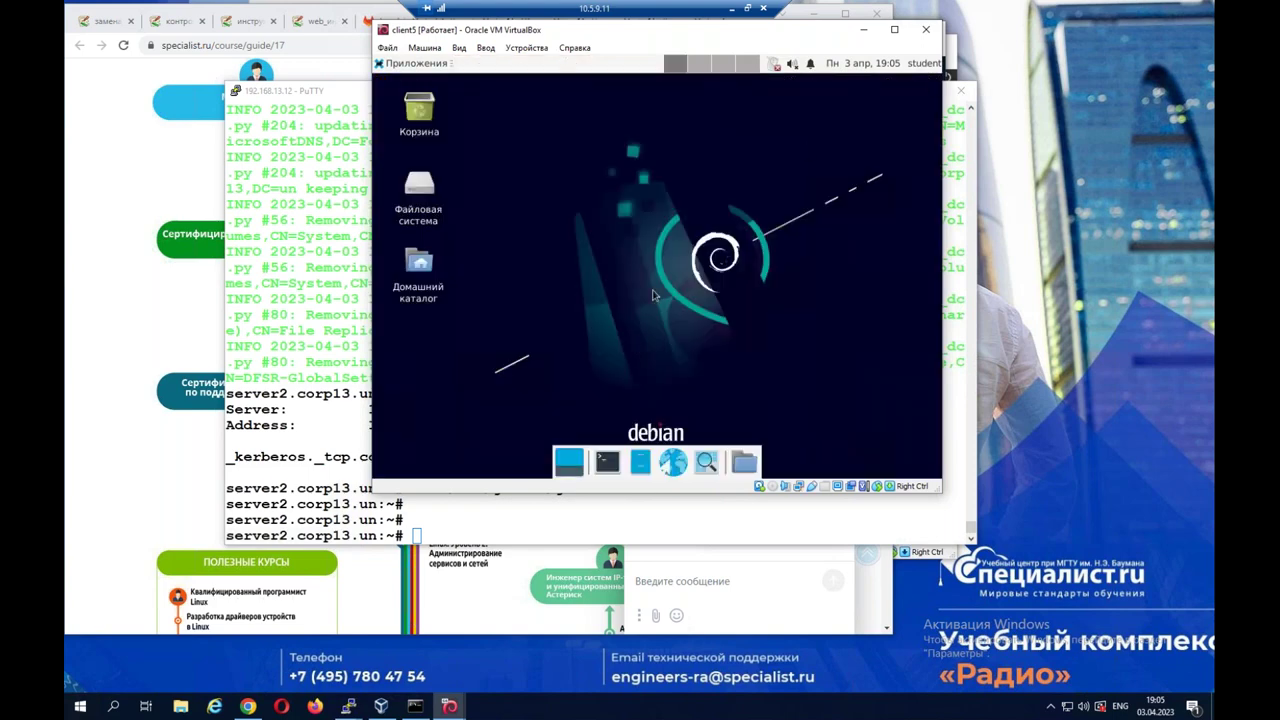
click(924, 68)
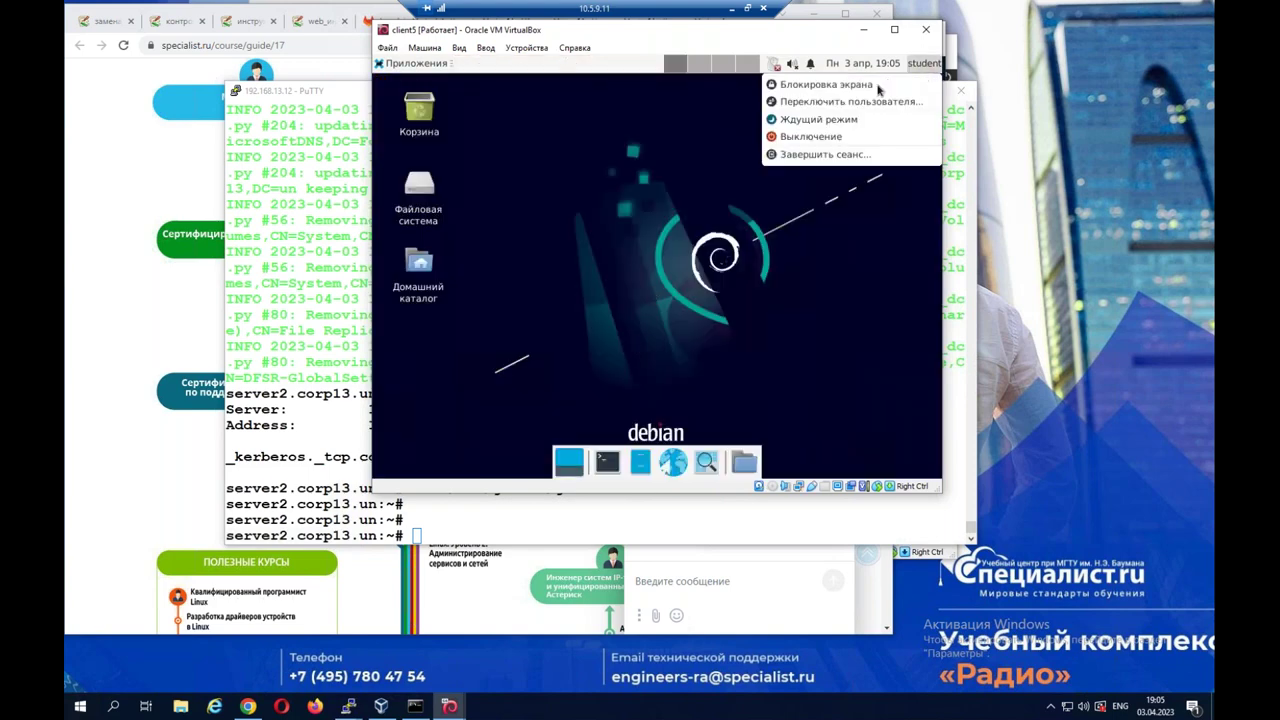
click(820, 137)
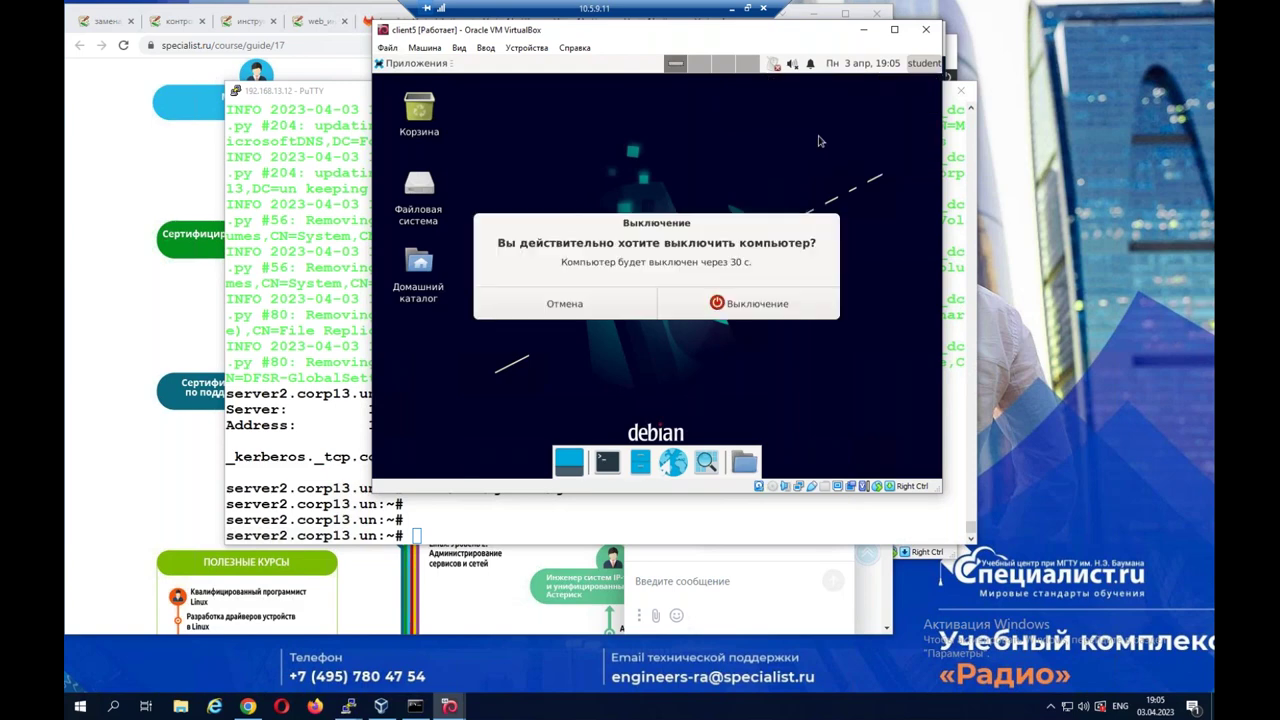
click(598, 303)
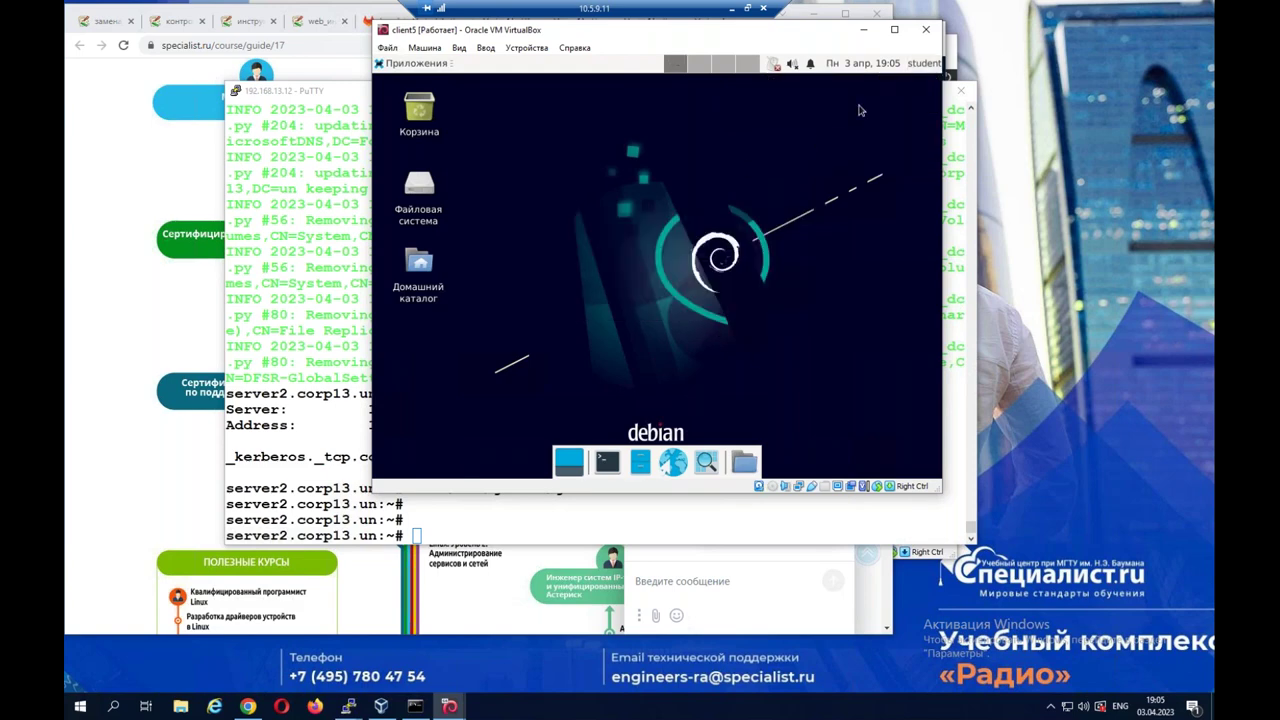
click(915, 68)
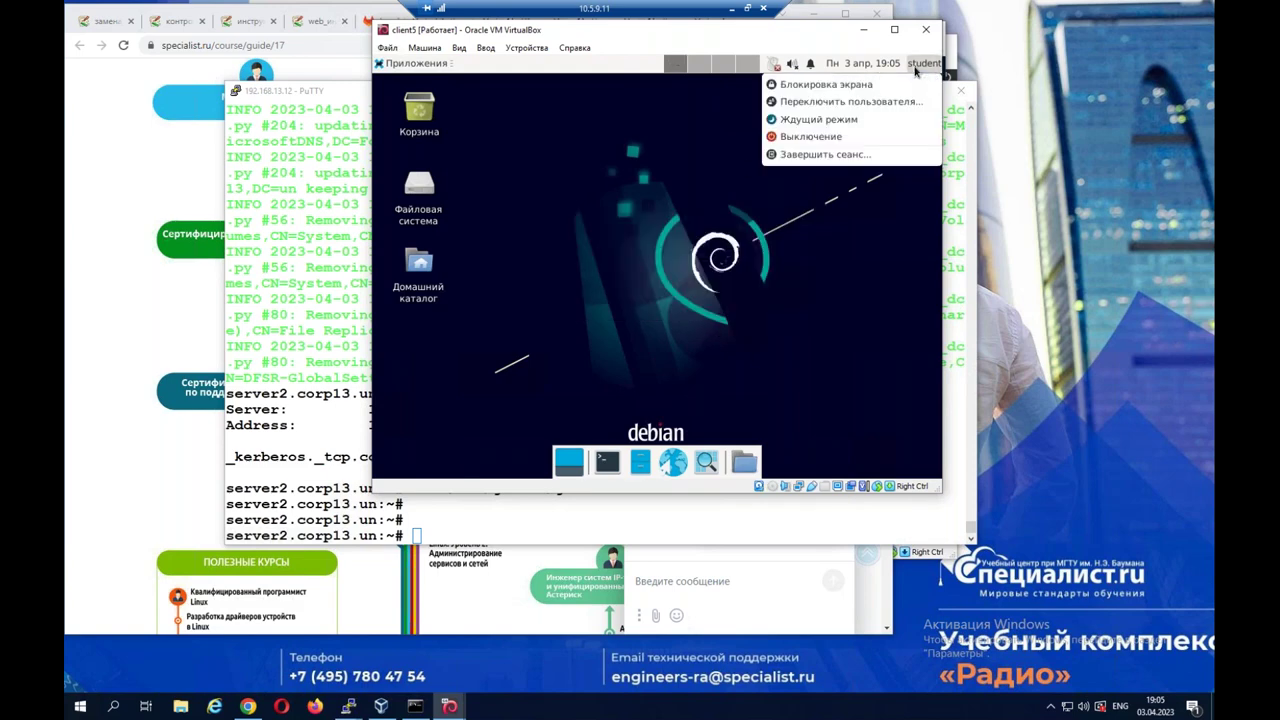
click(822, 155)
click(658, 229)
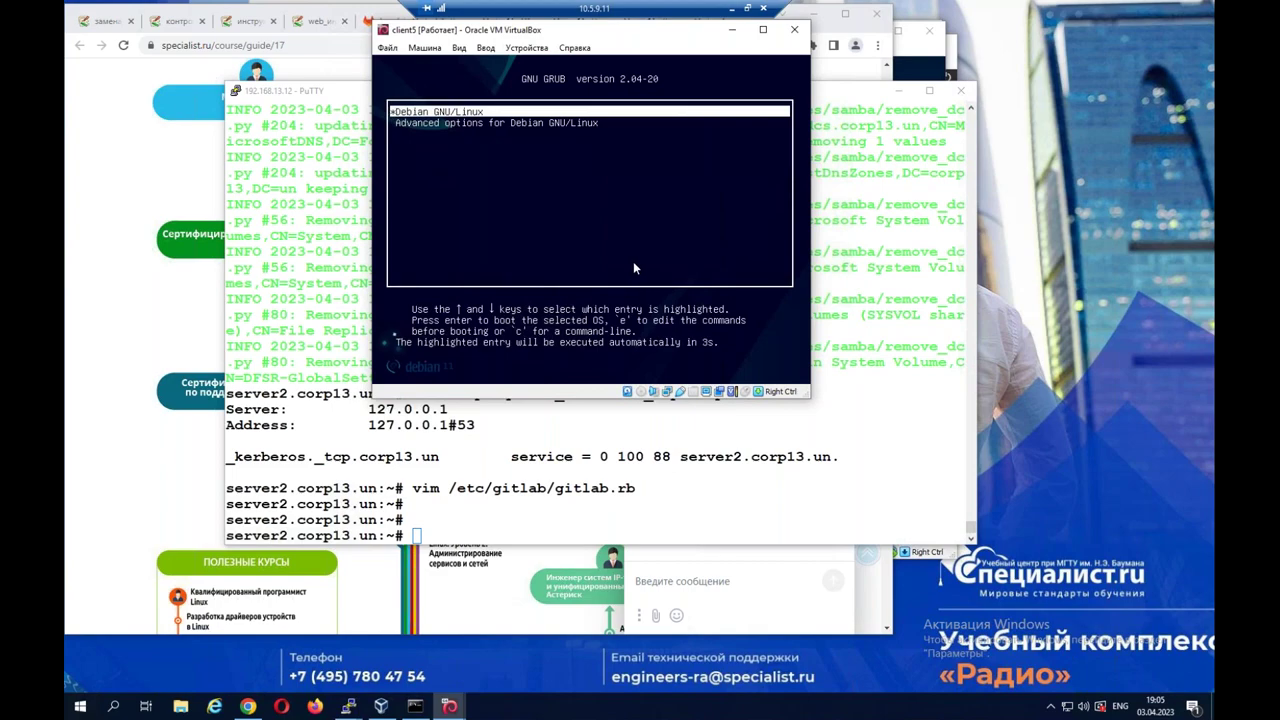
key(Return)
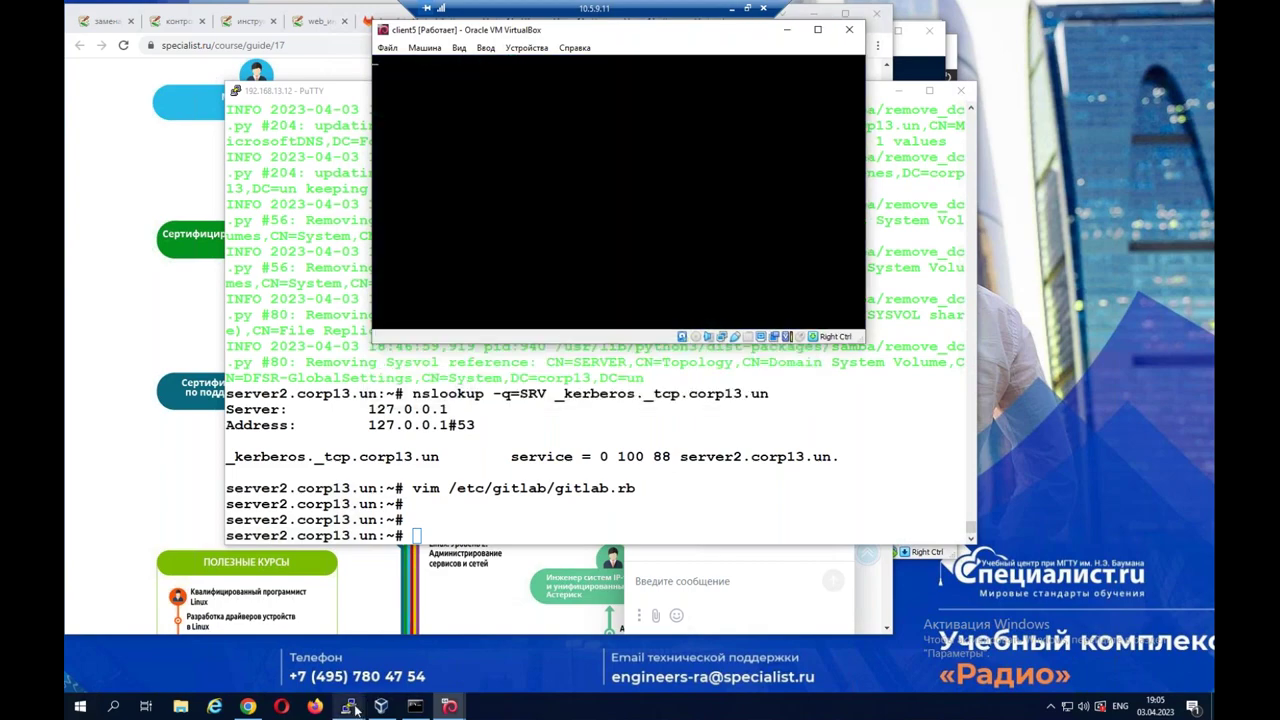
On the 192.168.13.1 PuTTY session, run tail -f /var/log/squid/access.log.
mouse_move(348, 706)
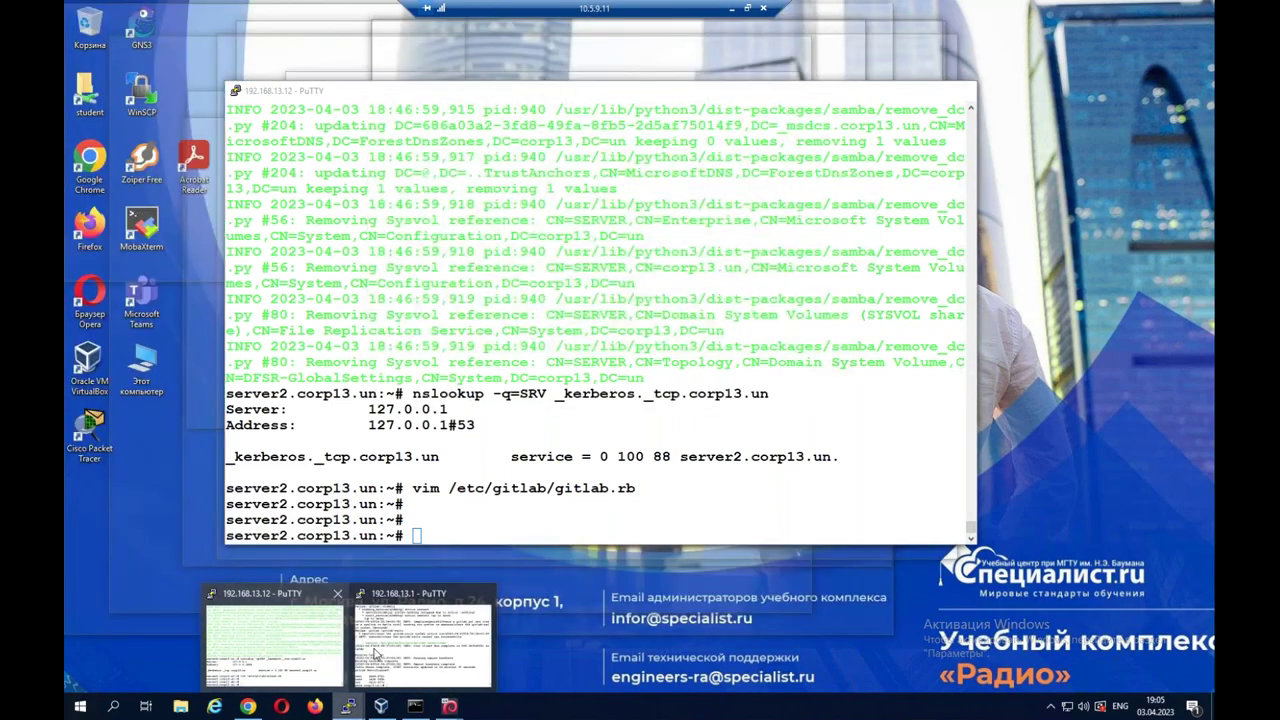
click(422, 645)
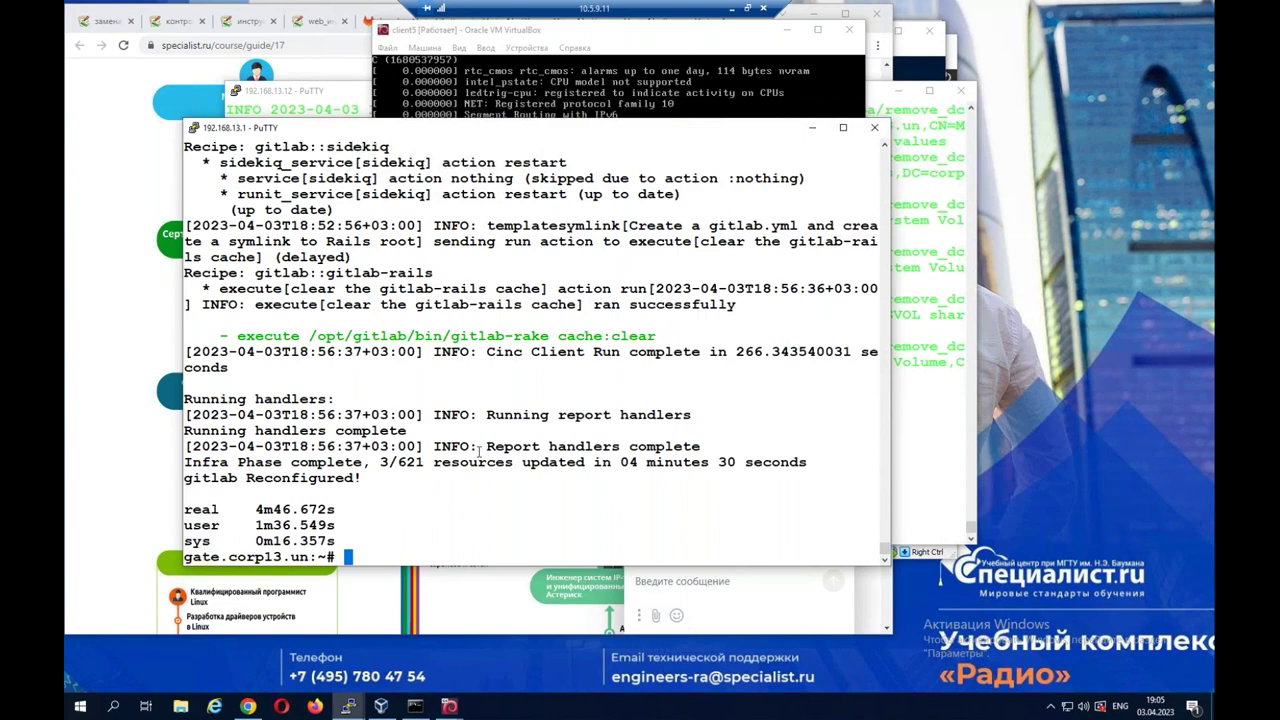
key(Return)
text(tail -f /var/log/squid/access.log)
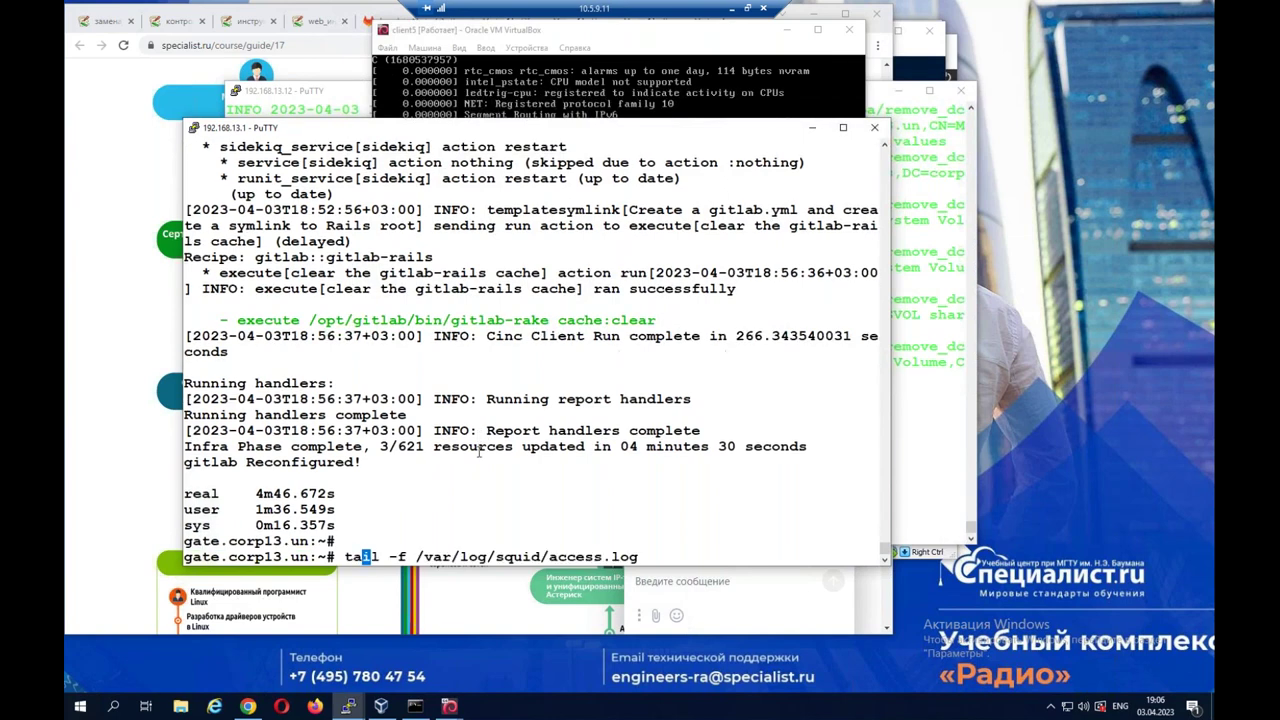
key(Return)
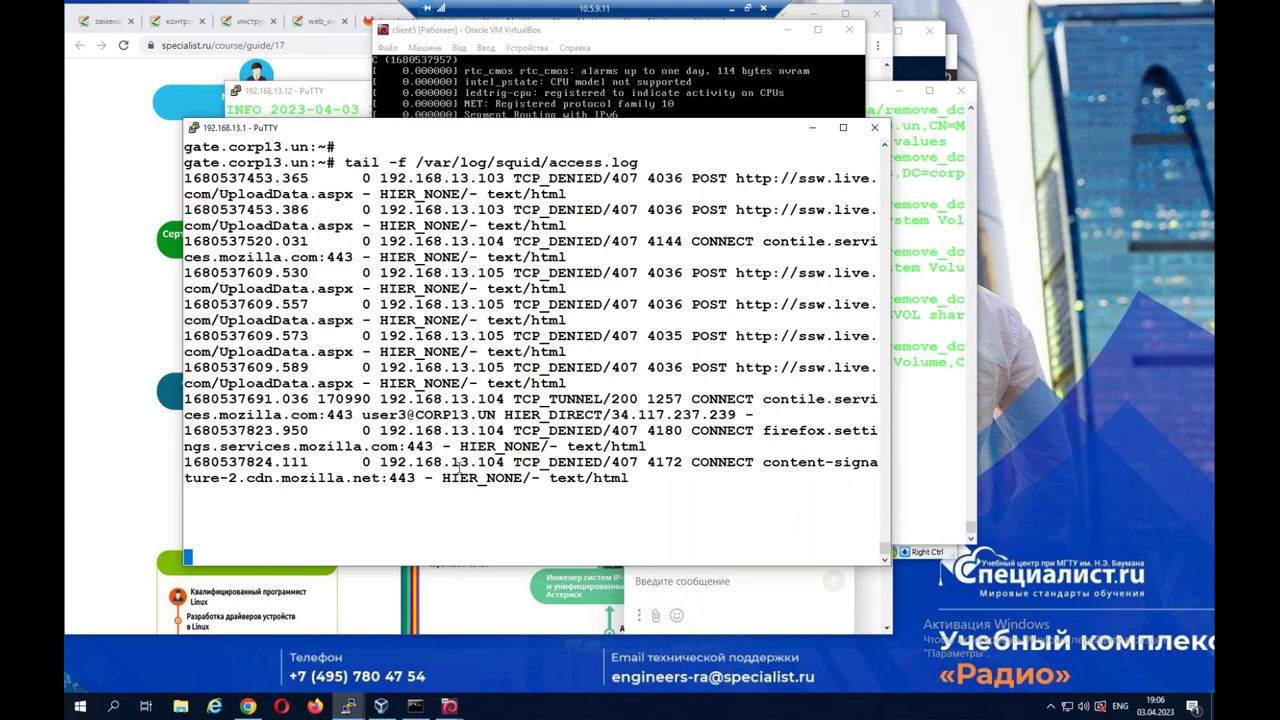
Close the client5 virtual machine window and confirm the power-off.
mouse_move(450, 708)
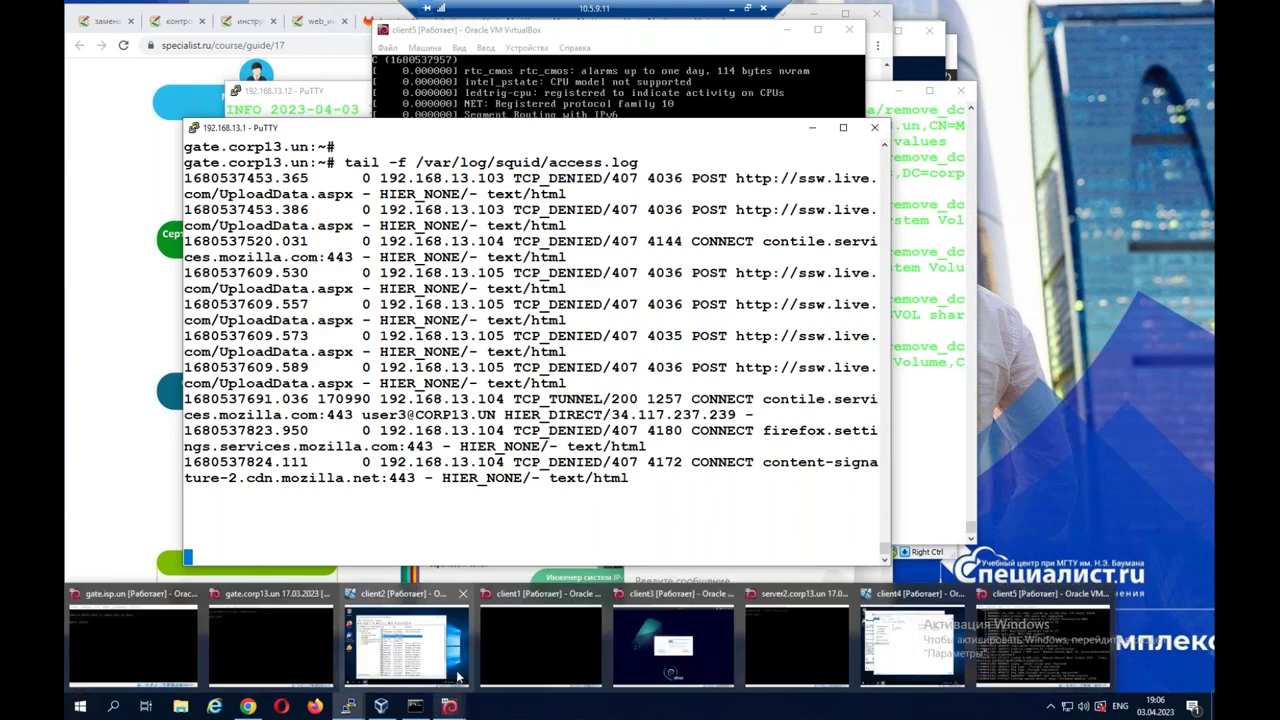
click(998, 650)
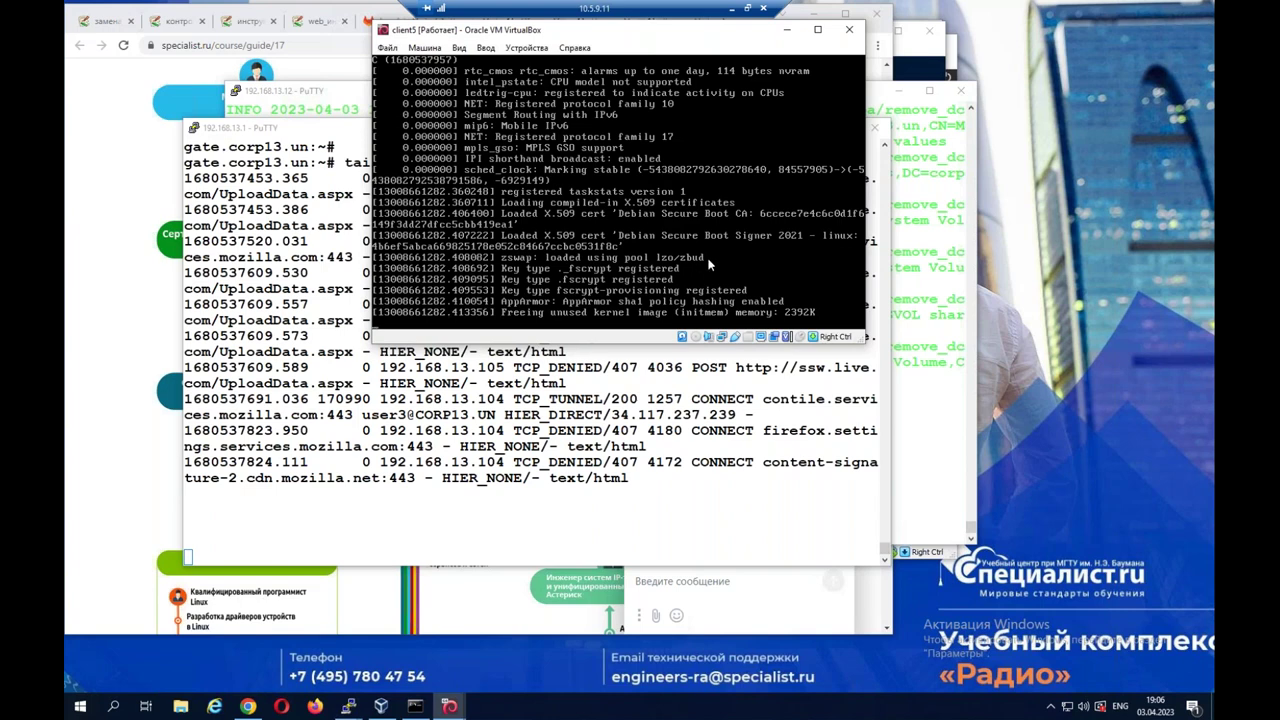
click(848, 33)
click(587, 224)
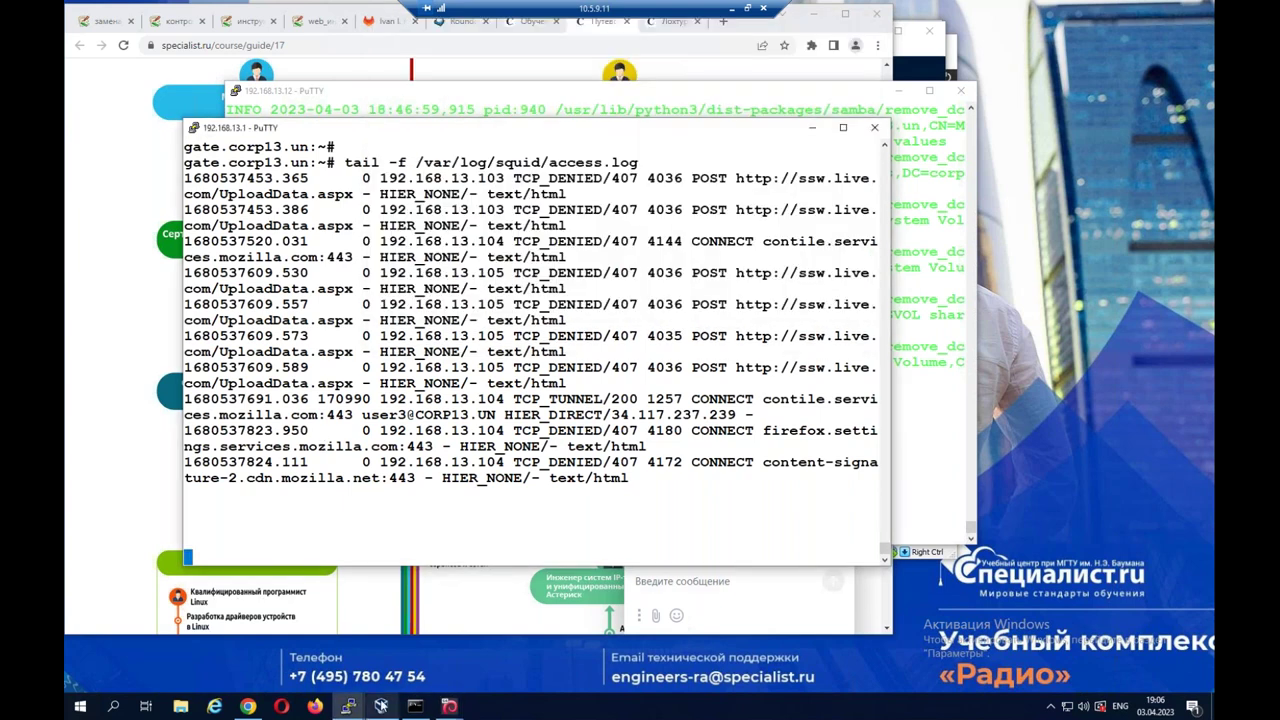
click(381, 706)
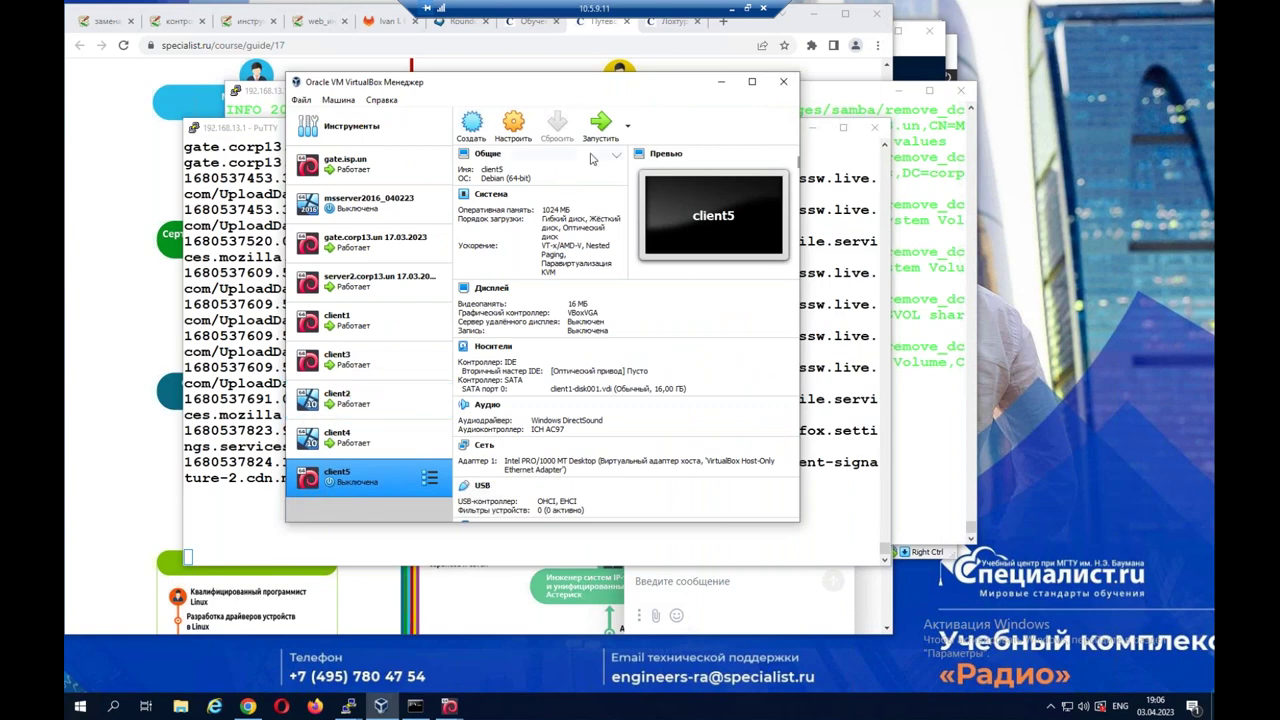
Boot client5 through GRUB and log in to Debian with the domain user's username and password.
click(600, 122)
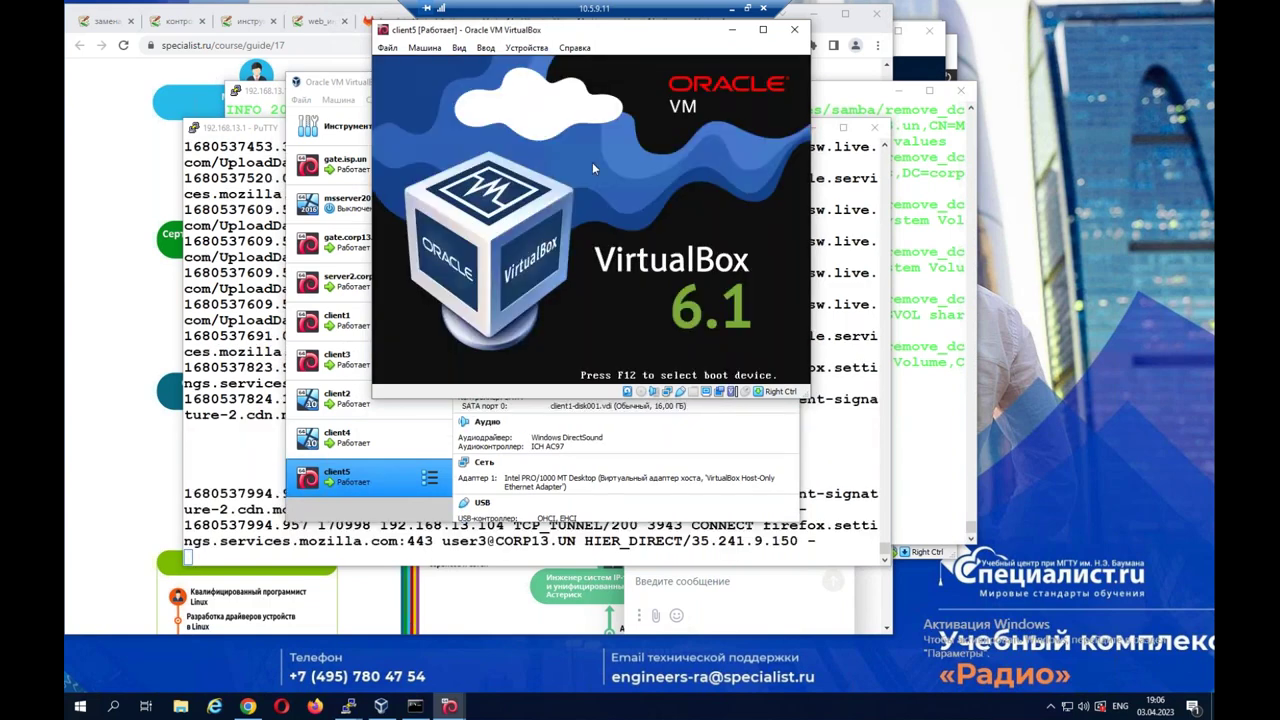
key(Return)
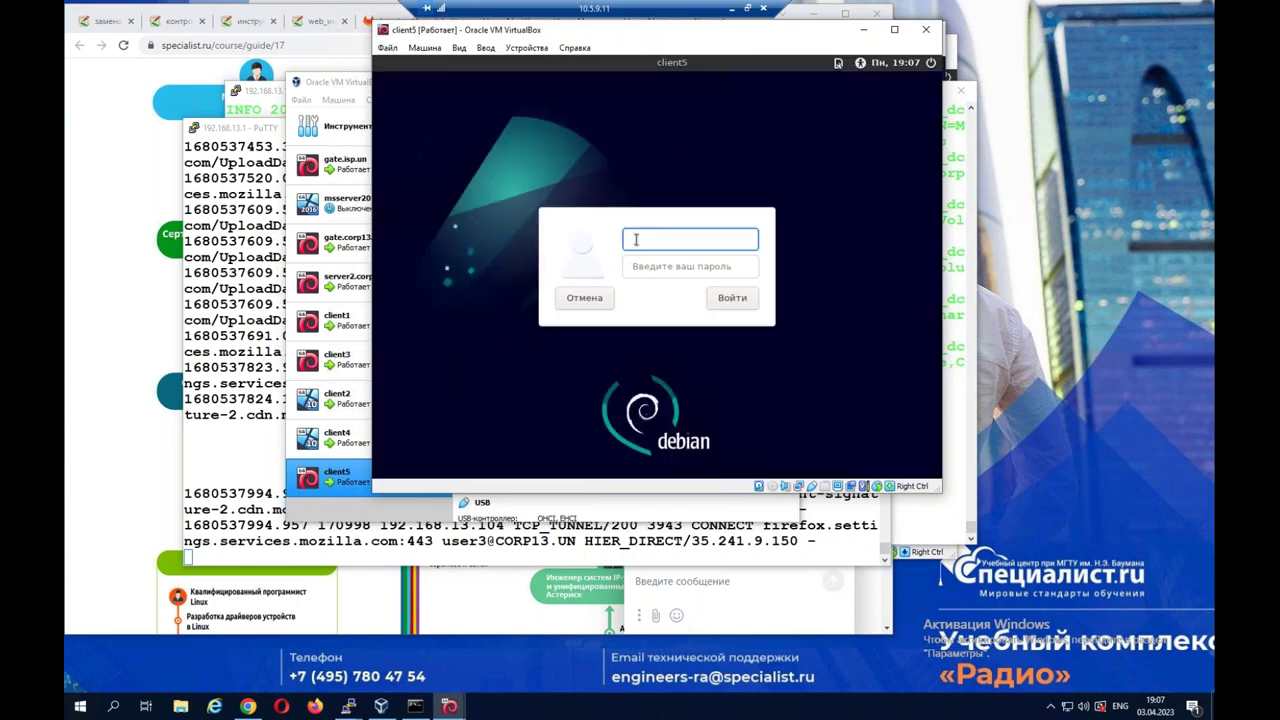
text(user2)
key(Tab)
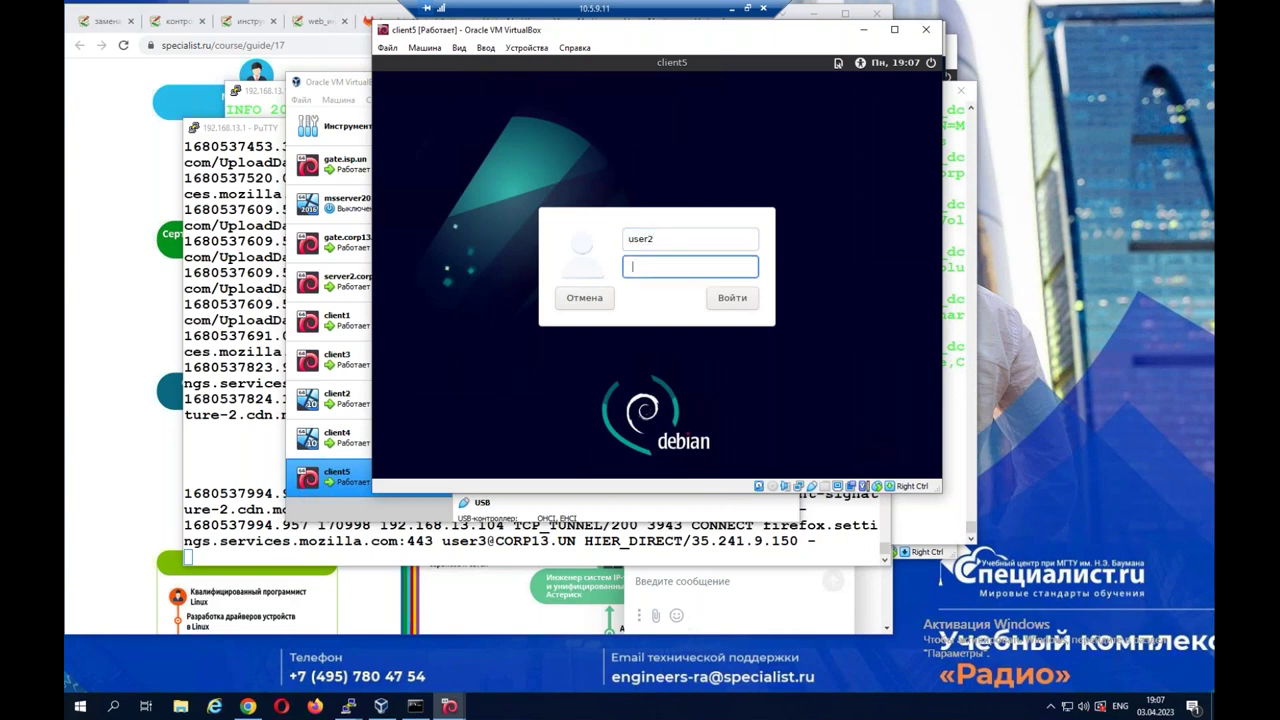
text(*********)
key(Return)
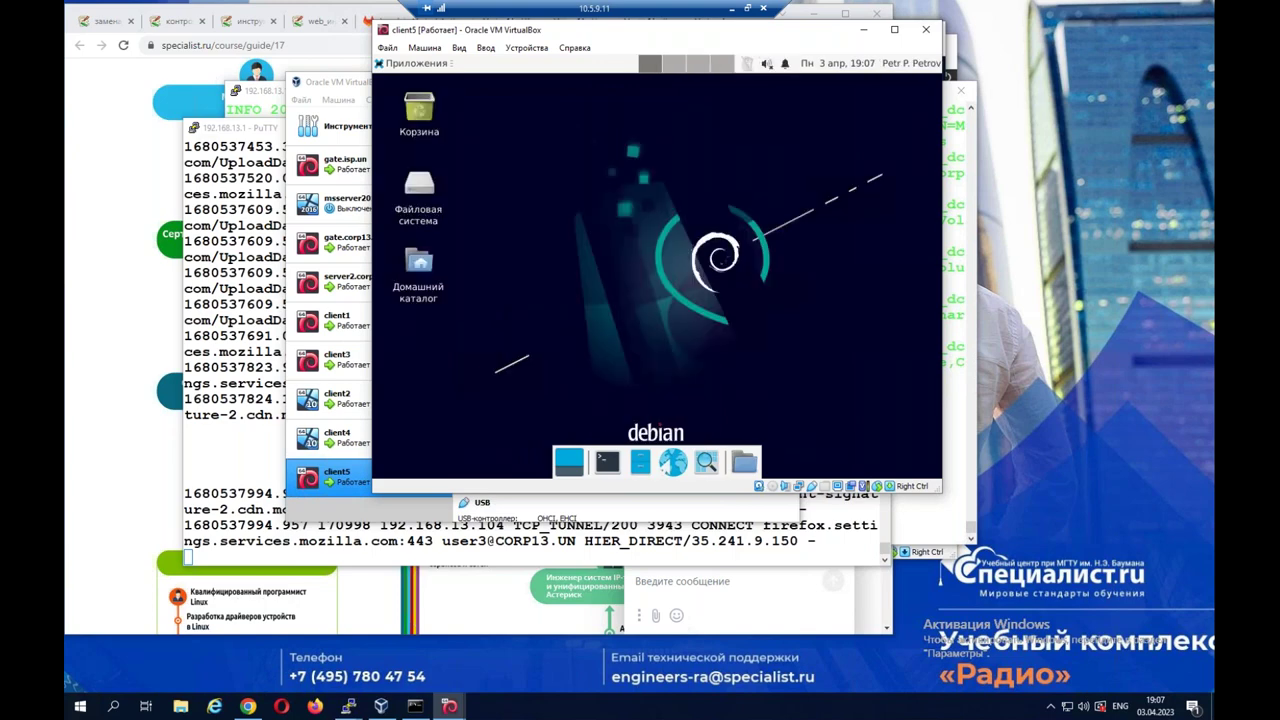
Become root with su - in a new terminal and watch journalctl -f until ansible-pull installs Thunderbird.
click(603, 458)
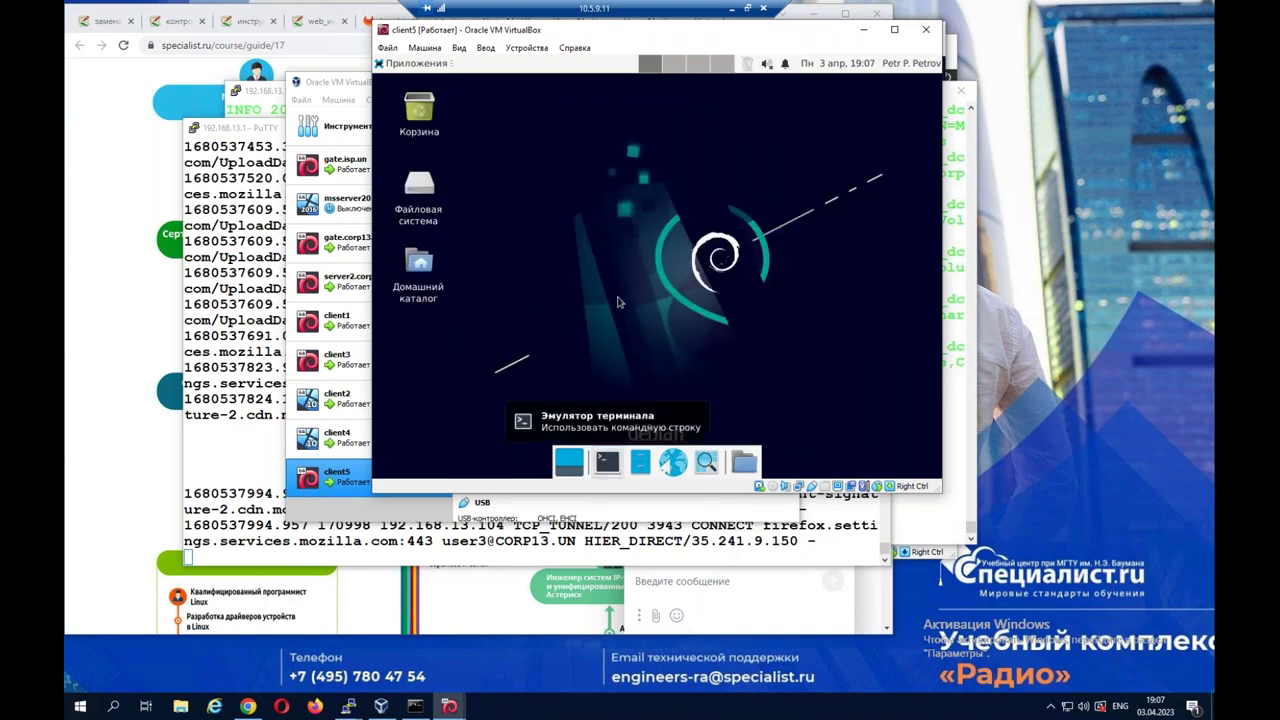
text(sud)
key(BackSpace)
text(-)
key(Return)
key(Return)
key(Return)
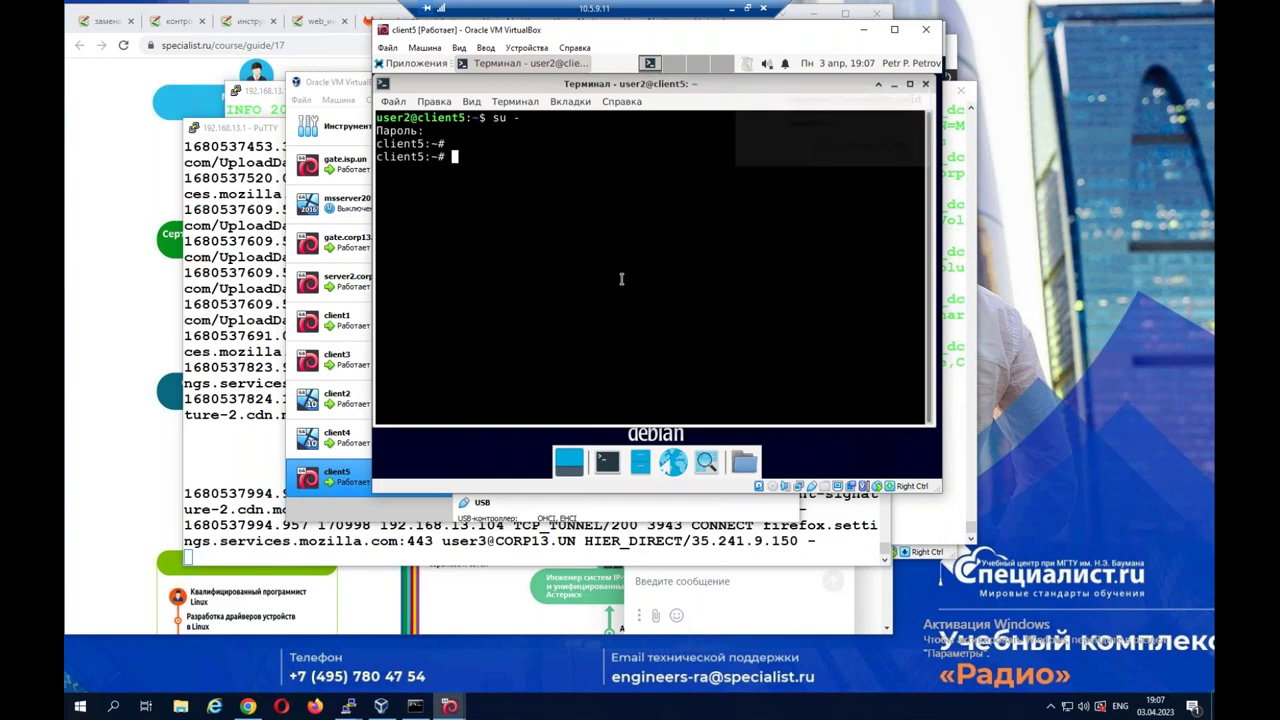
text(jo)
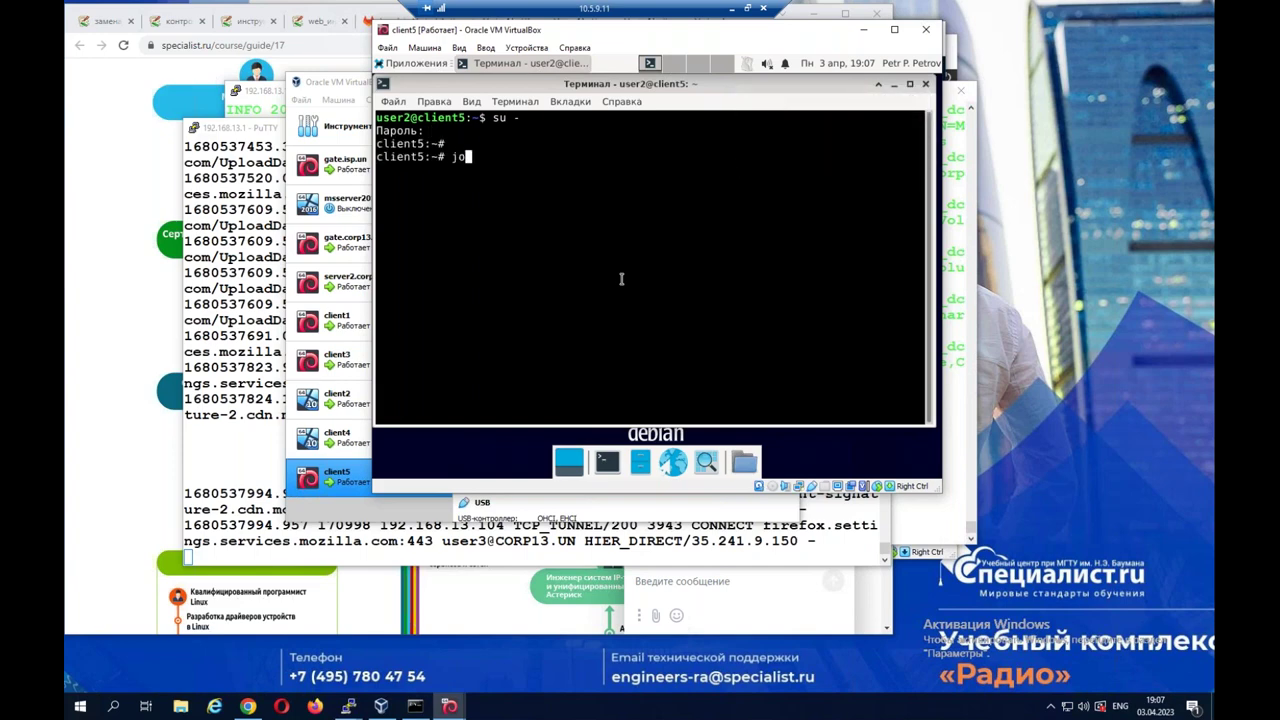
text(urnalctl -f)
key(Return)
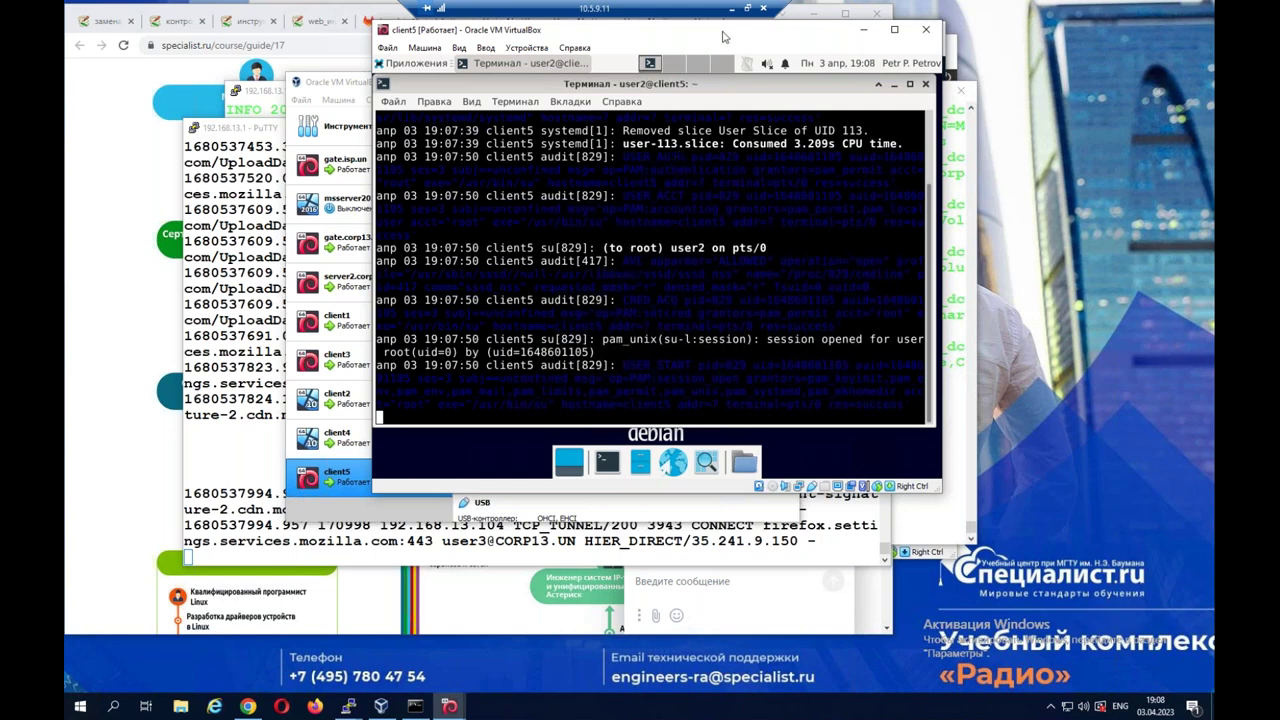
drag(724, 37, 738, 89)
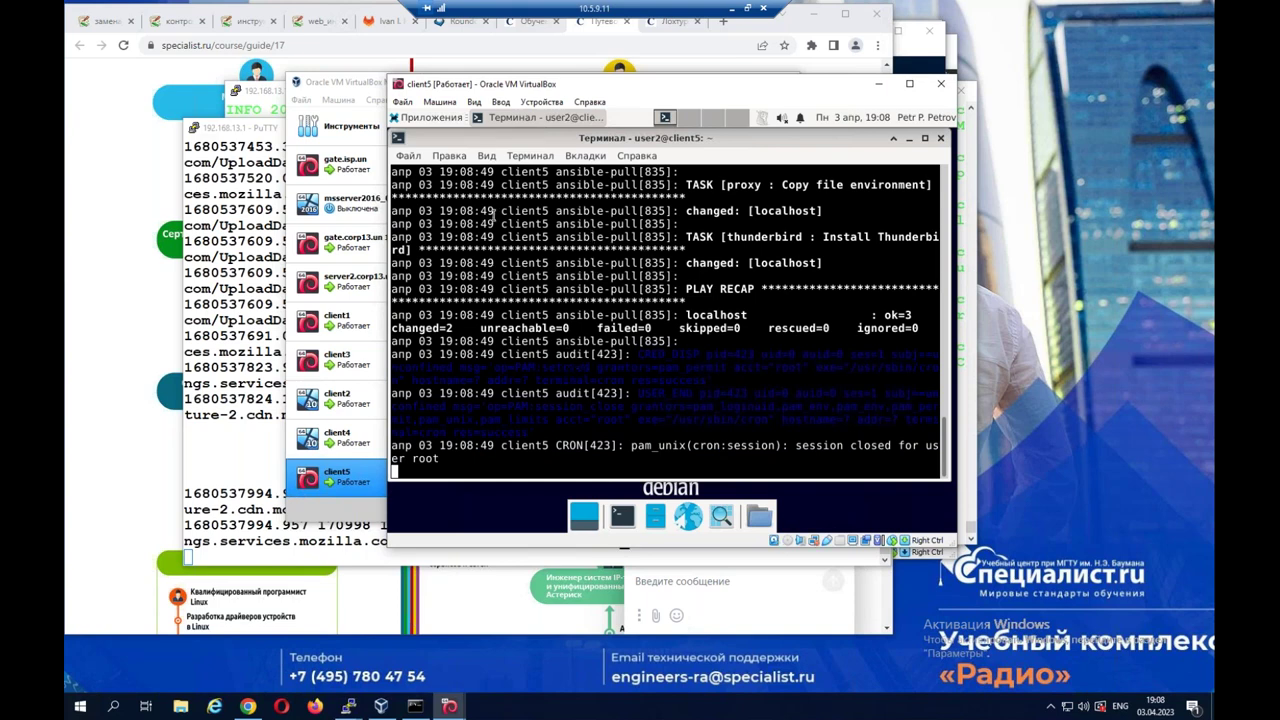
click(436, 119)
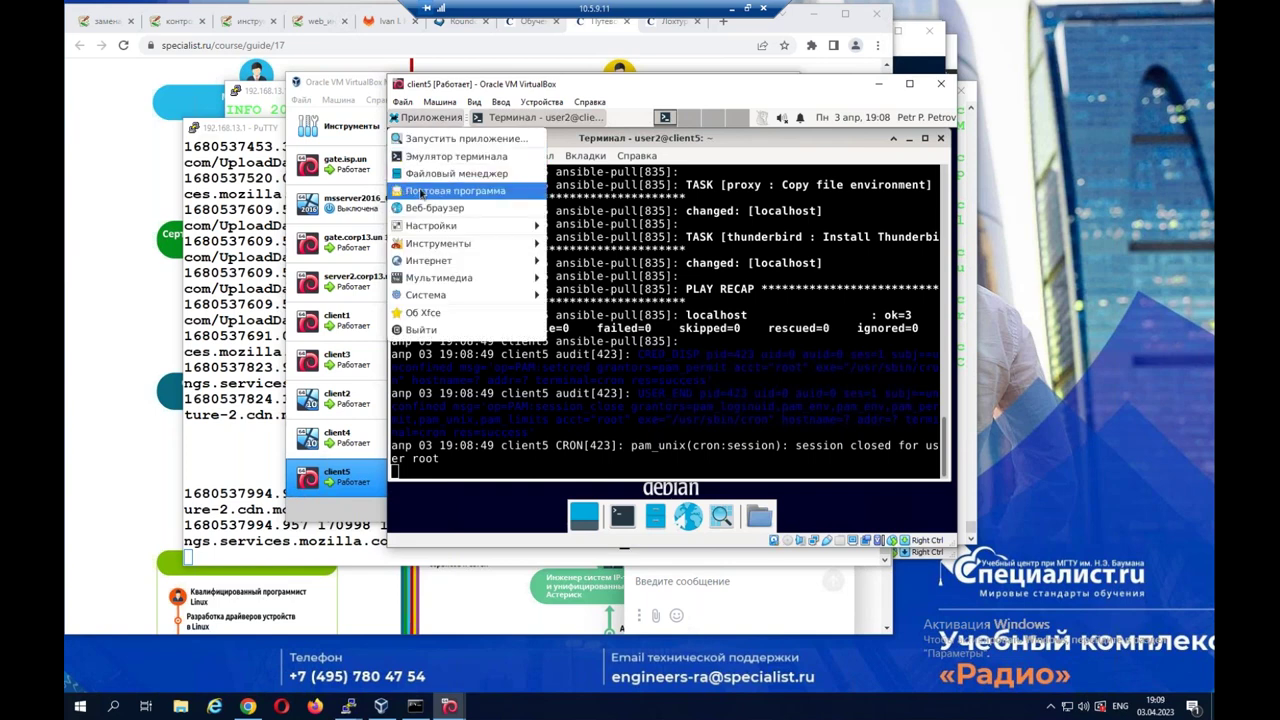
Launch Thunderbird, enter the user's corp13 e-mail address without remembering the password, and accept the found IMAP configuration.
click(428, 192)
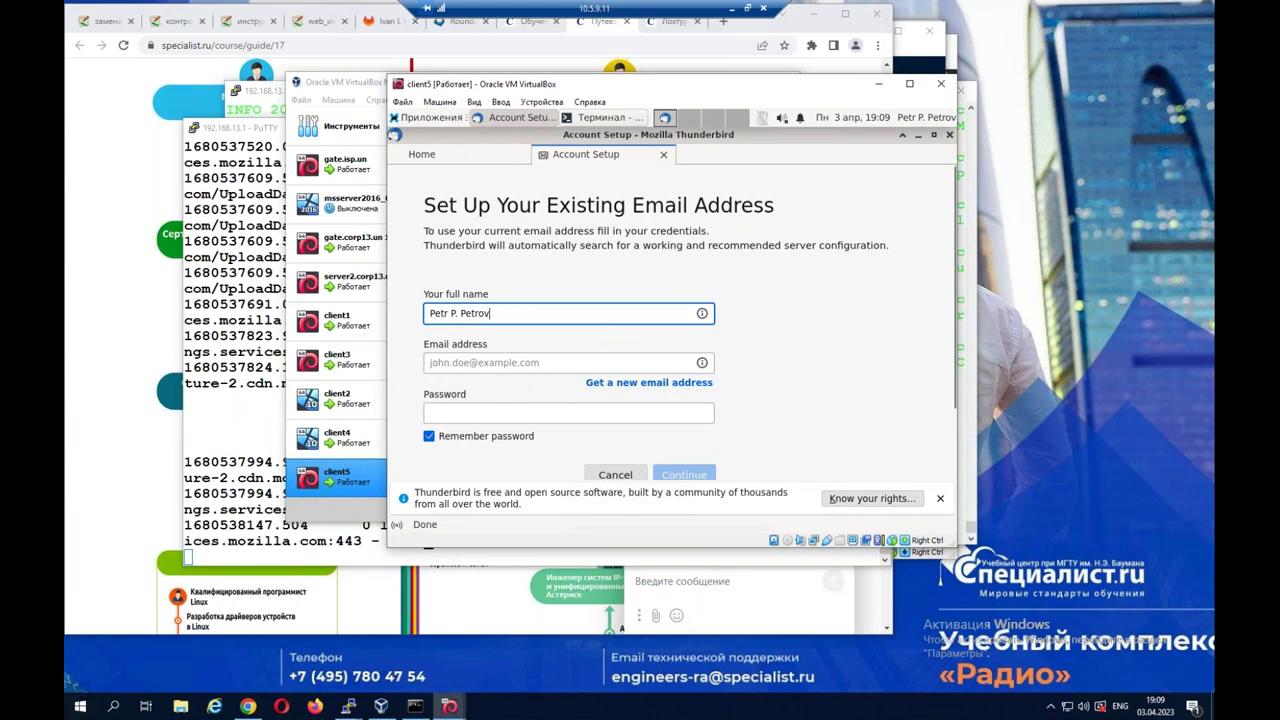
click(429, 436)
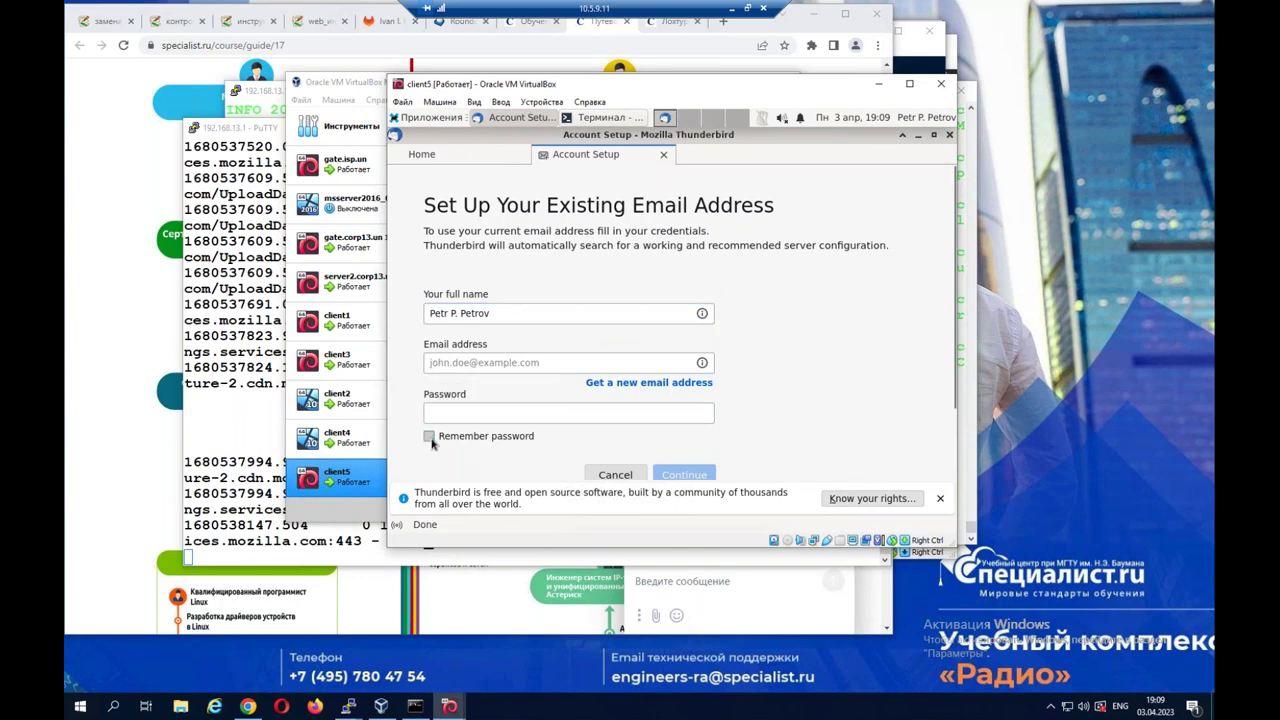
click(445, 363)
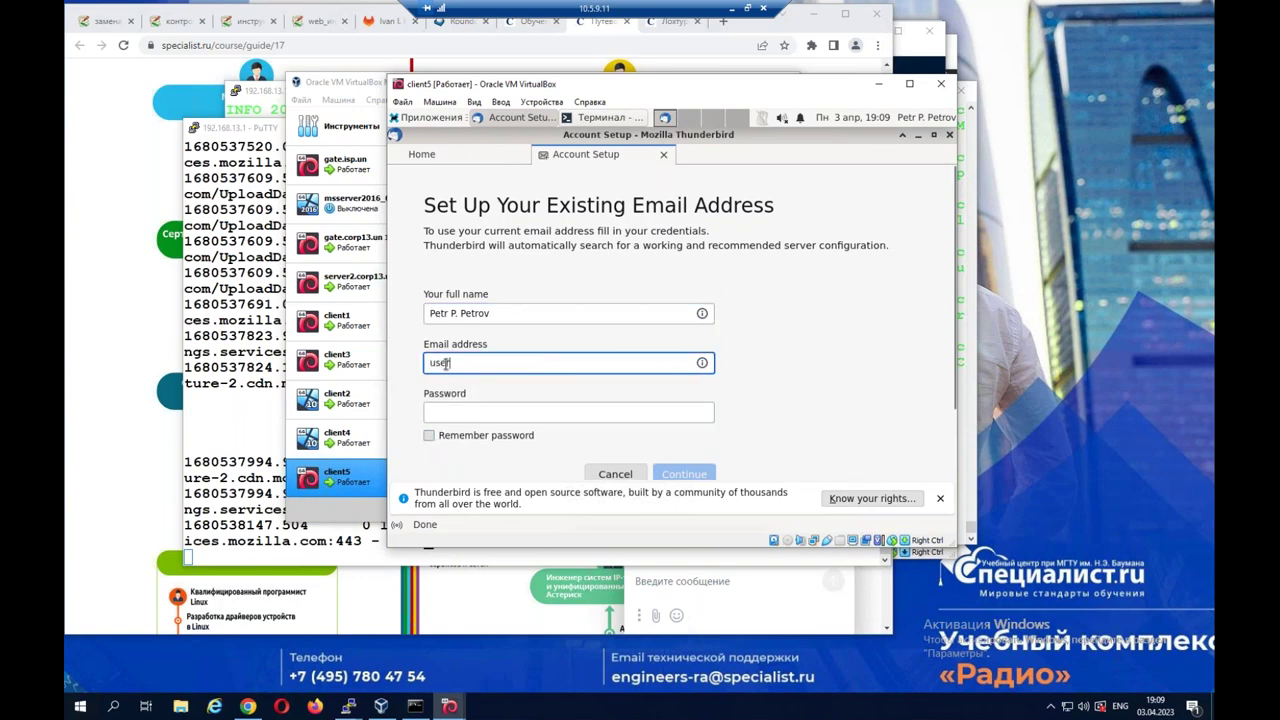
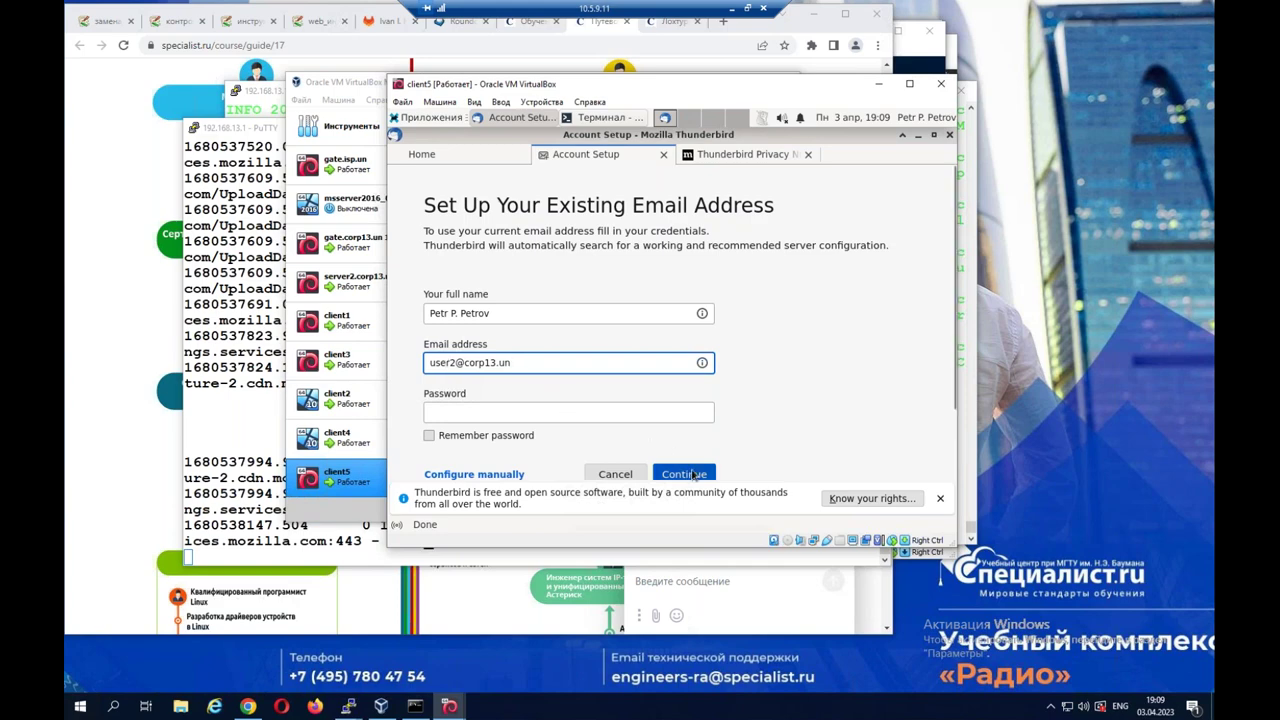
click(690, 474)
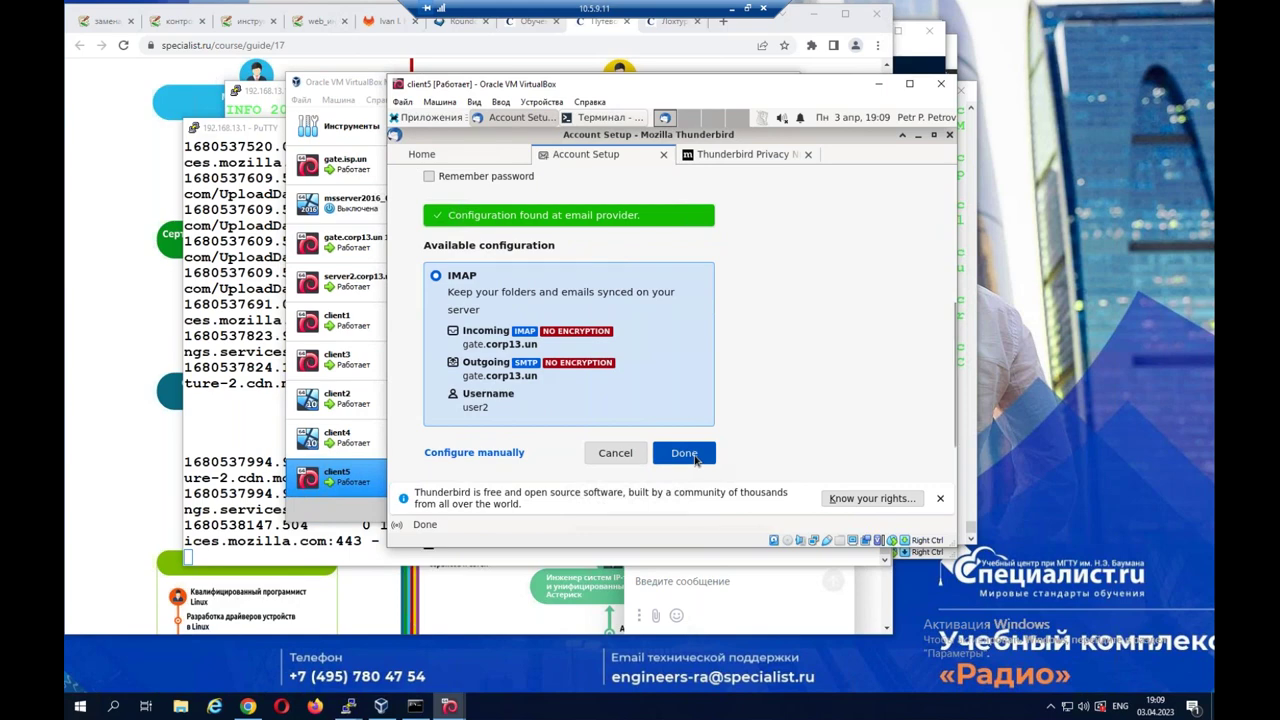
click(685, 453)
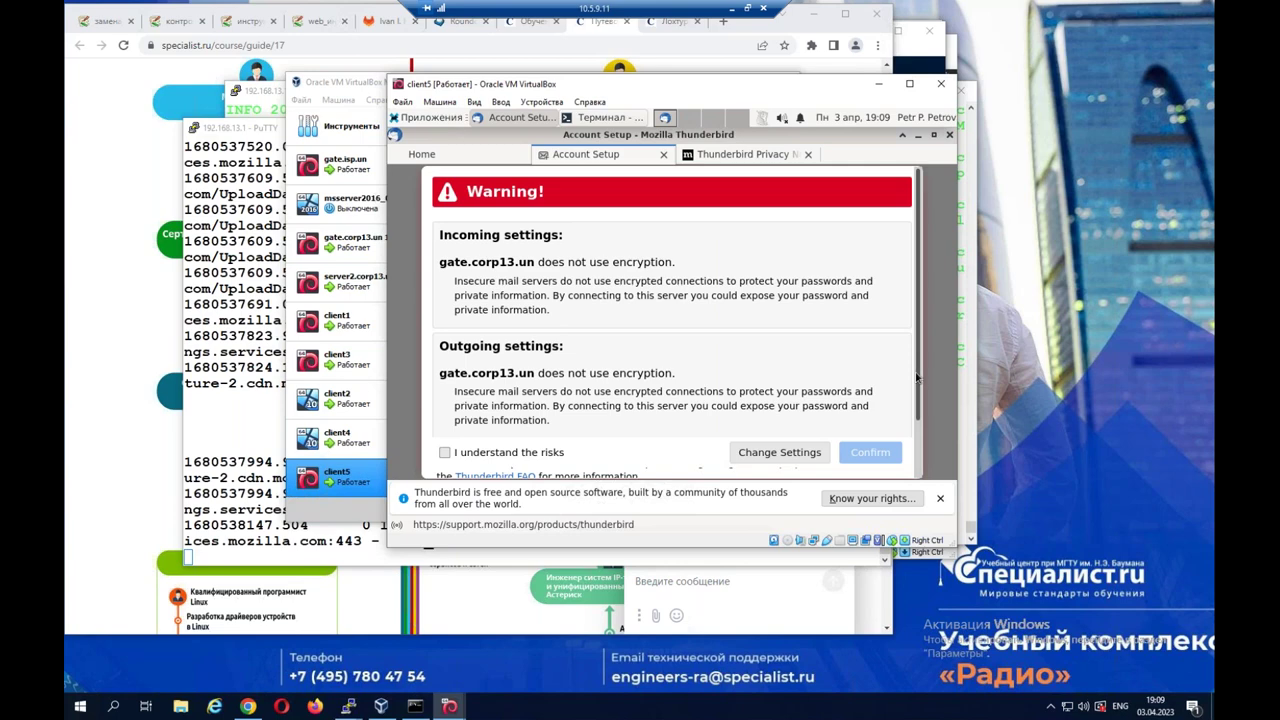
Acknowledge the unencrypted-connection risk and confirm creating the account.
scroll(920, 413, down, 1)
scroll(920, 413, down, 1)
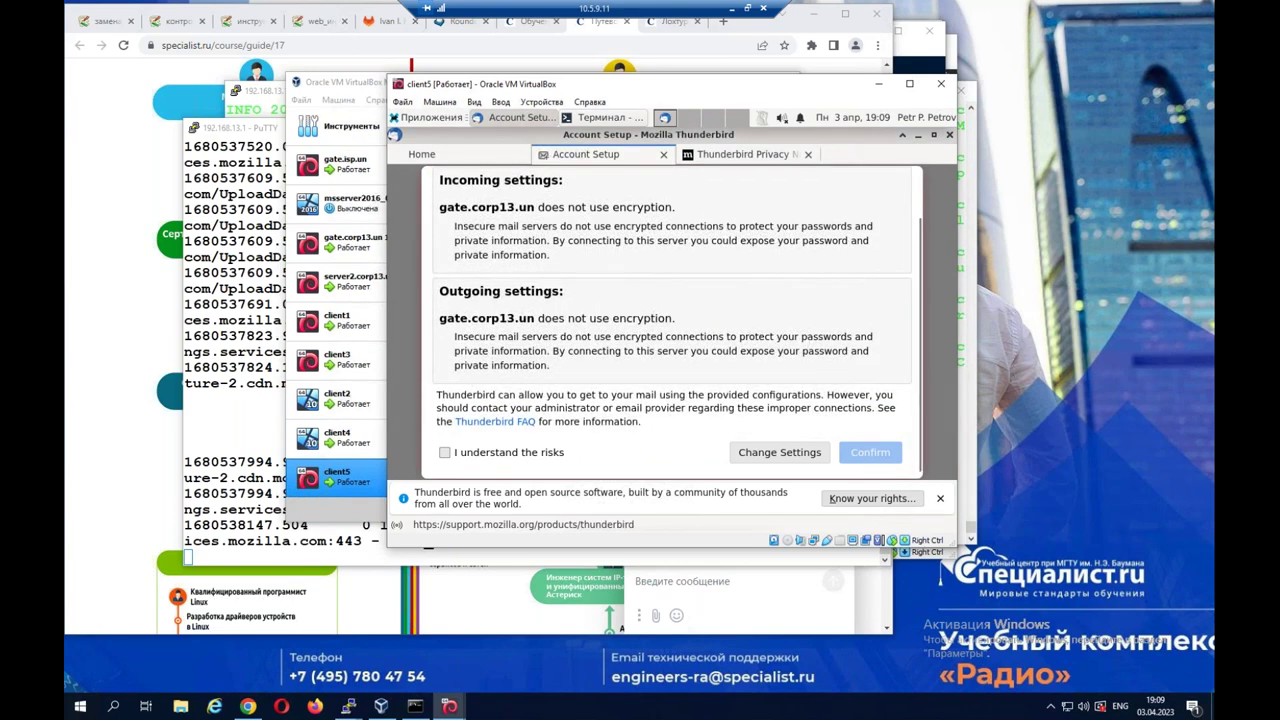
scroll(777, 347, down, 1)
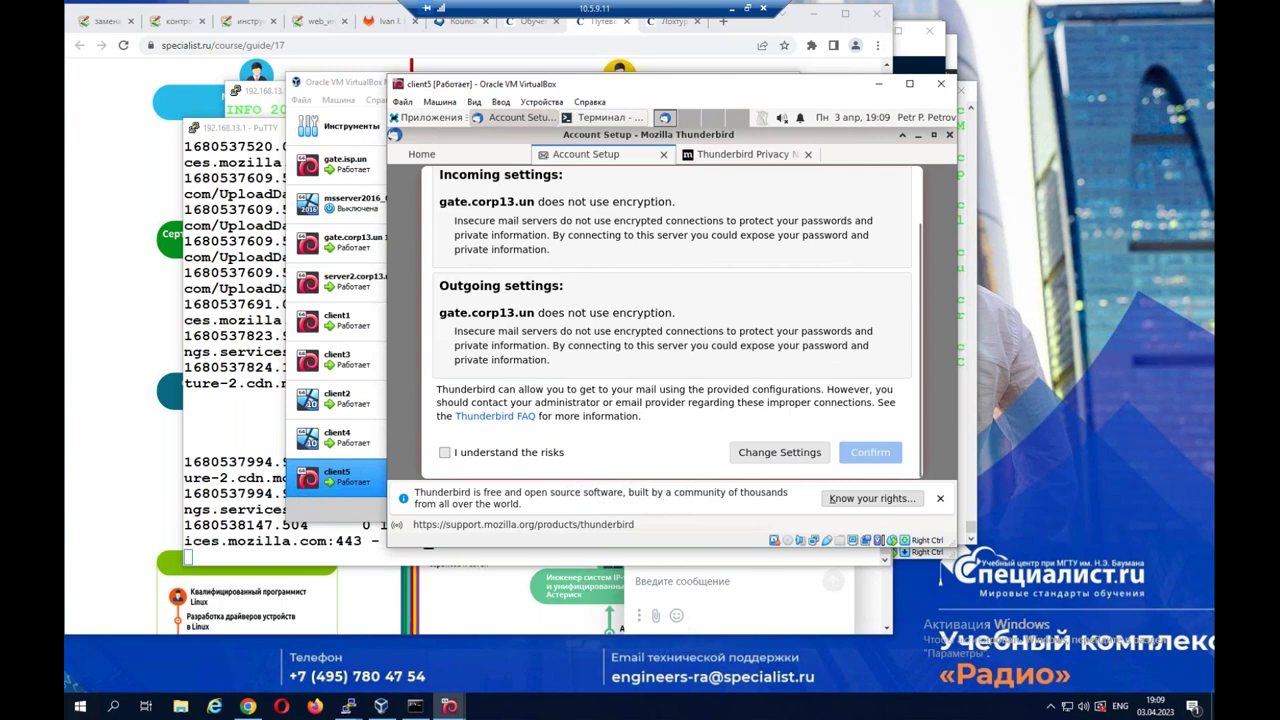
scroll(718, 342, up, 2)
scroll(645, 372, down, 2)
click(445, 453)
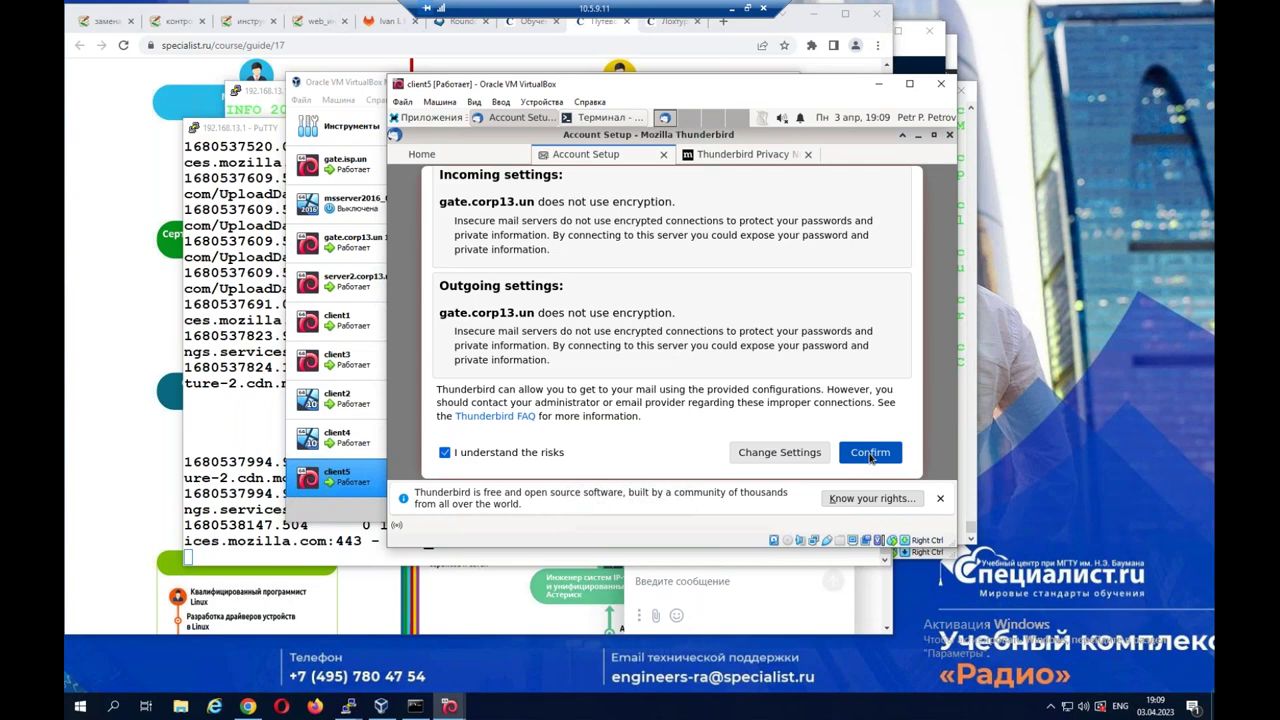
click(870, 452)
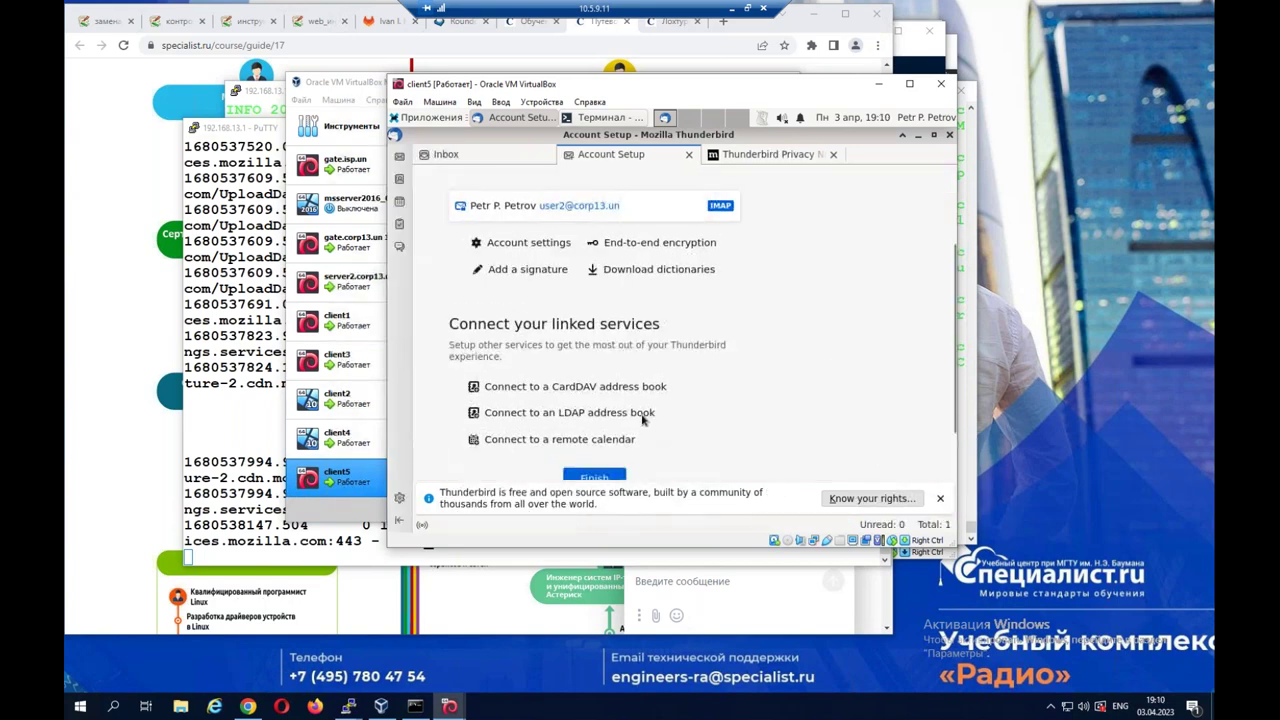
Add an LDAP address book named corp13 on host server2 with base DN dc=corp13,dc=un.
click(578, 414)
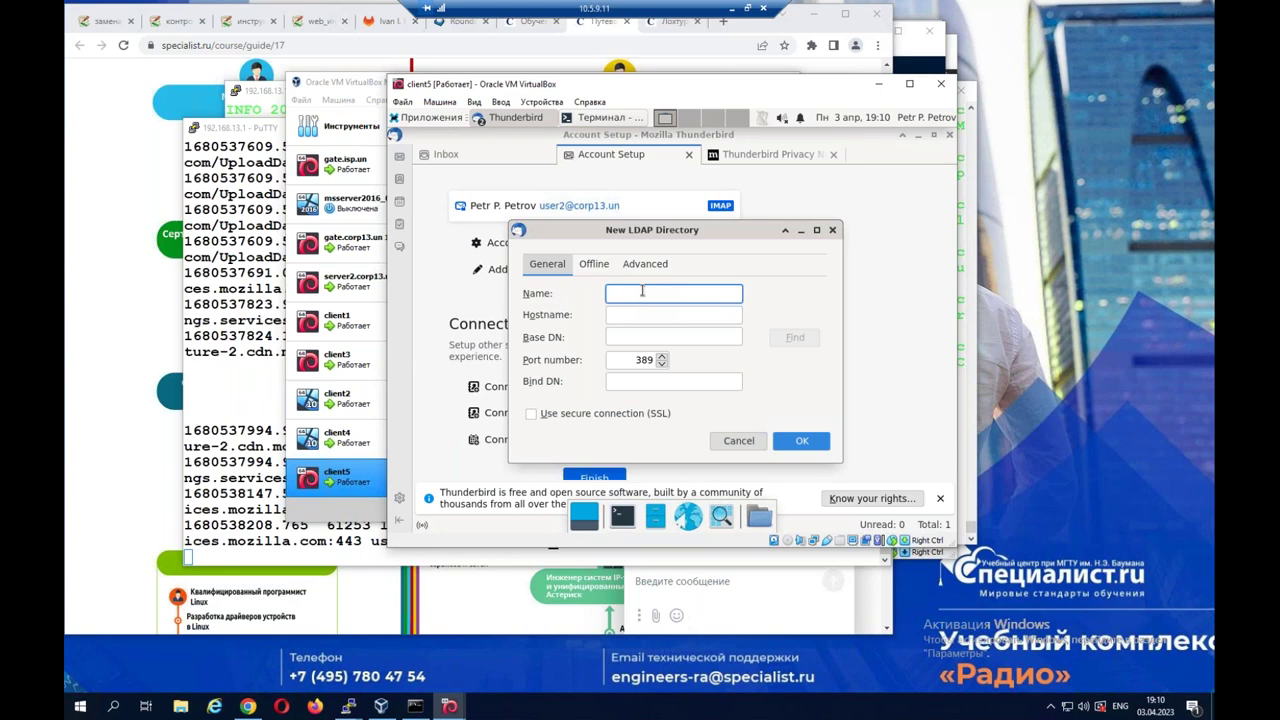
text(corp13)
key(Tab)
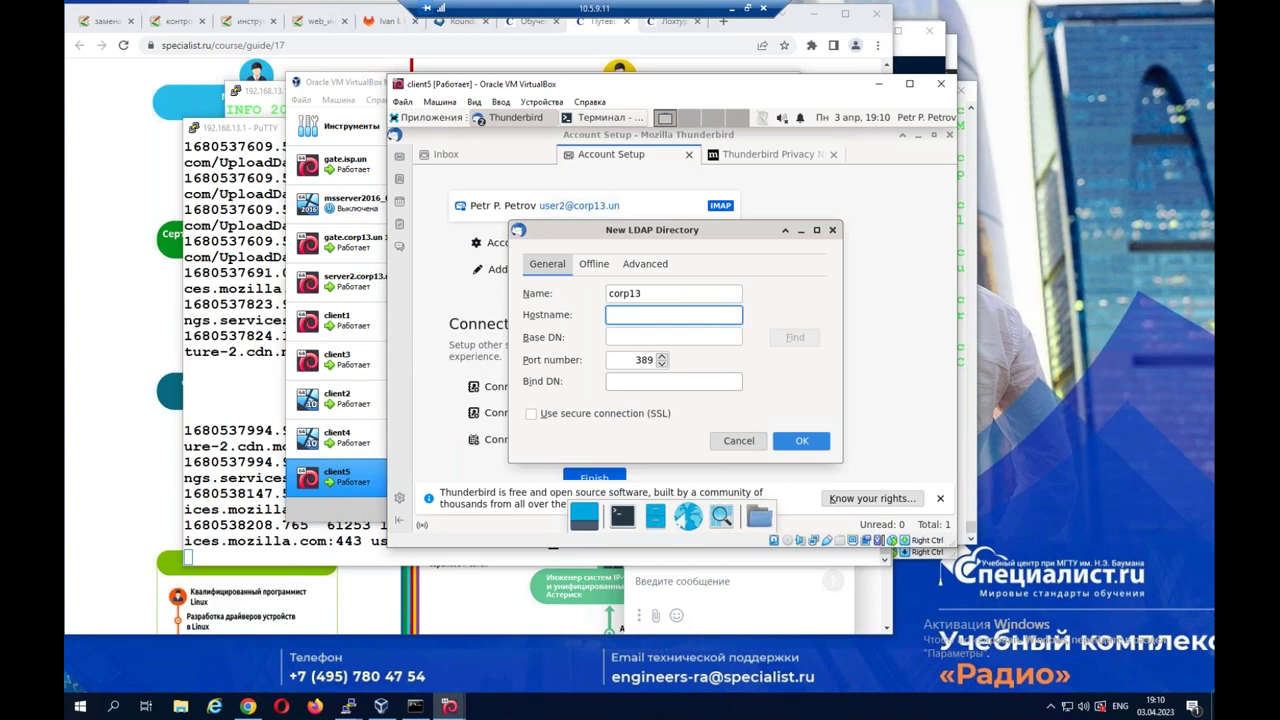
text(corp)
key(BackSpace)
key(BackSpace)
key(BackSpace)
key(BackSpace)
text(ser)
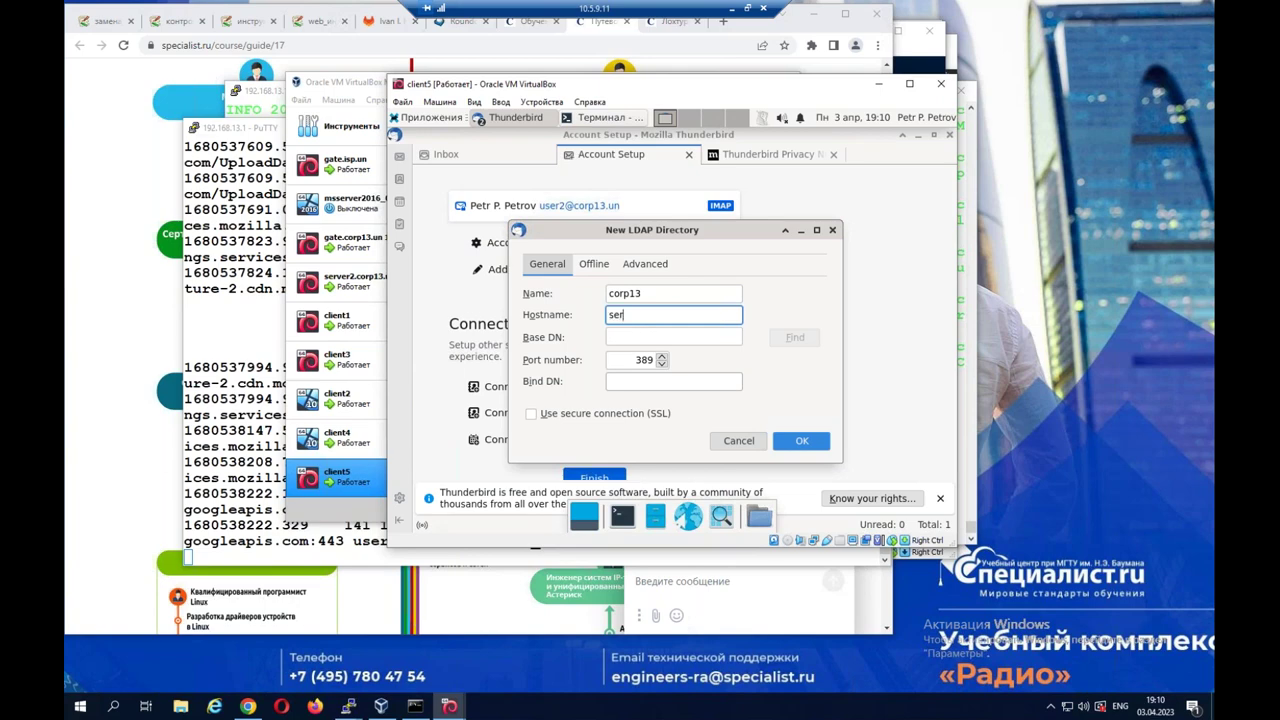
text(ver2)
key(Tab)
text(dc)
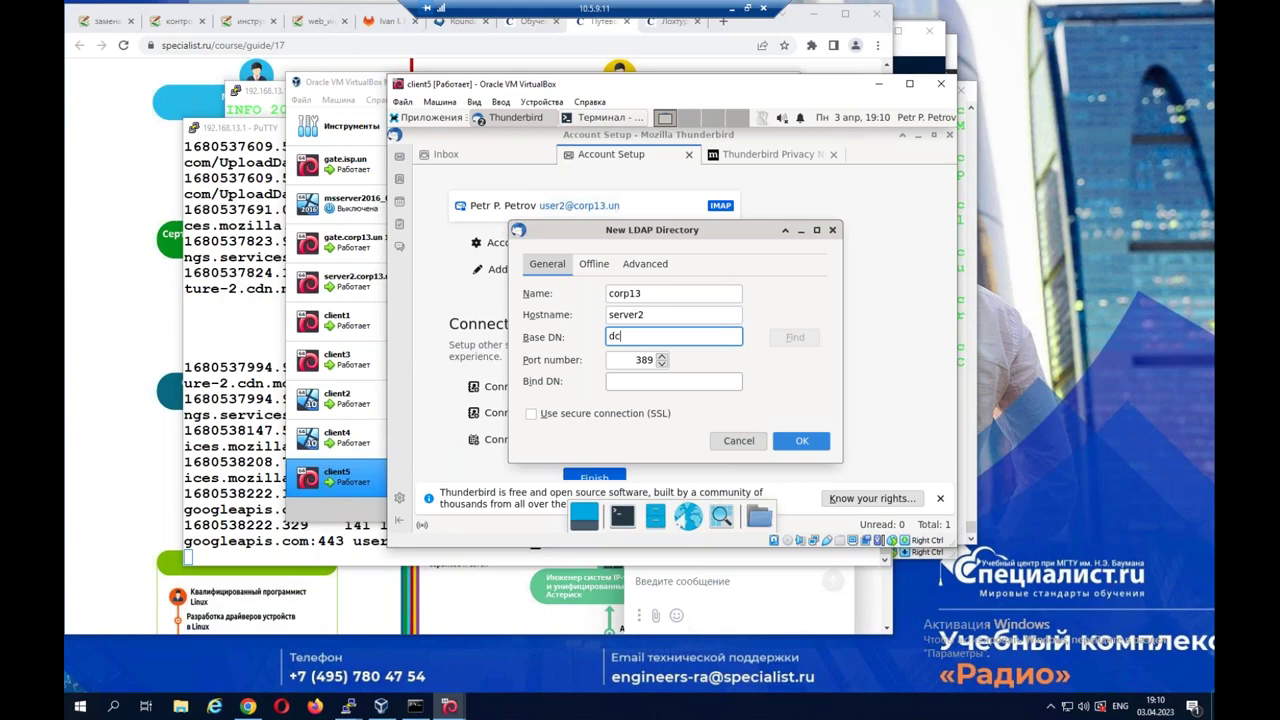
text(=corp13,dc-un)
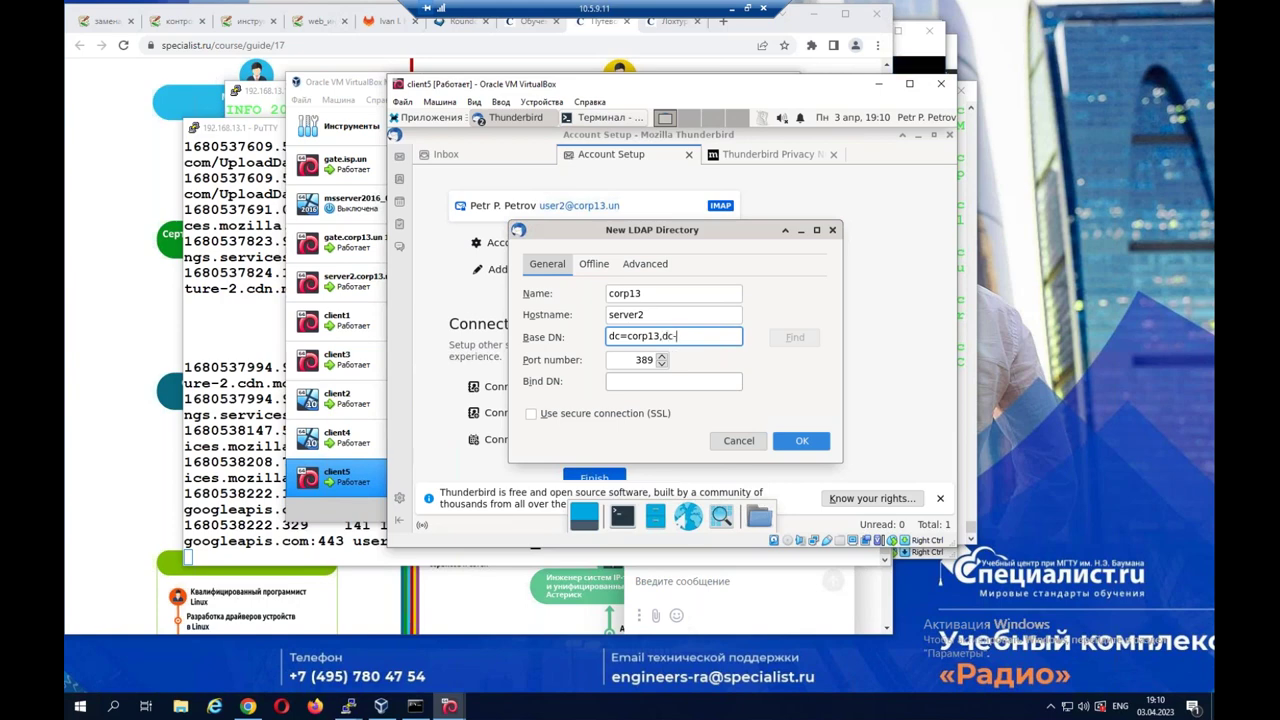
key(BackSpace)
key(BackSpace)
key(BackSpace)
text(=un)
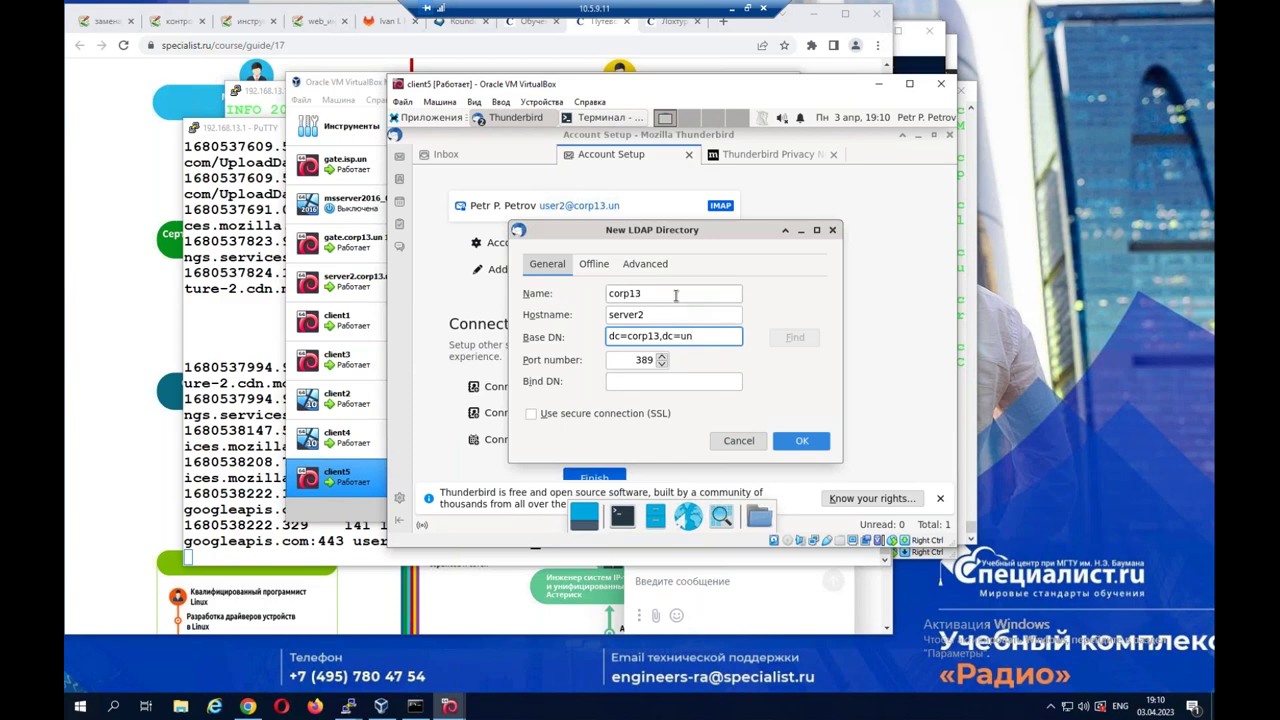
Set the corp13 directory's login method to Kerberos (GSSAPI) and confirm the settings.
click(655, 270)
click(713, 360)
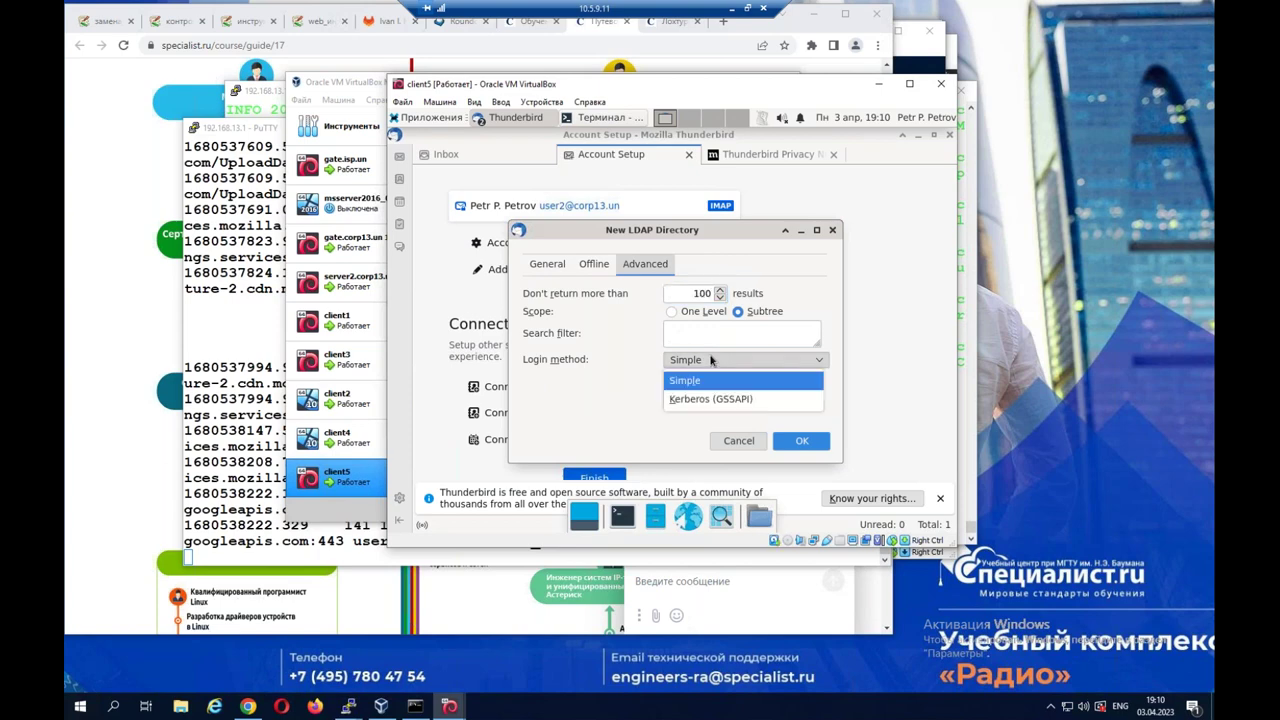
click(709, 400)
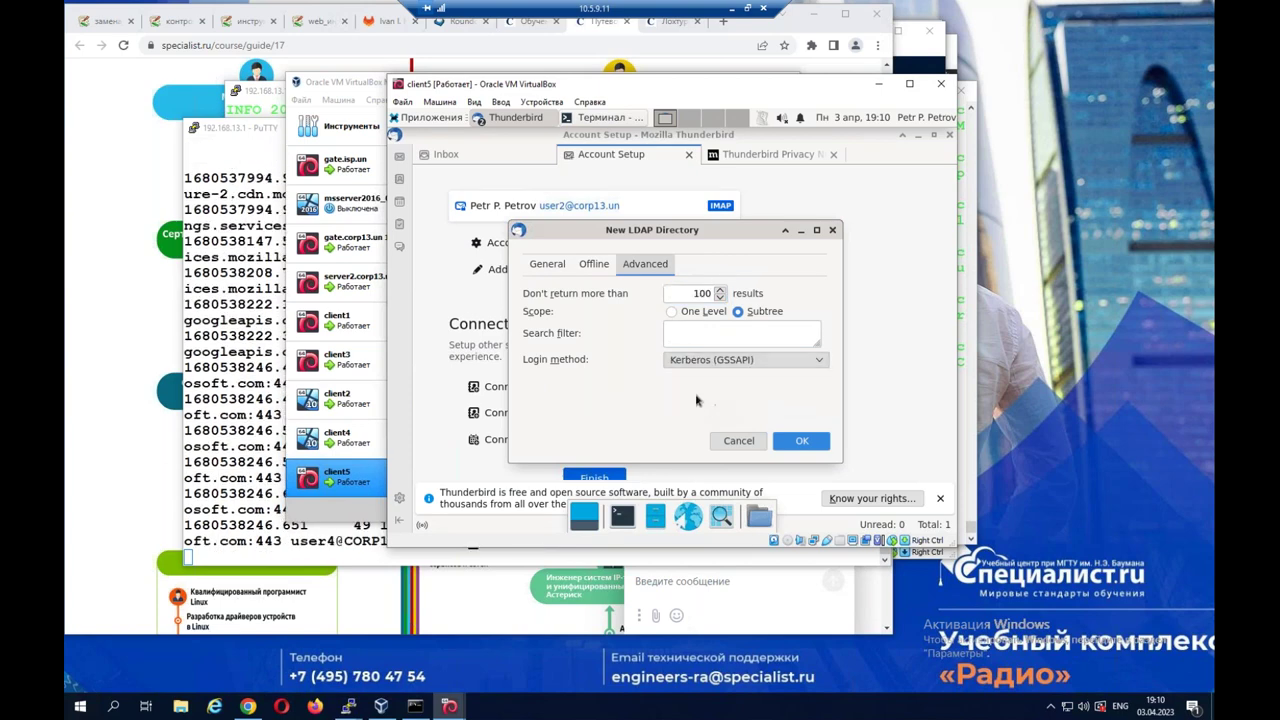
click(550, 266)
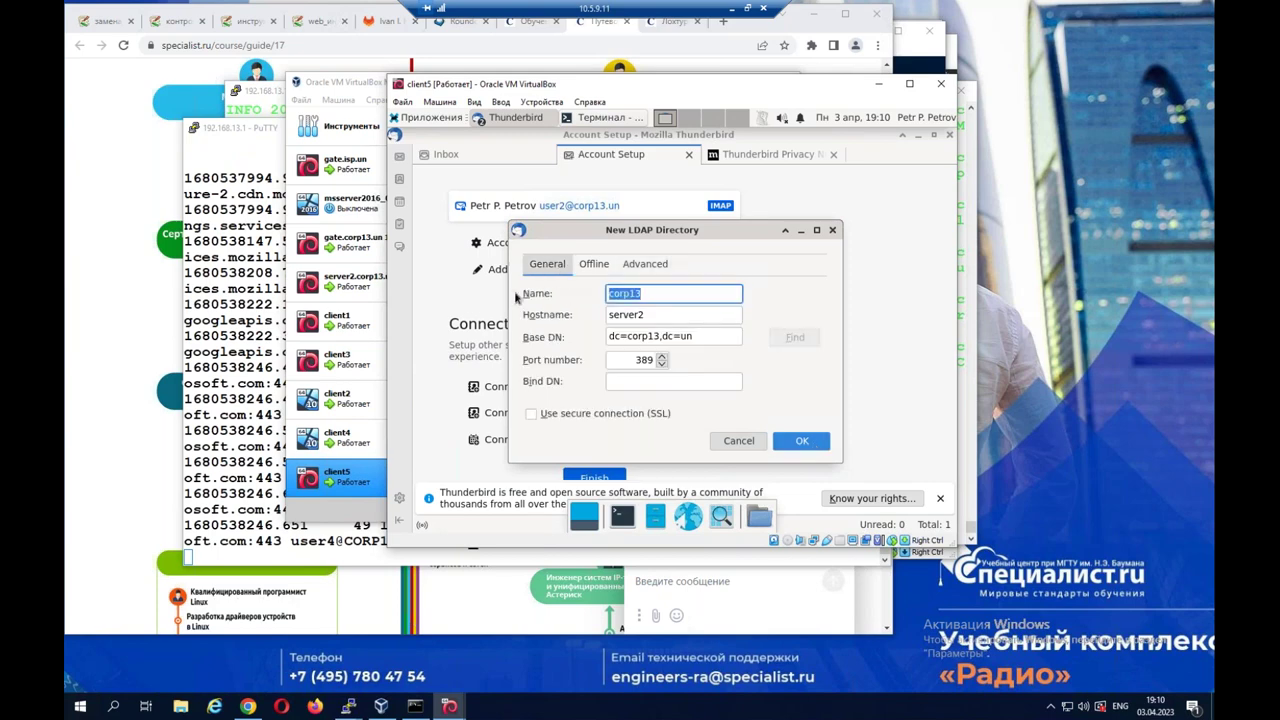
click(801, 441)
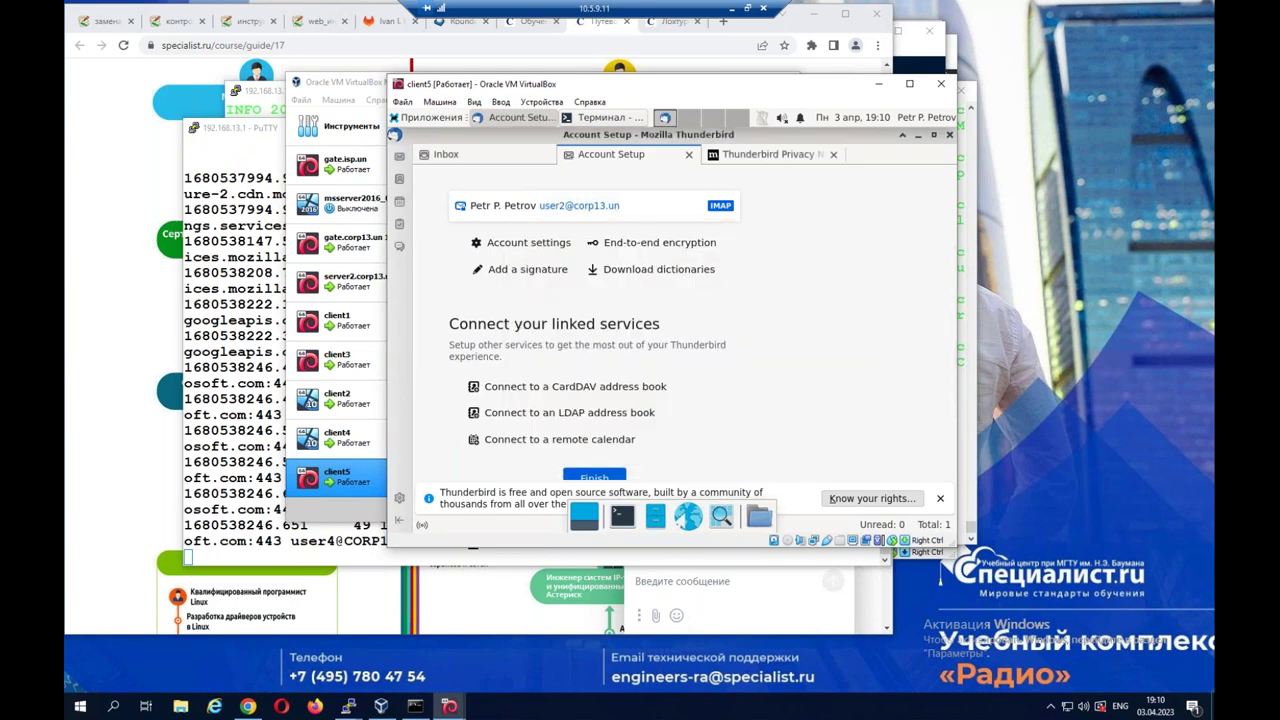
Close Account Setup and return to the inbox, previewing message 22.
click(688, 154)
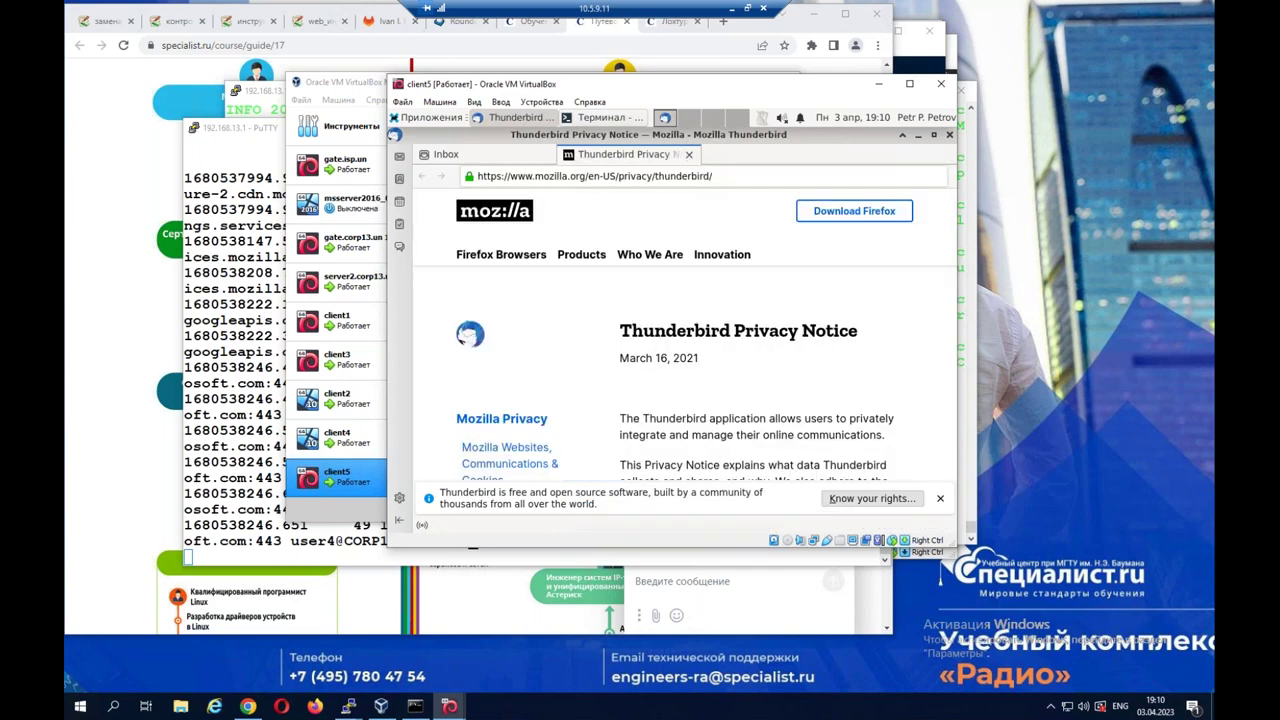
click(518, 156)
click(653, 236)
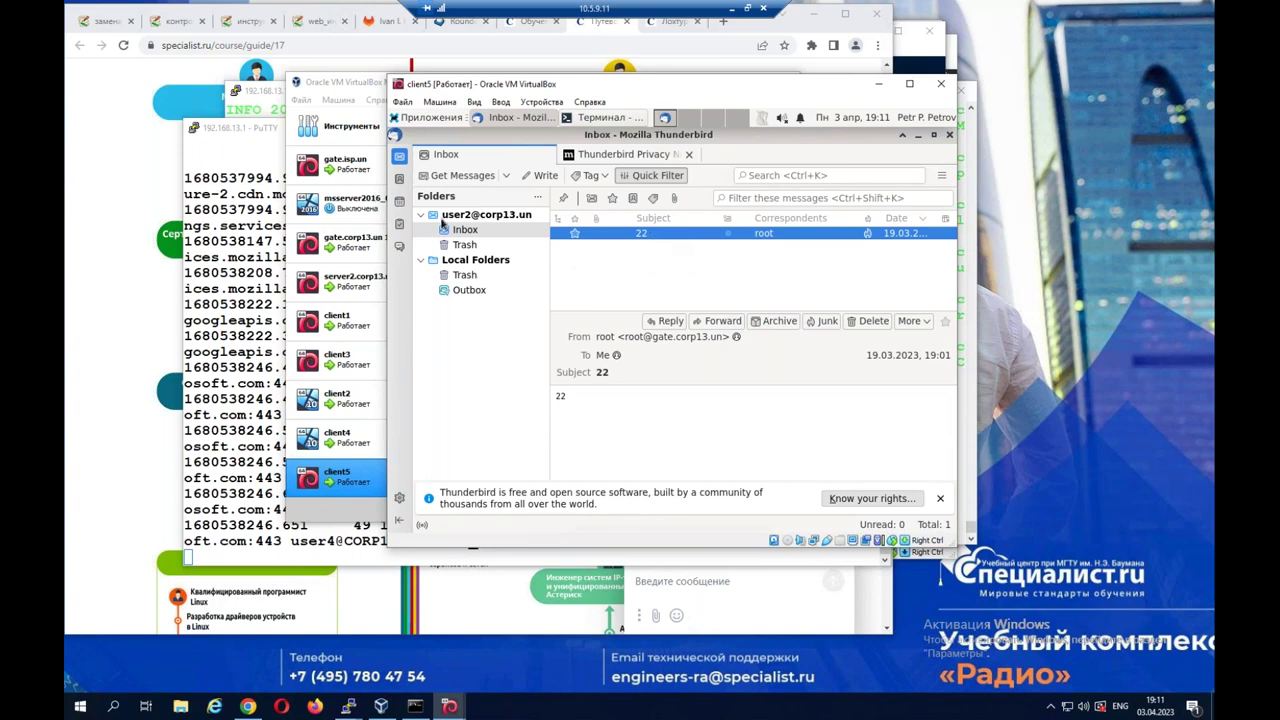
Search the corp13 address book for '@' to list its four corp13.un users.
click(400, 181)
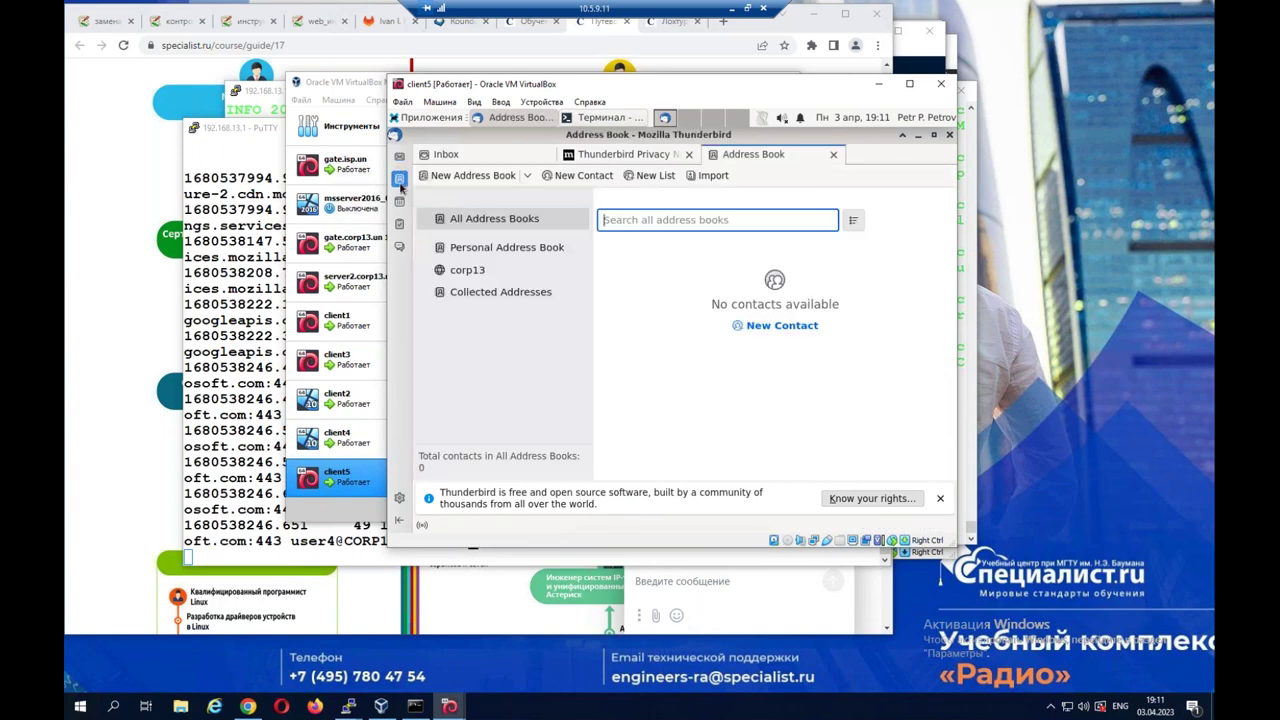
click(466, 270)
click(667, 222)
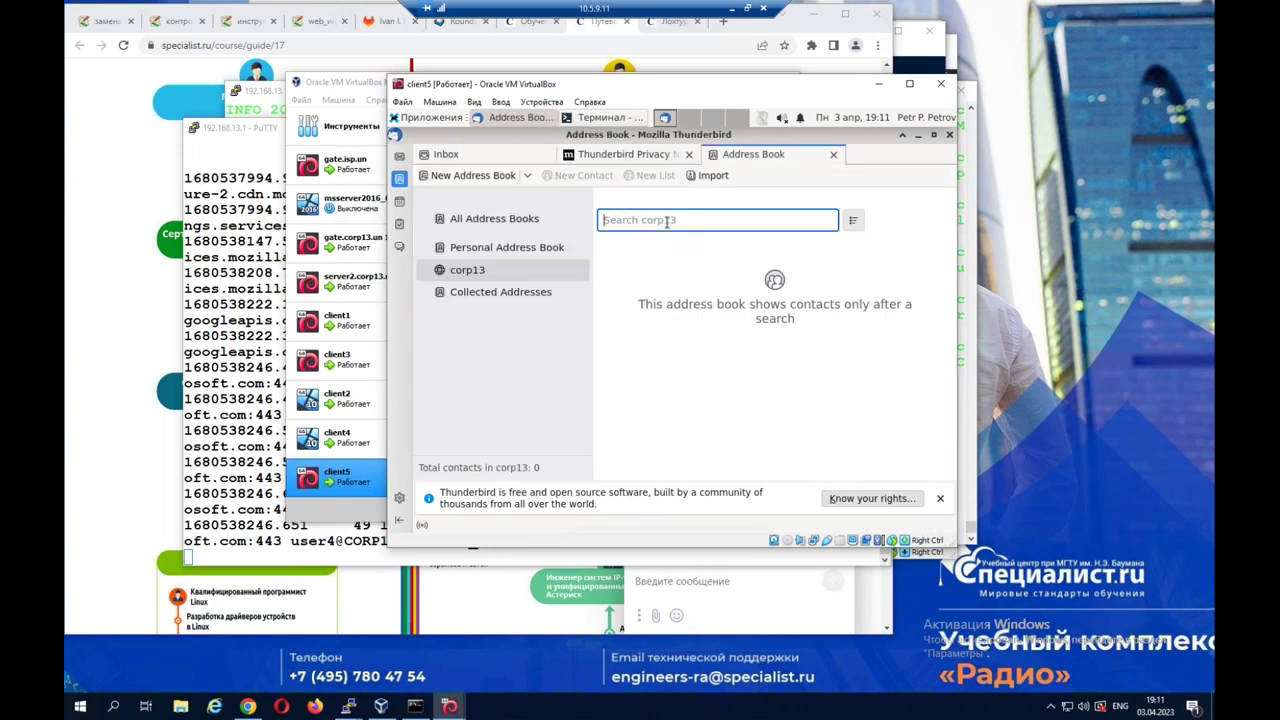
text(@)
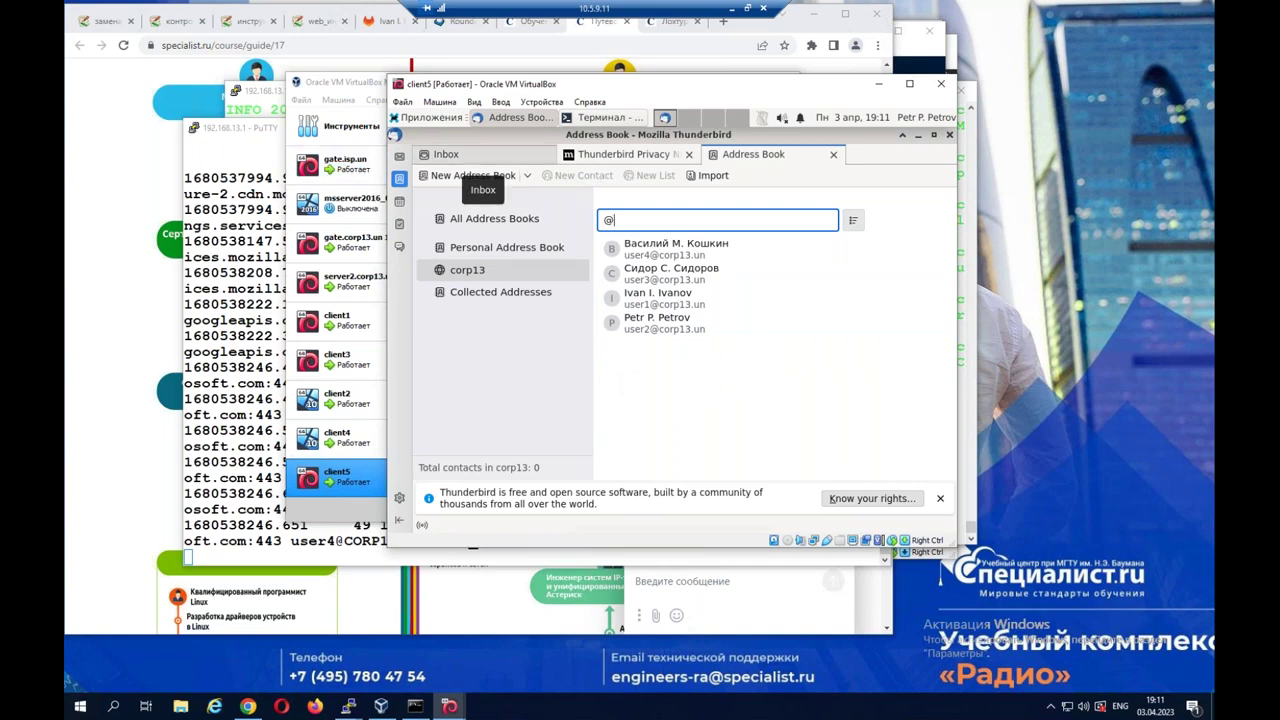
click(723, 22)
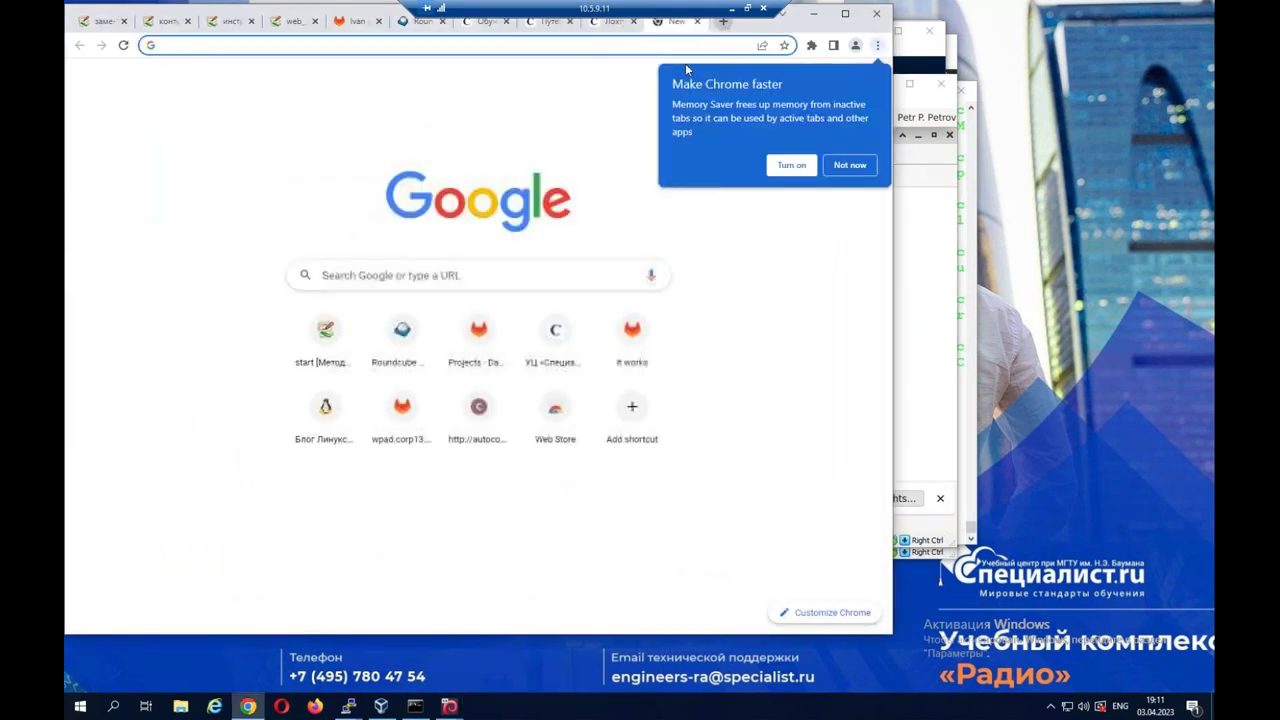
Load wiki.val.bmstu.ru and highlight its domain in the page heading.
text(w)
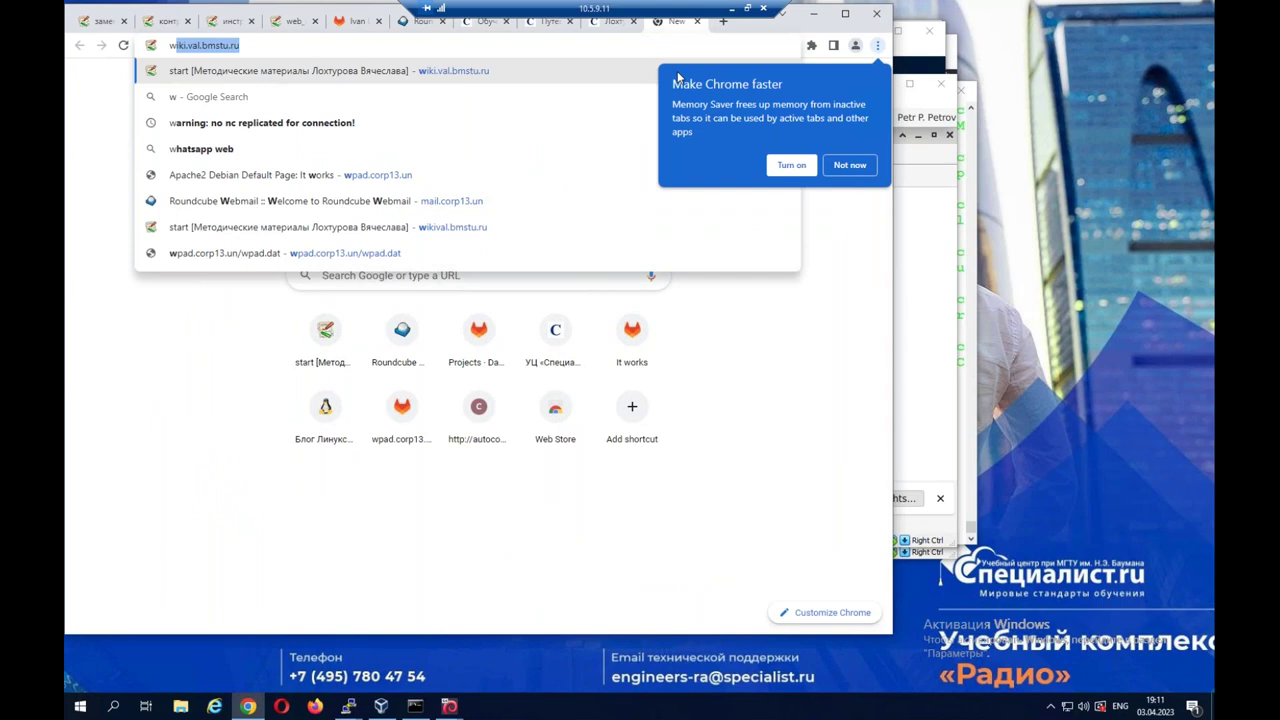
key(Return)
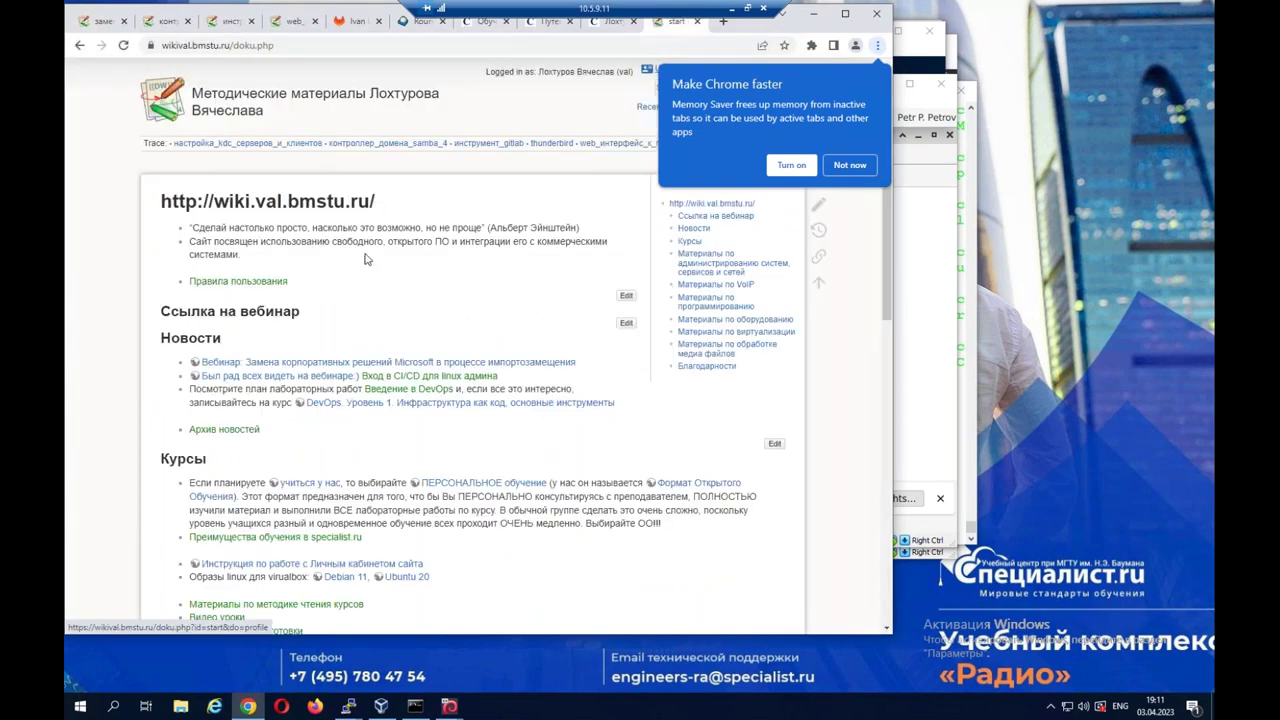
drag(160, 201, 380, 204)
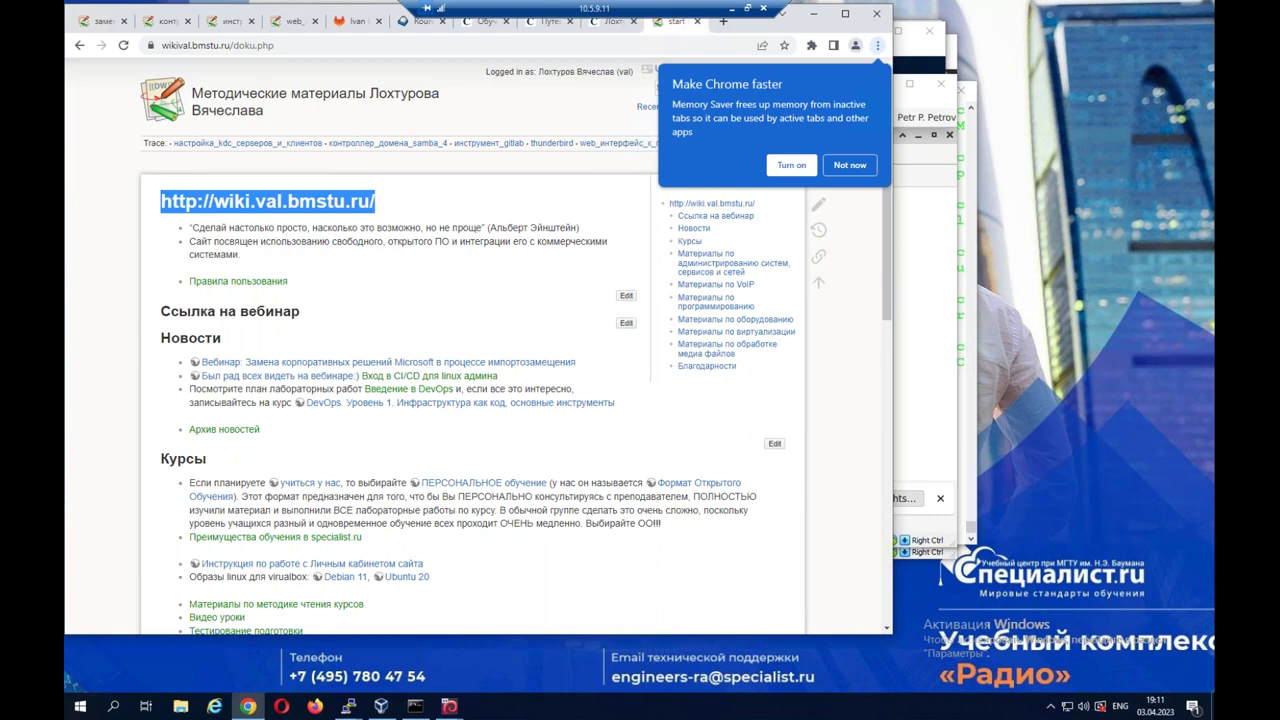
click(414, 209)
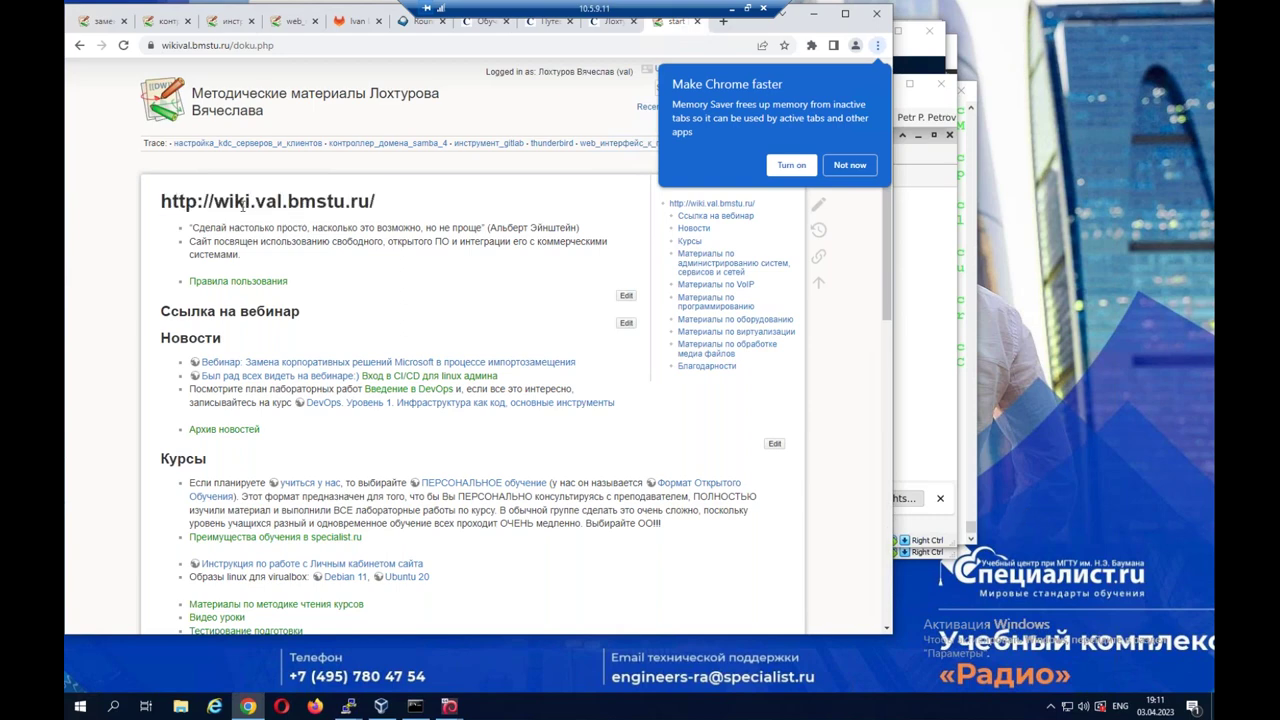
drag(255, 203, 383, 206)
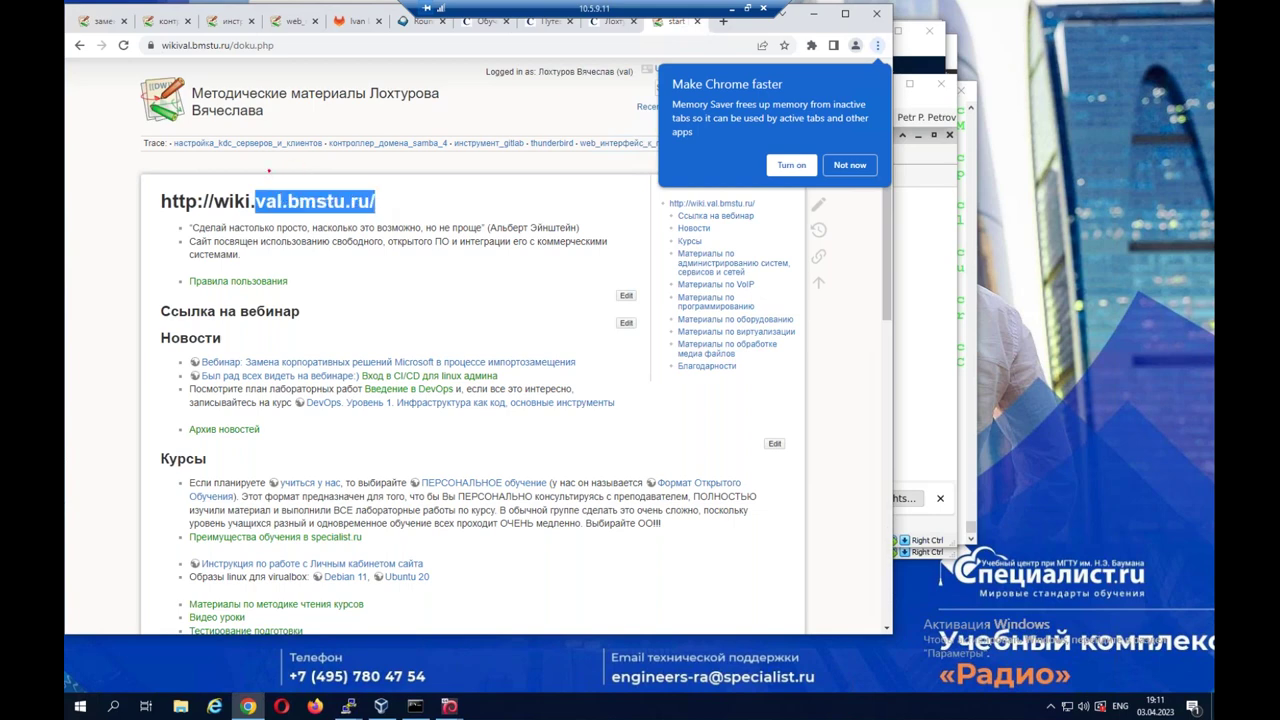
drag(265, 172, 286, 186)
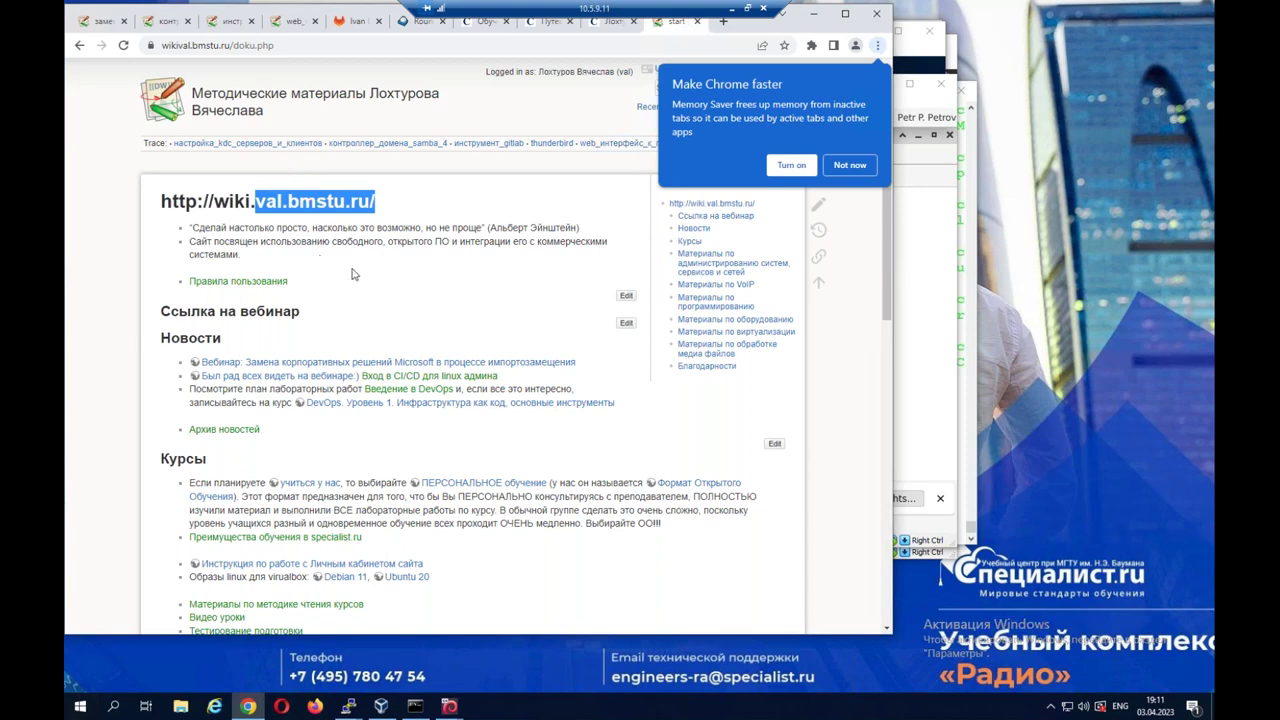
click(378, 310)
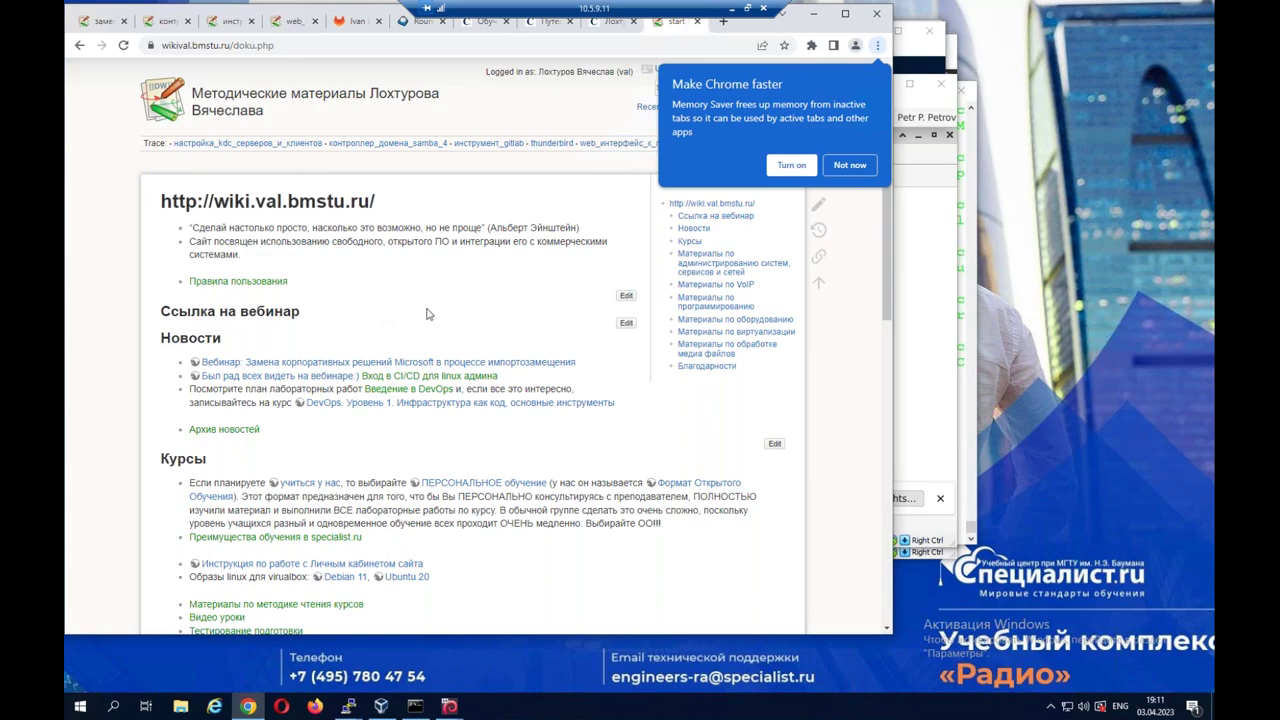
Zoom in, scroll to the Курсы section and circle the Видео уроки link.
key(ctrl+plus)
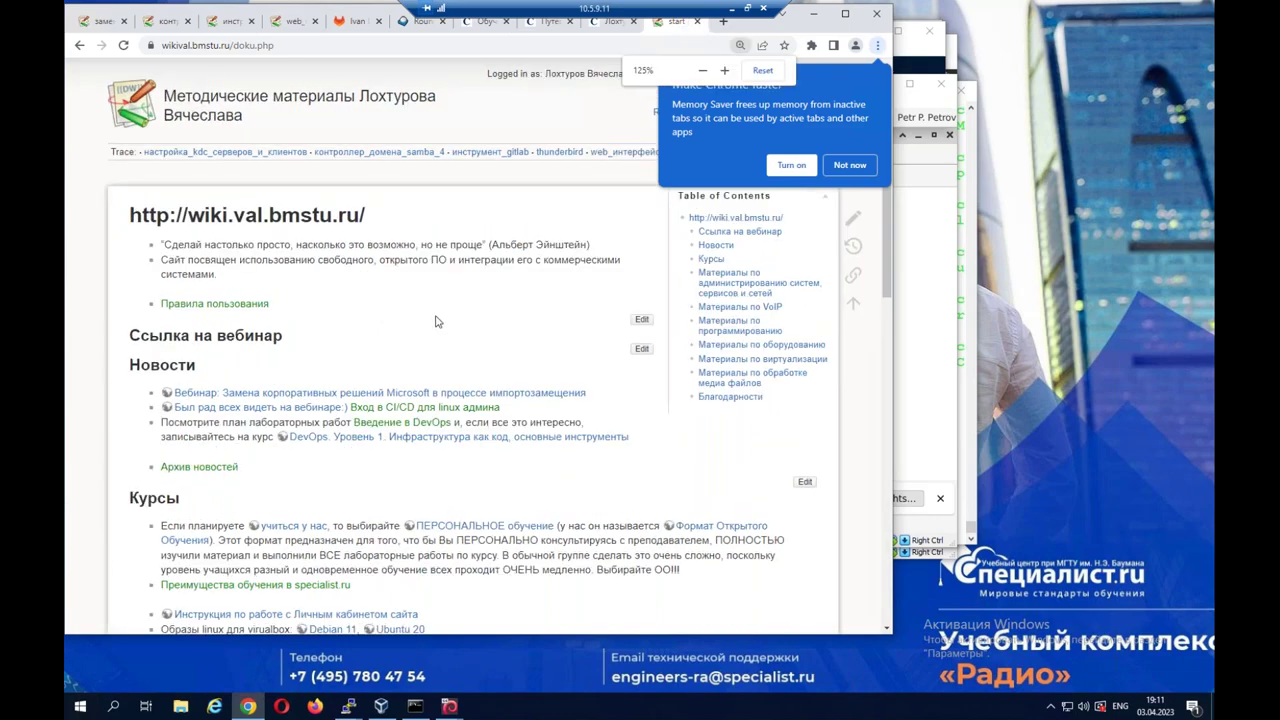
scroll(435, 321, down, 2)
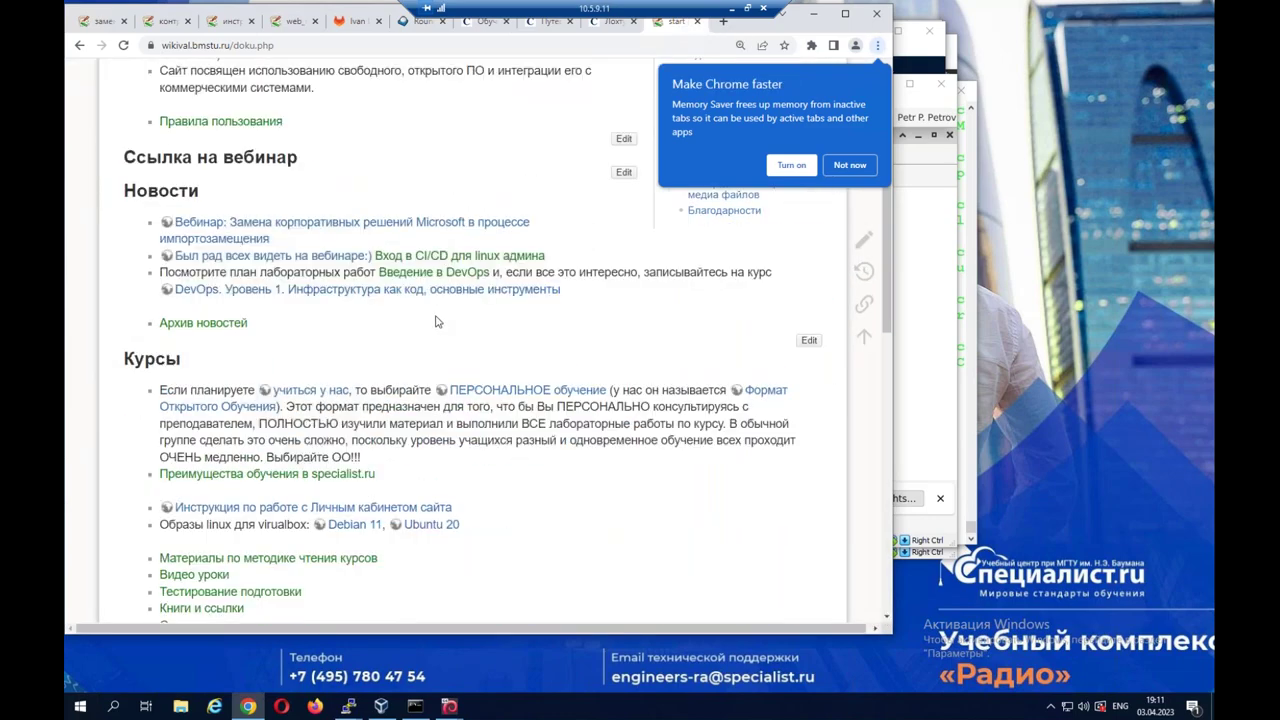
scroll(435, 321, down, 1)
scroll(435, 321, down, 1)
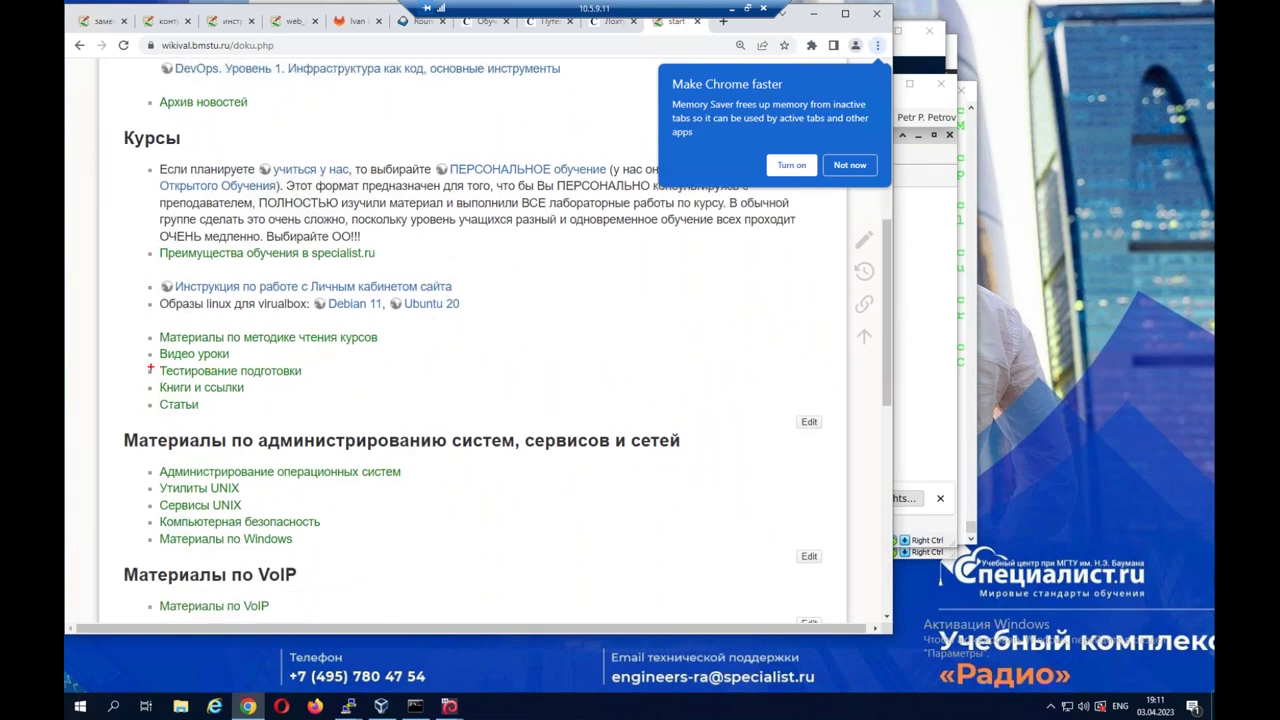
mouse_move(119, 124)
mouse_down()
mouse_move(122, 162)
mouse_move(210, 150)
mouse_move(120, 118)
mouse_up()
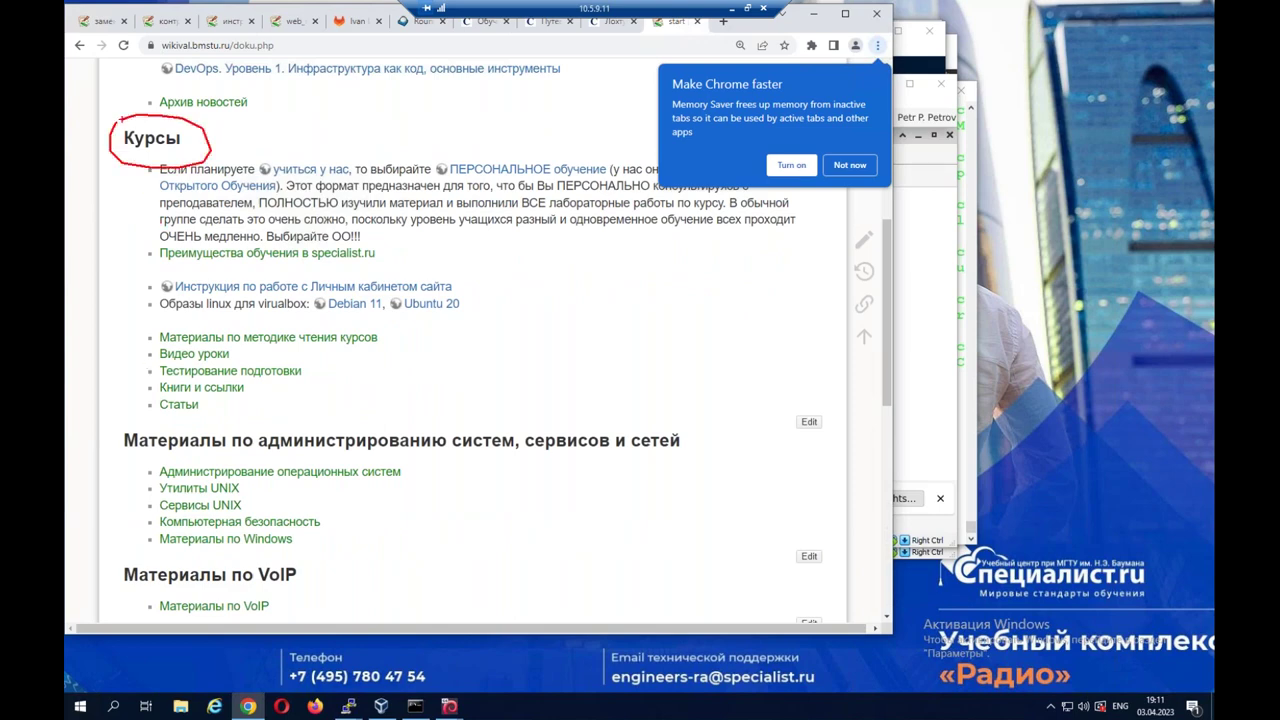
mouse_move(189, 341)
mouse_down()
mouse_move(140, 358)
mouse_move(228, 364)
mouse_move(210, 342)
mouse_move(180, 343)
mouse_up()
key(Escape)
click(211, 356)
scroll(470, 340, down, 10)
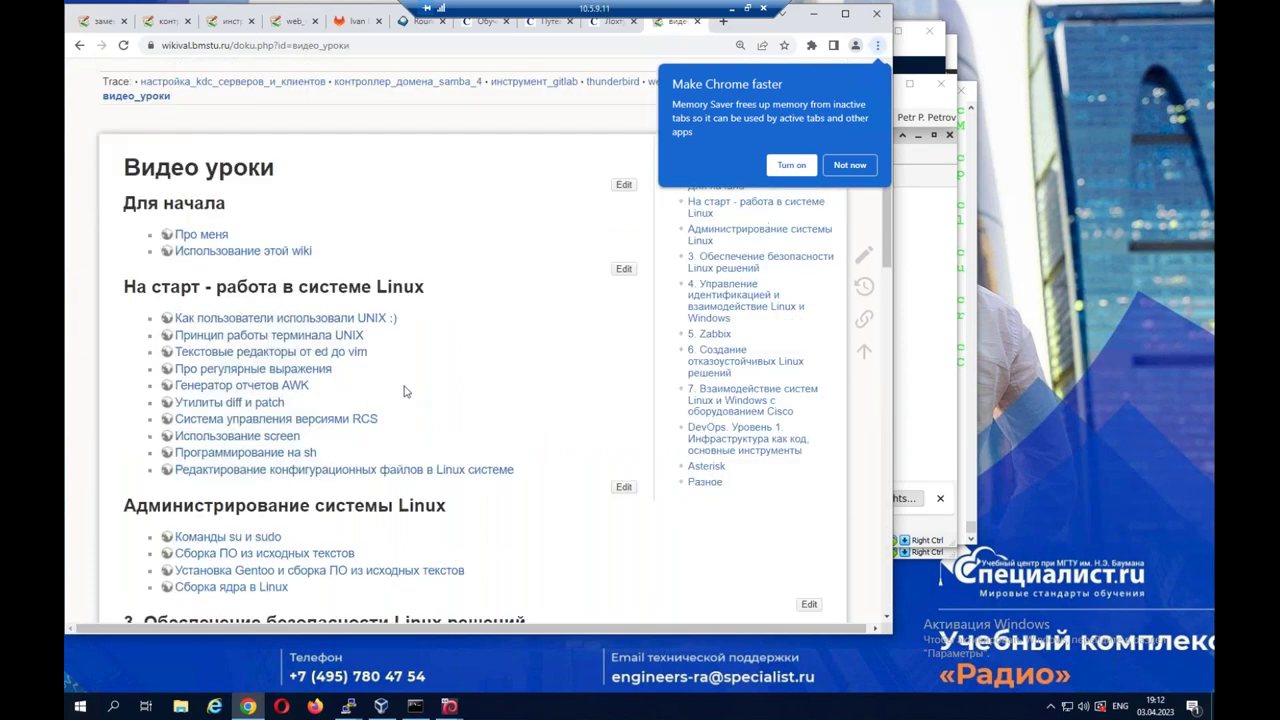
scroll(470, 340, down, 3)
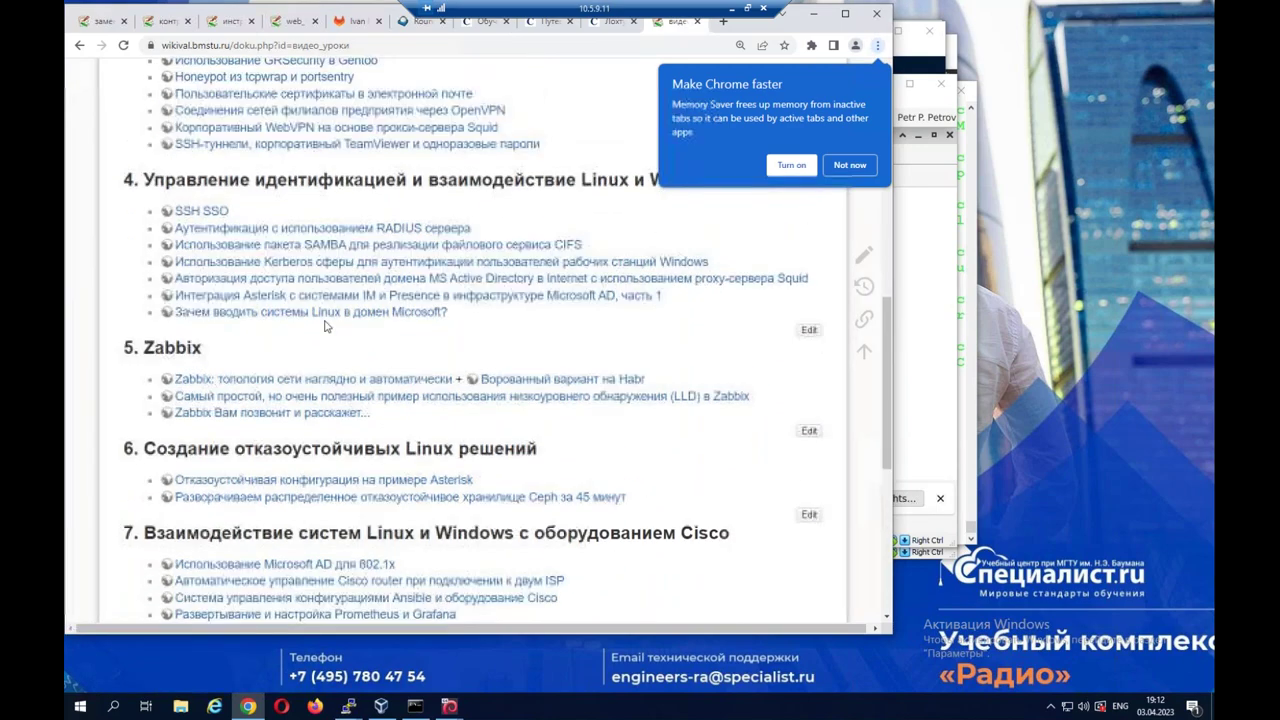
drag(407, 351, 299, 325)
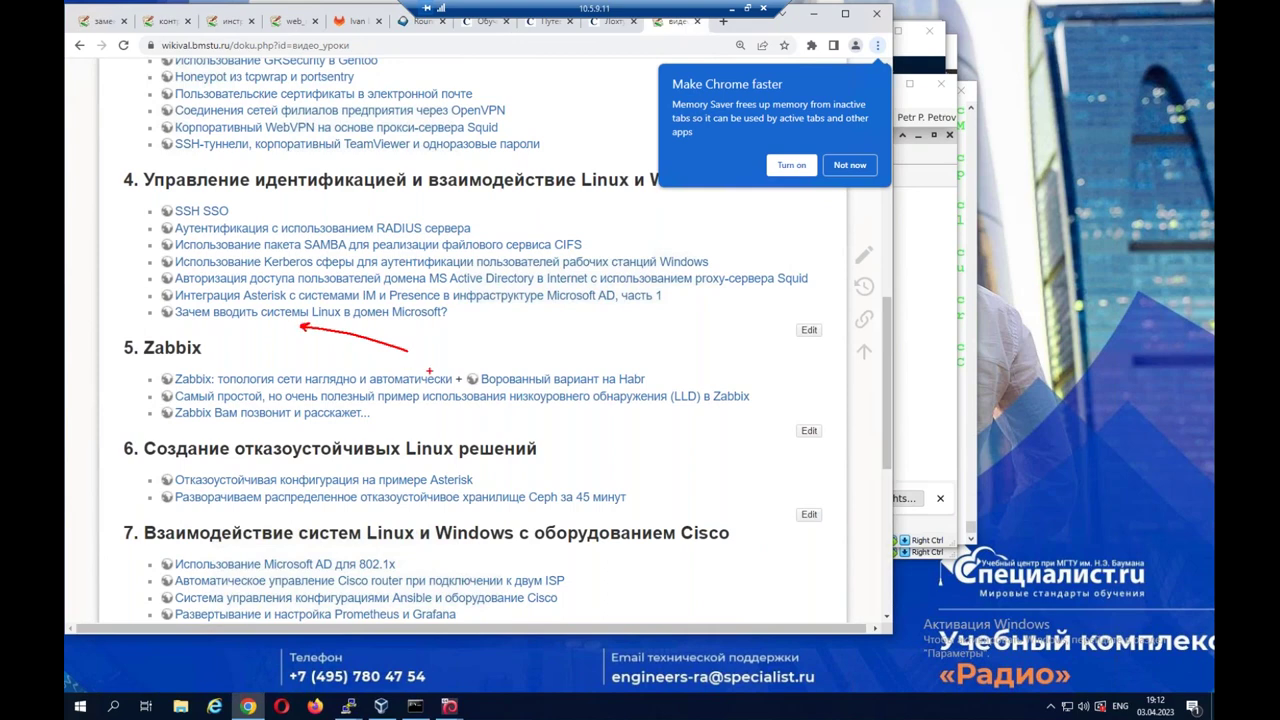
drag(136, 203, 116, 295)
drag(138, 366, 127, 419)
key(Escape)
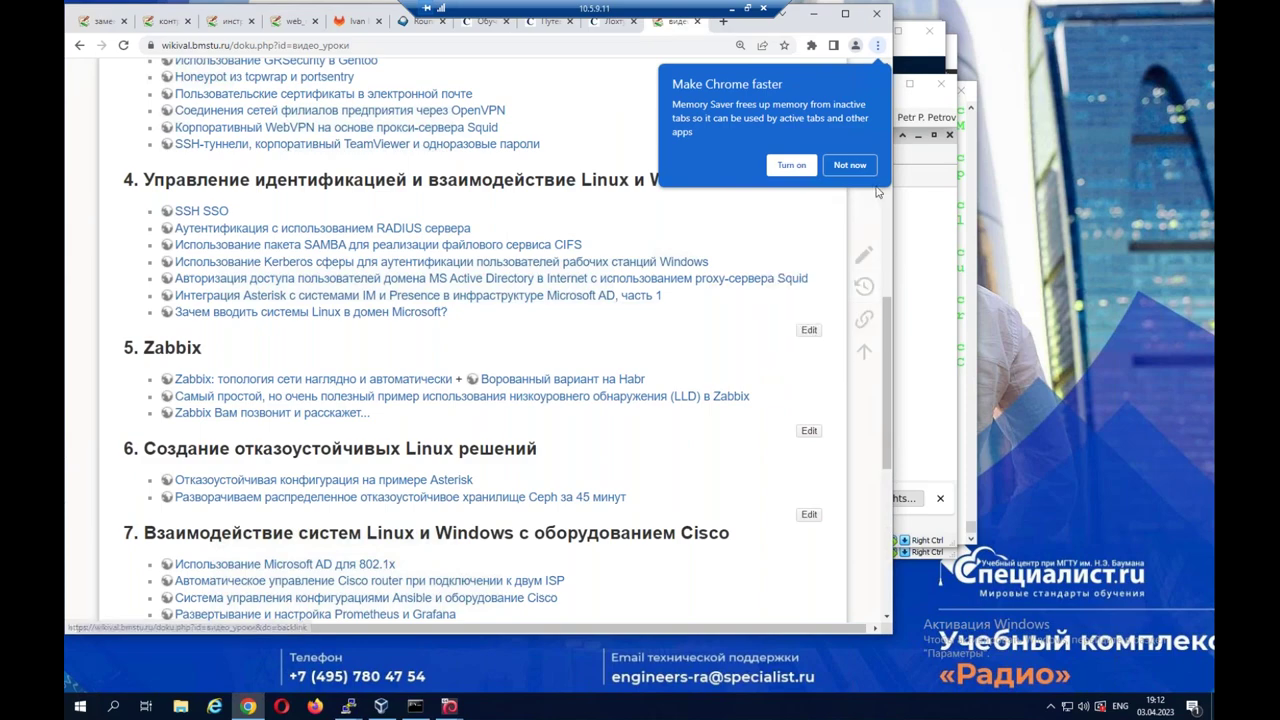
click(849, 165)
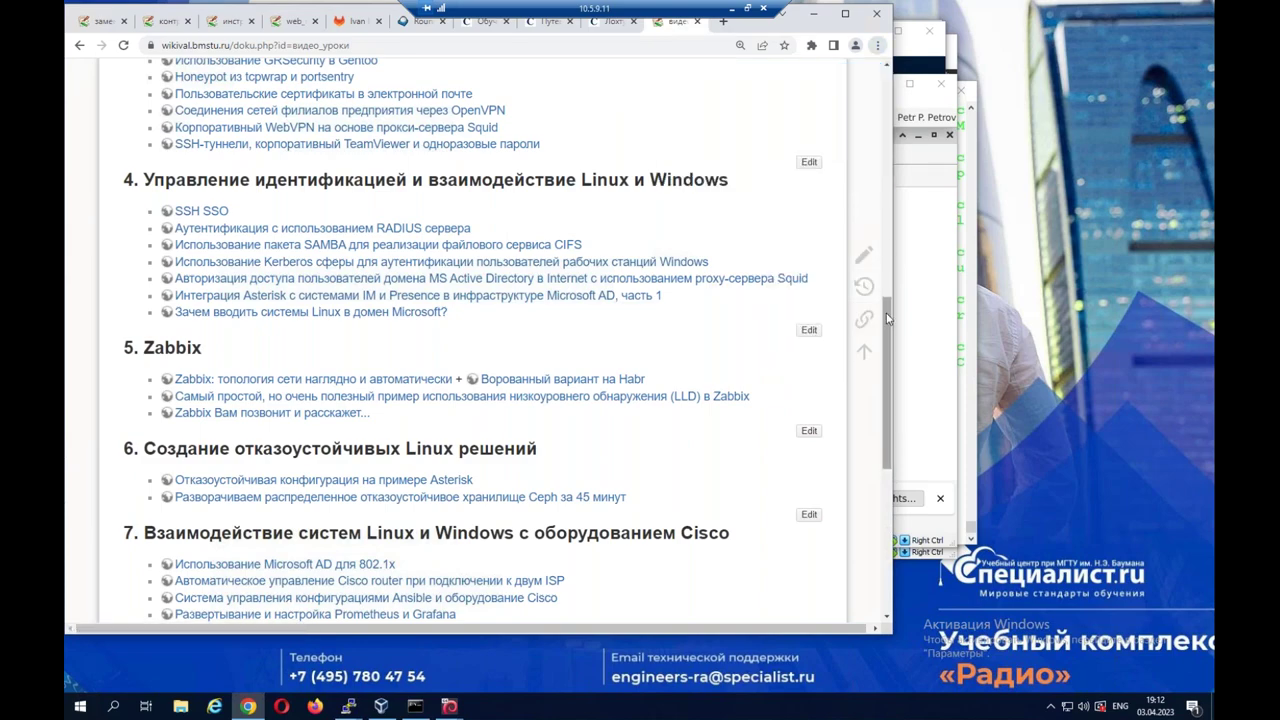
drag(887, 347, 881, 75)
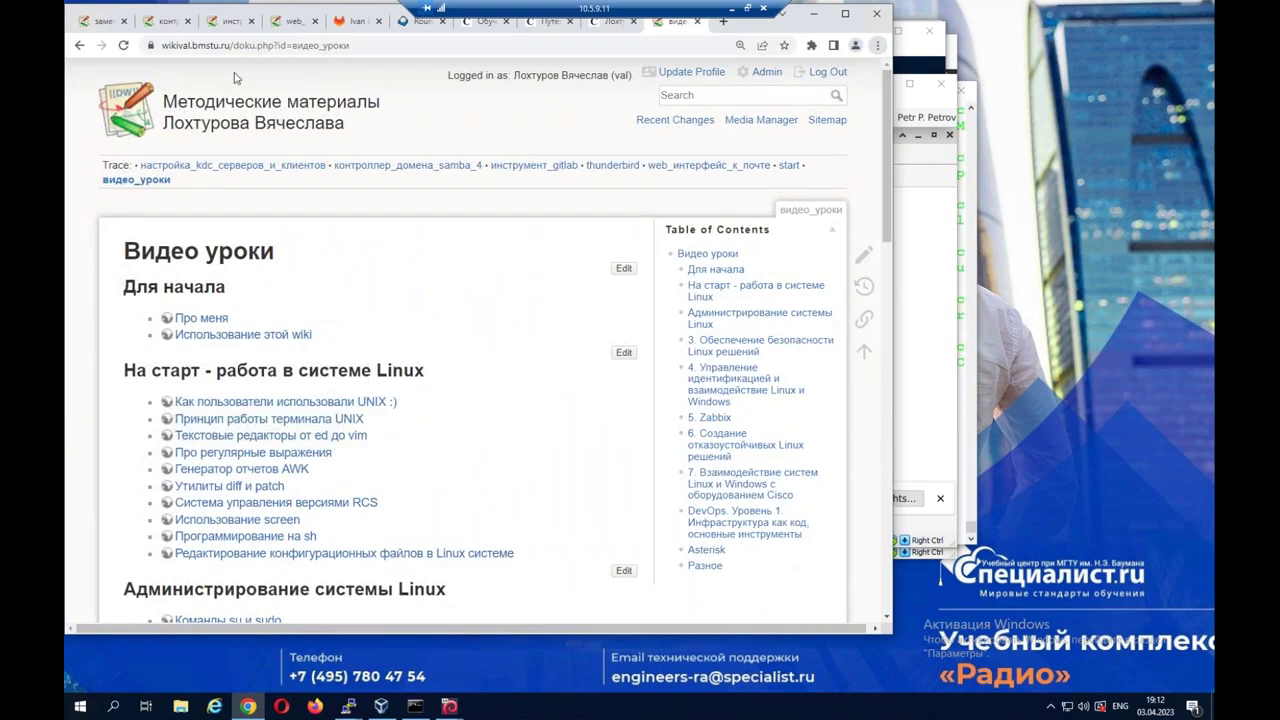
click(80, 45)
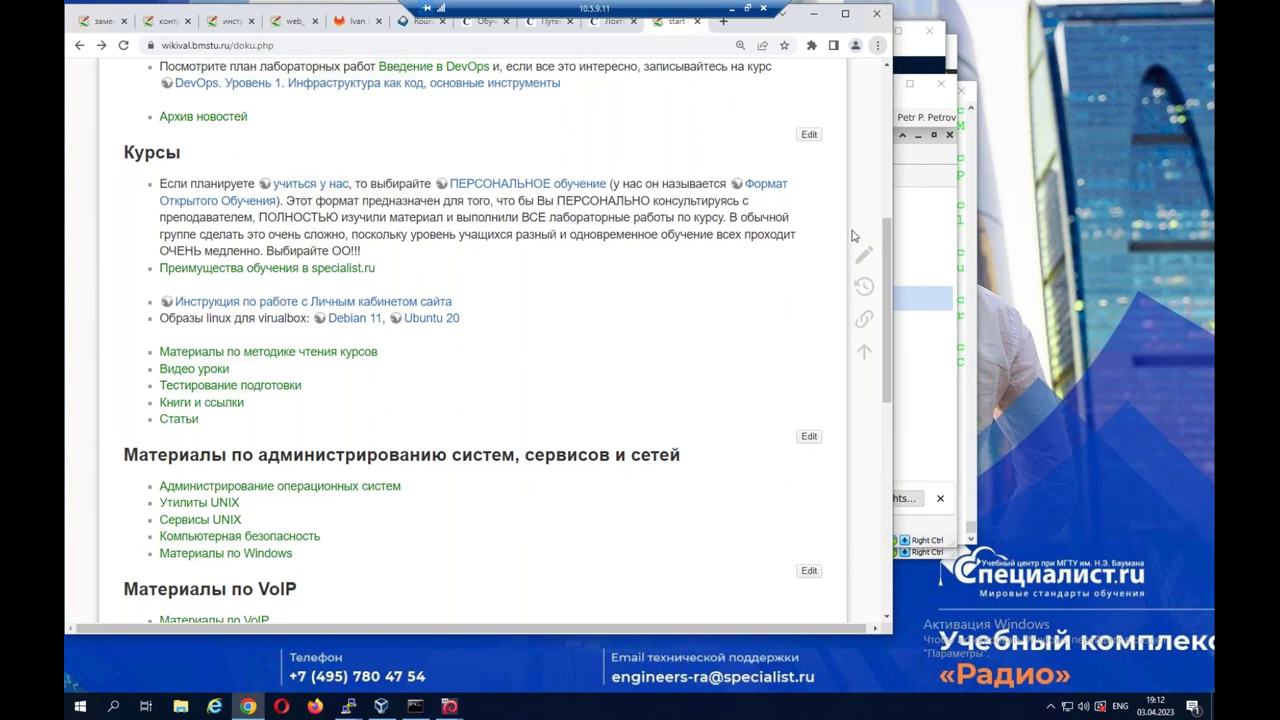
key(alt+Tab)
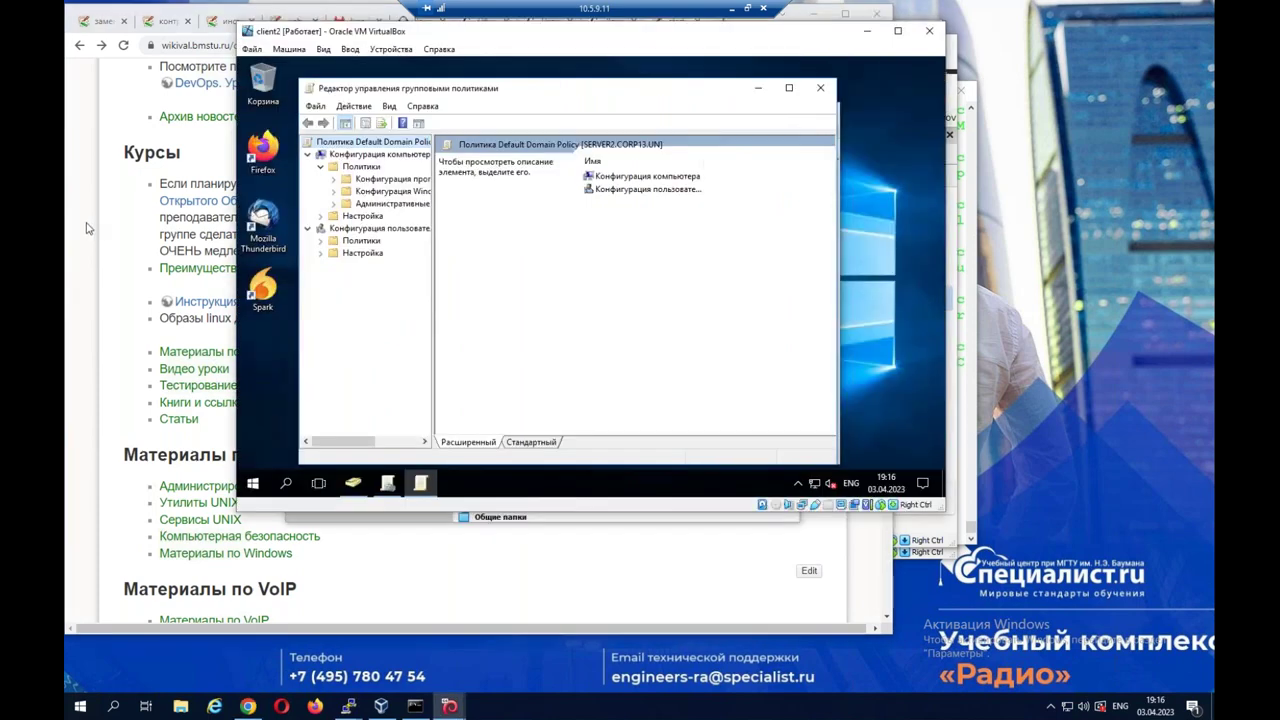
key(alt+Tab)
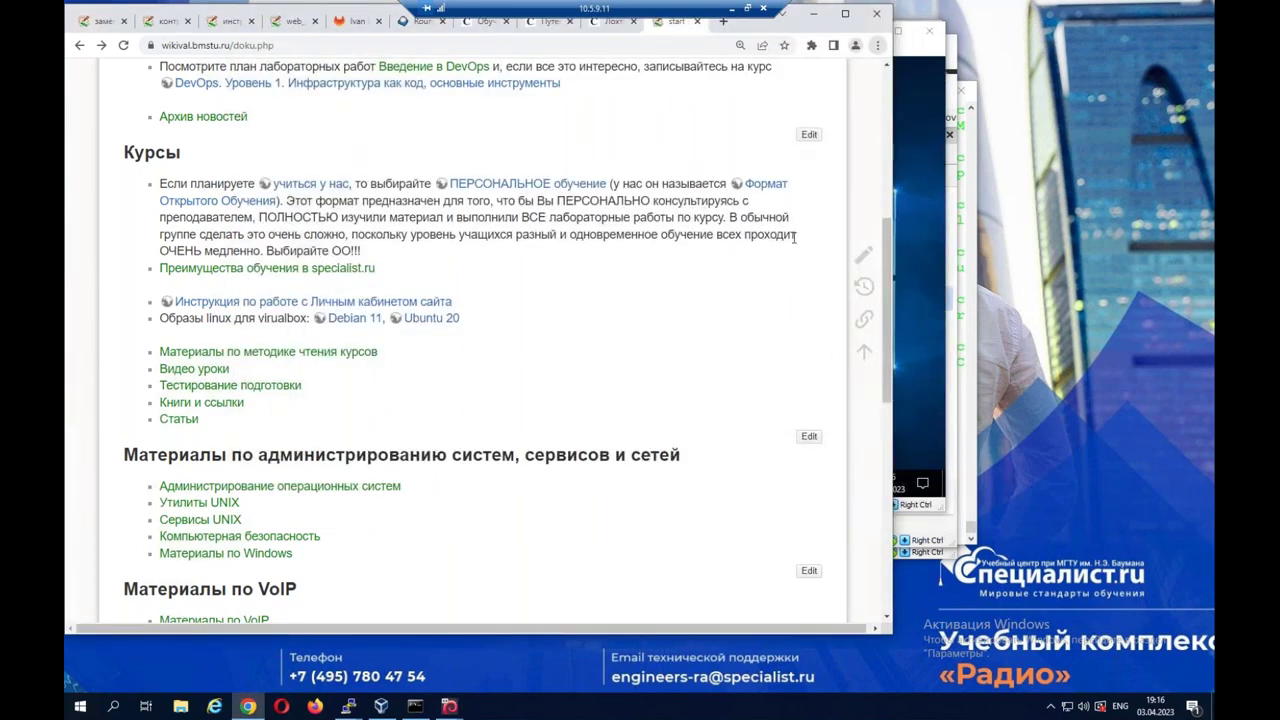